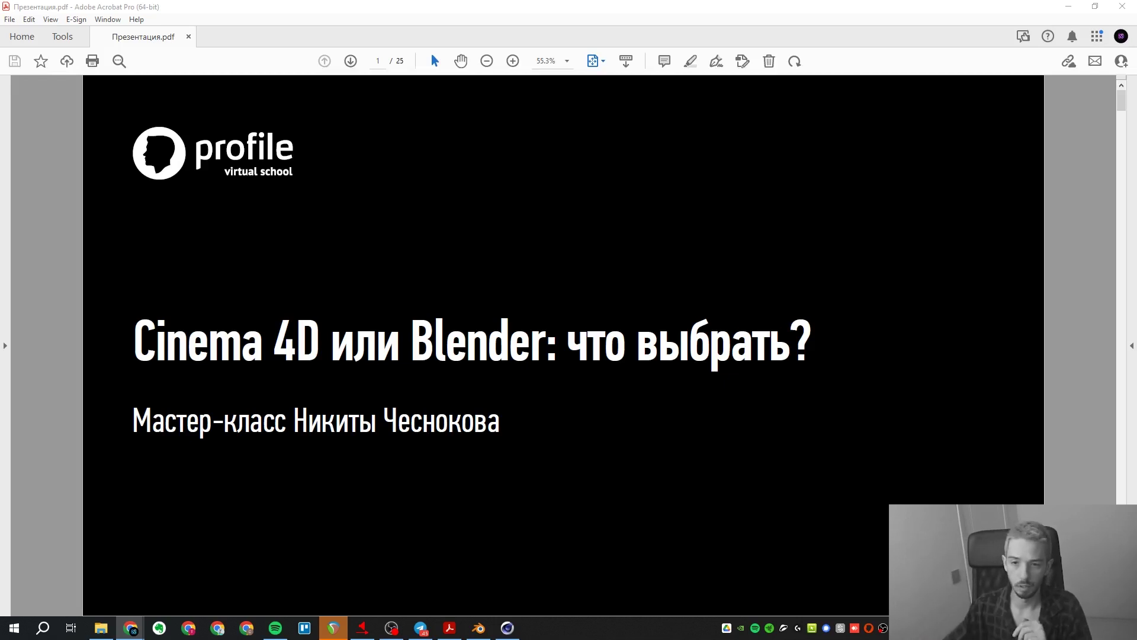
- Bring Acrobat to the front and scroll to page 2/25, the Profile School slide
click(731, 450)
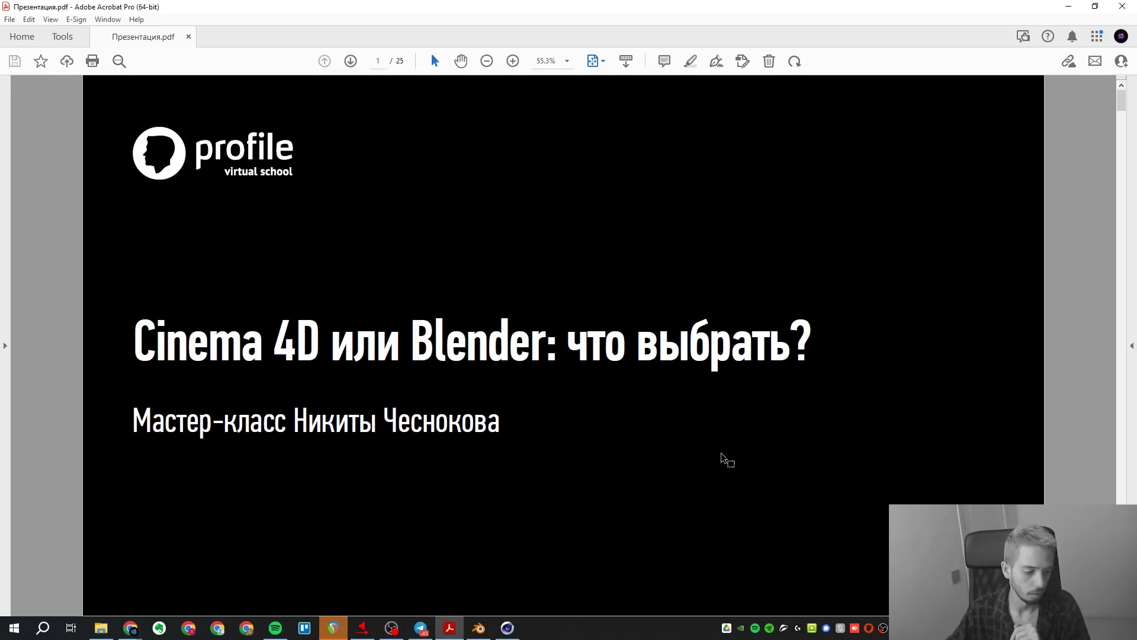
scroll(662, 474, down, 1)
scroll(662, 474, up, 1)
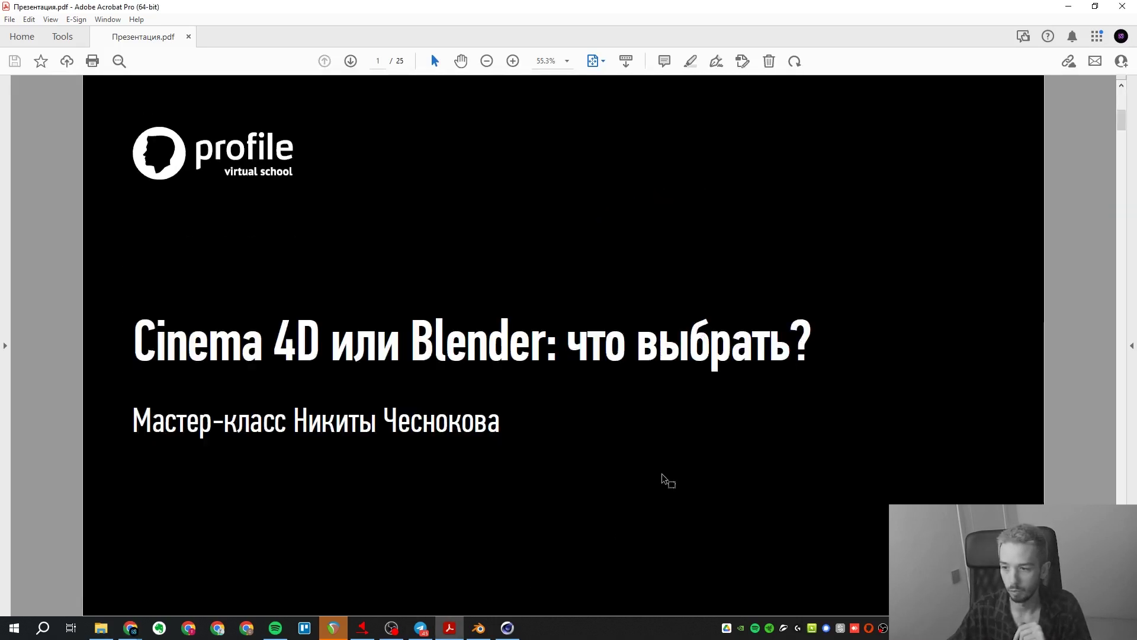
scroll(662, 473, down, 2)
scroll(662, 474, up, 2)
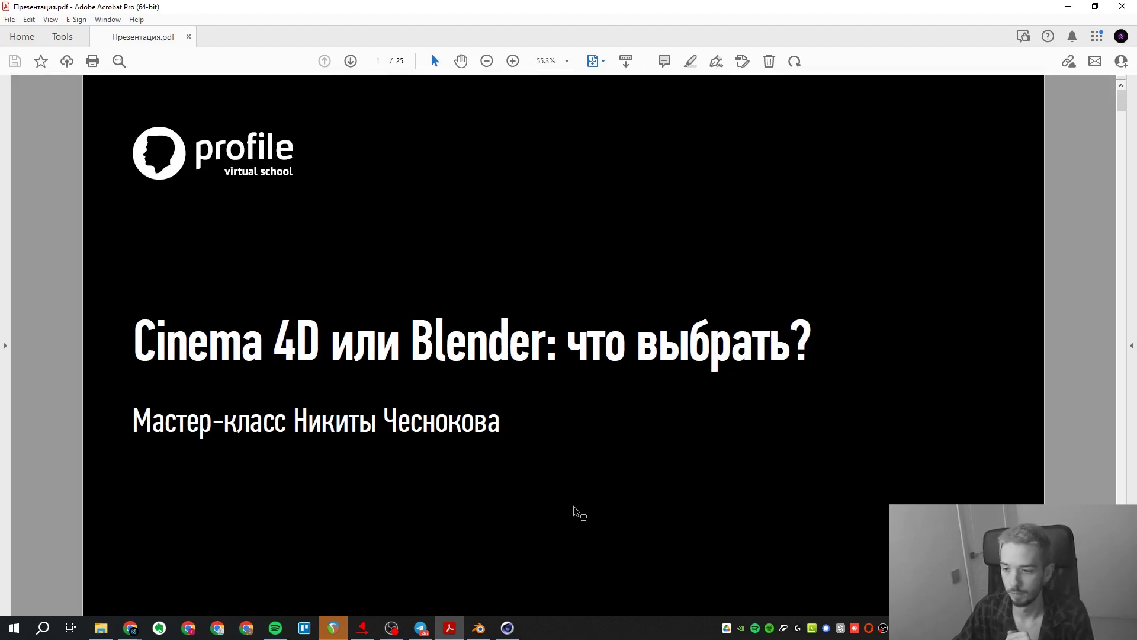
scroll(573, 507, down, 1)
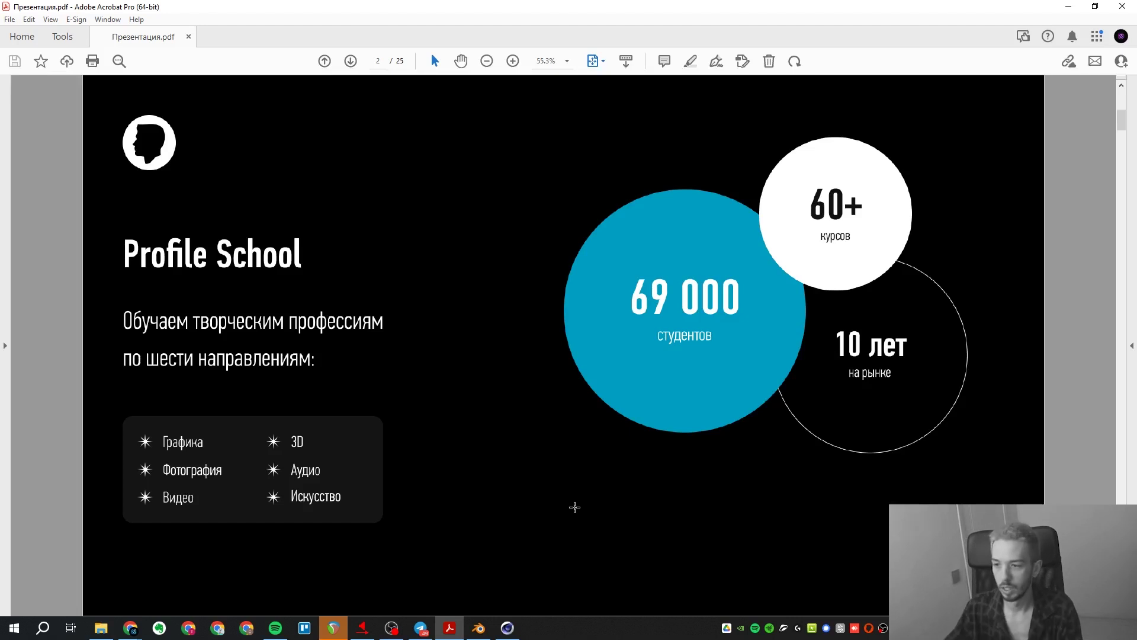
- Switch to the Profile School website in Chrome and scroll through its page
mouse_move(130, 628)
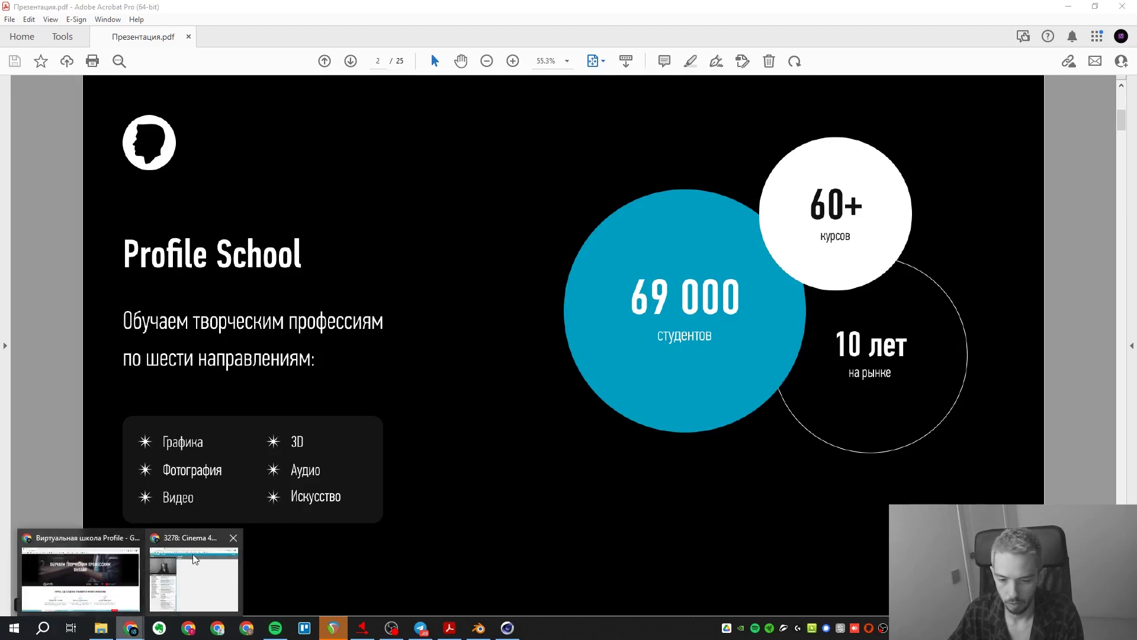
click(135, 573)
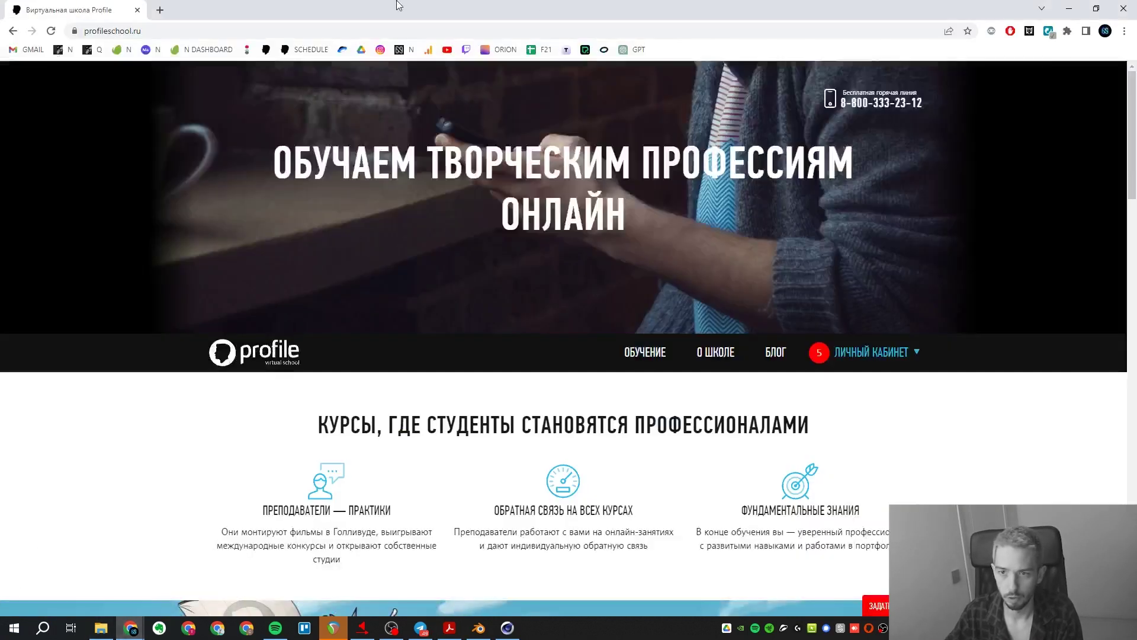
click(175, 32)
click(182, 129)
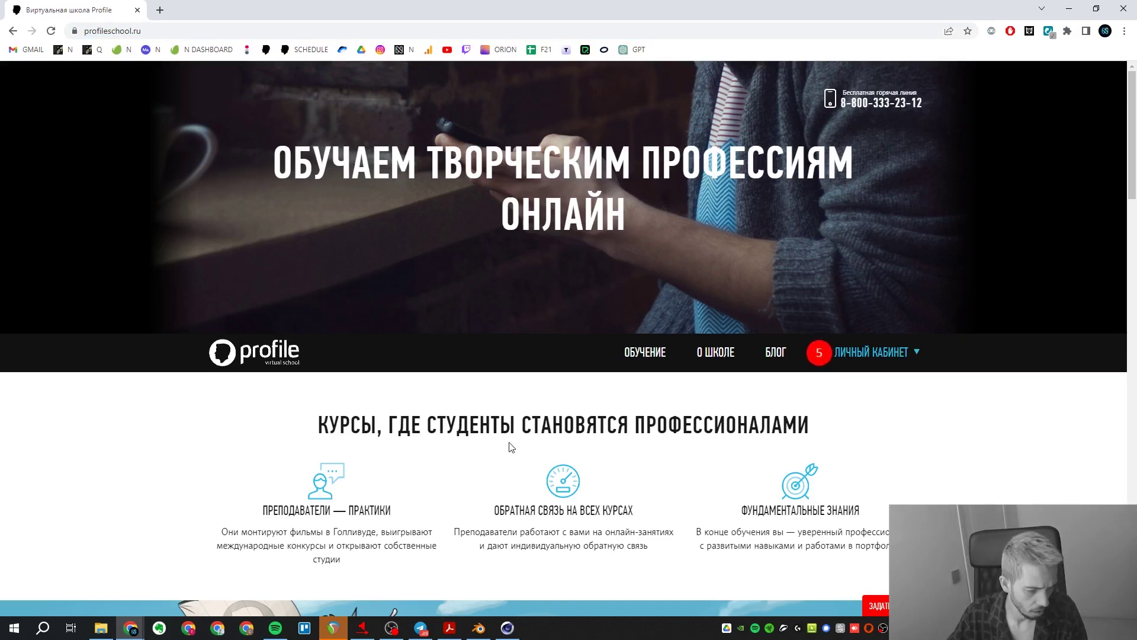
scroll(509, 446, down, 5)
scroll(507, 441, up, 5)
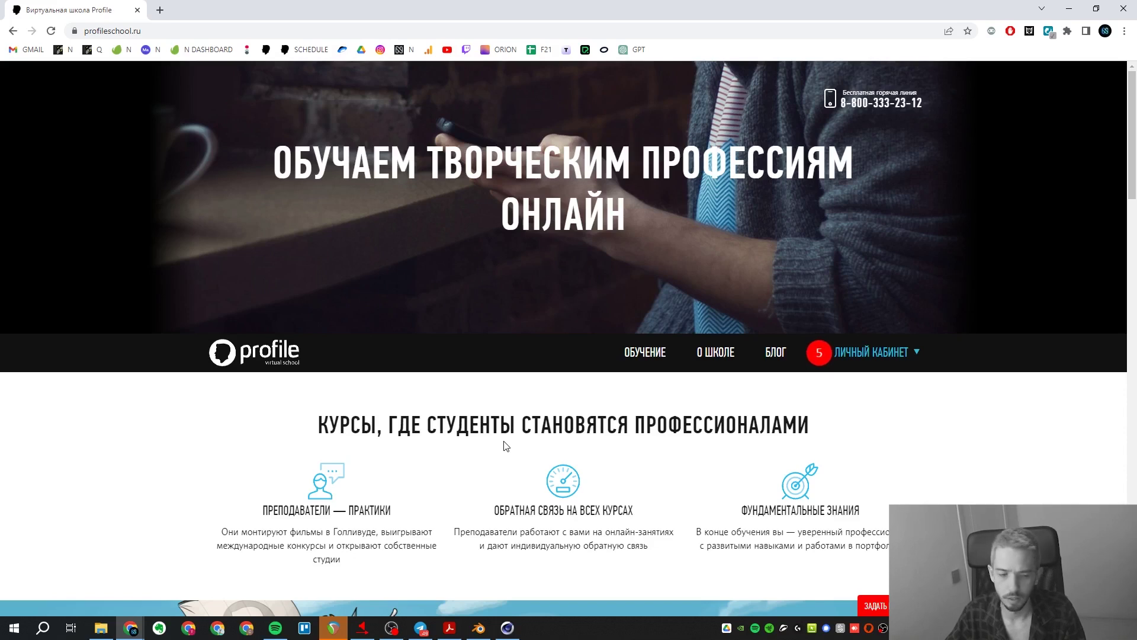
- Open the 3D графика course listing, browse its cards, then minimize Chrome
mouse_move(663, 379)
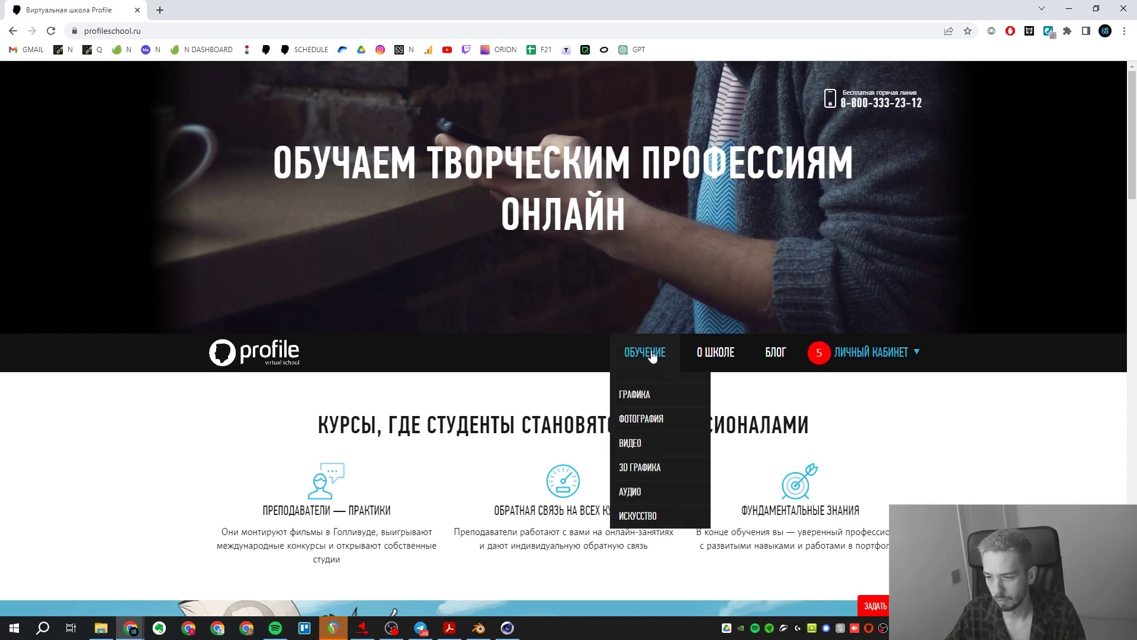
click(634, 468)
scroll(403, 462, down, 8)
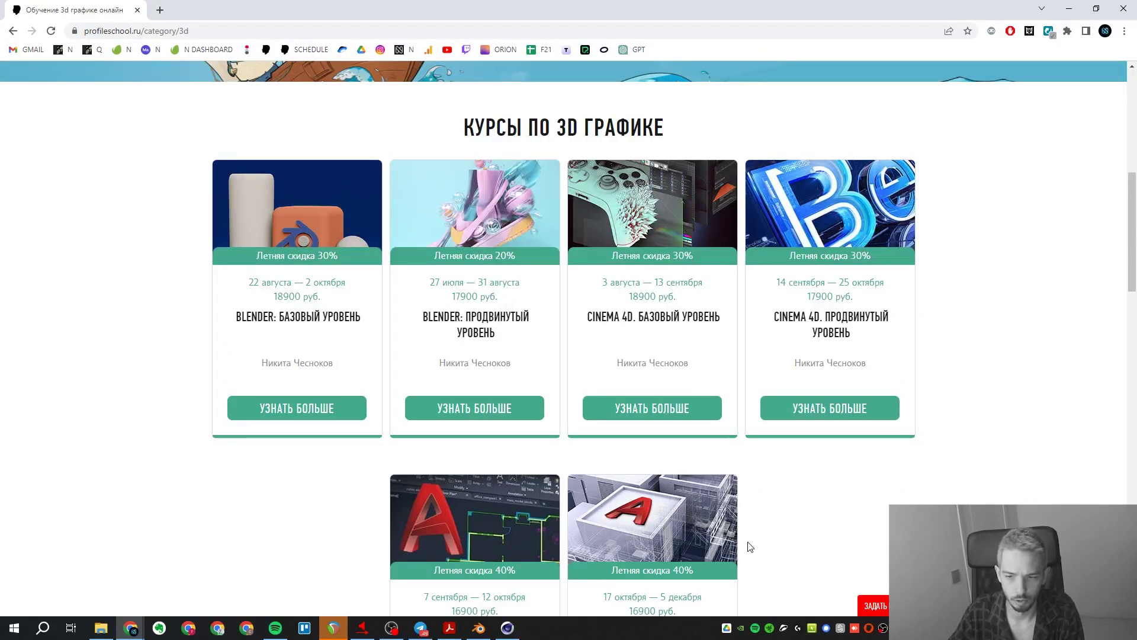
scroll(750, 543, down, 1)
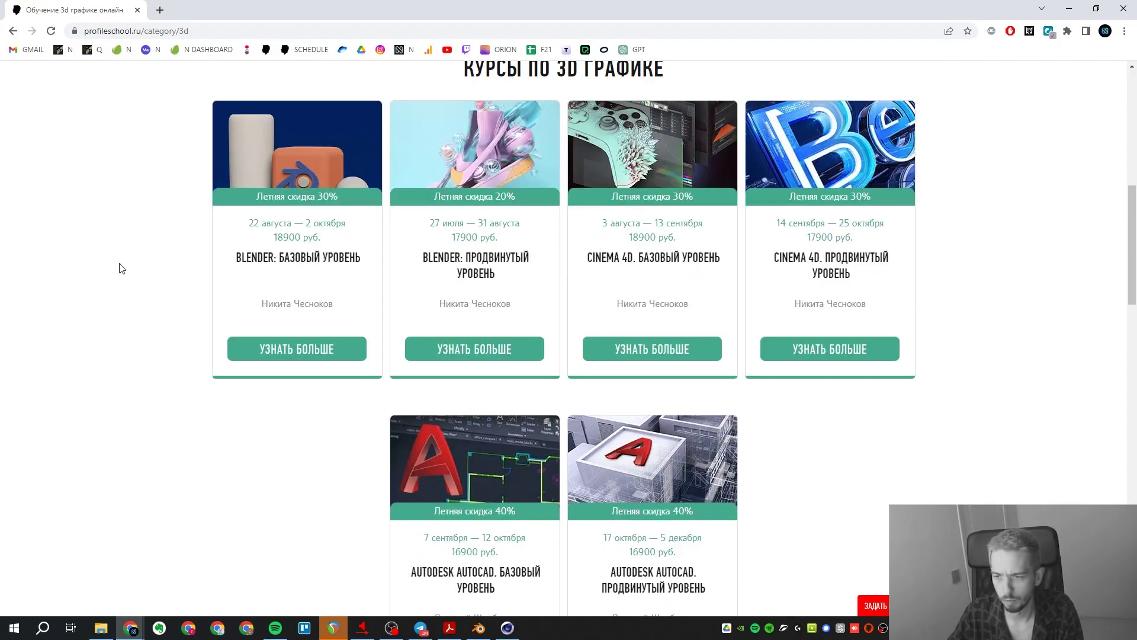
scroll(811, 402, down, 1)
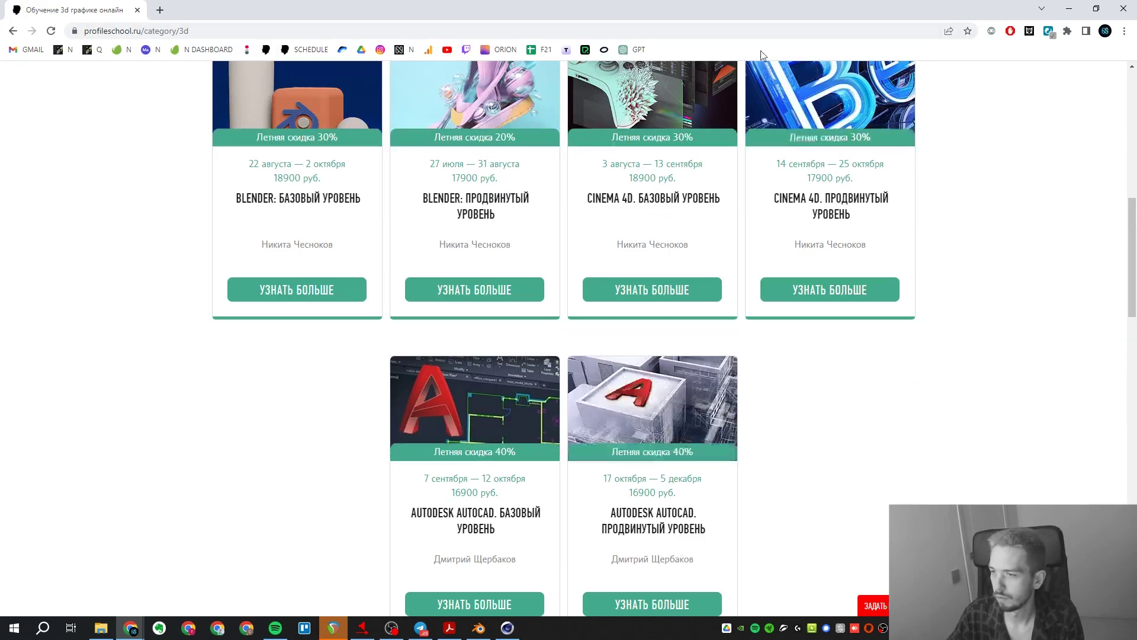
scroll(830, 295, up, 6)
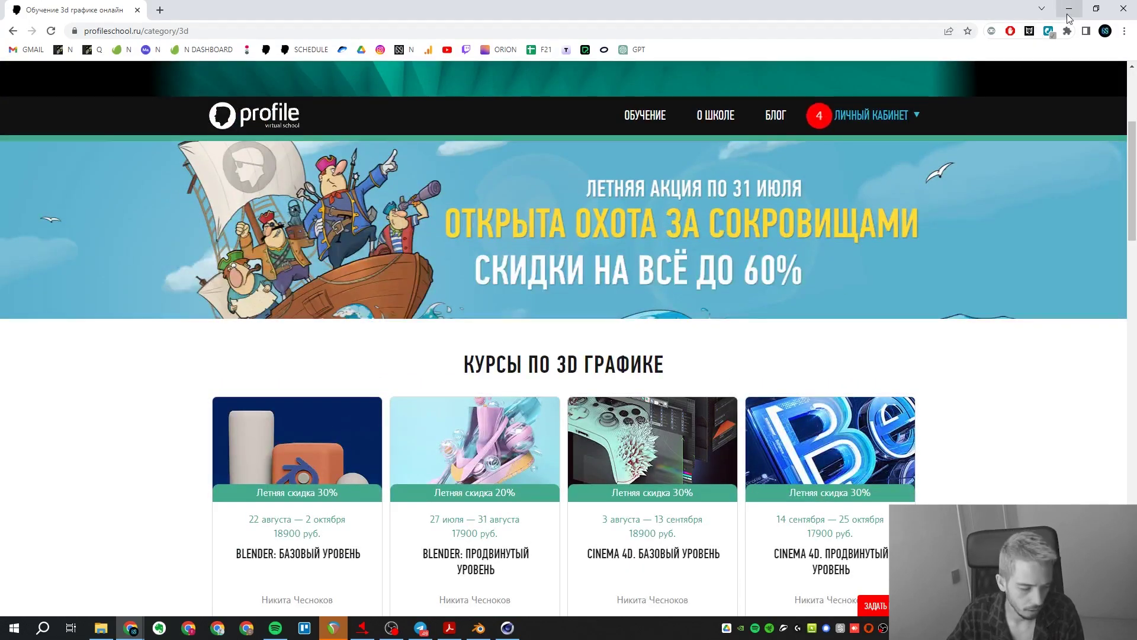
click(1068, 12)
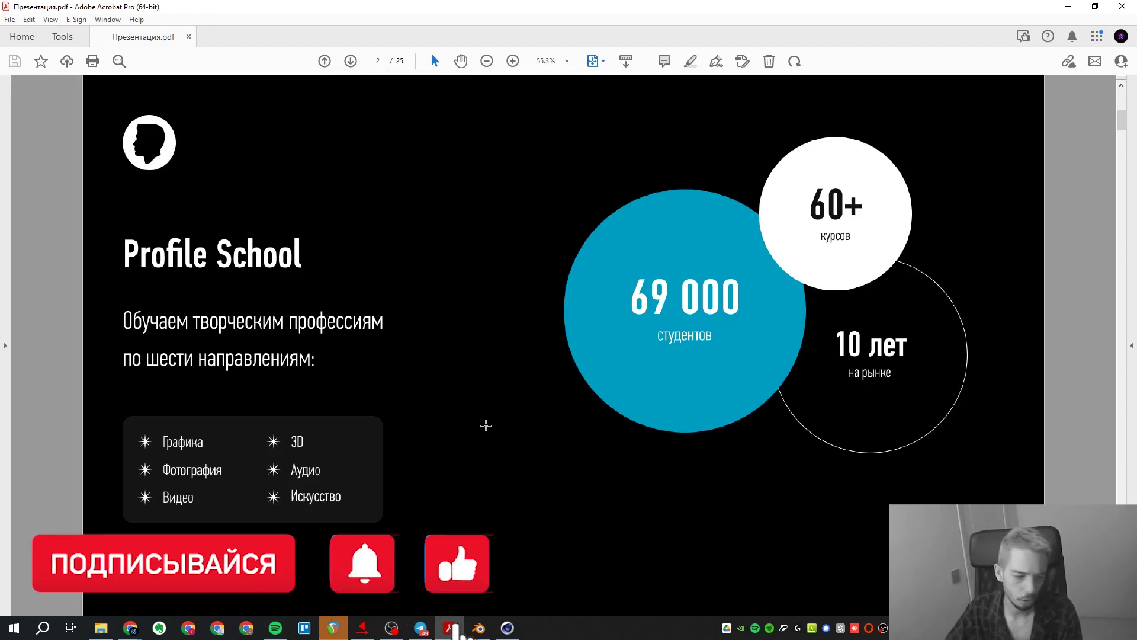
- Scroll to page 3 of 25, the instructor biography slide
scroll(485, 425, down, 1)
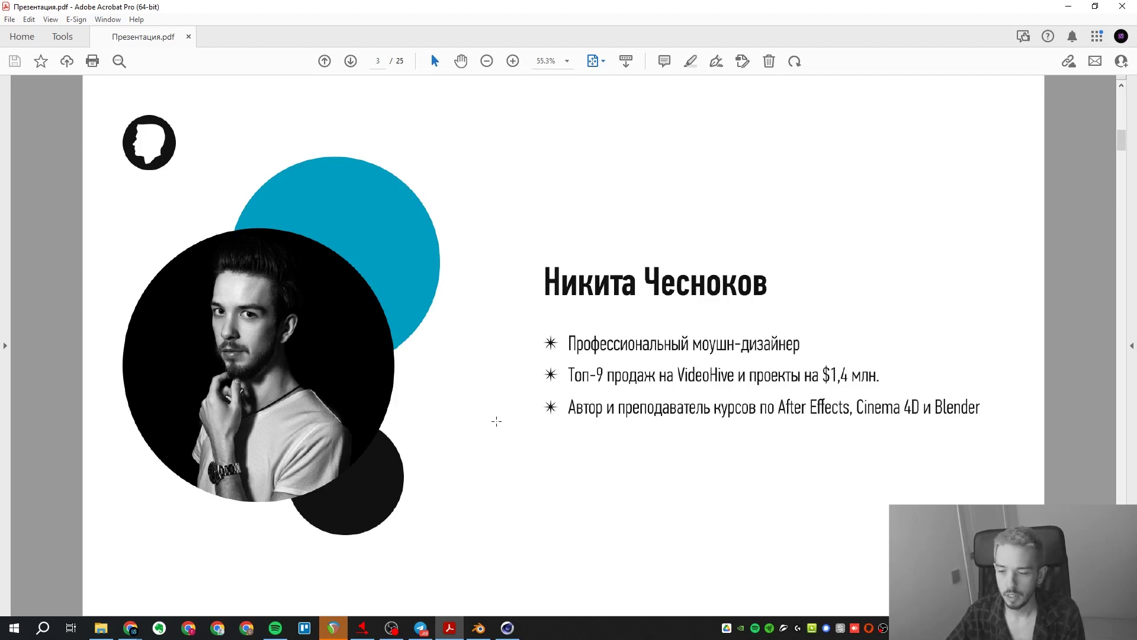
- Scroll on to page 4, the masterclass programme with four agenda items
scroll(496, 421, down, 1)
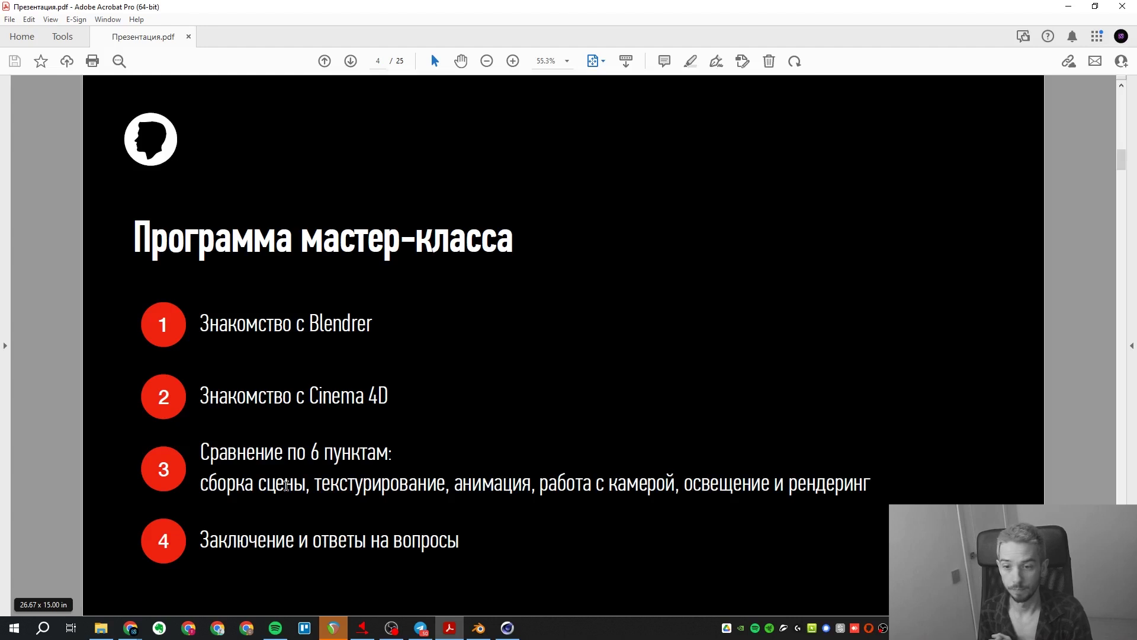
- Scroll to page 5, the summer sale slide with Blender and Cinema 4D prices
scroll(311, 453, down, 2)
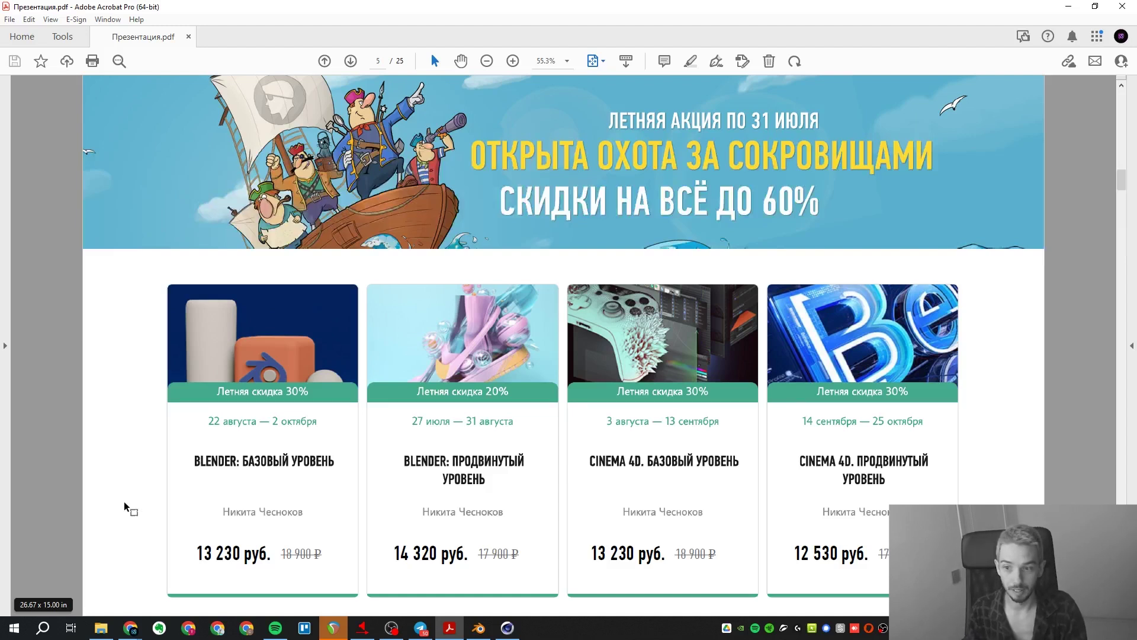
- Back on Profile School, open 3D графика and Видео in new tabs, then the Blender: базовый уровень page
click(131, 628)
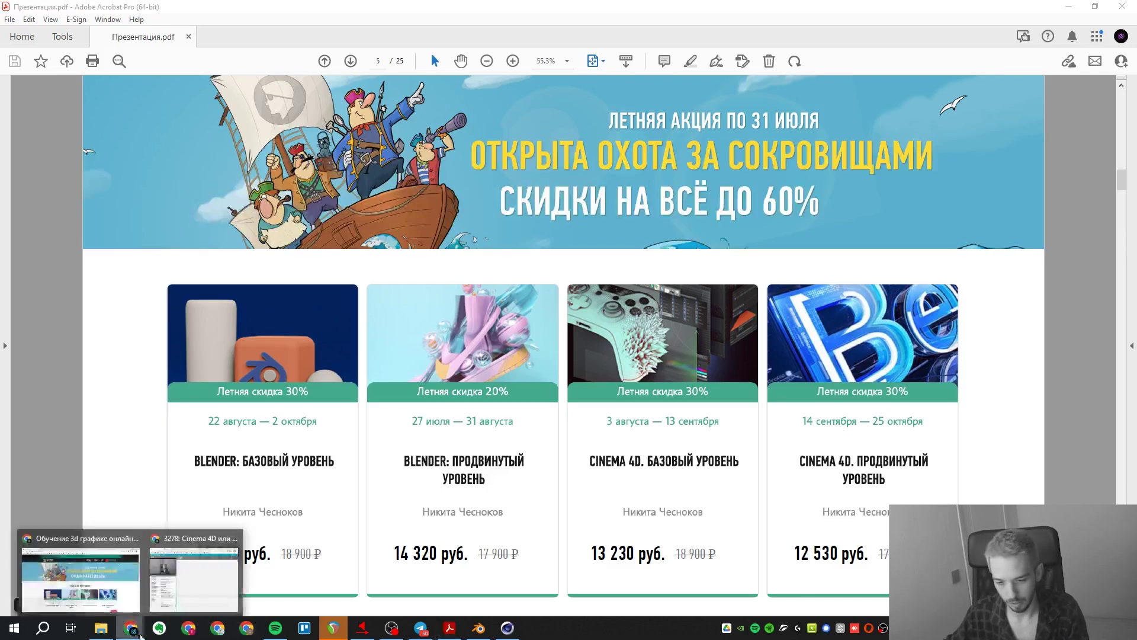
click(98, 585)
scroll(521, 320, up, 4)
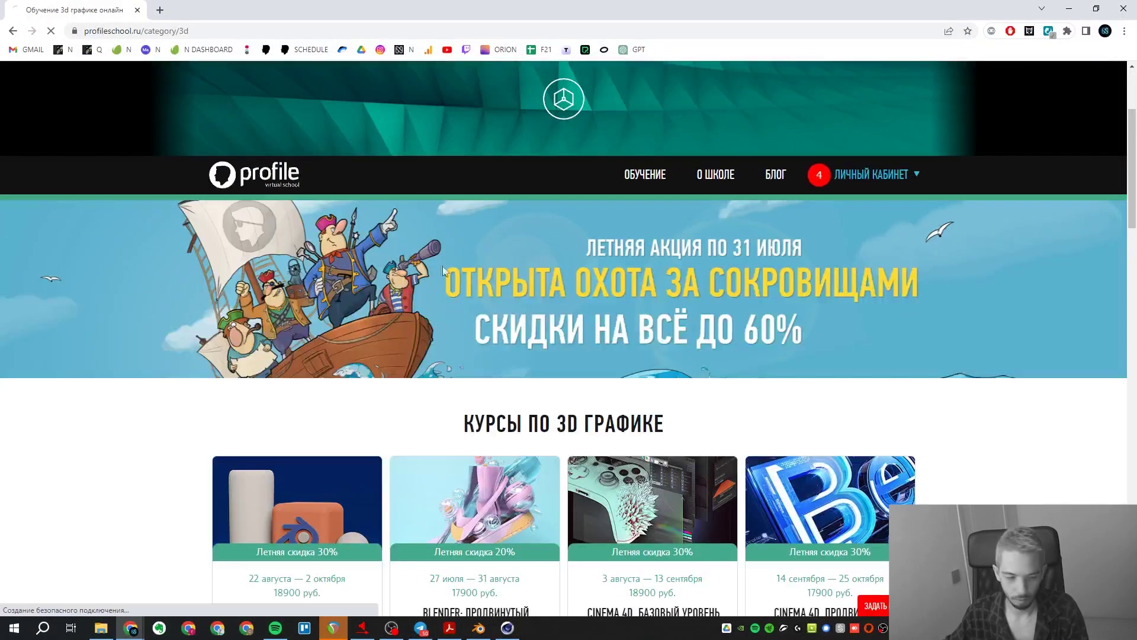
scroll(478, 338, down, 8)
scroll(605, 518, up, 4)
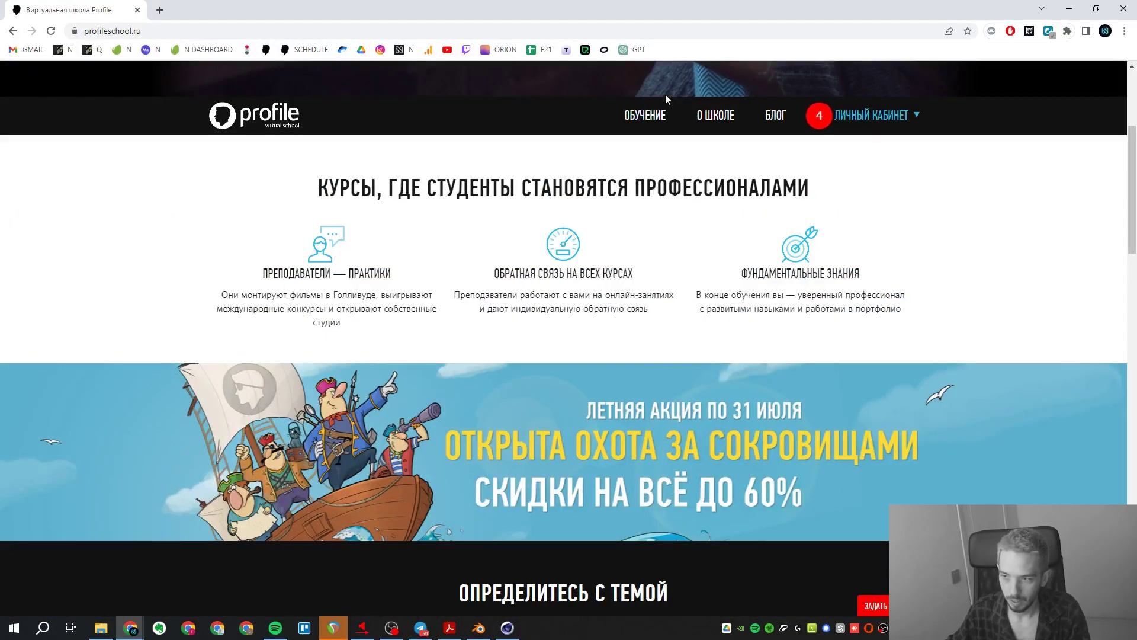
mouse_move(664, 111)
ctrl+click(642, 231)
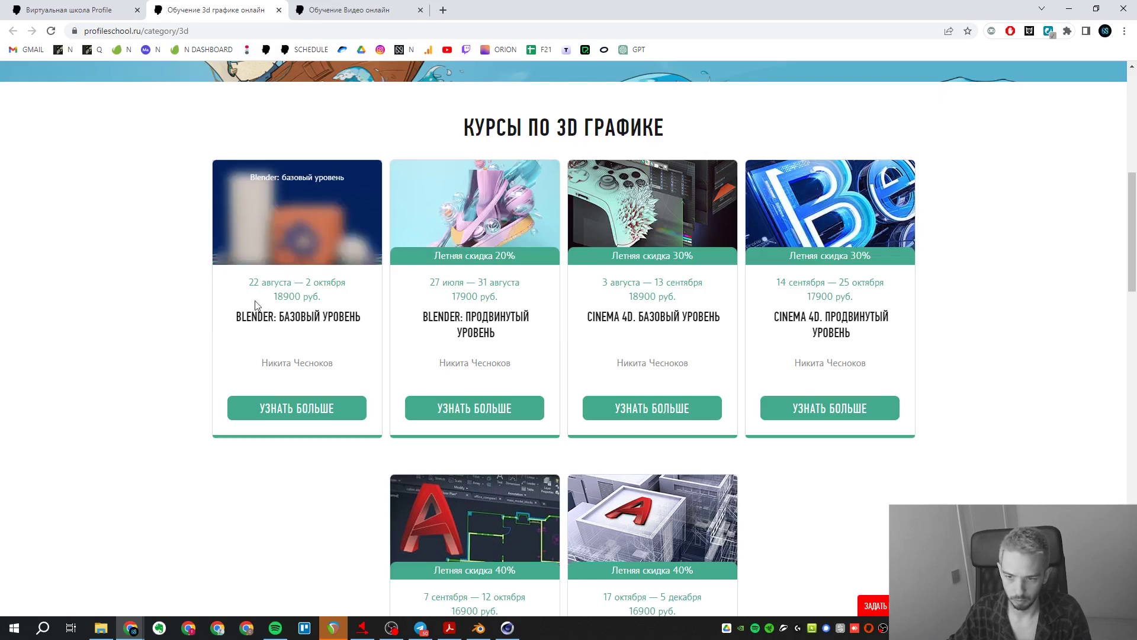
click(286, 271)
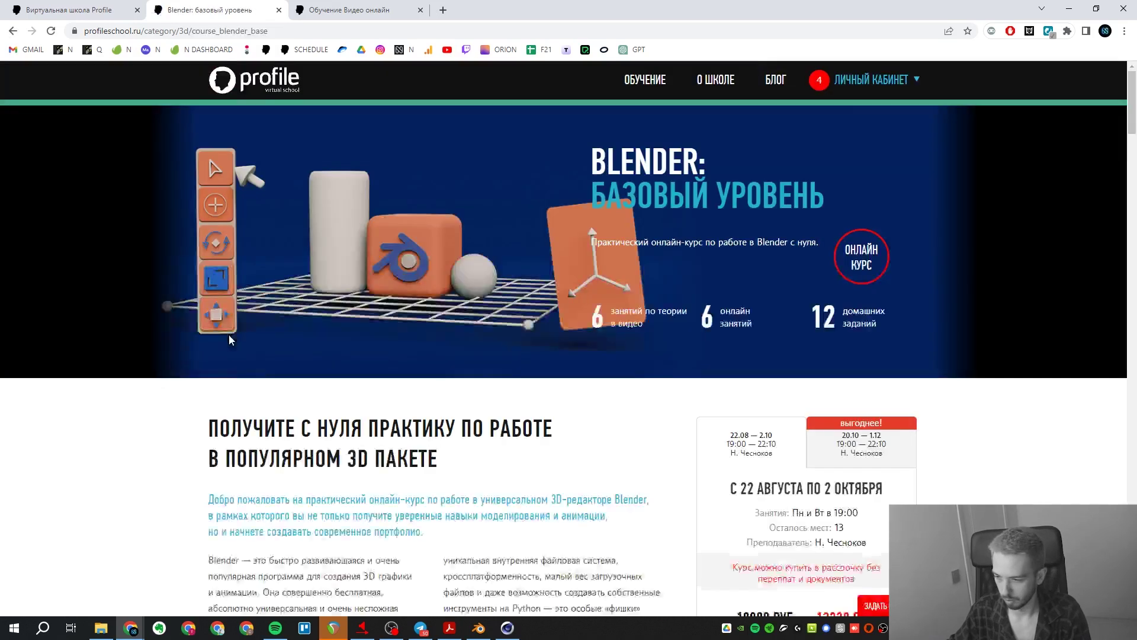
- Return to the 3D course list and open the Cinema 4D basic course page
scroll(229, 334, down, 4)
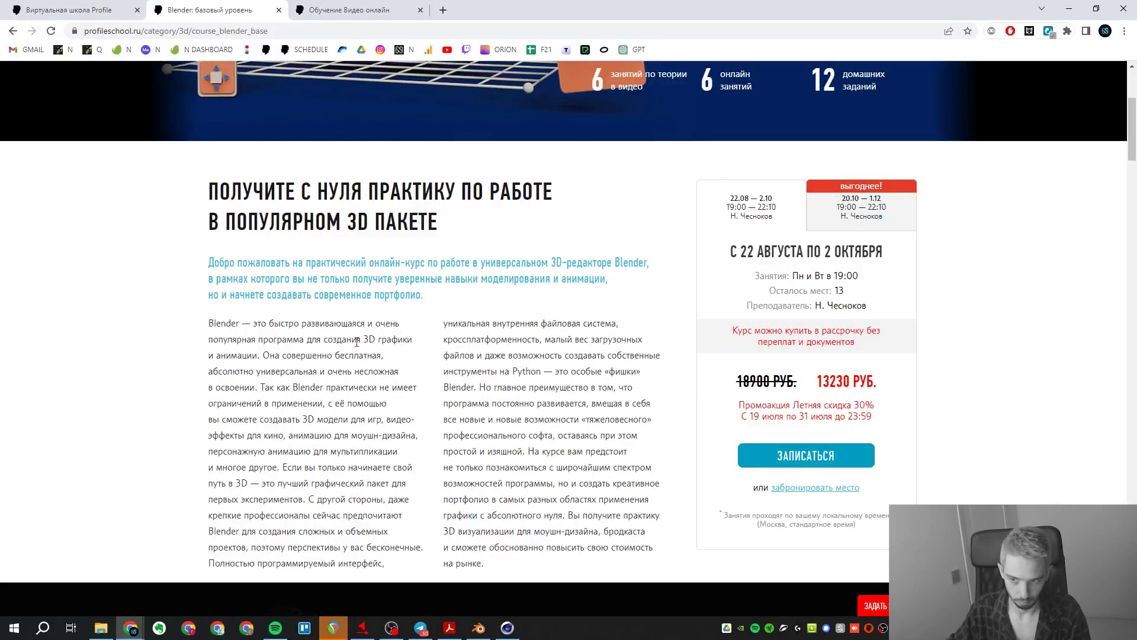
scroll(356, 340, up, 3)
click(13, 35)
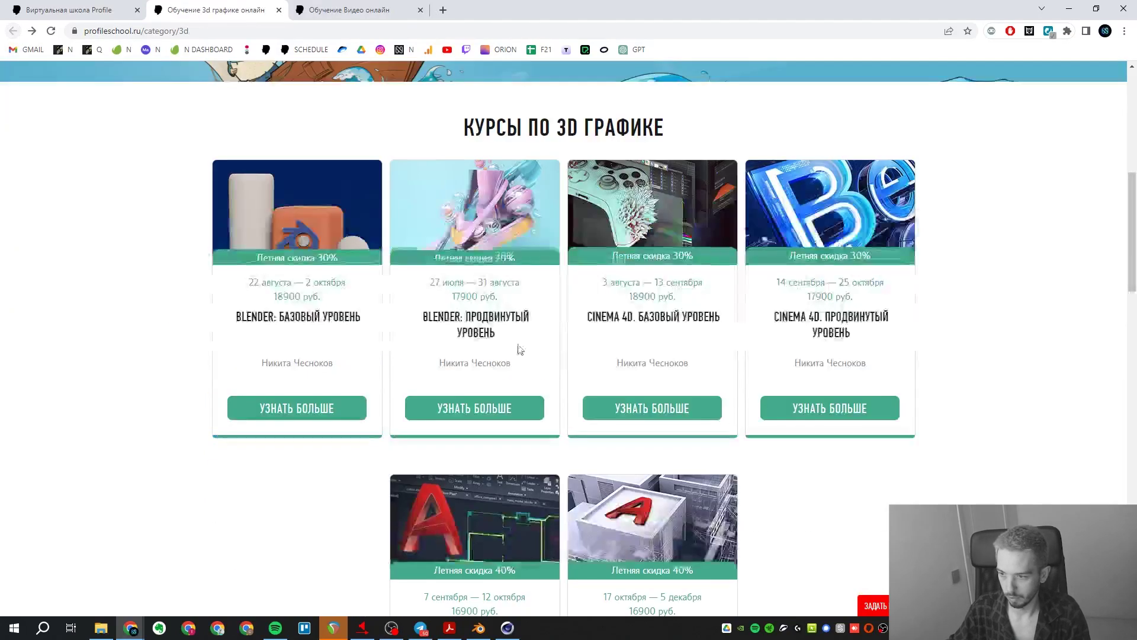
click(666, 217)
scroll(580, 454, down, 3)
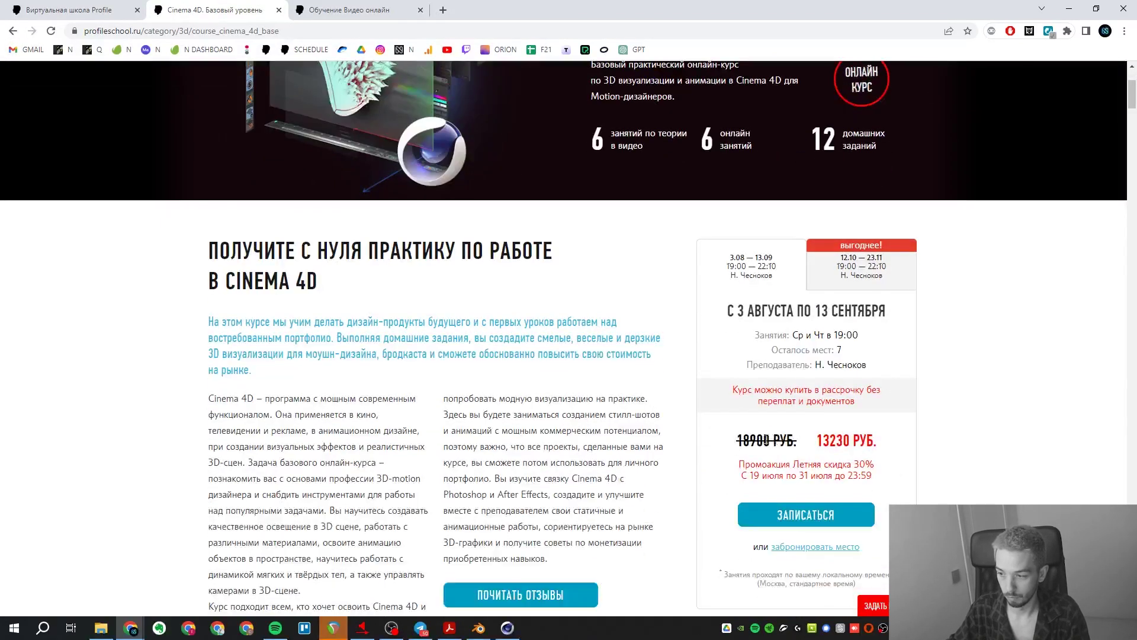
- Open the After Effects basic course from the video courses tab, then minimize Chrome
click(362, 11)
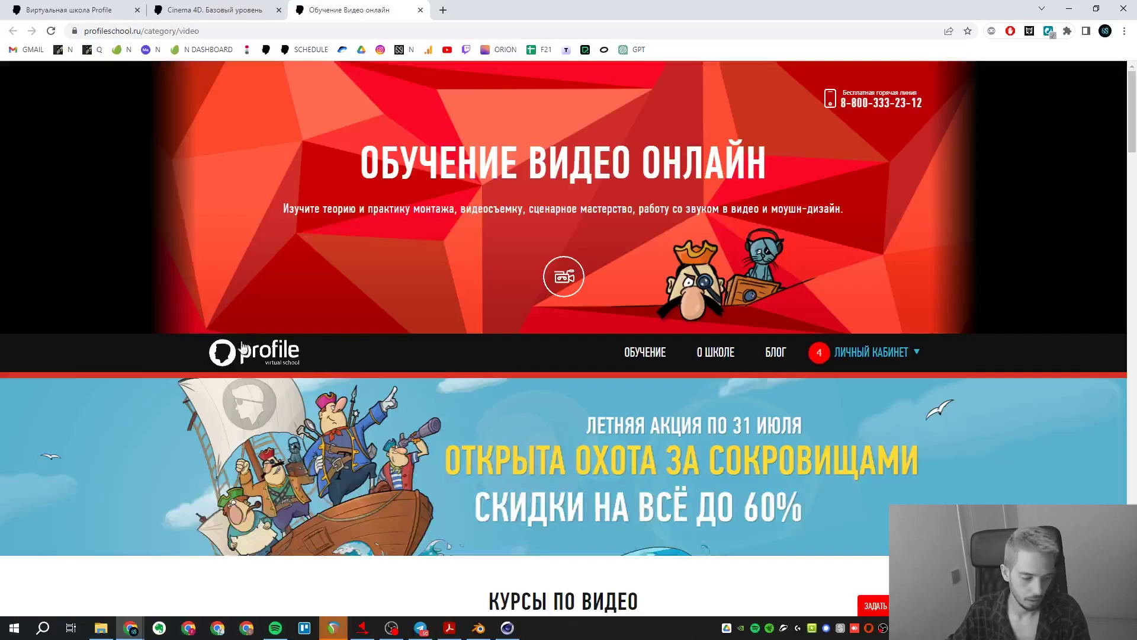
scroll(242, 342, down, 8)
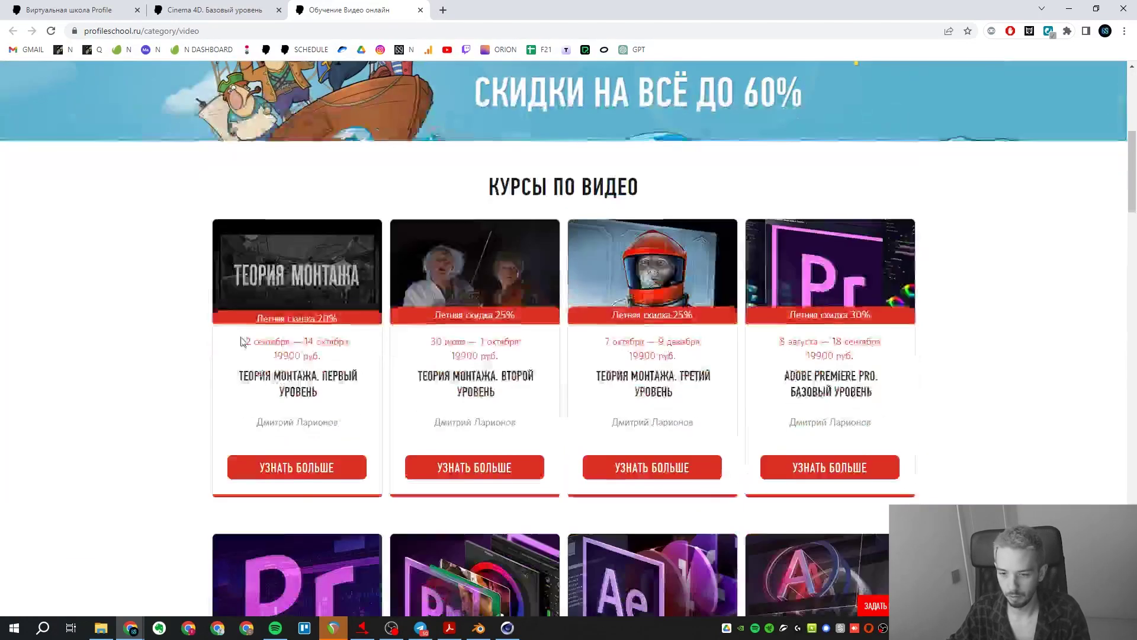
scroll(44, 380, down, 3)
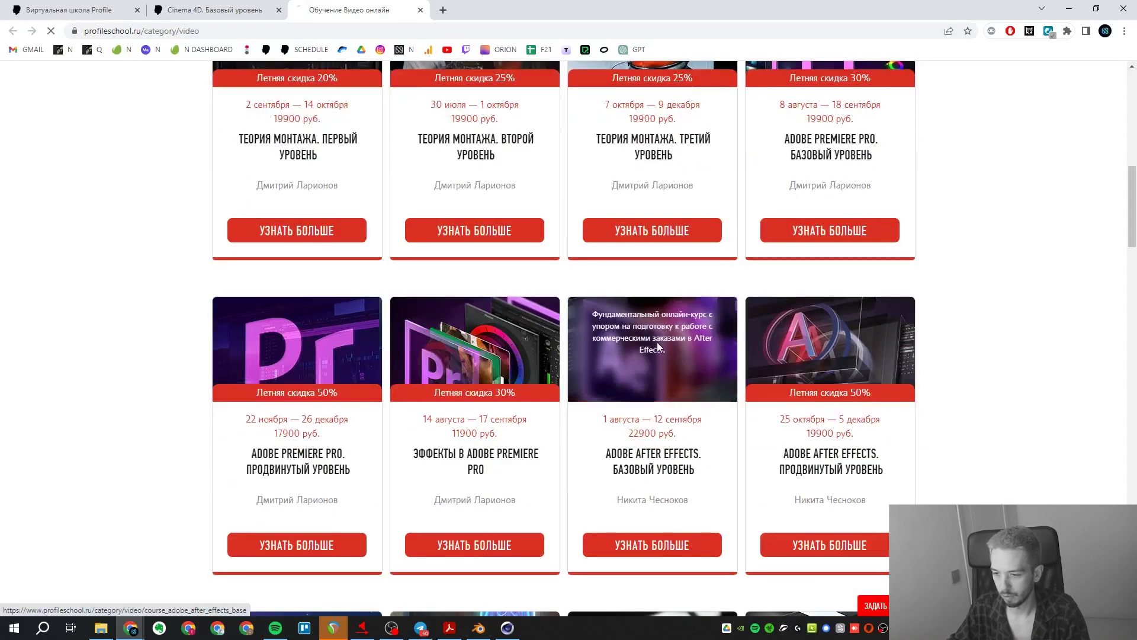
click(656, 343)
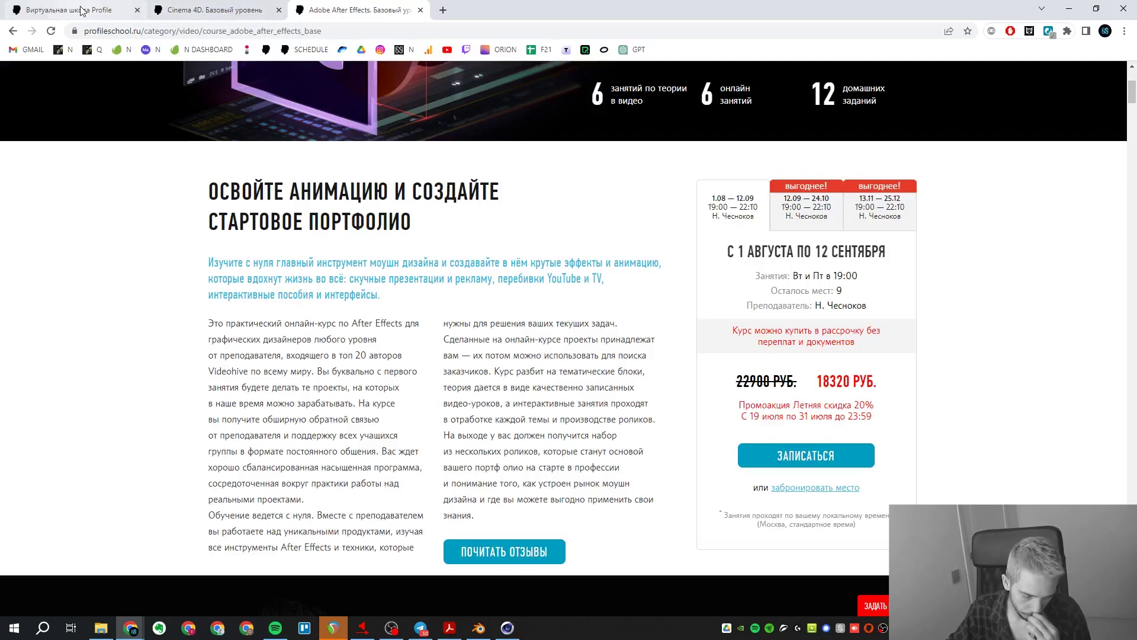
click(1069, 8)
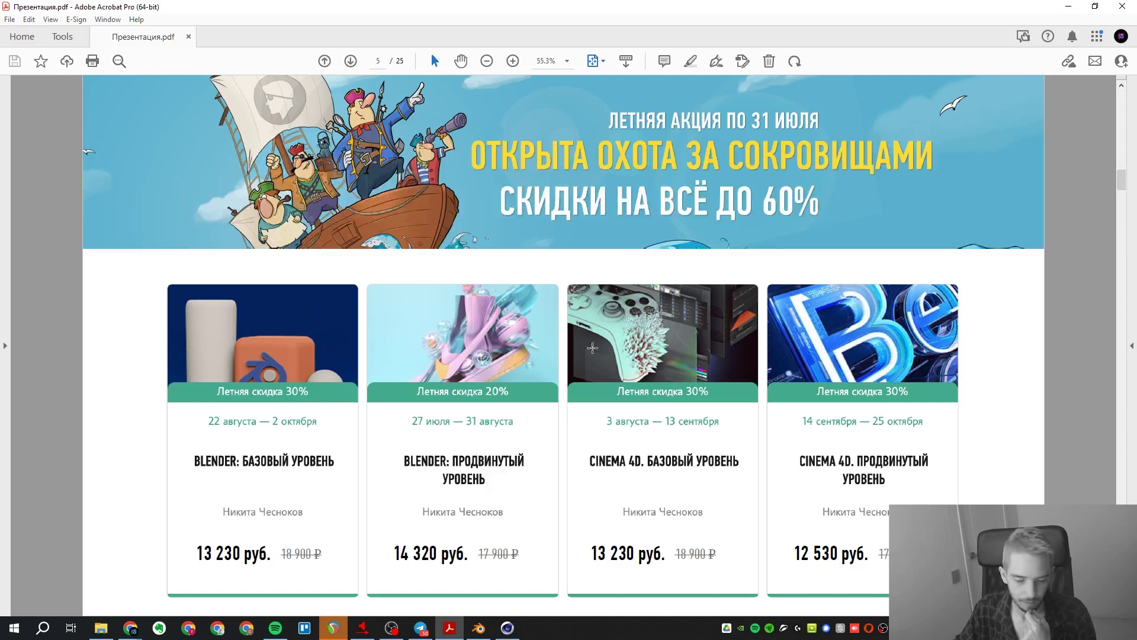
- Scroll to page 6, the installment plan slide, and select the 13230 РУБ Cinema 4D price
scroll(628, 385, down, 3)
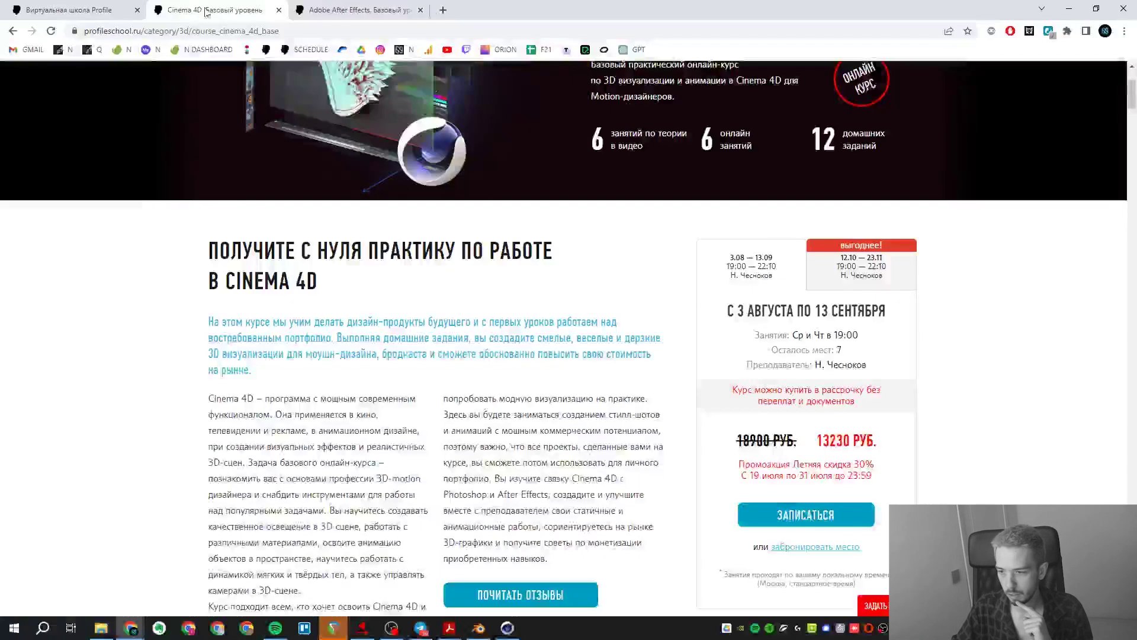
scroll(340, 327, down, 1)
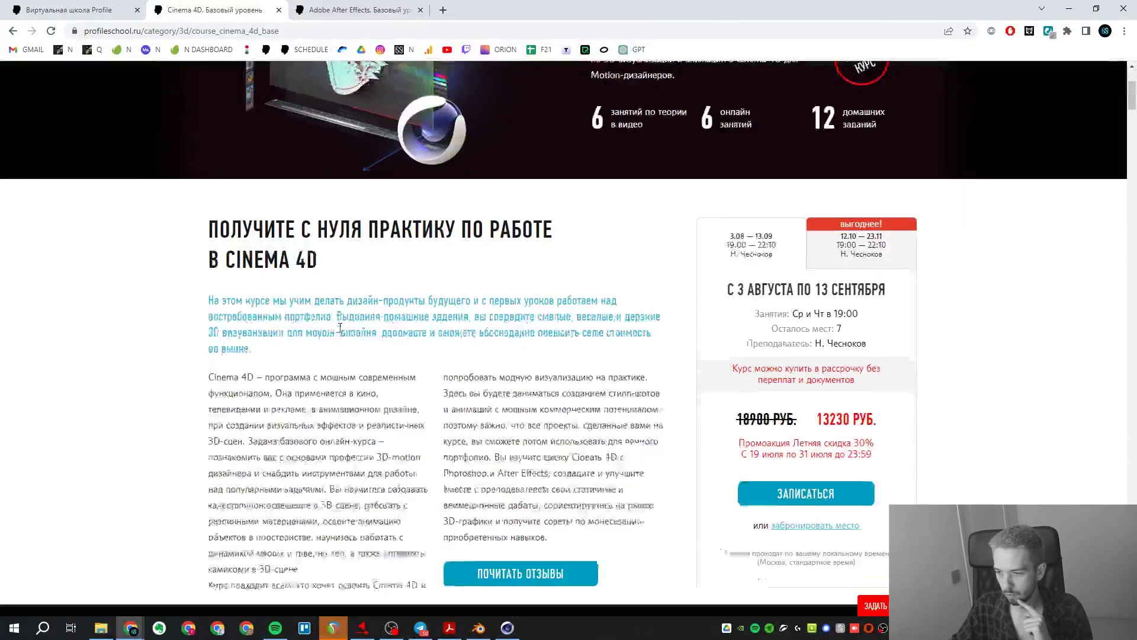
drag(883, 385, 814, 385)
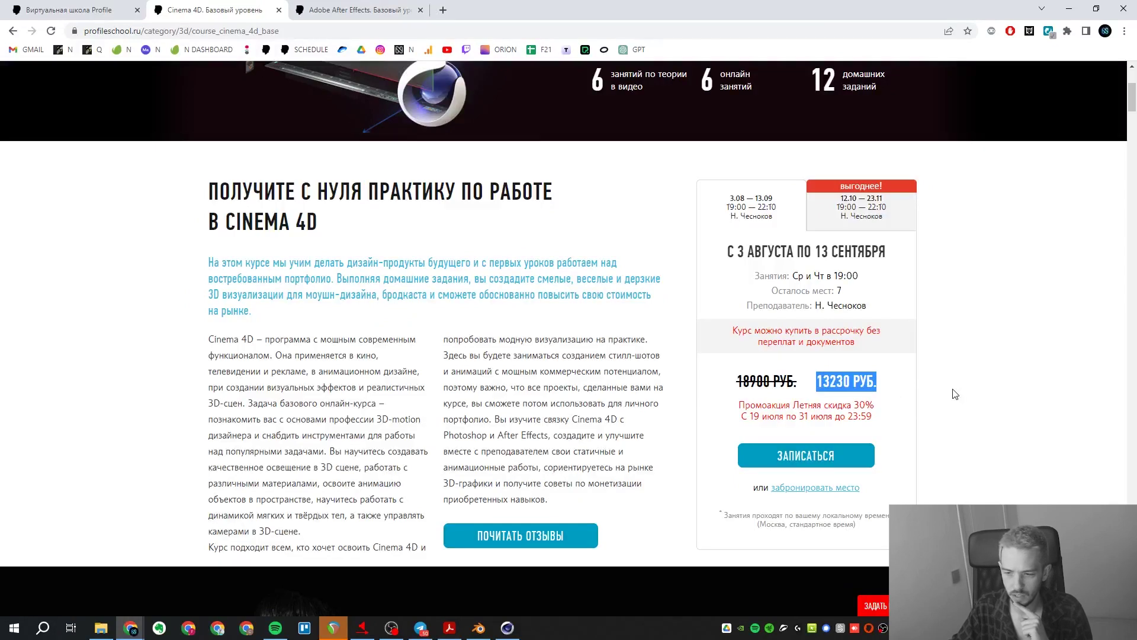
- In Calculator compute 13230 ÷ 2 = 6,615, select the result, and close it
click(14, 628)
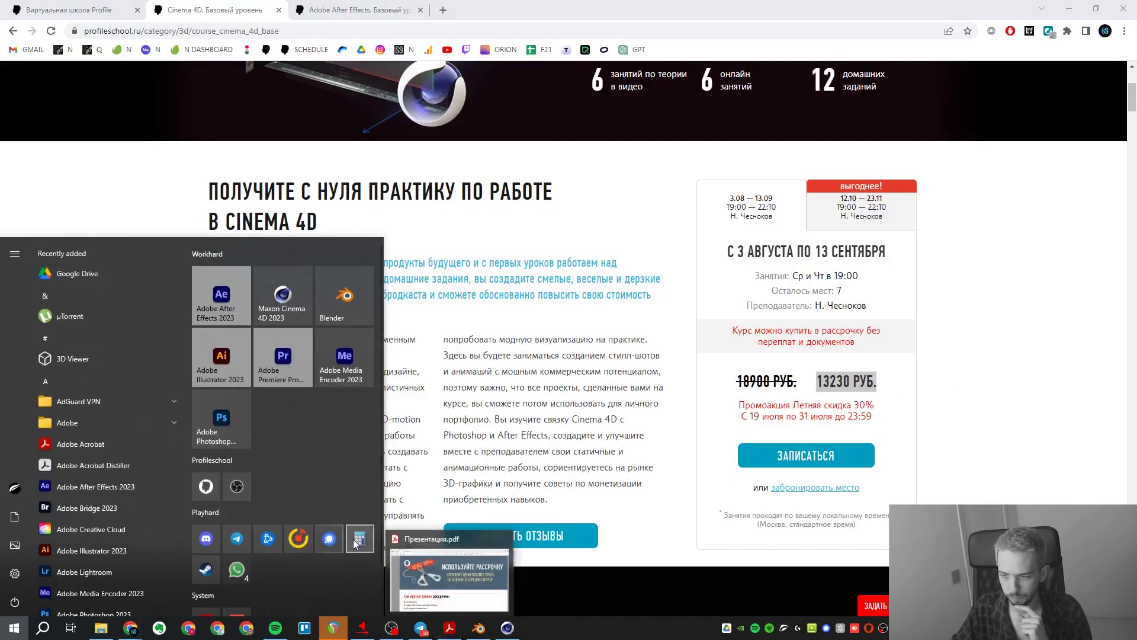
click(359, 538)
click(859, 530)
click(1014, 534)
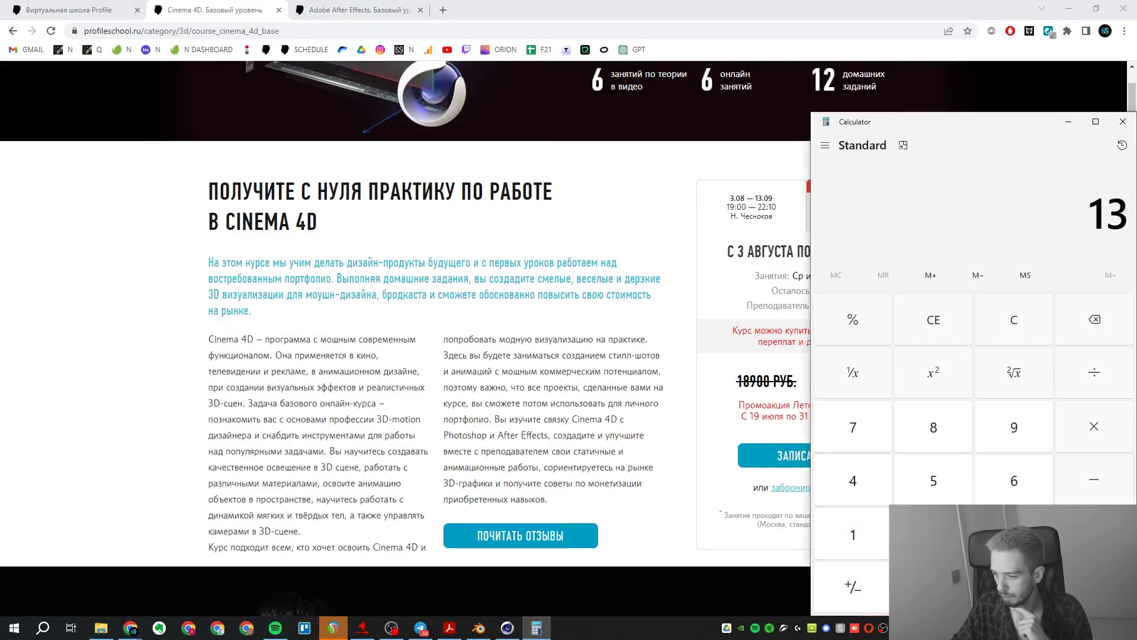
click(934, 534)
click(1014, 534)
click(933, 587)
click(1094, 372)
click(933, 534)
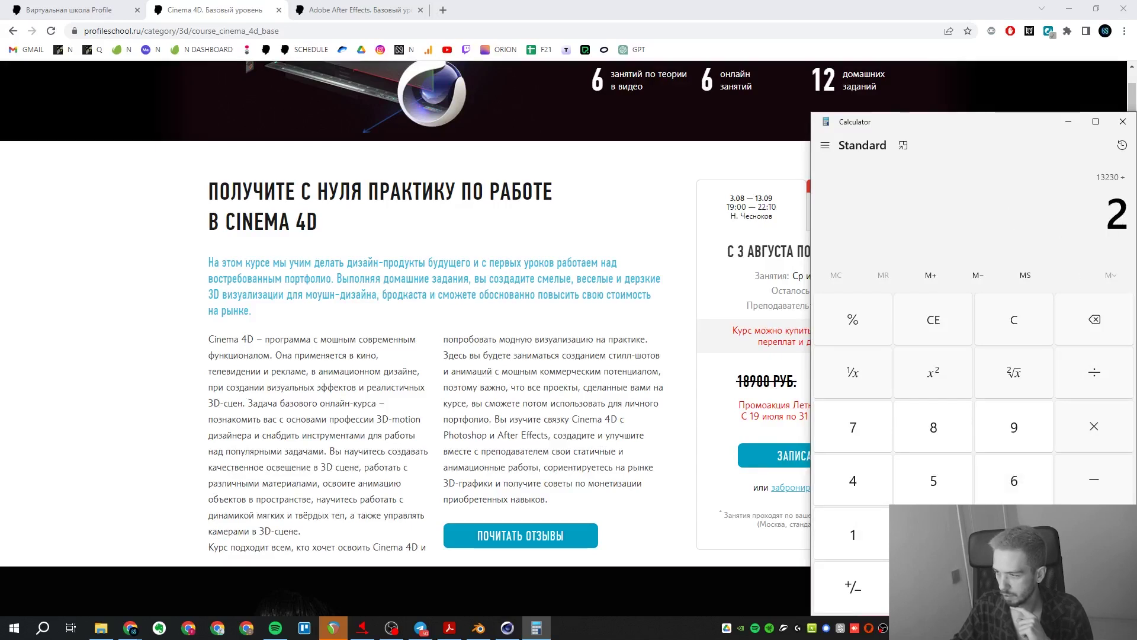
click(1093, 586)
drag(1032, 212, 1128, 212)
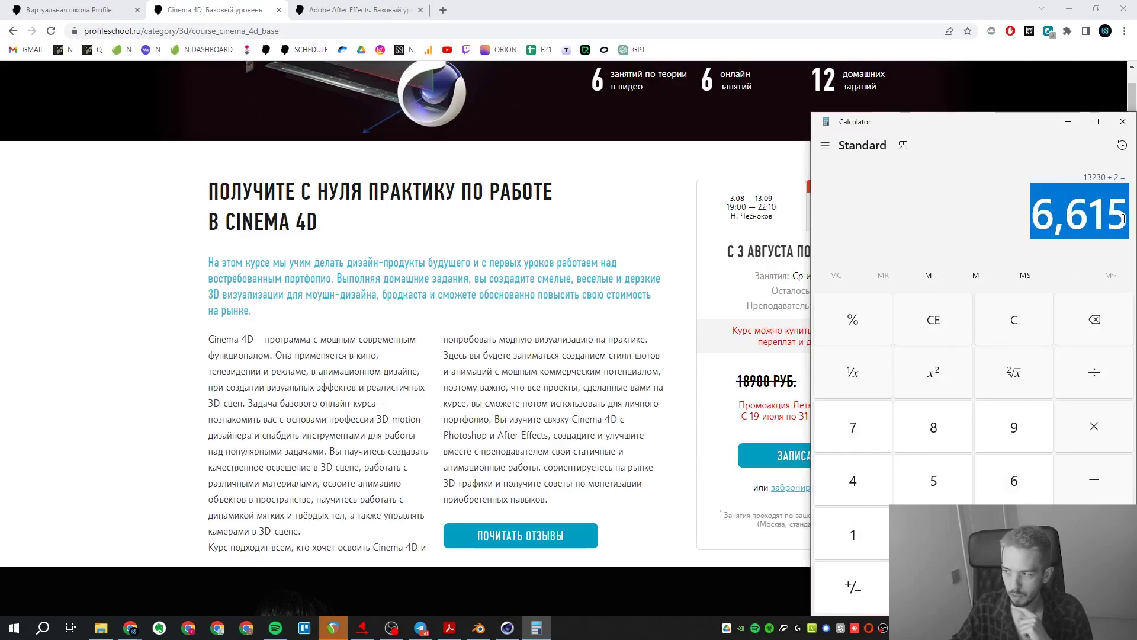
click(1121, 124)
- Return to the presentation and flip through pages 5–8, ending on page 7, 'Знакомство с Blendrer'
key(alt+Tab)
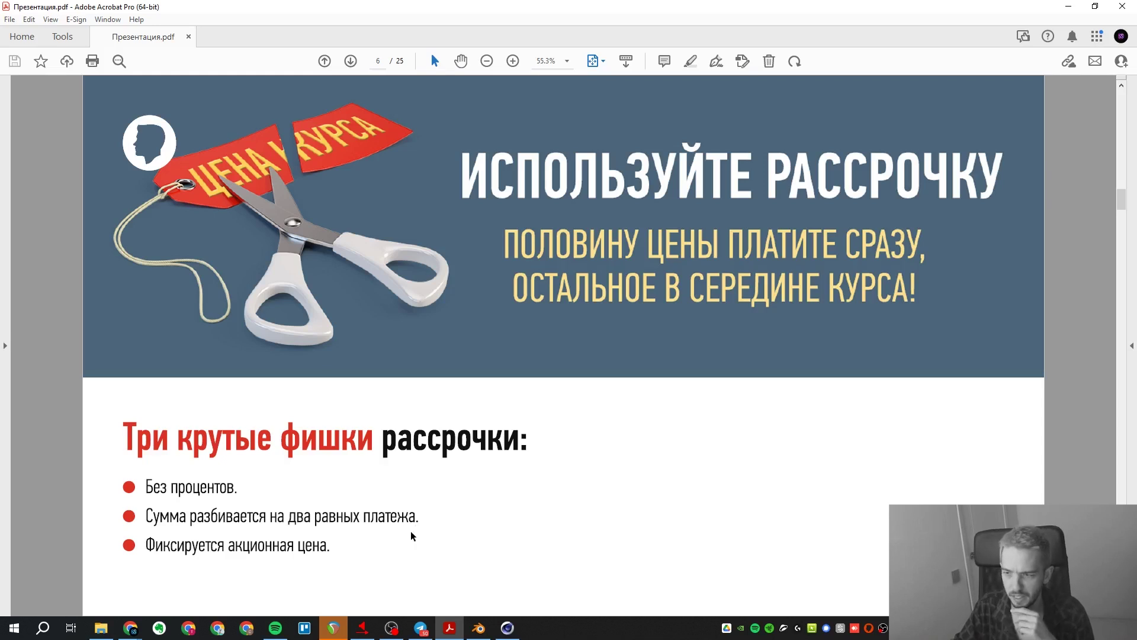
key(Right)
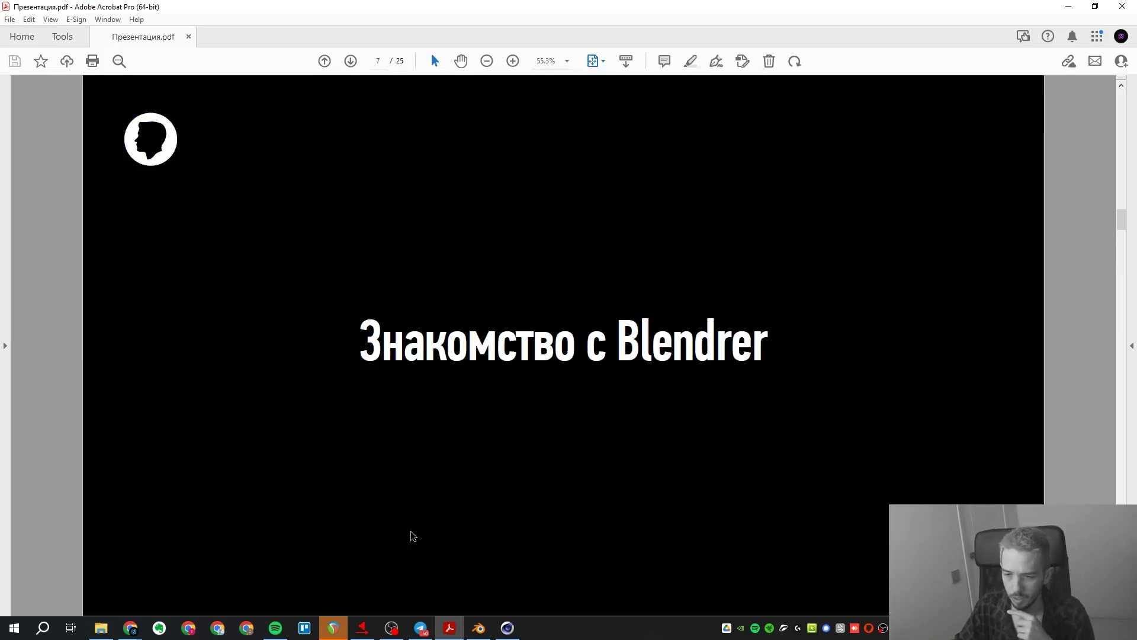
key(Left)
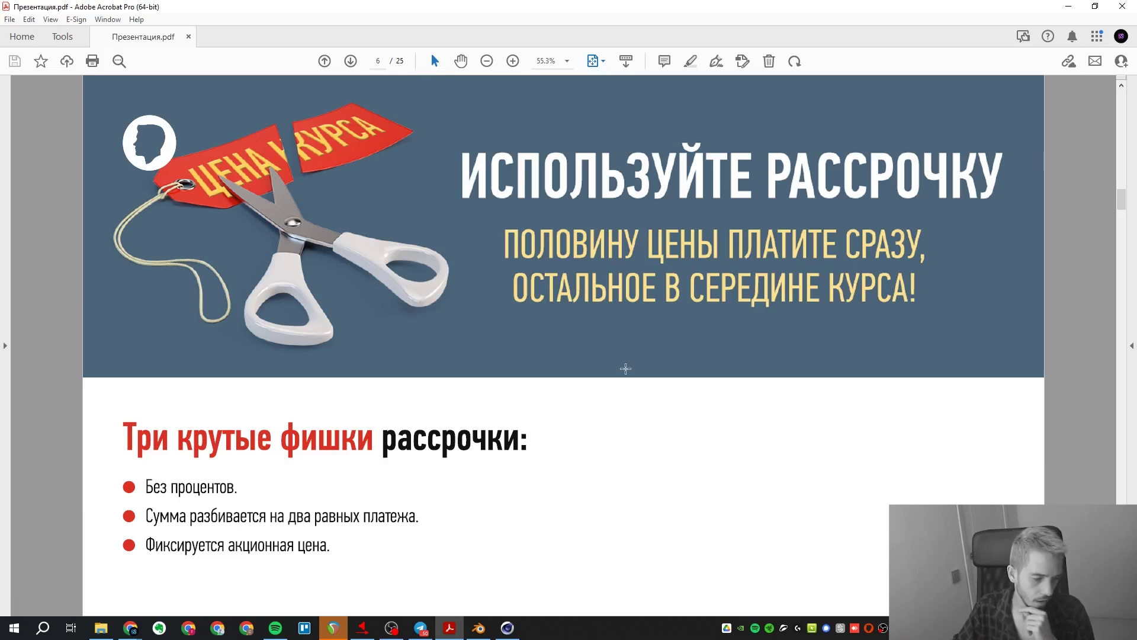
key(Left)
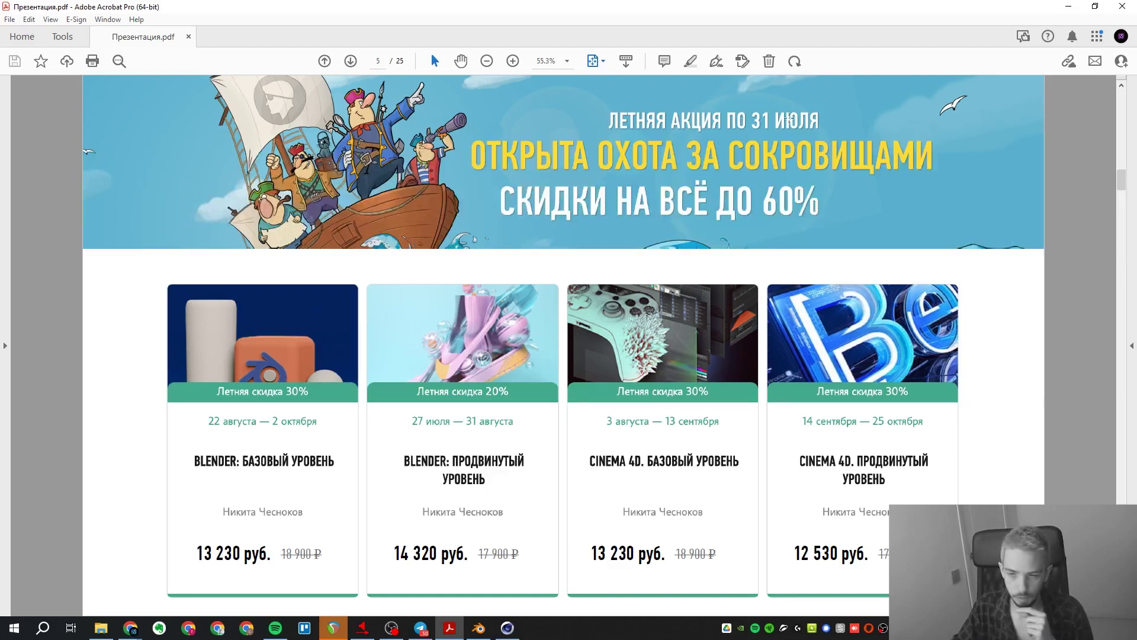
key(Right)
key(Right)
key(Right)
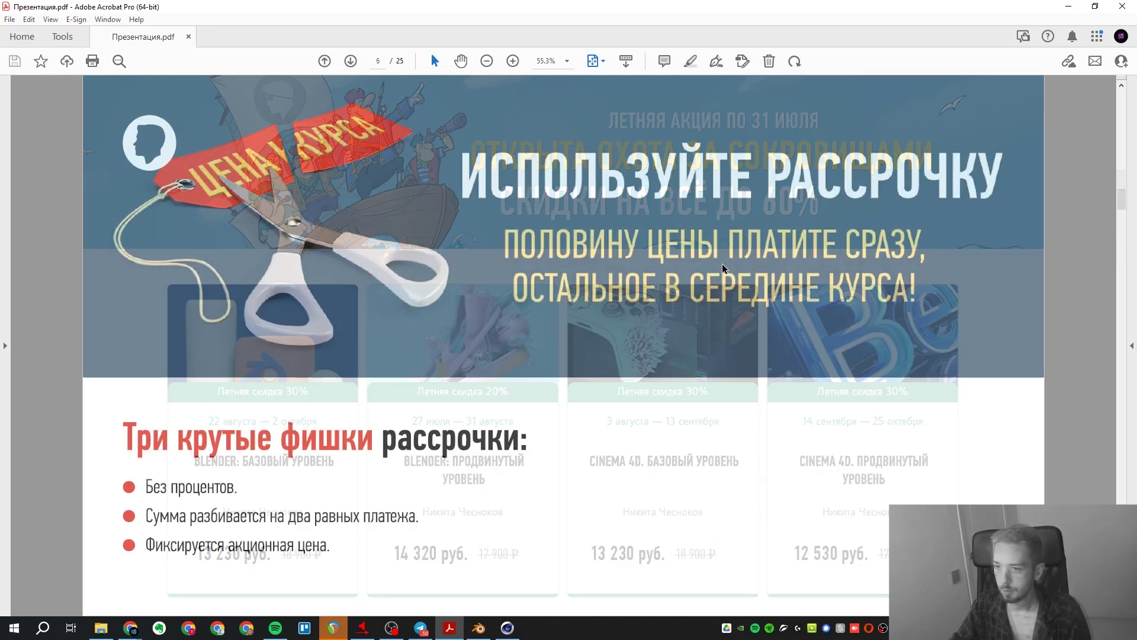
key(Left)
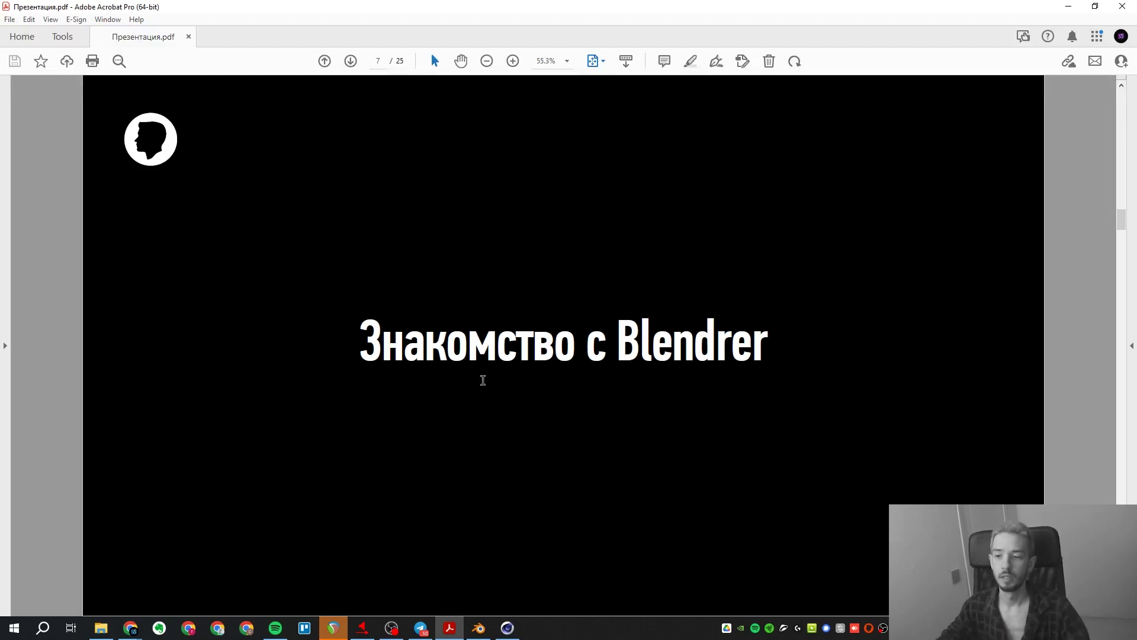
- In a new Chrome tab, enter 'bl' in the address bar to load blender.org
click(130, 628)
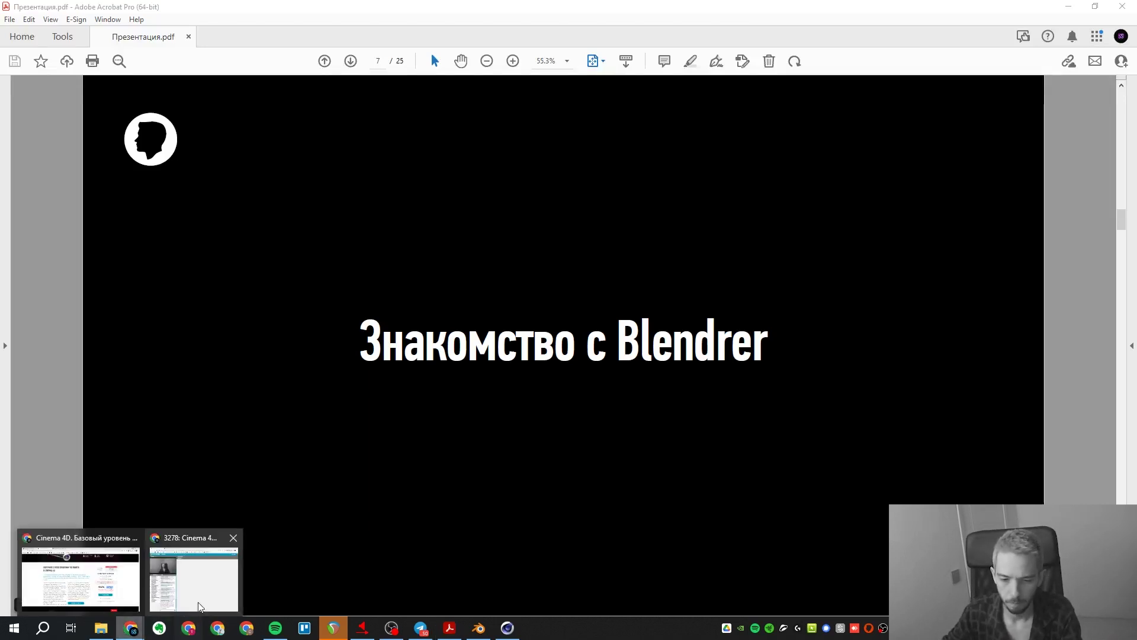
key(ctrl+t)
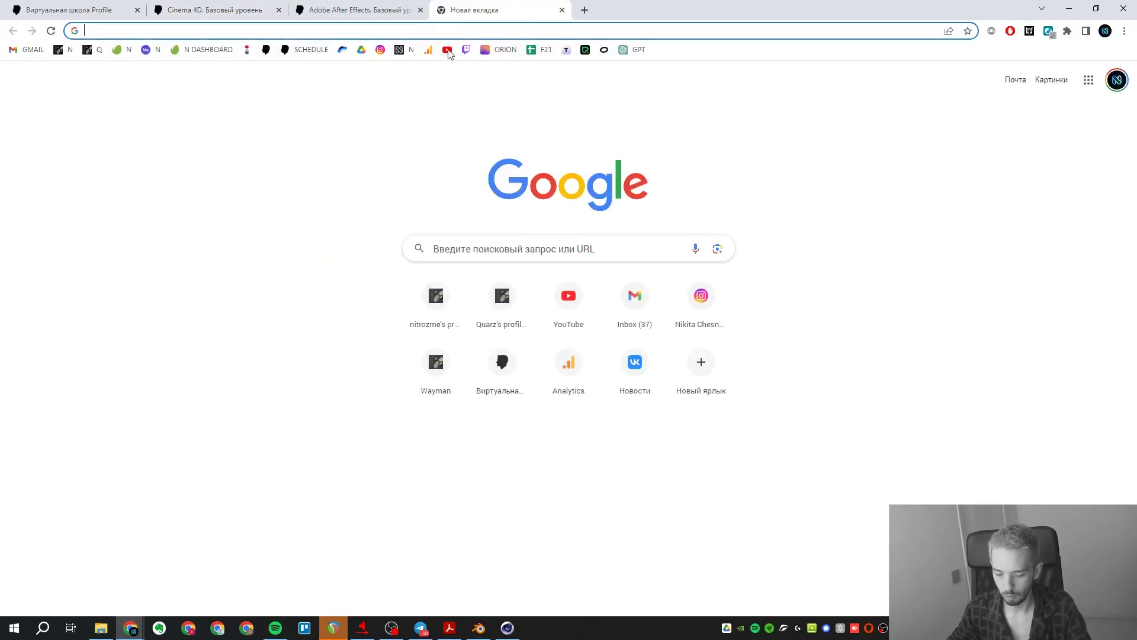
text(bl)
key(Return)
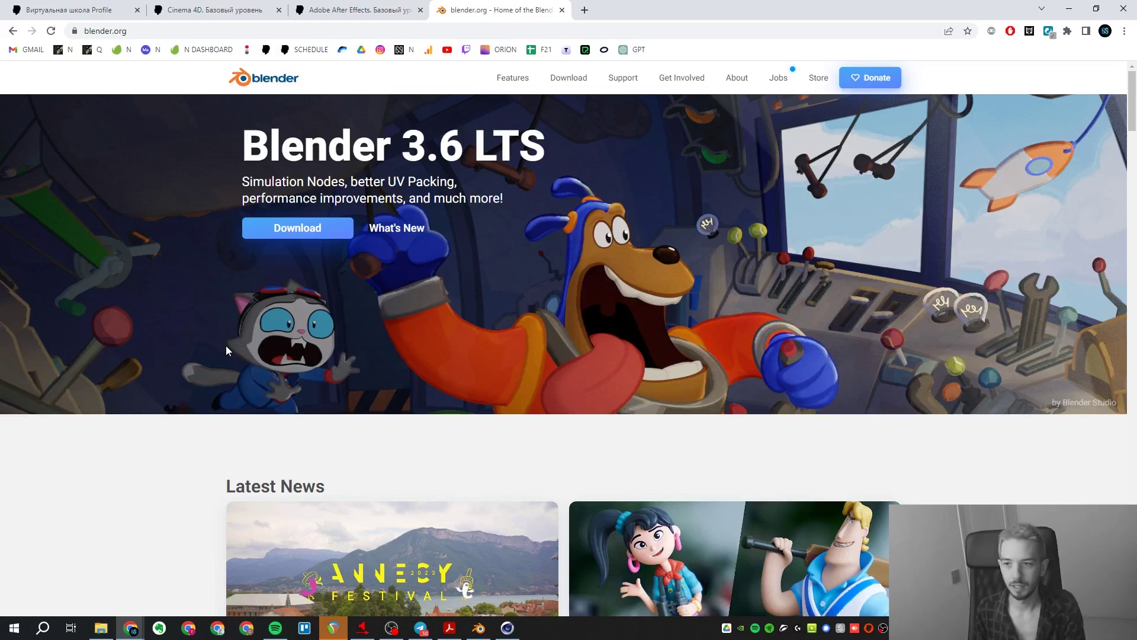
scroll(422, 305, down, 9)
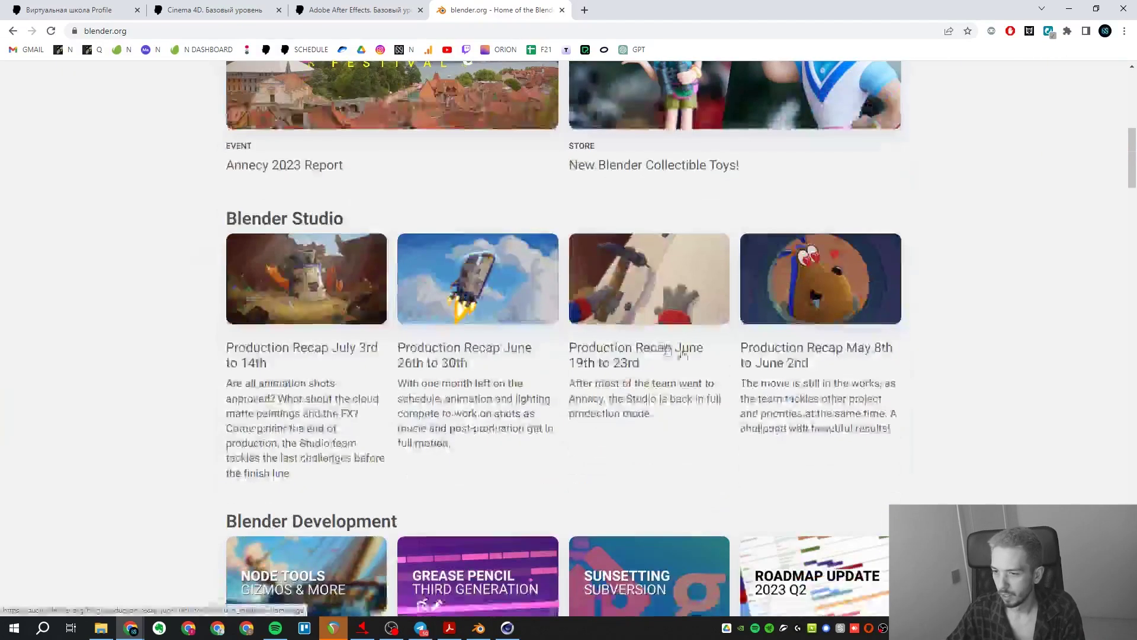
scroll(491, 448, up, 9)
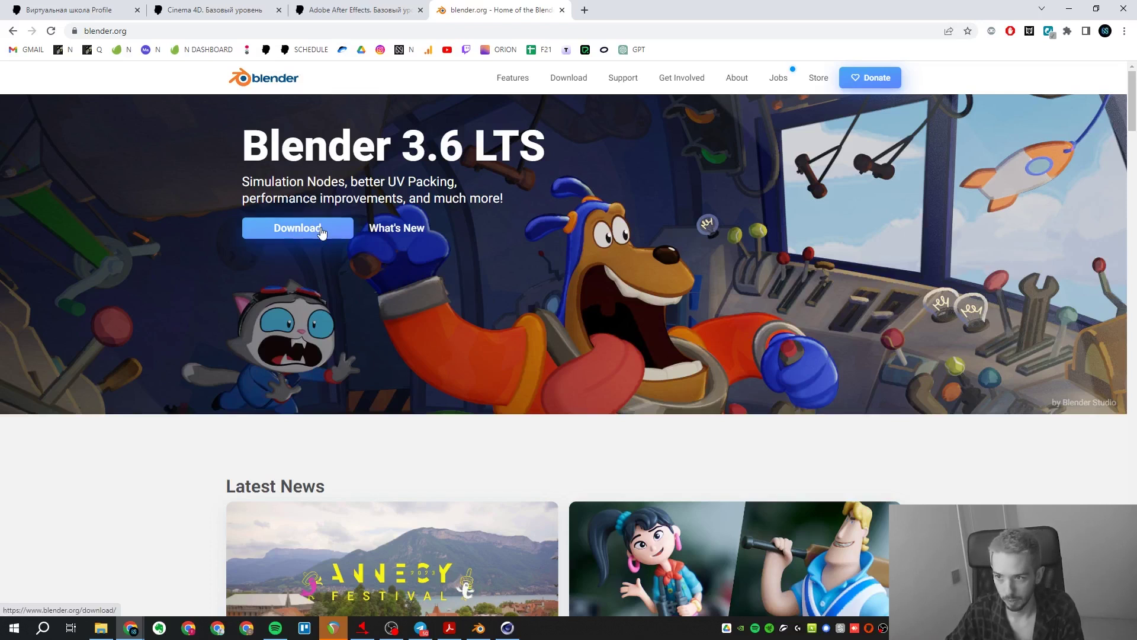
- Open the blender.org Features page and briefly highlight the word 'Software' in its headline
click(508, 86)
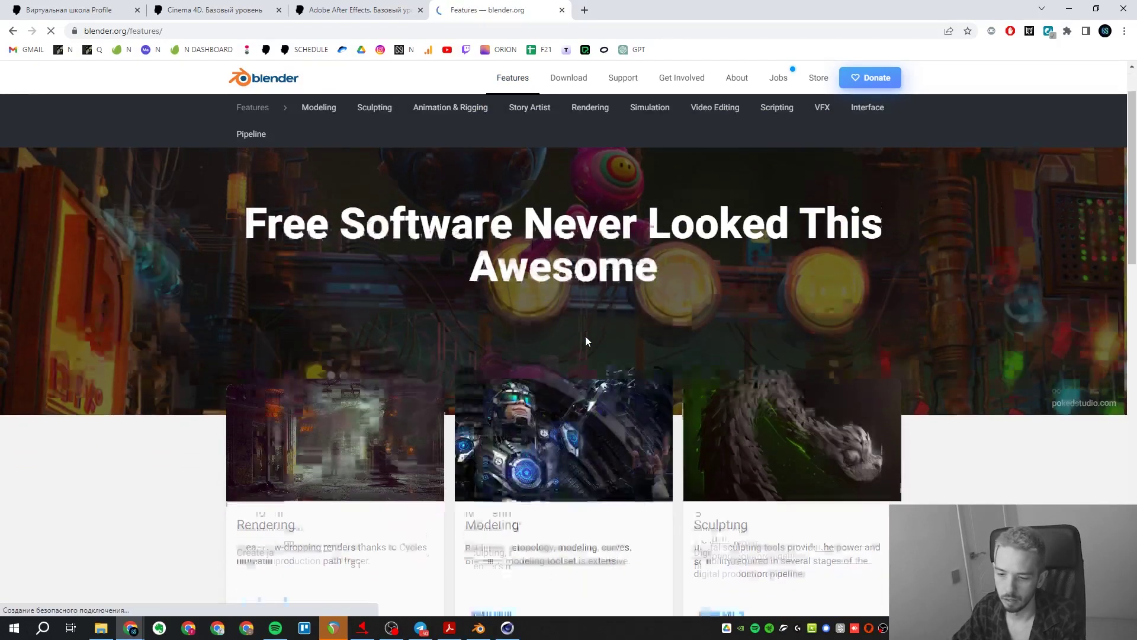
scroll(586, 338, down, 1)
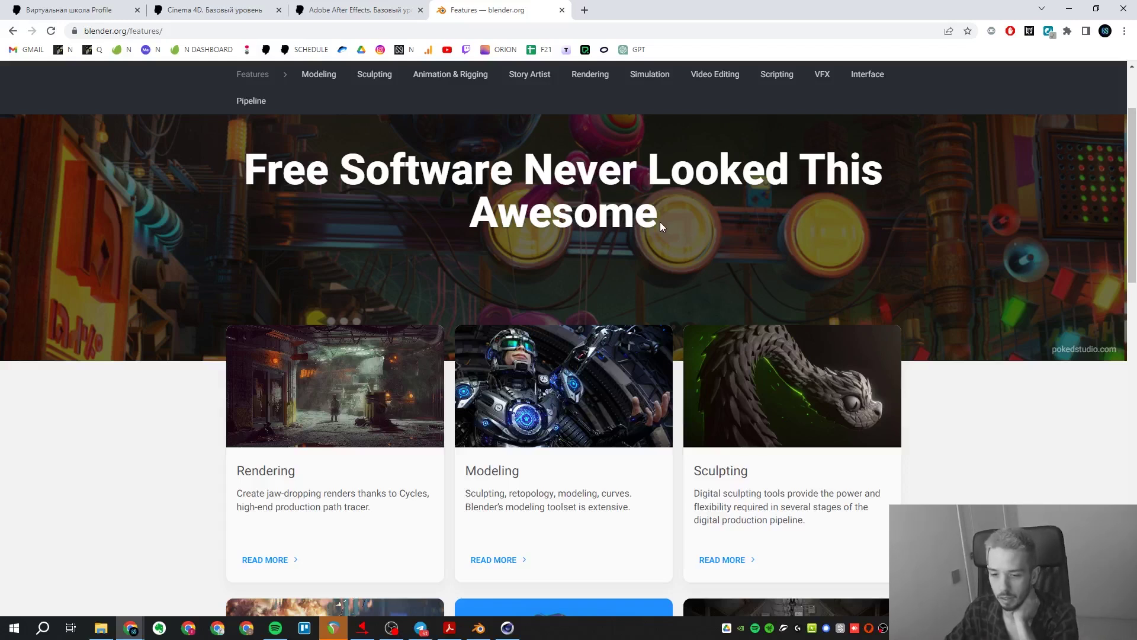
drag(335, 172, 639, 172)
click(692, 212)
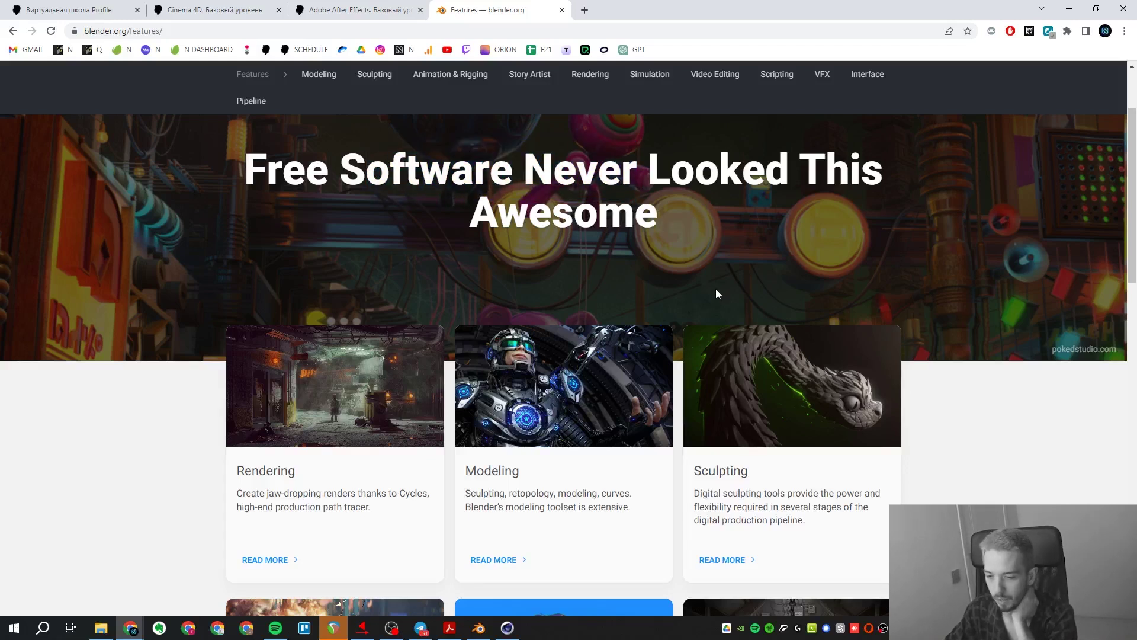
- Scroll down past the hero banner to the Rendering, Modeling and Sculpting feature cards
scroll(716, 292, down, 1)
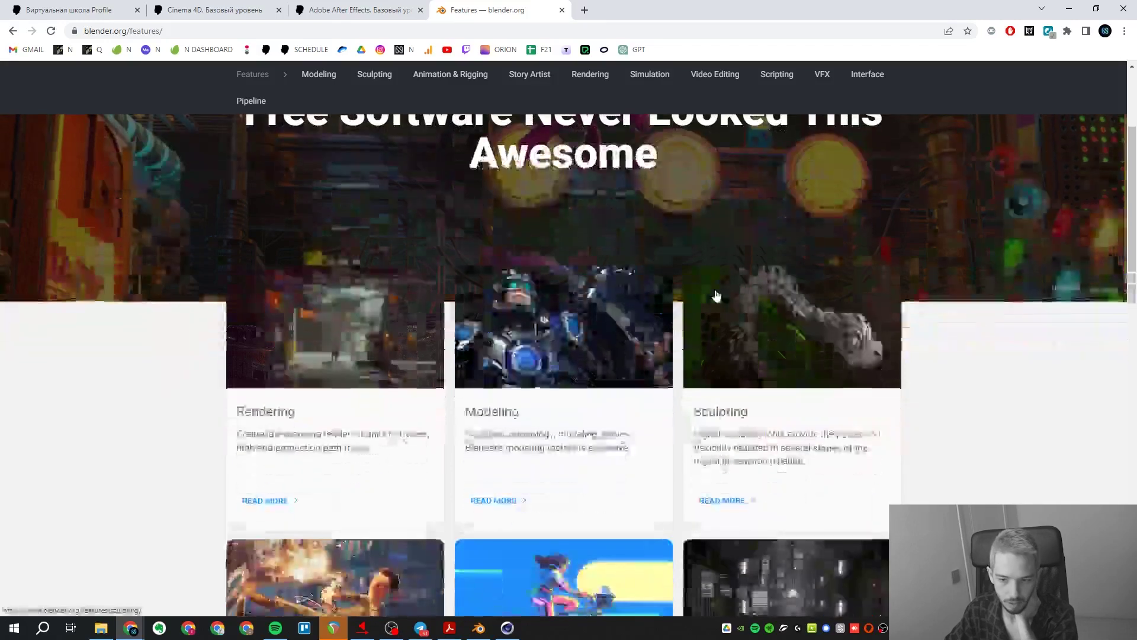
scroll(715, 293, down, 1)
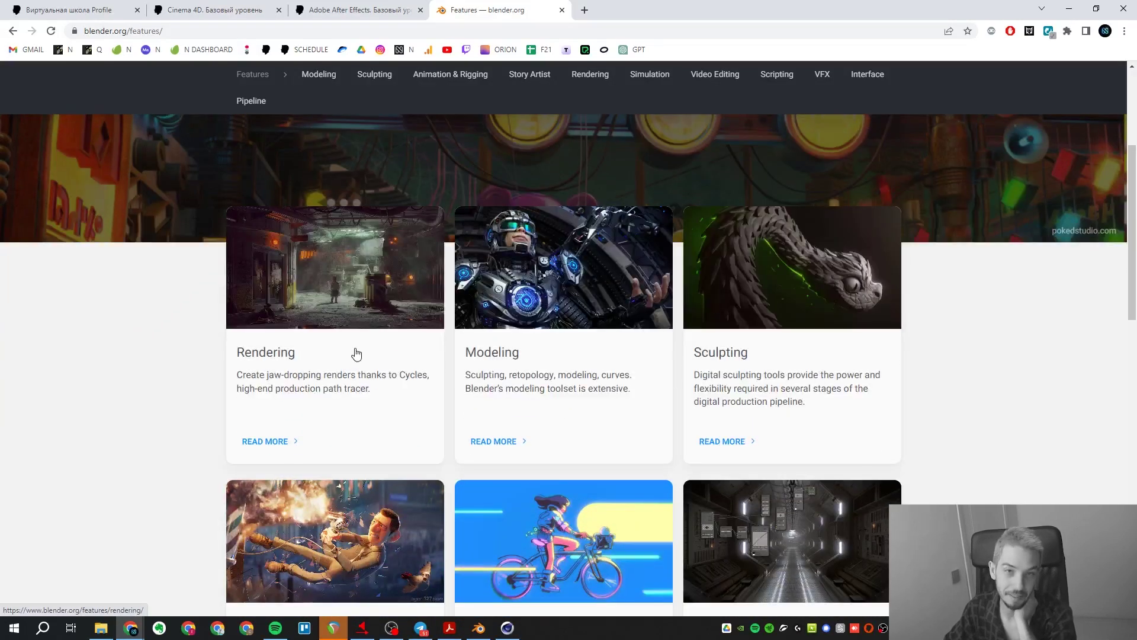
scroll(718, 359, down, 1)
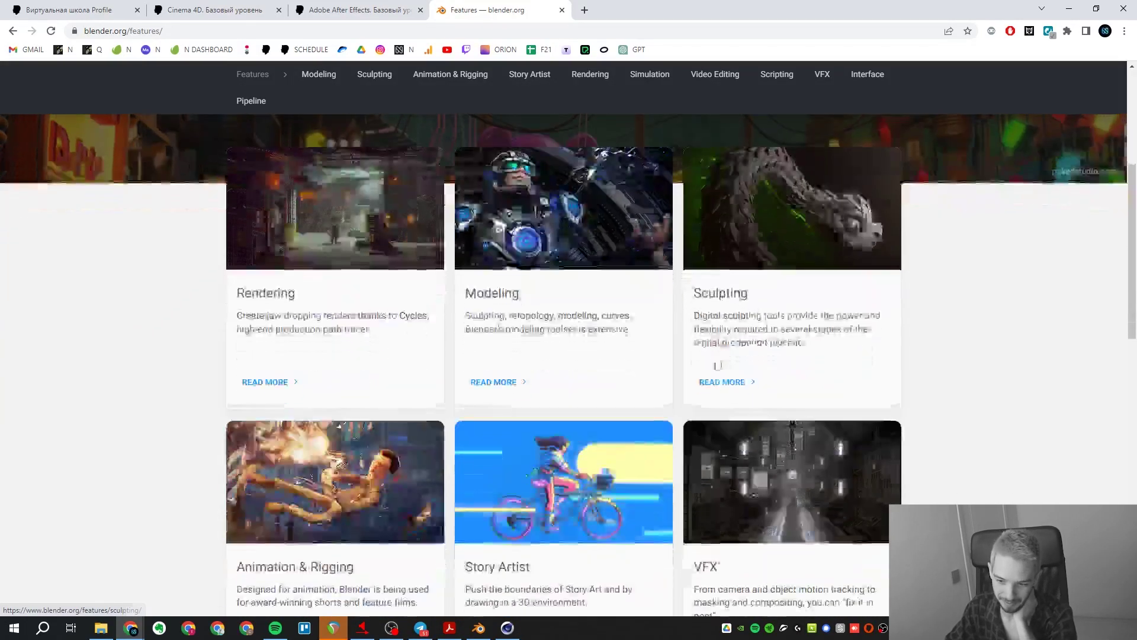
scroll(539, 569, down, 1)
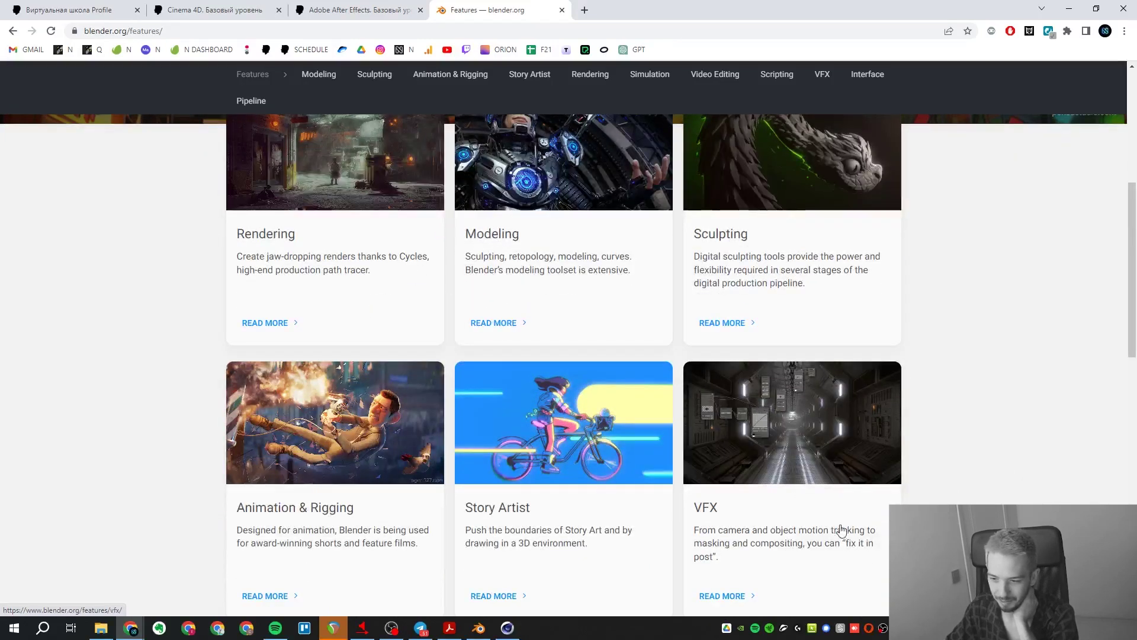
scroll(837, 528, down, 7)
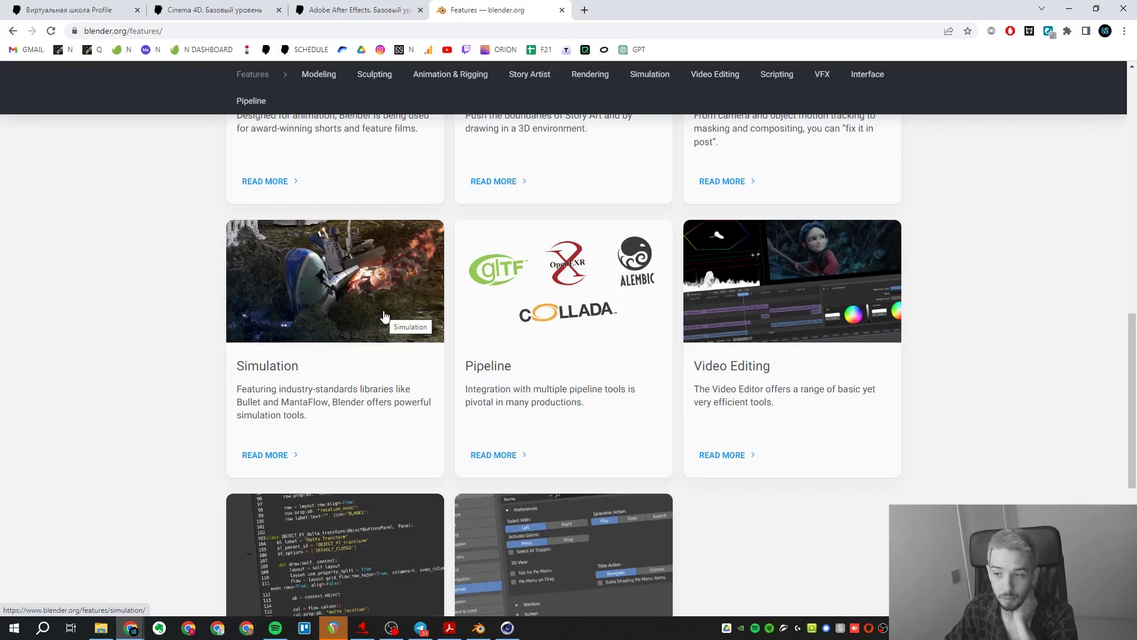
scroll(384, 317, up, 13)
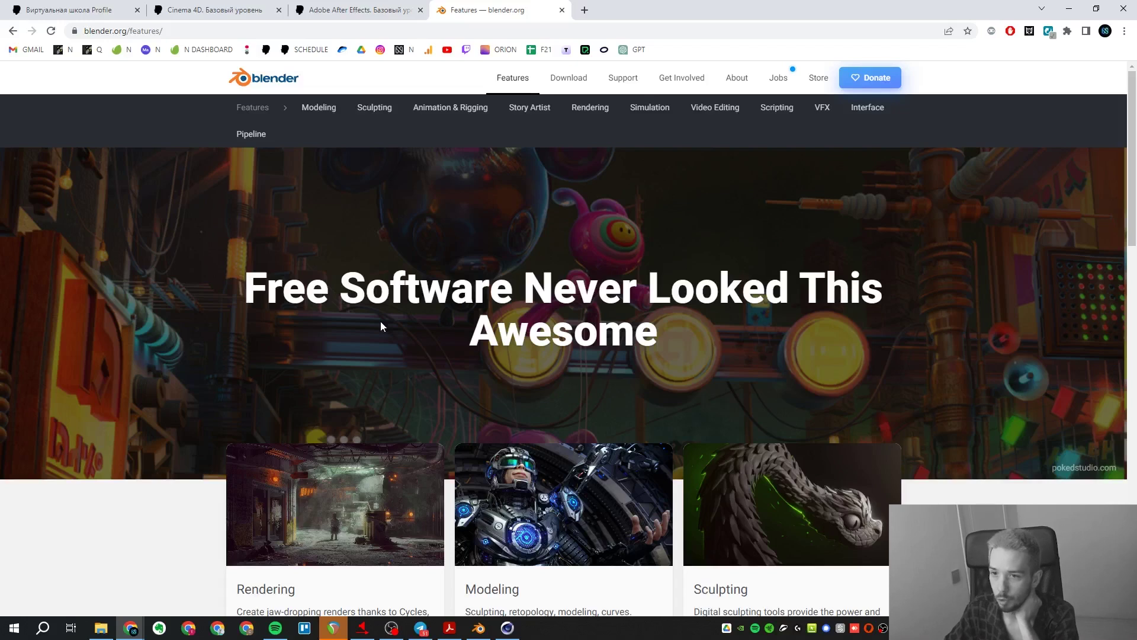
scroll(373, 350, down, 4)
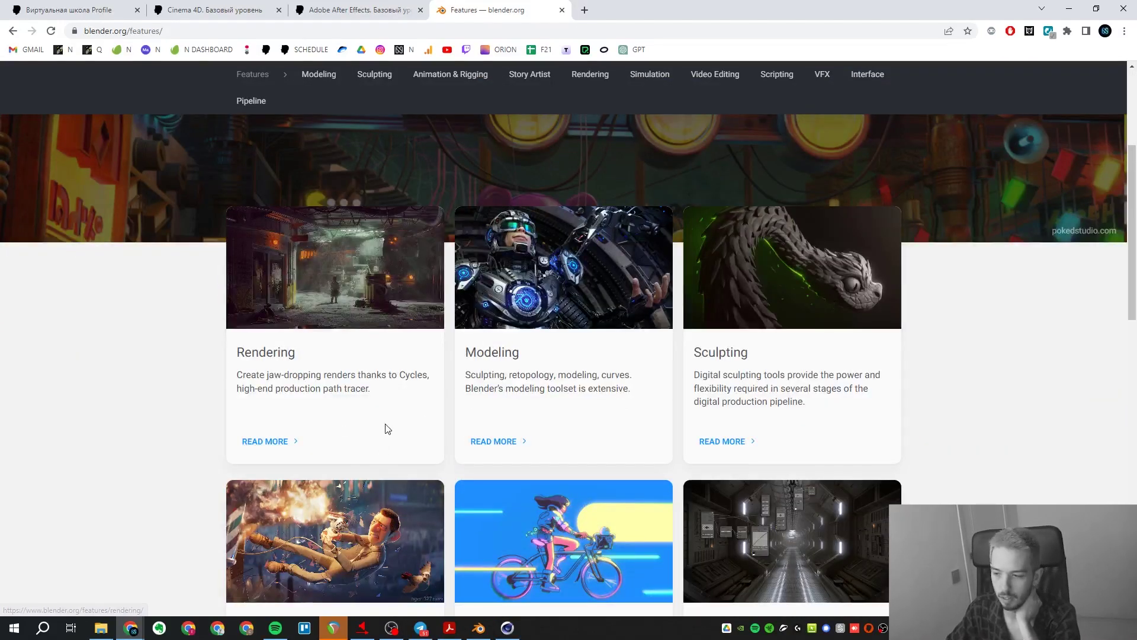
scroll(385, 427, up, 4)
- Open the Rendering feature page and highlight, then deselect, the Cycles description text
scroll(332, 409, down, 5)
click(272, 382)
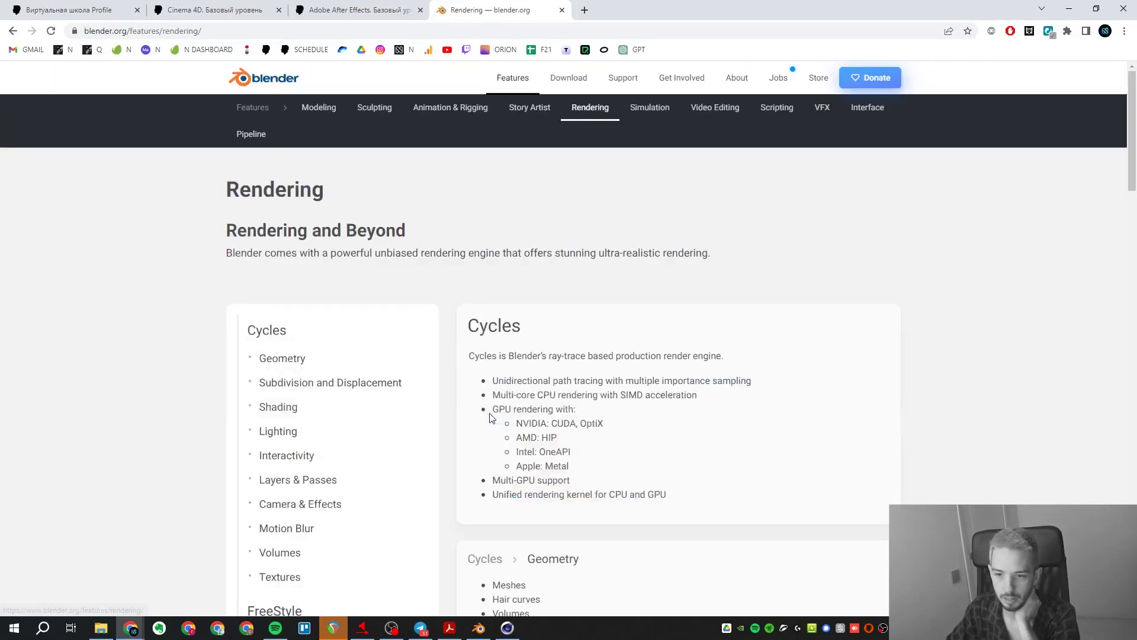
scroll(489, 418, down, 2)
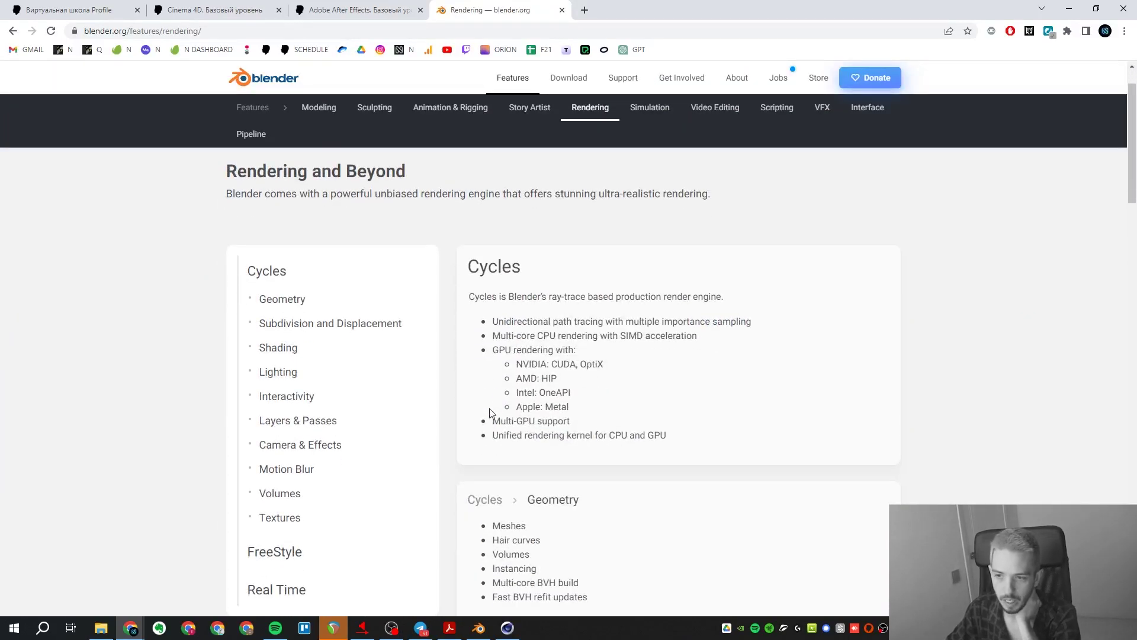
drag(466, 264, 732, 435)
click(735, 437)
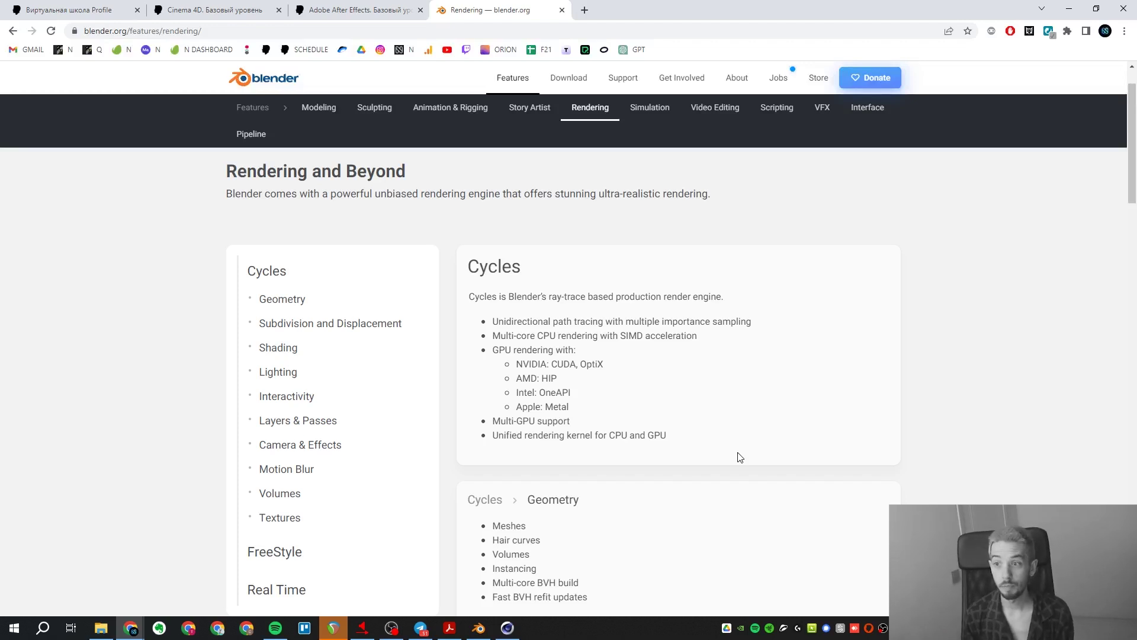
- Open the Simulation page and scroll through Smoke & Fire, Fluids, Hair, Cloth, Rigid Bodies and Particles
click(650, 107)
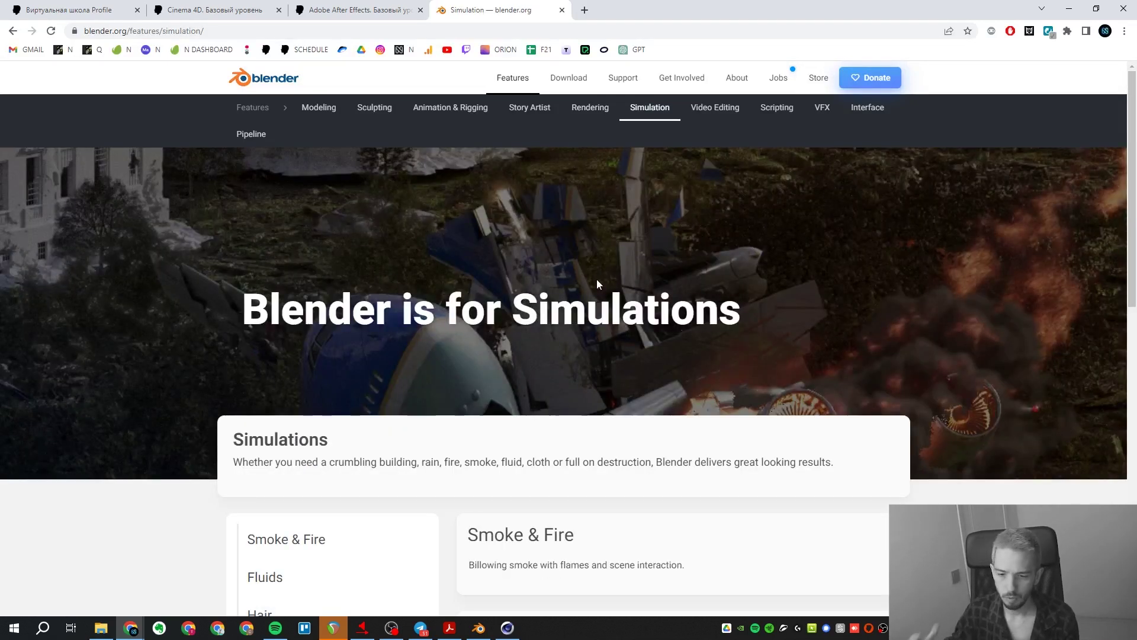
scroll(596, 284, down, 3)
scroll(592, 286, down, 1)
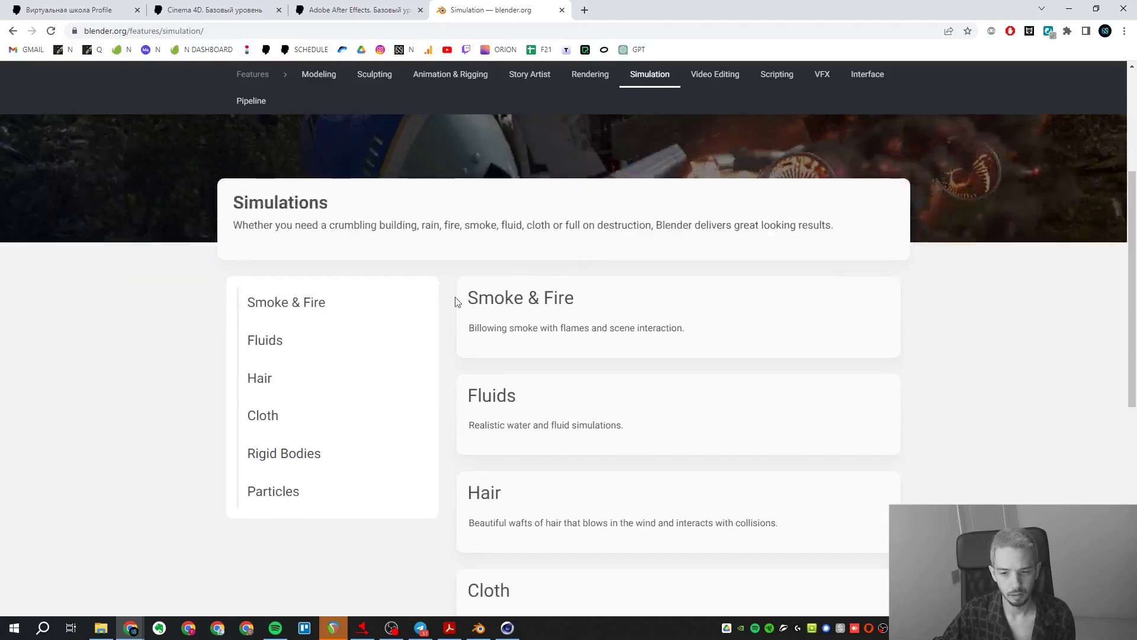
scroll(837, 405, down, 1)
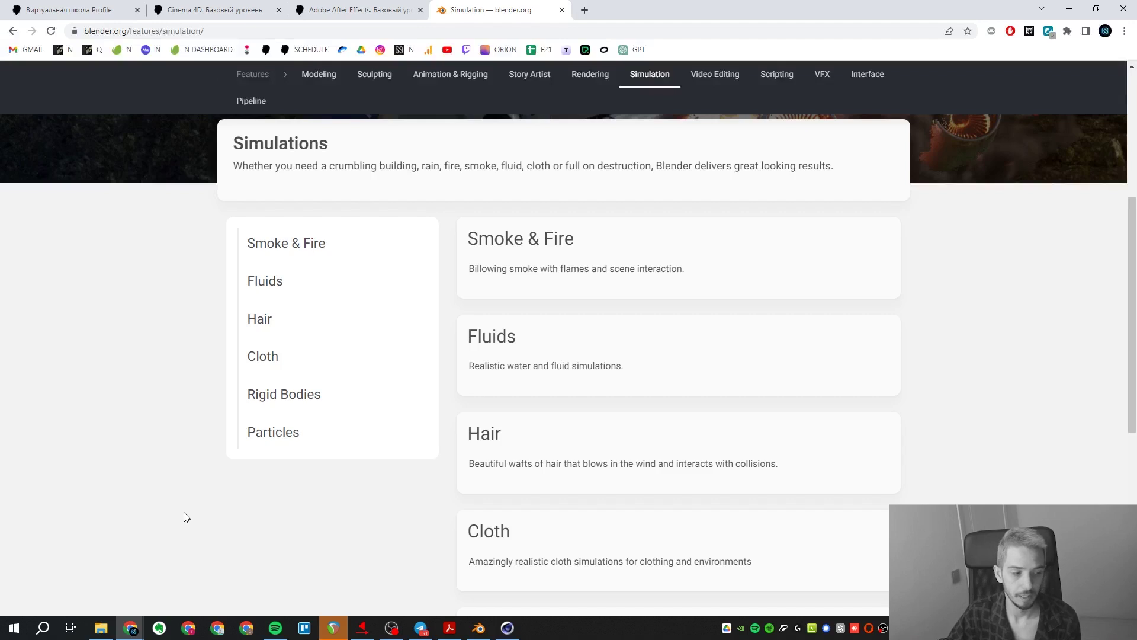
scroll(172, 521, down, 3)
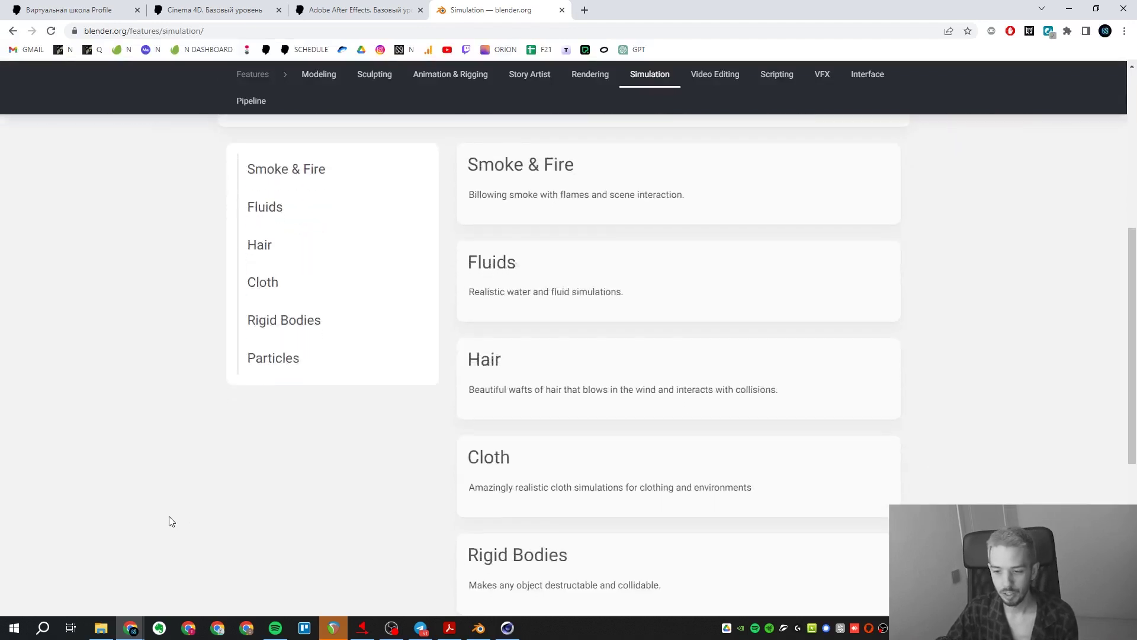
scroll(172, 521, up, 2)
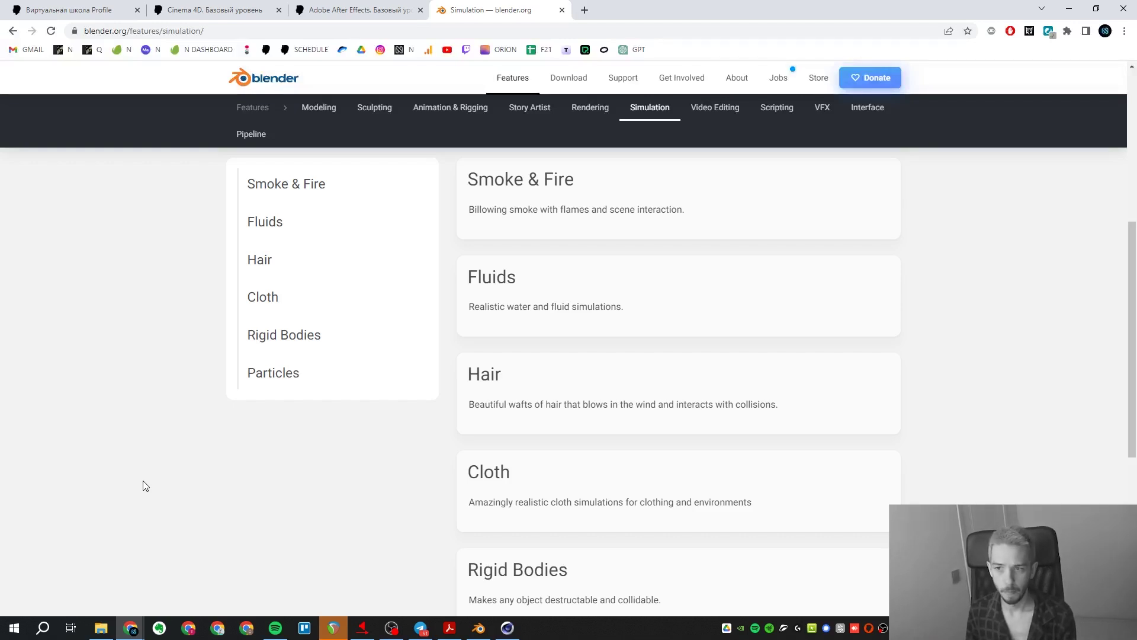
- Open the Animation & Rigging page, scroll through Constraints, Drivers and Shape Keys, then back up
click(467, 110)
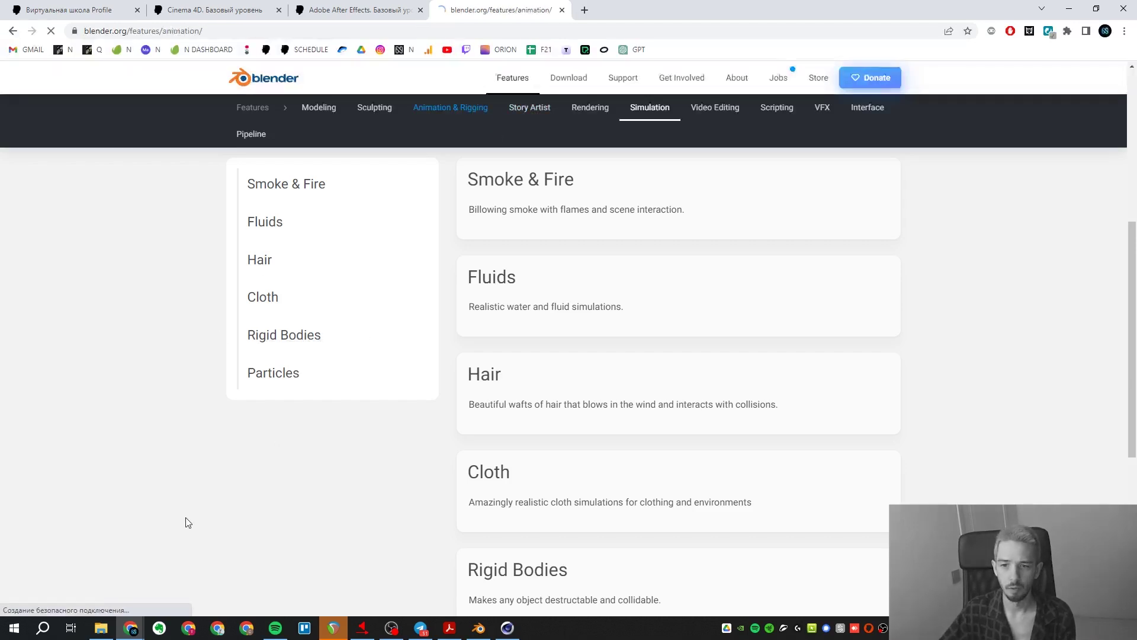
scroll(214, 453, down, 5)
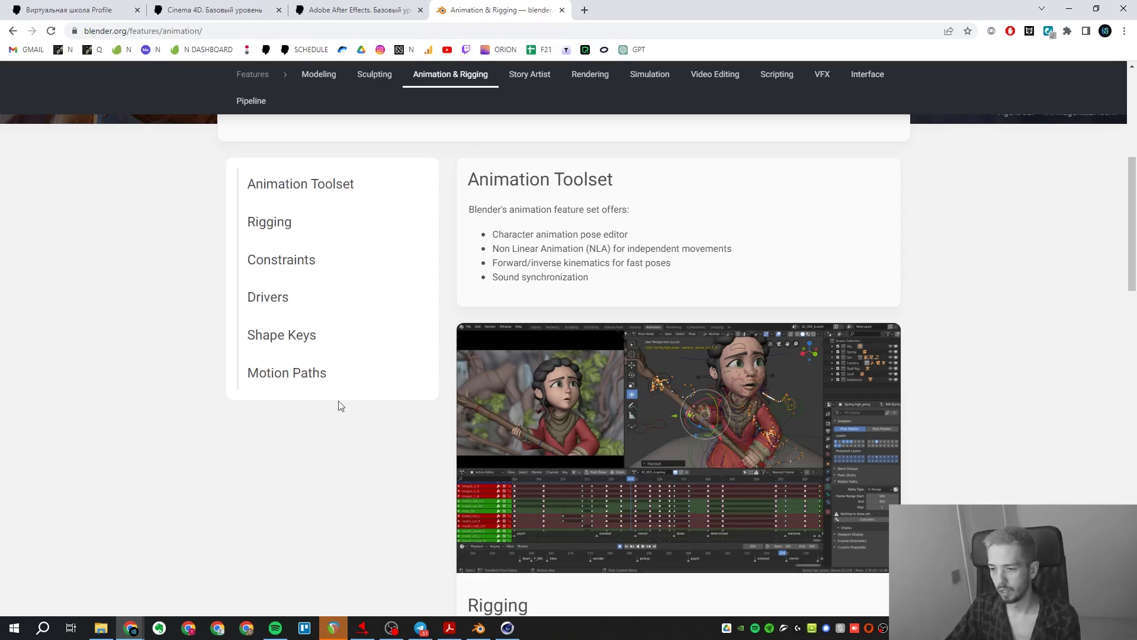
scroll(521, 429, down, 5)
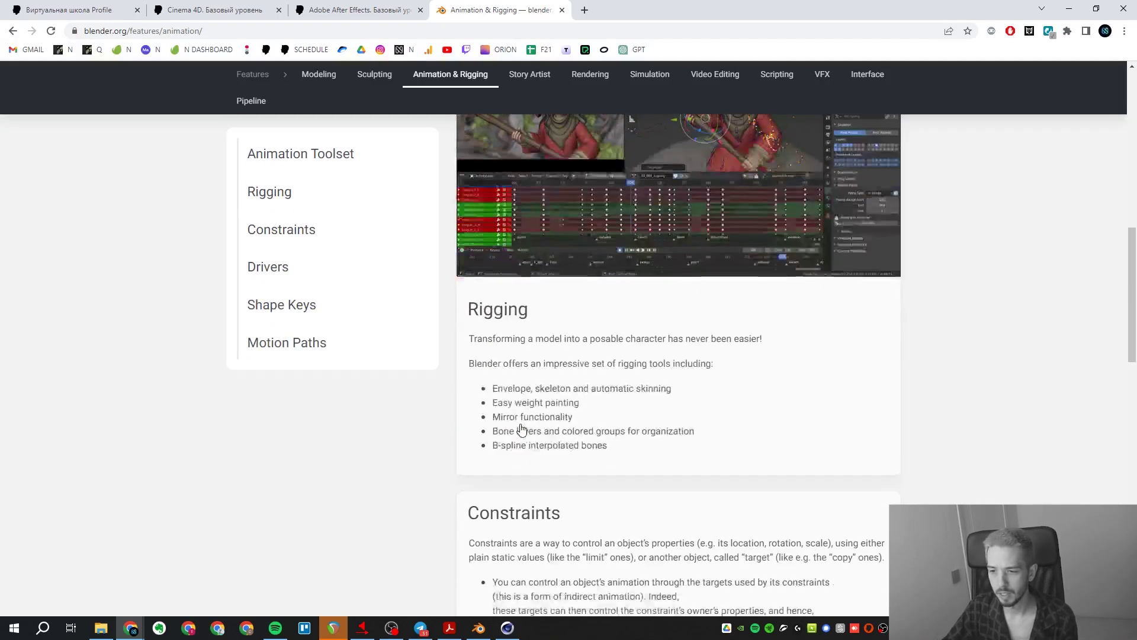
scroll(521, 429, up, 3)
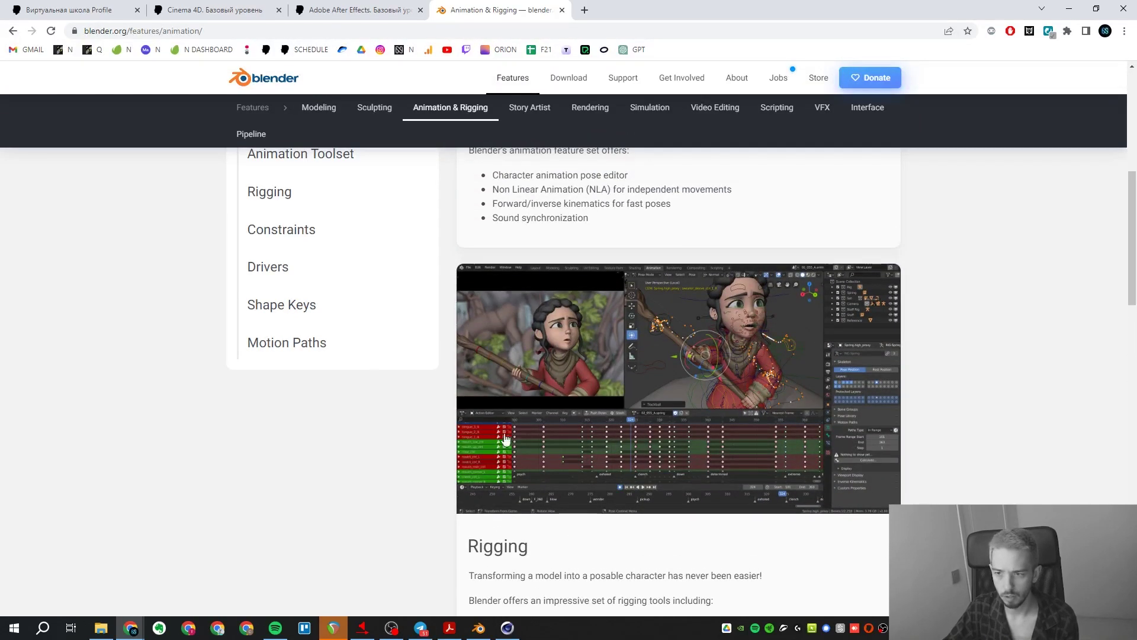
scroll(312, 474, up, 1)
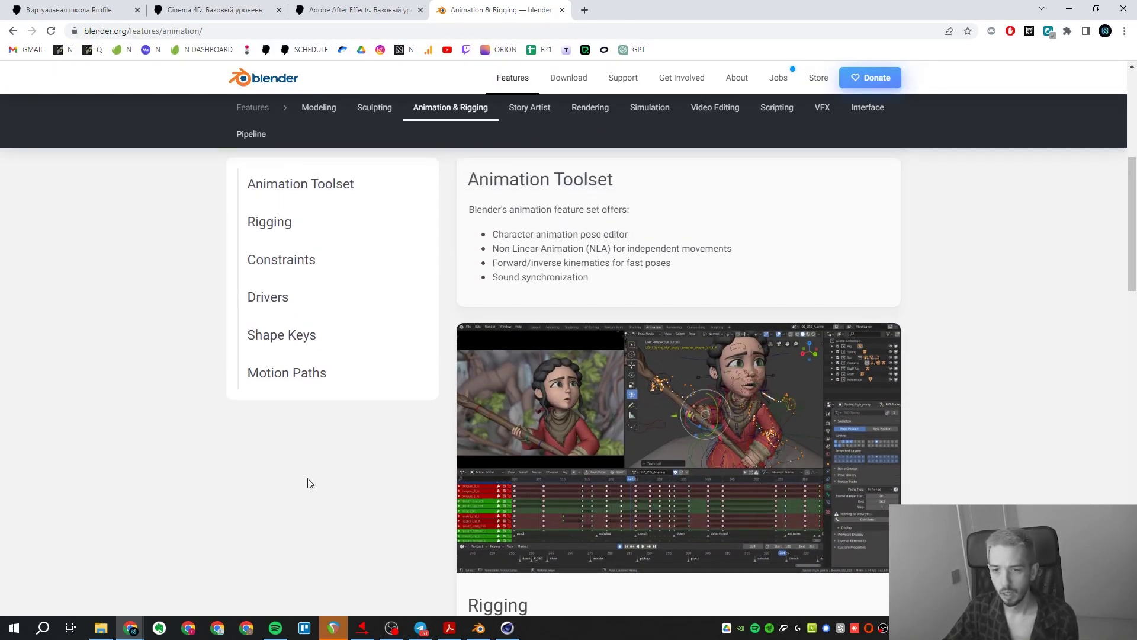
scroll(309, 483, down, 7)
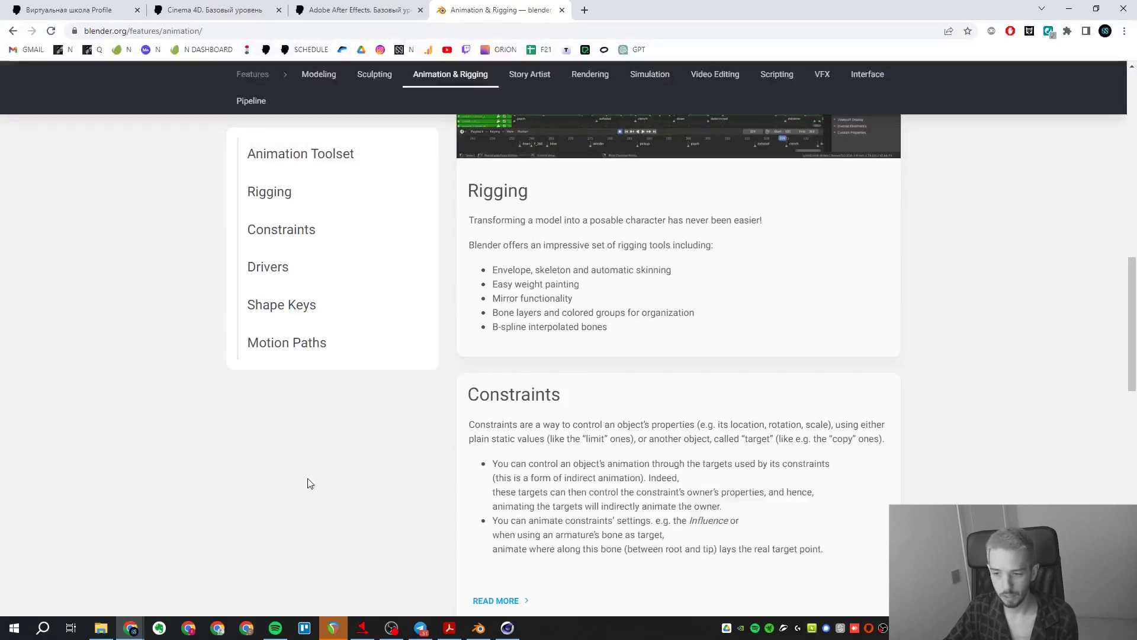
scroll(304, 485, down, 1)
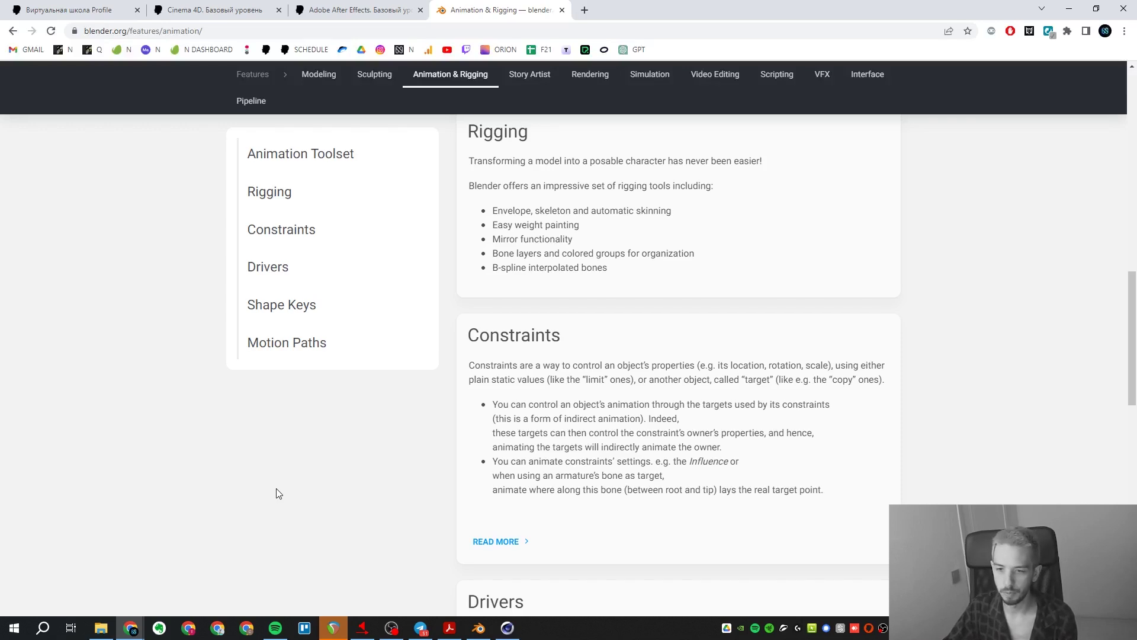
scroll(279, 493, down, 3)
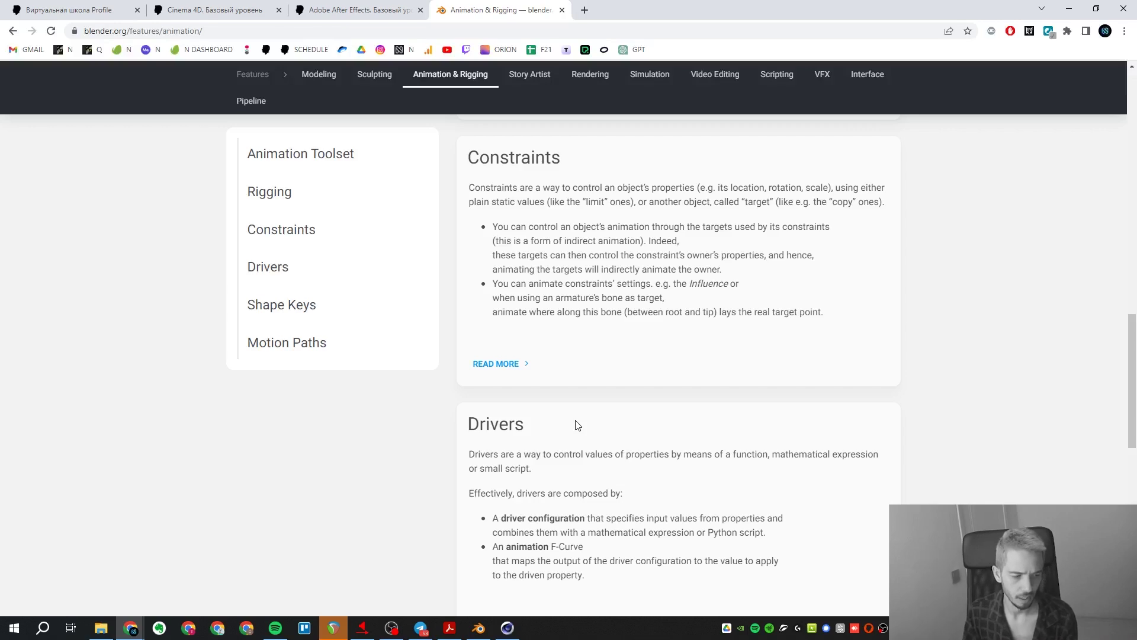
scroll(538, 410, up, 15)
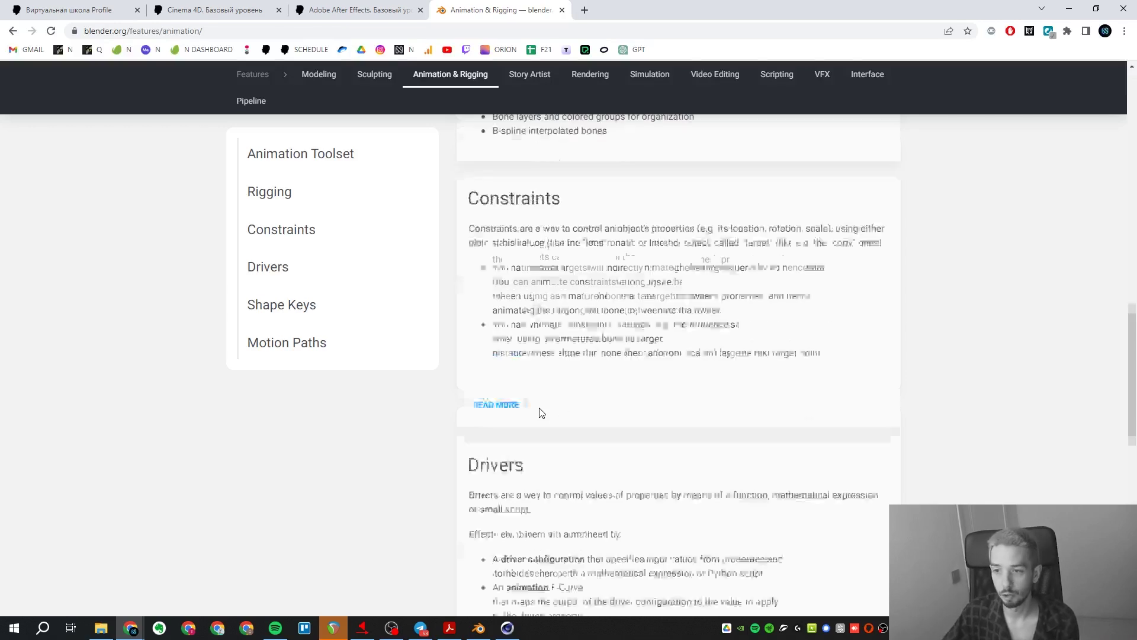
scroll(540, 420, up, 2)
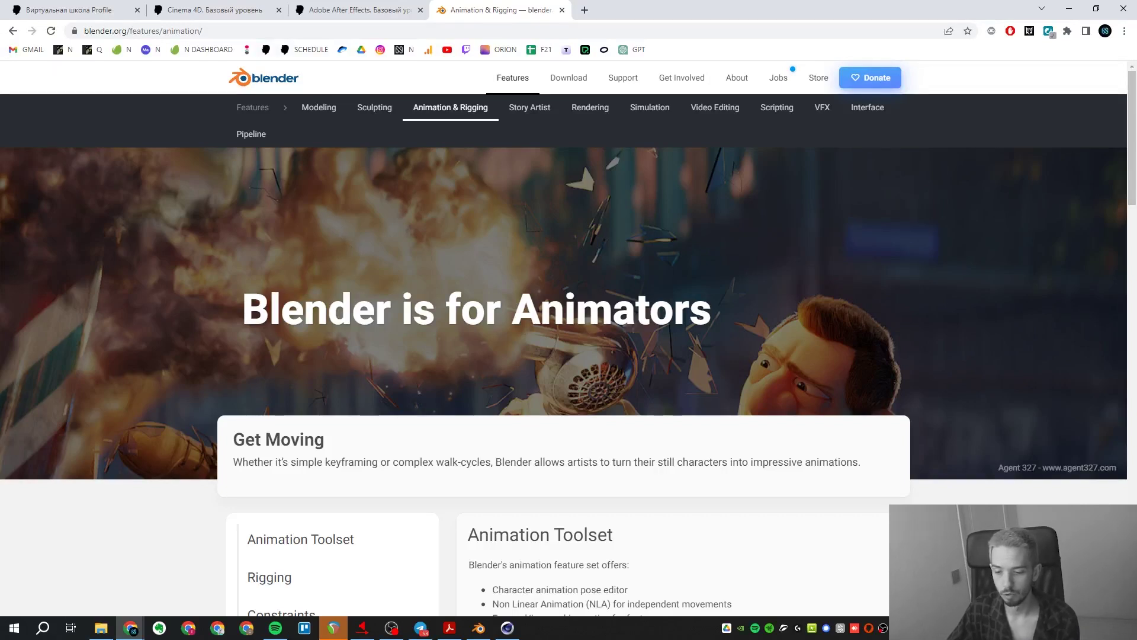
- Switch to Blender, hide the N sidebar, widen the 3D viewport and orbit around the cube
click(479, 628)
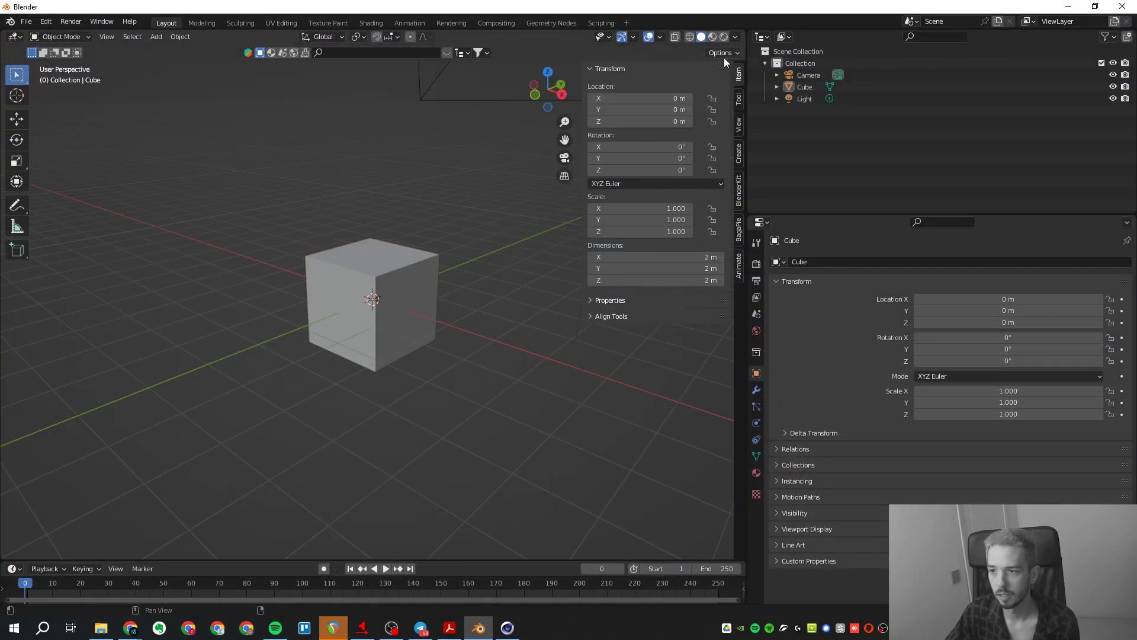
key(n)
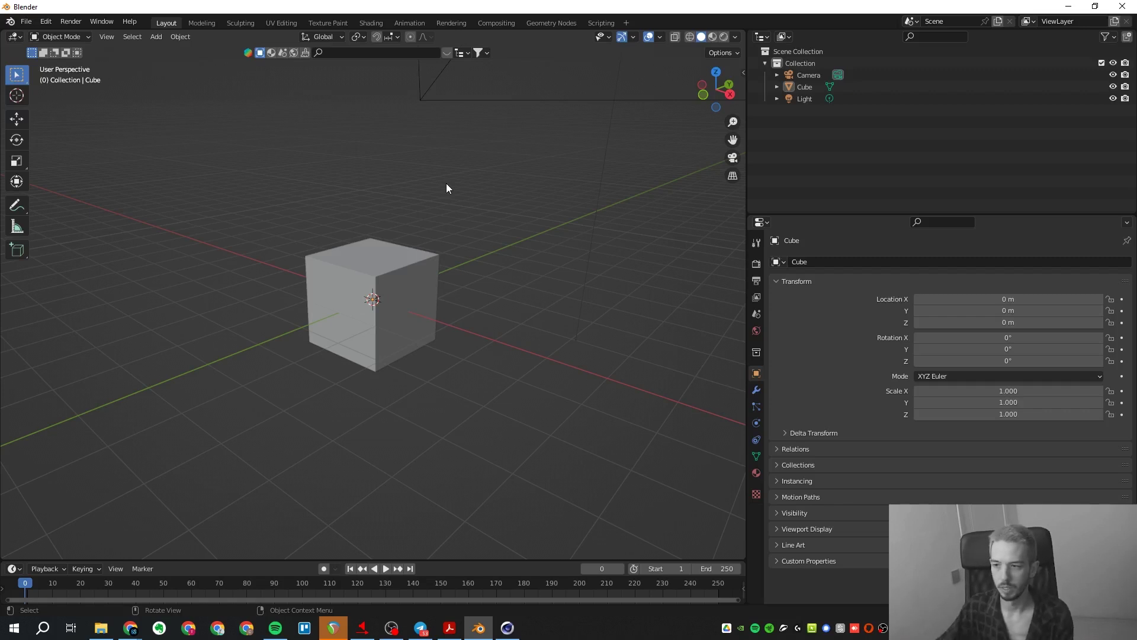
drag(742, 210, 839, 210)
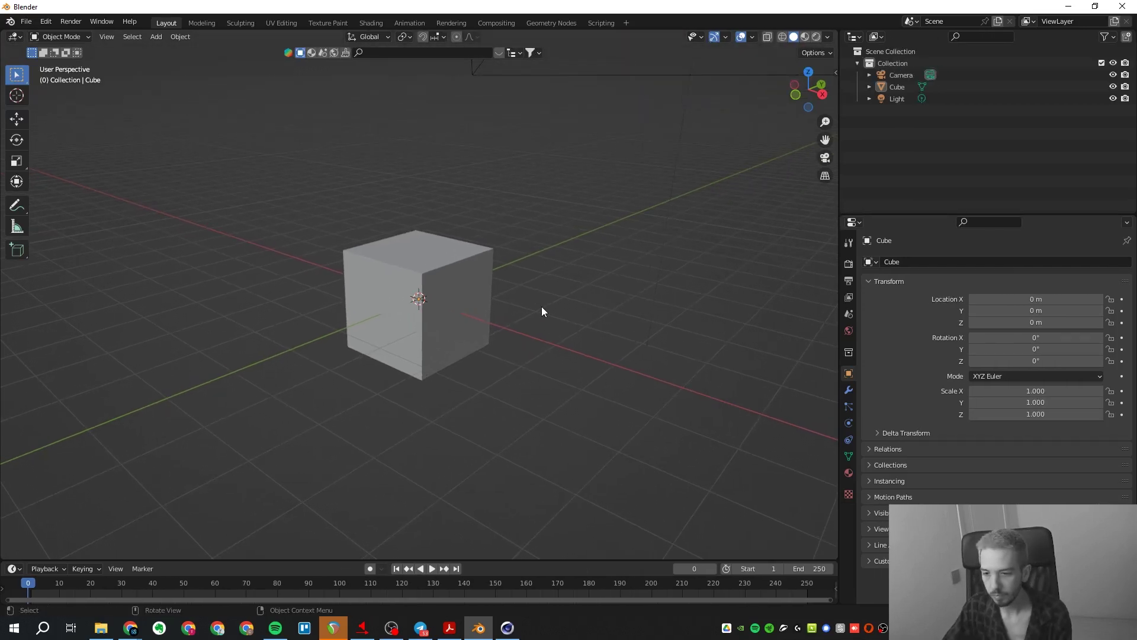
middle_drag(541, 306, 580, 318)
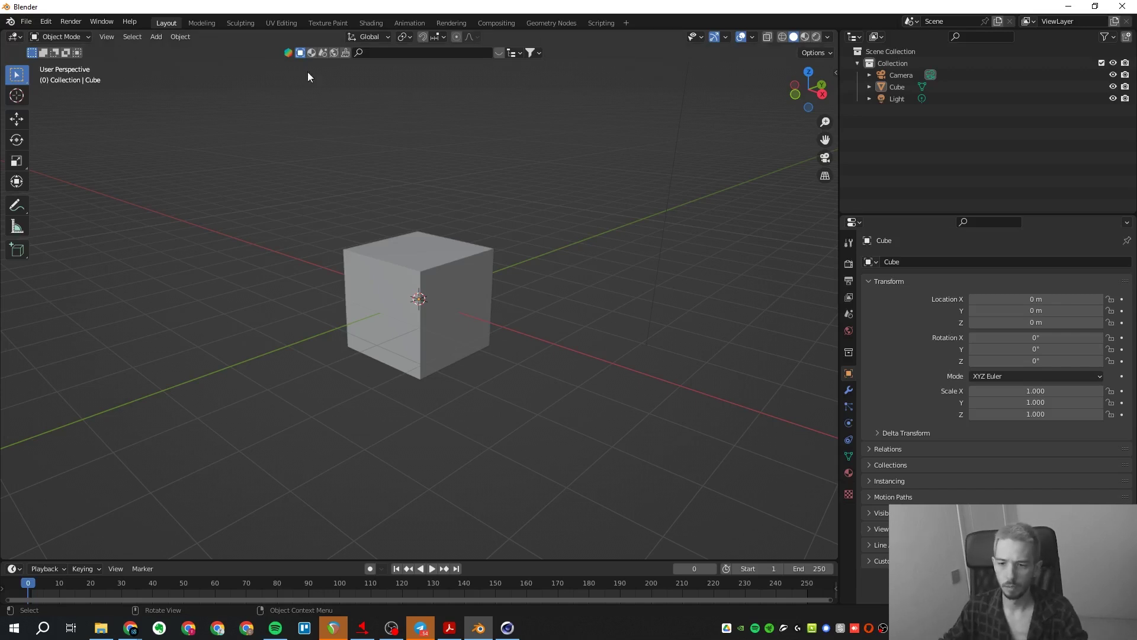
- Orbit to a near front-on cube view, select all objects, then deselect them all
middle_drag(527, 414, 457, 406)
middle_drag(425, 359, 539, 360)
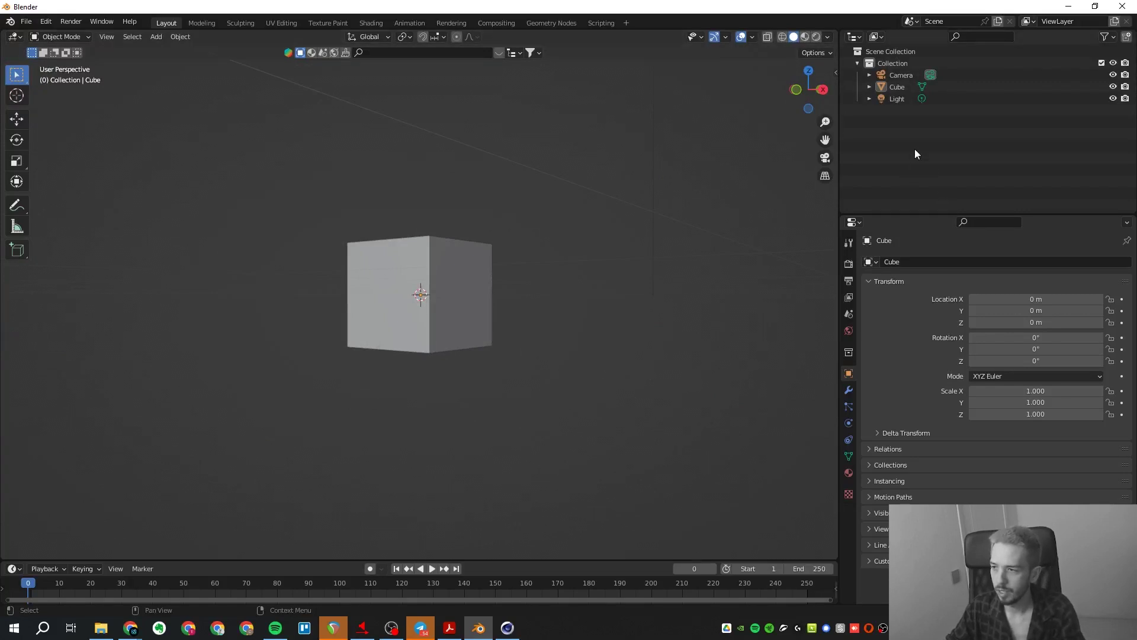
key(a)
drag(931, 188, 860, 44)
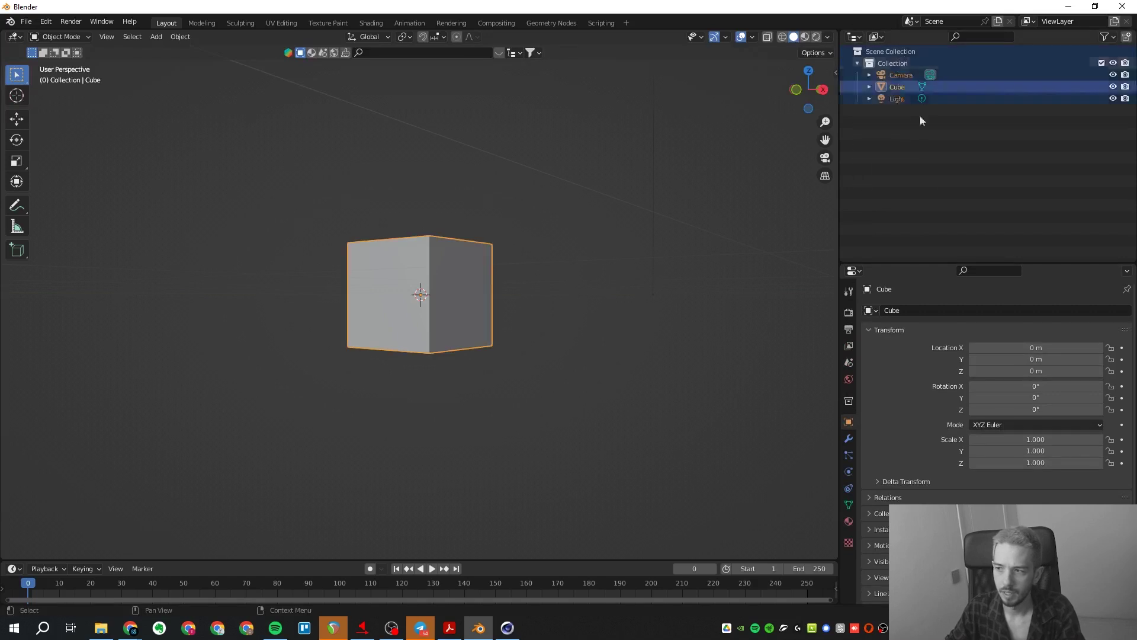
click(913, 224)
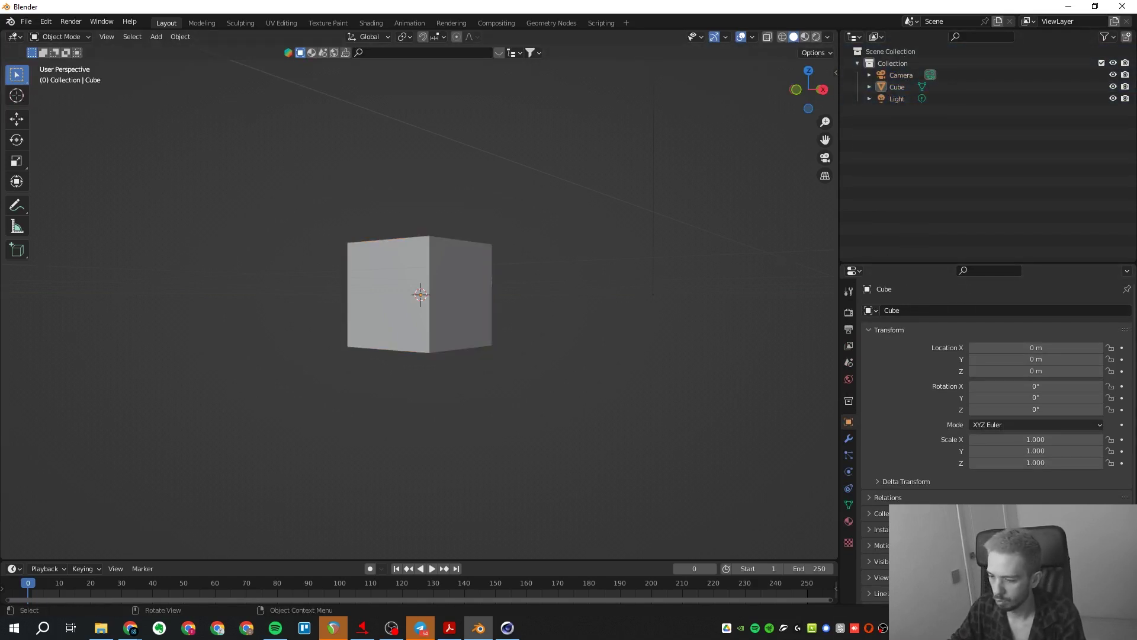
click(853, 273)
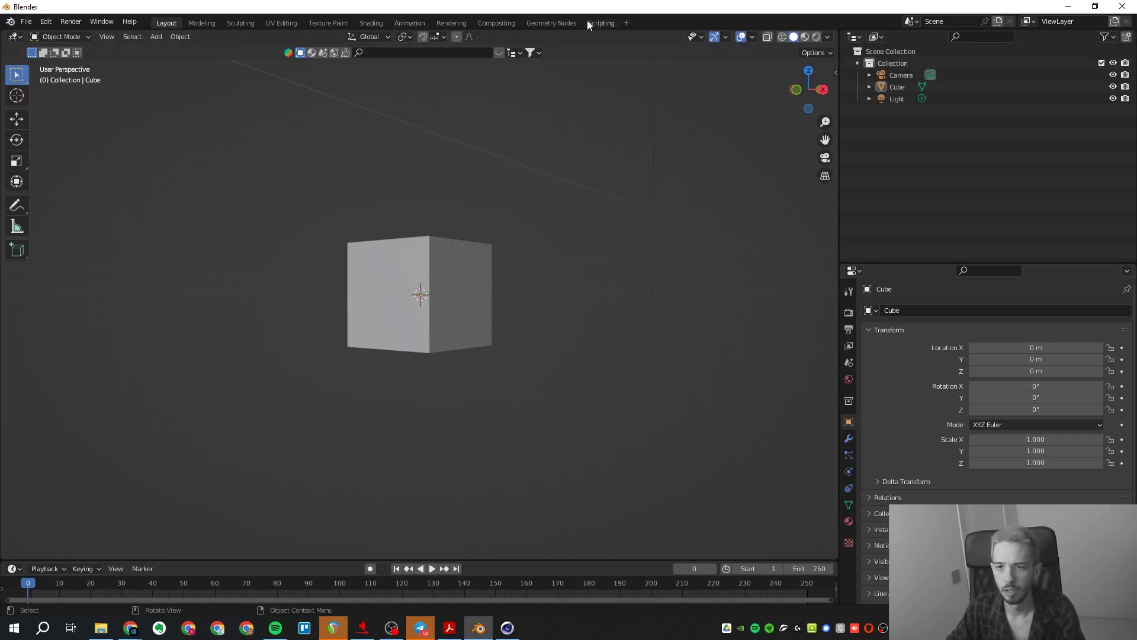
key(ctrl+Page_Down)
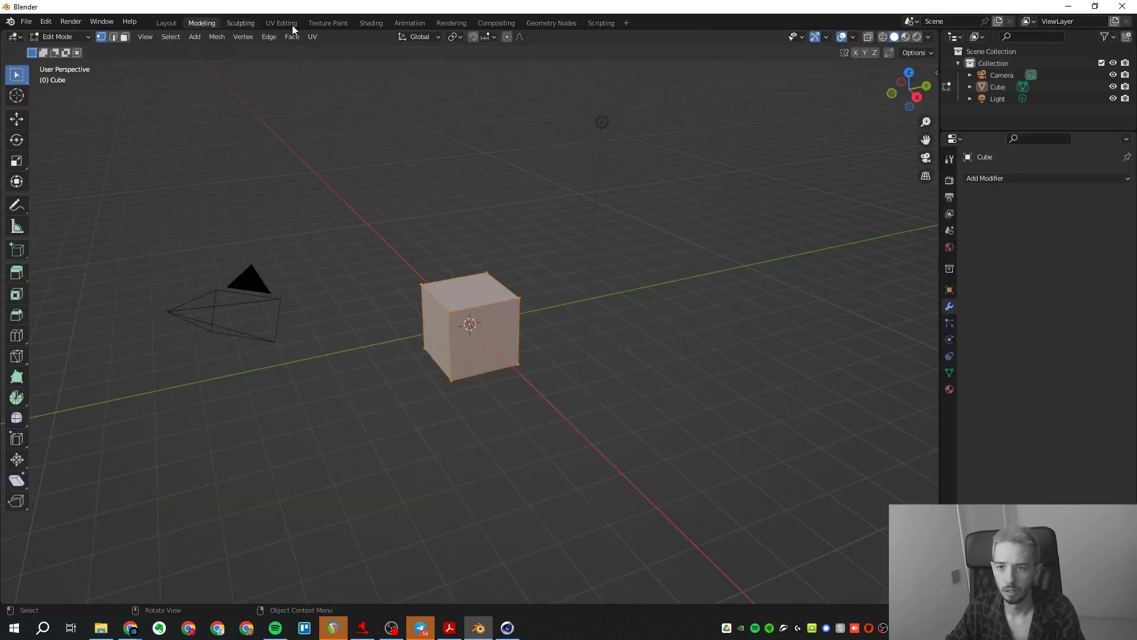
key(ctrl+Page_Down)
key(ctrl+Page_Down)
key(ctrl+Page_Down)
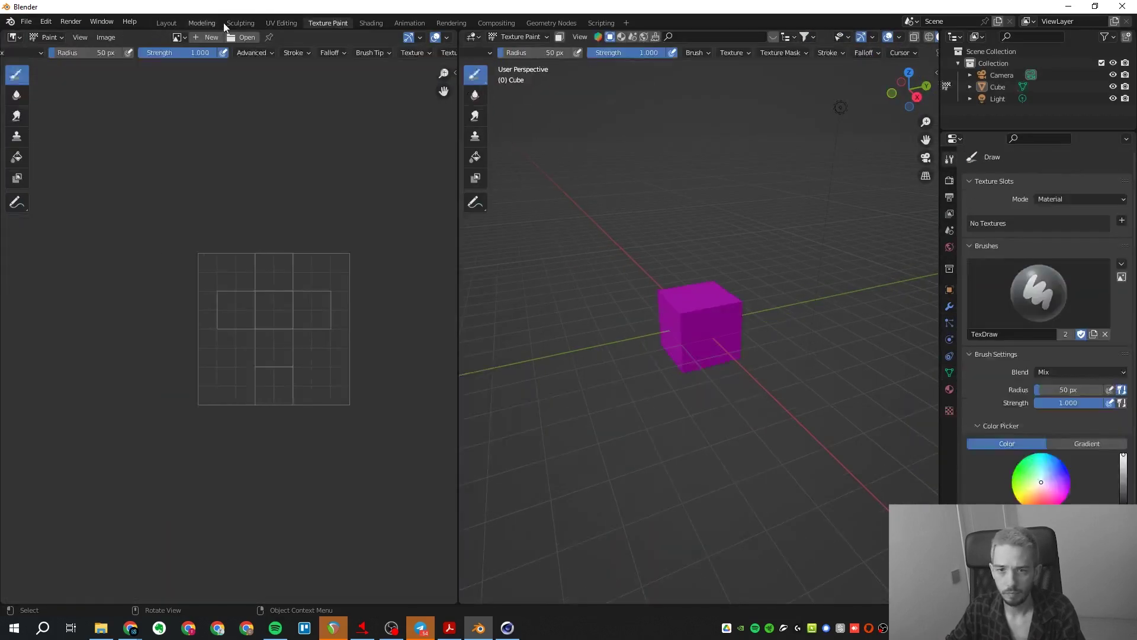
click(169, 24)
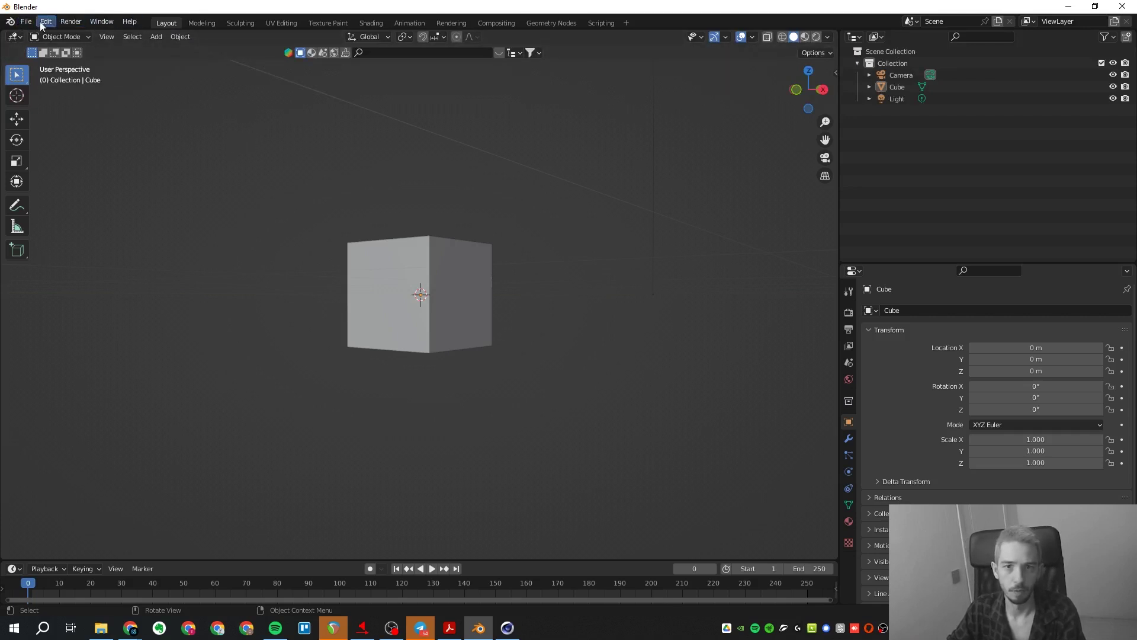
click(69, 22)
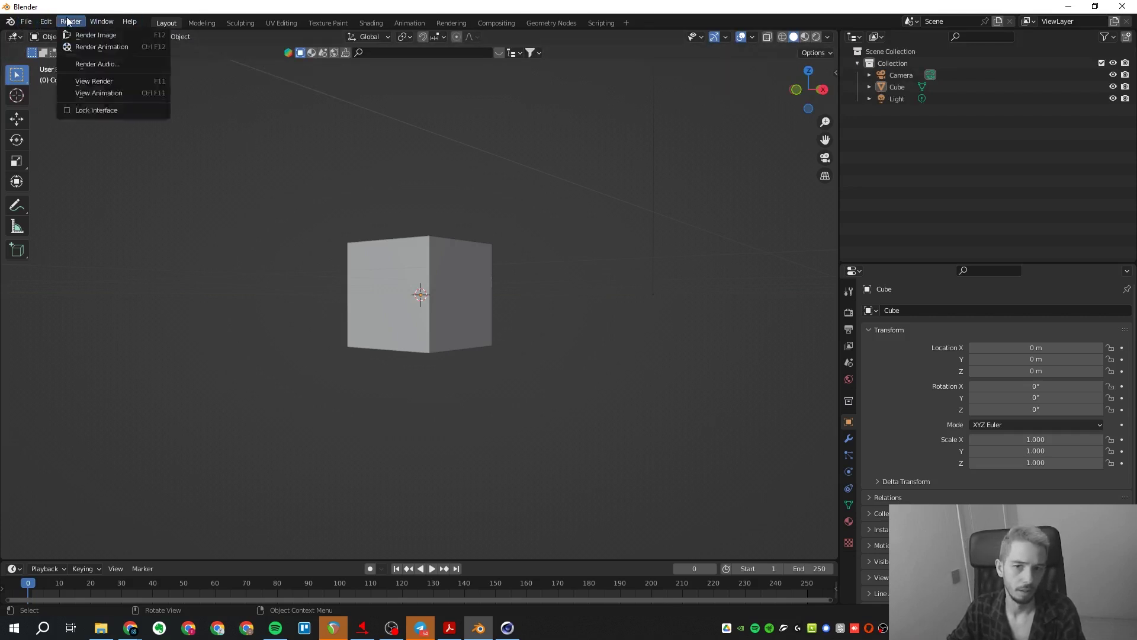
click(70, 22)
click(45, 22)
click(27, 22)
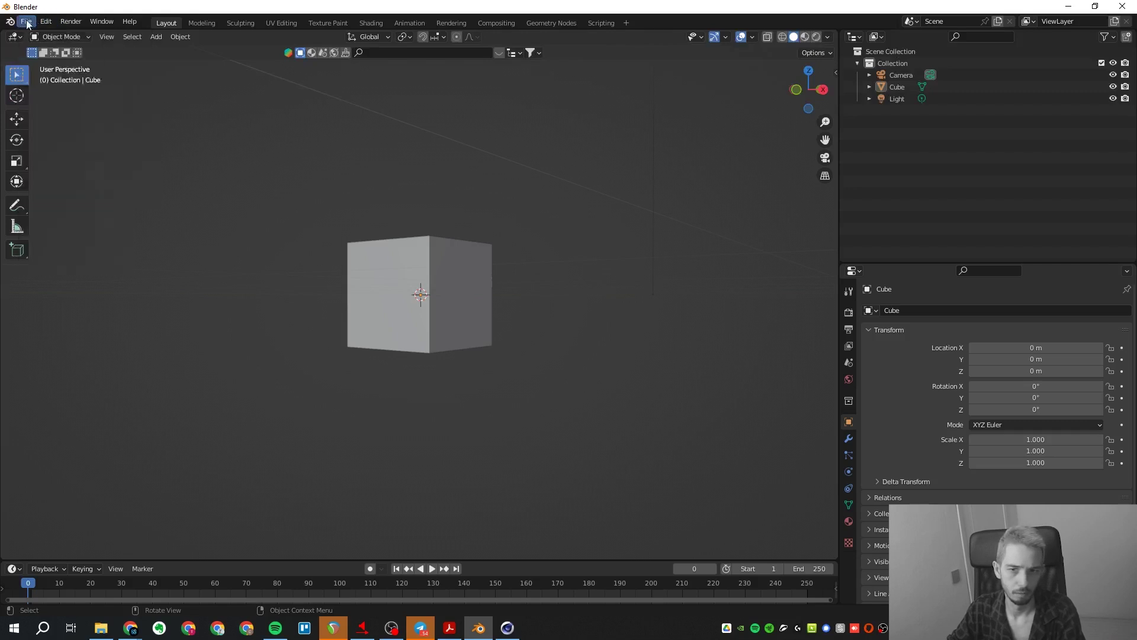
click(101, 22)
click(128, 22)
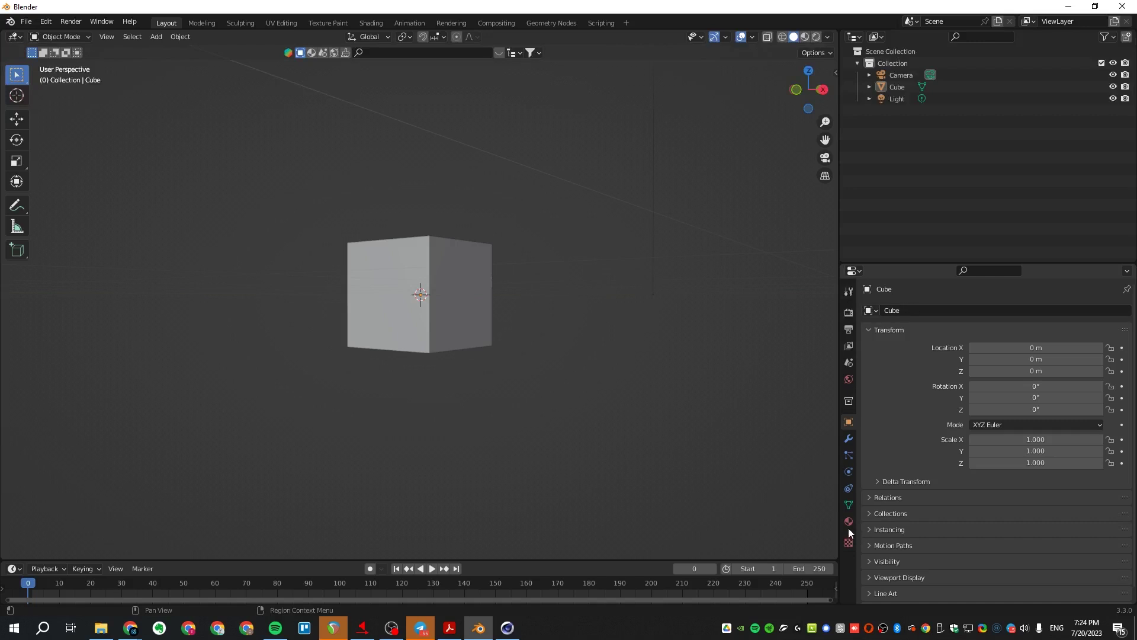
- Browse the Tool and Render settings, checking the render engine list, Depth of Field and Ambient Occlusion
click(849, 291)
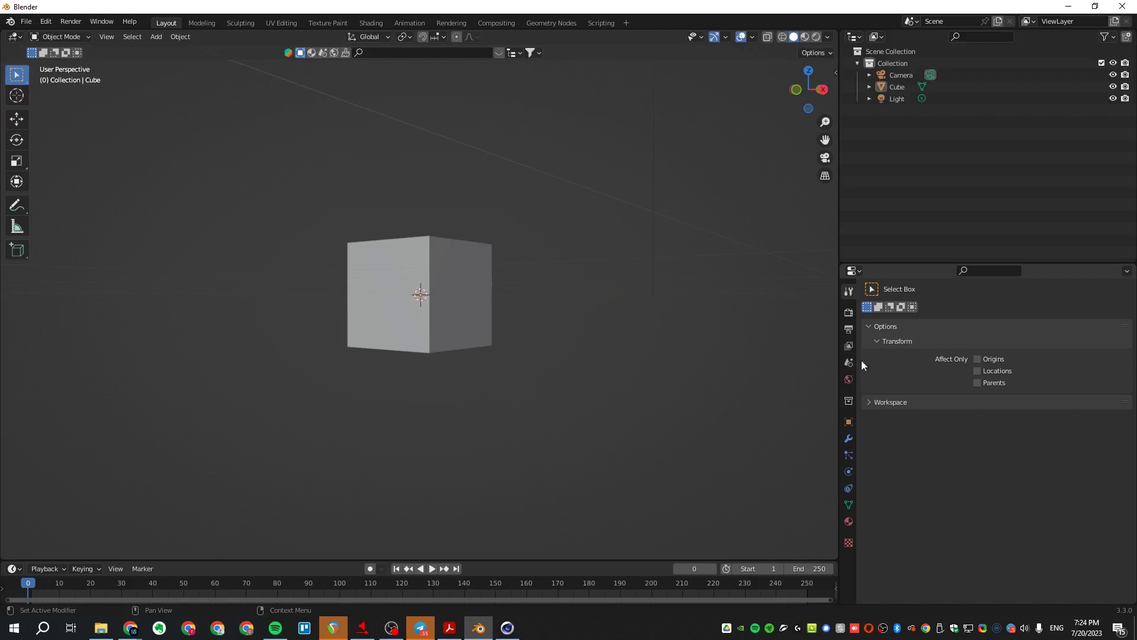
click(848, 313)
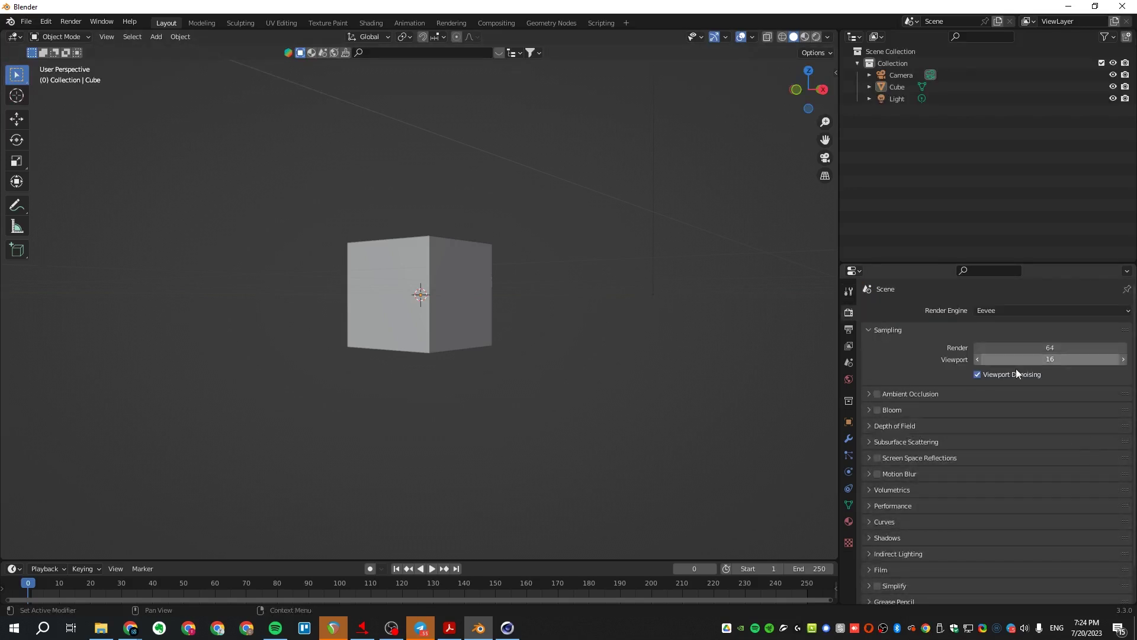
click(1007, 310)
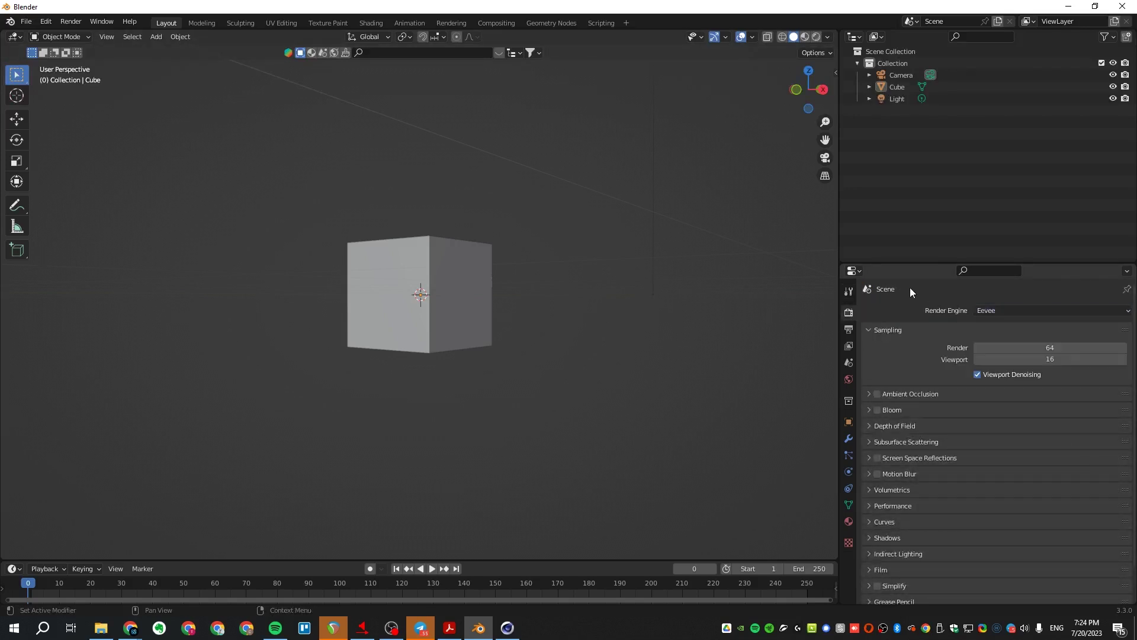
click(868, 426)
click(868, 426)
click(867, 394)
click(868, 394)
scroll(910, 468, down, 2)
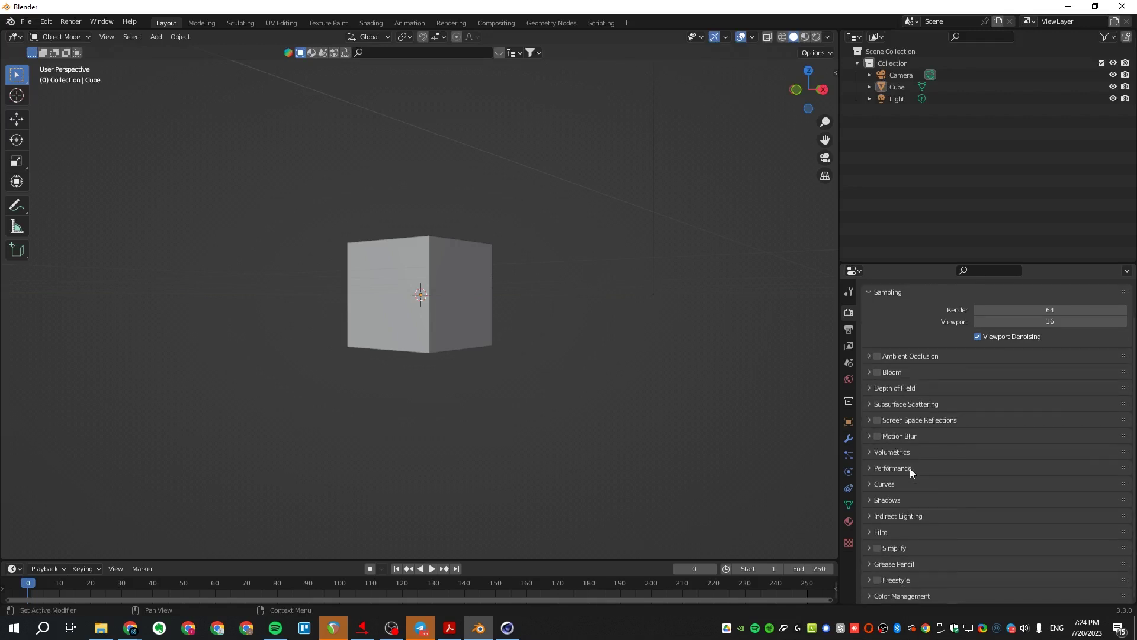
scroll(911, 464, up, 2)
- Inspect the Output folder path, then the View Layer passes and Scene settings
click(848, 328)
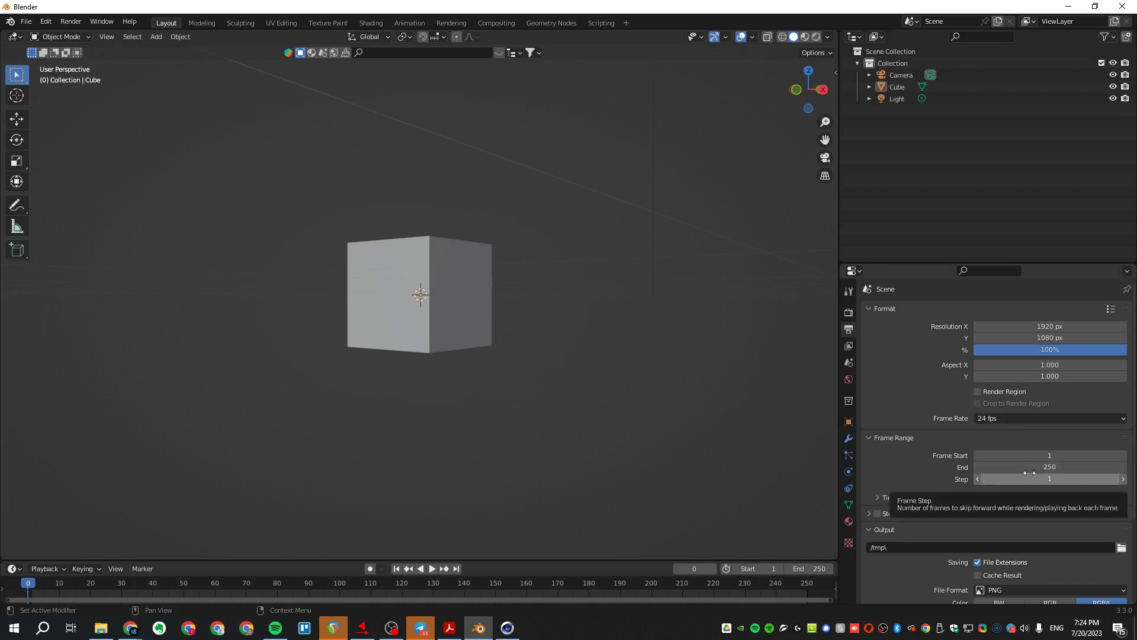
scroll(905, 459, down, 5)
click(937, 436)
click(937, 436)
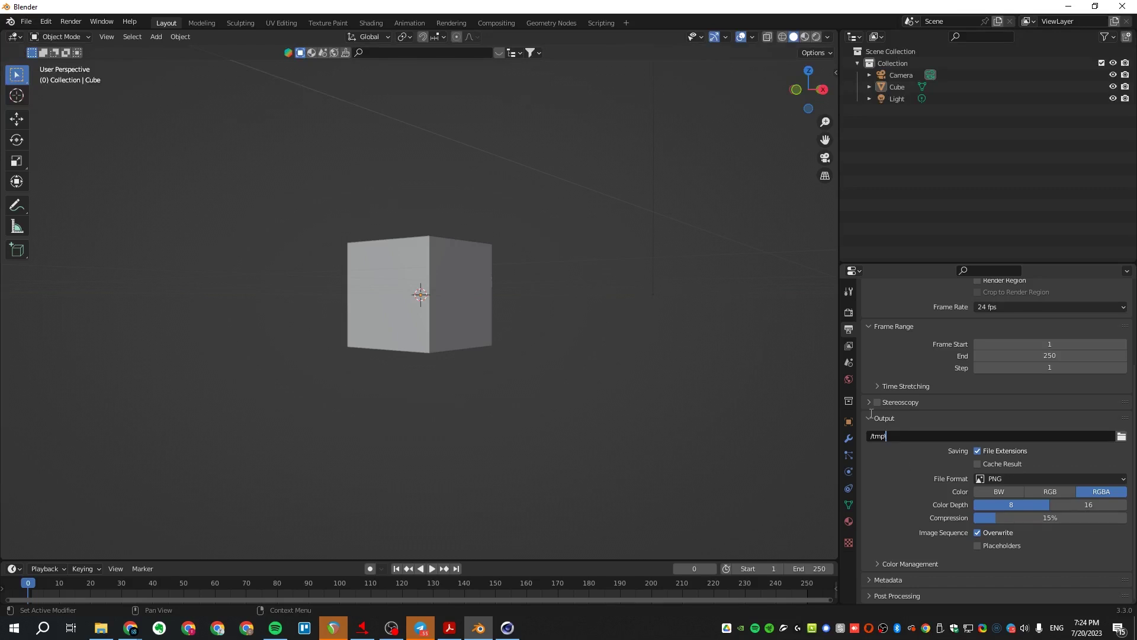
click(848, 345)
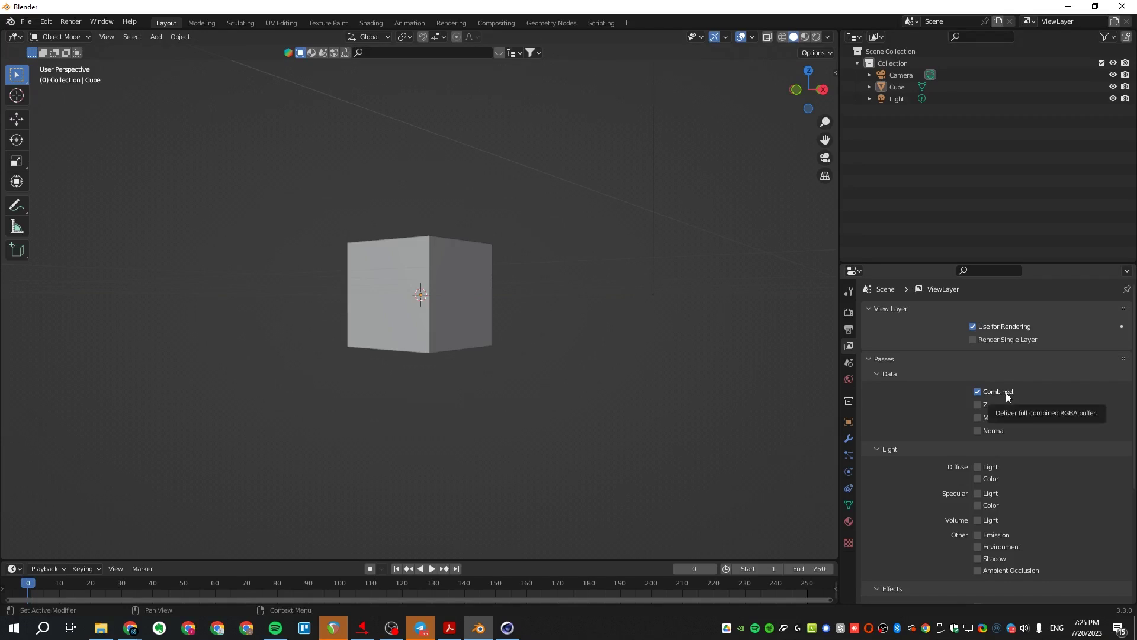
click(848, 362)
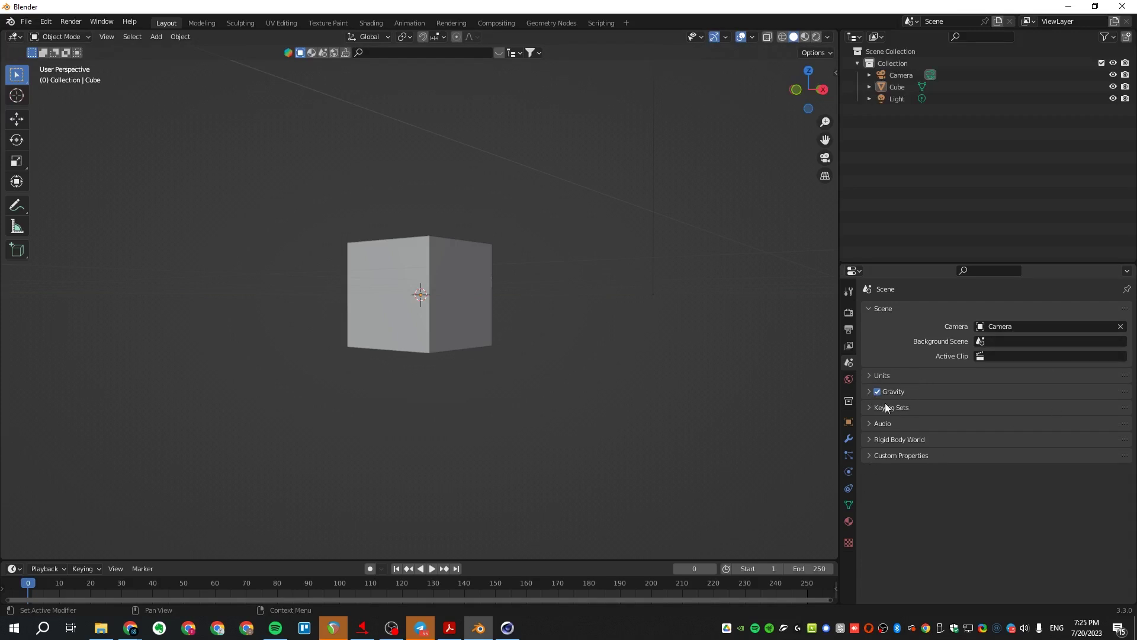
- Browse Rigid Body World, World, Collection and Object settings, then orbit down onto the grid
click(868, 440)
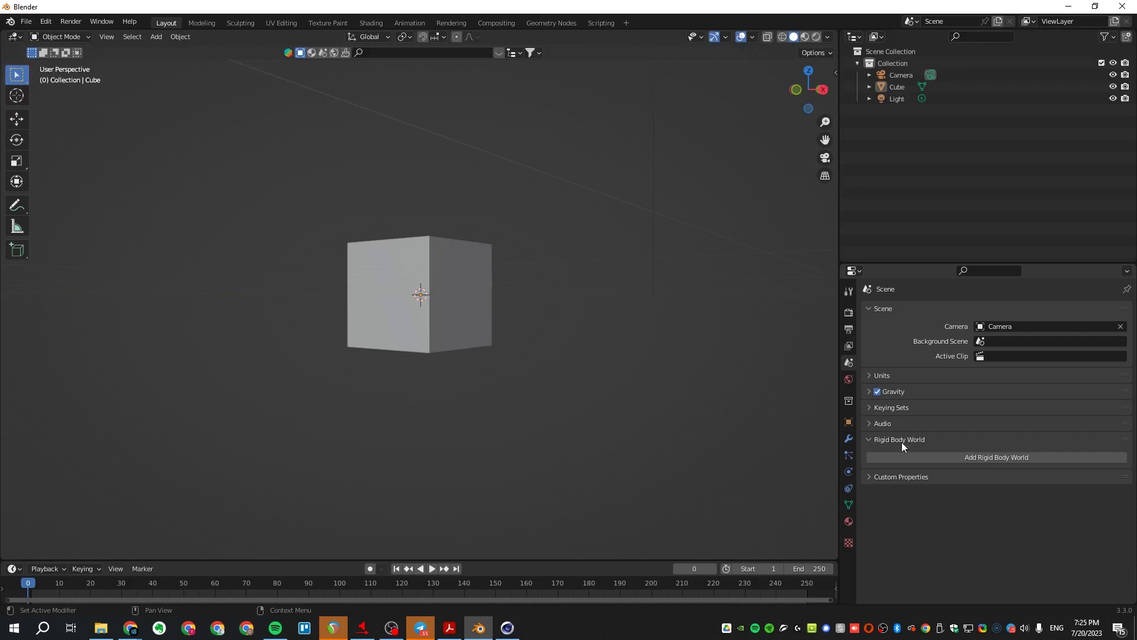
click(887, 438)
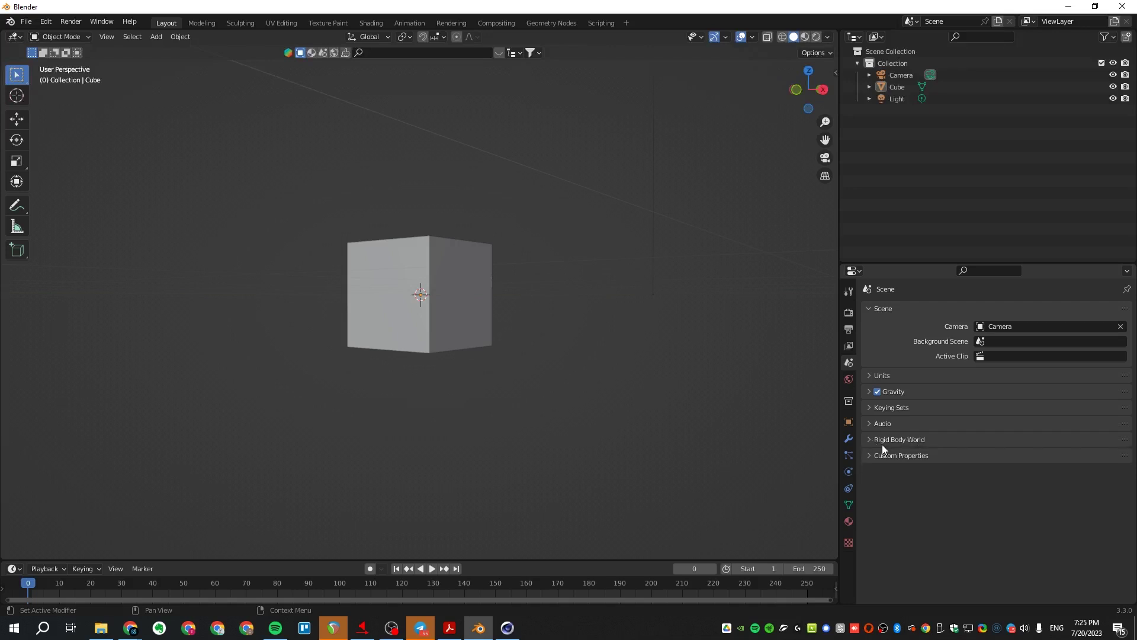
click(848, 379)
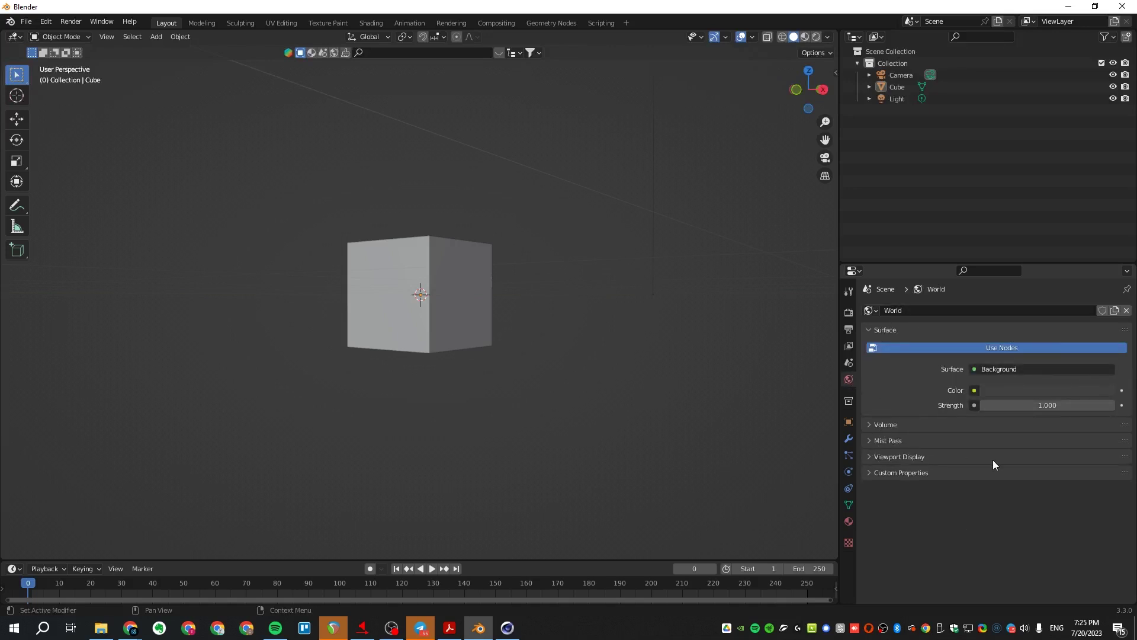
click(848, 400)
click(848, 419)
click(848, 379)
middle_drag(681, 356, 602, 349)
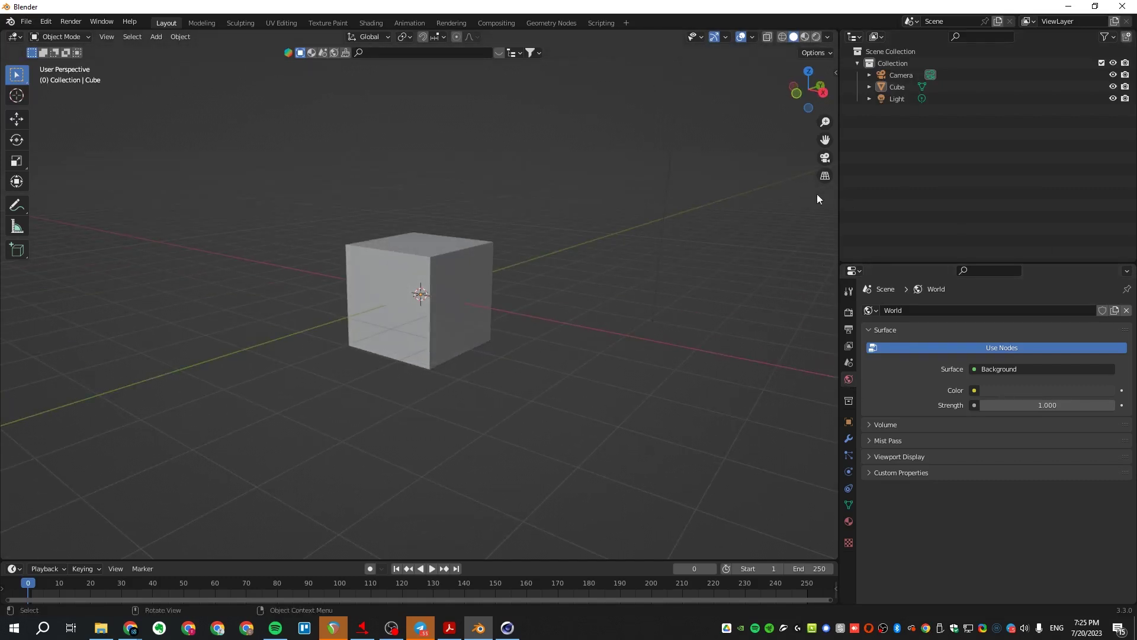
- Set the World background colour to dark blue, previewing in Rendered shading before returning to Solid
click(1028, 390)
click(1028, 390)
drag(1051, 349, 1071, 349)
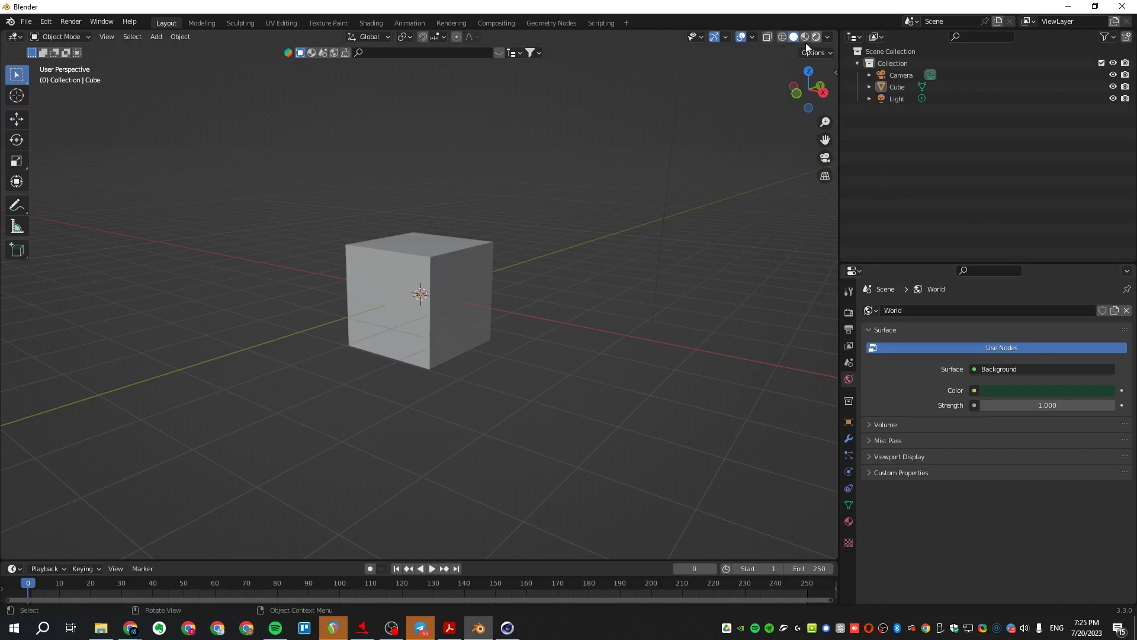
click(436, 282)
key(z)
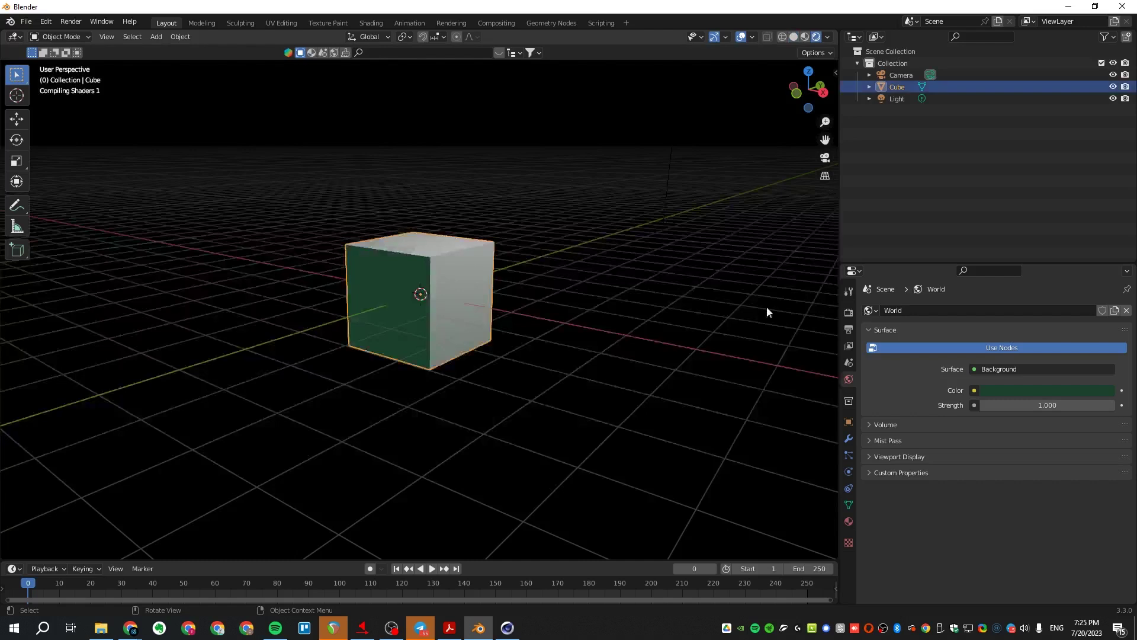
click(1022, 392)
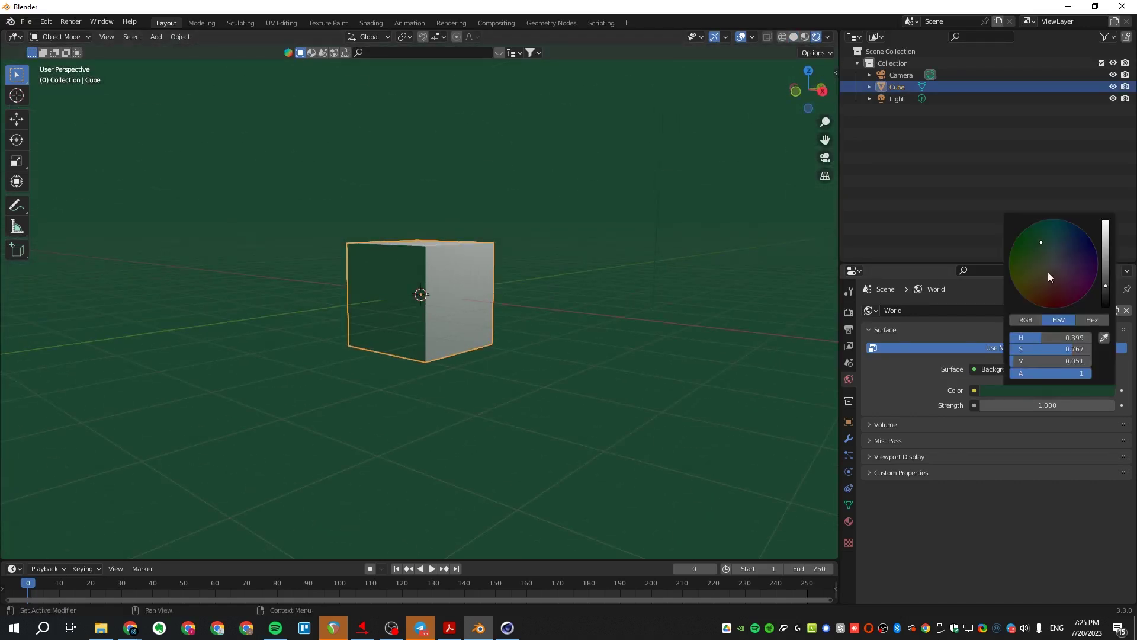
click(1047, 272)
click(946, 223)
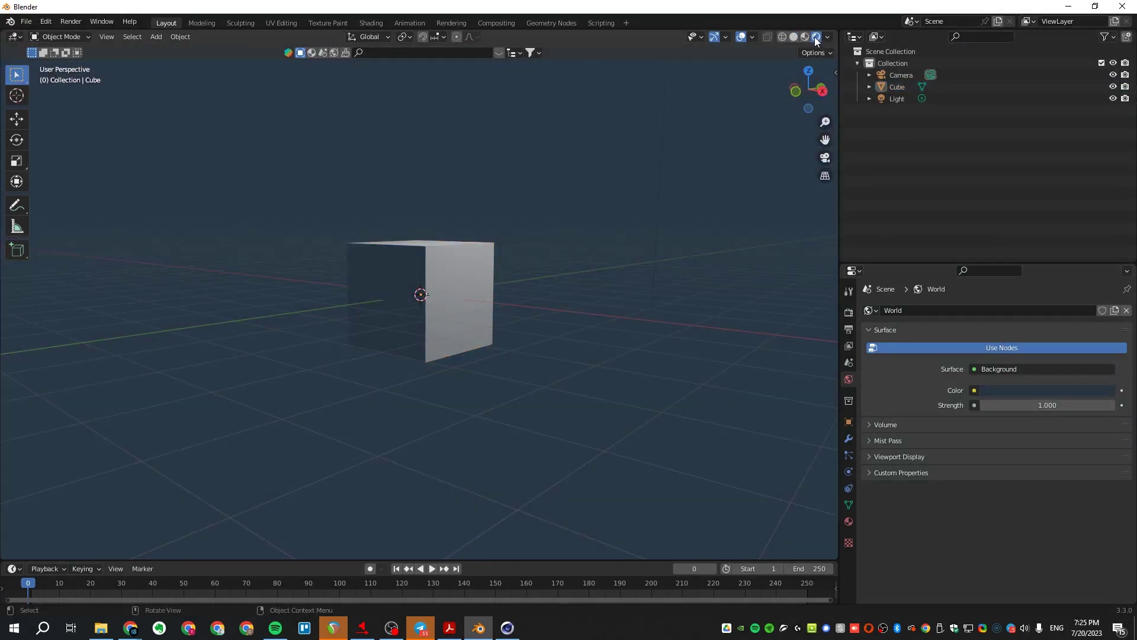
click(793, 36)
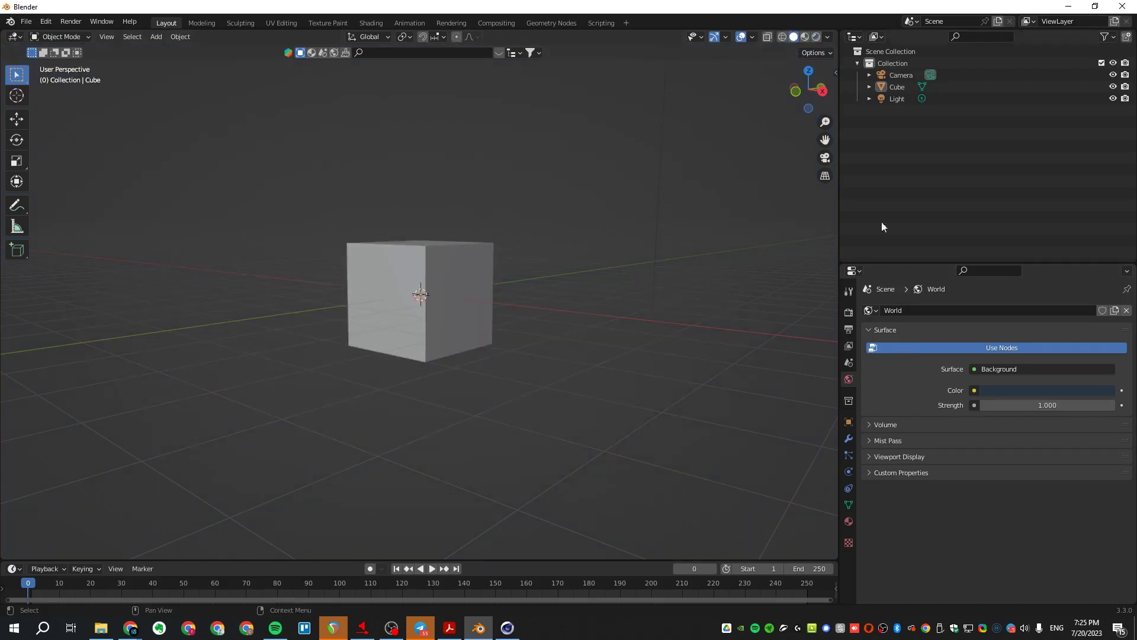
- Select the cube and set Location X -0.37 m, Rotation Y 28° and Rotation Z 13.4°
click(849, 402)
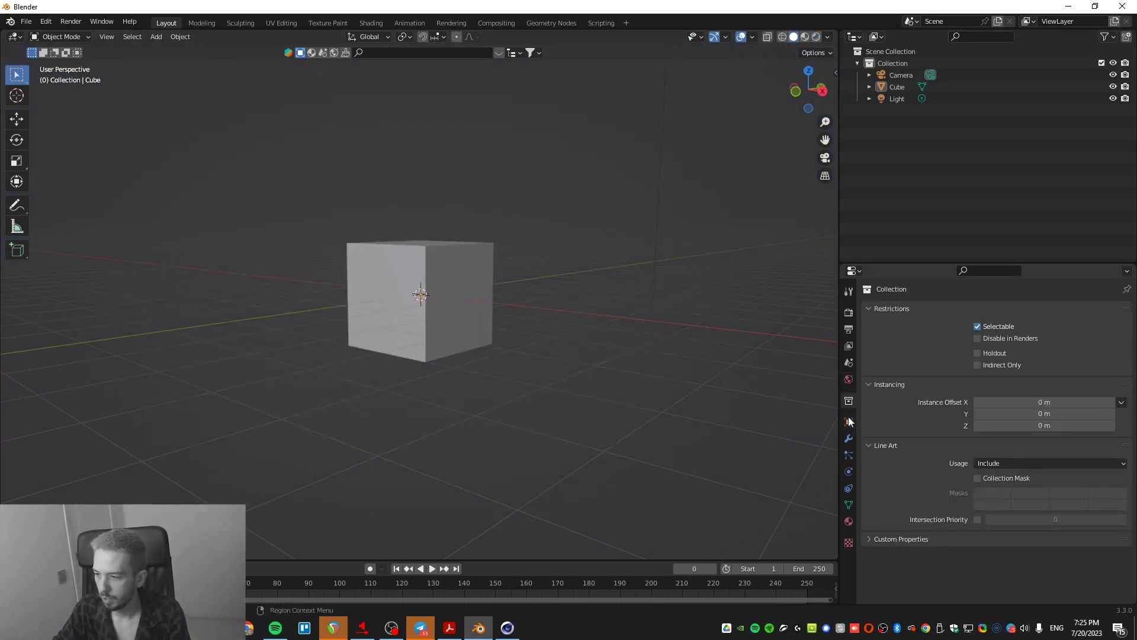
click(848, 423)
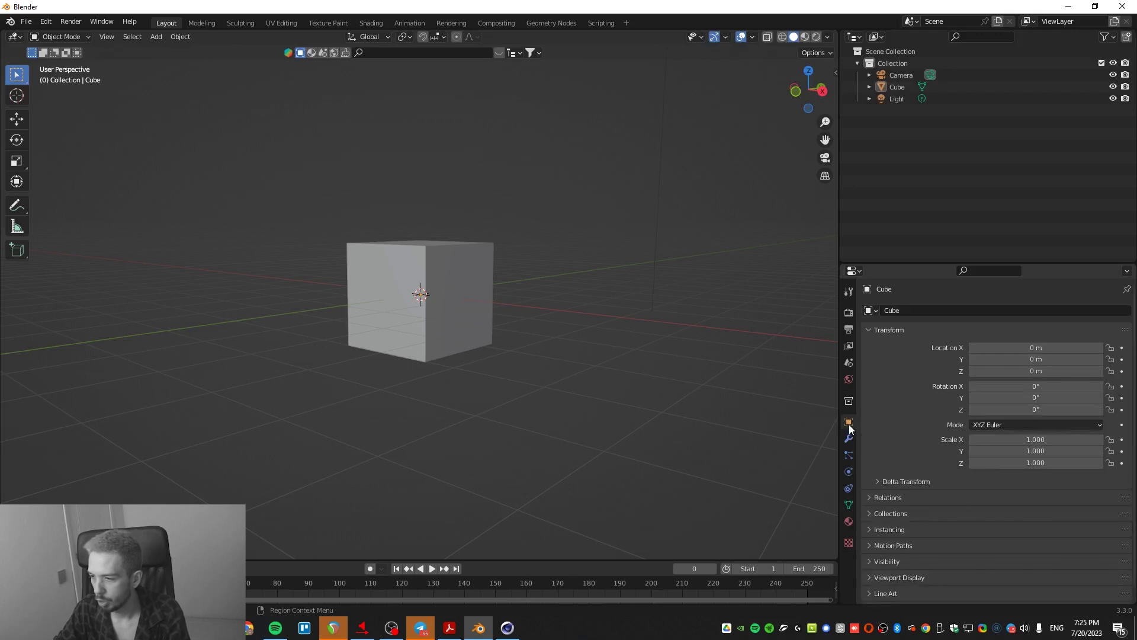
click(451, 312)
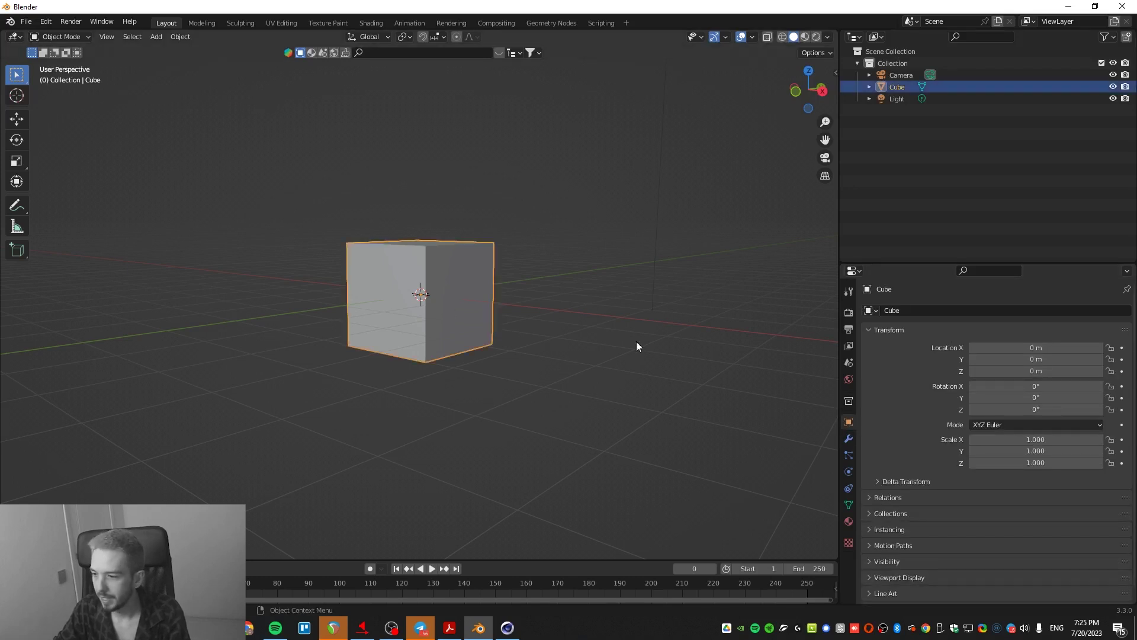
drag(1013, 350, 990, 350)
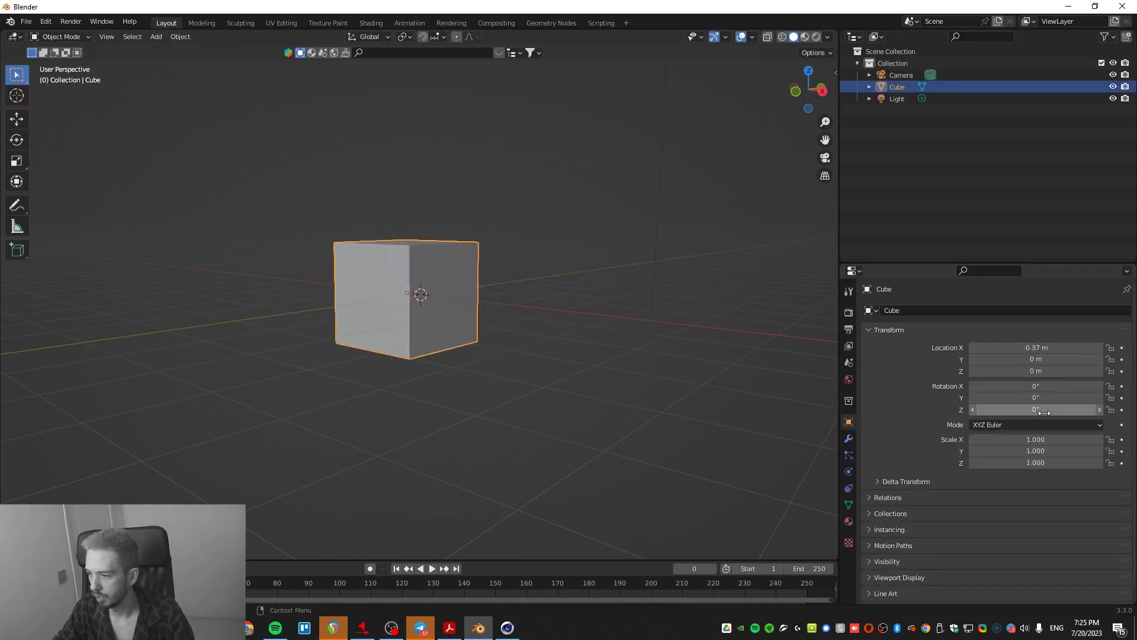
drag(1006, 397, 1033, 398)
drag(1010, 409, 1024, 409)
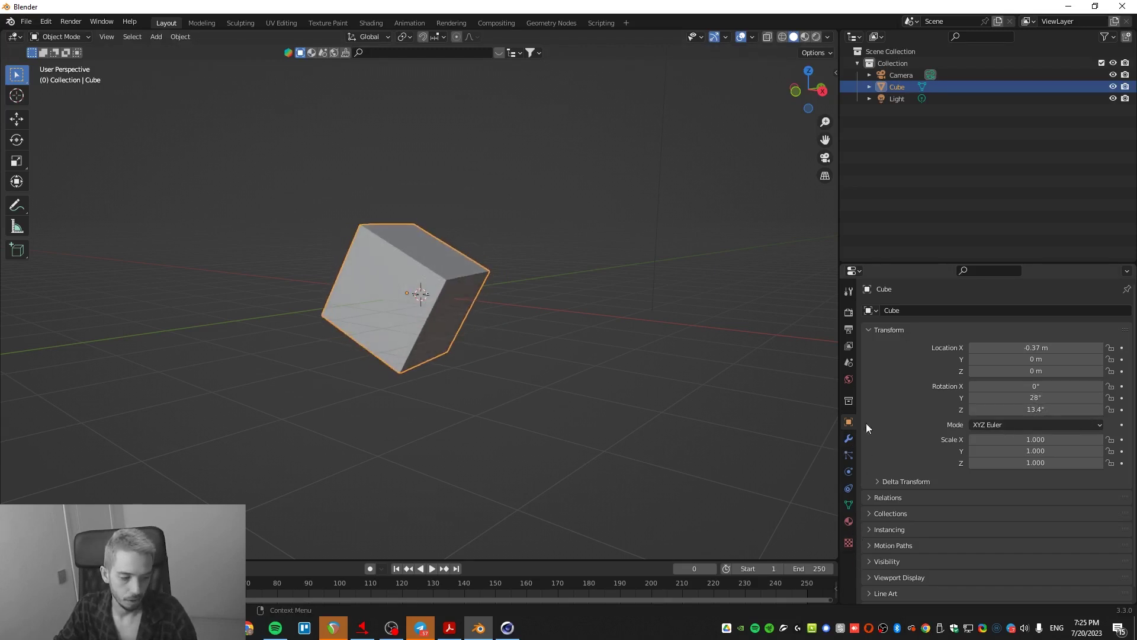
- Browse the Modifier, Particle, Physics, Material and Data tabs, ending on Particles, then deselect everything
click(849, 439)
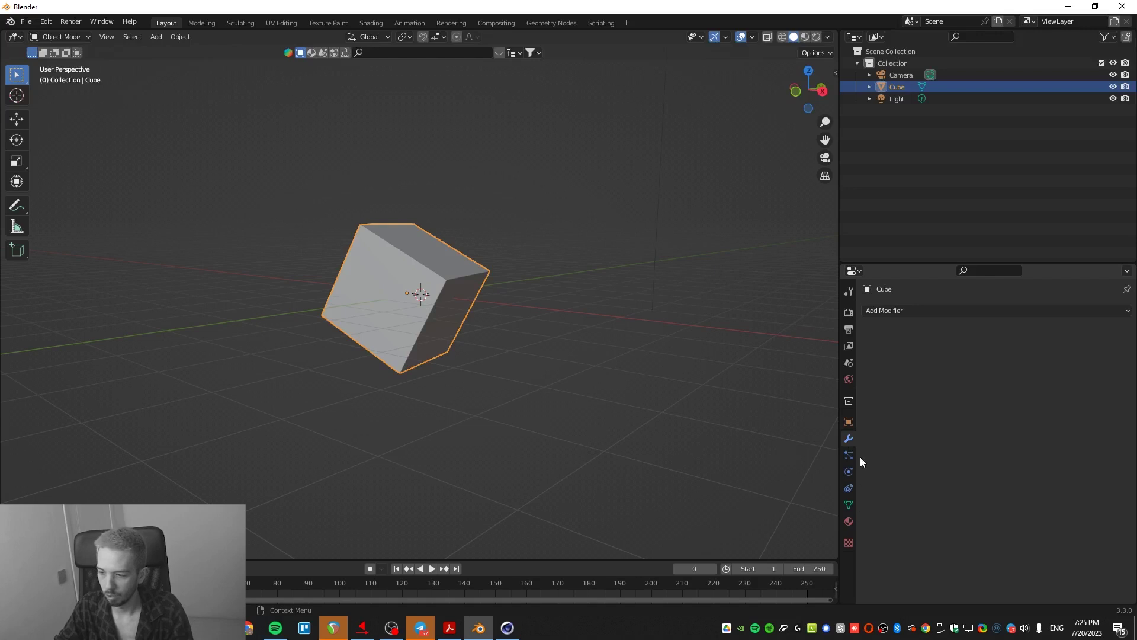
click(848, 454)
click(848, 471)
click(848, 521)
click(848, 505)
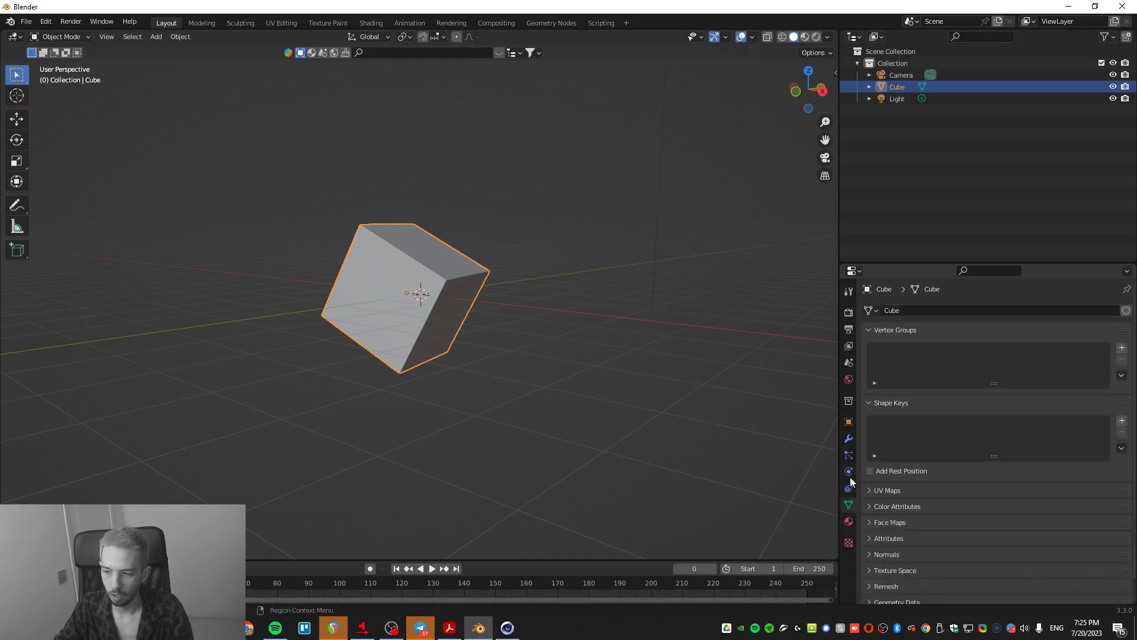
click(848, 453)
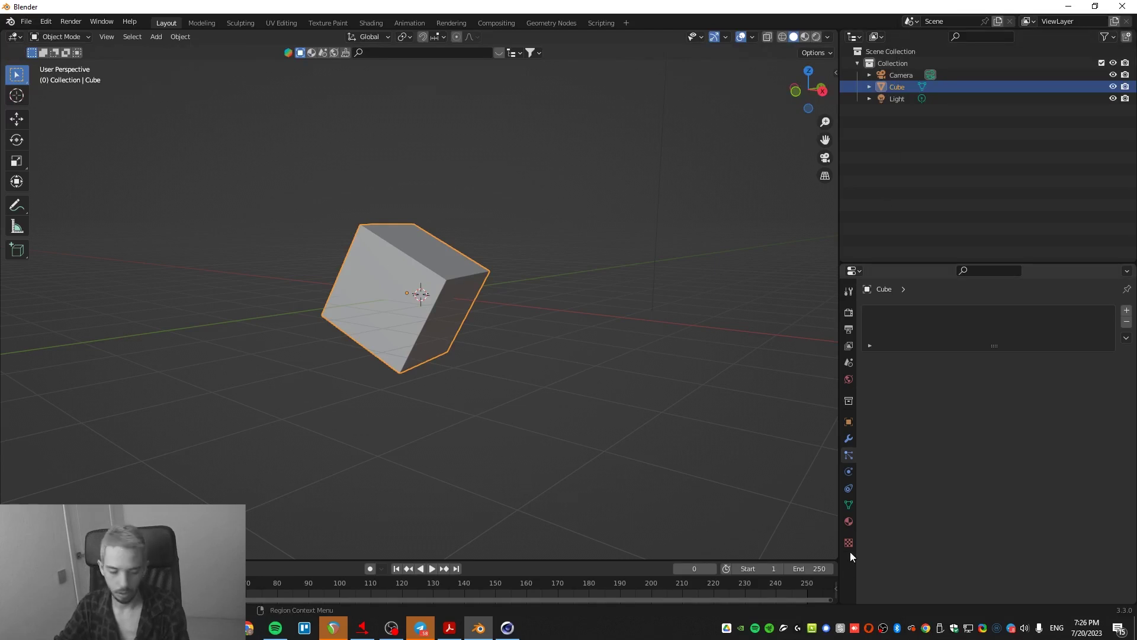
click(152, 422)
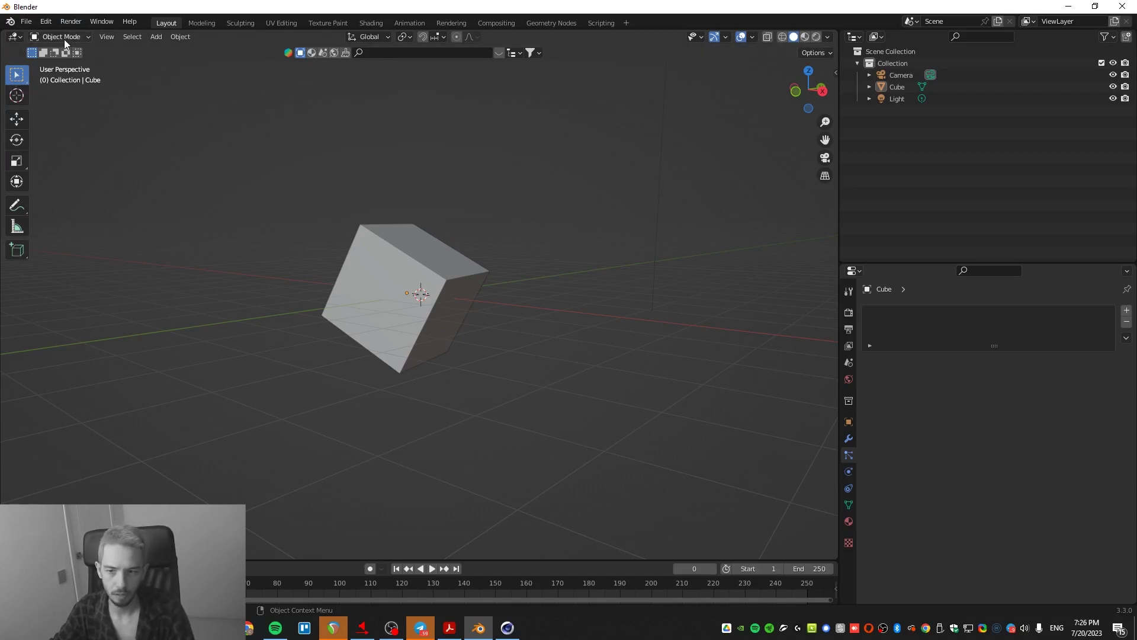
- Move the cube slightly to the right with G, then enter Edit Mode
click(411, 304)
key(g)
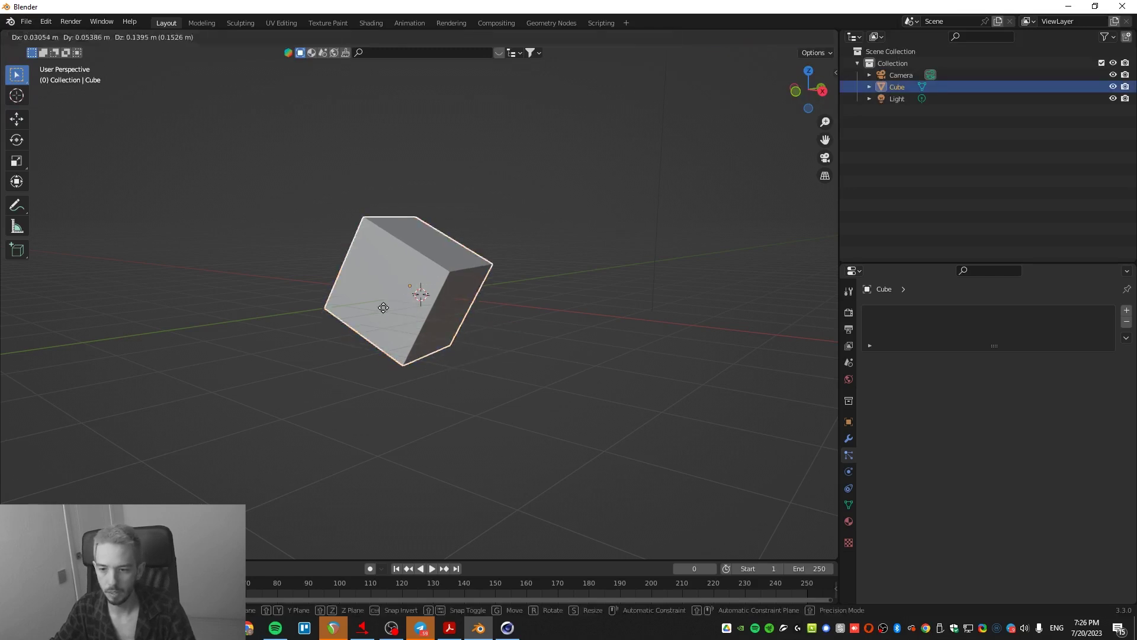
click(381, 301)
key(g)
click(463, 326)
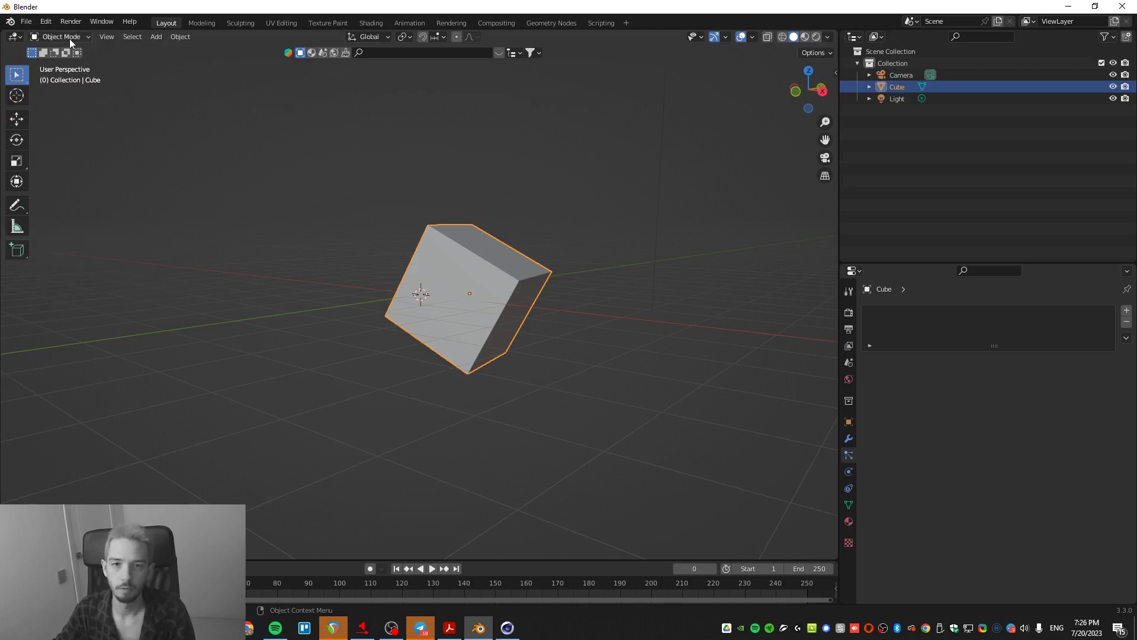
key(Tab)
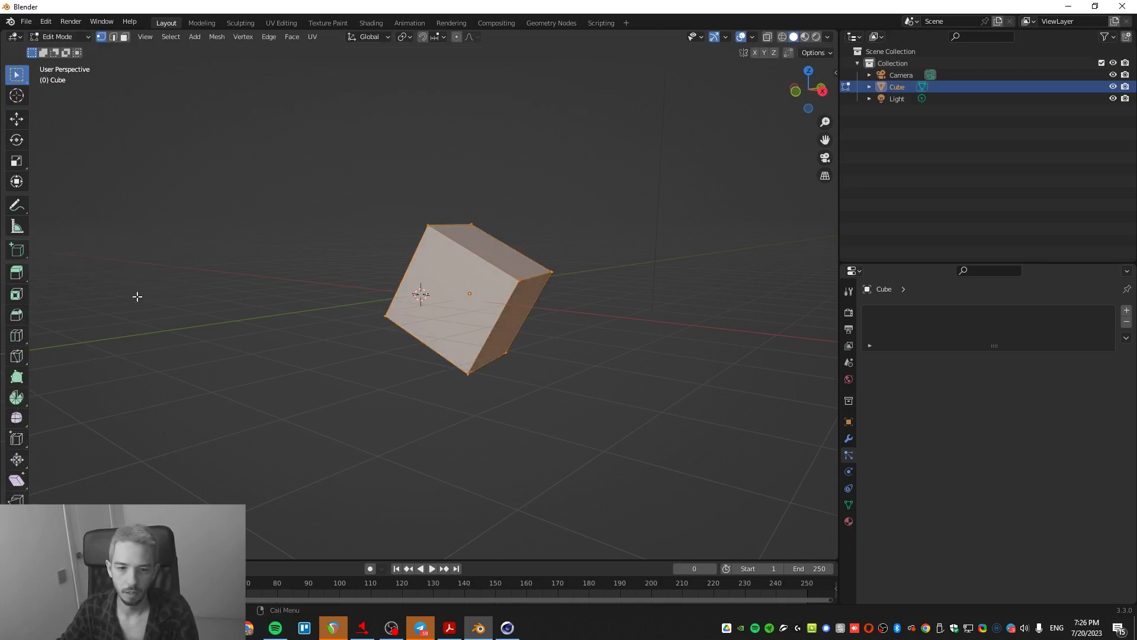
- With Extrude Region in face select mode, extrude the cube's front, right side and top faces outward
click(20, 274)
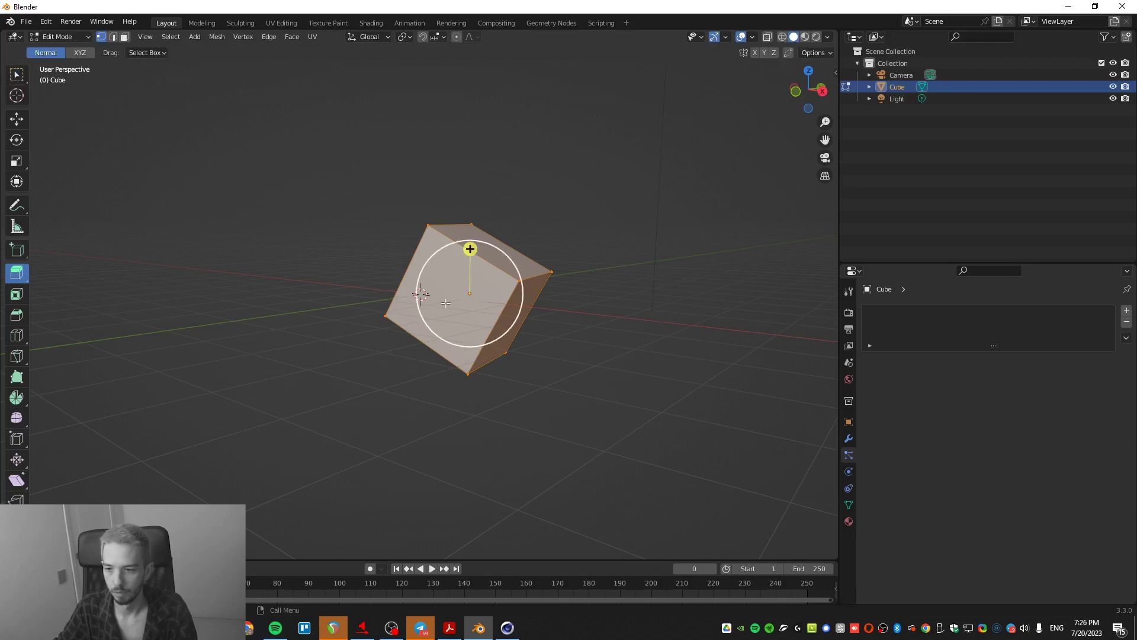
click(382, 304)
click(124, 37)
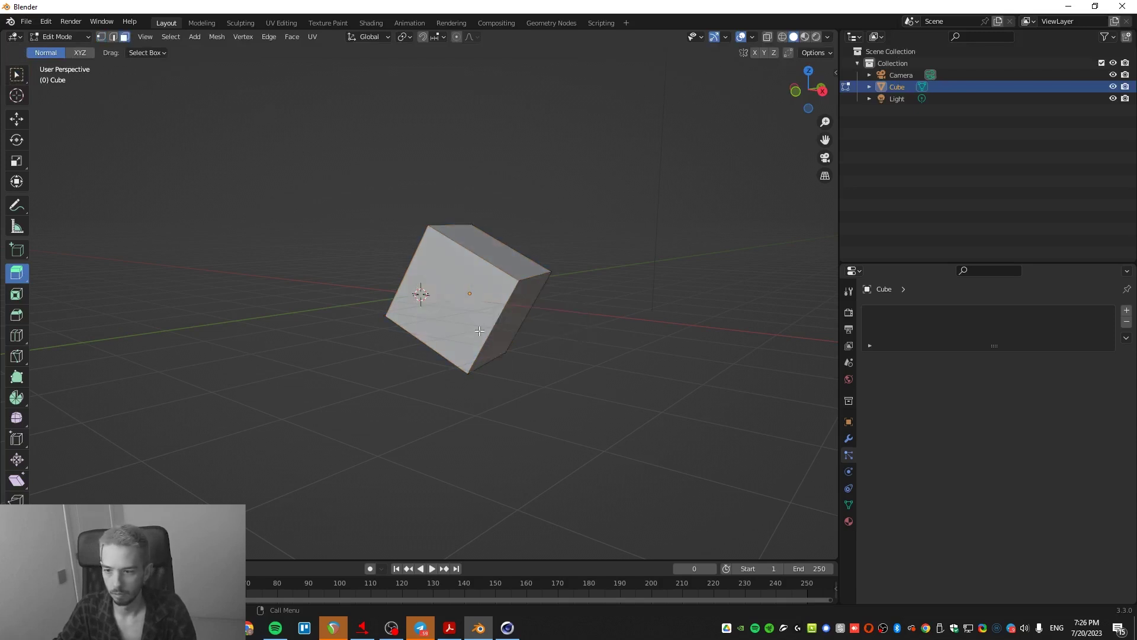
click(427, 304)
drag(427, 305, 340, 328)
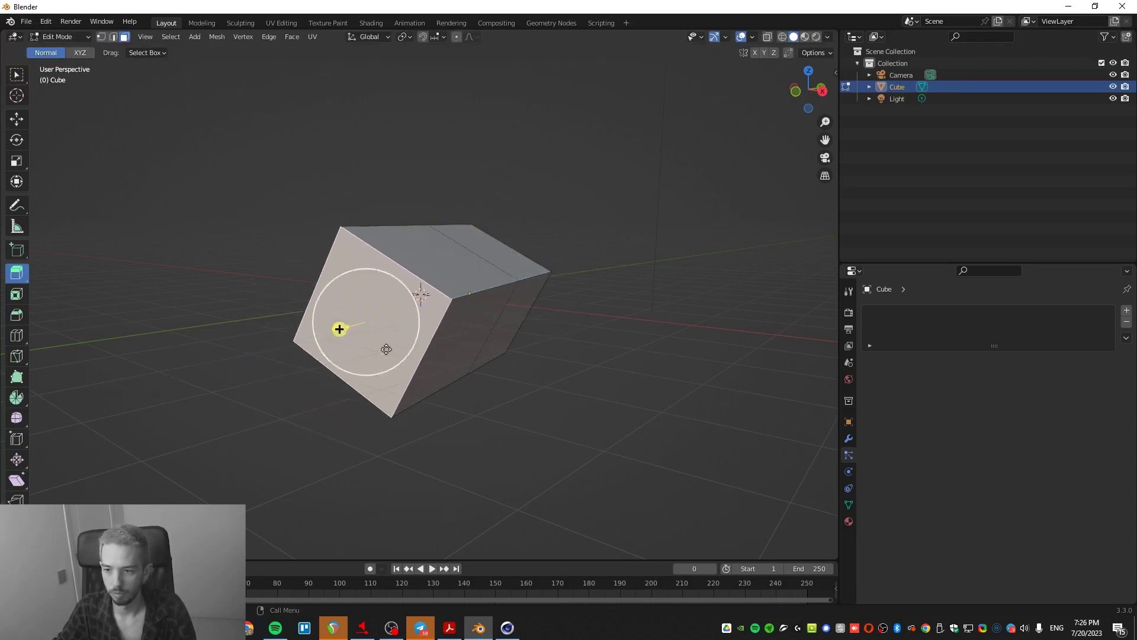
click(497, 368)
drag(498, 368, 586, 418)
click(609, 292)
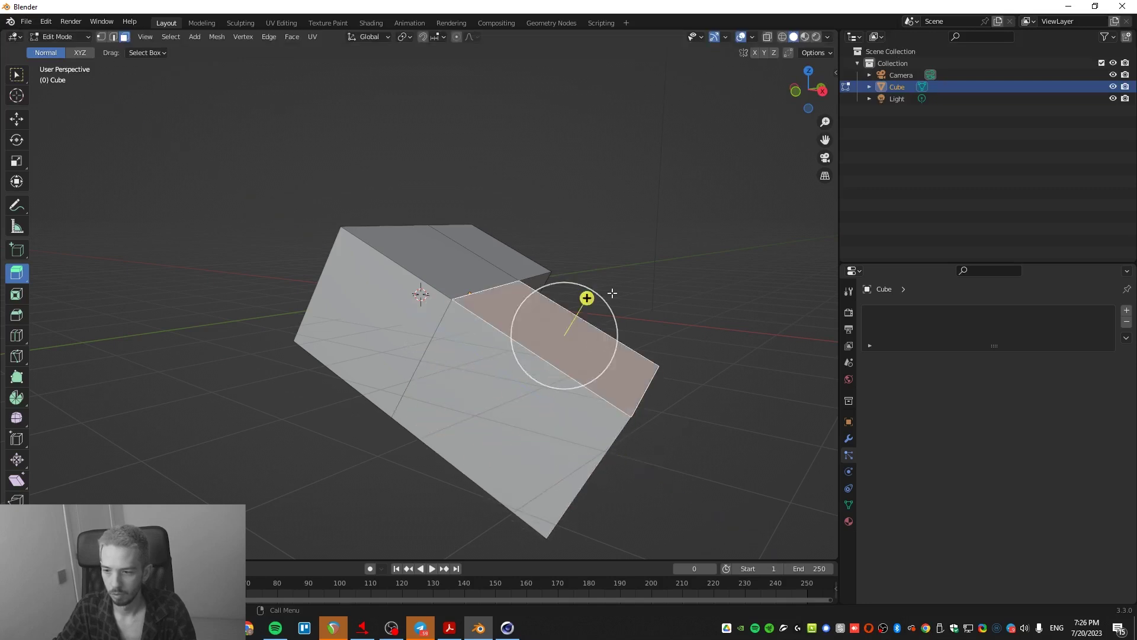
drag(586, 297, 683, 139)
- Bevel the shape's top edges, then return to Object Mode
key(shift+space)
key(b)
middle_drag(548, 313, 563, 314)
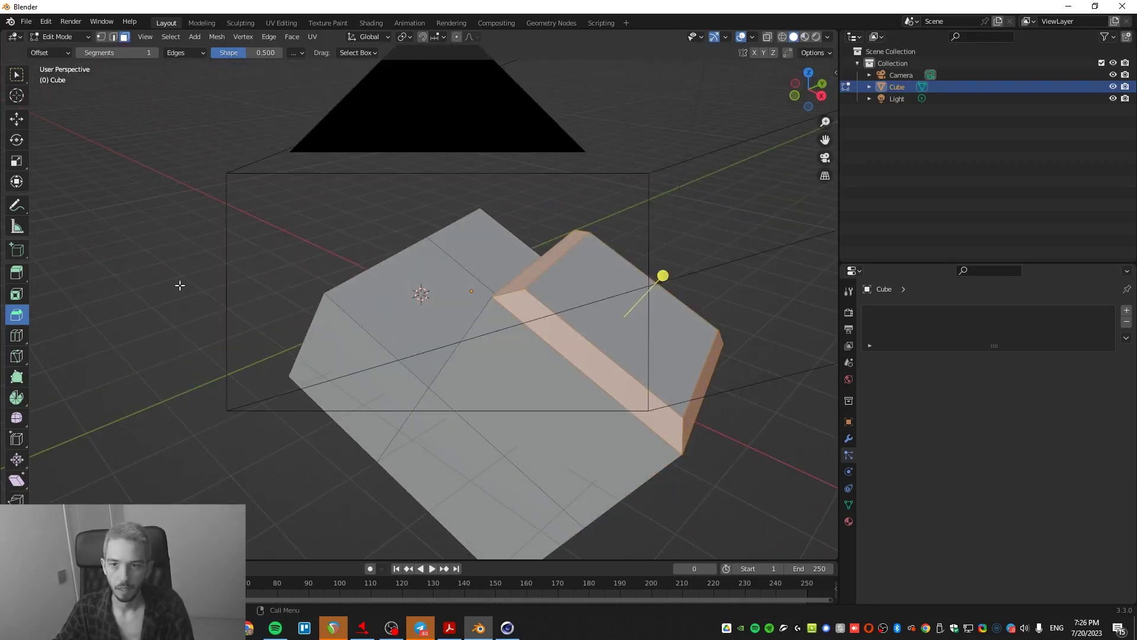
key(Tab)
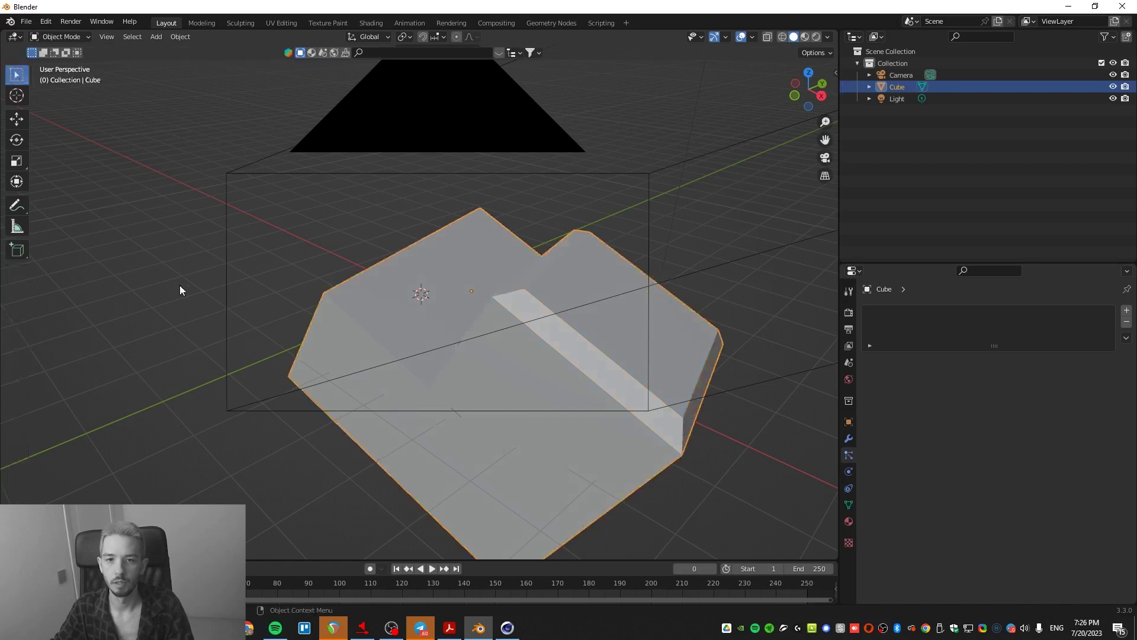
click(247, 23)
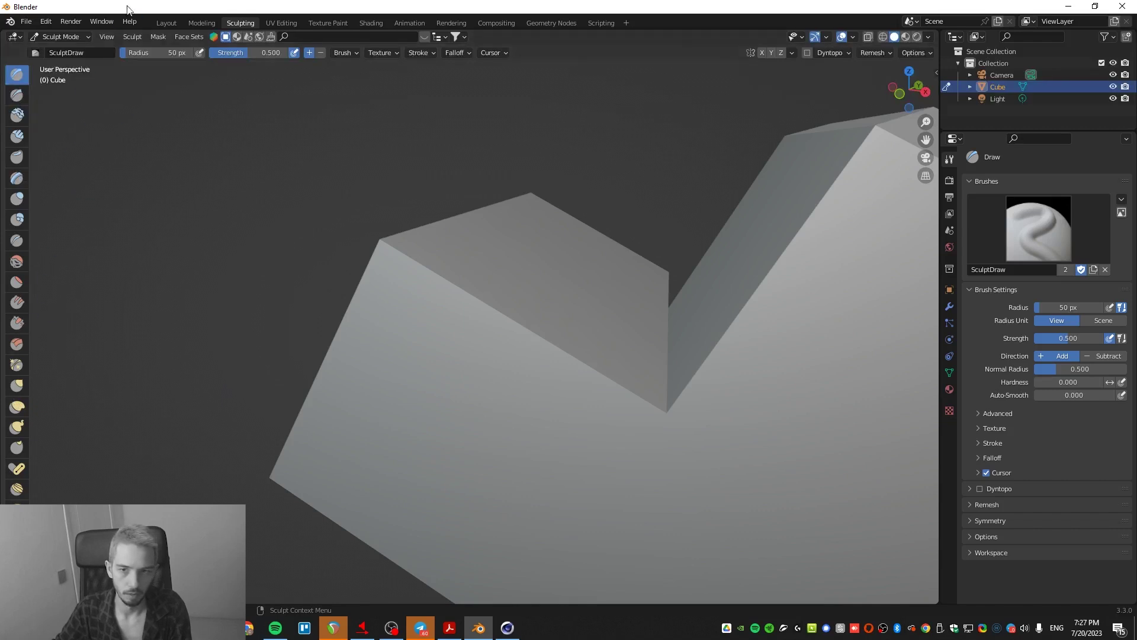
click(159, 23)
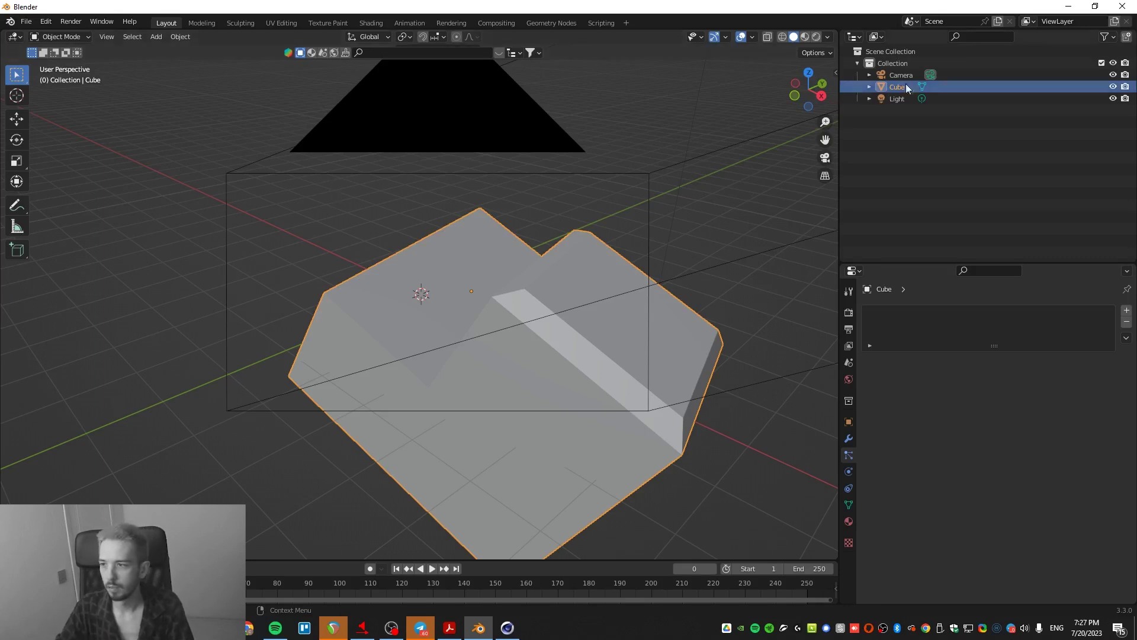
click(835, 73)
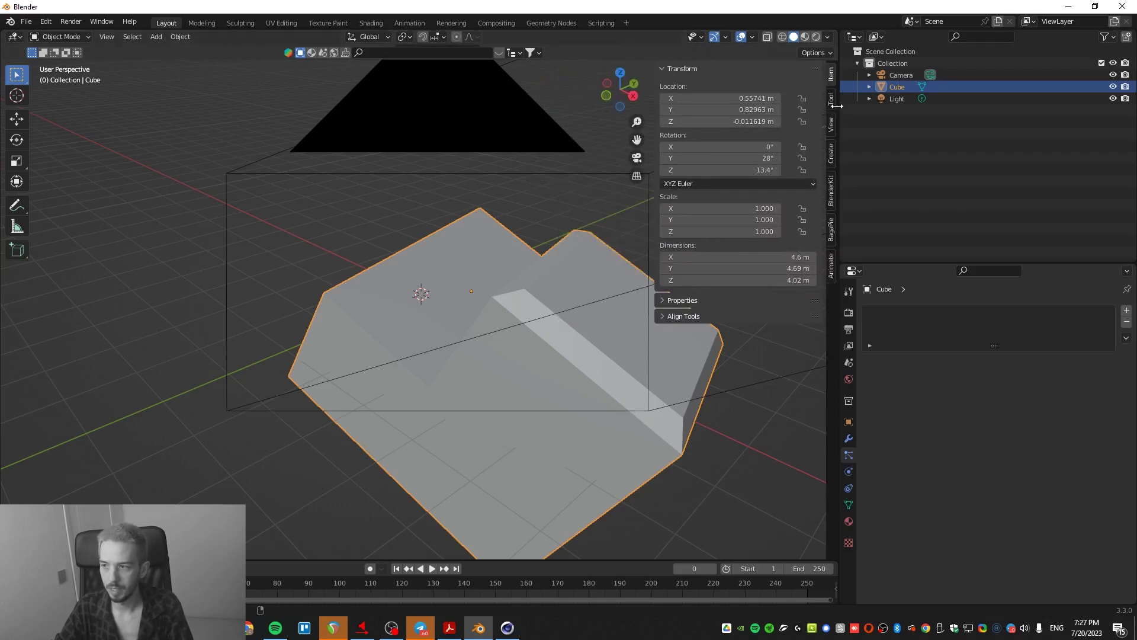
click(831, 97)
click(830, 123)
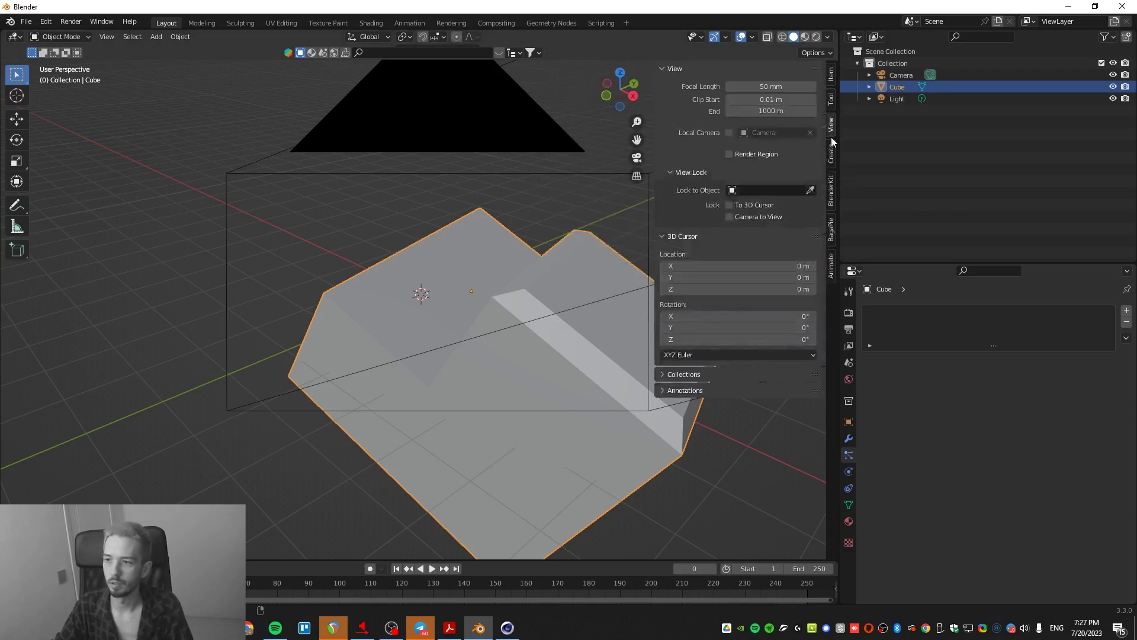
click(833, 153)
click(832, 188)
click(831, 228)
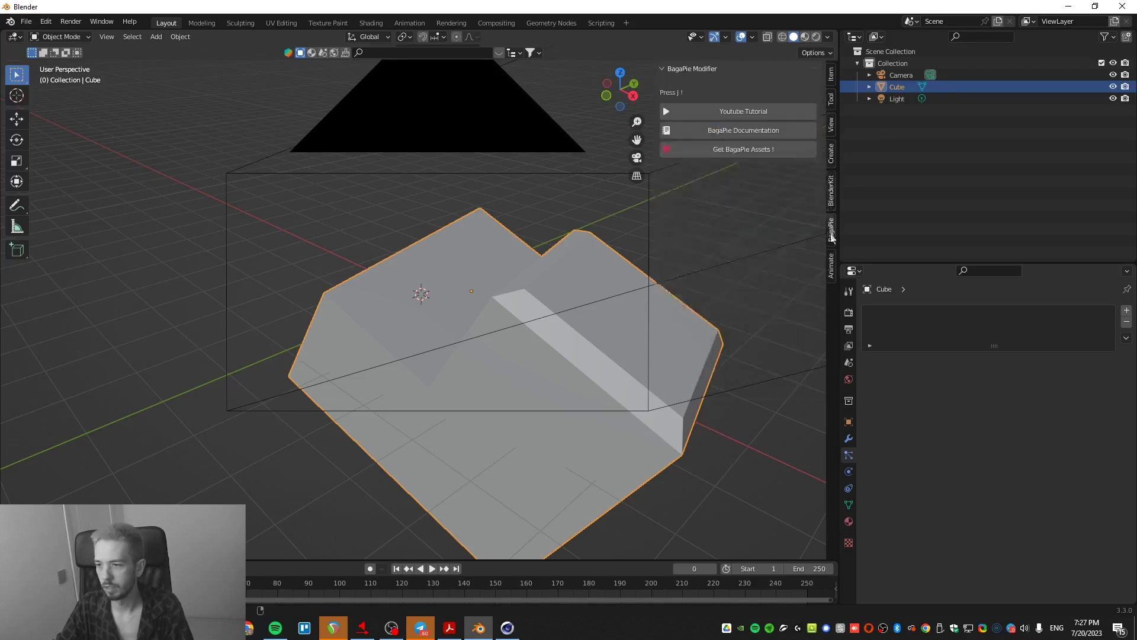
click(831, 189)
click(830, 74)
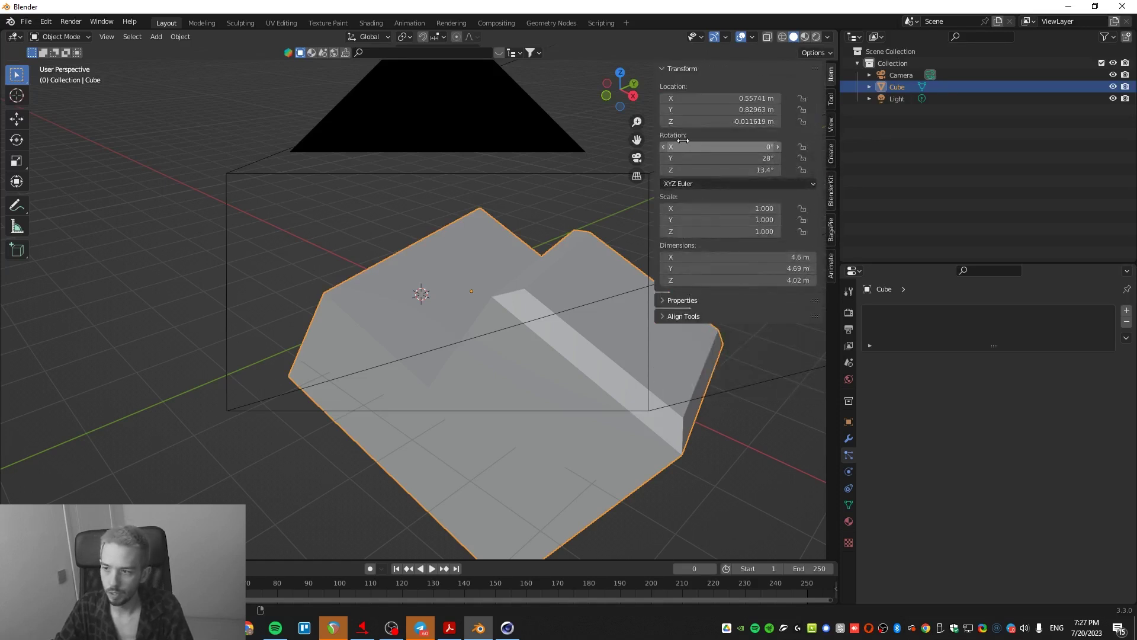
drag(656, 124, 867, 124)
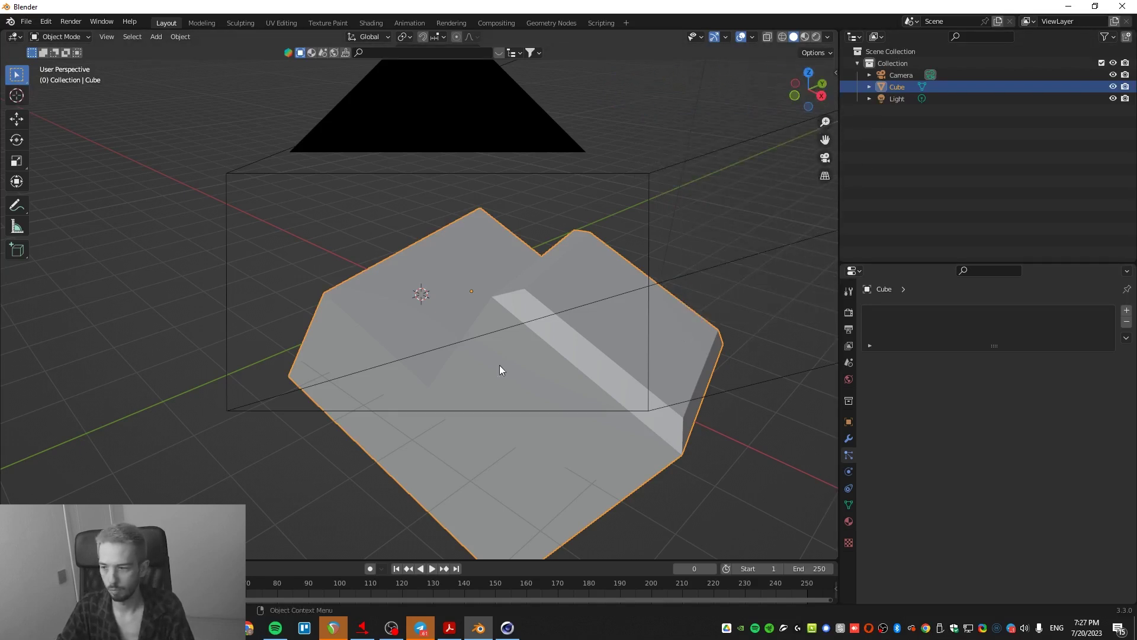
- Enlarge the bottom timeline area, widen its channel list, and convert it into the Graph Editor
drag(151, 560, 133, 455)
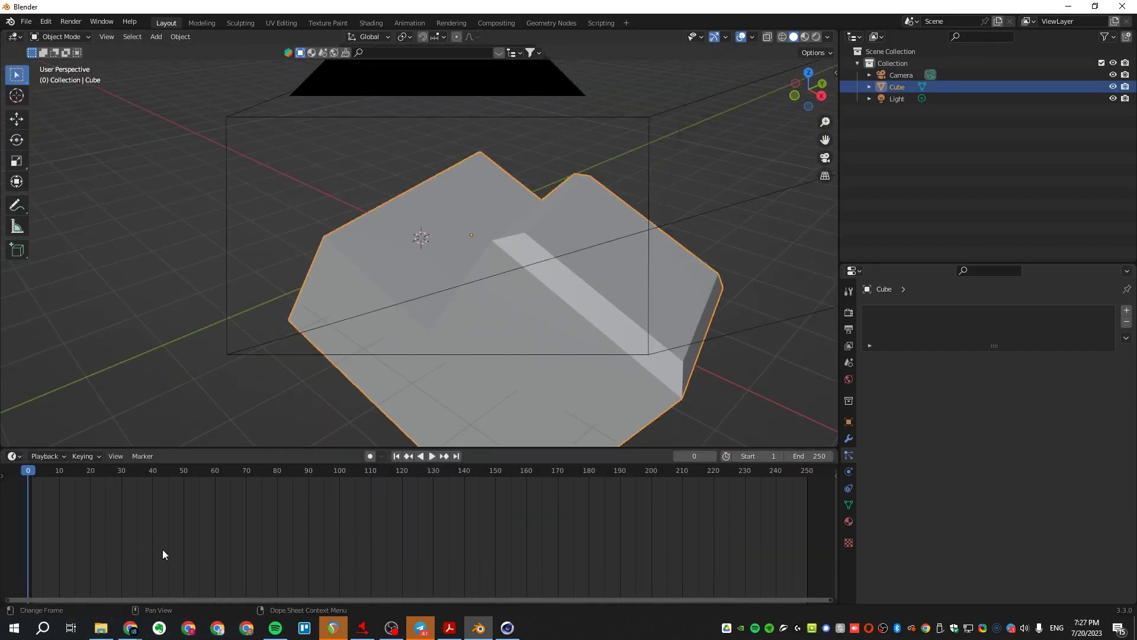
drag(12, 480, 101, 483)
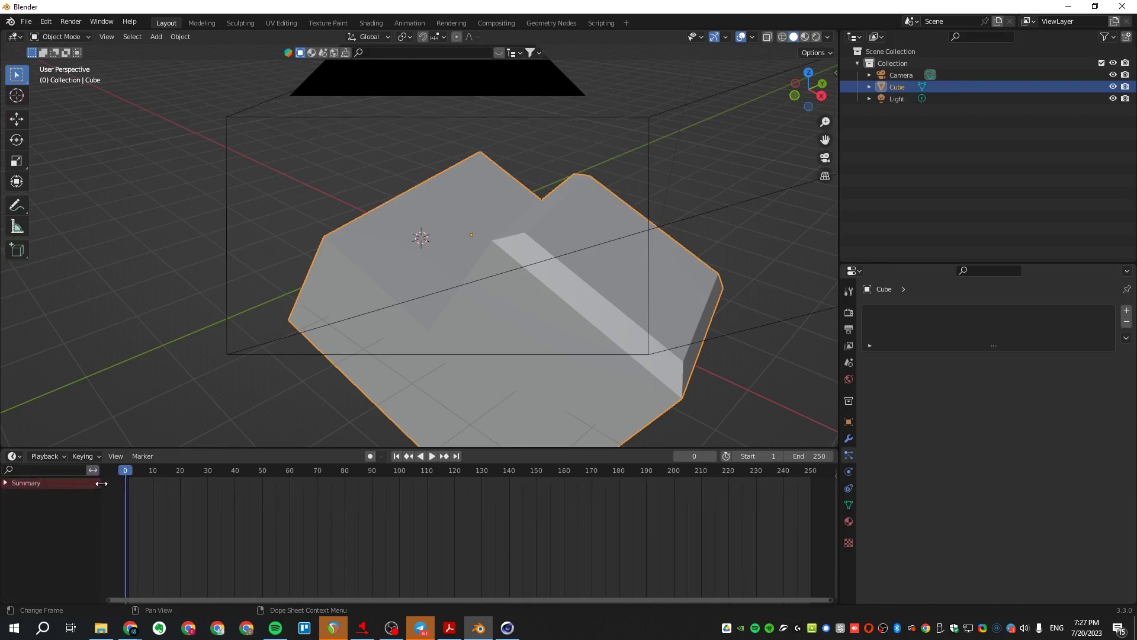
click(19, 457)
click(20, 457)
click(20, 458)
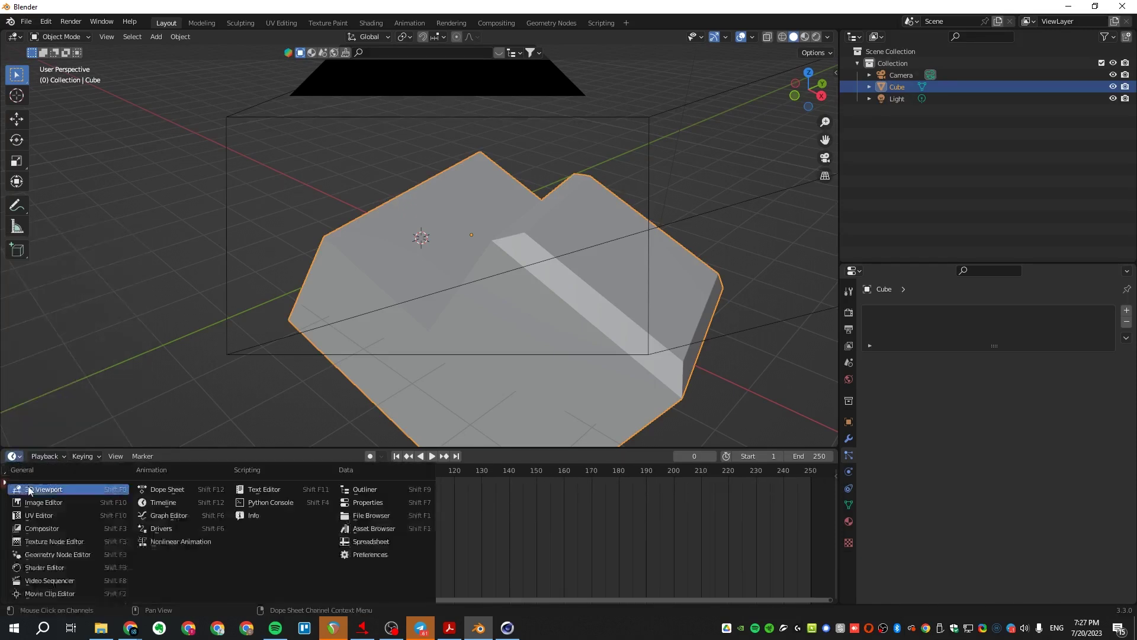
click(169, 515)
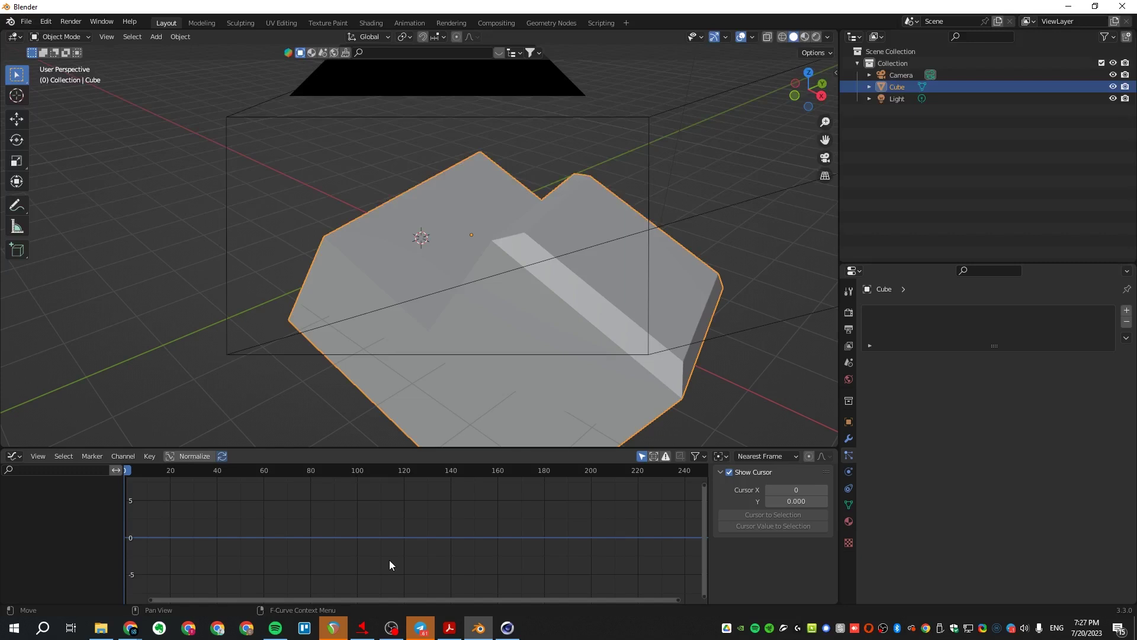
middle_drag(369, 349, 408, 332)
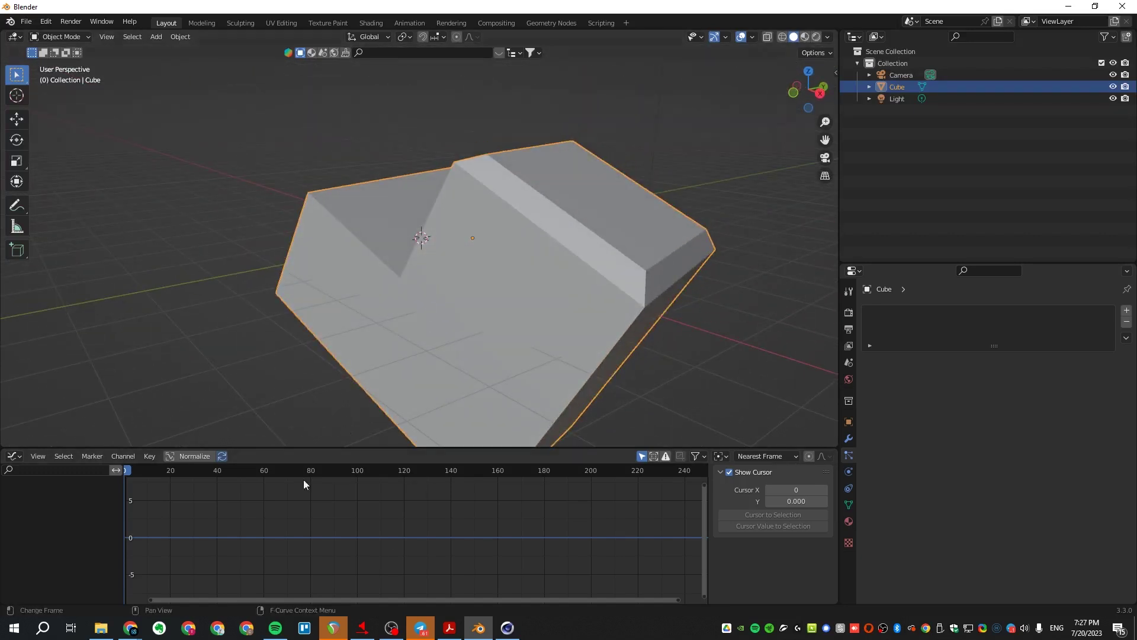
- Deselect the cube, shrink the Graph Editor back down, then switch to Chrome's Blender animation page
click(88, 412)
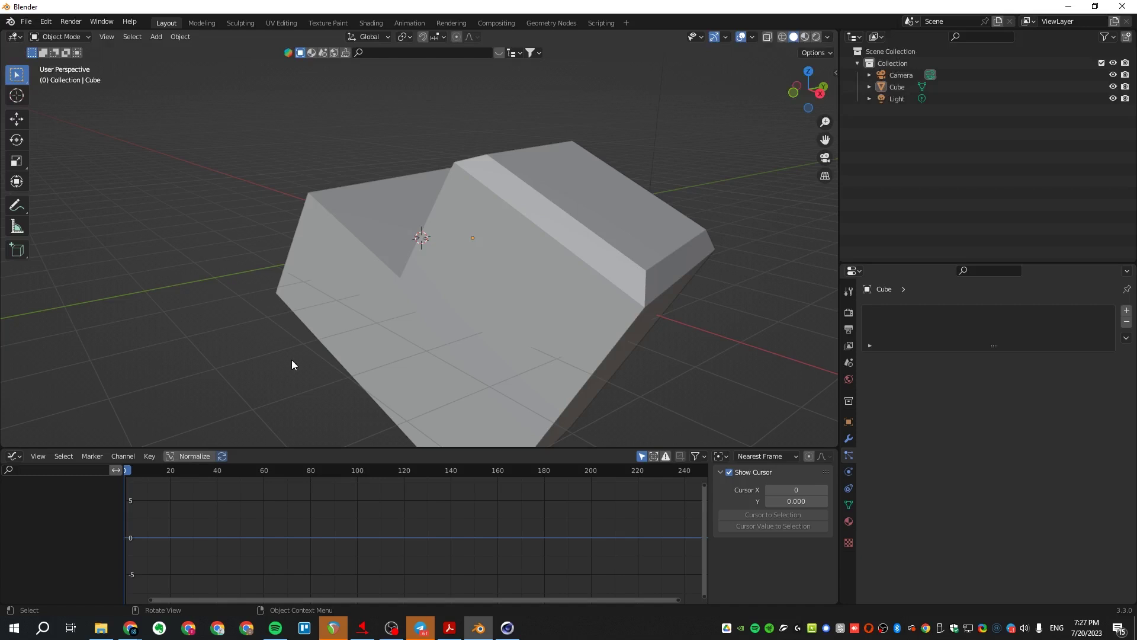
drag(299, 449, 314, 583)
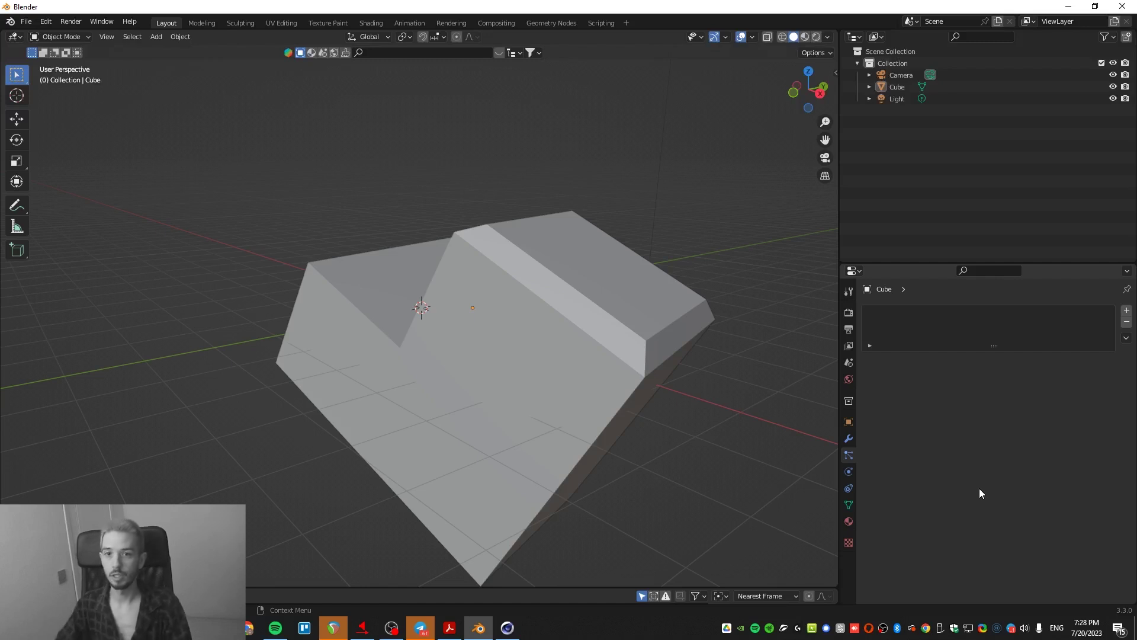
middle_drag(493, 378, 507, 361)
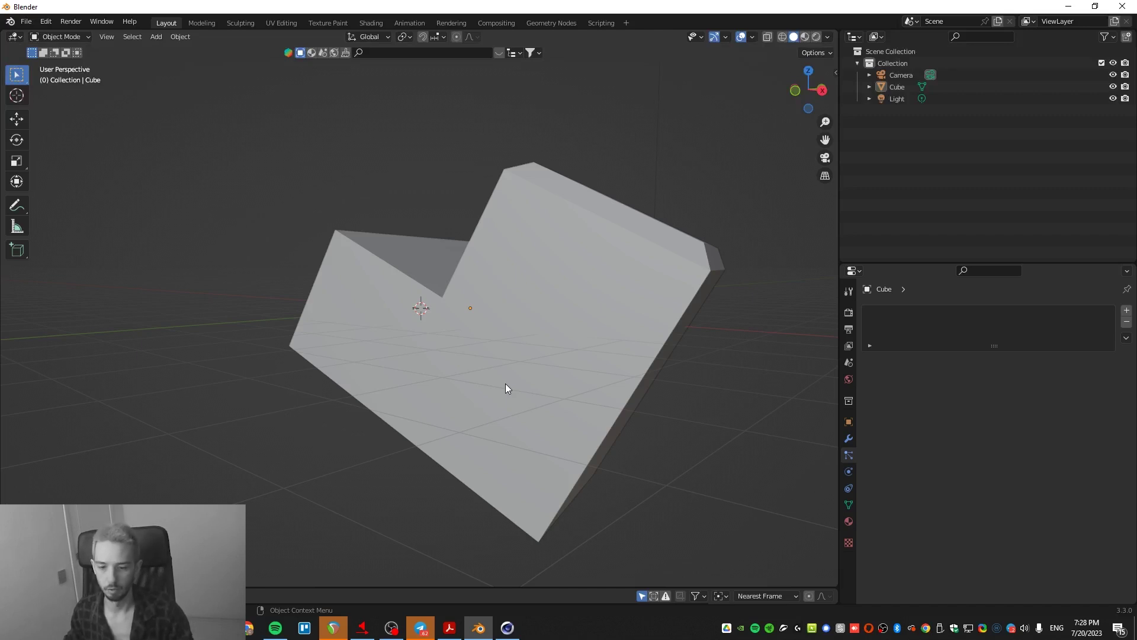
key(alt+Tab)
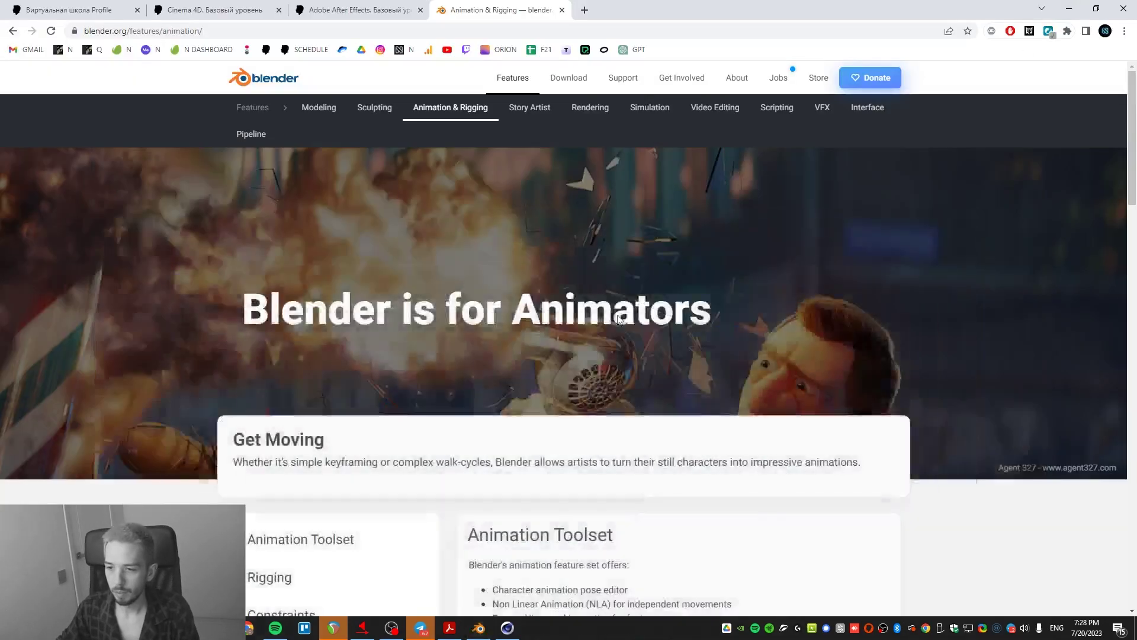
- Advance the Acrobat presentation to the 'Знакомство с Cinema 4D' slide, then return to Chrome
click(450, 628)
key(Right)
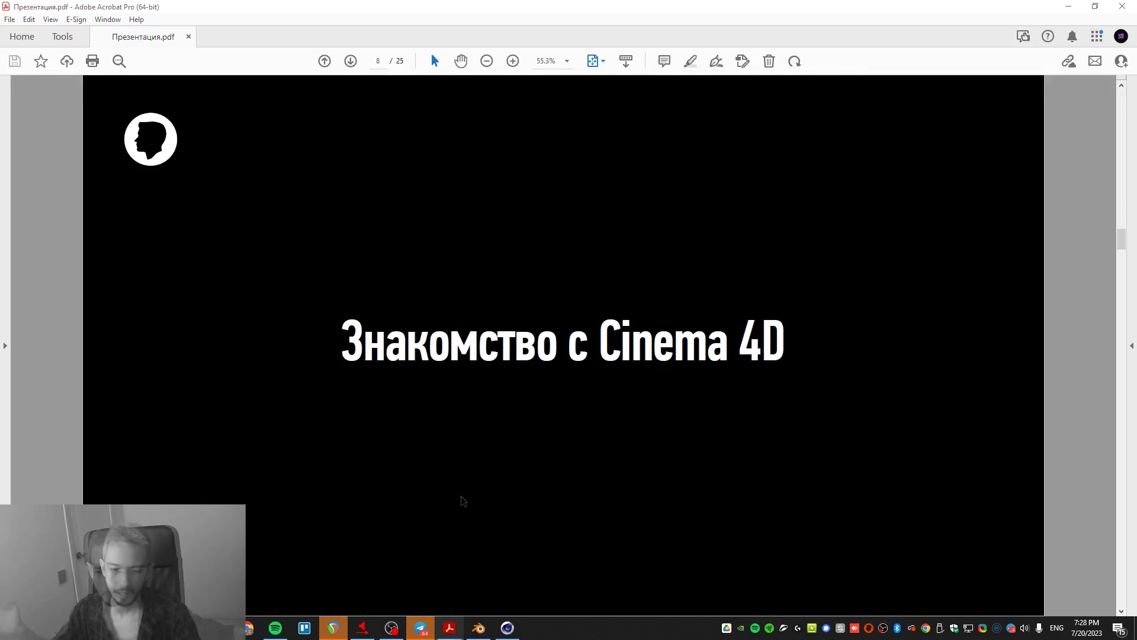
key(alt+Tab)
- Search 'cinema 4d', open Maxon's Cinema 4D page, accept all cookies, and scroll to What's New
click(585, 11)
text(cinema 4d)
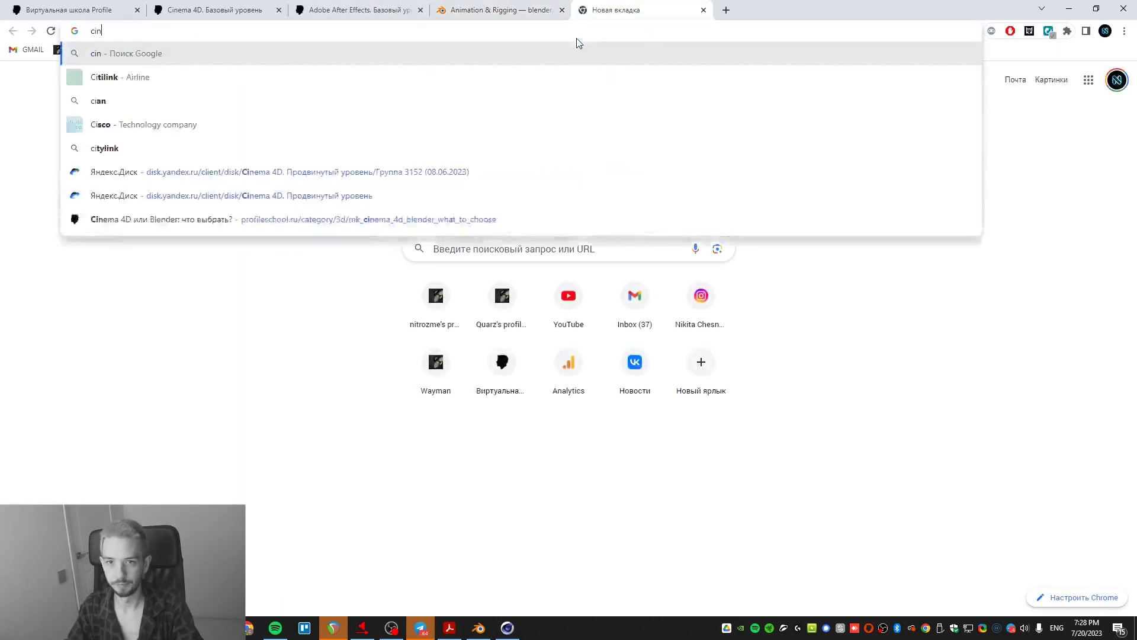
key(Return)
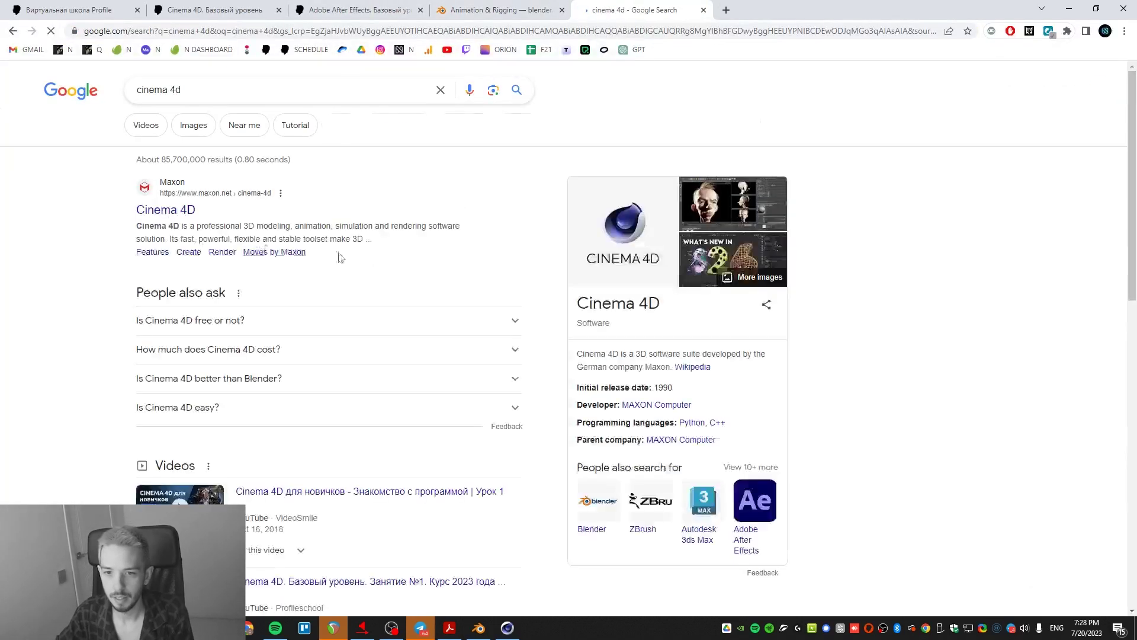
click(159, 213)
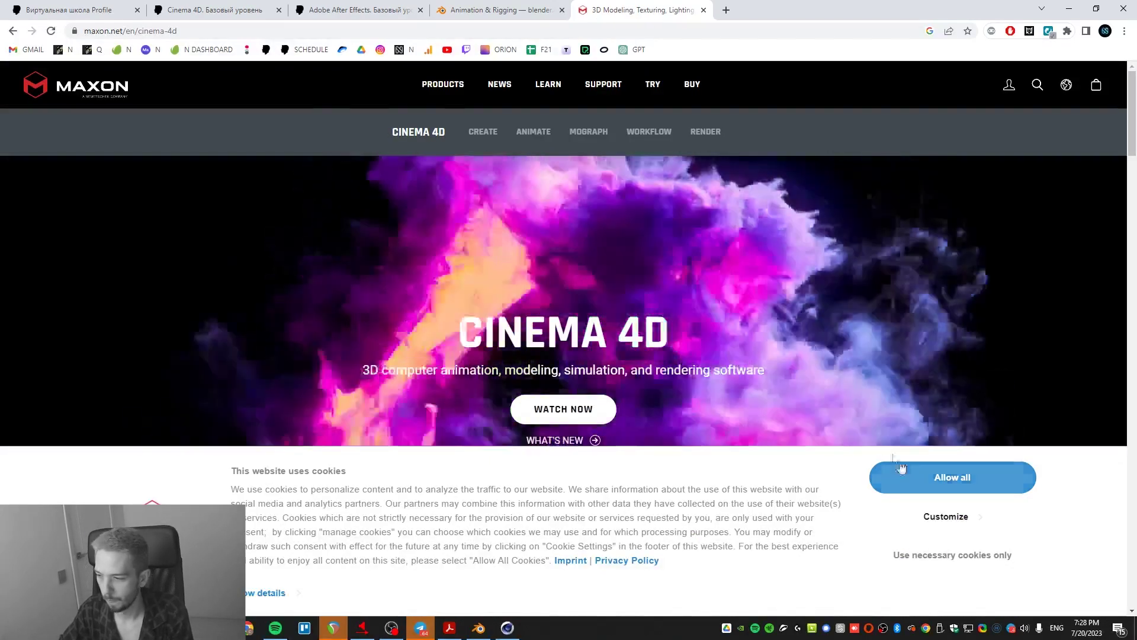
click(924, 476)
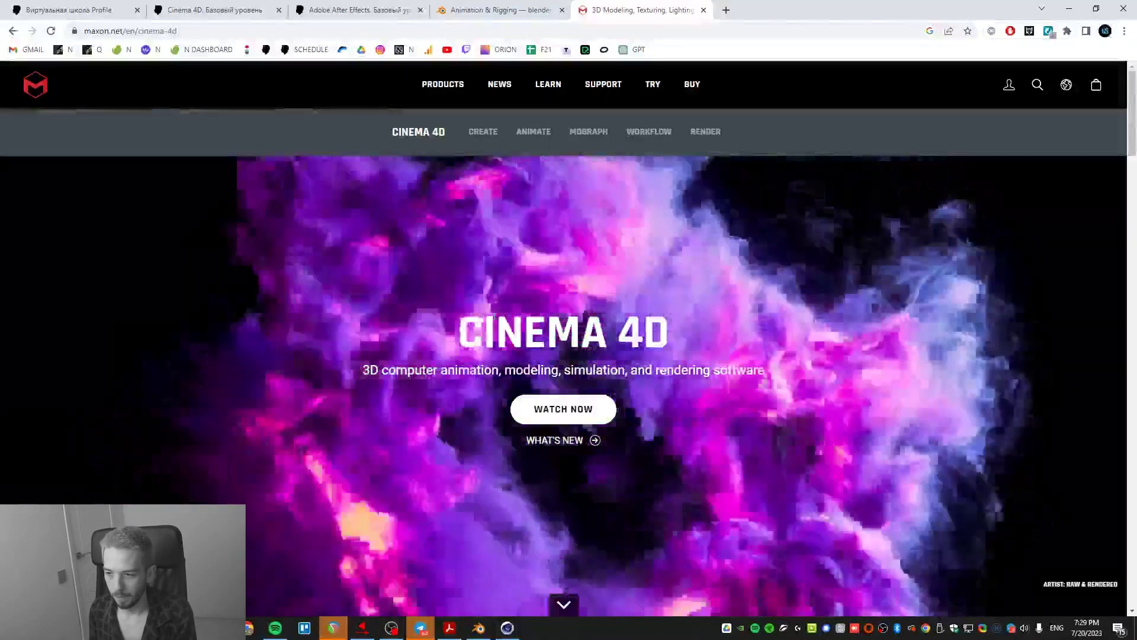
scroll(513, 402, down, 8)
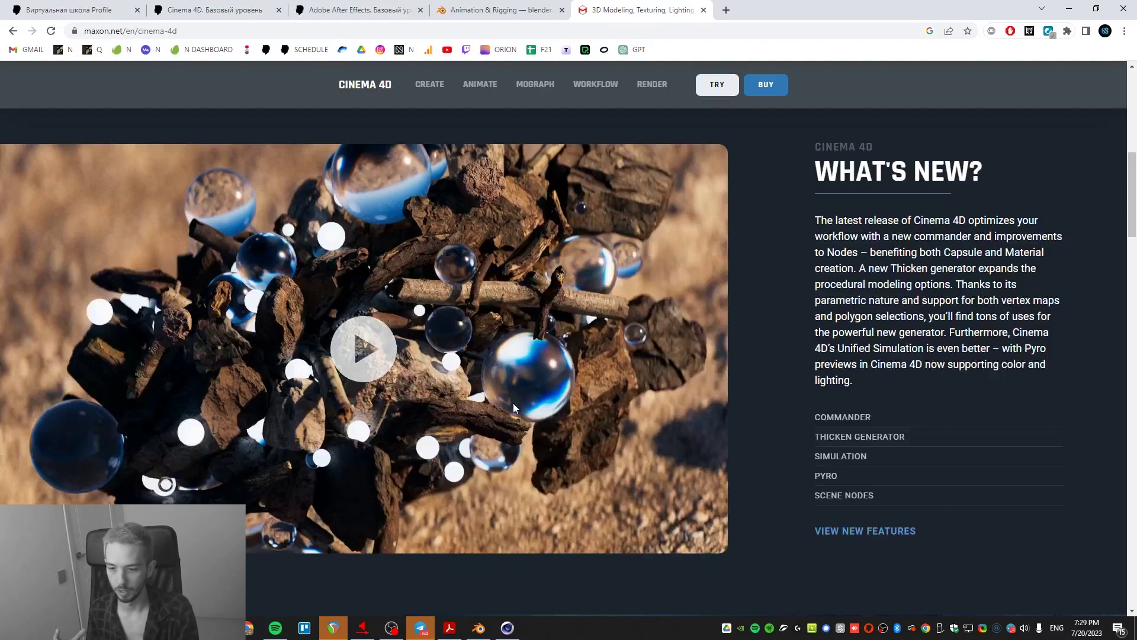
- Open Proximity.blend from the ProceduralLesson 5 folder and select Sphere and Sphere.001 in the Outliner
key(alt+Tab)
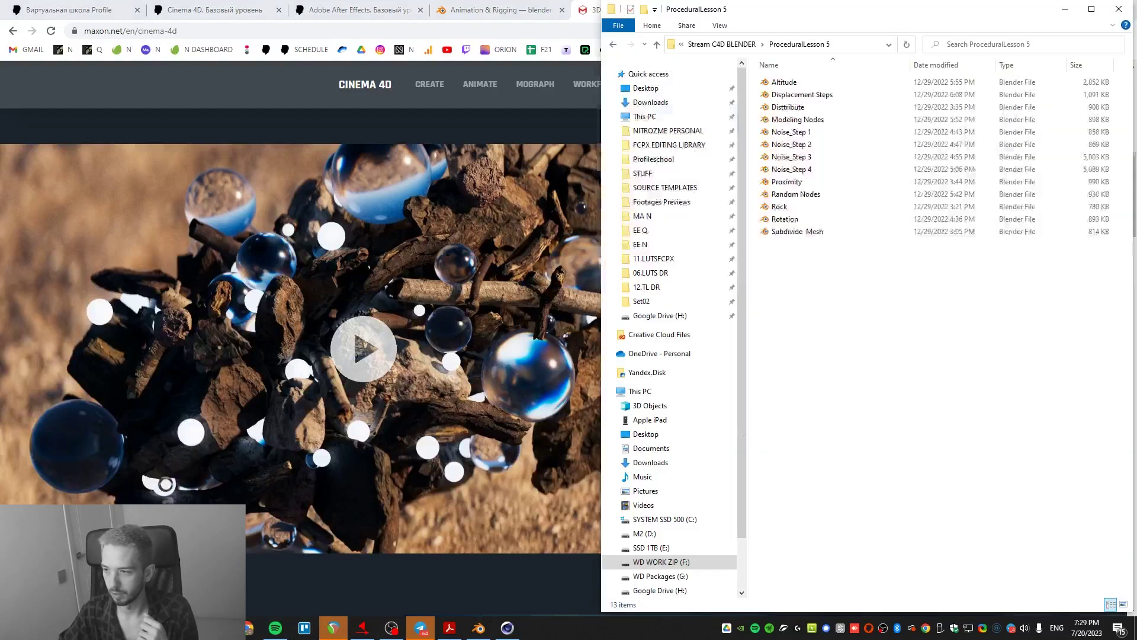
double_click(829, 182)
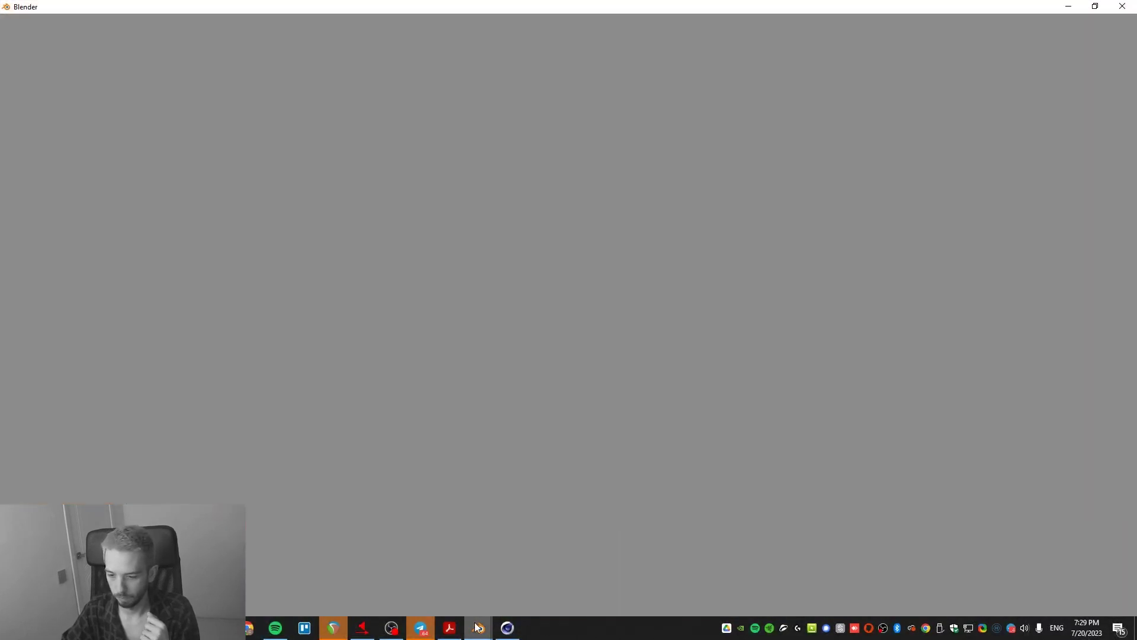
mouse_move(477, 626)
mouse_move(457, 579)
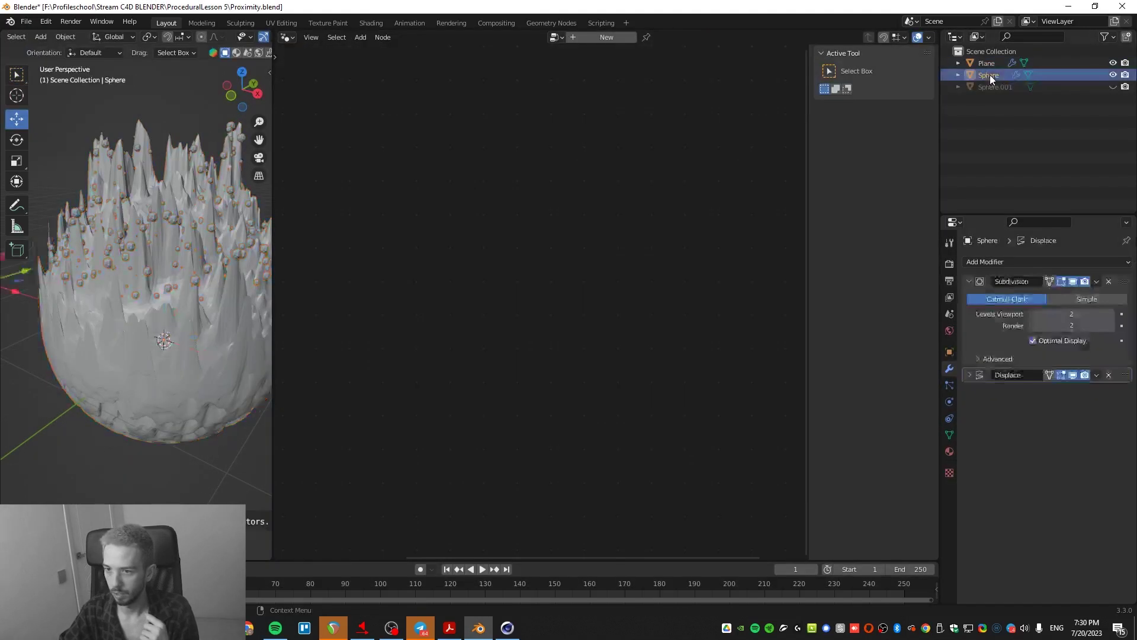
click(989, 74)
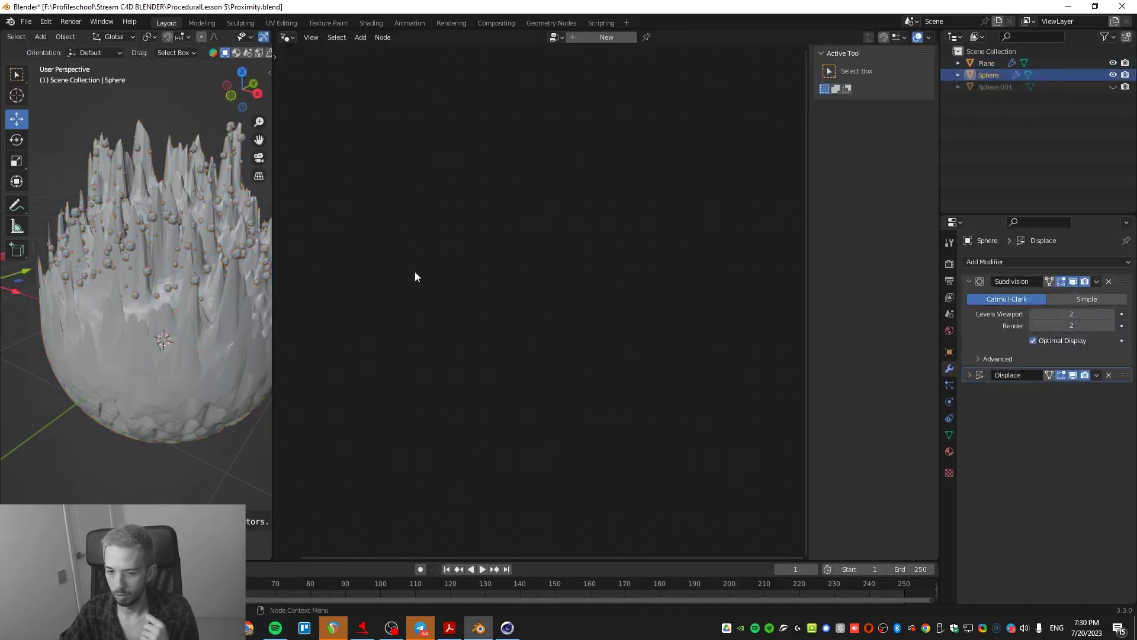
click(990, 87)
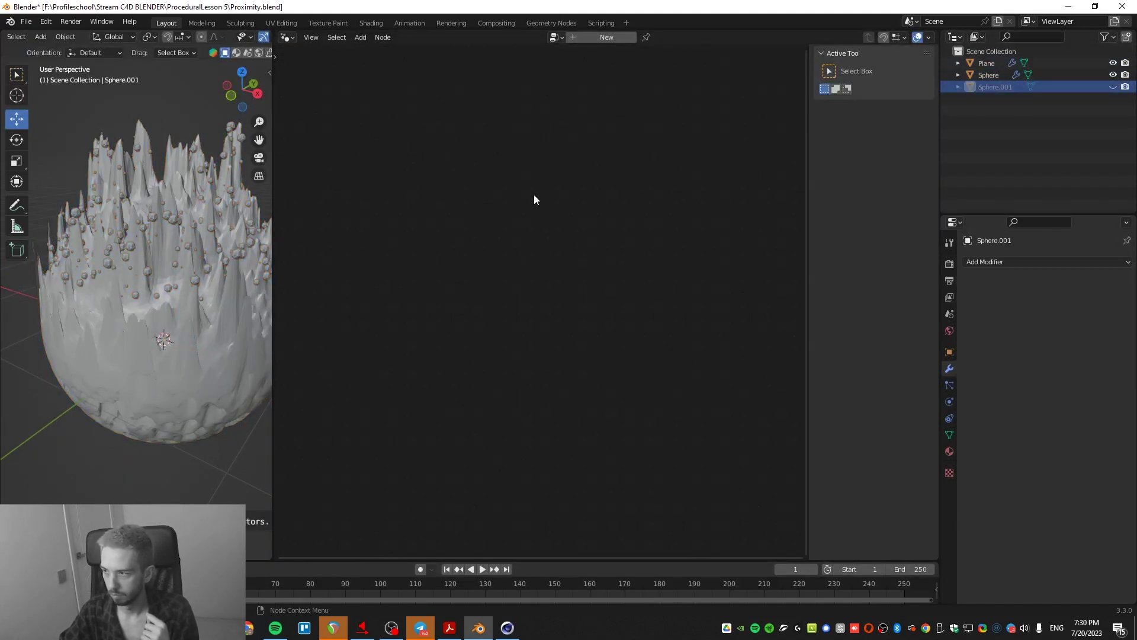
- Select the Plane, frame its Geometry Nodes tree, play and stop the animation, then return to Chrome
click(986, 62)
scroll(432, 261, up, 3)
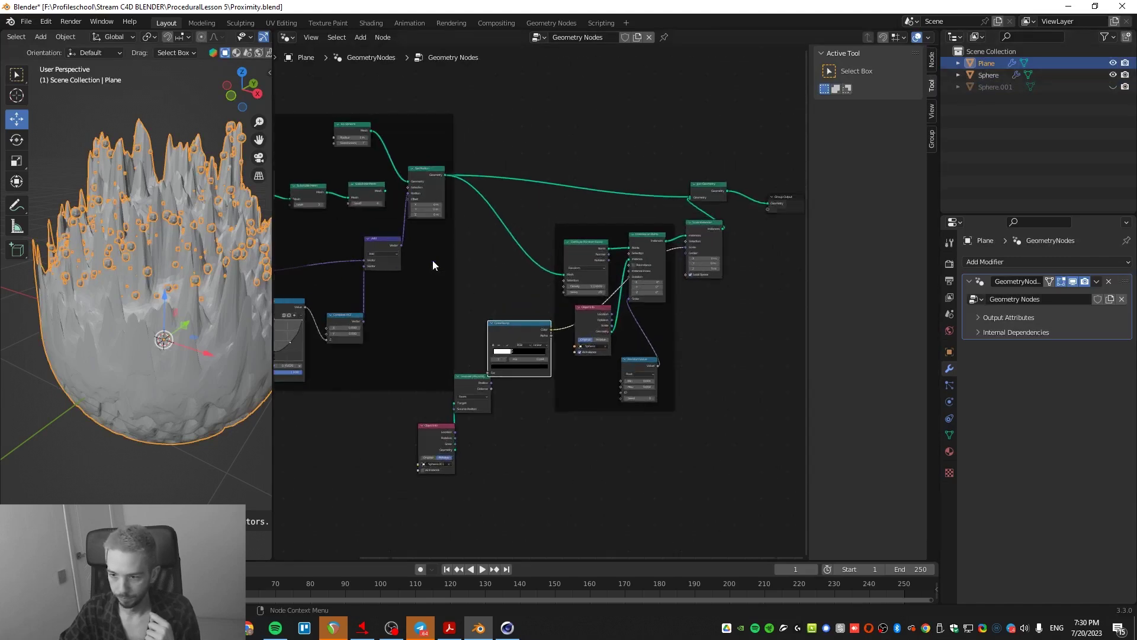
scroll(432, 269, down, 1)
middle_drag(432, 269, 500, 305)
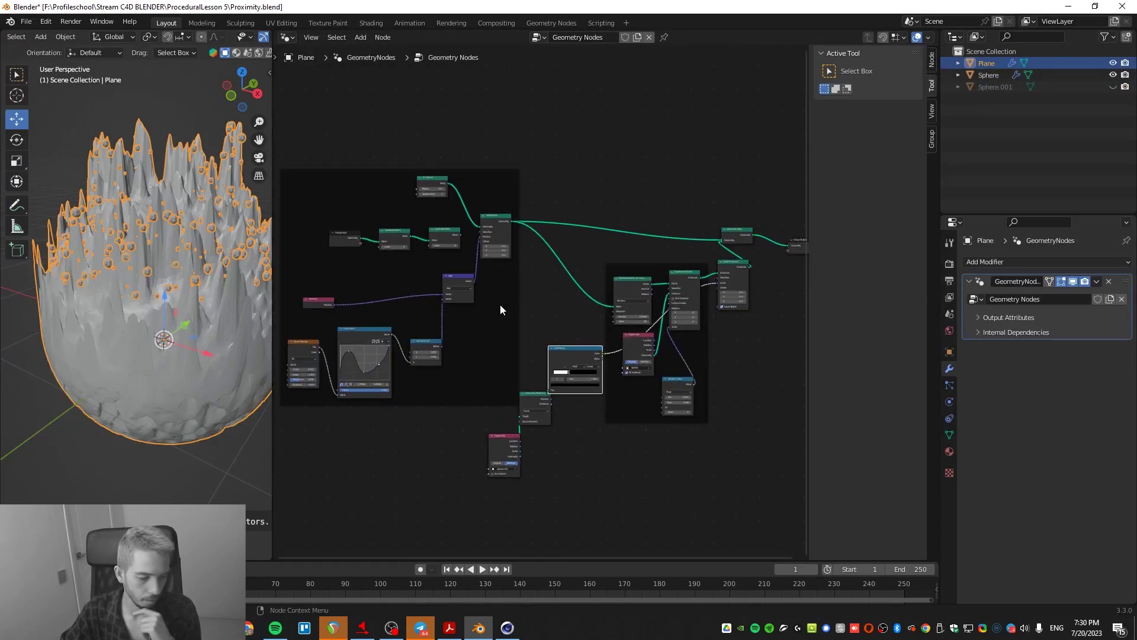
click(369, 482)
key(space)
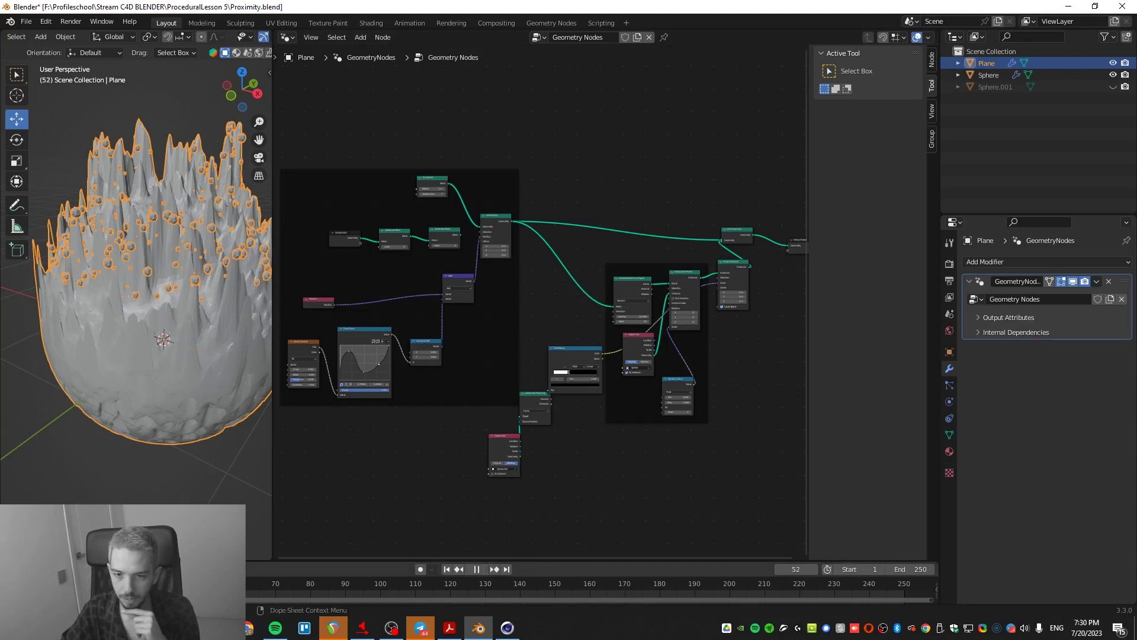
key(Escape)
scroll(529, 360, up, 2)
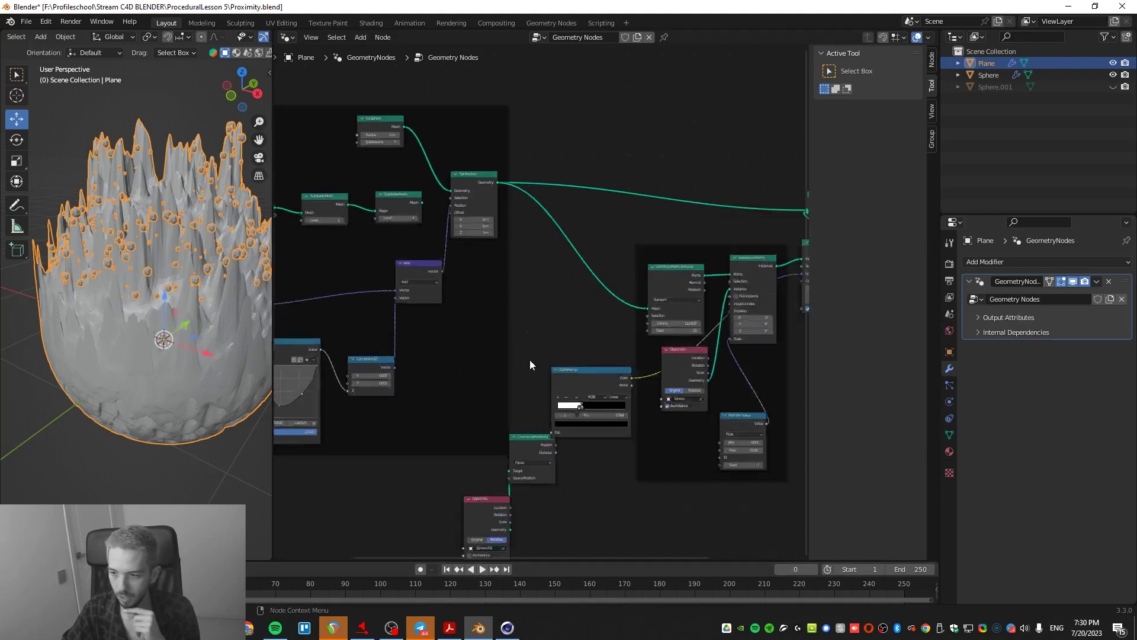
middle_drag(697, 347, 471, 324)
scroll(472, 322, up, 1)
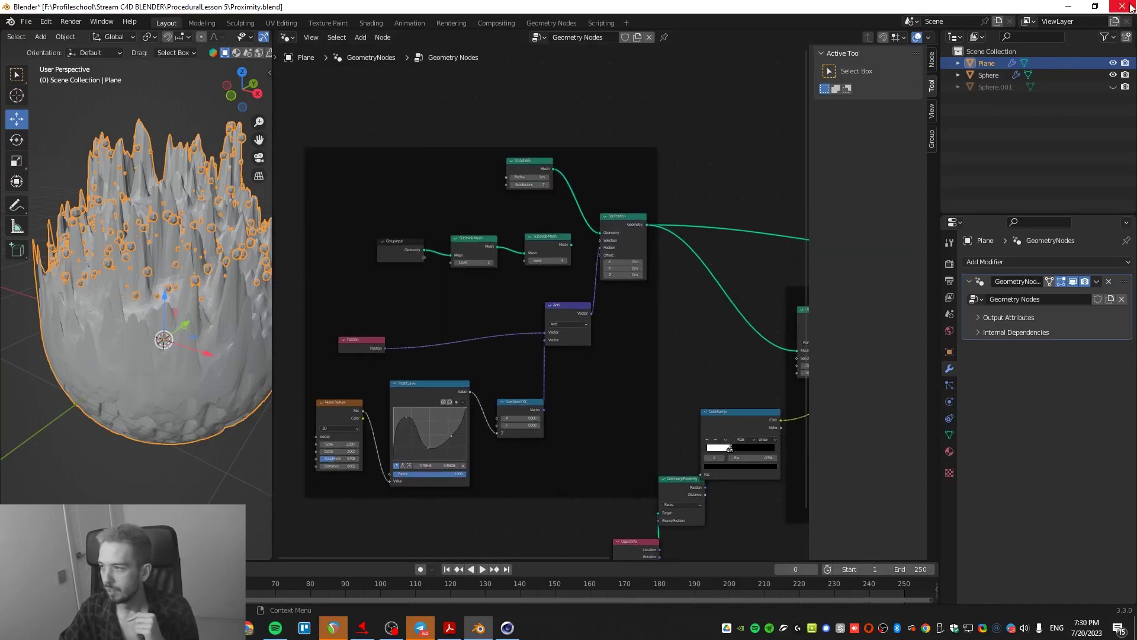
key(alt+Tab)
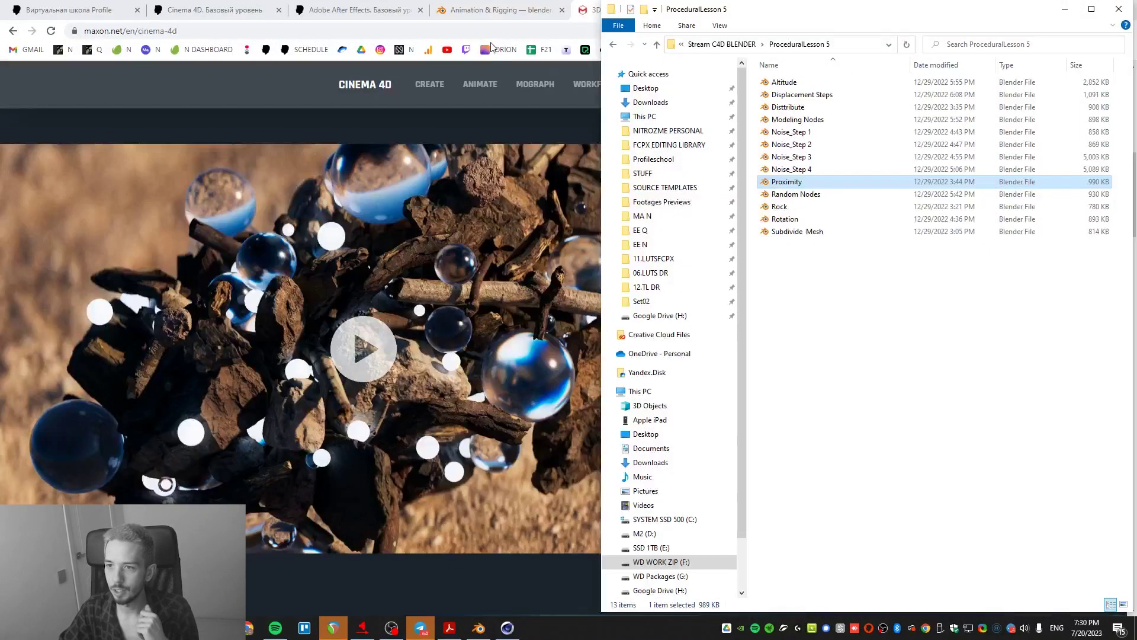
- Bring the maxon.net Cinema 4D page forward and scroll to its 'What is Cinema 4D?' section
click(275, 94)
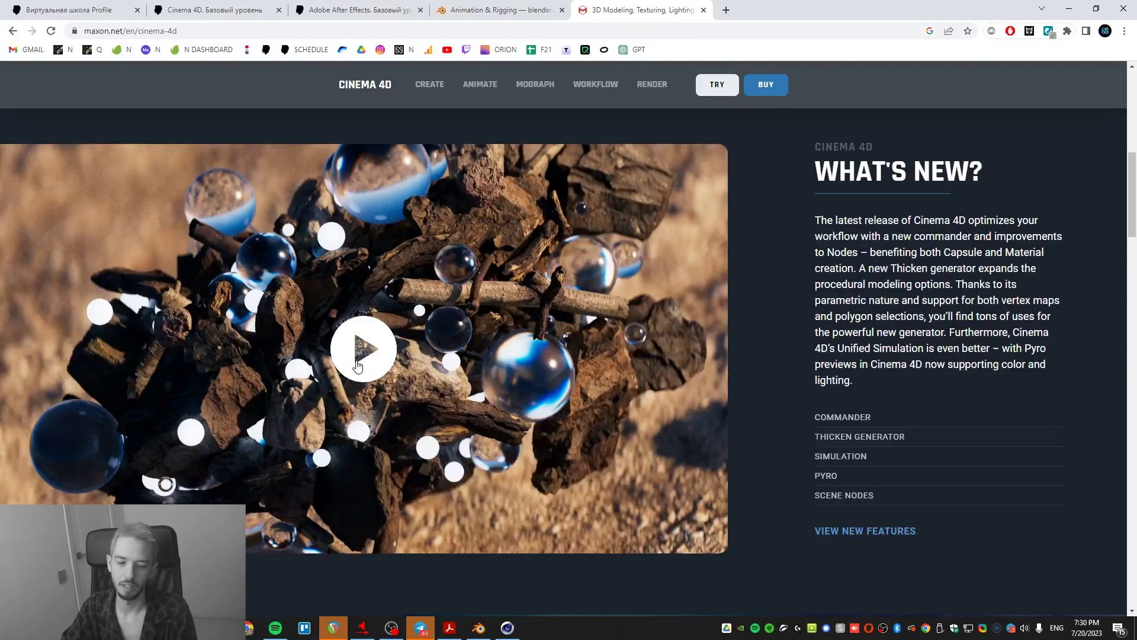
scroll(355, 363, down, 5)
scroll(356, 364, down, 1)
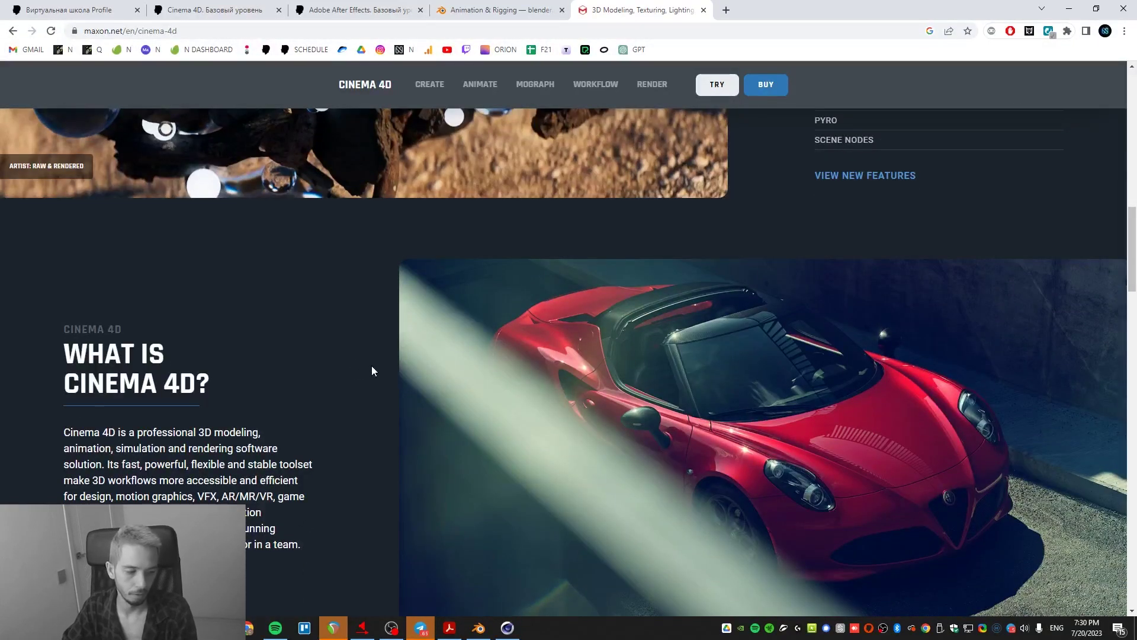
scroll(318, 500, up, 5)
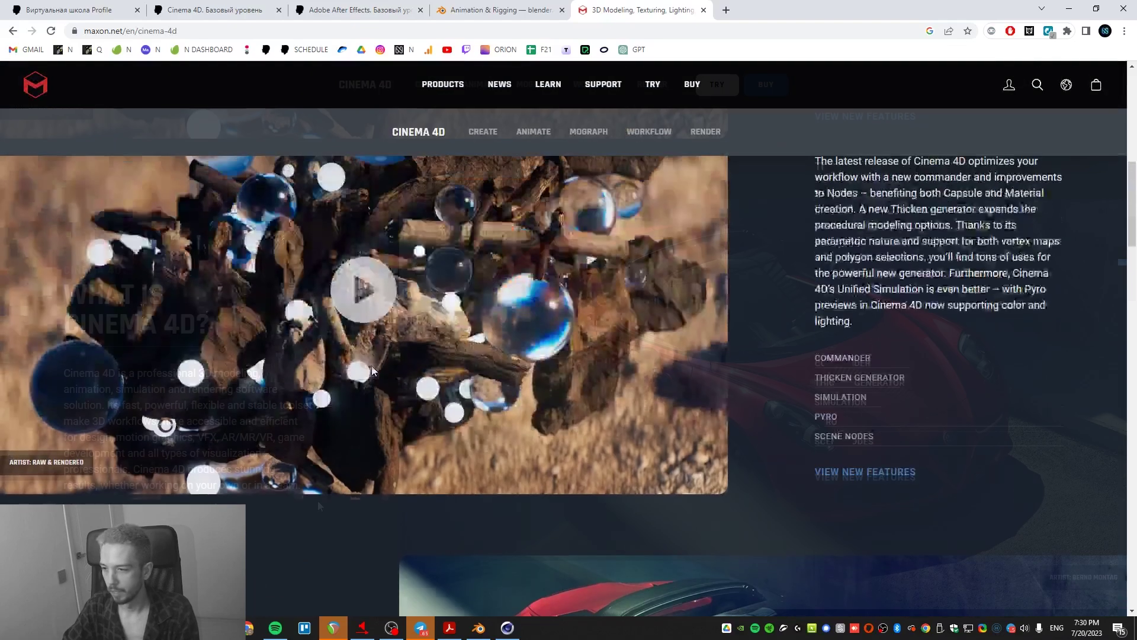
scroll(318, 500, down, 6)
scroll(317, 500, up, 1)
scroll(317, 500, down, 1)
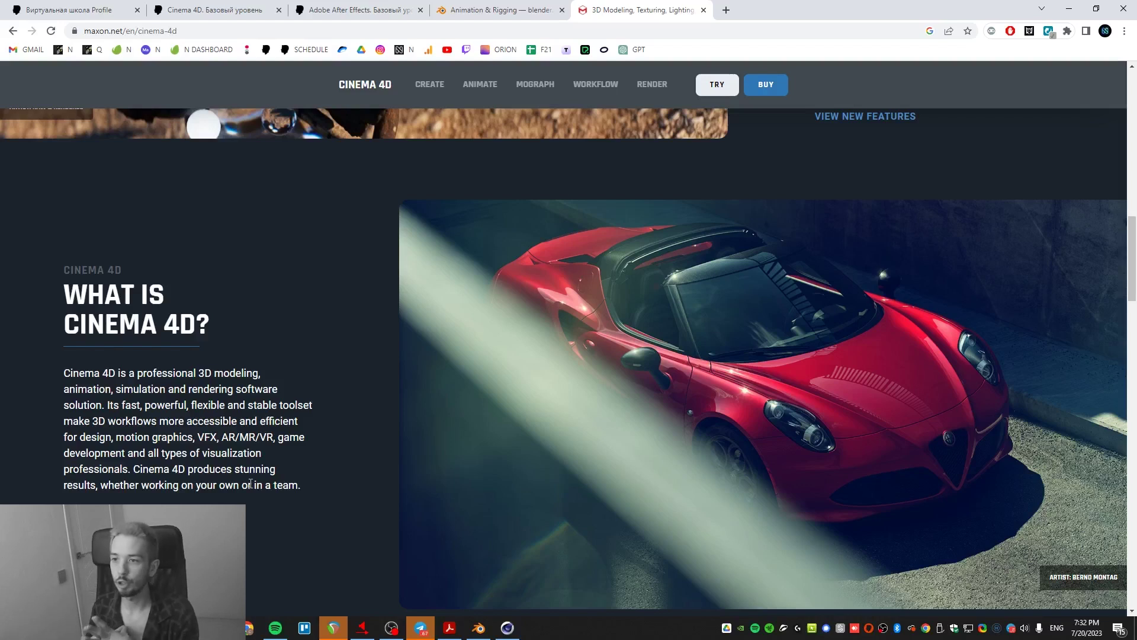
- Open MOGRAPH features and browse the Fields System, Voronoi Fracturing and MoGraph Basics cards
click(535, 84)
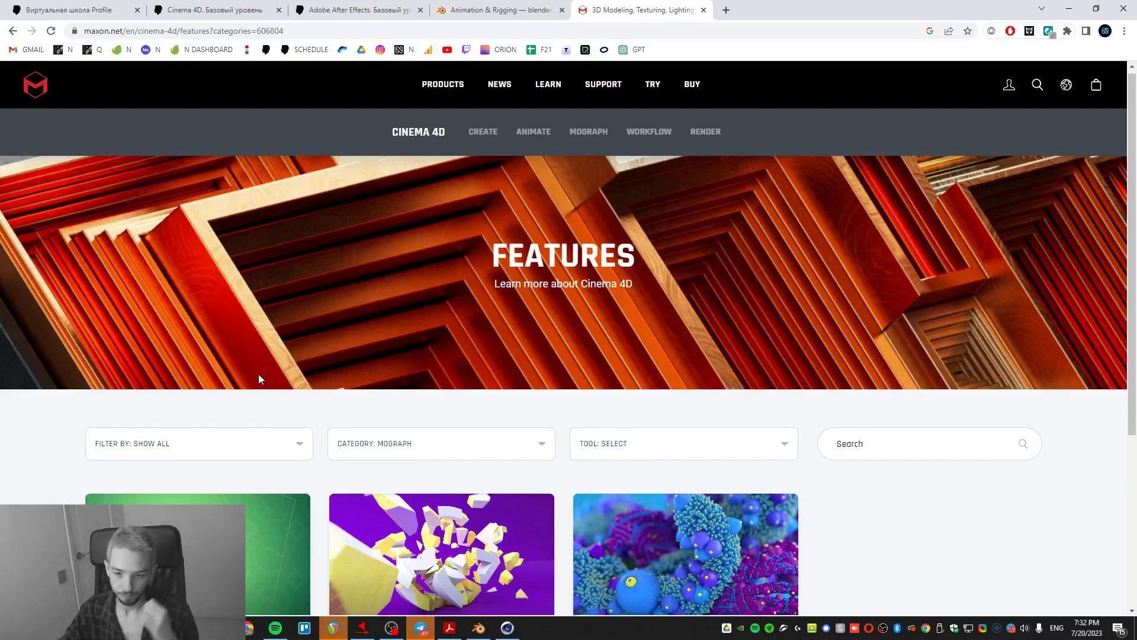
scroll(261, 376, down, 3)
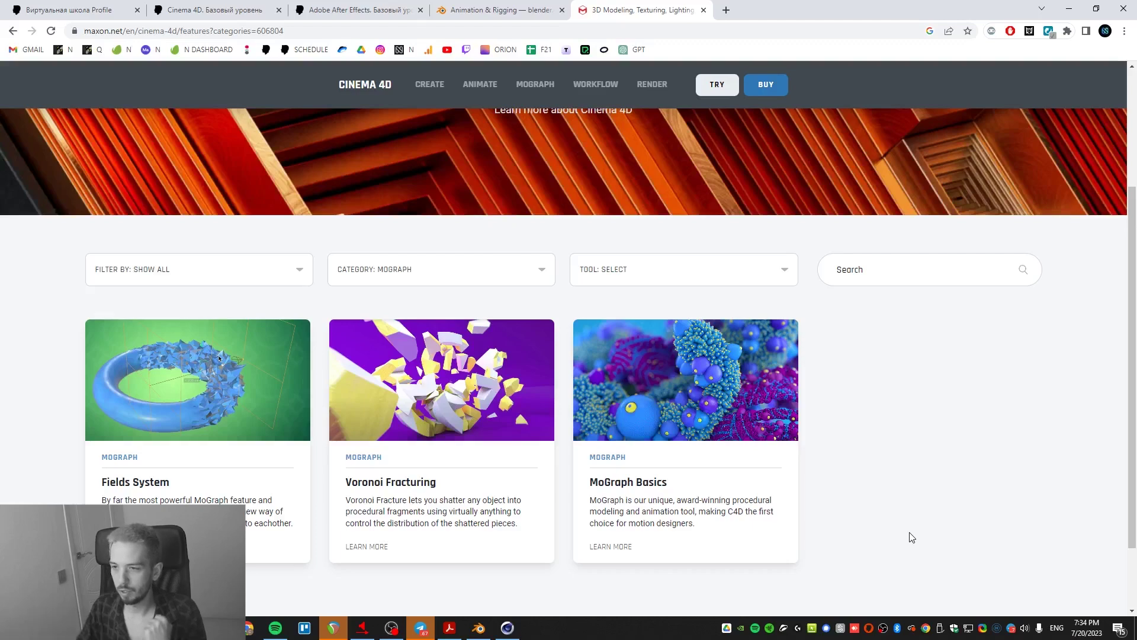
scroll(906, 521, up, 3)
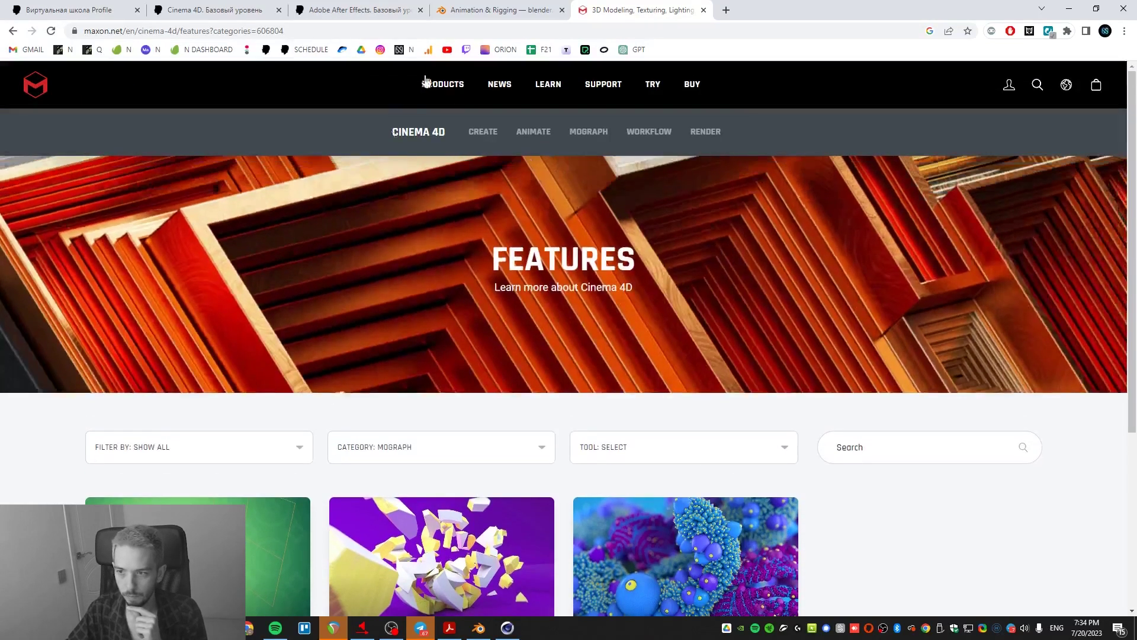
- In Cinema 4D, apply the Standard layout, widen the Objects and Attributes panels, then return to Blender
key(alt+Tab)
drag(437, 178, 187, 177)
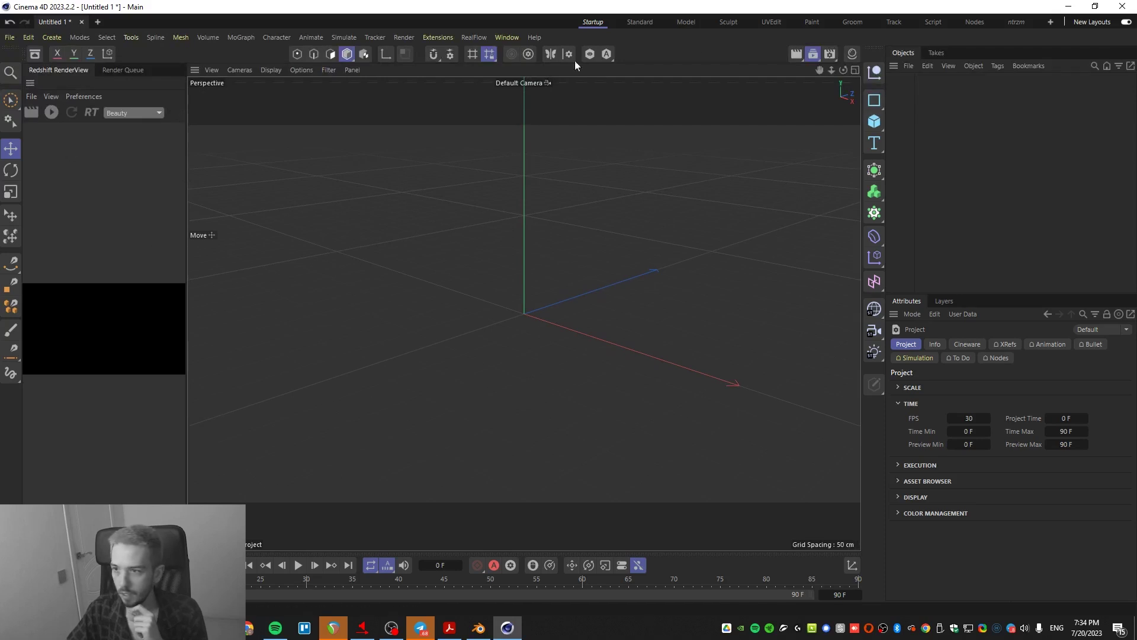
click(638, 21)
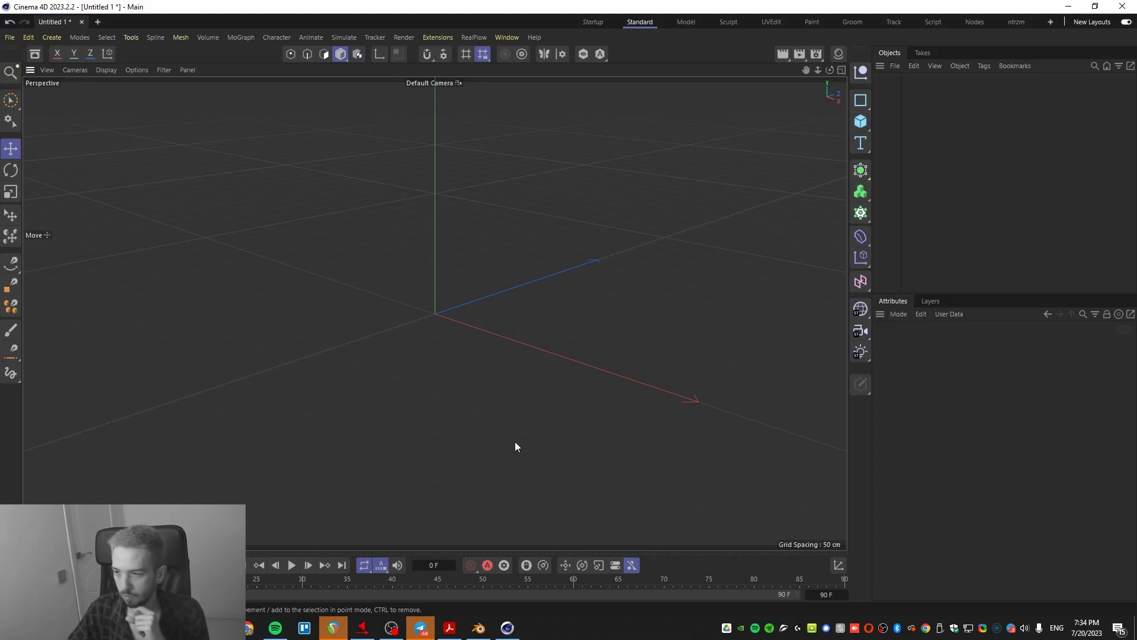
drag(870, 225, 831, 219)
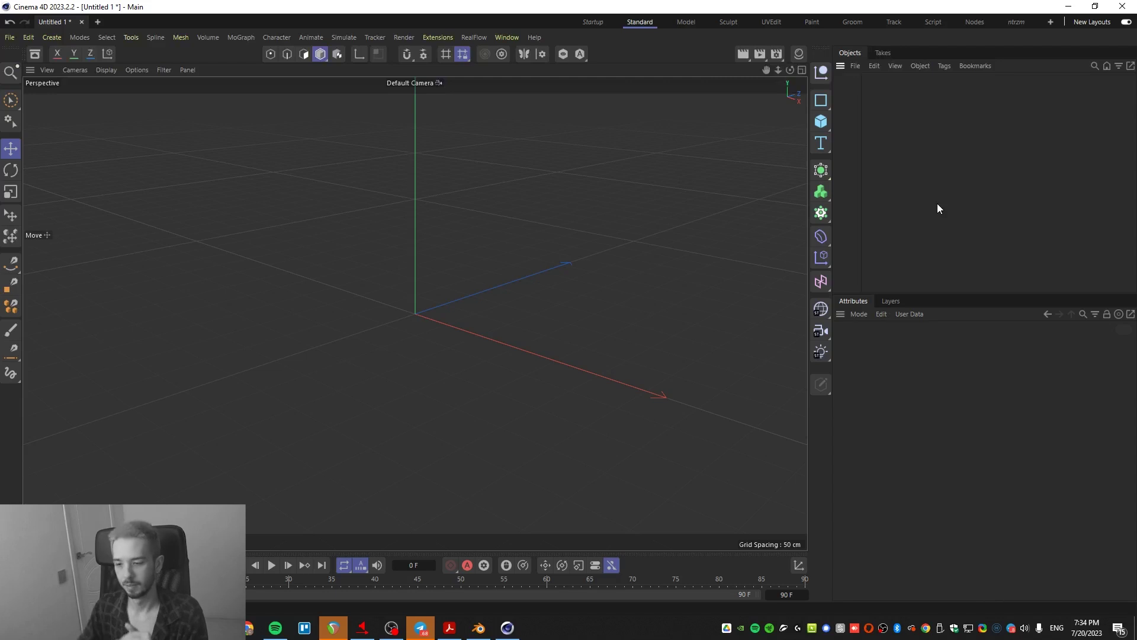
click(479, 627)
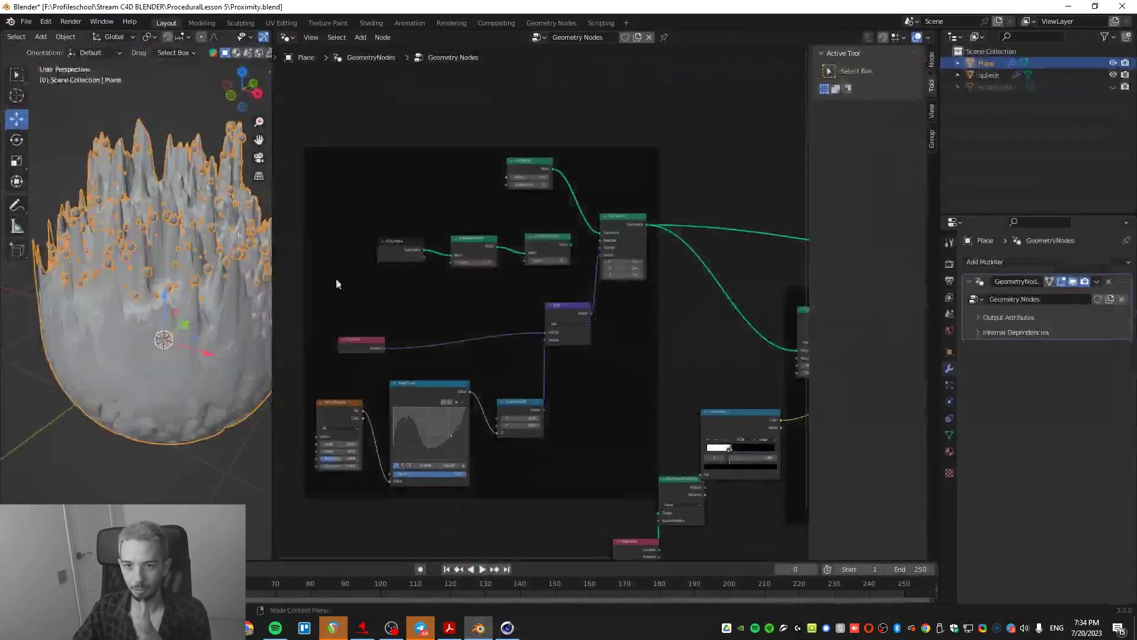
- Start a new General scene in Blender, answer the save prompt, and switch back to Cinema 4D
click(26, 22)
click(155, 35)
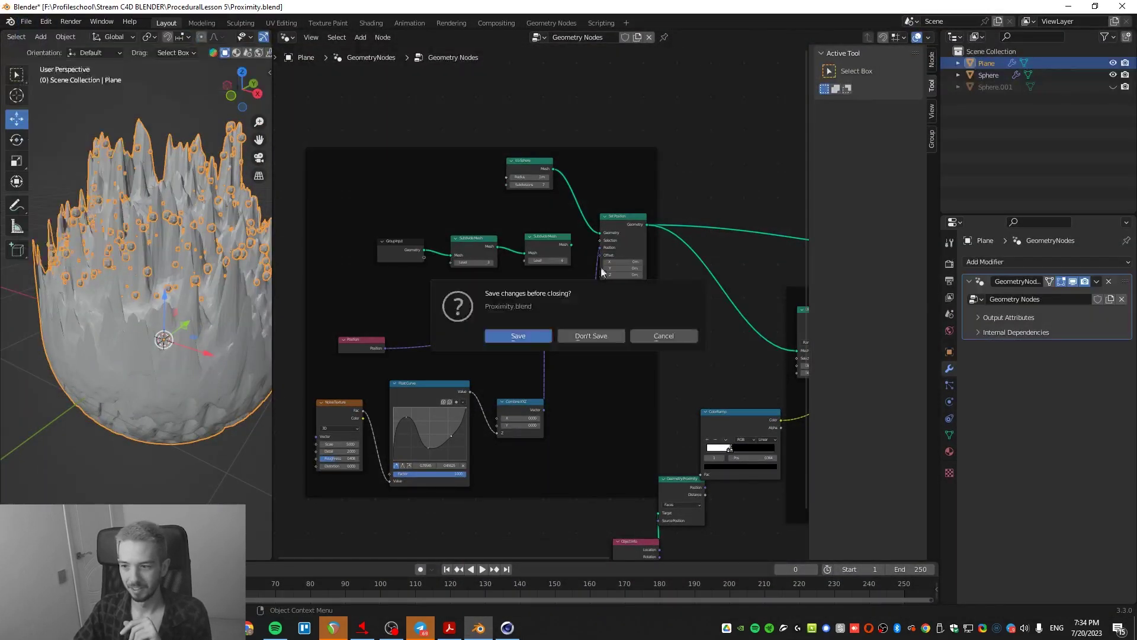
click(607, 336)
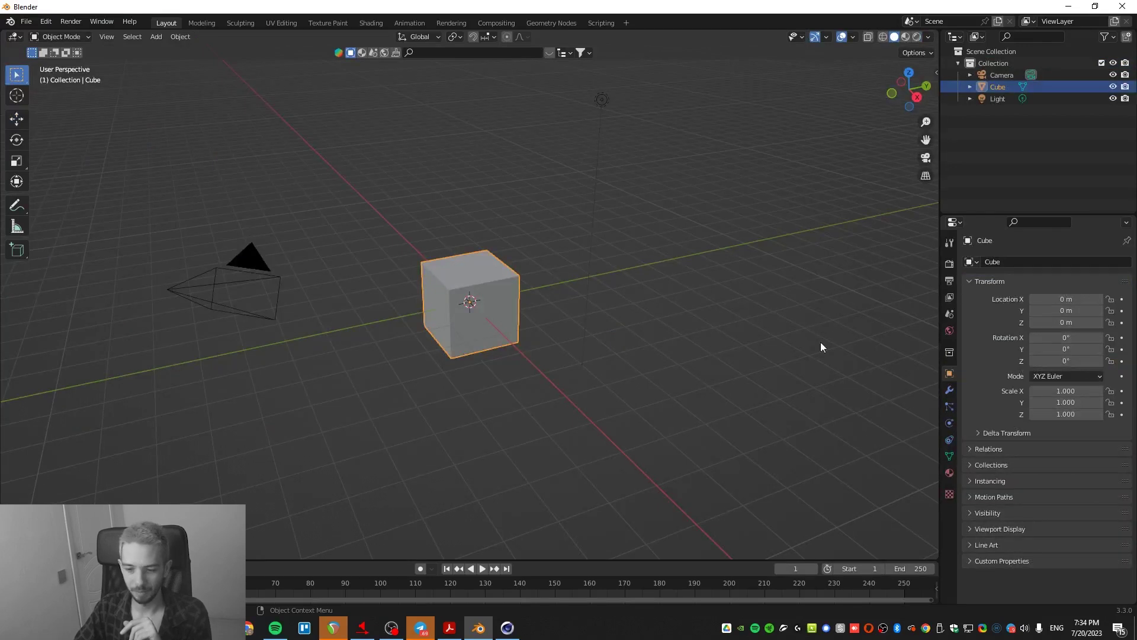
click(507, 627)
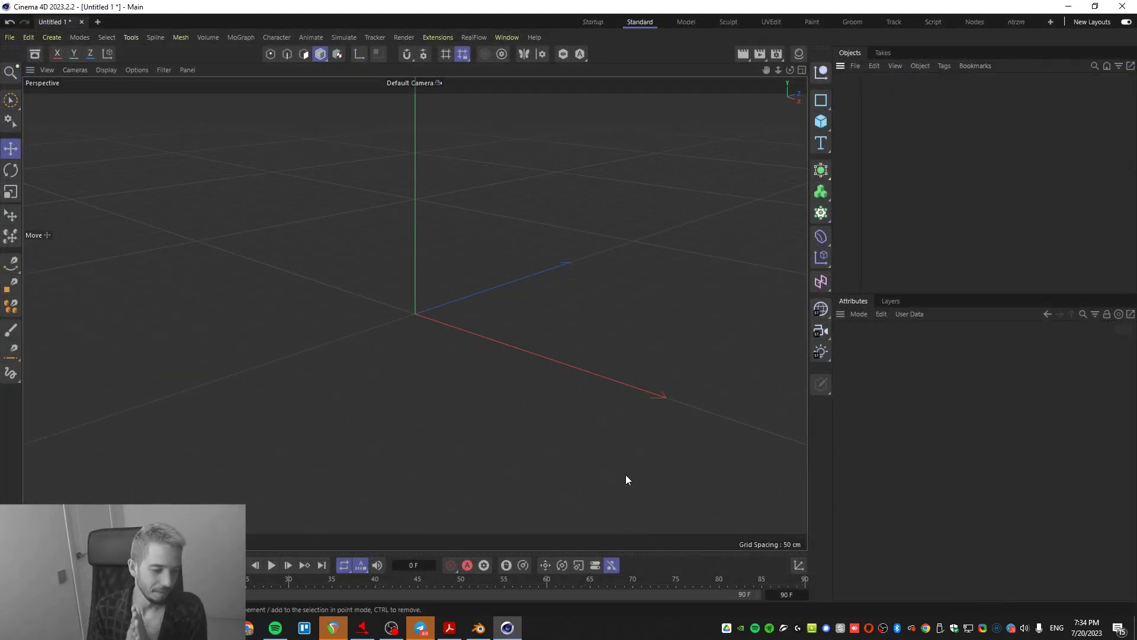
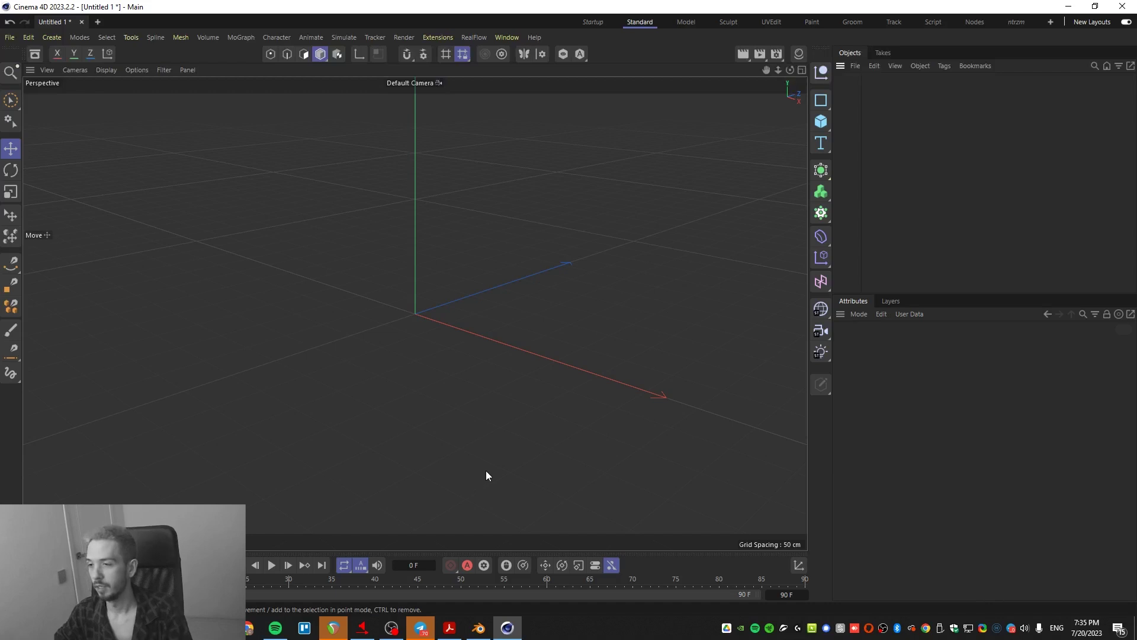
- Add a default 200 cm cube primitive and select it to show its properties
click(820, 123)
click(581, 402)
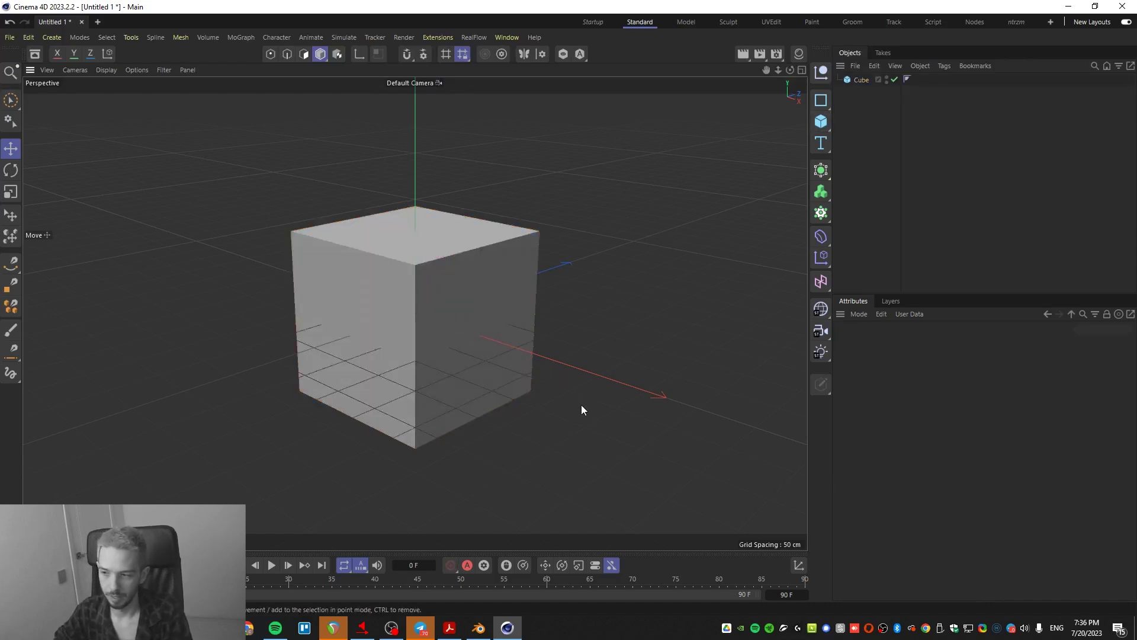
click(400, 364)
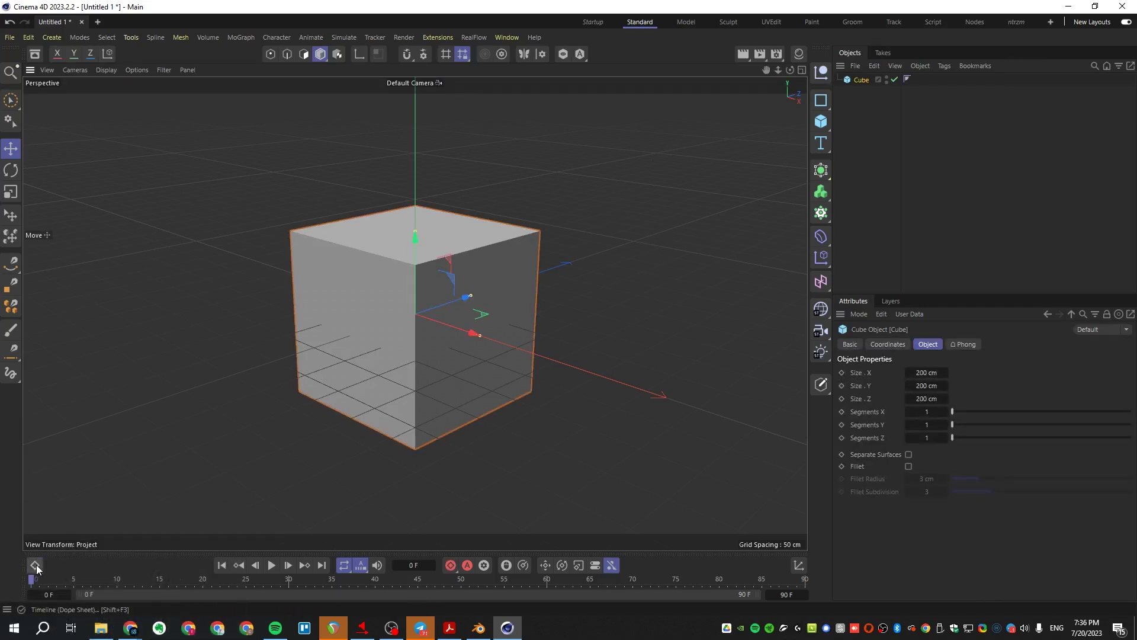
- Briefly open and enlarge the Dope Sheet timeline, close it, then browse the attribute display modes list
click(35, 564)
drag(233, 481, 228, 342)
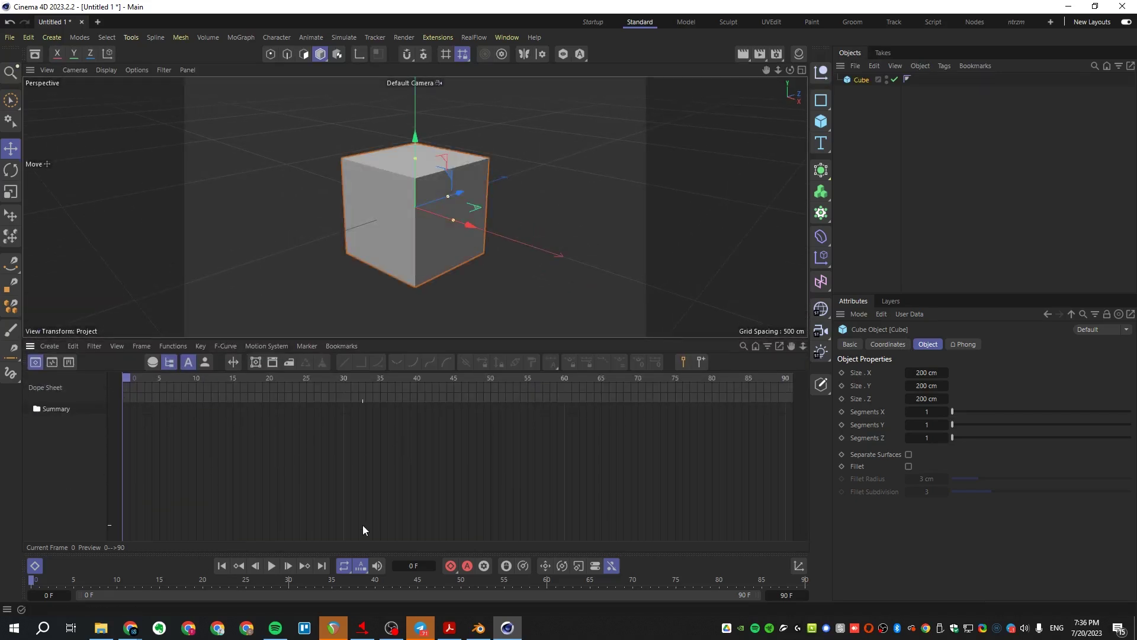
click(35, 565)
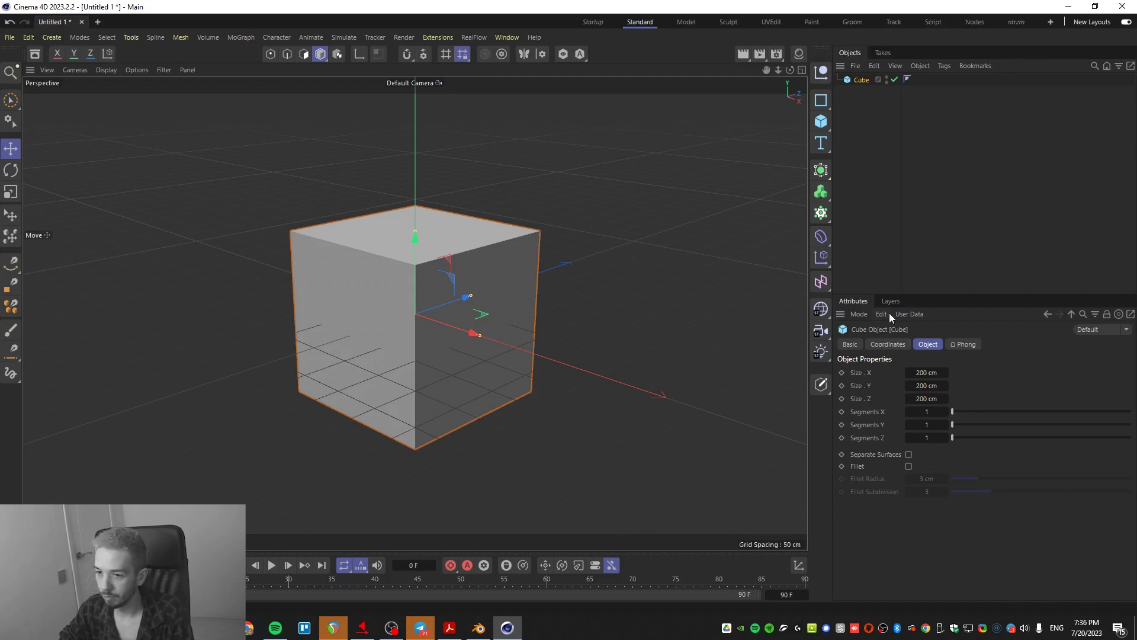
click(860, 314)
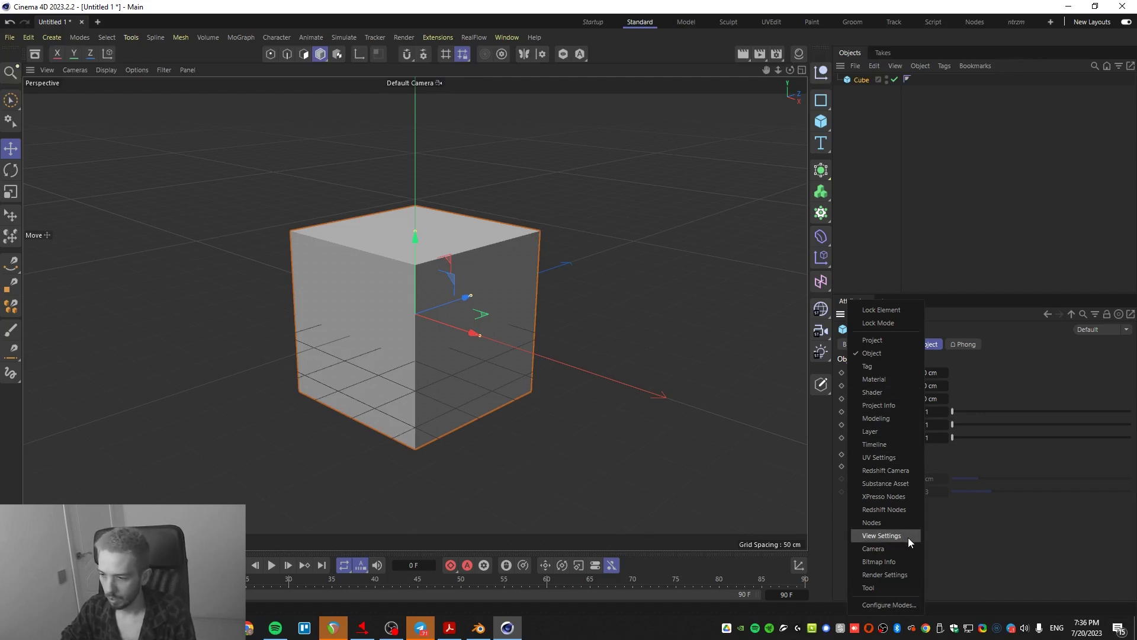
click(885, 217)
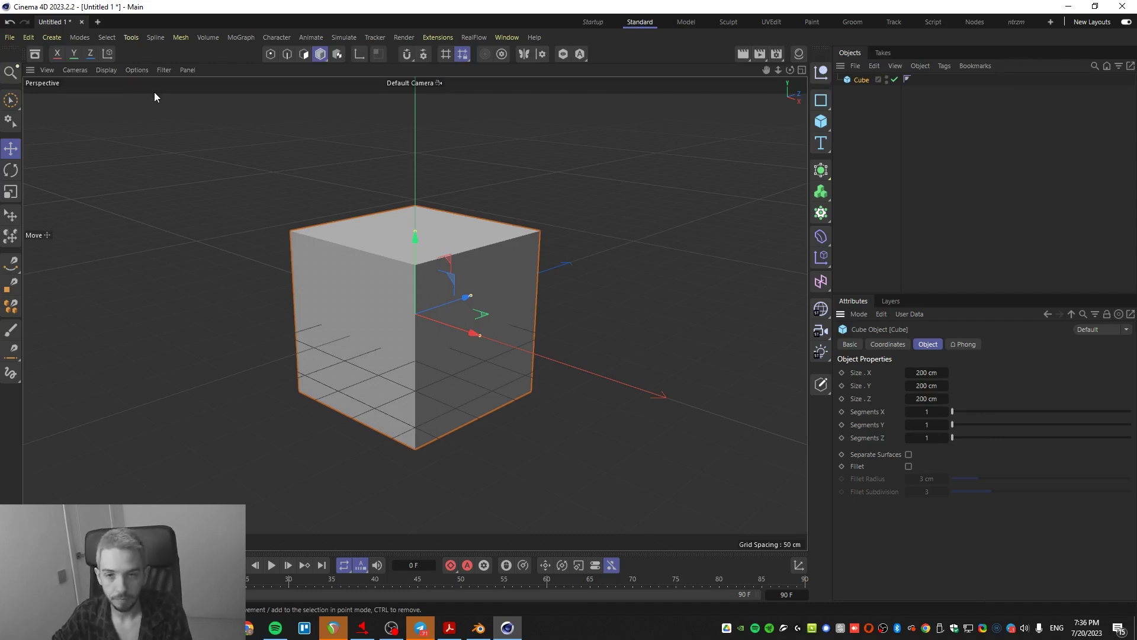
- Bring up the Commander search with Shift+C and close it again
key(shift+c)
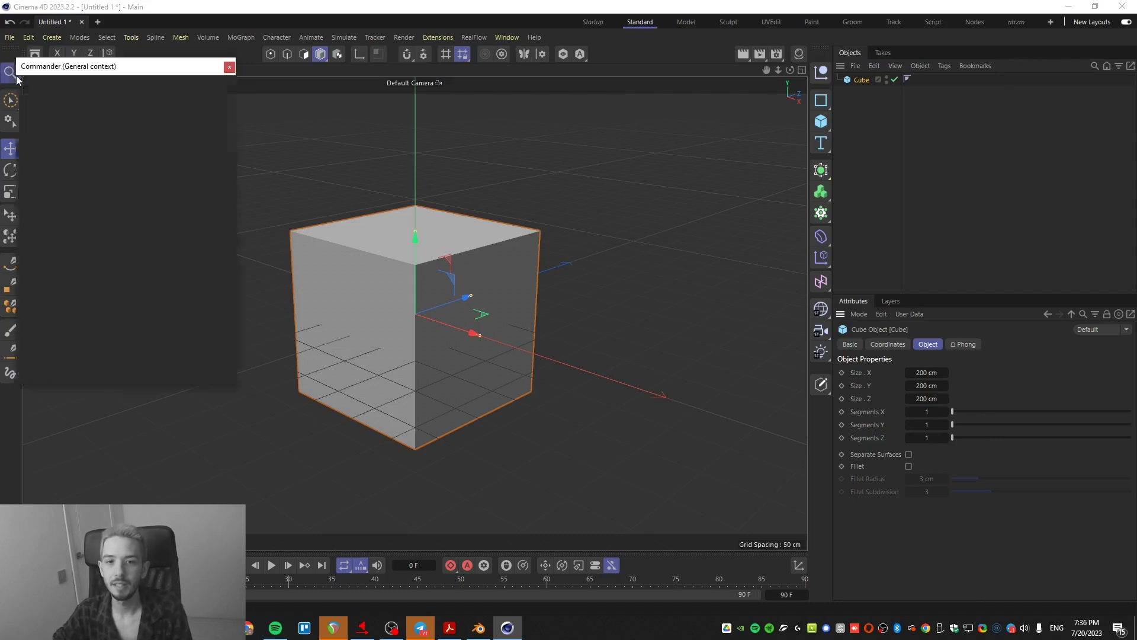
click(229, 67)
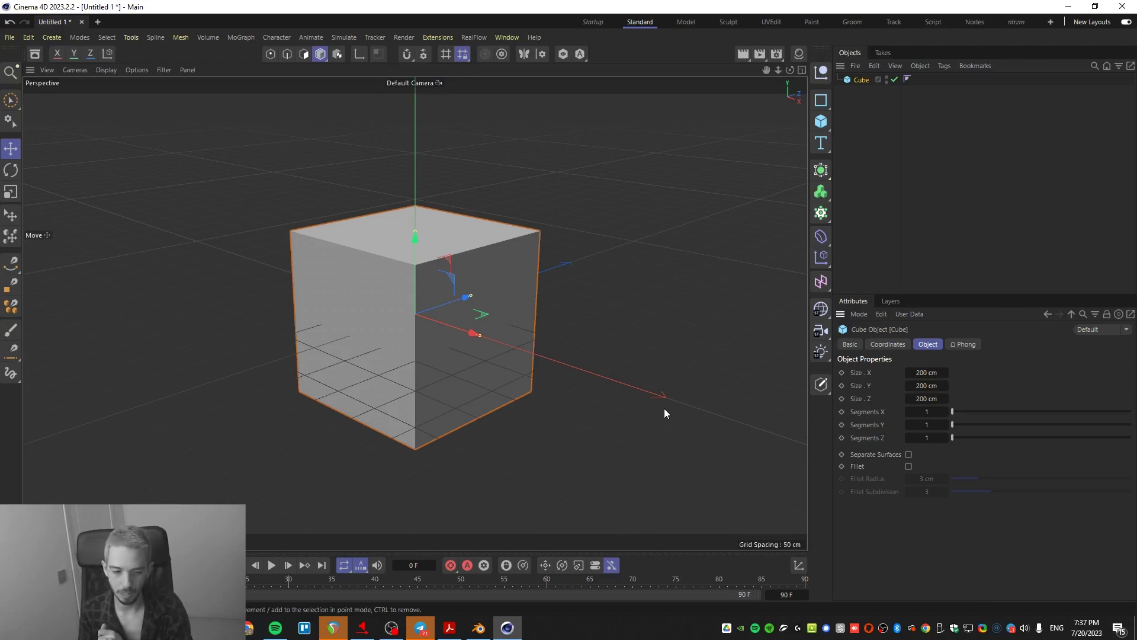
- Enter 'inerface' in A2 with 1 in B2 and C2, select A3, and switch back to Cinema 4D
text(ine)
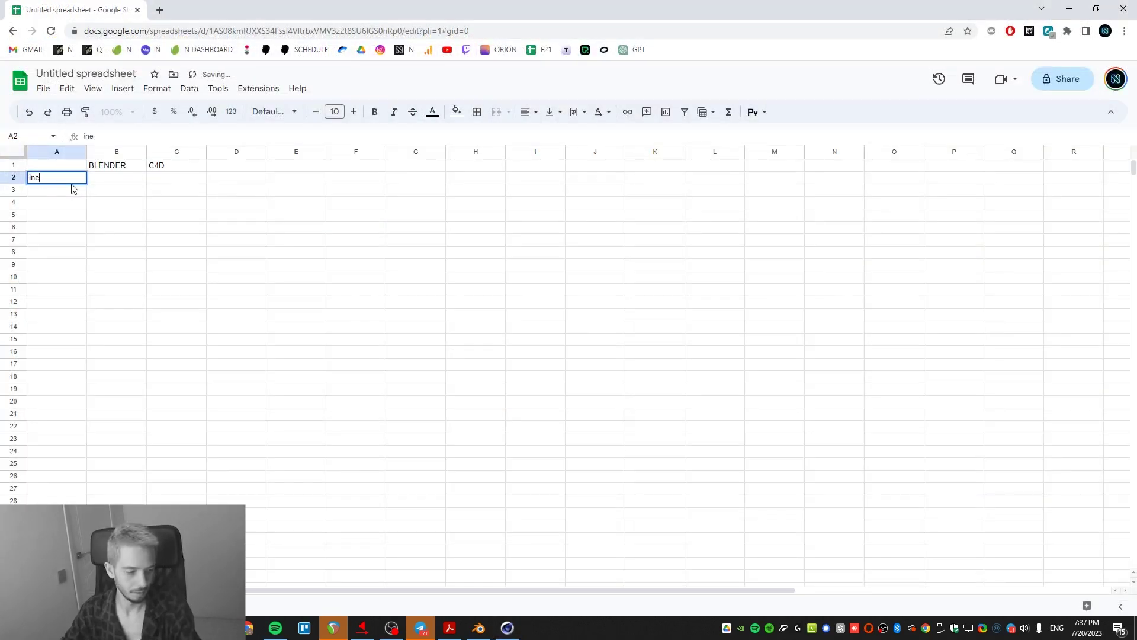
text(rface)
click(122, 178)
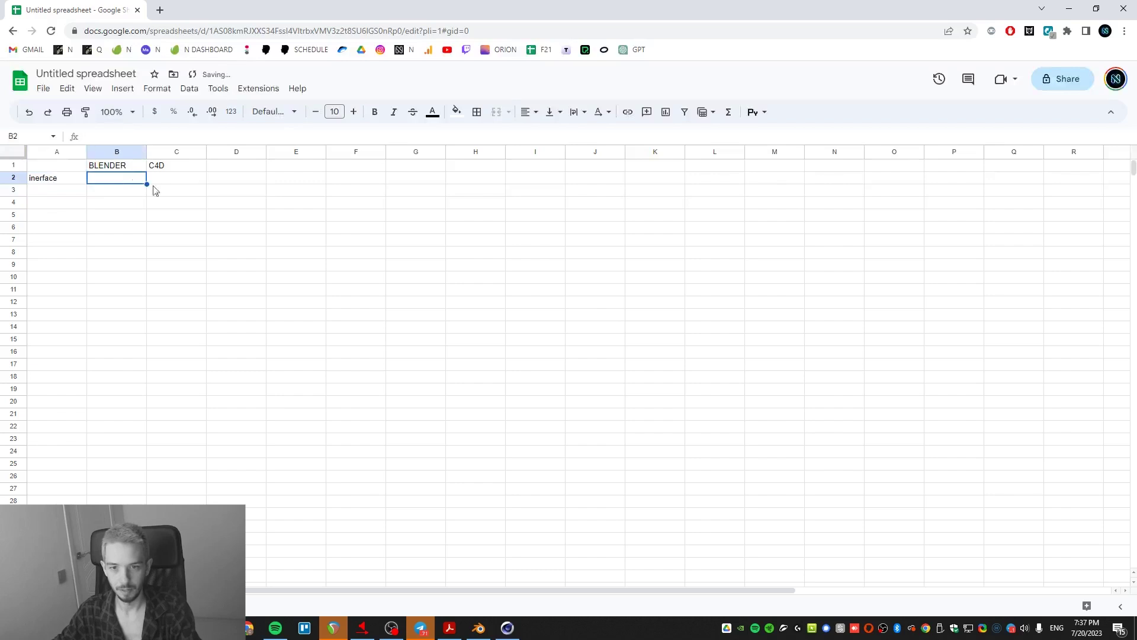
text(1)
key(Tab)
text(1)
click(202, 265)
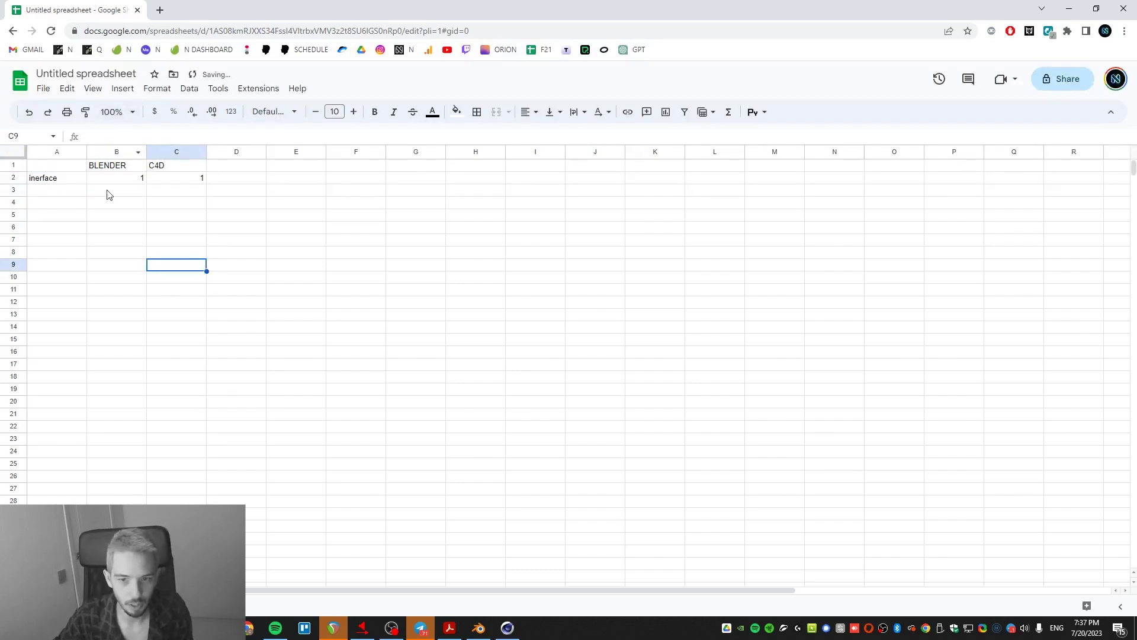
click(67, 193)
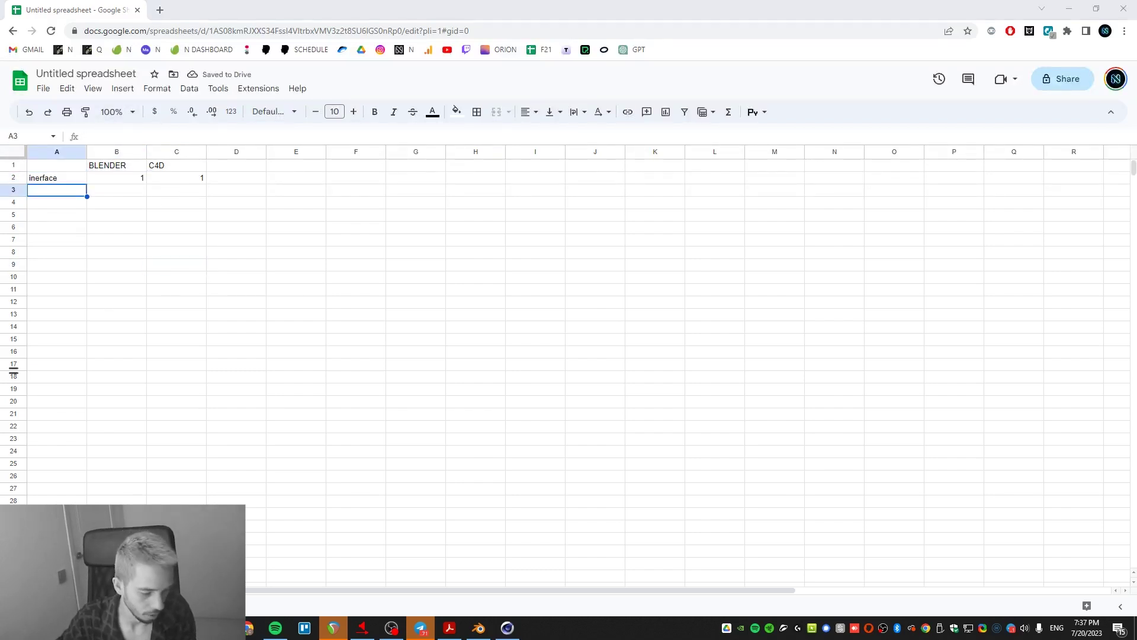
mouse_move(512, 638)
click(529, 584)
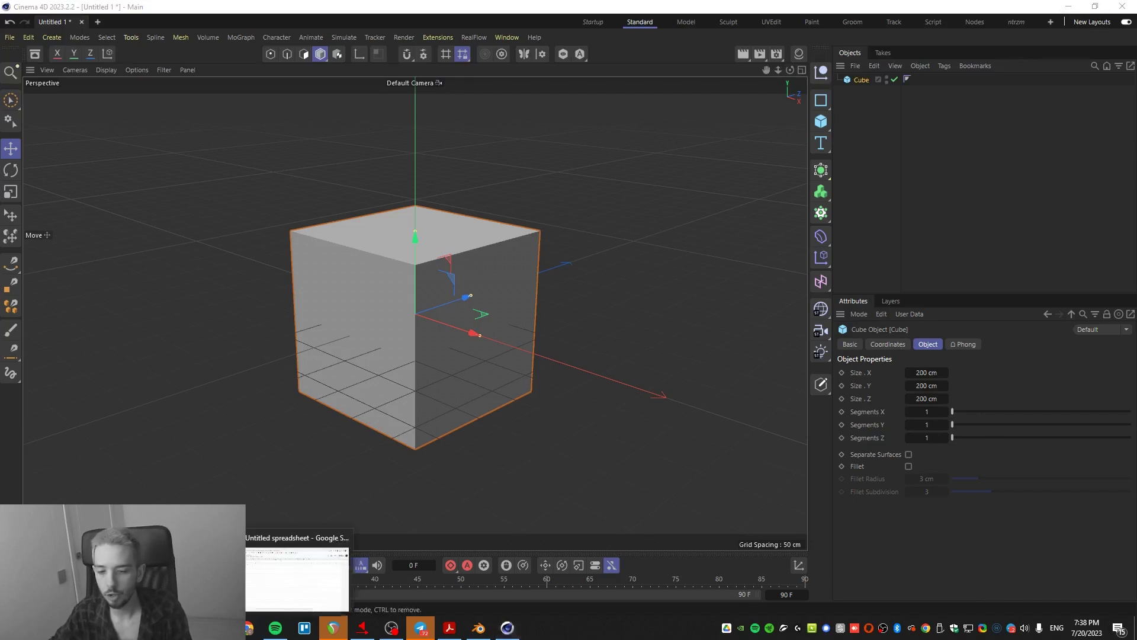
- Scroll through the maxon.net Cinema 4D product page in Chrome, ending at the top banner
click(248, 627)
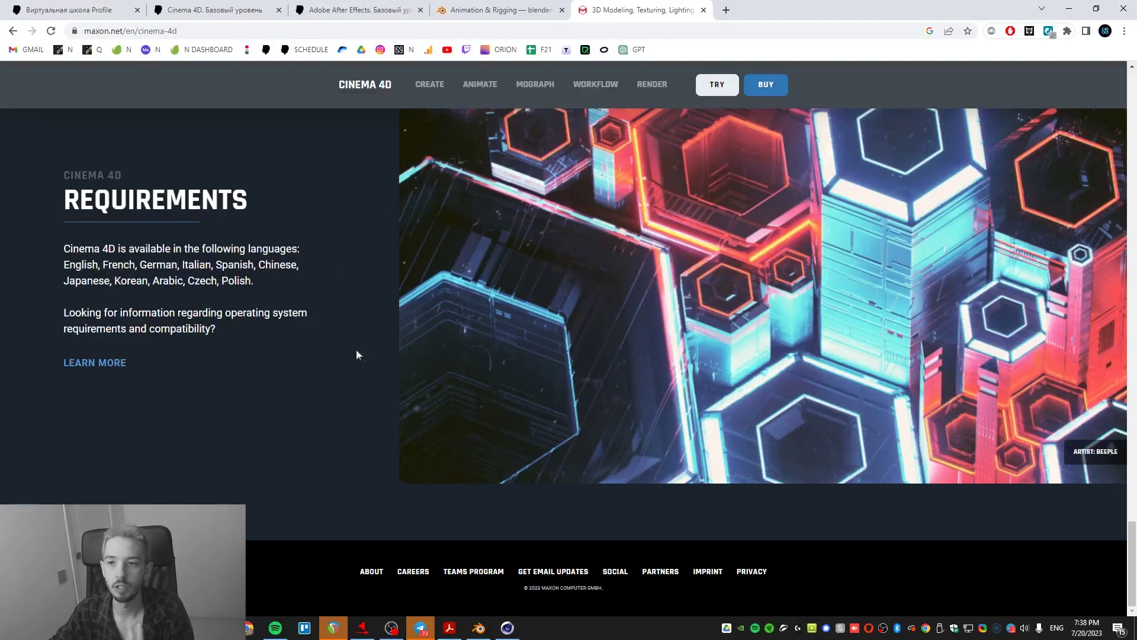
scroll(360, 349, up, 15)
scroll(363, 356, up, 5)
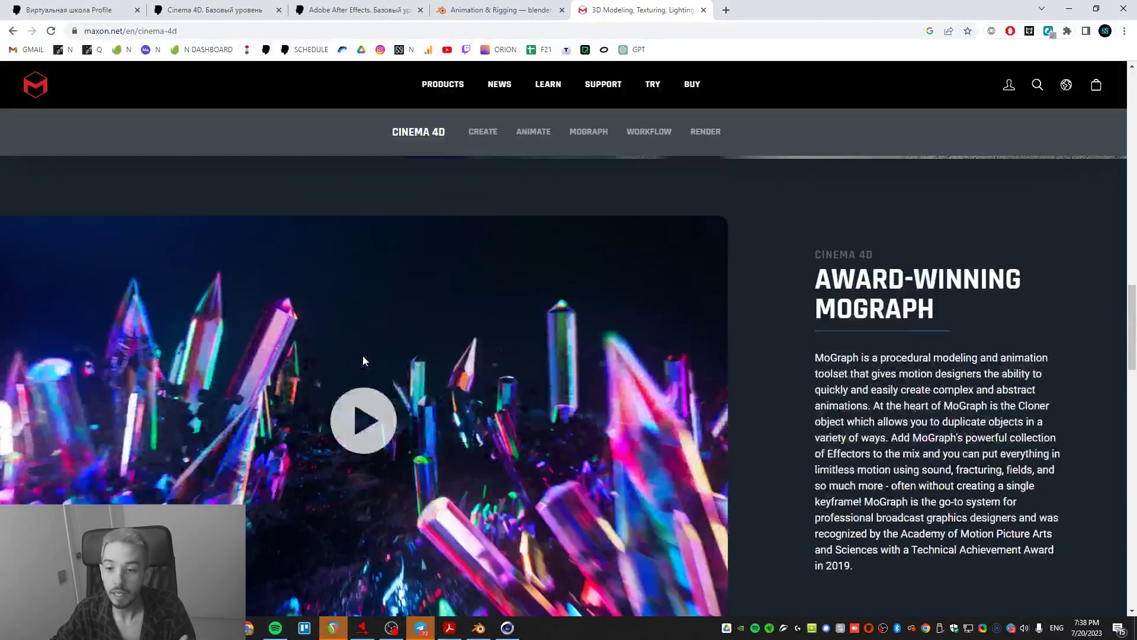
scroll(363, 357, down, 2)
scroll(365, 359, up, 1)
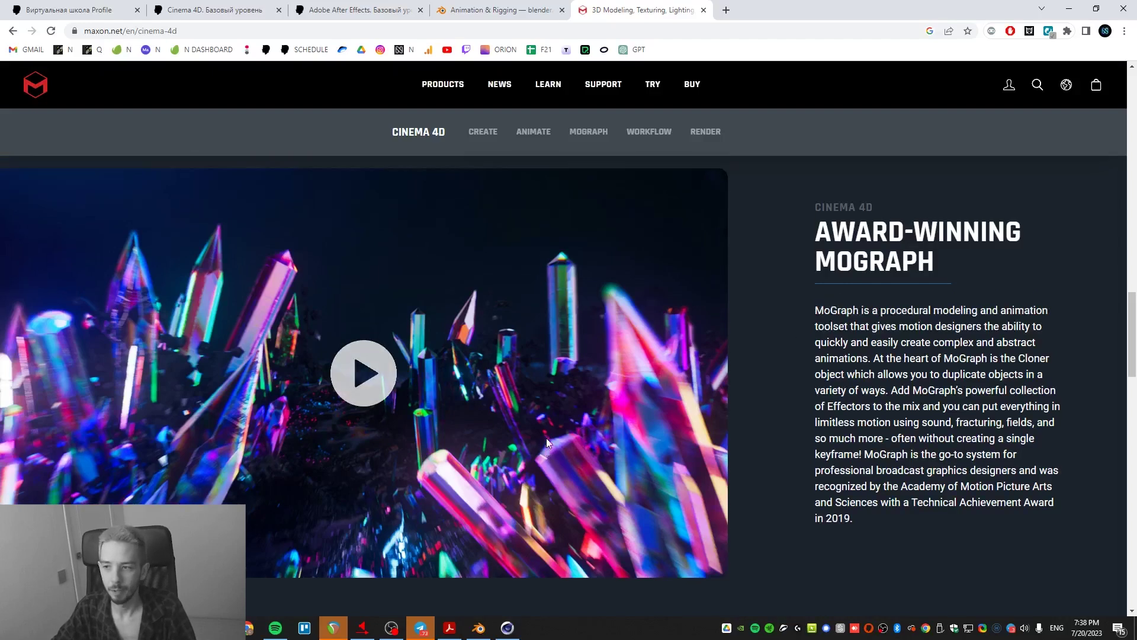
scroll(547, 438, down, 1)
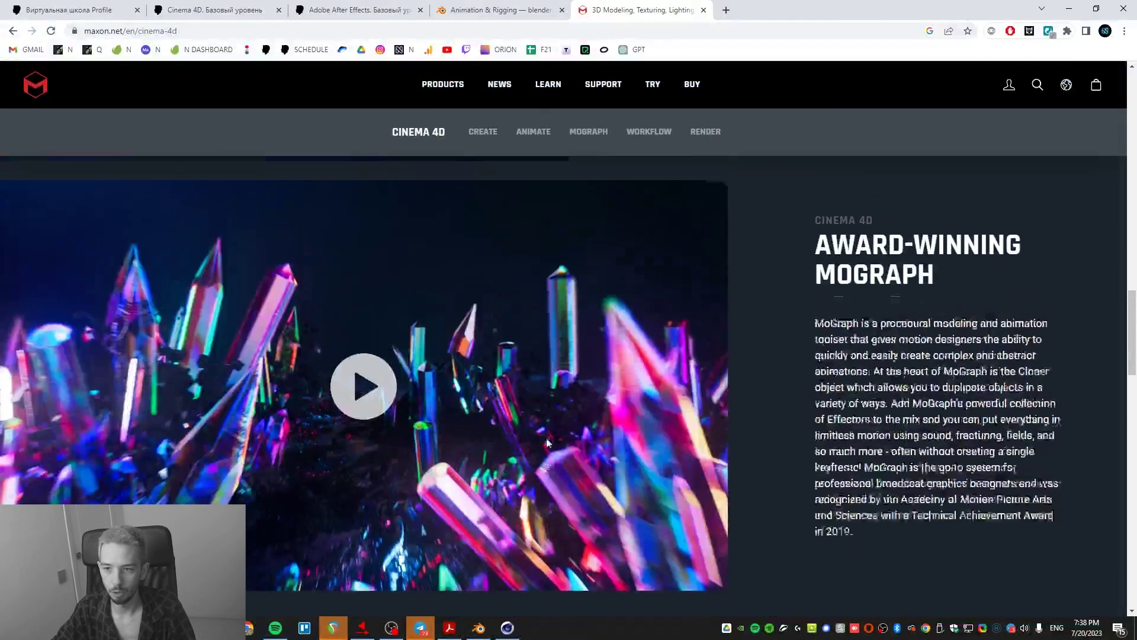
scroll(546, 438, up, 1)
scroll(546, 438, down, 1)
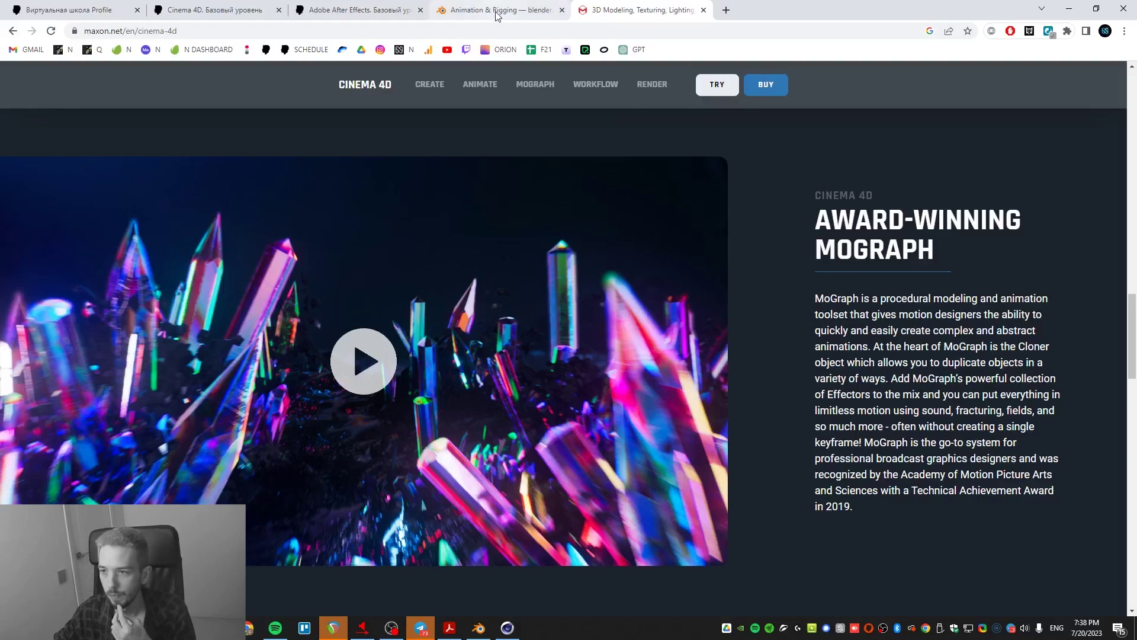
scroll(543, 407, up, 5)
scroll(544, 407, up, 10)
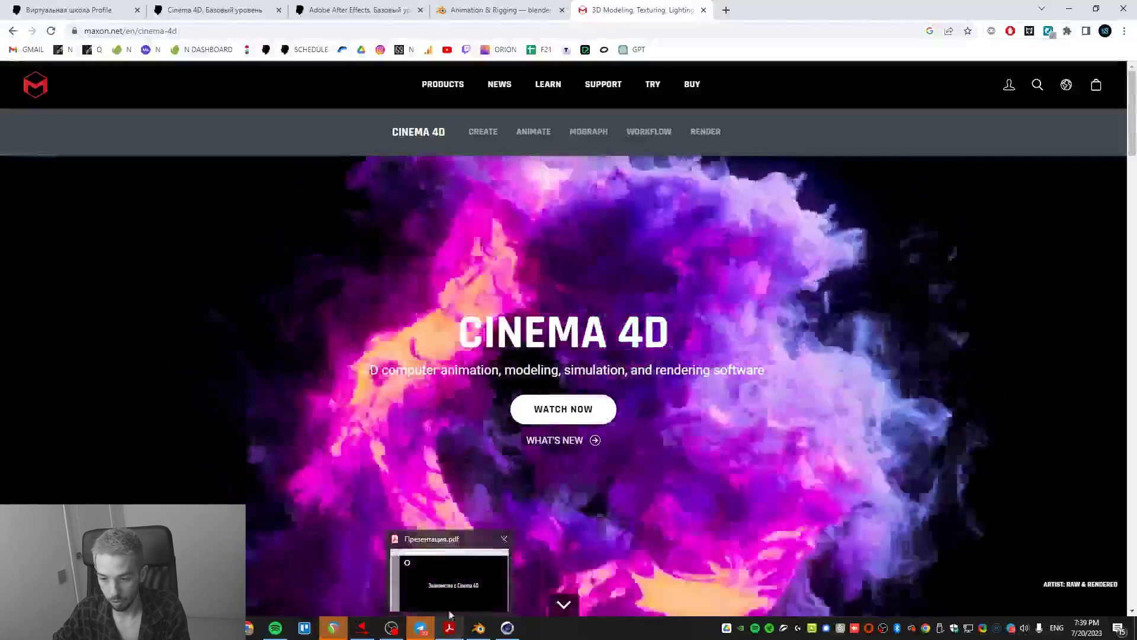
- Advance Презентация.pdf in Acrobat from page 8 to slide 10, '1. Сборка сцены'
click(450, 614)
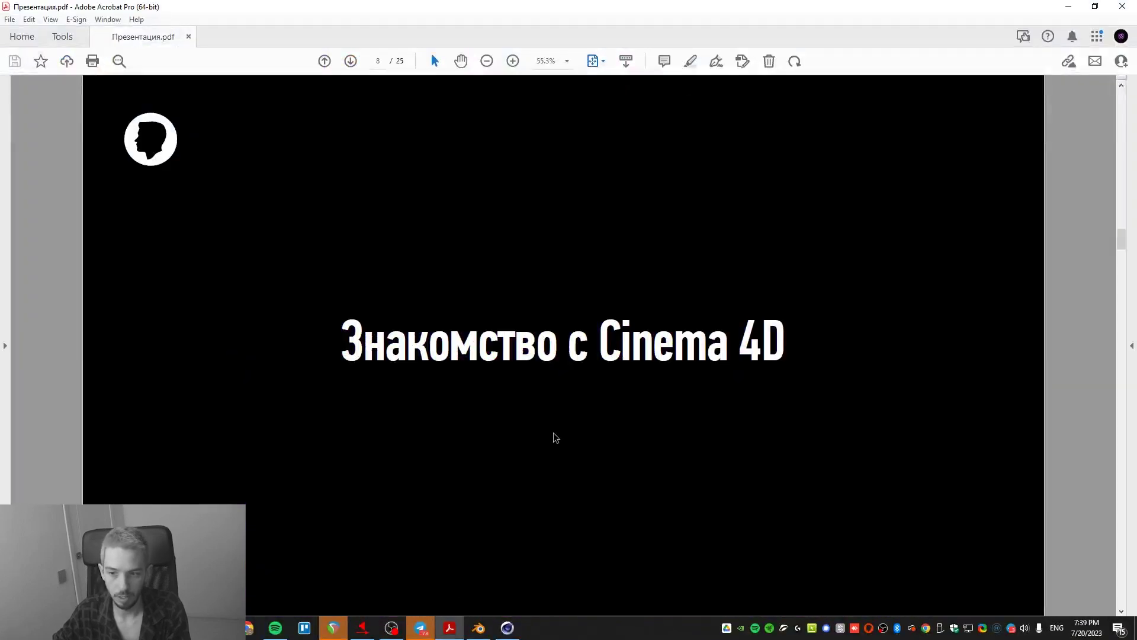
key(Right)
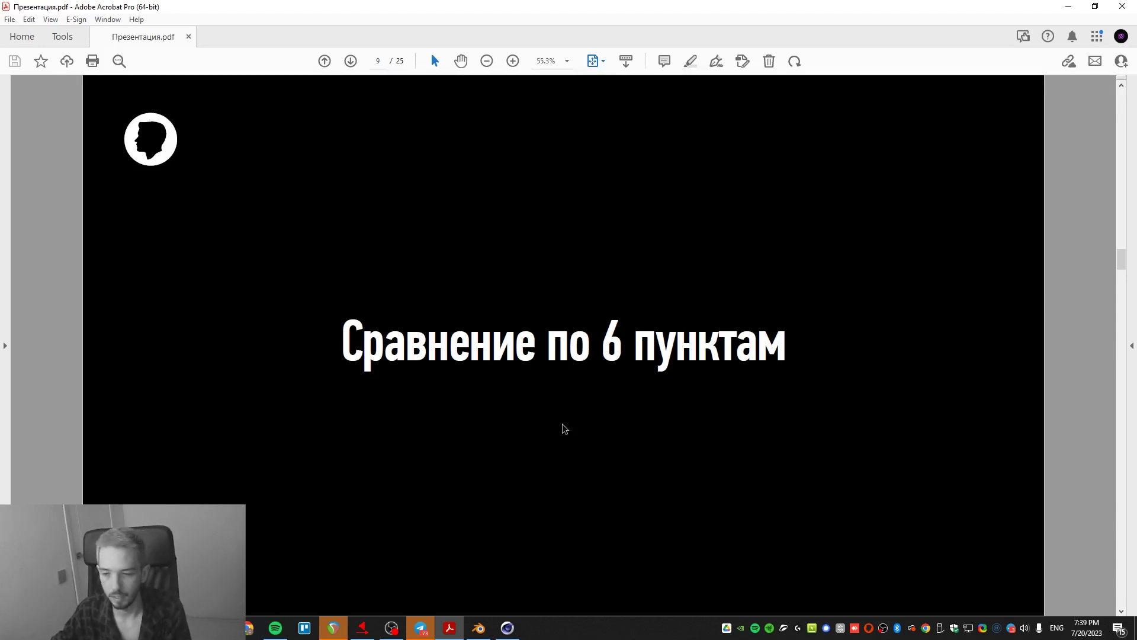
key(Right)
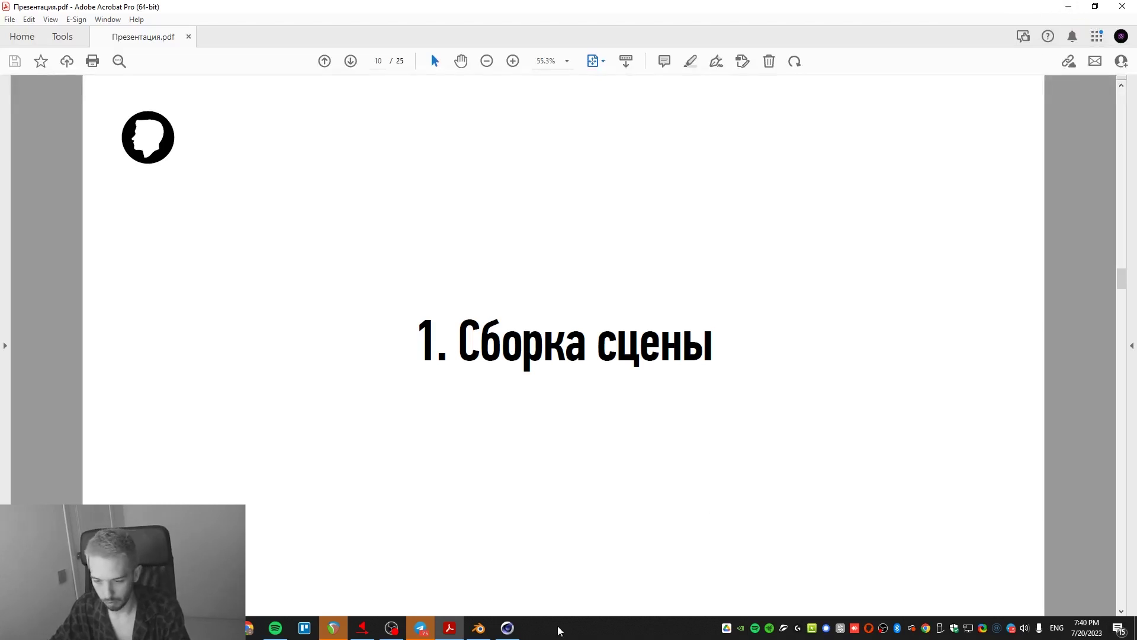
- Switch to Blender and orbit and zoom the viewport around the default cube
click(478, 627)
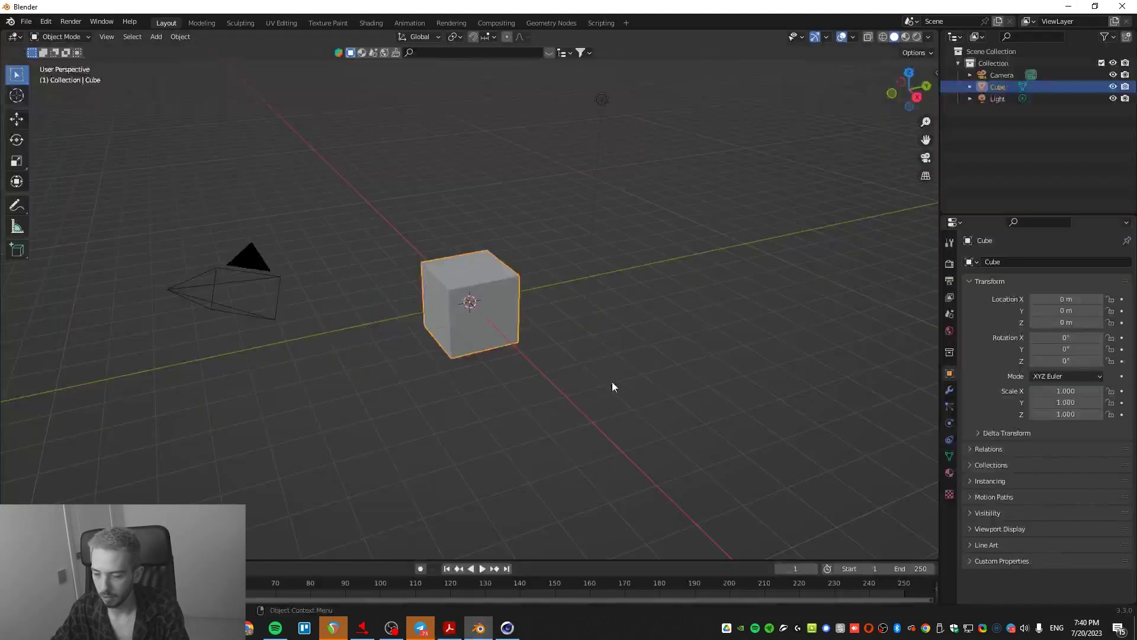
click(458, 390)
middle_drag(458, 390, 462, 401)
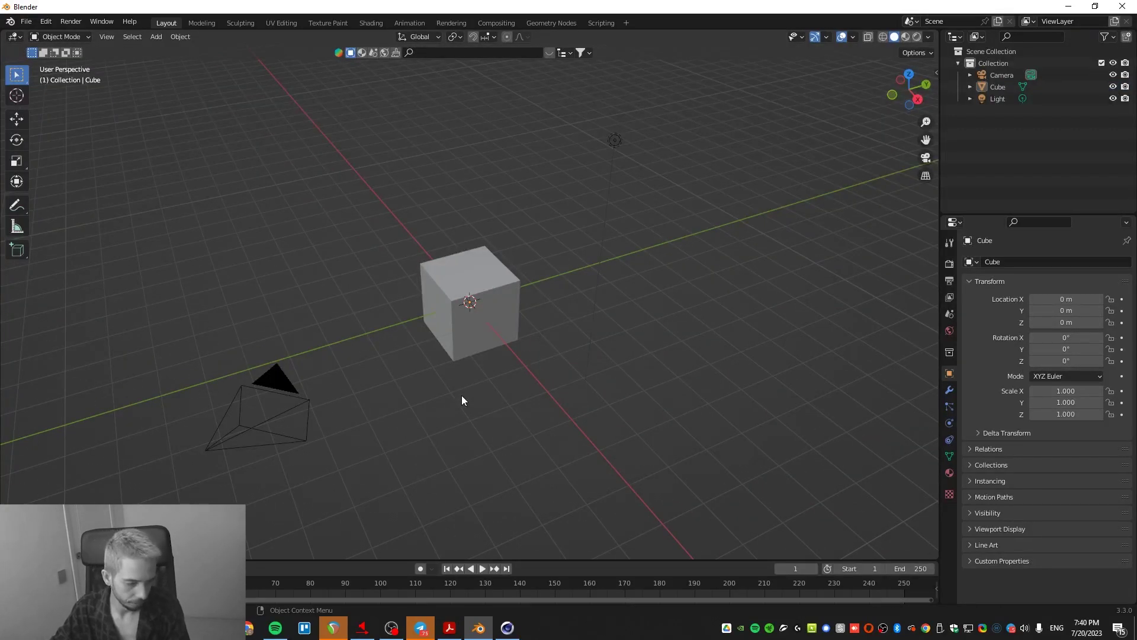
scroll(456, 314, up, 4)
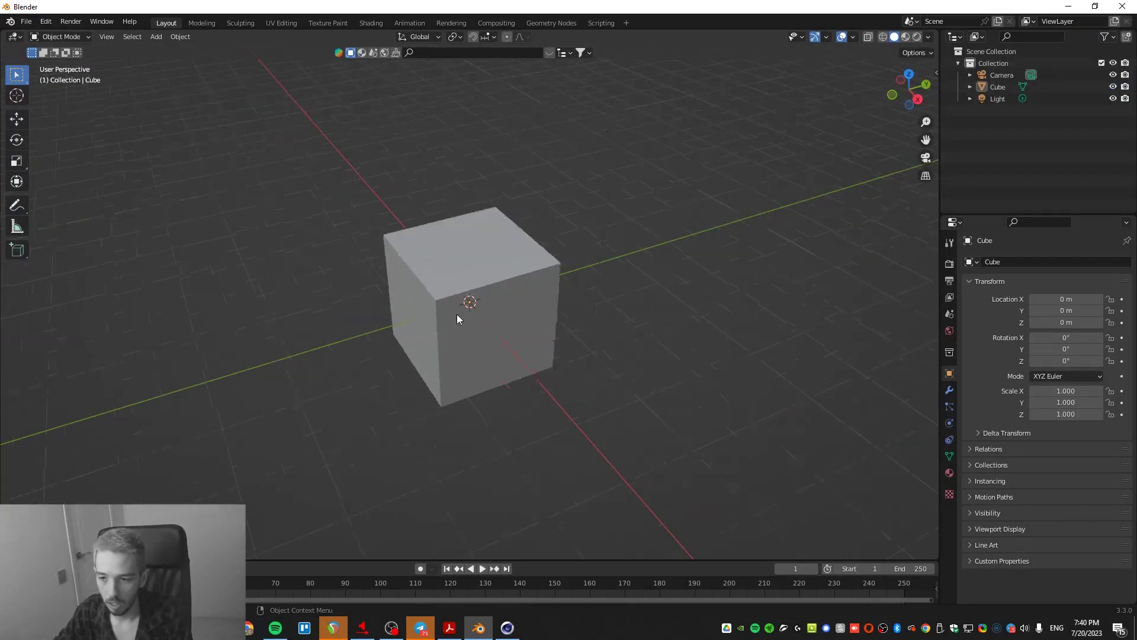
middle_drag(457, 315, 452, 340)
scroll(451, 340, up, 3)
click(451, 340)
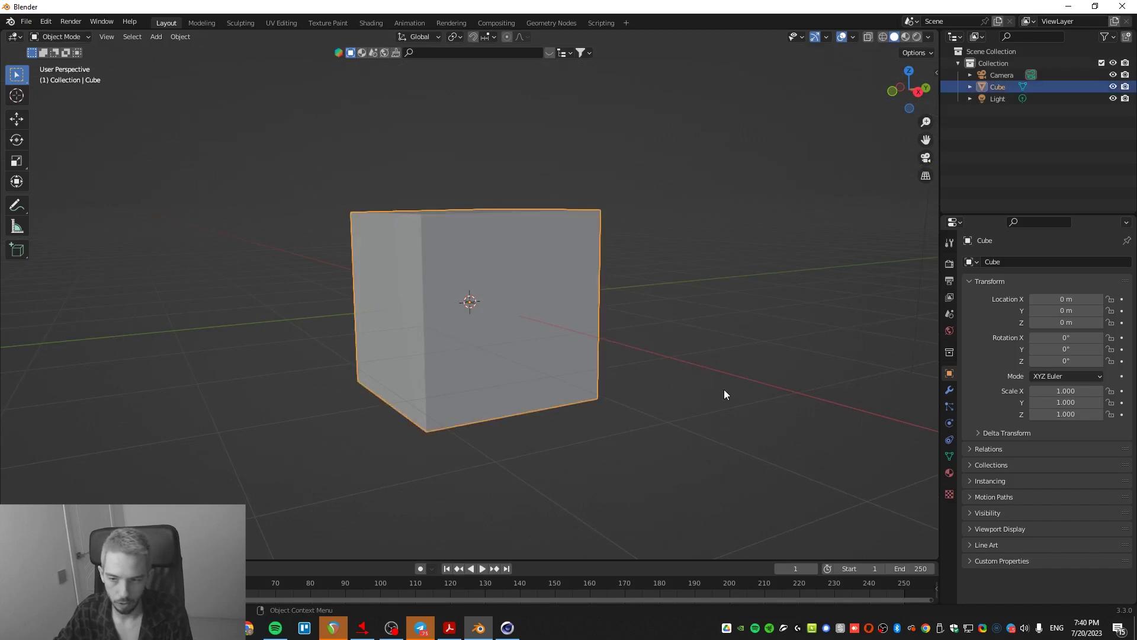
click(724, 389)
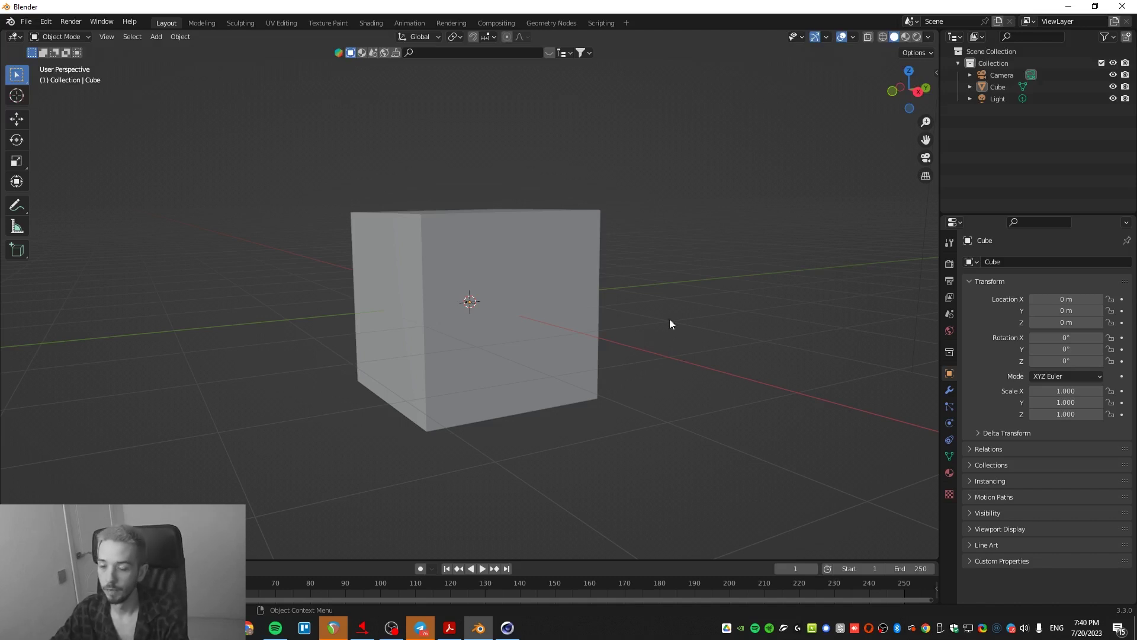
- Select and delete the default cube, then orbit to a higher view
click(406, 386)
key(Delete)
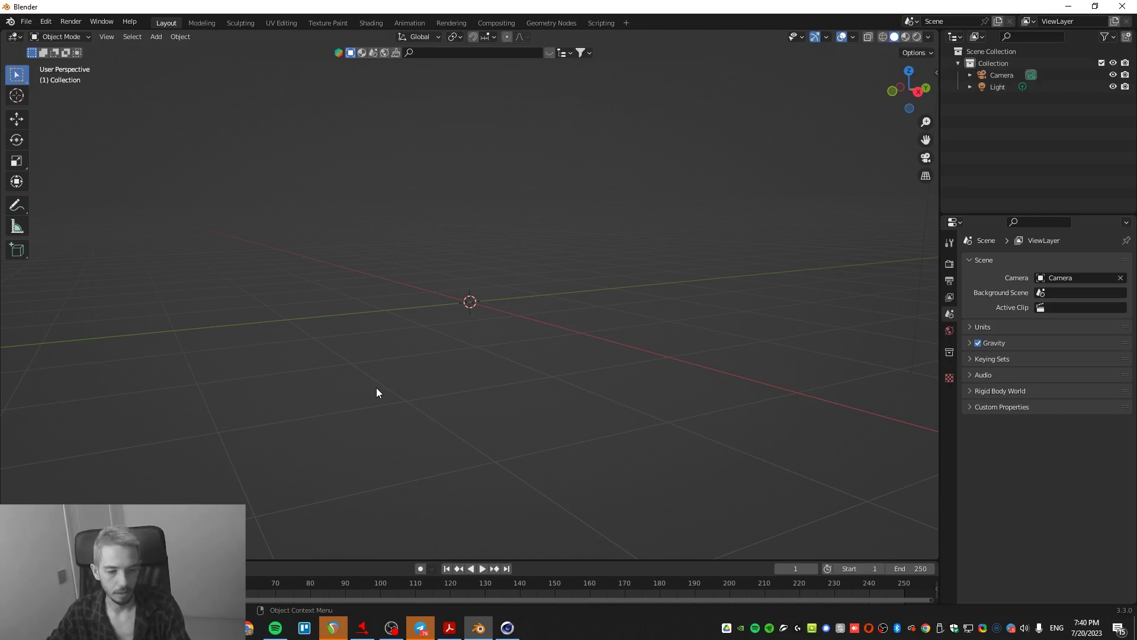
middle_drag(366, 282, 369, 336)
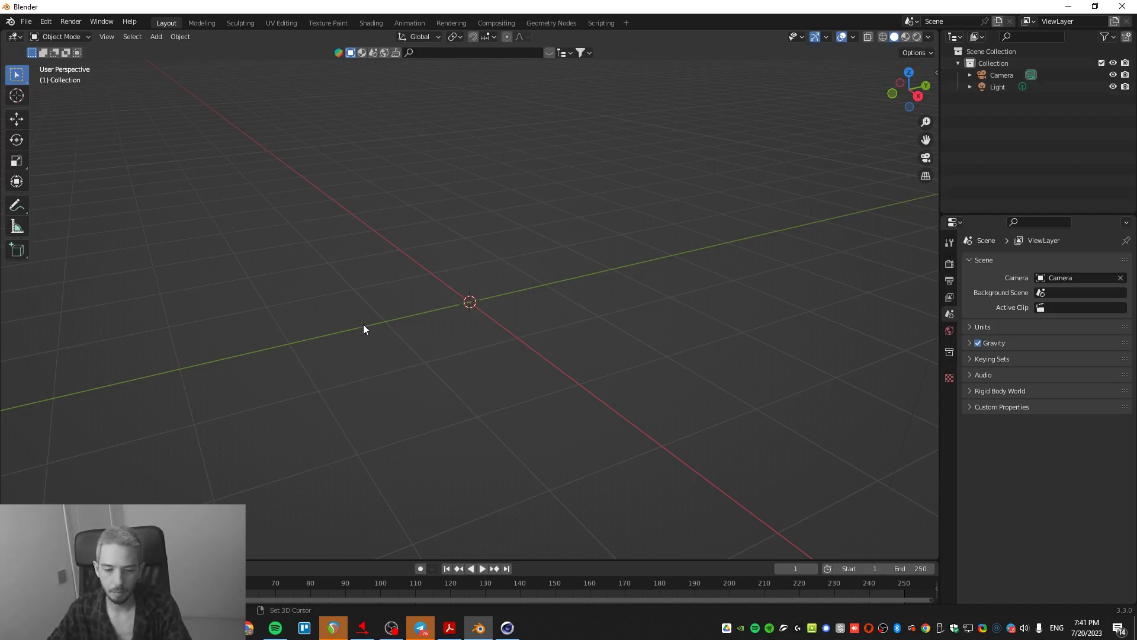
- Browse the Shift+A Add menu's submenus and add a Mesh > Plane at the origin
key(shift+a)
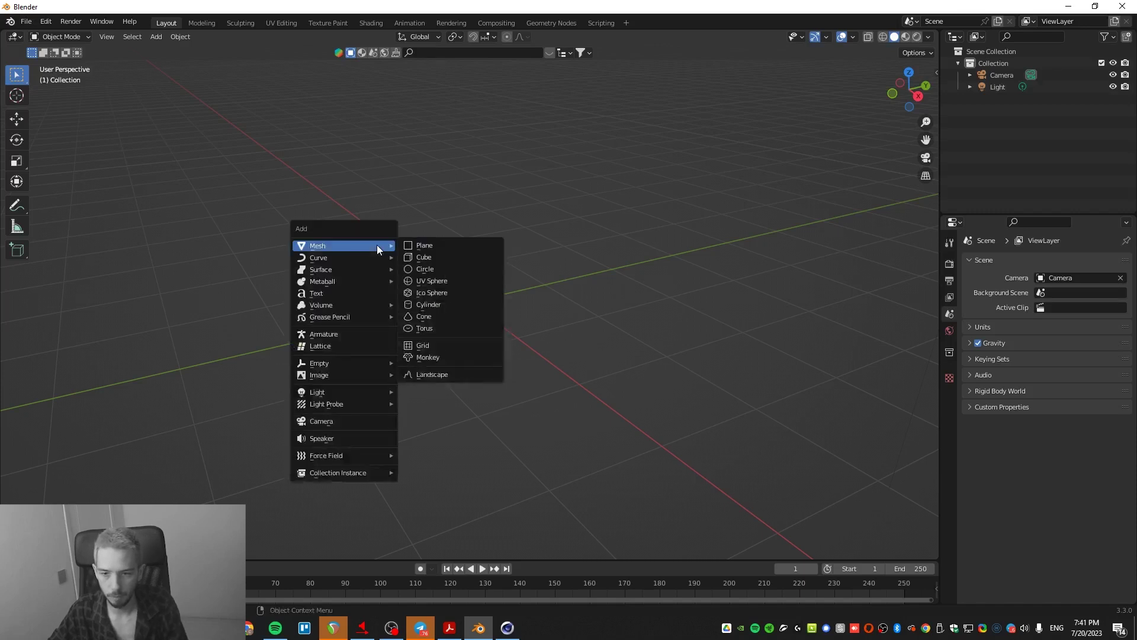
mouse_move(357, 245)
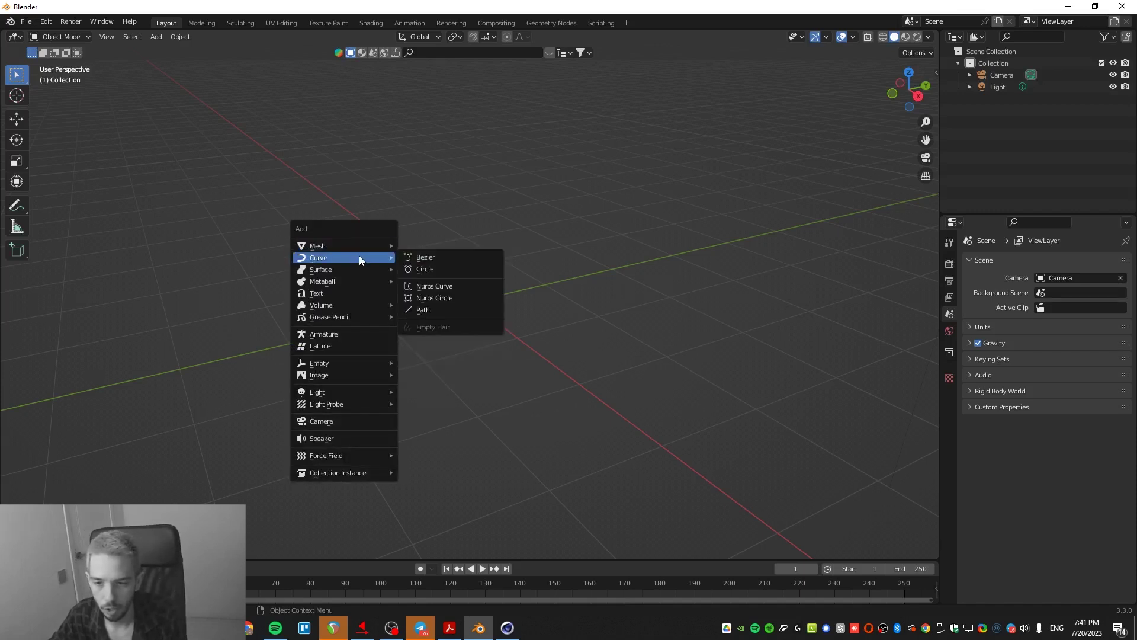
mouse_move(361, 271)
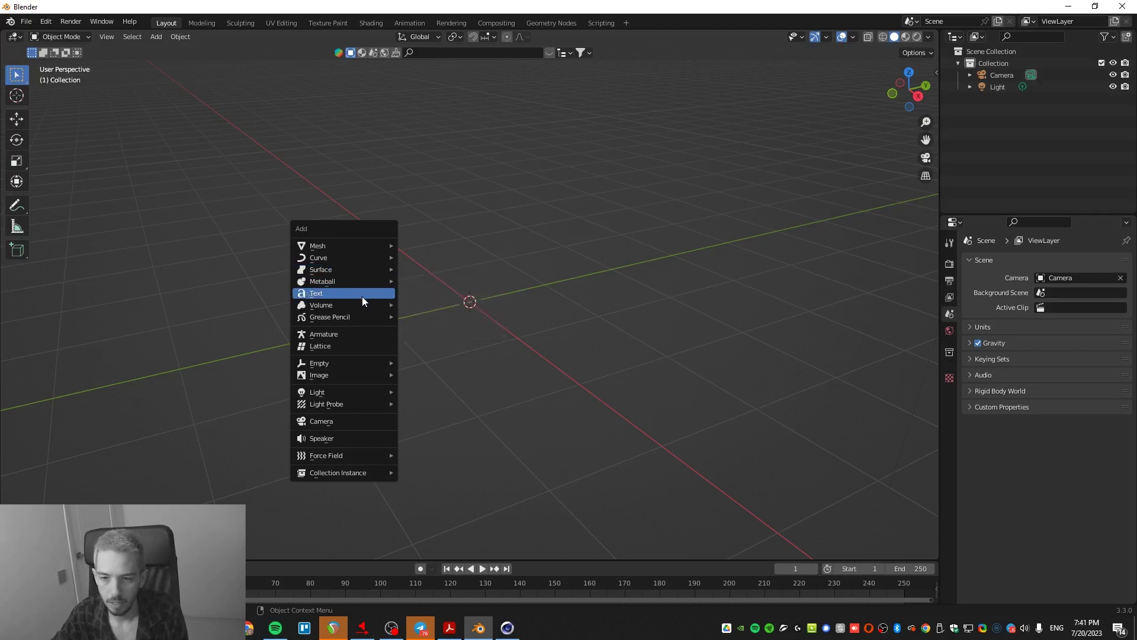
mouse_move(357, 309)
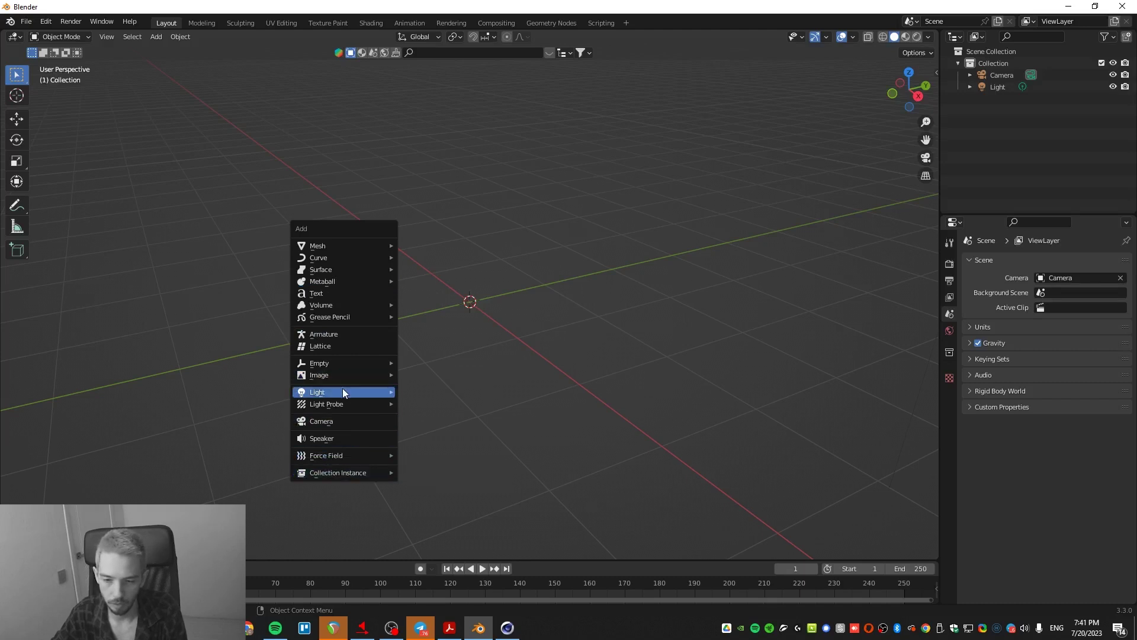
mouse_move(343, 391)
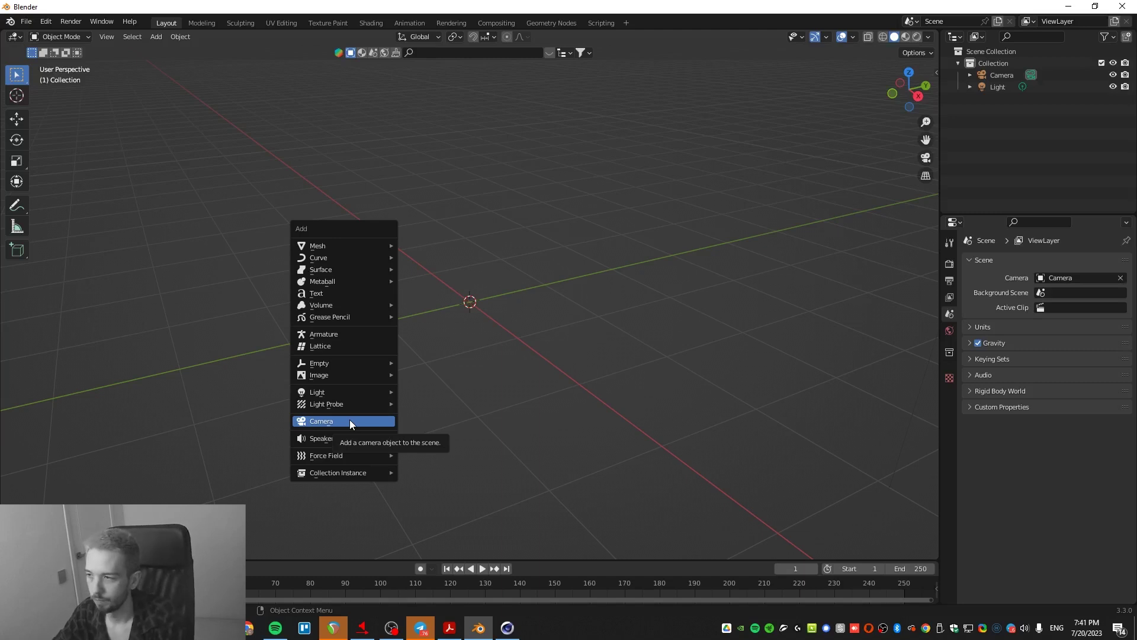
mouse_move(316, 246)
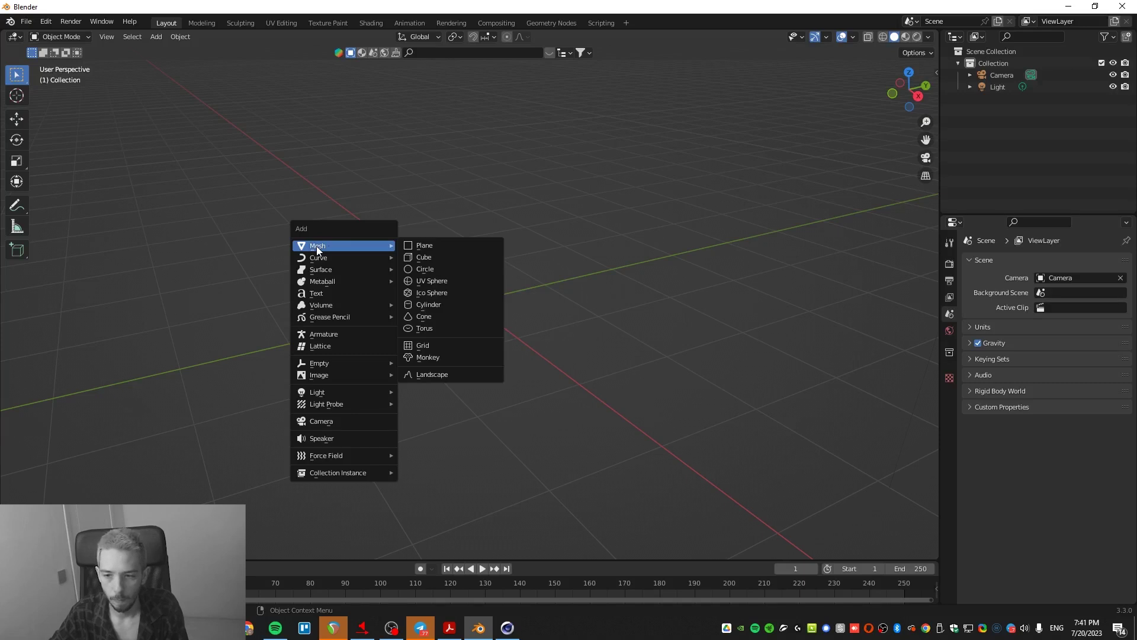
click(464, 247)
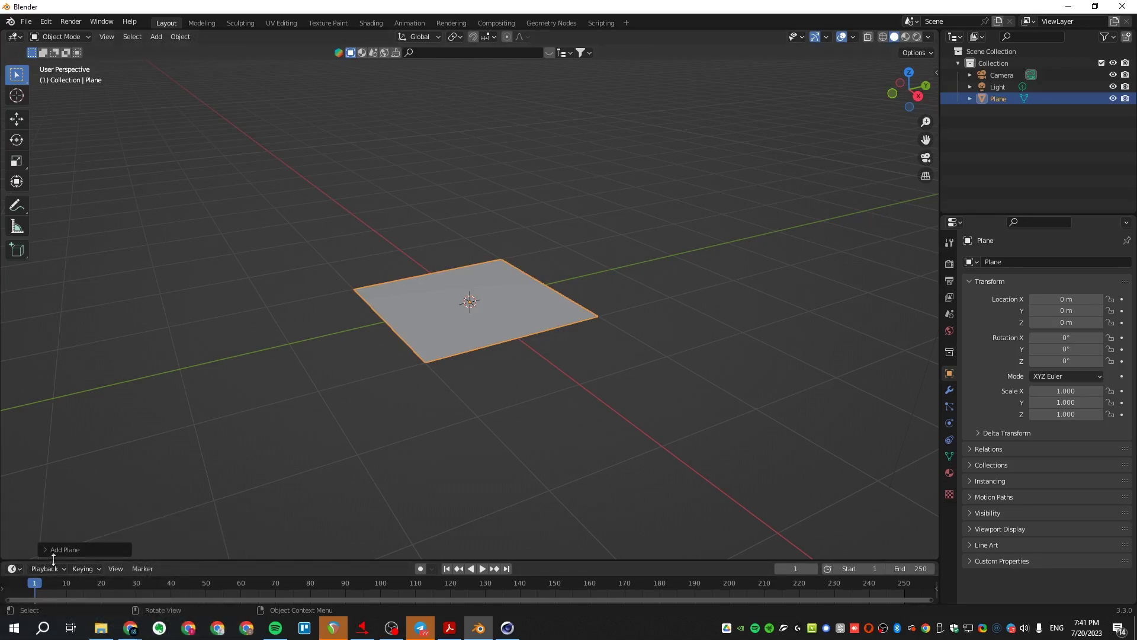
- Resize the new plane to 5.21 m and shift it to X -0.44 m, then delete it
click(44, 550)
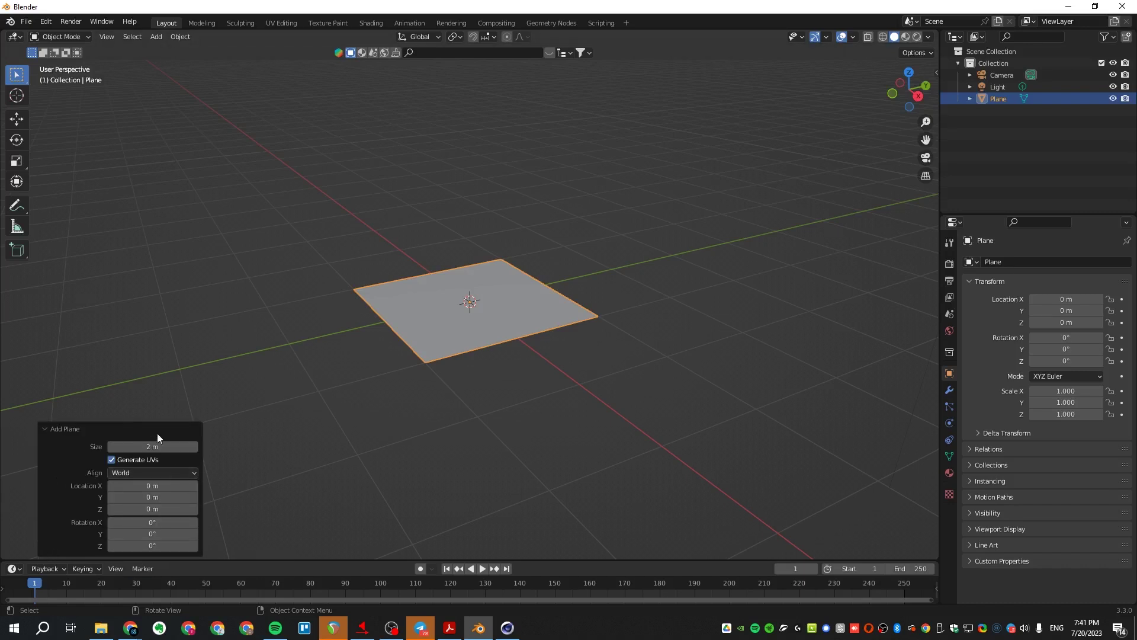
drag(143, 448, 320, 456)
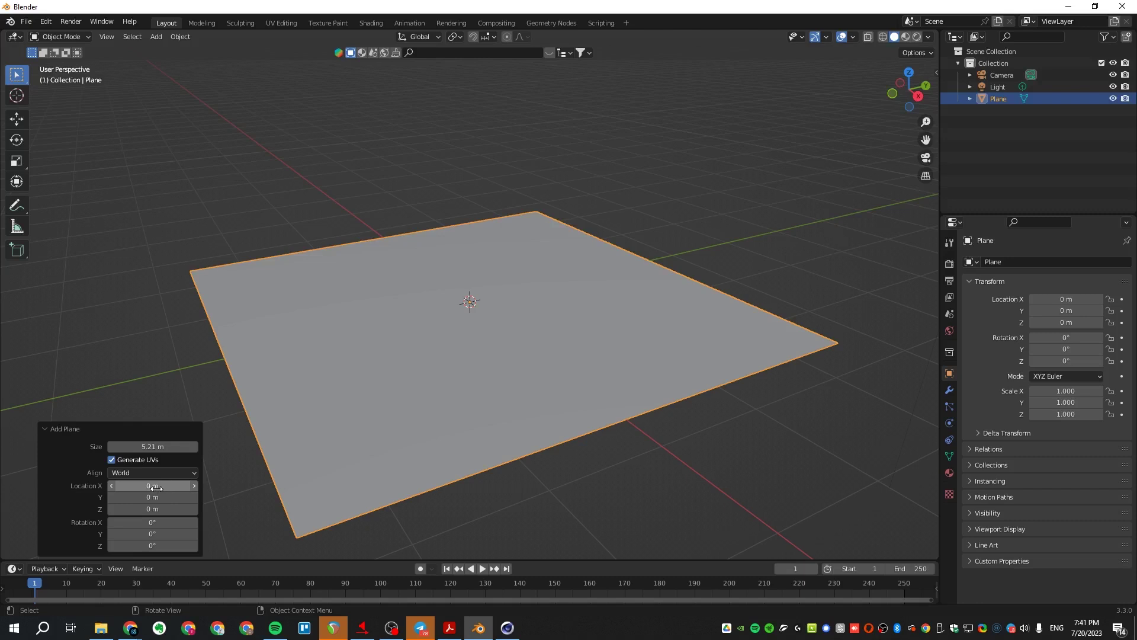
drag(144, 487, 215, 533)
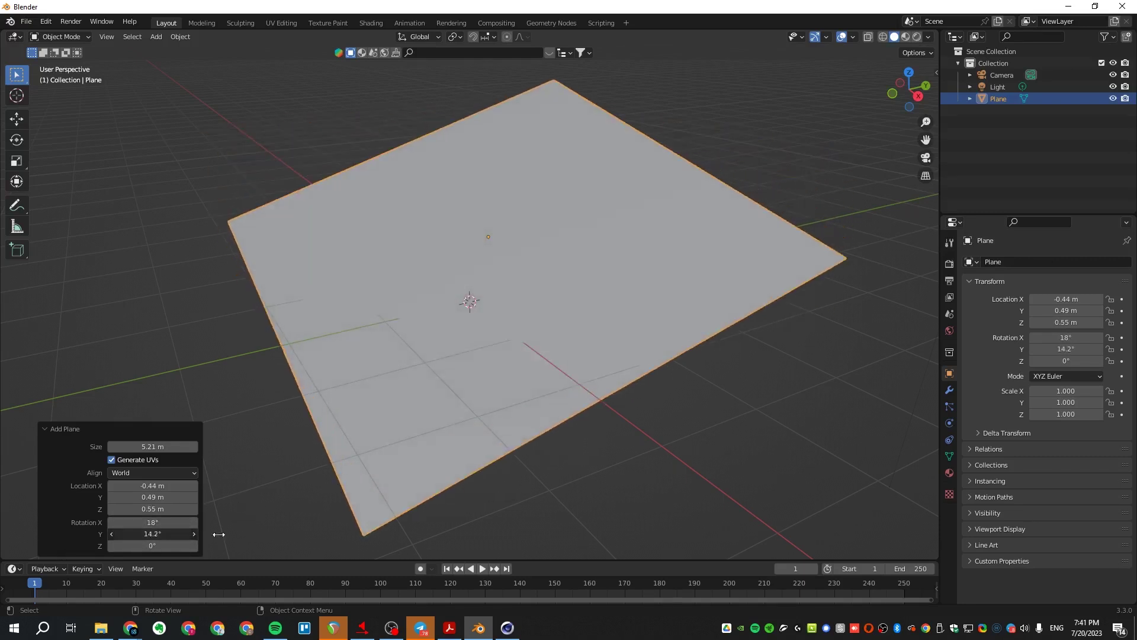
click(237, 386)
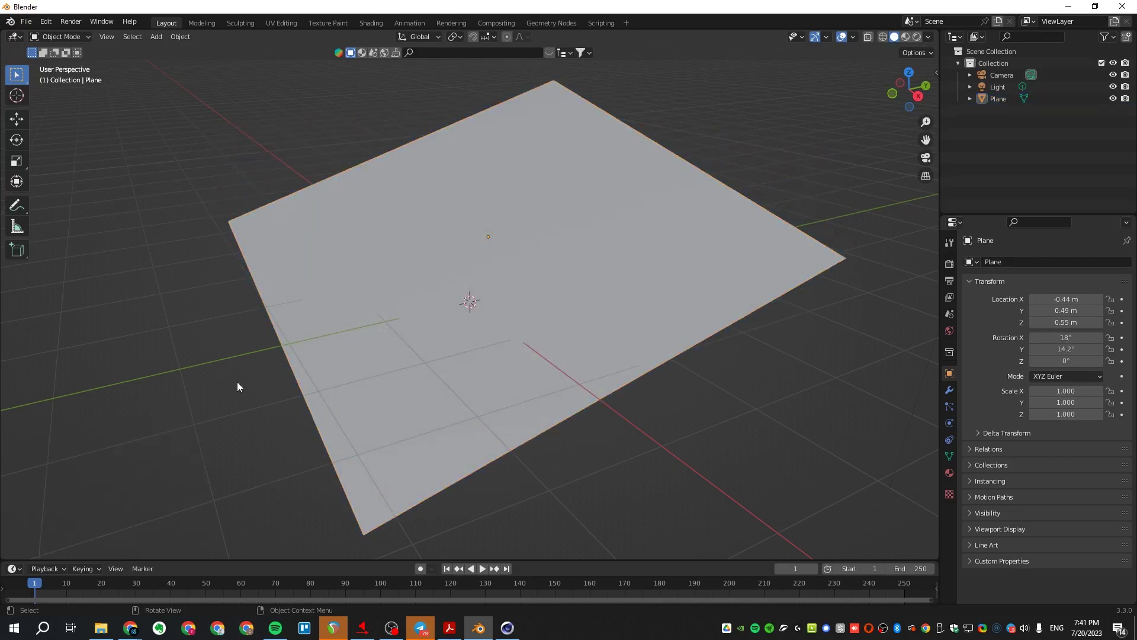
click(383, 308)
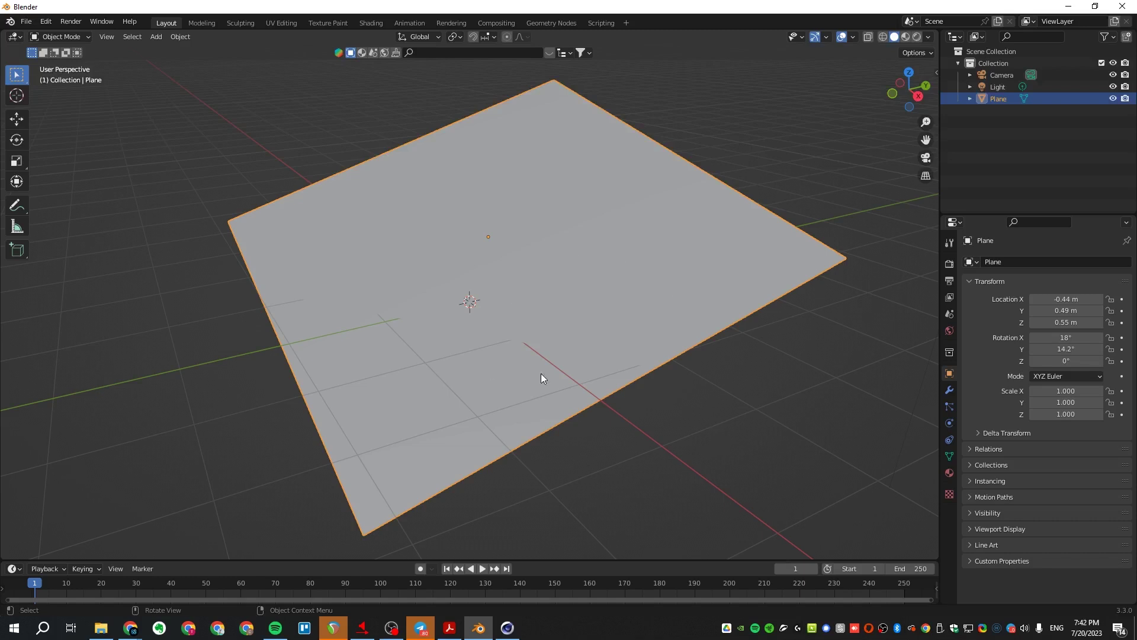
key(Delete)
- Add a Mesh > Cylinder to the scene
key(shift+a)
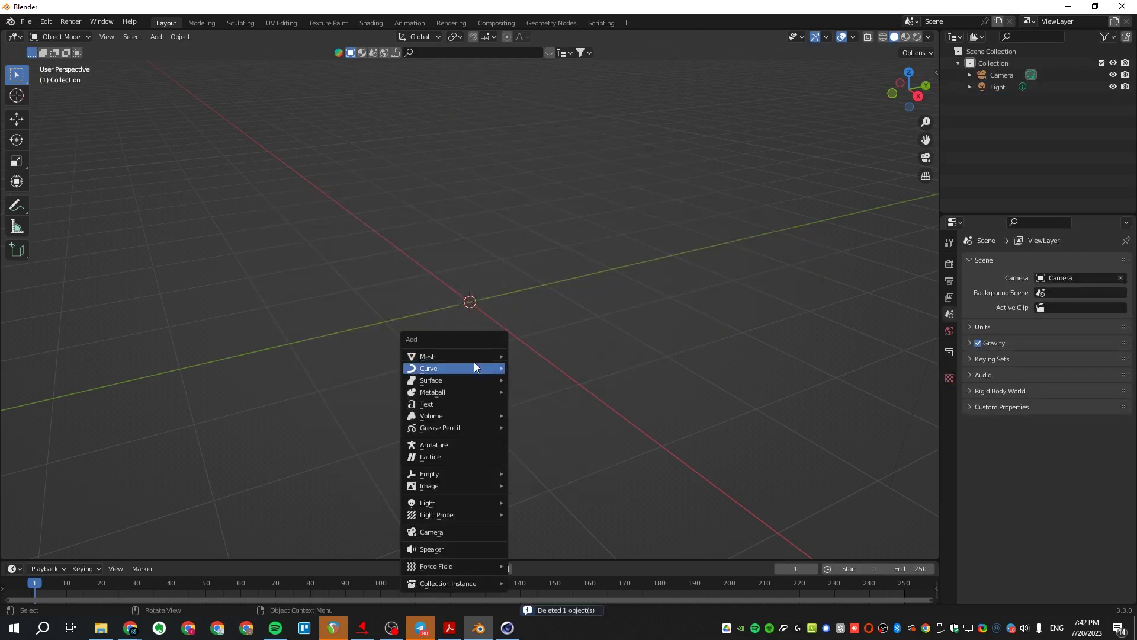
mouse_move(477, 354)
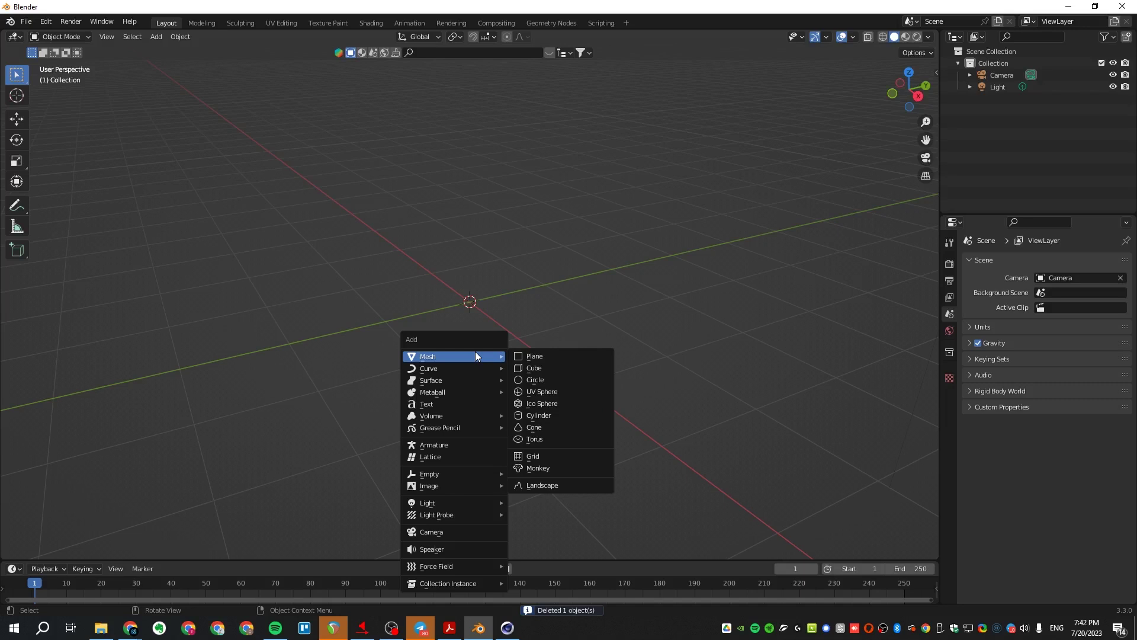
key(Escape)
right_click(396, 328)
key(Escape)
key(shift+a)
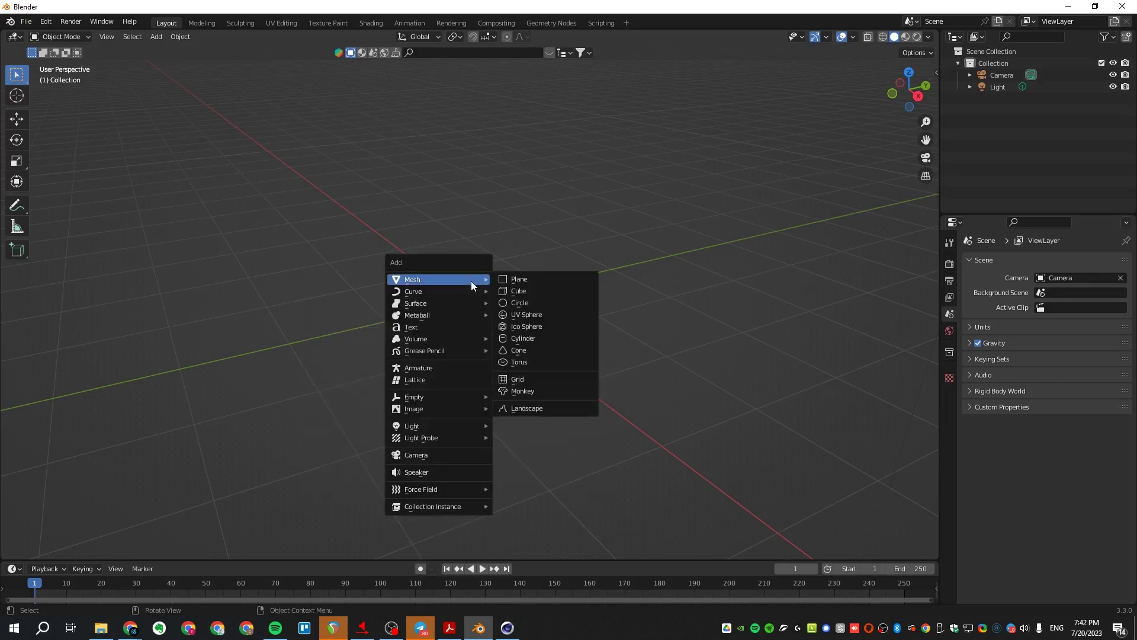
click(542, 338)
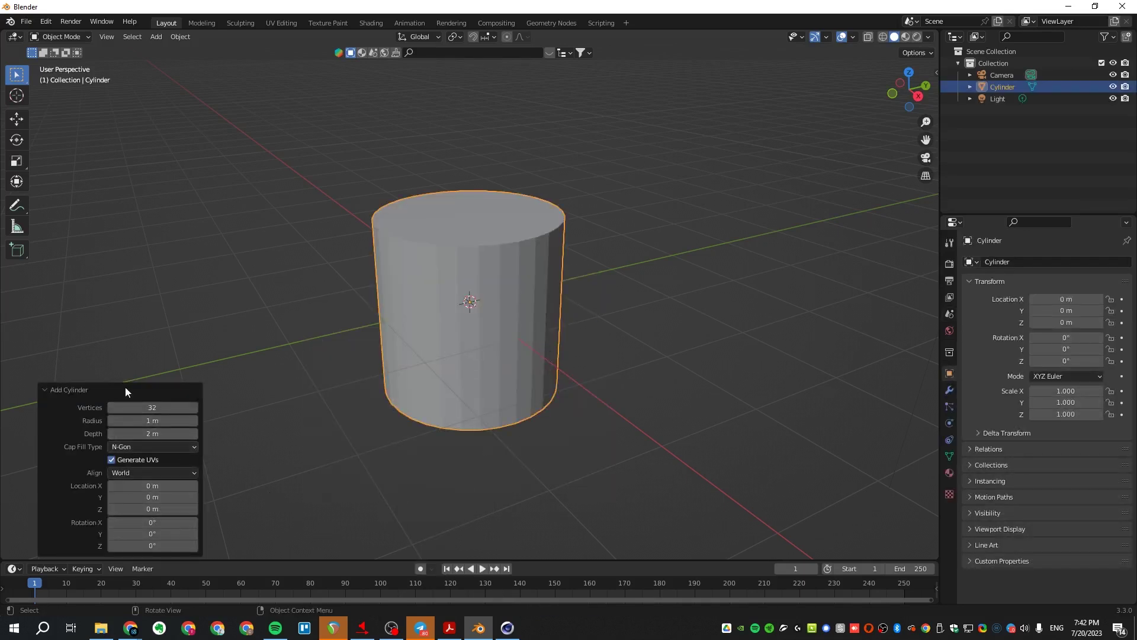
- Give the cylinder 18 vertices and a larger radius and depth
click(109, 408)
text(10)
key(Return)
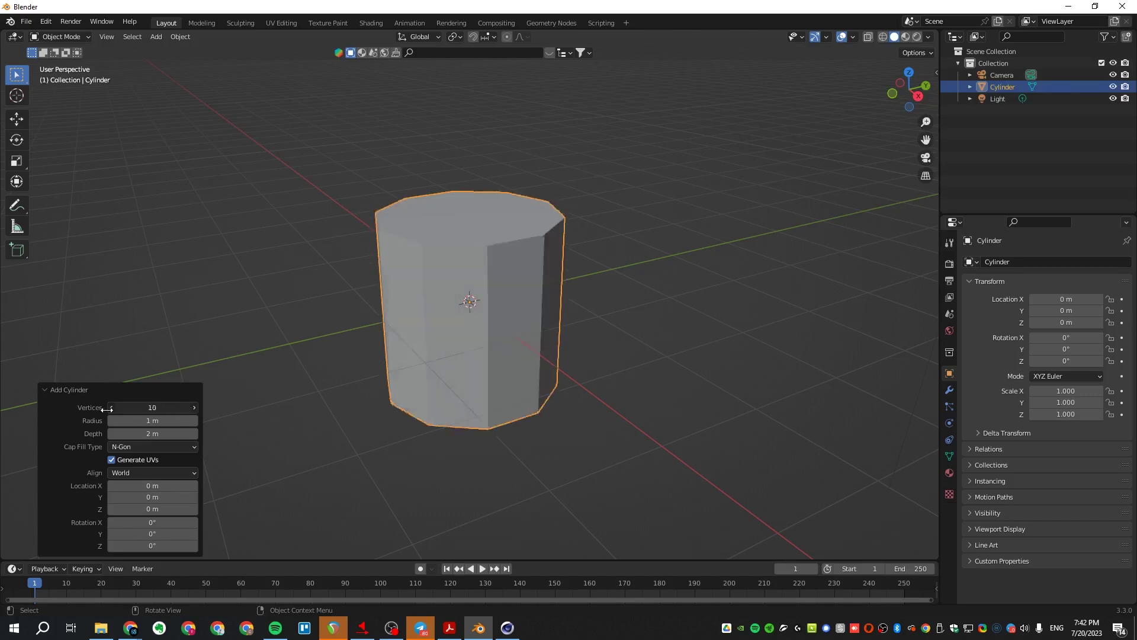
drag(107, 409, 280, 484)
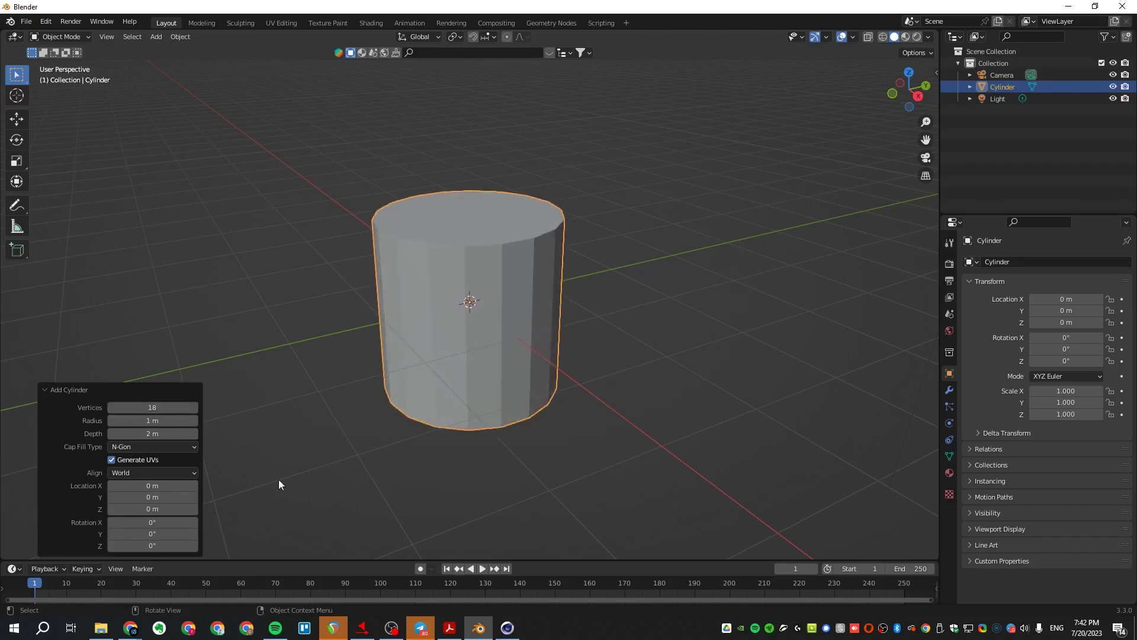
drag(152, 421, 182, 431)
click(265, 492)
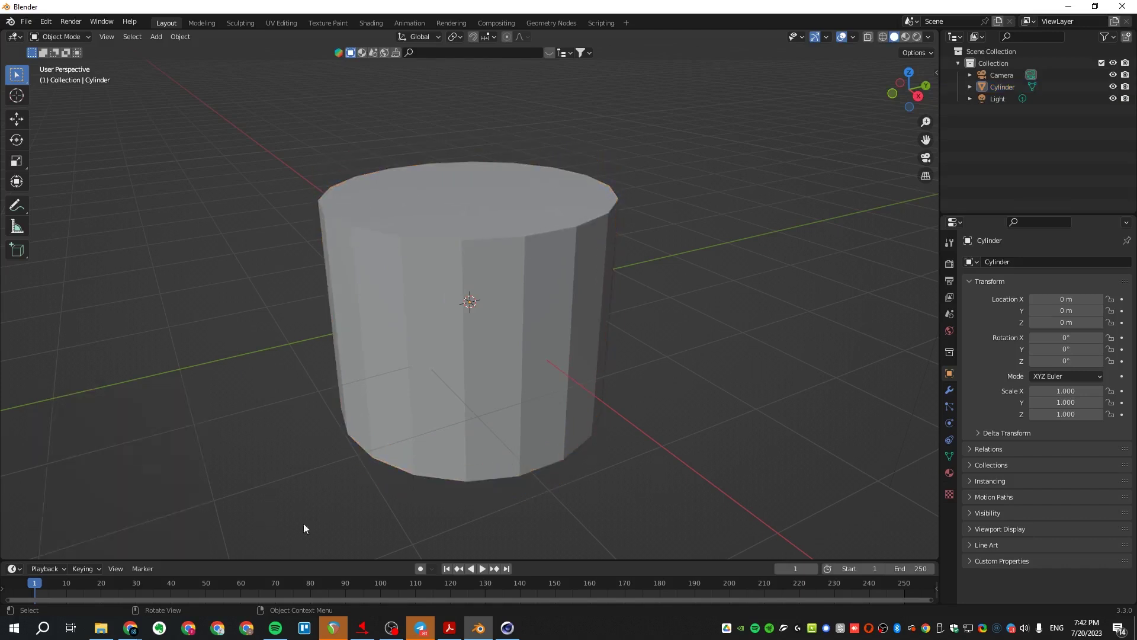
click(439, 433)
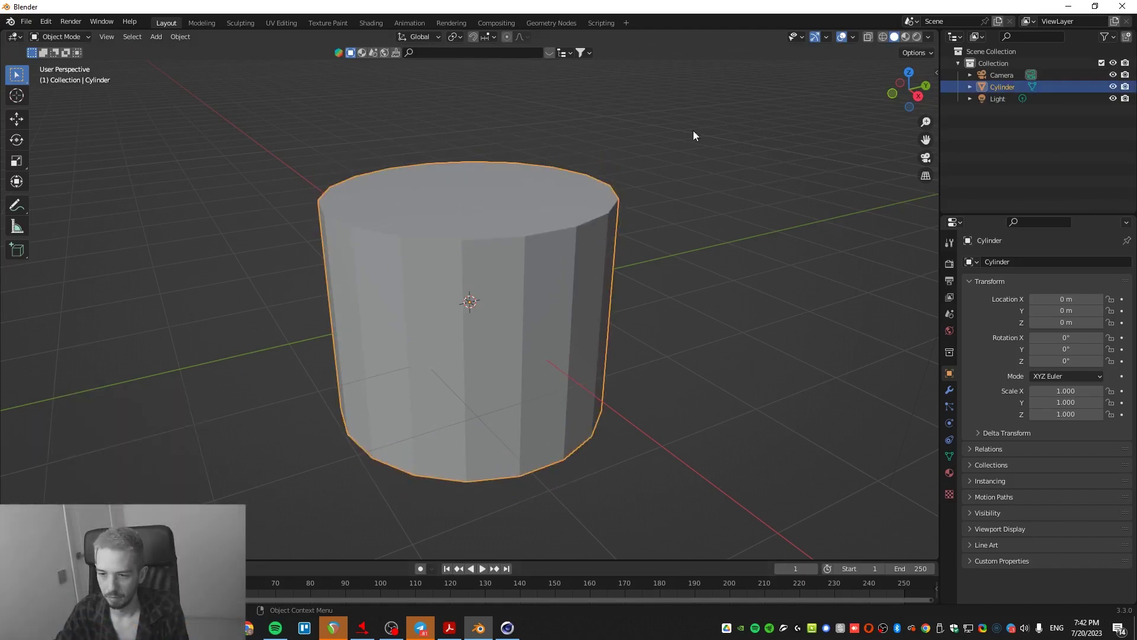
- Move the cylinder to X -0.57 m and rotate it to a tilted angle
middle_drag(560, 302, 480, 348)
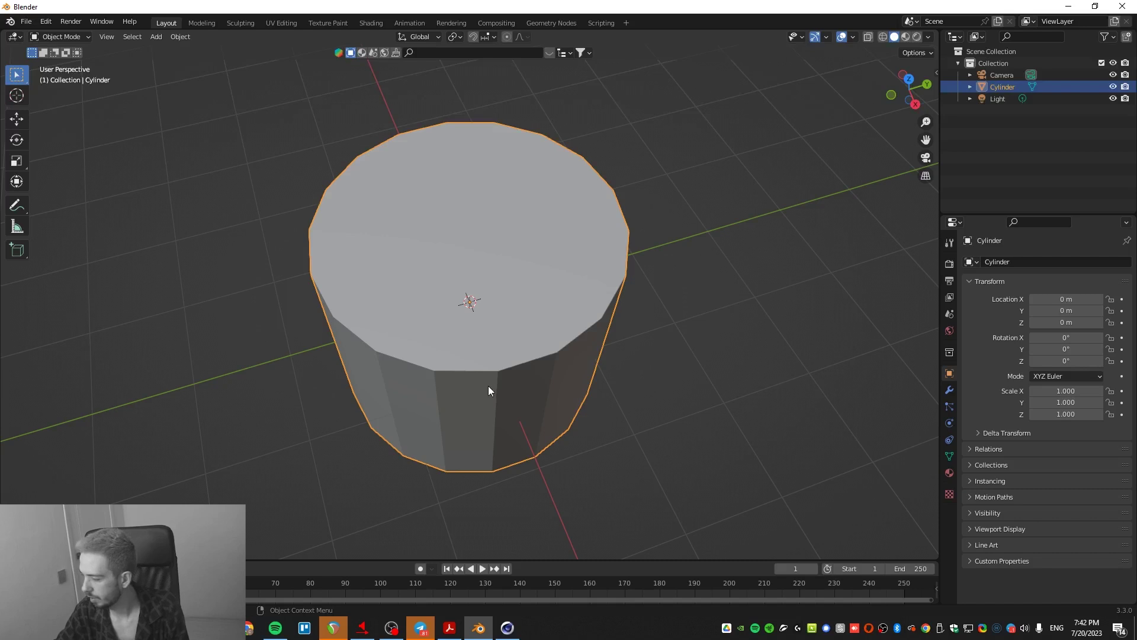
mouse_move(489, 386)
middle_down()
mouse_move(493, 364)
mouse_move(498, 393)
middle_up()
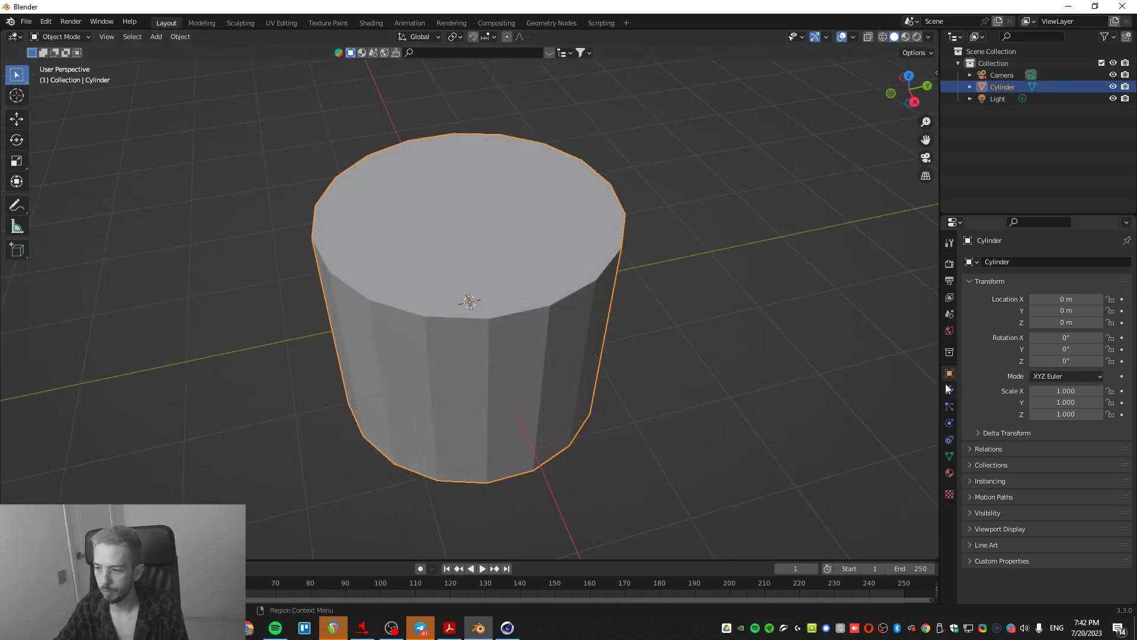
drag(1066, 299, 1033, 299)
key(r)
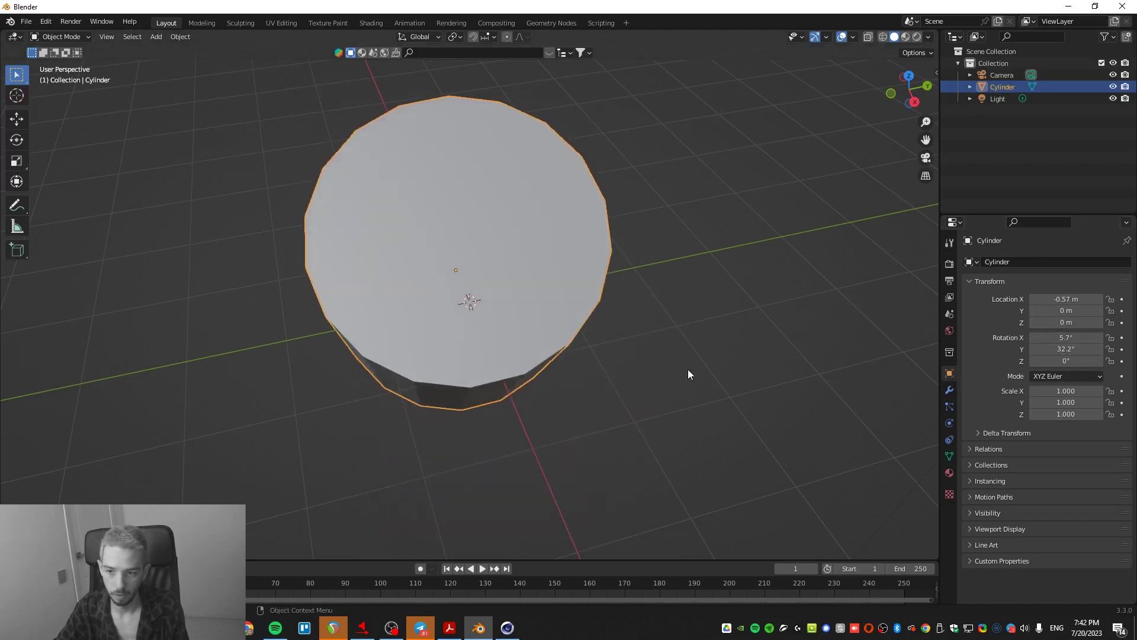
click(687, 368)
middle_drag(688, 369, 705, 333)
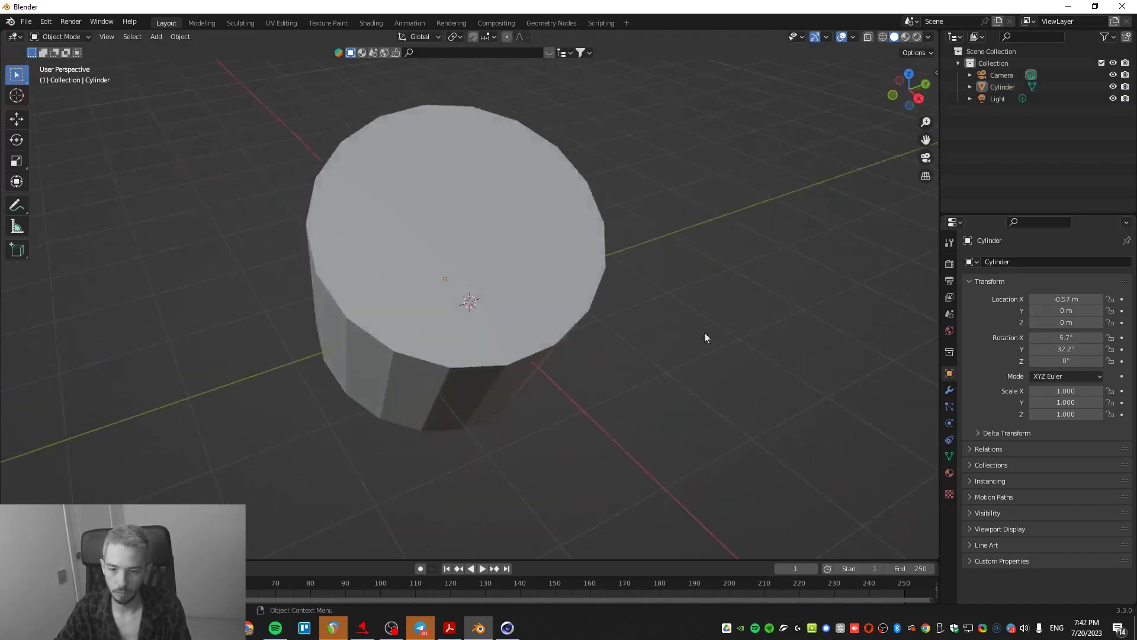
click(536, 328)
- Delete the cylinder, then add a circle mesh, inspect it, and delete it
key(Delete)
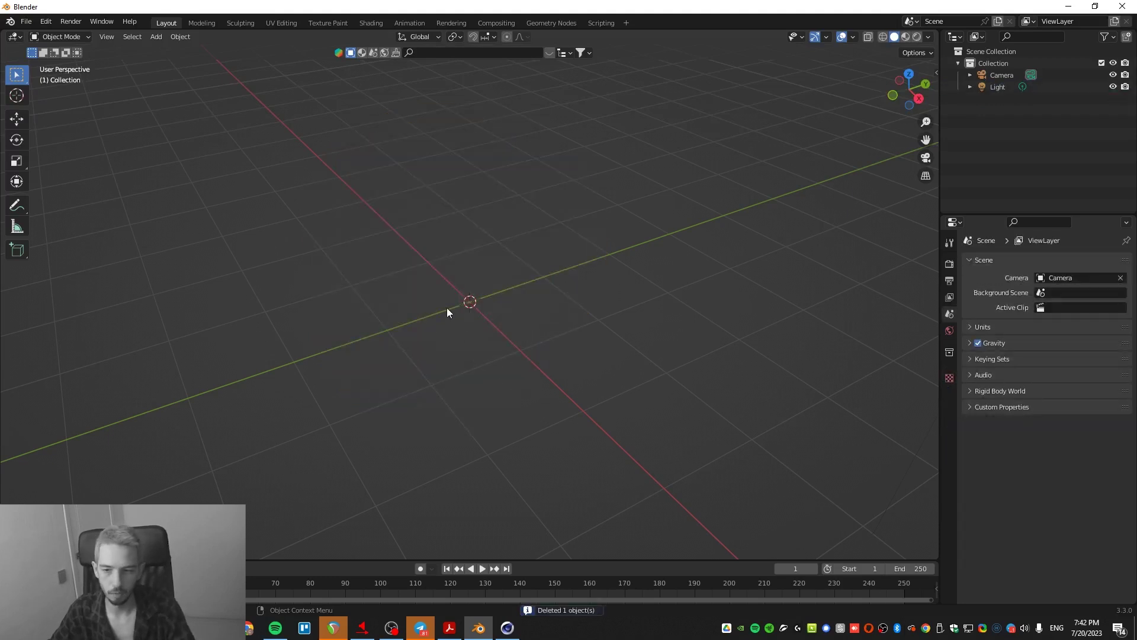
key(shift+a)
mouse_move(446, 305)
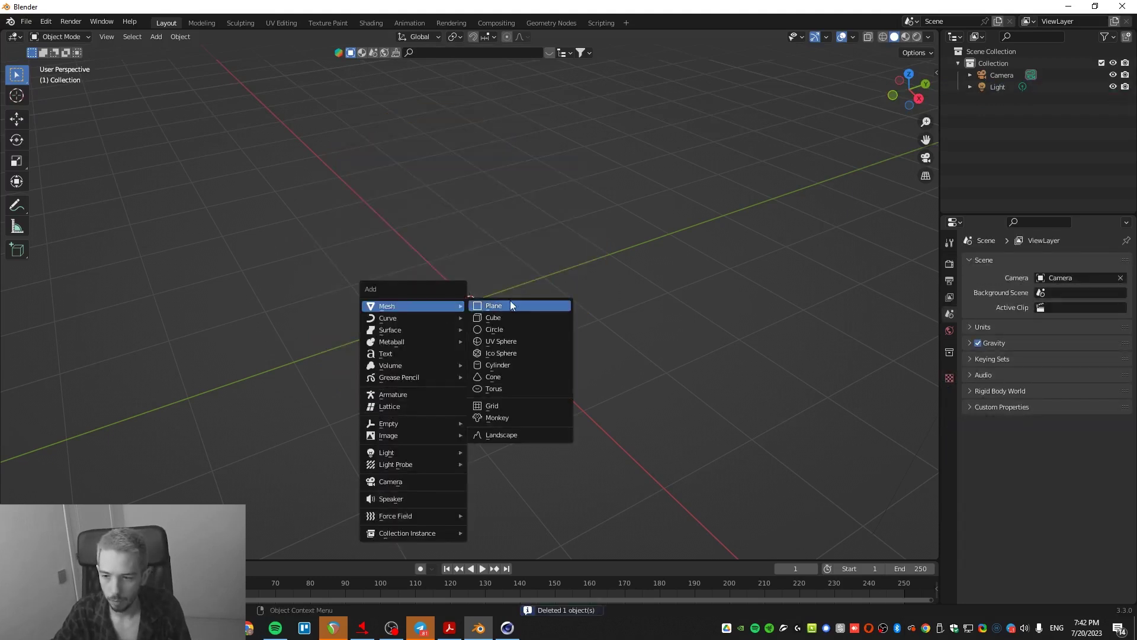
click(535, 329)
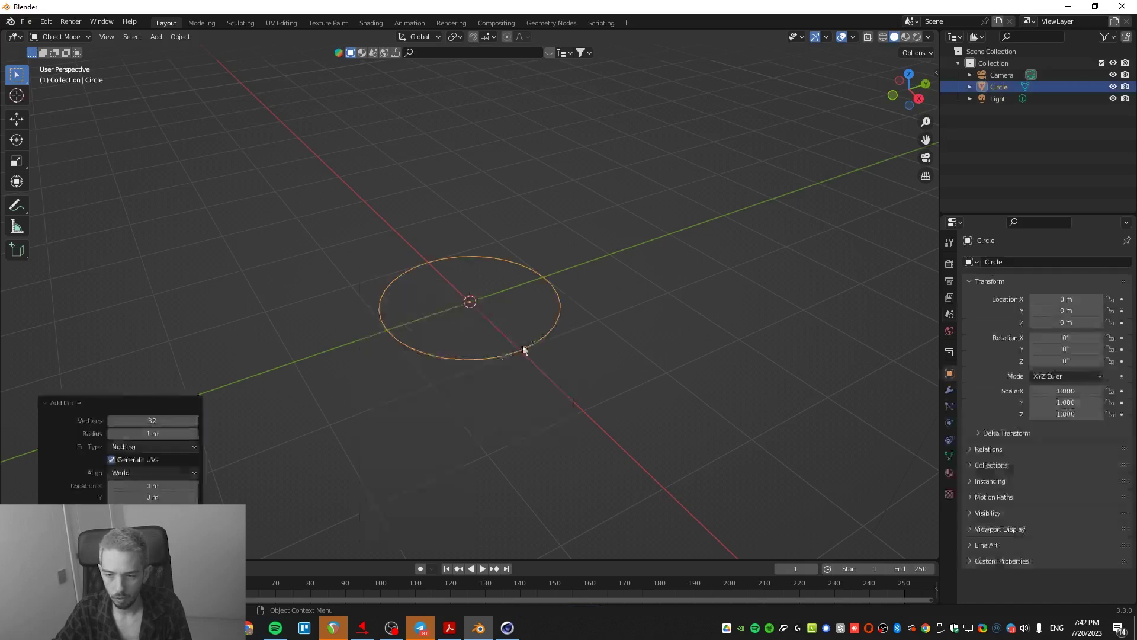
middle_drag(523, 350, 546, 361)
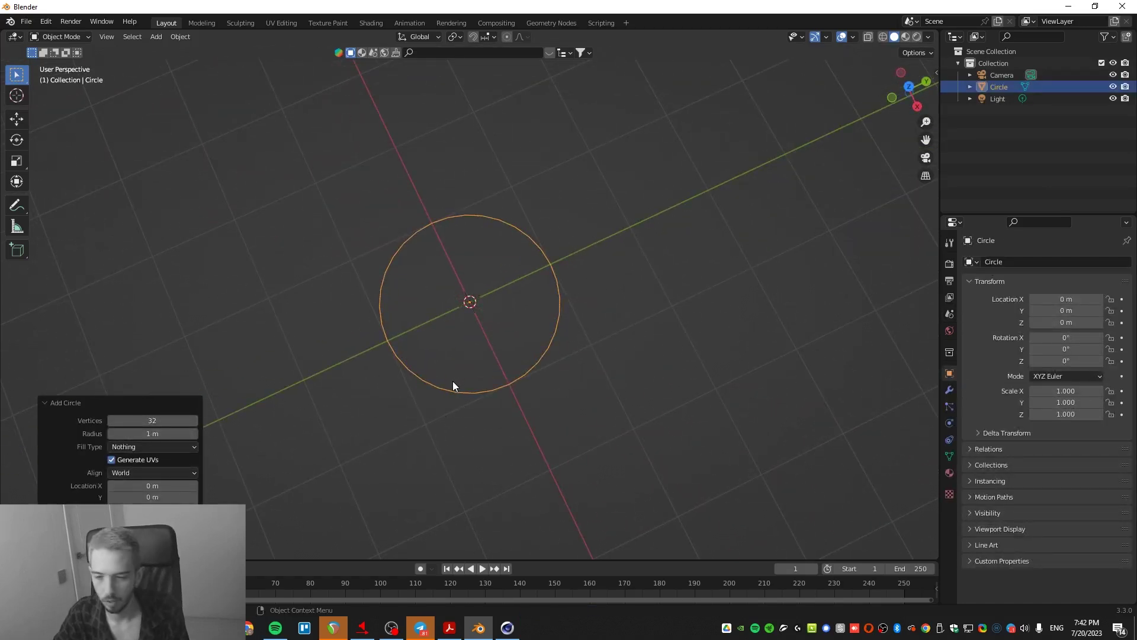
key(Delete)
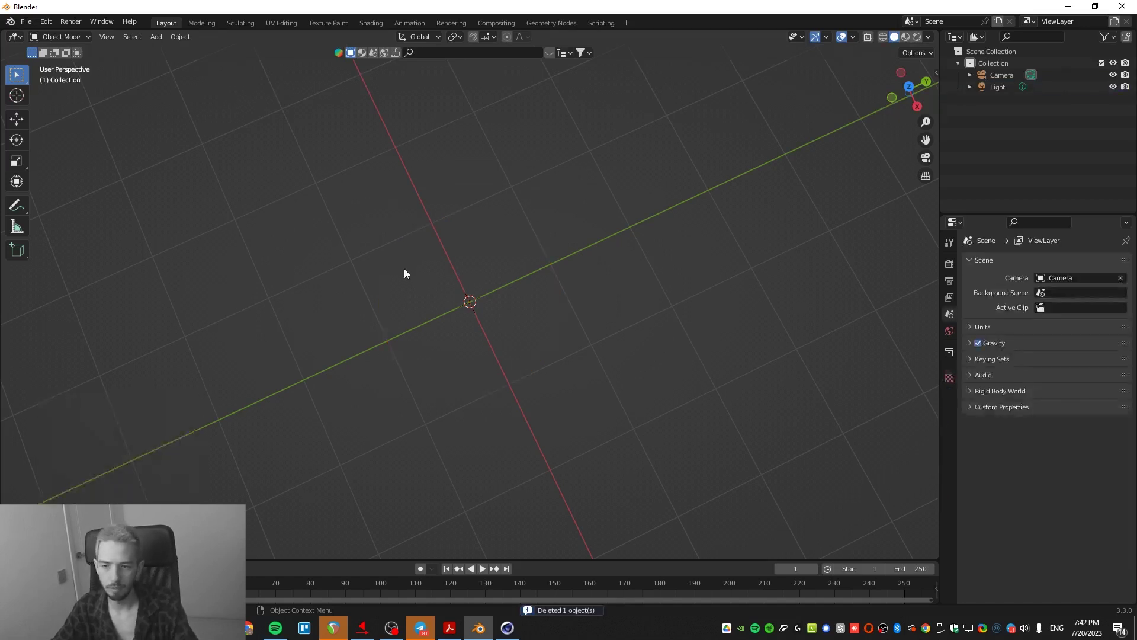
- Add a UV sphere, orbit around it, and delete it
key(shift+a)
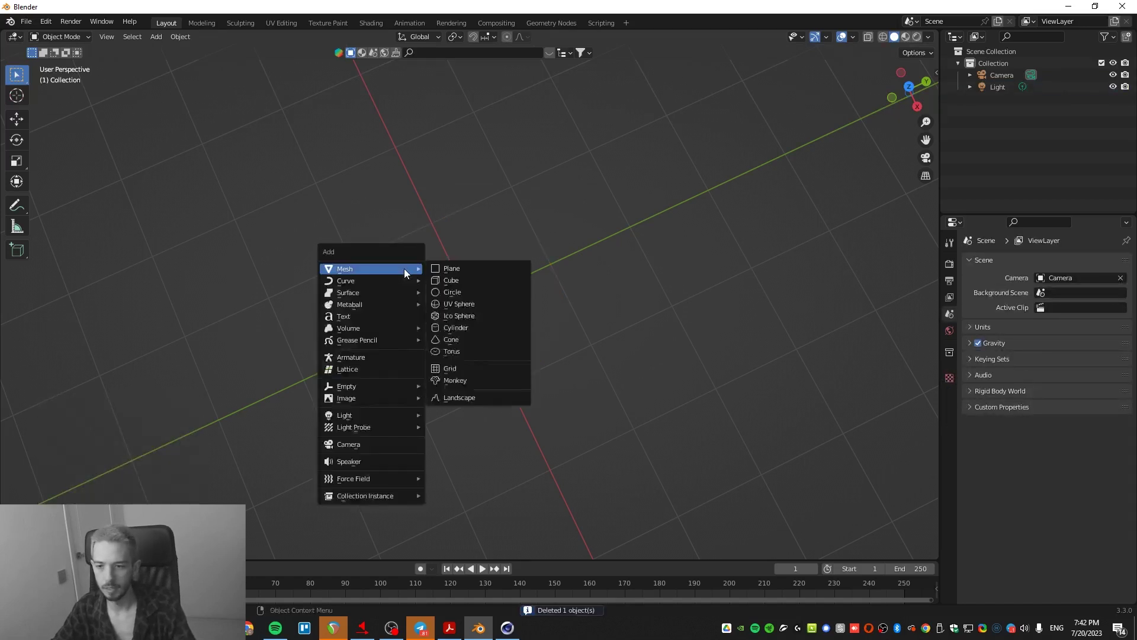
click(498, 304)
middle_drag(497, 304, 463, 320)
scroll(463, 320, up, 5)
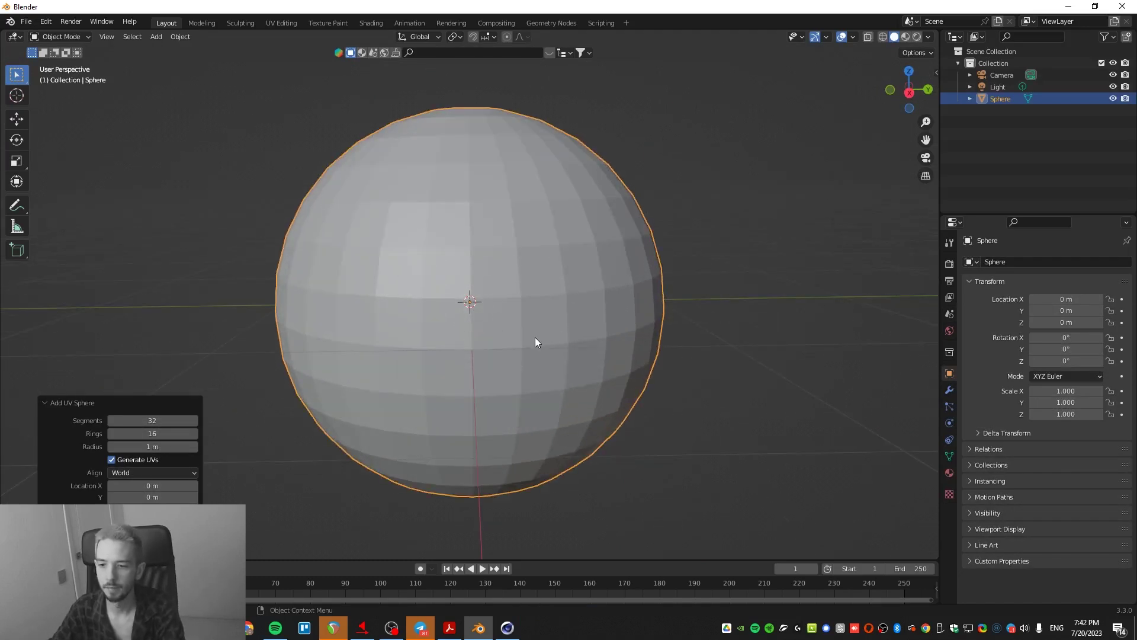
key(Delete)
- Add an ico sphere, orbit around it, and delete it
key(shift+a)
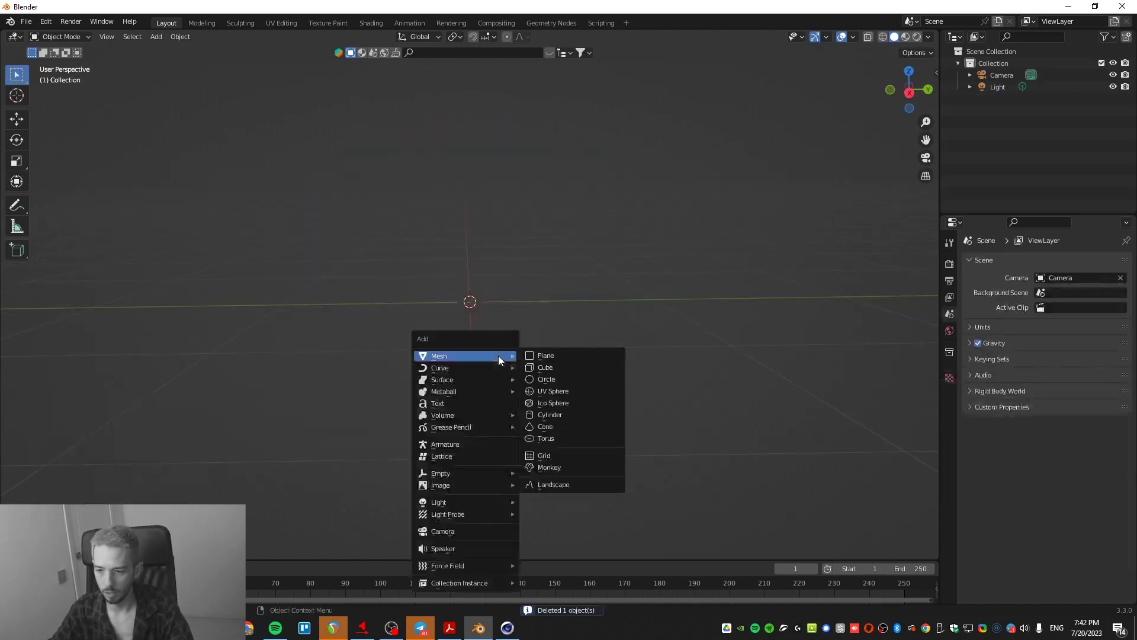
click(607, 404)
middle_drag(582, 404, 555, 353)
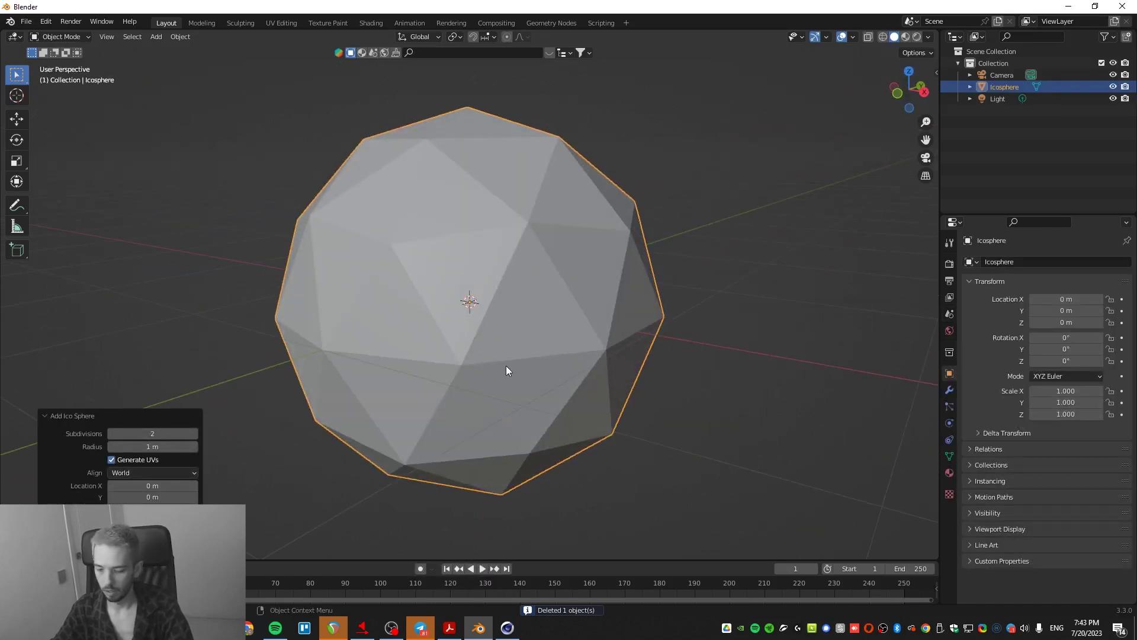
key(Delete)
key(shift+a)
mouse_move(507, 365)
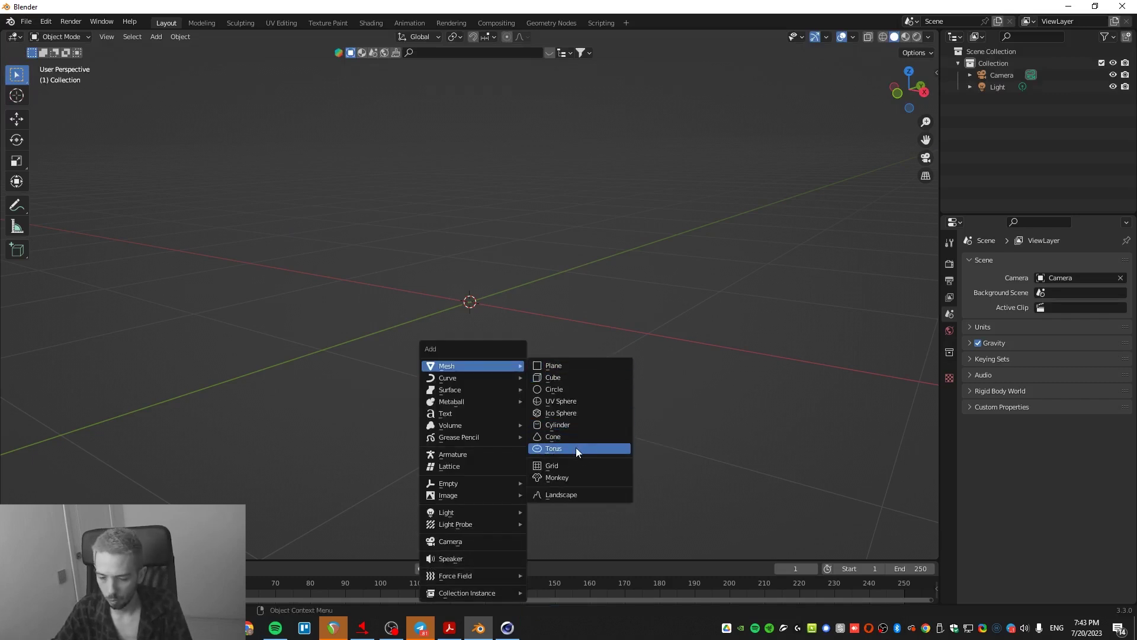
- Add a grid, inspect its vertices in Edit Mode, then delete it
click(586, 470)
mouse_move(471, 350)
middle_down()
mouse_move(466, 411)
mouse_move(475, 343)
middle_up()
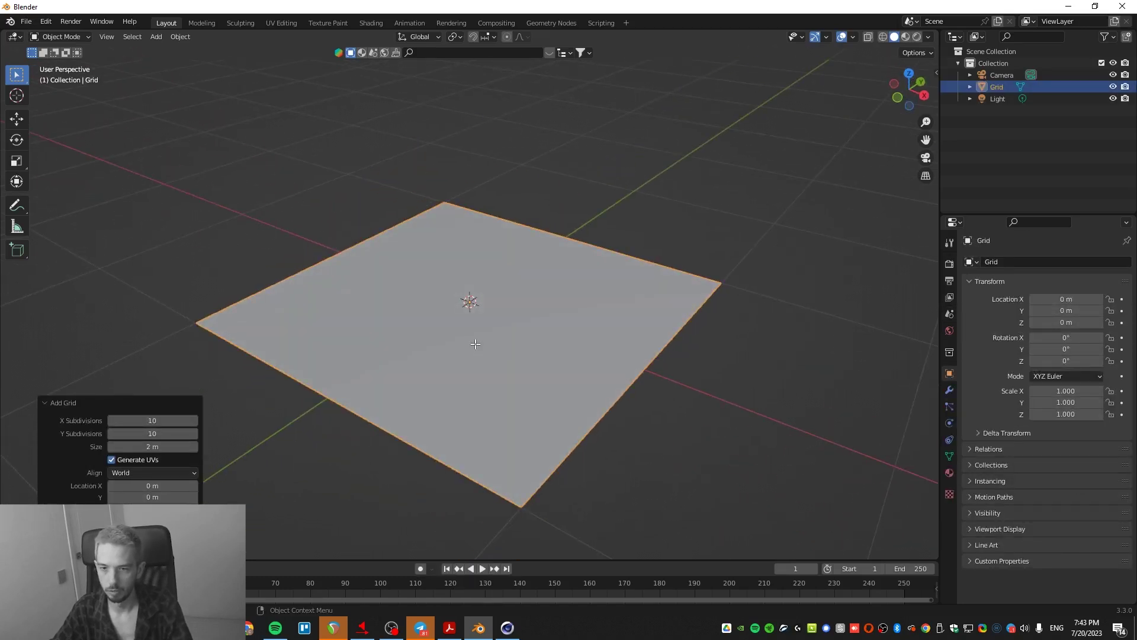
key(Tab)
middle_drag(475, 343, 467, 423)
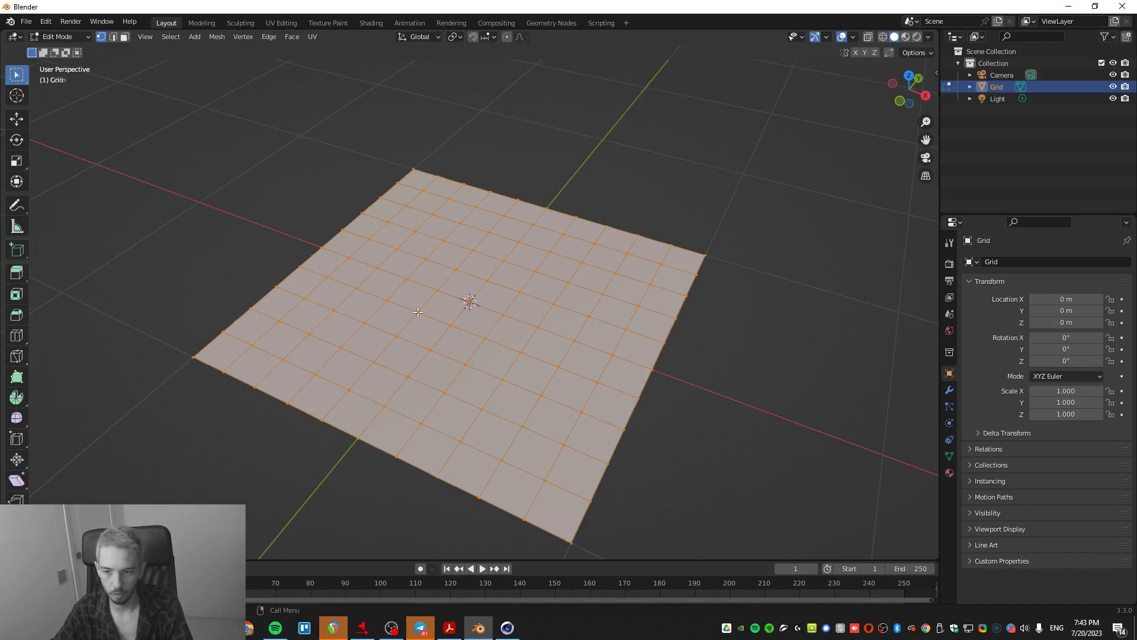
key(Tab)
key(Delete)
- Add the Suzanne monkey head, view it from the front, and delete it
key(shift+a)
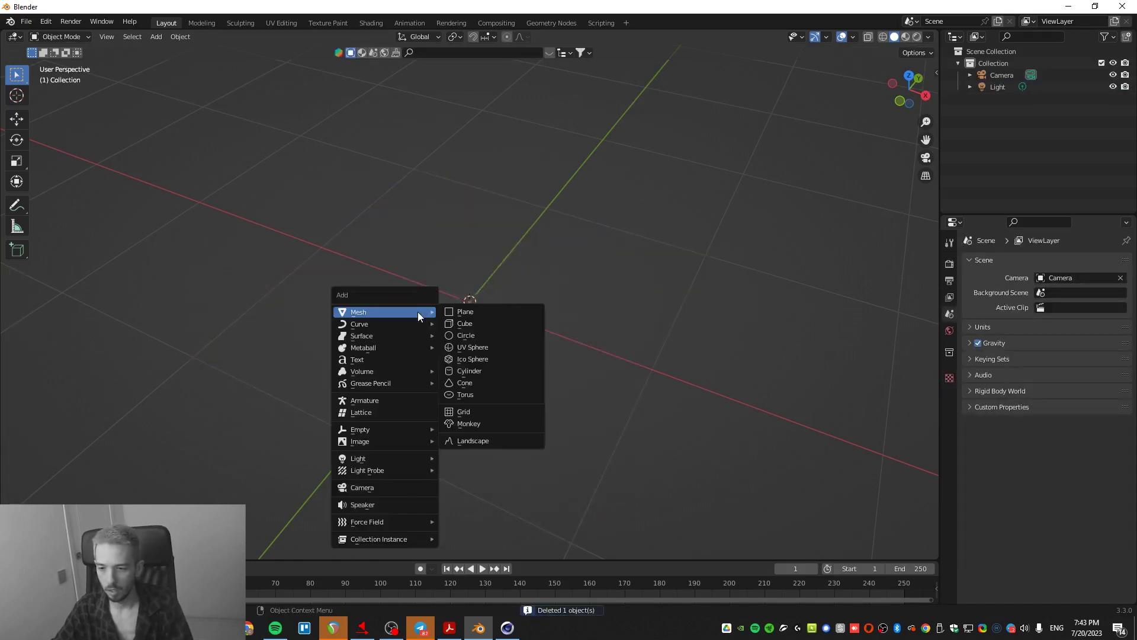
click(517, 423)
middle_drag(518, 426, 489, 364)
scroll(515, 372, down, 2)
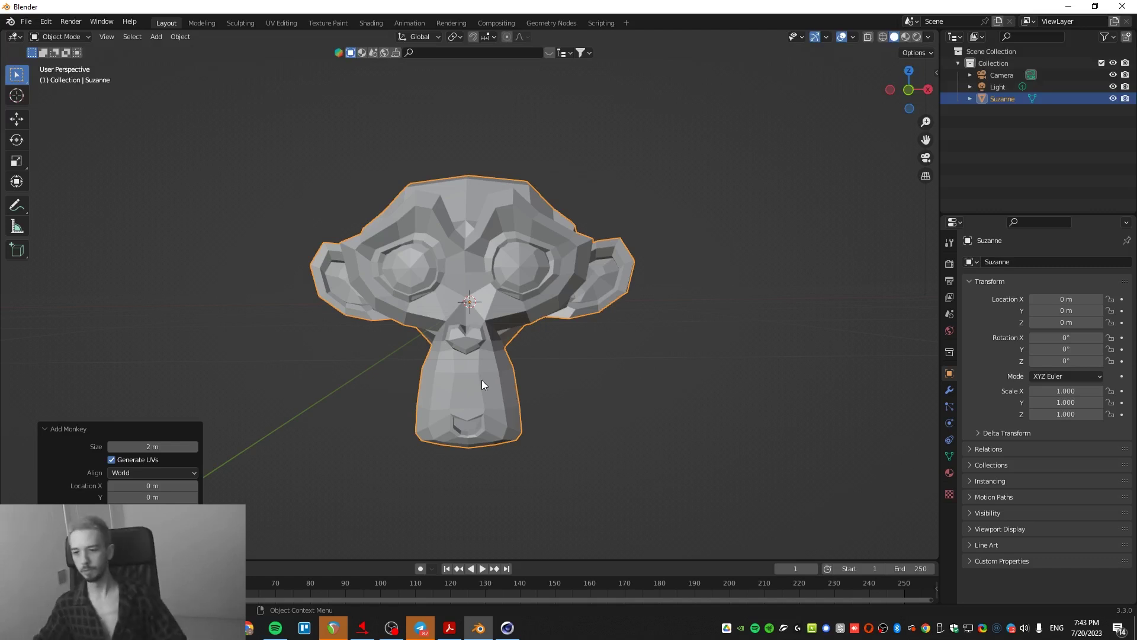
key(Delete)
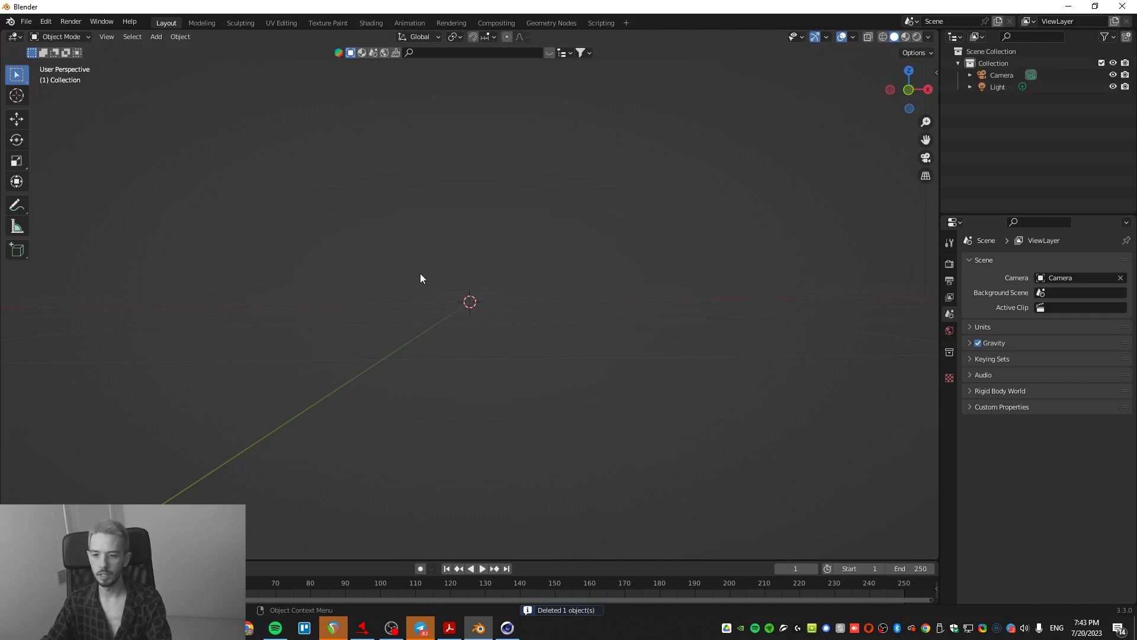
key(shift+a)
- Add a Landscape terrain mesh in Blender, orbit above it, and delete it
click(474, 400)
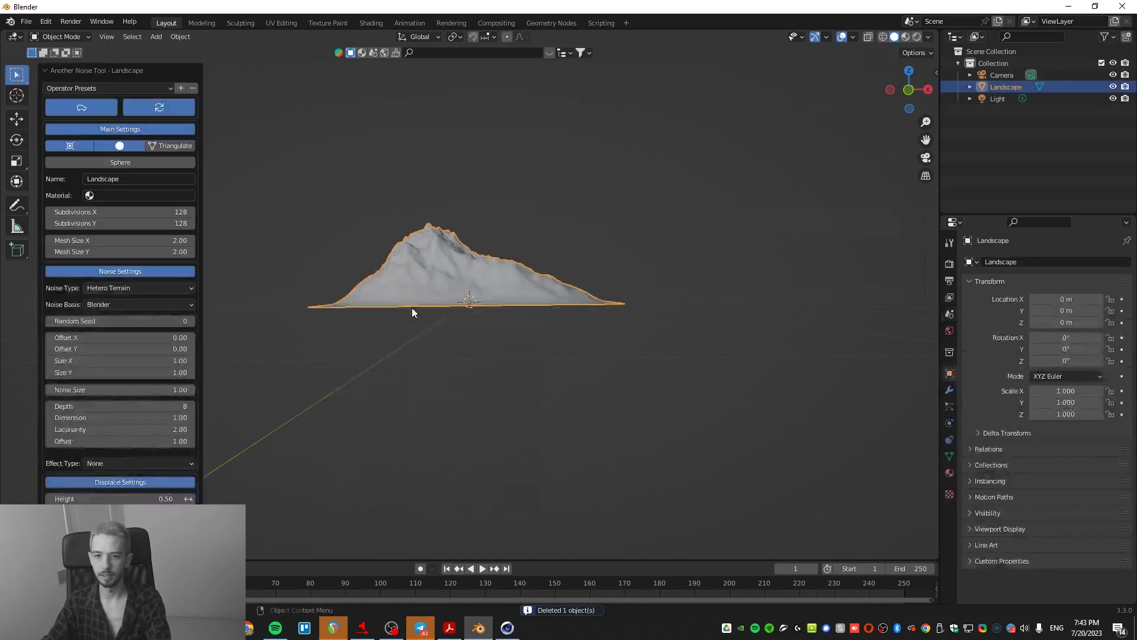
middle_drag(413, 312, 401, 347)
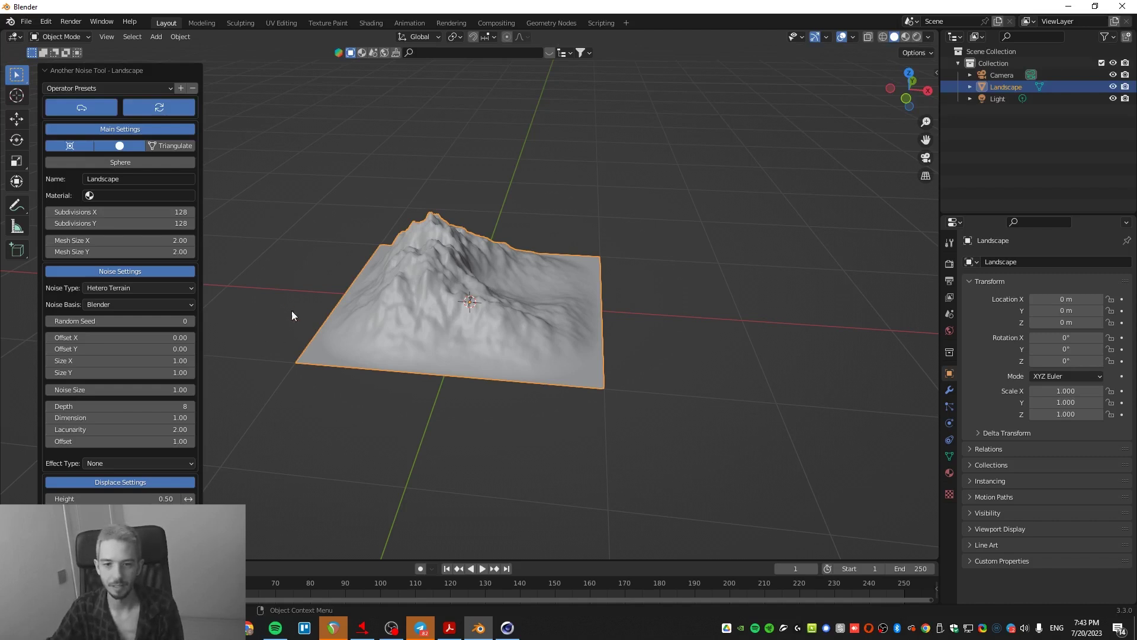
key(Delete)
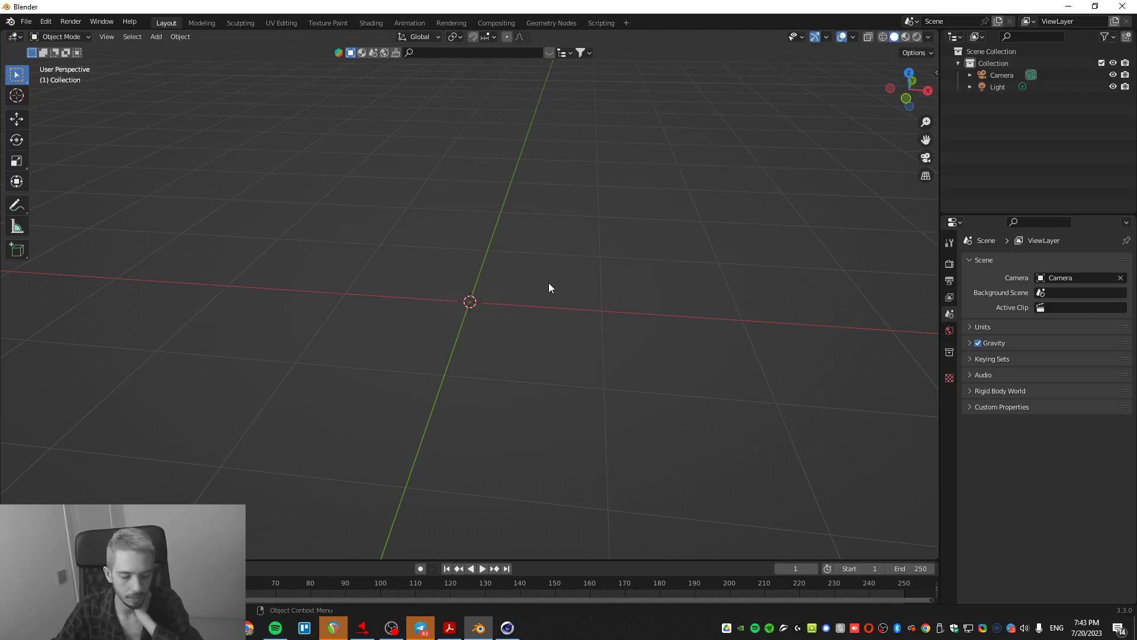
- In Cinema 4D, delete the default cube and tear the primitives flyout off as a floating palette
click(507, 628)
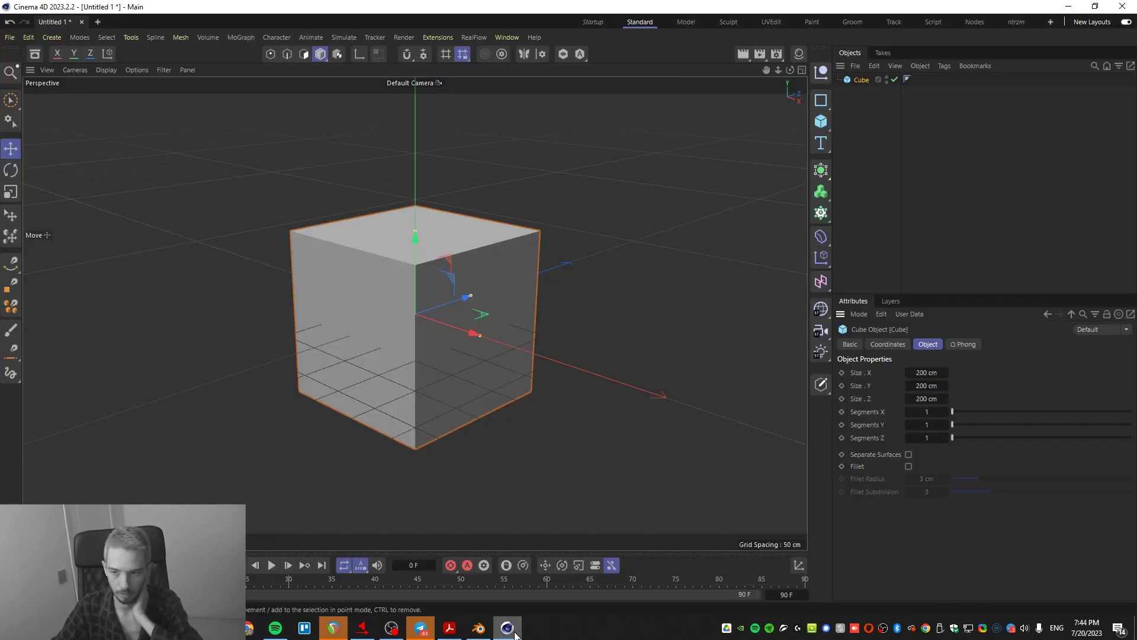
key(Delete)
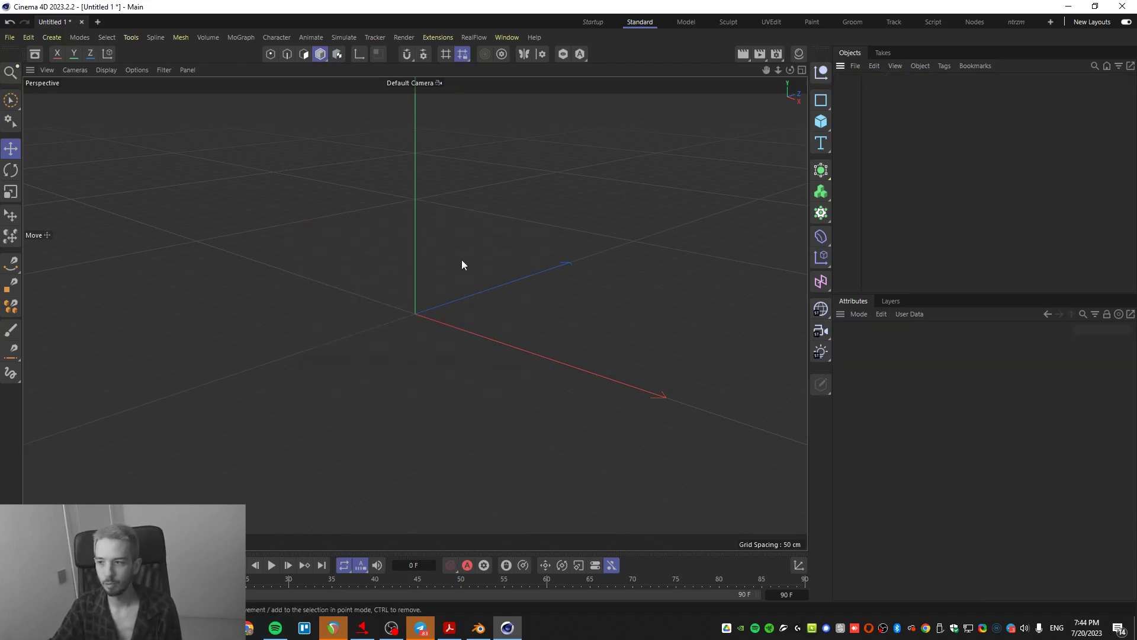
click(823, 129)
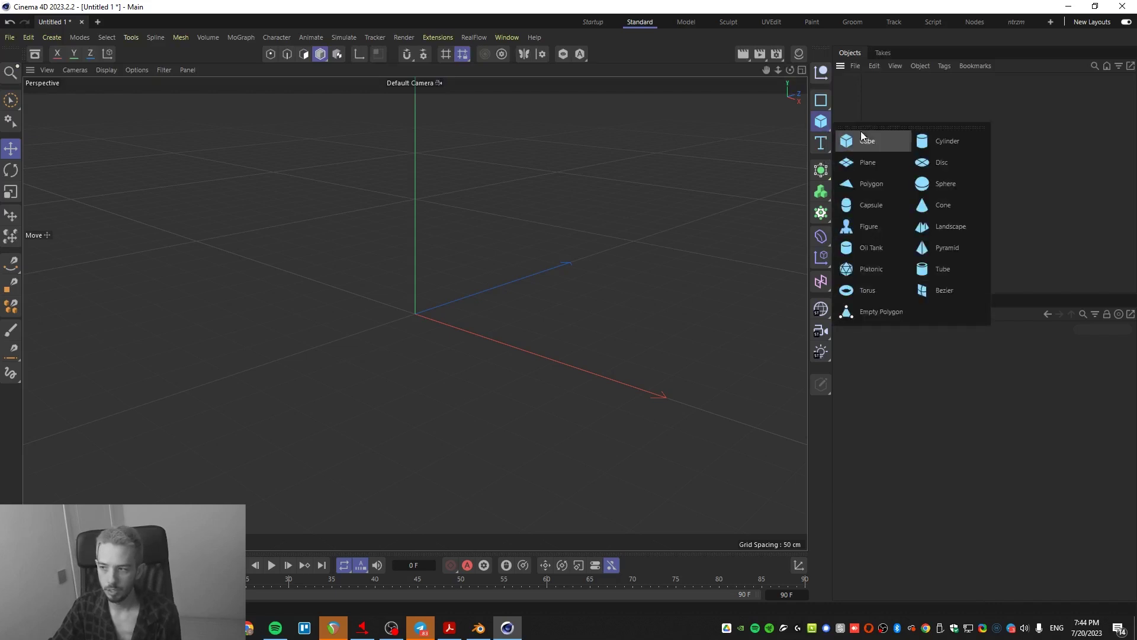
drag(865, 129, 723, 144)
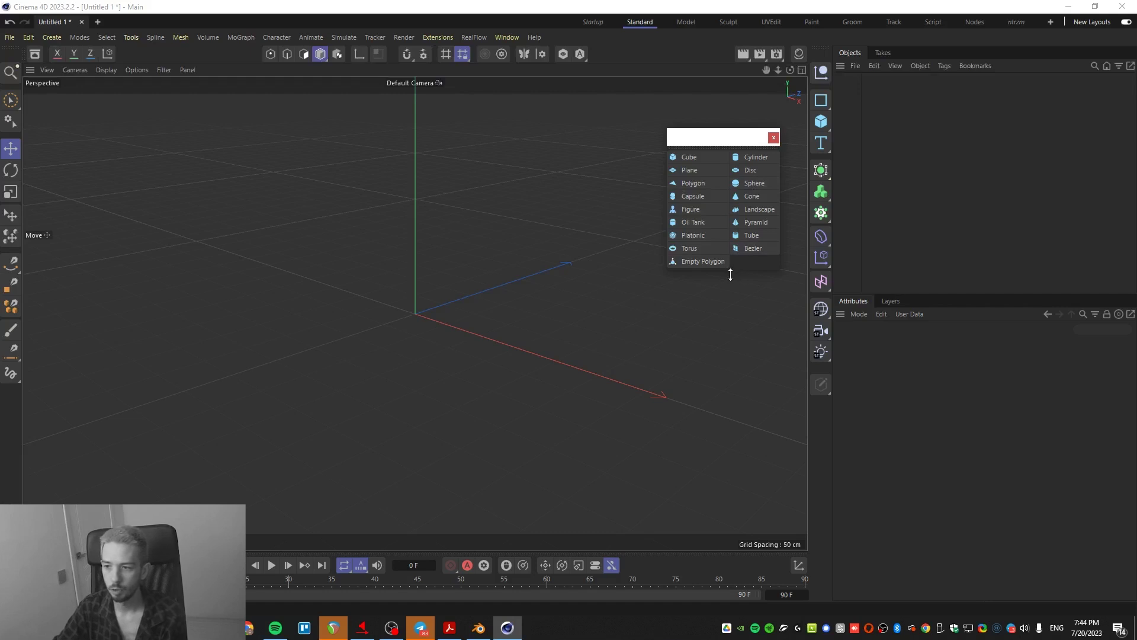
- Add a Polygon primitive, compare the four-view and perspective layouts, then delete it
click(708, 186)
key(F5)
key(F1)
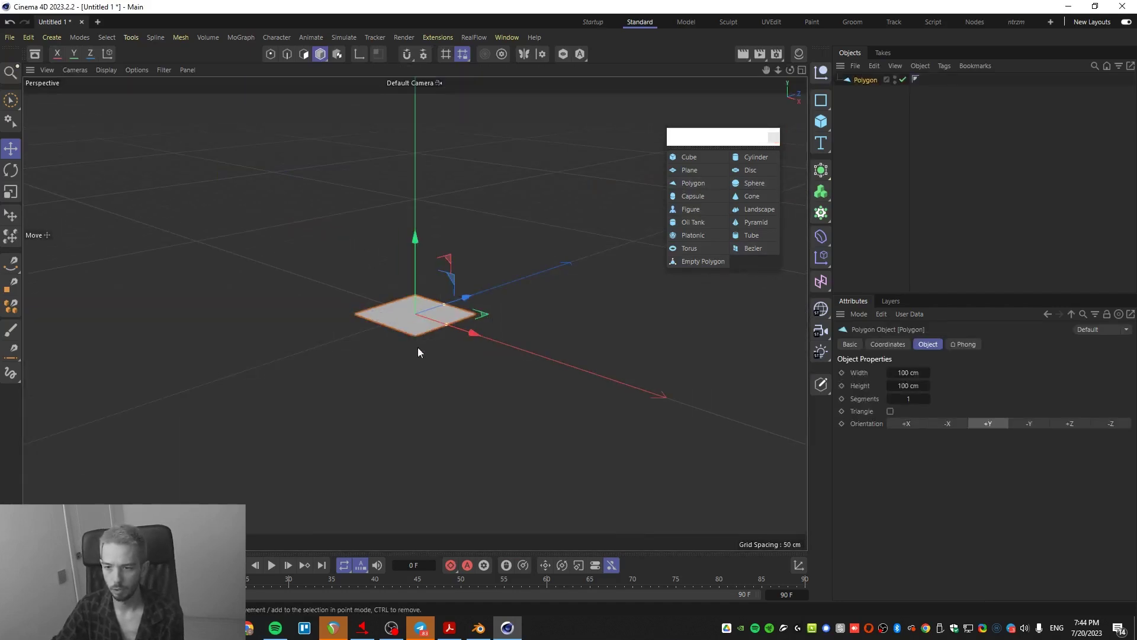
key(F5)
key(F1)
scroll(406, 365, up, 1)
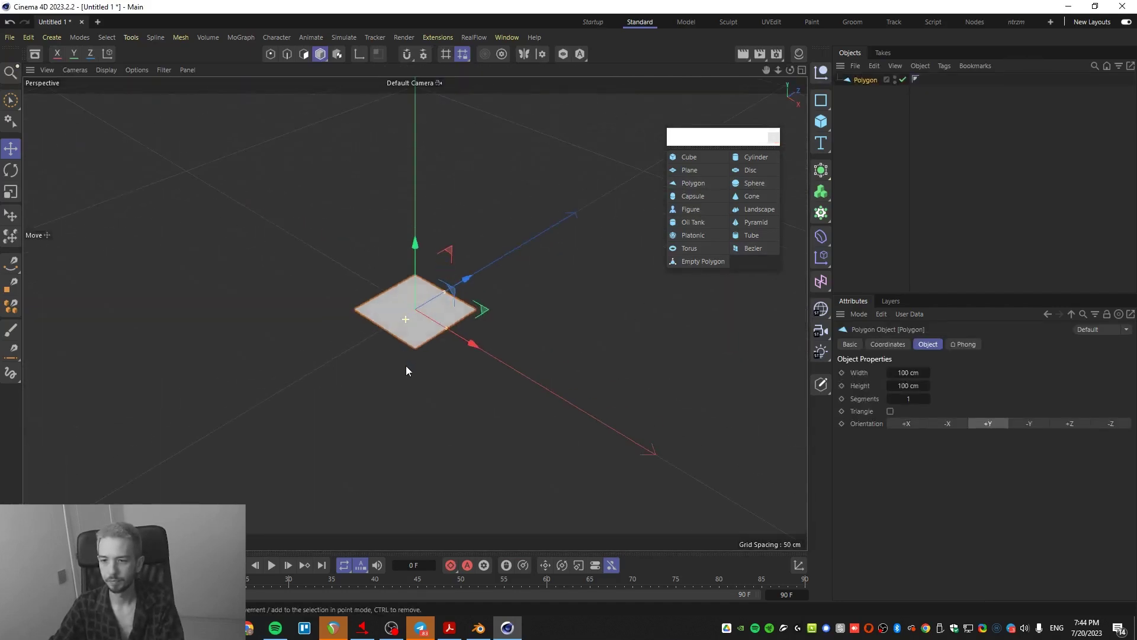
key(Delete)
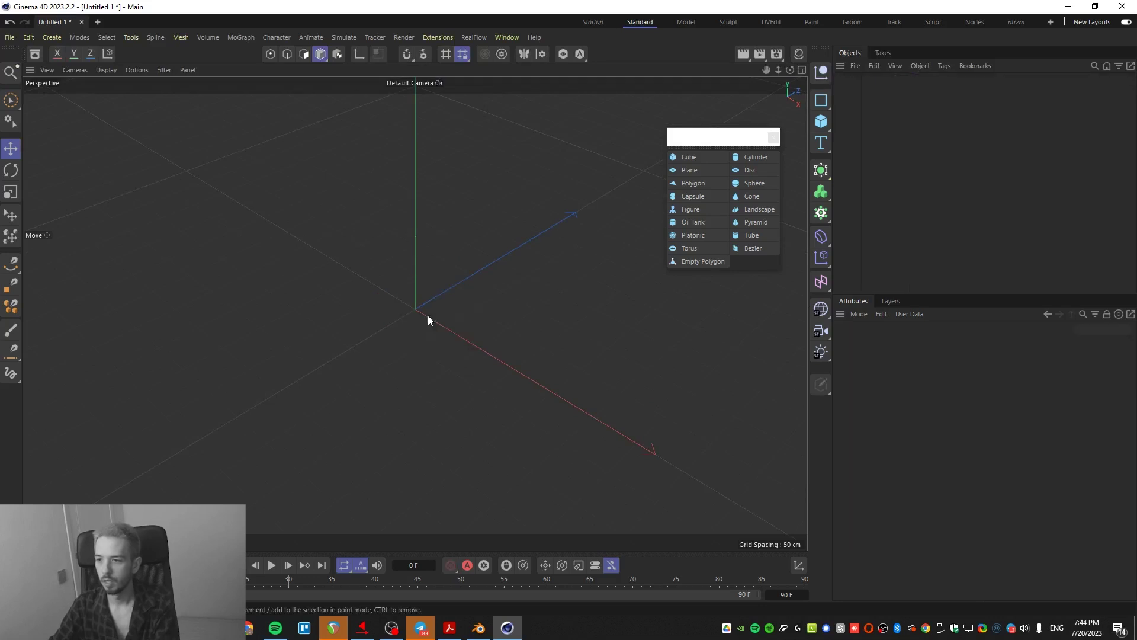
- Try a Disc and then a Figure primitive, deleting each one
click(753, 170)
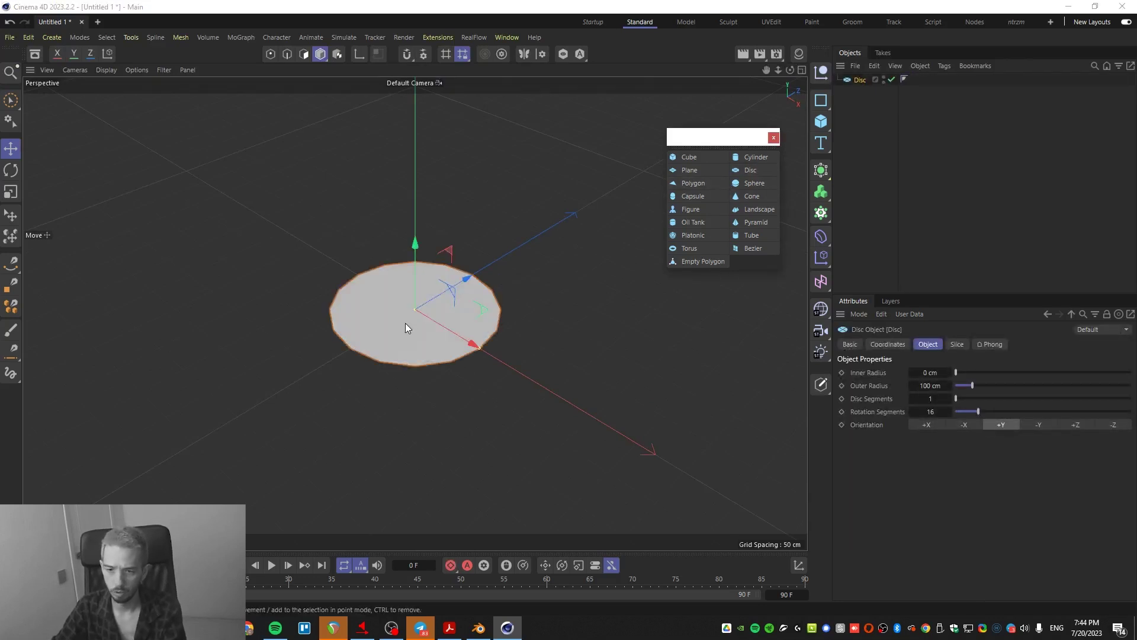
key(Delete)
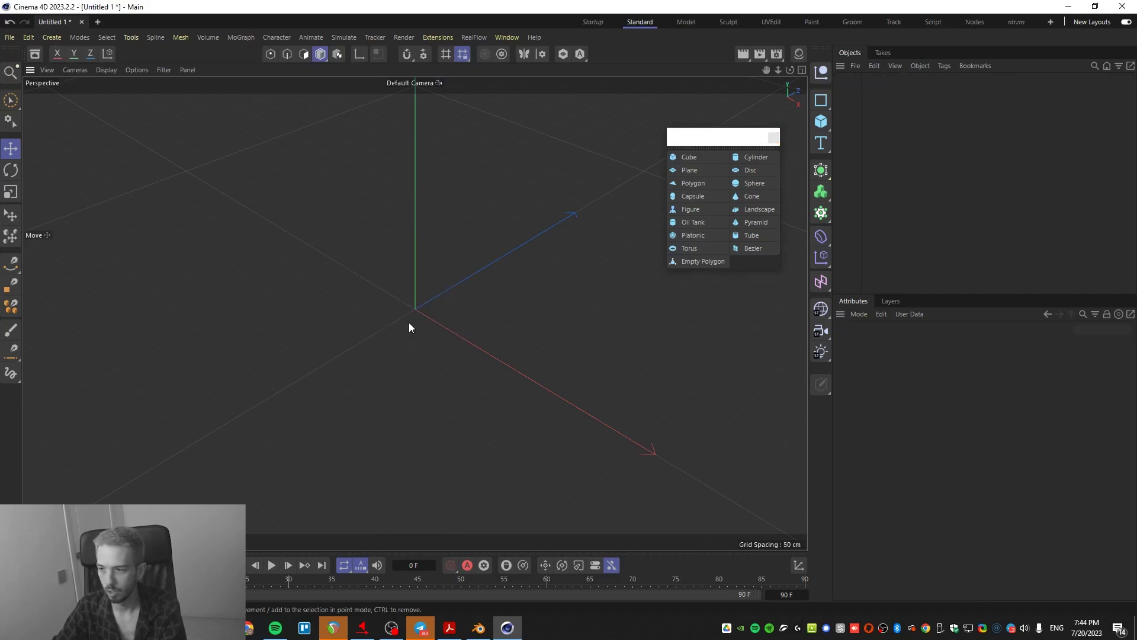
click(690, 210)
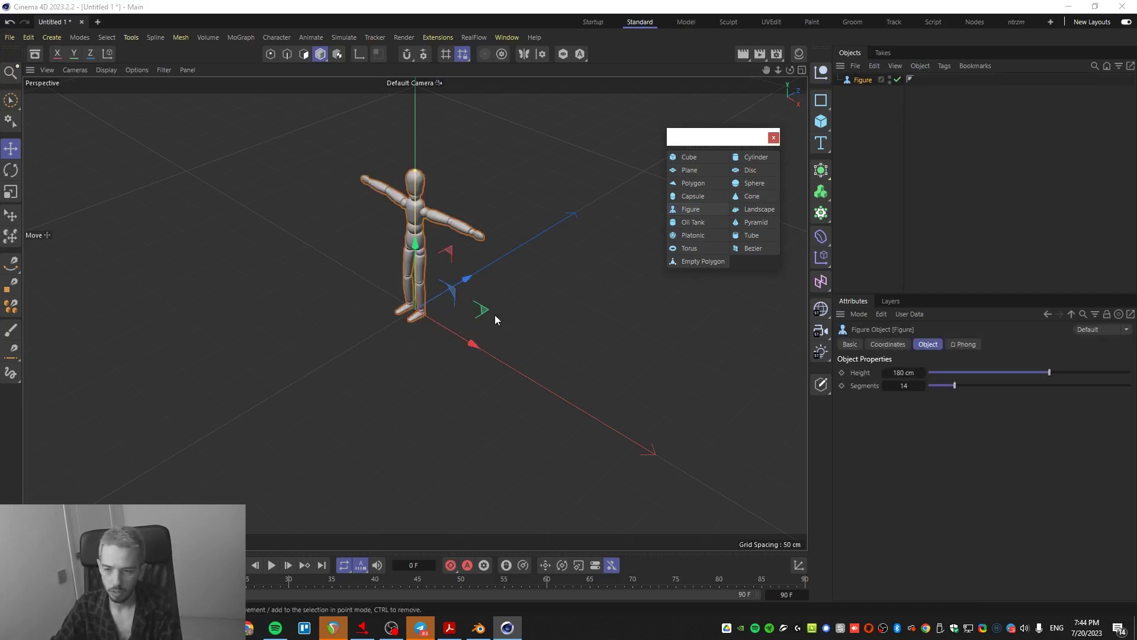
alt+drag(495, 314, 505, 264)
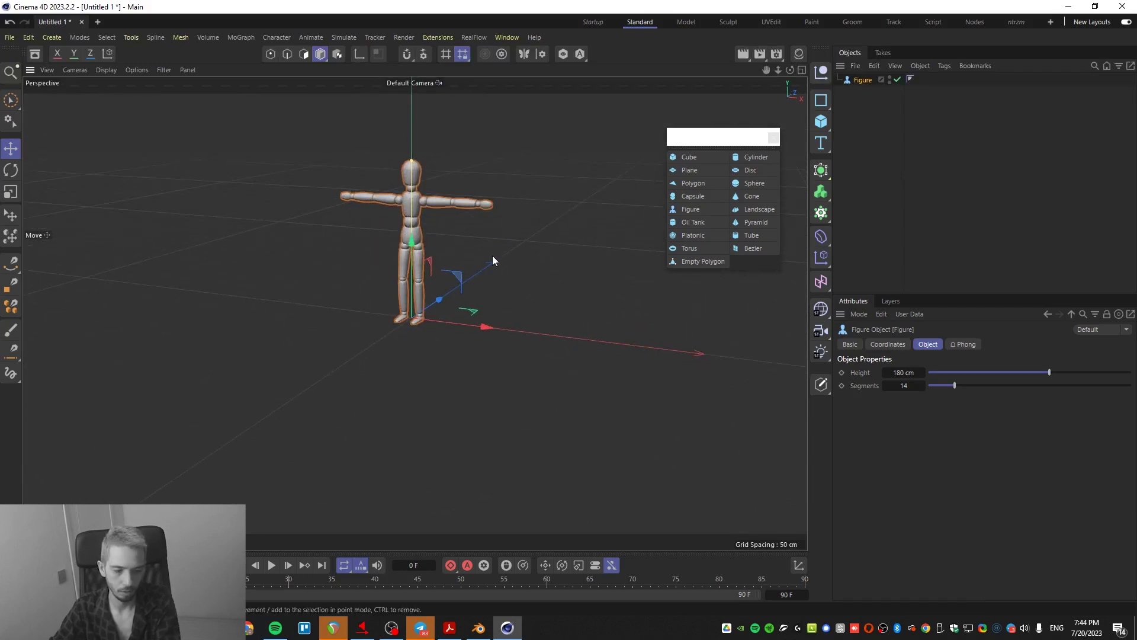
key(Delete)
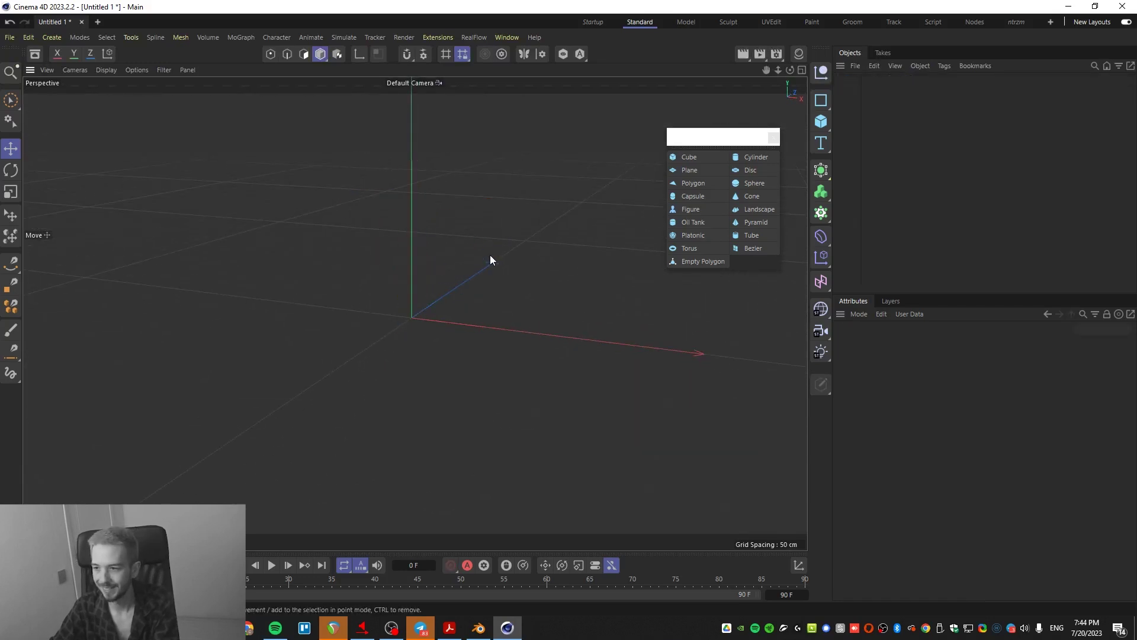
- Add a Landscape primitive with 265 width and 235 depth segments, then delete it
click(755, 211)
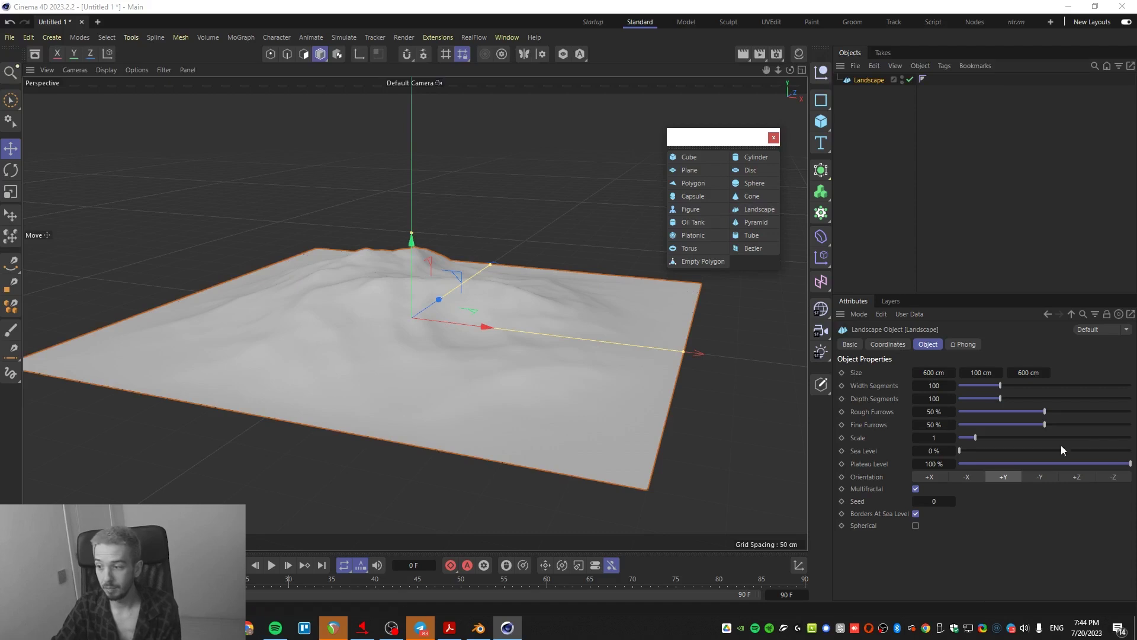
drag(1000, 385, 1072, 385)
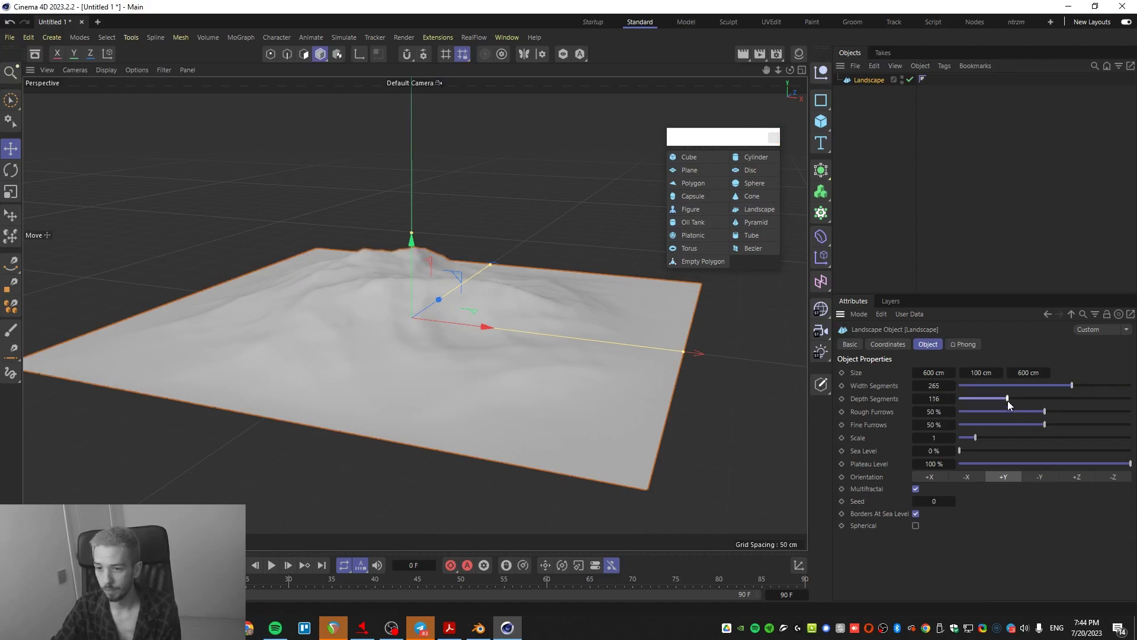
drag(1007, 400, 1058, 398)
drag(411, 233, 409, 92)
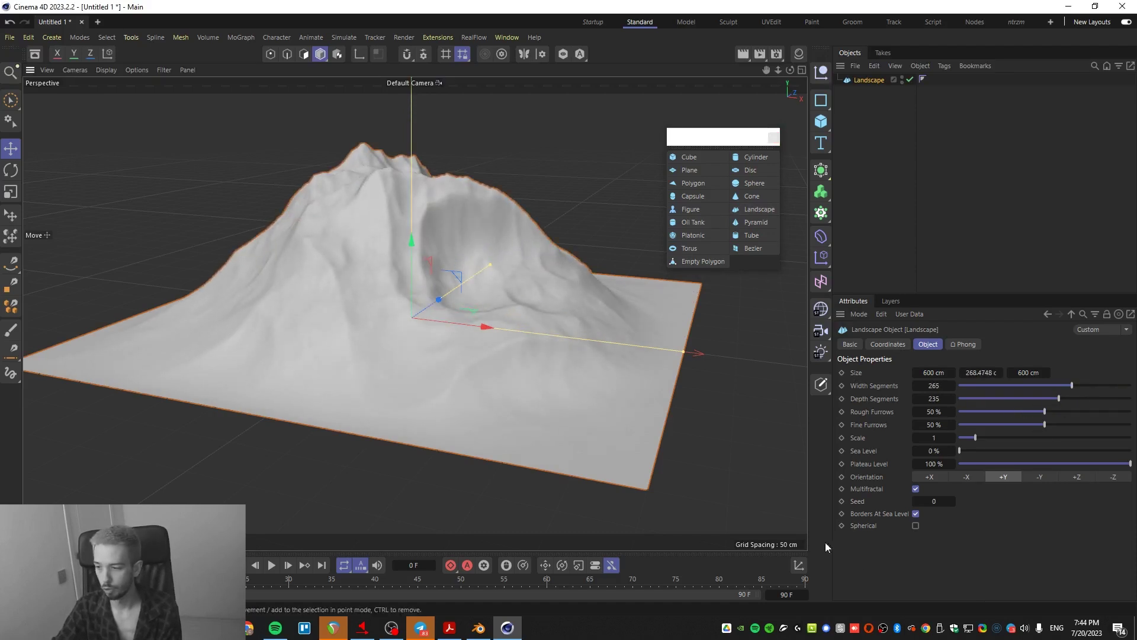
key(Delete)
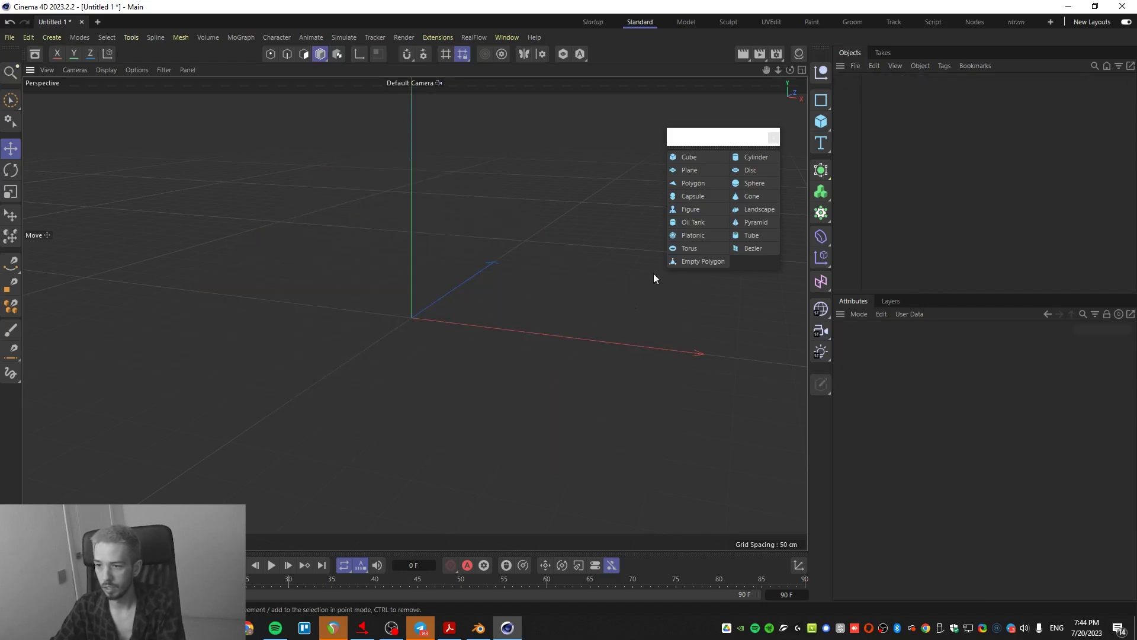
- Try an Oil Tank and then a Platonic primitive, deleting each one
click(693, 223)
alt+drag(407, 314, 331, 303)
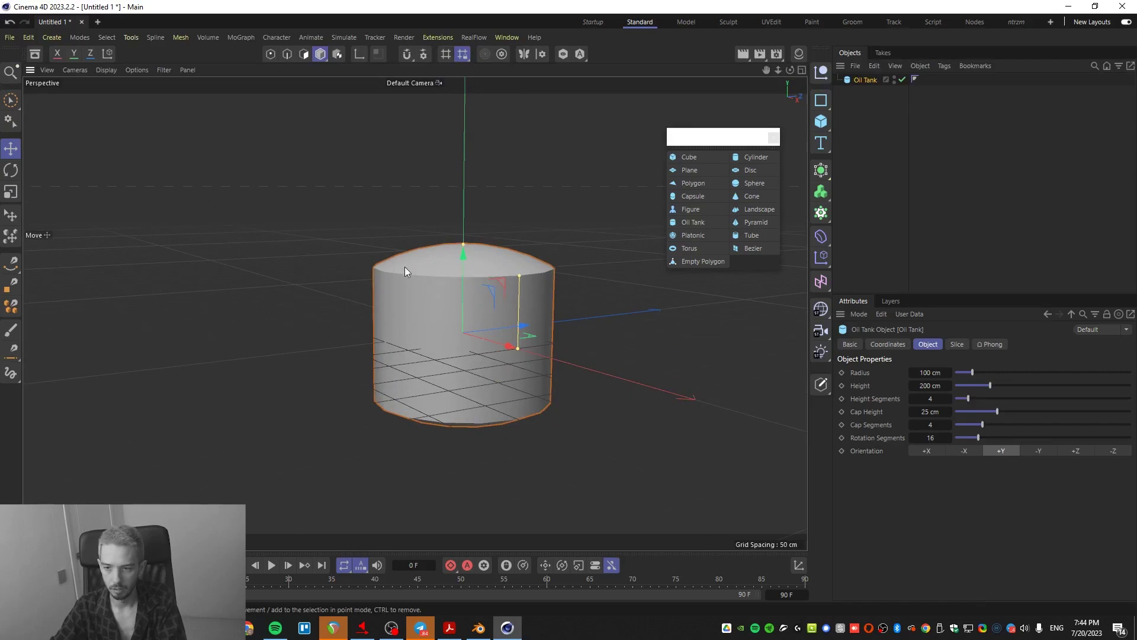
key(Delete)
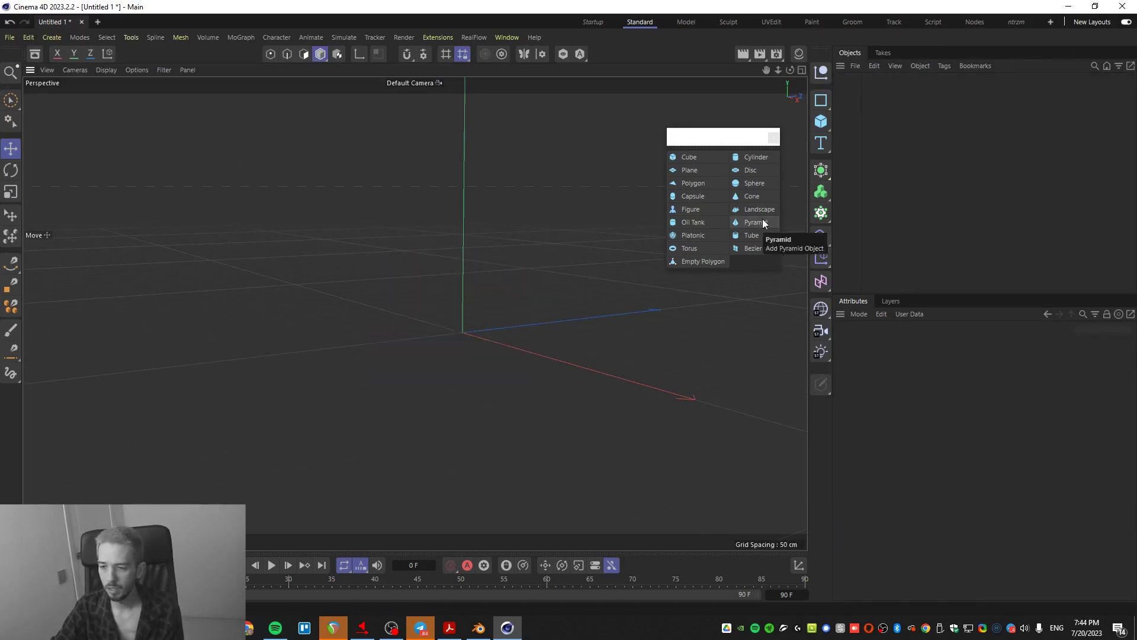
click(673, 237)
alt+drag(438, 356, 460, 385)
key(Delete)
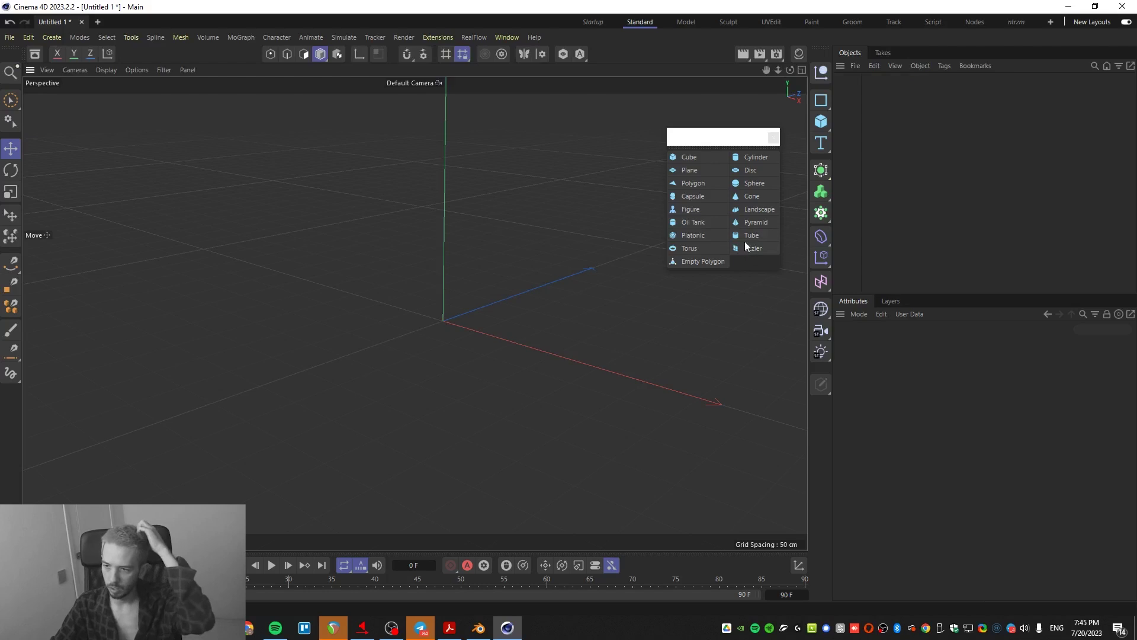
- Try a Tube and then a Torus primitive, deleting each one
click(759, 237)
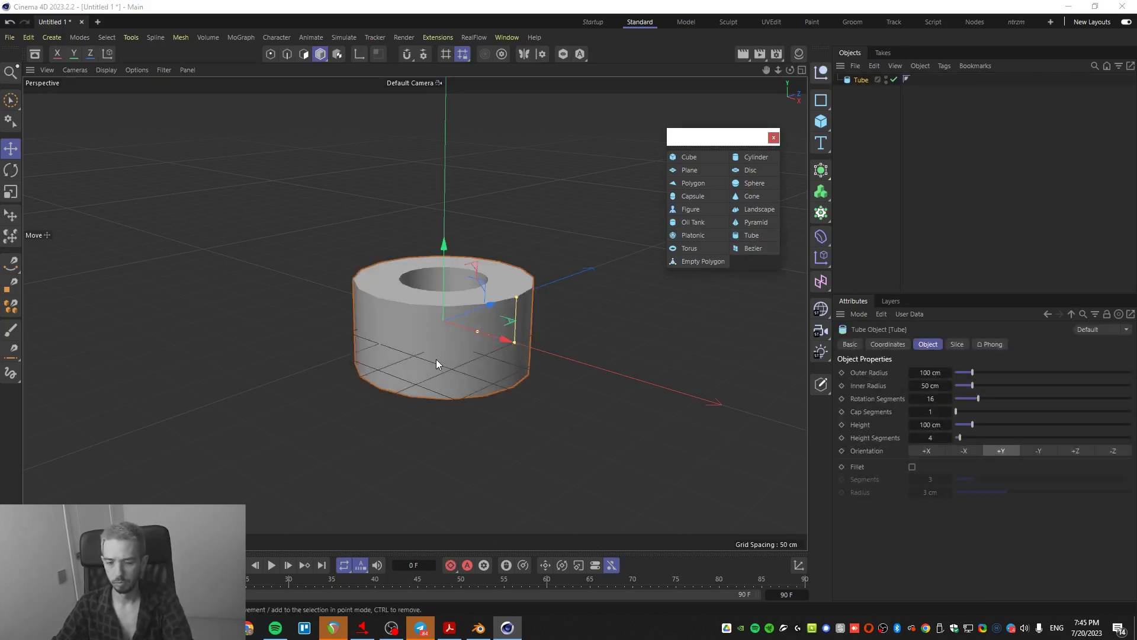
alt+drag(436, 359, 417, 407)
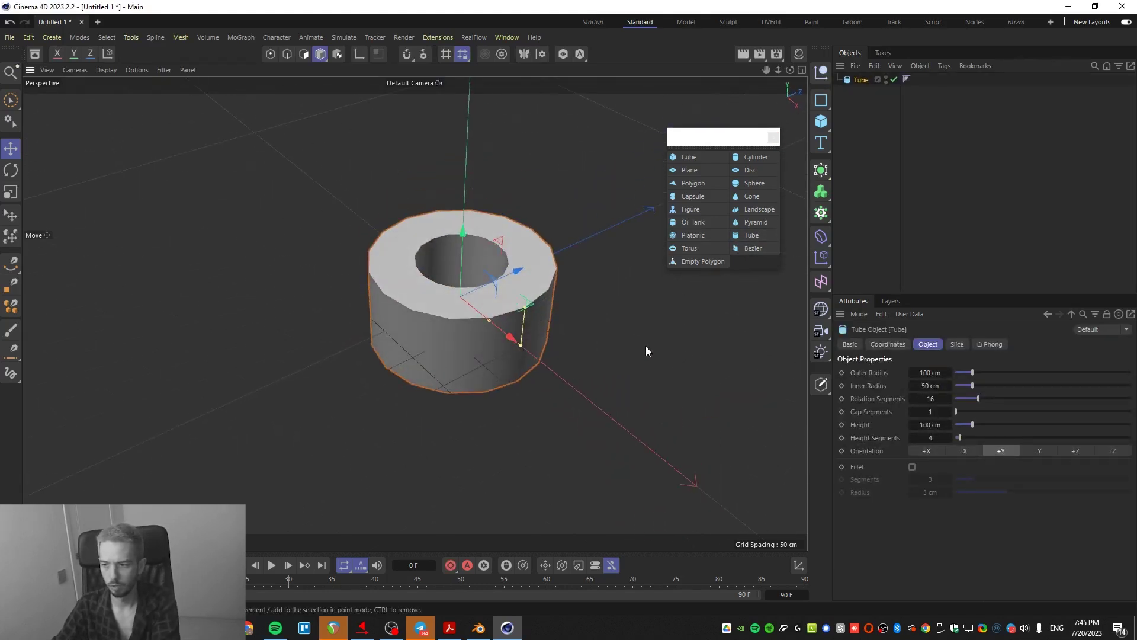
key(Delete)
click(688, 249)
alt+drag(446, 353, 446, 386)
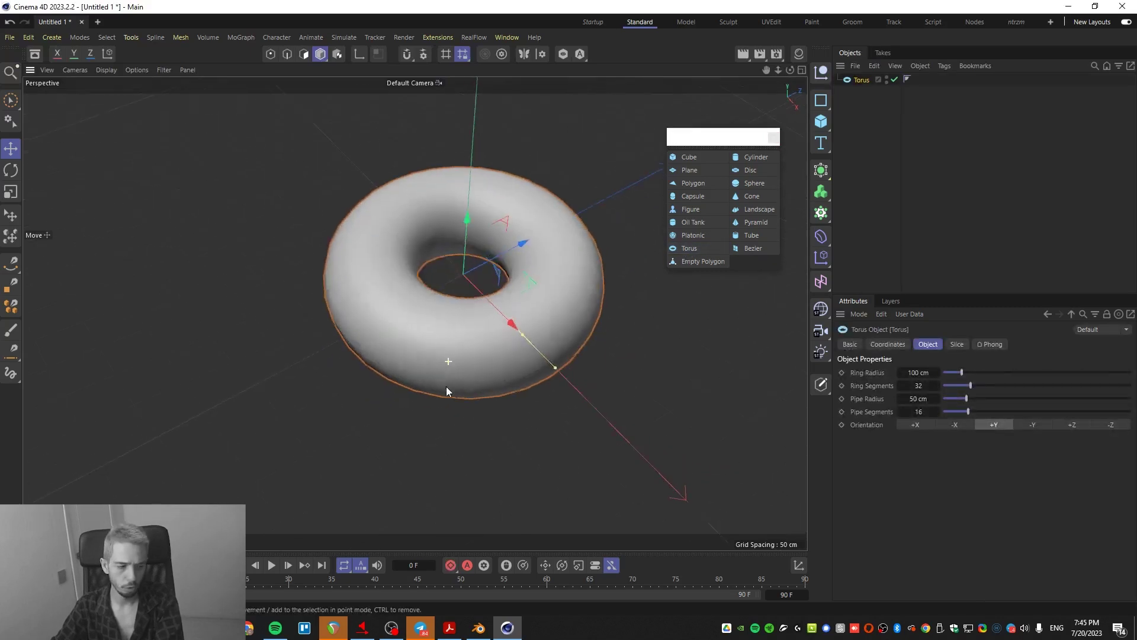
key(Delete)
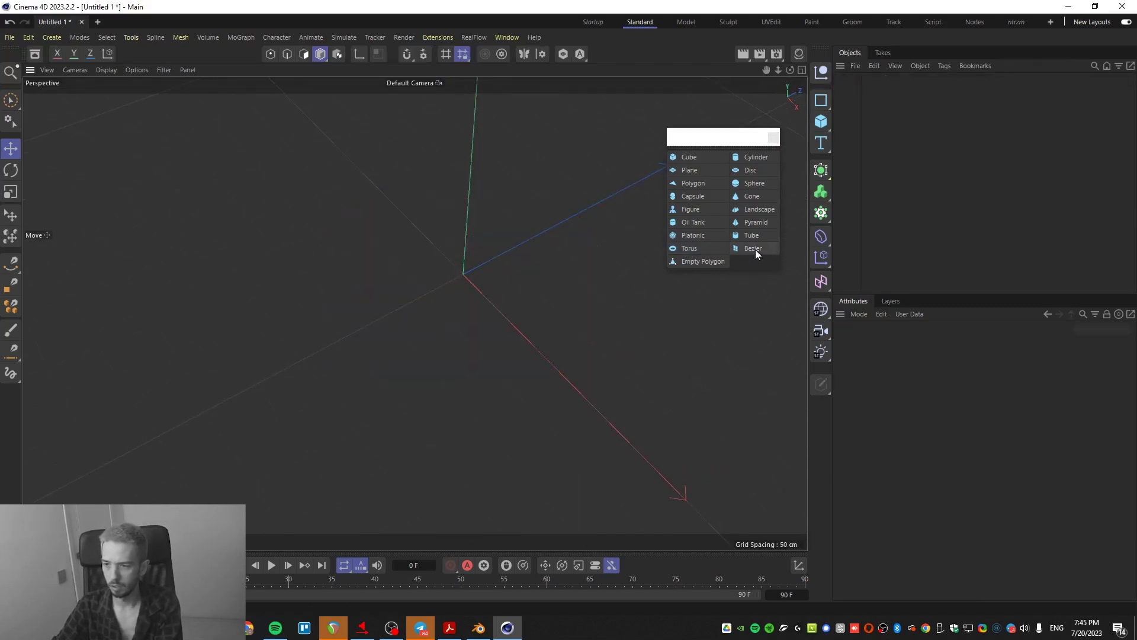
- Try a Bezier surface, delete it, and add a default 50 cm by 200 cm Cylinder
click(755, 250)
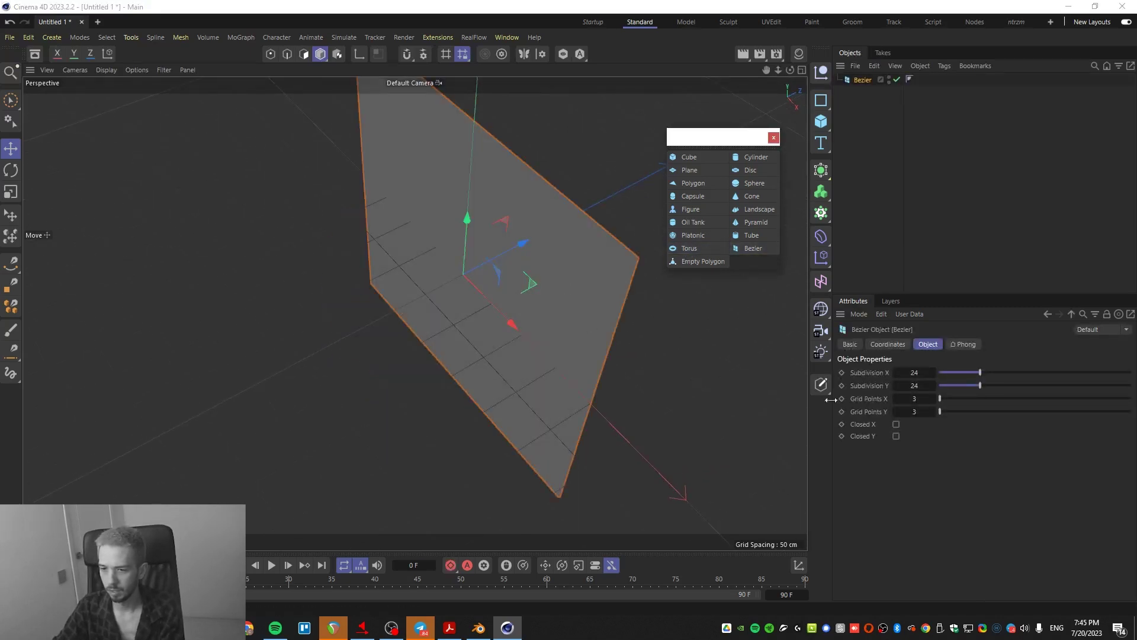
alt+drag(507, 252, 482, 256)
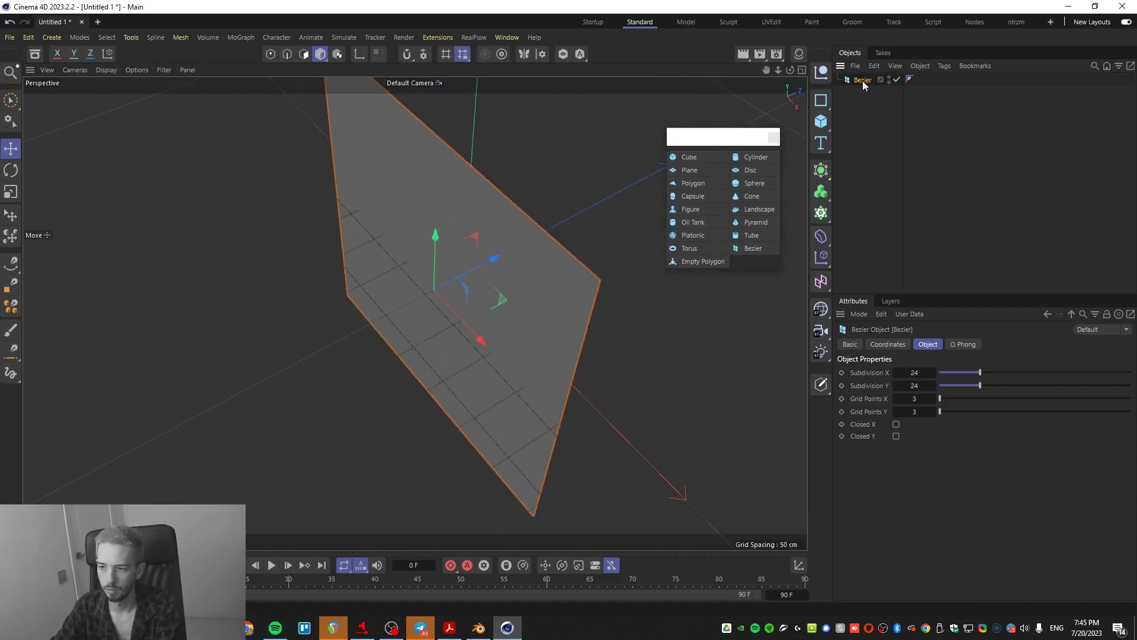
key(Delete)
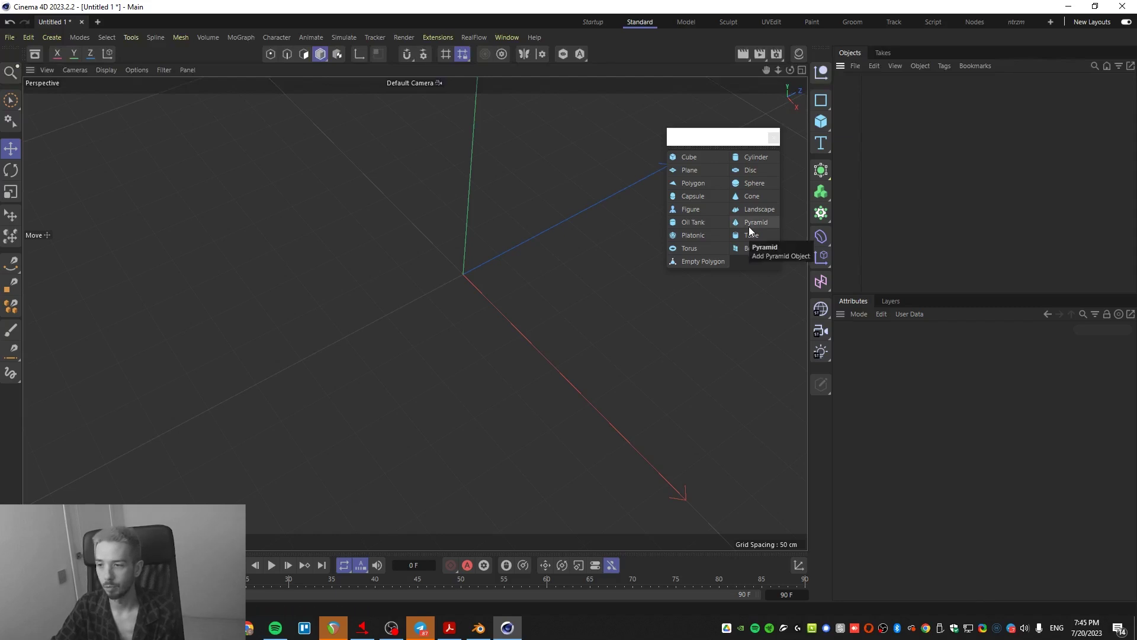
click(756, 156)
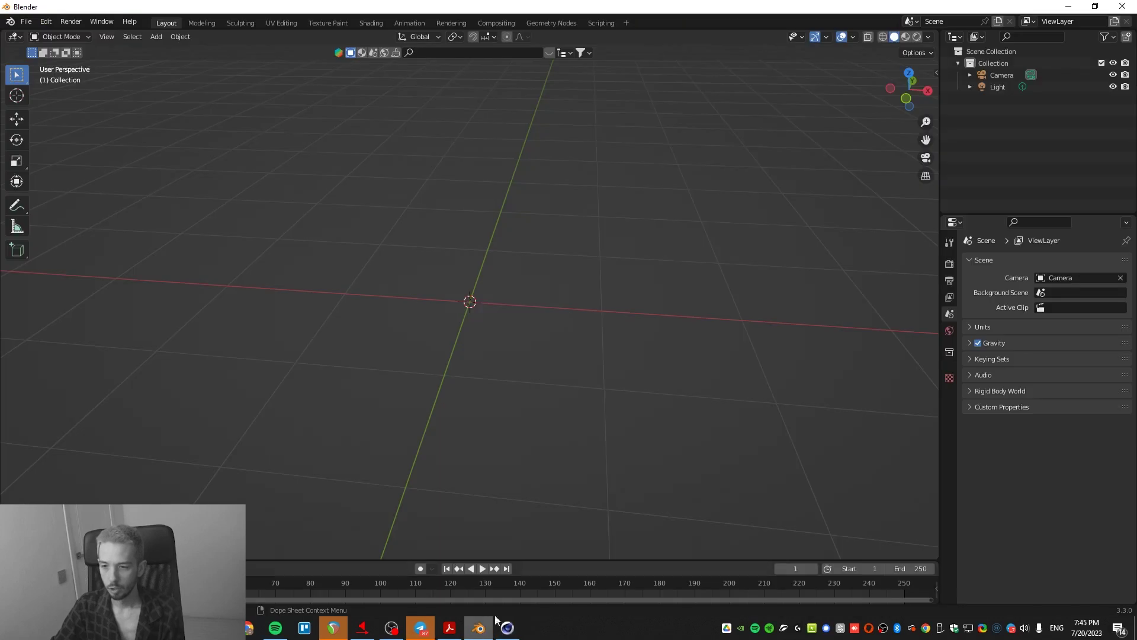
- Add a 19-vertex mesh cylinder in Blender (radius 1.52 m, depth 2.47 m)
click(479, 627)
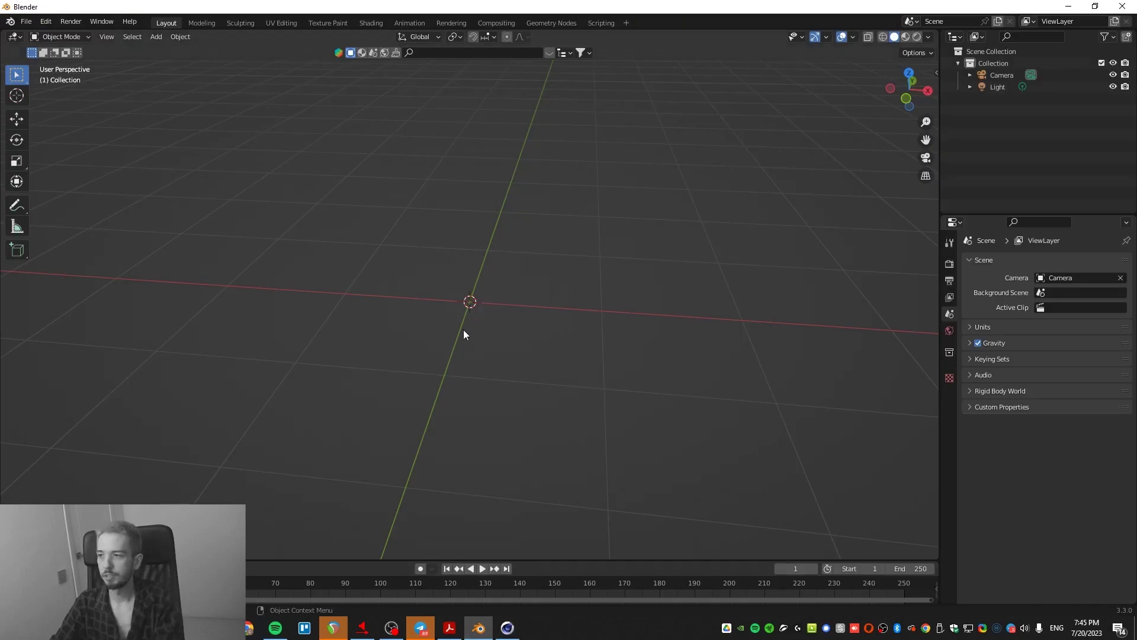
key(shift+a)
mouse_move(481, 192)
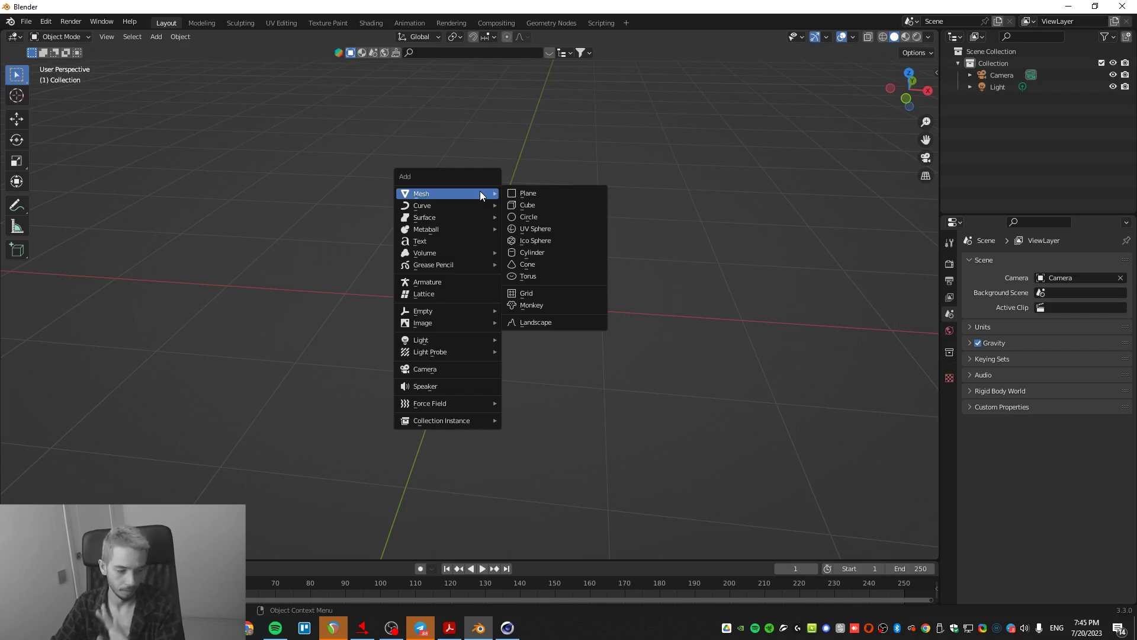
click(571, 256)
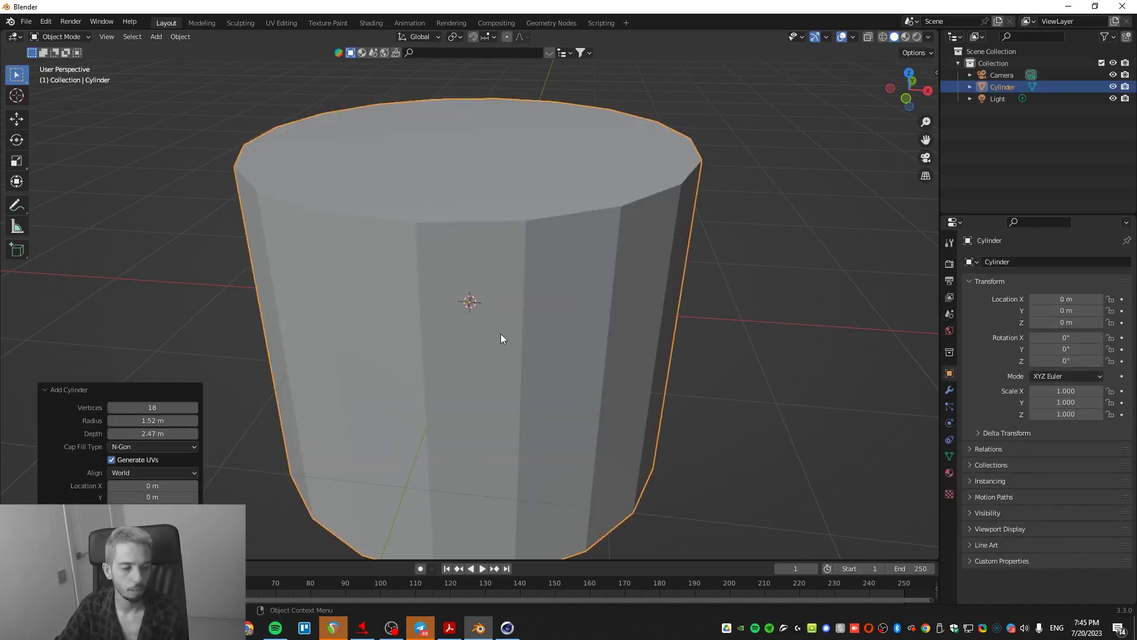
drag(139, 411, 83, 413)
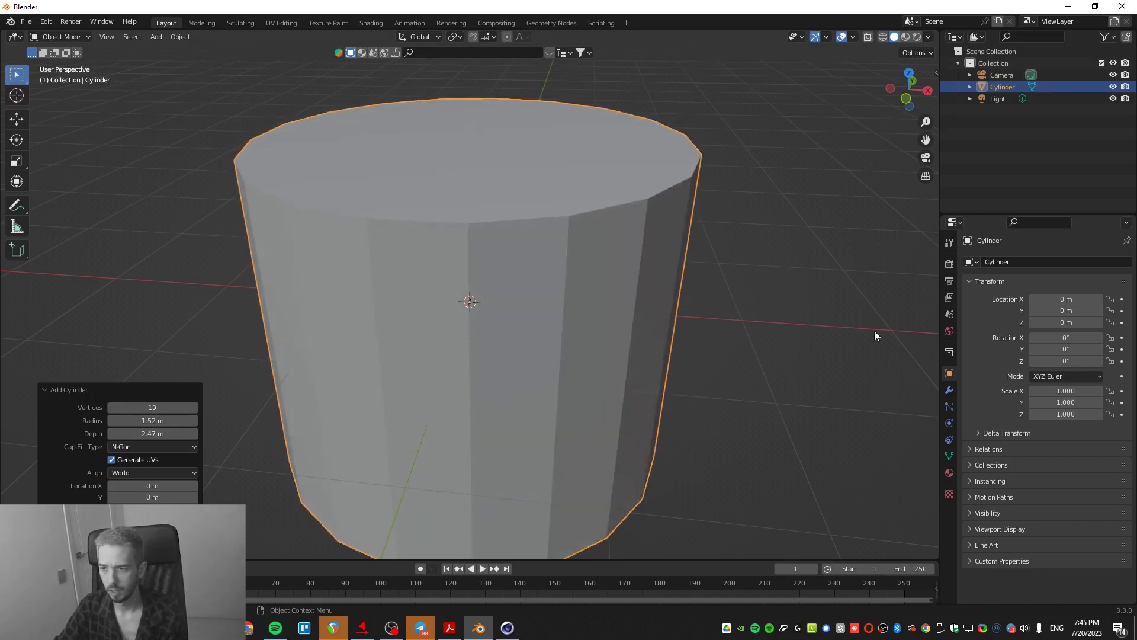
- Look down on the cylinder, reselect it, and return to Cinema 4D
click(788, 379)
middle_drag(786, 377, 727, 343)
scroll(727, 343, down, 2)
click(596, 337)
scroll(596, 336, down, 1)
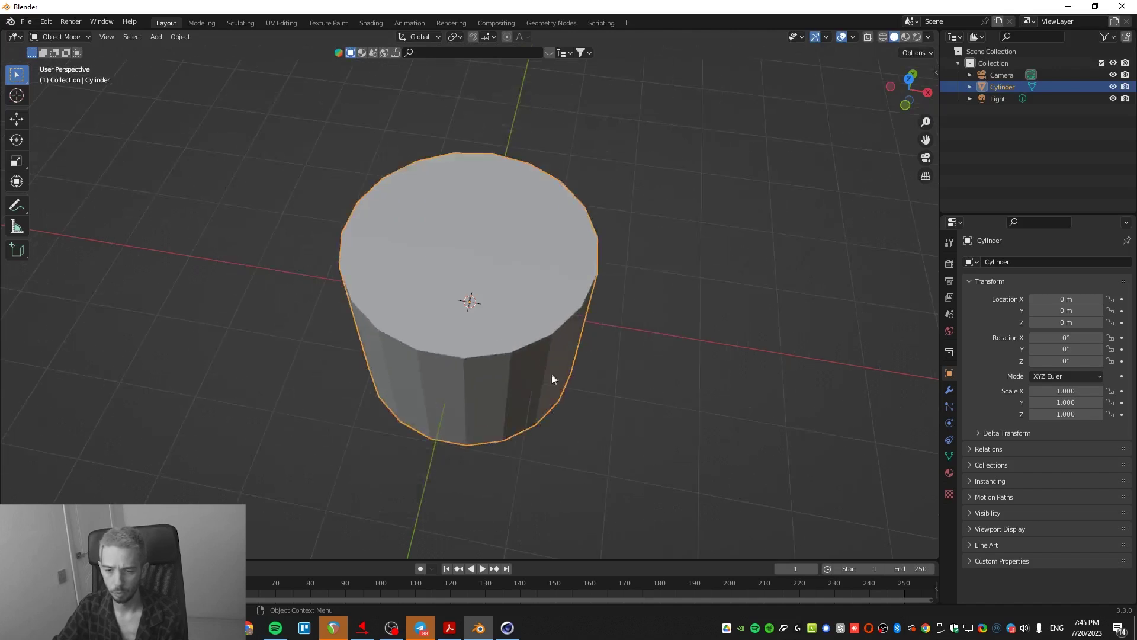
click(507, 628)
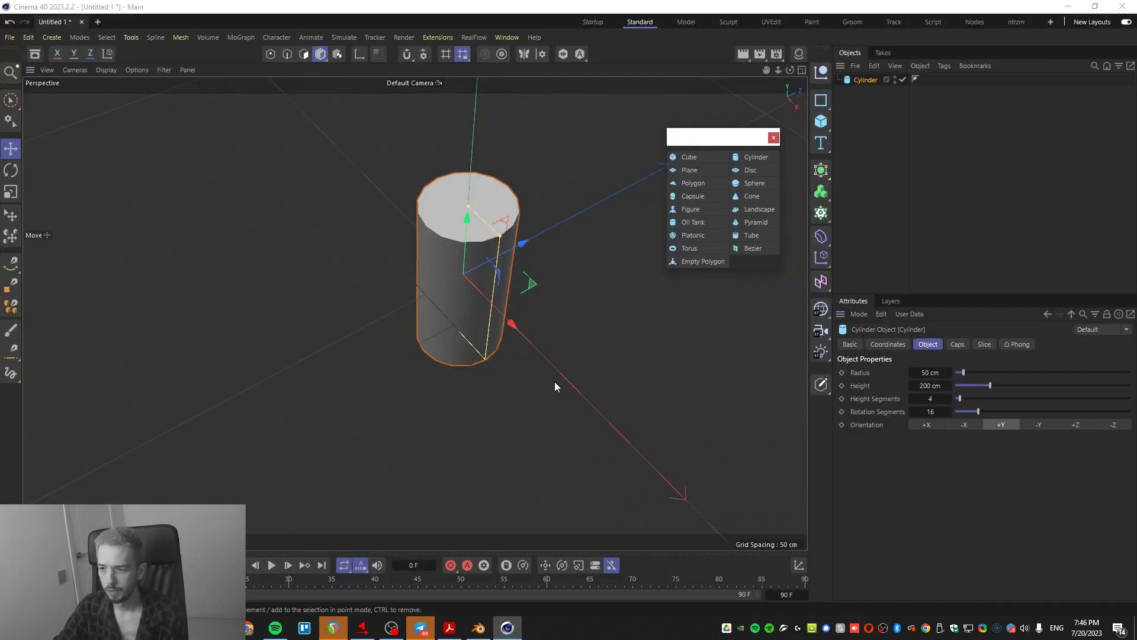
- Resize the Cinema 4D cylinder to 196 cm radius, 250 cm height and 28 rotation segments
key(Escape)
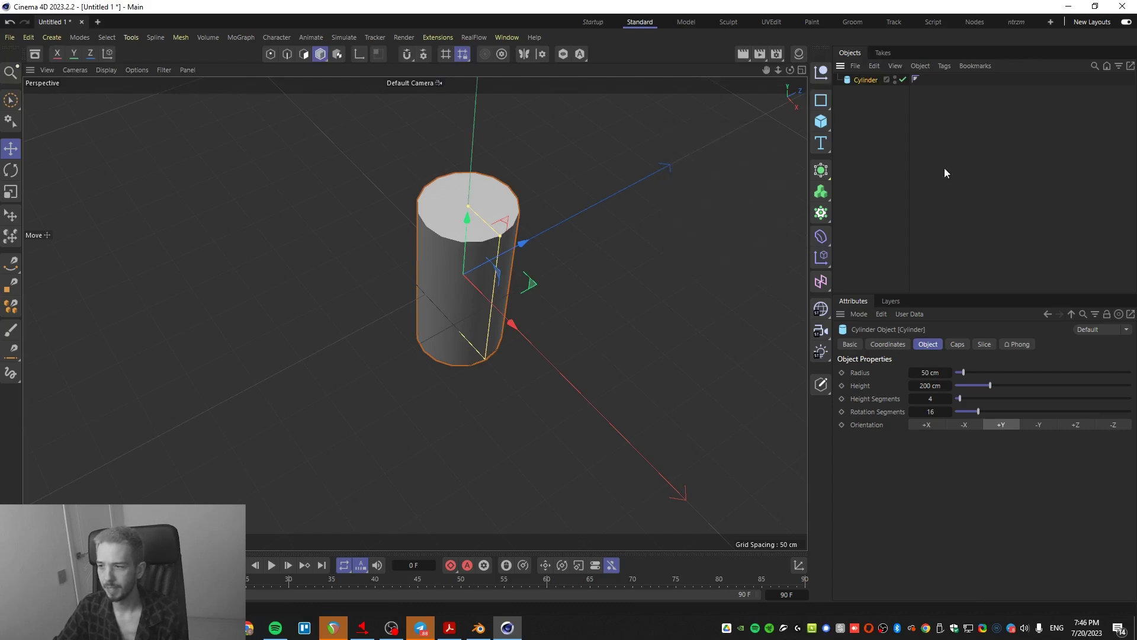
click(850, 94)
click(865, 78)
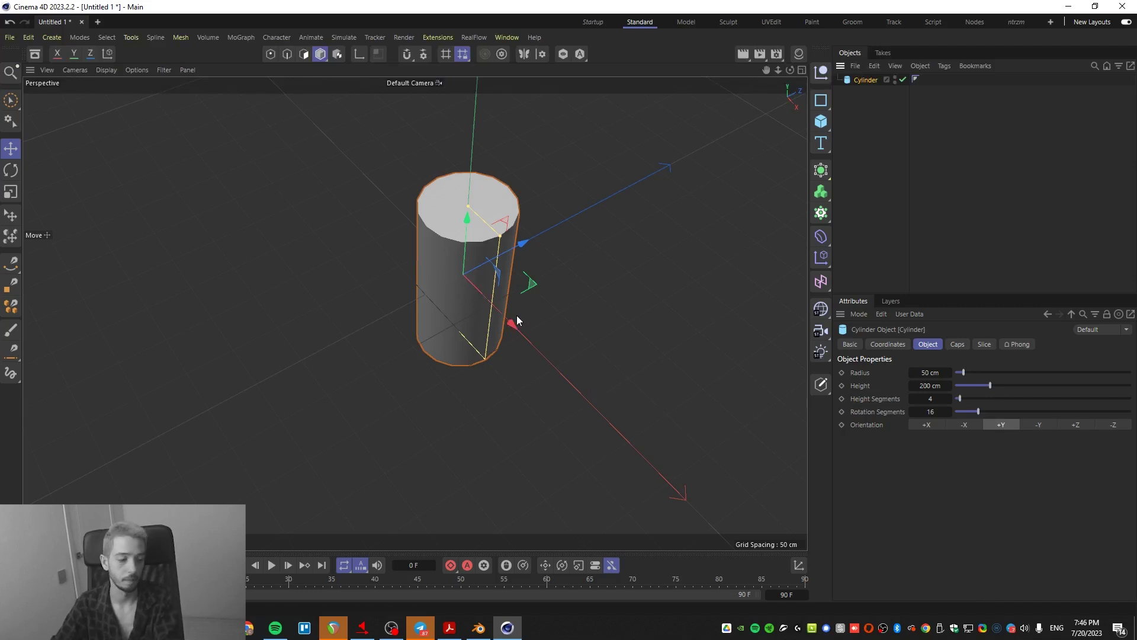
alt+drag(475, 322, 491, 236)
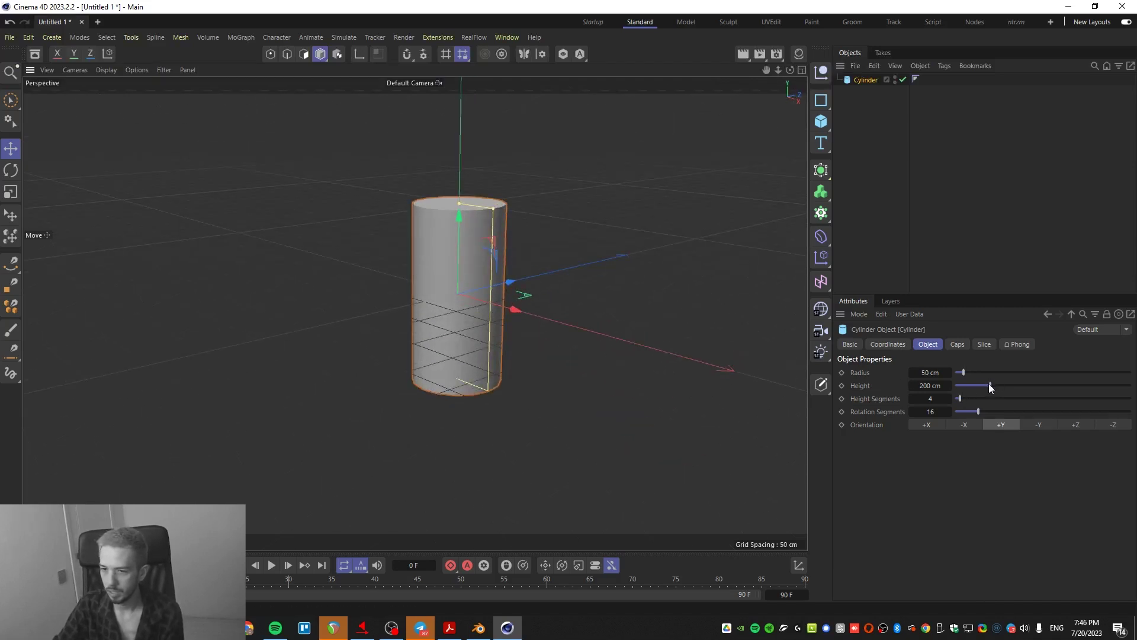
drag(988, 387, 964, 409)
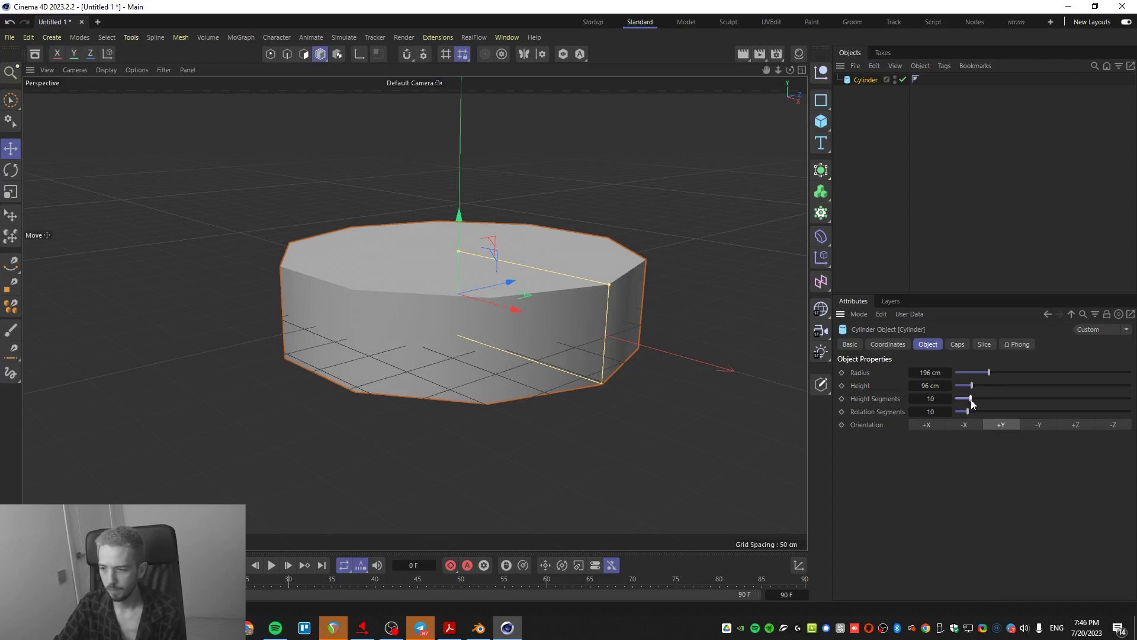
drag(973, 384, 1000, 389)
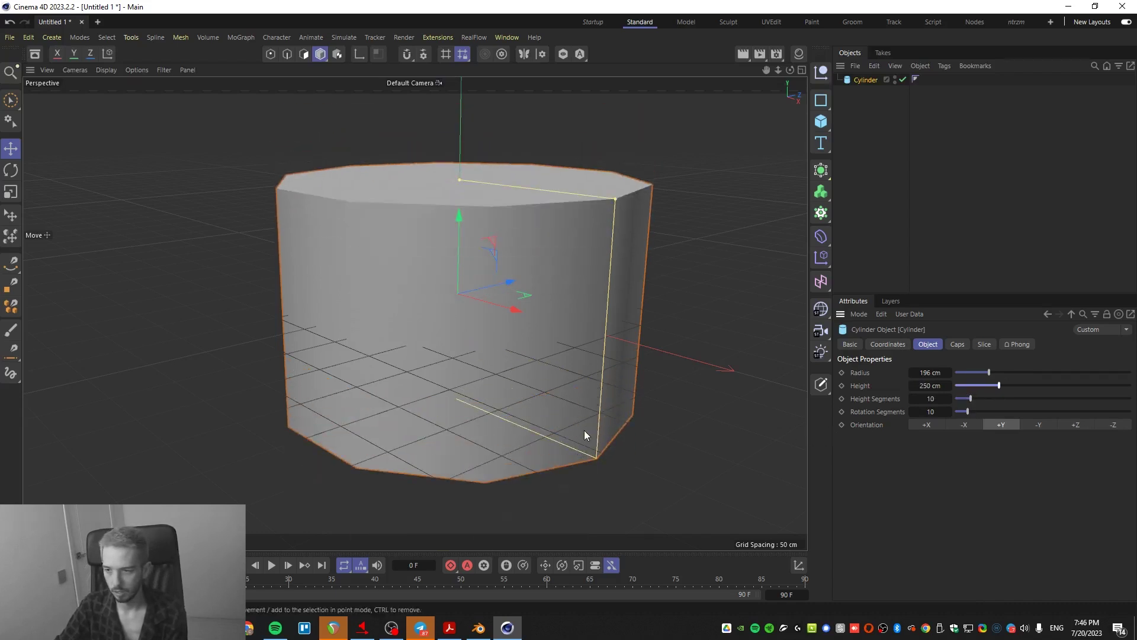
drag(969, 403, 1000, 409)
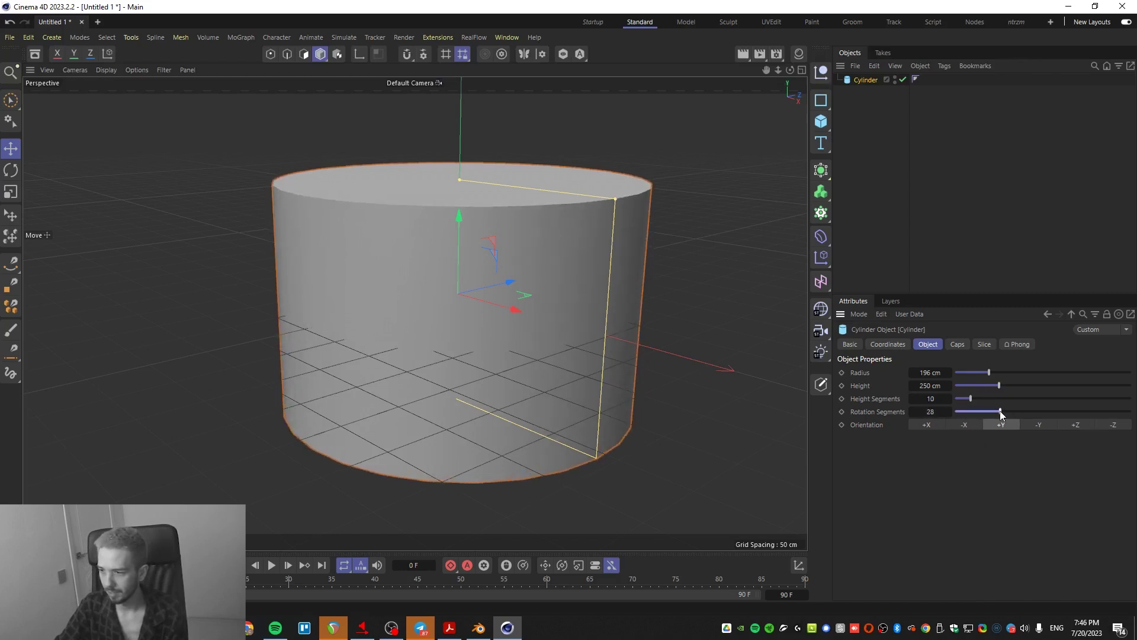
- Enable filleted caps with 9 segments and a 1 cm radius, then bring Blender forward
click(957, 349)
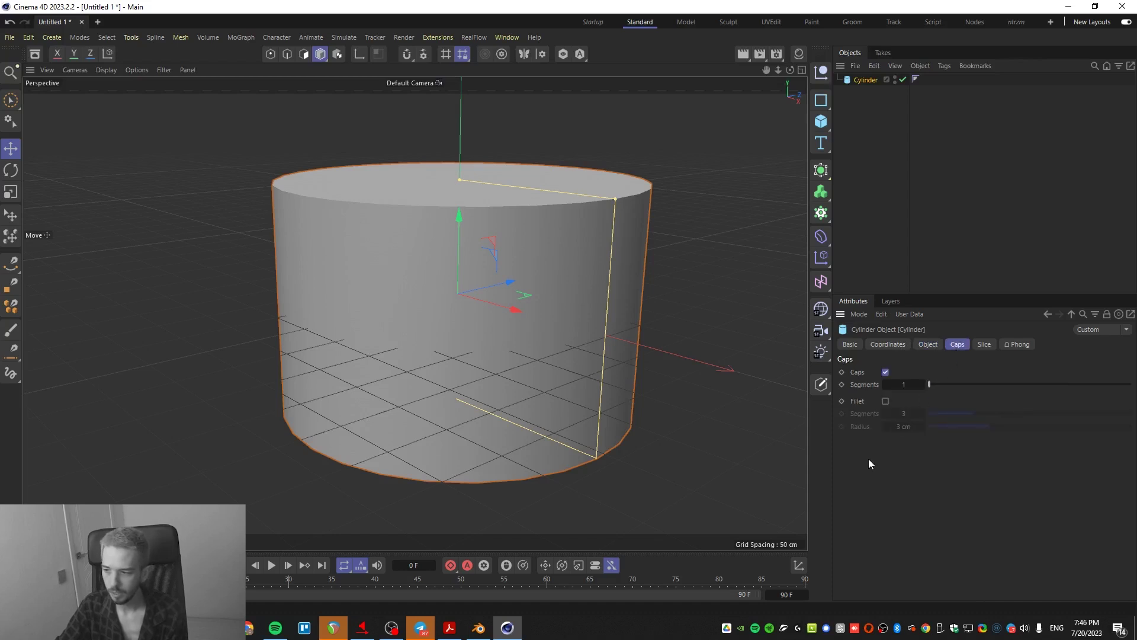
click(821, 120)
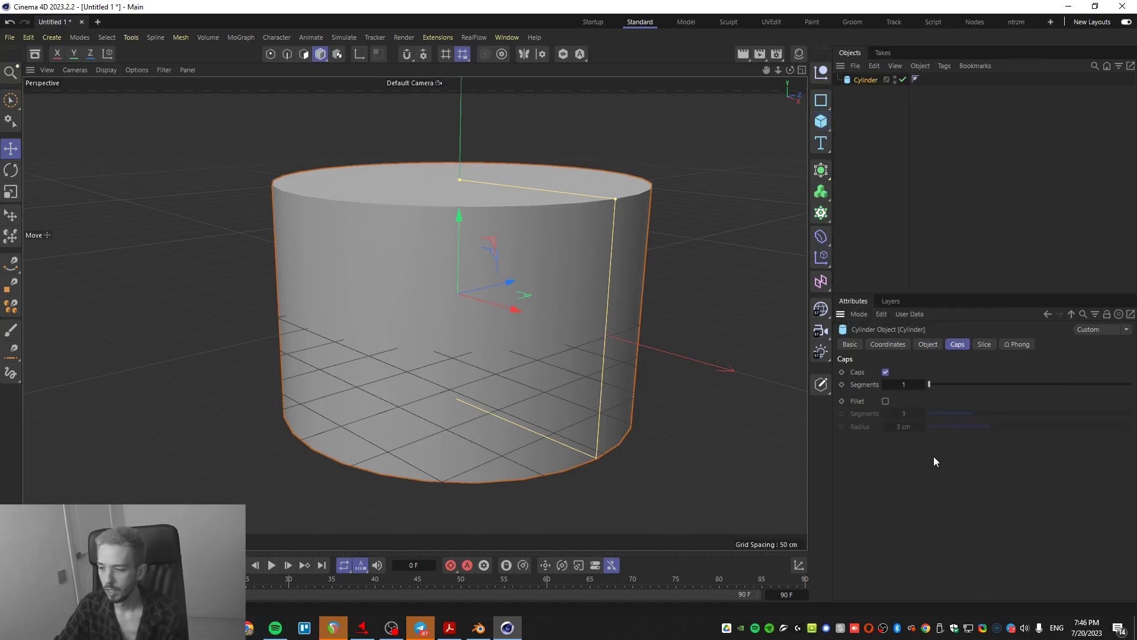
click(885, 402)
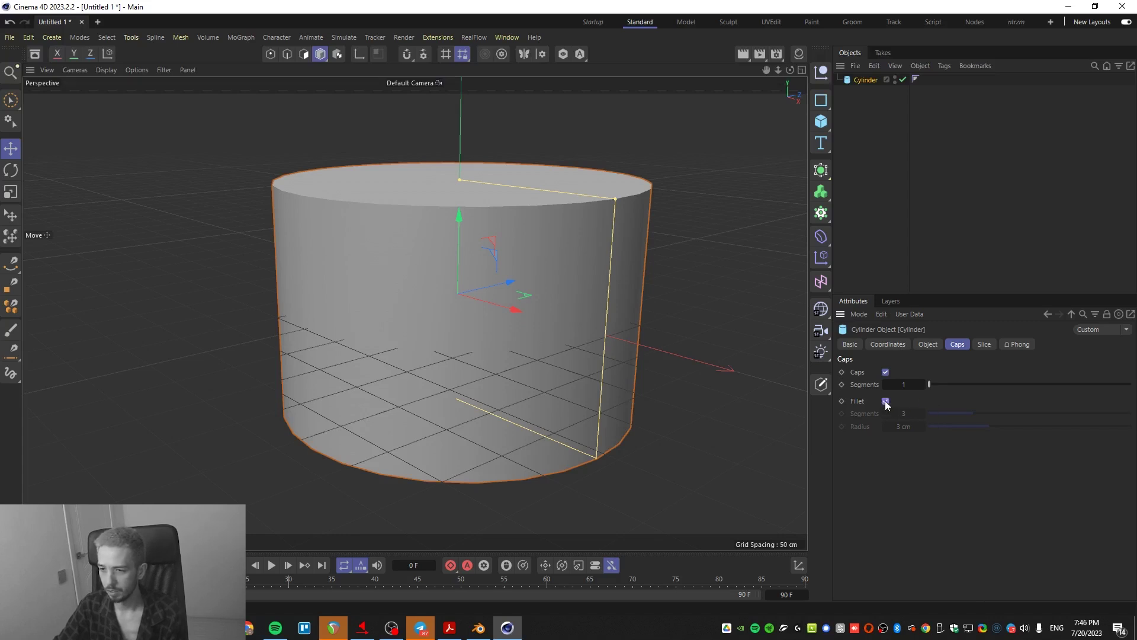
mouse_move(988, 426)
mouse_down()
mouse_move(1018, 423)
mouse_move(973, 425)
mouse_move(988, 414)
mouse_up()
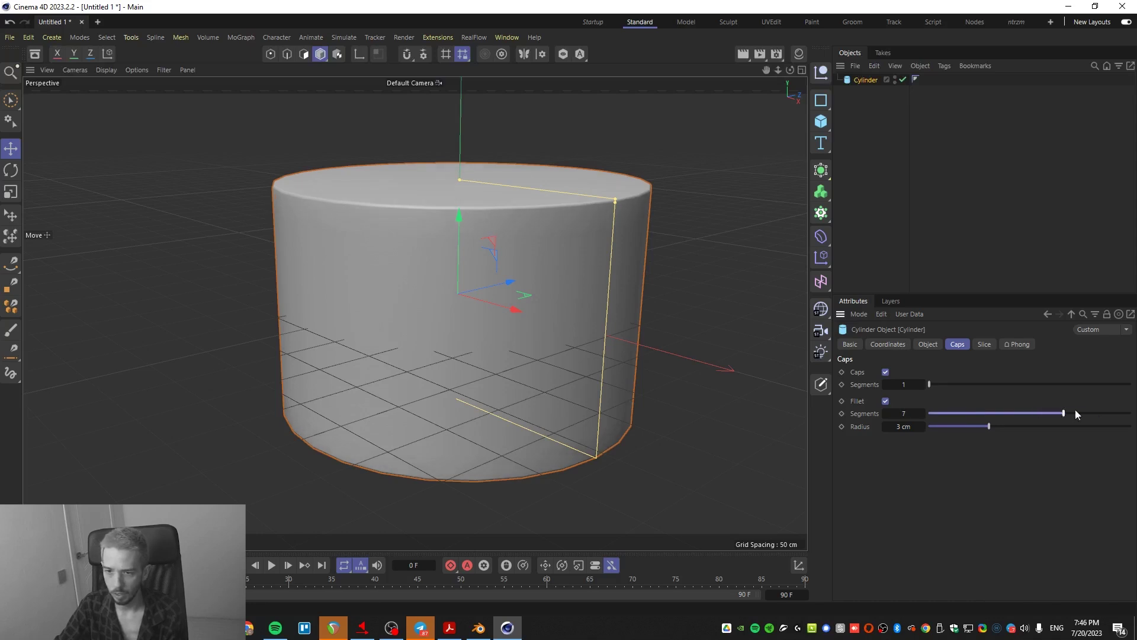
drag(1077, 414, 1104, 412)
drag(990, 424, 952, 423)
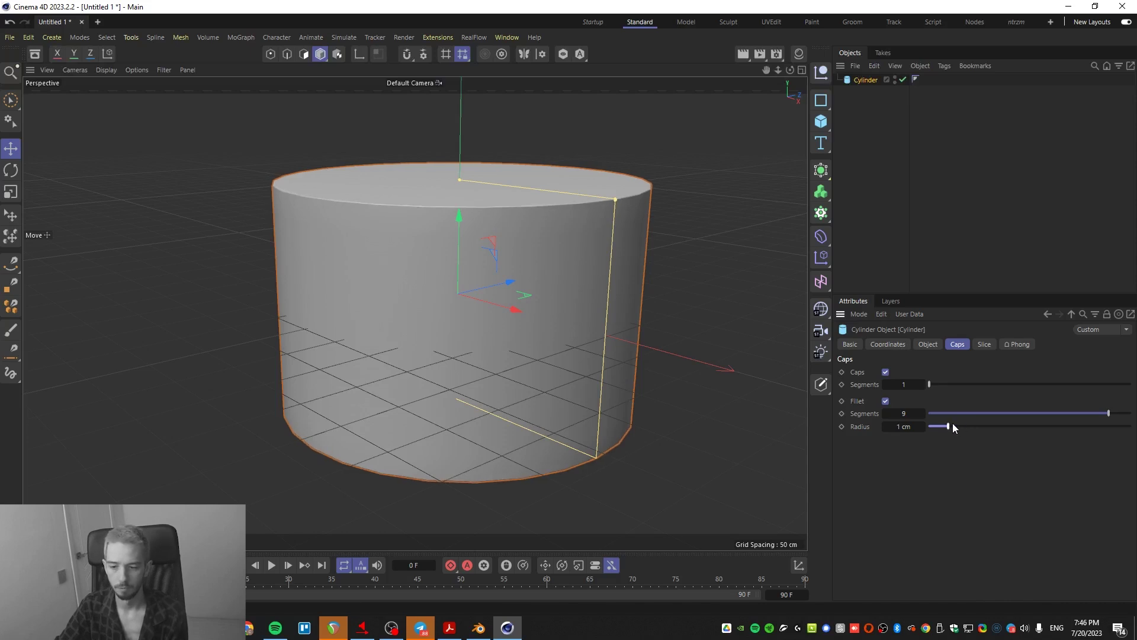
click(479, 628)
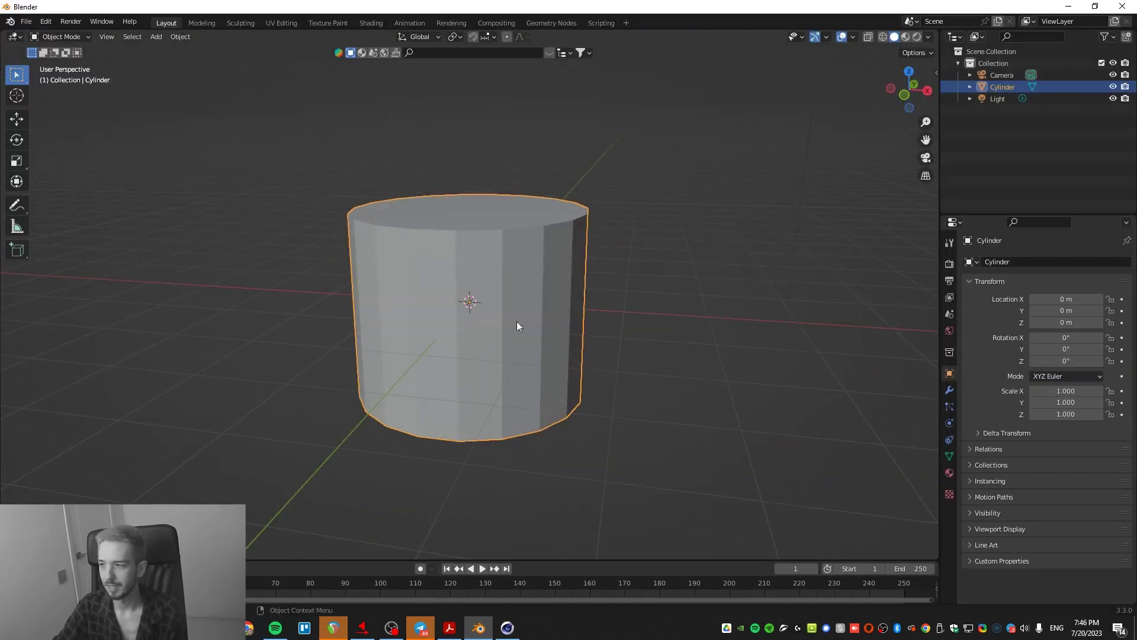
- Replace the Blender cylinder with a new 64-vertex mesh cylinder
key(Delete)
key(shift+a)
mouse_move(386, 283)
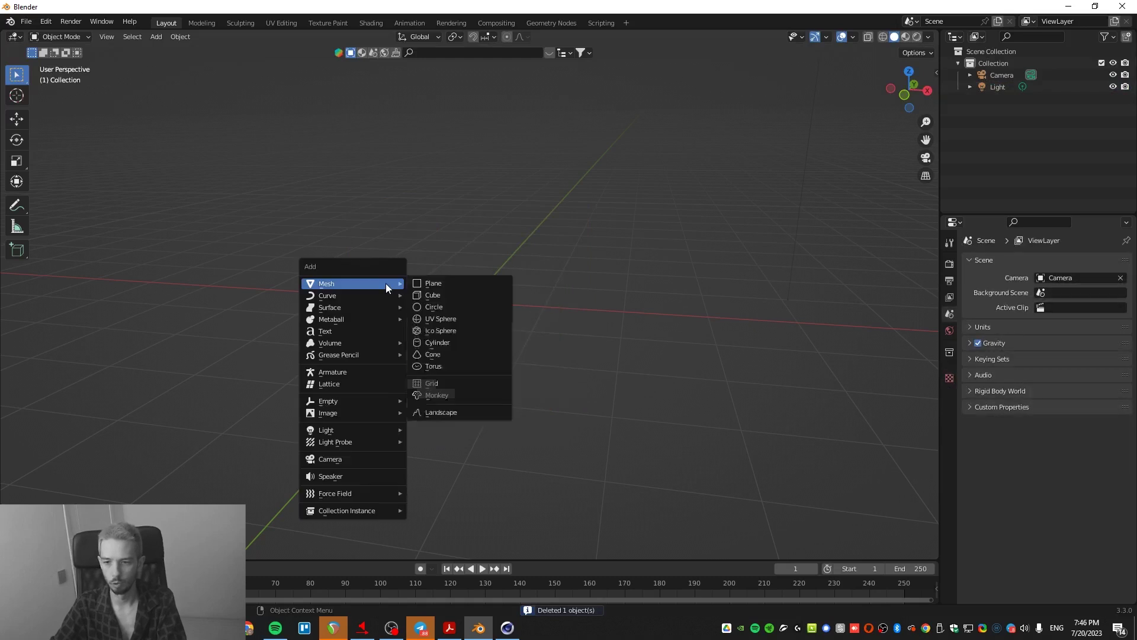
click(472, 341)
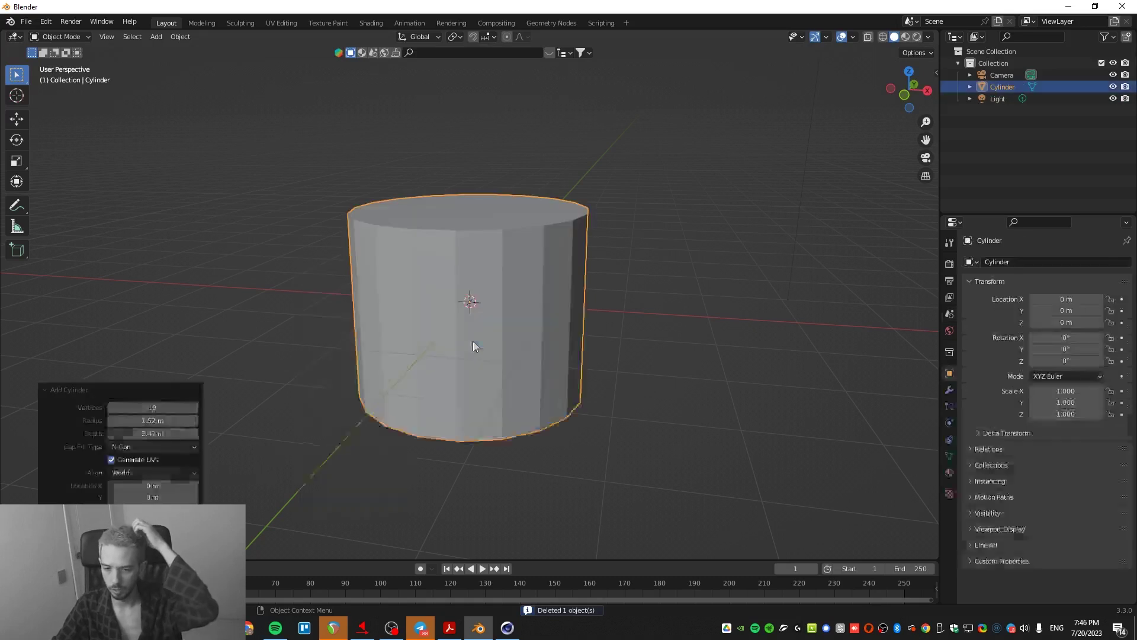
click(152, 407)
text(64)
key(Return)
click(438, 367)
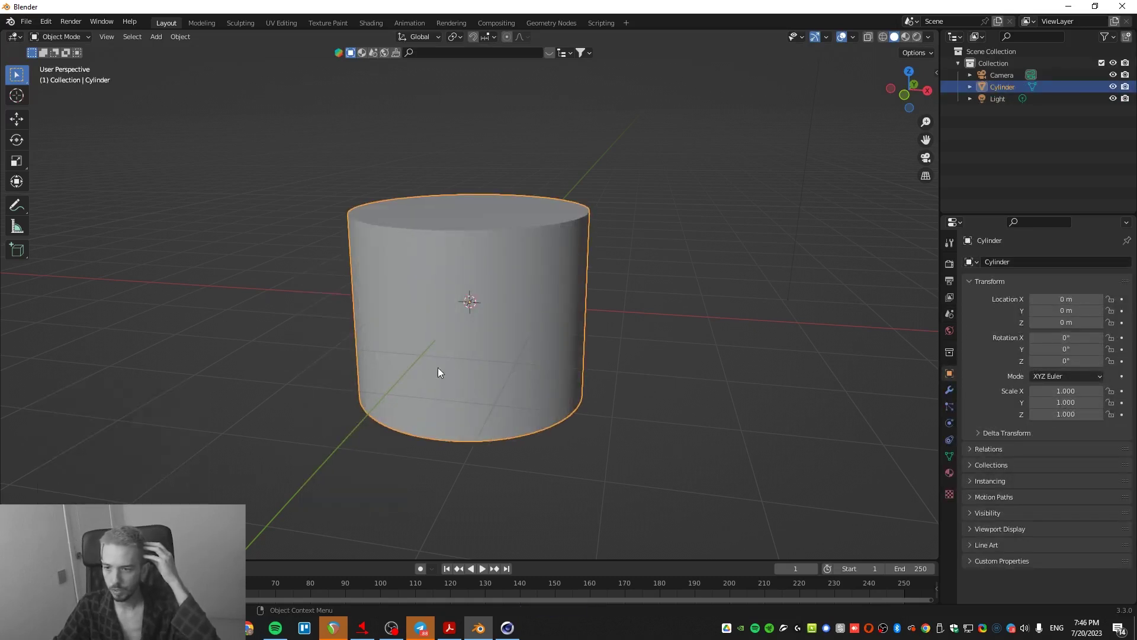
click(610, 347)
click(511, 340)
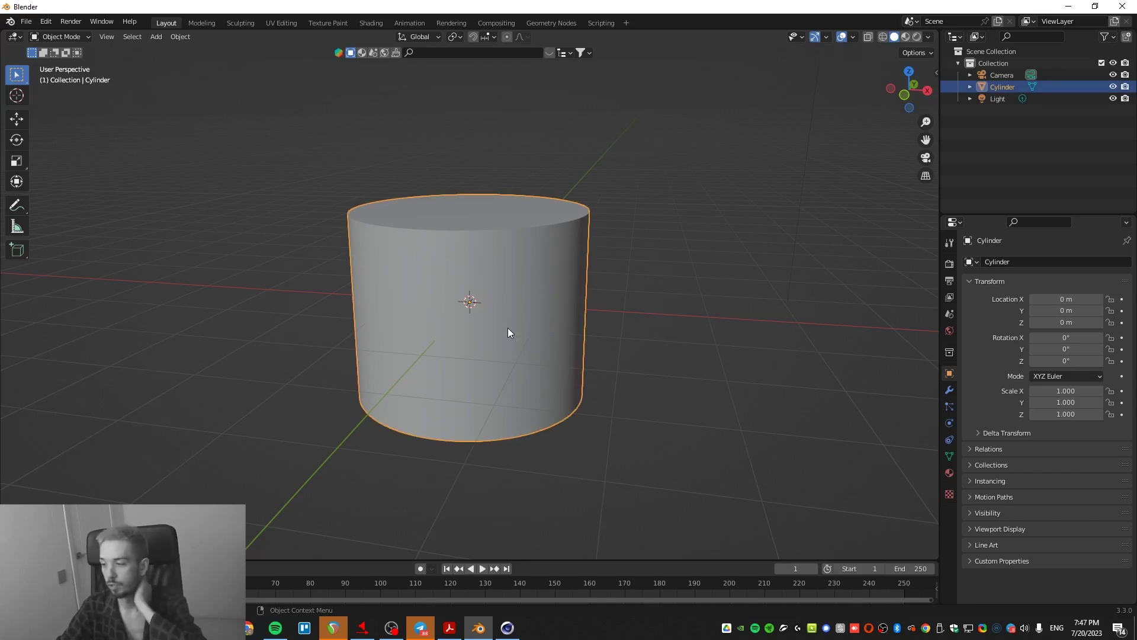
- Add a Bevel modifier with 22 segments and a 0.02 m amount, then return to Cinema 4D
click(949, 389)
click(1018, 263)
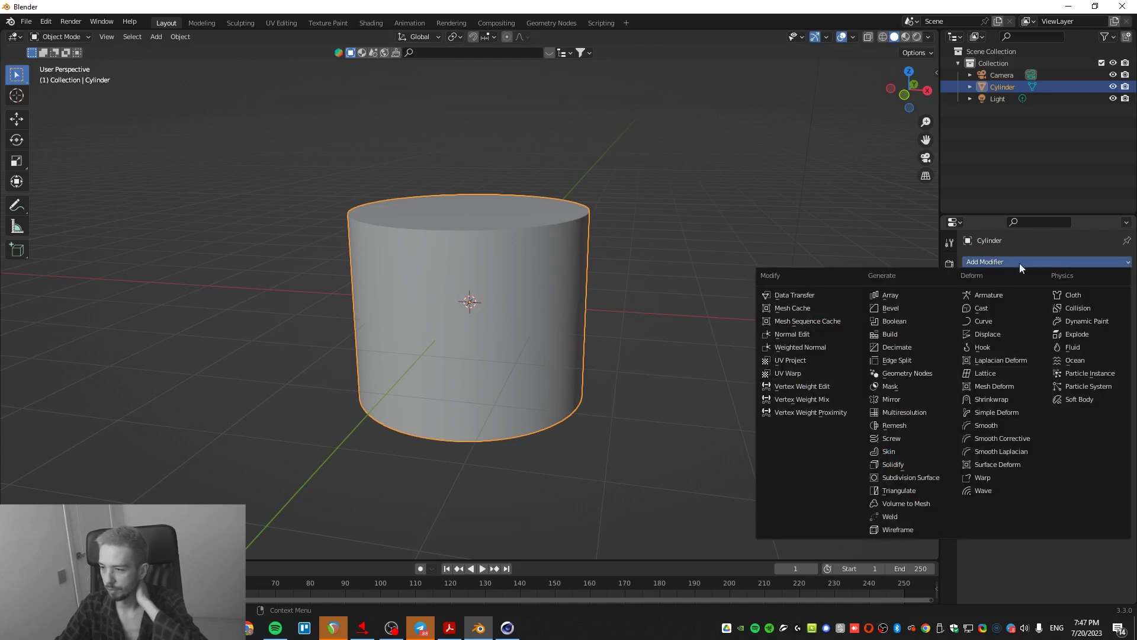
click(890, 308)
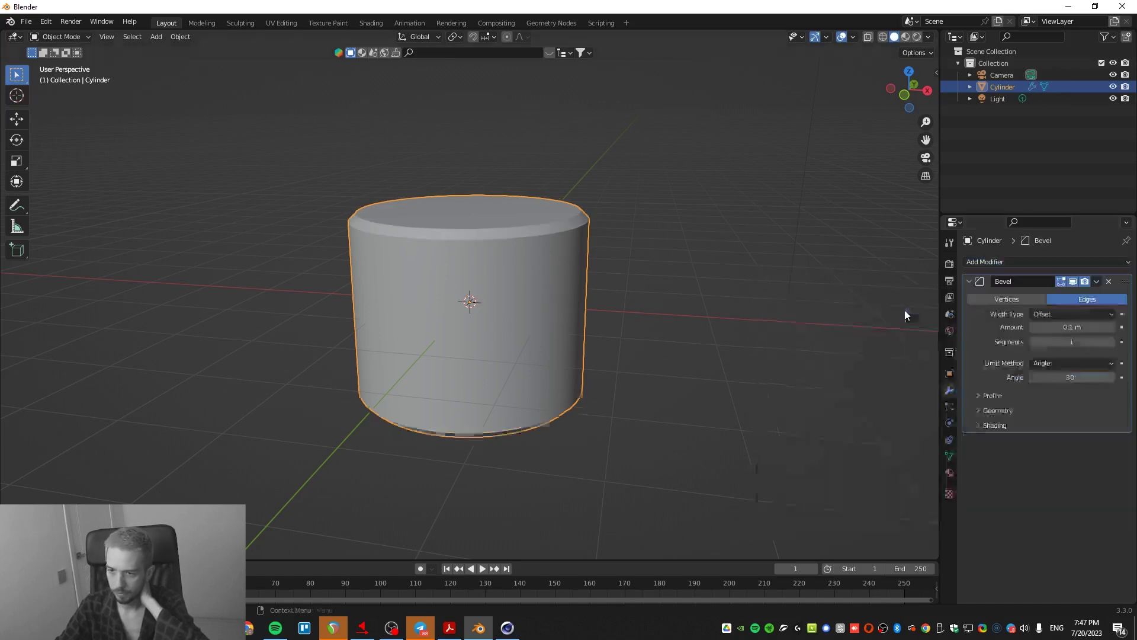
mouse_move(1072, 342)
mouse_down()
mouse_move(1119, 342)
mouse_move(1072, 327)
mouse_up()
double_click(1072, 327)
text(0.01)
key(Return)
click(711, 409)
mouse_move(555, 391)
middle_down()
mouse_move(457, 325)
mouse_move(550, 390)
middle_up()
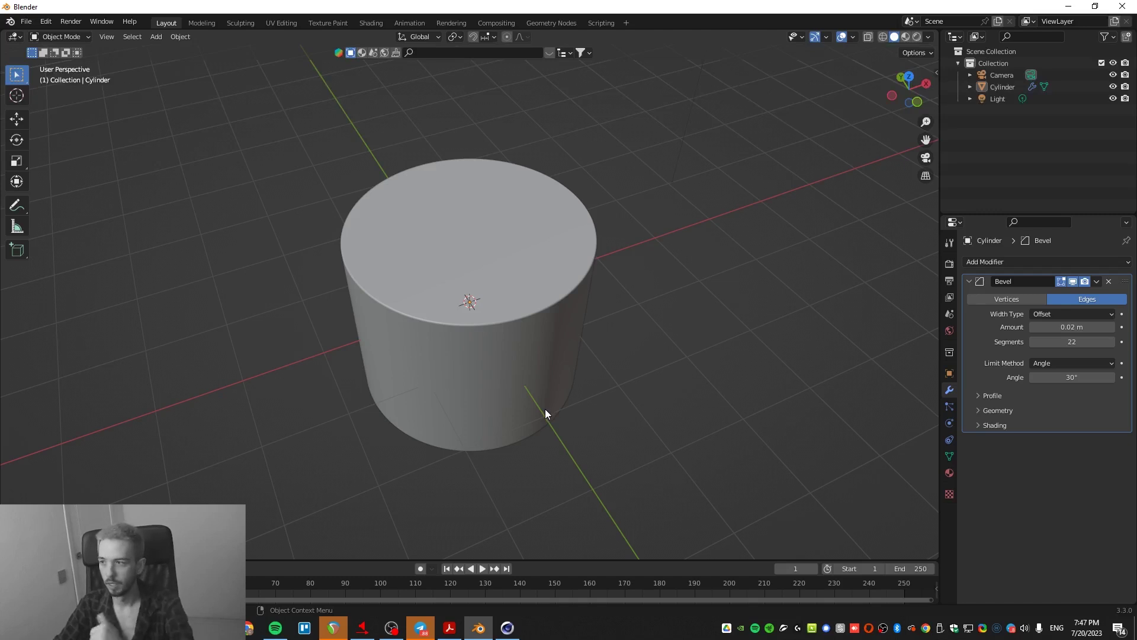
click(507, 627)
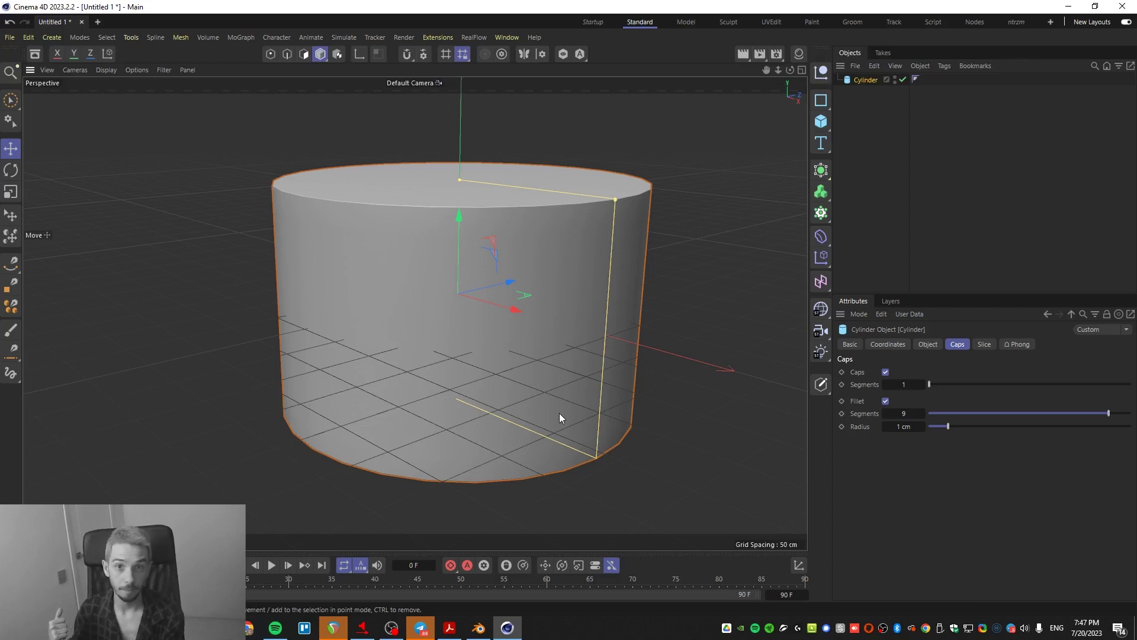
- Open and widen the Asset Browser, then browse Models categories from Bedroom to Info Graphics
click(35, 53)
drag(262, 220, 348, 221)
click(96, 102)
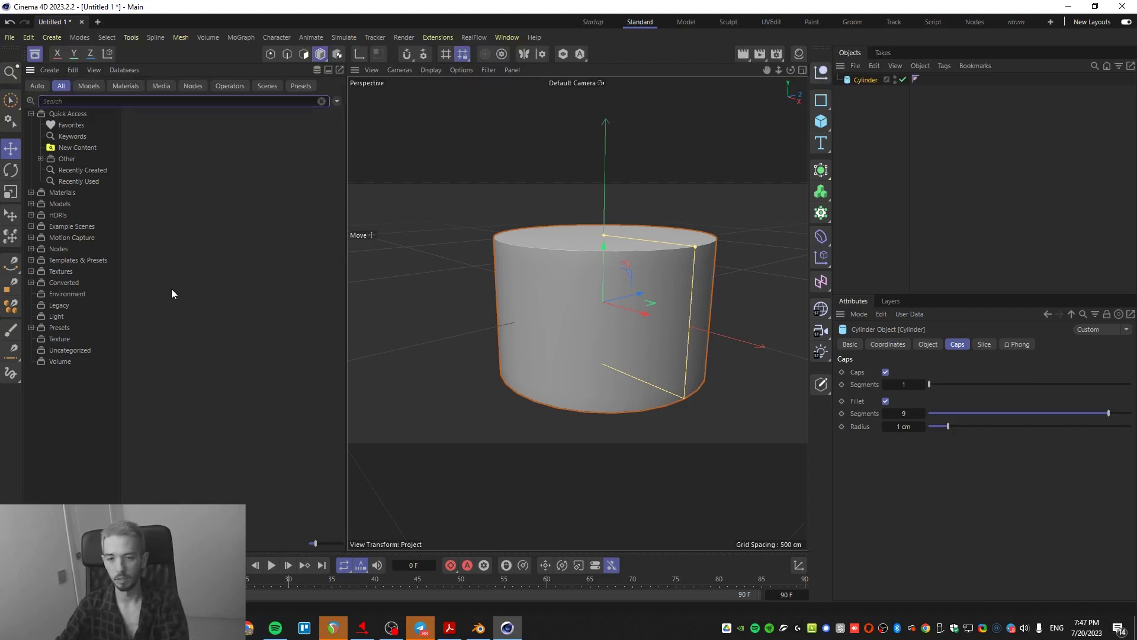
click(31, 204)
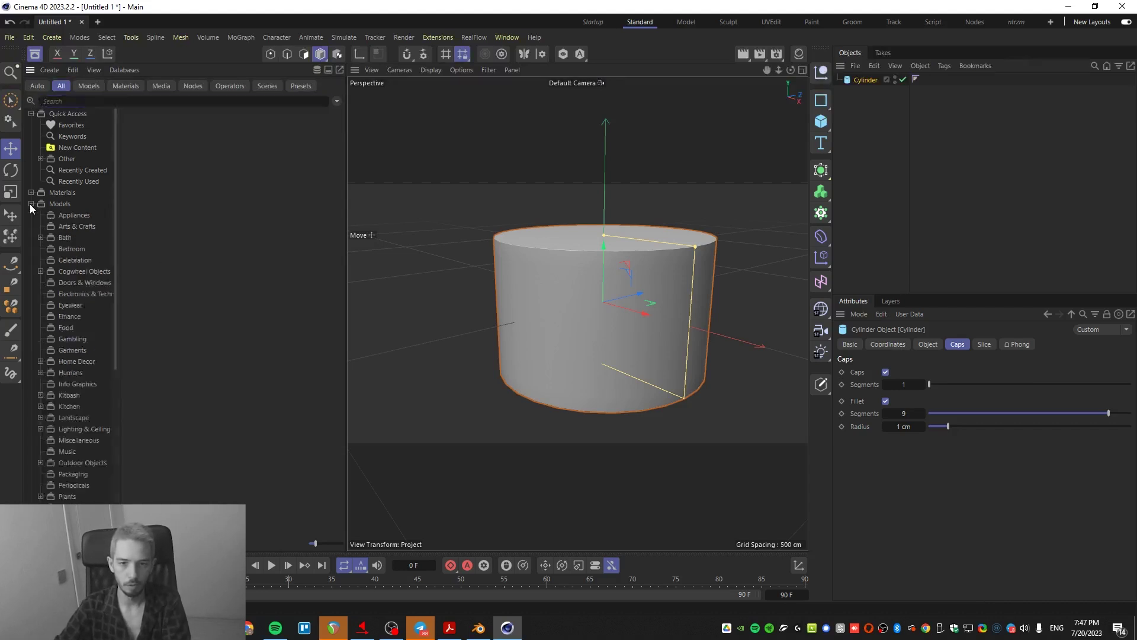
click(68, 250)
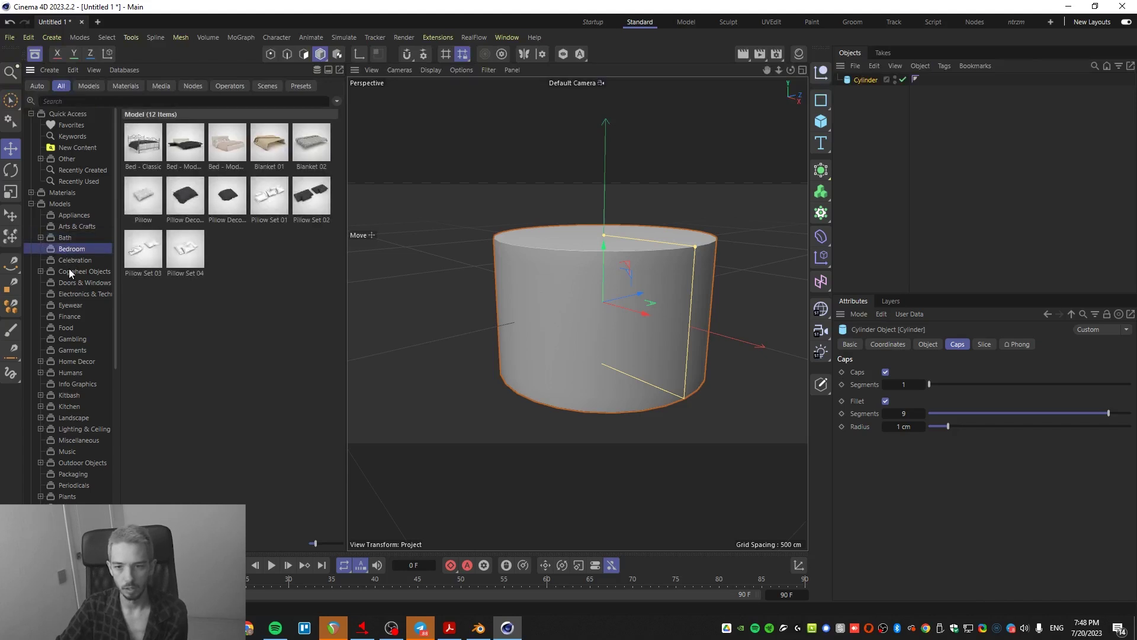
click(69, 272)
click(74, 287)
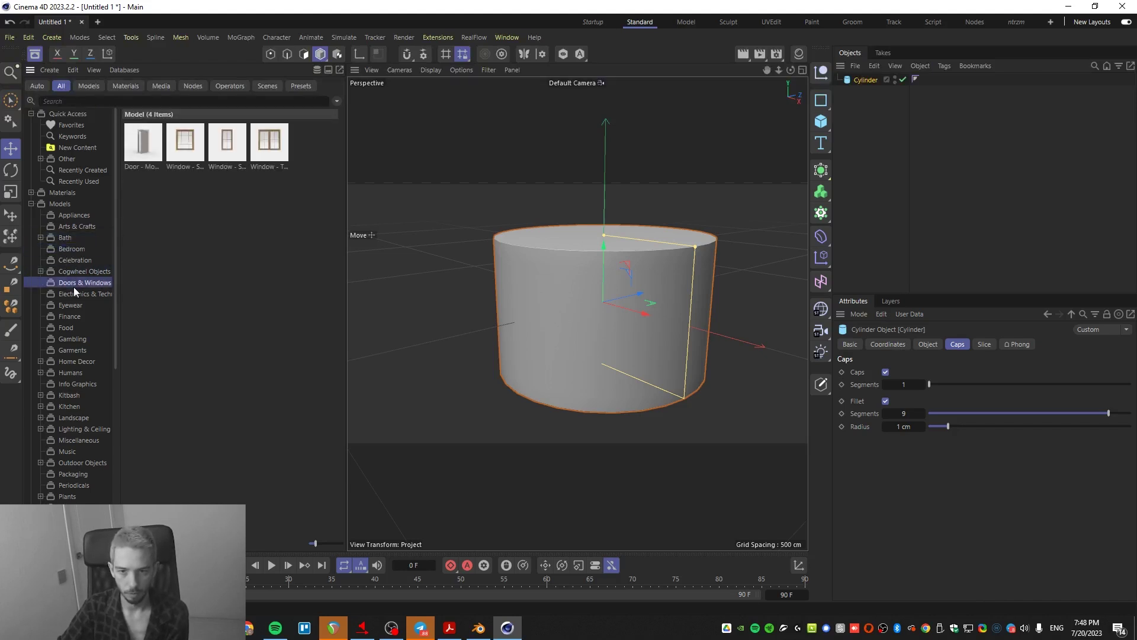
click(69, 314)
click(71, 327)
click(71, 350)
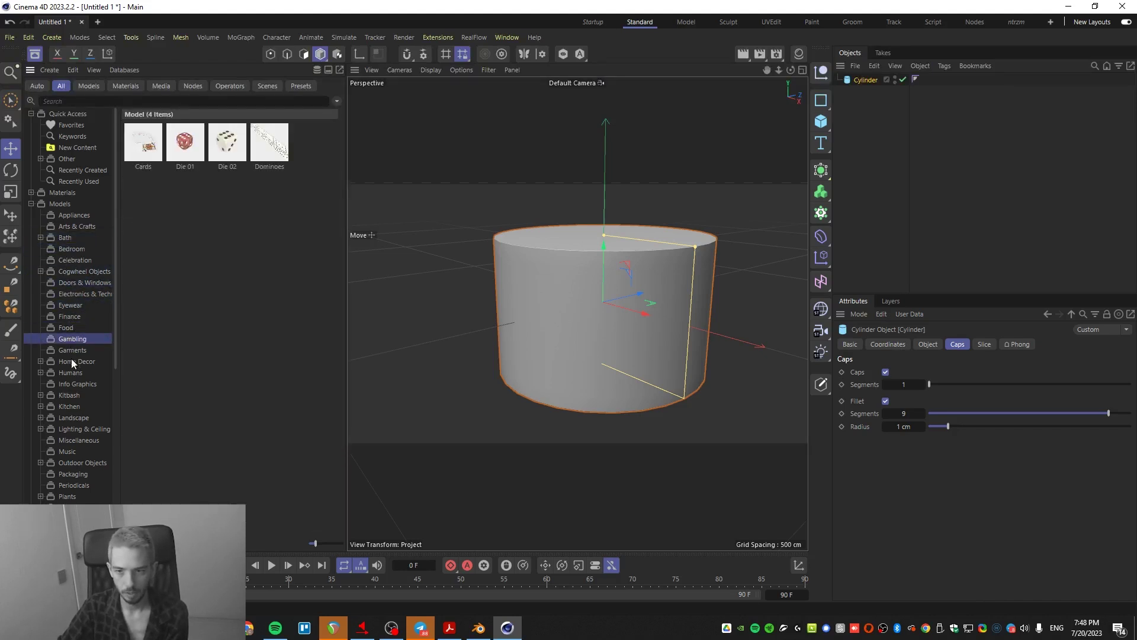
click(70, 372)
click(69, 383)
- Browse further model categories and add Amplifier 01 from the Music category
click(71, 339)
click(70, 305)
click(74, 262)
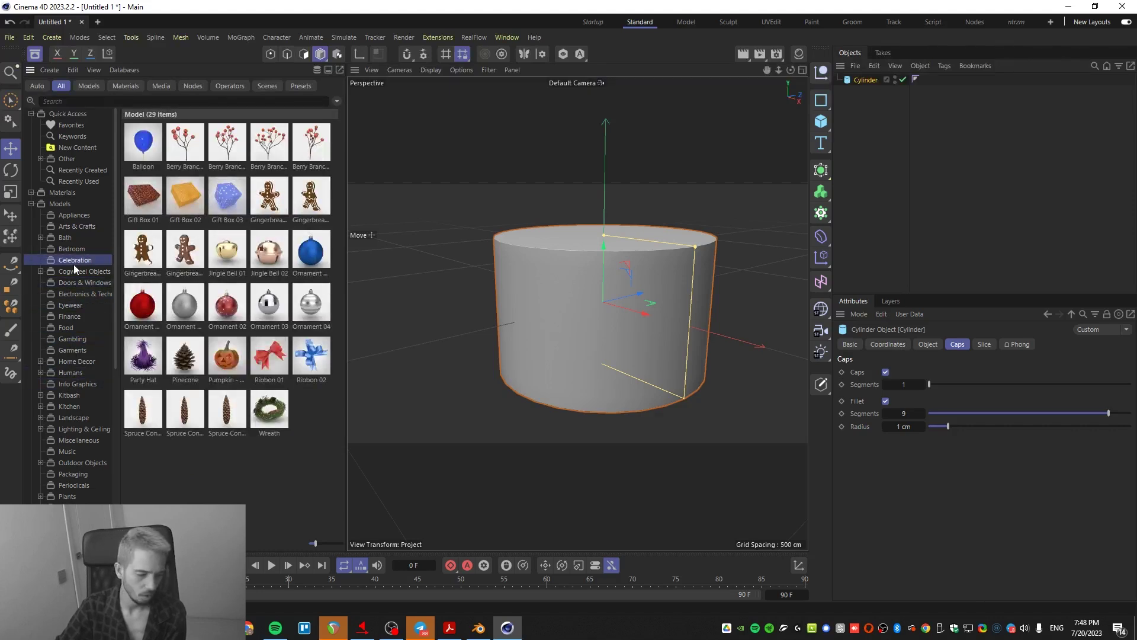
click(73, 340)
click(74, 351)
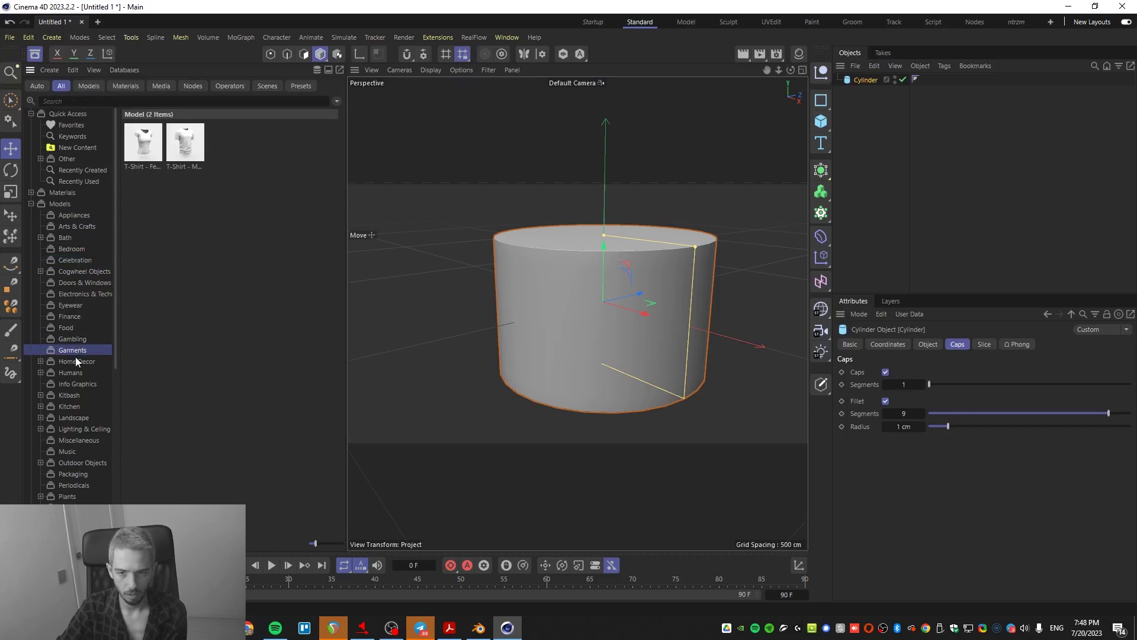
click(73, 372)
click(70, 385)
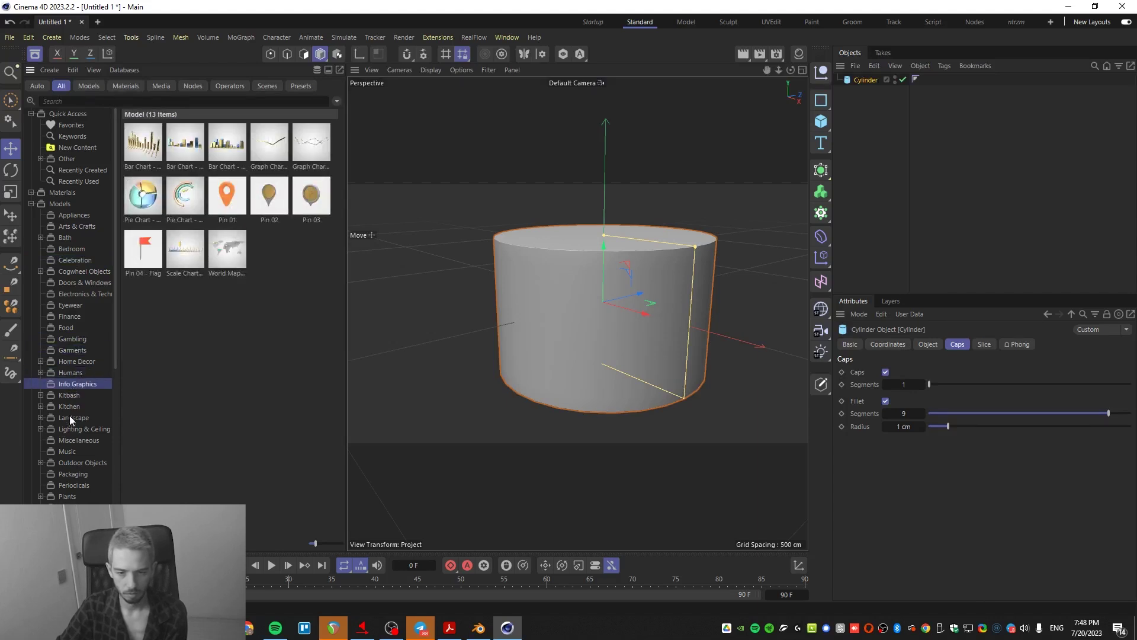
click(74, 451)
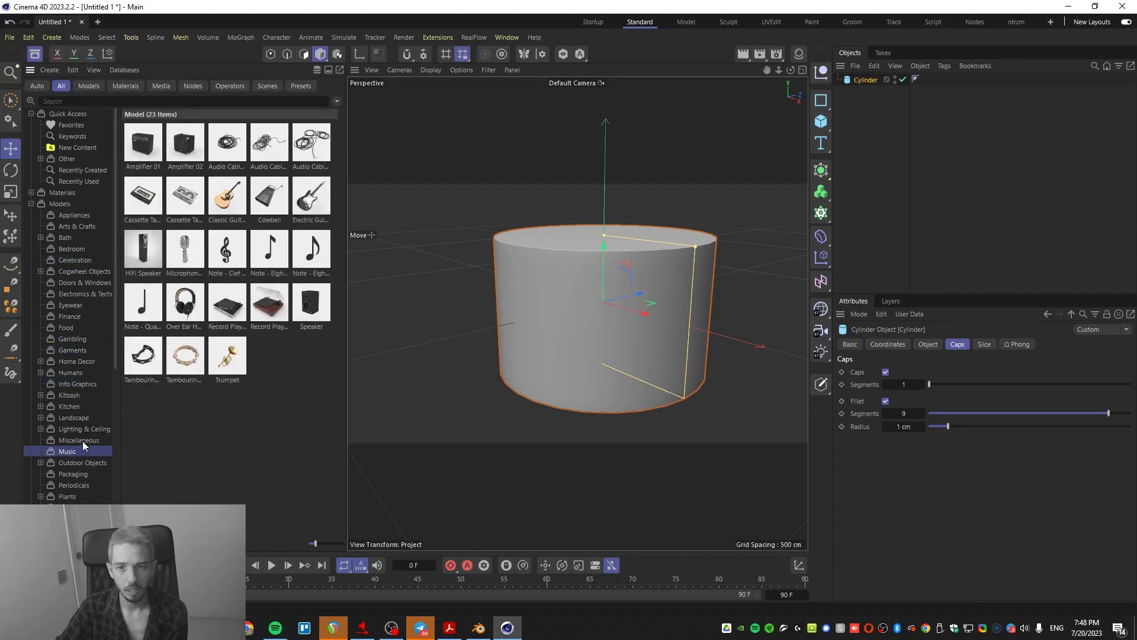
double_click(143, 145)
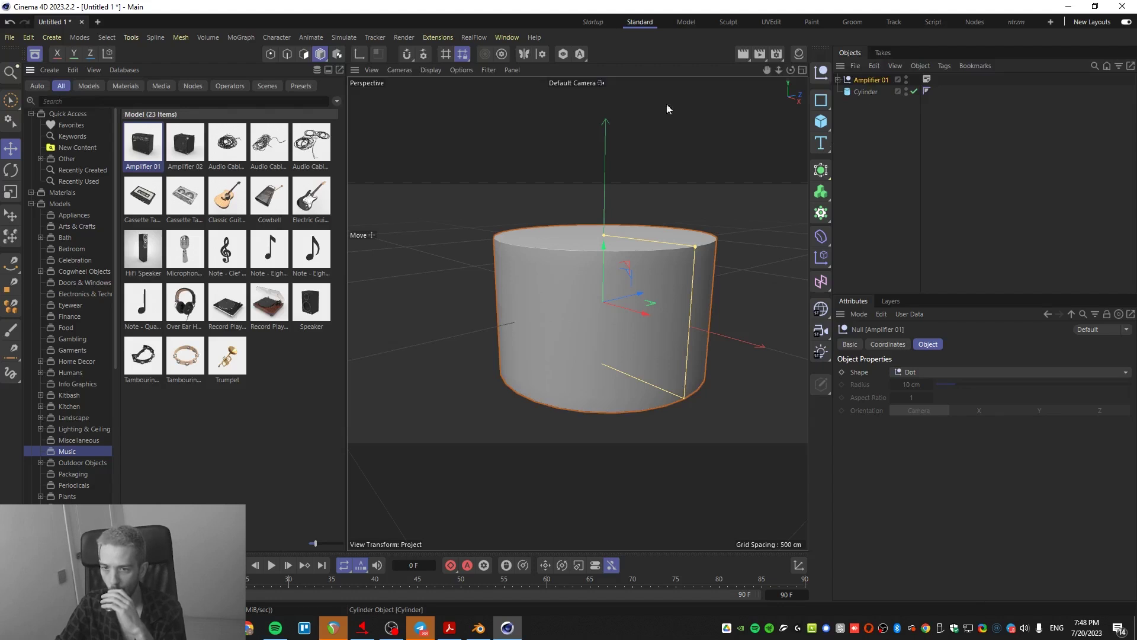
- Delete the cylinder and frame the Amplifier 01 model from a near-frontal view
click(558, 282)
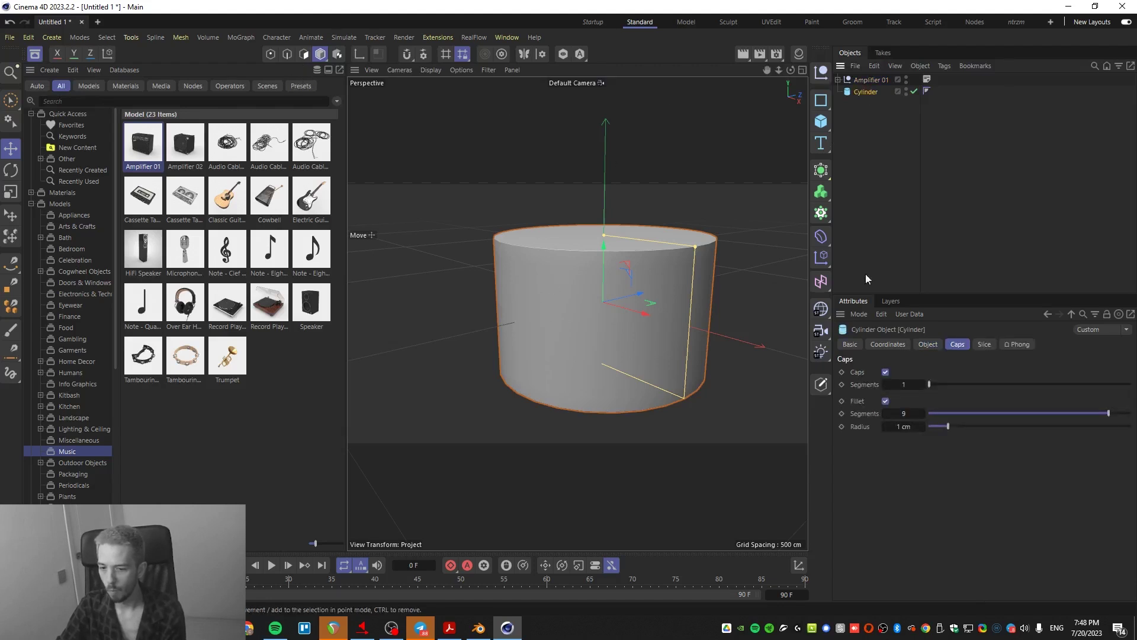
key(Delete)
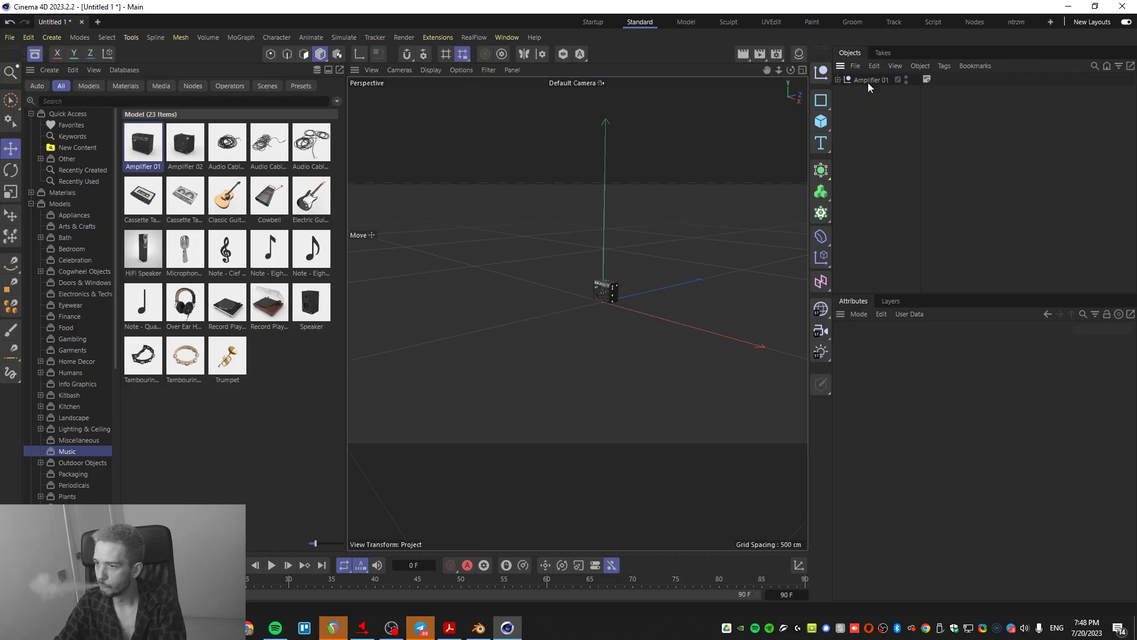
click(871, 80)
key(t)
key(s)
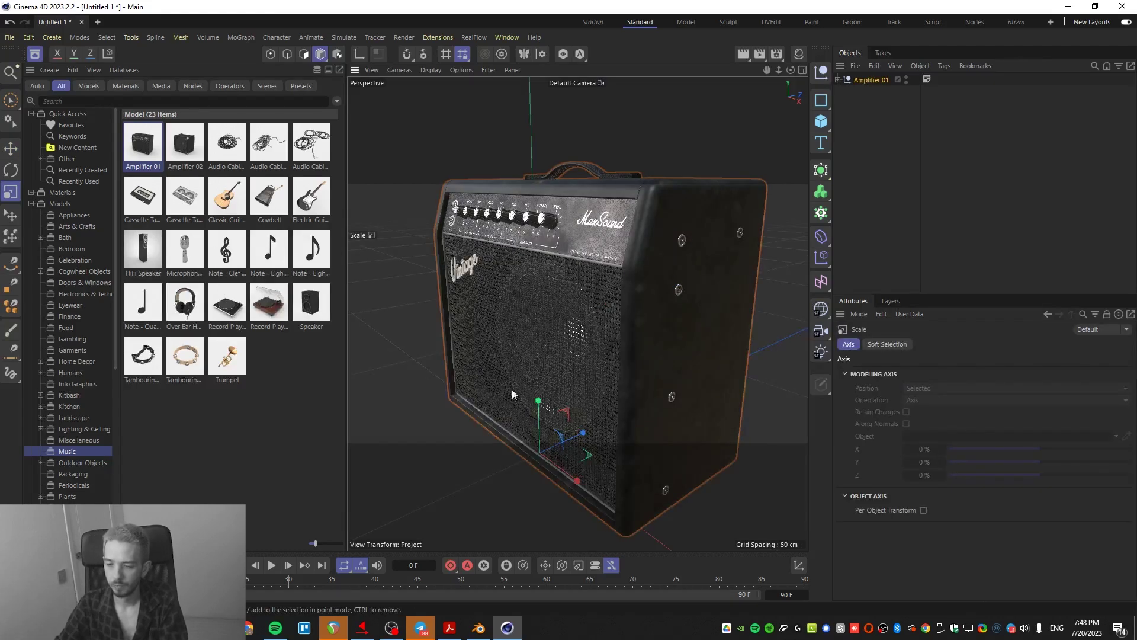
alt+drag(581, 308, 683, 321)
click(772, 320)
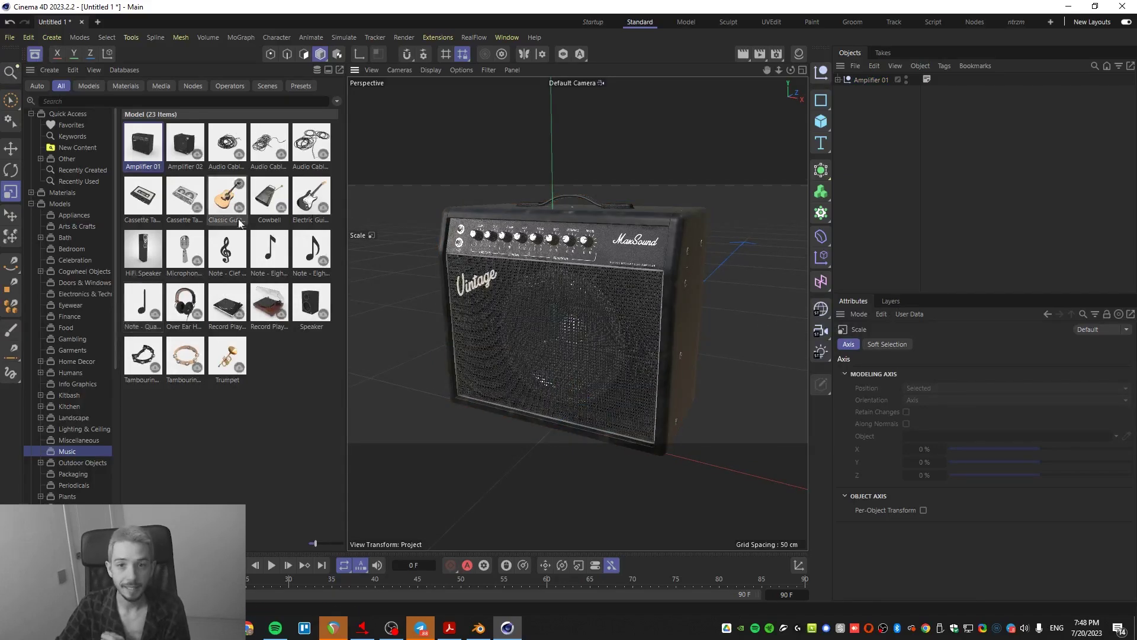
click(35, 56)
click(36, 55)
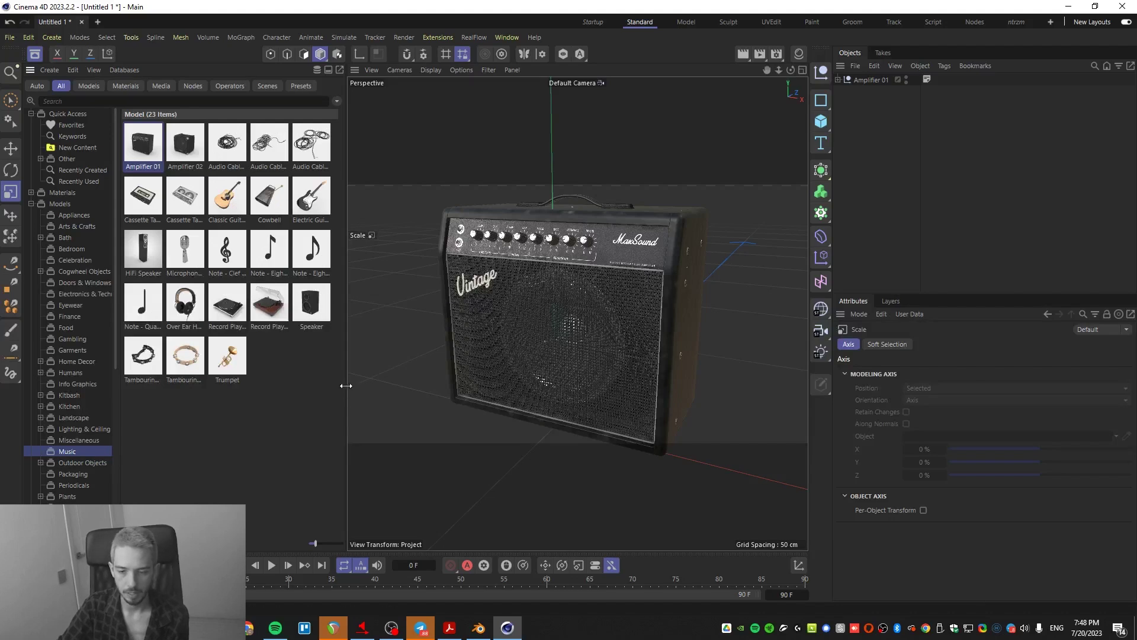
drag(346, 390, 290, 382)
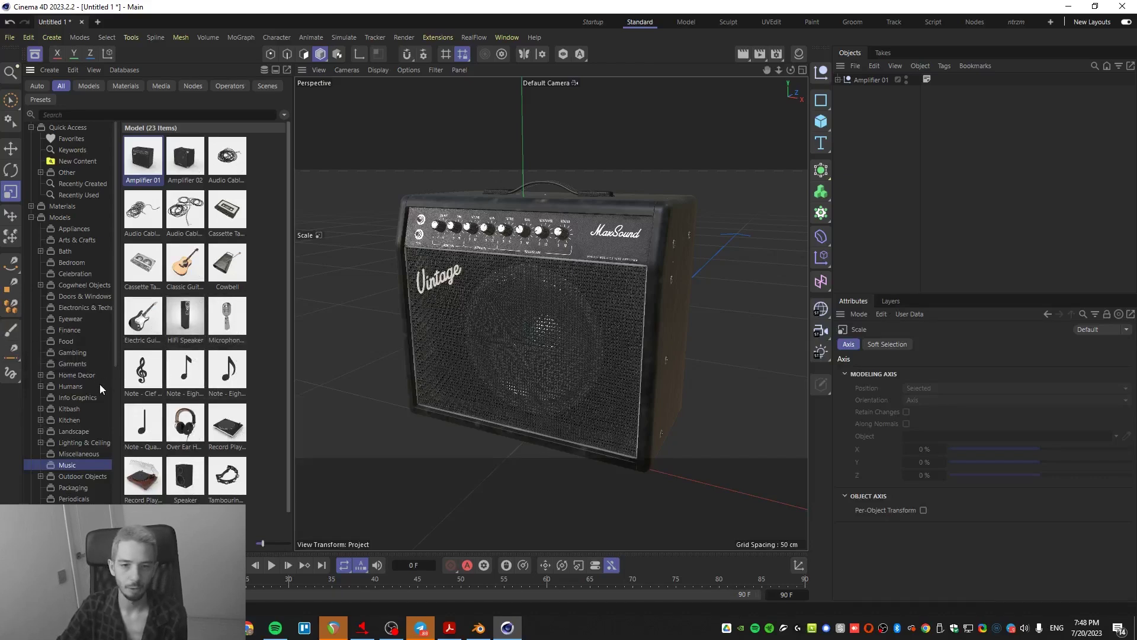
- Browse the Legacy HDRIs and the Character Animation example scenes under Disciplines
click(31, 128)
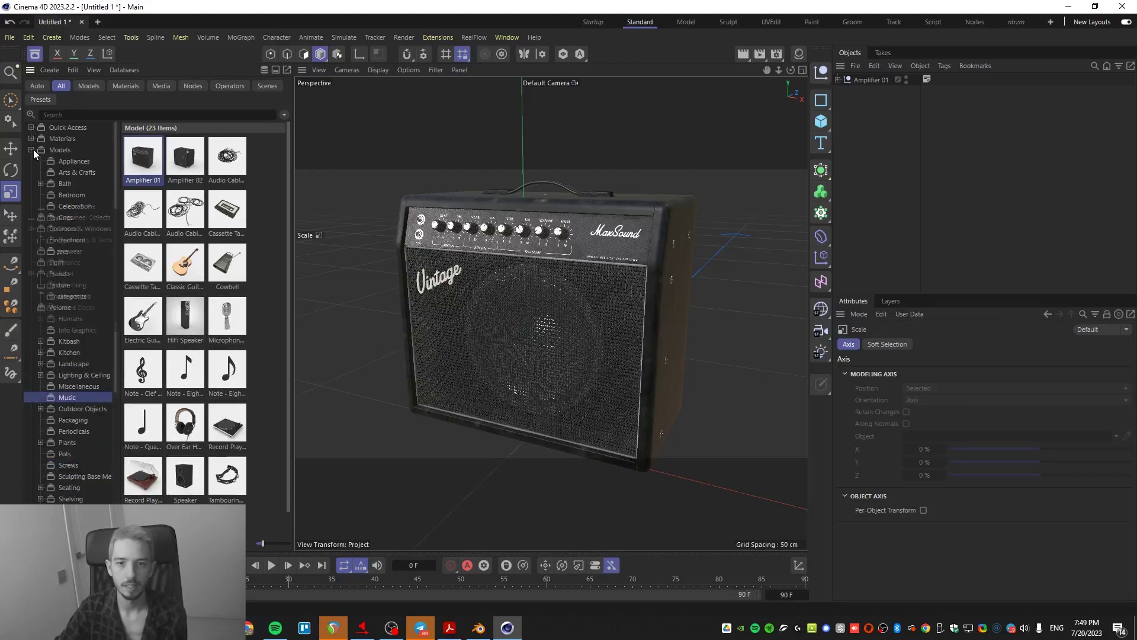
click(32, 150)
click(31, 161)
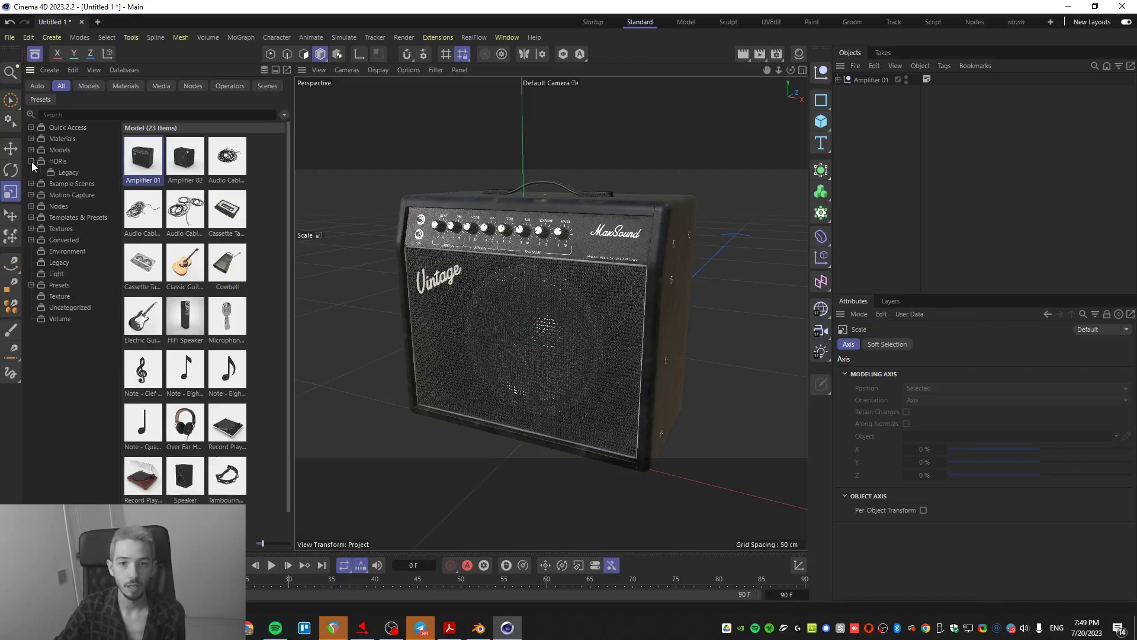
click(62, 172)
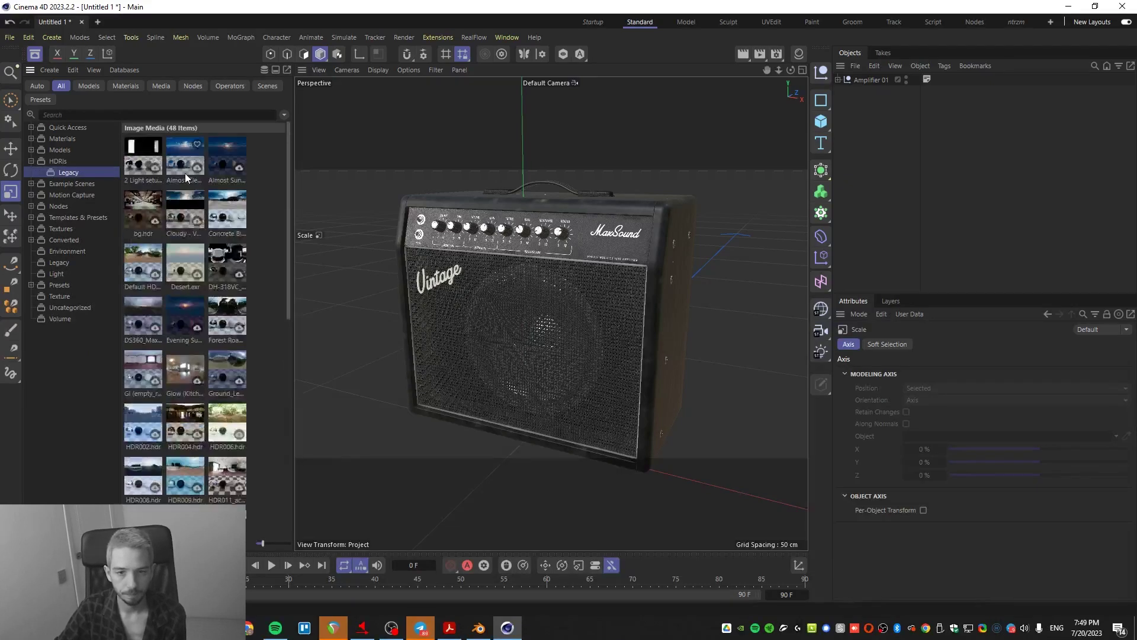
click(31, 183)
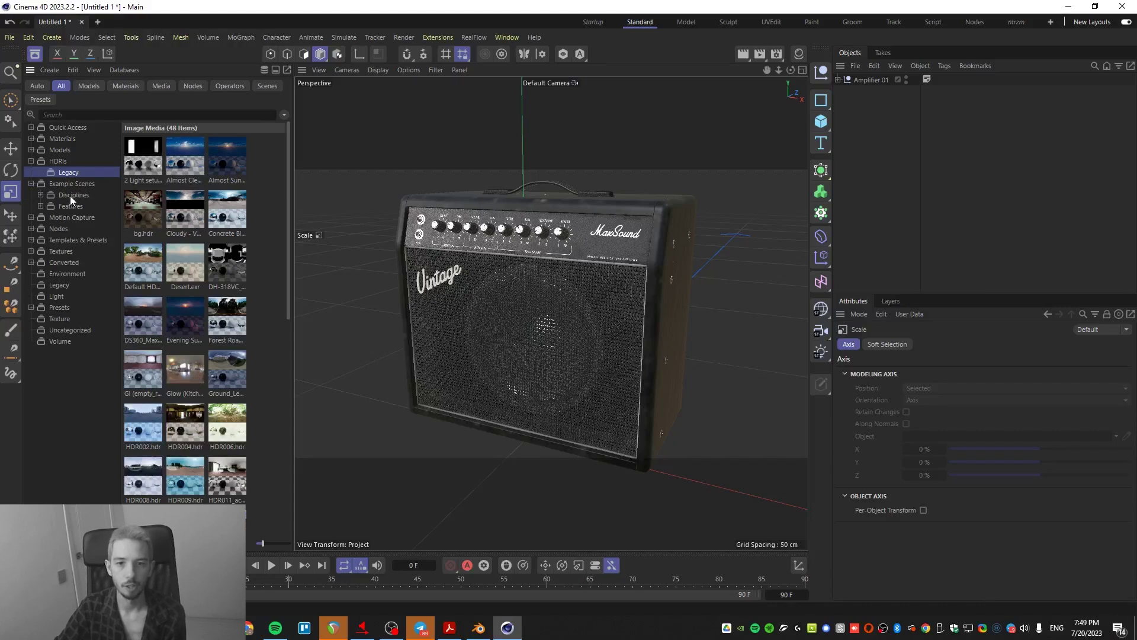
click(70, 195)
click(41, 195)
click(80, 219)
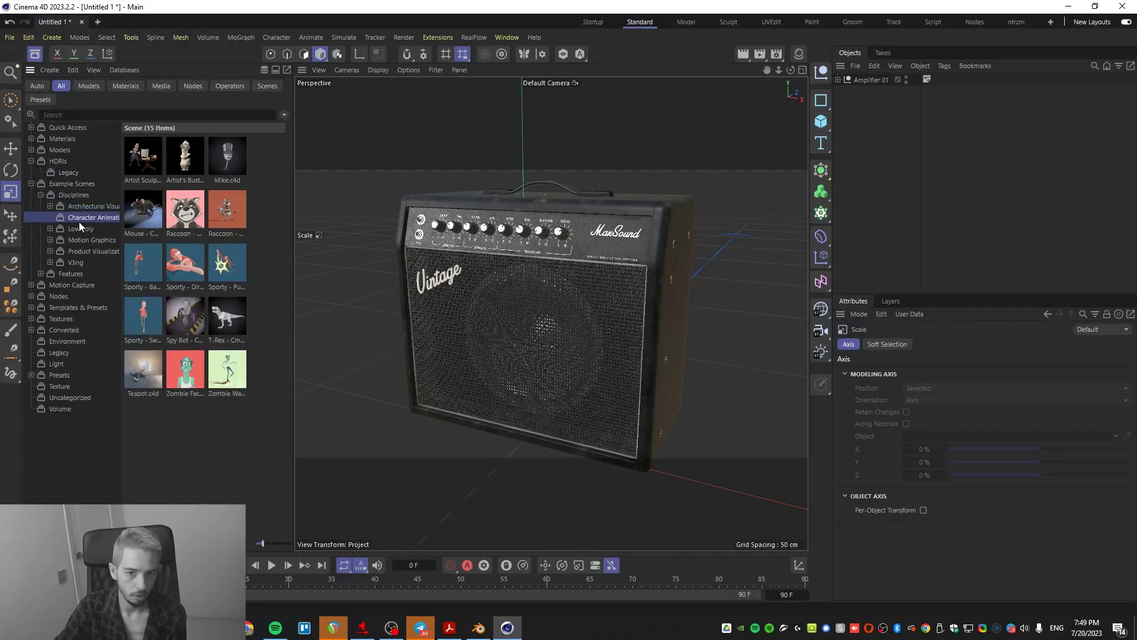
- Look through the Nodes assets, Imperfections textures and Light assets
click(30, 296)
click(73, 319)
click(72, 329)
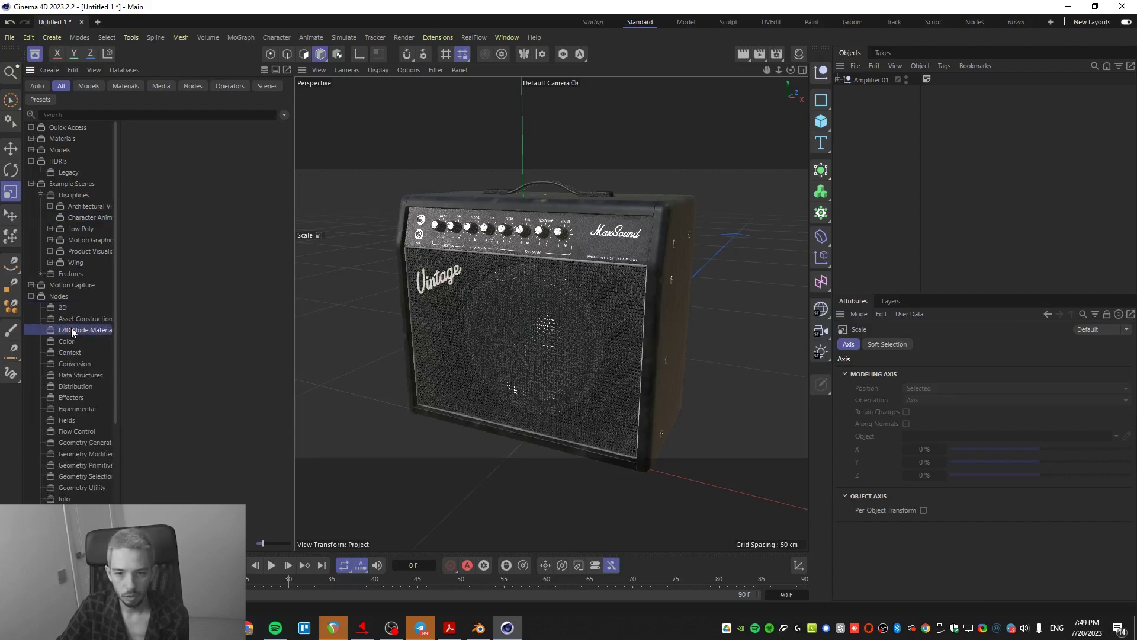
click(30, 296)
click(31, 318)
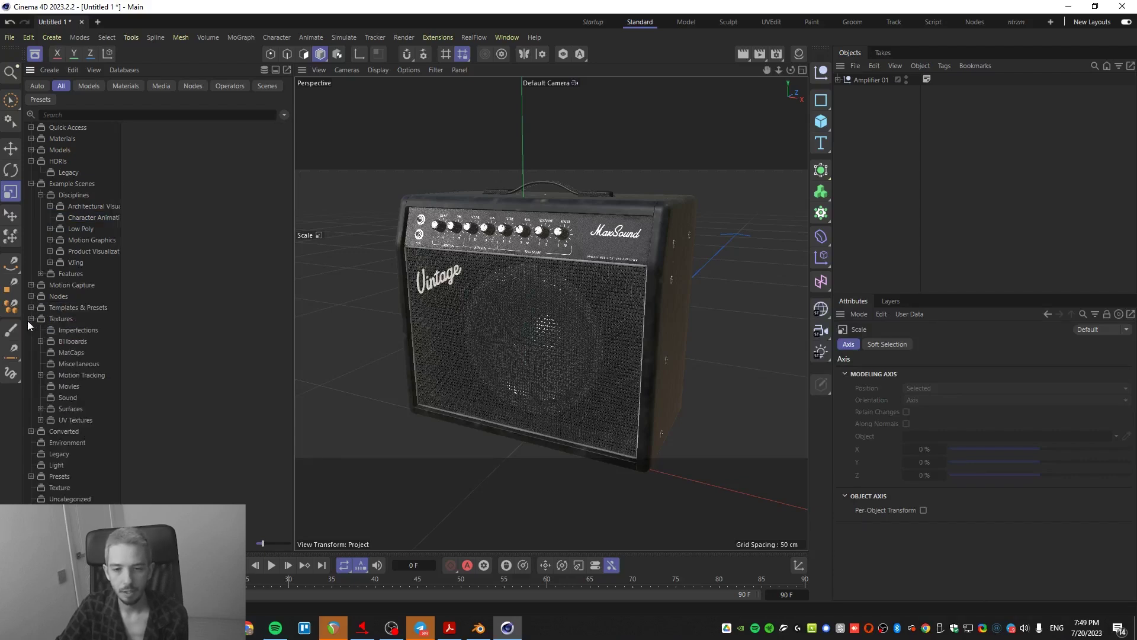
click(70, 330)
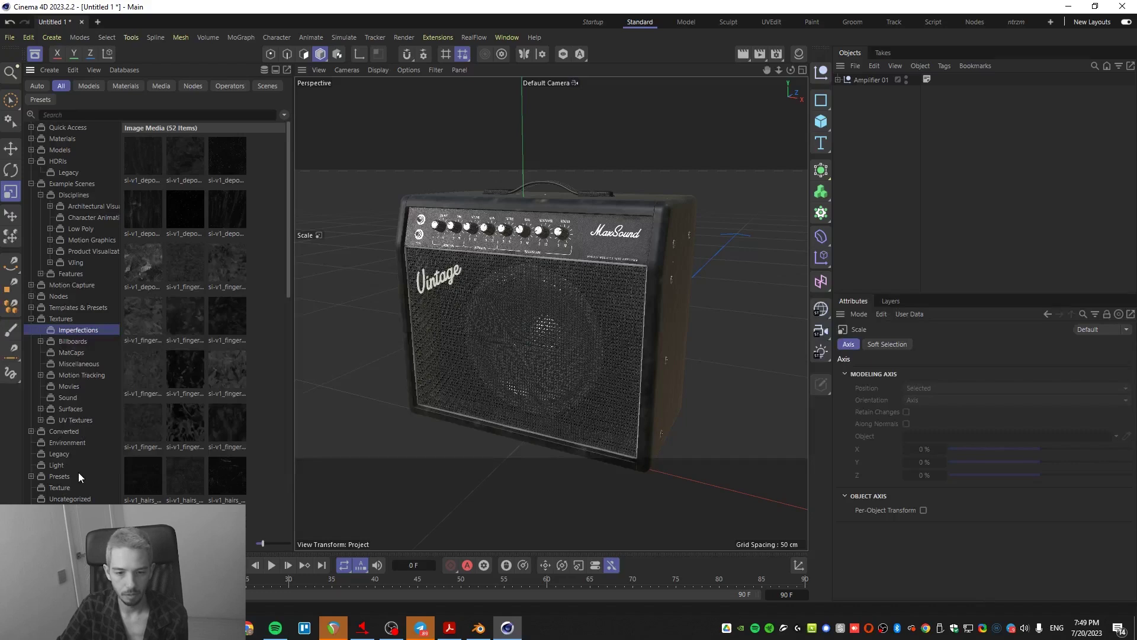
click(56, 465)
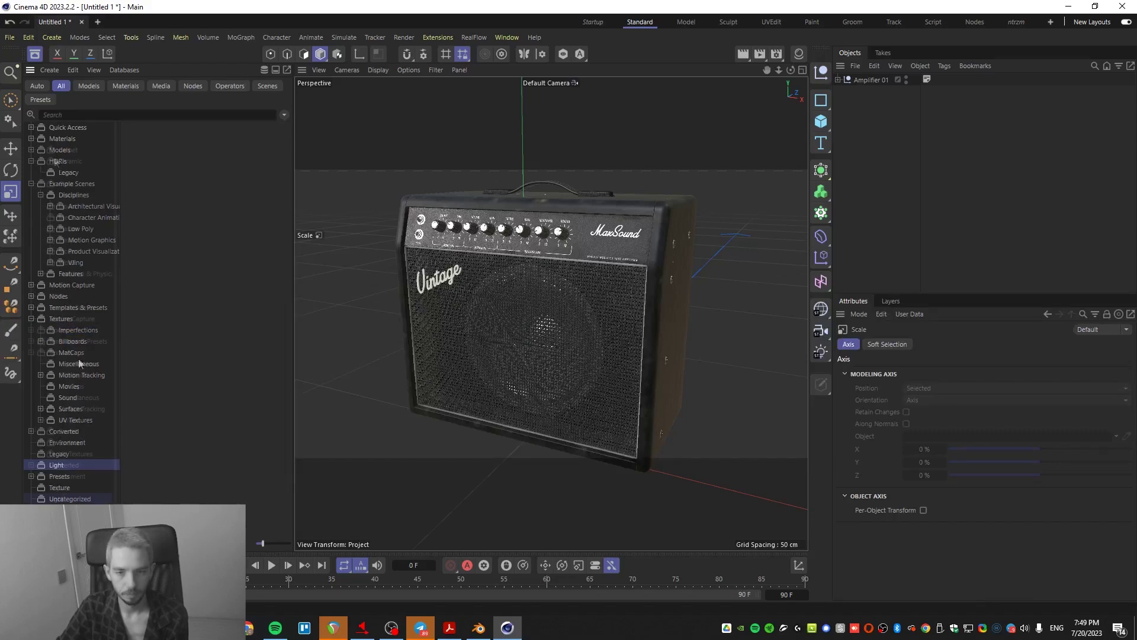
- Browse the Carpet, Fabric and 12 Liquid materials, then switch to Blender
click(30, 138)
click(68, 149)
click(68, 172)
click(67, 206)
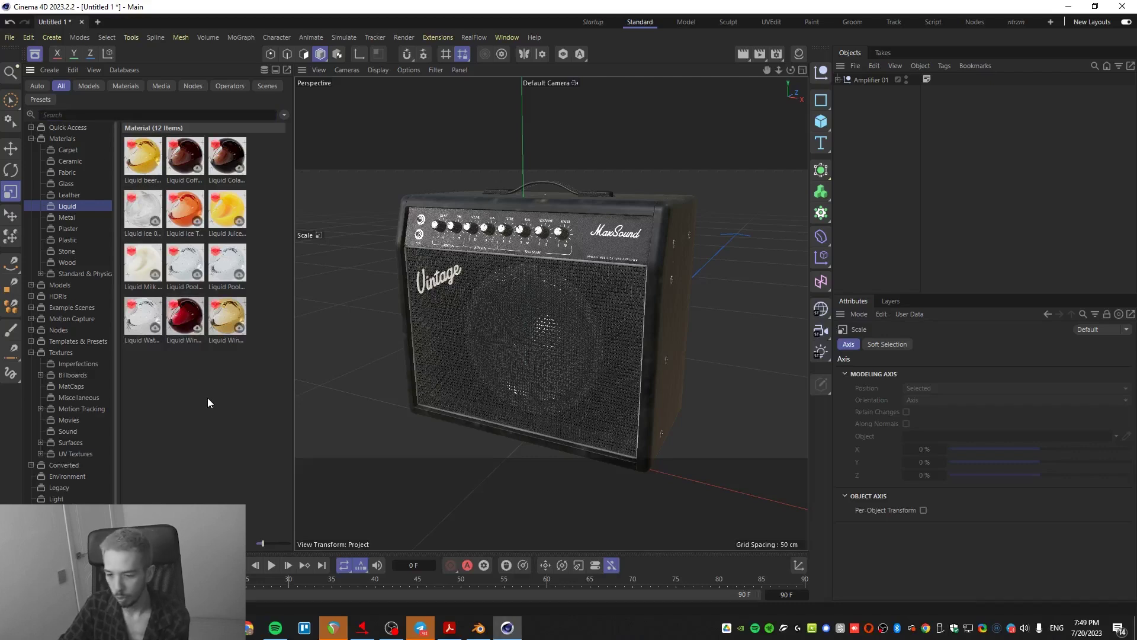
click(480, 629)
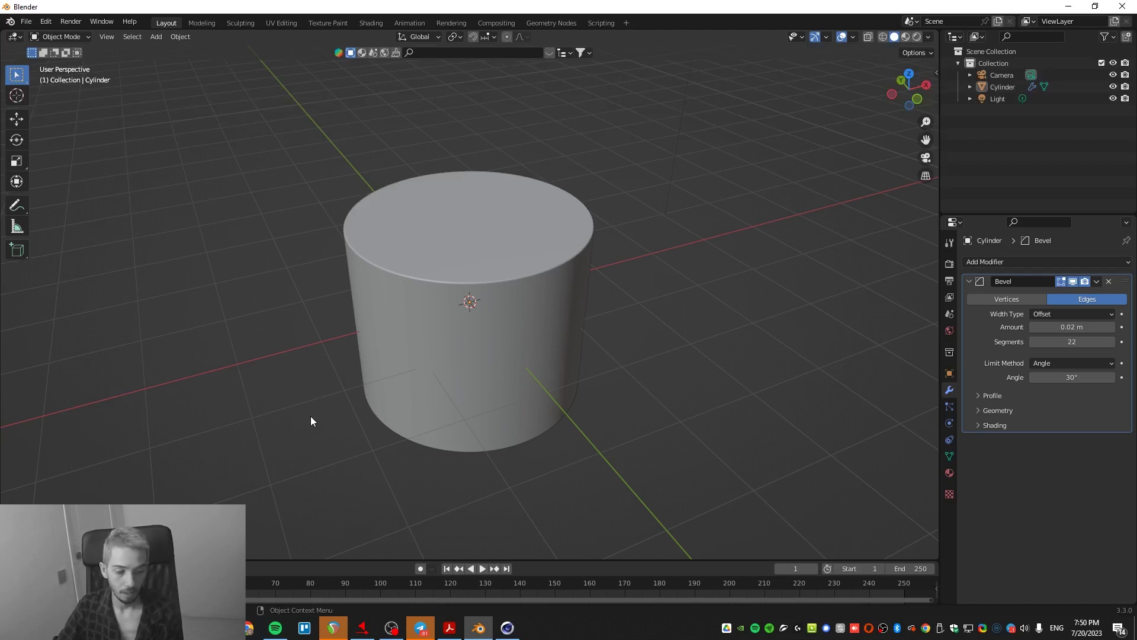
click(45, 22)
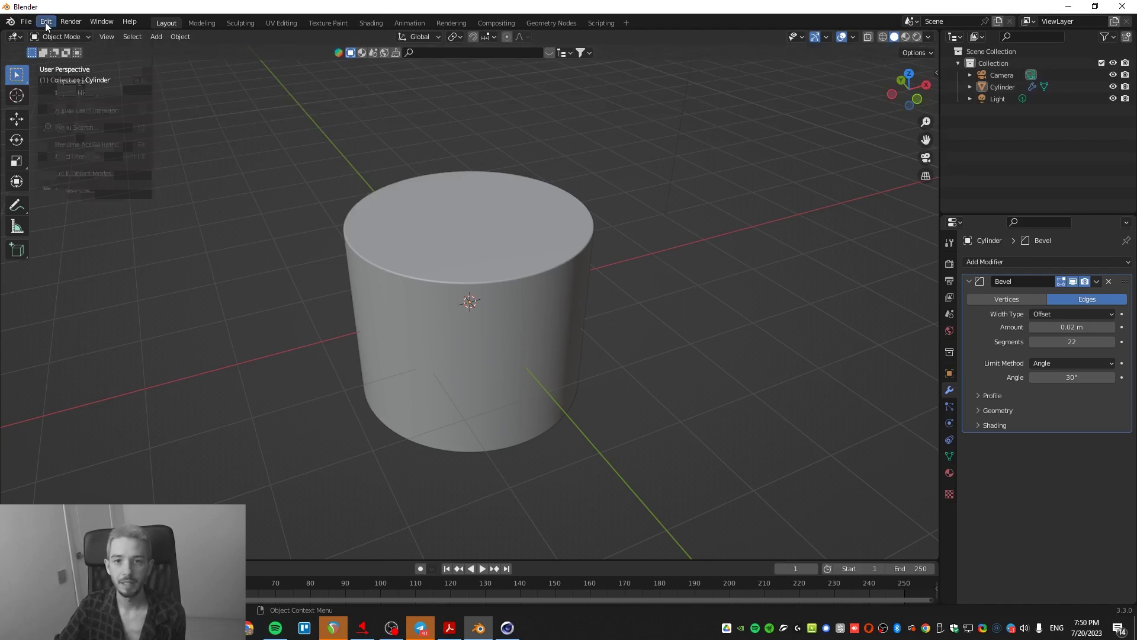
click(90, 190)
click(54, 146)
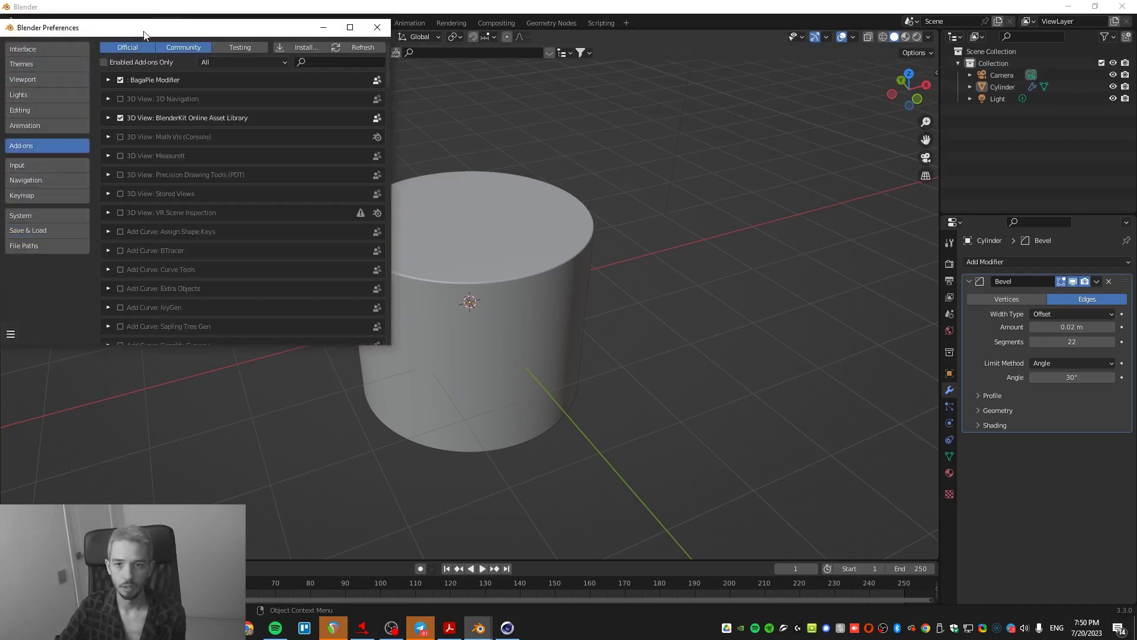
drag(147, 27, 452, 173)
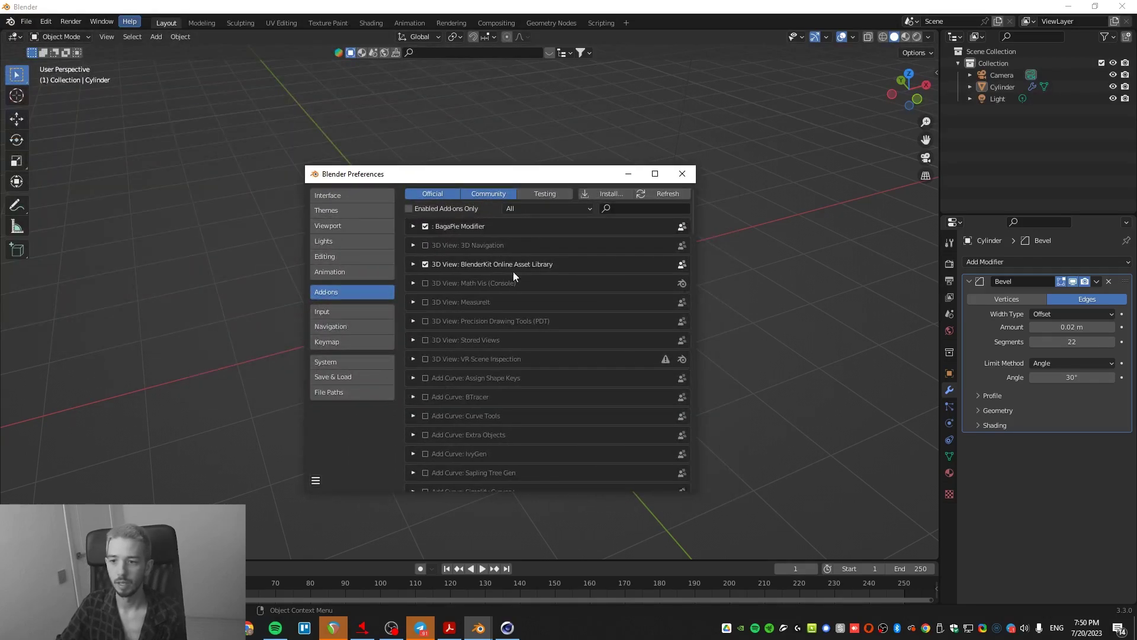
scroll(638, 236, down, 3)
scroll(569, 257, down, 10)
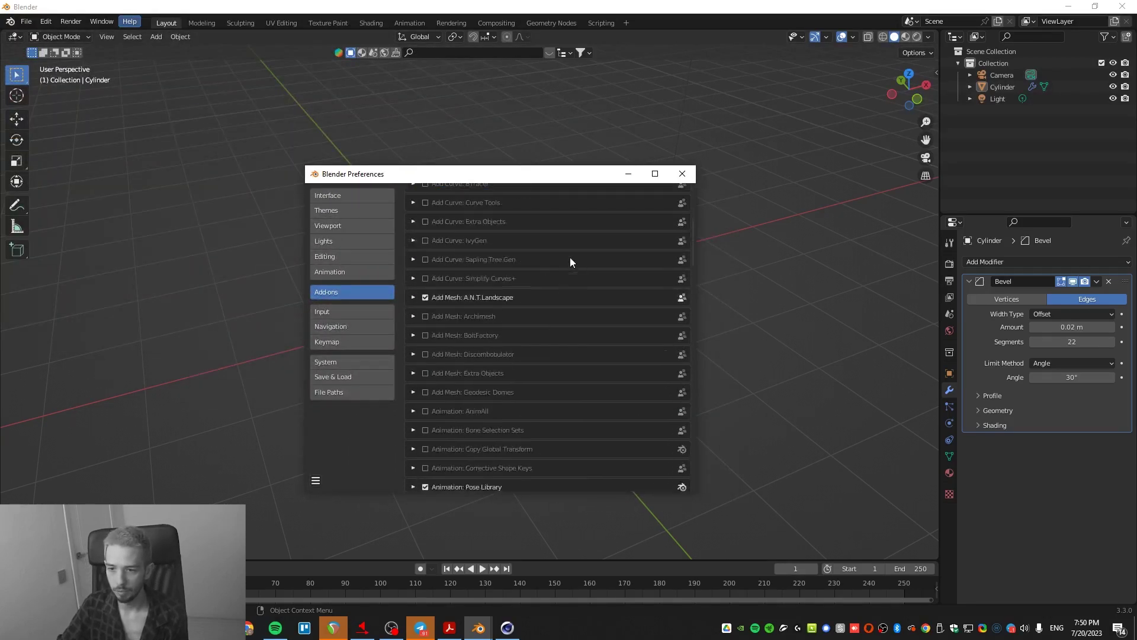
scroll(570, 256, down, 15)
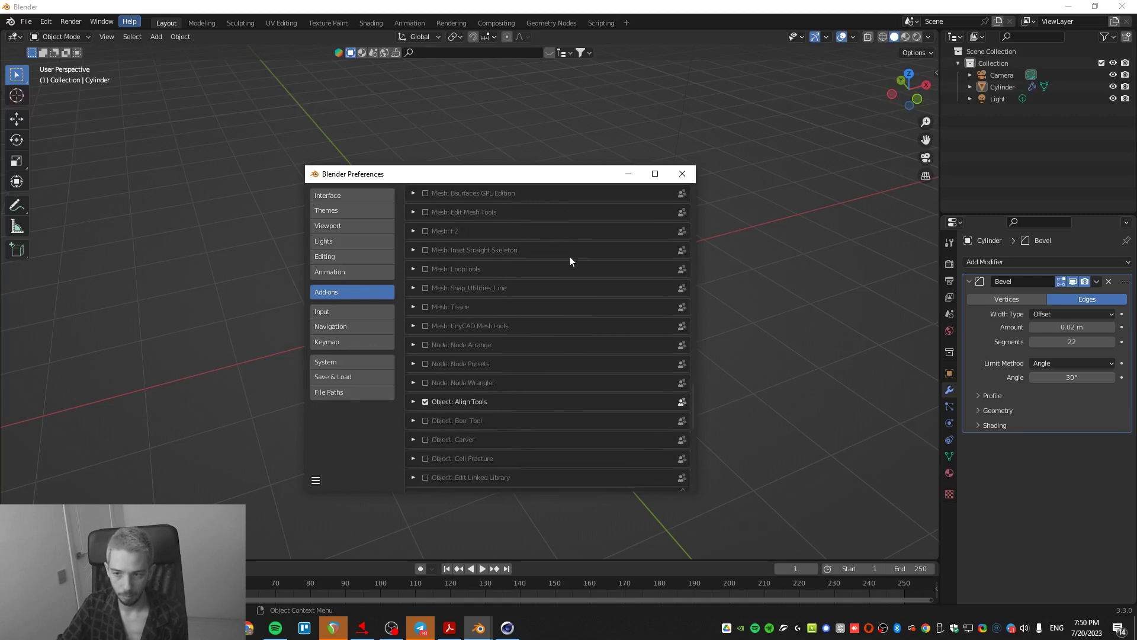
scroll(570, 256, up, 10)
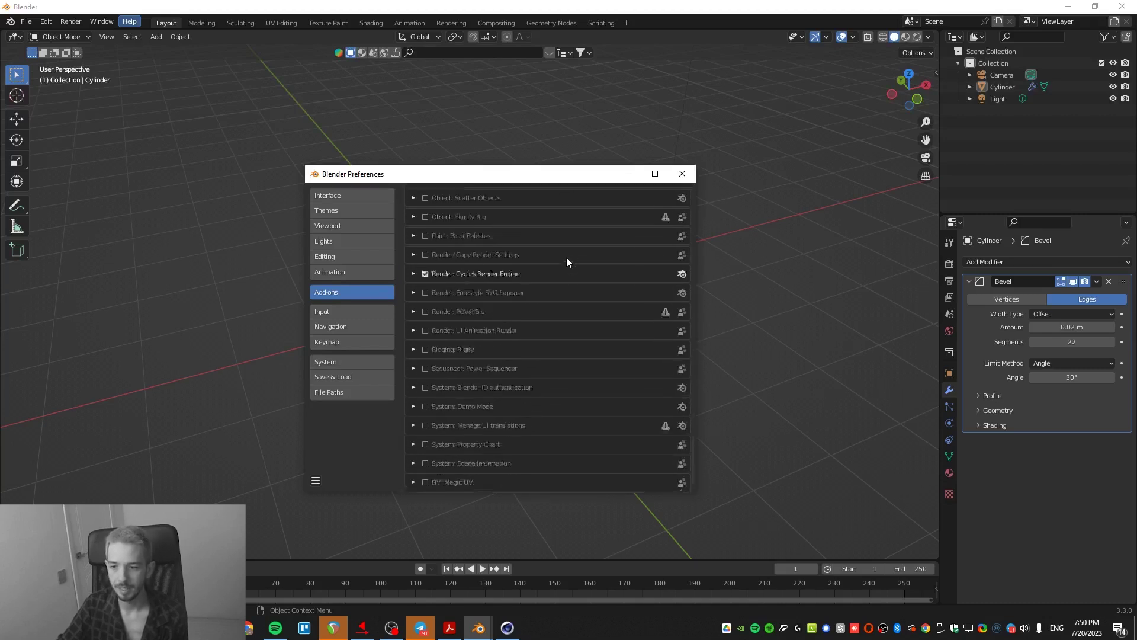
scroll(567, 257, up, 15)
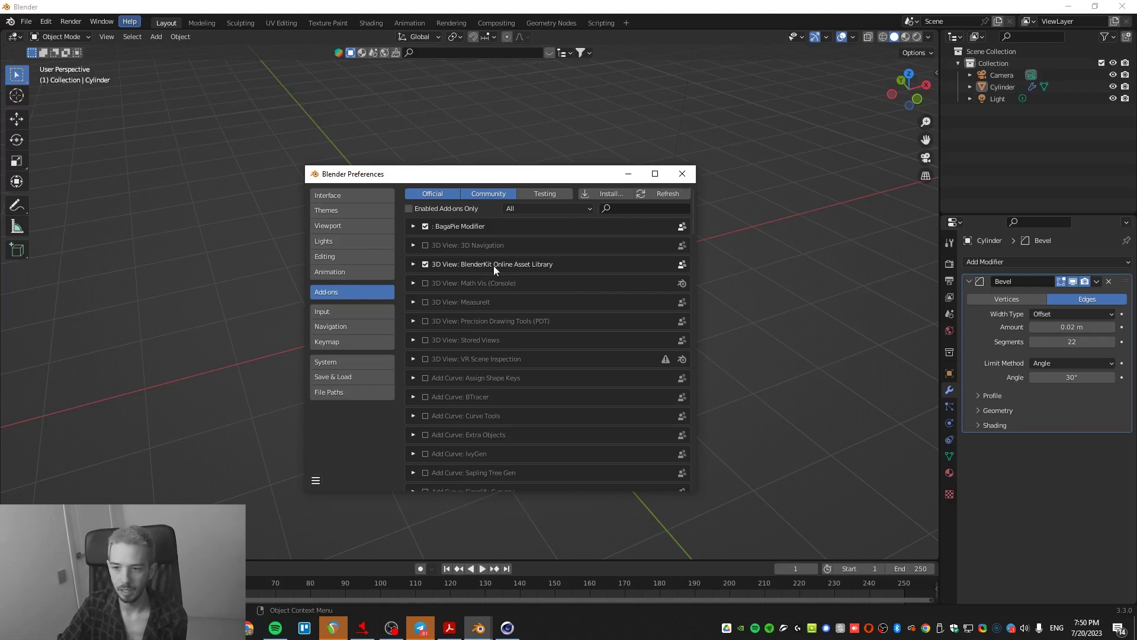
click(681, 174)
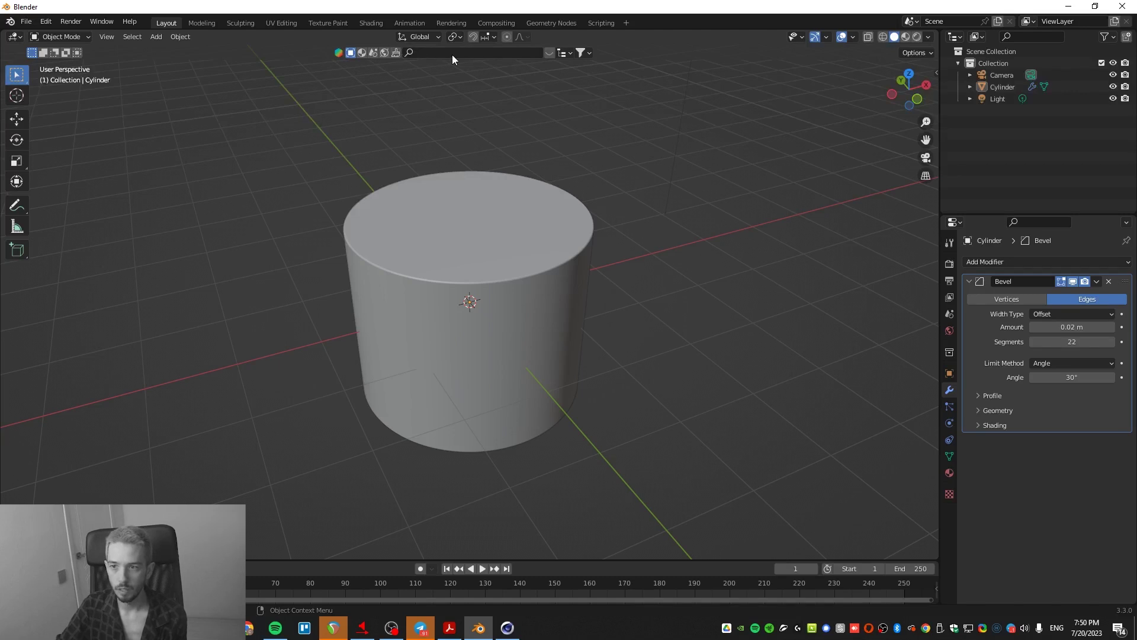
- Delete the cylinder and search Blender's online asset library for 'buddah' statues
click(989, 87)
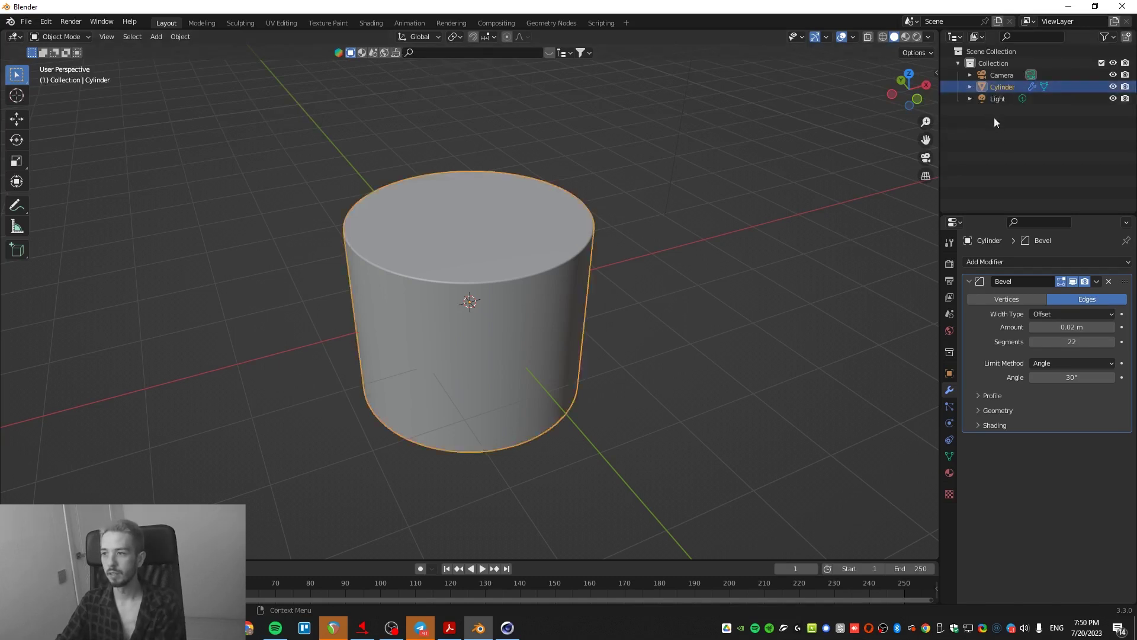
key(x)
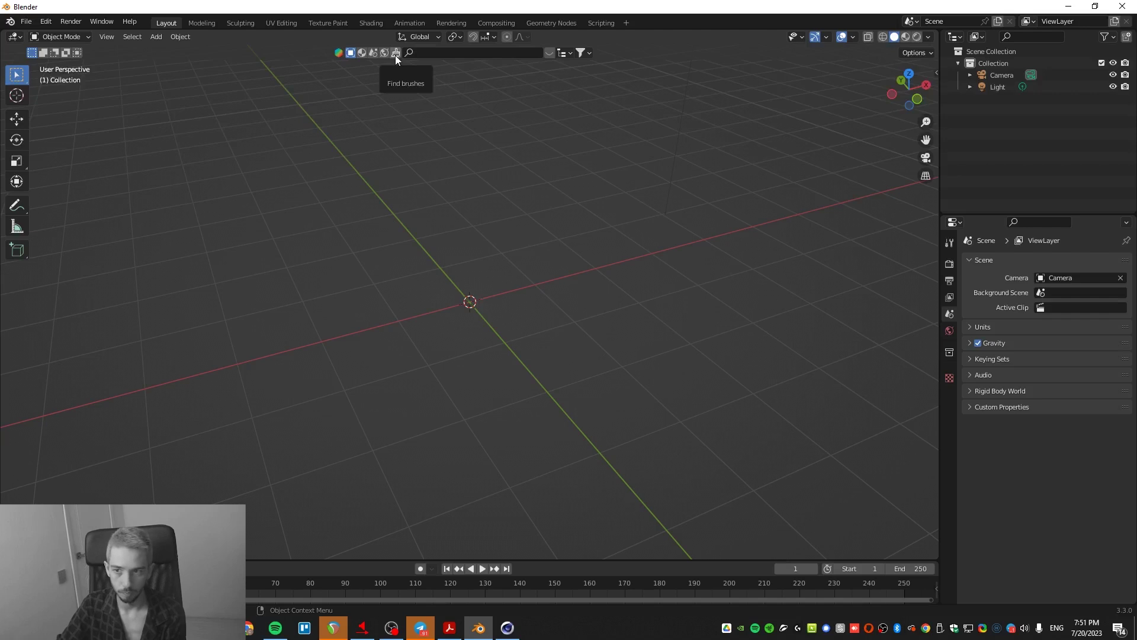
click(423, 52)
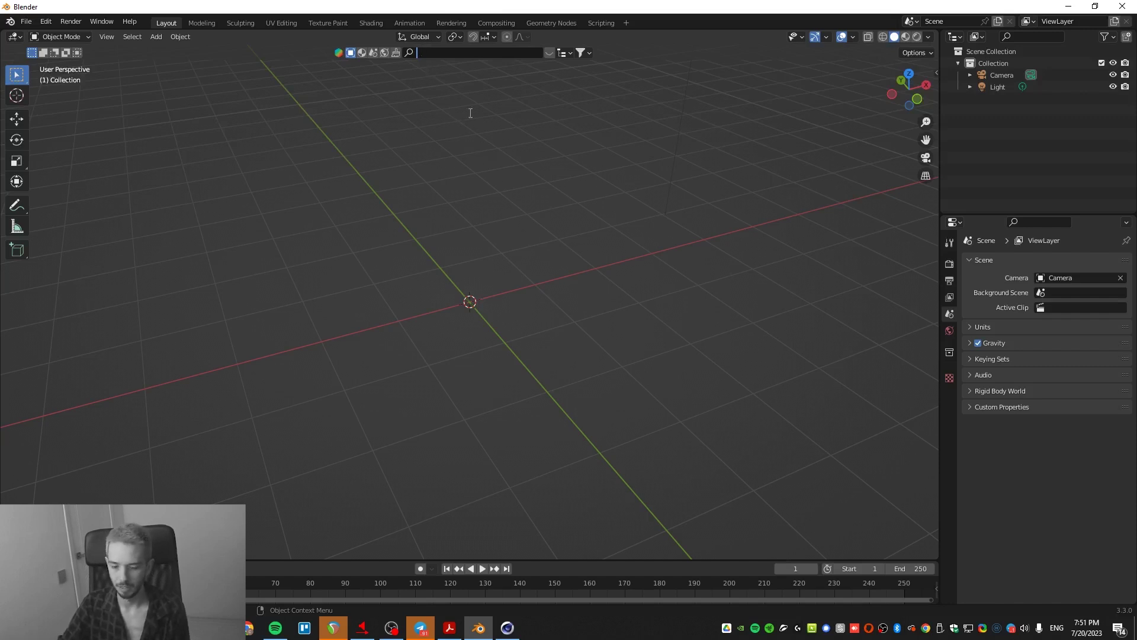
text(bu)
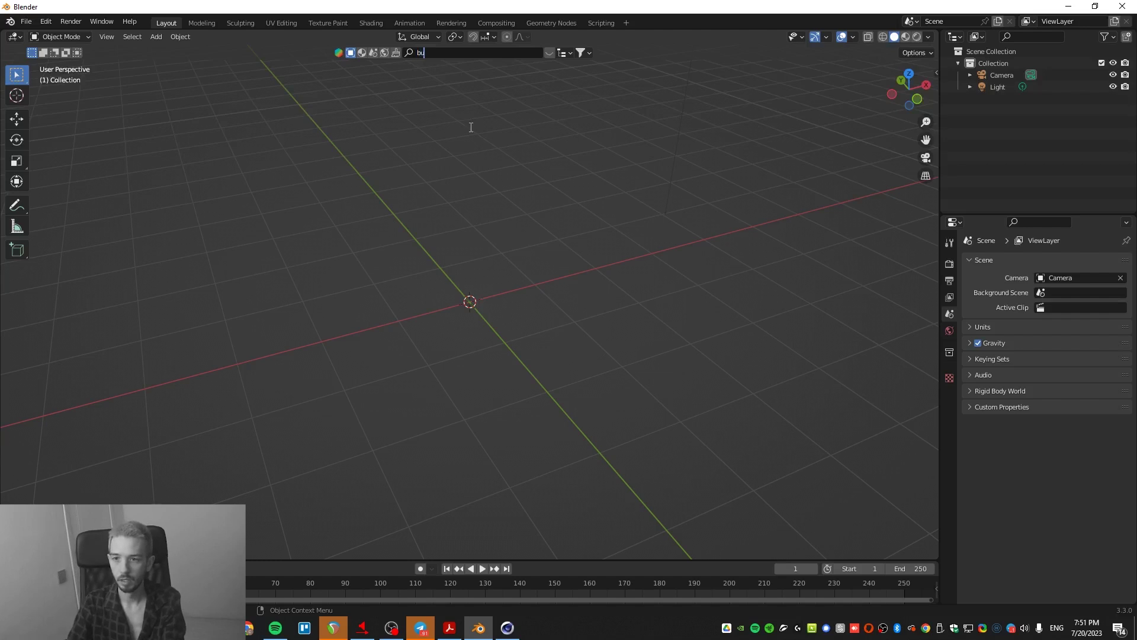
text(ddah)
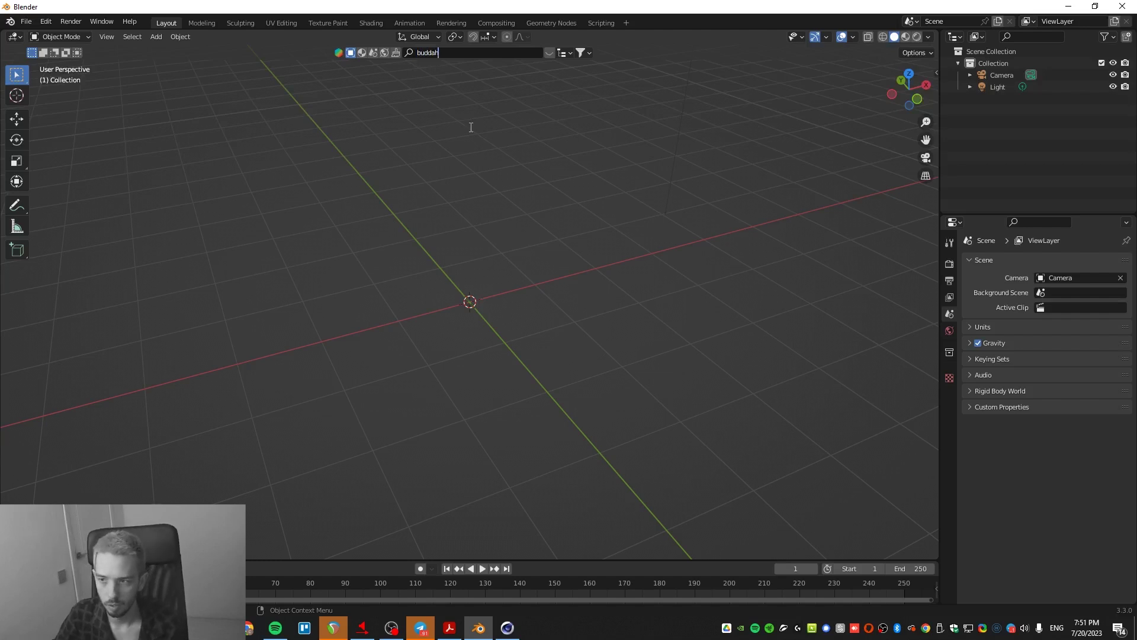
key(Return)
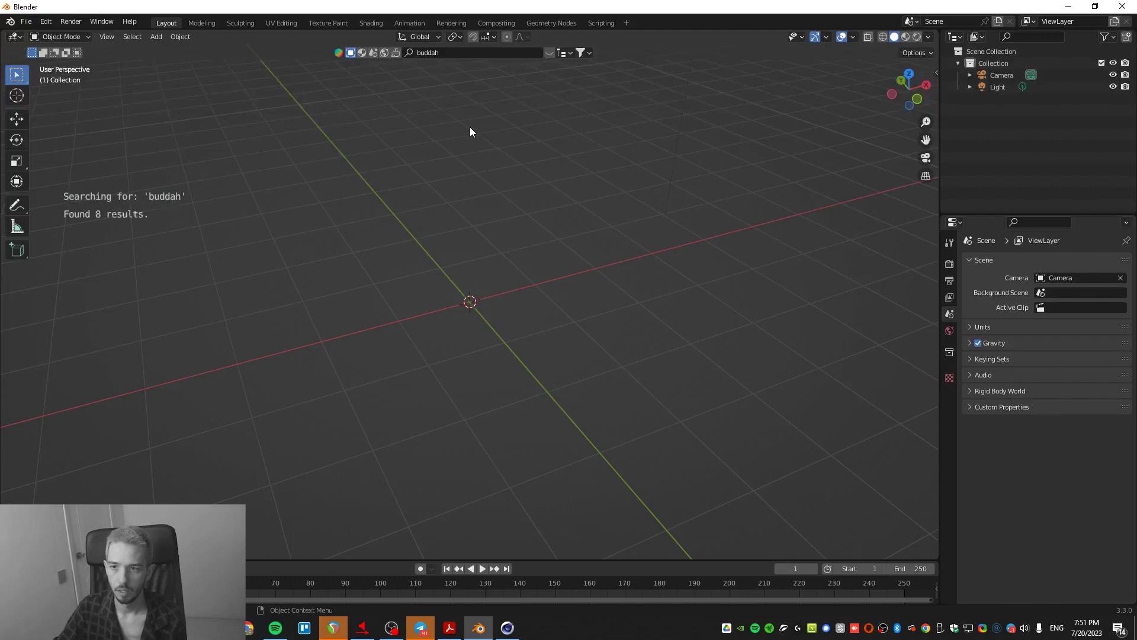
click(454, 52)
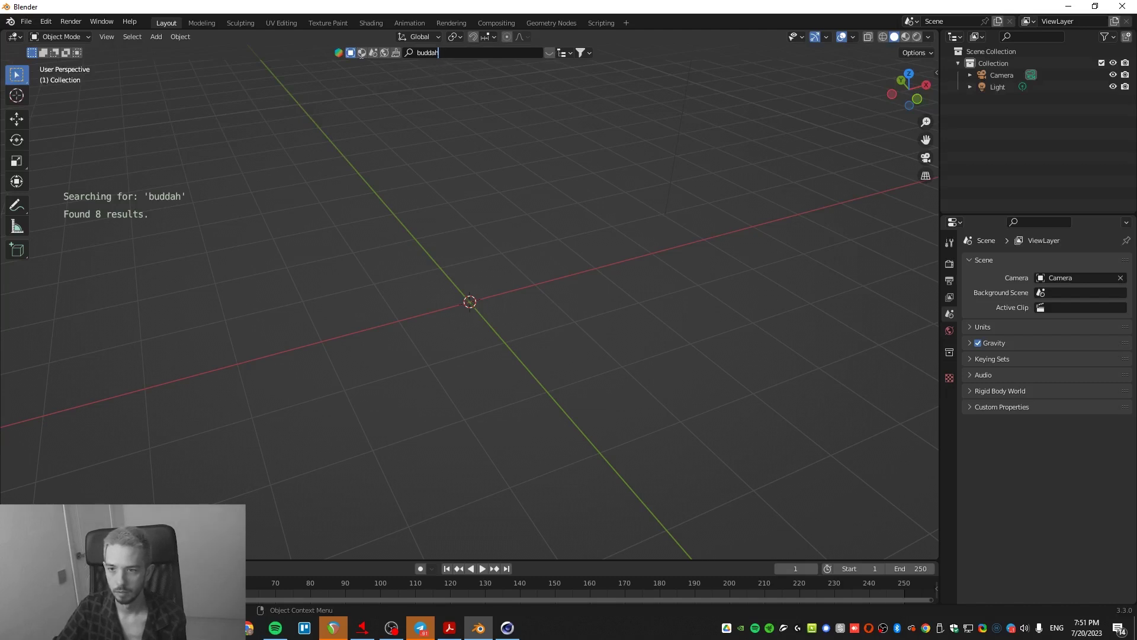
key(Return)
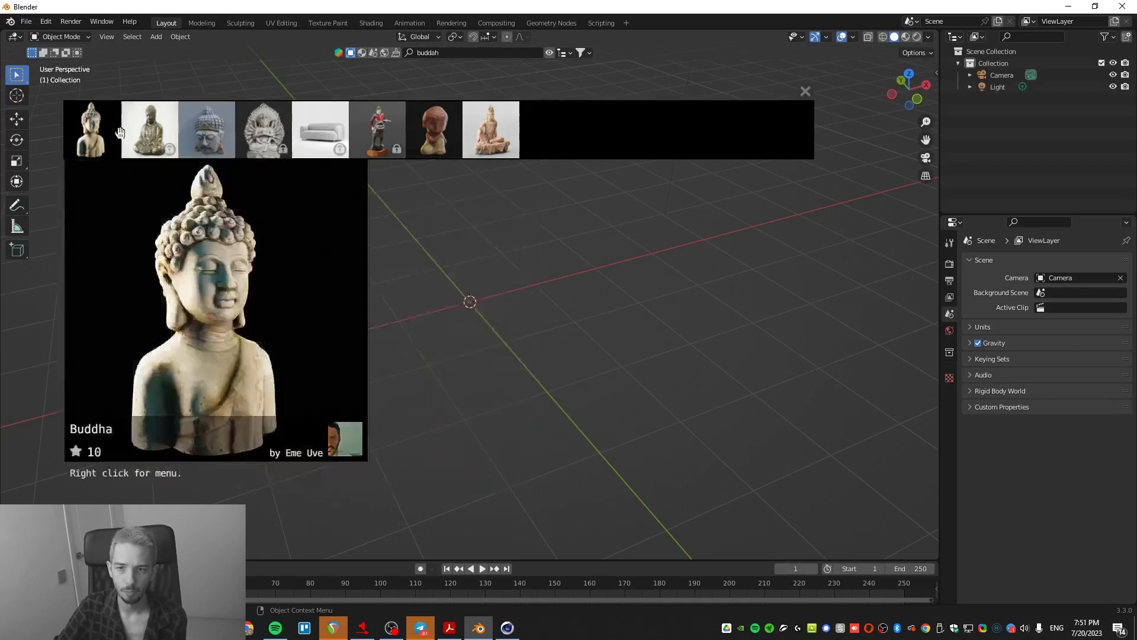
- Add the Chinese Statue Sculpt from the search results, select it and widen the Outliner panel
mouse_move(134, 129)
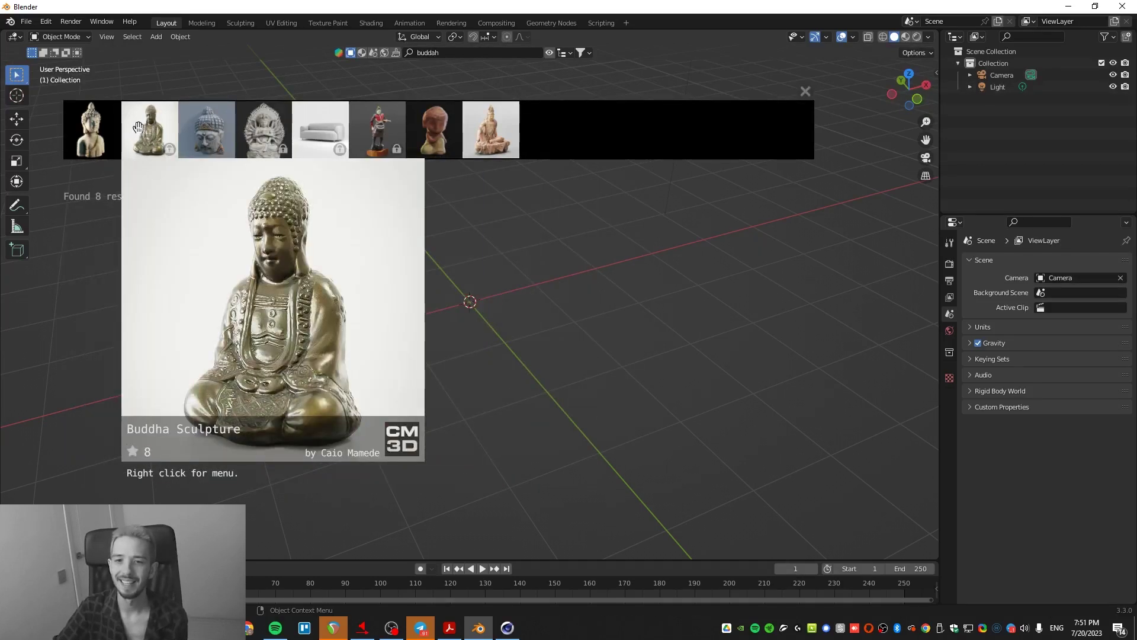
mouse_move(425, 141)
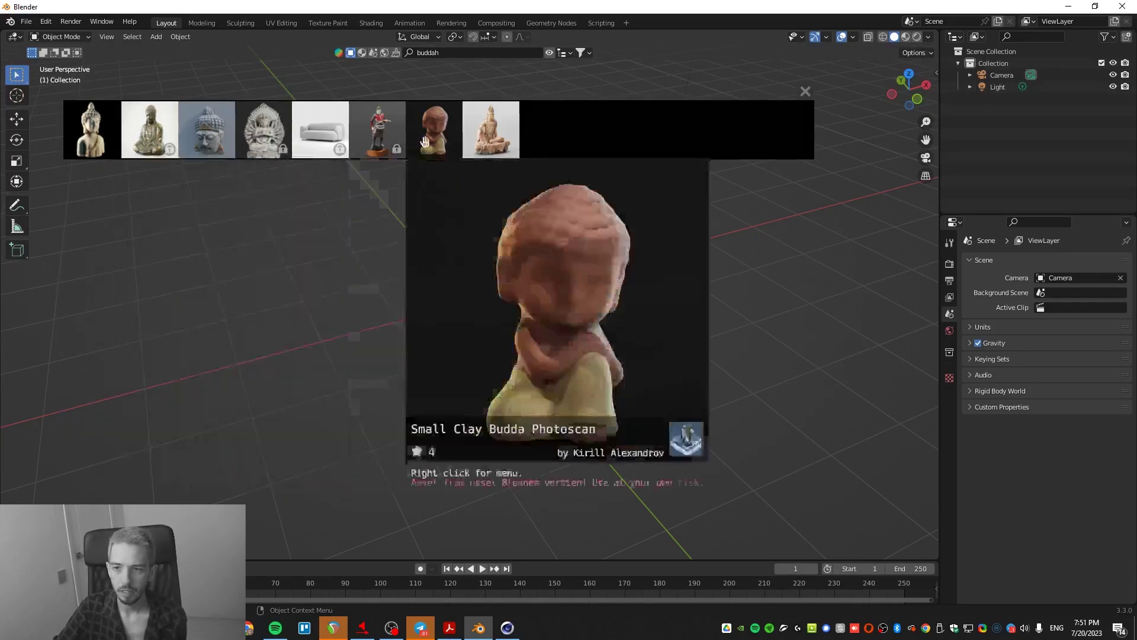
mouse_move(404, 157)
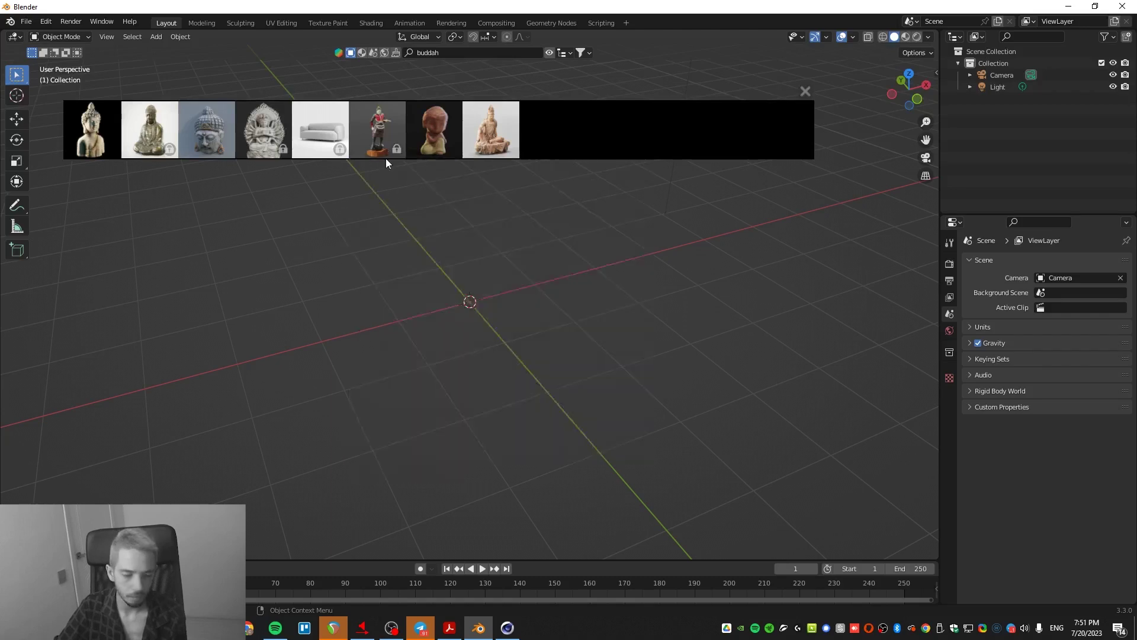
mouse_move(279, 143)
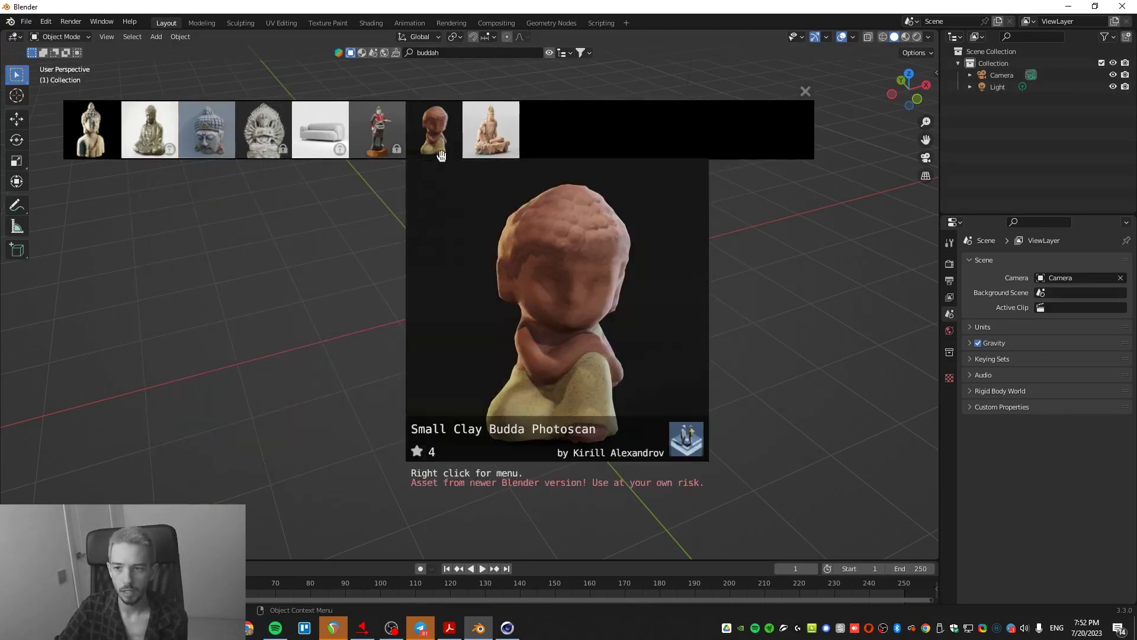
mouse_move(496, 136)
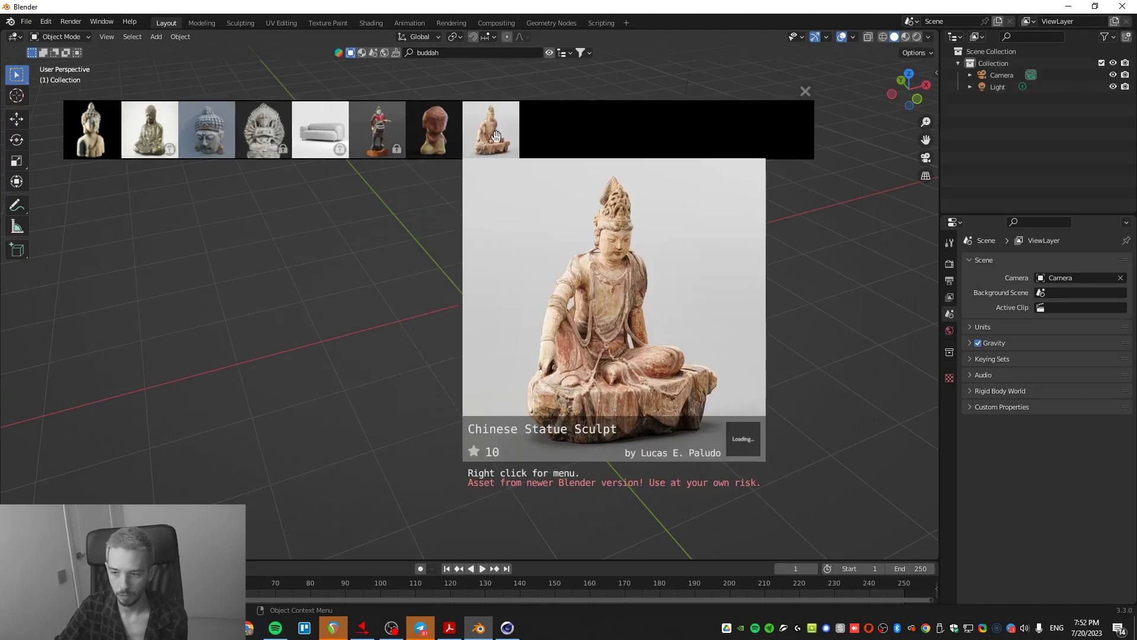
click(496, 136)
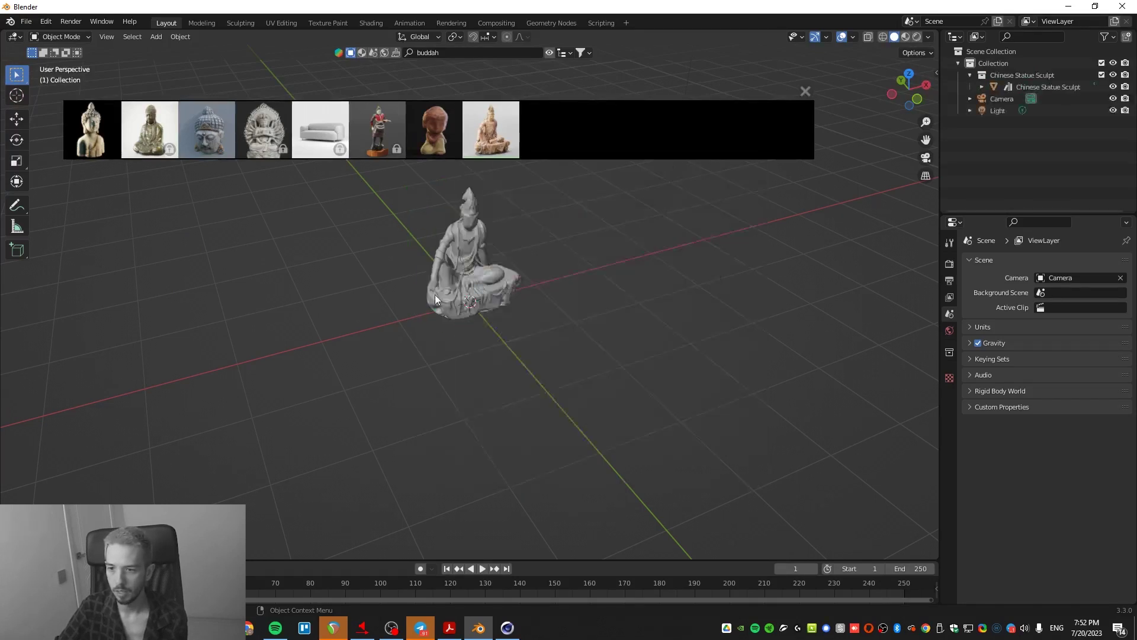
middle_drag(552, 318, 474, 246)
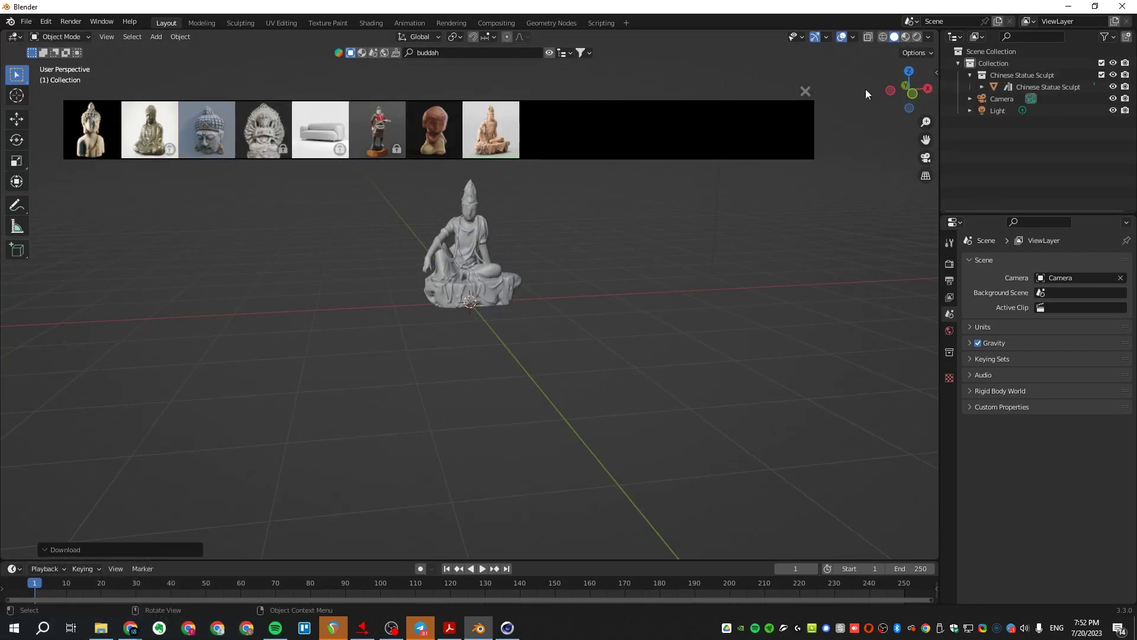
click(1008, 87)
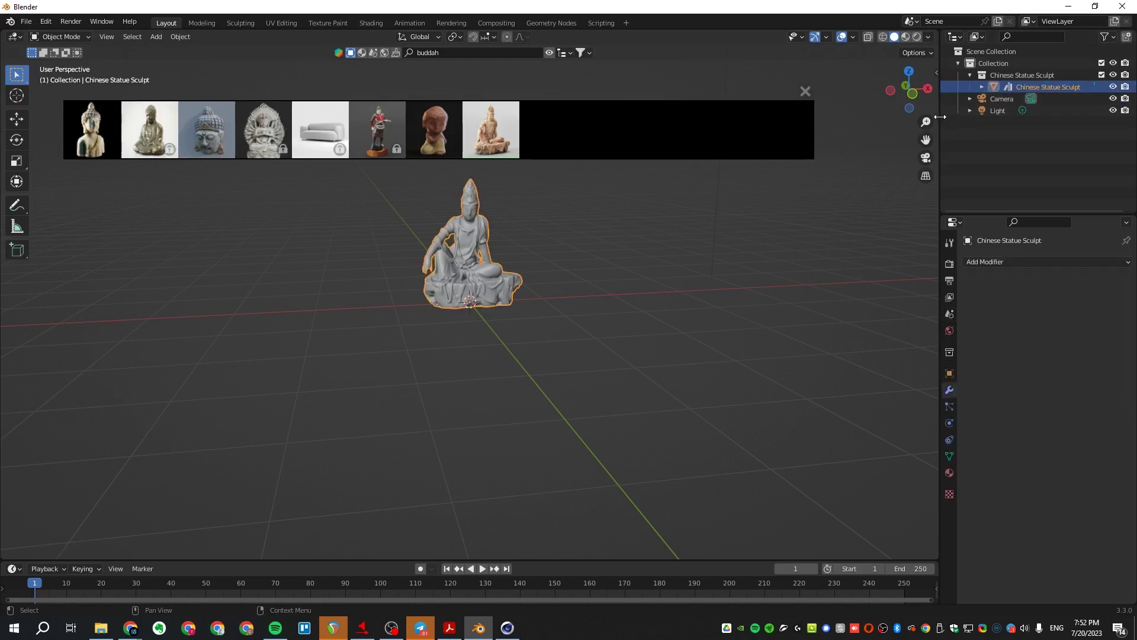
drag(942, 116, 839, 116)
- Close the asset results strip and view the statue up close in Rendered shading
click(703, 91)
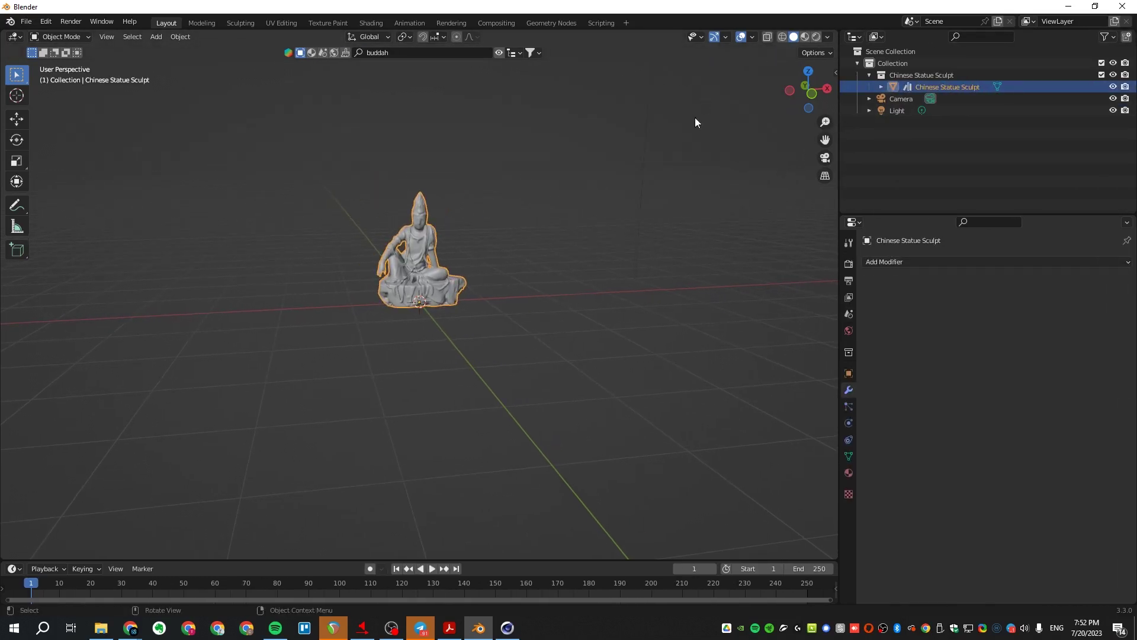
middle_drag(441, 302, 494, 313)
click(550, 294)
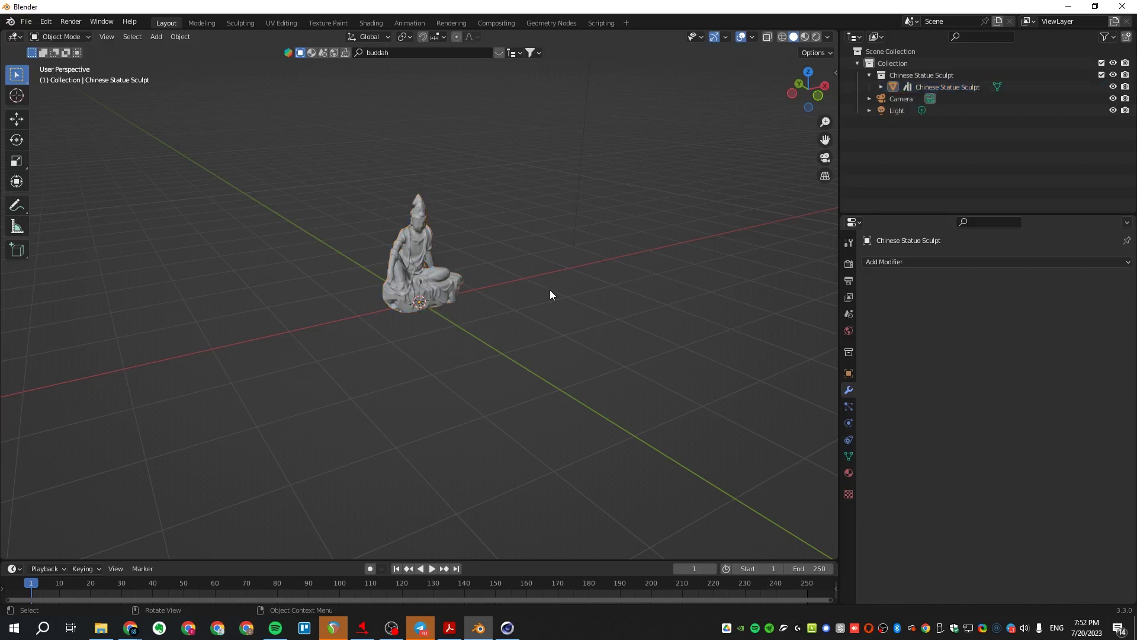
click(815, 37)
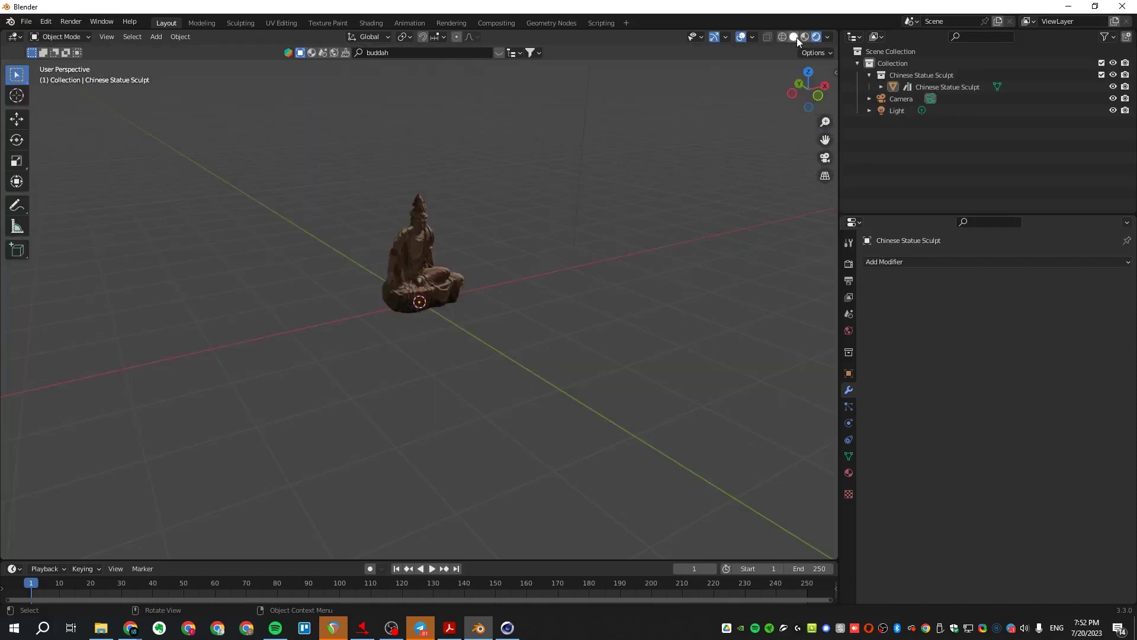
middle_drag(355, 254, 382, 261)
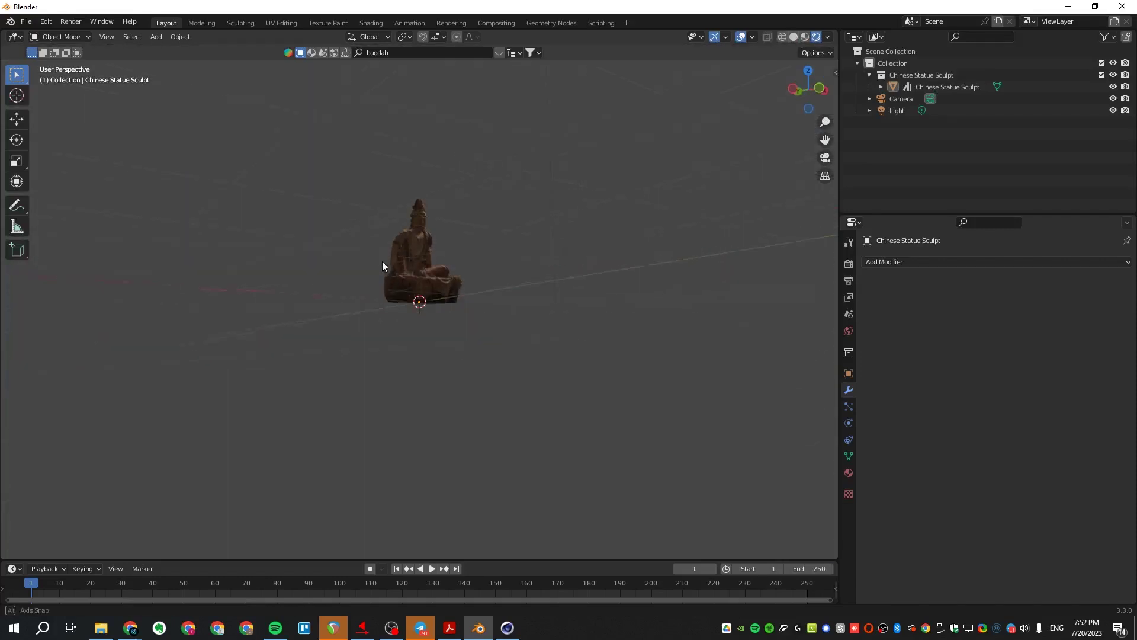
scroll(440, 268, up, 4)
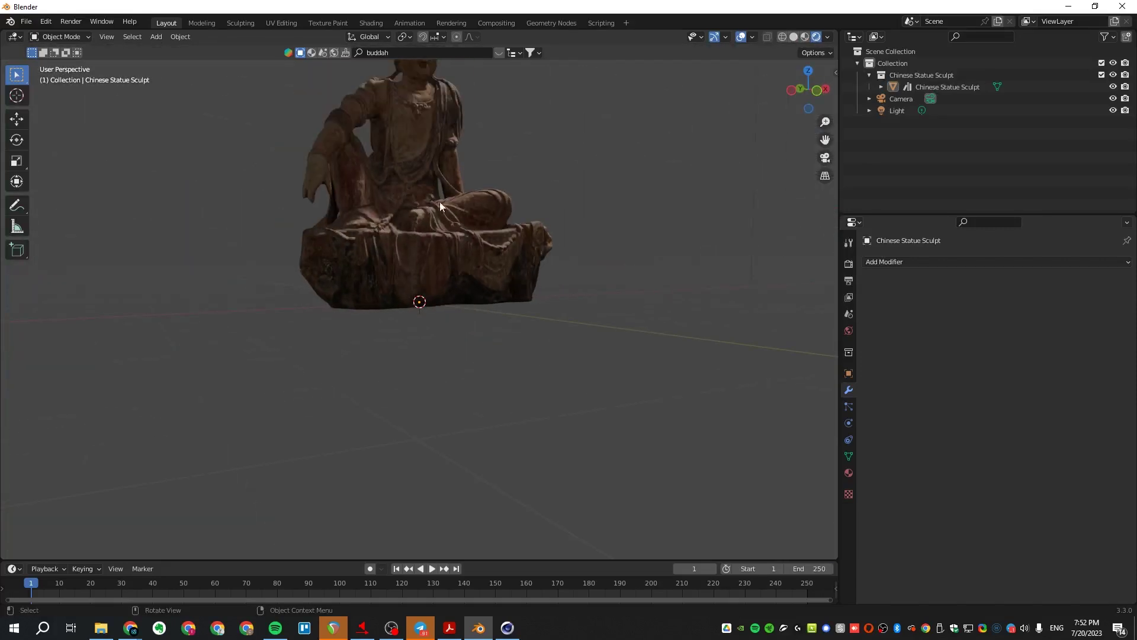
shift+middle_drag(439, 201, 434, 321)
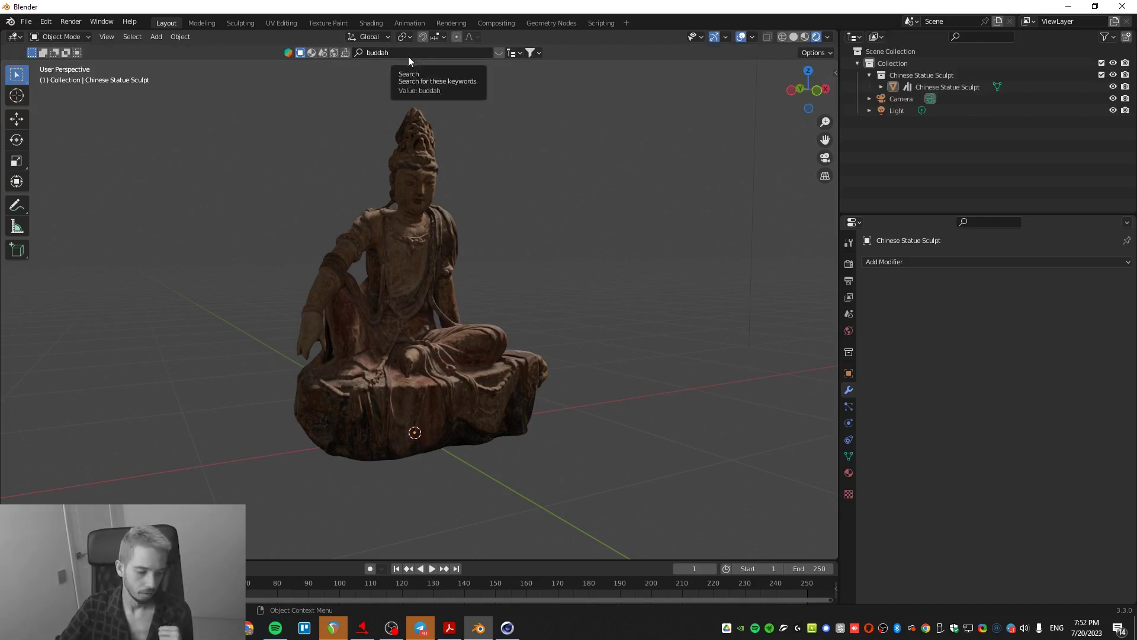
- Open Preferences at the Add-ons list, then close it again
click(46, 22)
click(86, 192)
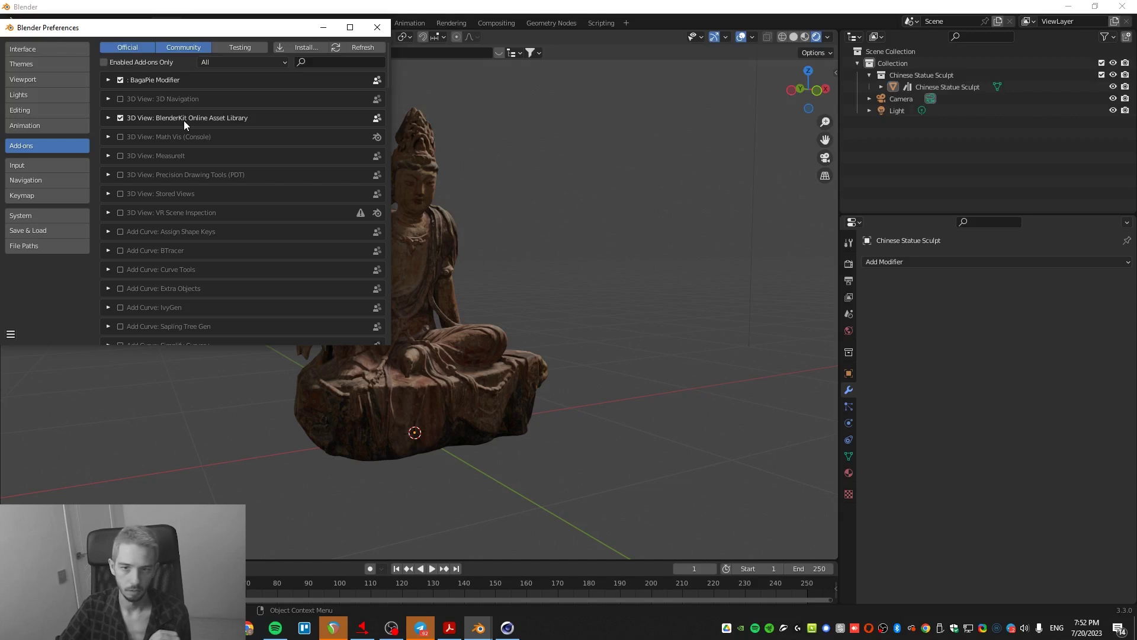
click(377, 27)
- Return the statue to plain Solid shading and bring Cinema 4D to the front
click(465, 258)
click(573, 268)
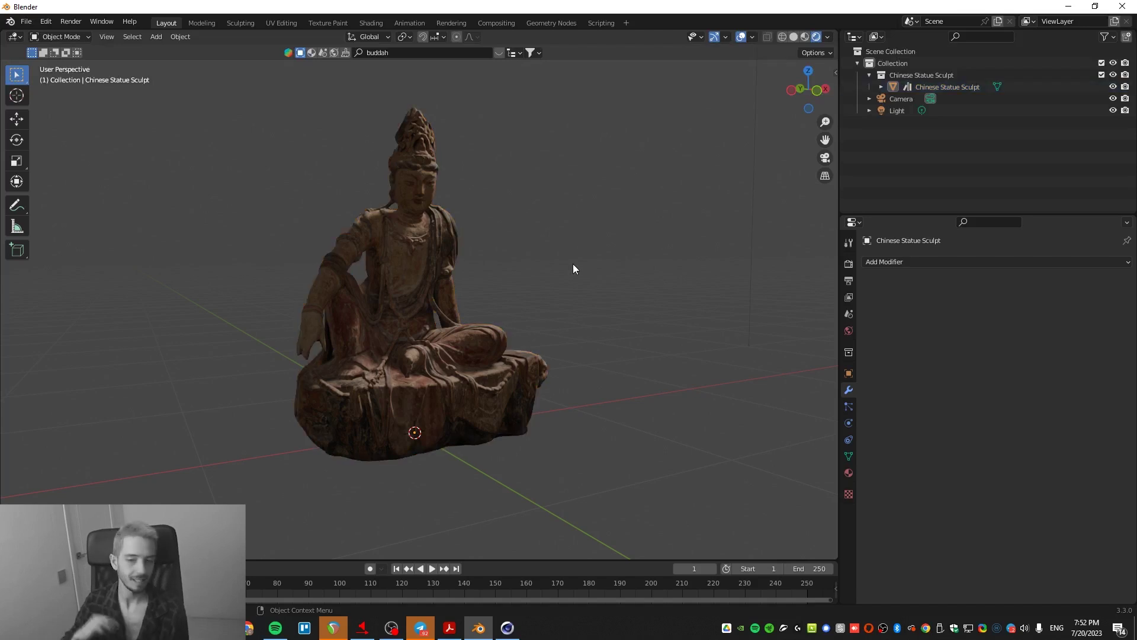
click(794, 37)
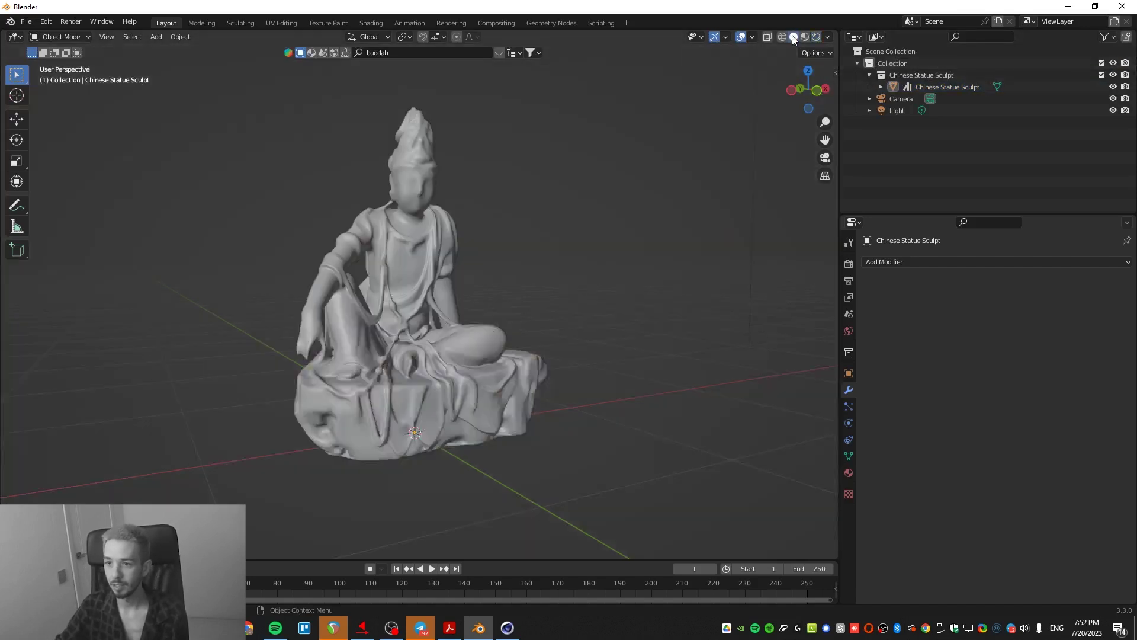
middle_drag(427, 353, 386, 403)
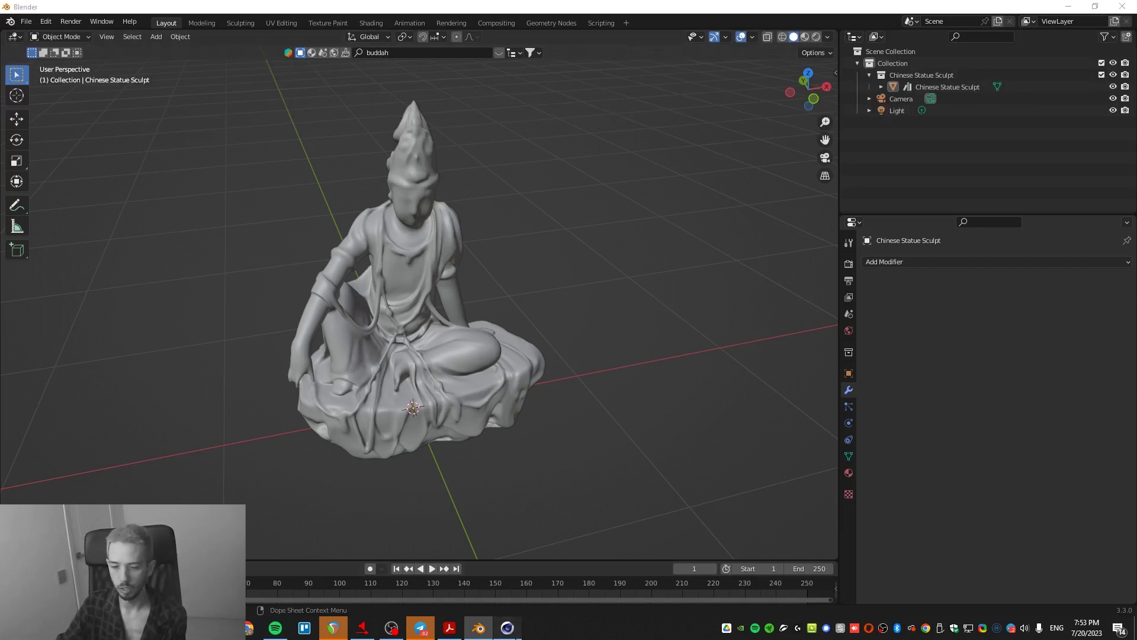
click(507, 627)
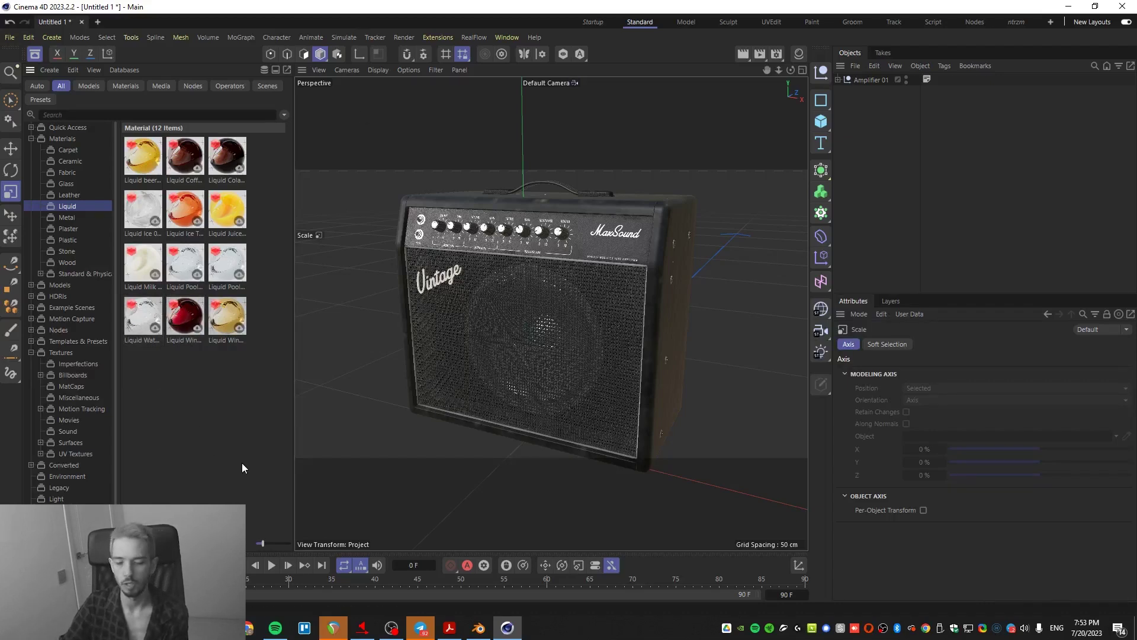
- Bring Blender back to the front and orbit around the grey Chinese statue
click(478, 627)
middle_drag(533, 470, 435, 353)
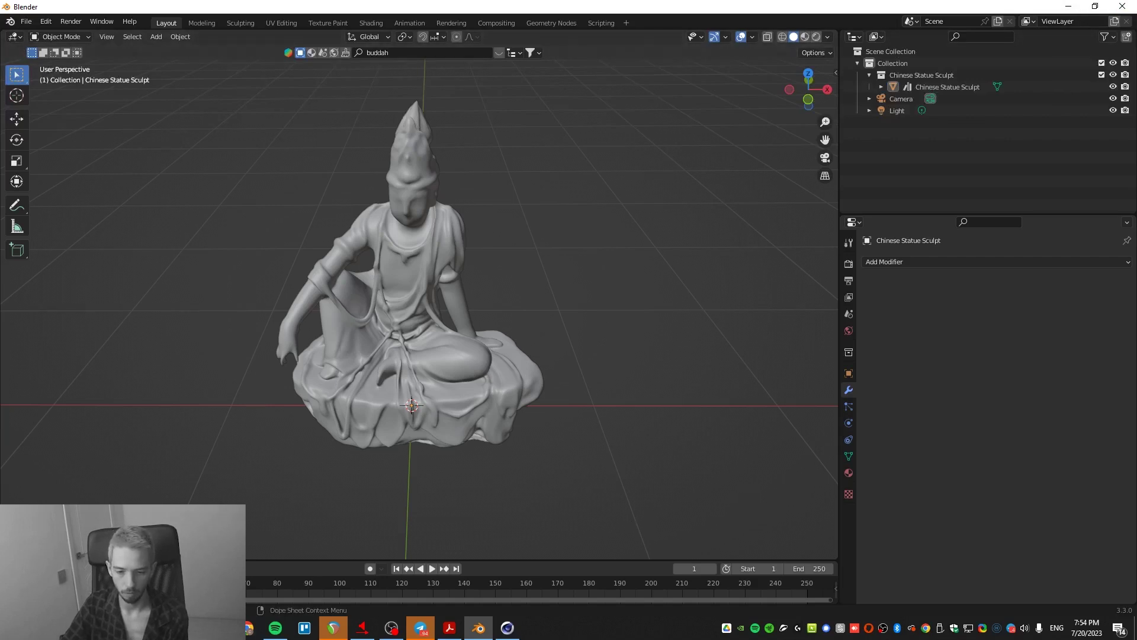
- Add the criterion 'импорт объектов' in A3 with a Blender score of 1 in B3
mouse_move(315, 625)
click(286, 577)
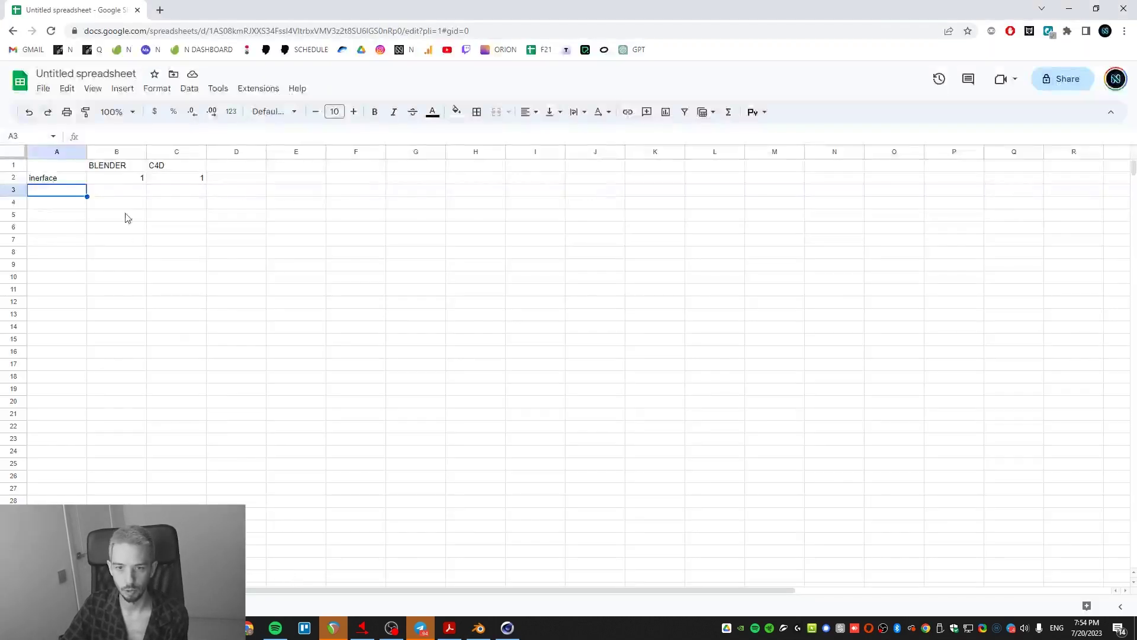
click(126, 191)
click(52, 192)
text(o)
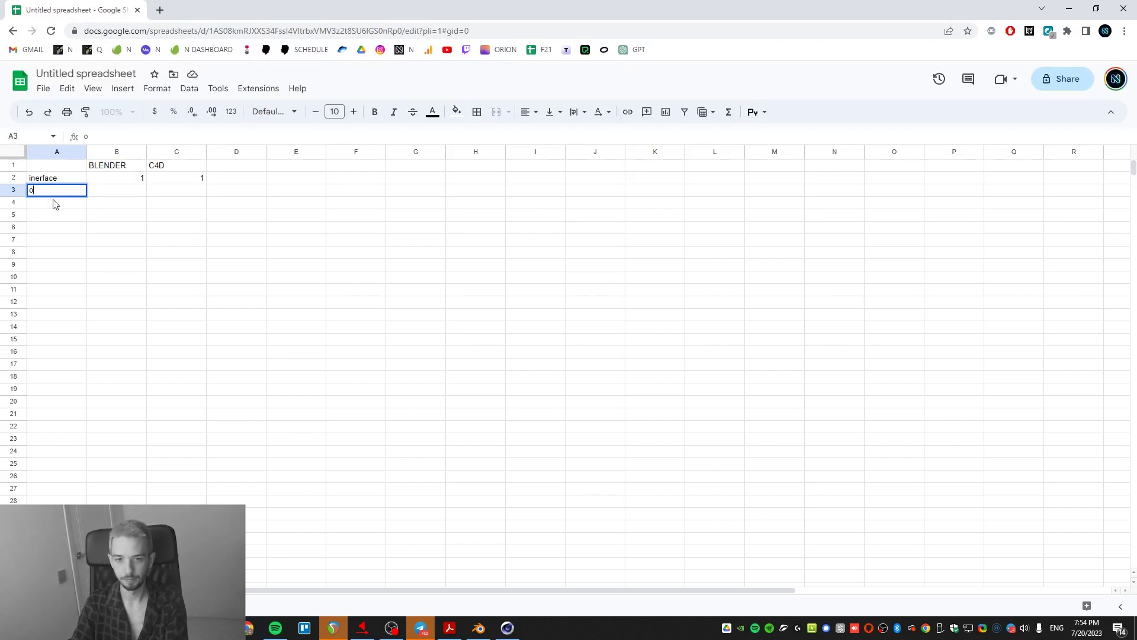
key(BackSpace)
key(alt+shift)
text(импорт)
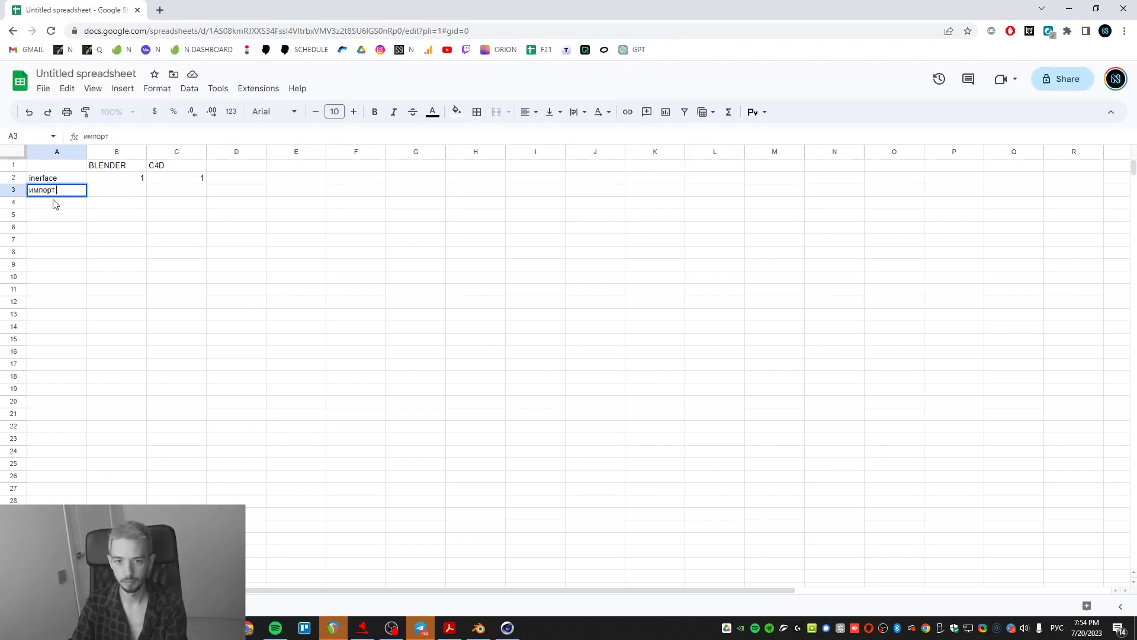
text( объектов)
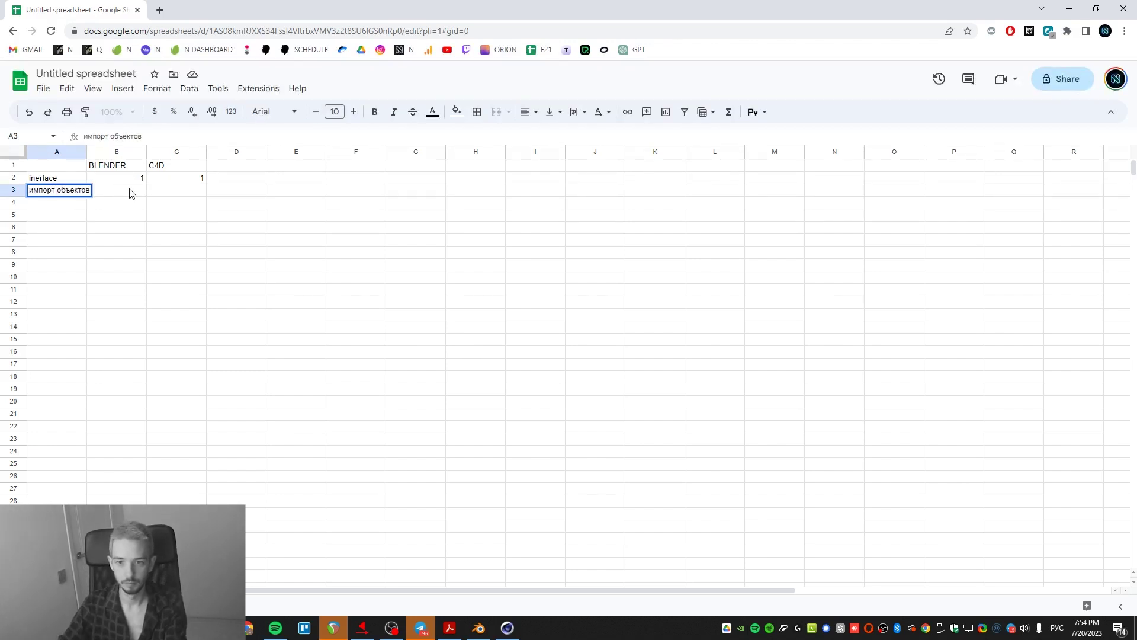
click(132, 194)
text(1)
click(160, 224)
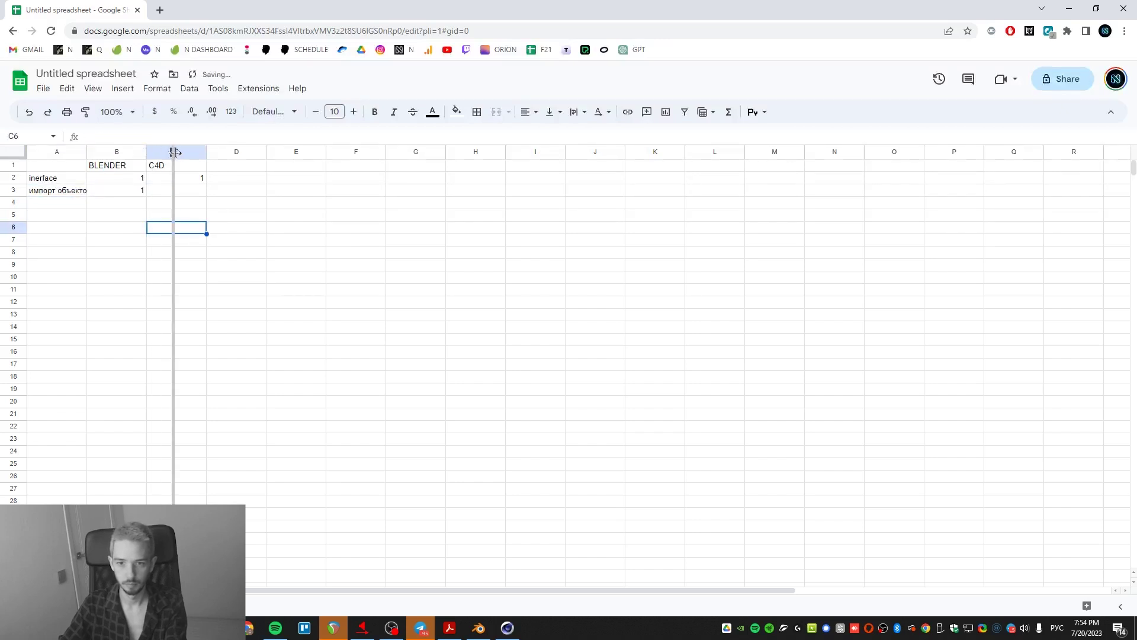
- Widen columns B and C, and widen column A to show the full criterion
drag(174, 152, 272, 153)
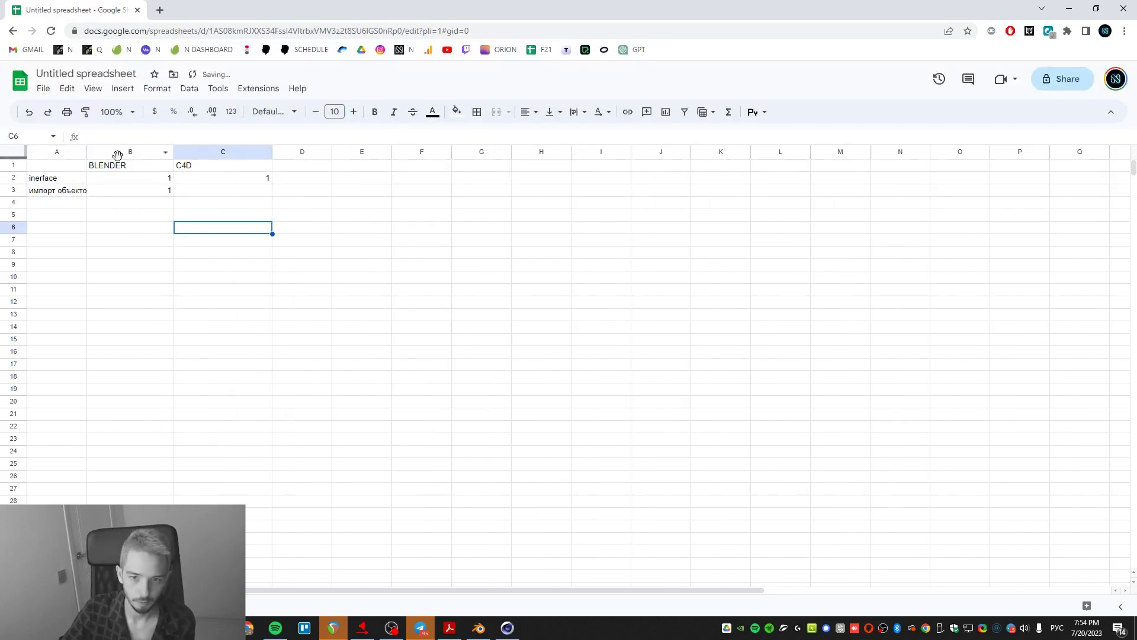
drag(87, 152, 148, 152)
click(167, 264)
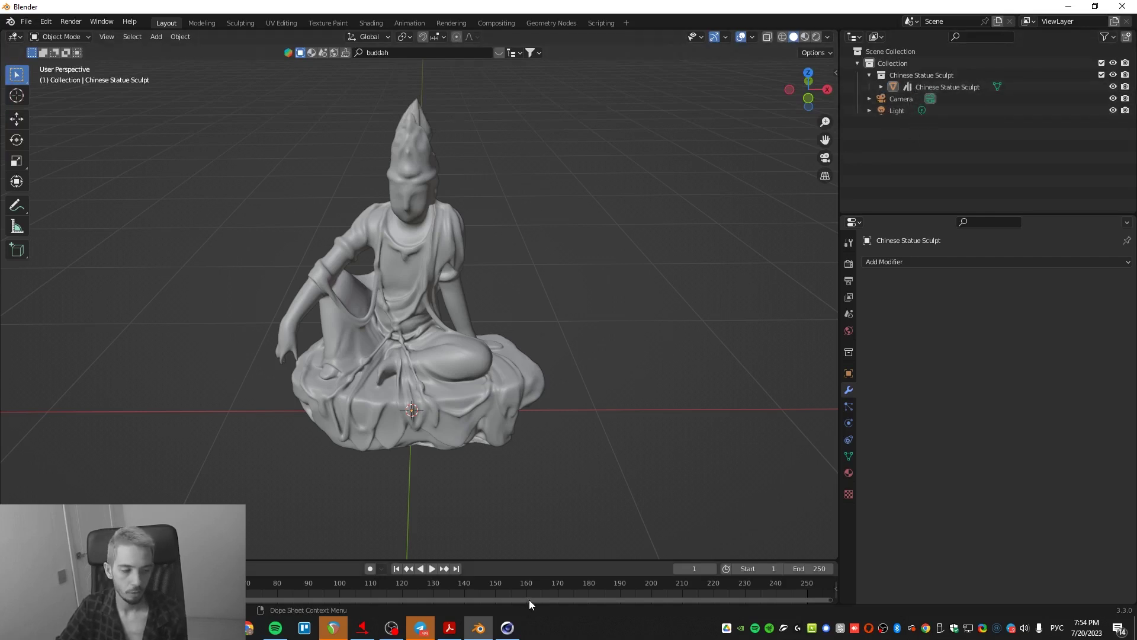
- In Cinema 4D, collapse the Asset Browser and delete the Amplifier 01 object
mouse_move(505, 637)
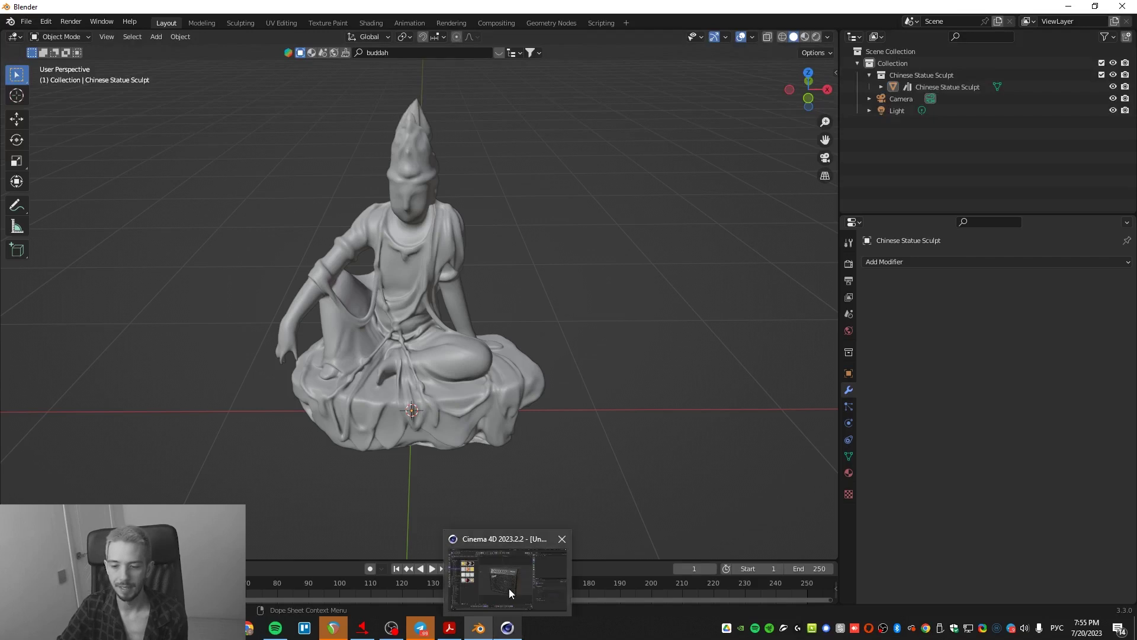
click(509, 589)
click(34, 54)
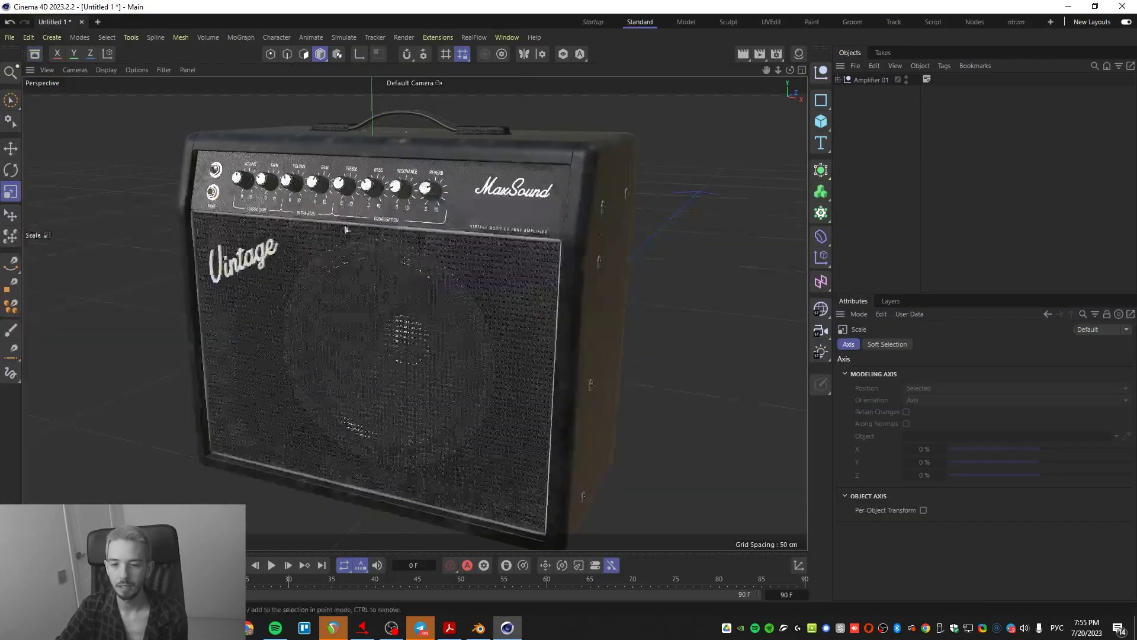
click(613, 320)
click(872, 79)
key(Delete)
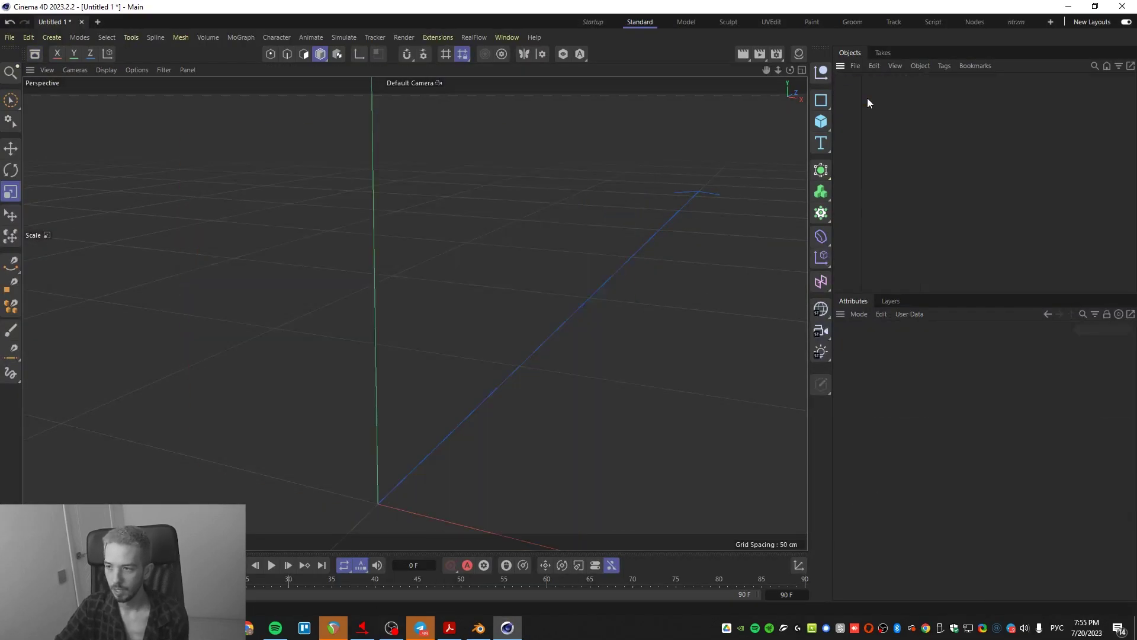
- Add a 14-segment Sphere and a Text object, nest the Sphere under Text, and frame it
click(819, 123)
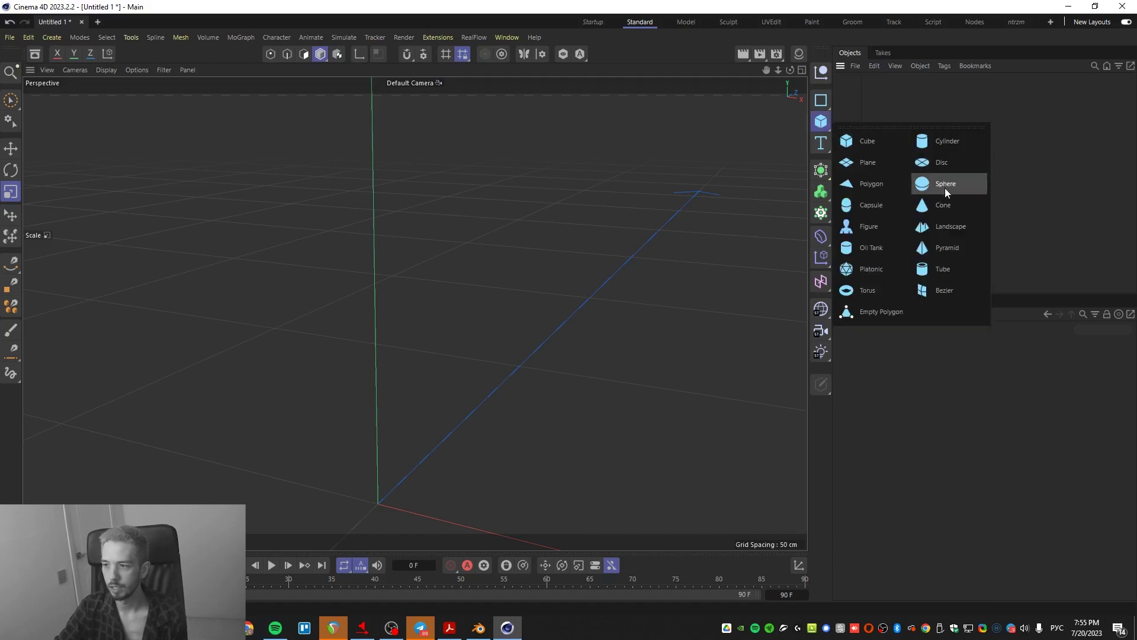
click(944, 186)
scroll(553, 310, down, 5)
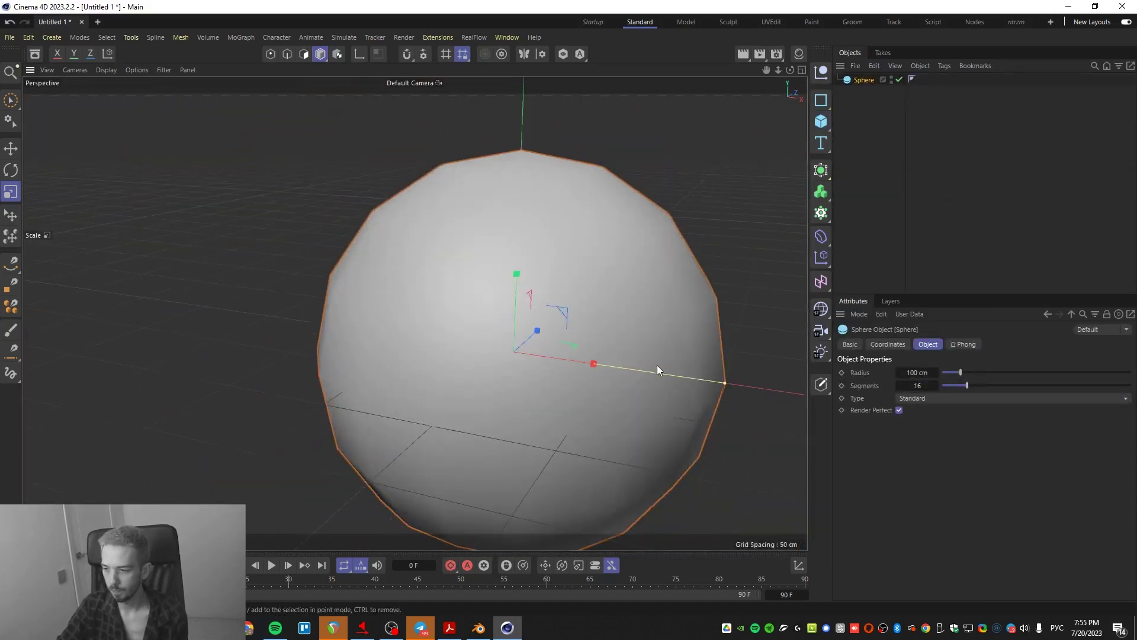
mouse_move(966, 385)
mouse_down()
mouse_move(951, 382)
mouse_move(954, 372)
mouse_move(1011, 370)
mouse_move(956, 373)
mouse_up()
click(828, 130)
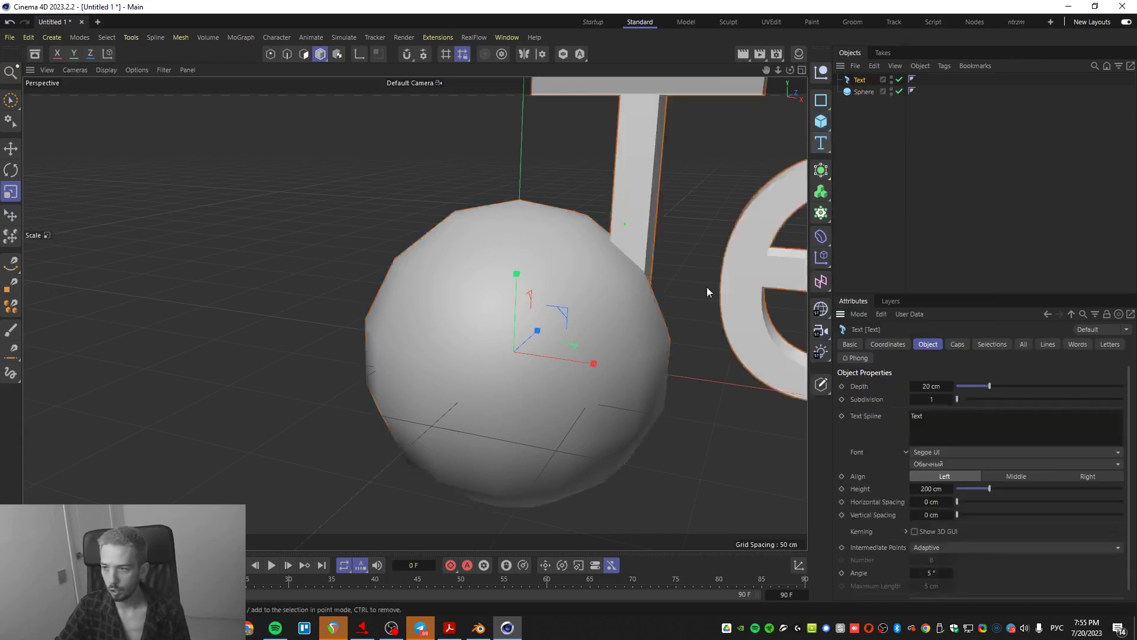
drag(859, 89, 855, 81)
click(855, 81)
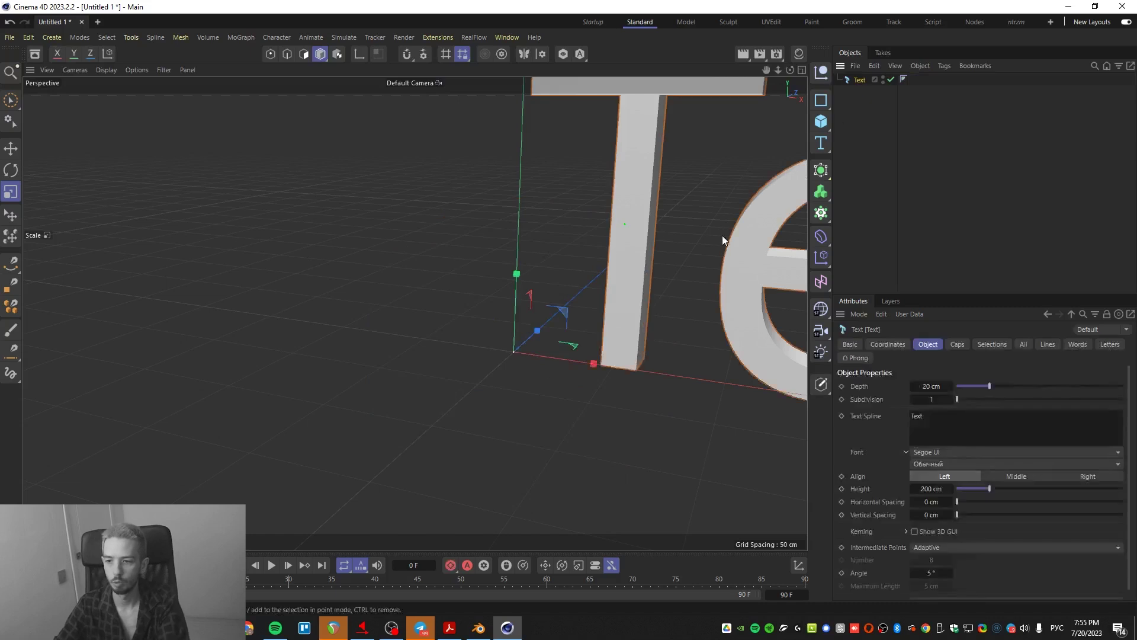
scroll(723, 236, down, 3)
alt+middle_drag(726, 271, 452, 312)
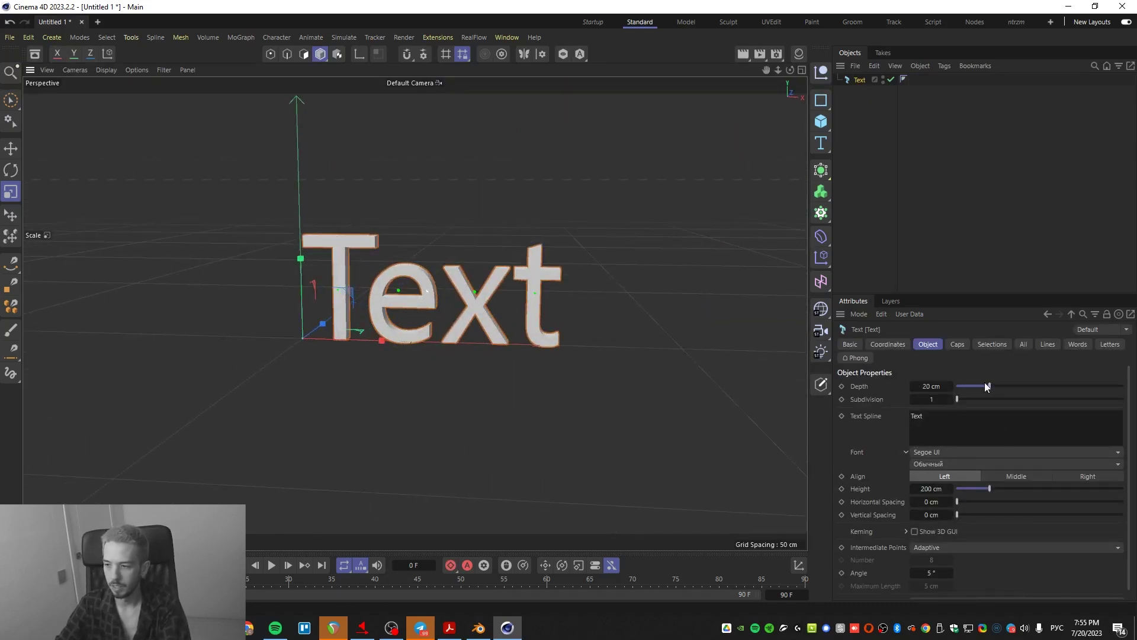
- Set the text's font to RONIX and increase its depth to 73 cm
click(941, 451)
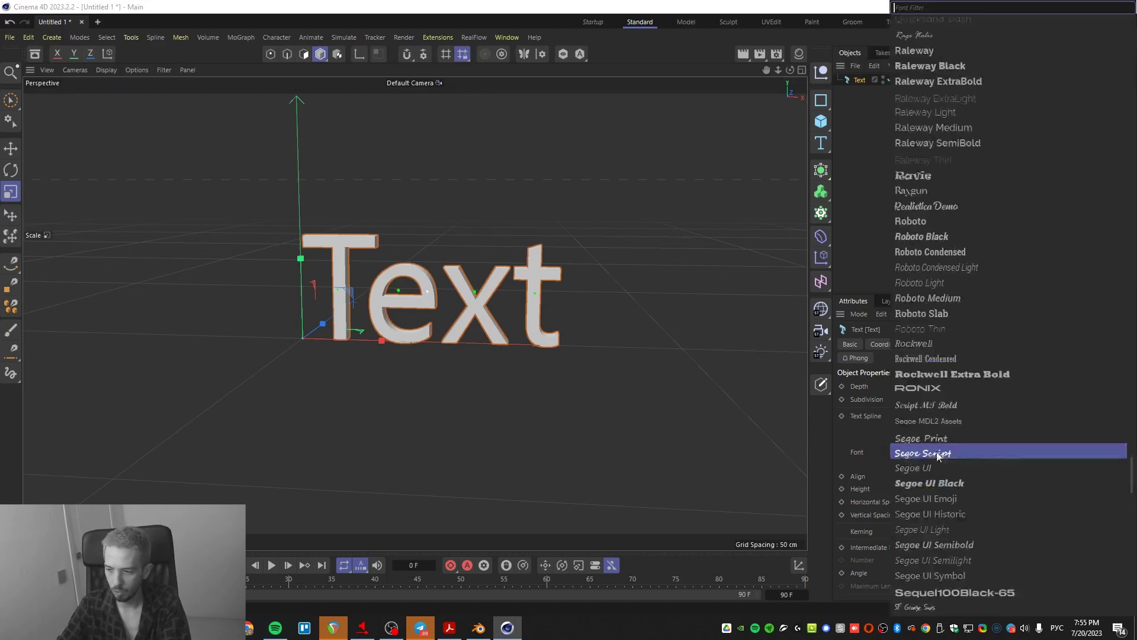
click(928, 389)
scroll(604, 389, down, 3)
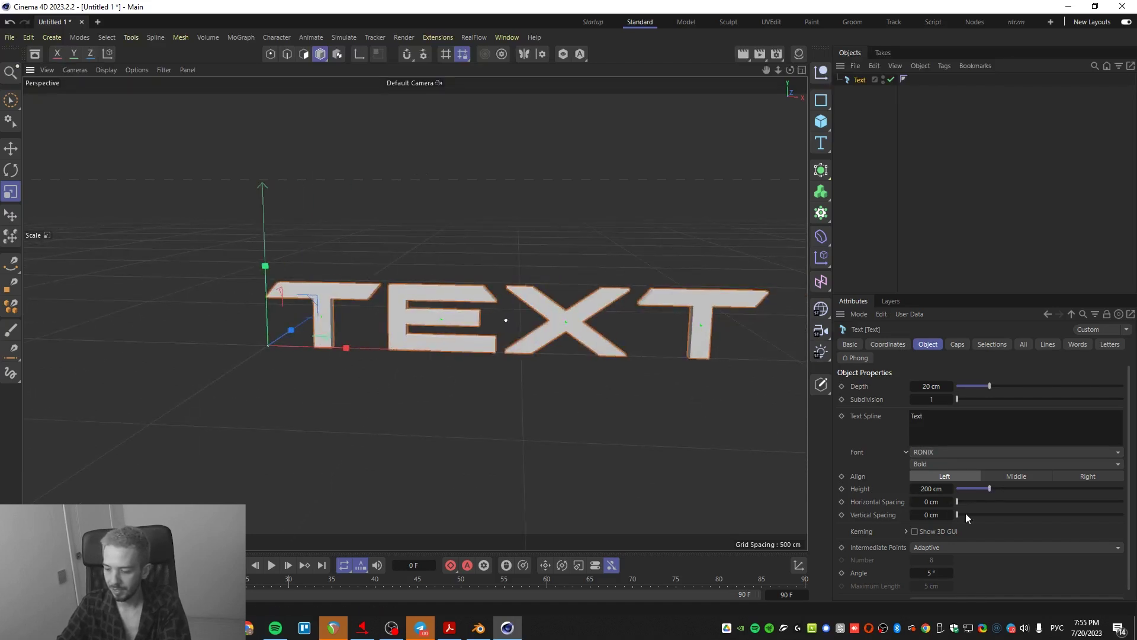
click(946, 423)
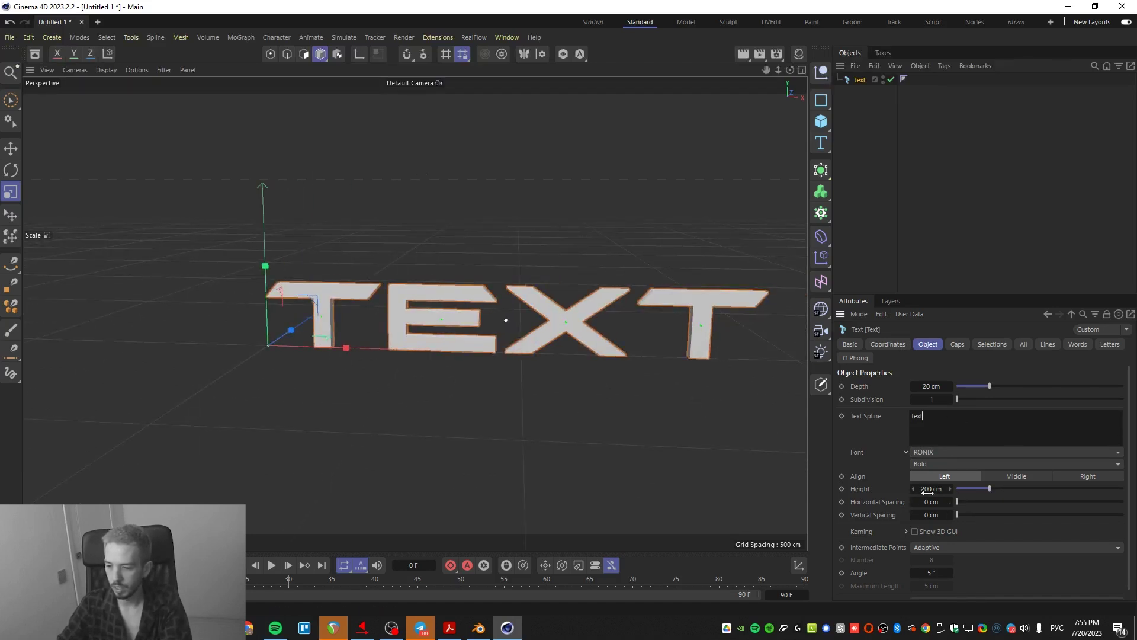
scroll(1000, 488, down, 1)
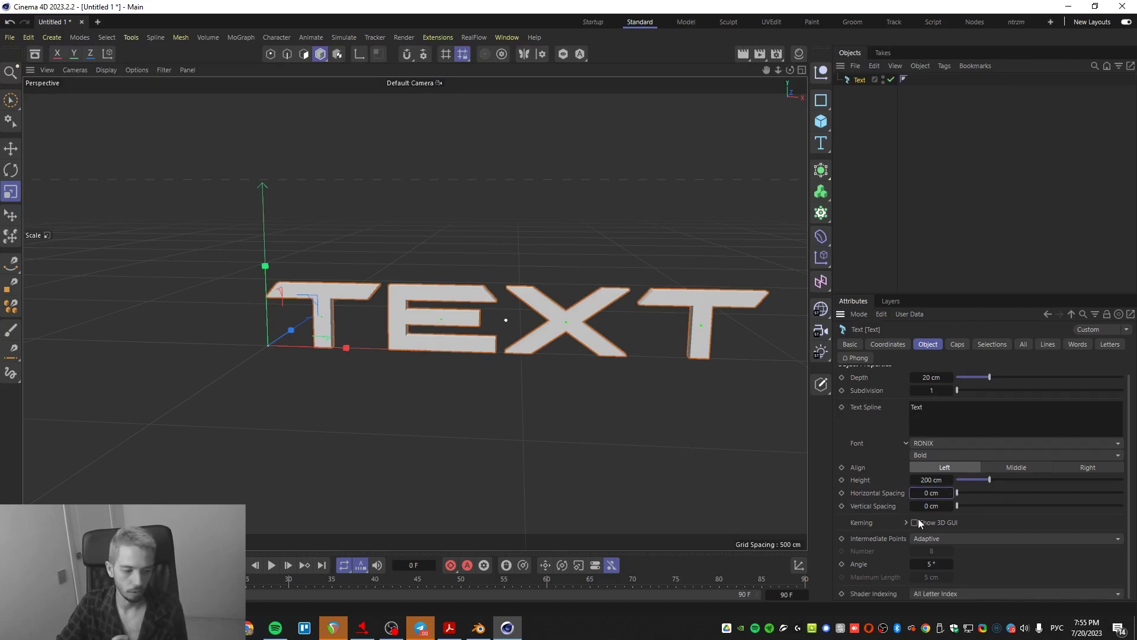
scroll(865, 470, up, 1)
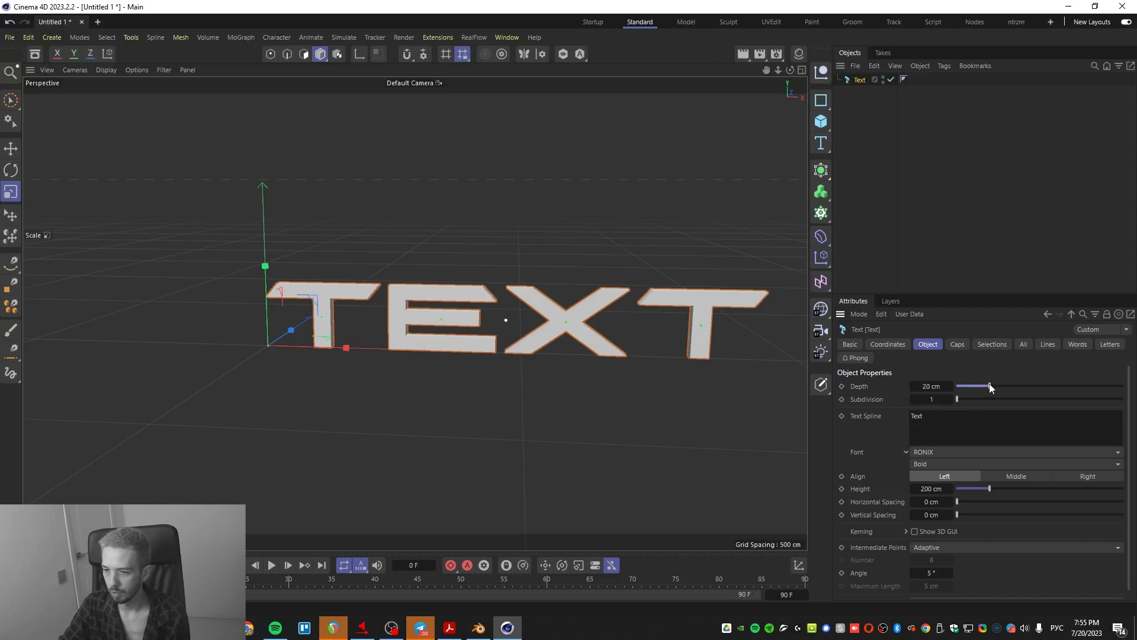
drag(990, 388, 1079, 391)
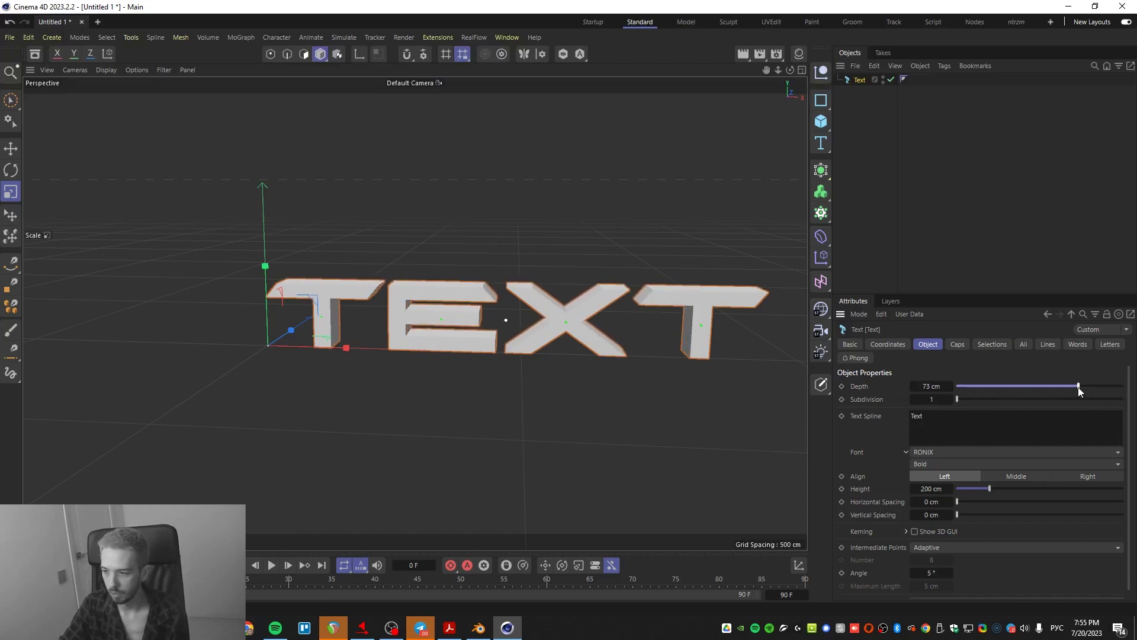
- Browse the Text object's Caps, Lines, Words, Letters and All tabs, ending on Object
click(960, 343)
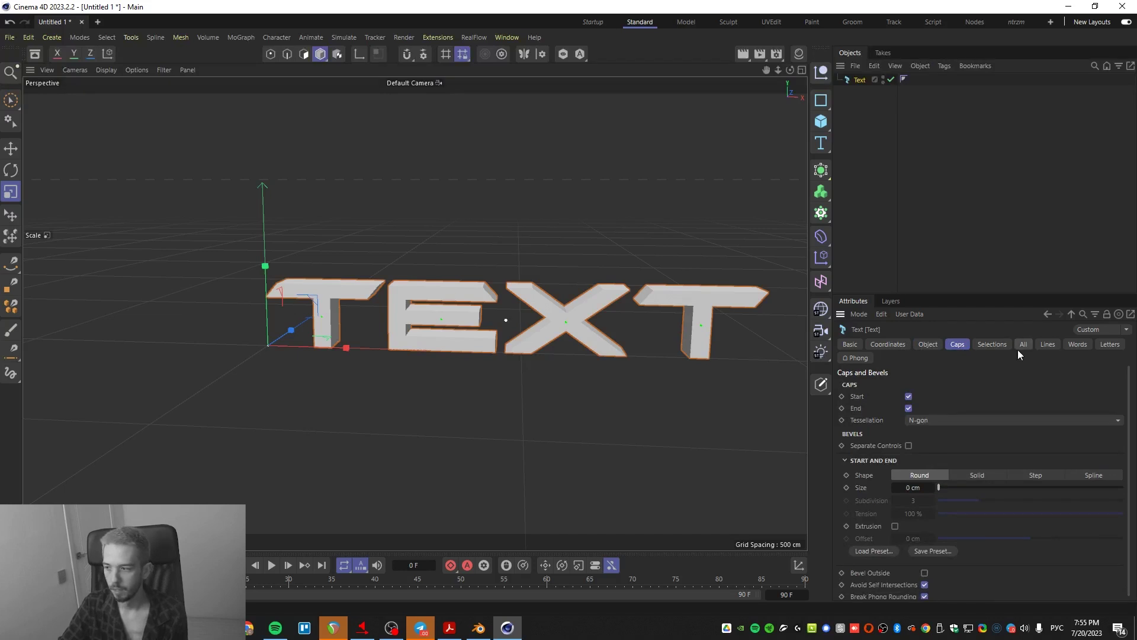
click(1041, 345)
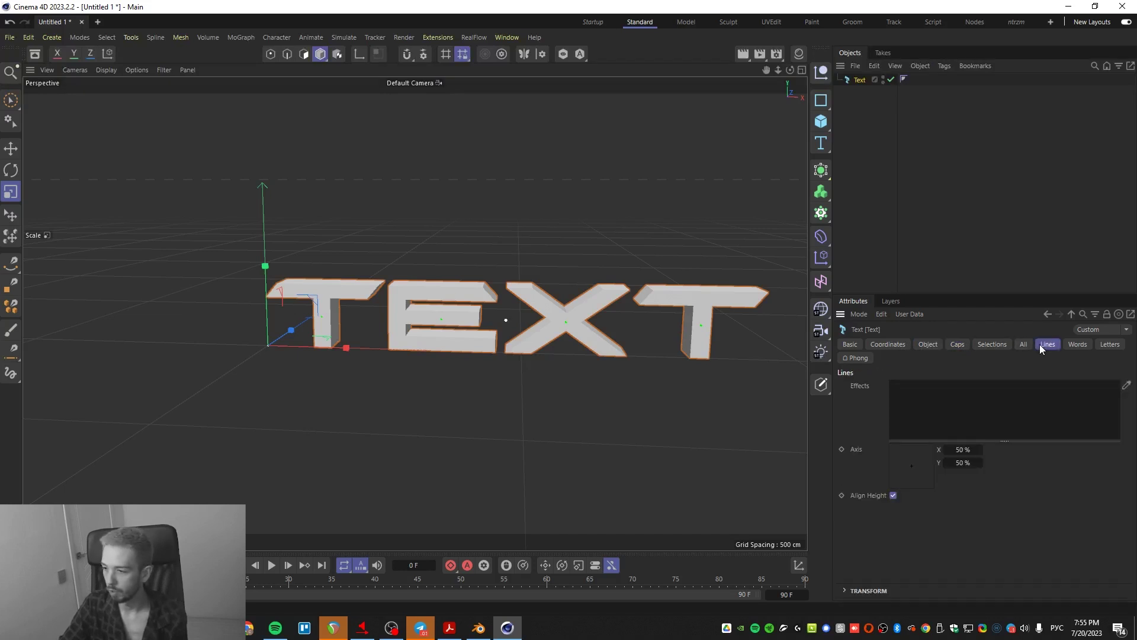
click(1079, 344)
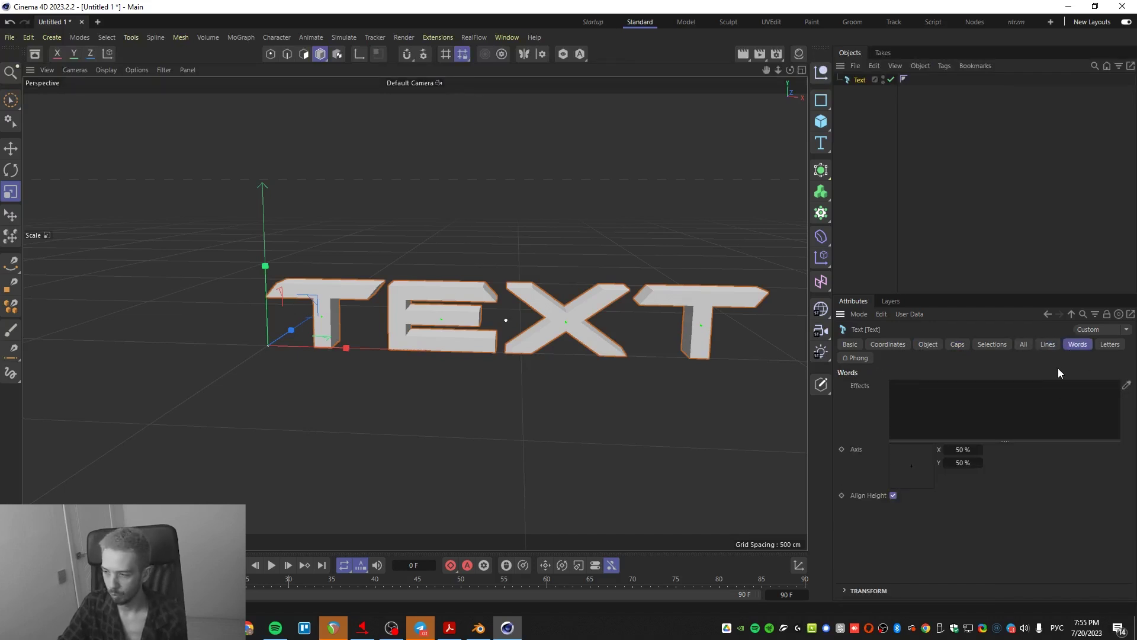
click(1107, 347)
click(1072, 348)
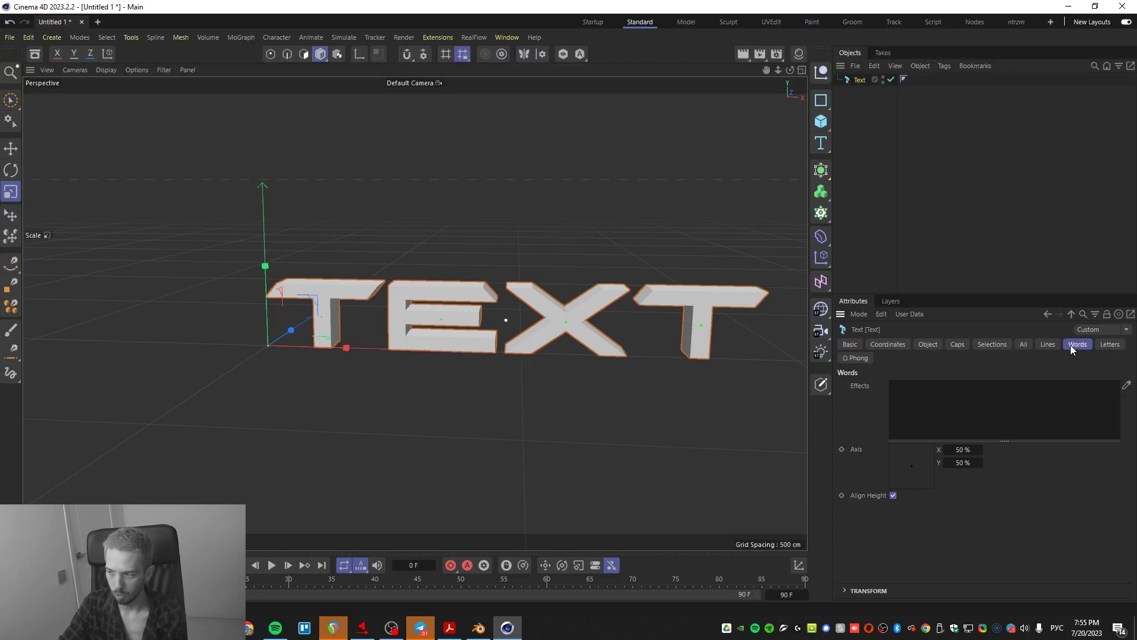
click(1107, 349)
click(1025, 346)
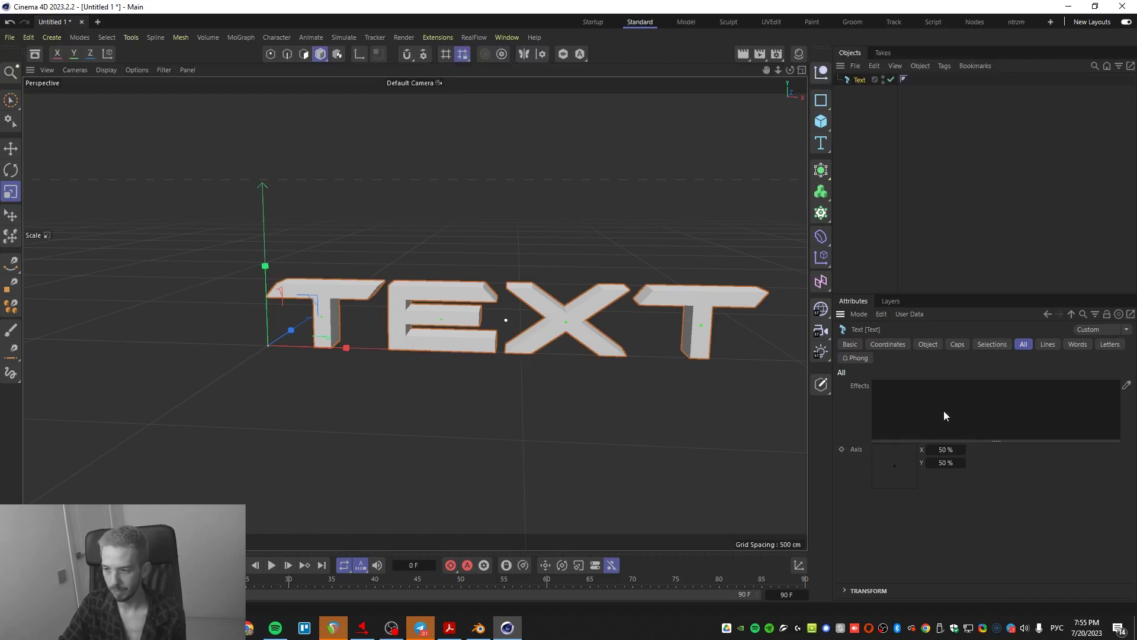
click(957, 345)
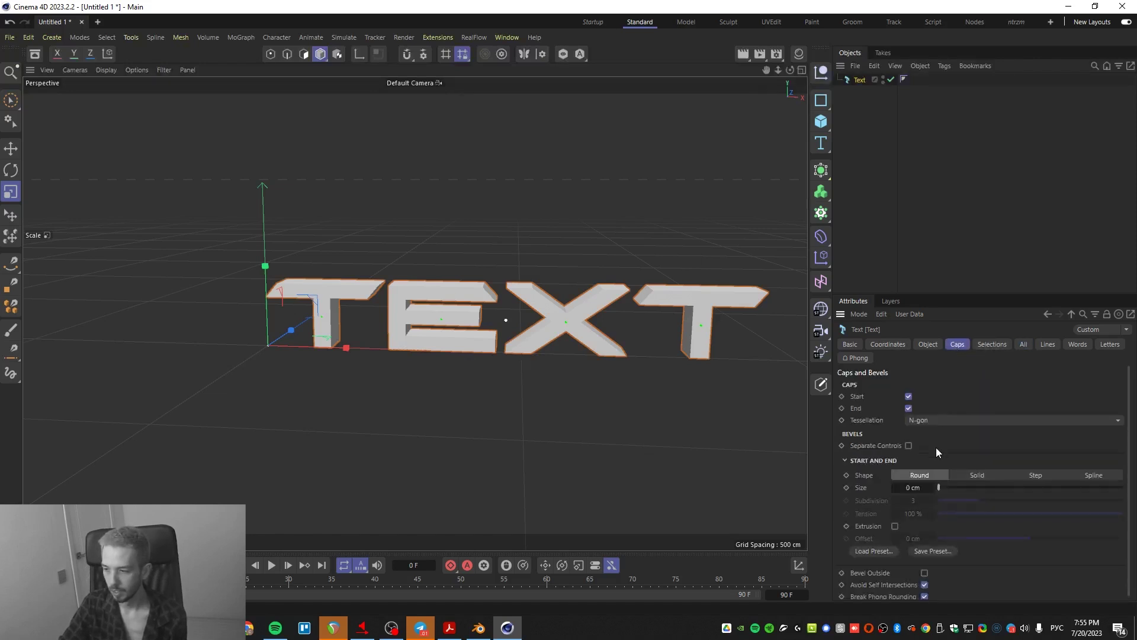
click(928, 345)
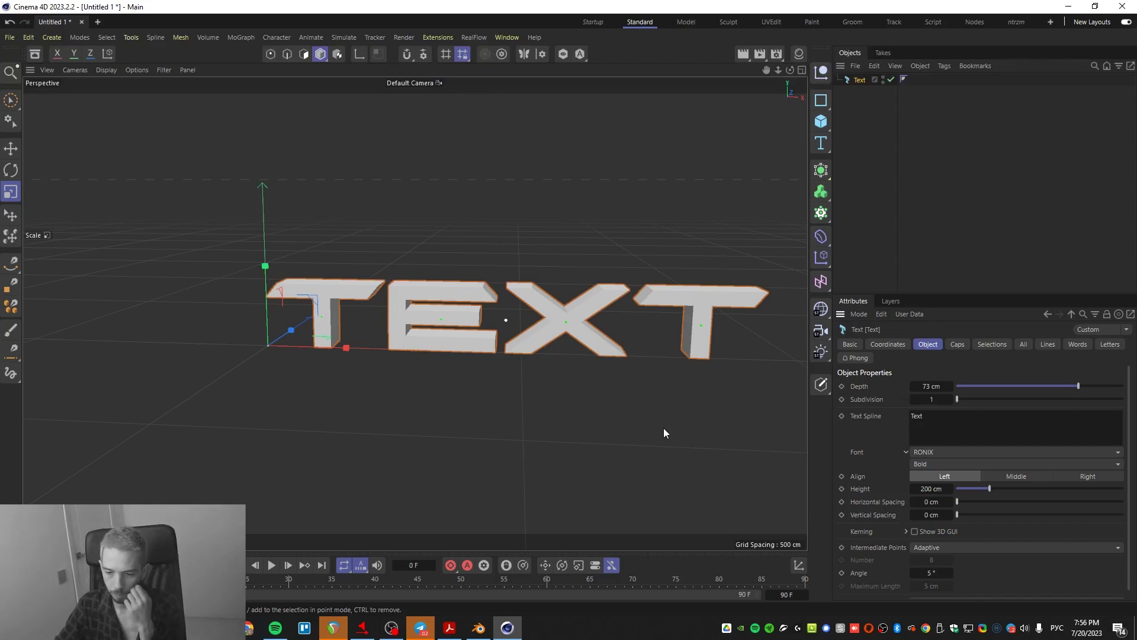
- In Blender, delete the statue's sub-collection and the Chinese Statue Sculpt object
key(alt+Tab)
click(921, 75)
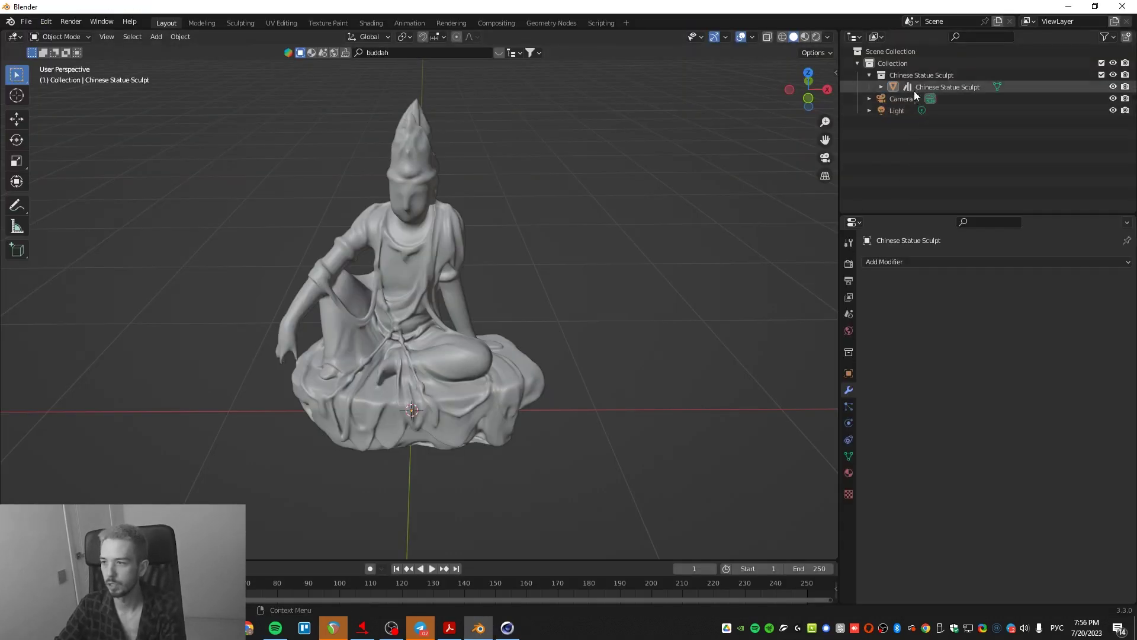
key(Delete)
click(924, 87)
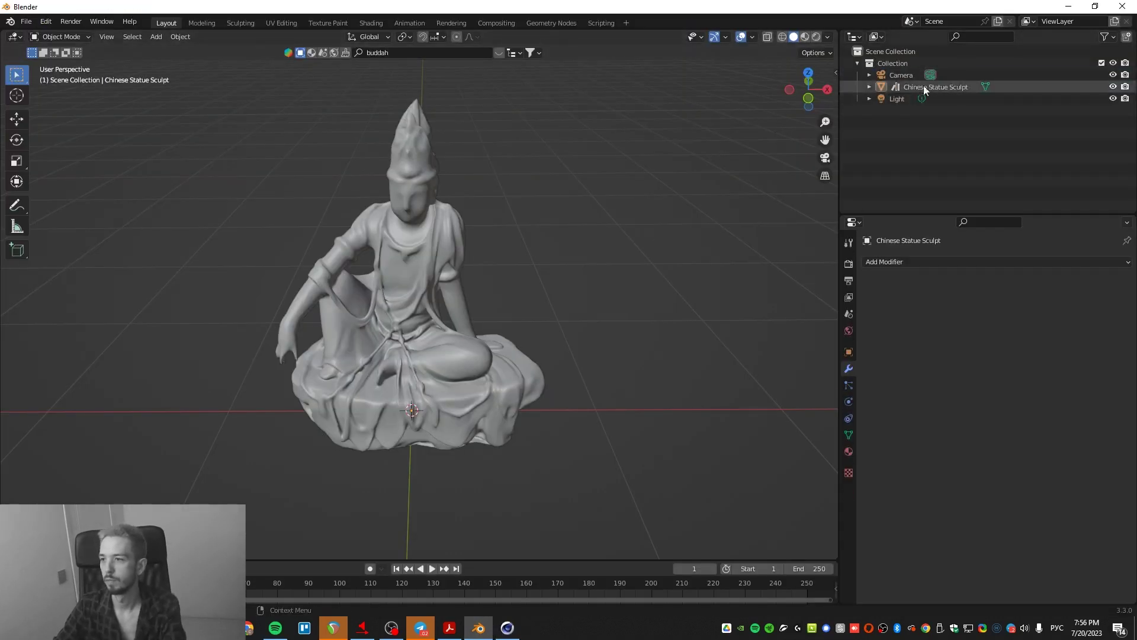
key(Delete)
- Add a Text object and set its character spacing to 1.100
key(shift+a)
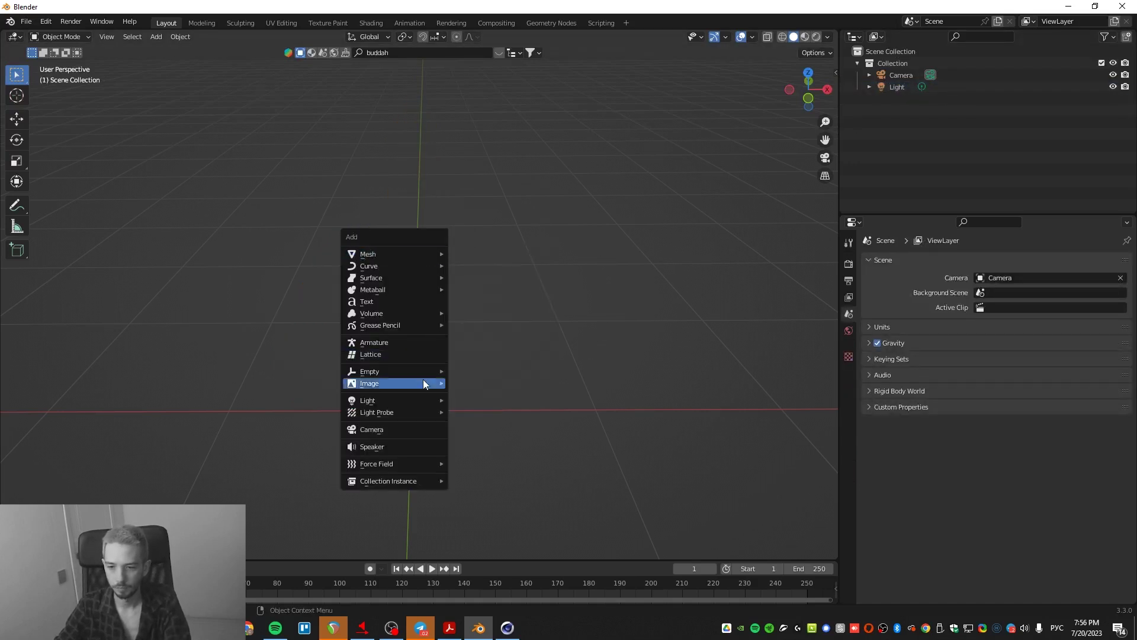
click(418, 303)
middle_drag(607, 373, 617, 394)
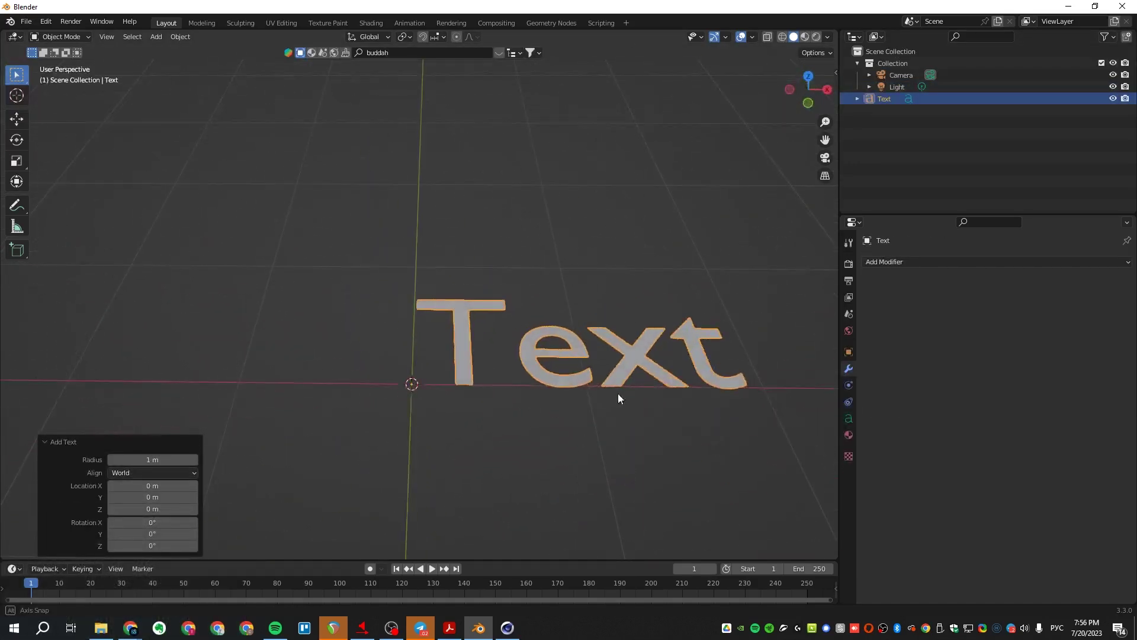
click(883, 101)
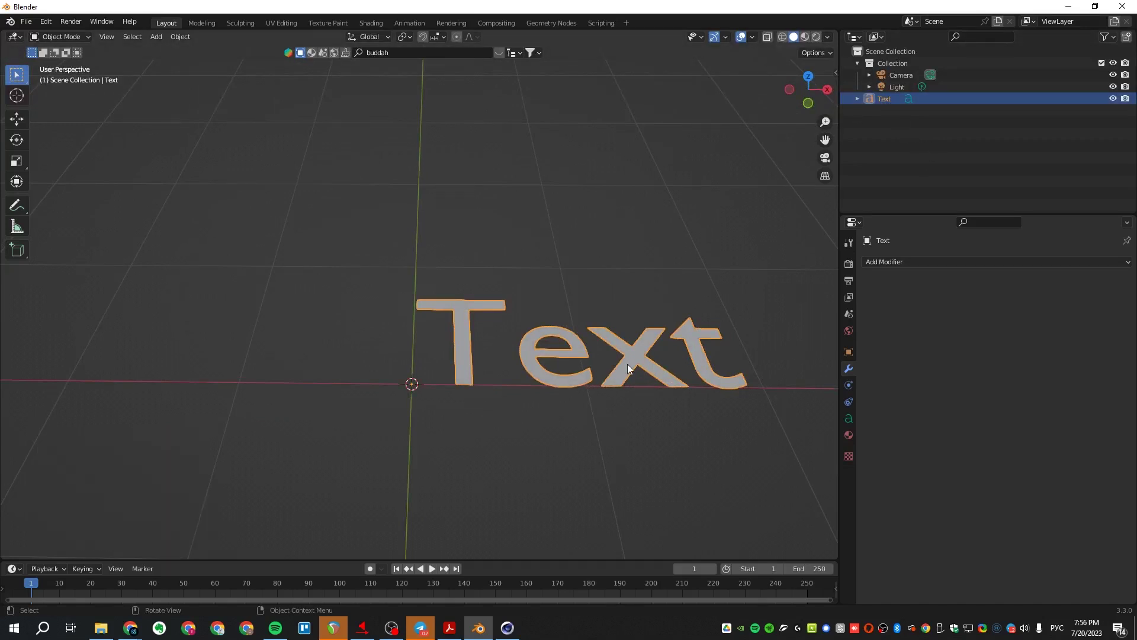
click(857, 98)
click(882, 111)
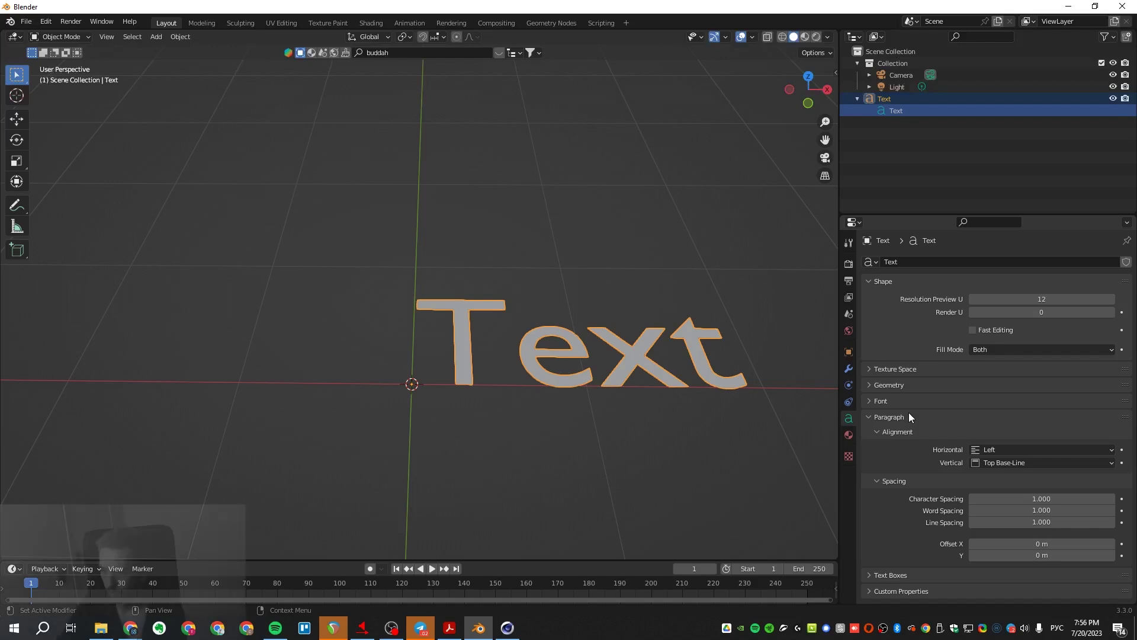
mouse_move(1015, 500)
mouse_down()
mouse_move(1066, 500)
mouse_move(1022, 500)
mouse_up()
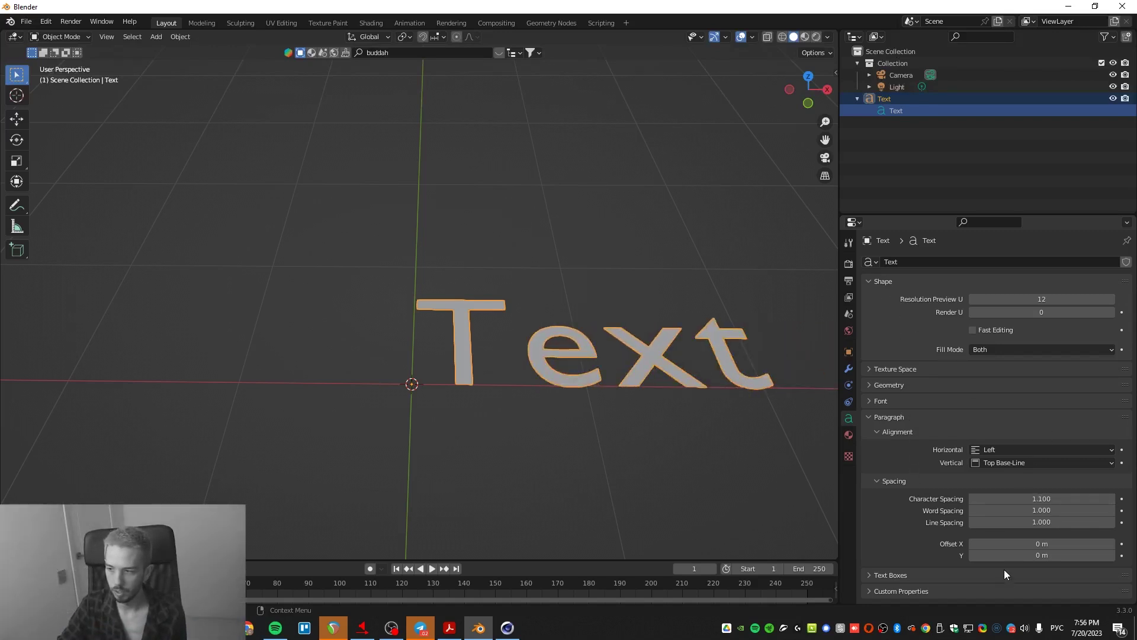
- Look through the text's Geometry and Font panels and the object, modifier, physics and tool tabs
click(870, 385)
click(870, 386)
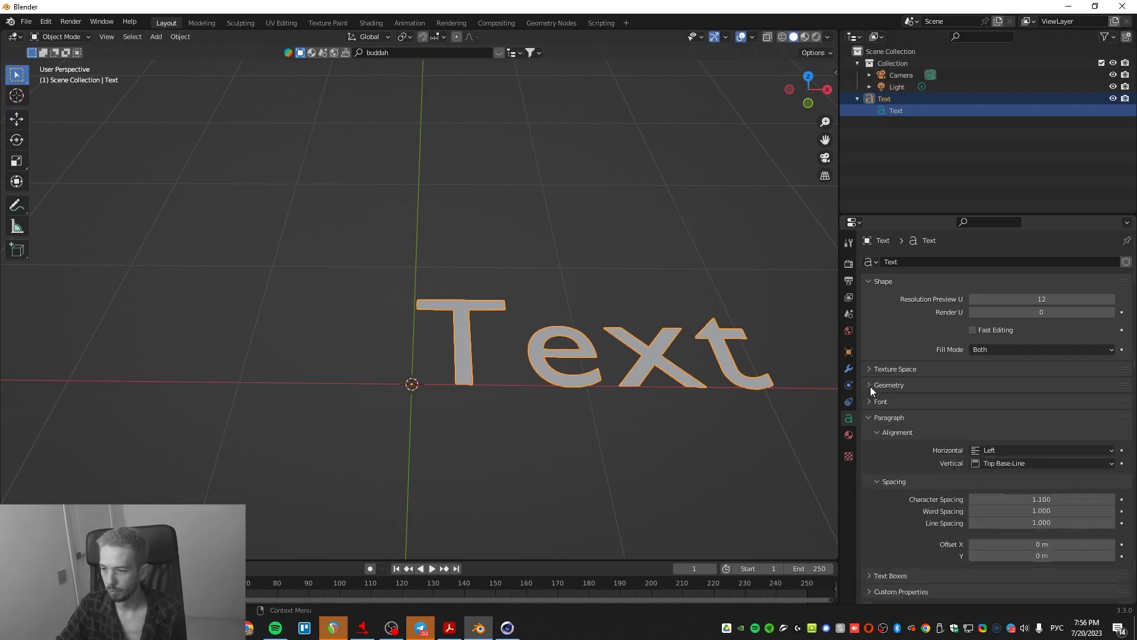
click(869, 400)
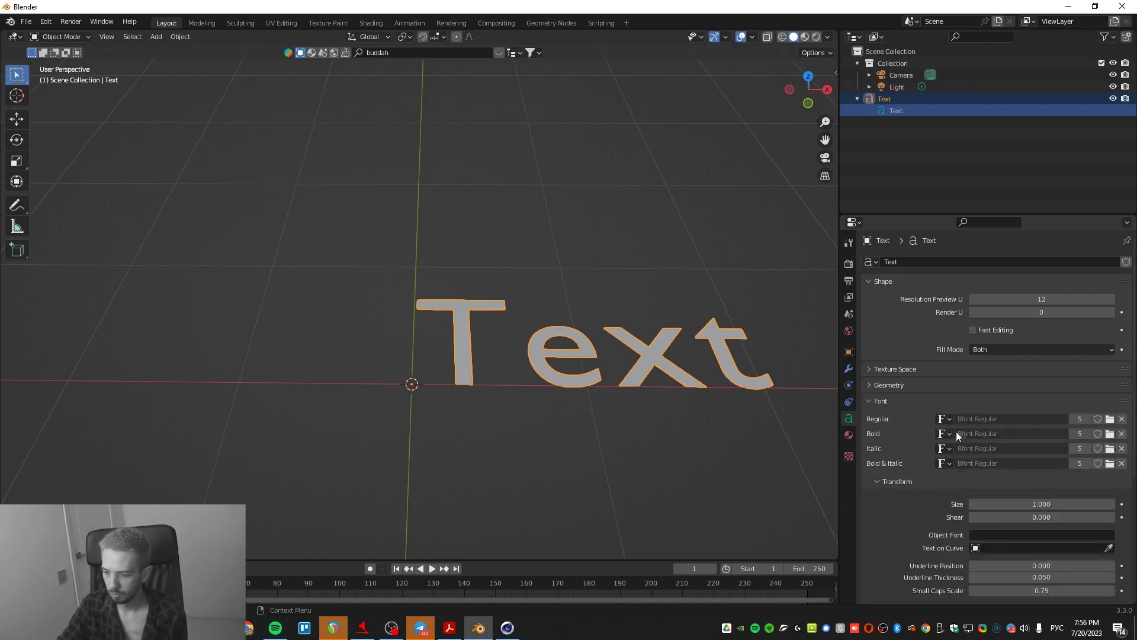
scroll(983, 485, down, 6)
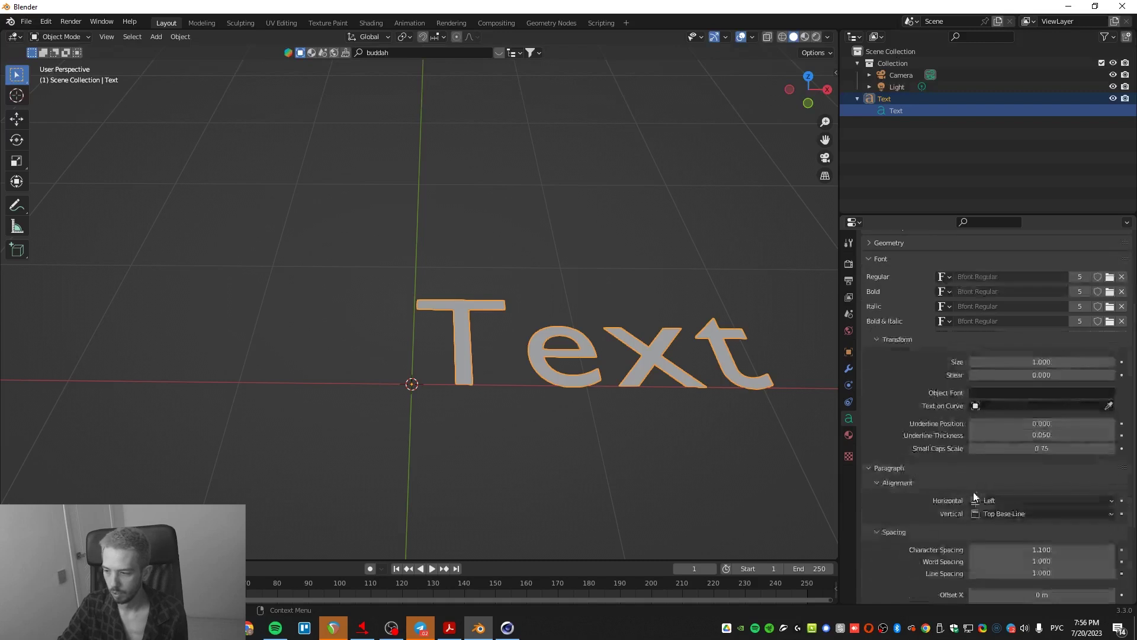
click(655, 367)
click(888, 111)
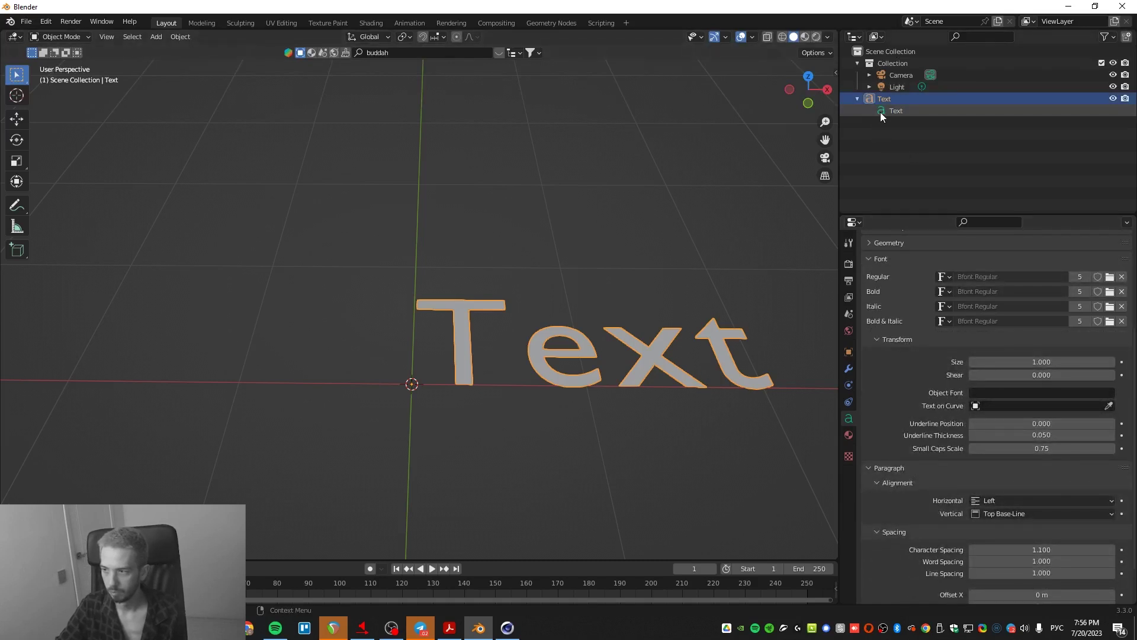
click(867, 102)
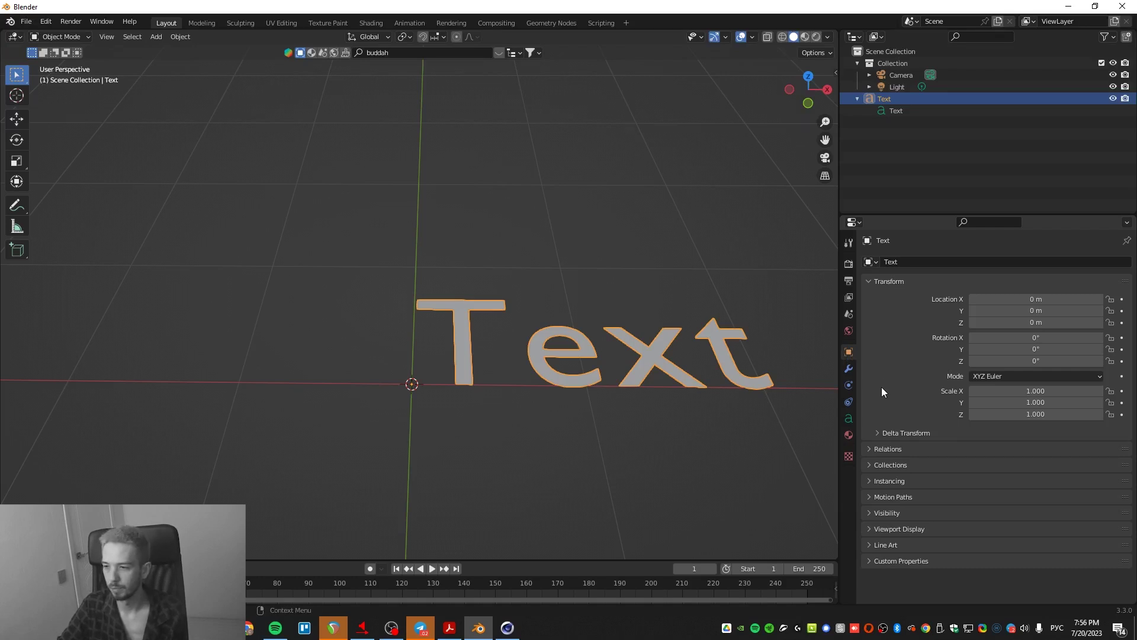
click(848, 368)
click(849, 385)
click(849, 242)
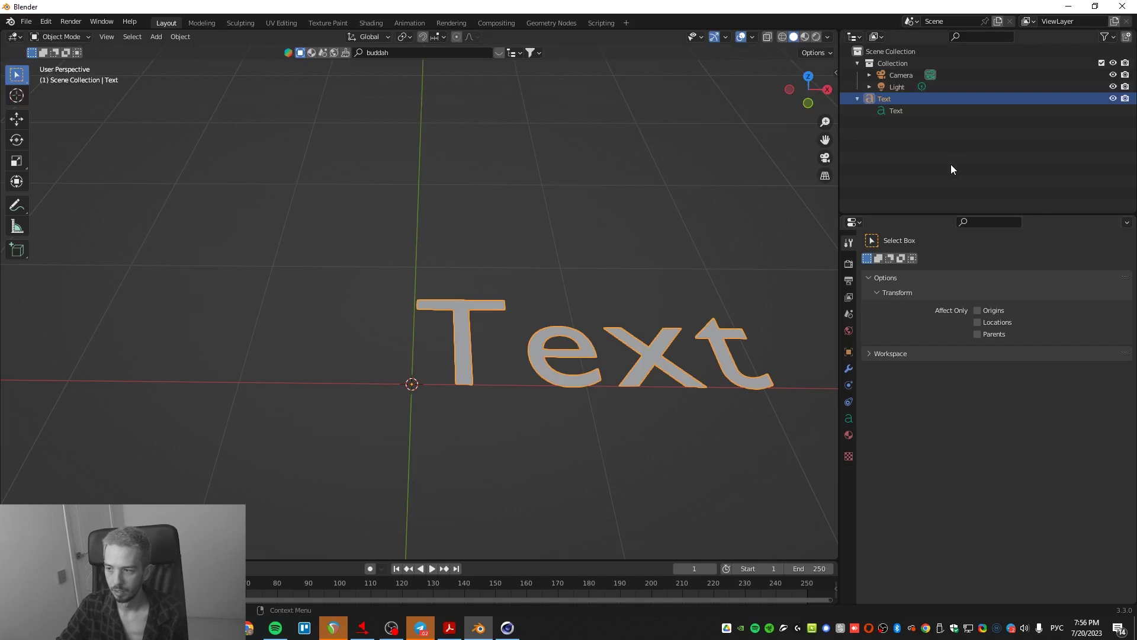
middle_drag(615, 398, 799, 281)
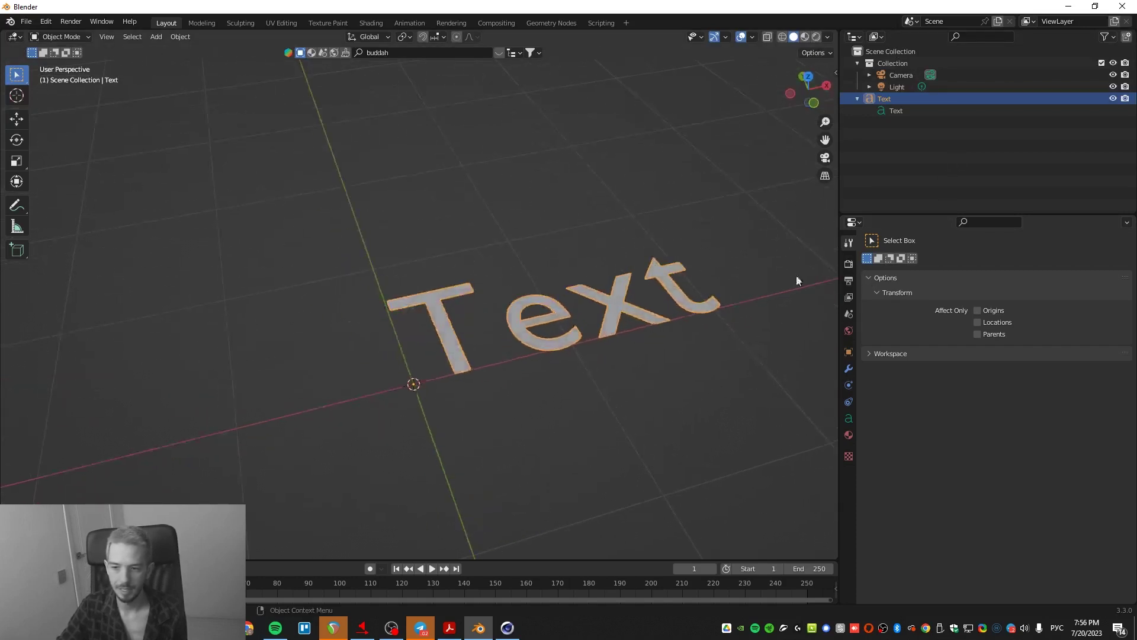
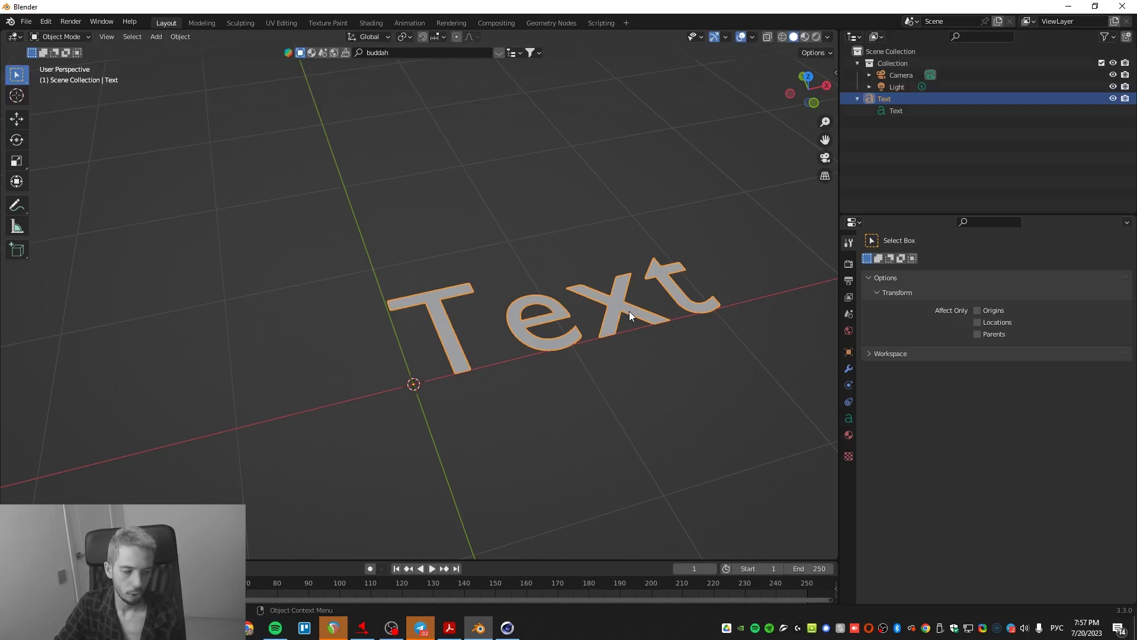
- Delete the Text object from the Blender scene
click(894, 98)
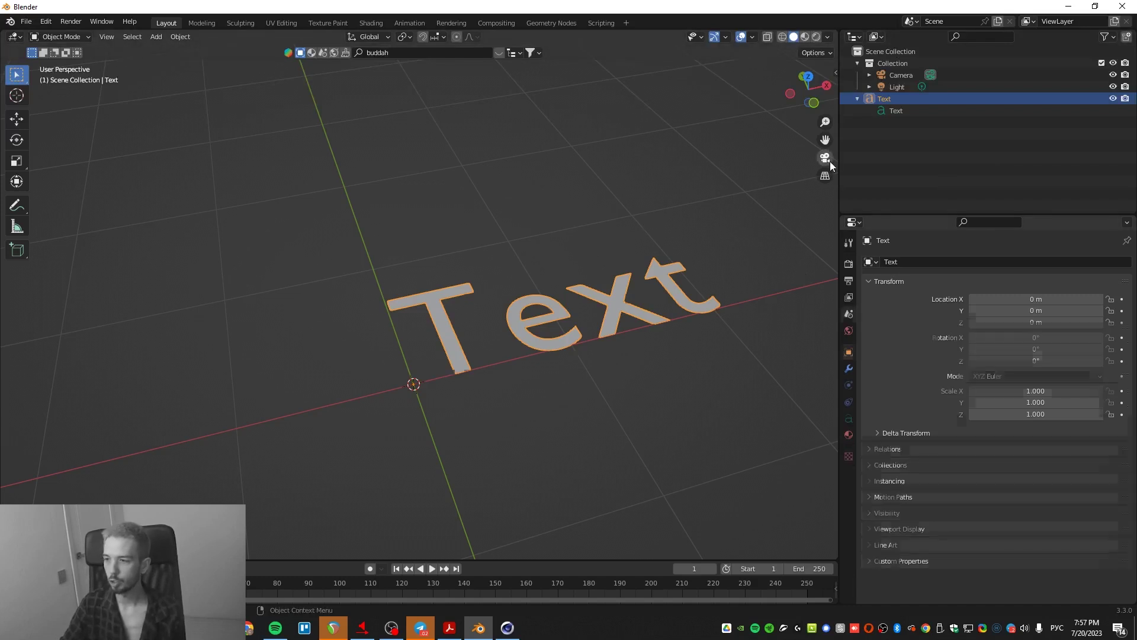
key(Delete)
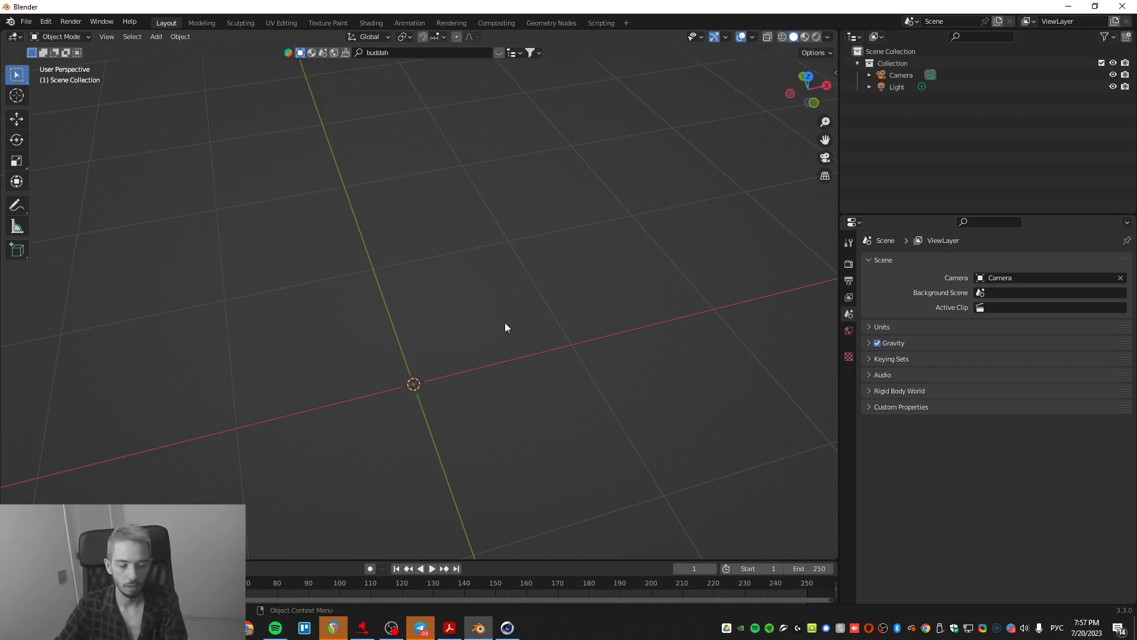
middle_drag(452, 393, 459, 307)
- Add a default mesh cube, view it from a new angle, then switch to Cinema 4D
key(shift+a)
mouse_move(437, 263)
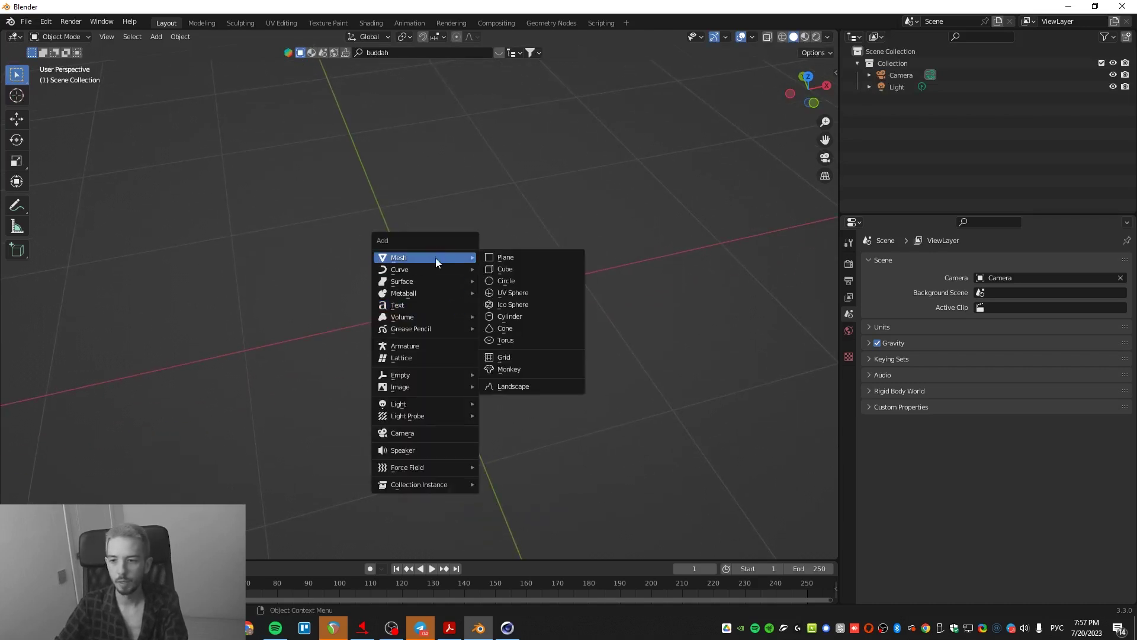
click(547, 270)
scroll(450, 314, down, 5)
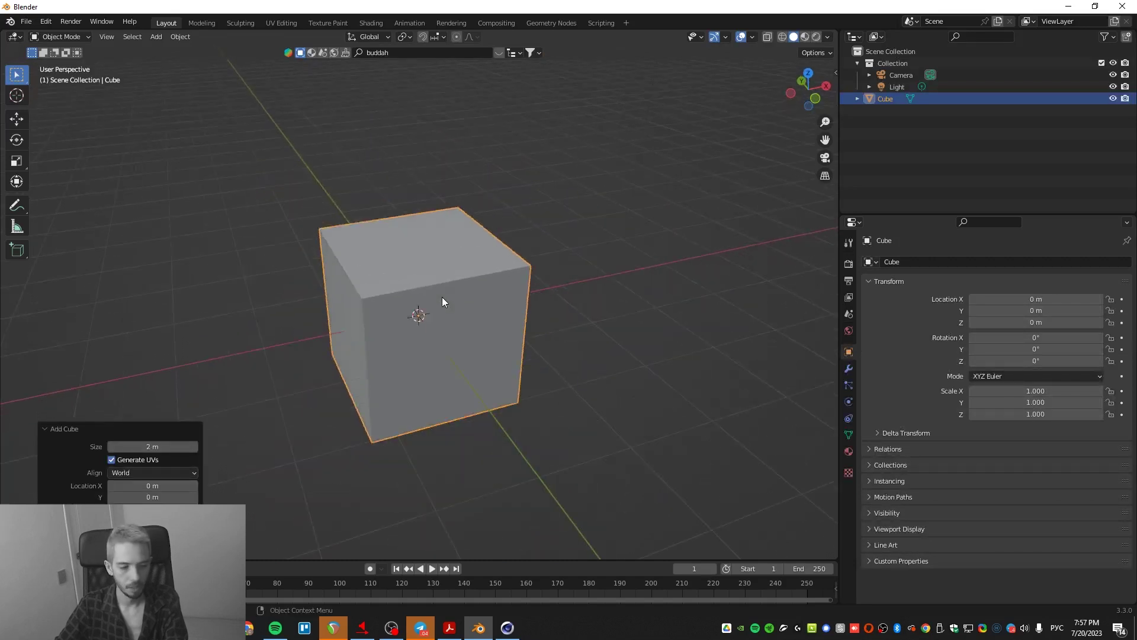
middle_drag(401, 325, 457, 305)
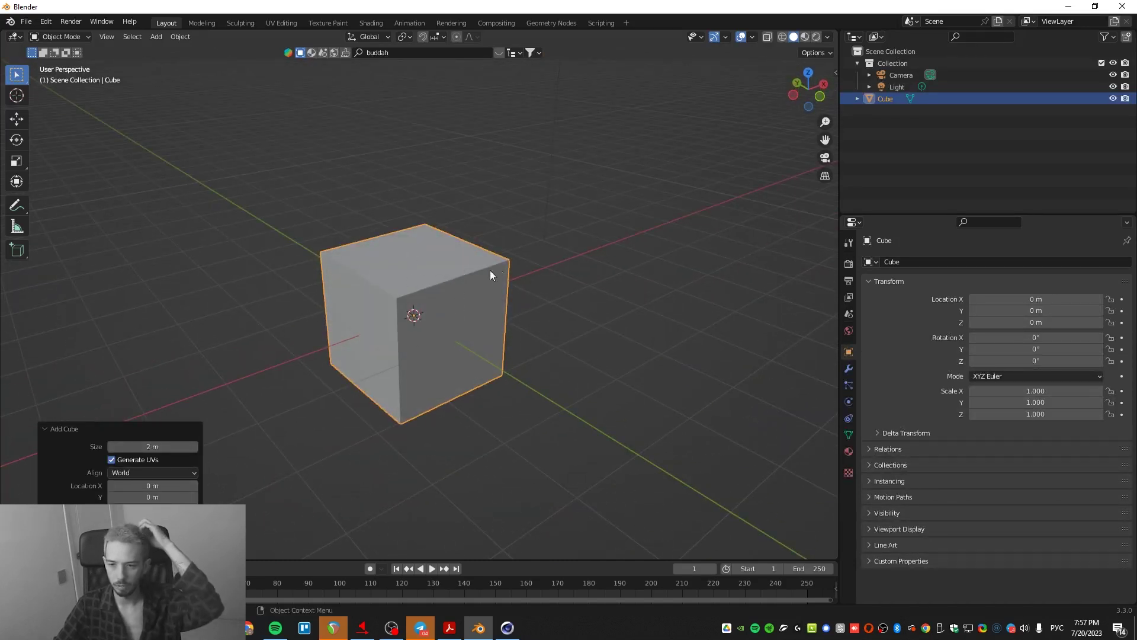
click(513, 631)
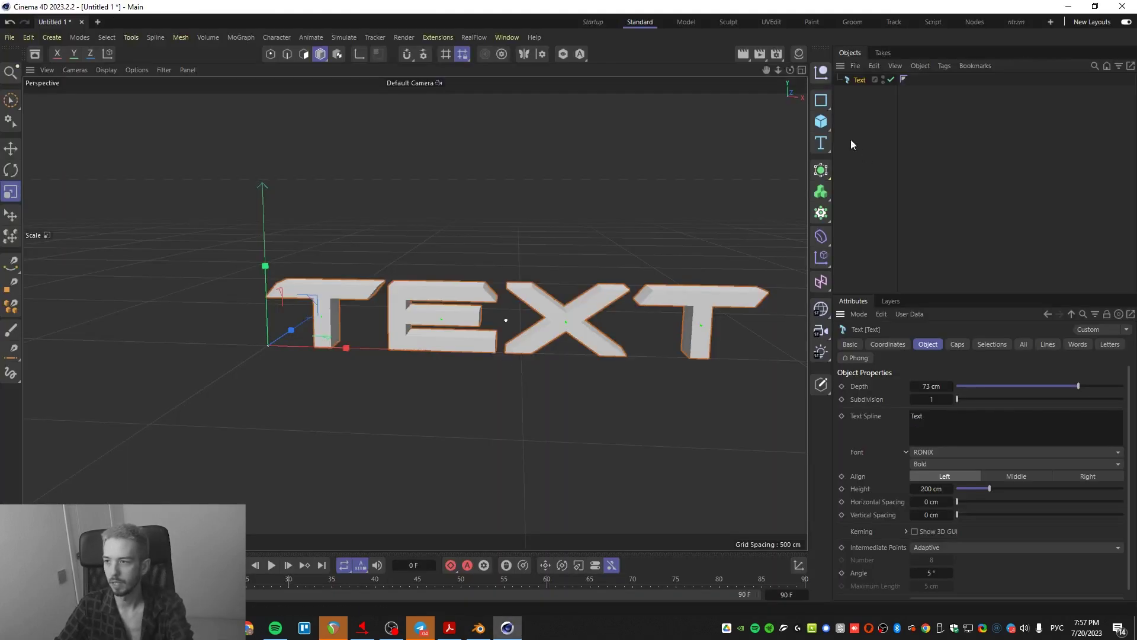
- Replace the TEXT object with a cube and stretch it into a wide box along X
key(Delete)
click(821, 121)
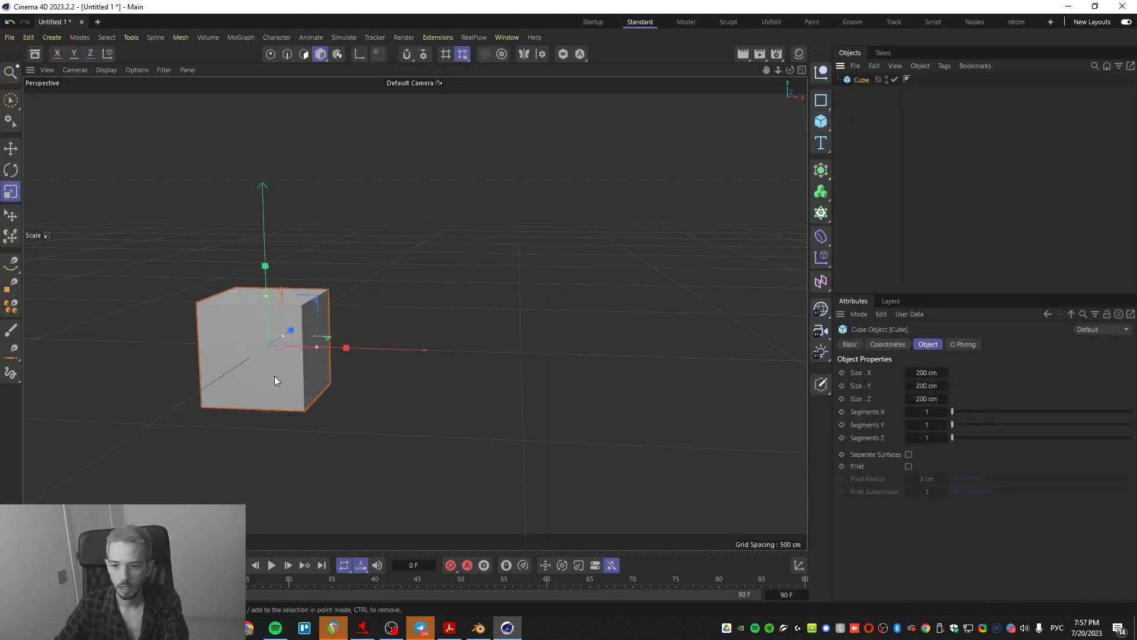
alt+middle_drag(275, 375, 439, 348)
key(e)
alt+drag(366, 368, 450, 325)
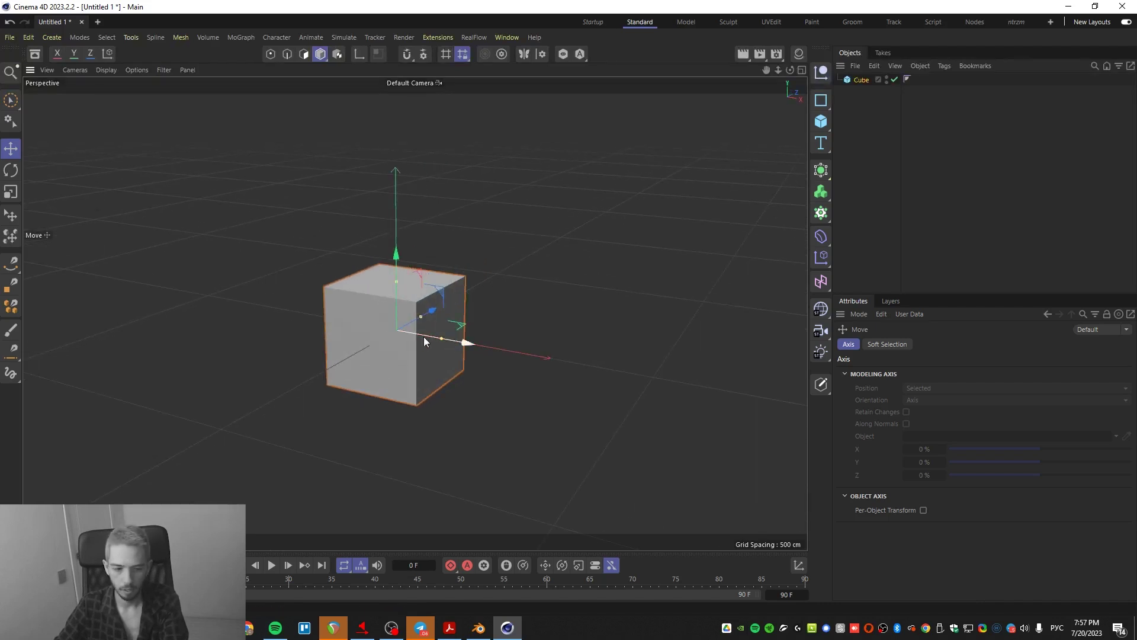
mouse_move(461, 340)
mouse_down()
mouse_move(711, 358)
mouse_move(508, 358)
mouse_move(478, 322)
mouse_move(500, 346)
mouse_move(468, 347)
mouse_up()
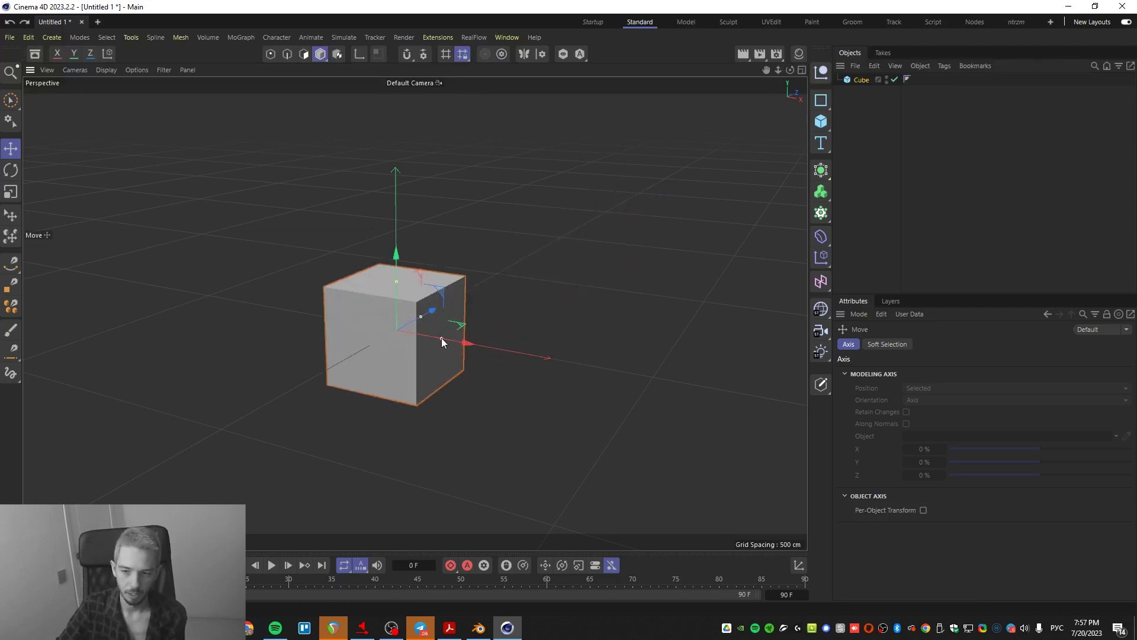
drag(439, 340, 391, 254)
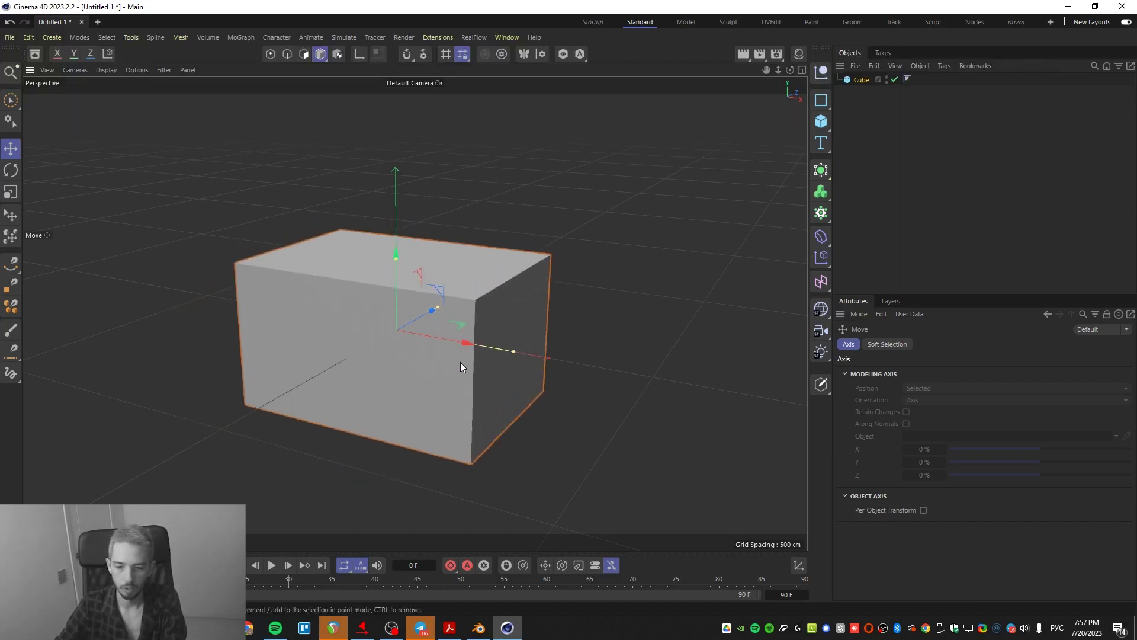
- Tilt the cube and rescale it to about 318 × 299 × 371 cm, then return to Blender
key(r)
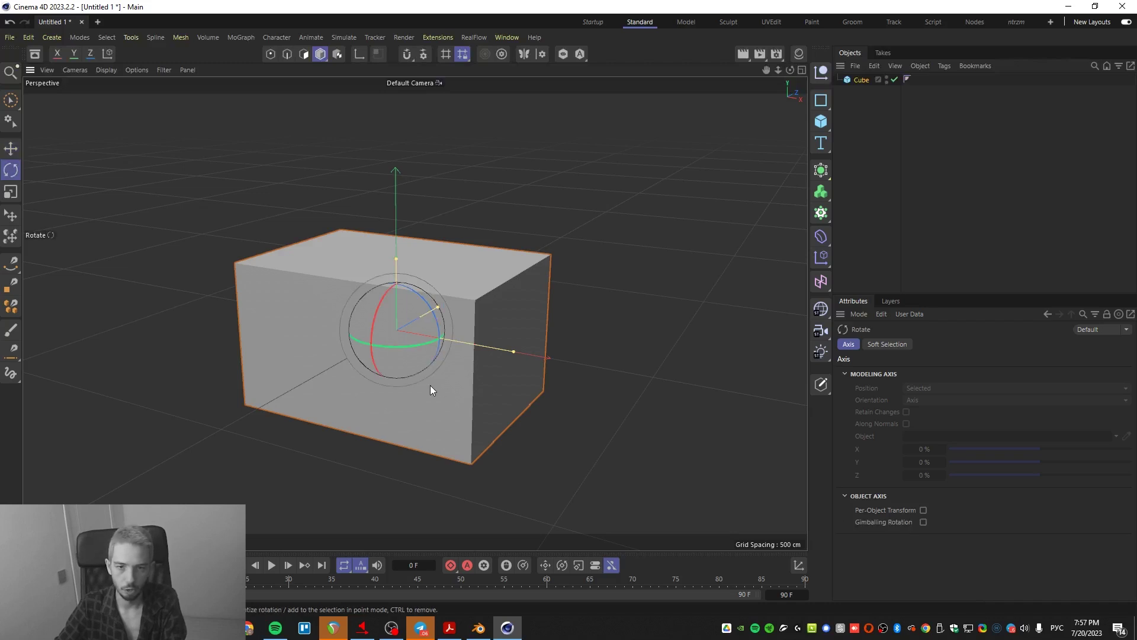
drag(430, 386, 430, 331)
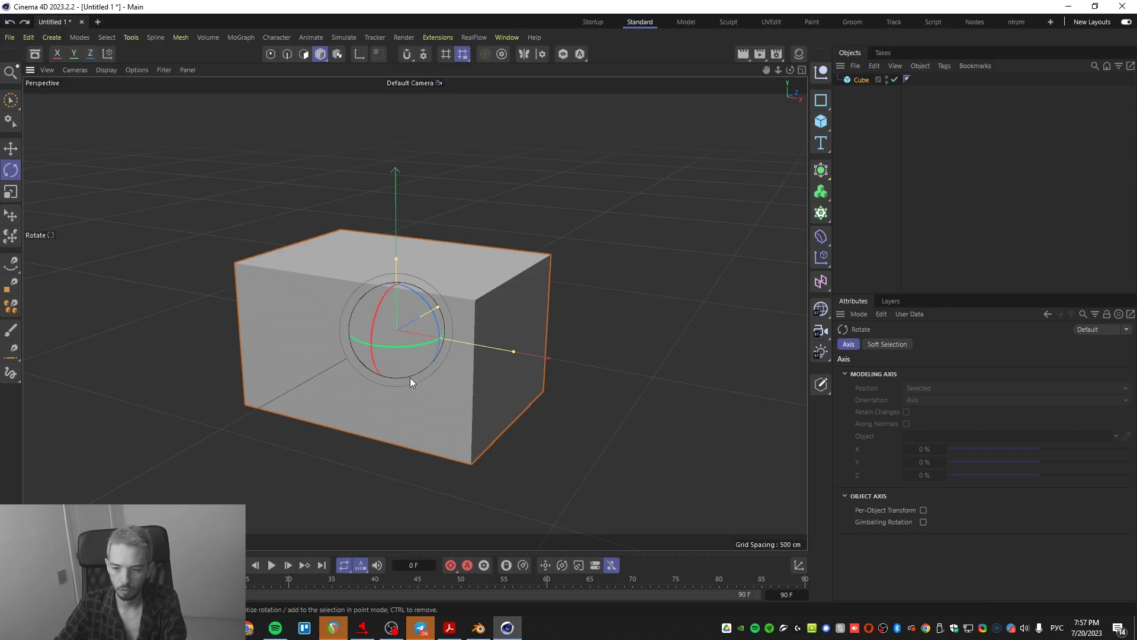
key(t)
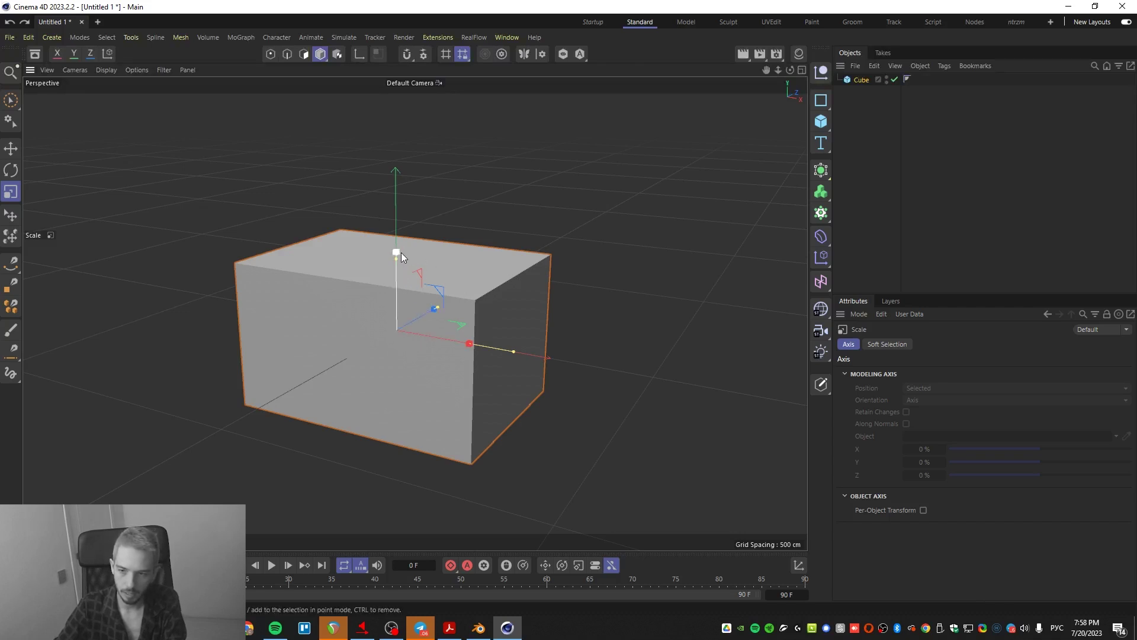
drag(411, 301, 438, 309)
drag(517, 348, 484, 346)
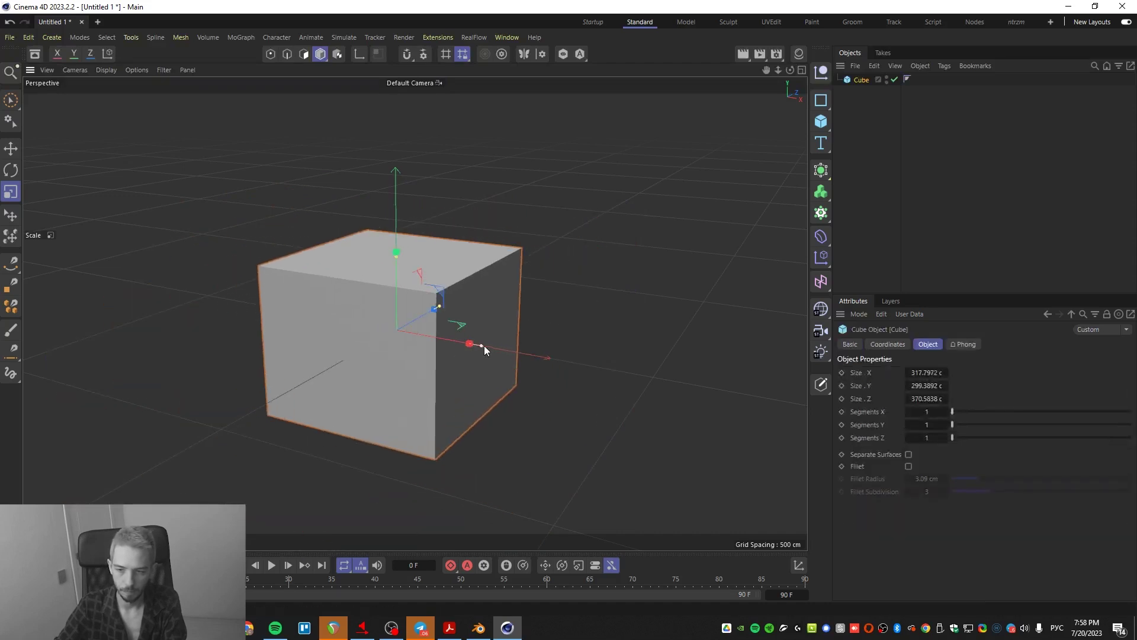
click(630, 366)
click(479, 627)
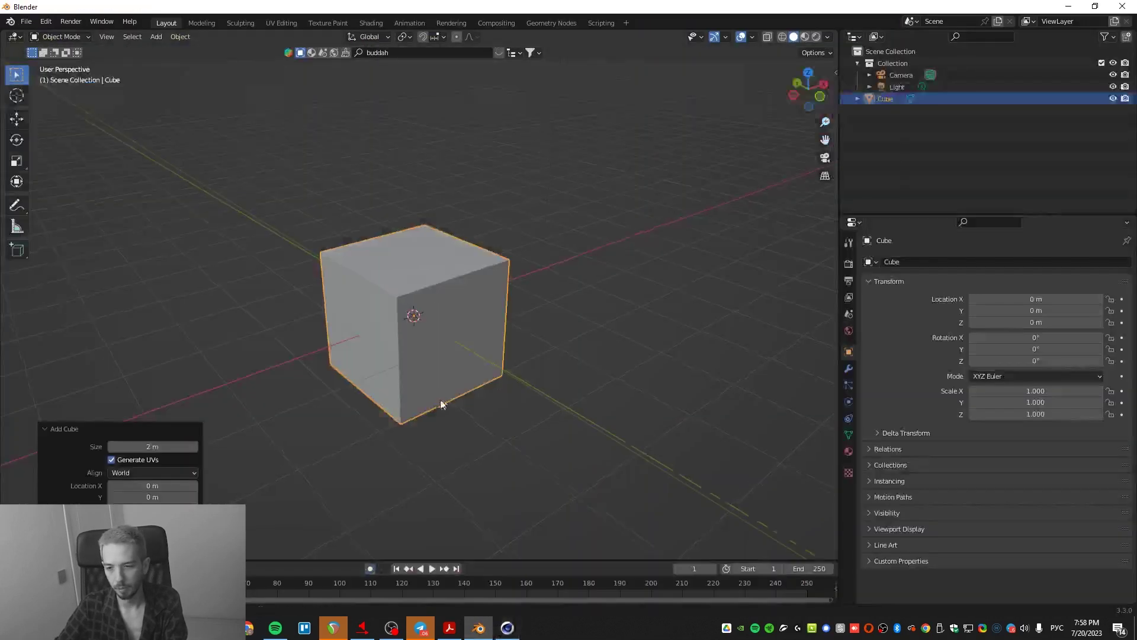
middle_drag(442, 405, 447, 383)
click(45, 428)
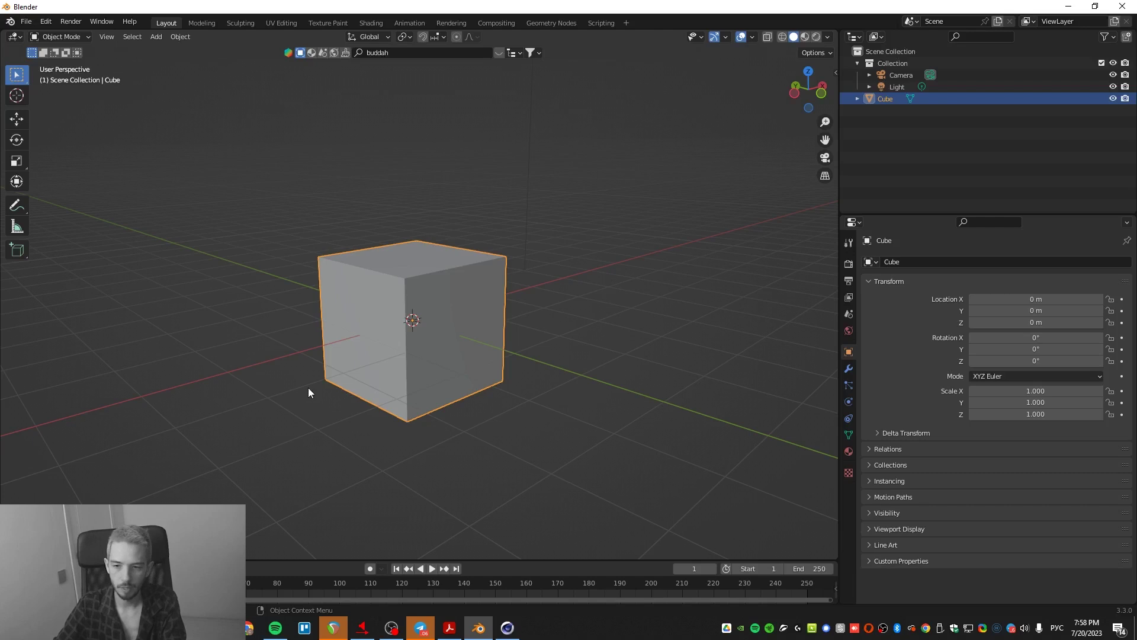
key(s)
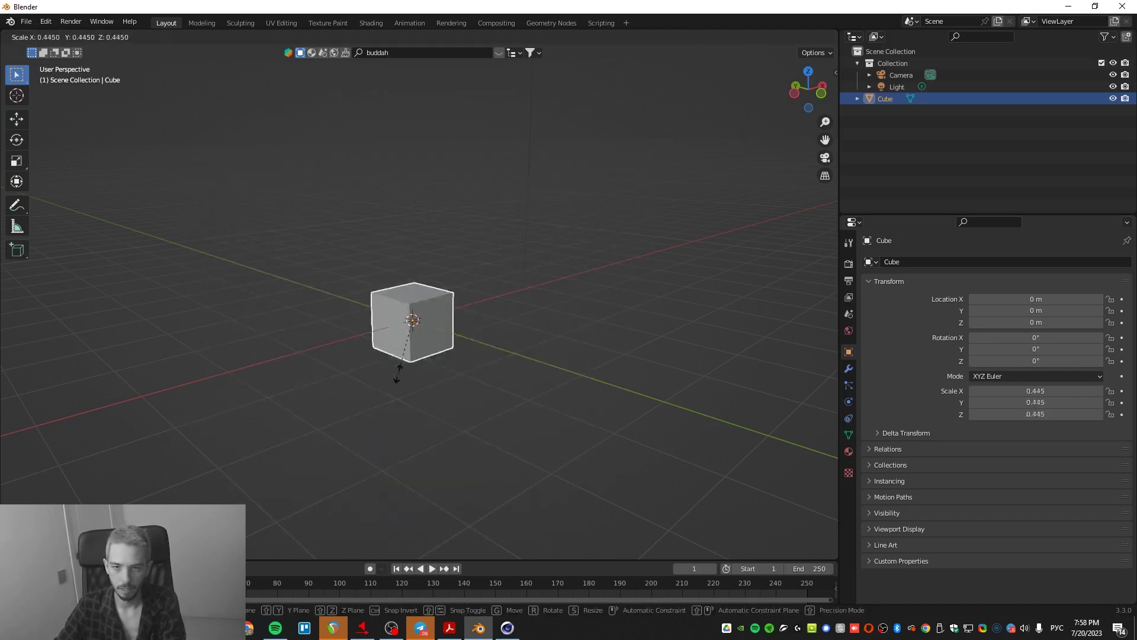
key(x)
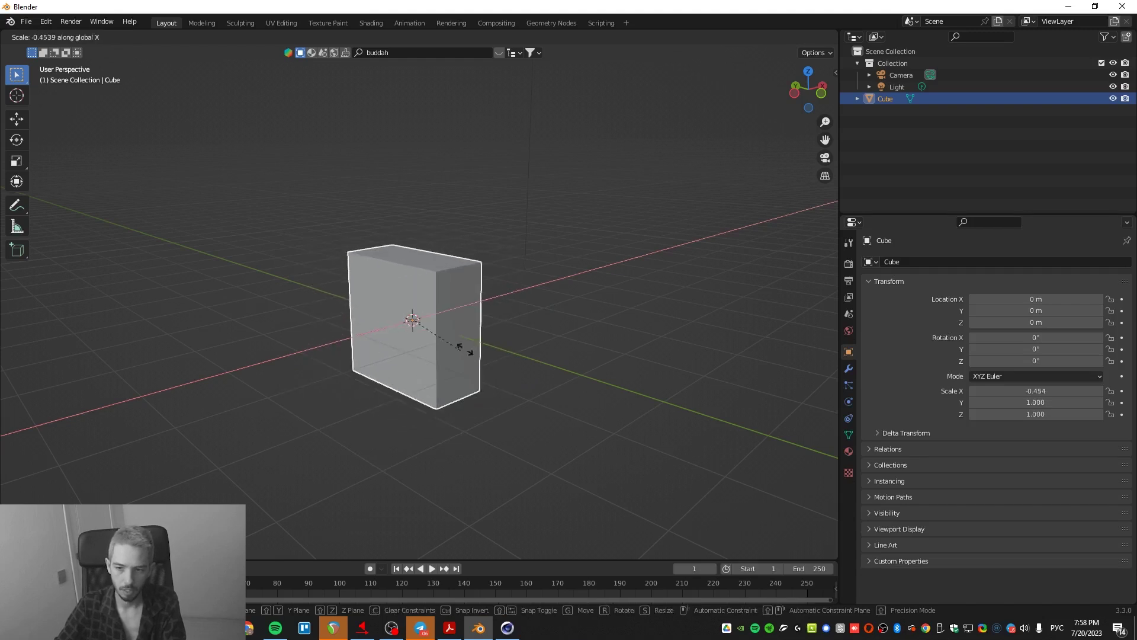
key(y)
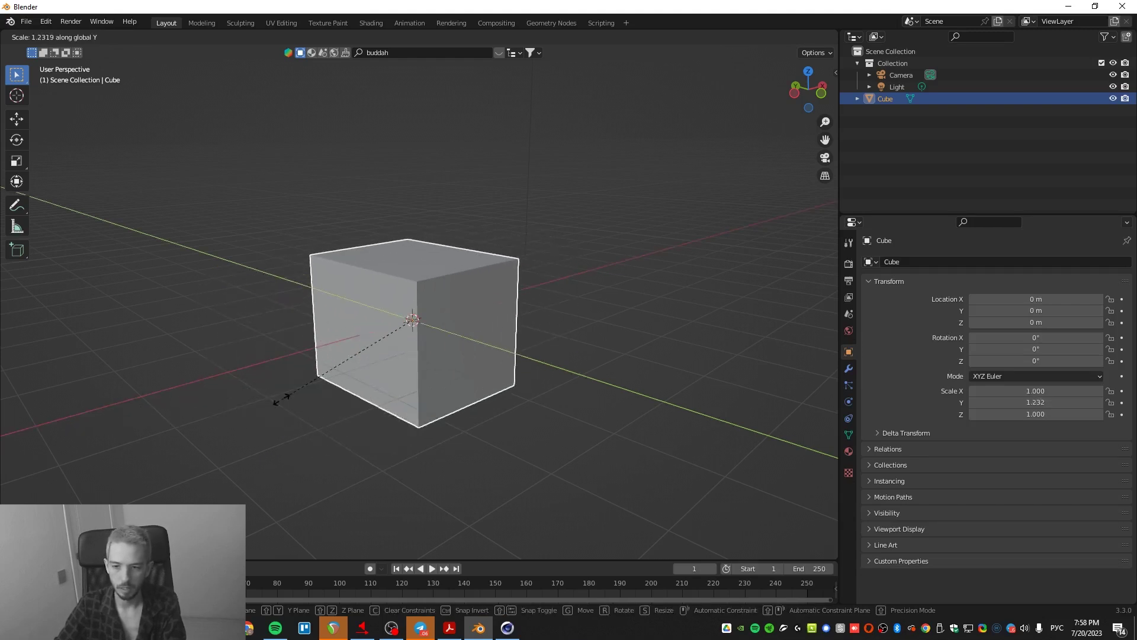
key(z)
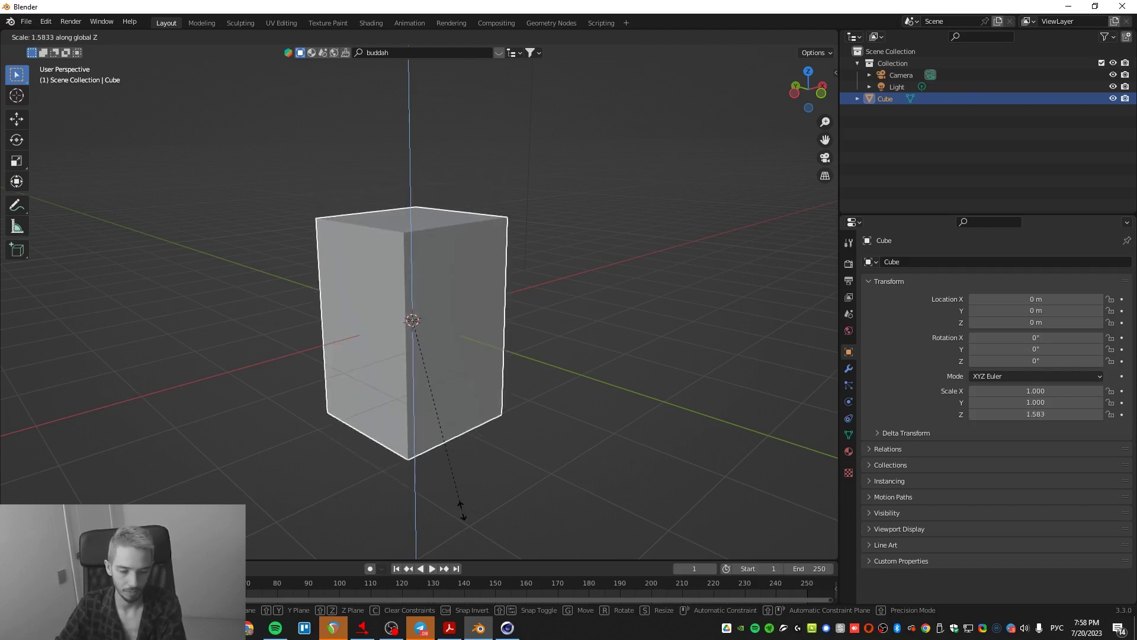
right_click(462, 511)
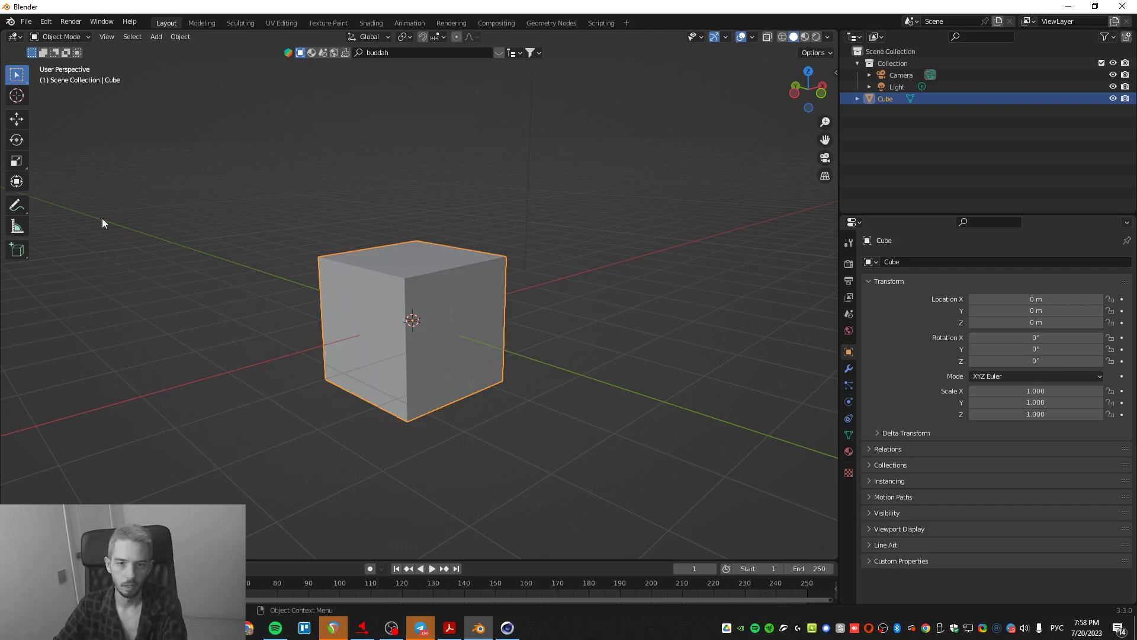
click(16, 119)
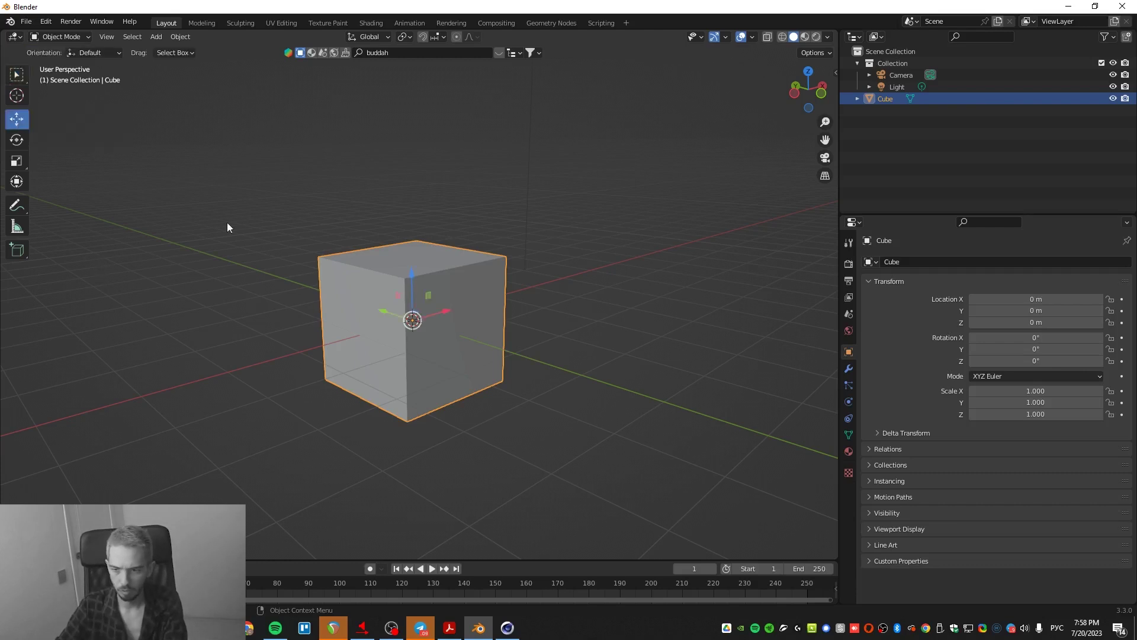
mouse_move(444, 309)
mouse_down()
mouse_move(553, 278)
mouse_move(501, 295)
mouse_move(495, 321)
mouse_move(445, 307)
mouse_up()
click(17, 144)
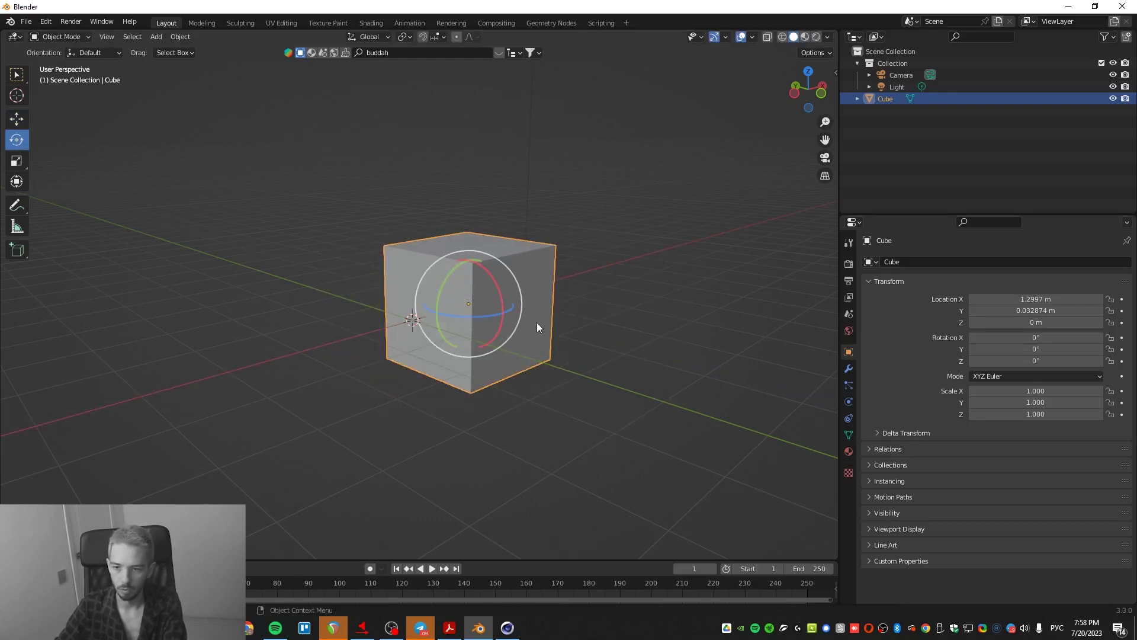
drag(446, 293, 350, 283)
click(17, 161)
key(Escape)
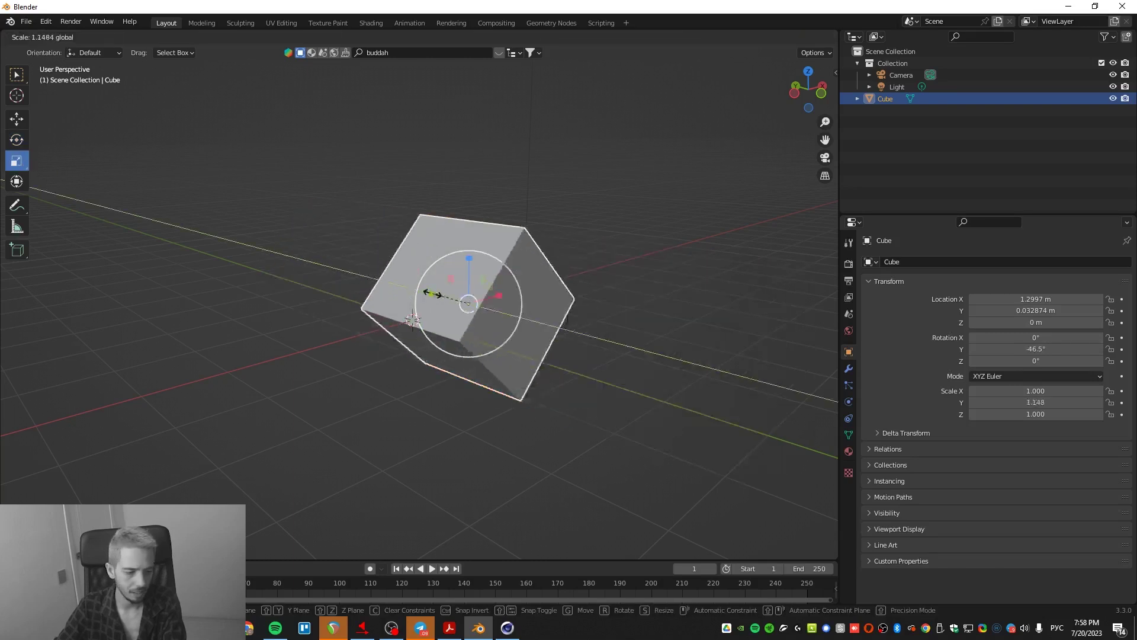
key(ctrl+z)
key(ctrl+z)
key(ctrl+z)
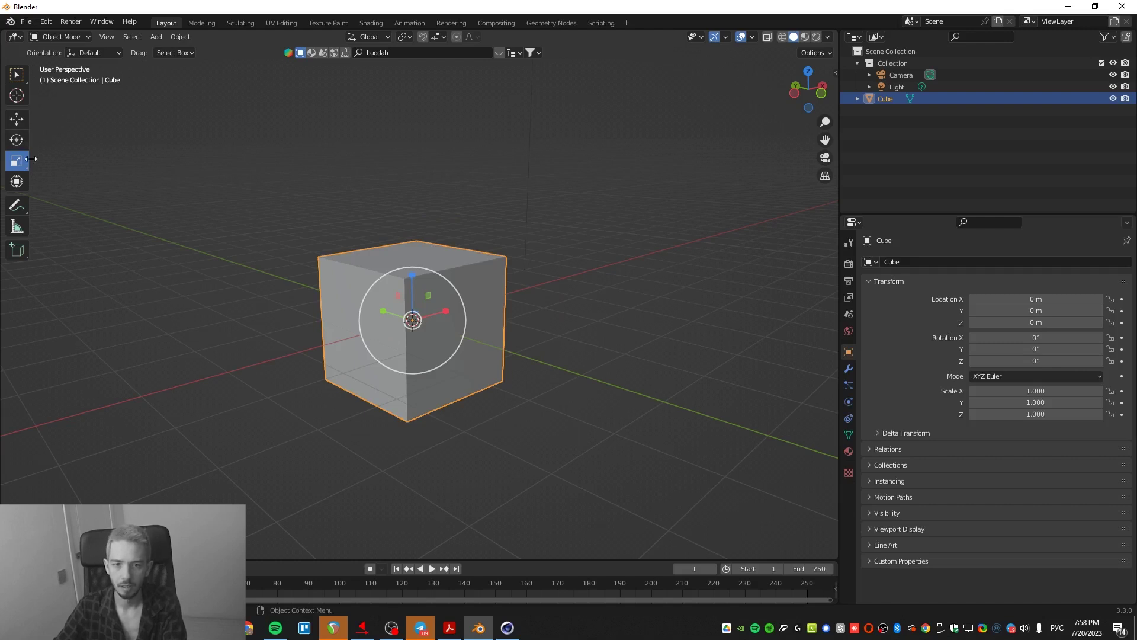
click(17, 74)
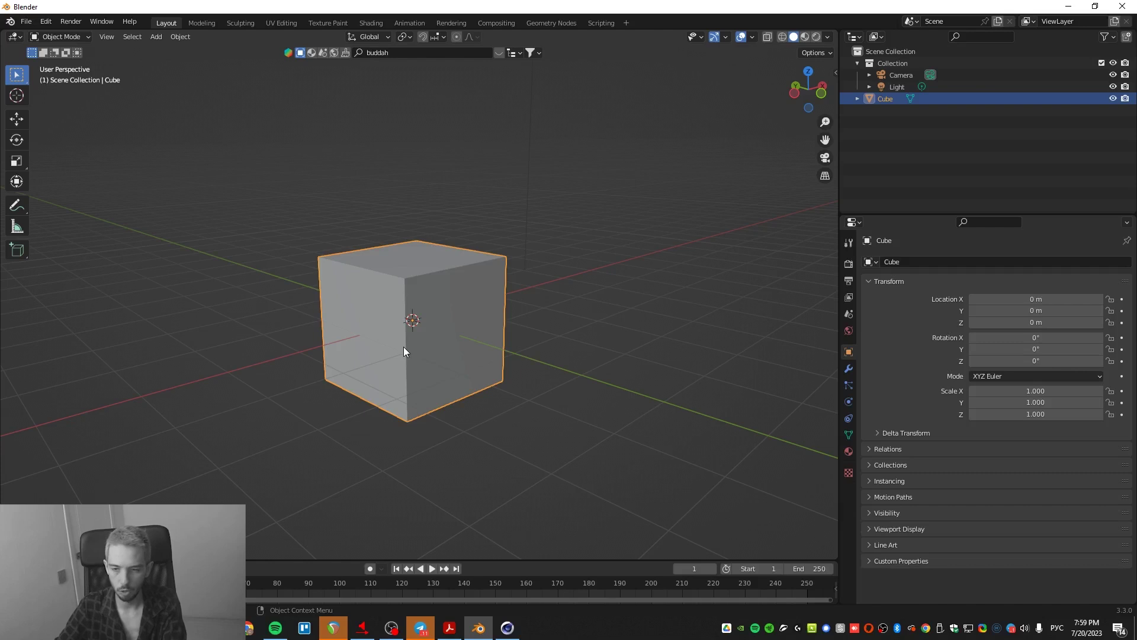
key(g)
key(x)
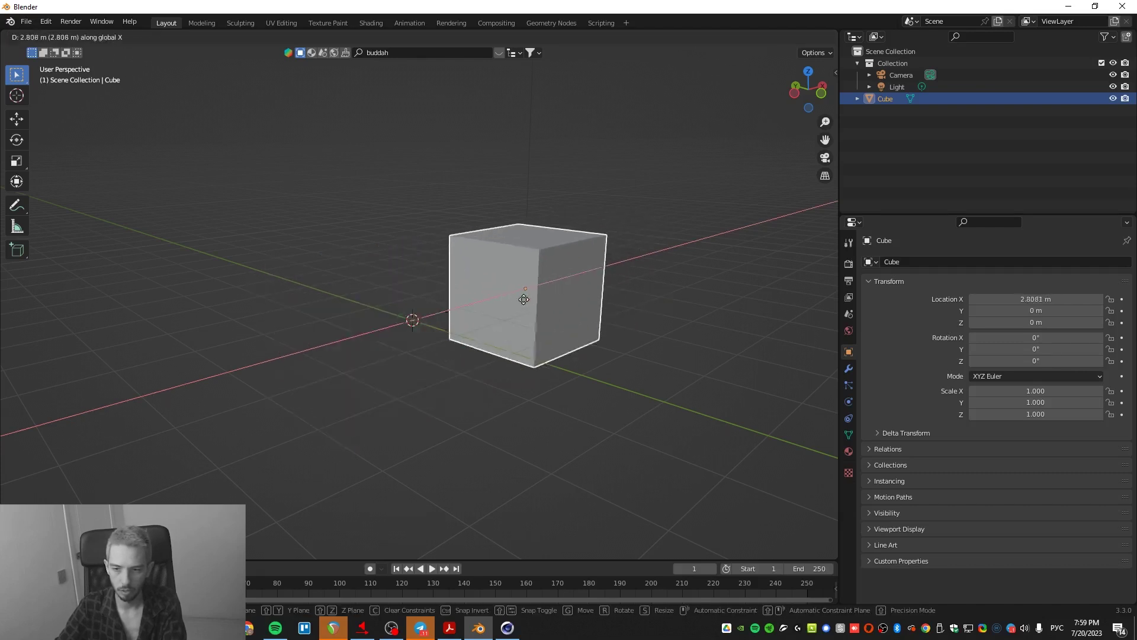
key(y)
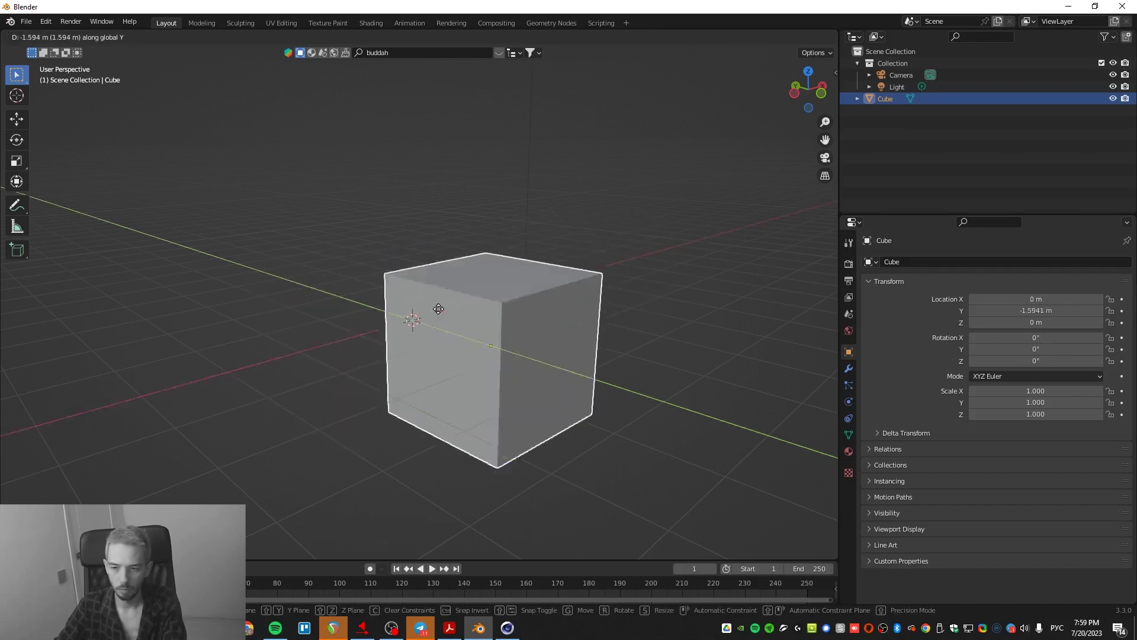
key(z)
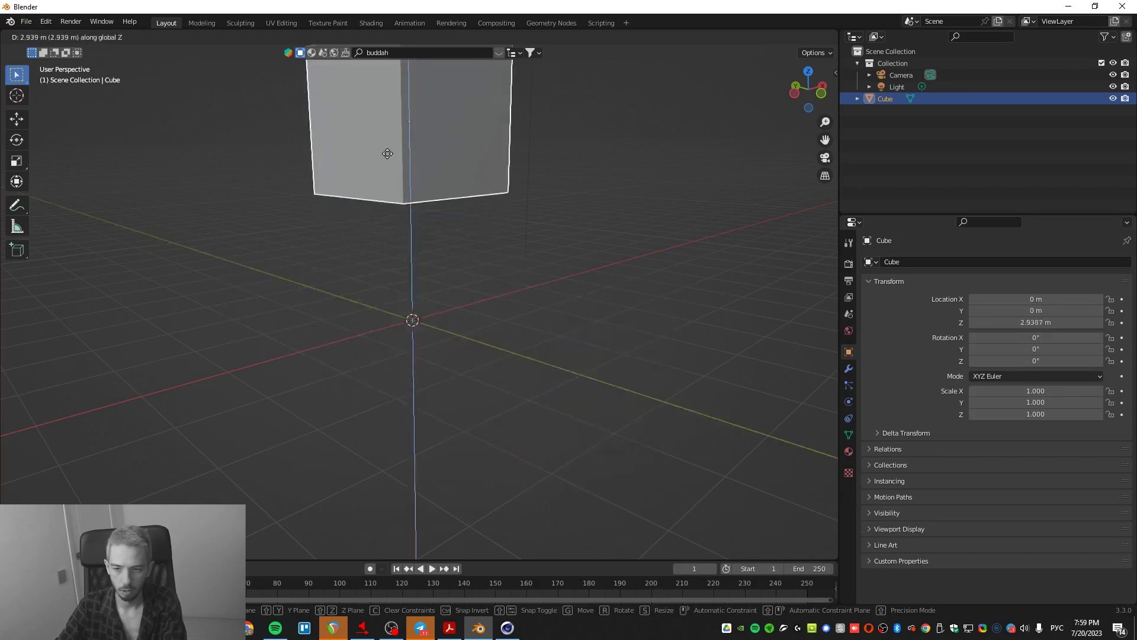
right_click(460, 418)
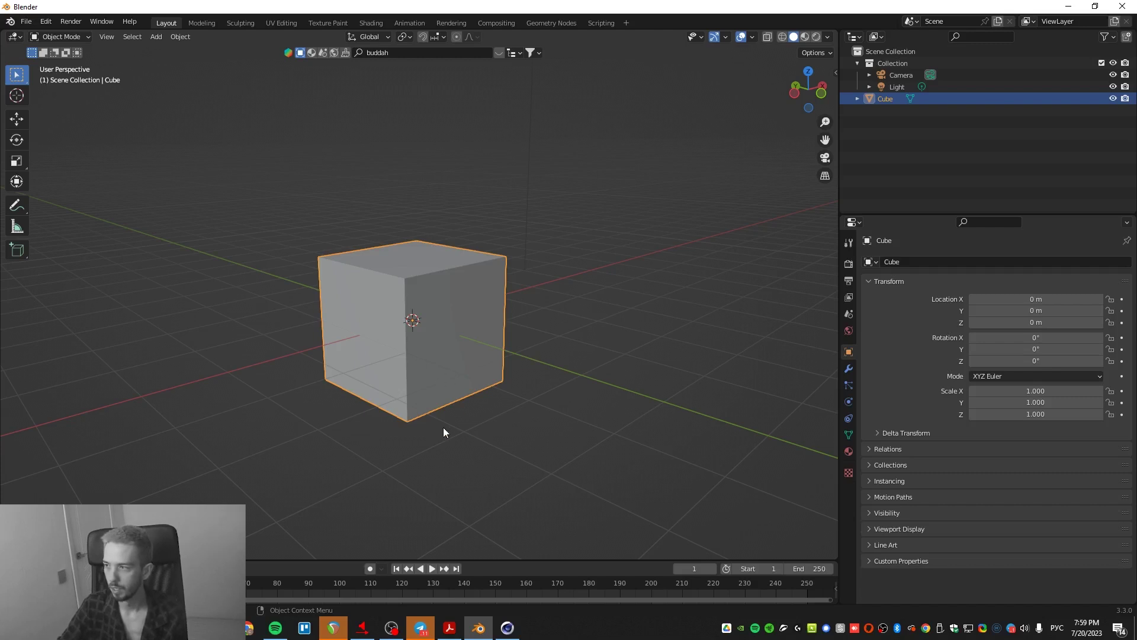
- In Cinema 4D, delete the existing cube and add a new default cube
click(1071, 7)
click(403, 365)
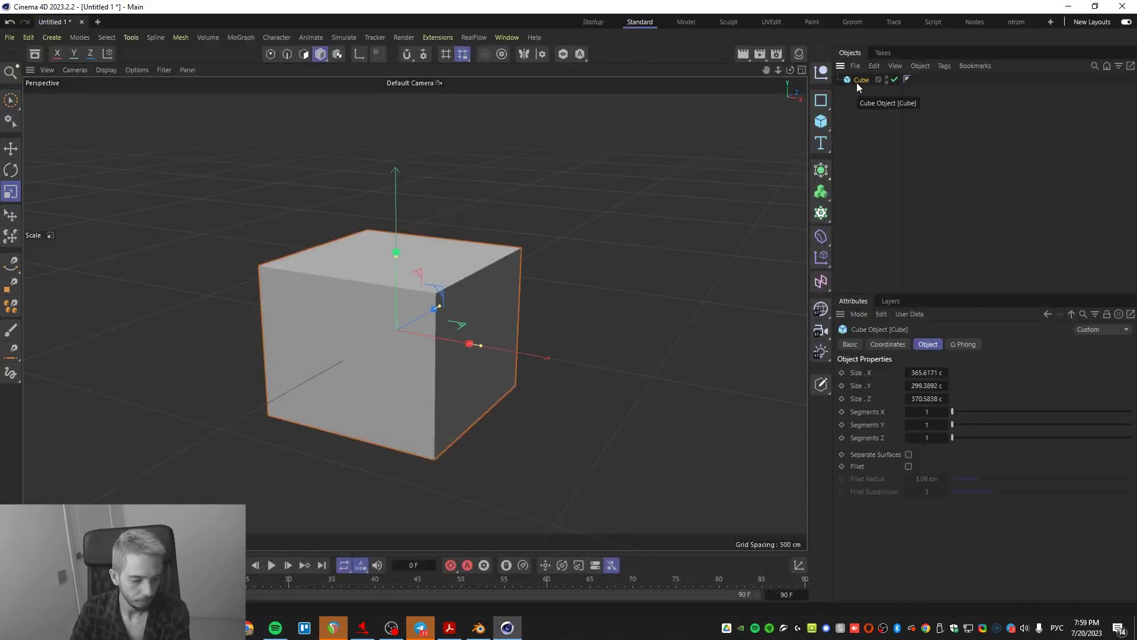
key(Delete)
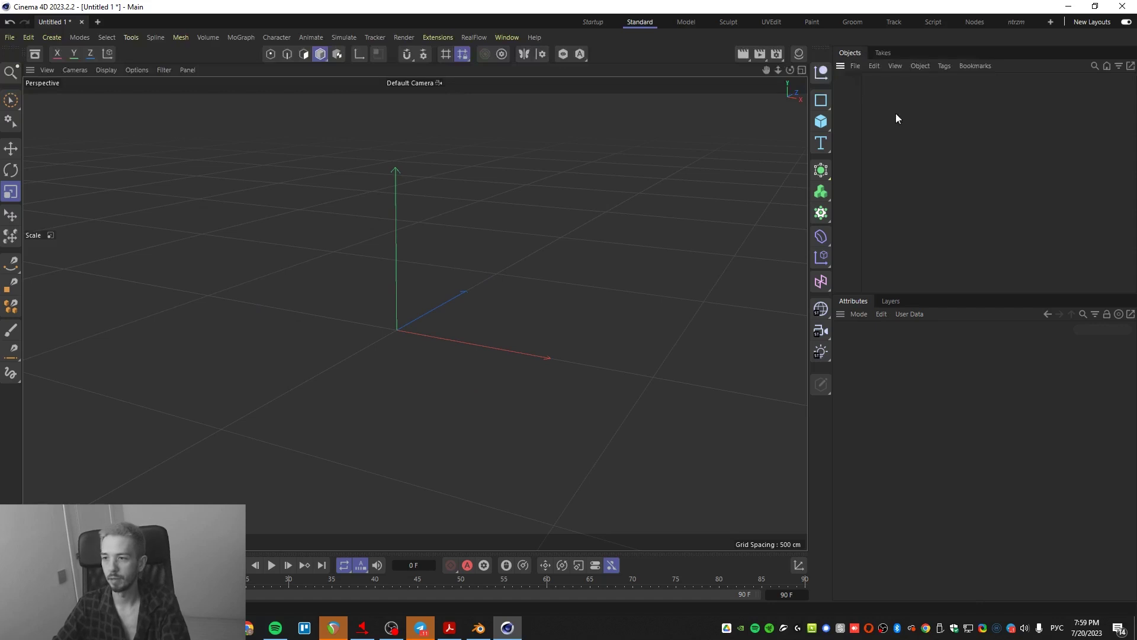
click(822, 122)
- Move the new cube left along X and raise it along Y
key(e)
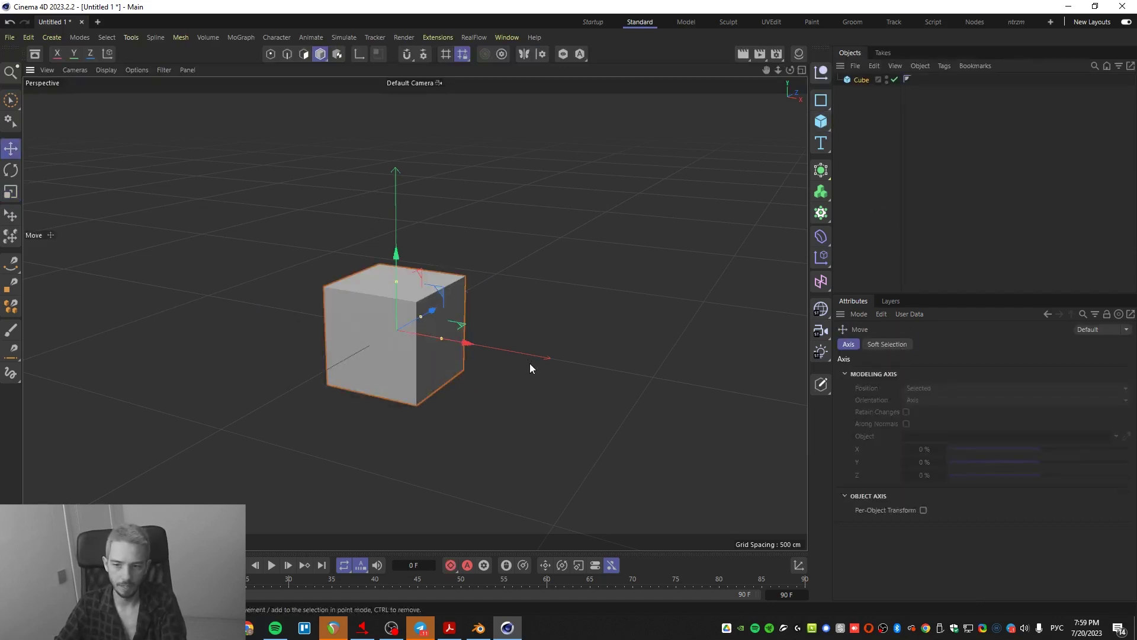
drag(466, 353, 536, 362)
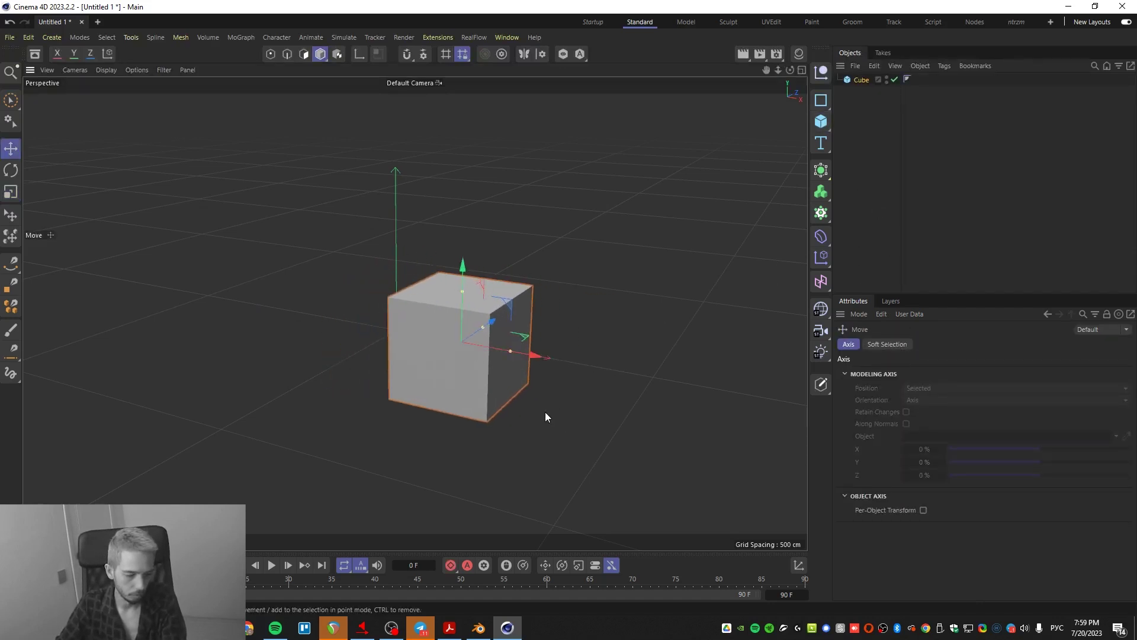
alt+drag(535, 411, 490, 394)
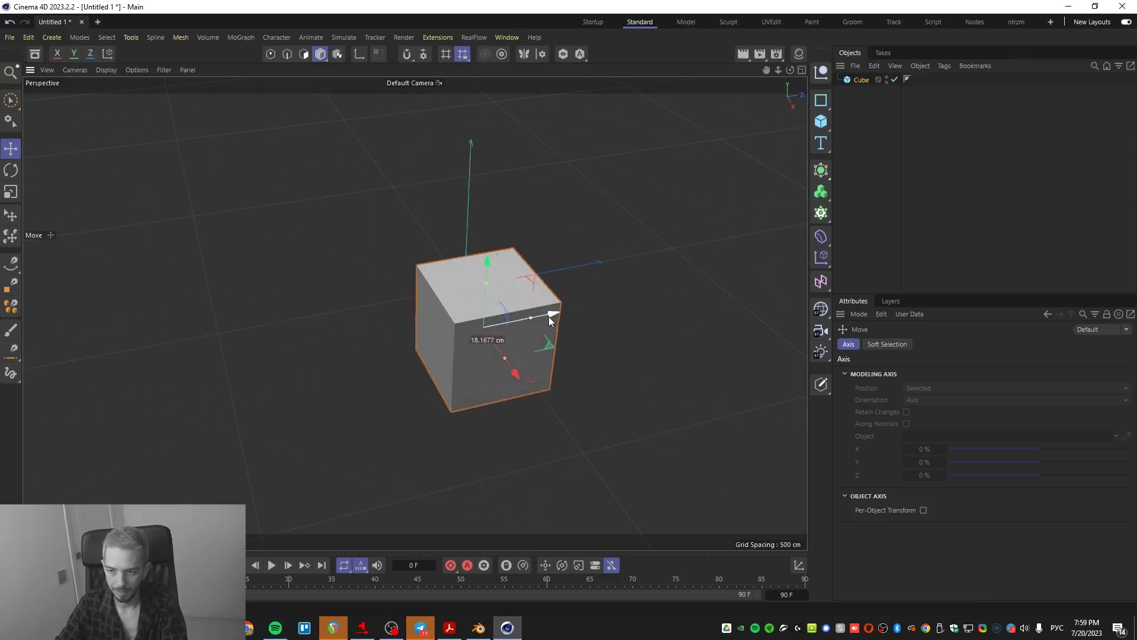
drag(548, 316, 438, 329)
drag(372, 286, 367, 201)
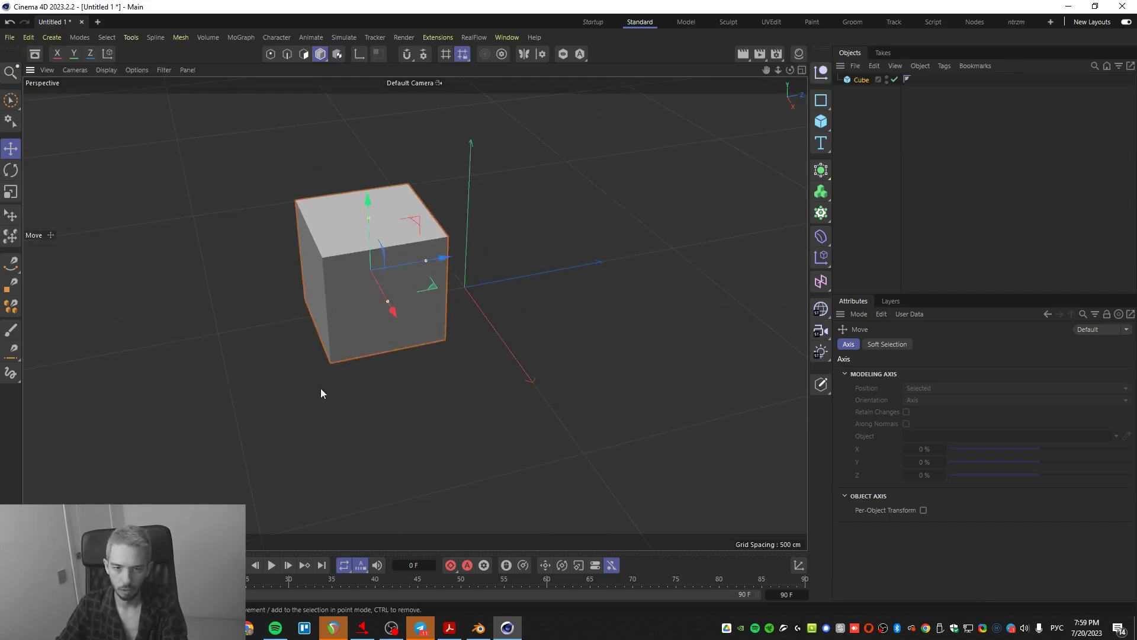
- Rotate the cube by 35 degrees, deselect it, and minimize Cinema 4D
key(r)
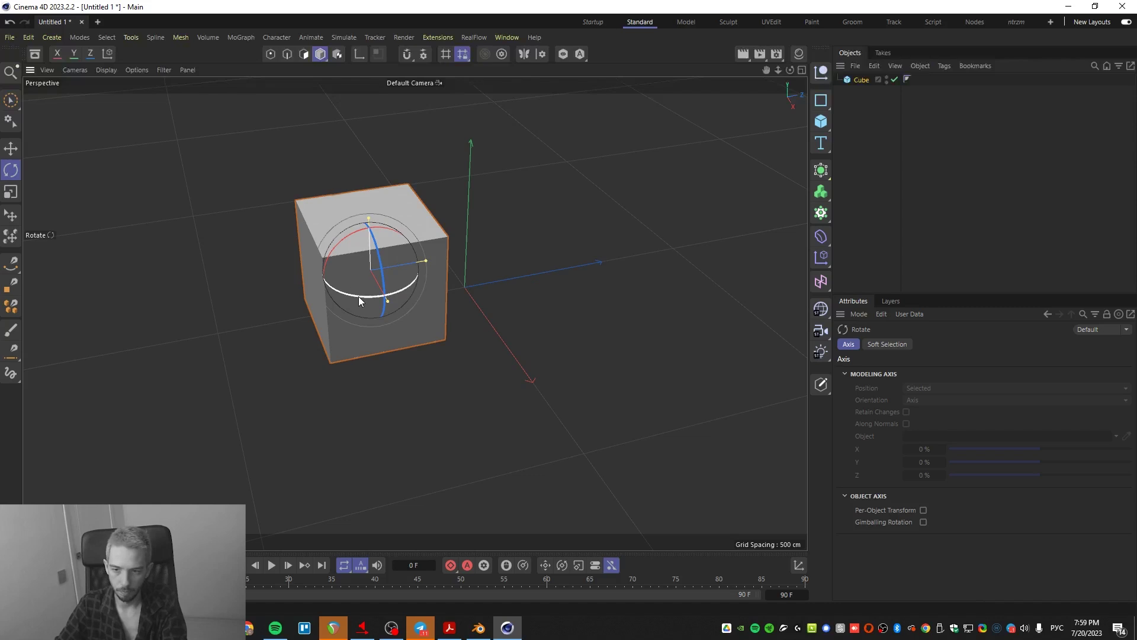
drag(358, 296, 404, 289)
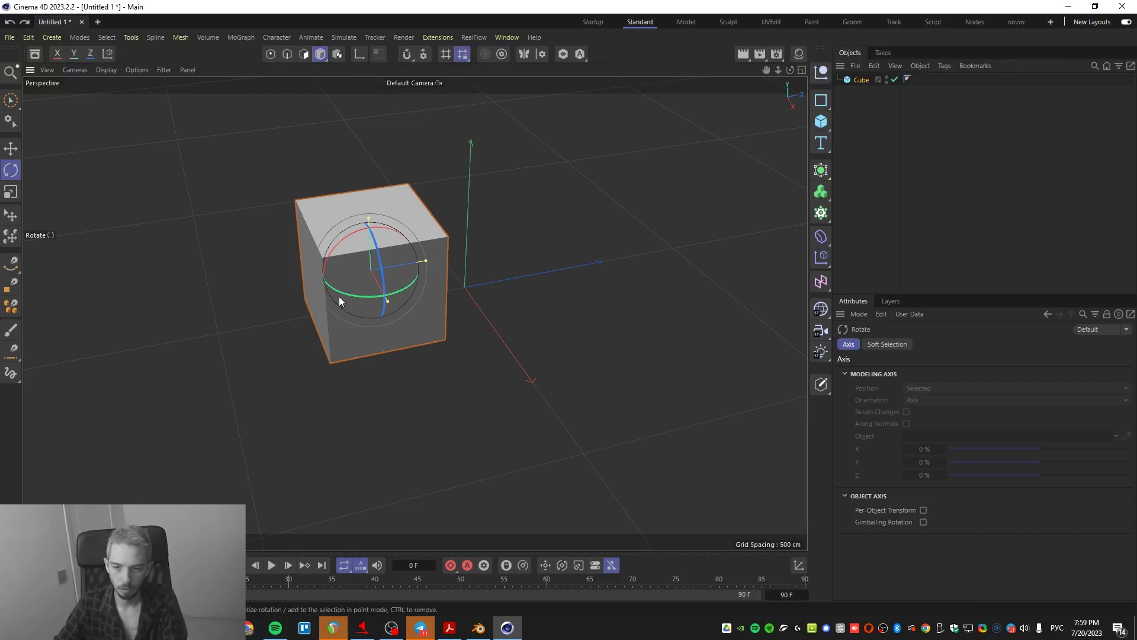
drag(330, 287, 368, 299)
click(445, 340)
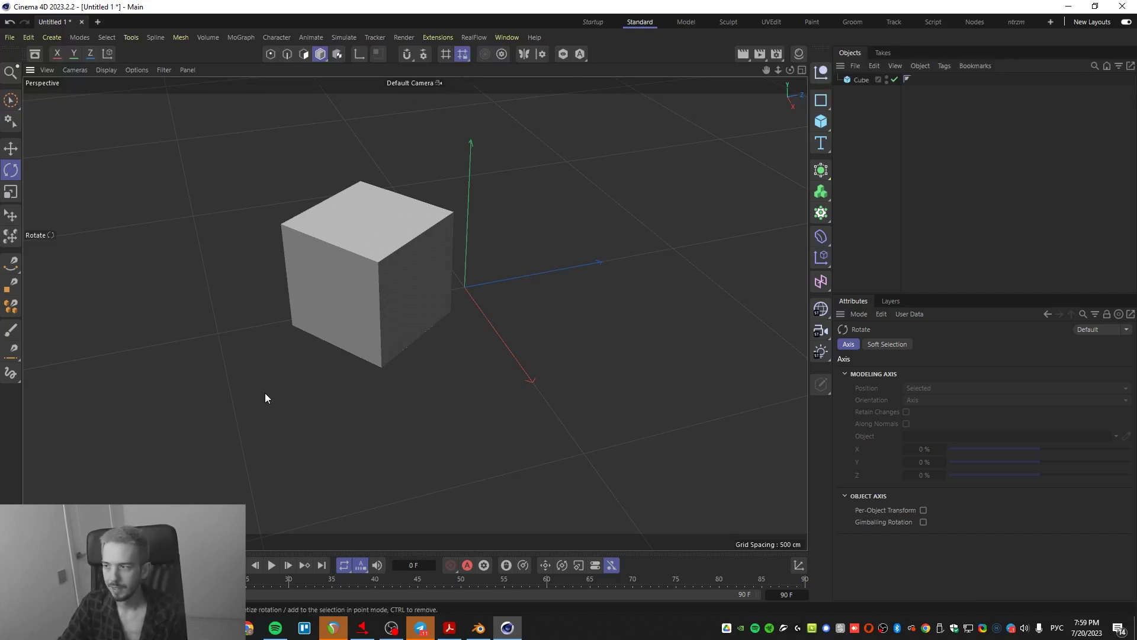
click(1069, 7)
- Enter 'Существование во вьюпорте' in A4 and a score of 1 in C4
mouse_move(333, 627)
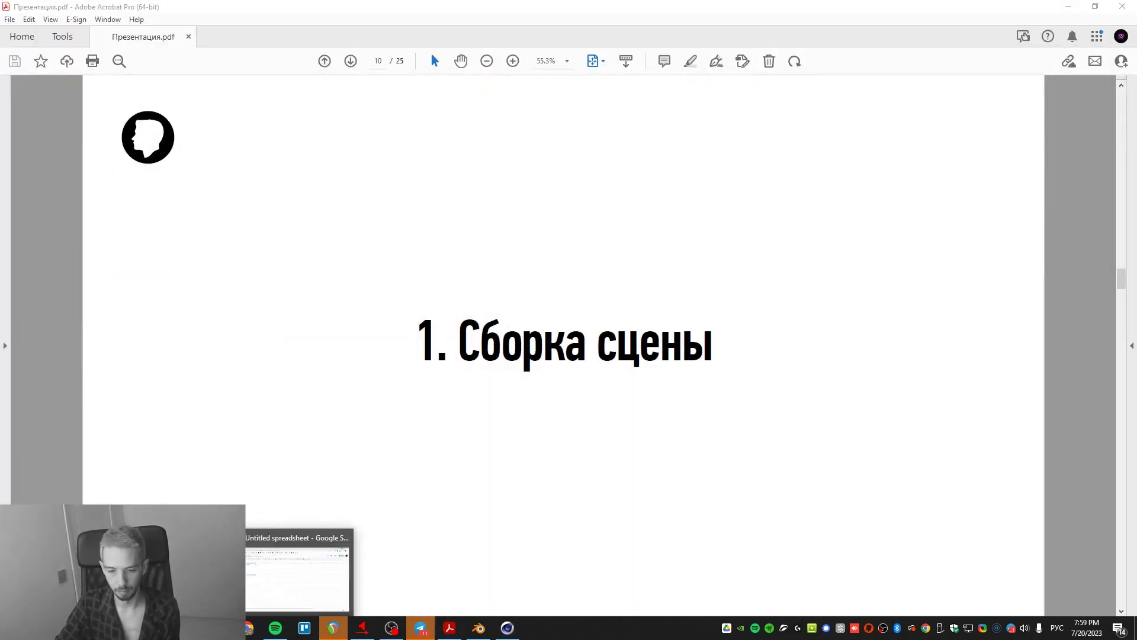
click(302, 581)
click(264, 208)
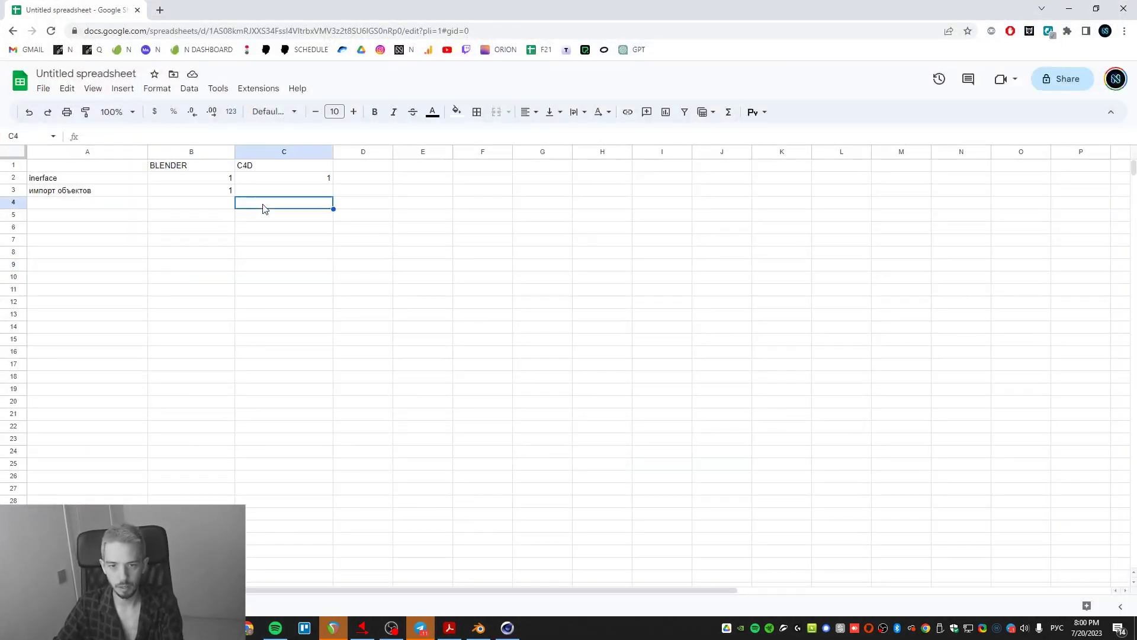
click(84, 208)
text(Существование во вьюпорте)
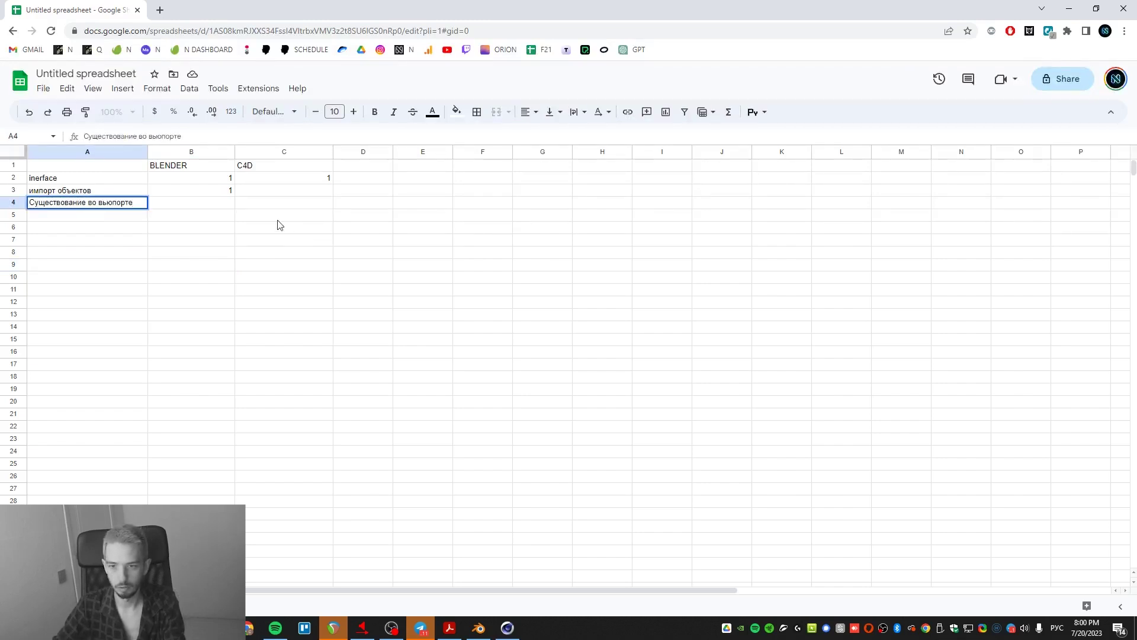
click(278, 201)
text(1)
key(Return)
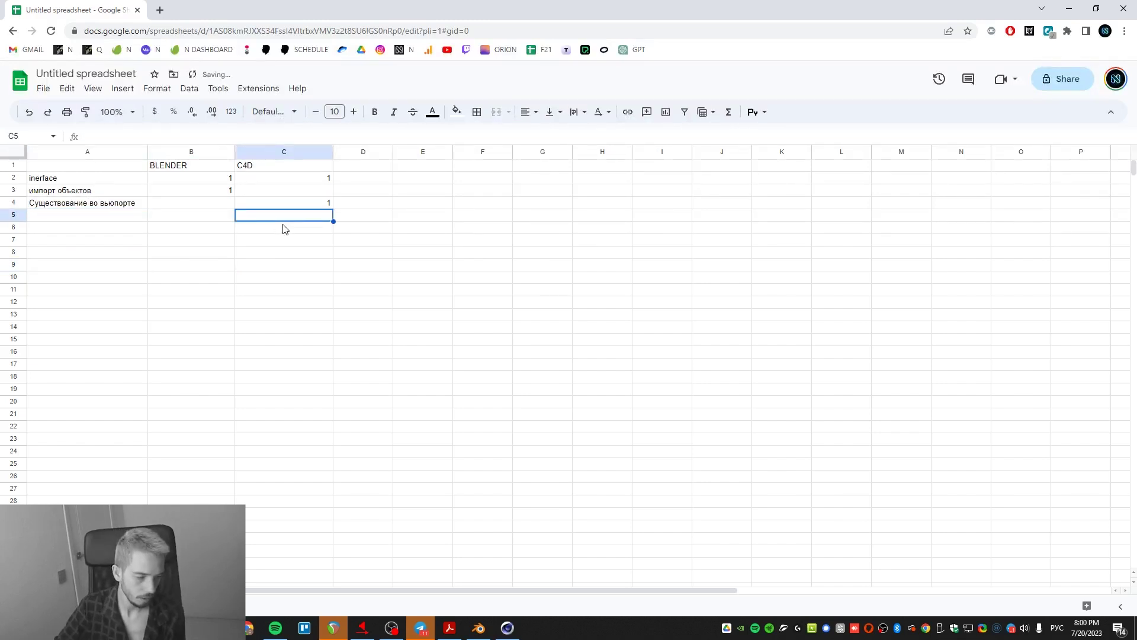
click(1069, 9)
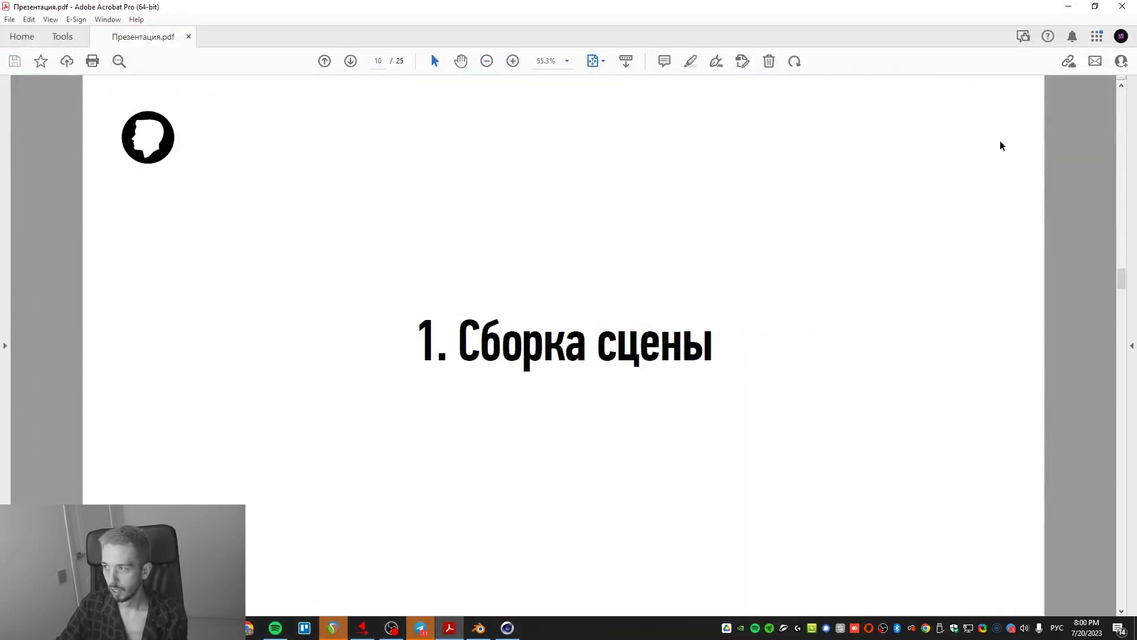
- Bring Cinema 4D forward and toggle its viewport to four views and back
click(1069, 7)
click(507, 628)
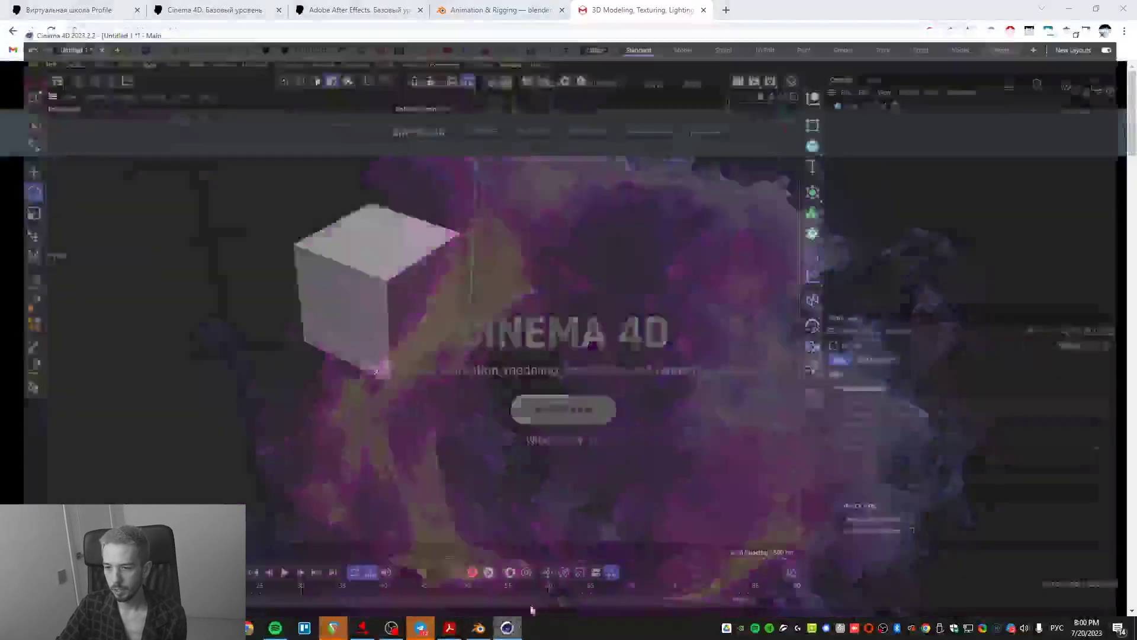
middle_click(438, 314)
middle_click(355, 284)
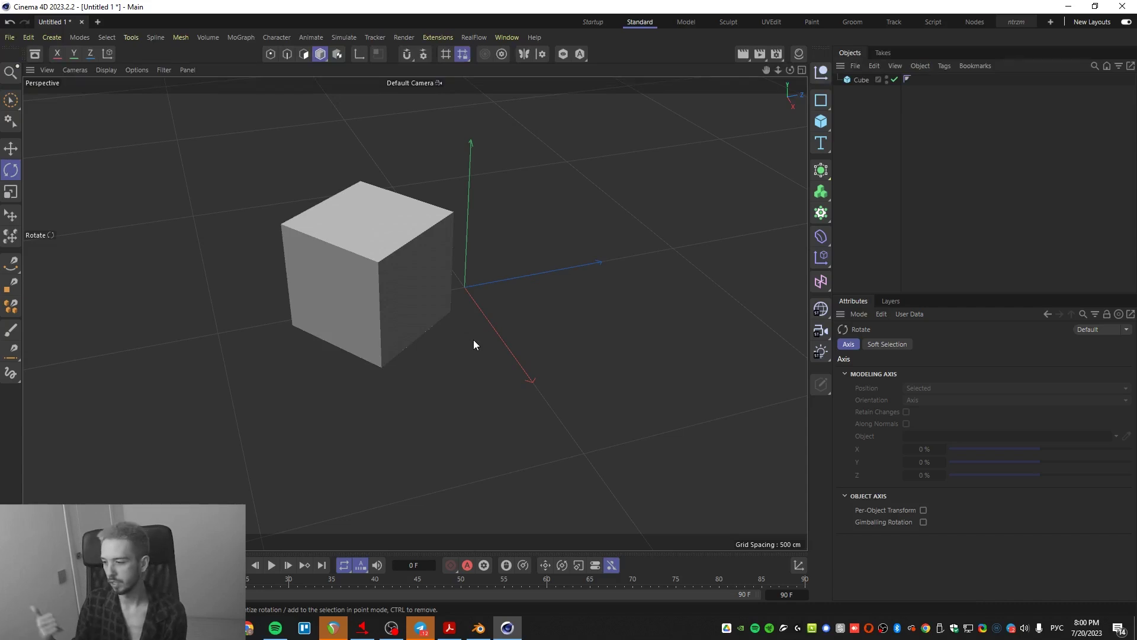
- Advance the Acrobat presentation past the '2. Текстурирование' slide, then minimize Acrobat
key(alt+Tab)
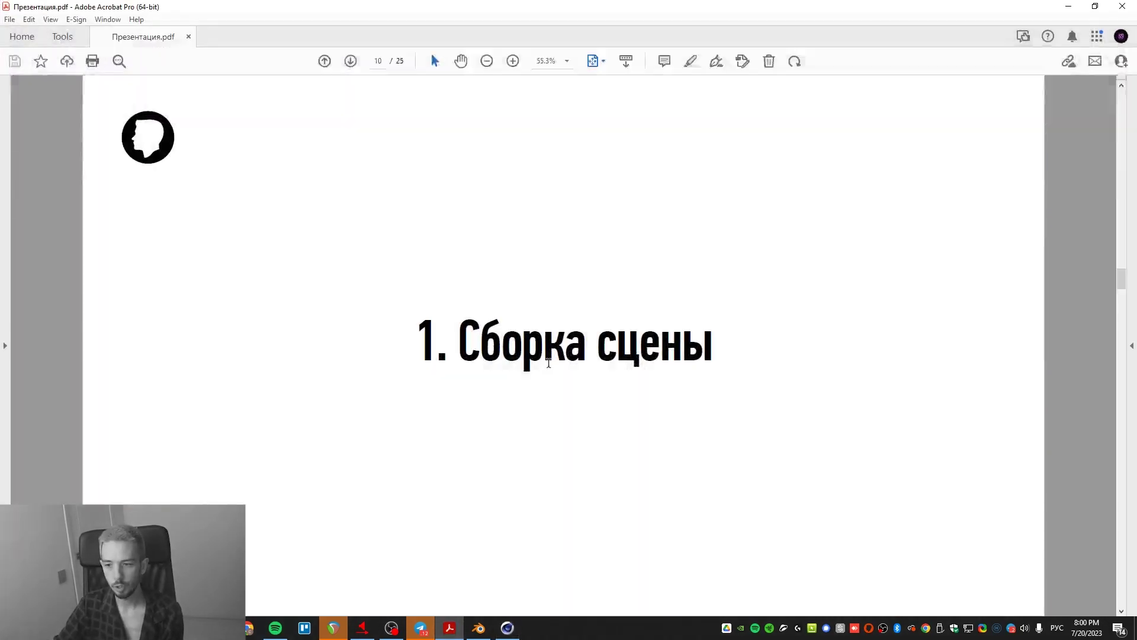
key(Right)
key(Right)
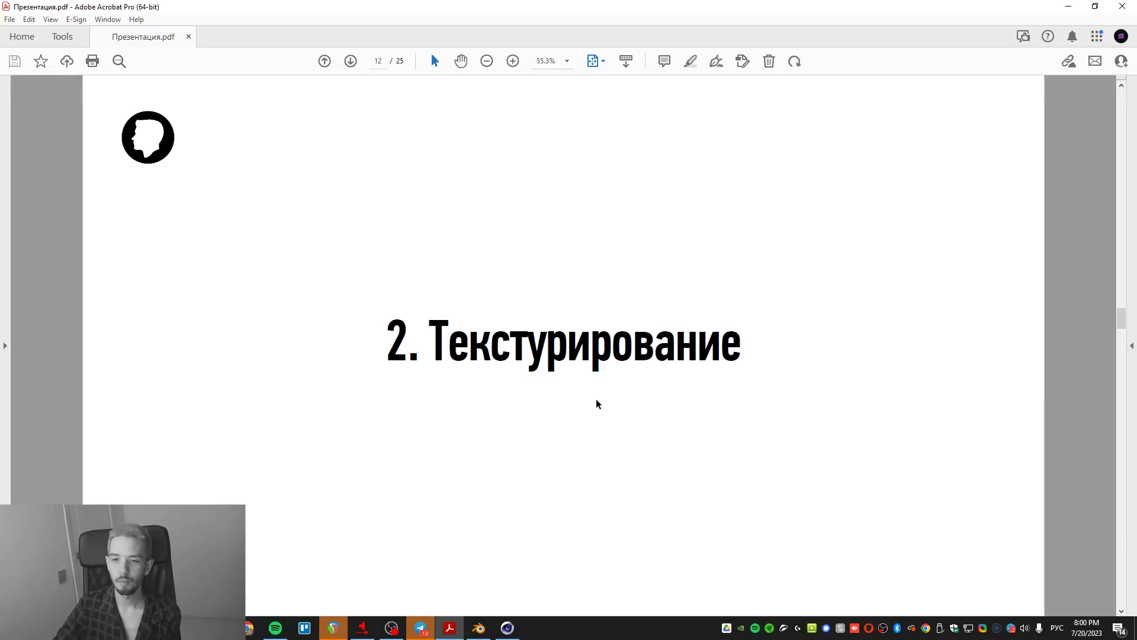
scroll(594, 435, down, 1)
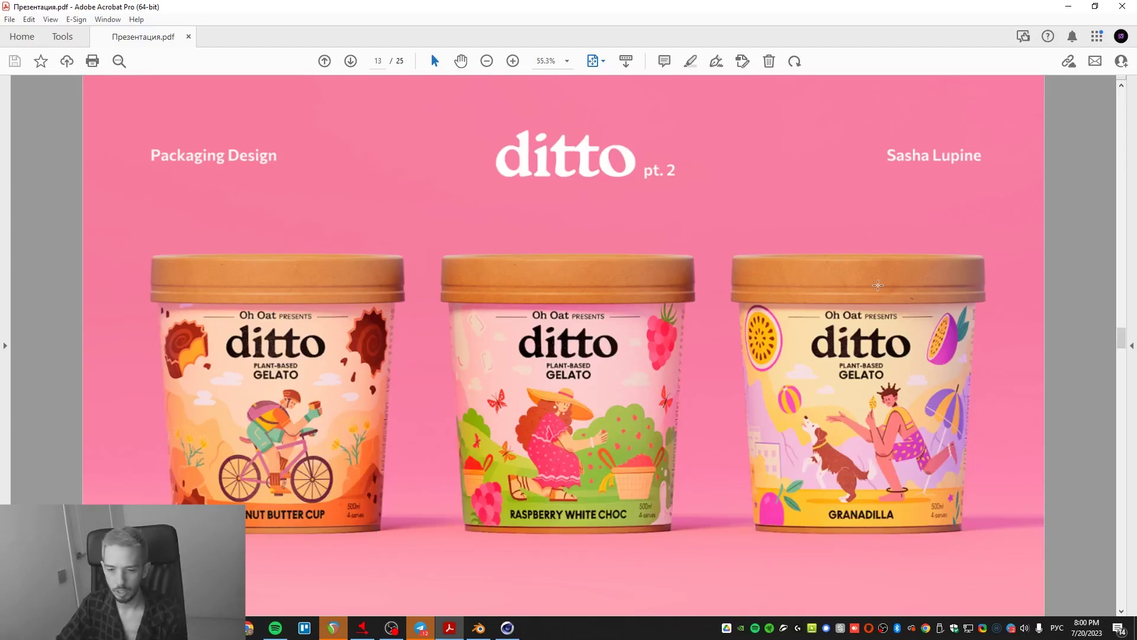
click(1069, 7)
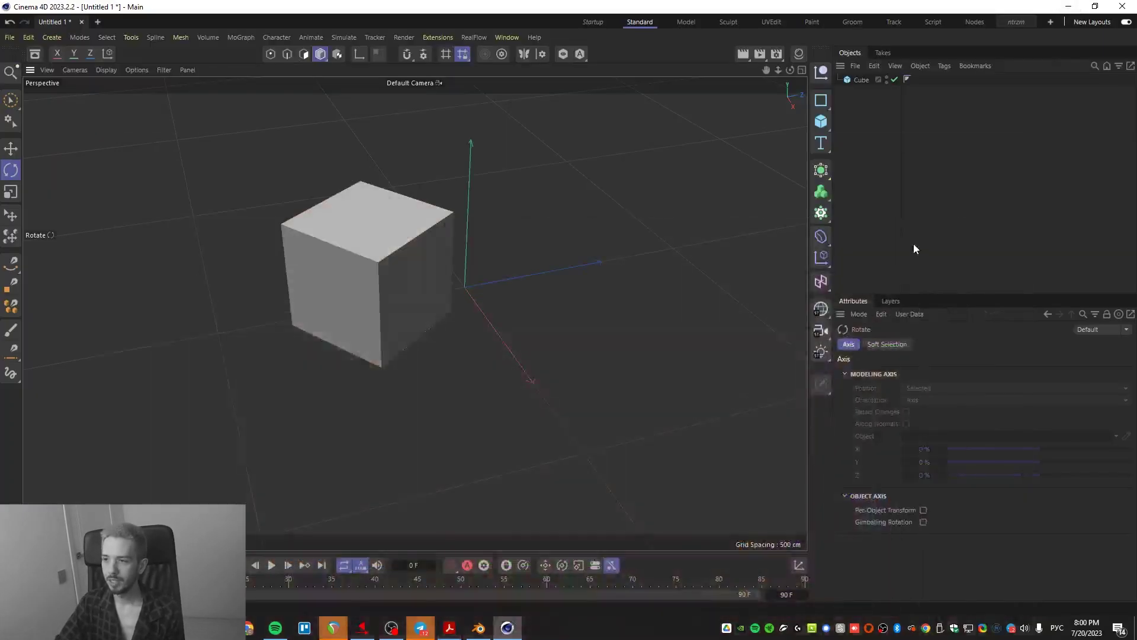
- Select the cube and delete all existing materials from the materials panel
click(865, 77)
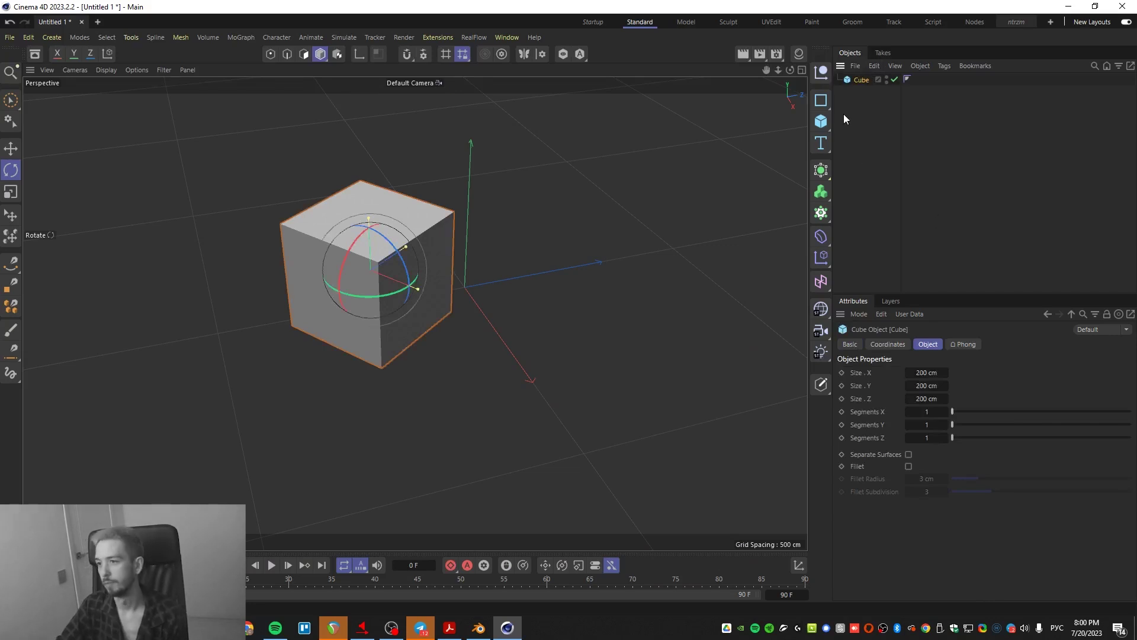
click(798, 54)
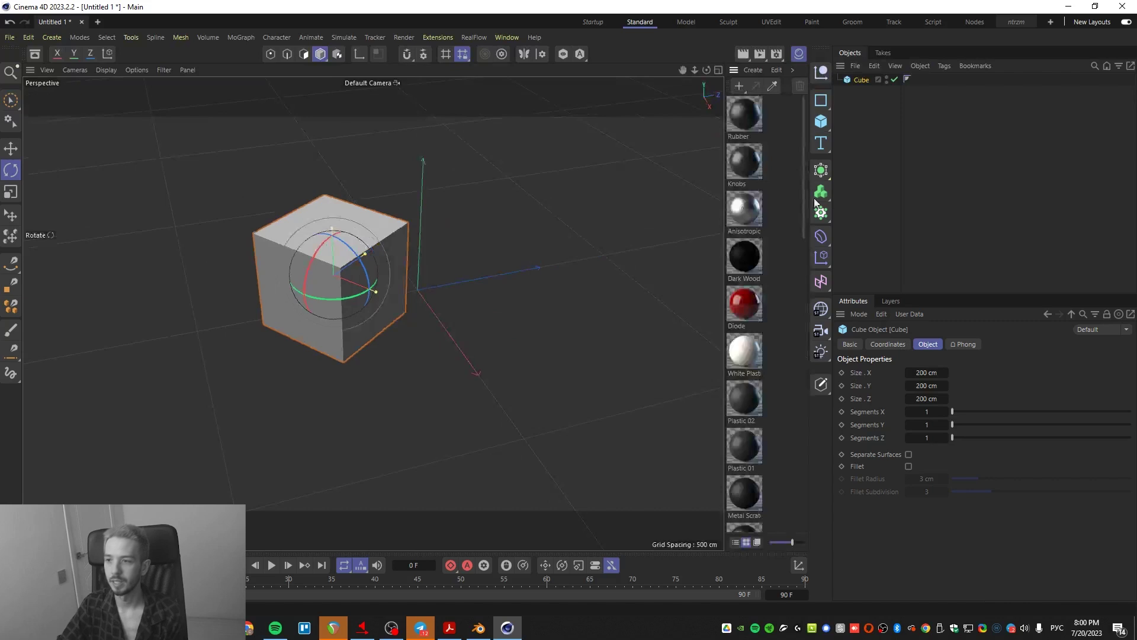
key(ctrl+a)
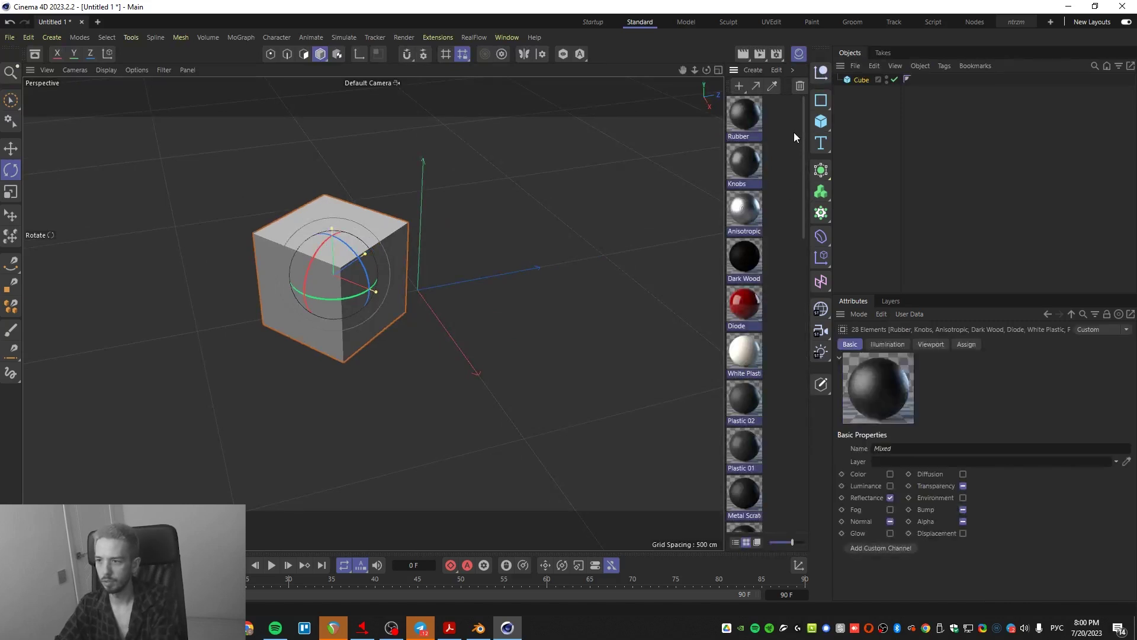
key(Delete)
click(713, 133)
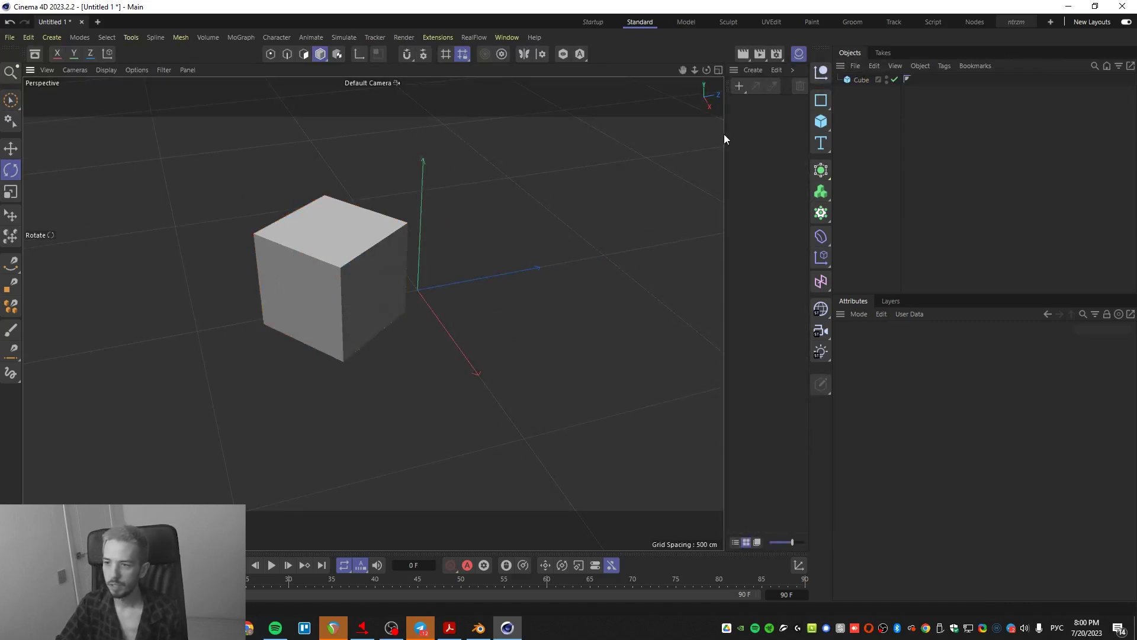
drag(724, 134, 633, 142)
click(799, 54)
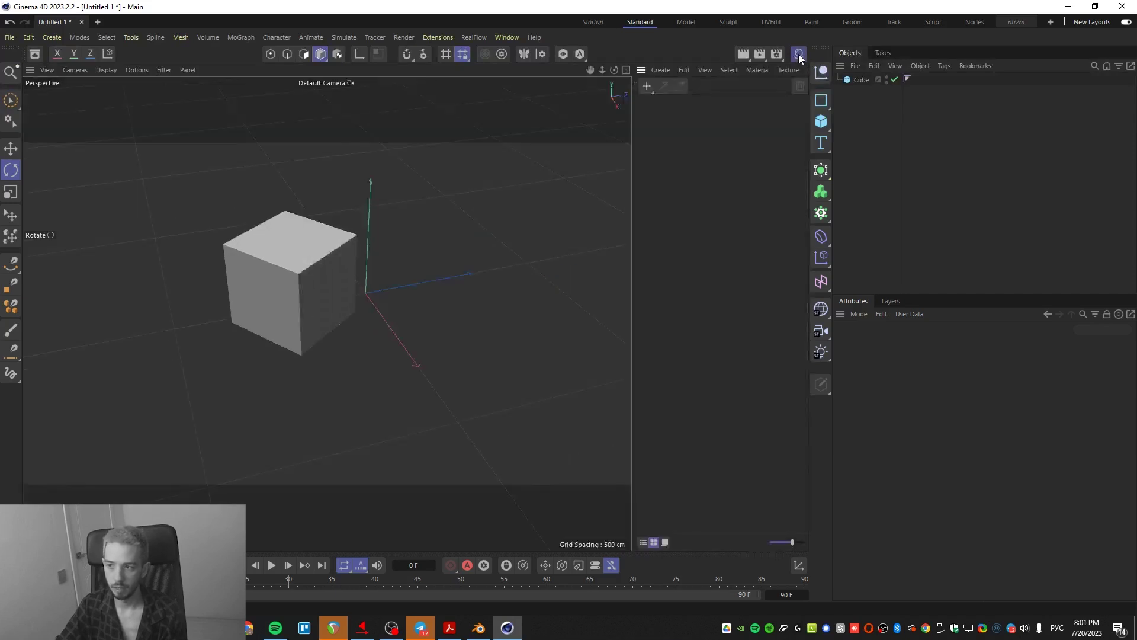
- Create three new default materials: Mat, Mat.1 and Mat.2
click(798, 55)
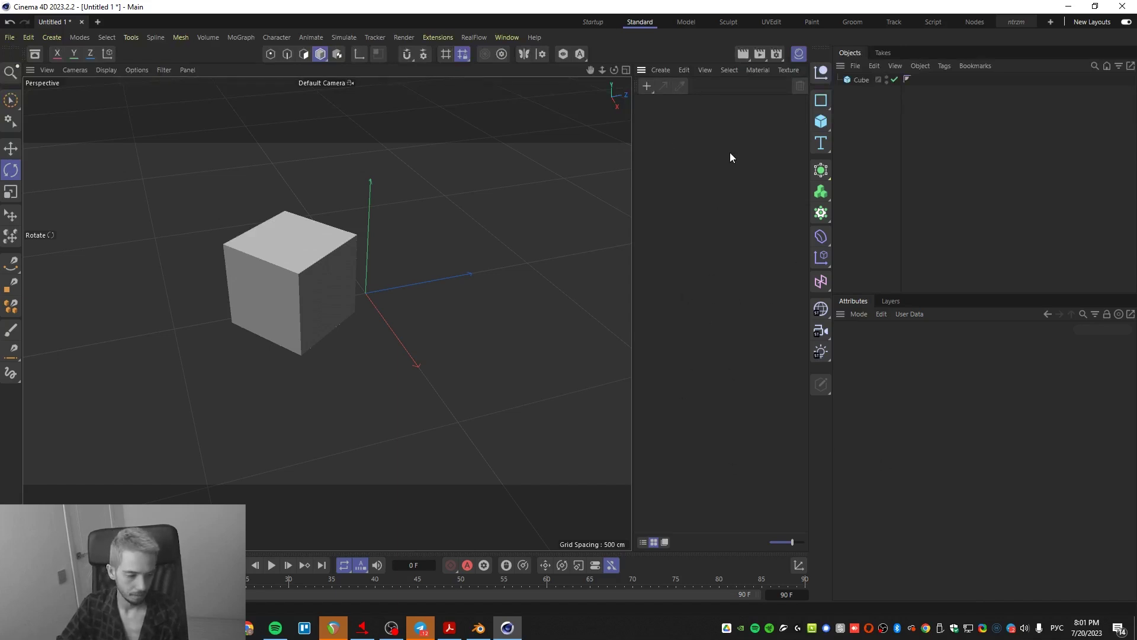
double_click(658, 152)
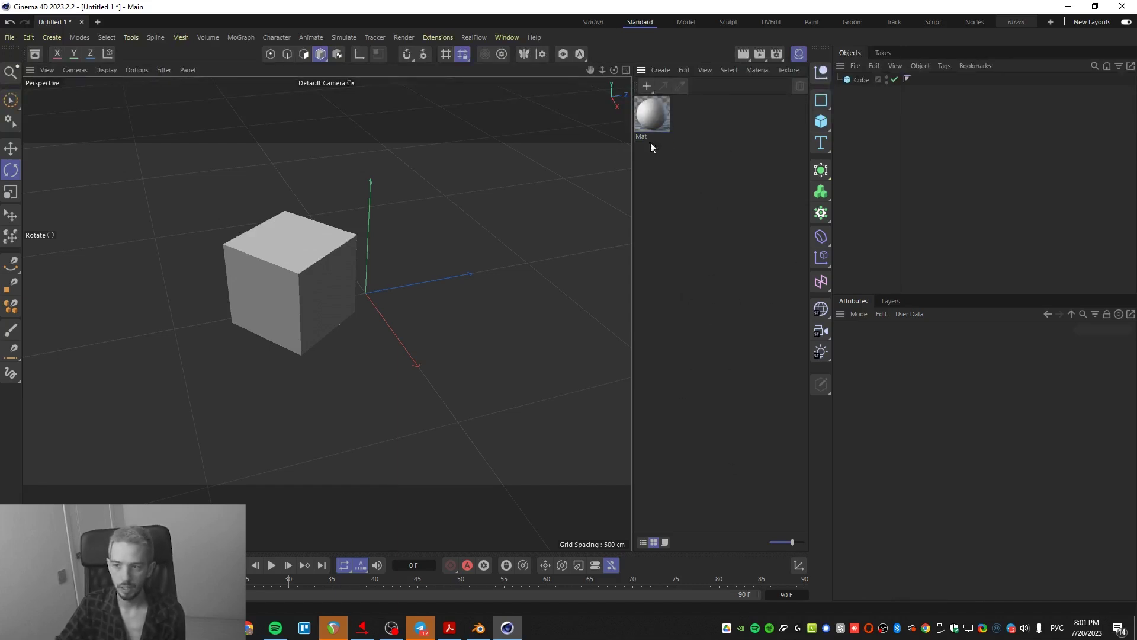
double_click(650, 123)
double_click(728, 184)
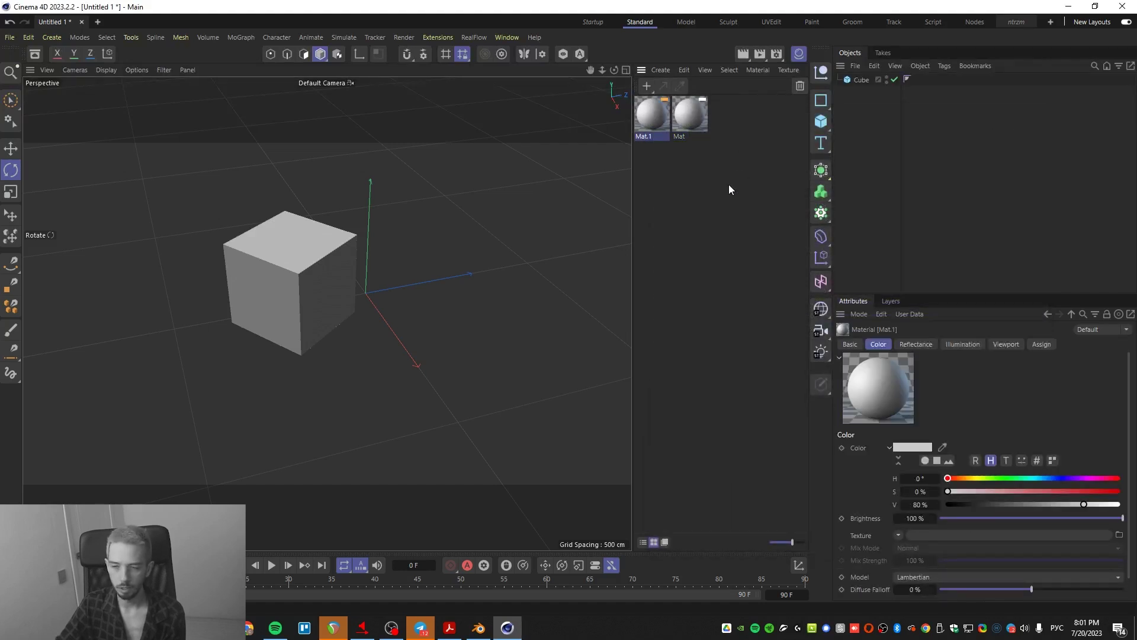
double_click(728, 184)
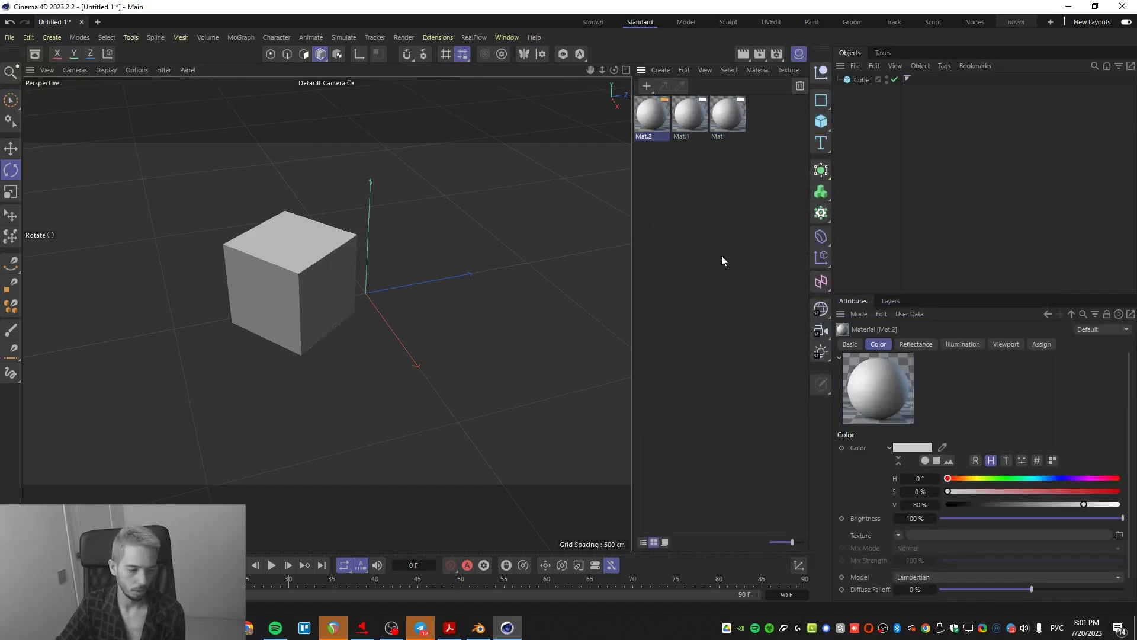
- Clear the material selection and reselect the cube in the scene
click(722, 256)
click(648, 120)
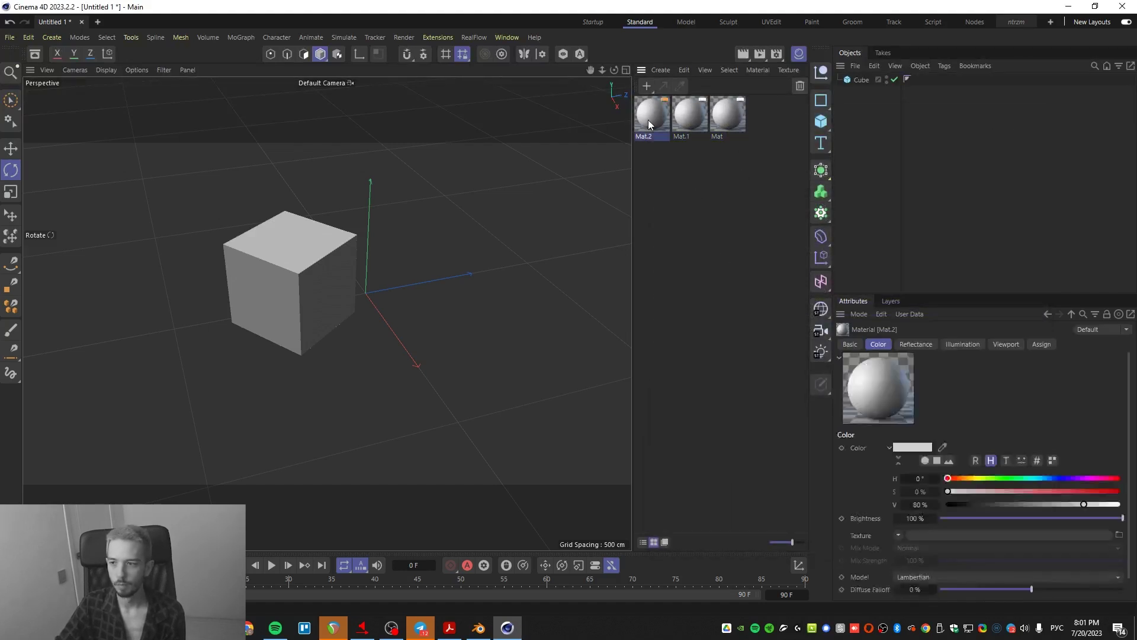
click(749, 164)
click(749, 156)
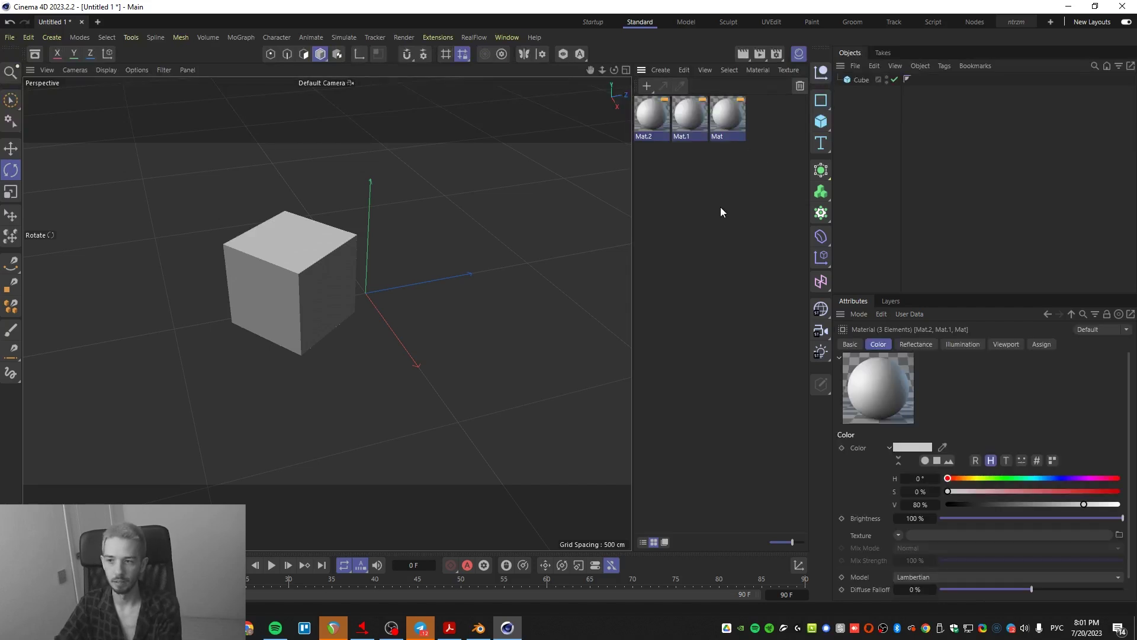
click(720, 208)
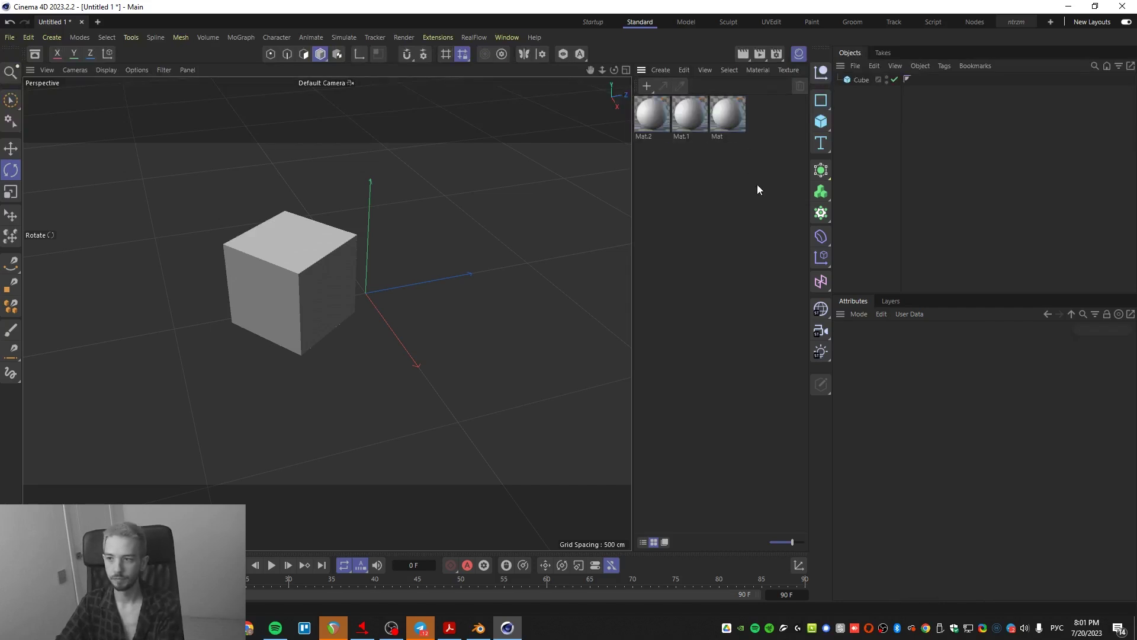
click(865, 80)
- Duplicate the cube and assign Mat.1 and Mat.2 to the cubes
key(v)
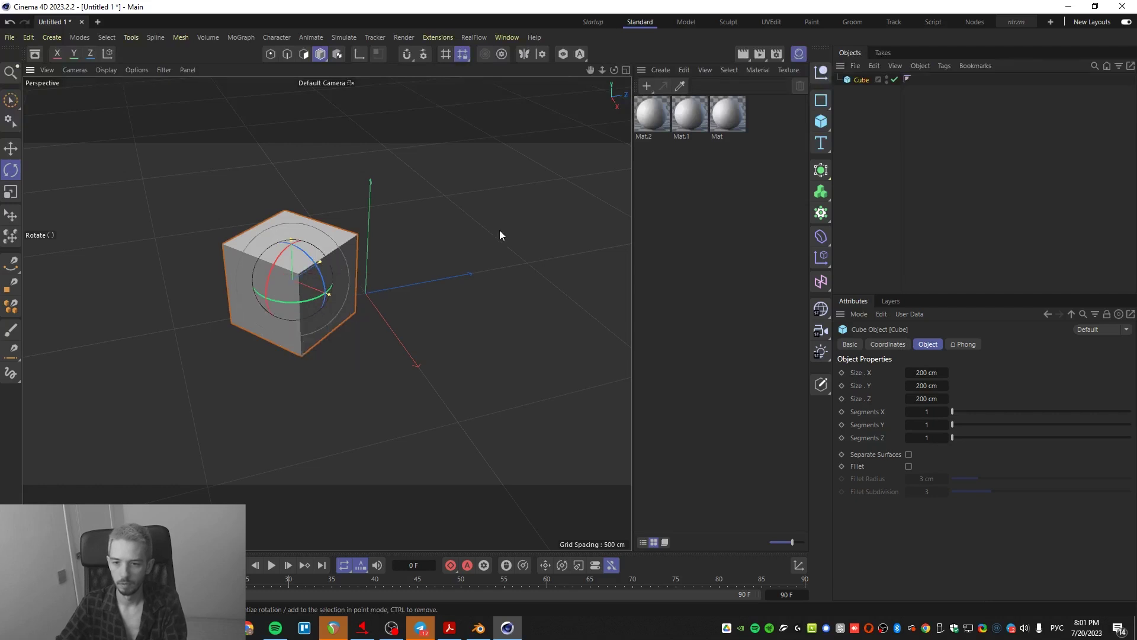
key(e)
ctrl+drag(355, 288, 421, 422)
drag(690, 116, 283, 279)
drag(651, 115, 426, 379)
- Raise saturation to make Mat.2 cyan and Mat.1 red
double_click(655, 119)
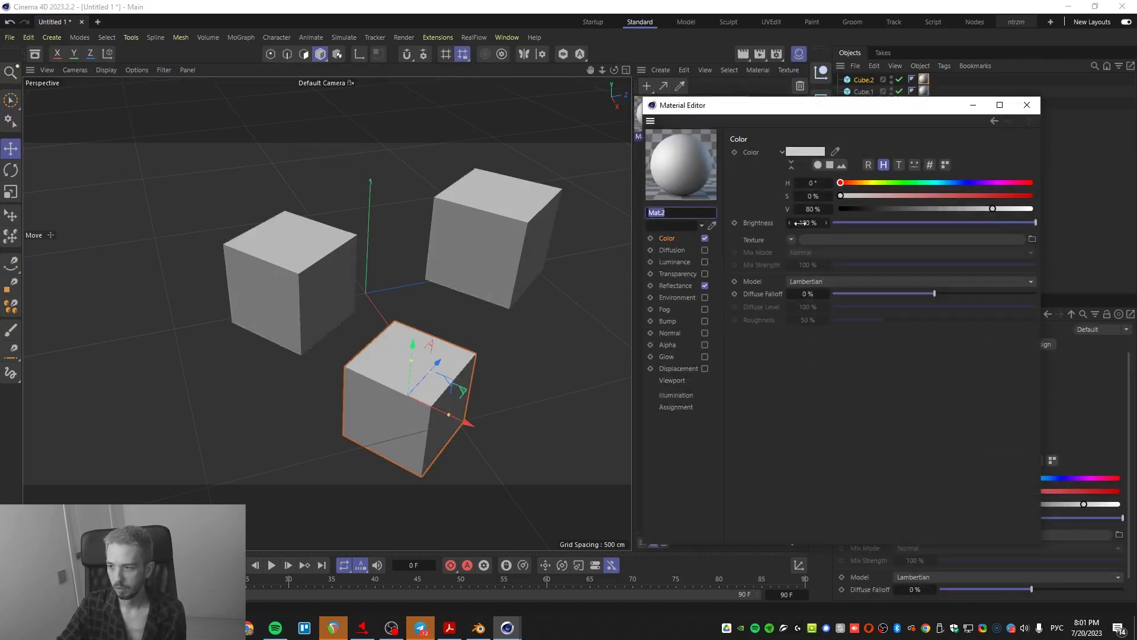
drag(840, 196, 935, 197)
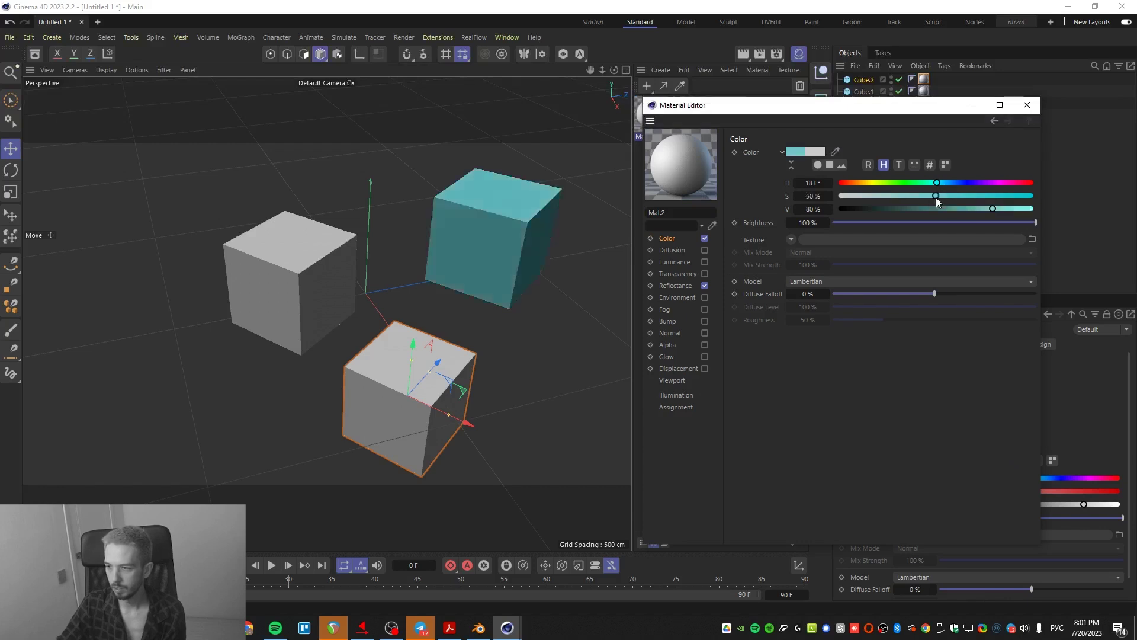
click(1026, 105)
click(689, 117)
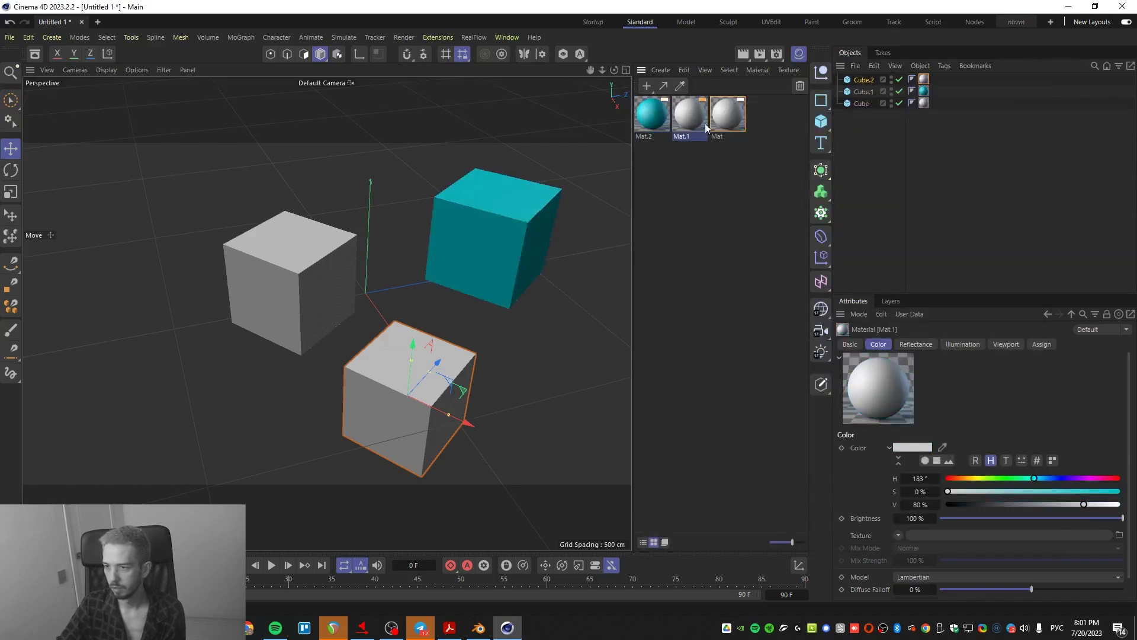
double_click(689, 116)
drag(931, 192, 1030, 192)
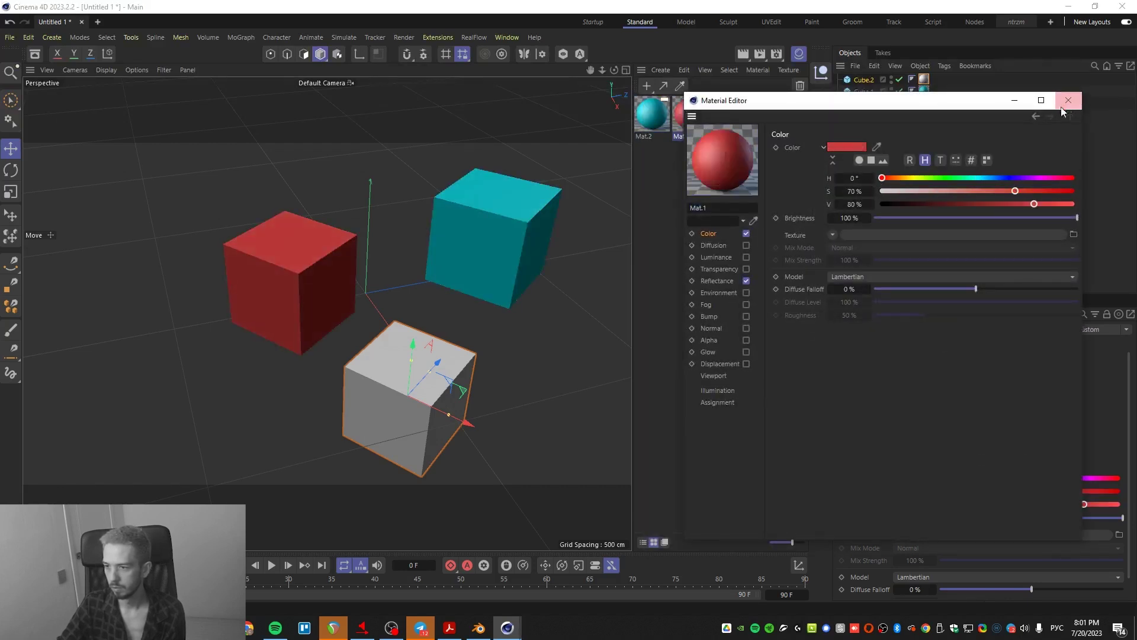
click(1069, 100)
click(659, 318)
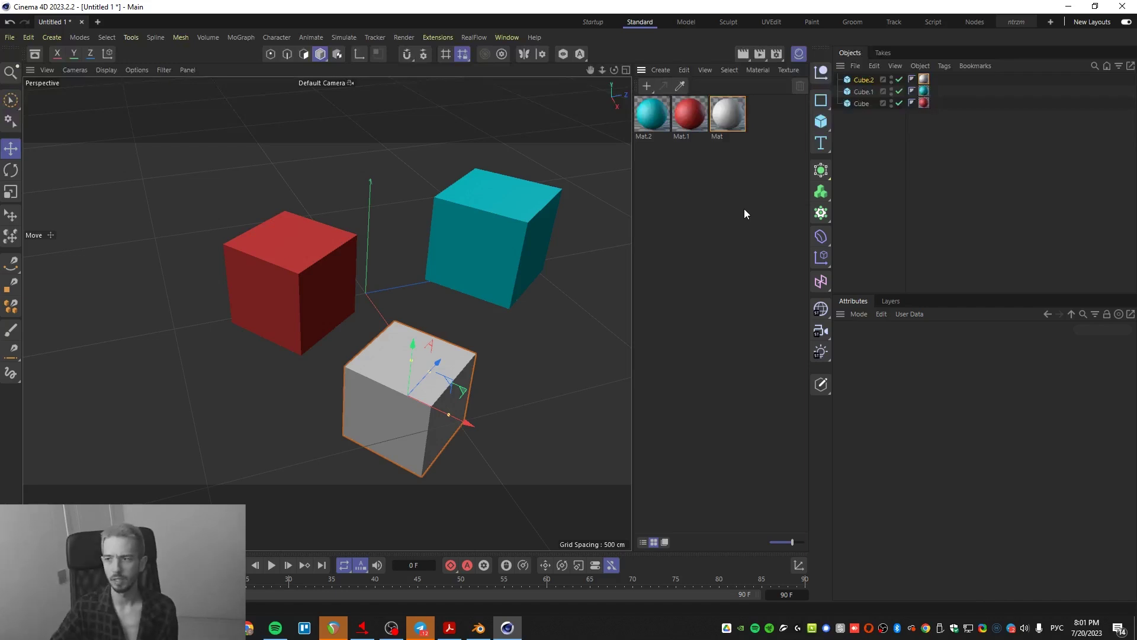
click(798, 56)
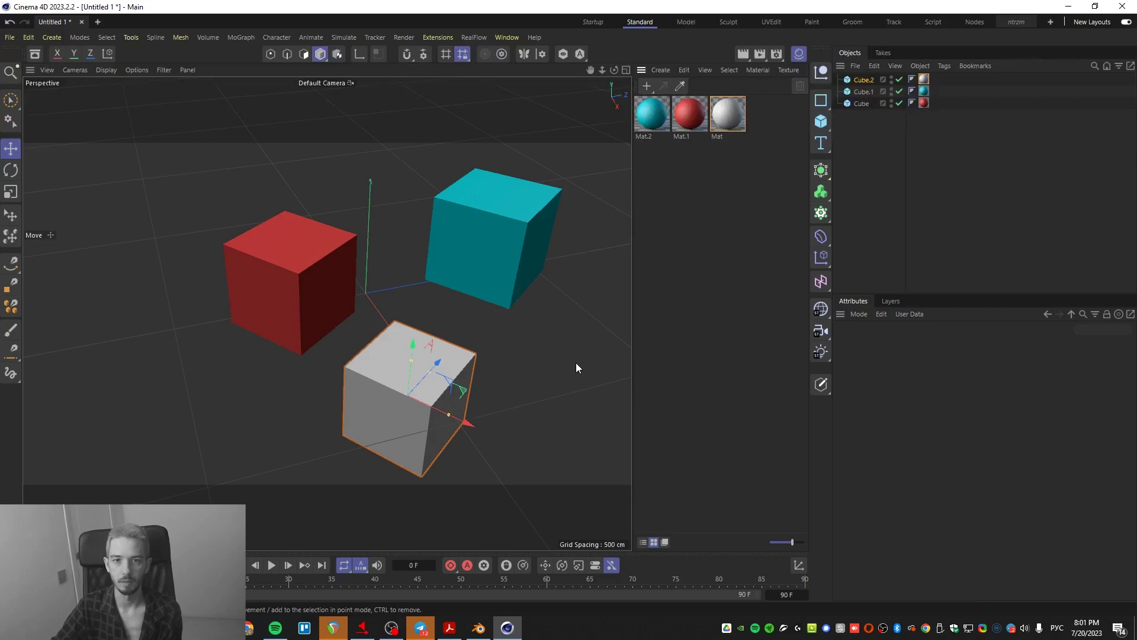
- Open recent SneakerLand 04.c4d, inspect an RS Material, then return to the Untitled 1 scene
click(9, 37)
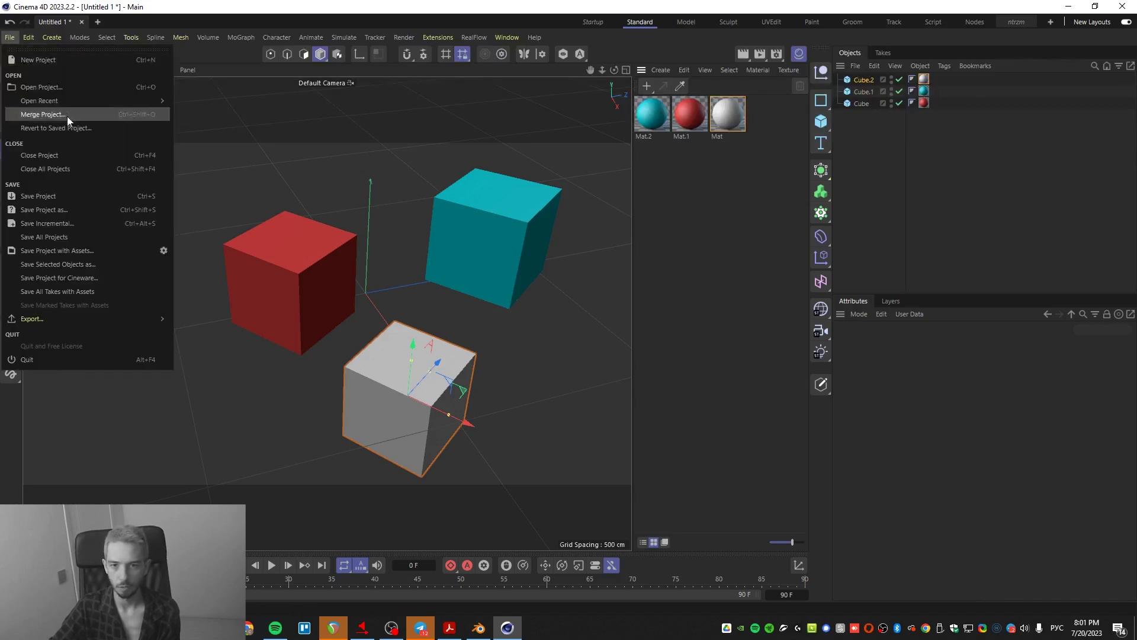
mouse_move(60, 101)
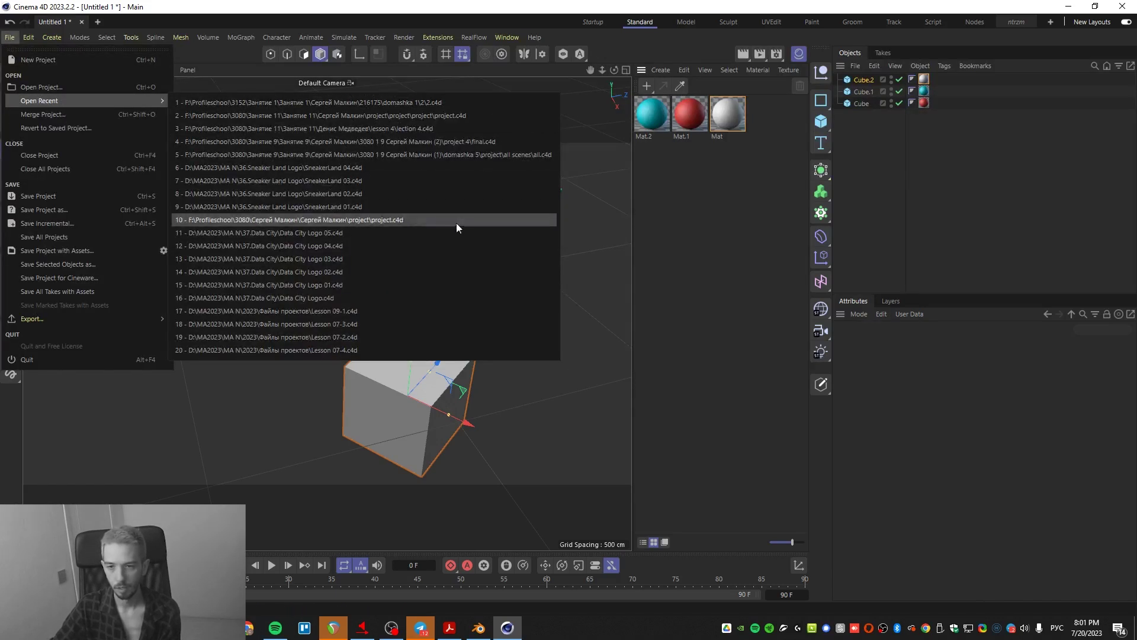
click(417, 168)
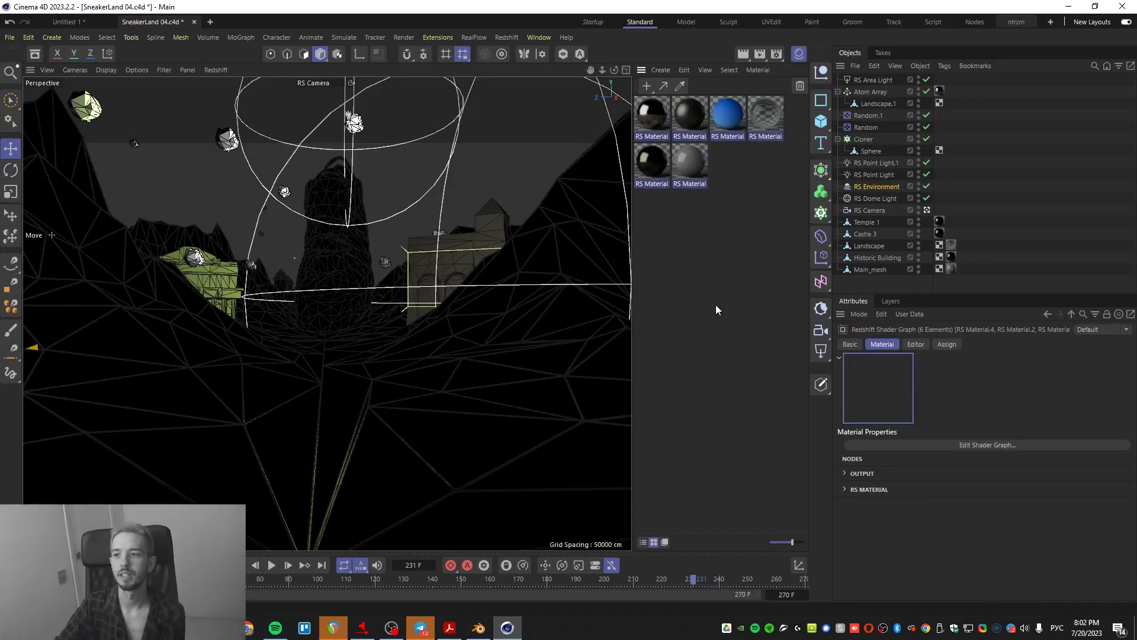
click(681, 163)
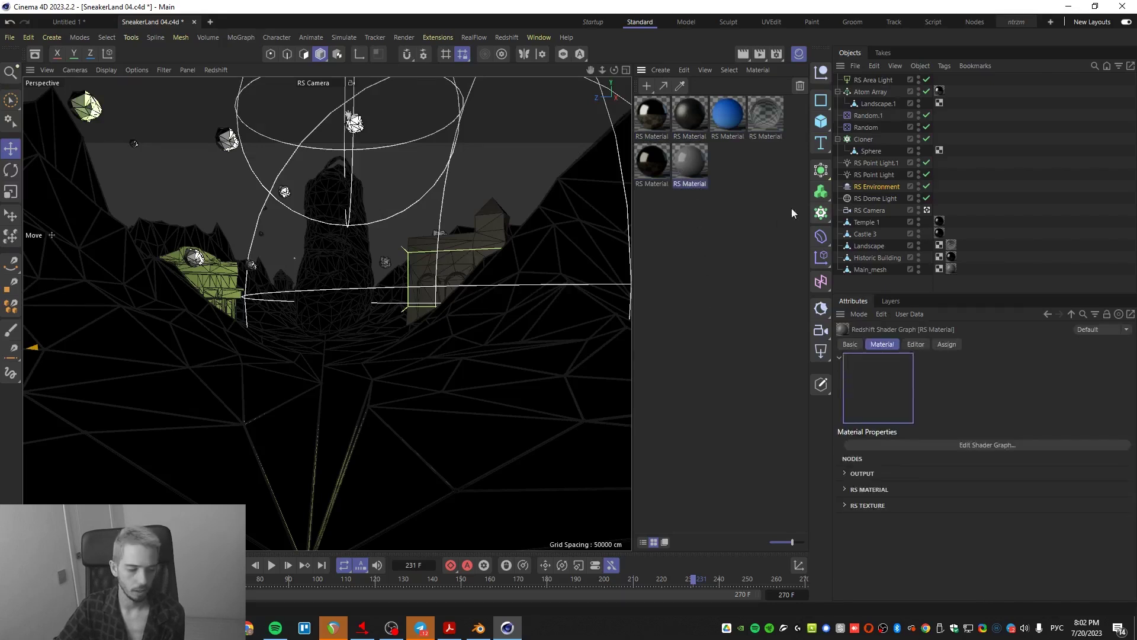
click(753, 196)
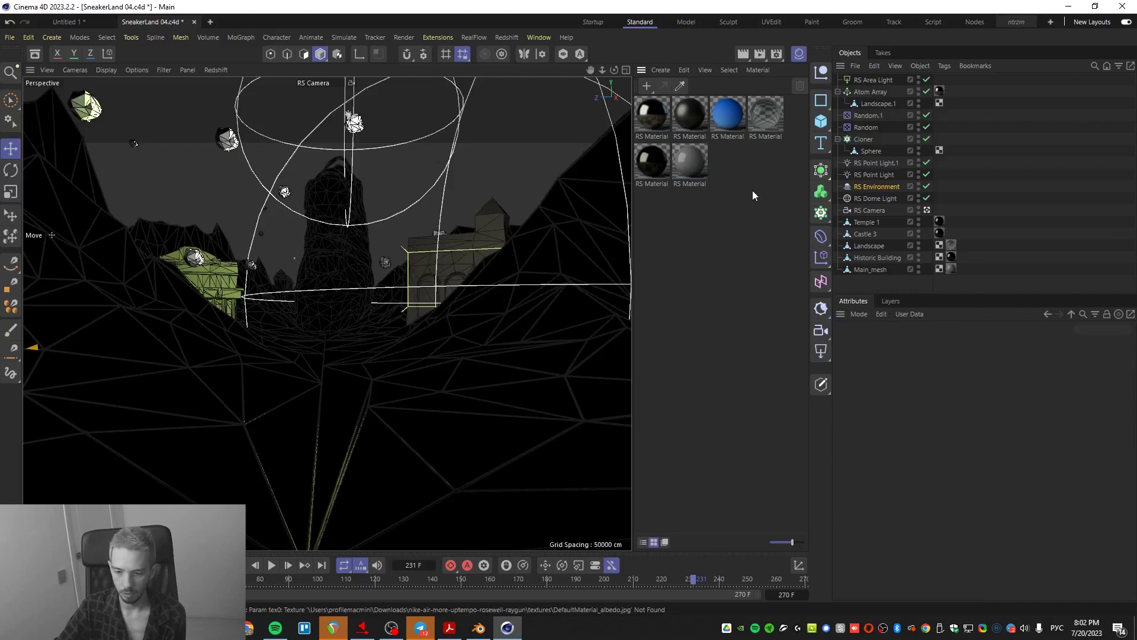
click(82, 23)
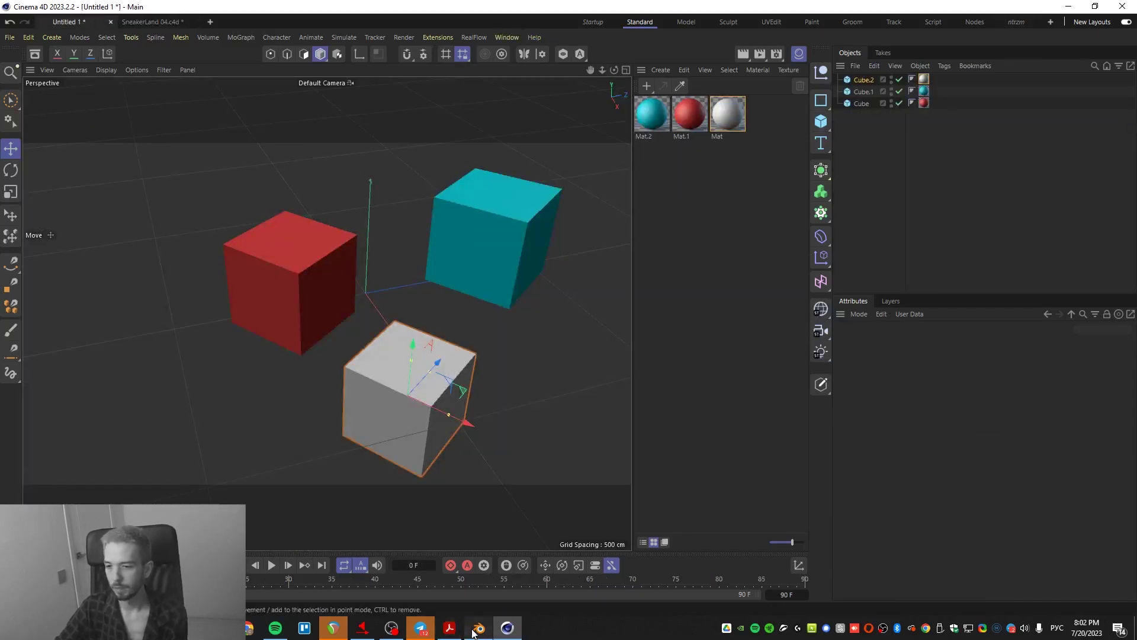
- In Blender, switch to Material Preview shading and show the cube's Material properties
click(479, 627)
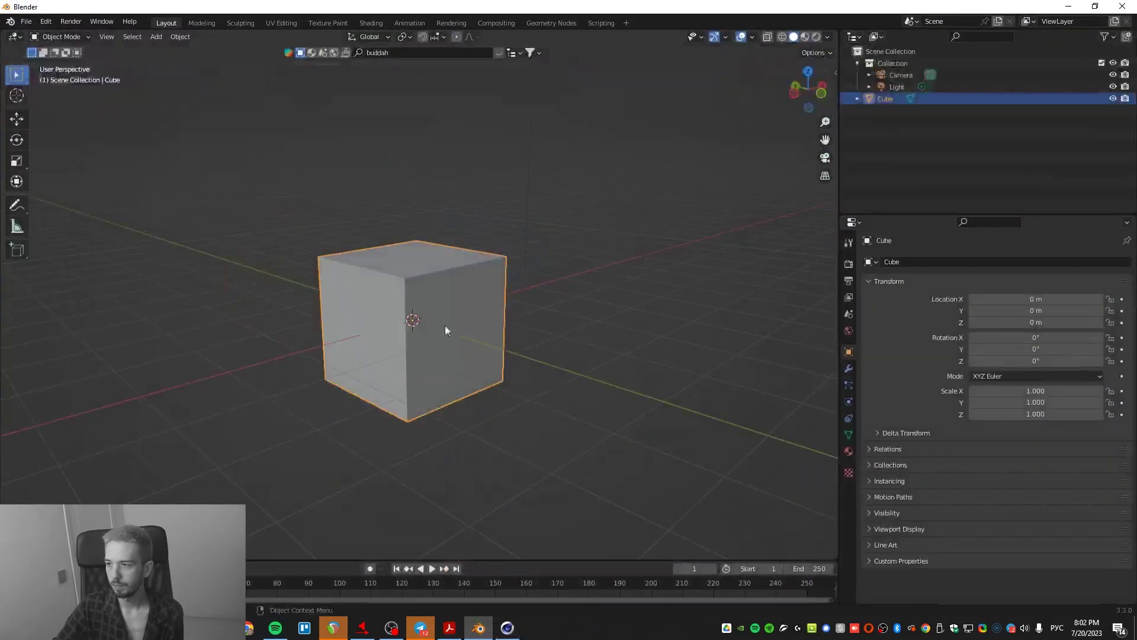
click(805, 36)
middle_drag(496, 369, 438, 310)
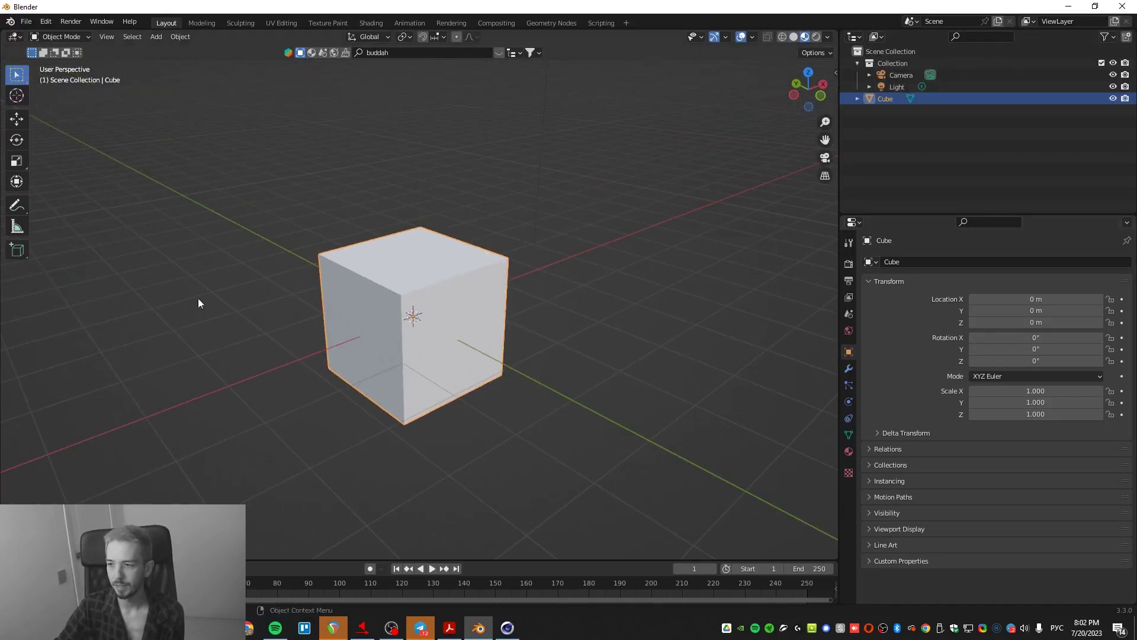
click(853, 222)
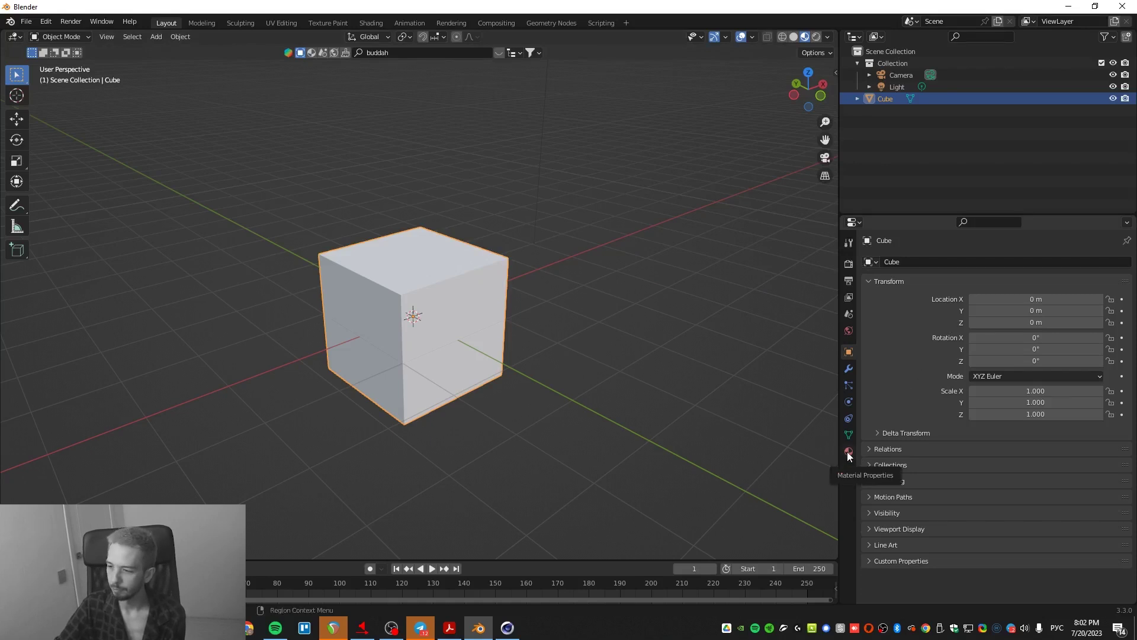
click(848, 454)
- Turn the enlarged bottom area into a Shader Editor and create Material.001 for the cube
drag(372, 559, 371, 353)
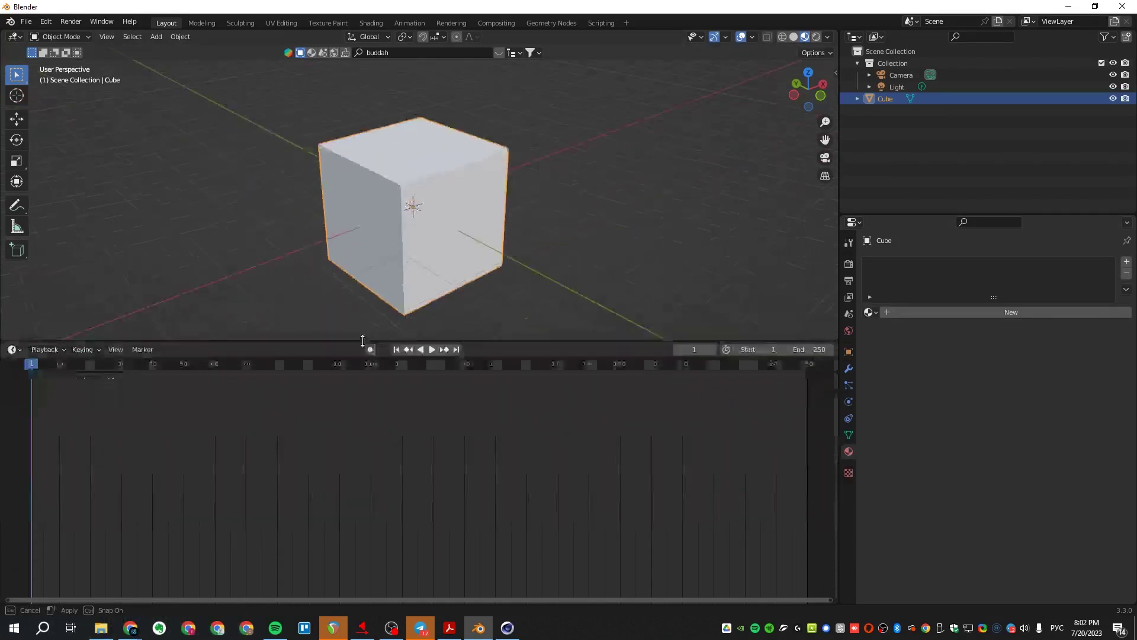
click(12, 361)
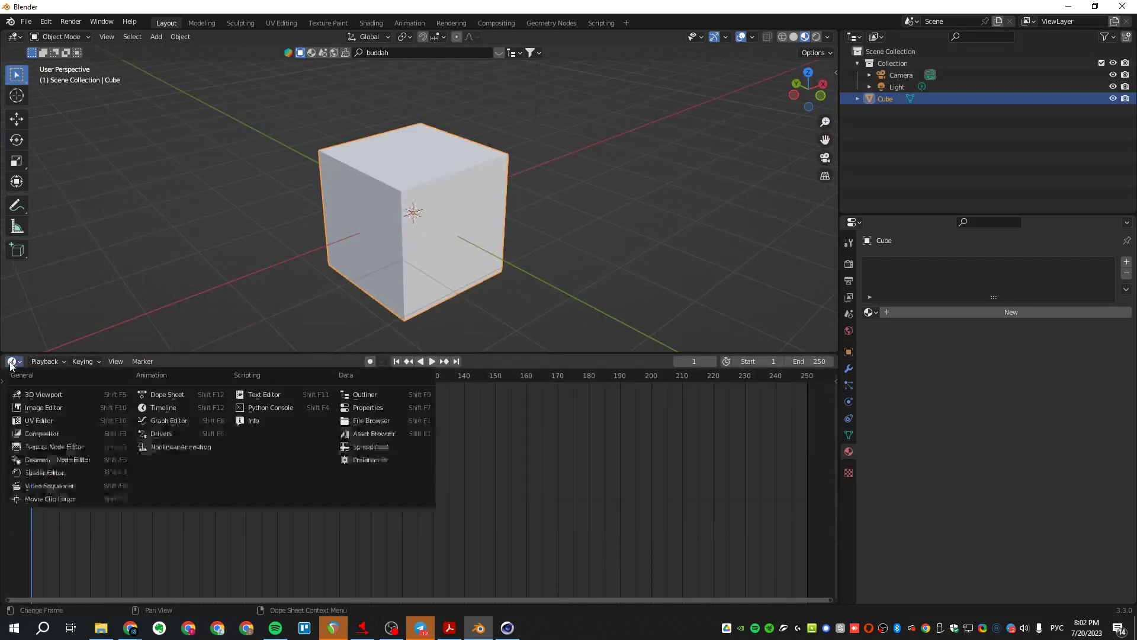
click(83, 485)
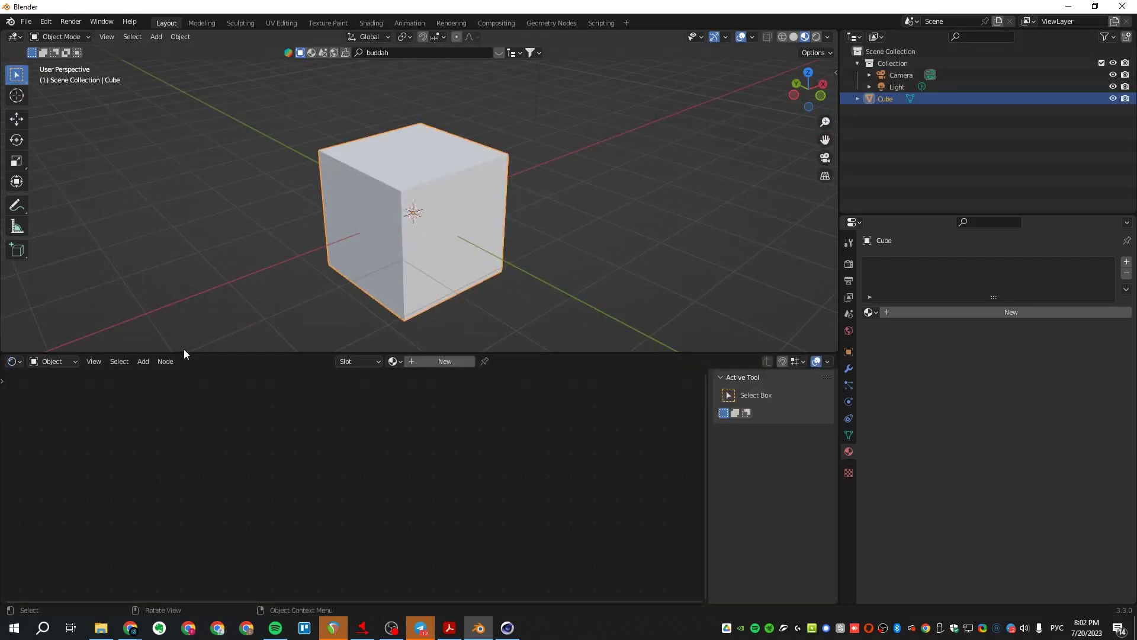
drag(183, 354, 223, 334)
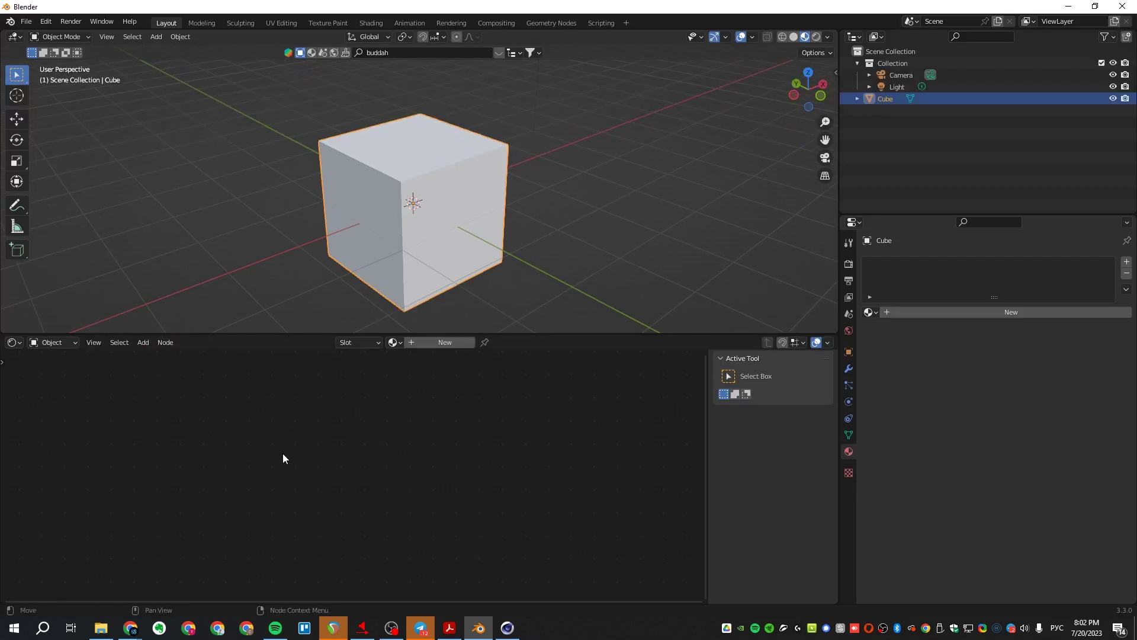
click(939, 314)
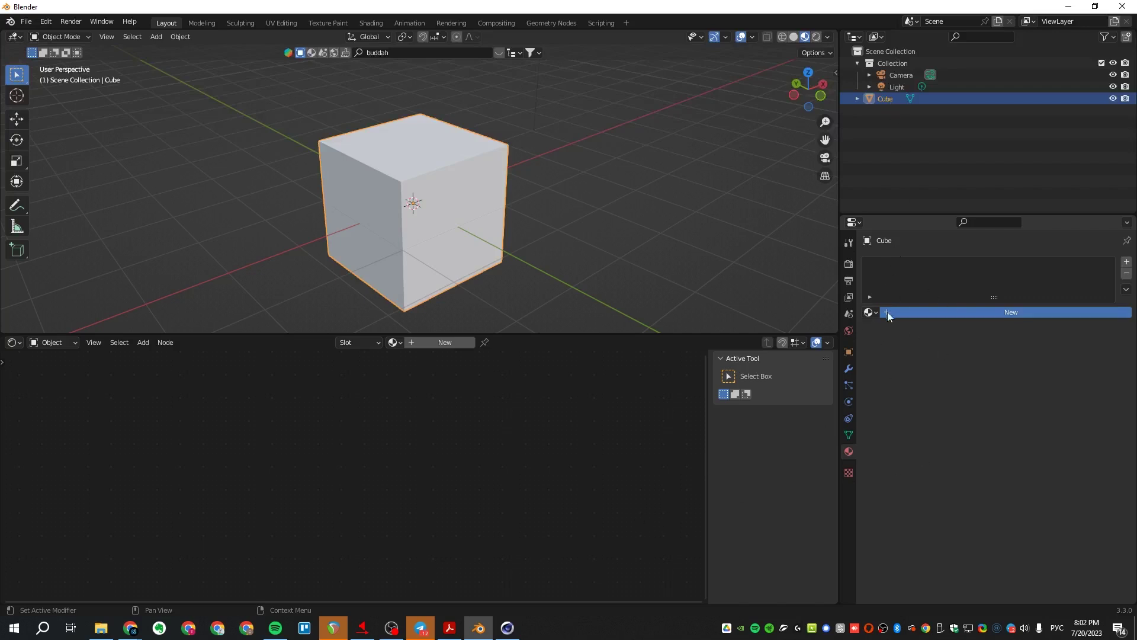
scroll(346, 436, up, 4)
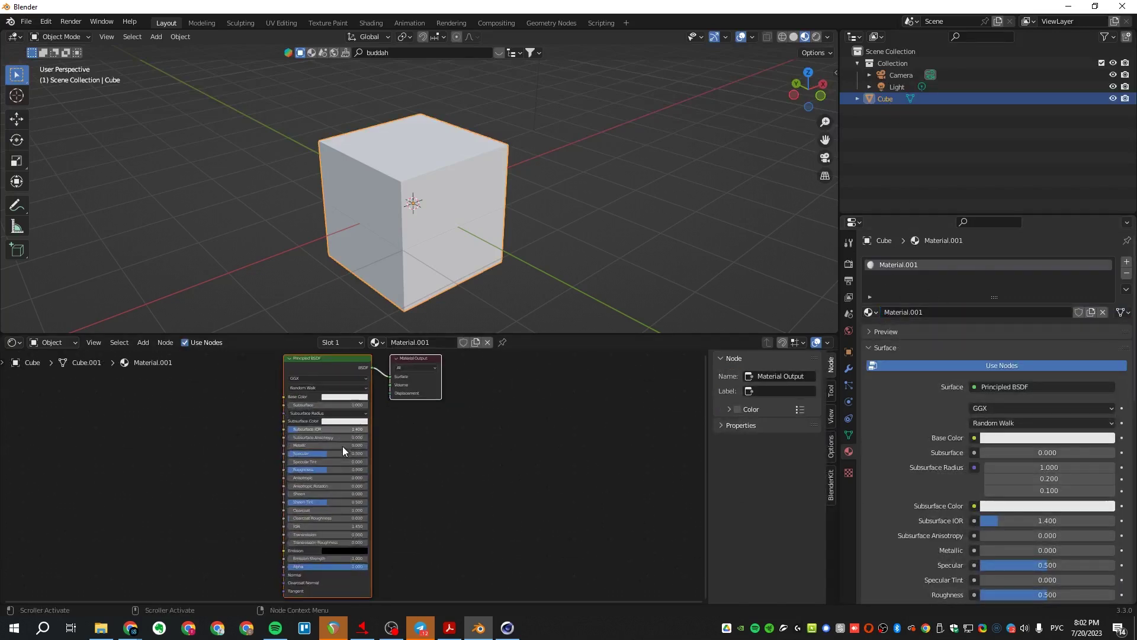
scroll(343, 446, down, 1)
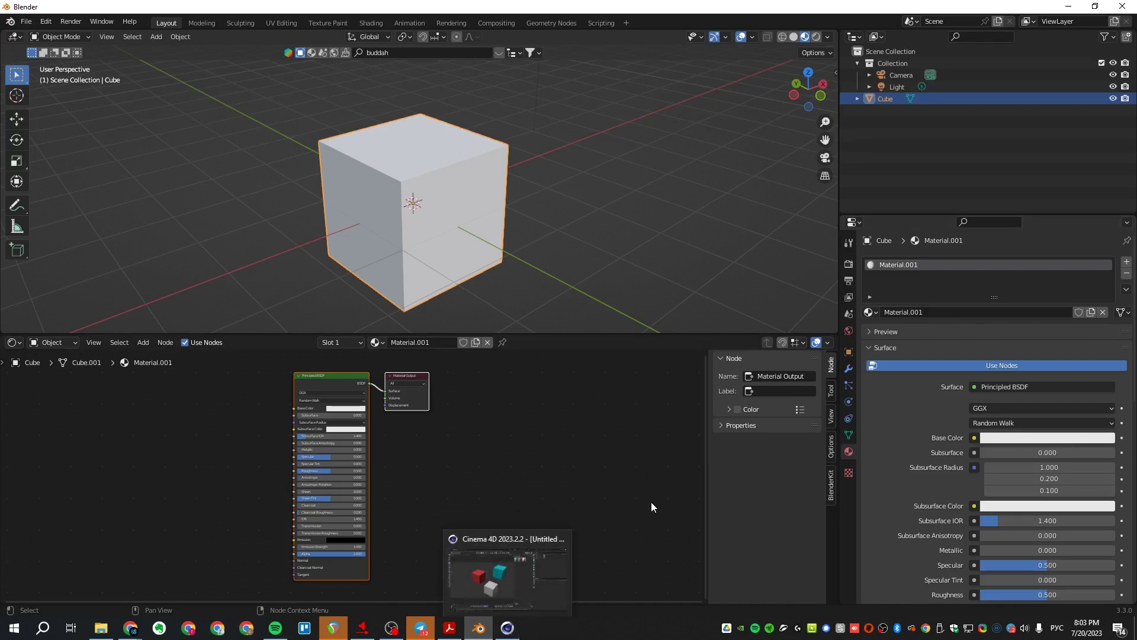
- In Cinema 4D, undo away the third cube, material tags and the three materials
key(alt+Tab)
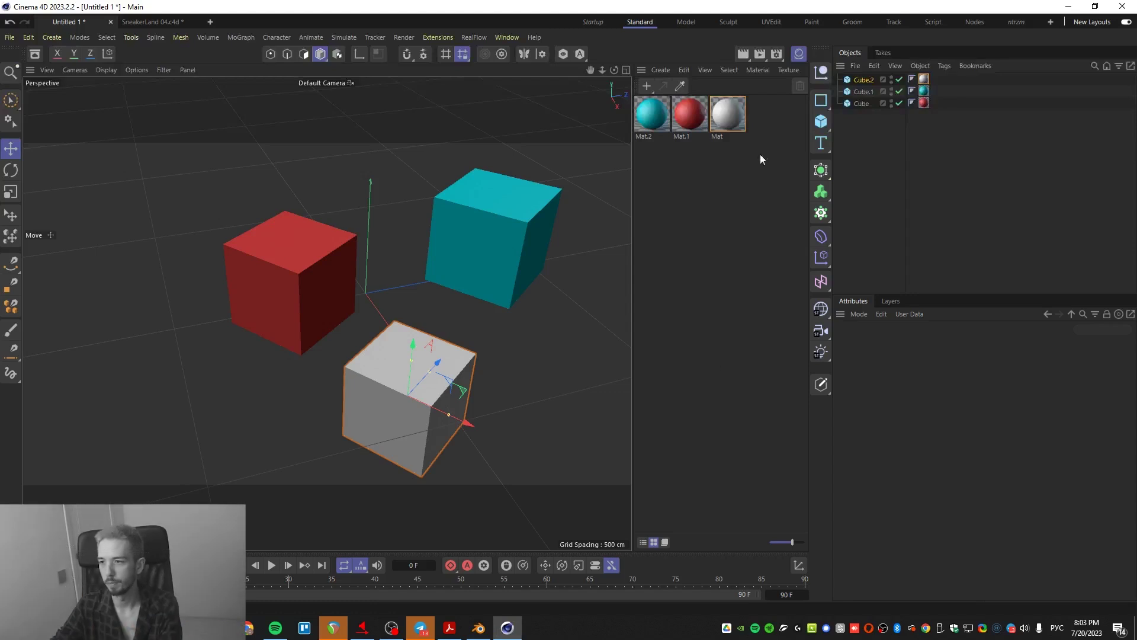
key(ctrl+a)
key(ctrl+z)
key(ctrl+z)
key(ctrl+z)
key(ctrl+z)
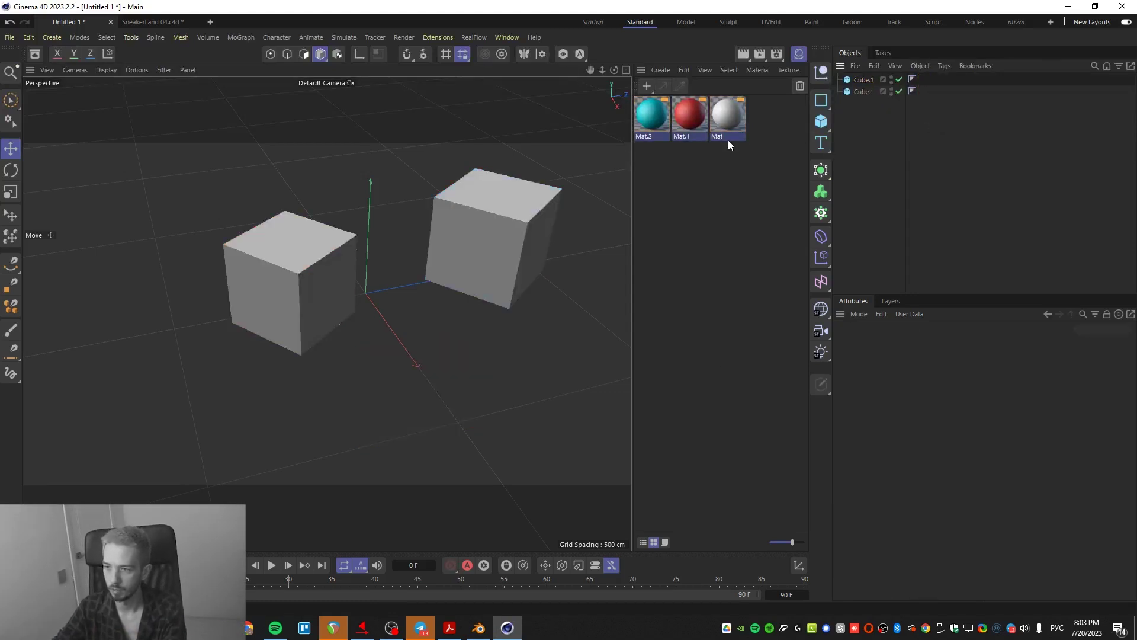
key(ctrl+z)
- Set the render settings' renderer to Redshift
click(776, 53)
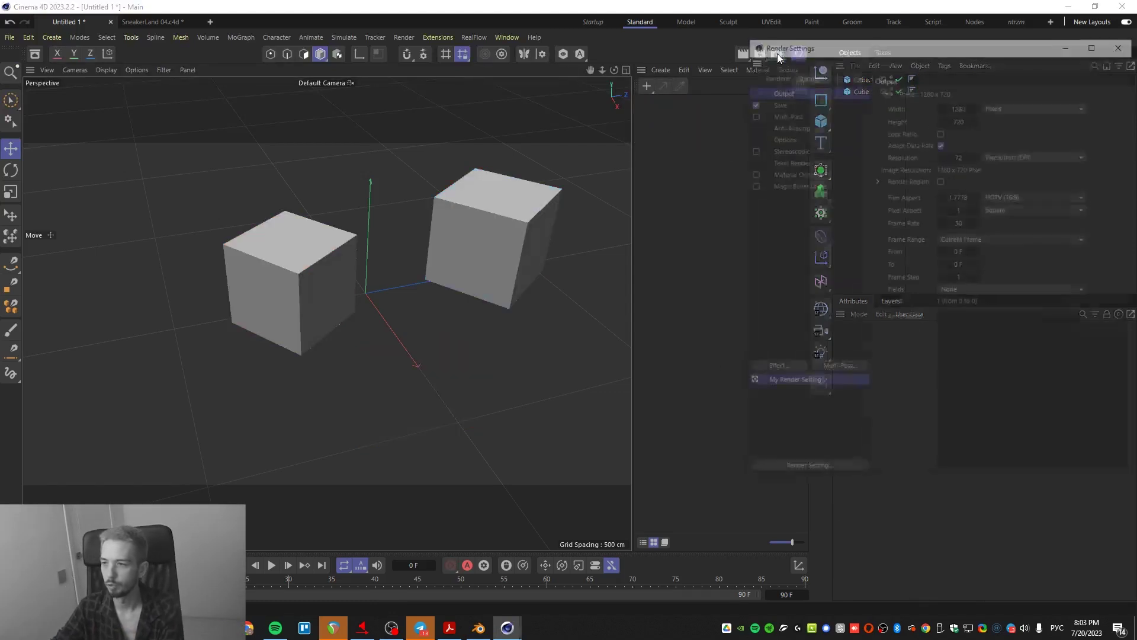
click(808, 75)
click(807, 137)
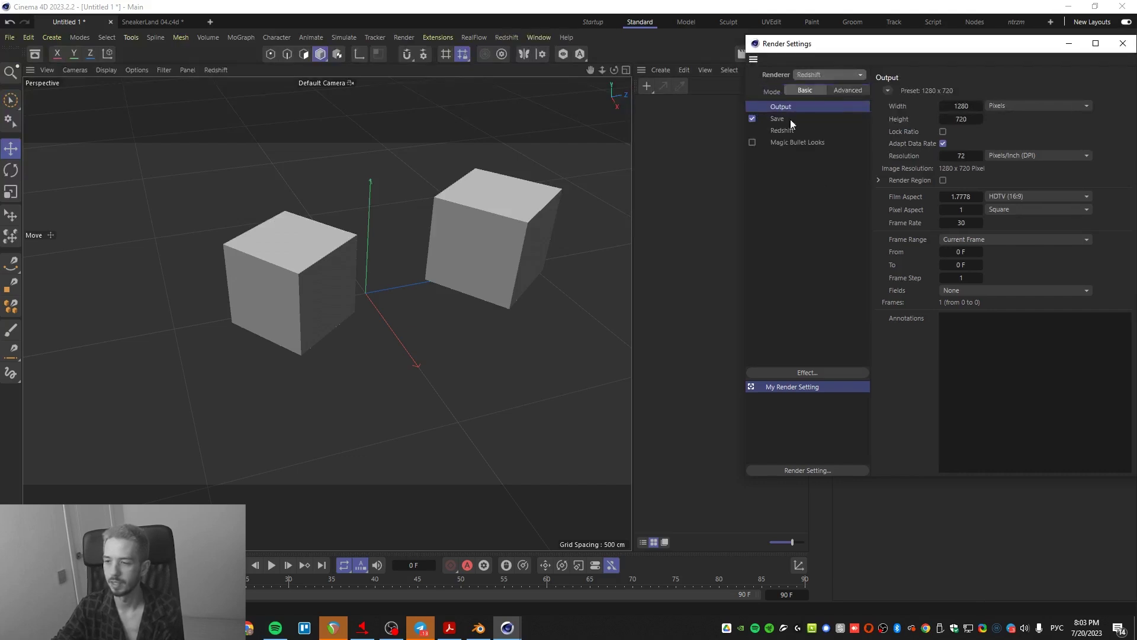
click(1122, 43)
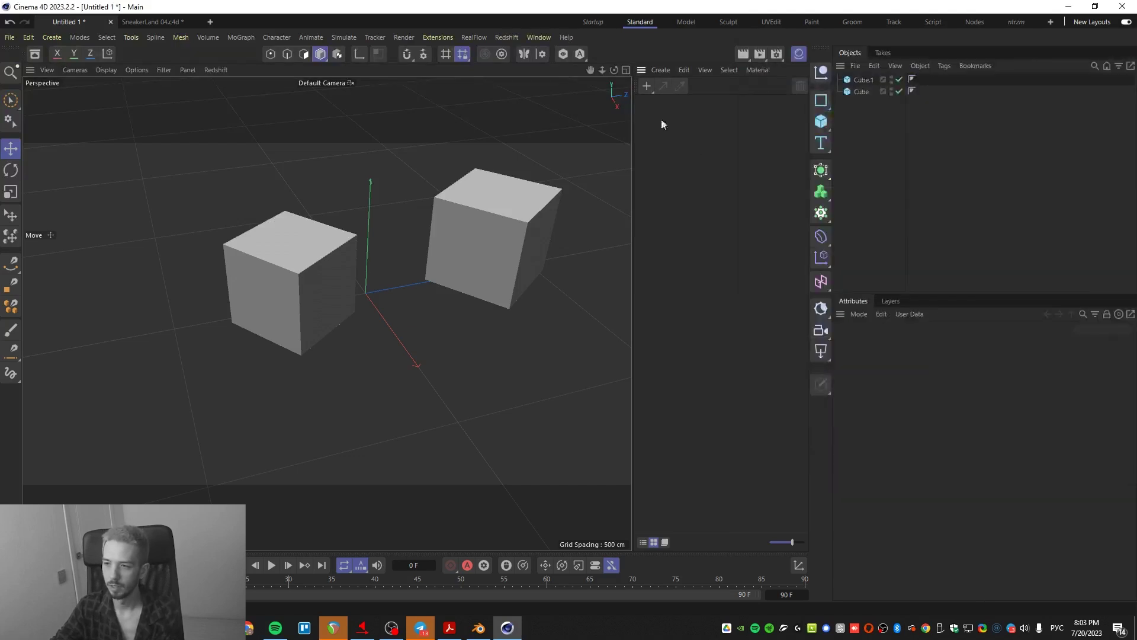
- Create a new RS Material, apply it to Cube.1, and view its editor settings
click(647, 86)
mouse_move(711, 131)
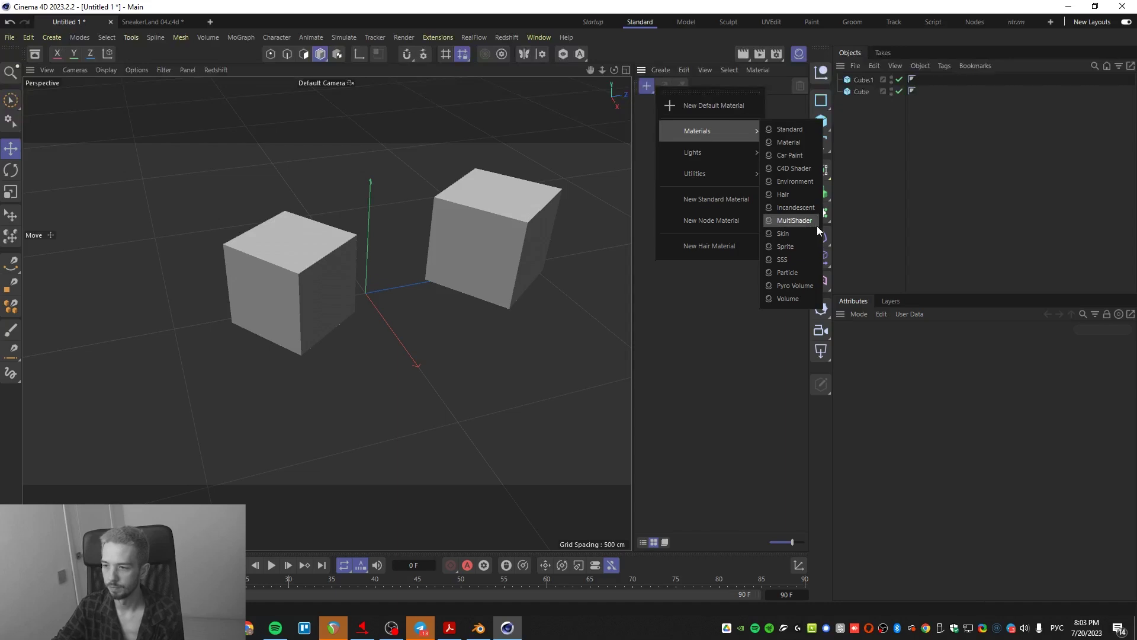
click(806, 141)
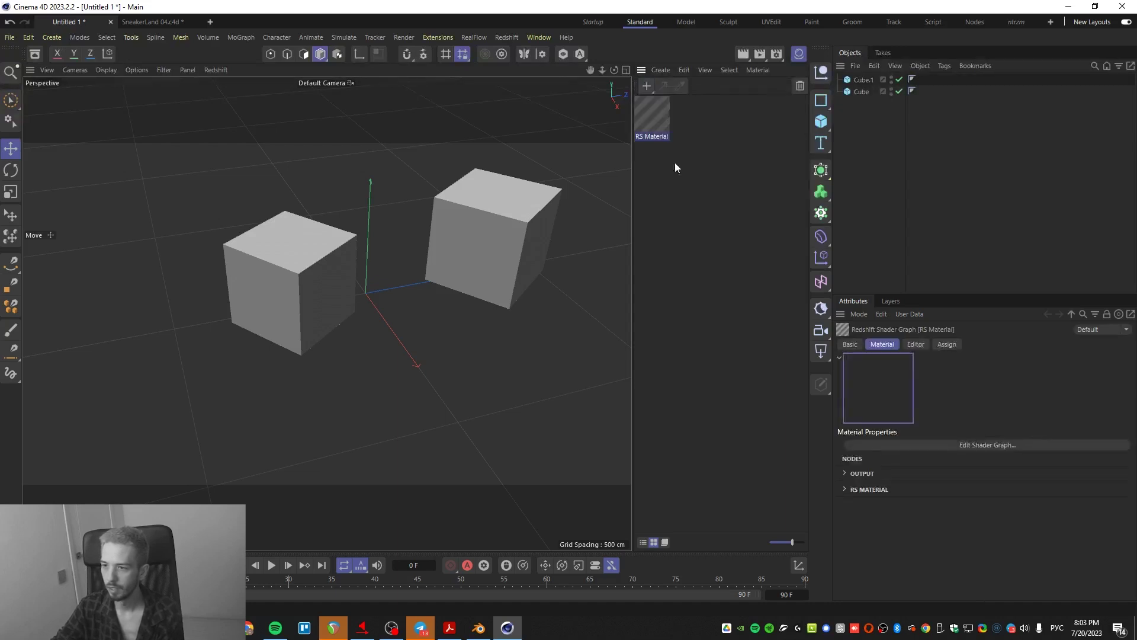
mouse_move(652, 115)
mouse_down()
mouse_move(665, 126)
mouse_move(880, 83)
mouse_up()
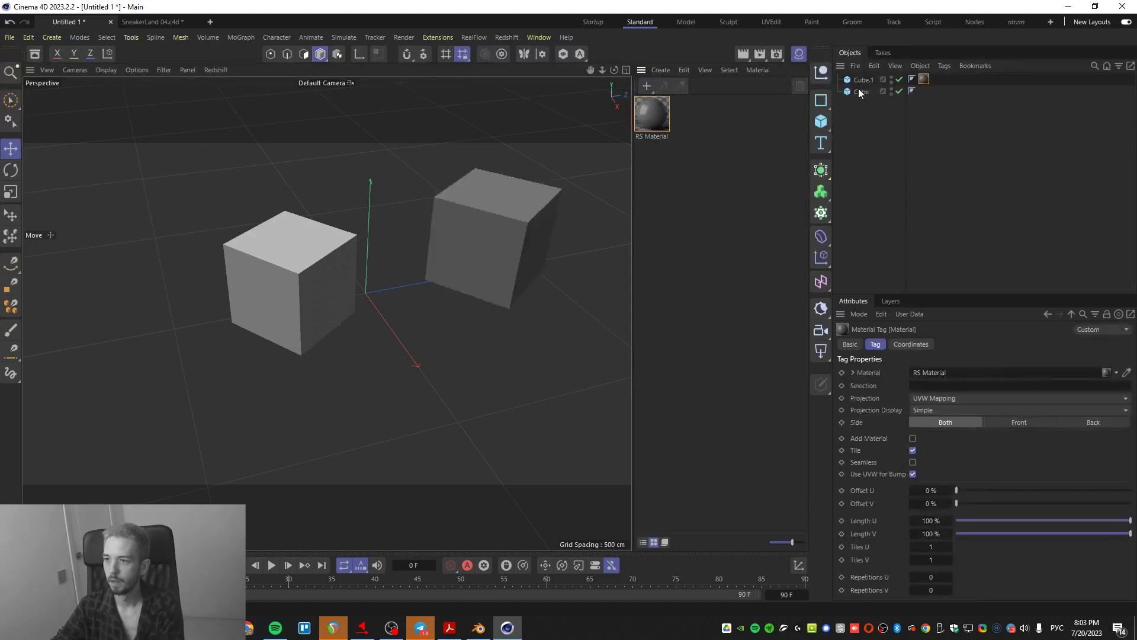
click(644, 113)
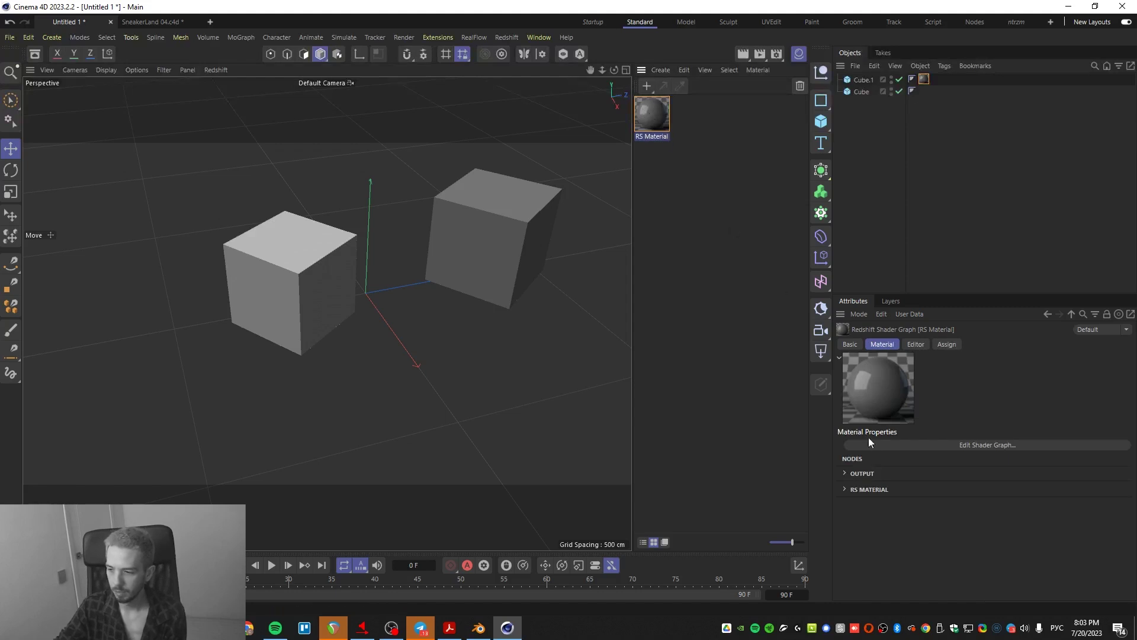
click(916, 345)
- Open the RS Material's shader graph in an enlarged window to inspect properties, then return to Blender
double_click(653, 117)
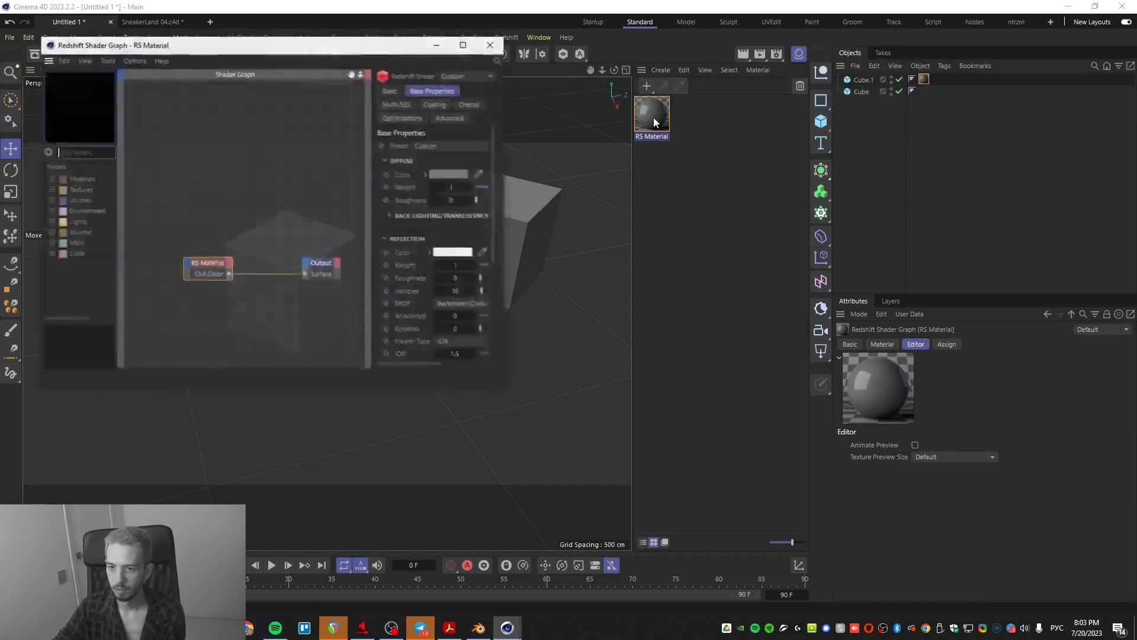
drag(555, 393, 965, 559)
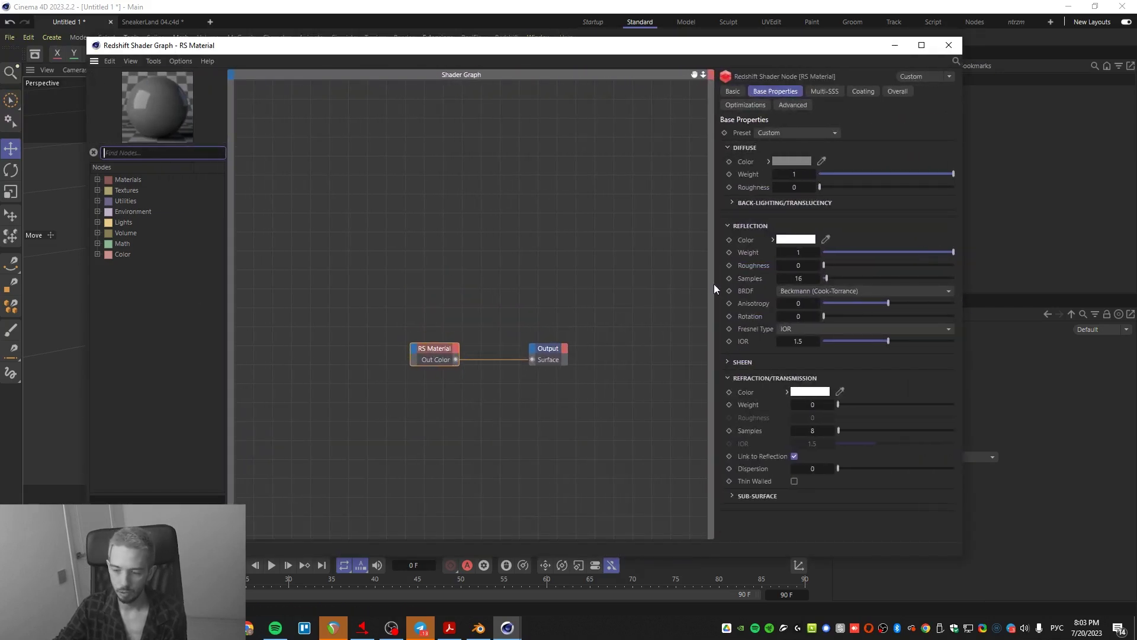
drag(714, 284, 612, 285)
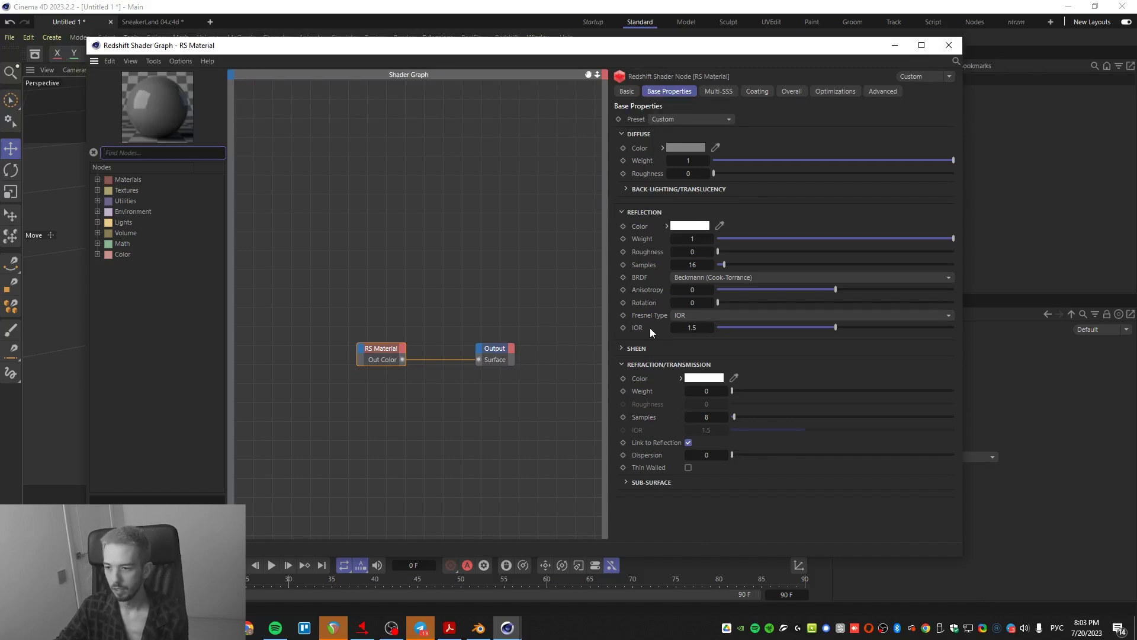
click(621, 349)
click(620, 349)
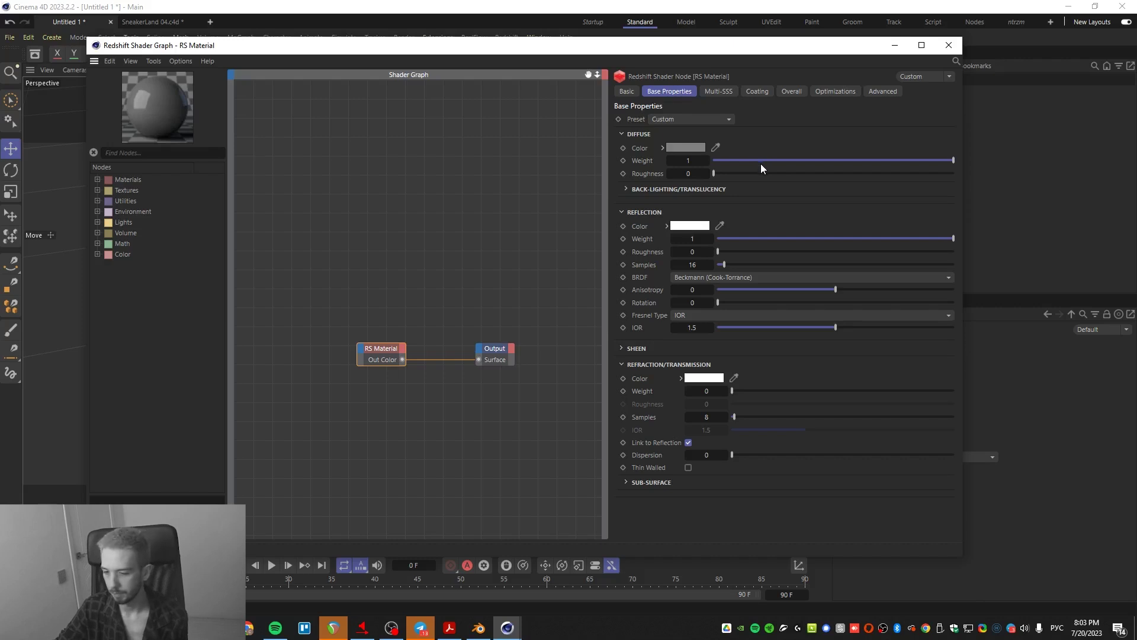
click(479, 628)
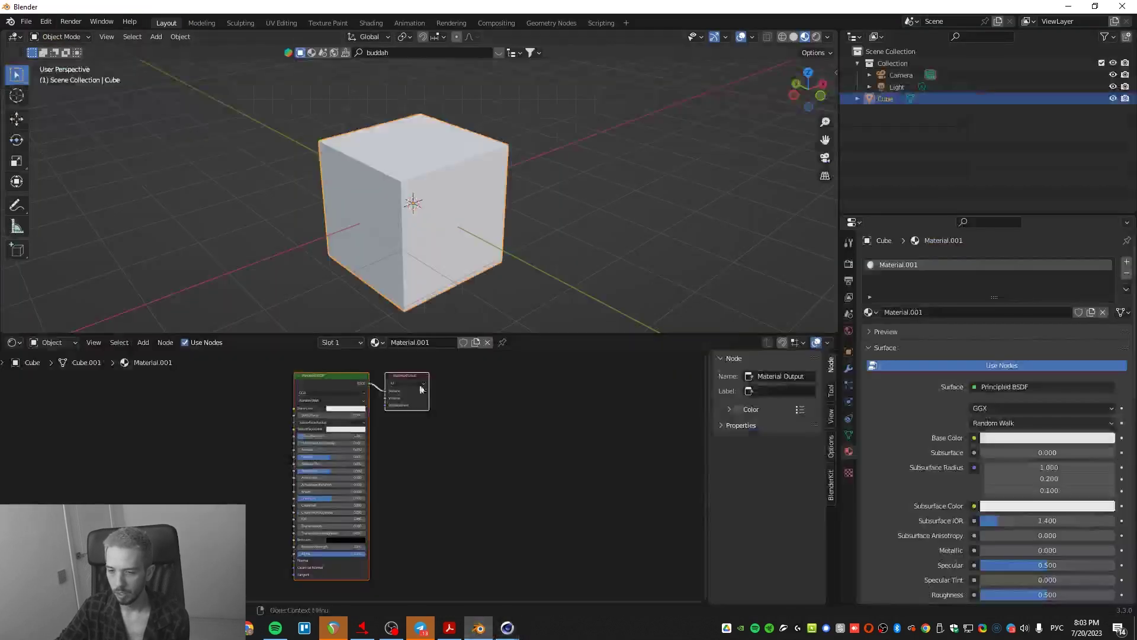
- Shrink the Shader Editor so the 3D view gets more room
scroll(309, 458, up, 2)
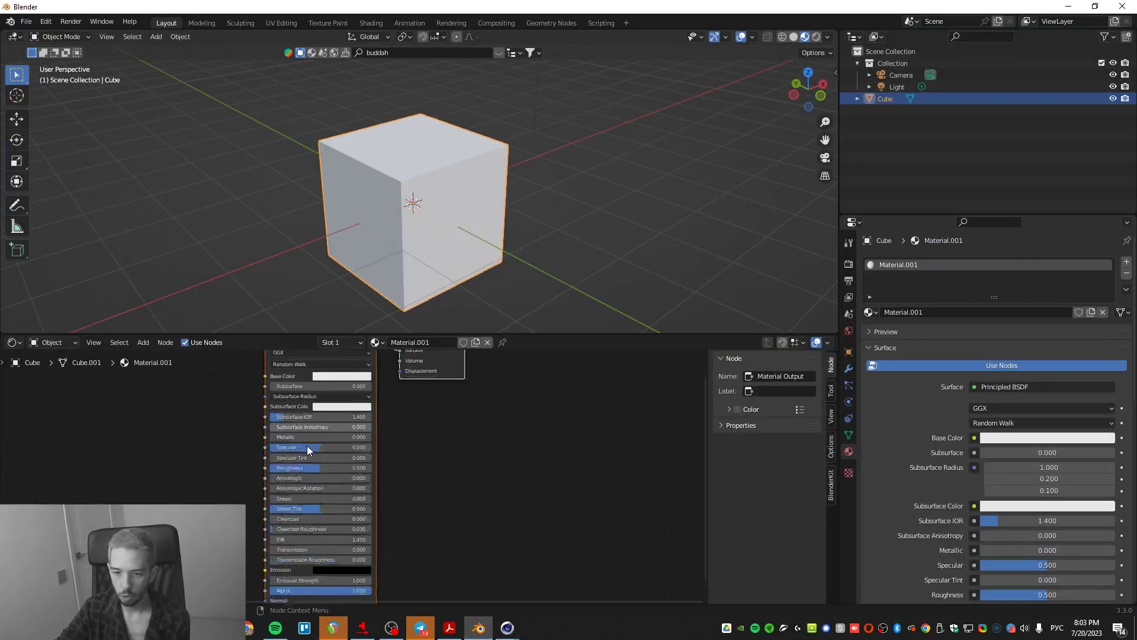
scroll(307, 451, up, 3)
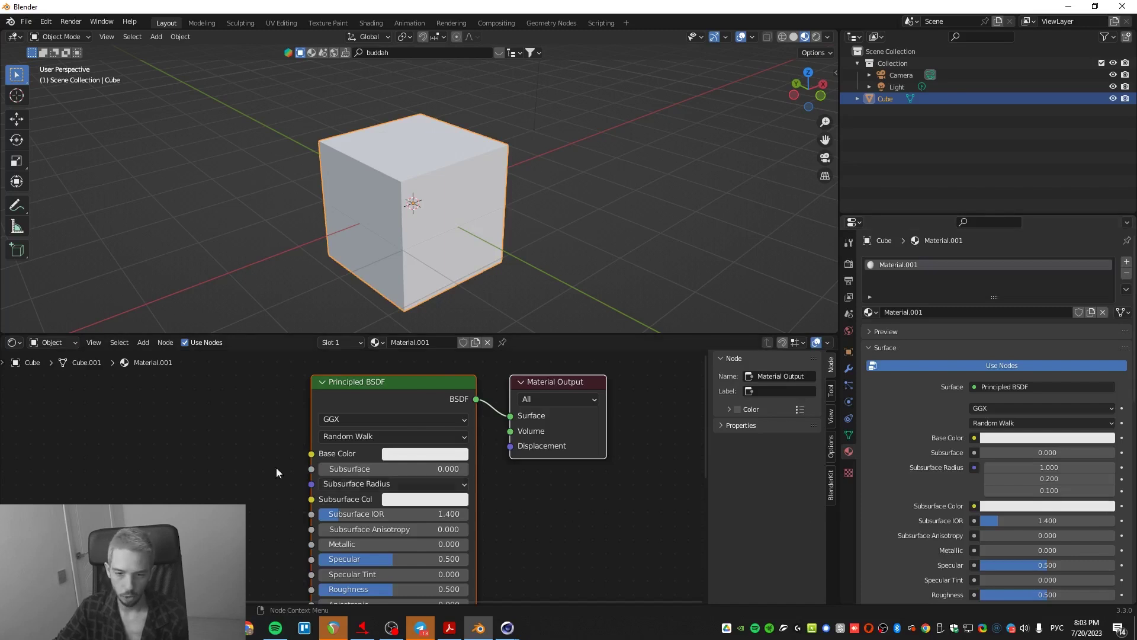
click(13, 342)
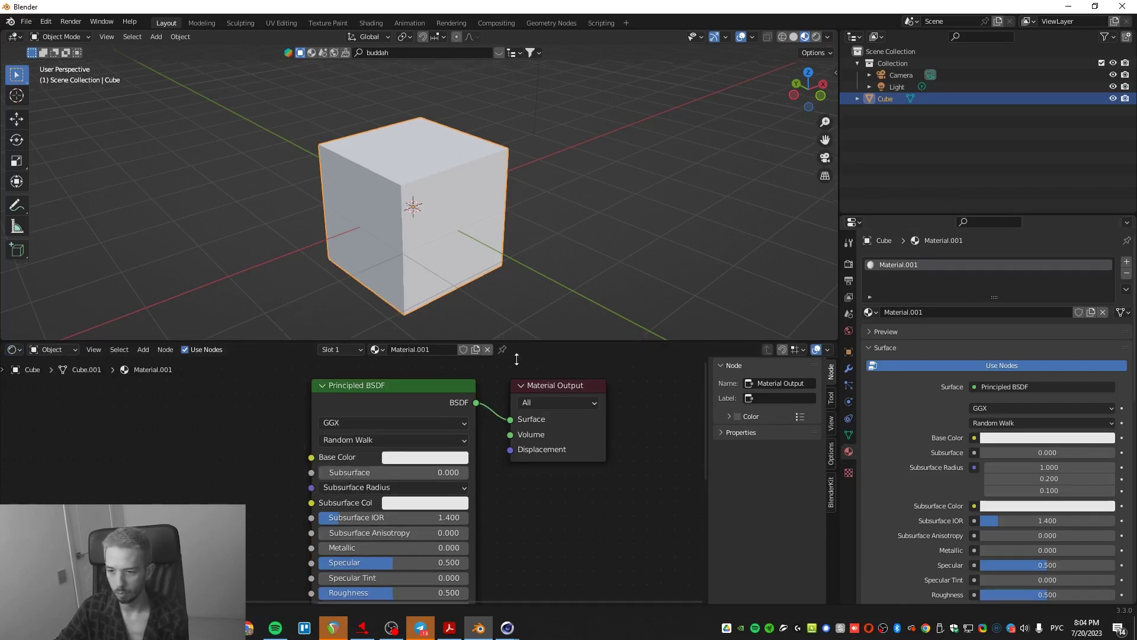
drag(516, 335, 517, 540)
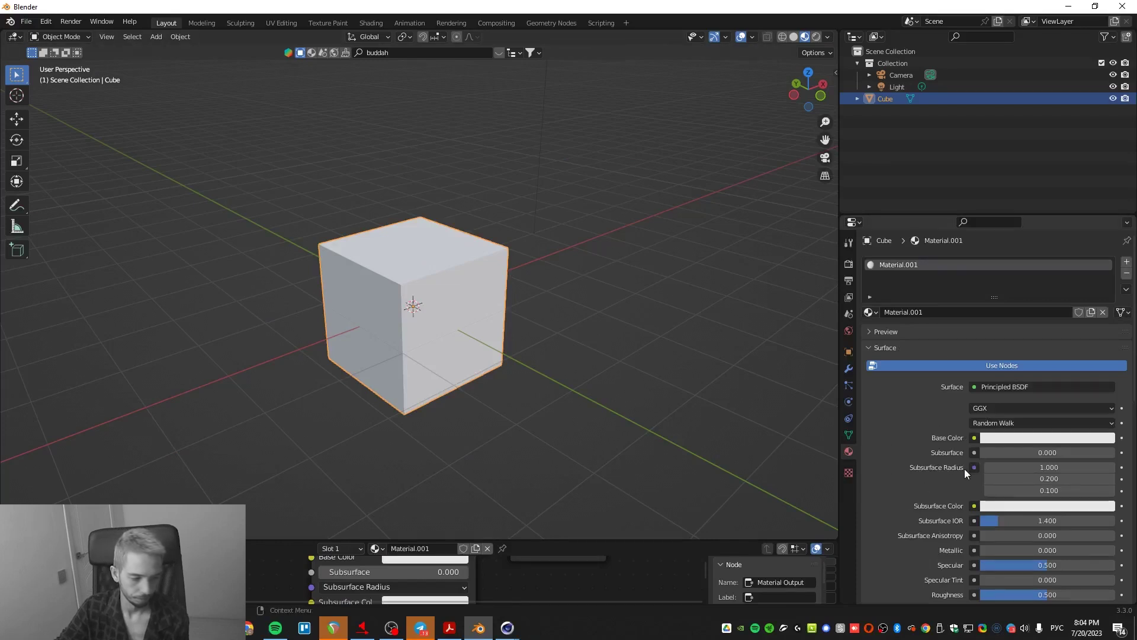
scroll(966, 468, down, 4)
- Set Base Color to red, Subsurface to 0, Specular to 0.417 and Metallic to 0.860
click(990, 344)
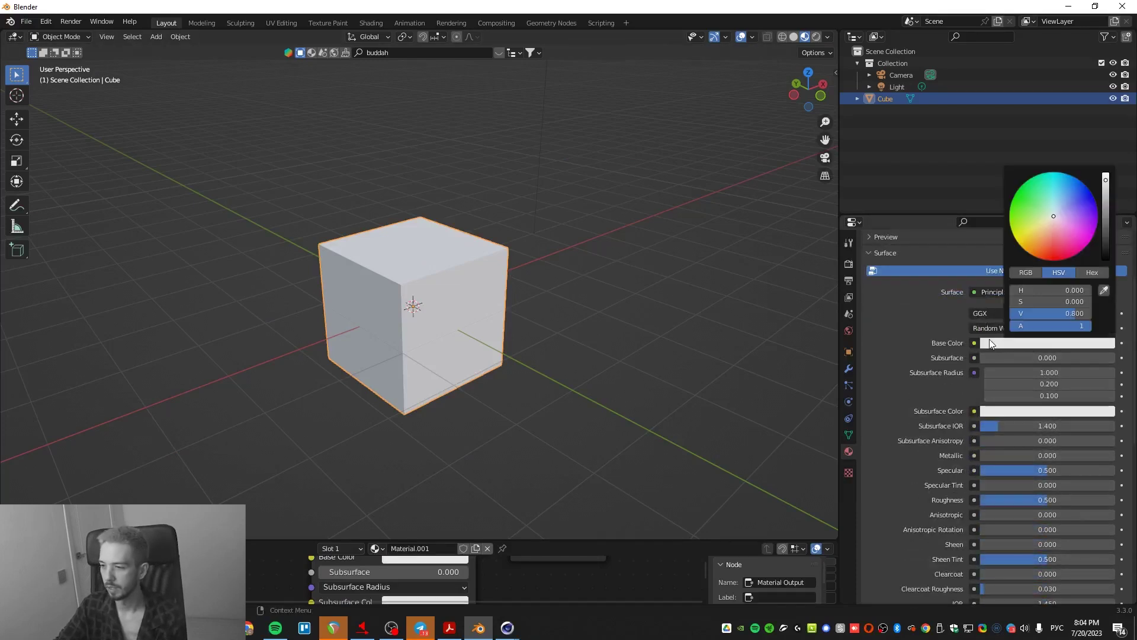
click(1052, 249)
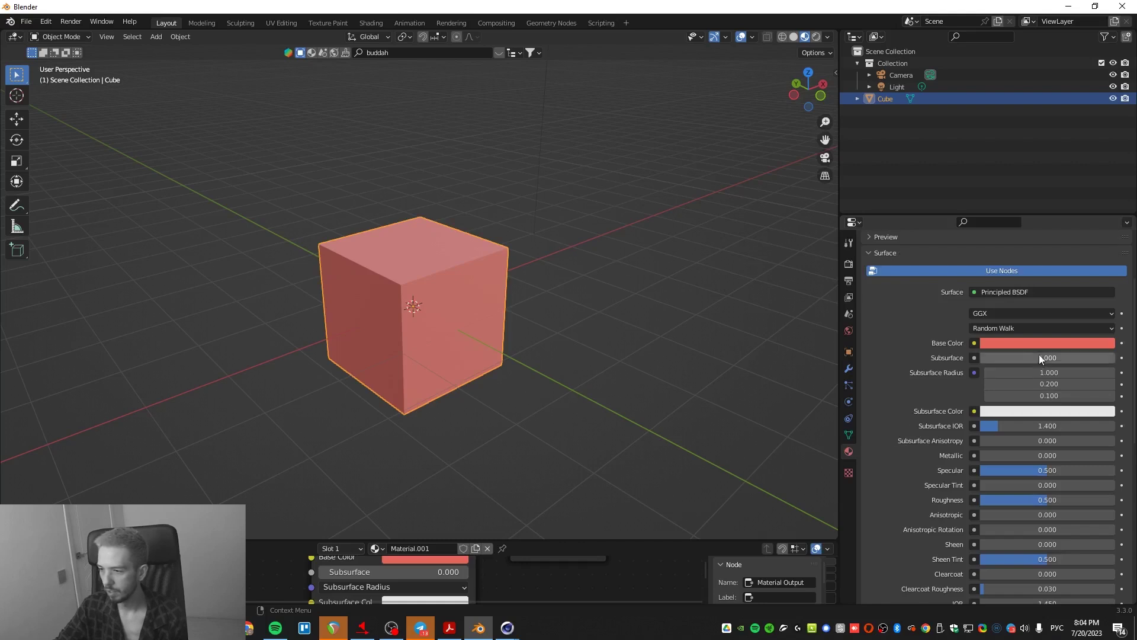
drag(1039, 357, 1055, 357)
drag(454, 572, 409, 571)
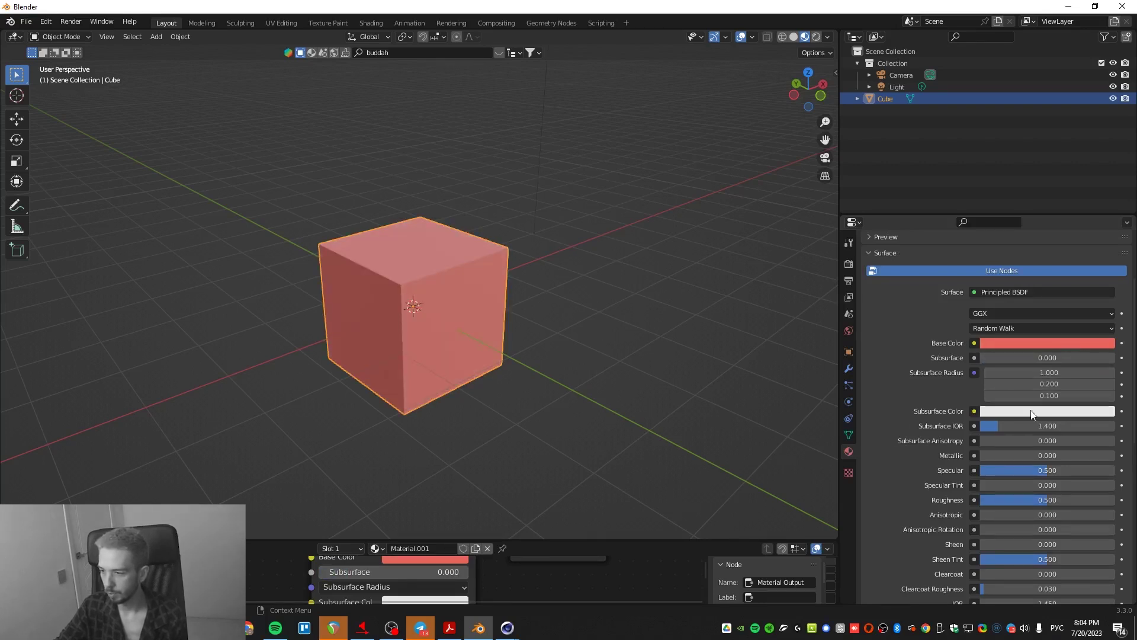
scroll(929, 424, down, 5)
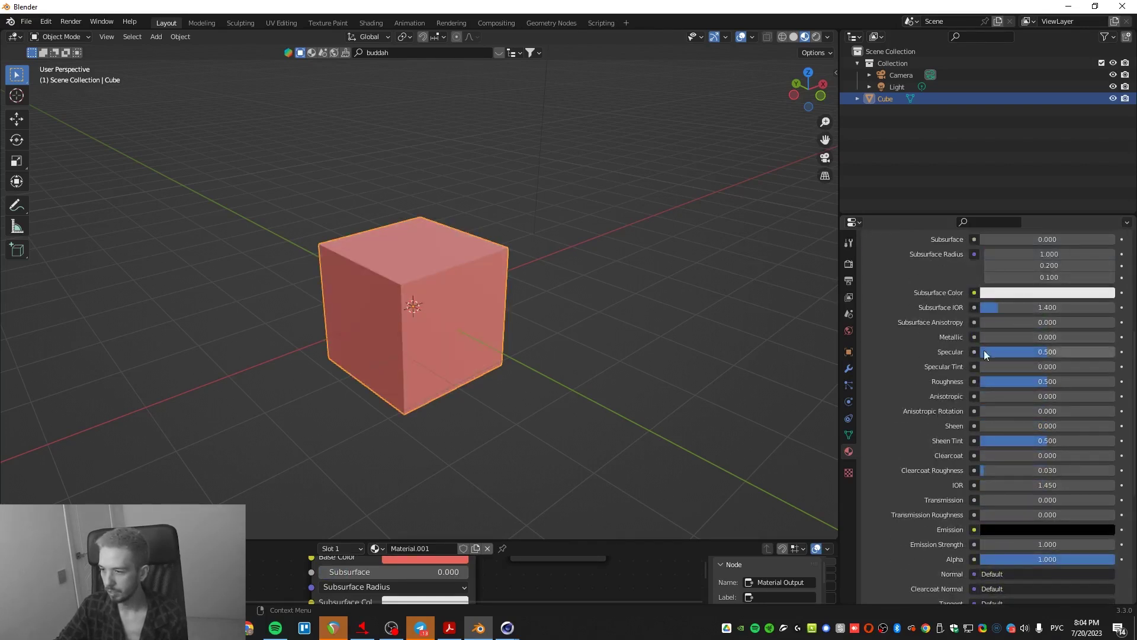
mouse_move(1049, 351)
mouse_down()
mouse_move(1037, 351)
mouse_move(1057, 336)
mouse_move(1091, 350)
mouse_up()
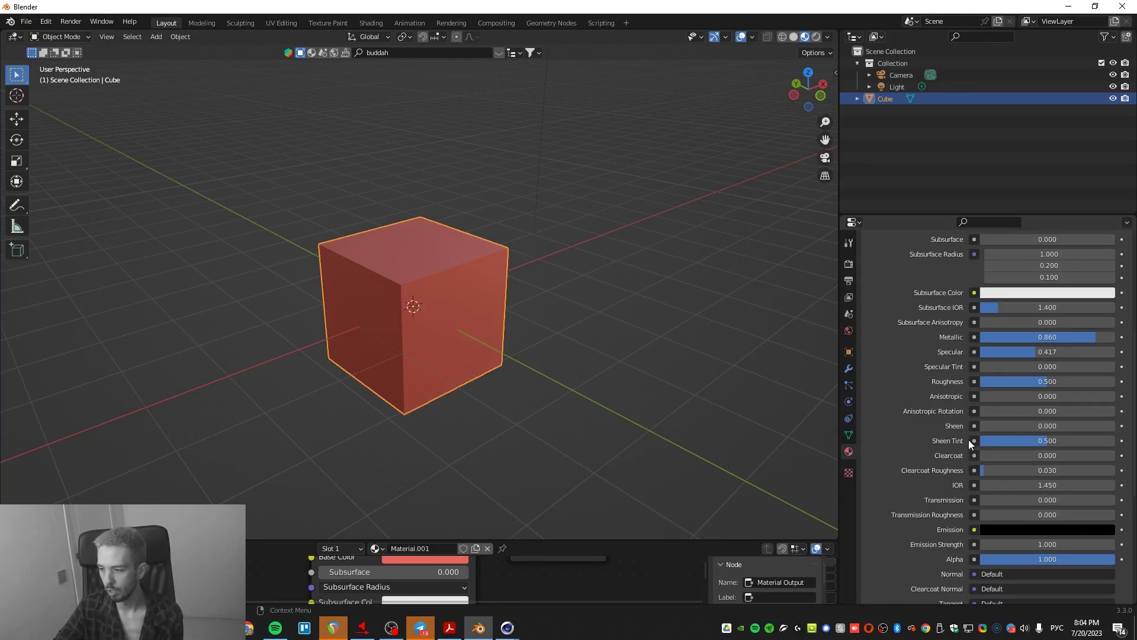
scroll(906, 390, up, 6)
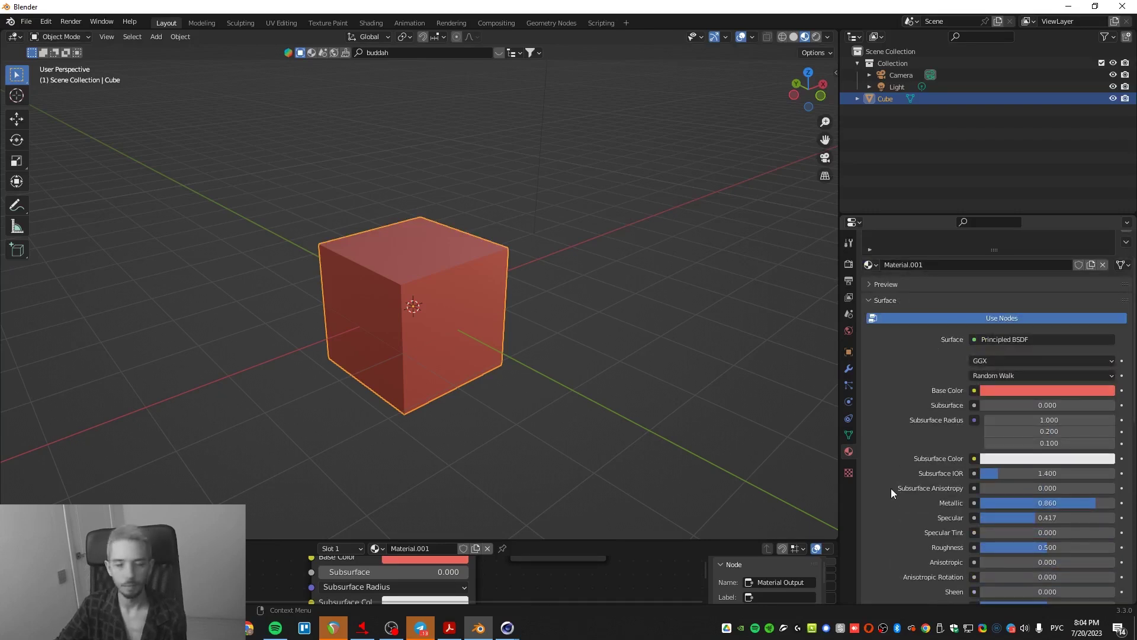
- Change the material's surface to Glass BSDF and preview it in Rendered shading
click(999, 341)
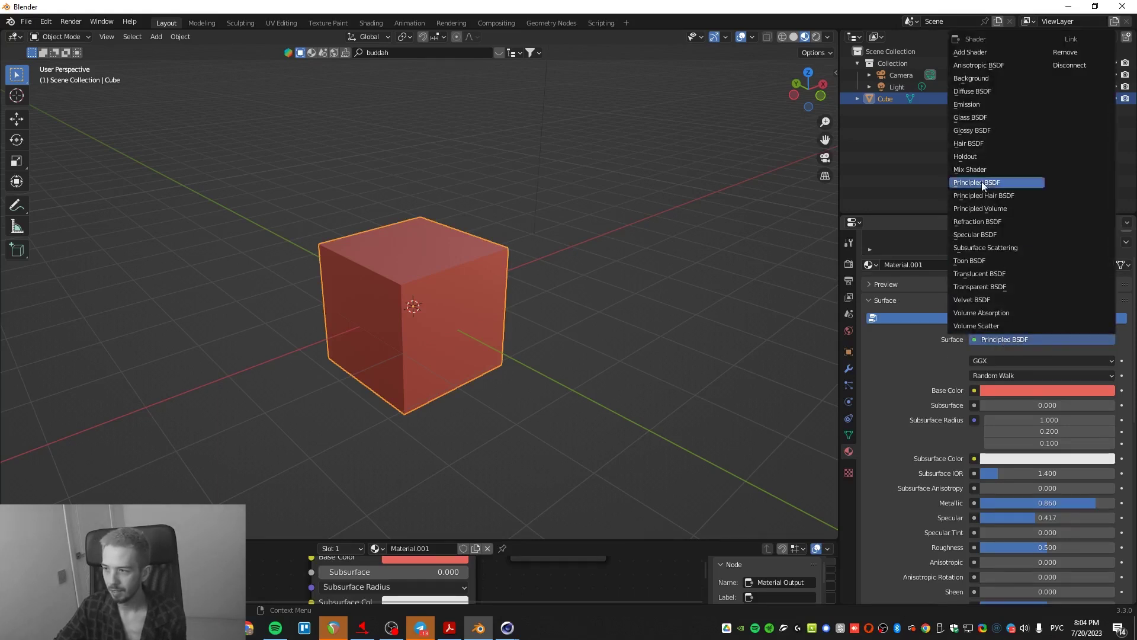
click(972, 117)
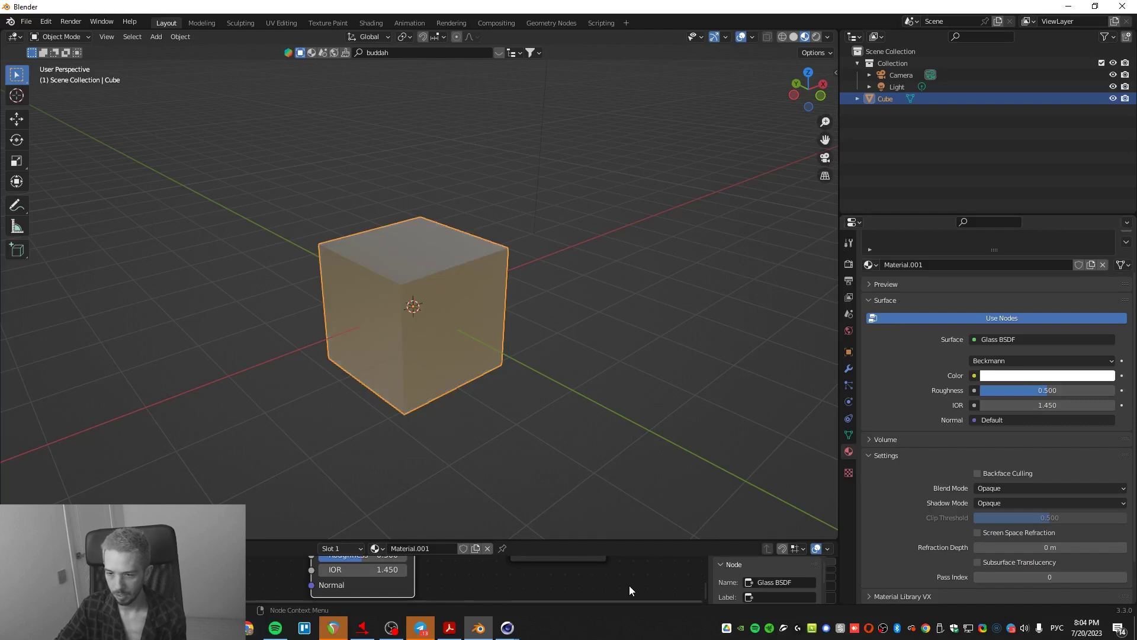
middle_drag(445, 392, 440, 326)
click(789, 144)
click(816, 36)
- Add a second cube and place it up and behind the glass cube
click(440, 327)
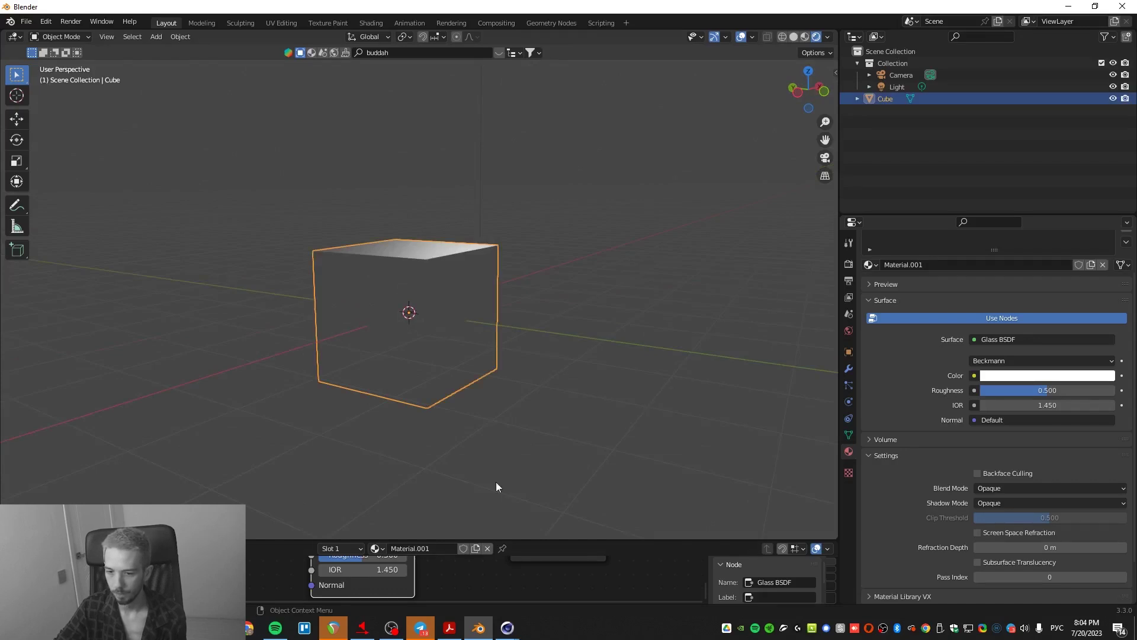
key(alt+a)
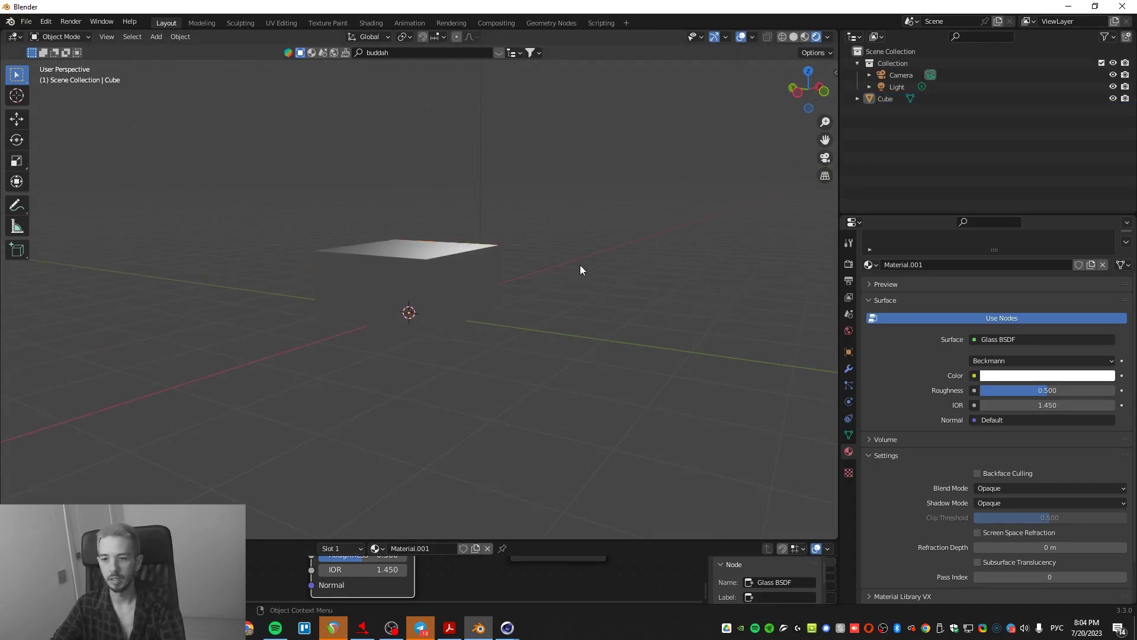
key(shift+a)
click(645, 276)
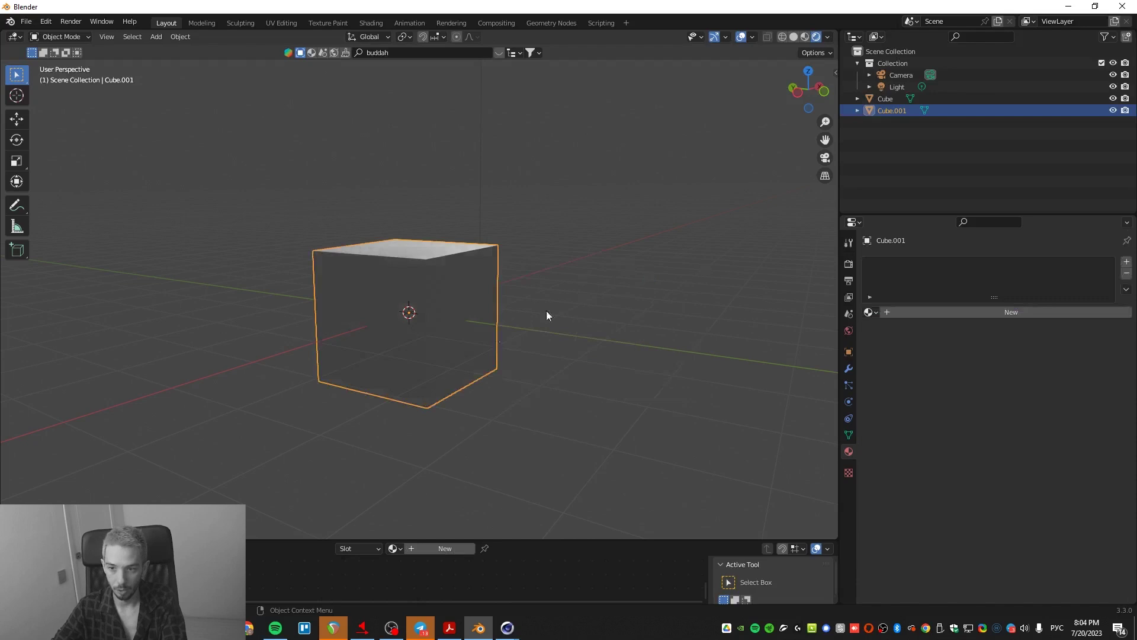
middle_drag(546, 310, 432, 407)
key(g)
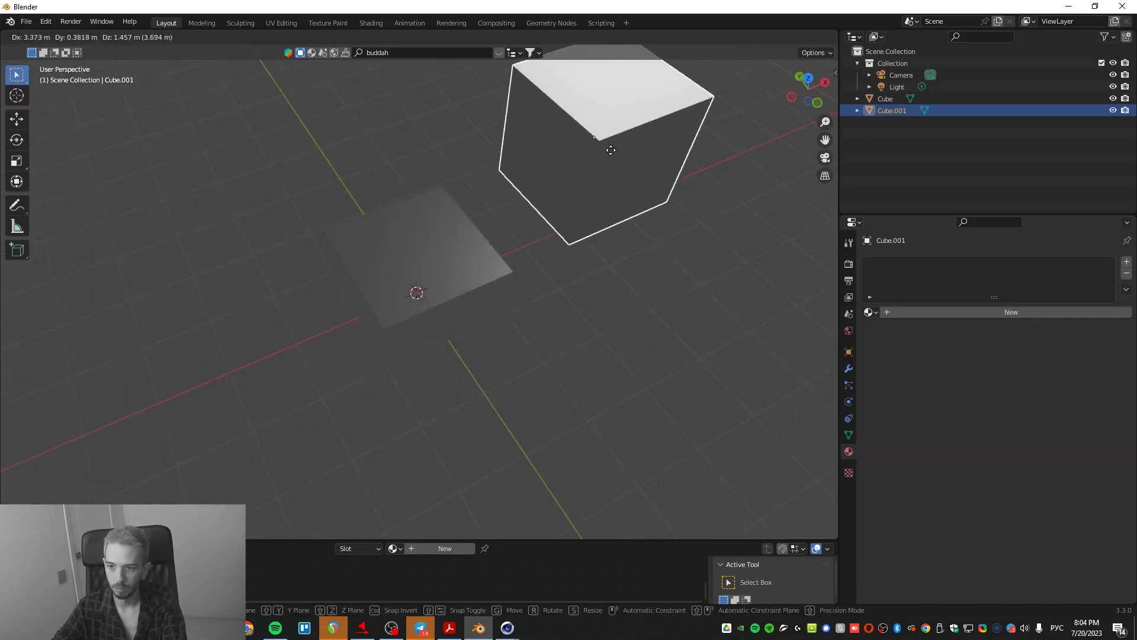
click(596, 202)
middle_drag(595, 203, 622, 178)
click(651, 244)
- Delete the scene light and raise Cube.001 along Z with the move gizmo
click(901, 89)
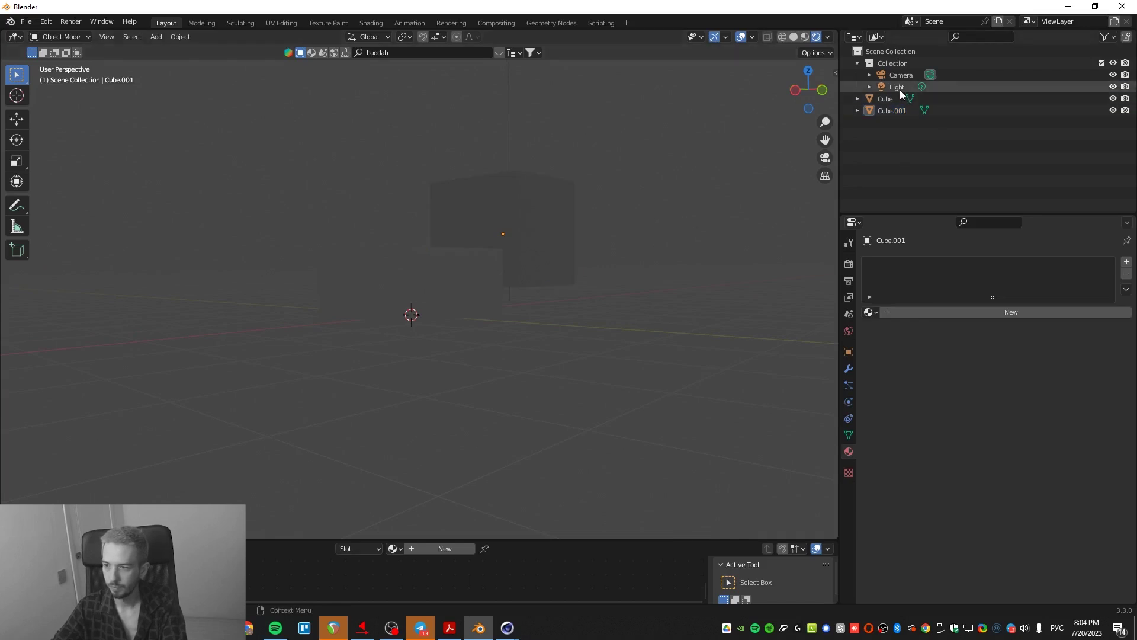
key(Delete)
click(520, 227)
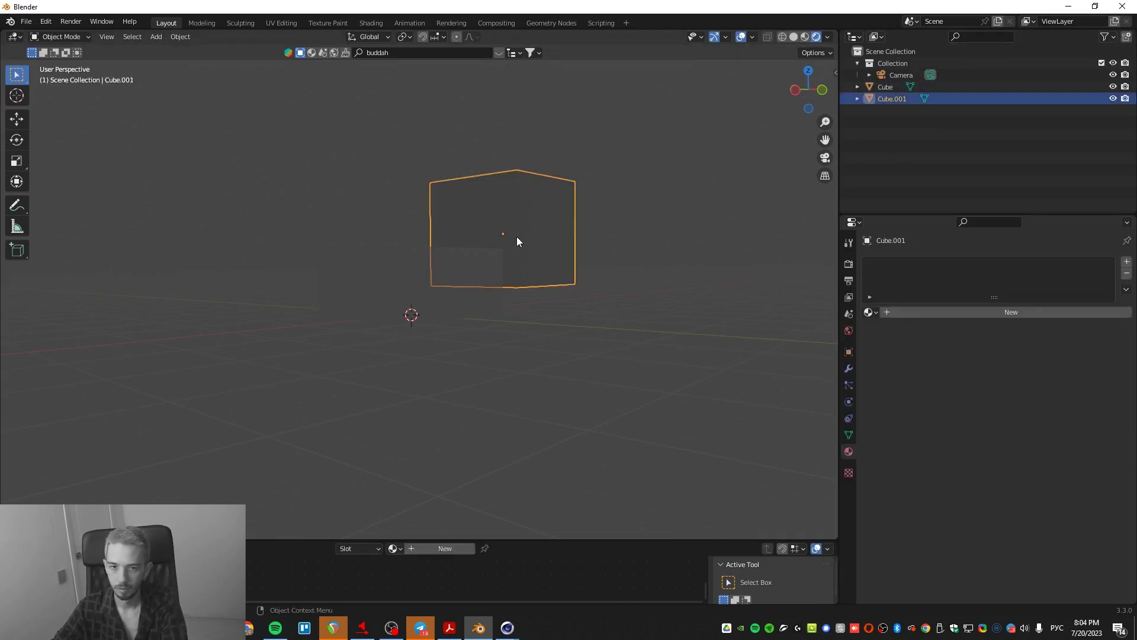
click(17, 119)
drag(499, 200, 500, 212)
click(726, 205)
- Adjust the world background brightness in the World settings
click(848, 330)
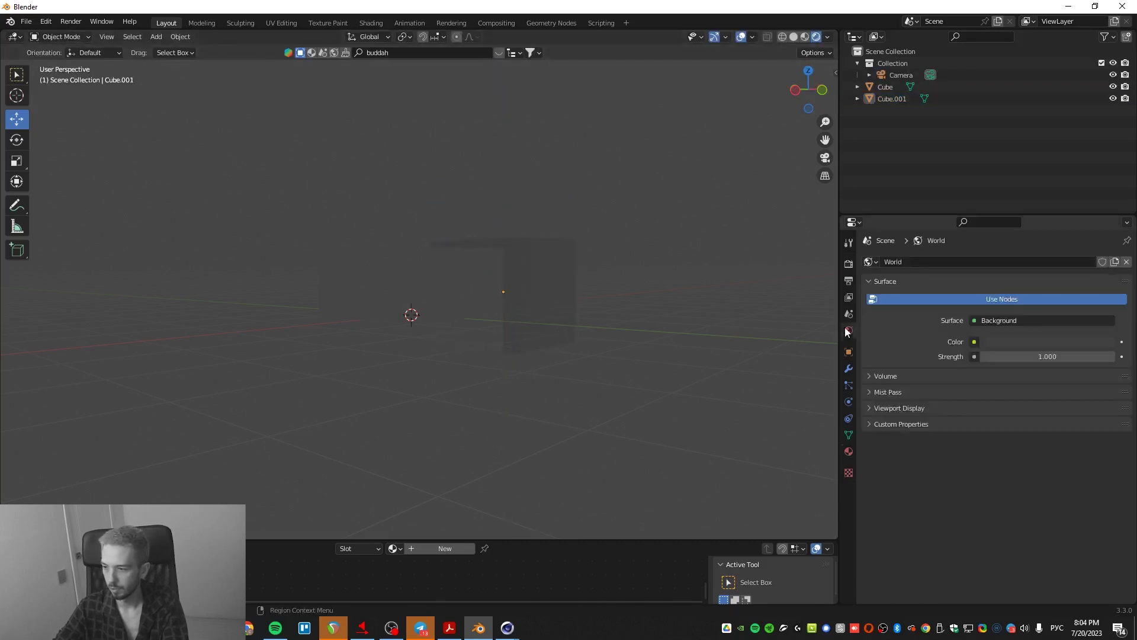
click(1008, 342)
drag(1102, 205, 1105, 254)
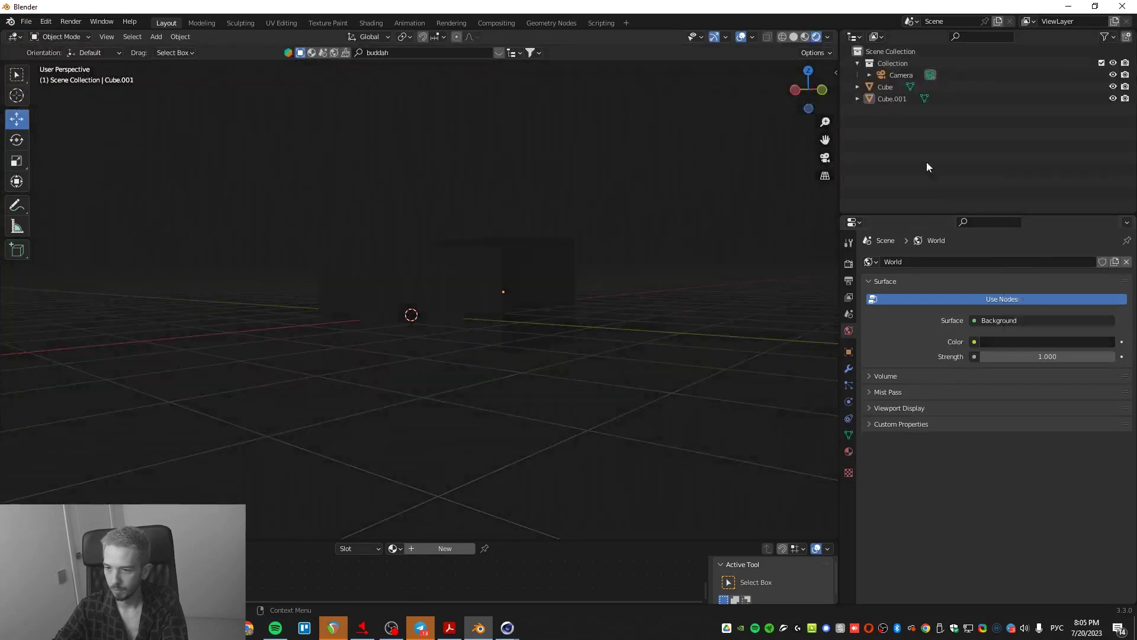
key(shift+a)
- Turn off Scene World in Viewport Shading so the built-in HDRI lights both cubes
mouse_move(560, 483)
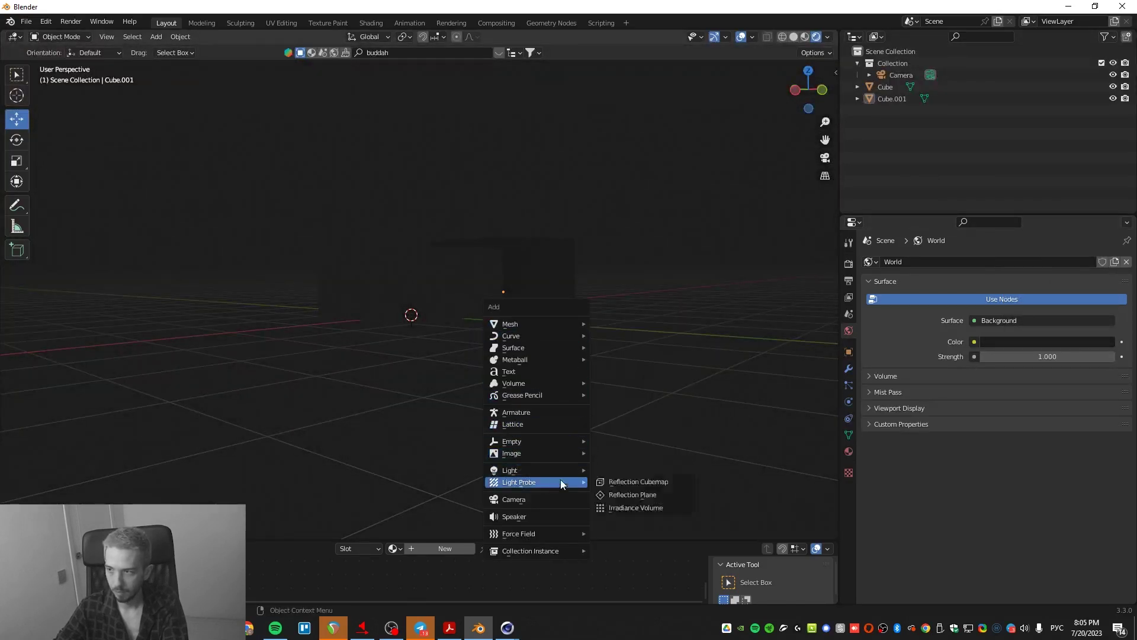
click(827, 38)
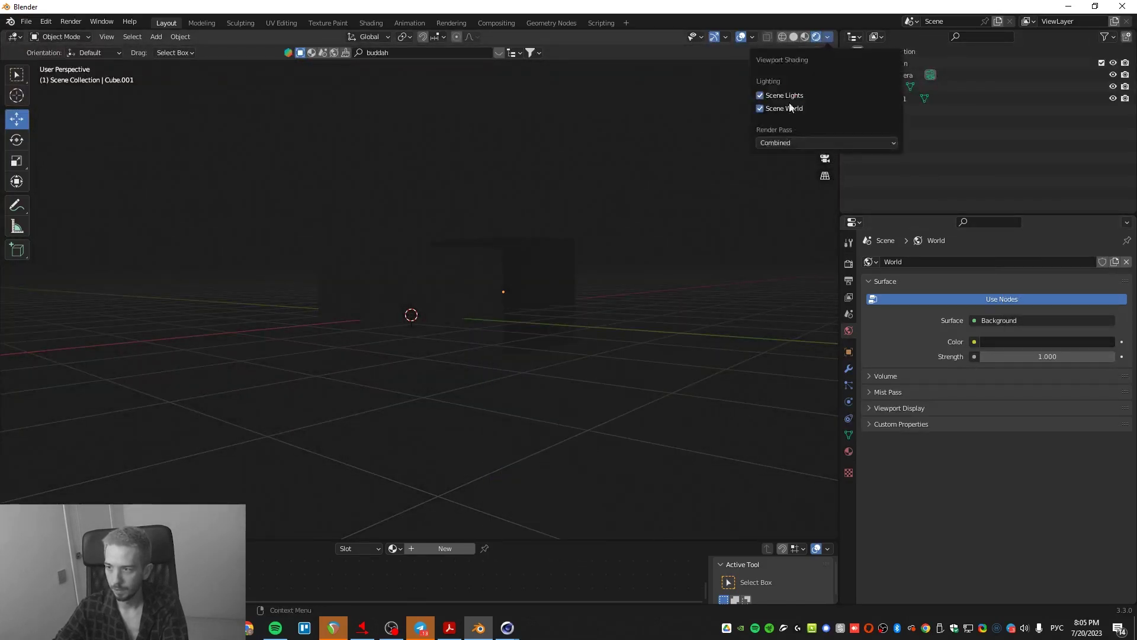
click(760, 108)
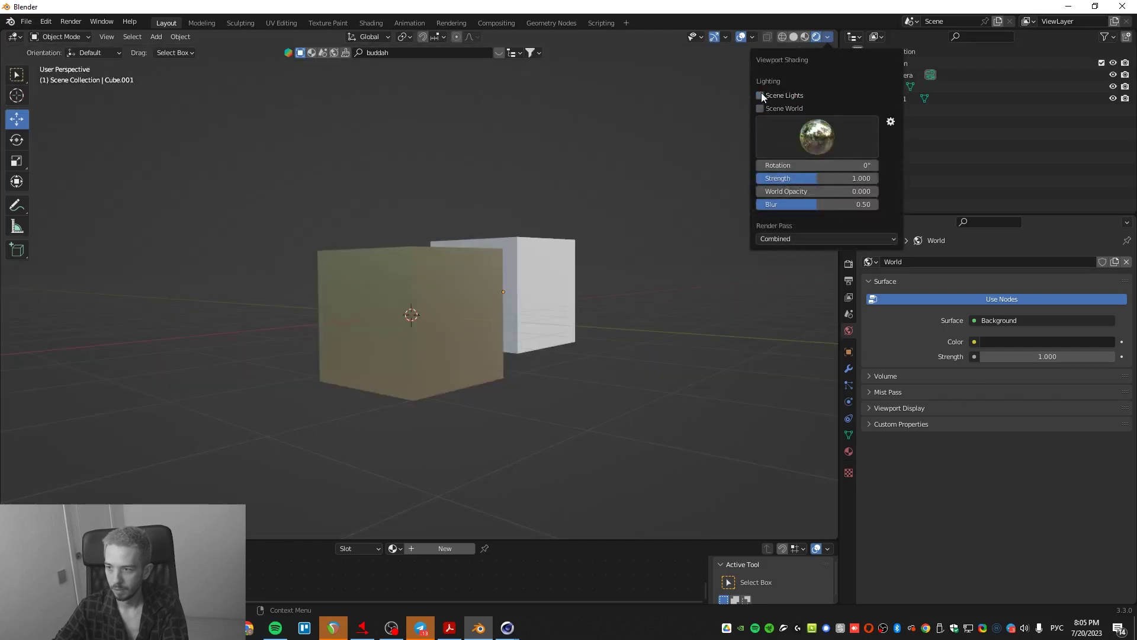
mouse_move(367, 379)
middle_down()
mouse_move(376, 385)
mouse_move(409, 350)
middle_up()
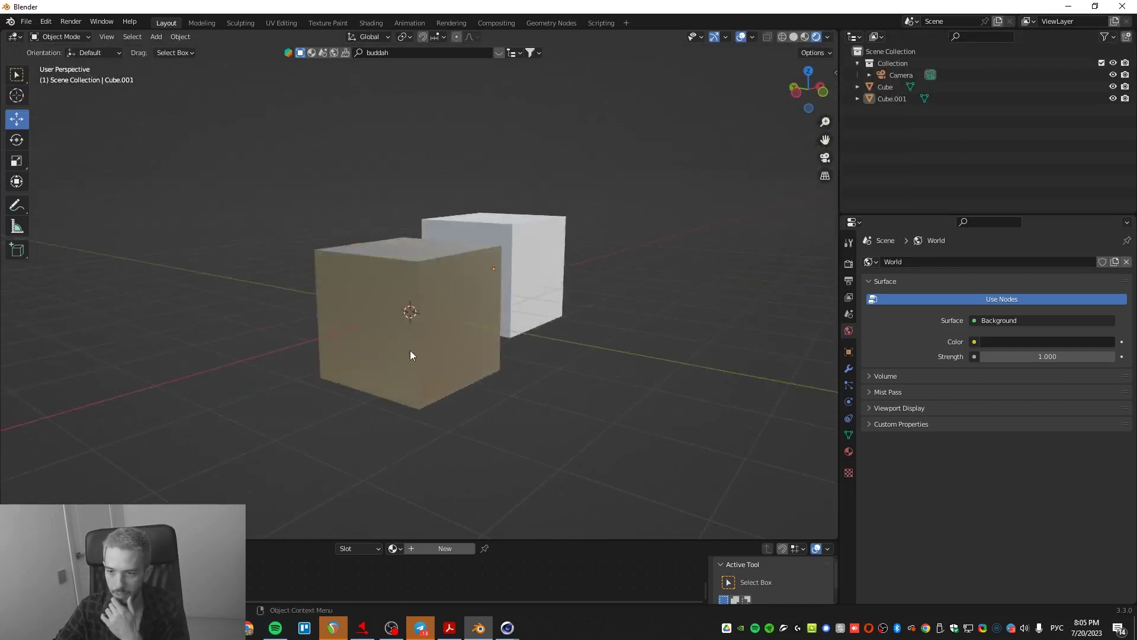
click(410, 351)
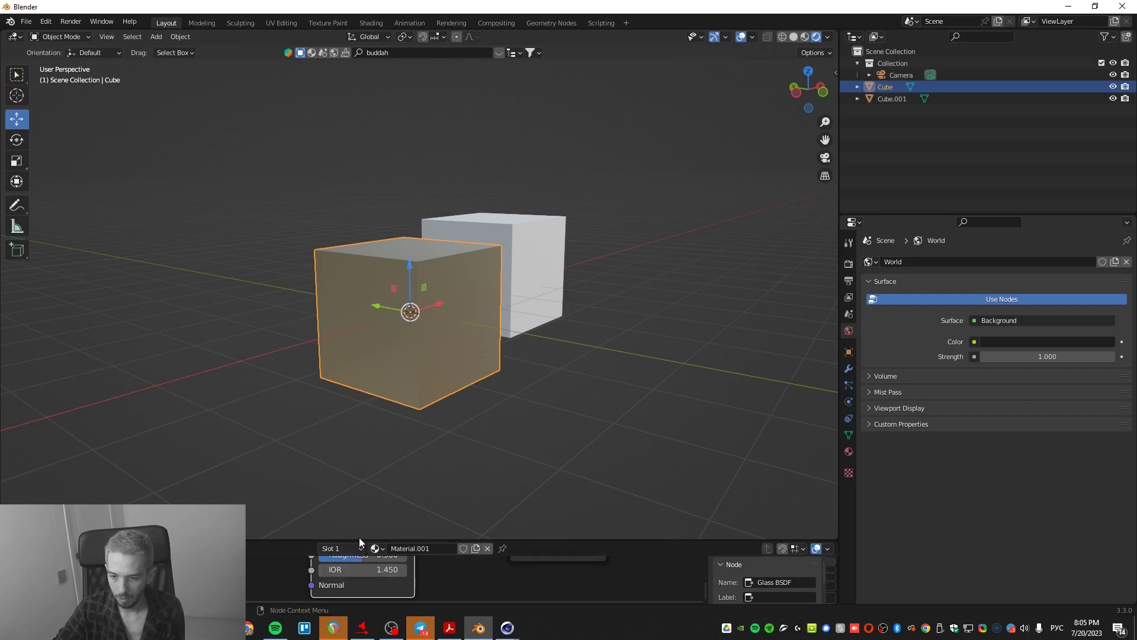
- Enlarge the node area and lower the Glass BSDF IOR to 0.850
drag(359, 540, 359, 435)
mouse_move(360, 503)
mouse_down()
mouse_move(327, 502)
mouse_move(364, 516)
mouse_move(343, 516)
mouse_up()
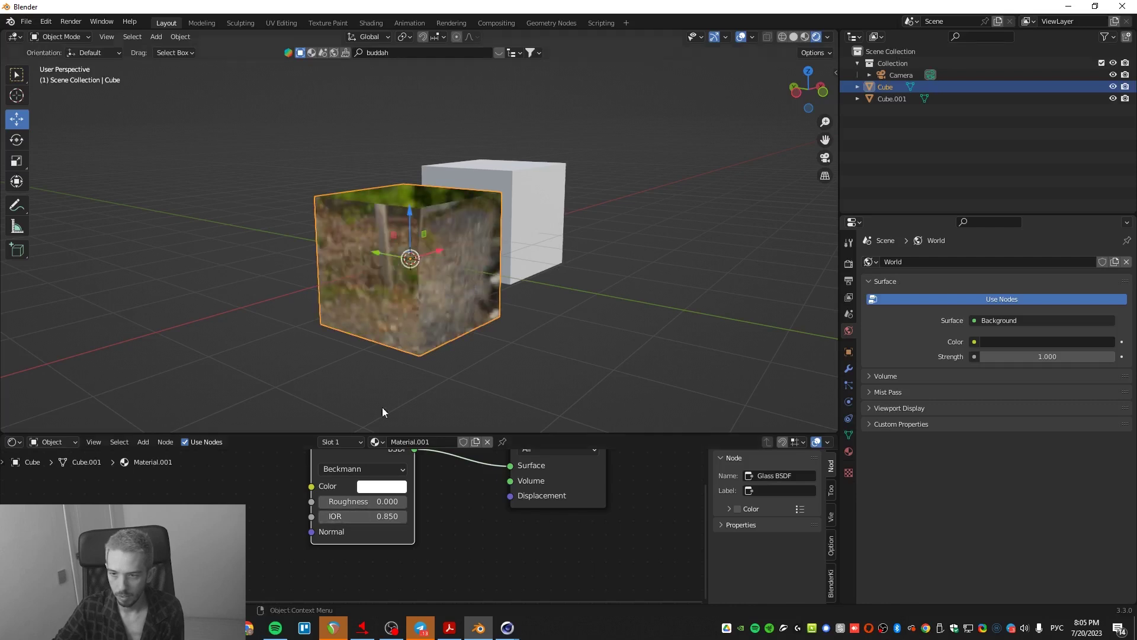
middle_drag(382, 408, 374, 353)
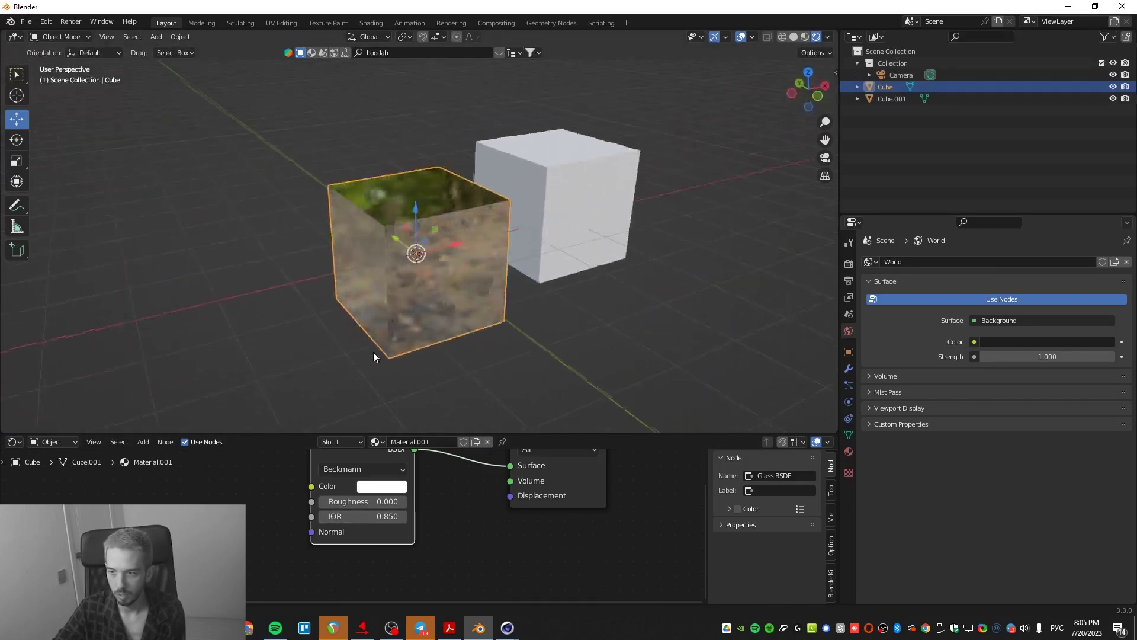
click(827, 37)
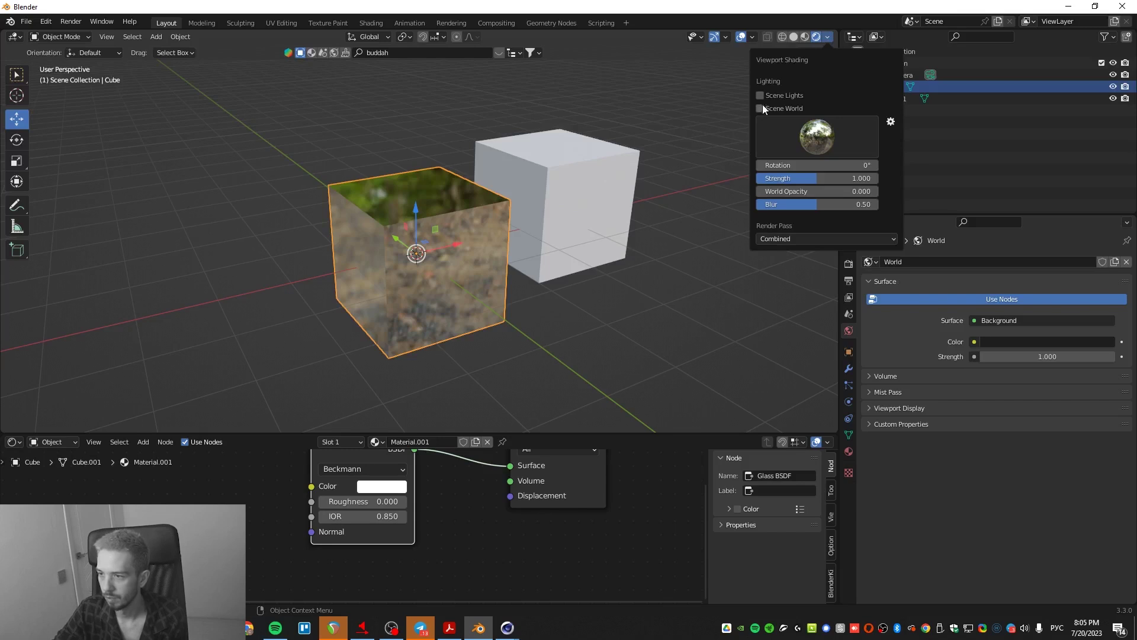
mouse_move(533, 195)
middle_down()
mouse_move(497, 249)
mouse_move(443, 232)
mouse_move(498, 149)
mouse_move(471, 230)
mouse_move(501, 236)
middle_up()
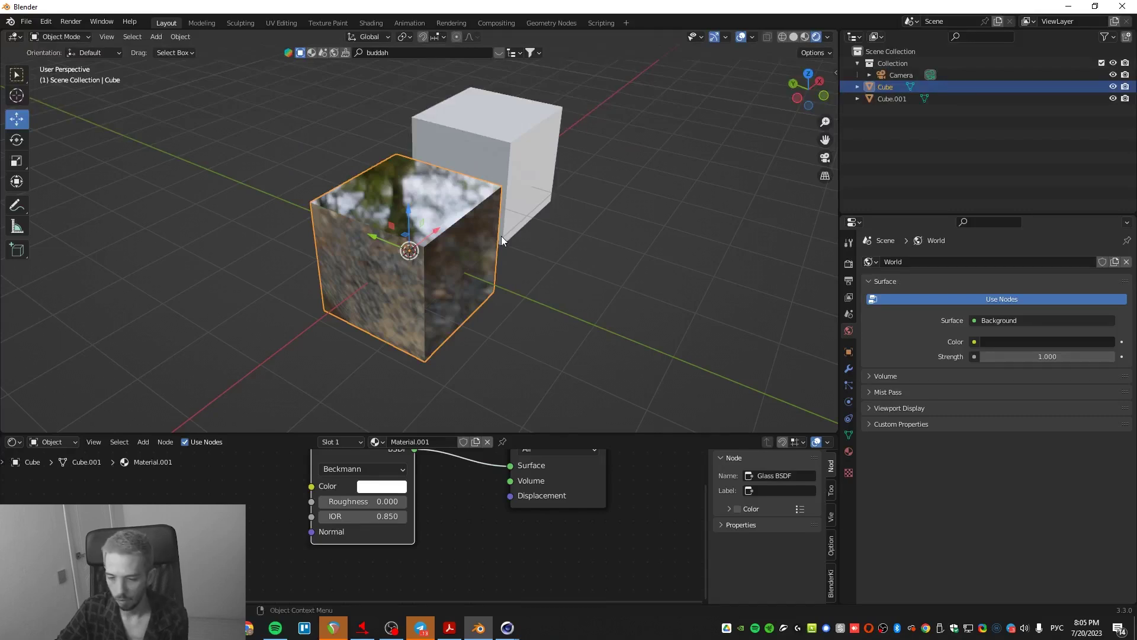
mouse_move(407, 310)
middle_down()
mouse_move(378, 285)
mouse_move(381, 252)
mouse_move(354, 317)
mouse_move(398, 304)
mouse_move(388, 322)
middle_up()
- Make the glass colour pink and raise its Roughness to 0.308
middle_drag(376, 509, 376, 532)
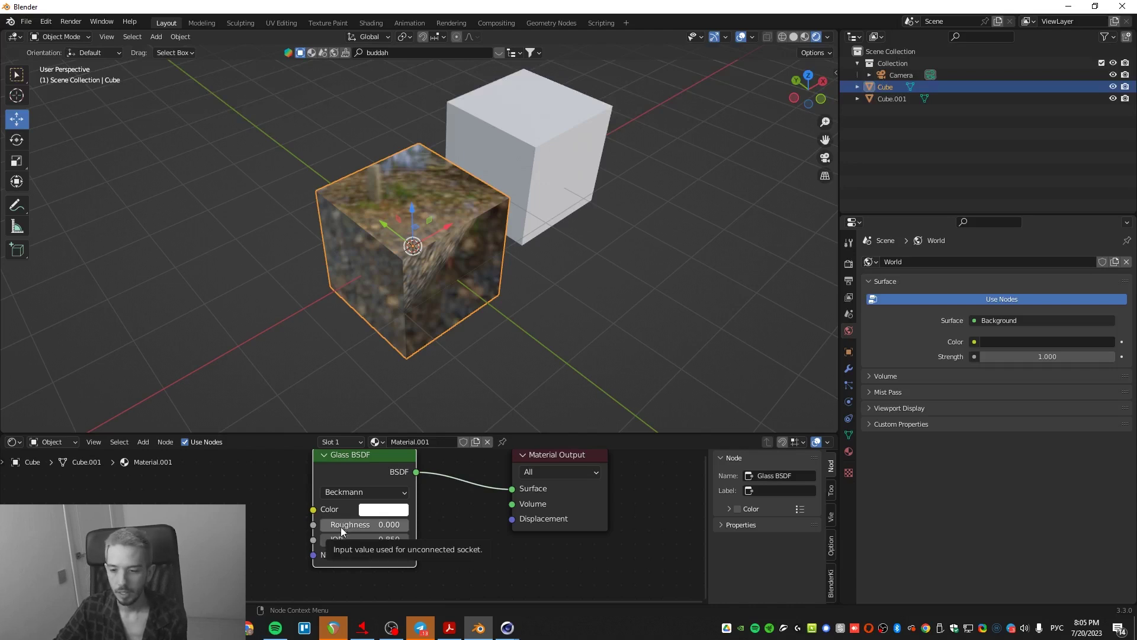
scroll(340, 486, down, 2)
mouse_move(348, 472)
mouse_down()
mouse_move(369, 481)
mouse_move(359, 480)
mouse_up()
drag(355, 433, 354, 367)
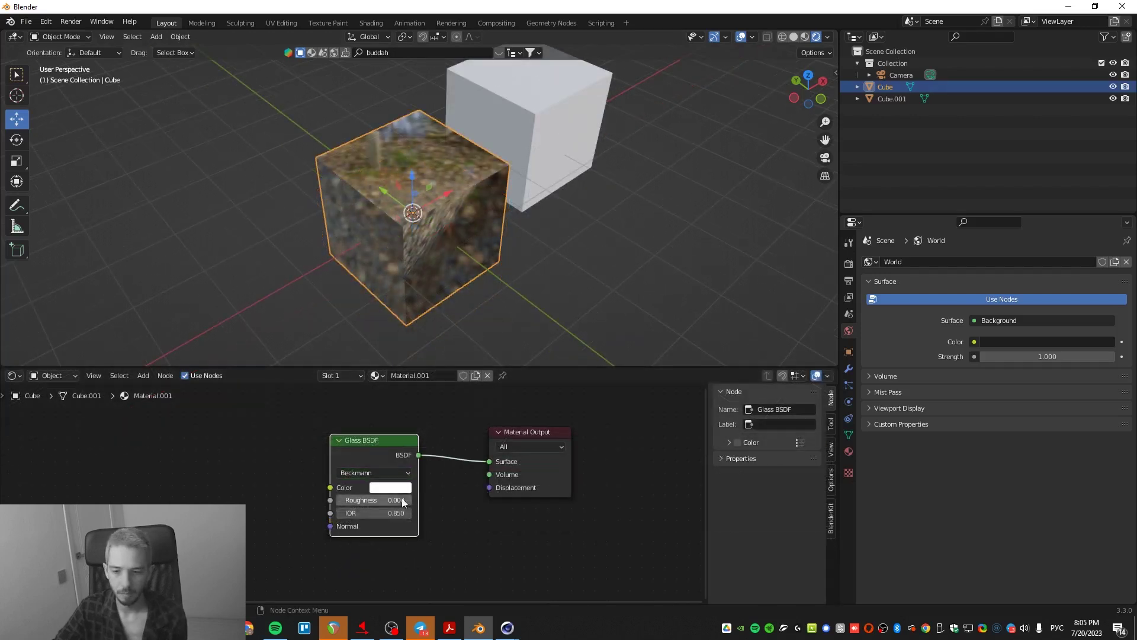
click(393, 487)
click(428, 384)
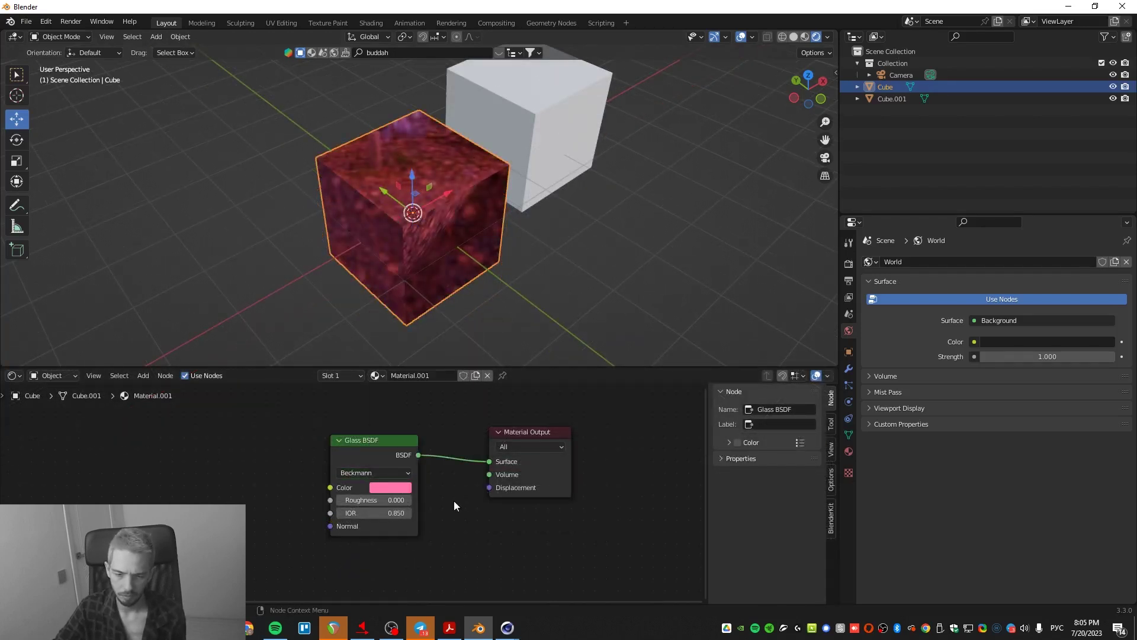
drag(395, 502, 450, 513)
key(Escape)
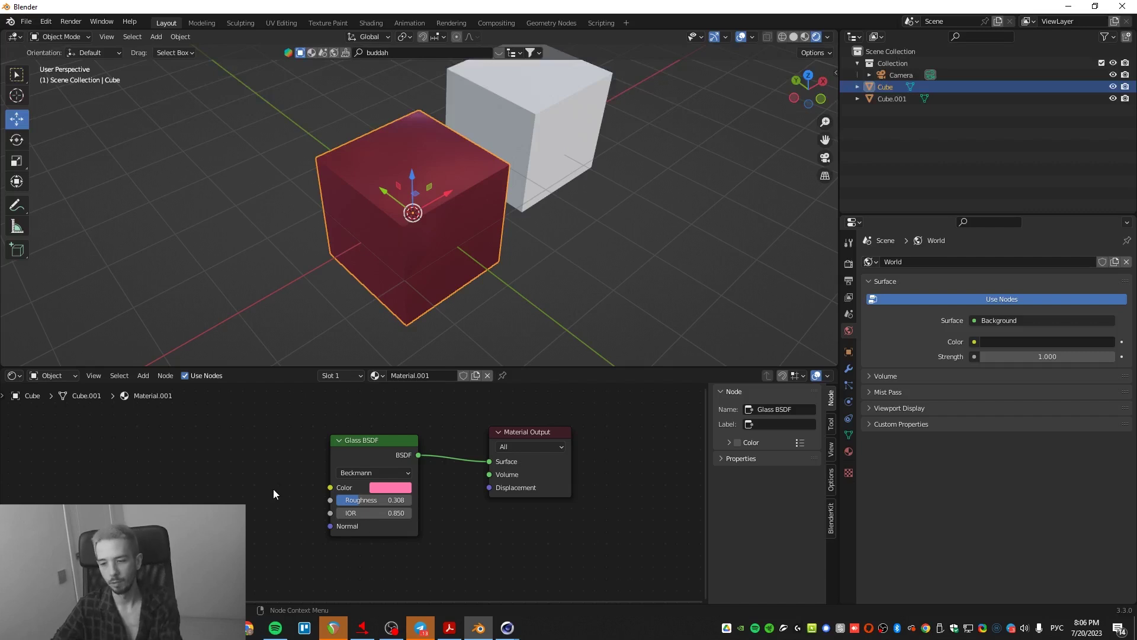
- Insert a Principled BSDF node on the glass-to-output link and rearrange the nodes
key(shift+a)
key(space)
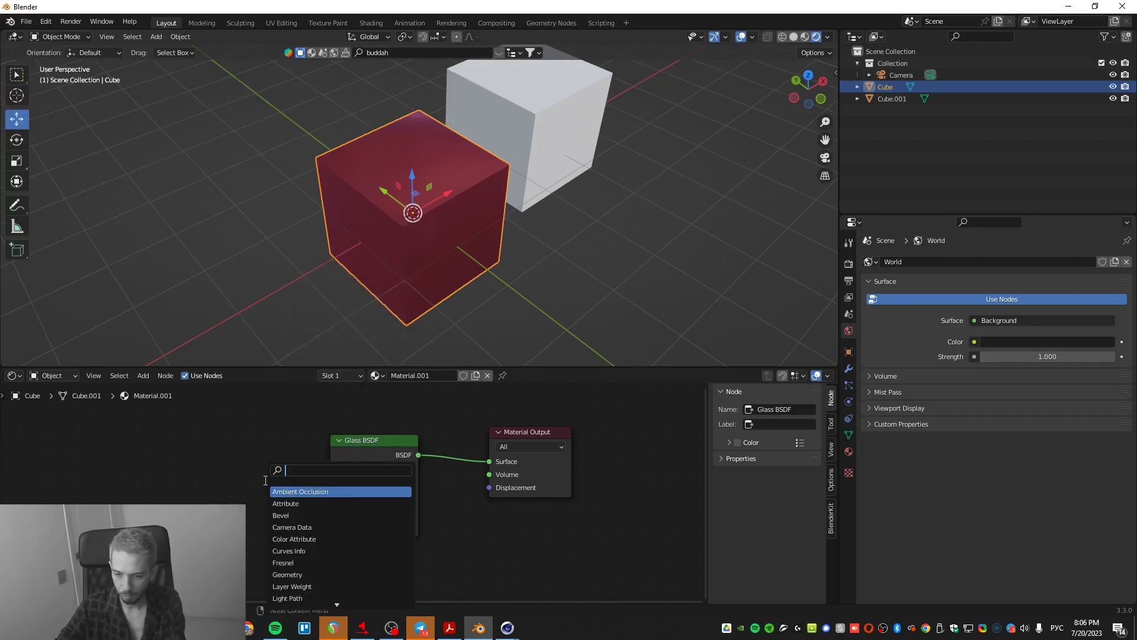
text(зк)
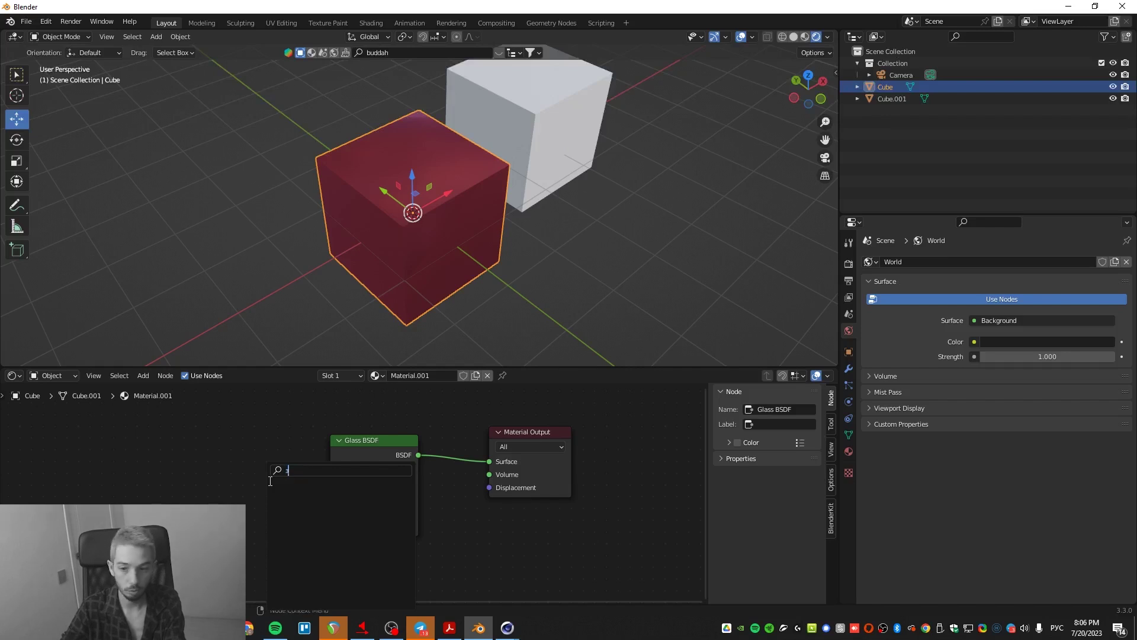
key(BackSpace)
key(BackSpace)
key(alt+shift)
text(pri)
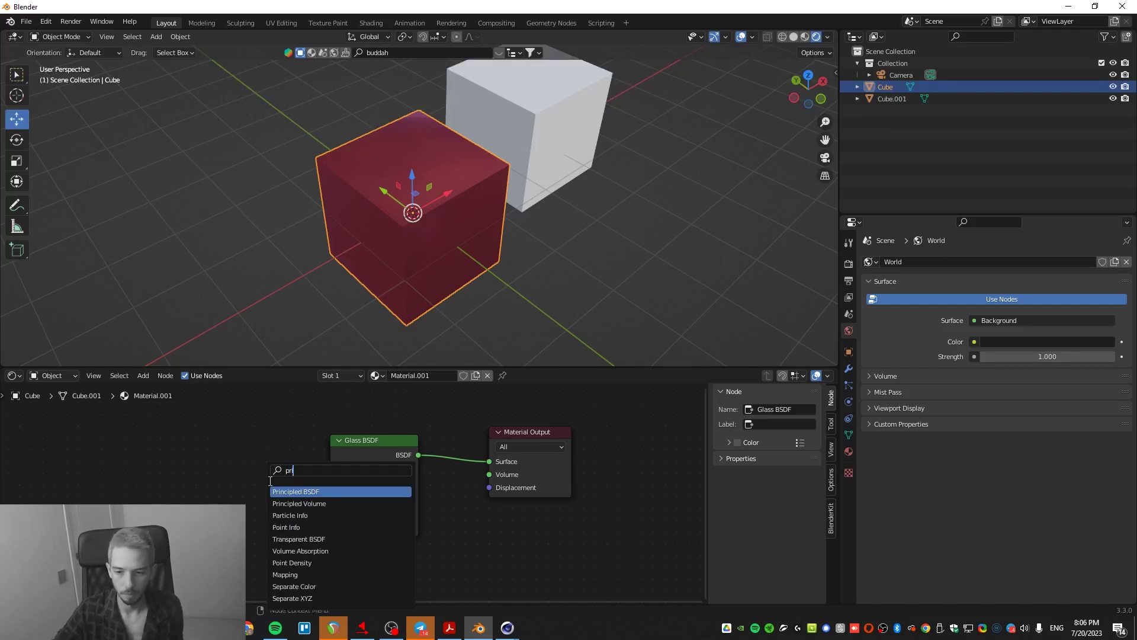
key(Return)
click(584, 451)
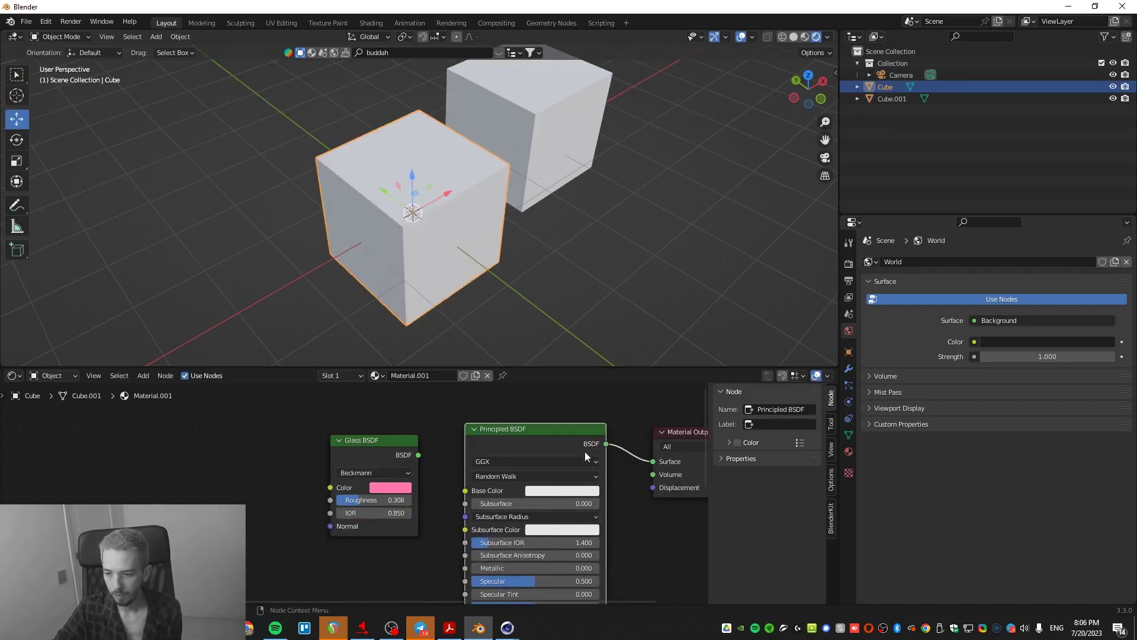
drag(379, 441, 243, 441)
drag(556, 428, 430, 408)
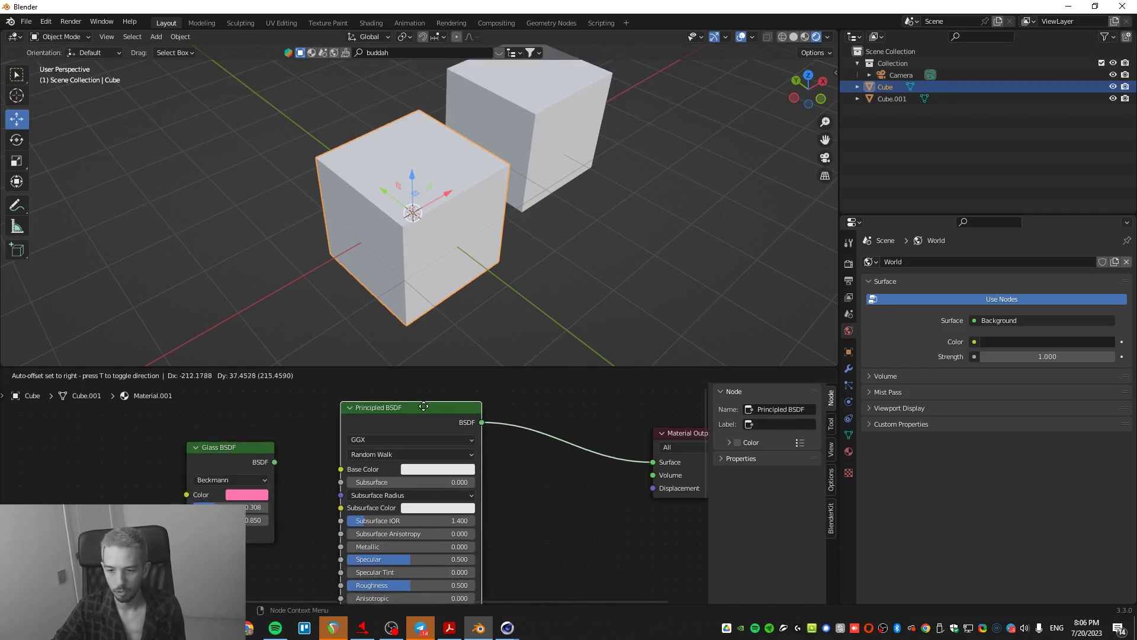
scroll(387, 459, down, 1)
middle_drag(386, 459, 370, 442)
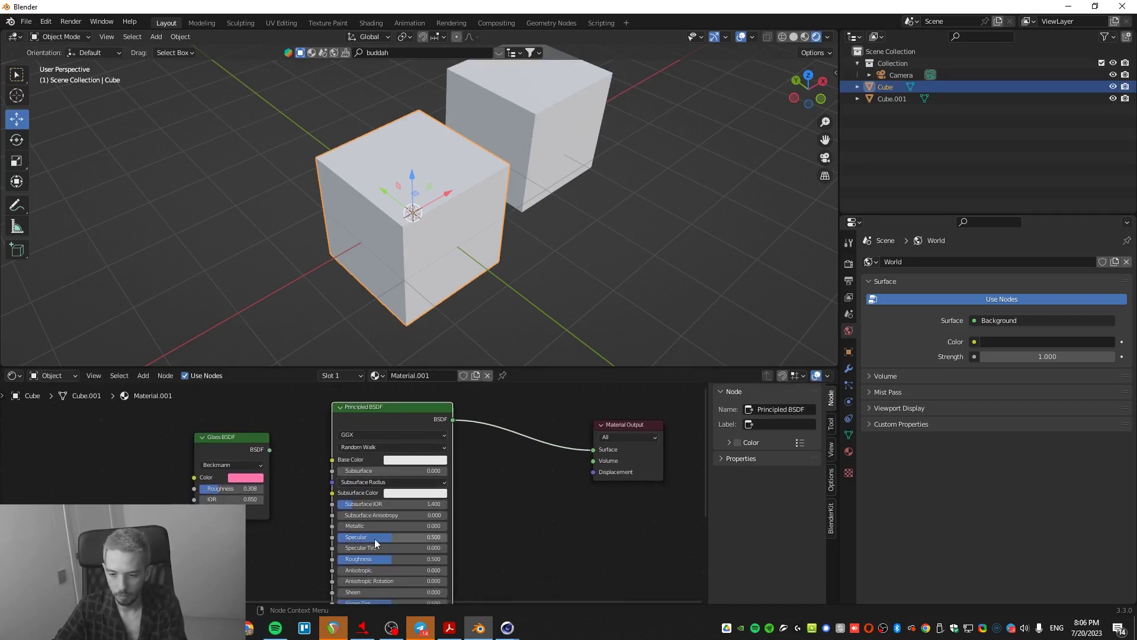
- Set Specular to 0.723, Subsurface IOR to 2.351 and a red Base Color
drag(355, 536, 417, 538)
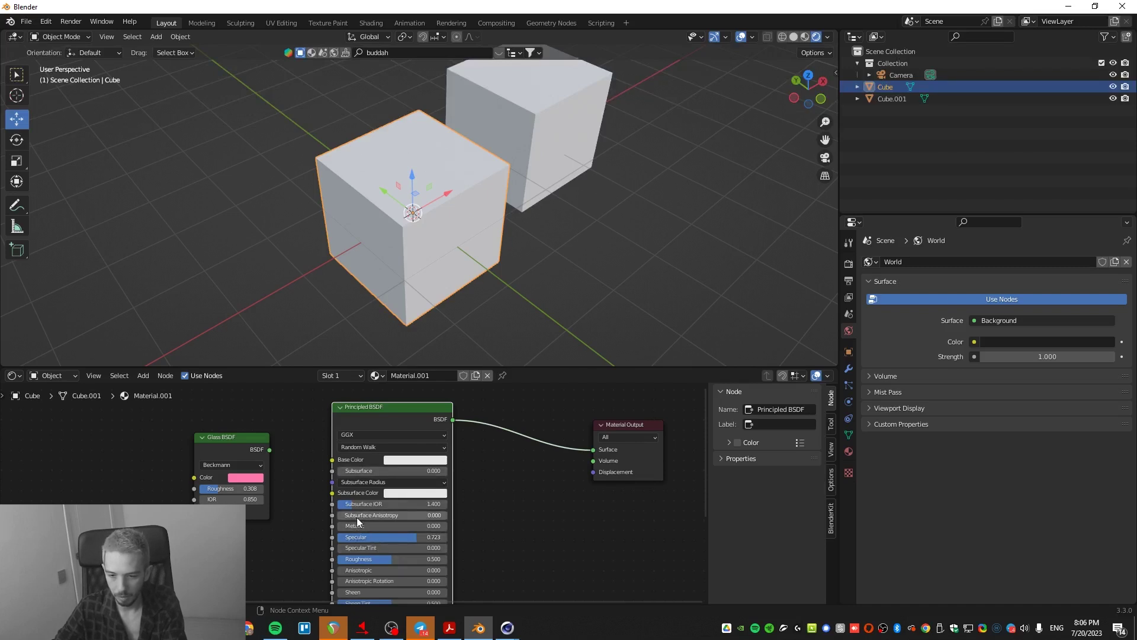
drag(358, 504, 388, 504)
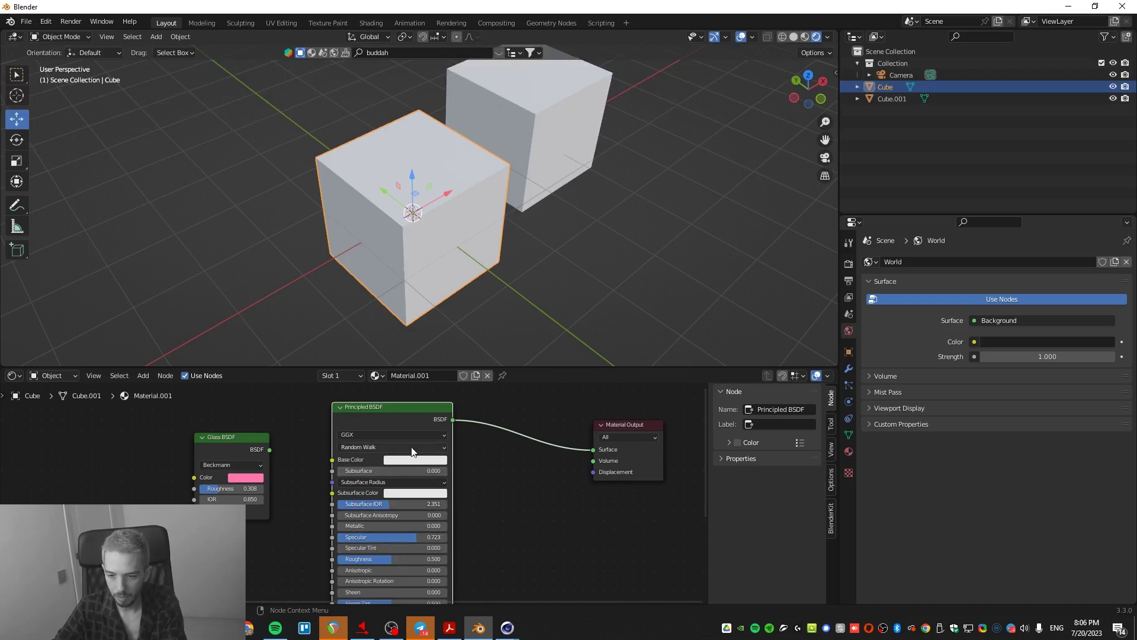
click(413, 459)
drag(432, 354, 477, 354)
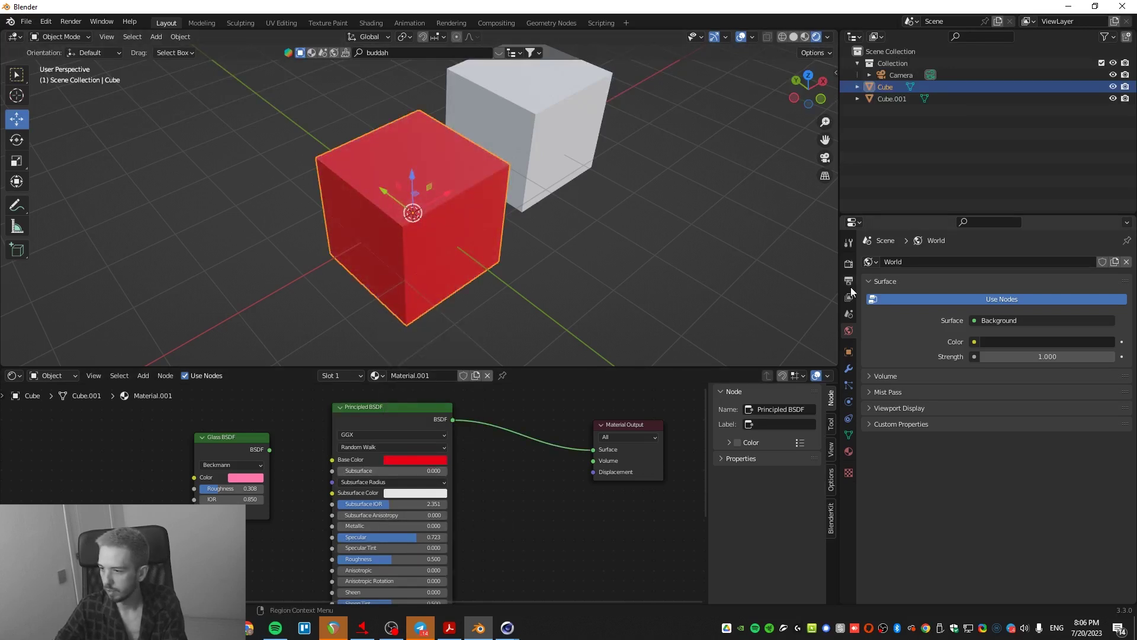
- Switch rendering to Cycles on GPU Compute and raise Metallic to 0.559
click(848, 264)
click(1000, 261)
click(1002, 307)
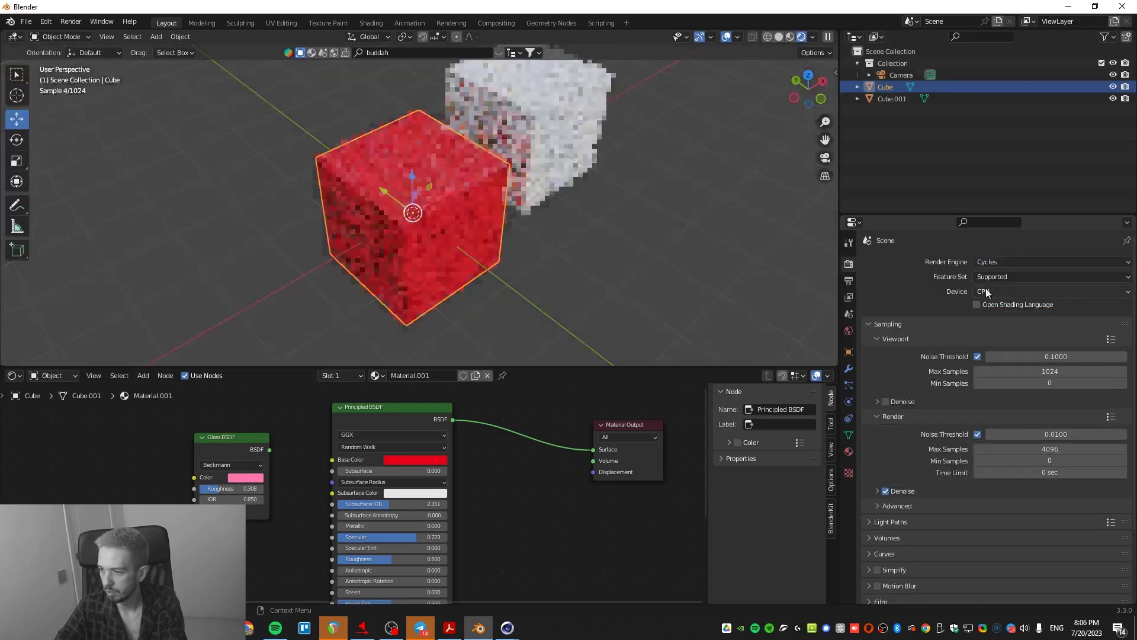
click(1004, 292)
key(Return)
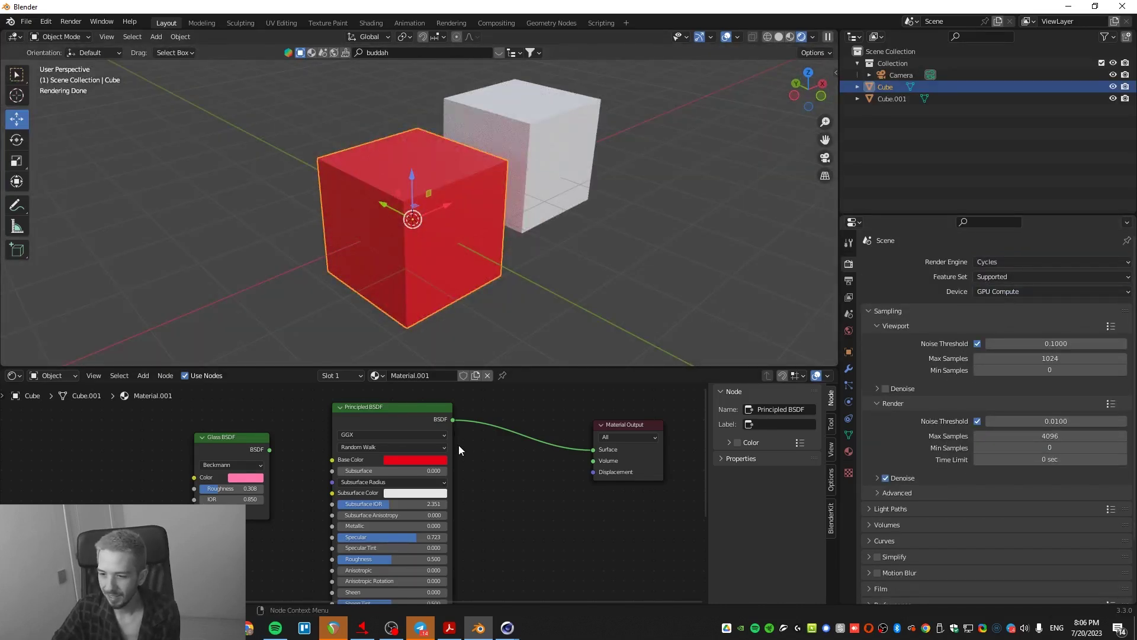
drag(356, 526, 604, 550)
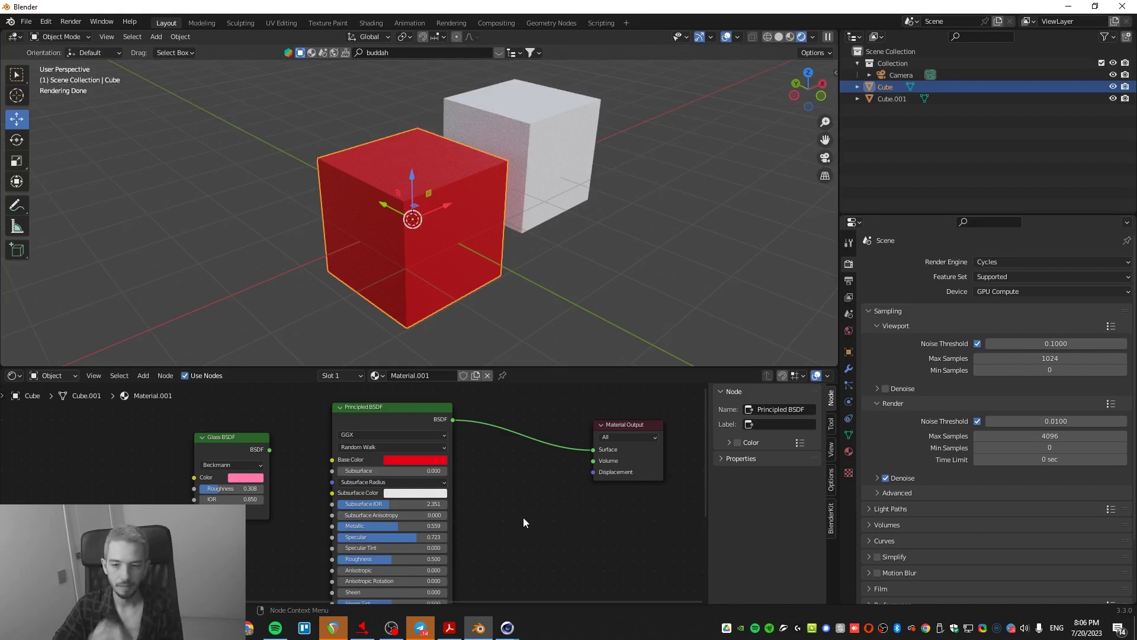
- Add a Mix Shader fed by the Principled and Glass BSDFs into the Material Output
drag(218, 438, 218, 446)
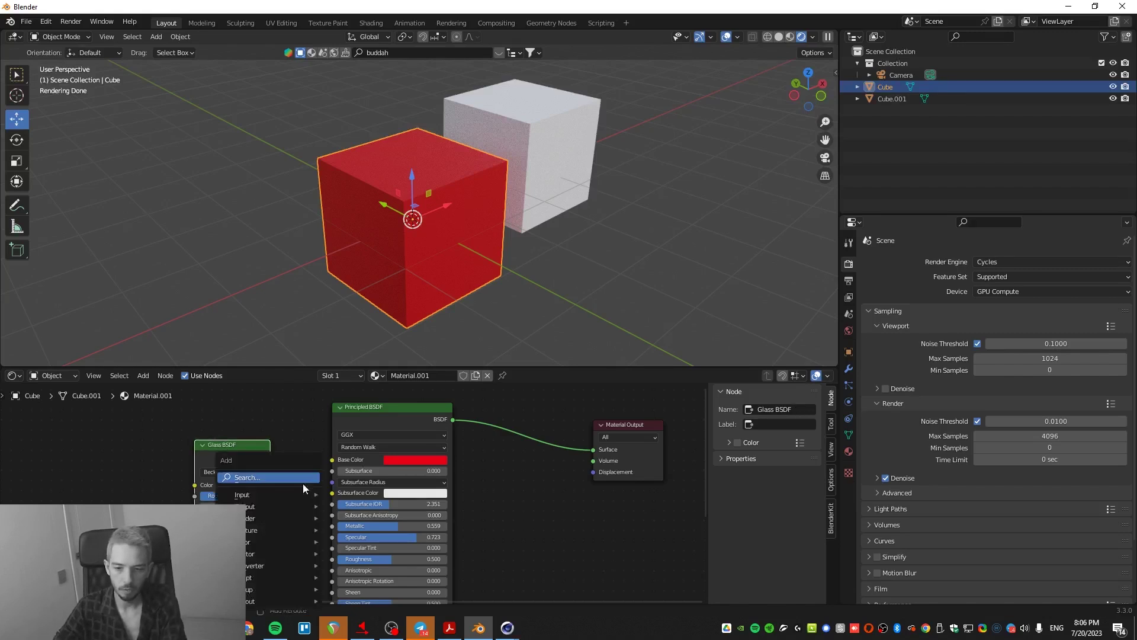
key(shift+a)
text(mix)
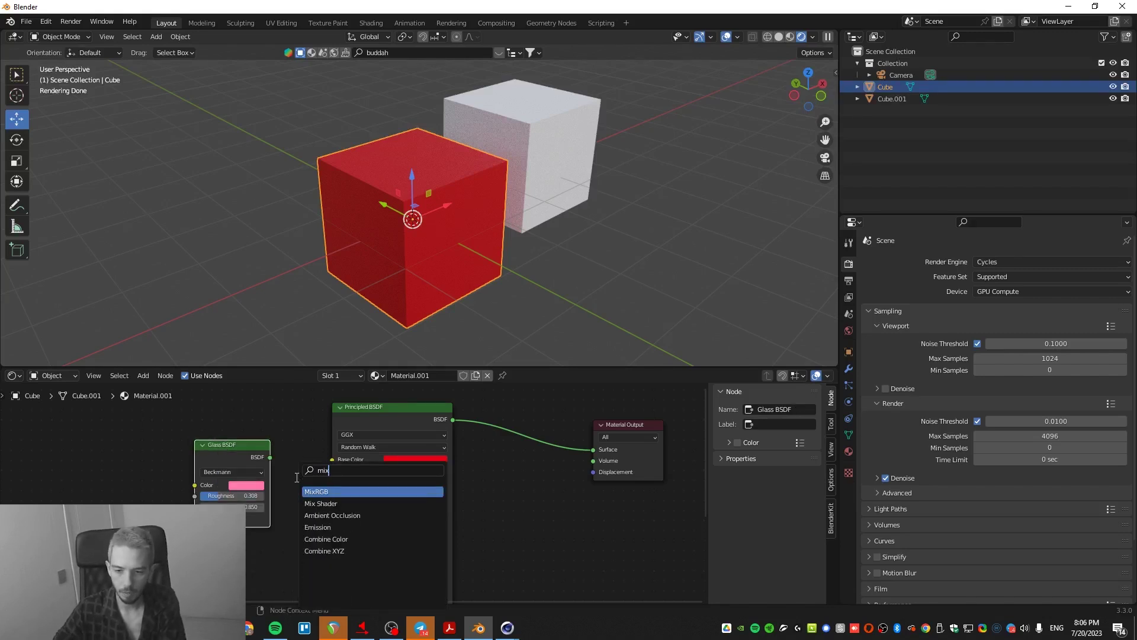
click(320, 503)
click(525, 507)
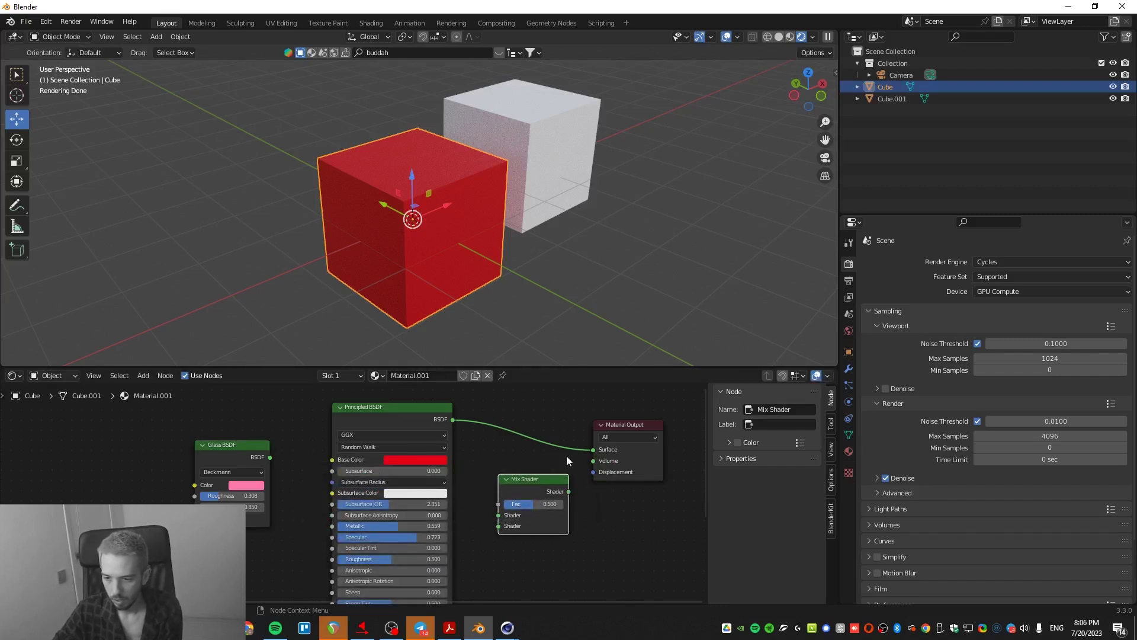
drag(593, 449, 499, 515)
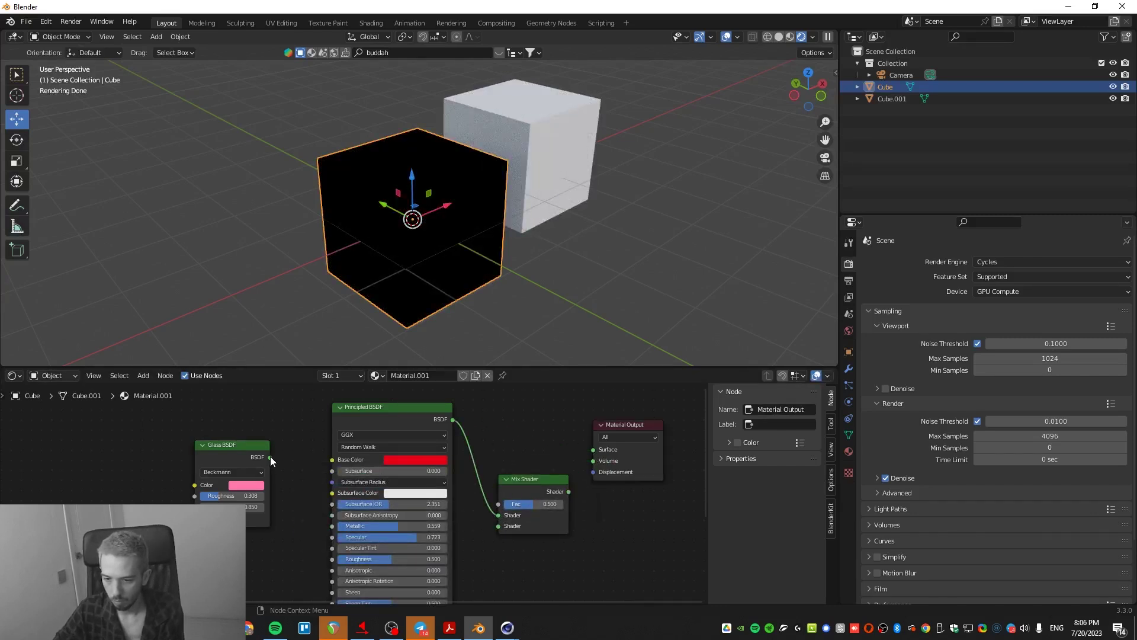
drag(270, 457, 496, 526)
drag(570, 492, 594, 449)
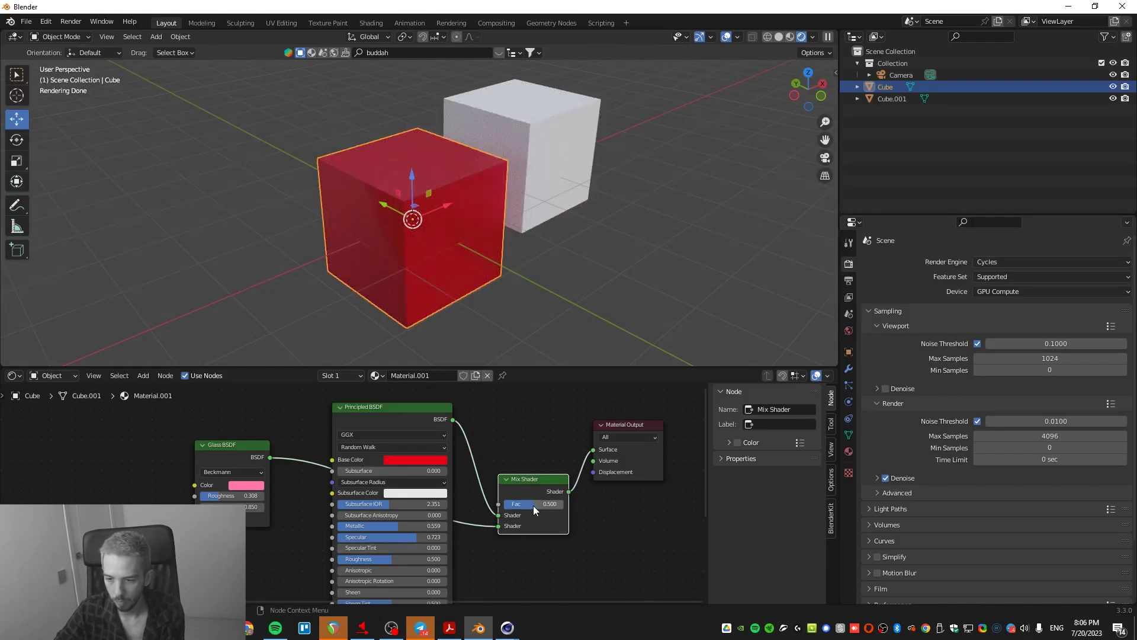
- Set the mix Fac to 0.933, glass Roughness to 0.231, and pause the viewport render
drag(533, 506, 558, 506)
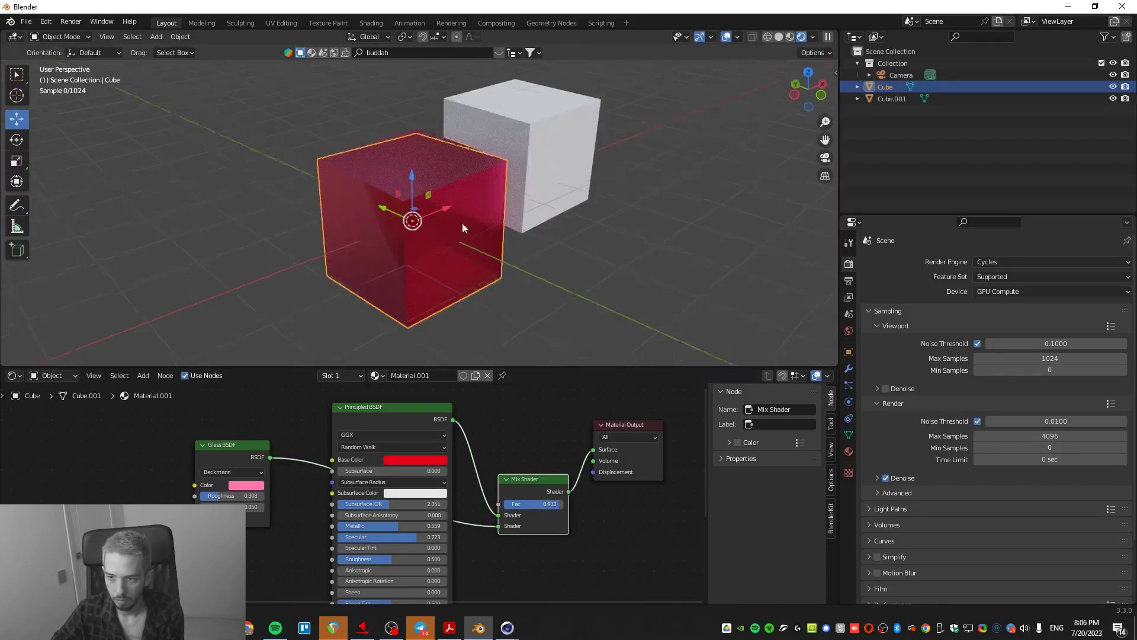
middle_drag(462, 227, 487, 207)
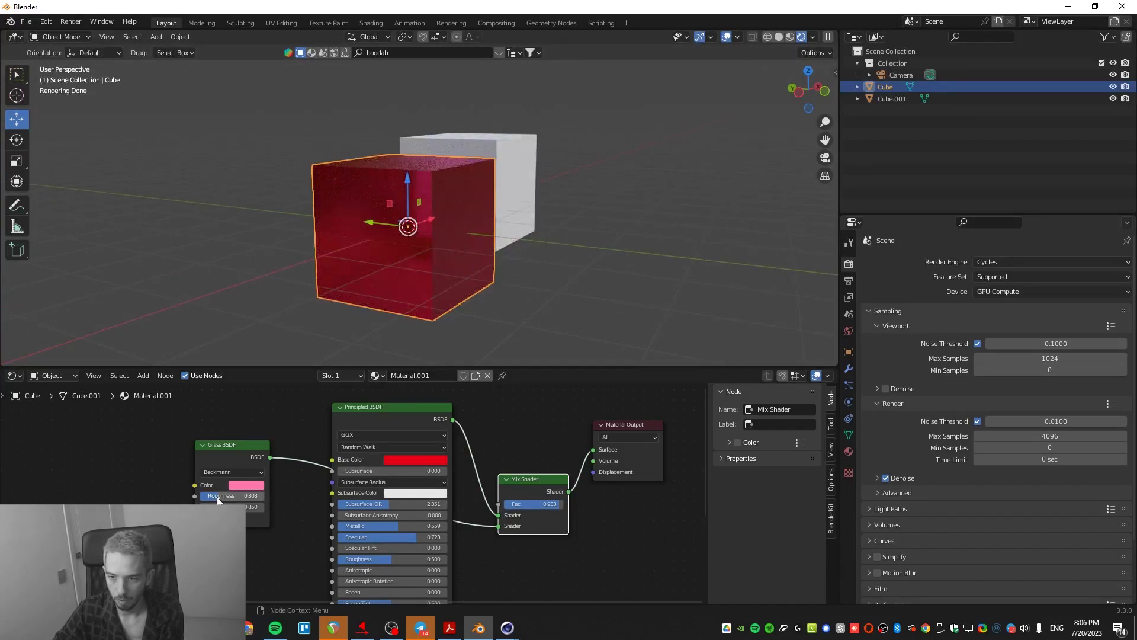
drag(218, 500, 202, 500)
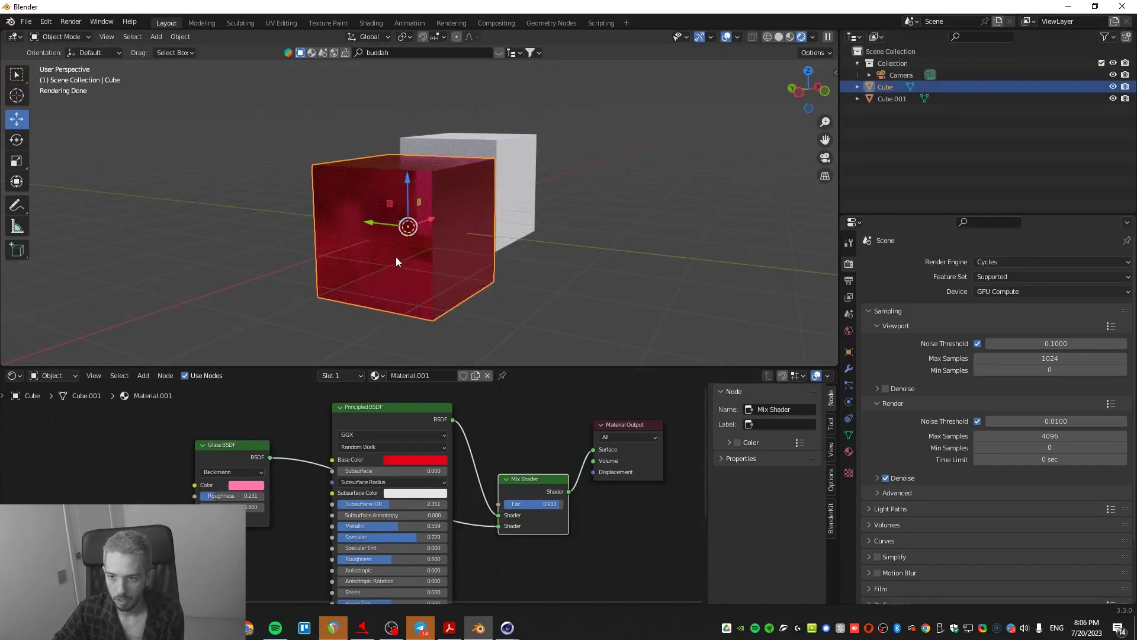
middle_drag(396, 257, 461, 276)
click(585, 575)
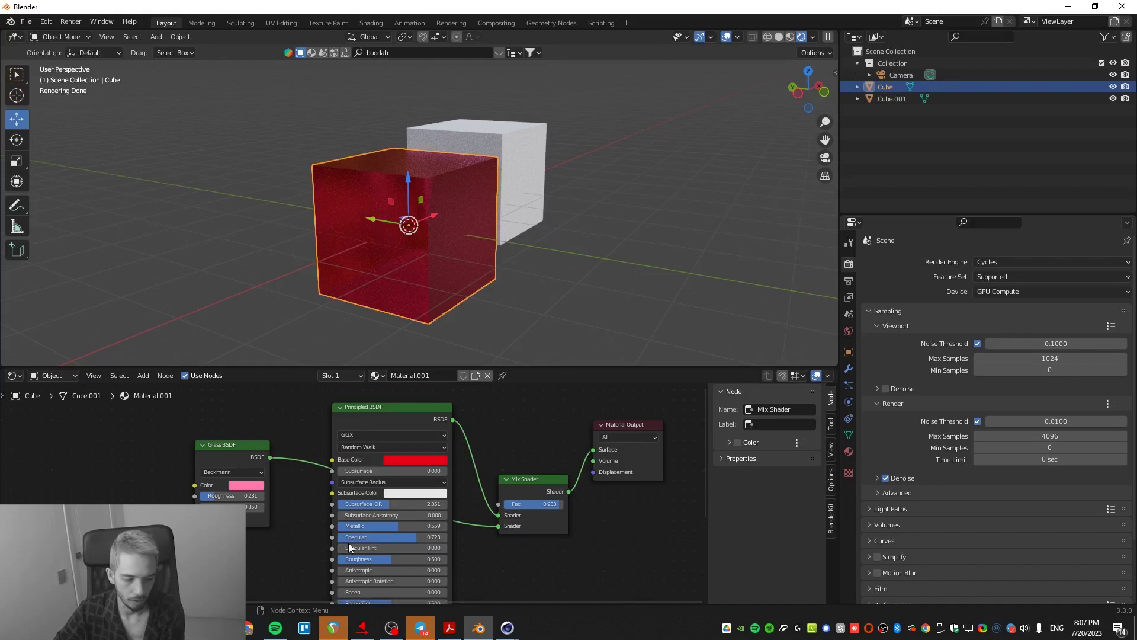
click(827, 36)
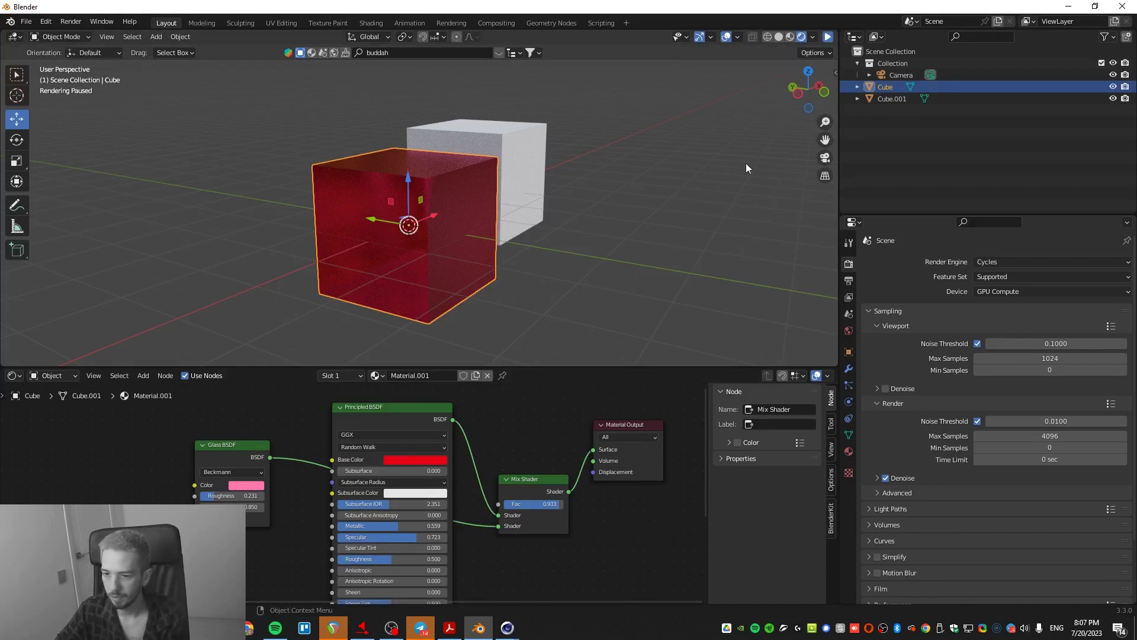
drag(456, 370, 459, 270)
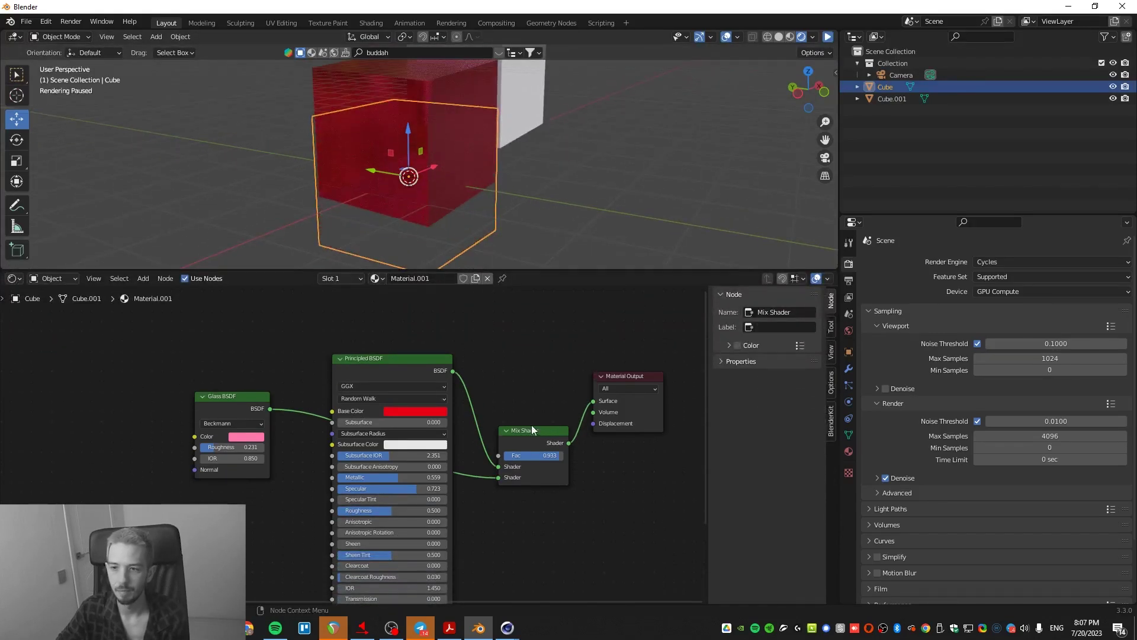
- Switch to Solid shading, rearrange the Glass, Mix and Principled nodes, then bring up Cinema 4D's shader graph
click(791, 41)
click(794, 37)
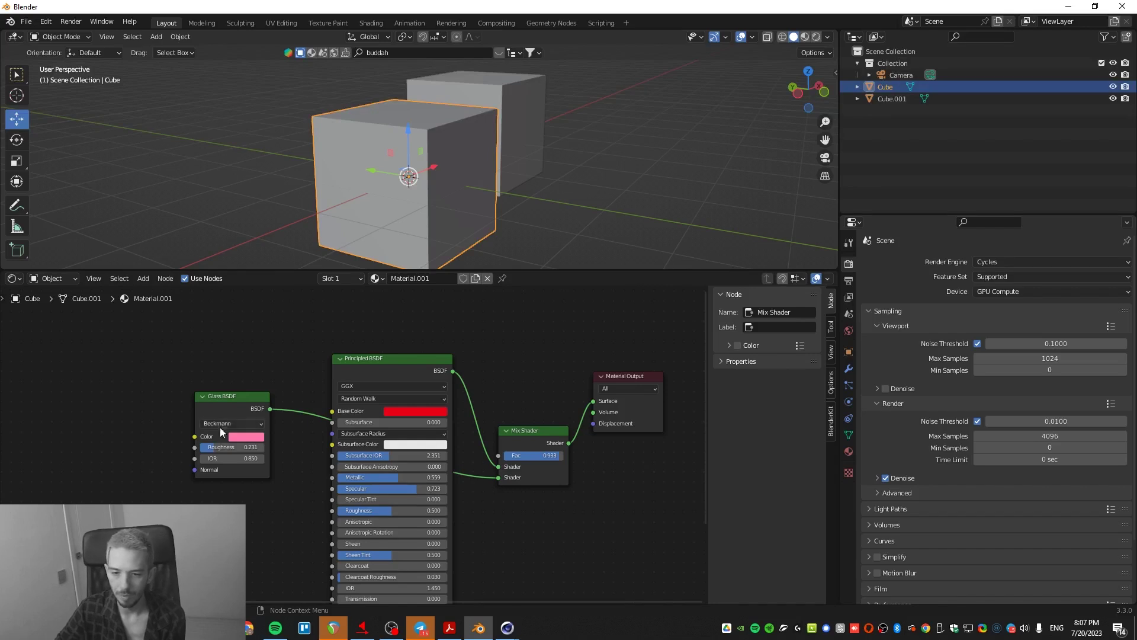
drag(221, 396, 473, 507)
drag(533, 431, 544, 325)
drag(410, 355, 330, 316)
drag(491, 511, 439, 406)
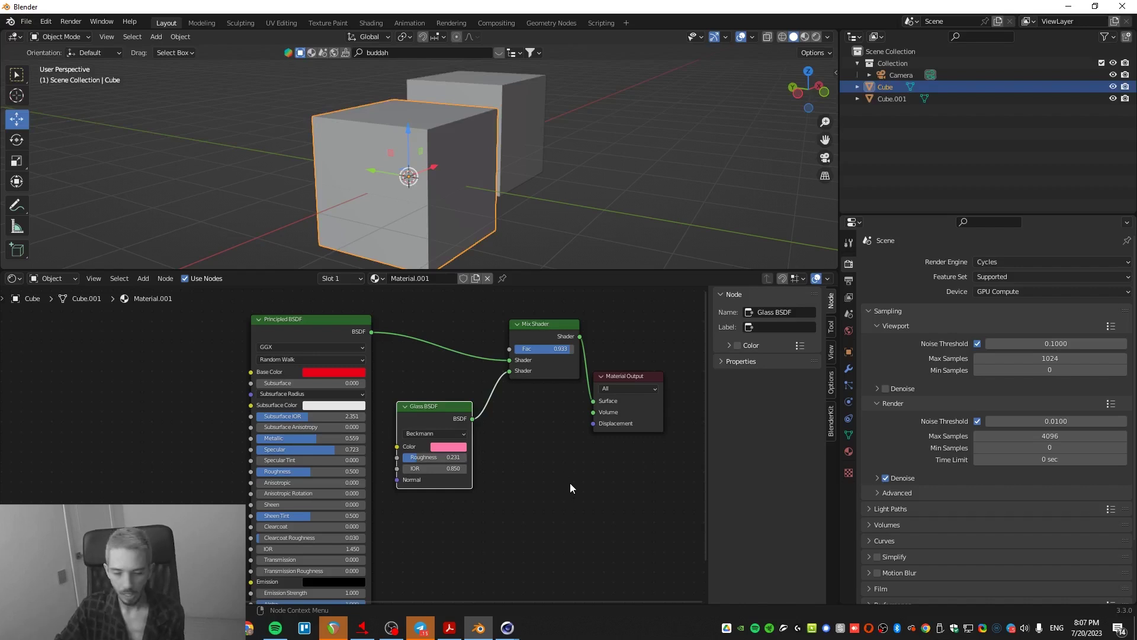
mouse_move(507, 628)
click(563, 586)
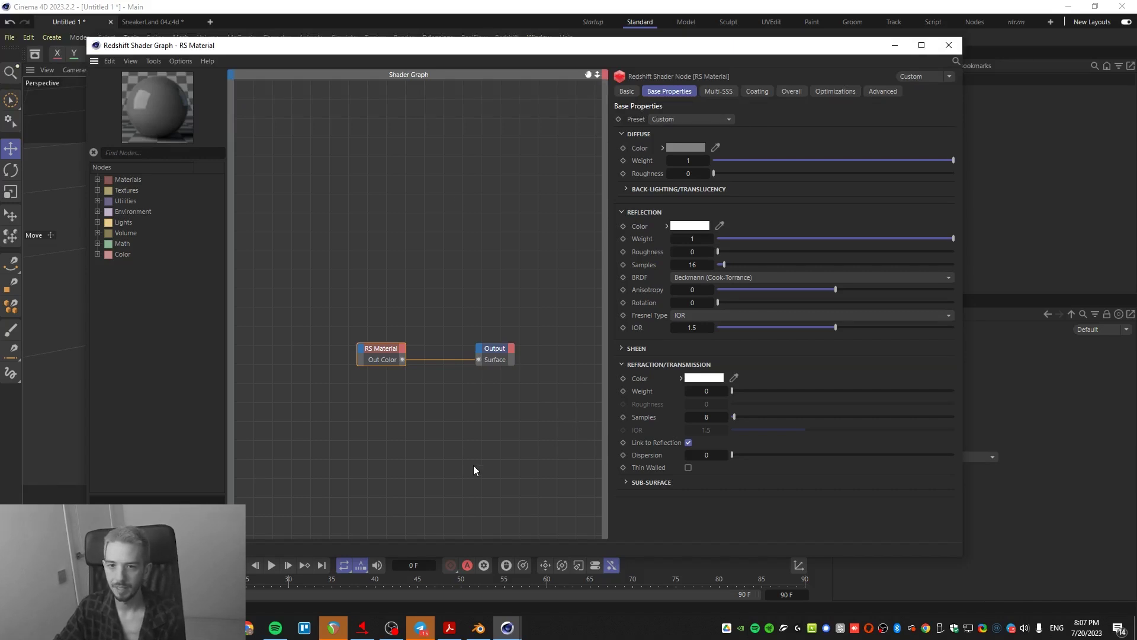
- Move the Shader Graph aside and set the Refraction/Transmission Weight to 0.731
drag(417, 47, 499, 71)
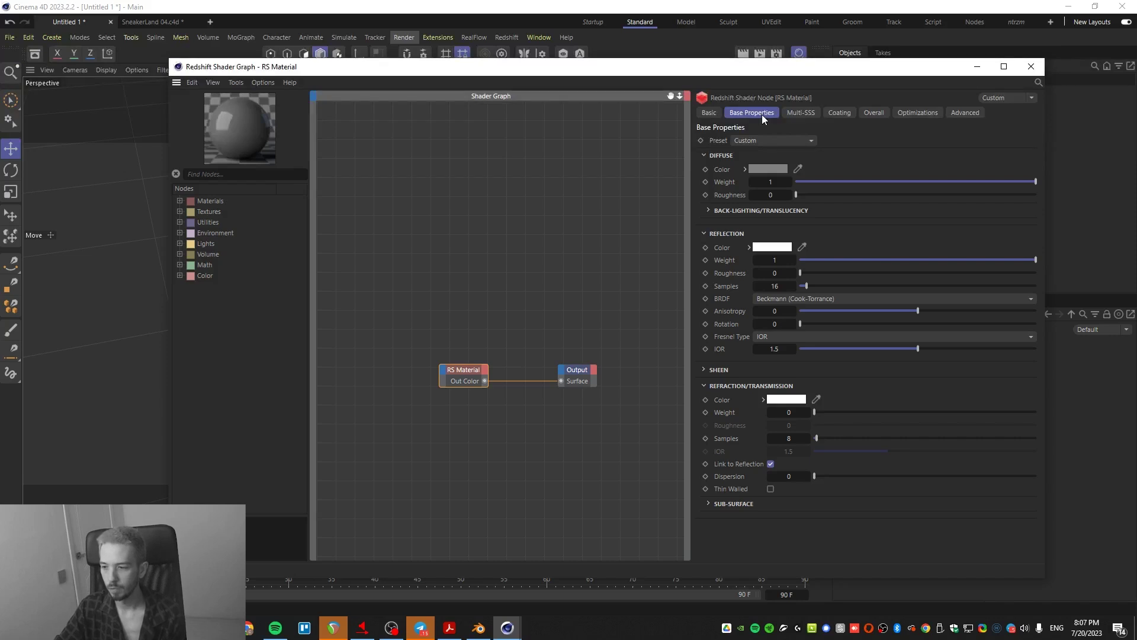
drag(814, 412, 994, 411)
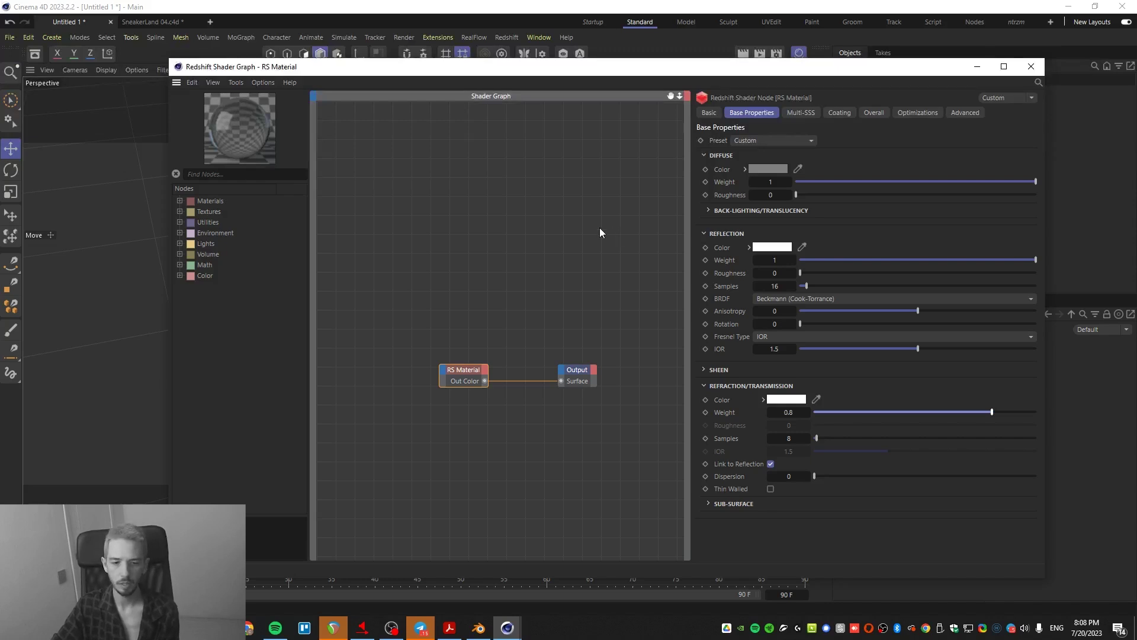
drag(991, 412, 976, 412)
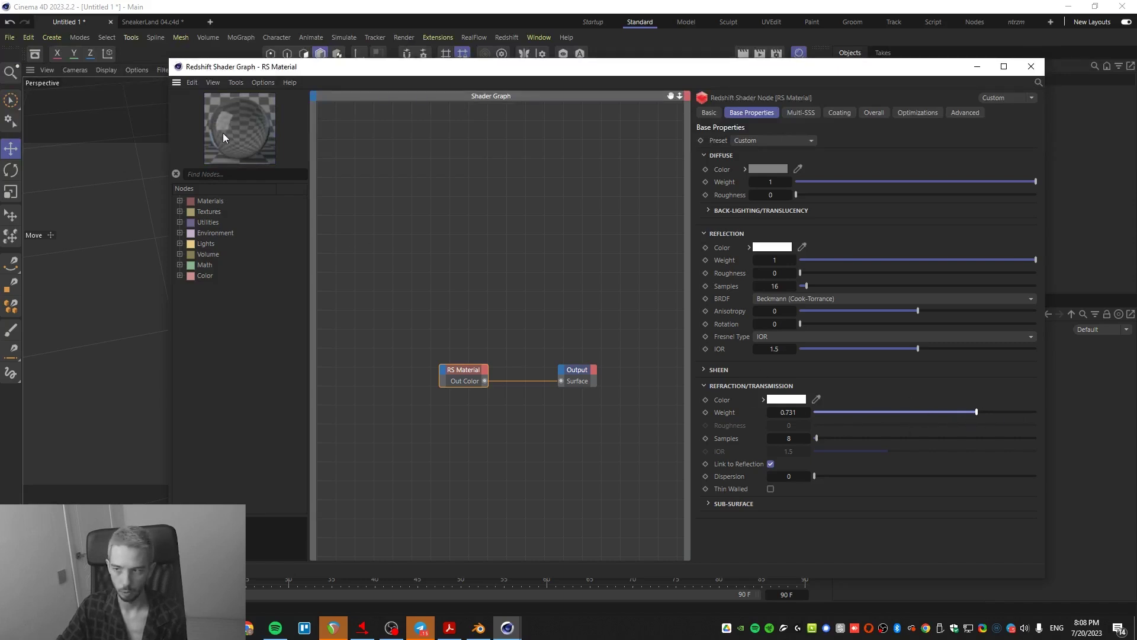
- Give the RS Material a red diffuse colour and a Reflection Weight of 0.697
click(768, 169)
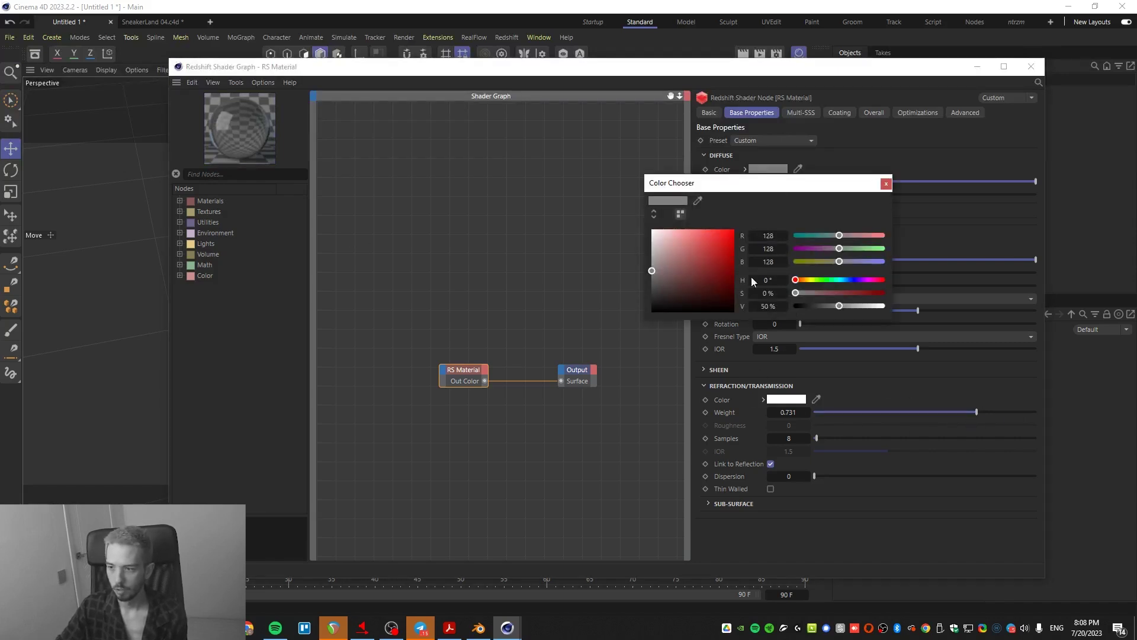
drag(699, 260, 726, 238)
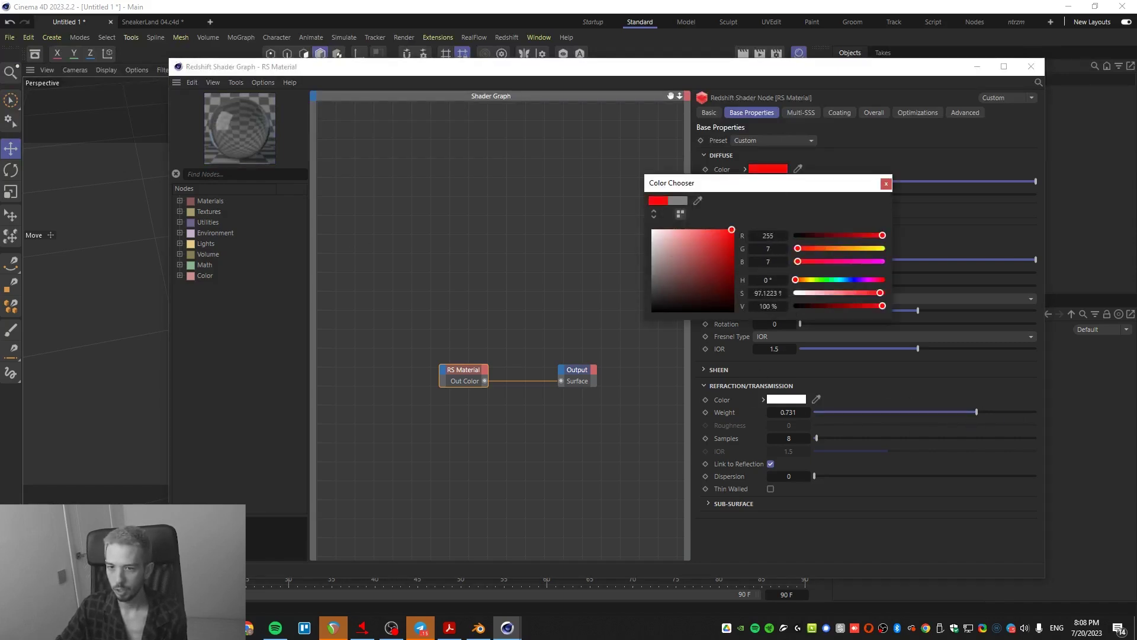
click(886, 183)
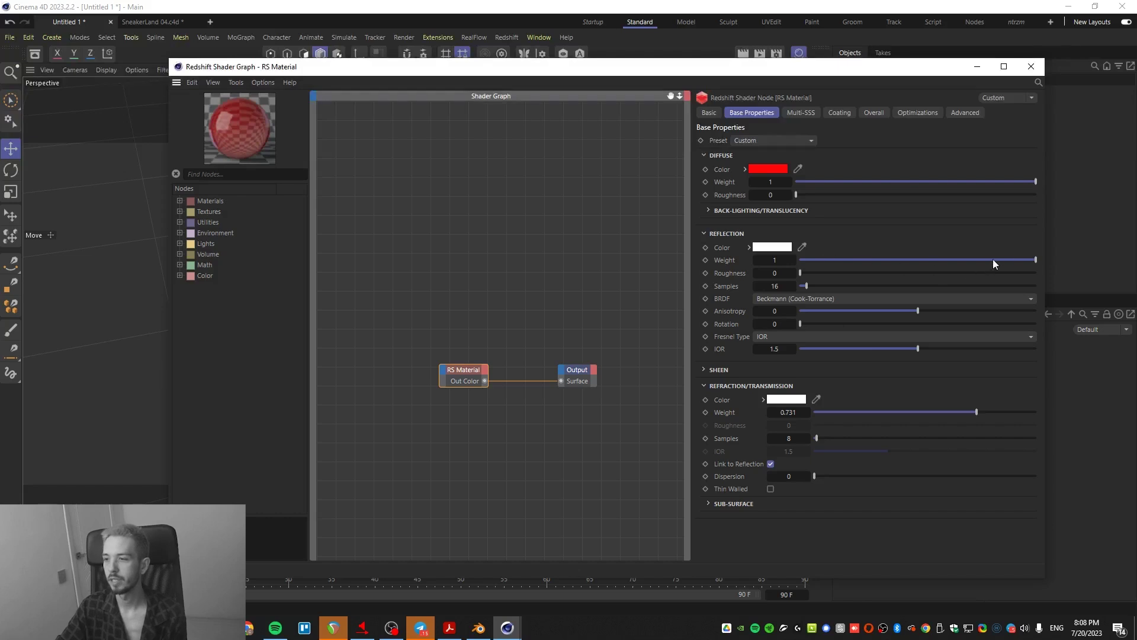
mouse_move(947, 260)
mouse_down()
mouse_move(926, 260)
mouse_move(964, 260)
mouse_up()
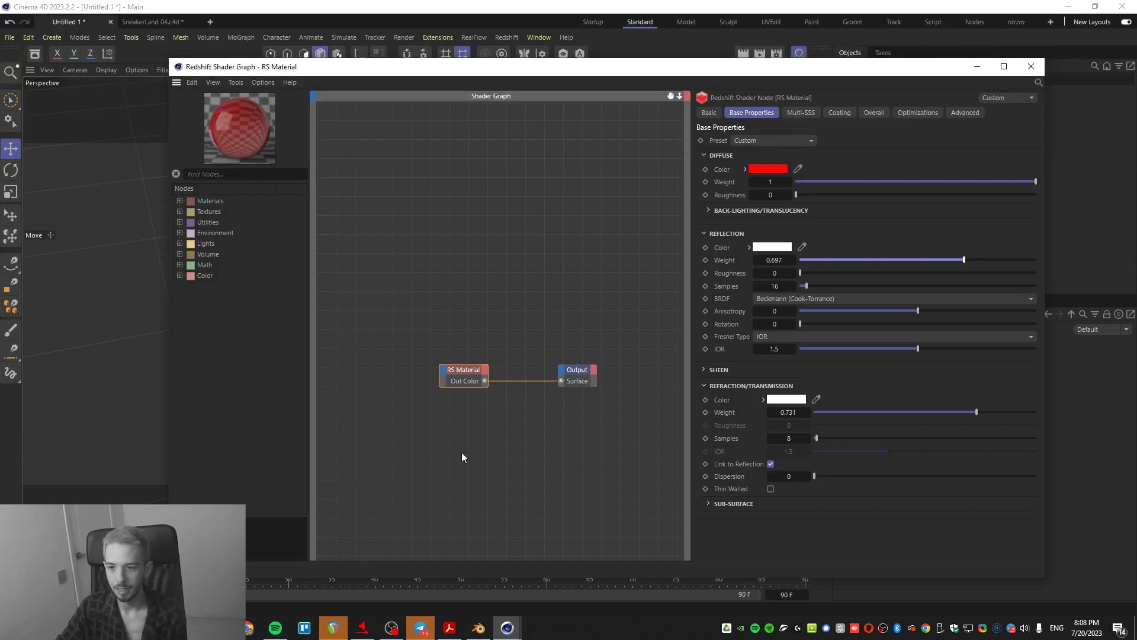
drag(517, 326, 345, 474)
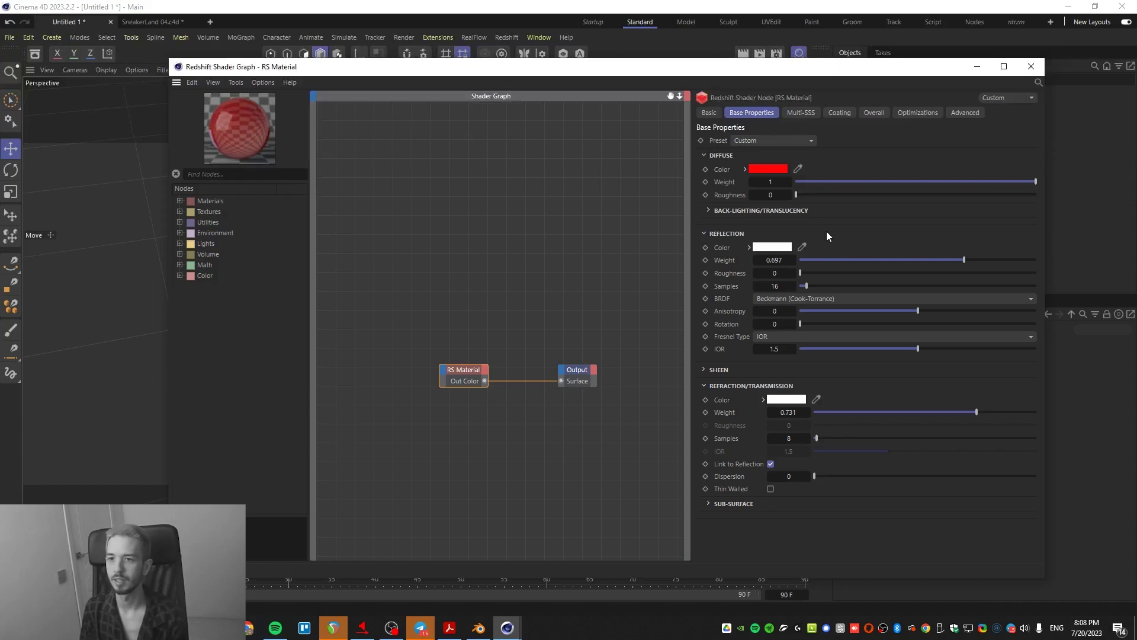
- Close the shader graph and switch to the SneakerLand 04 scene
click(1031, 67)
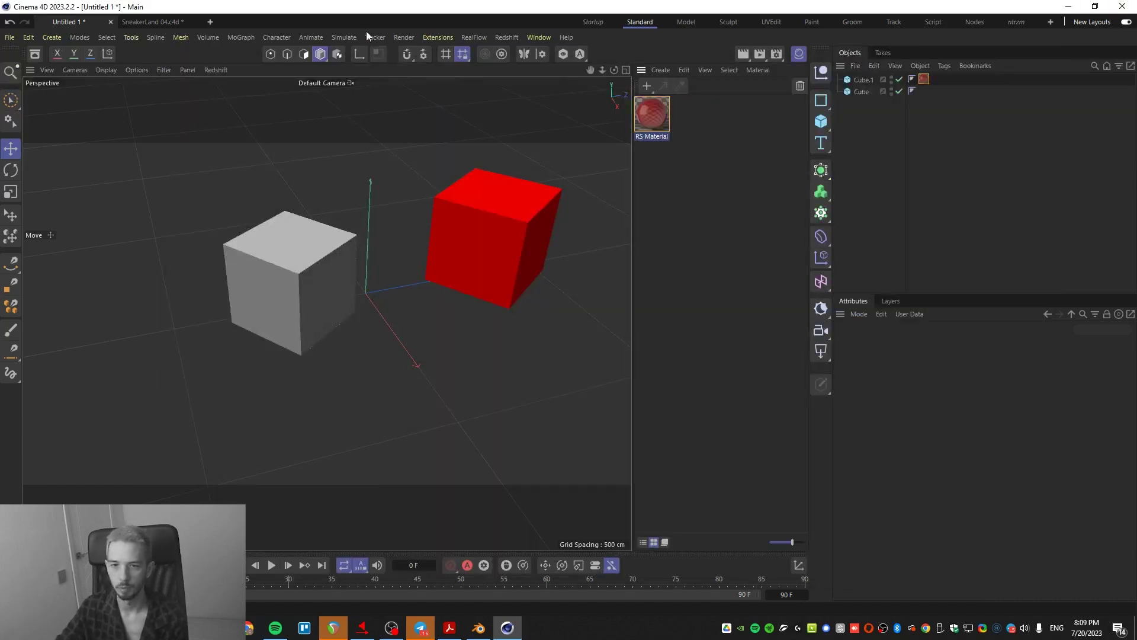
click(153, 22)
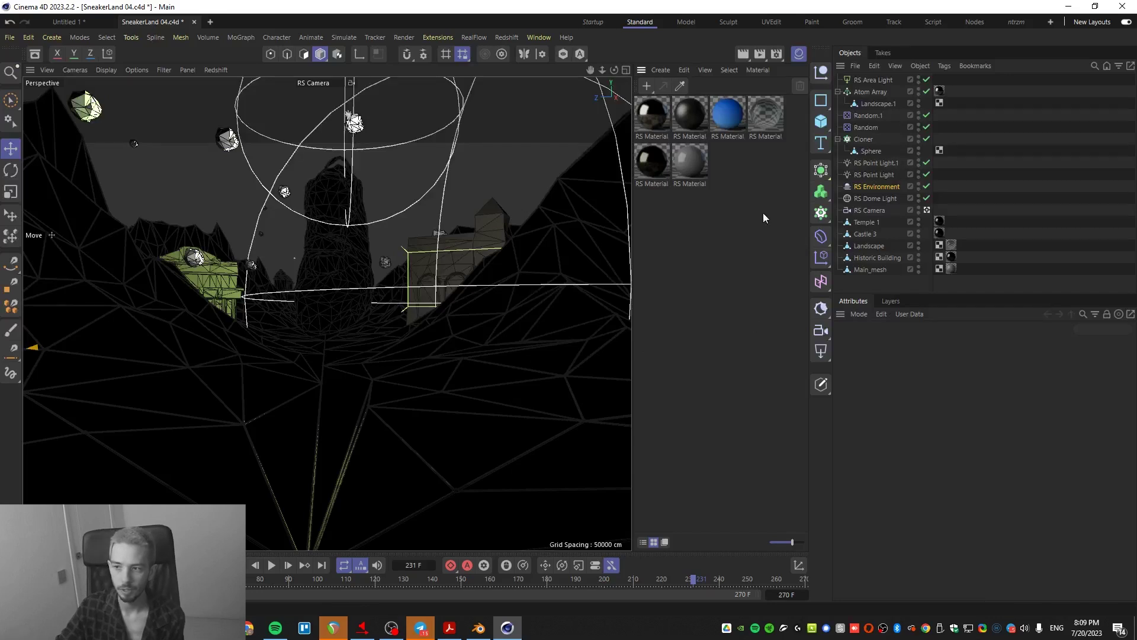
double_click(651, 160)
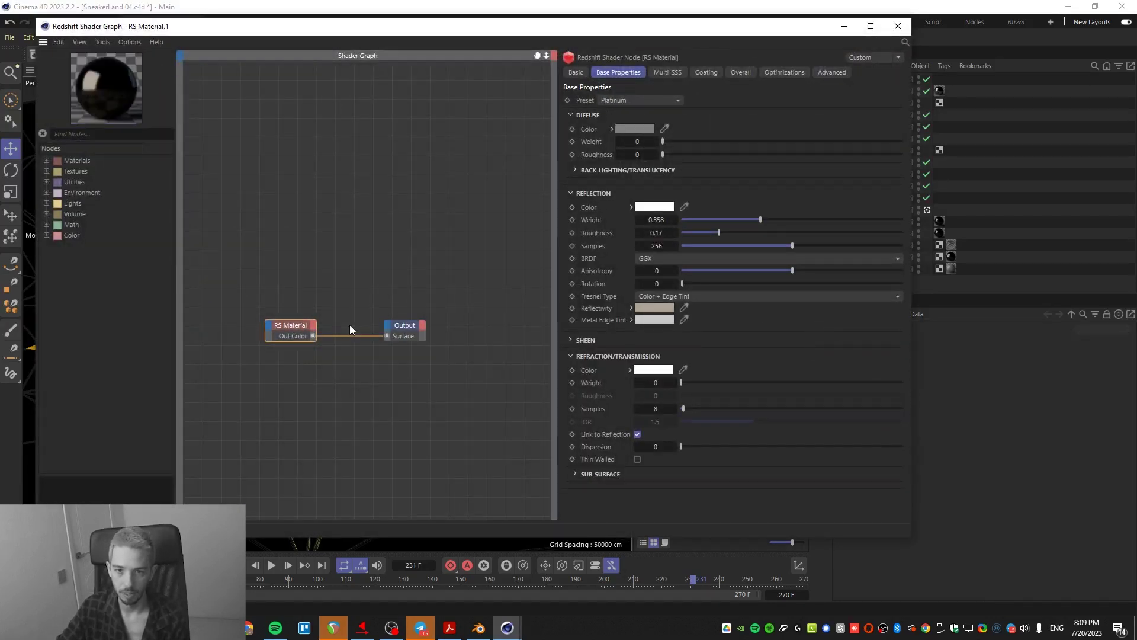
click(898, 26)
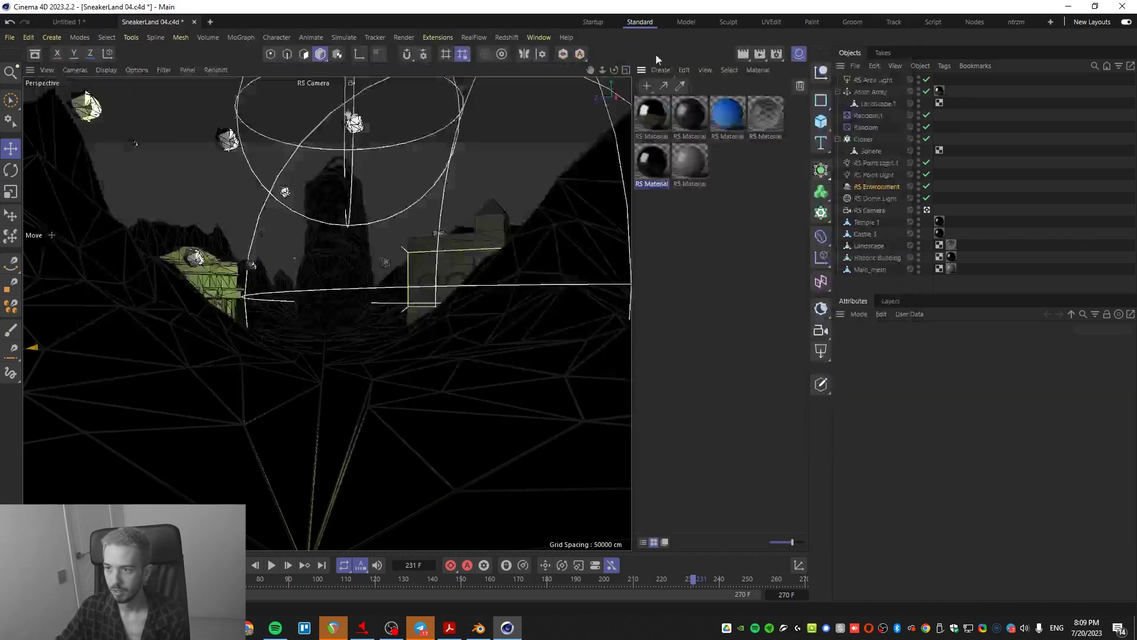
- Open the Redshift RenderView, start the interactive render, and dock and widen the panel
click(541, 38)
mouse_move(510, 41)
click(552, 147)
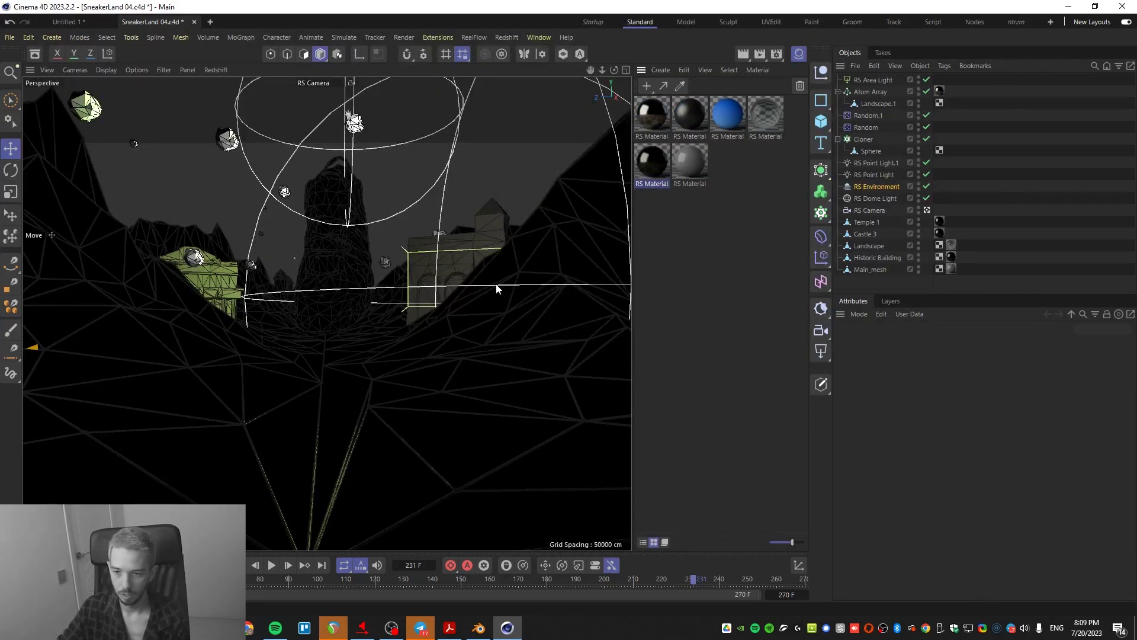
click(578, 169)
drag(558, 142, 127, 268)
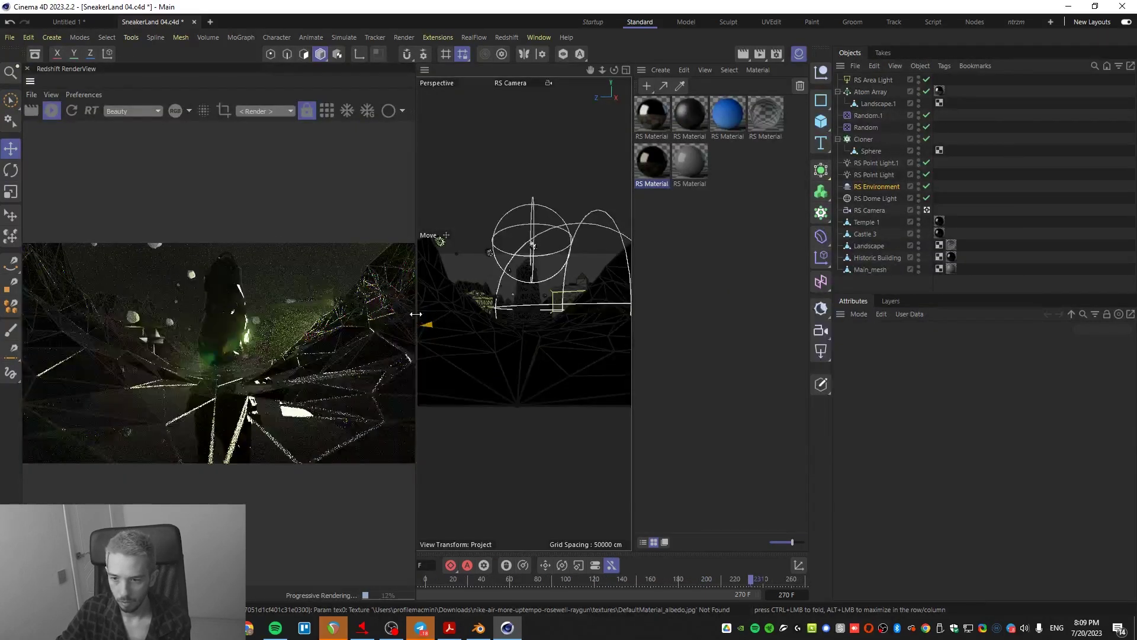
drag(416, 314, 533, 302)
drag(633, 291, 723, 291)
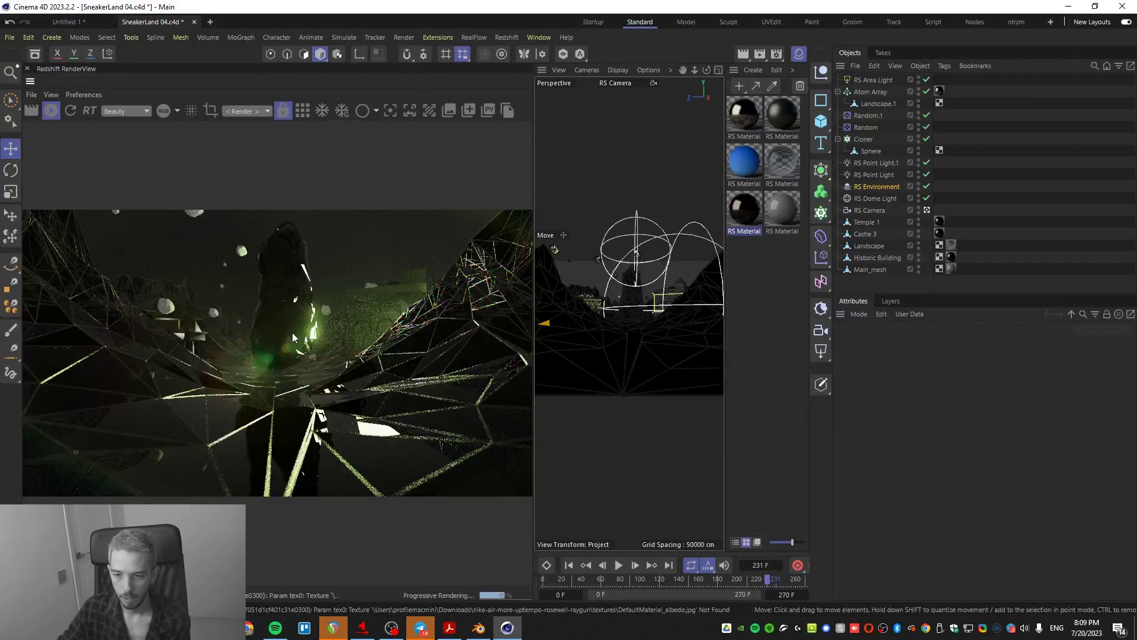
- Inspect RS Material.2 and RS Material.3, stop the interactive render, and return to Blender
click(781, 118)
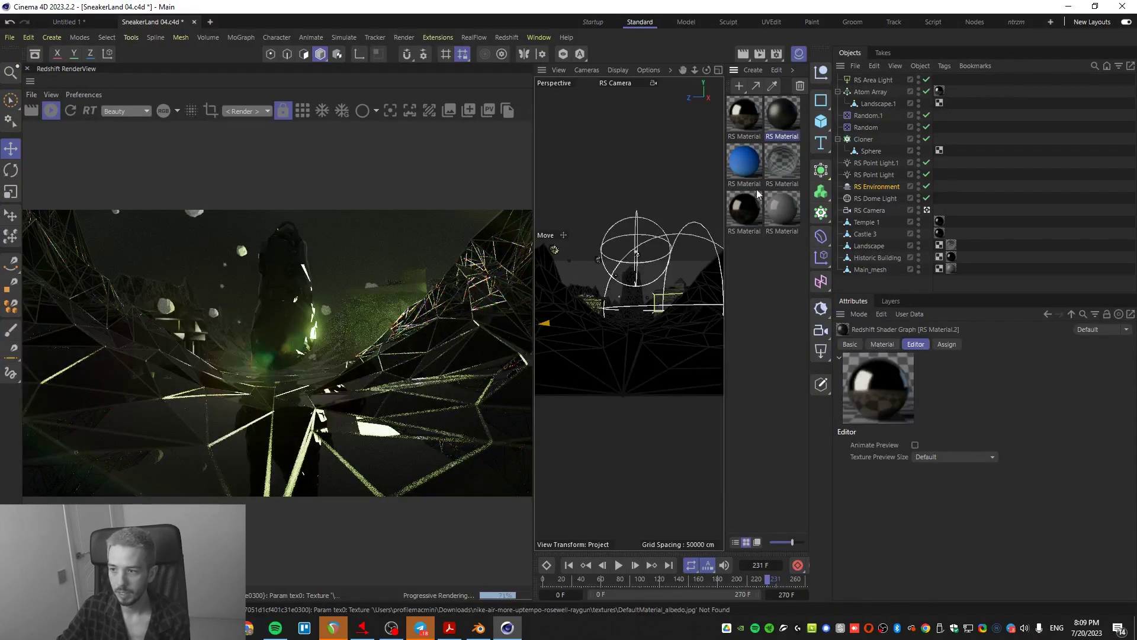
click(765, 317)
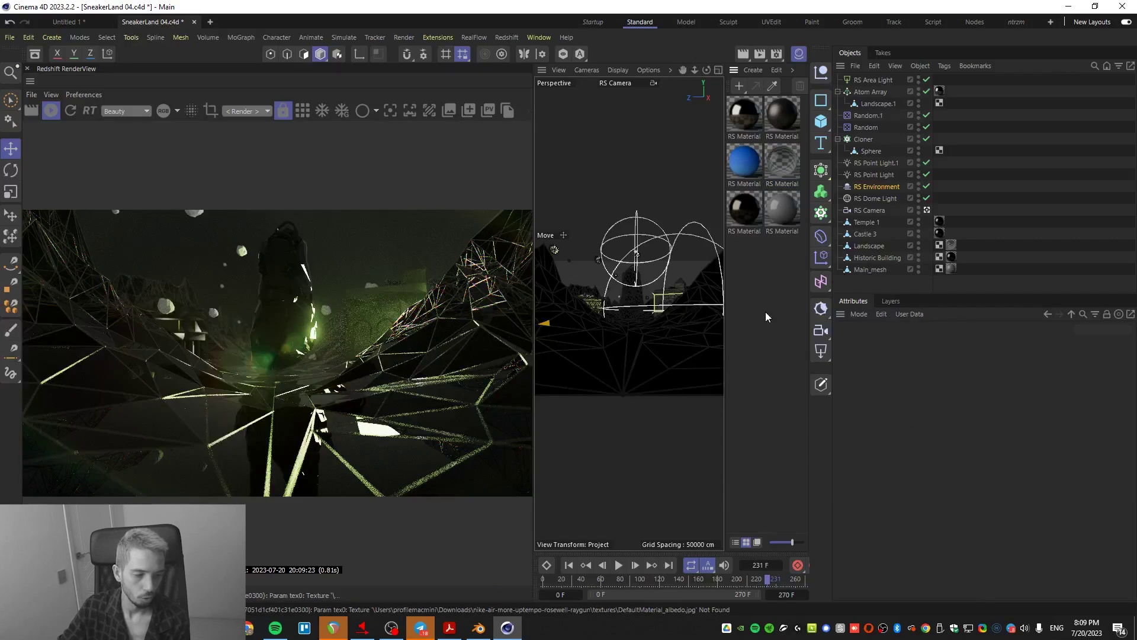
click(780, 113)
click(782, 210)
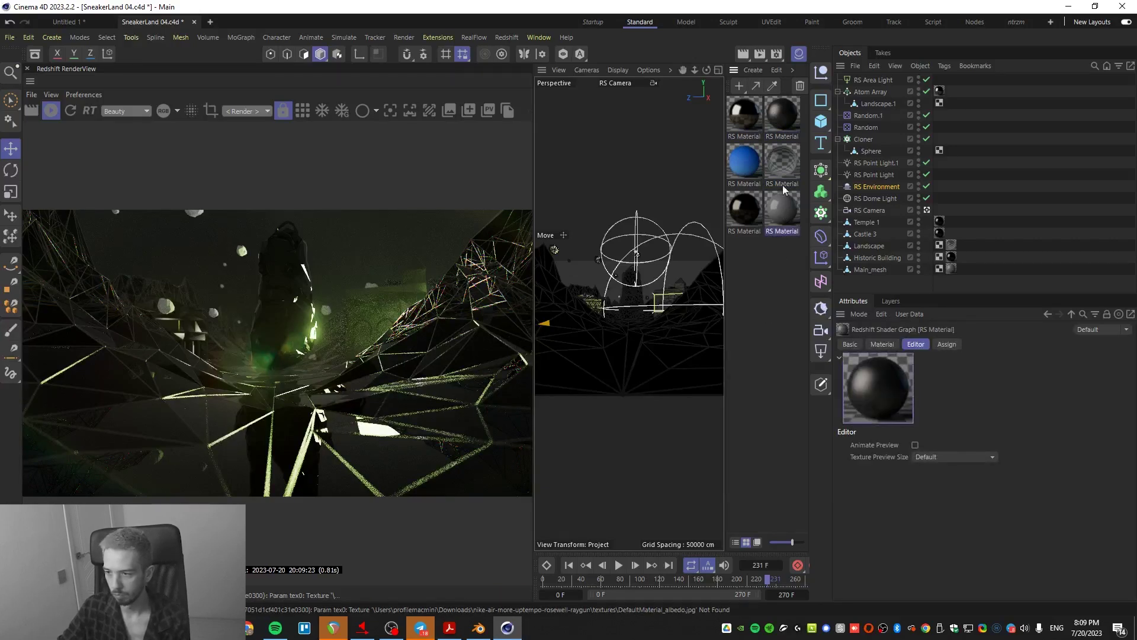
click(746, 163)
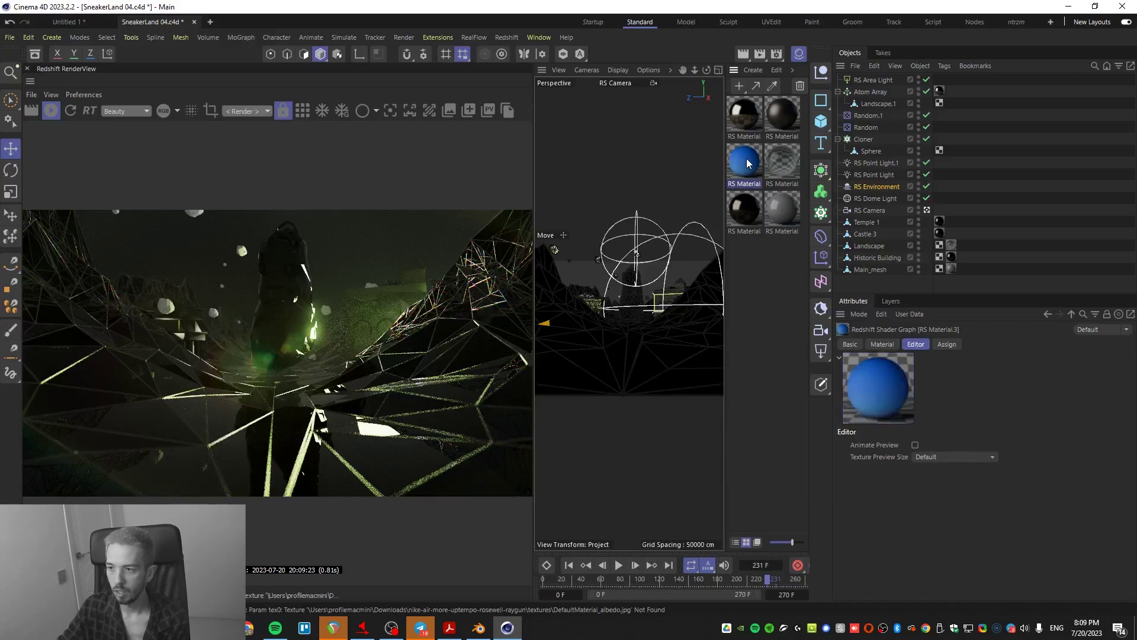
click(758, 334)
click(51, 110)
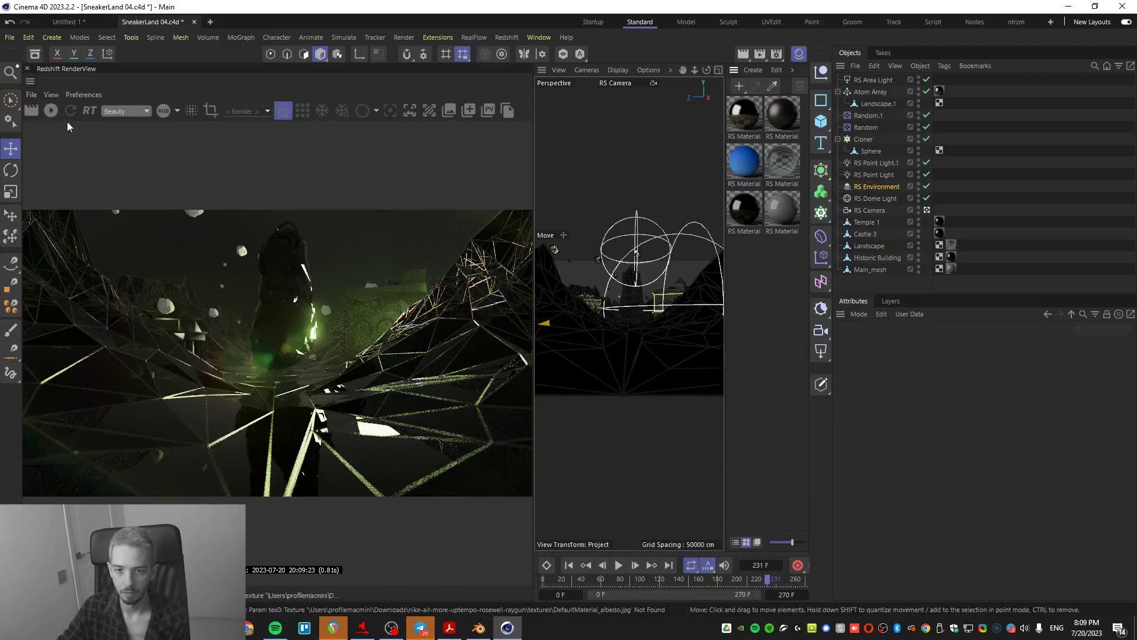
click(479, 630)
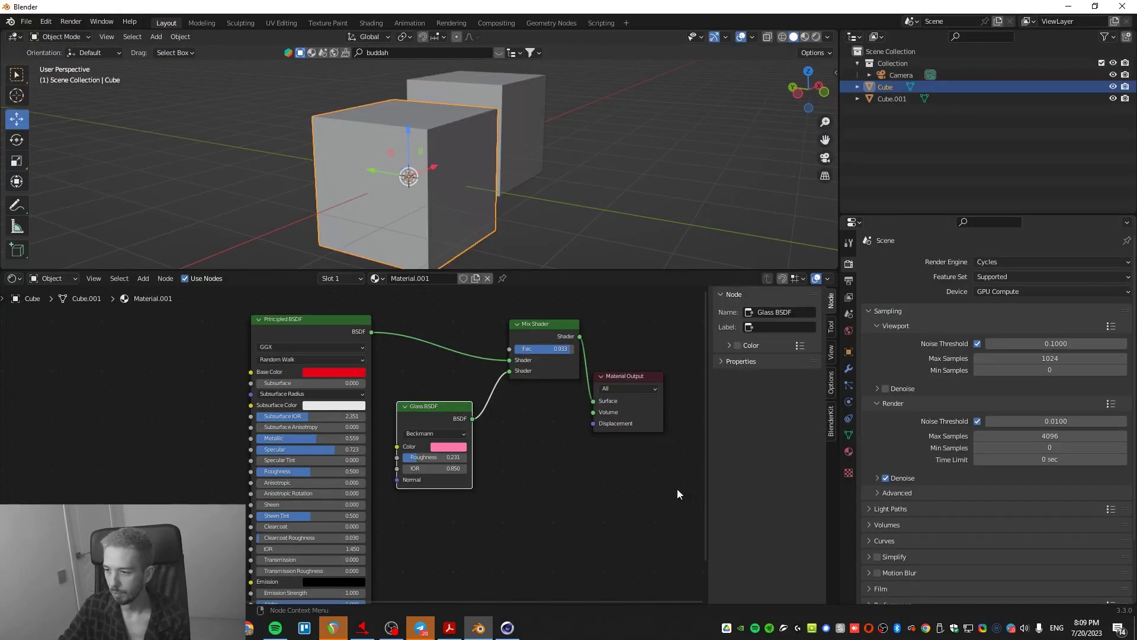
- Assign the existing Material.001 to Cube.001
click(888, 99)
click(848, 452)
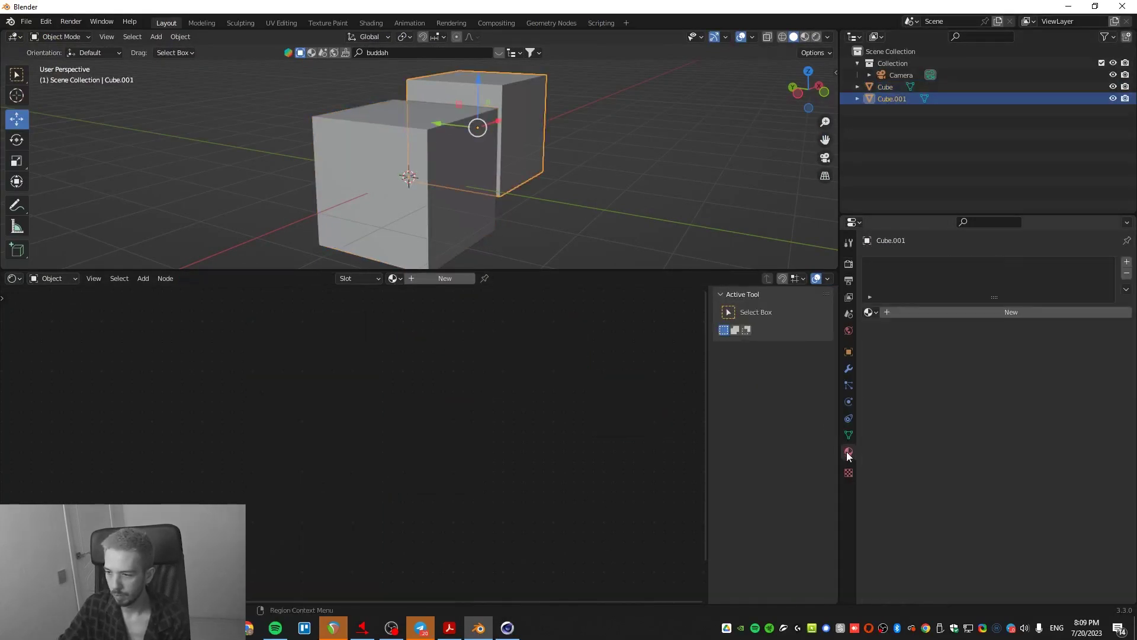
click(904, 311)
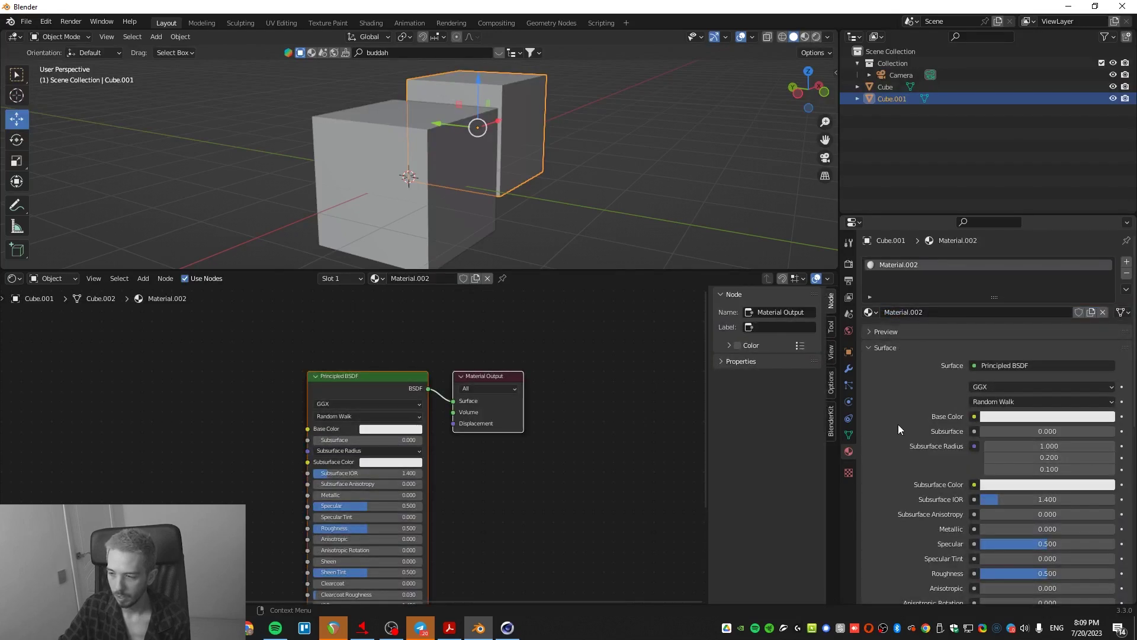
click(872, 311)
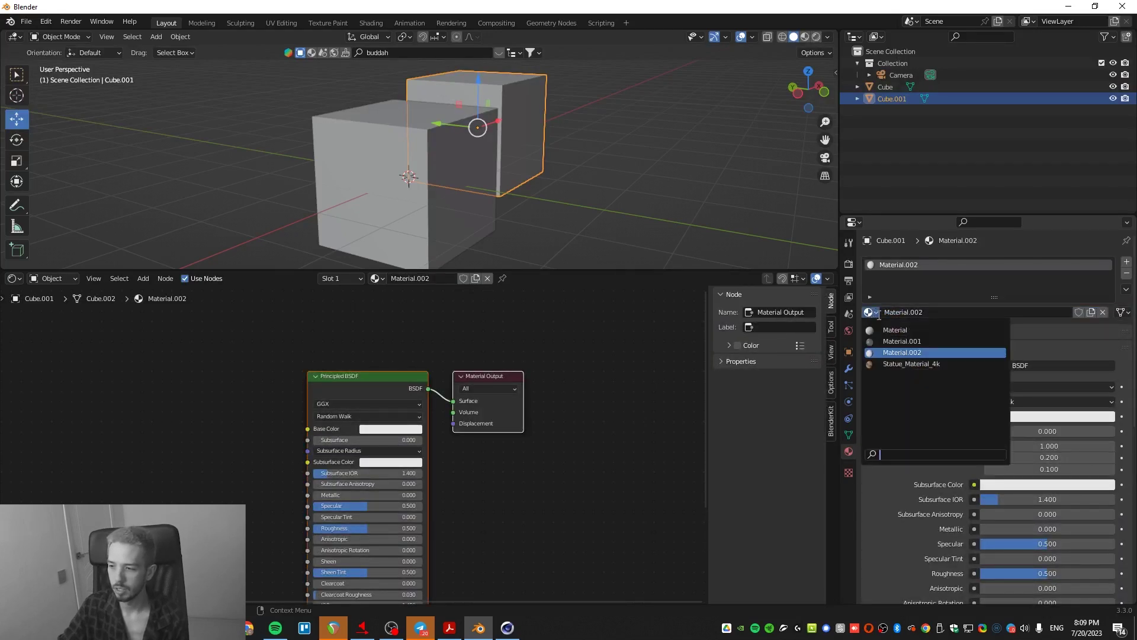
click(875, 311)
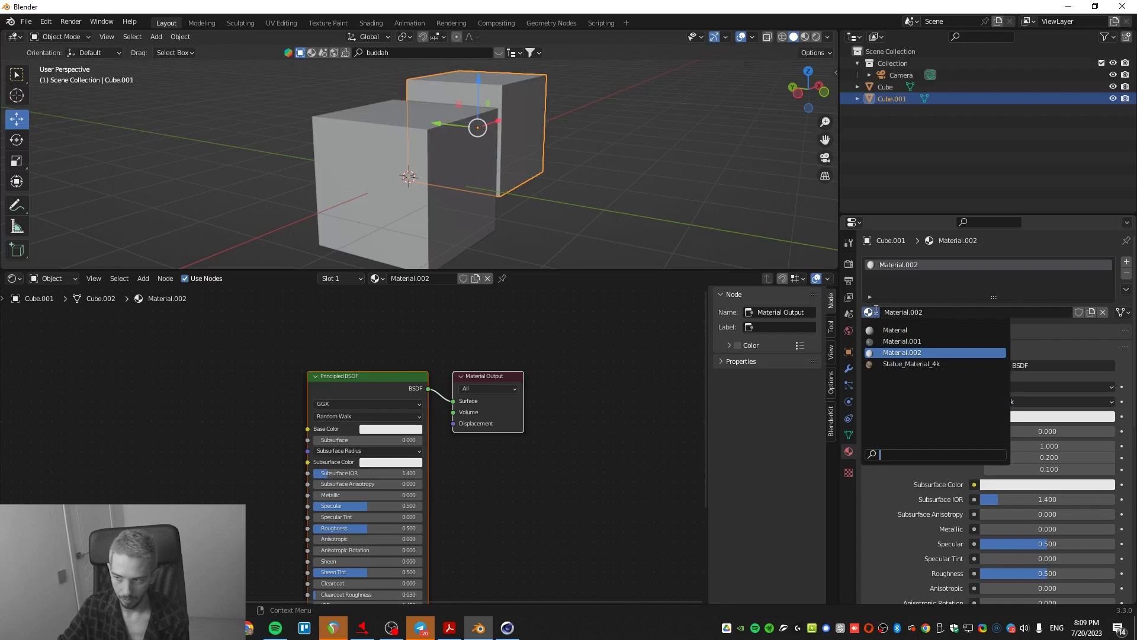
click(882, 343)
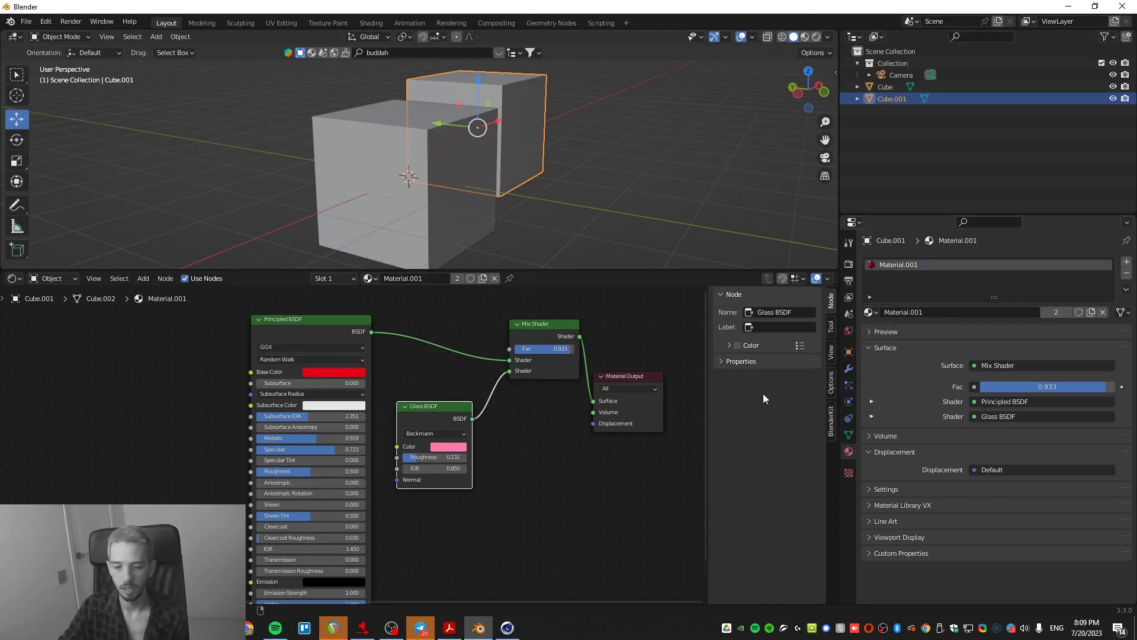
- From the View Layer tab, select both cubes with A and switch to Cinema 4D
click(599, 509)
middle_drag(502, 130, 502, 164)
scroll(502, 164, down, 4)
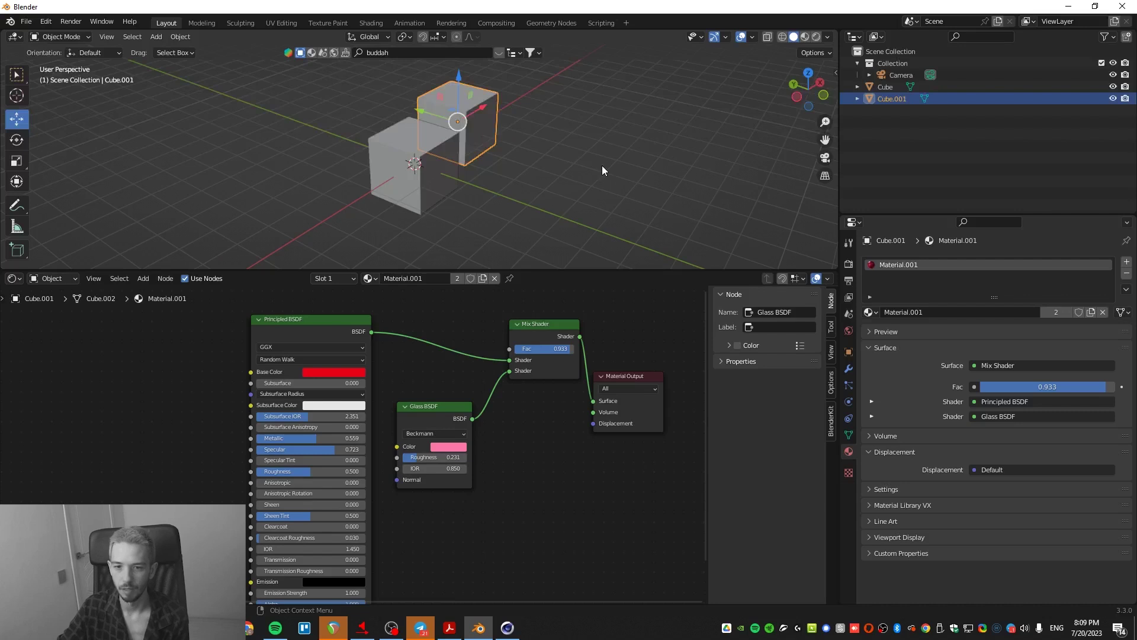
click(602, 165)
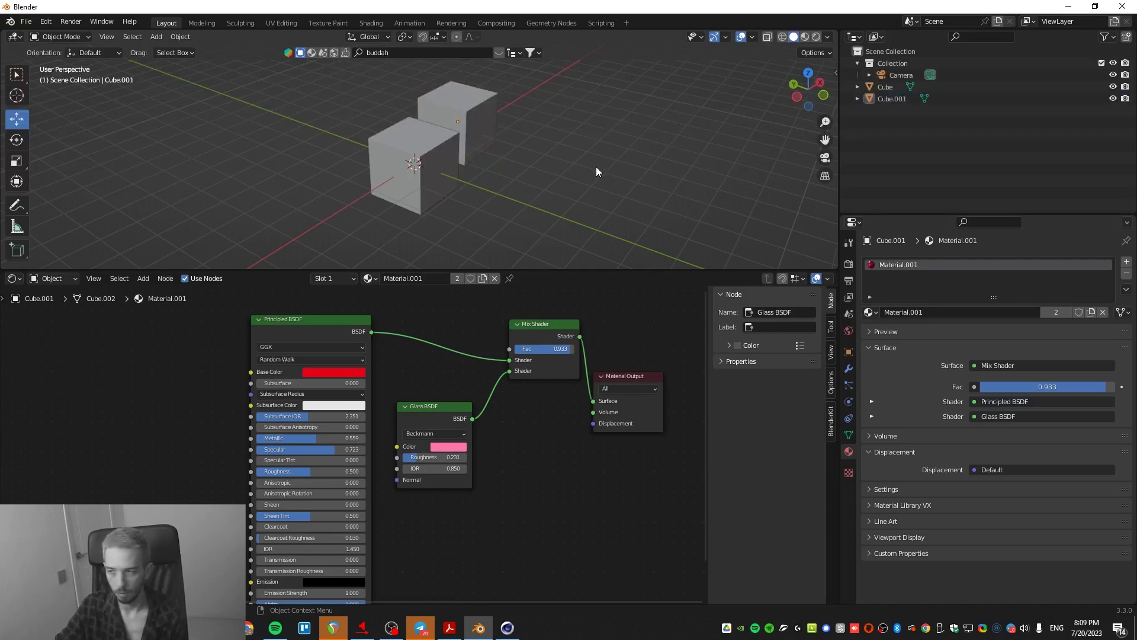
click(849, 297)
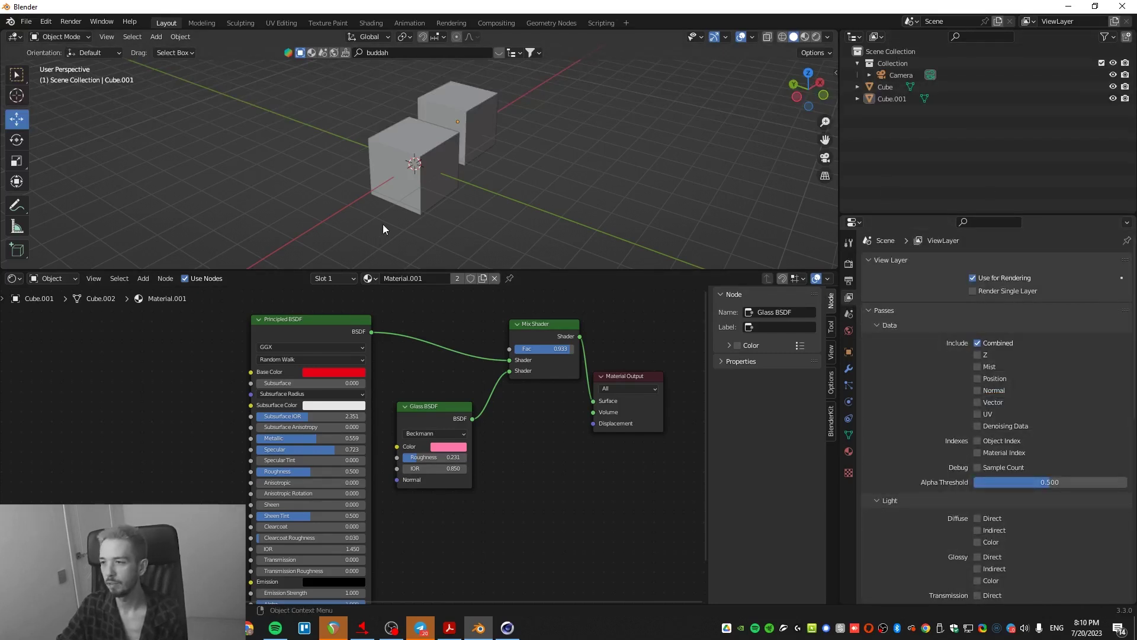
click(413, 170)
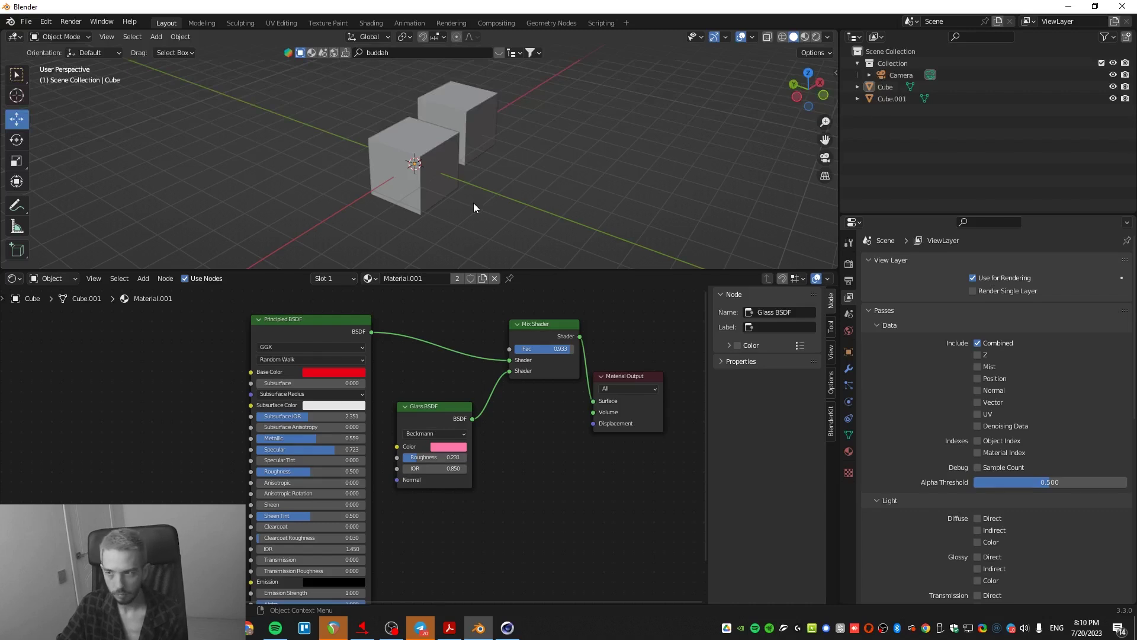
key(a)
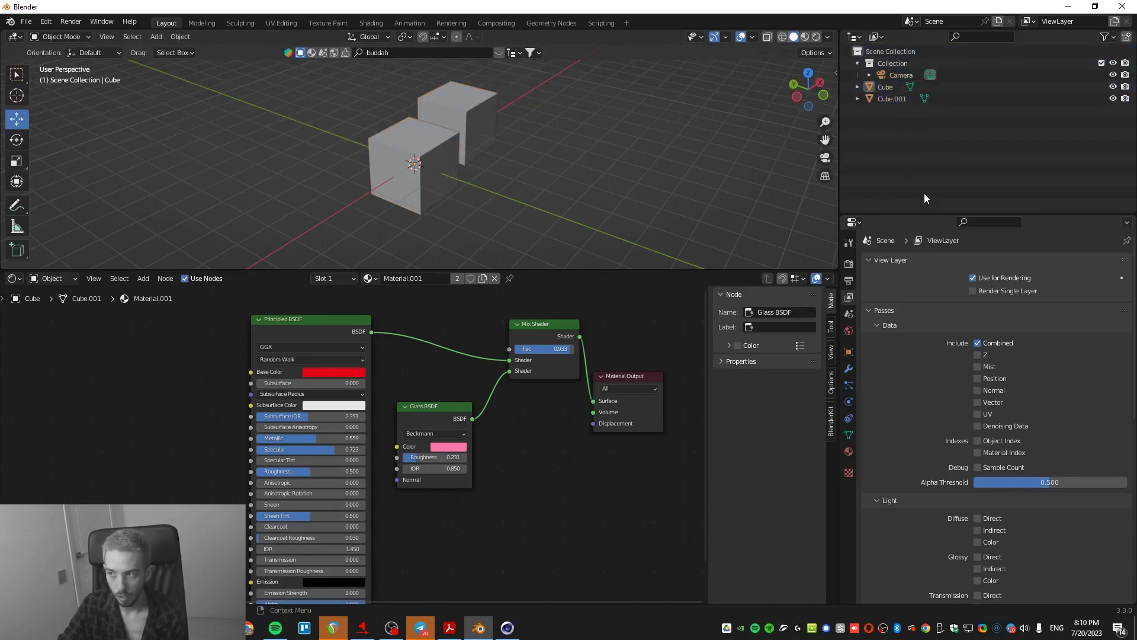
key(alt+Tab)
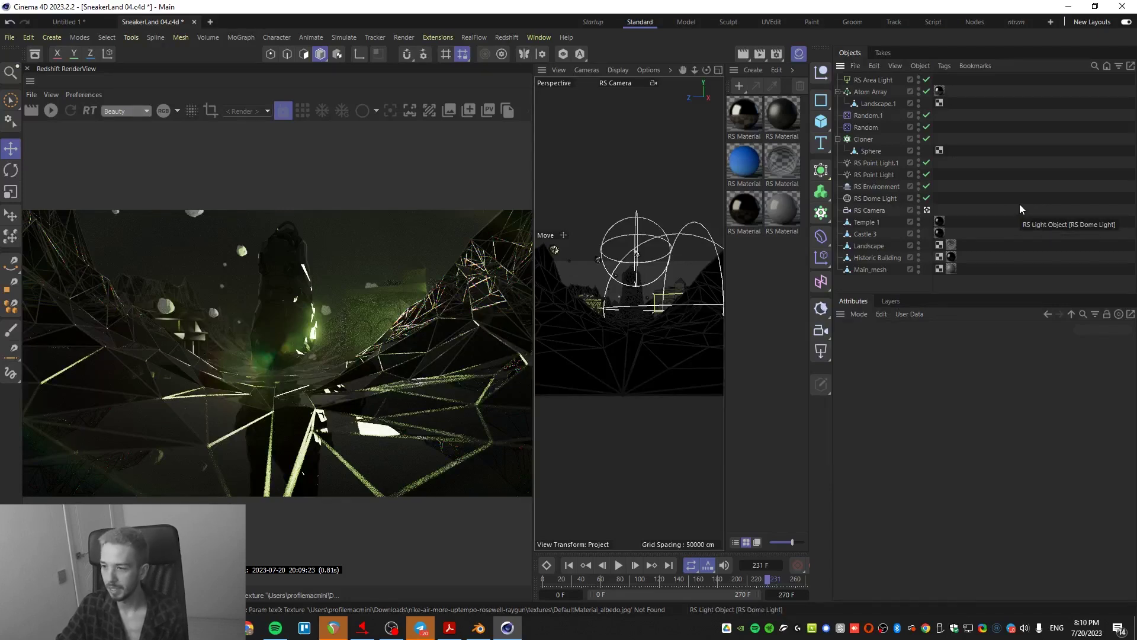
- Inspect the Castle 3 and Atom Array material tags, then stop viewing through RS Camera
click(939, 233)
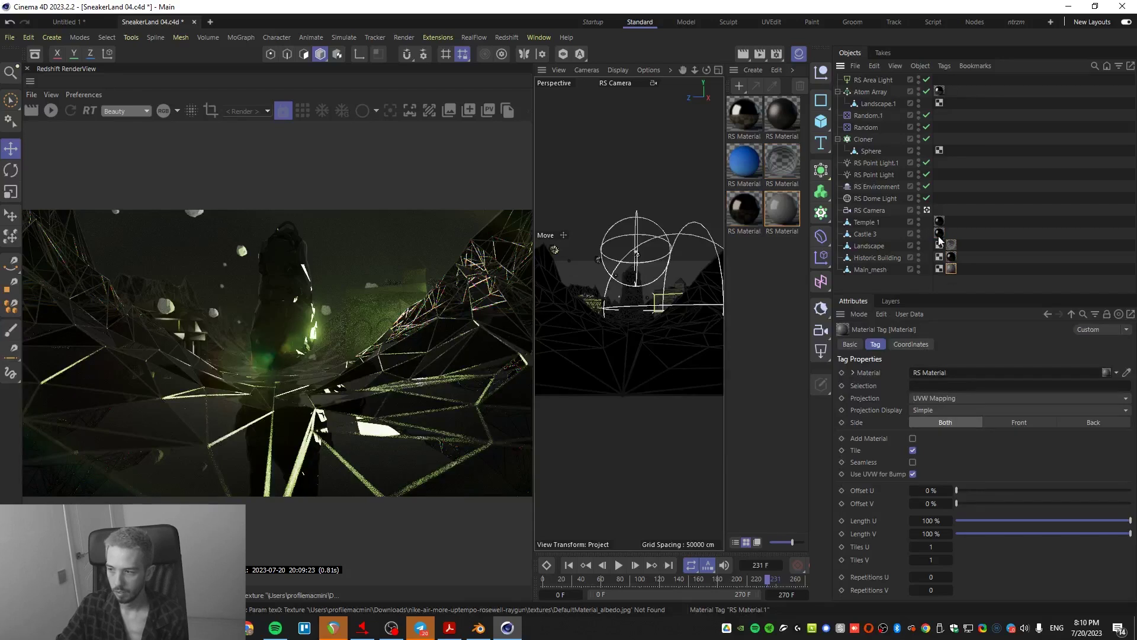
click(939, 91)
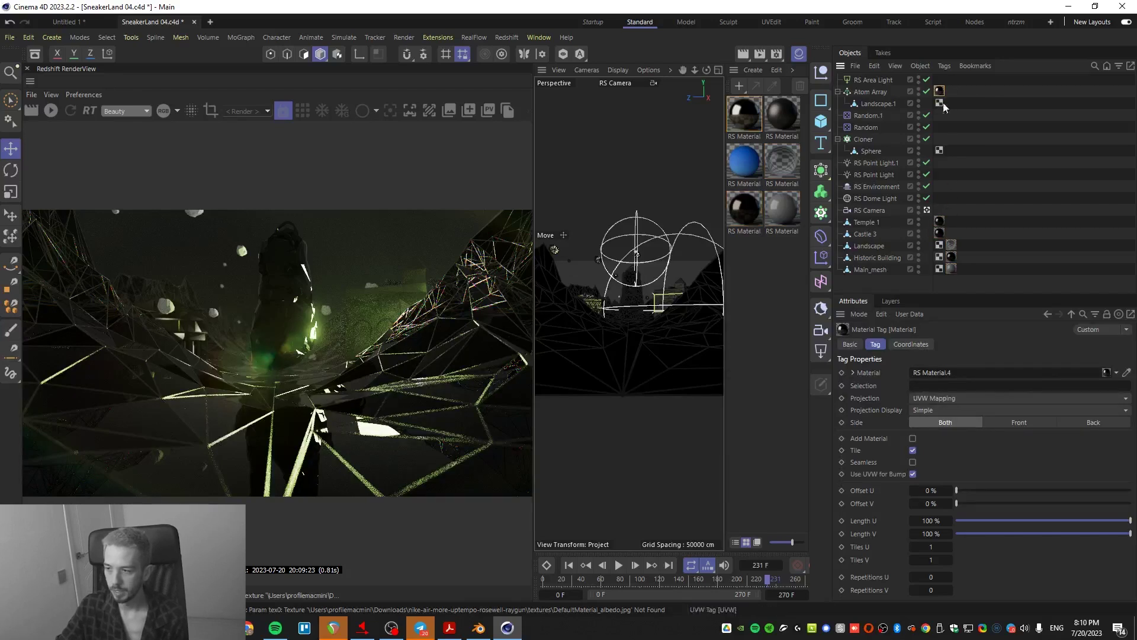
click(1007, 286)
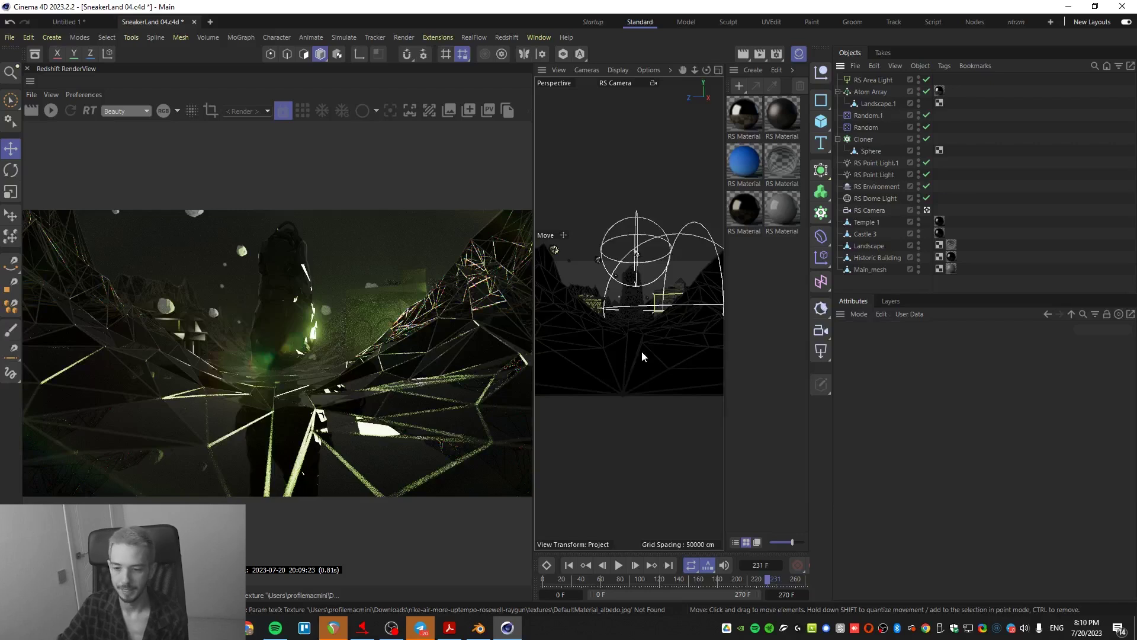
click(951, 256)
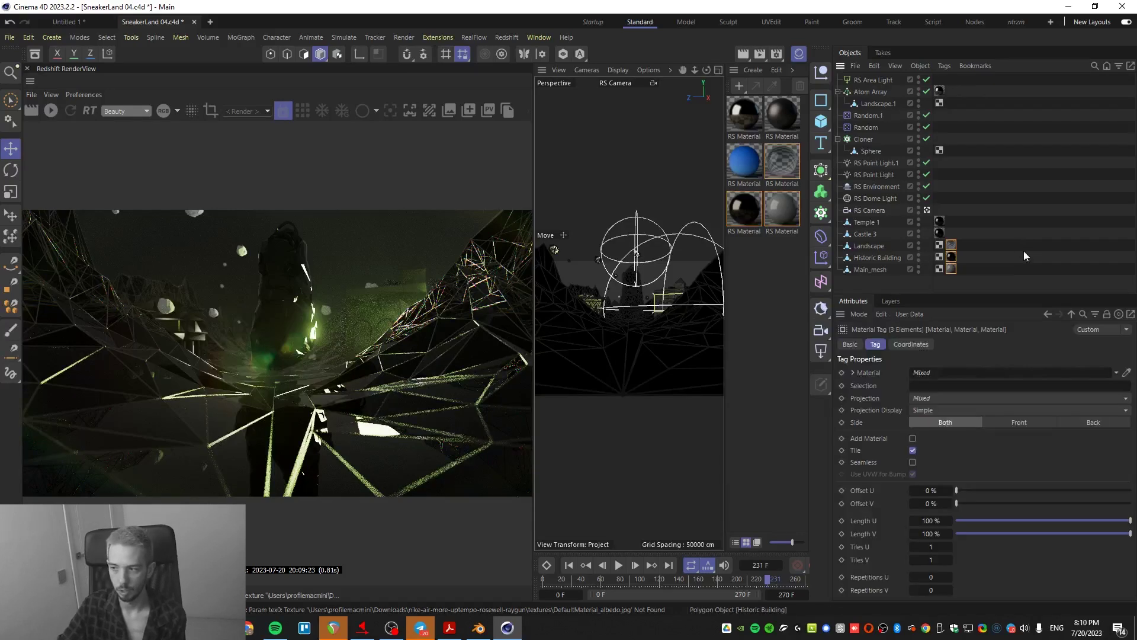
click(1025, 253)
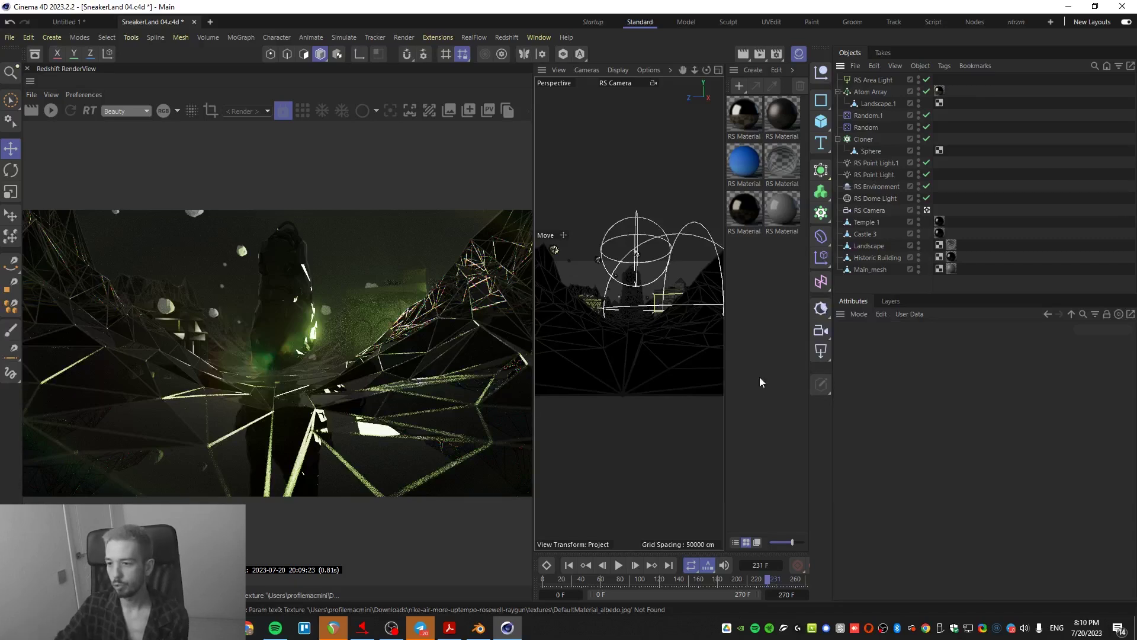
click(927, 210)
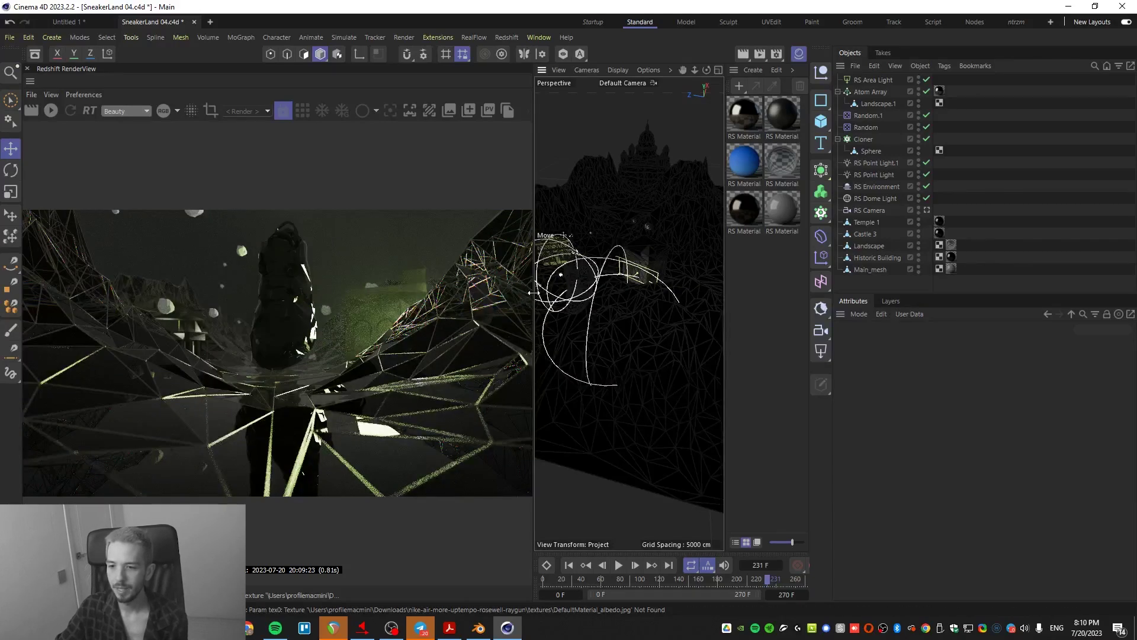
- Widen the viewport over the RenderView, then zoom out and look down on the landscape
drag(533, 296, 72, 281)
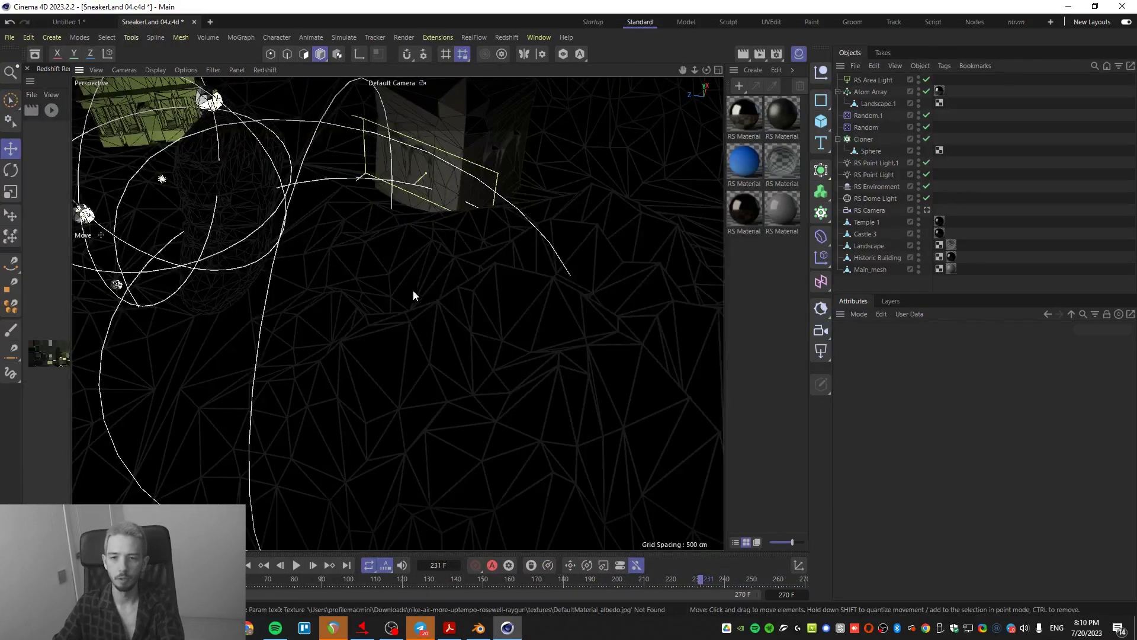
scroll(385, 263, down, 5)
alt+drag(379, 264, 379, 265)
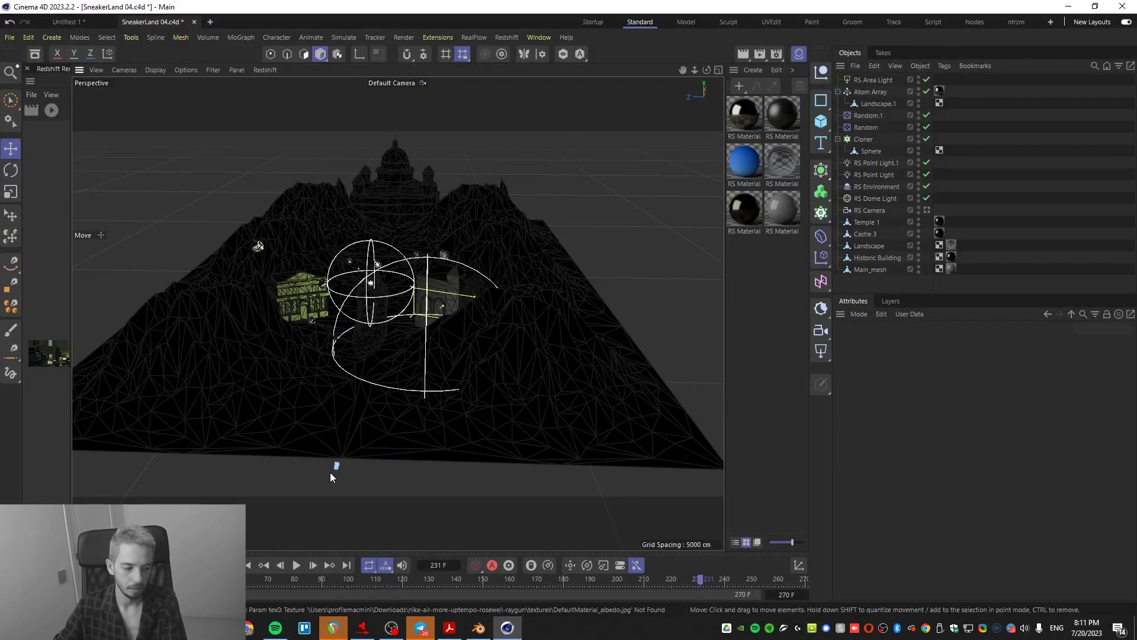
alt+drag(330, 468, 296, 381)
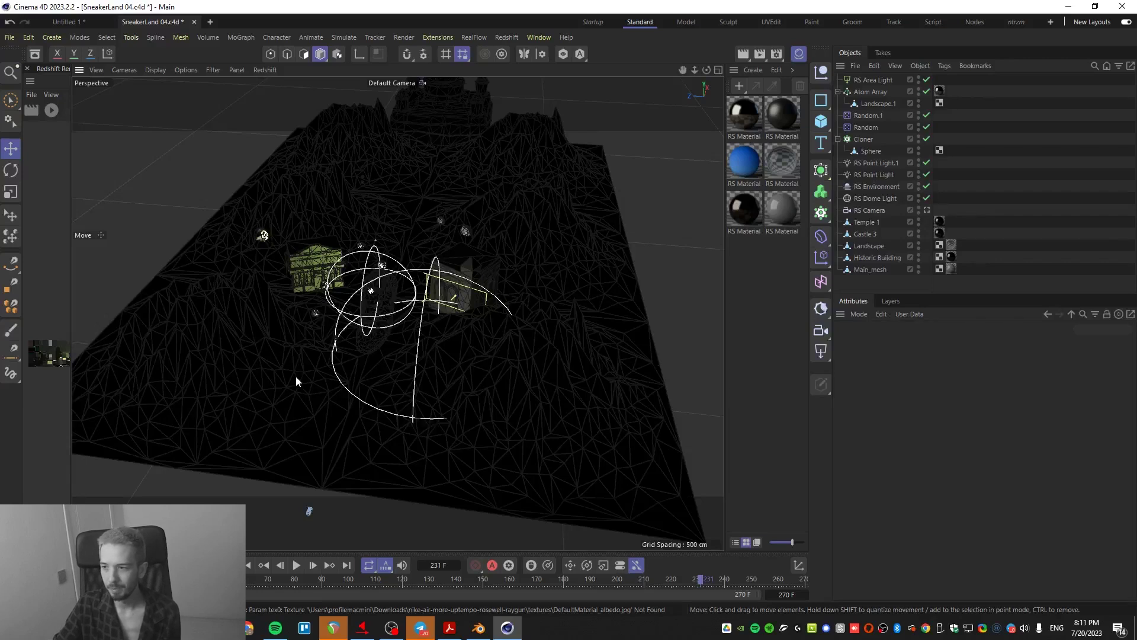
- Switch to the Untitled 1 project and select, then deselect, the red cube
click(70, 22)
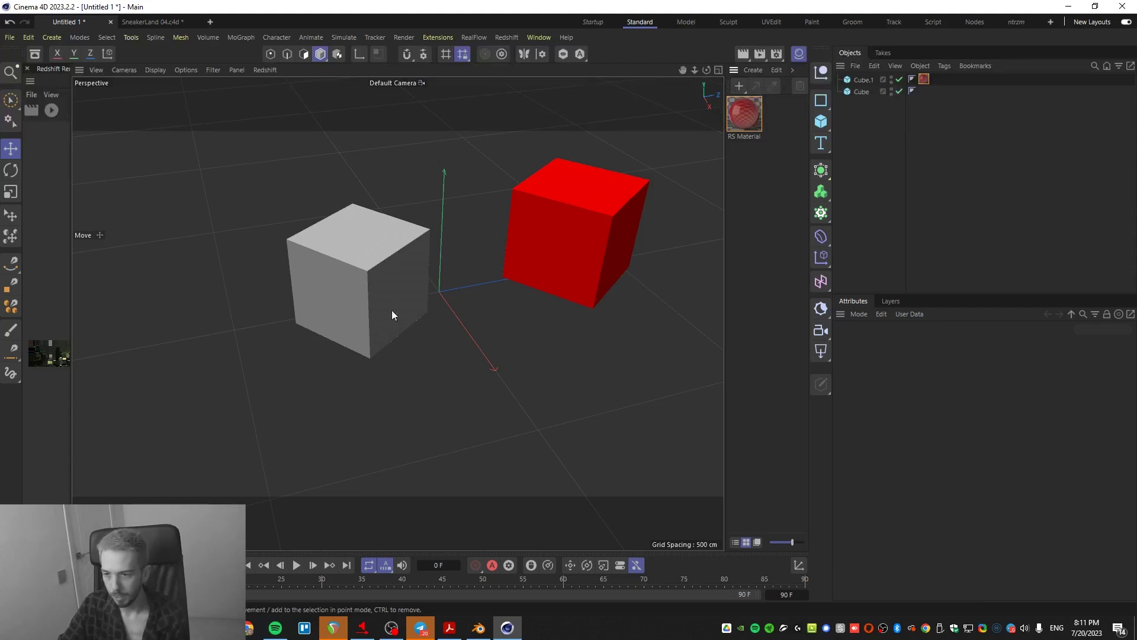
click(559, 233)
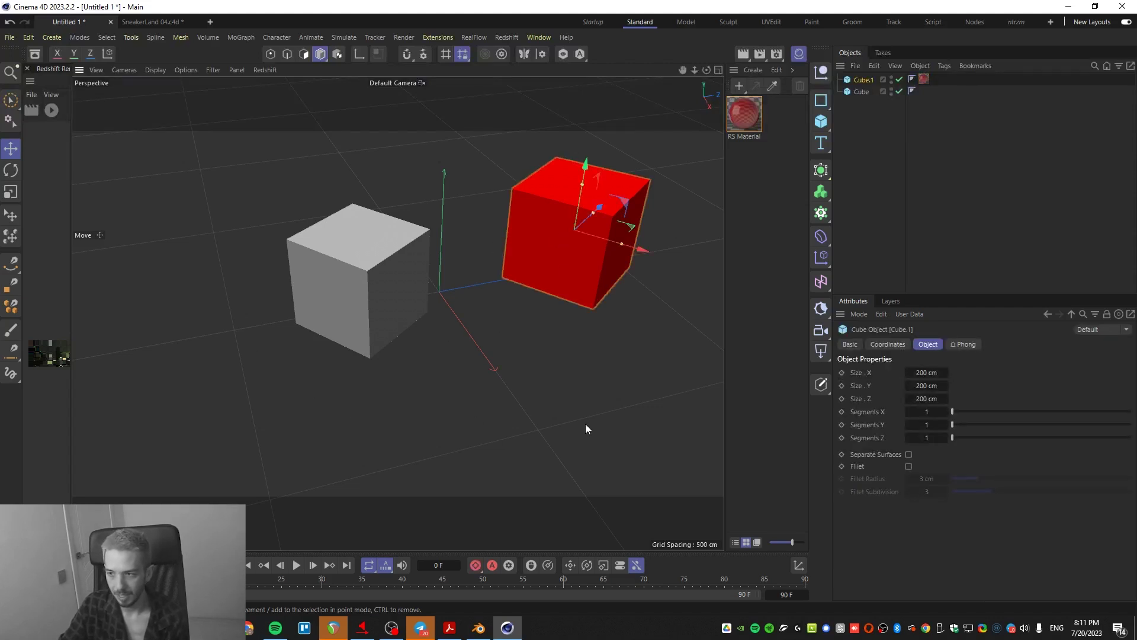
click(585, 424)
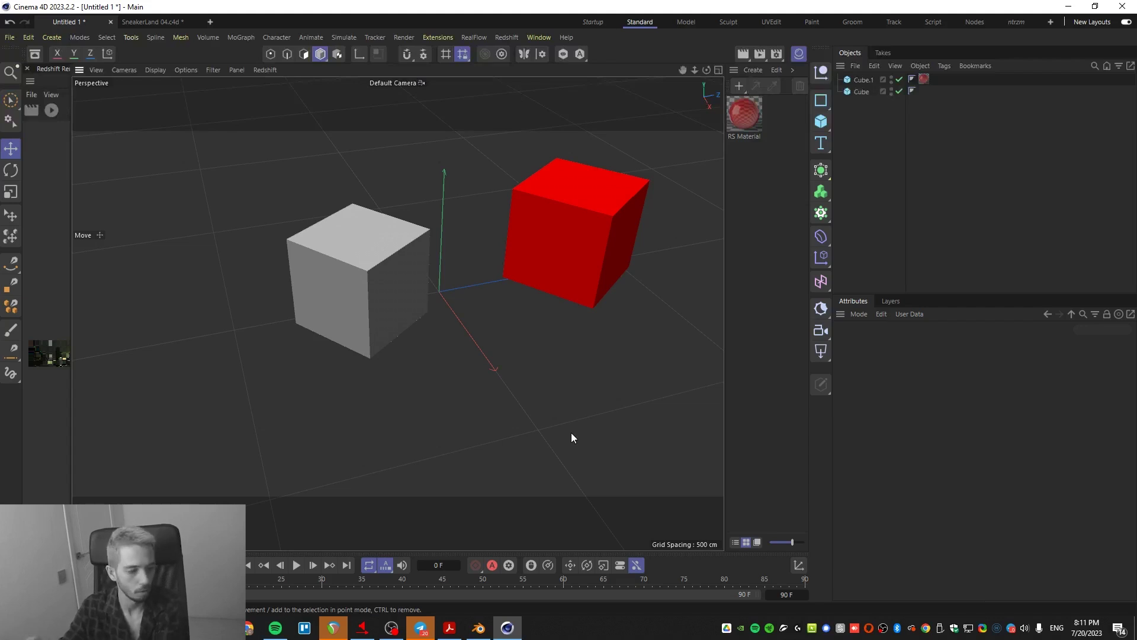
- In Blender, enlarge the 3D view and preview the cubes in Material Preview shading
click(479, 627)
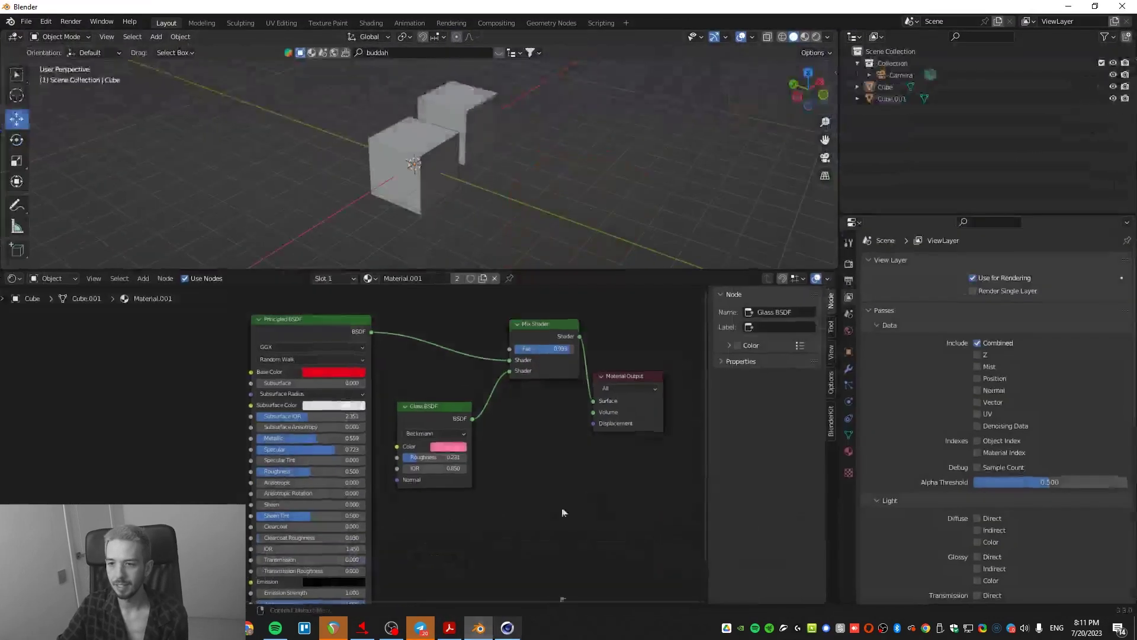
mouse_move(468, 157)
middle_down()
mouse_move(460, 196)
mouse_move(448, 150)
middle_up()
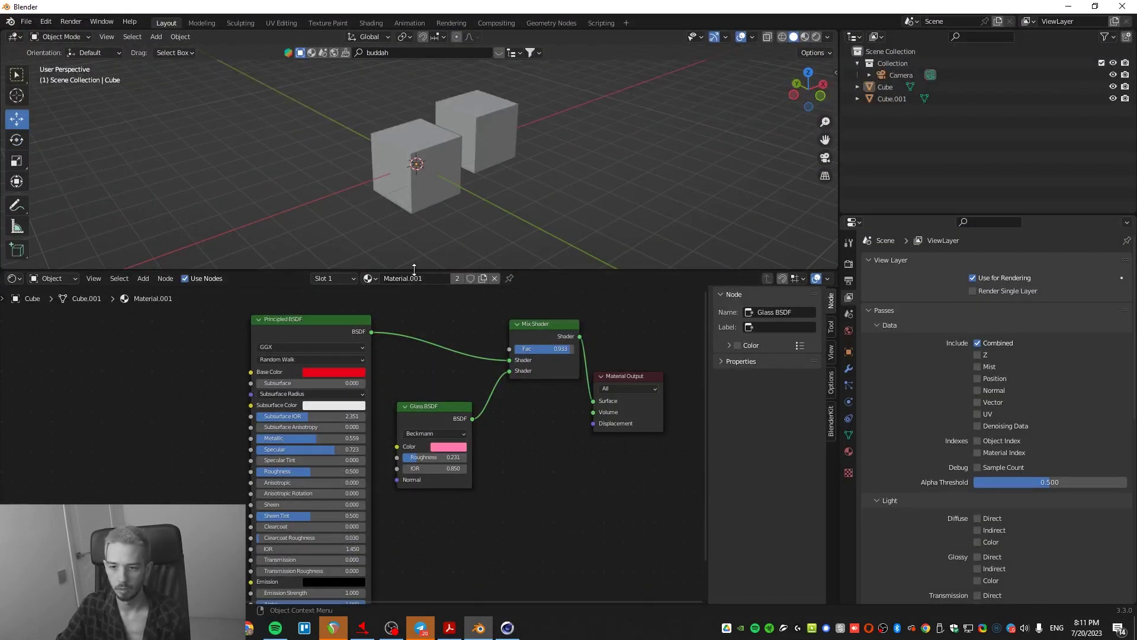
drag(414, 268, 433, 472)
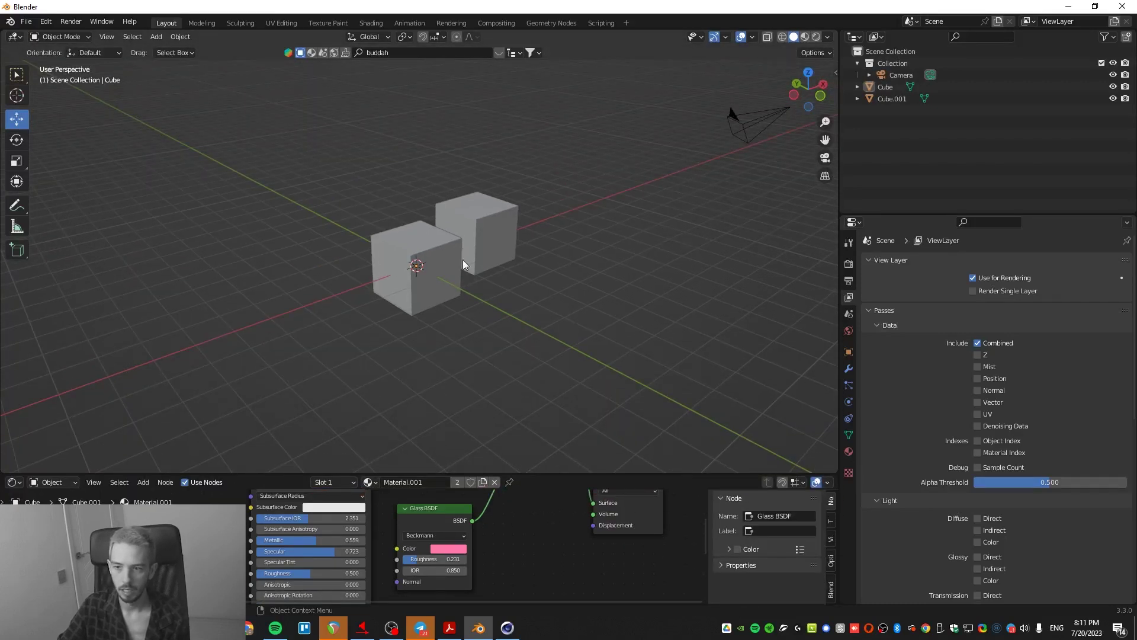
mouse_move(463, 263)
middle_down()
mouse_move(424, 315)
mouse_move(407, 293)
mouse_move(456, 287)
mouse_move(462, 298)
middle_up()
click(805, 37)
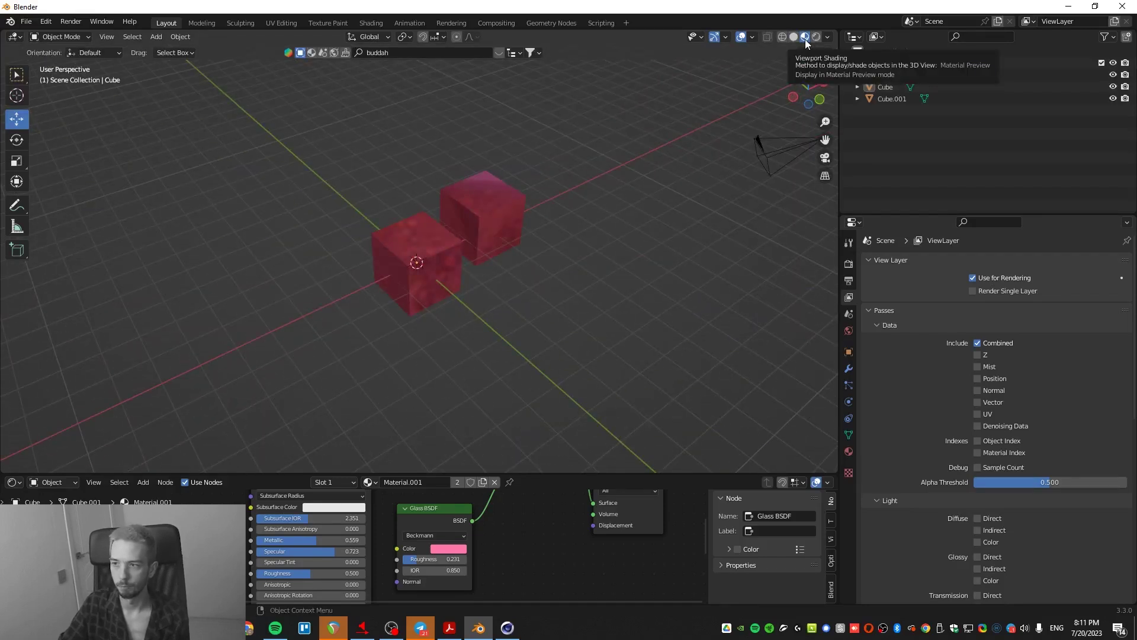
- Return the cubes to Solid shading with Z and minimize Blender
mouse_move(734, 122)
middle_down()
mouse_move(460, 282)
mouse_move(543, 296)
mouse_move(464, 295)
mouse_move(482, 306)
middle_up()
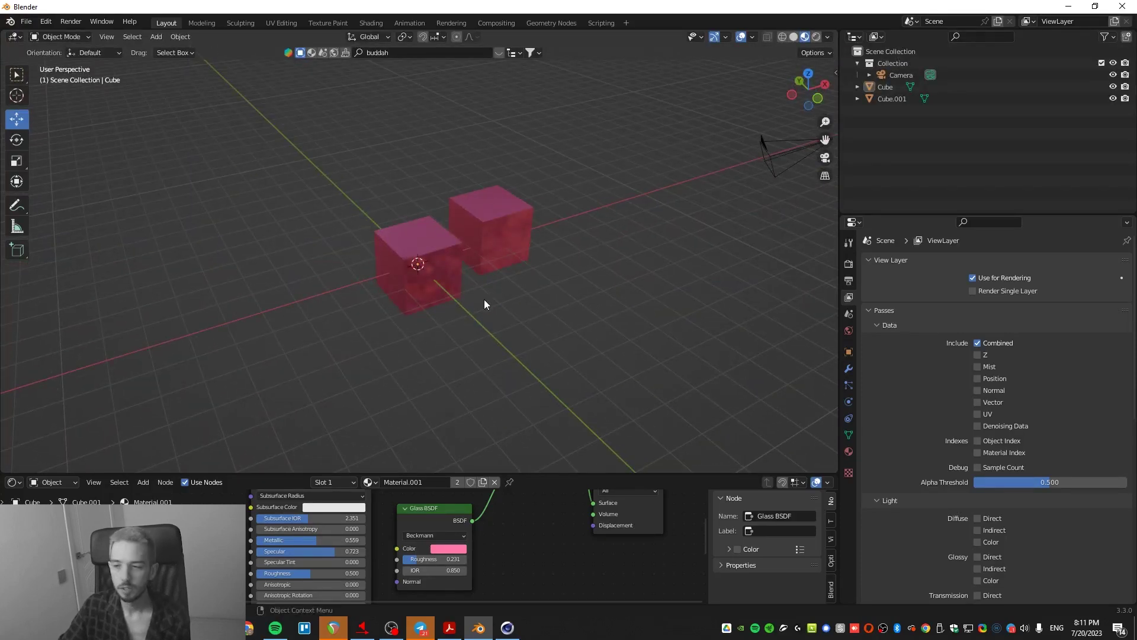
key(z)
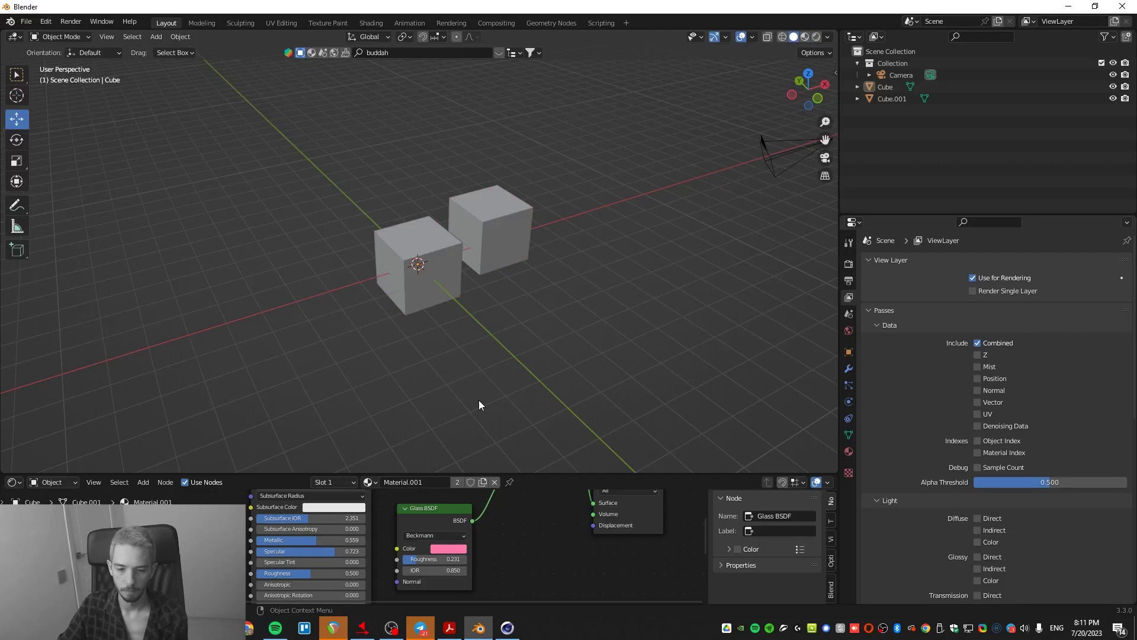
middle_drag(479, 402, 417, 345)
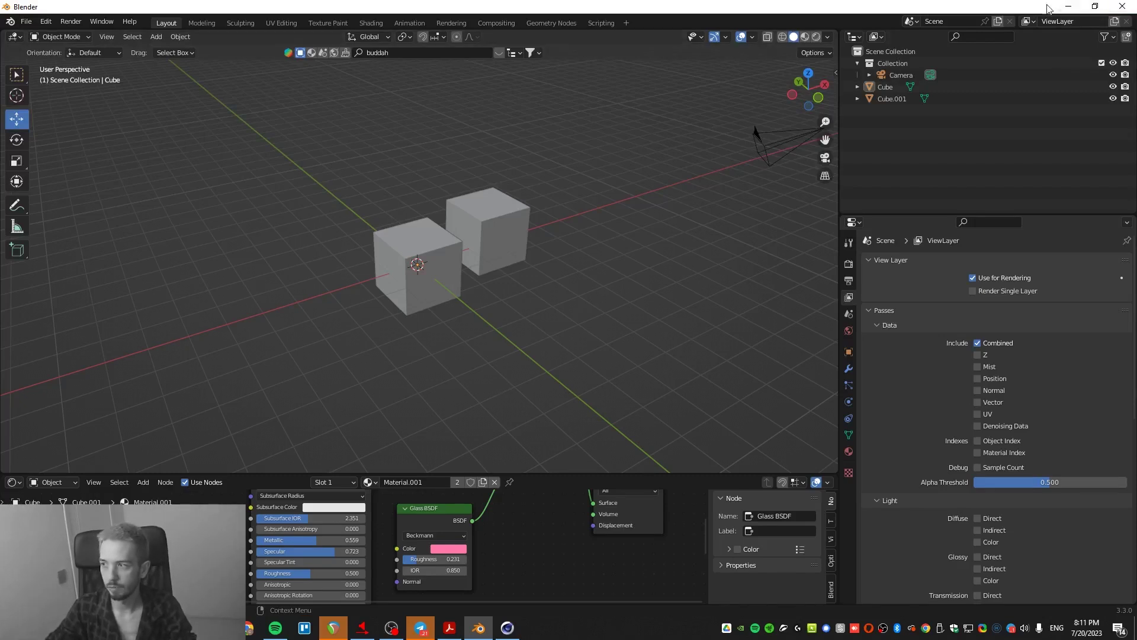
click(1068, 6)
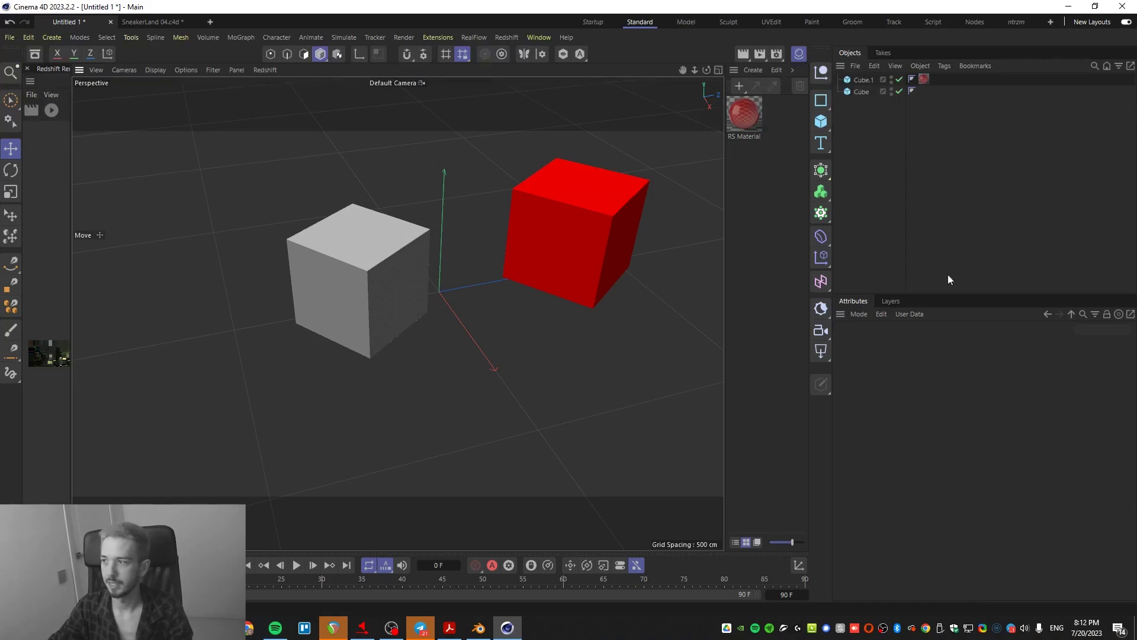
- Enter 'работа с материалами' in cell A5 of the comparison spreadsheet, switching to Russian input
click(1066, 9)
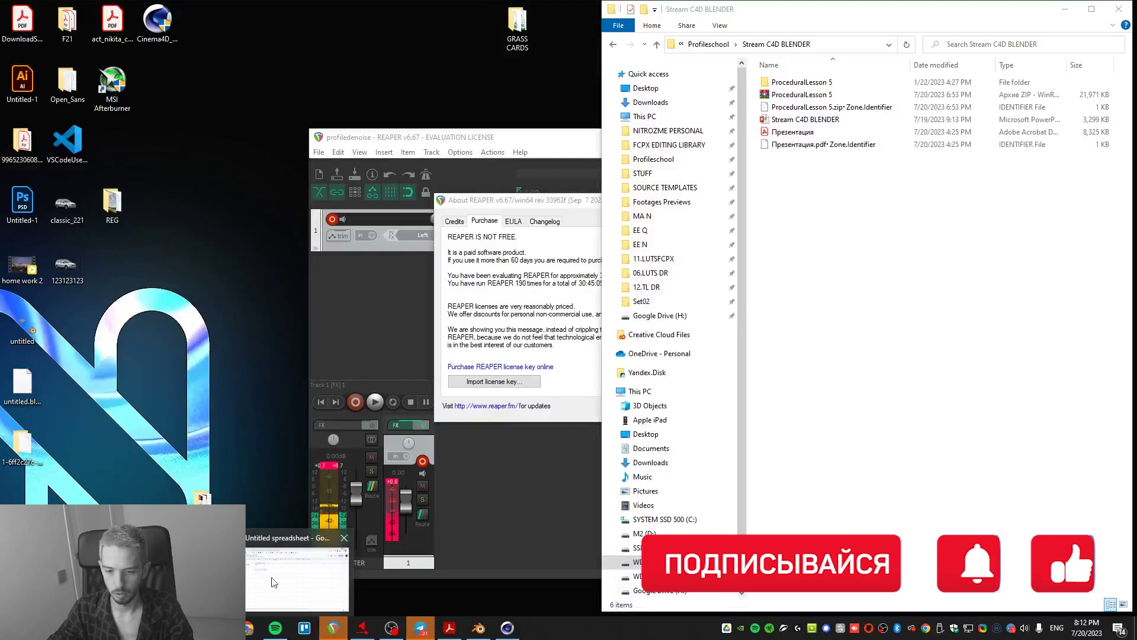
click(248, 626)
click(93, 218)
text(hf,j)
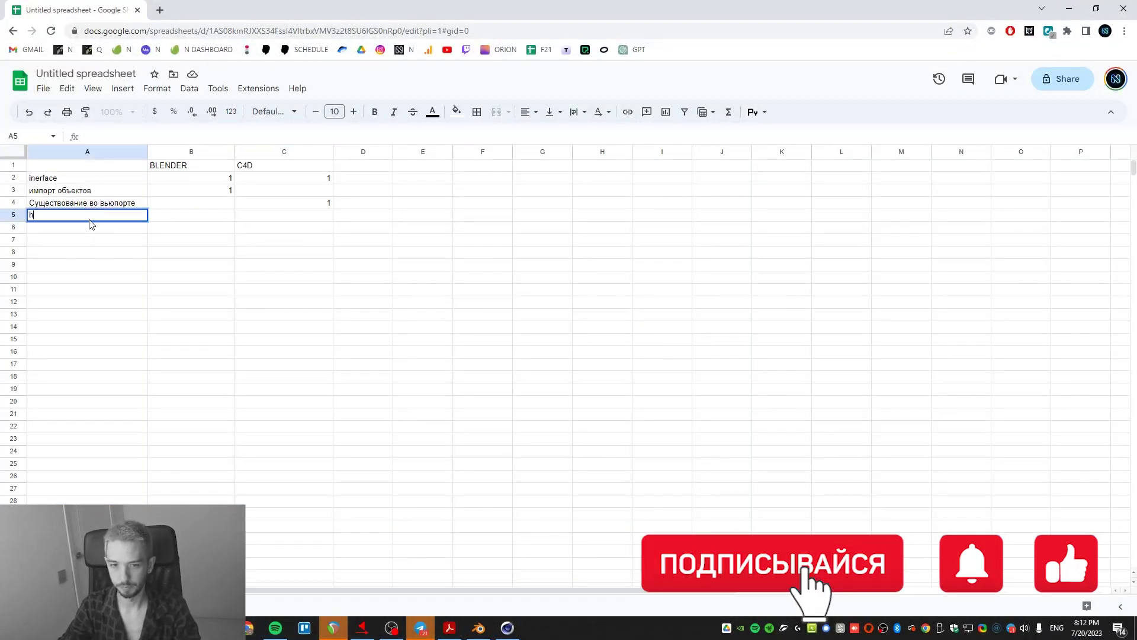
key(BackSpace)
key(BackSpace)
key(BackSpace)
key(BackSpace)
key(alt+shift)
text(работа с мате)
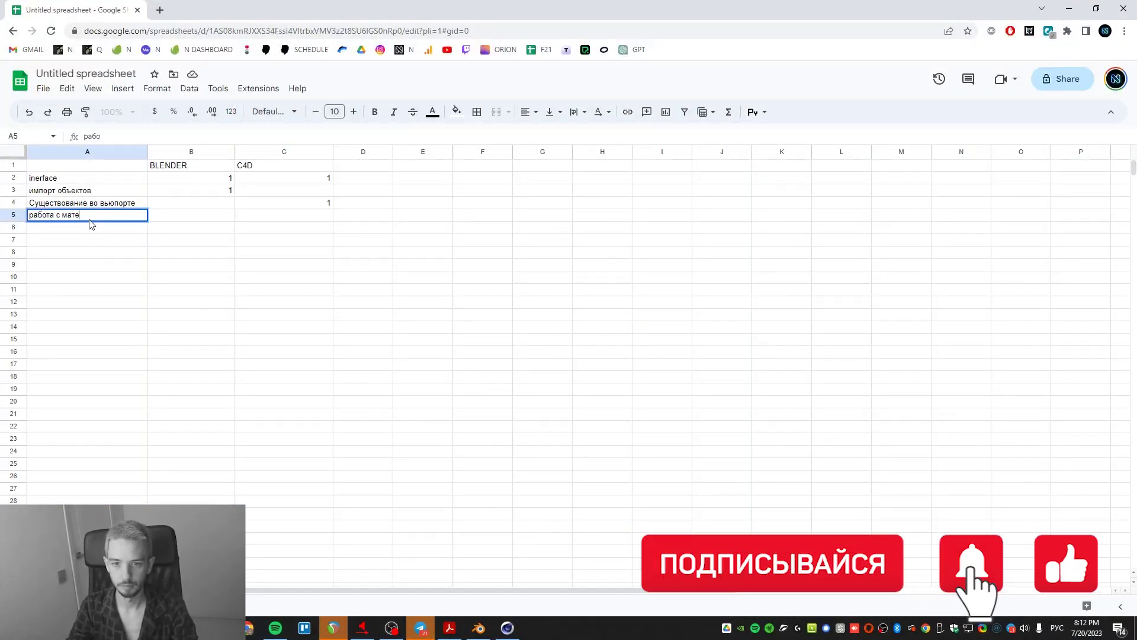
text(риалами)
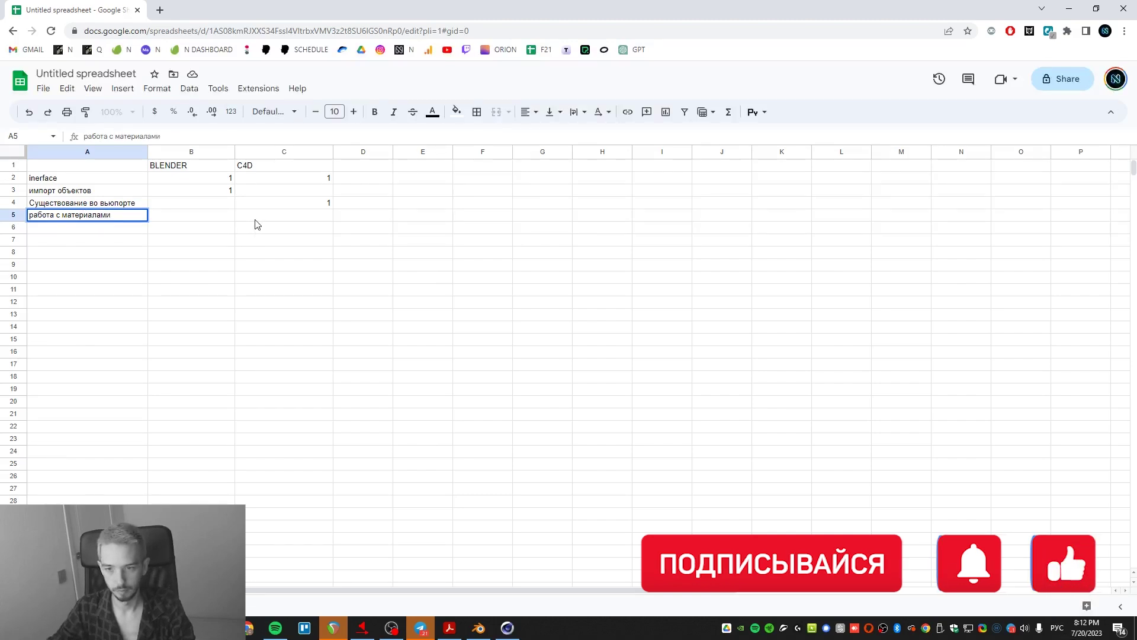
- Give C4D a 1 in C5 and advance the presentation to the 3. Анимация slide
click(255, 218)
text(1)
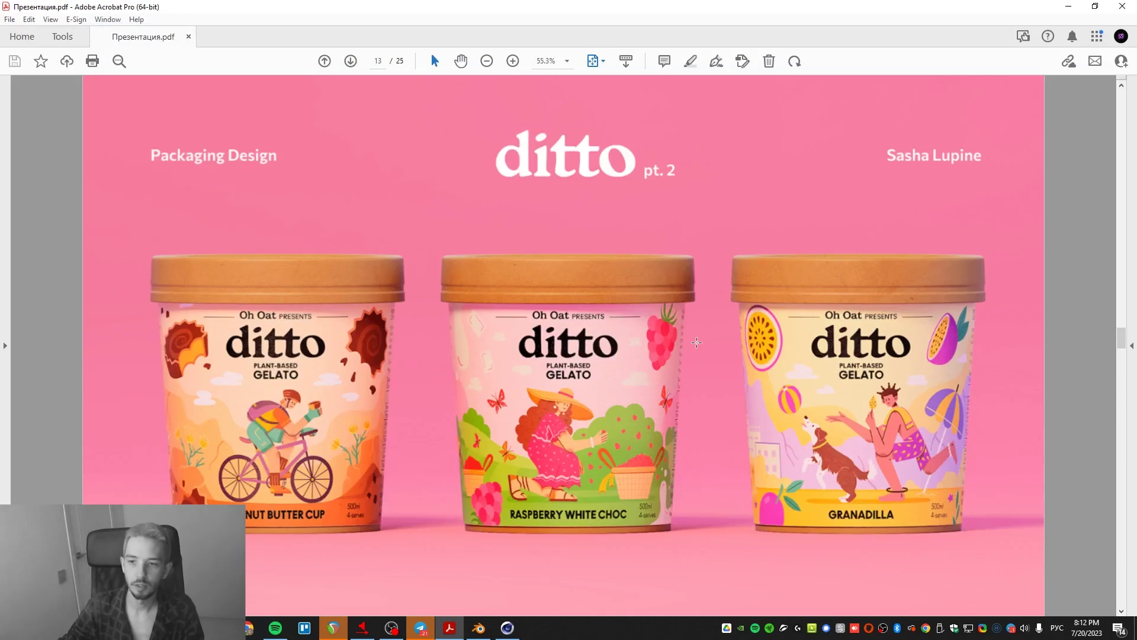
key(Right)
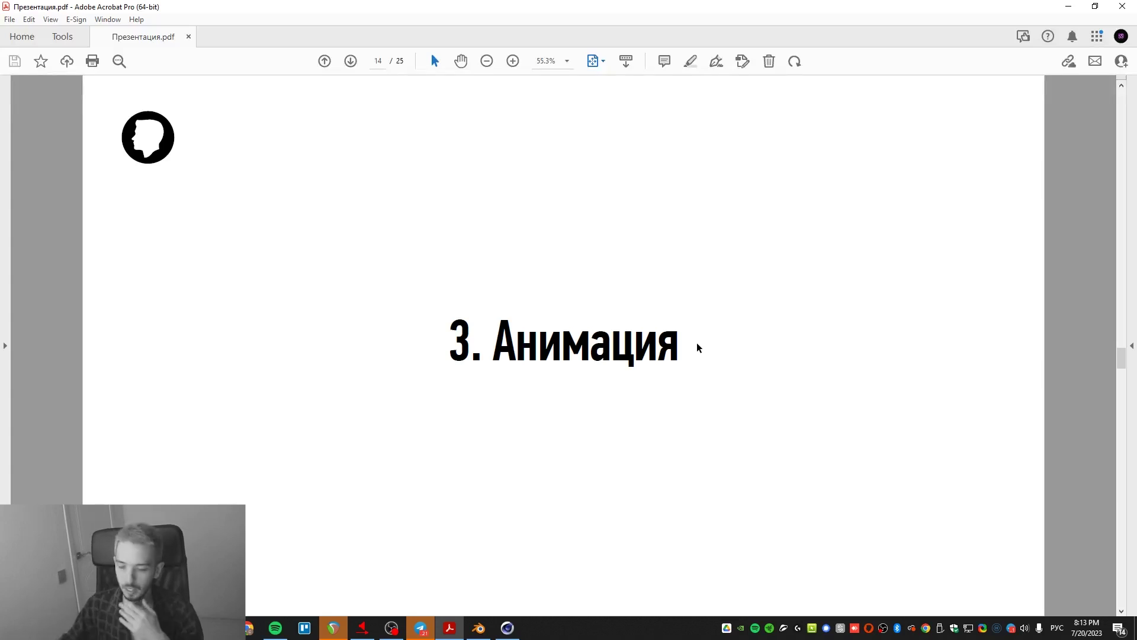
- Switch back to the Blender window from the taskbar
click(479, 628)
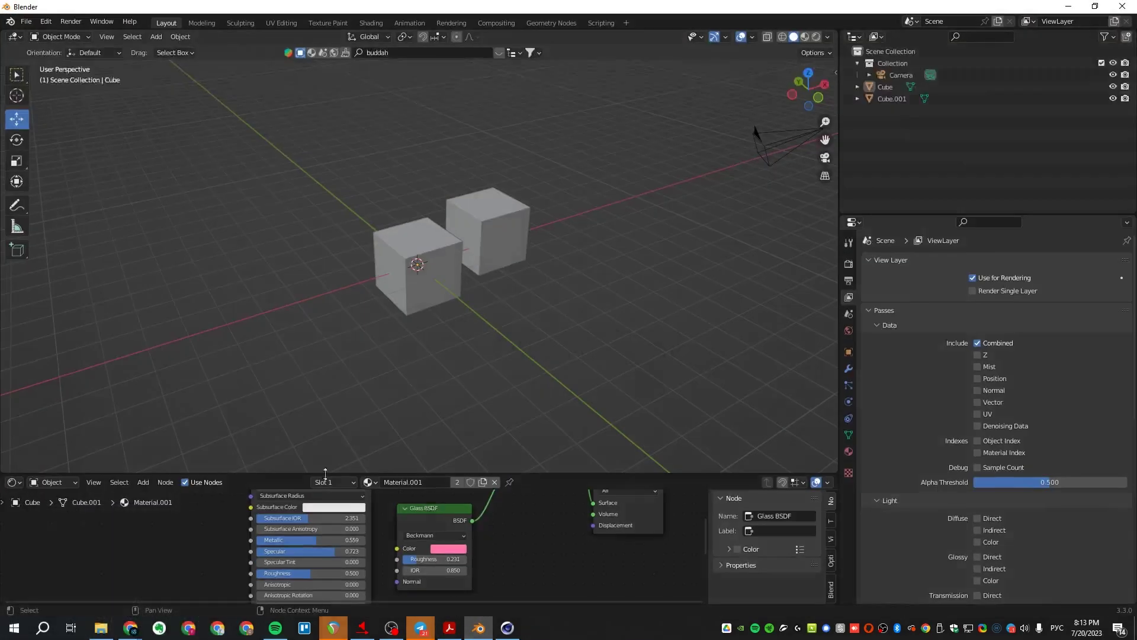
- Turn the node editor into the Graph Editor and make it taller
click(15, 481)
click(13, 482)
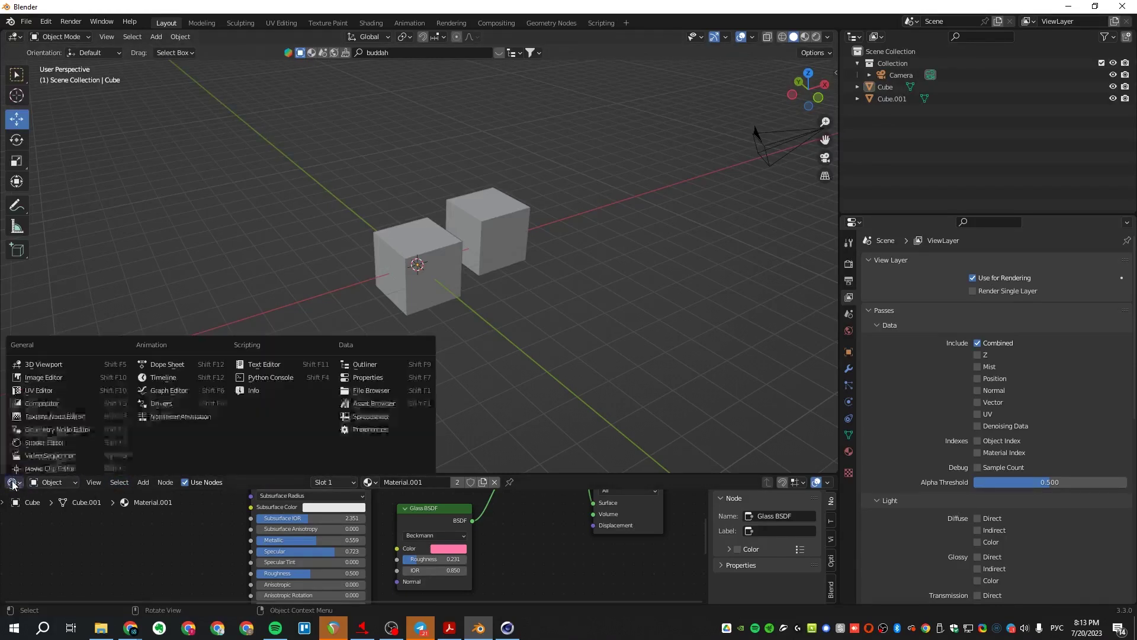
click(169, 391)
drag(175, 474, 178, 423)
- Delete Cube.001 and keyframe the Cube's location at frame 1
click(411, 278)
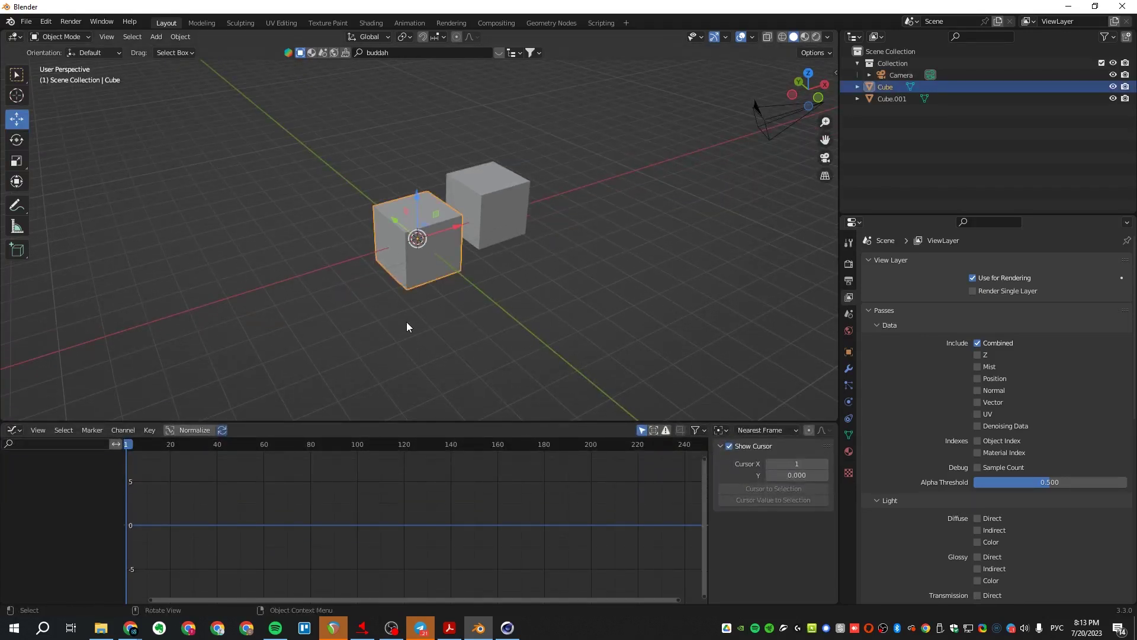
click(881, 97)
key(x)
click(884, 89)
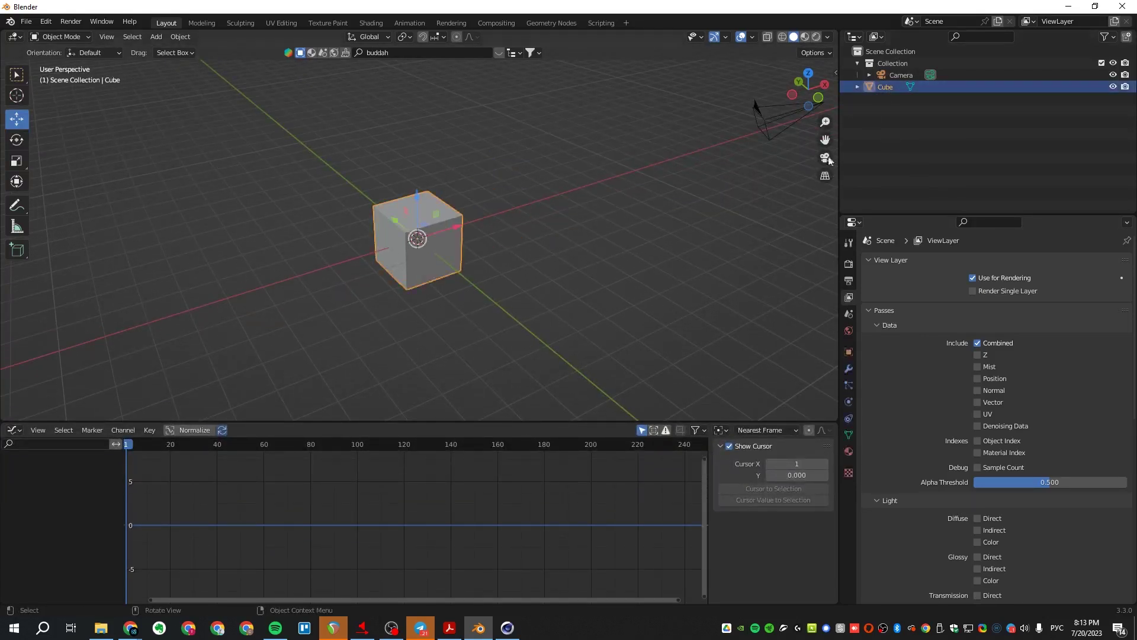
click(848, 352)
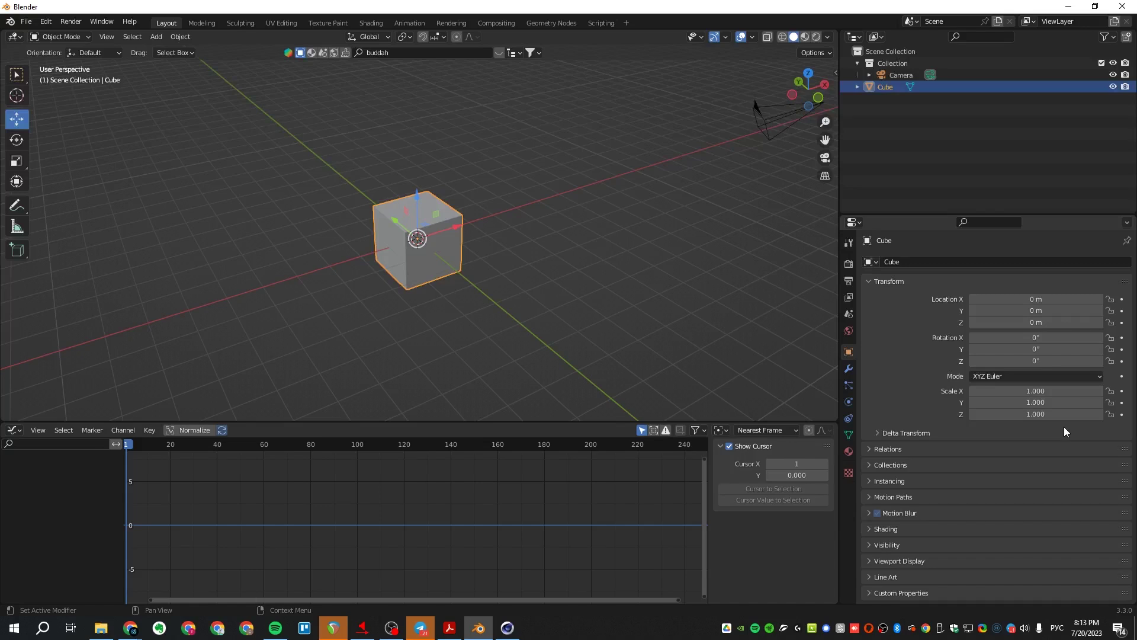
click(1121, 322)
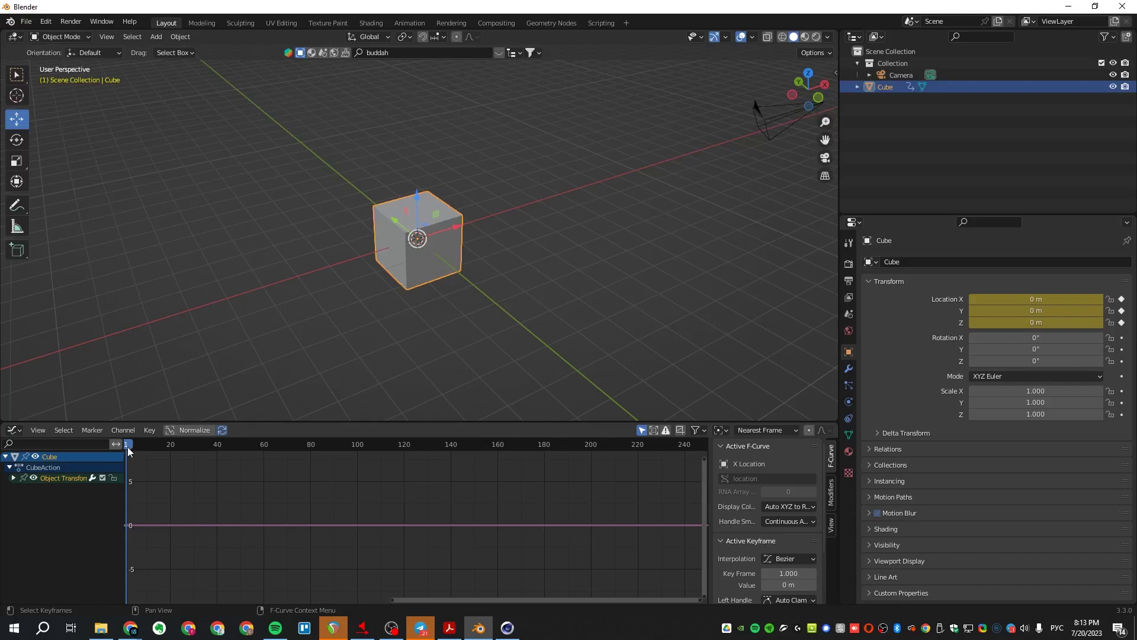
- At frame 39, keyframe the cube's Location Y at -5.39 m
drag(128, 449, 216, 455)
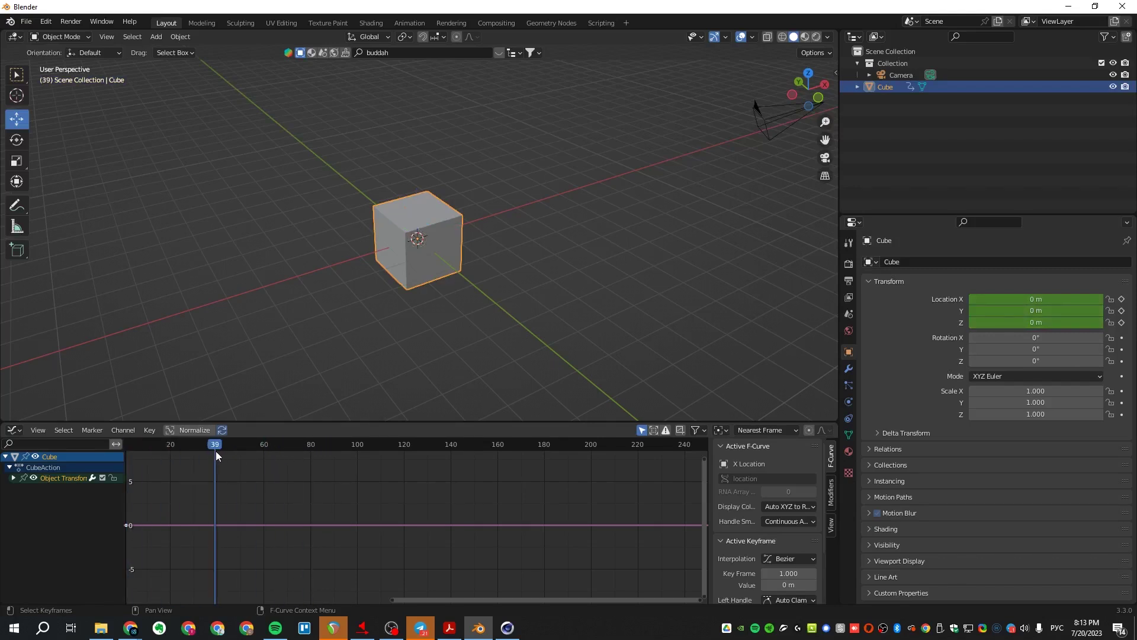
drag(1036, 322, 980, 311)
key(BackSpace)
click(1122, 311)
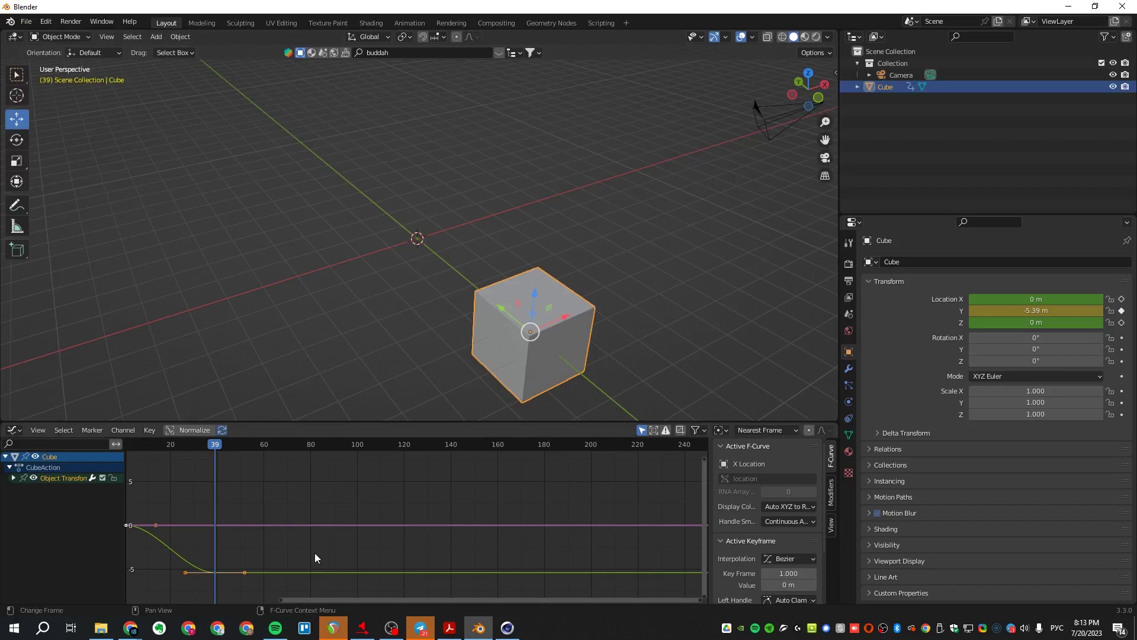
- Play the slide back from frame 0, enlarge the Graph Editor, and rewind
drag(201, 443, 124, 443)
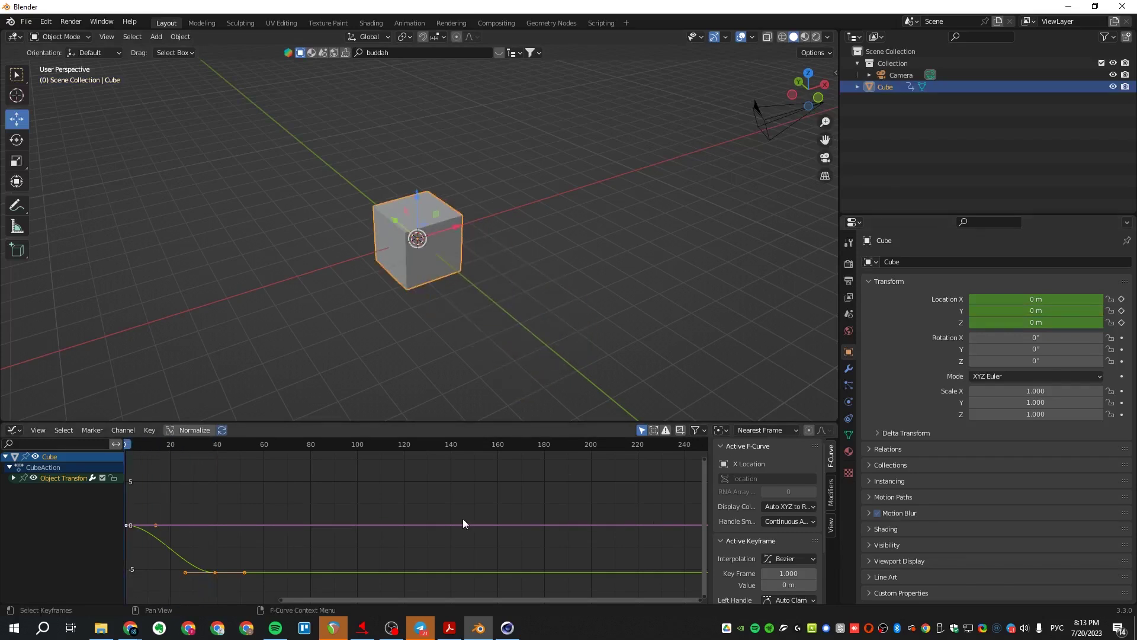
key(space)
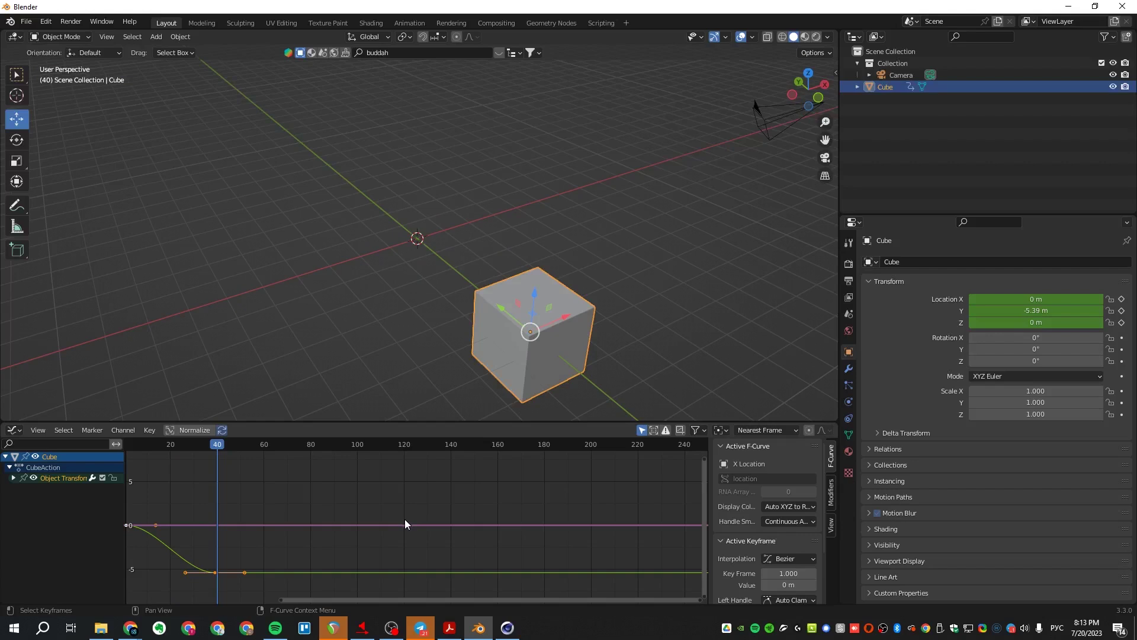
drag(215, 446, 125, 444)
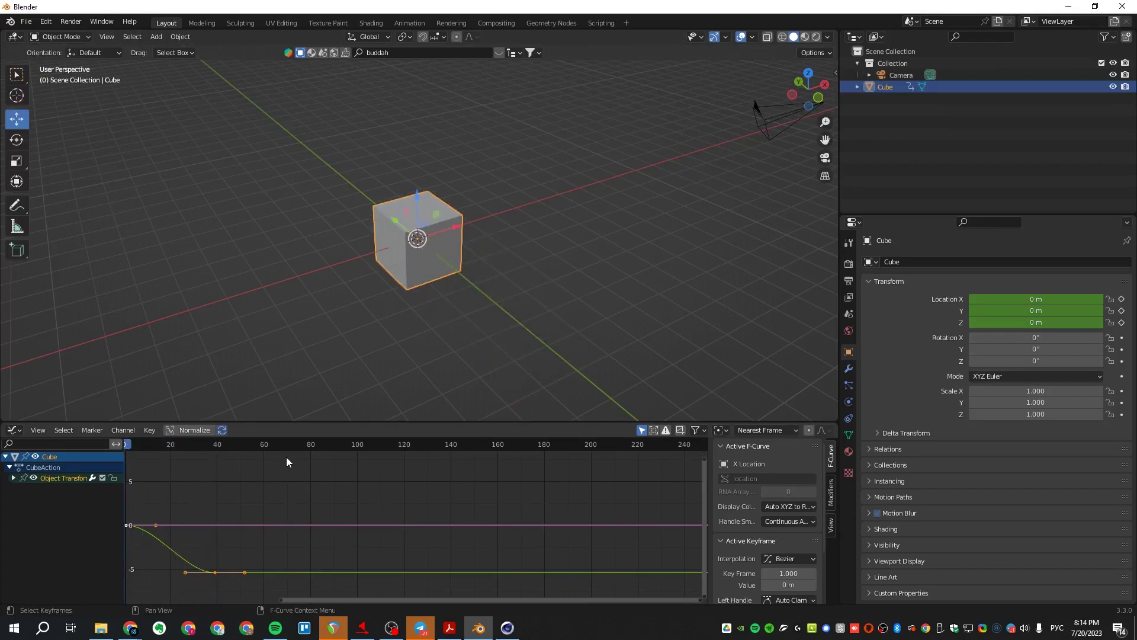
key(space)
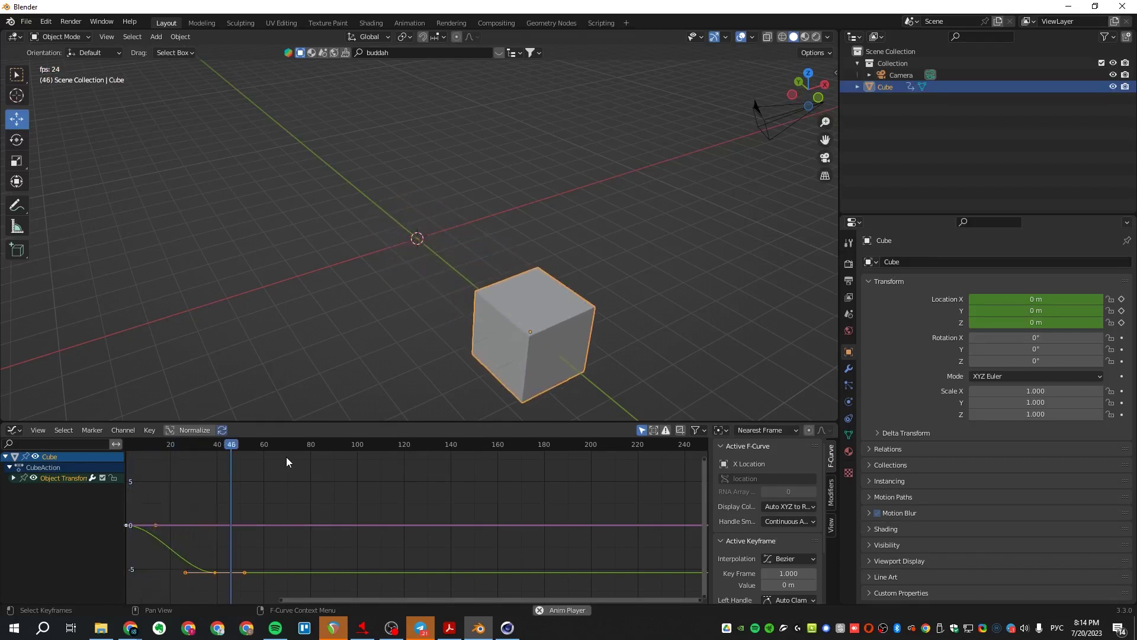
key(space)
drag(249, 422, 231, 356)
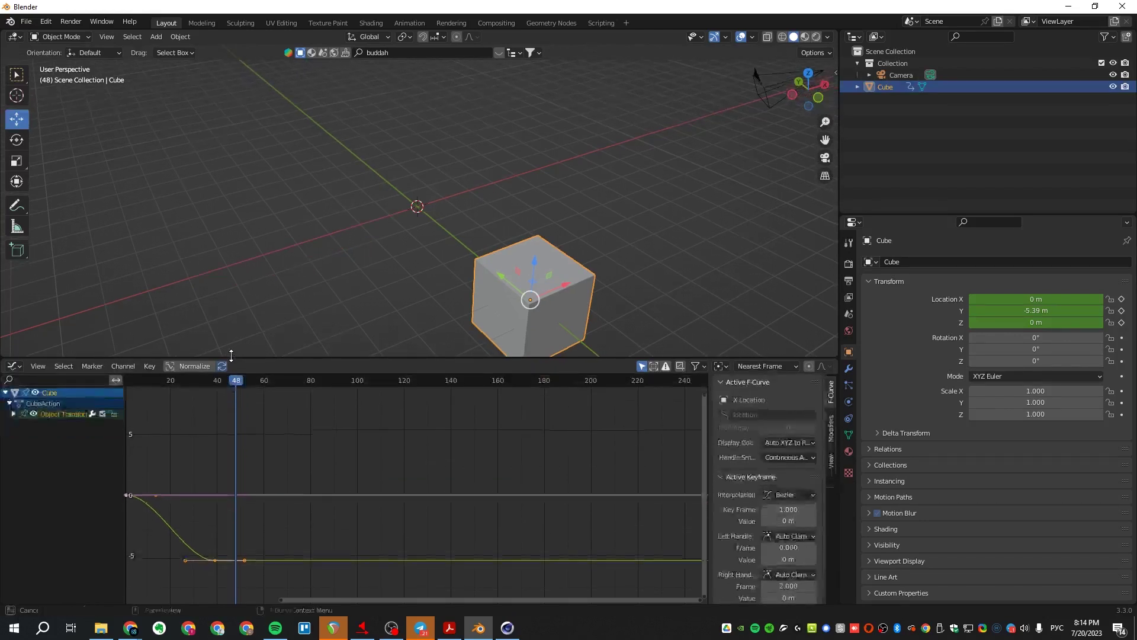
click(226, 542)
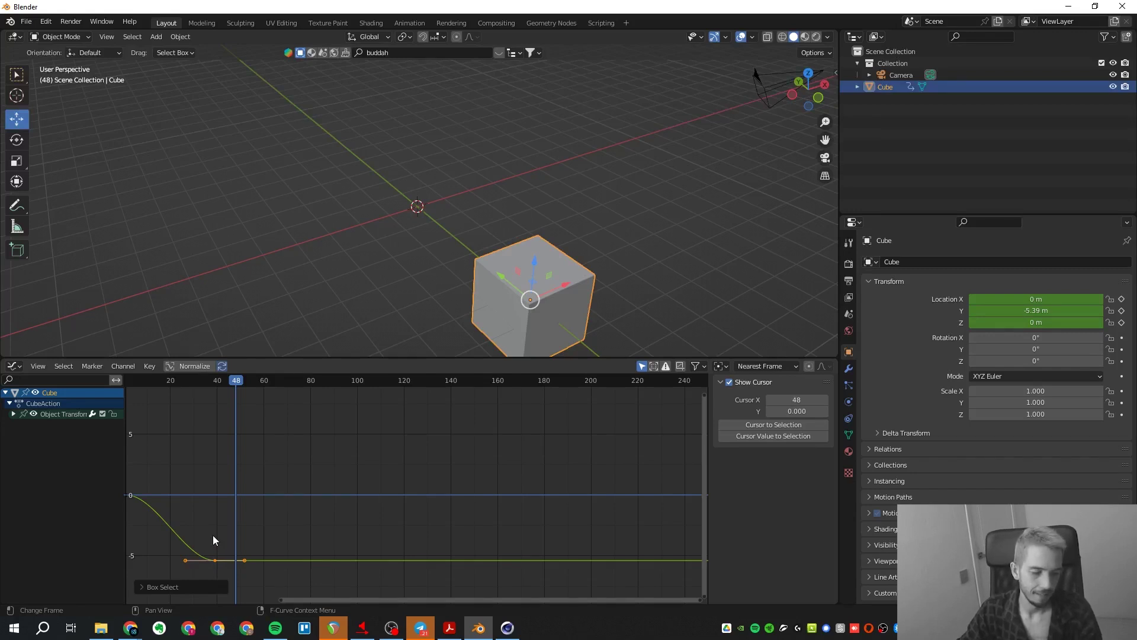
drag(231, 386, 121, 386)
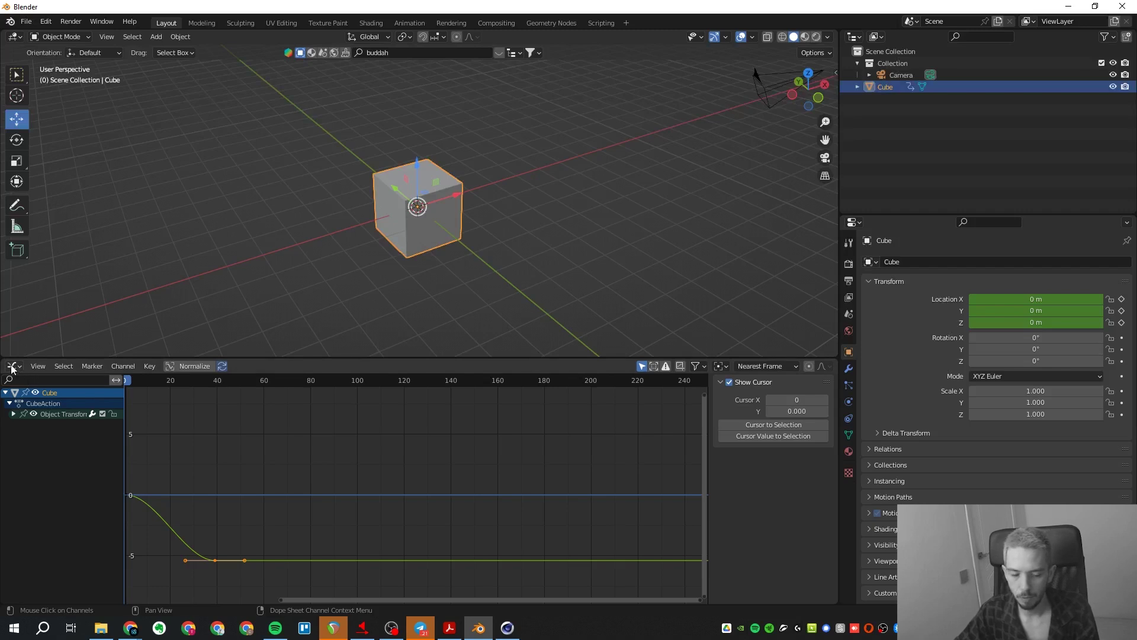
- Try moving the Y curve's starting handle, preview the easing, then undo it
click(215, 559)
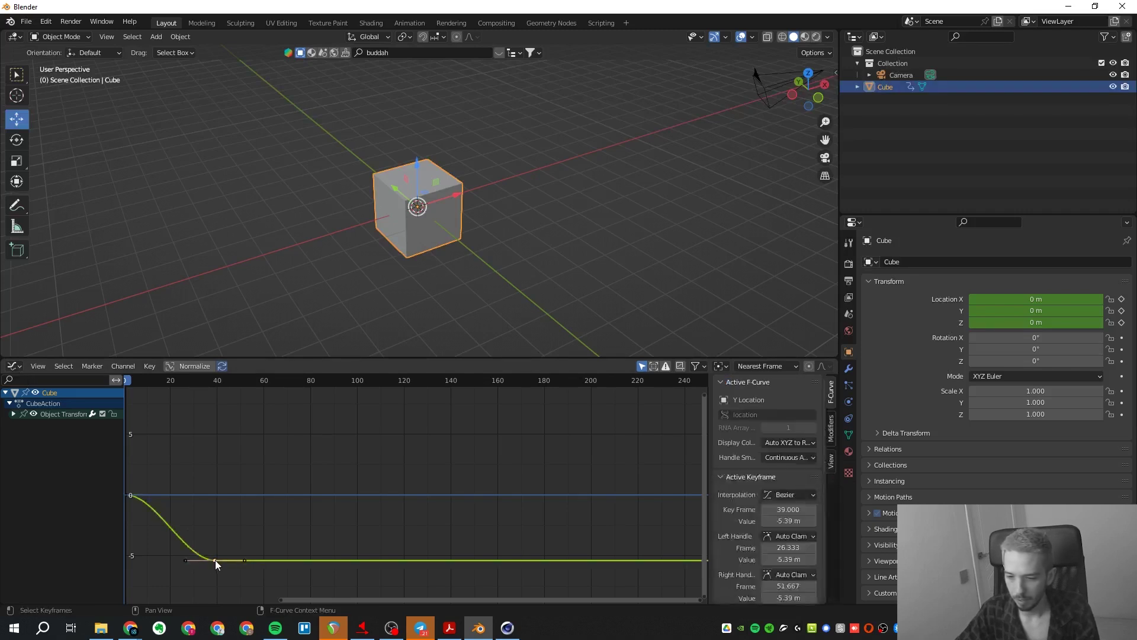
drag(187, 472, 97, 513)
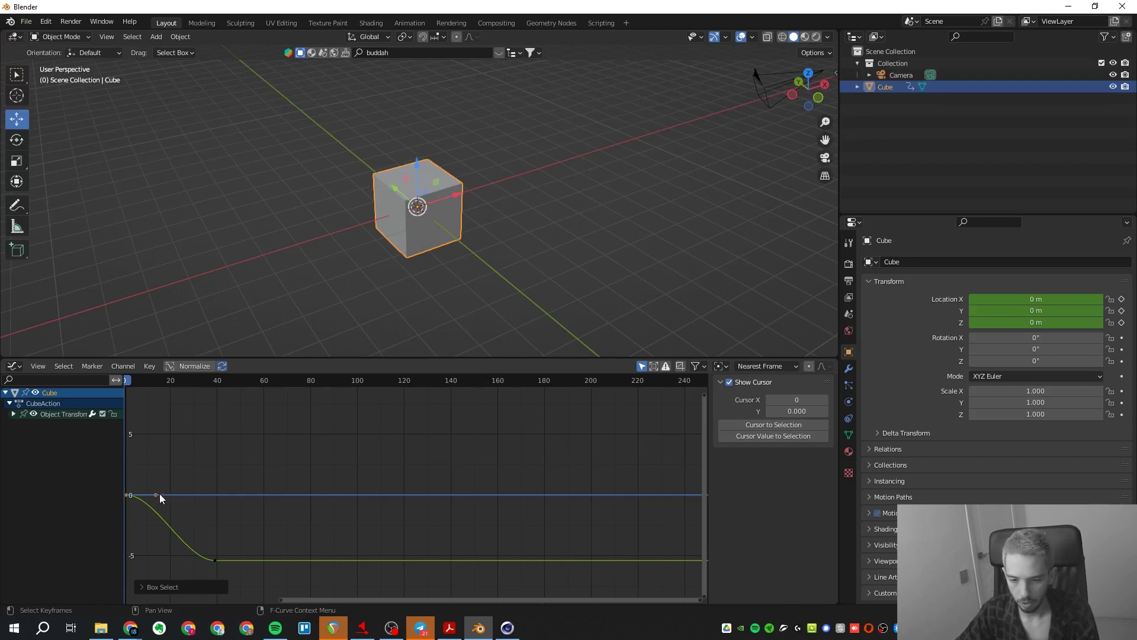
click(155, 495)
key(g)
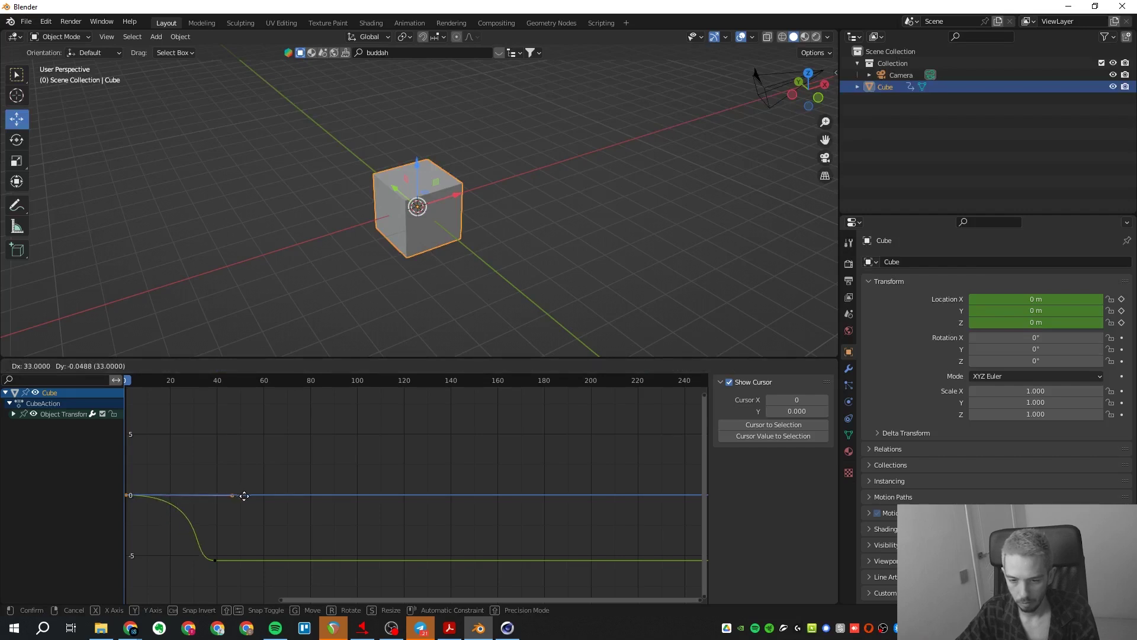
click(222, 499)
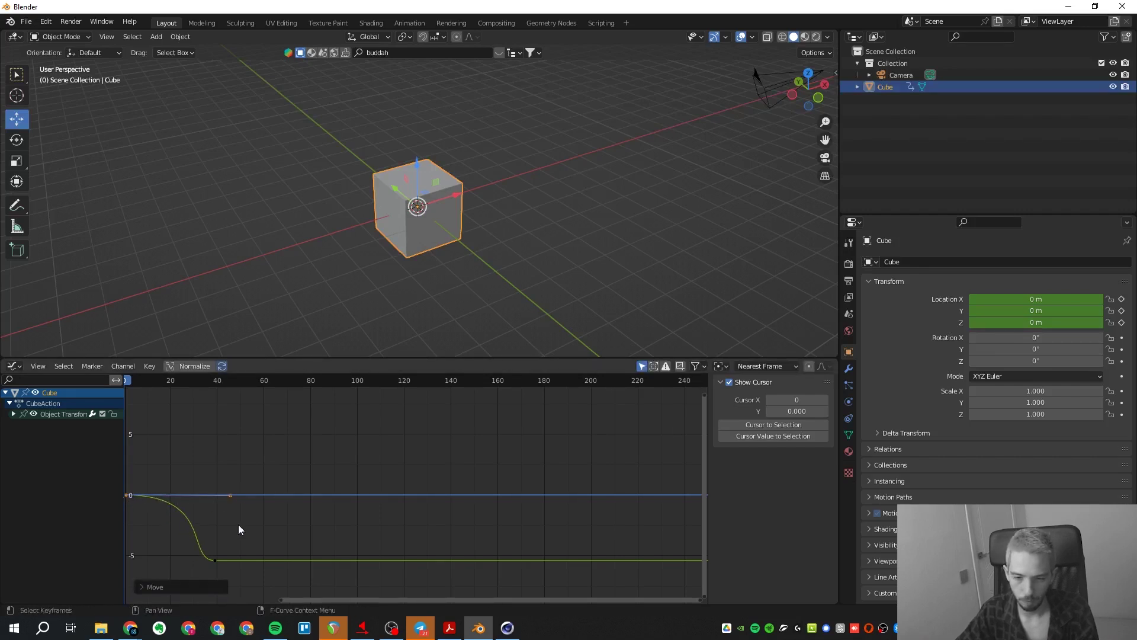
key(space)
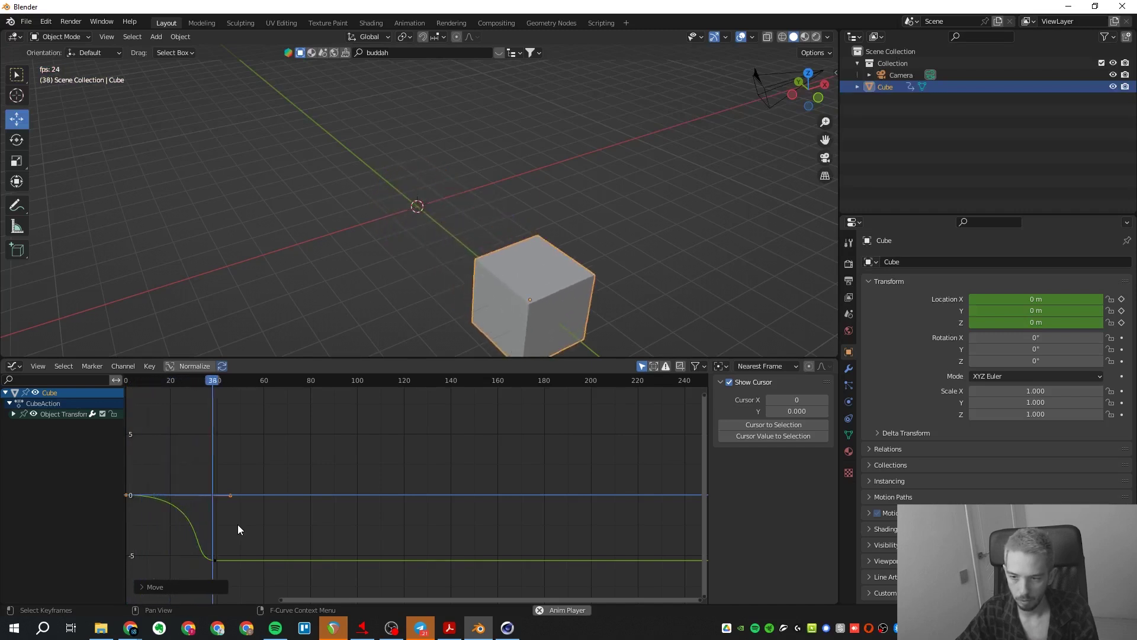
key(space)
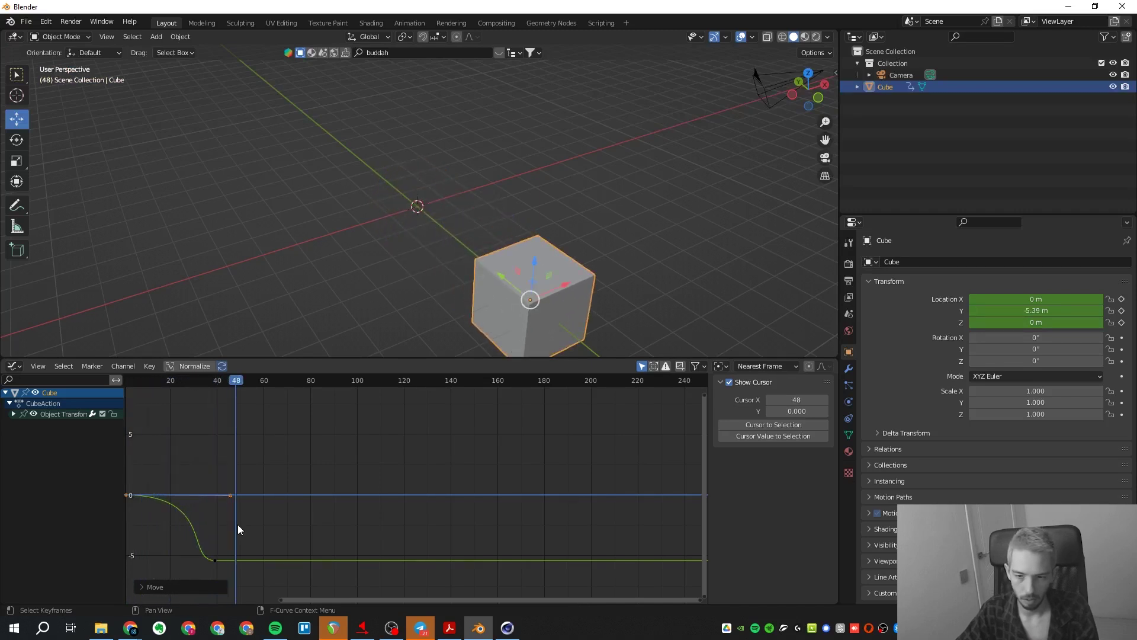
key(ctrl+z)
- Select the frame-39 keyframe with its handles and replay the animation from the start
drag(224, 549, 135, 560)
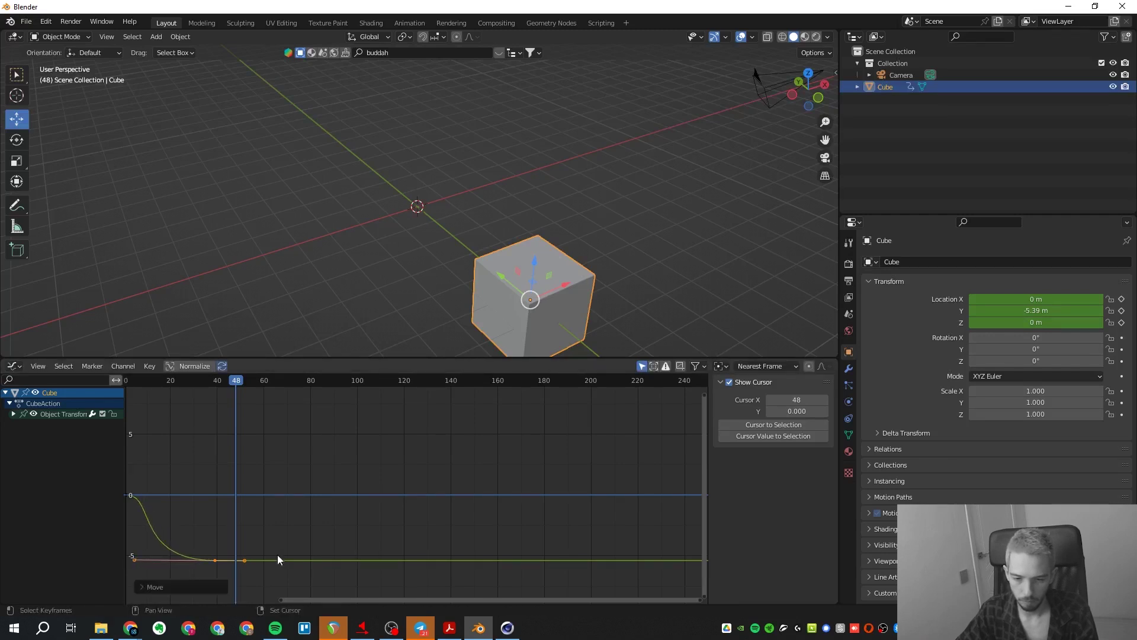
key(shift+Left)
key(space)
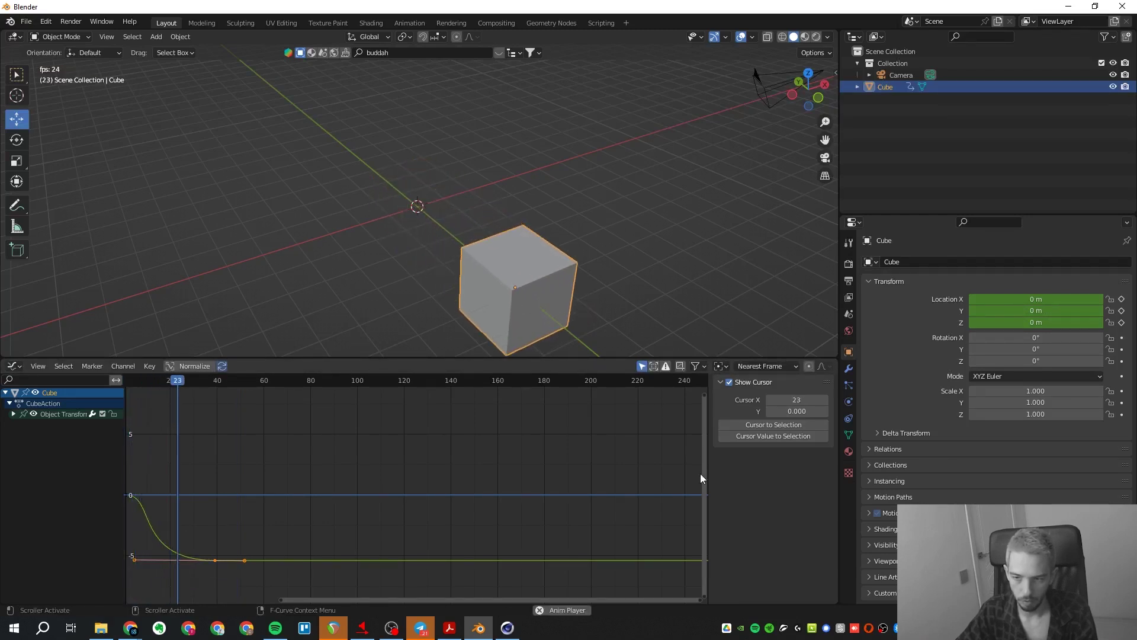
key(space)
click(169, 382)
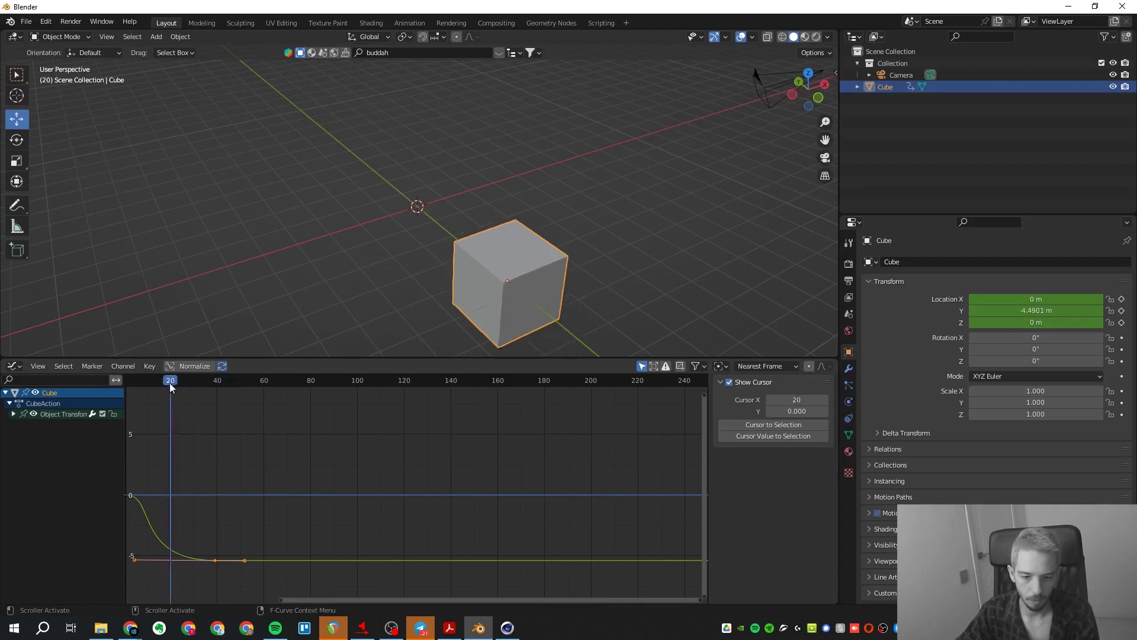
key(shift+Left)
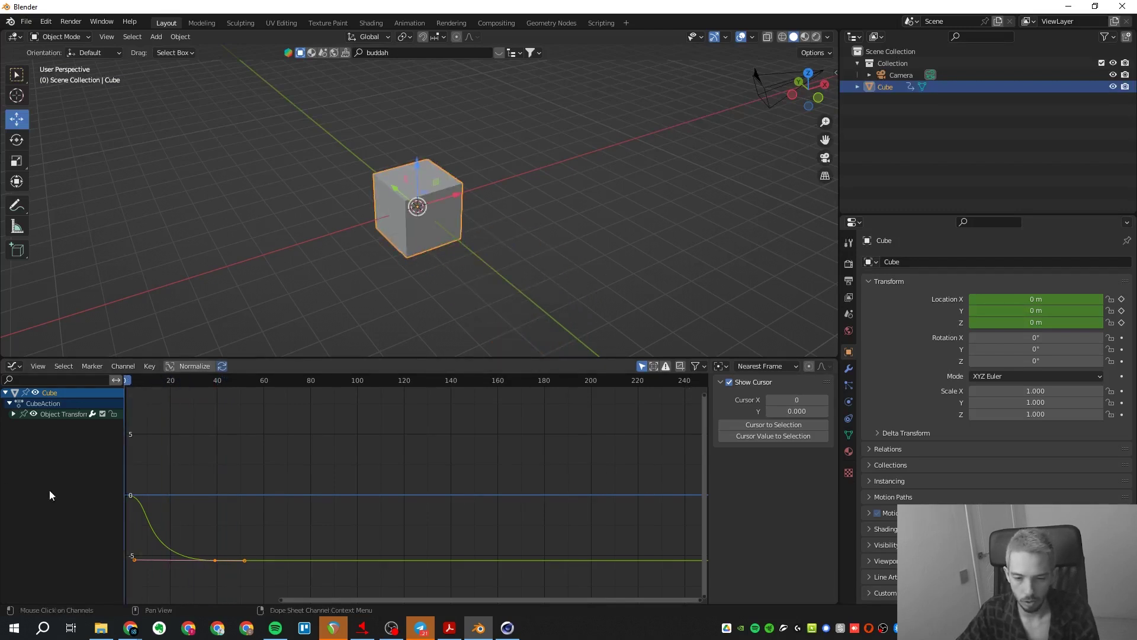
- Pull the starting handle further right, preview, undo, and reselect the frame-39 keyframe
ctrl+right_click(156, 492)
key(g)
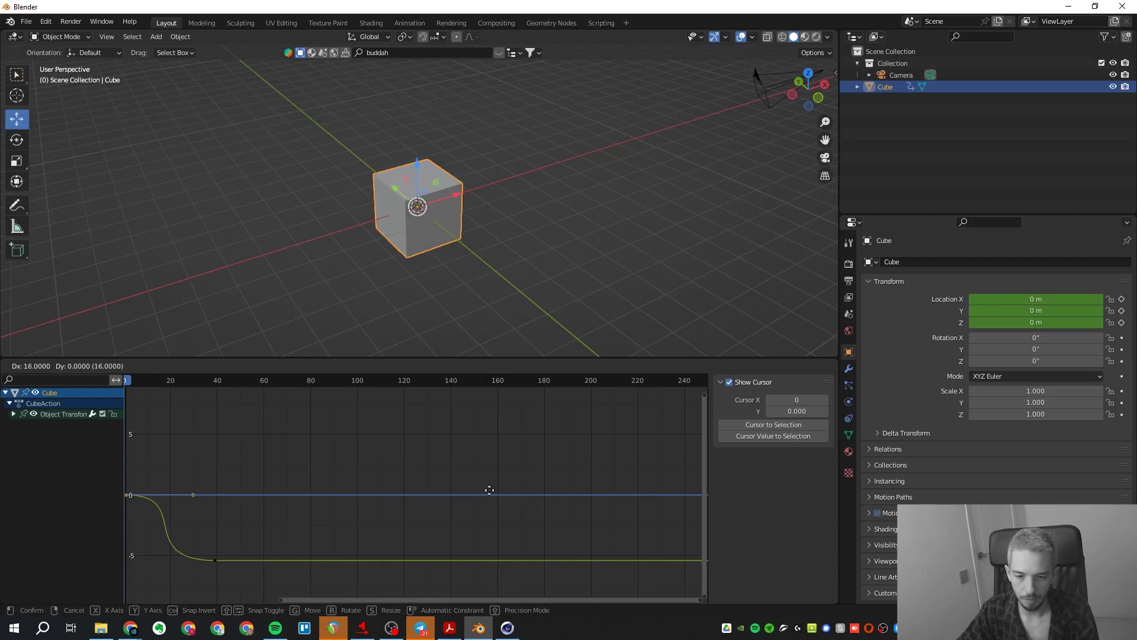
click(505, 490)
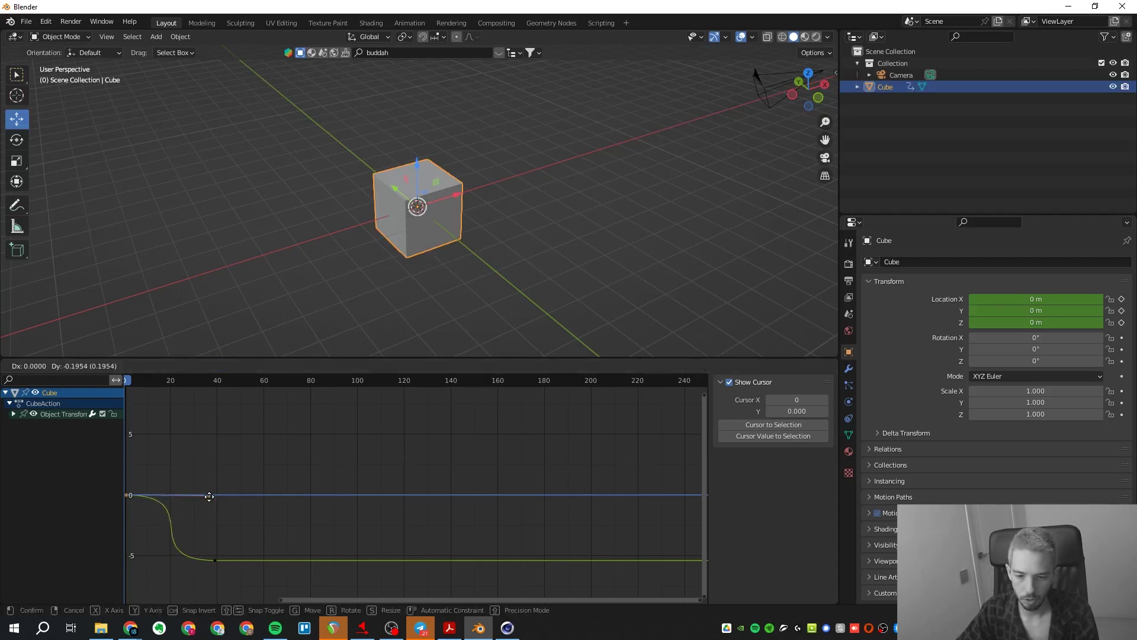
click(229, 513)
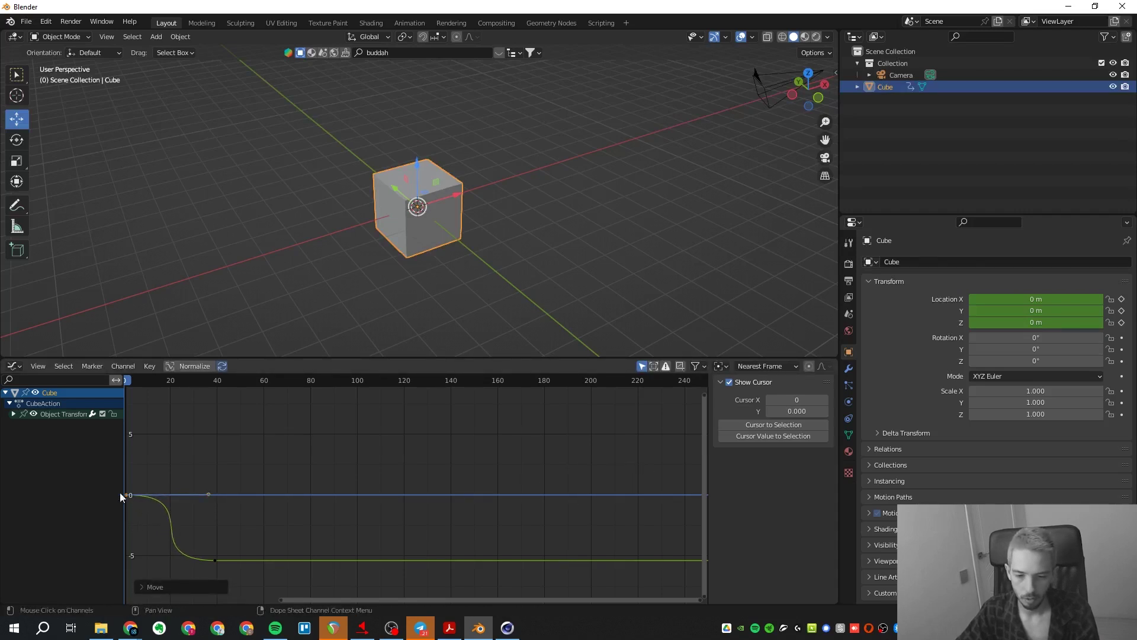
key(space)
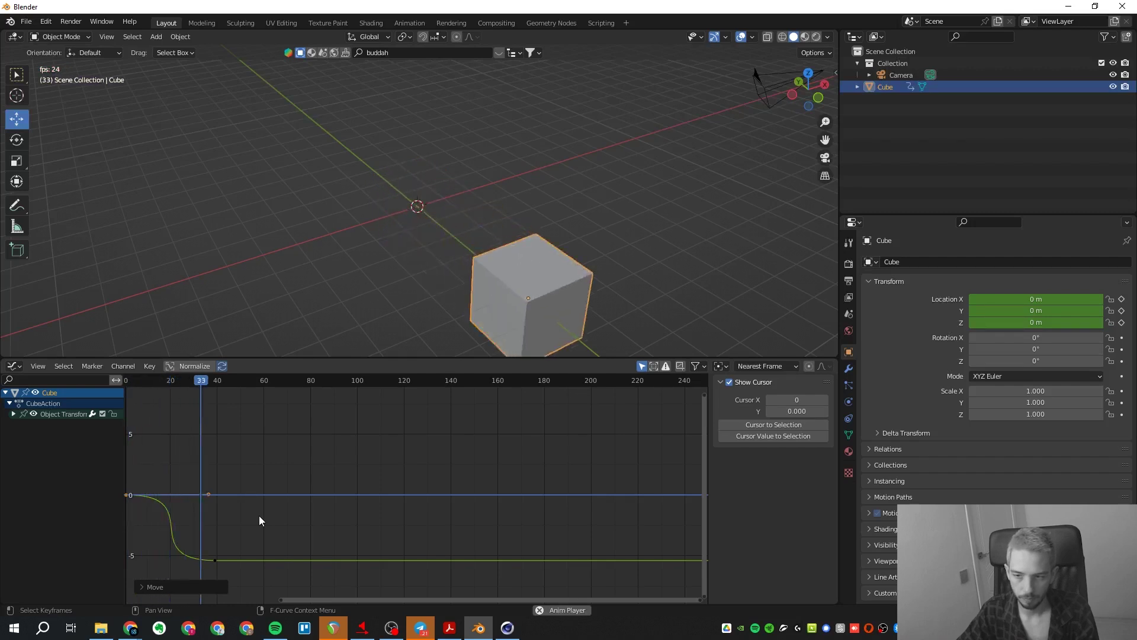
key(space)
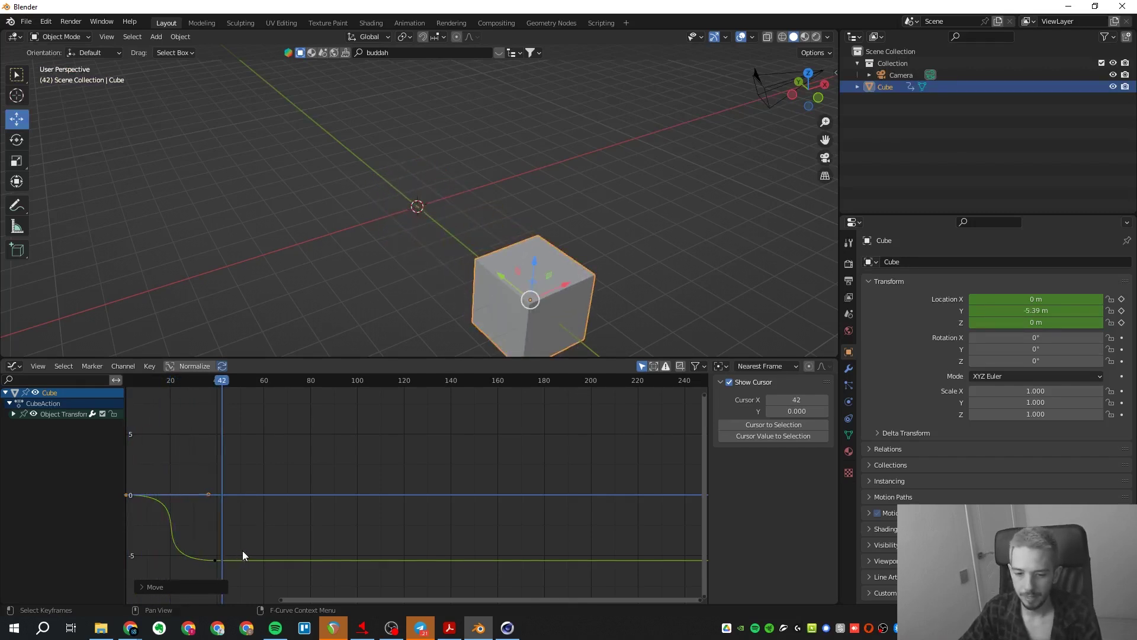
key(ctrl+z)
key(ctrl+z)
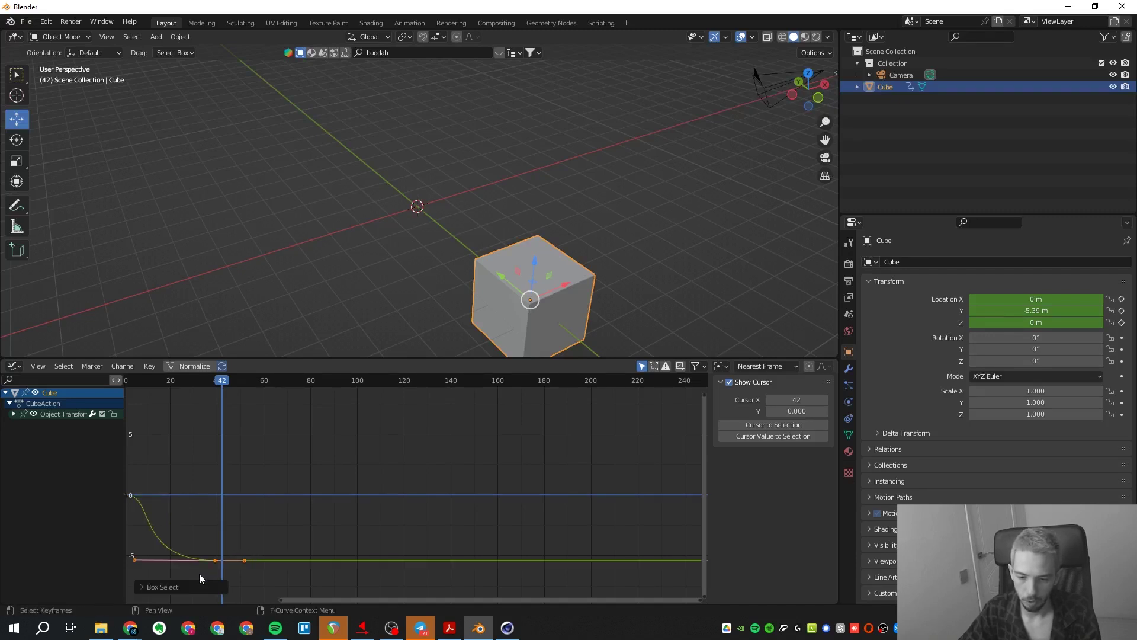
click(215, 560)
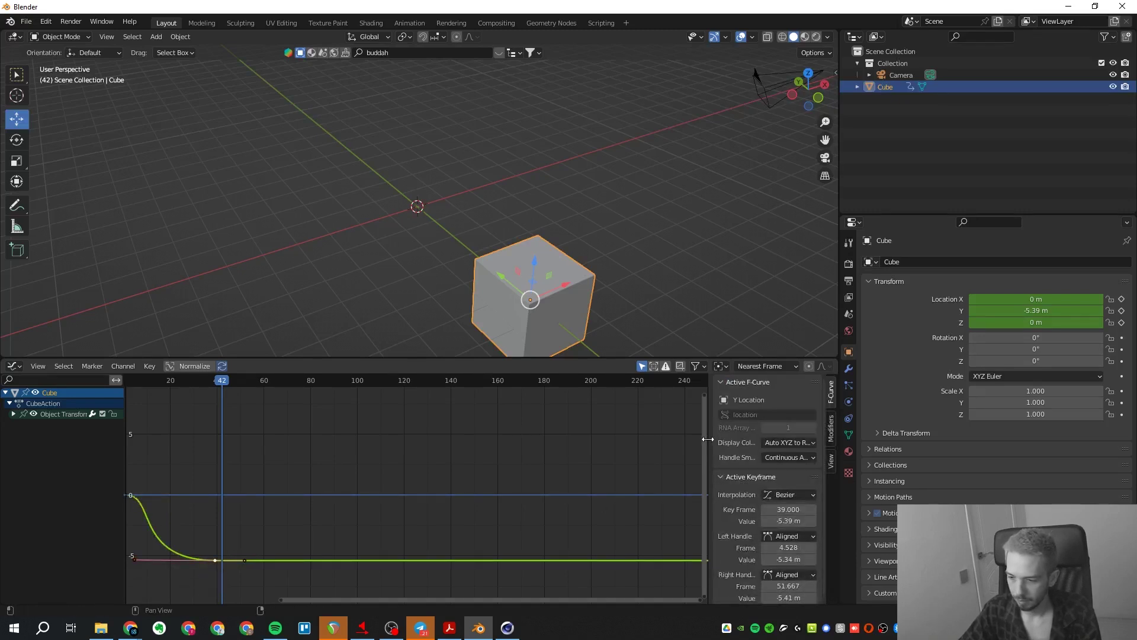
- Widen the Graph Editor sidebar and set the frame-39 keyframe's interpolation to Bounce
drag(711, 462, 570, 492)
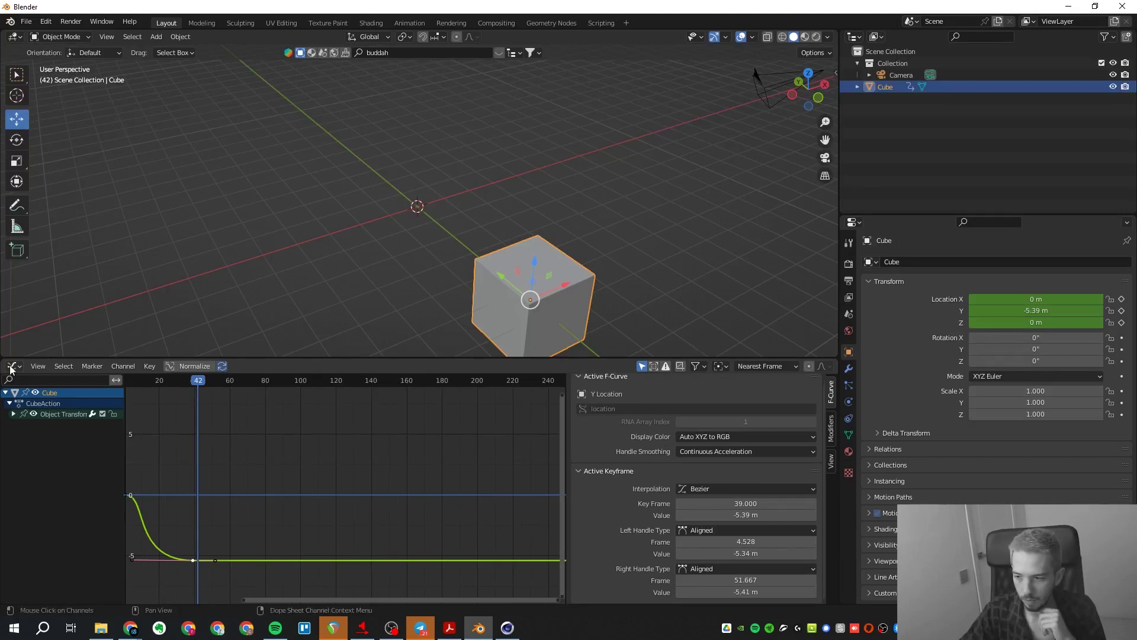
click(698, 490)
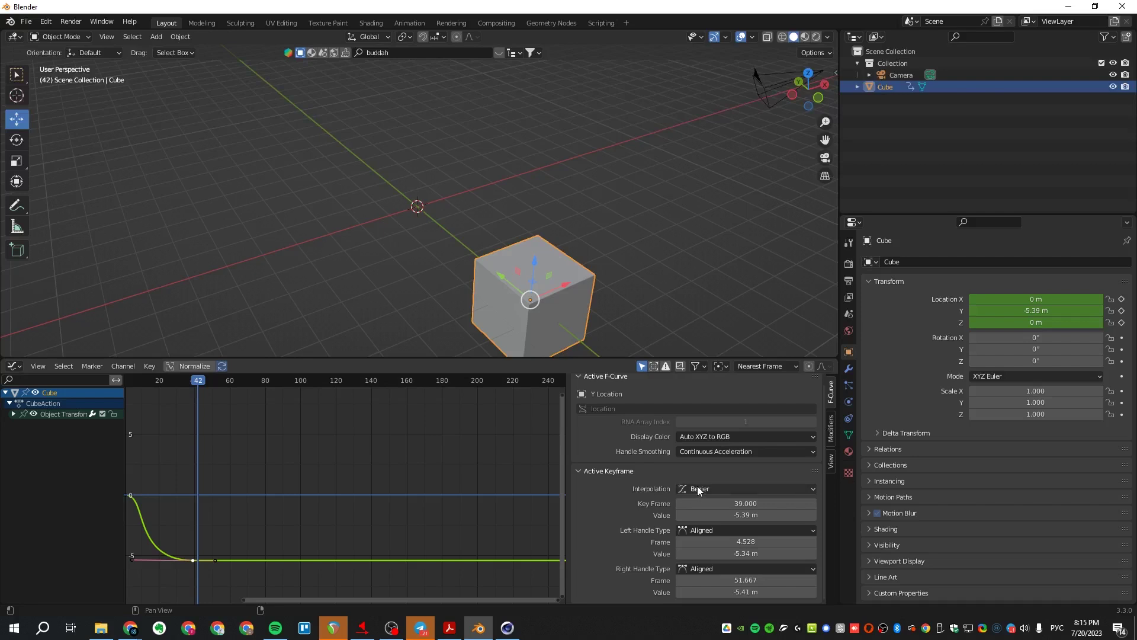
click(696, 487)
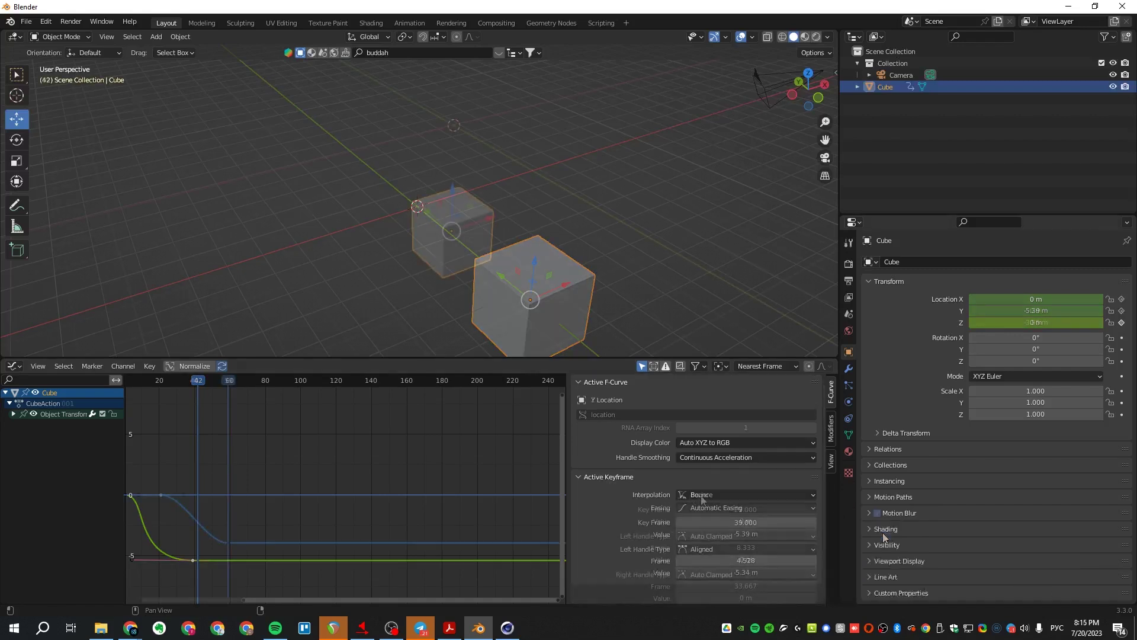
click(746, 494)
click(882, 429)
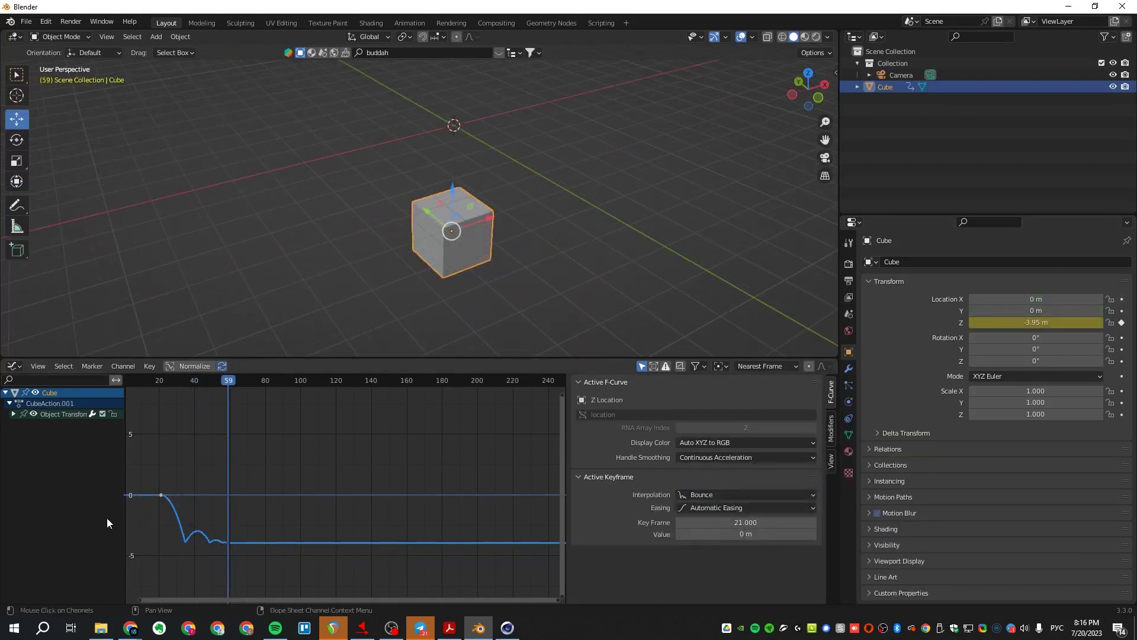
drag(186, 381, 161, 399)
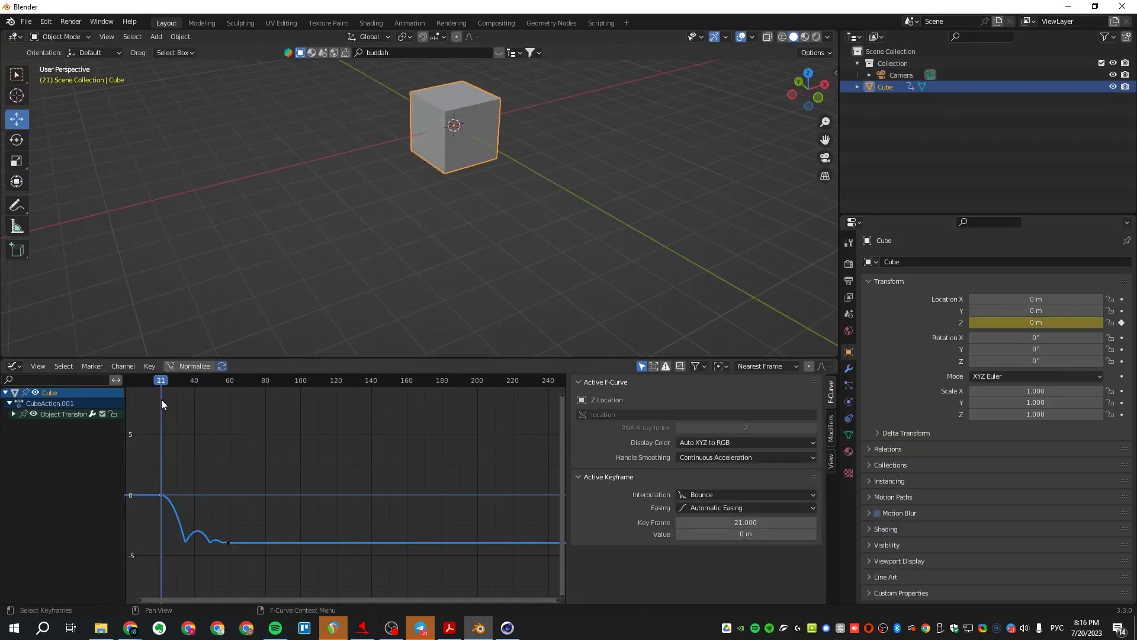
scroll(153, 520, up, 3)
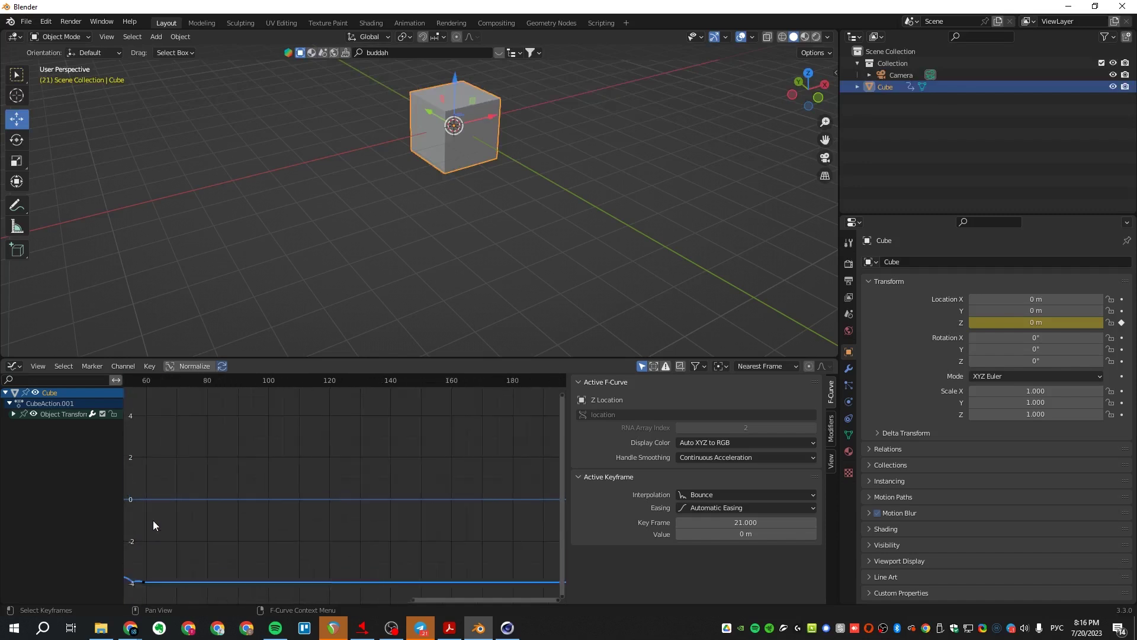
drag(407, 600, 279, 598)
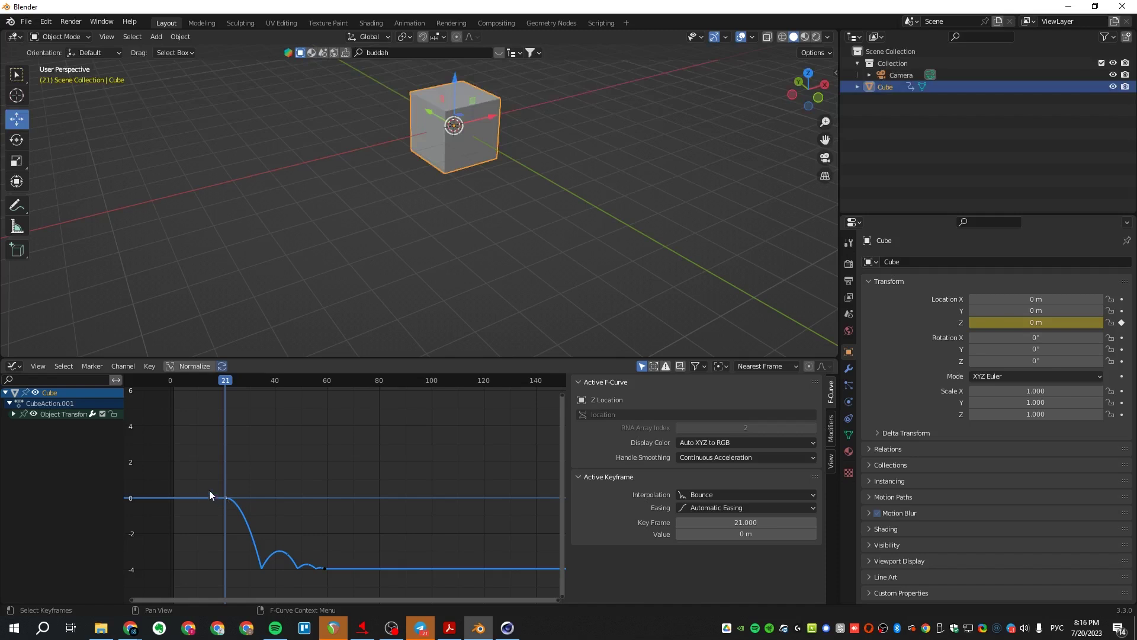
drag(209, 489, 333, 570)
click(224, 498)
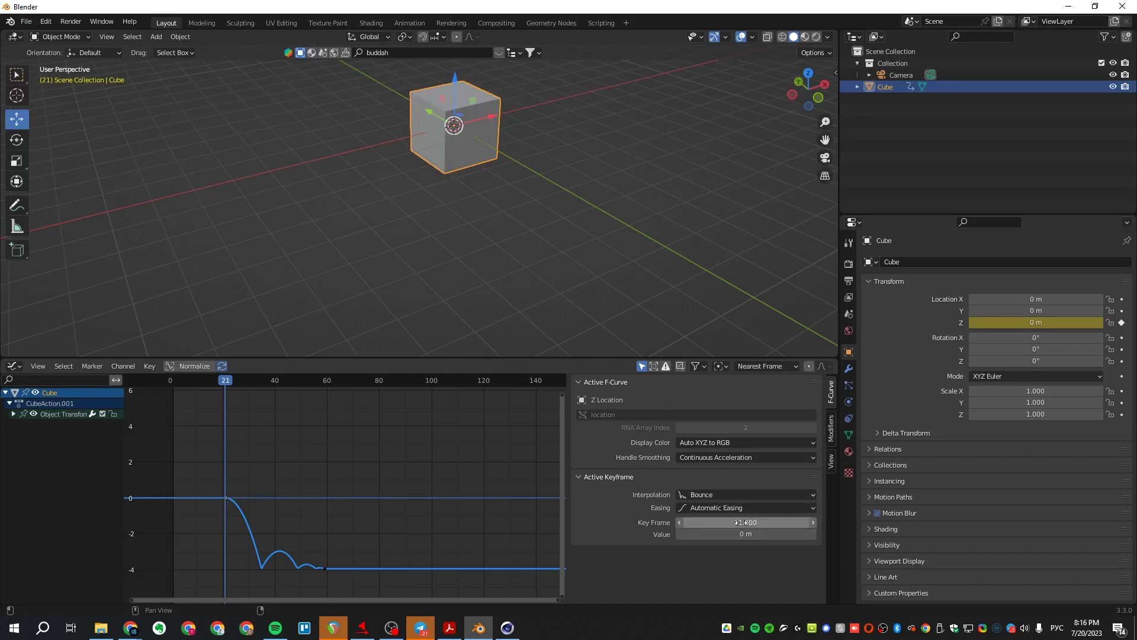
drag(731, 527, 708, 528)
key(Escape)
key(space)
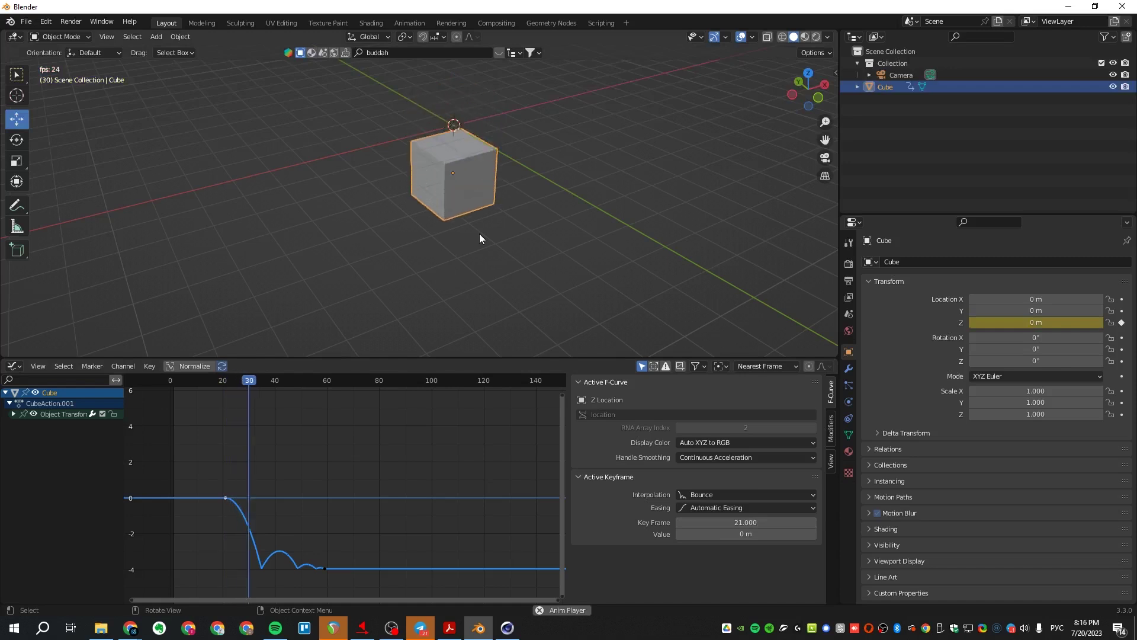
key(space)
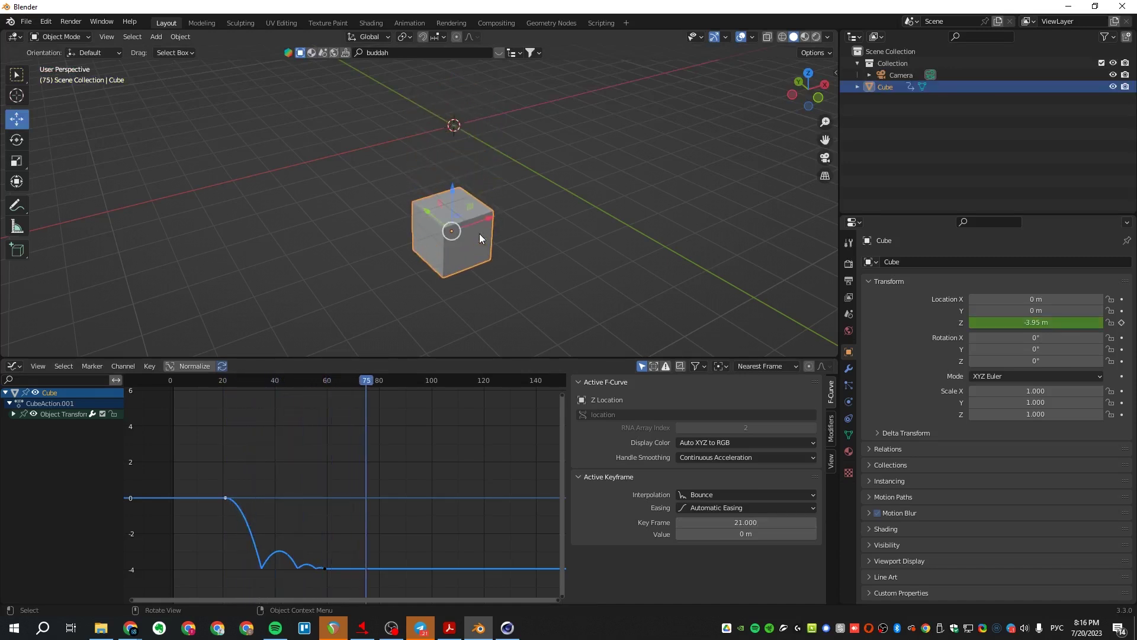
click(325, 570)
key(space)
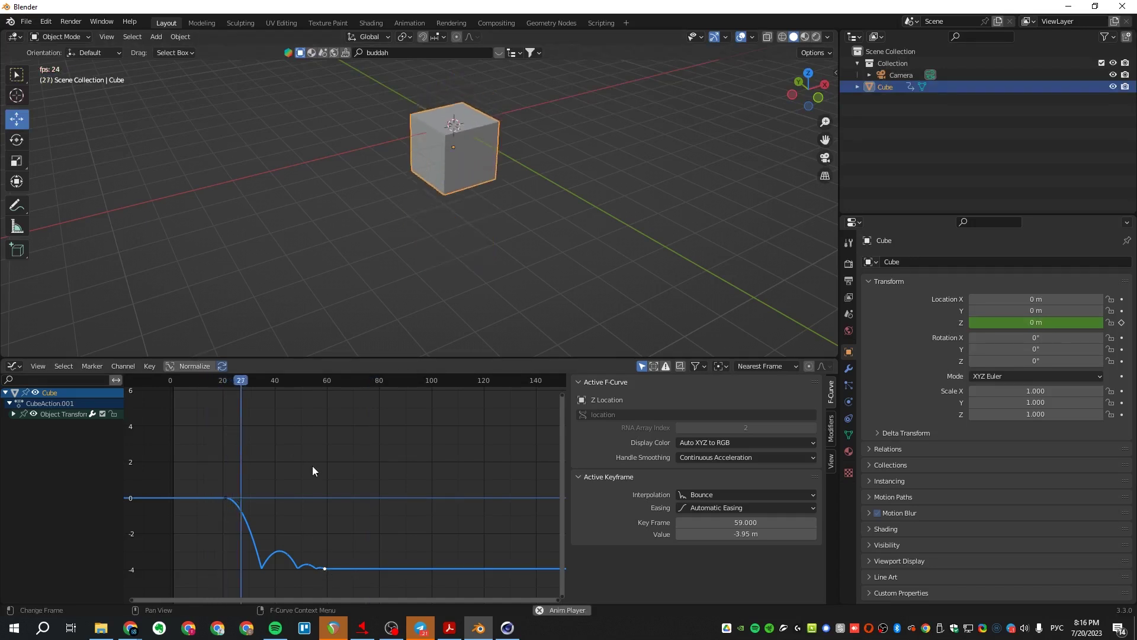
key(space)
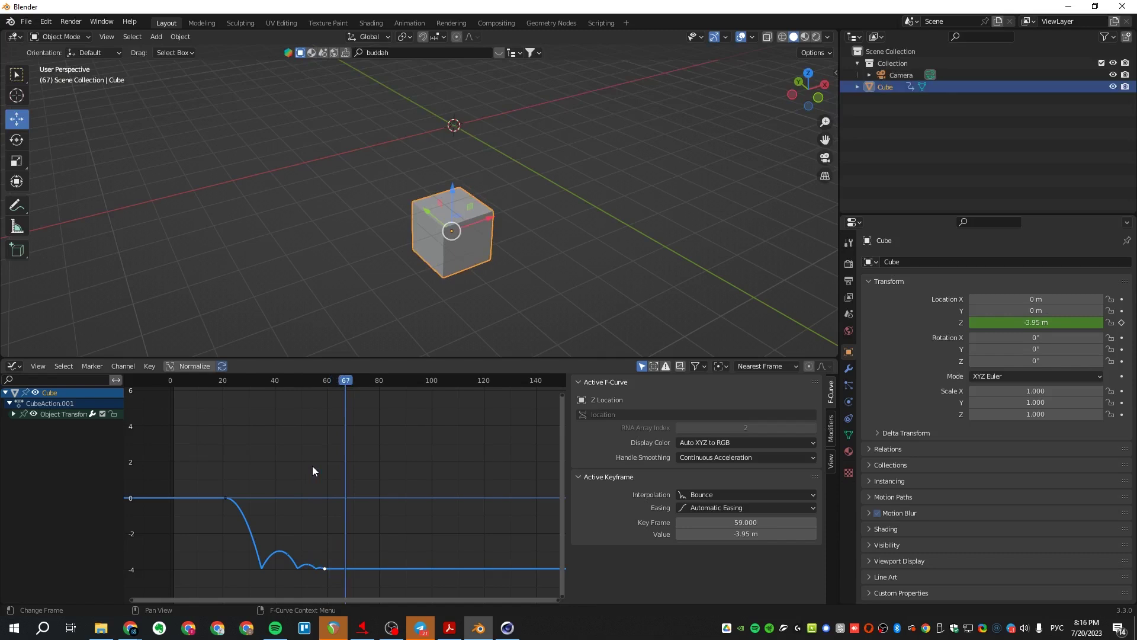
- Give the cube's frame-21 Z keyframe Elastic interpolation
click(225, 497)
click(695, 496)
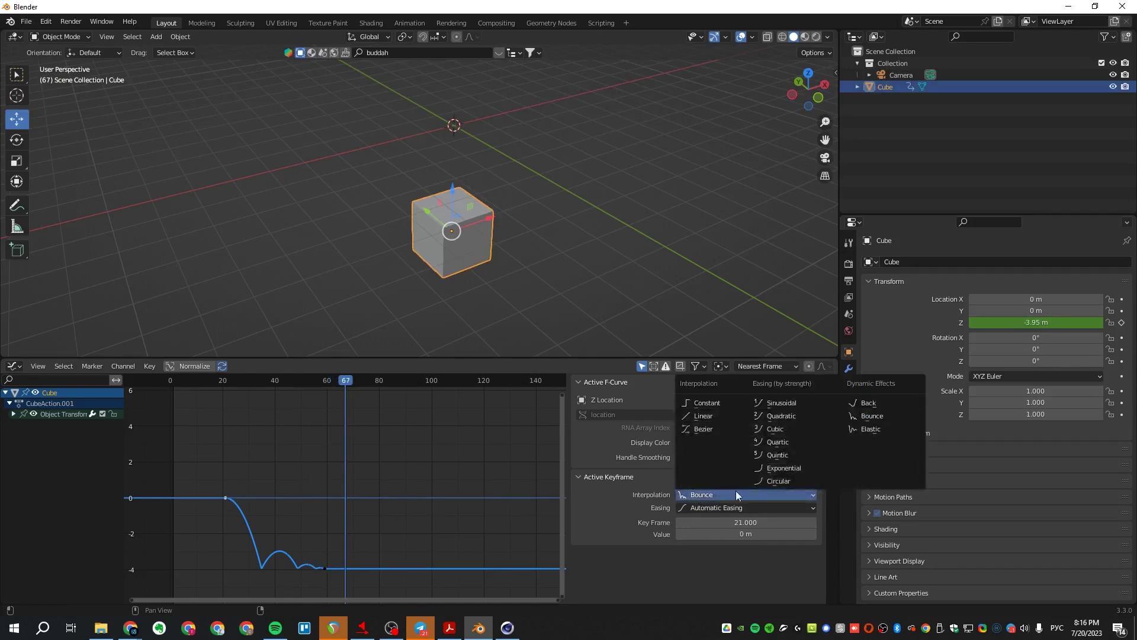
click(880, 429)
- Play the Elastic drop several times from just before frame 21
click(227, 381)
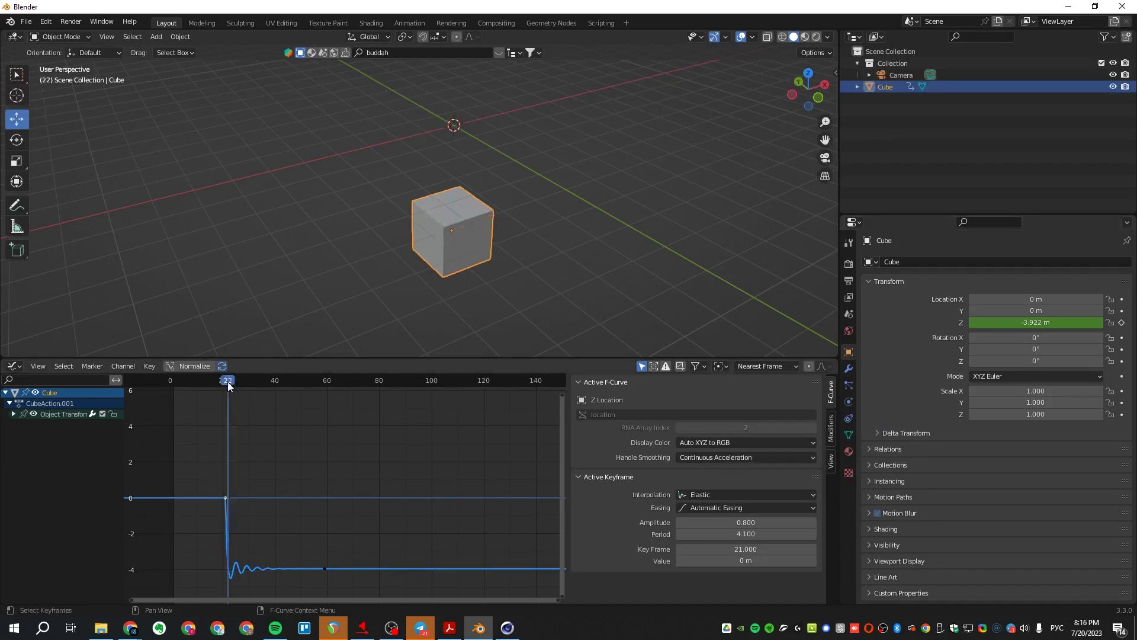
drag(228, 381, 203, 381)
key(space)
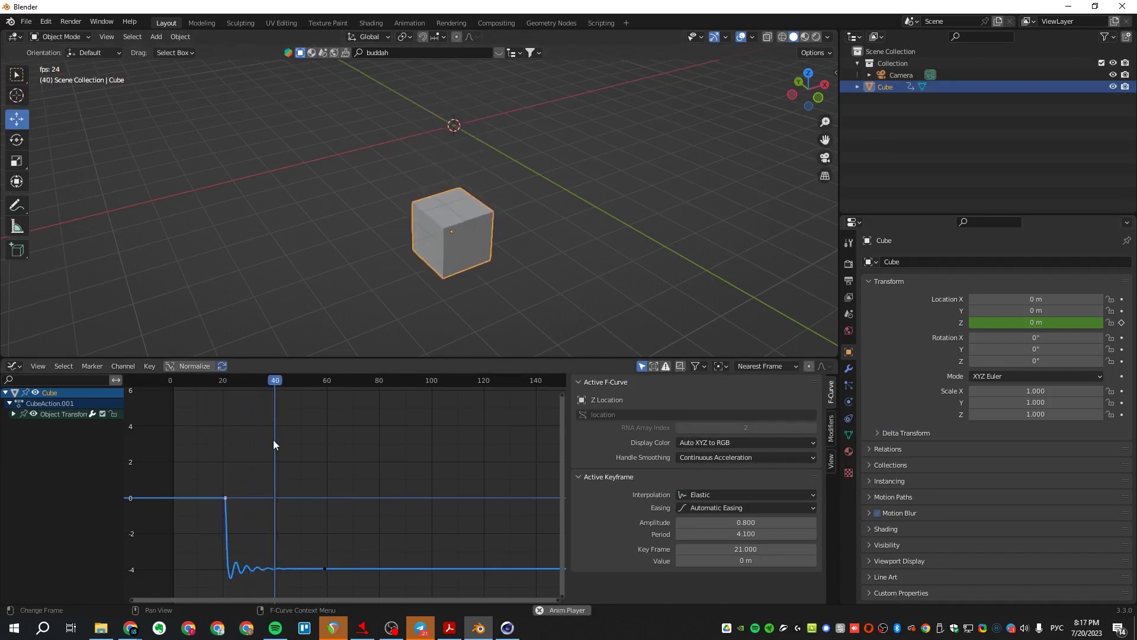
key(space)
click(219, 383)
key(space)
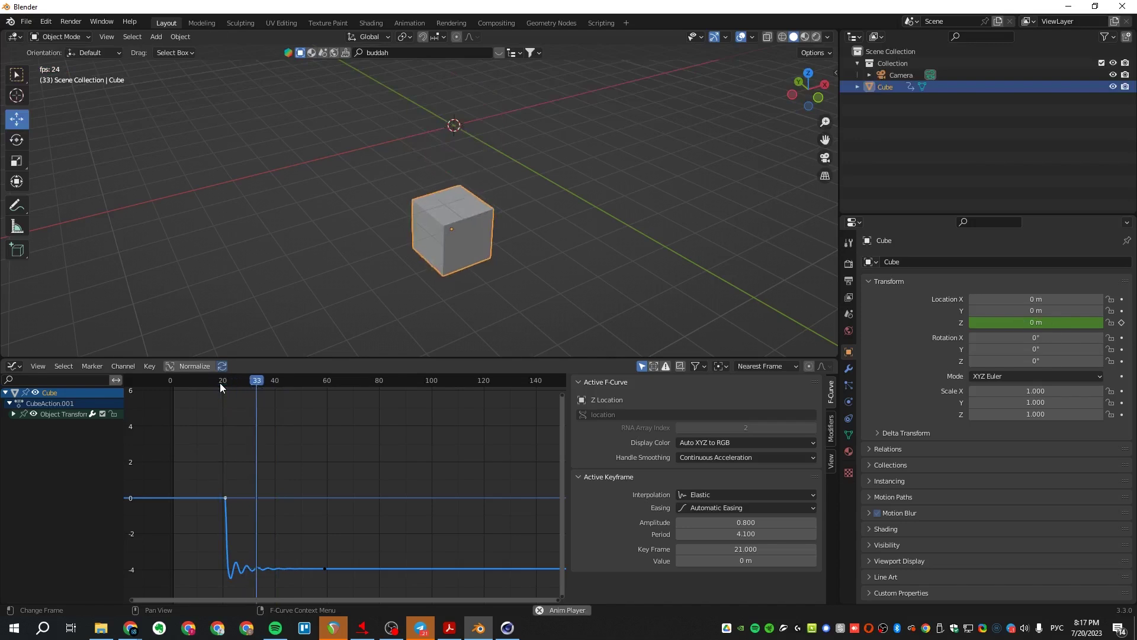
click(219, 384)
click(219, 384)
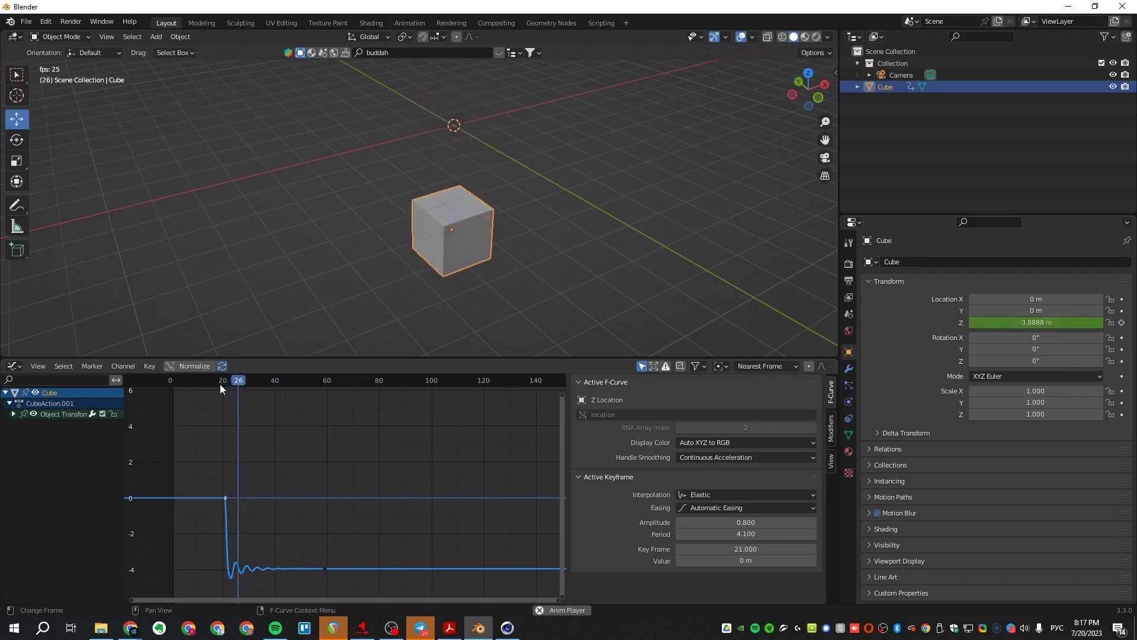
click(219, 384)
key(space)
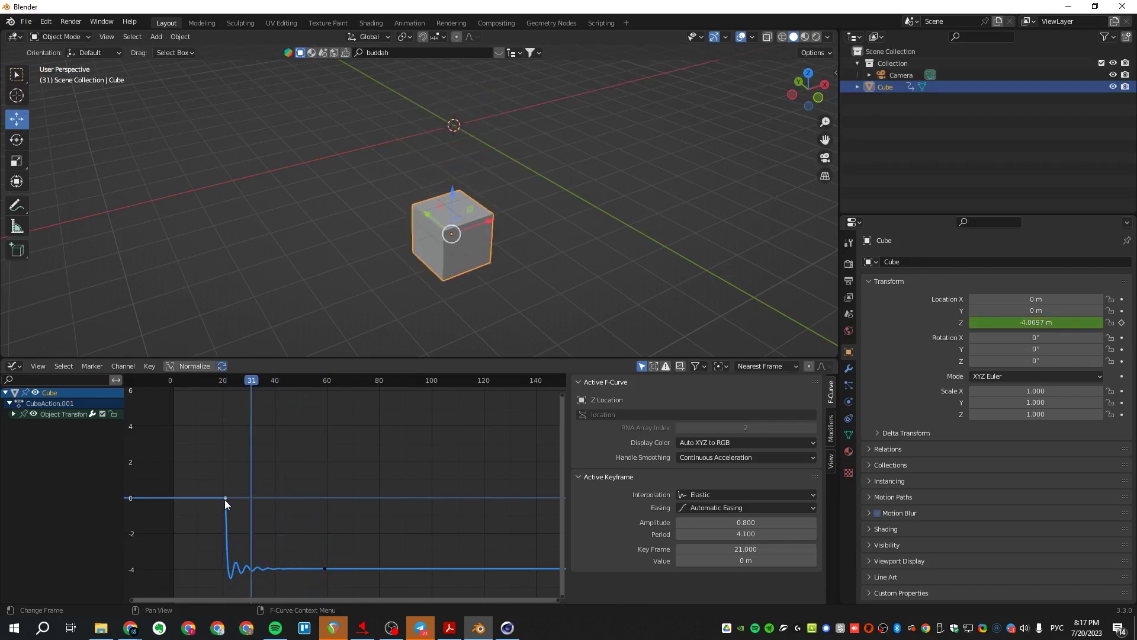
- Switch the keyframe to Back interpolation (overshoot 1.702) and replay the drop
click(721, 494)
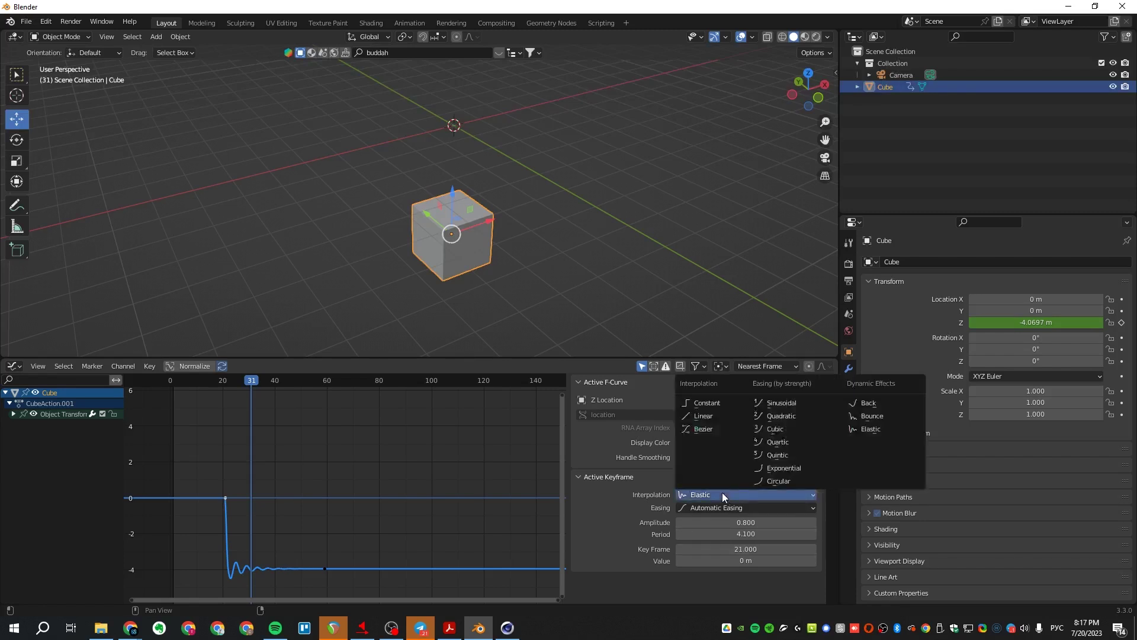
click(883, 402)
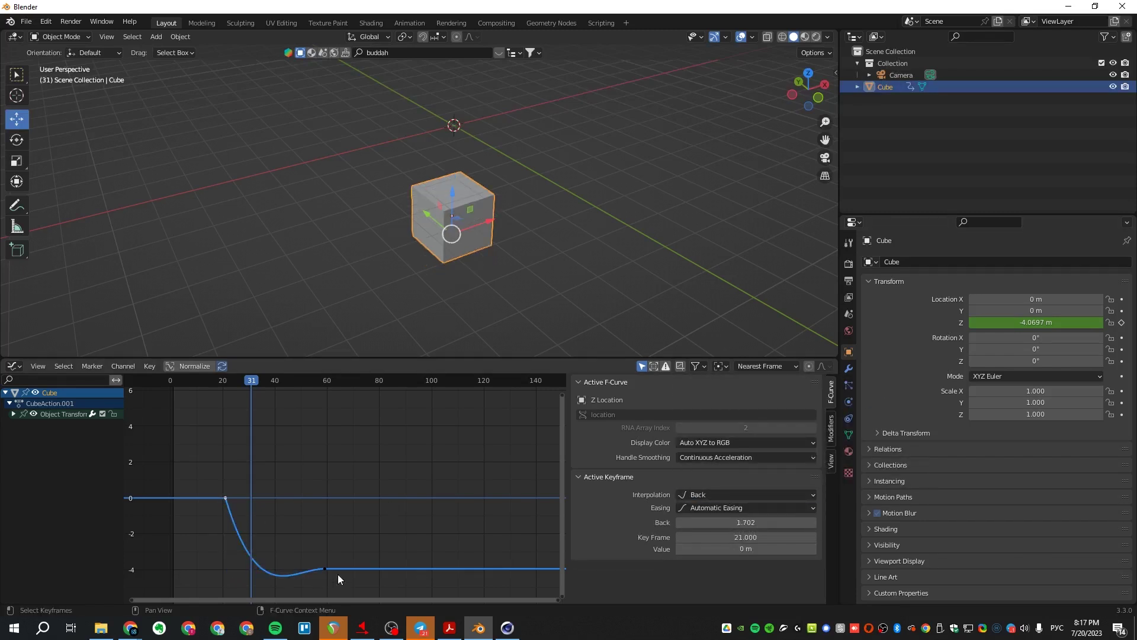
click(193, 382)
key(space)
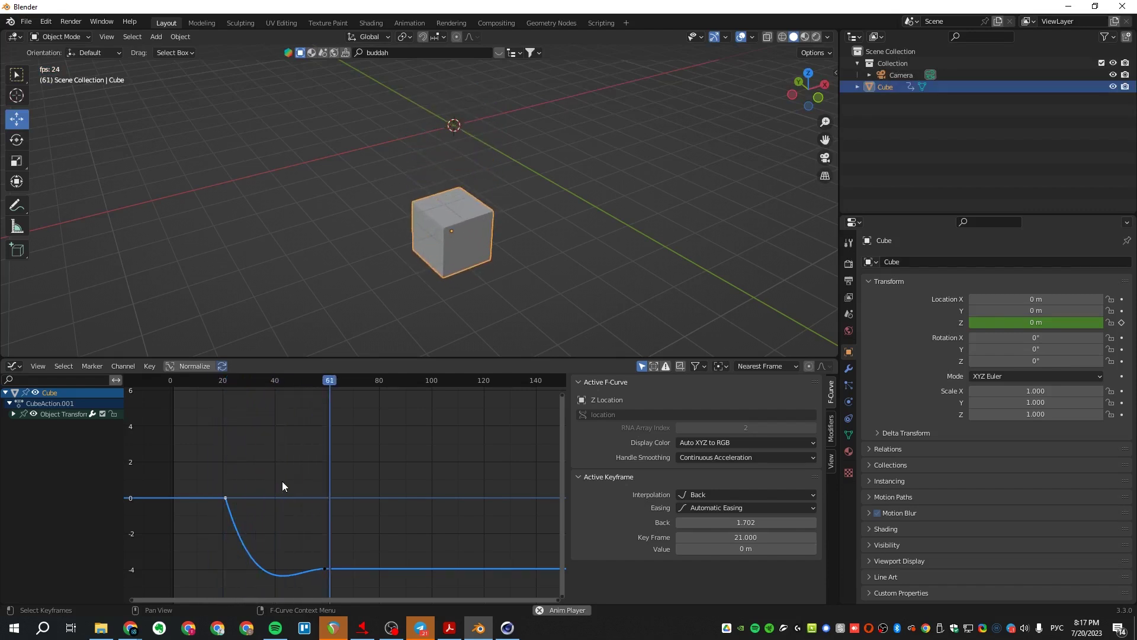
click(225, 382)
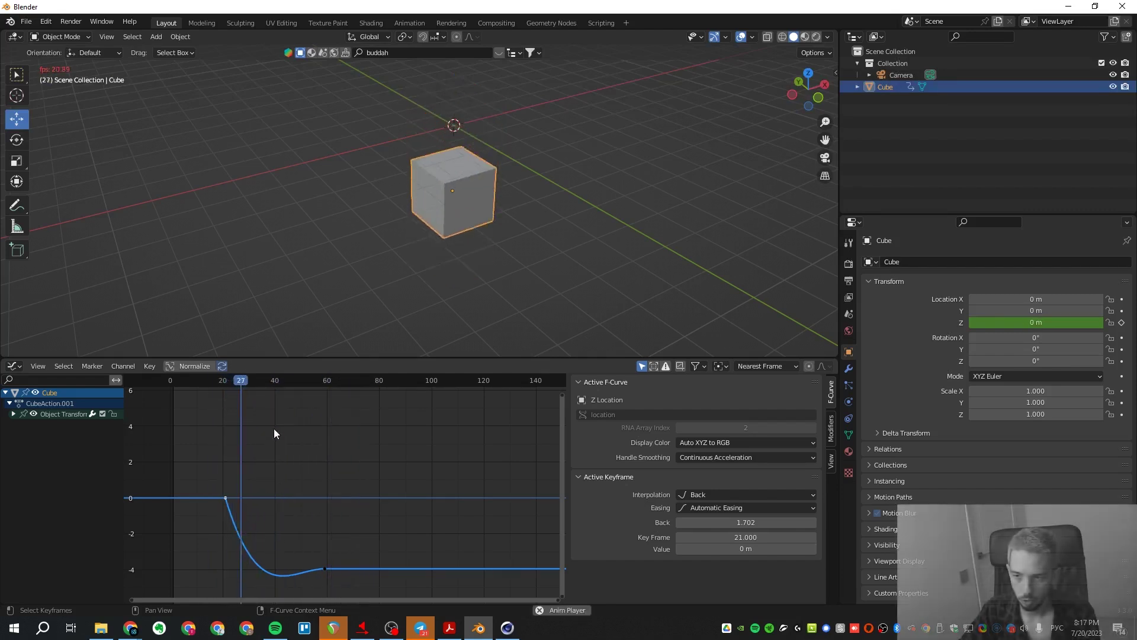
key(space)
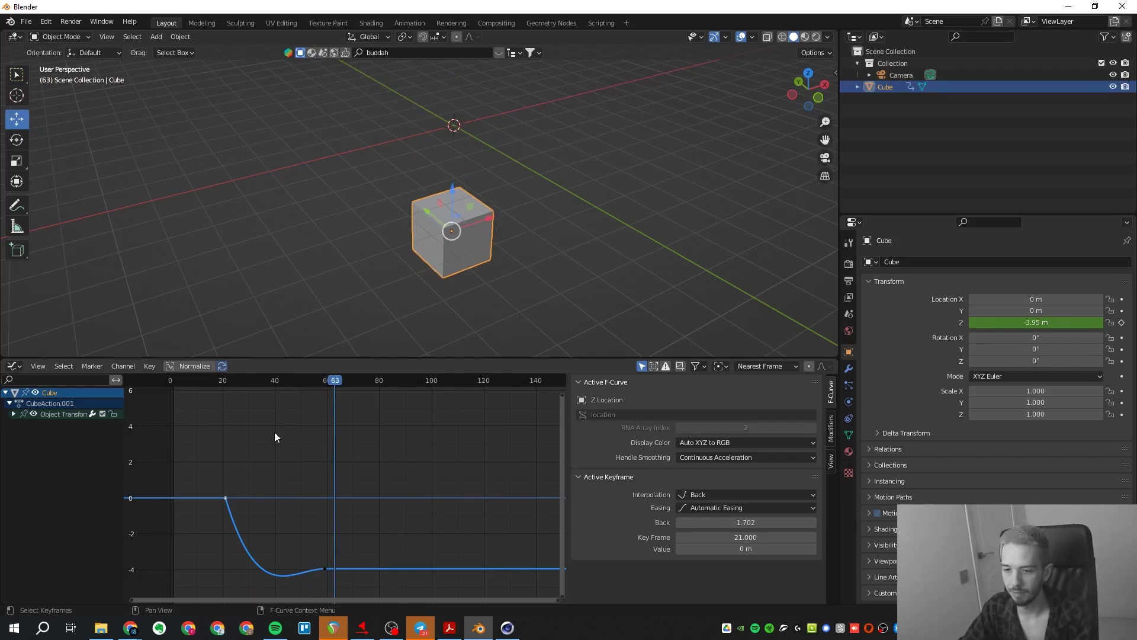
- Clear the keyframe selection, then reselect the drop's frame-21 keyframe
drag(275, 432, 229, 482)
click(219, 382)
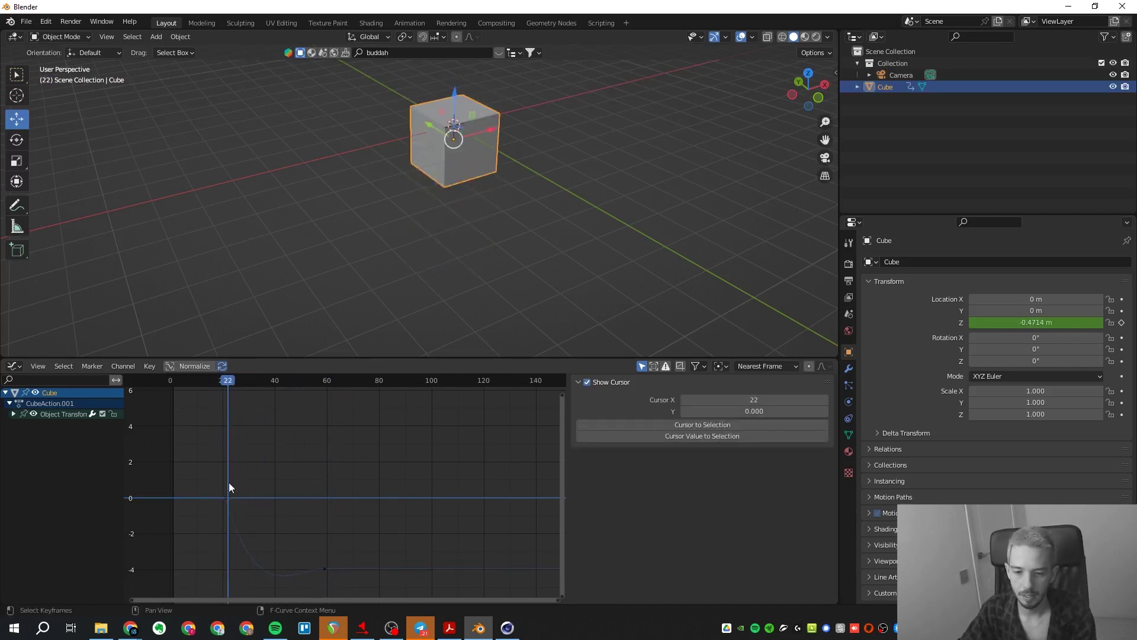
click(226, 498)
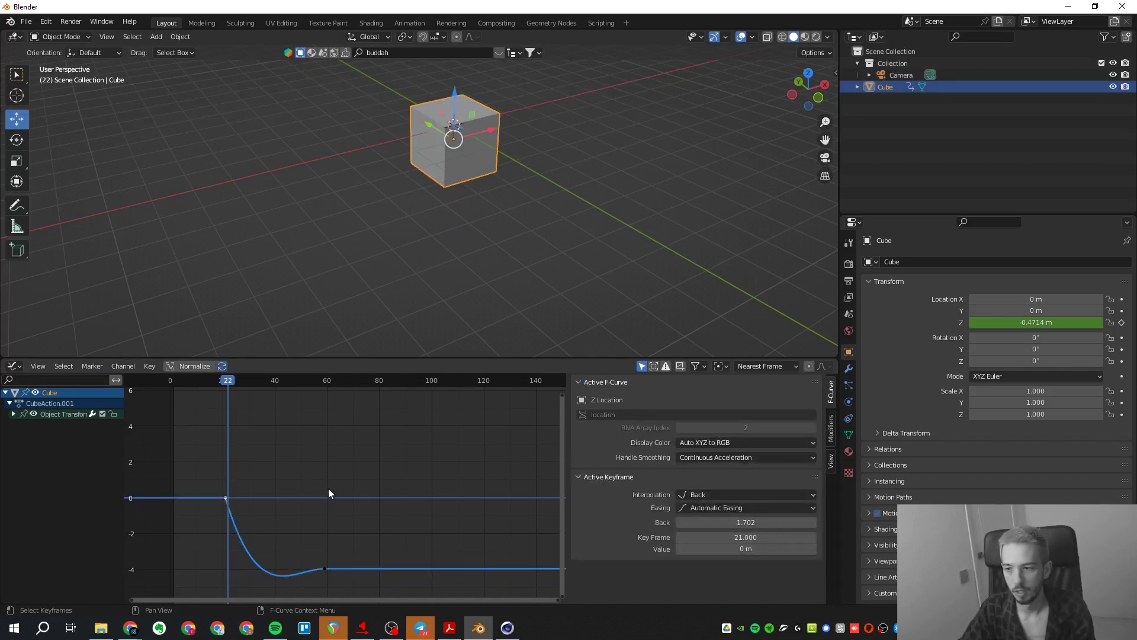
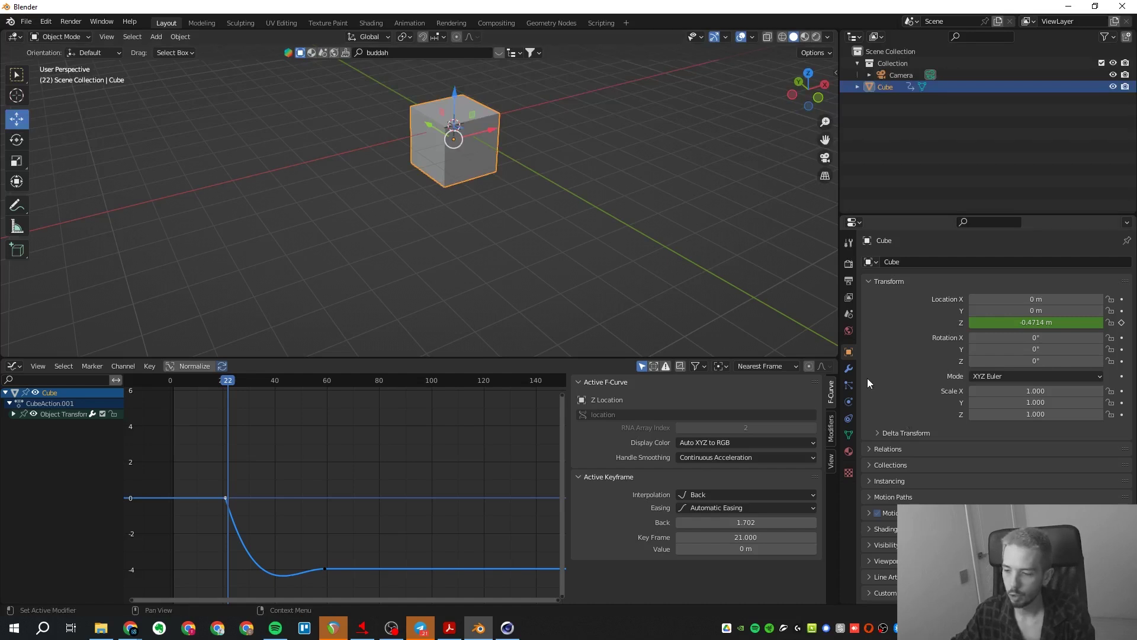
- Add a Bevel modifier to the cube with Amount 0 m, then select the frame-22 keyframe
click(849, 369)
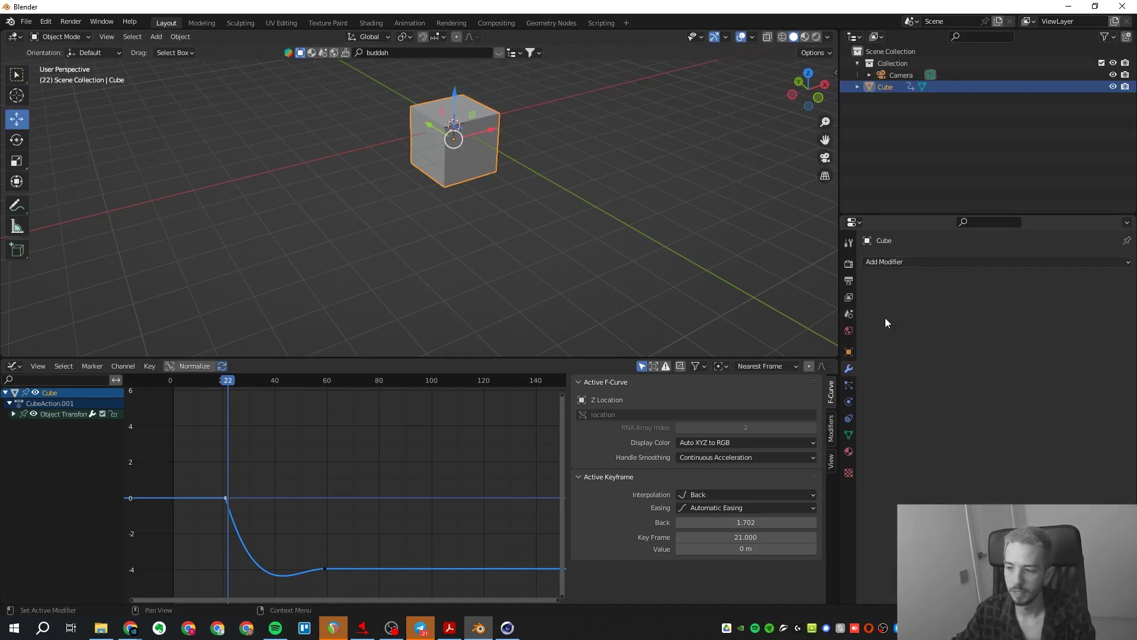
click(897, 262)
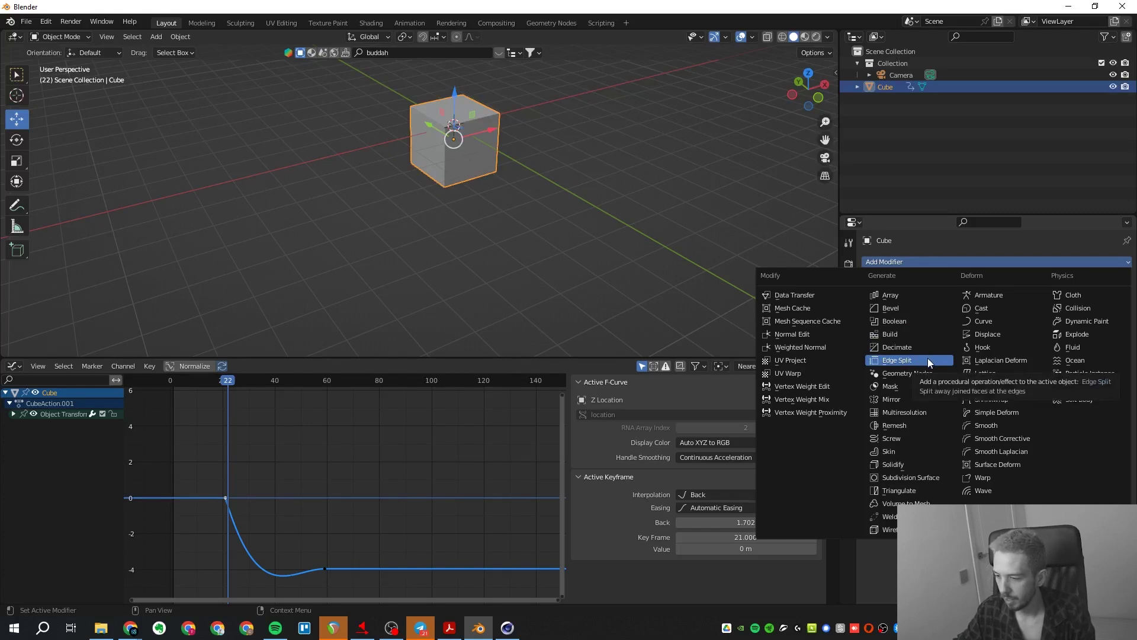
click(915, 307)
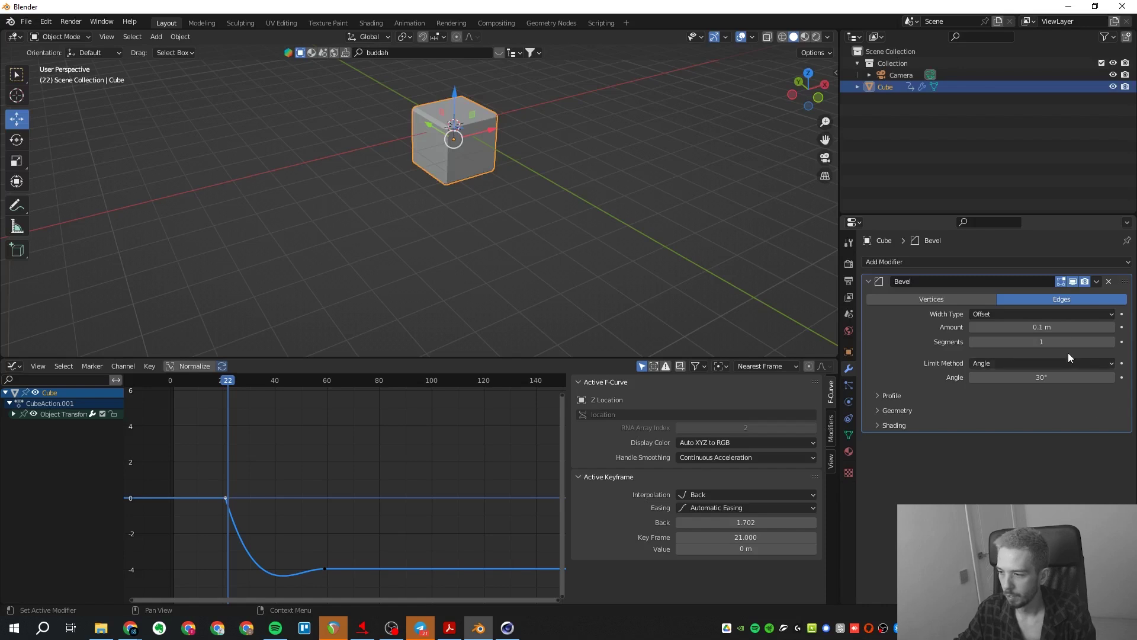
mouse_move(1042, 327)
mouse_down()
mouse_move(1084, 327)
mouse_move(1033, 327)
mouse_up()
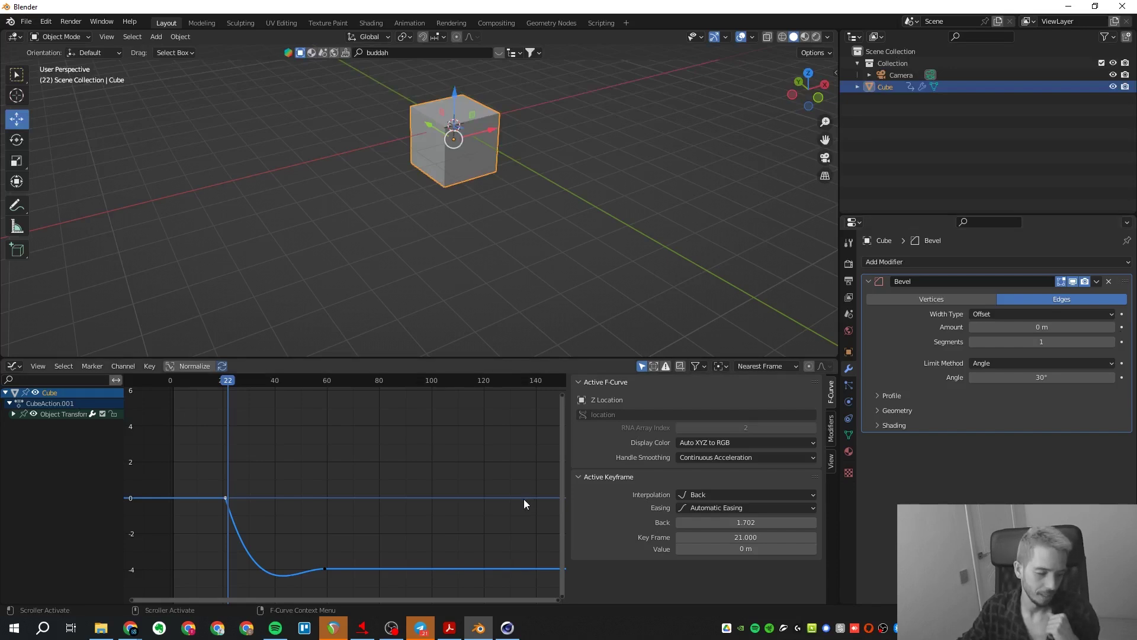
drag(190, 474, 264, 519)
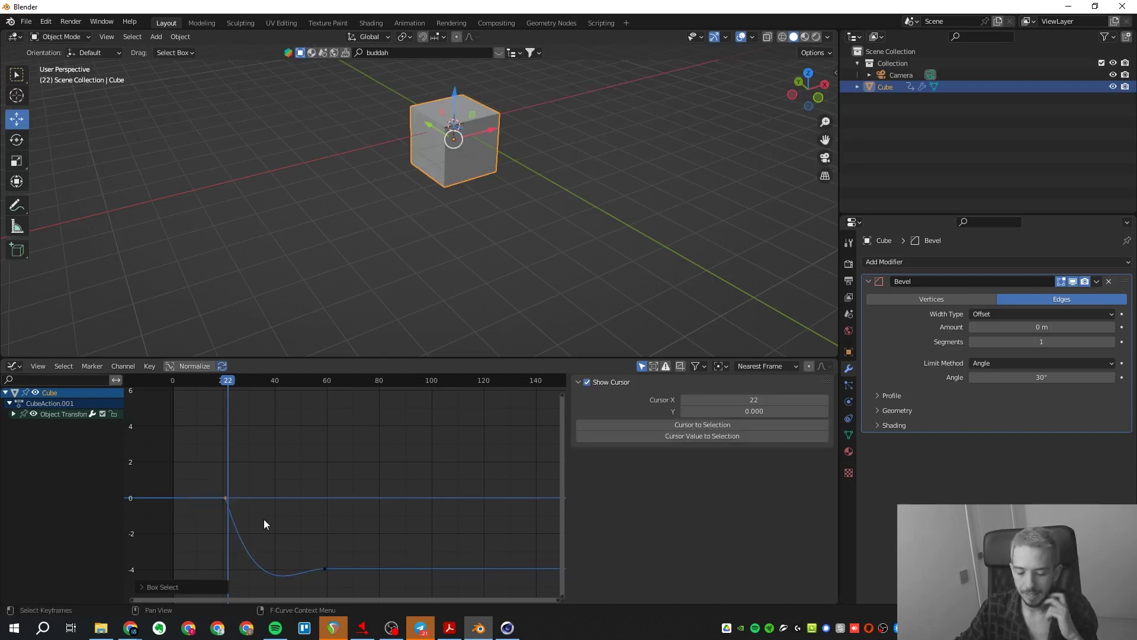
click(226, 498)
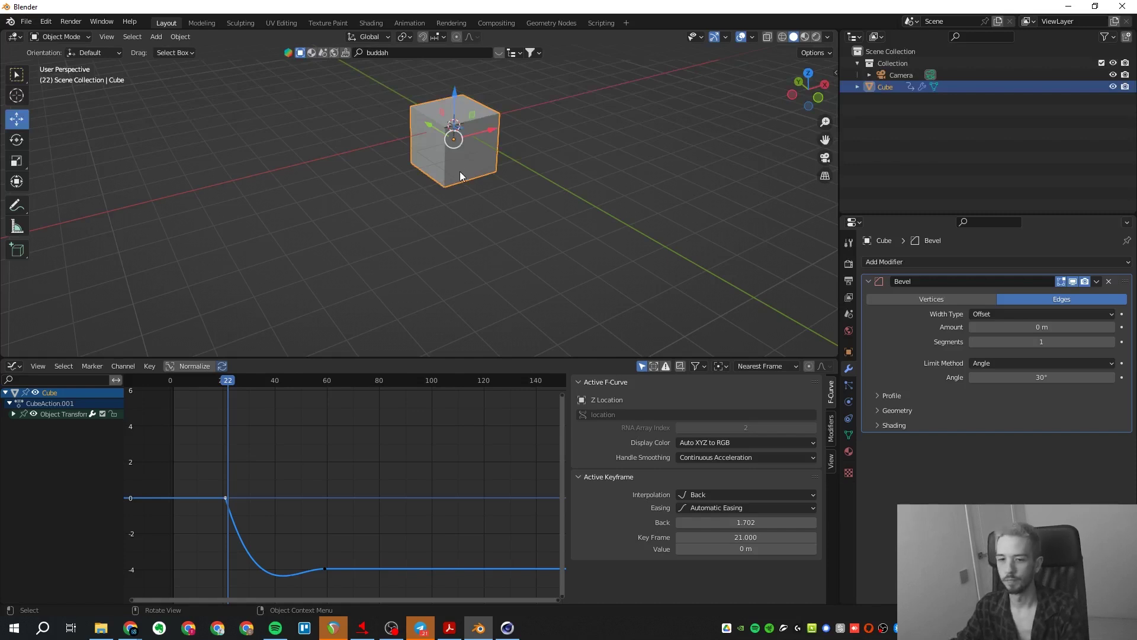
- Delete the old cube, enlarge the 3D view and return to frame 0
key(Delete)
drag(334, 357, 335, 453)
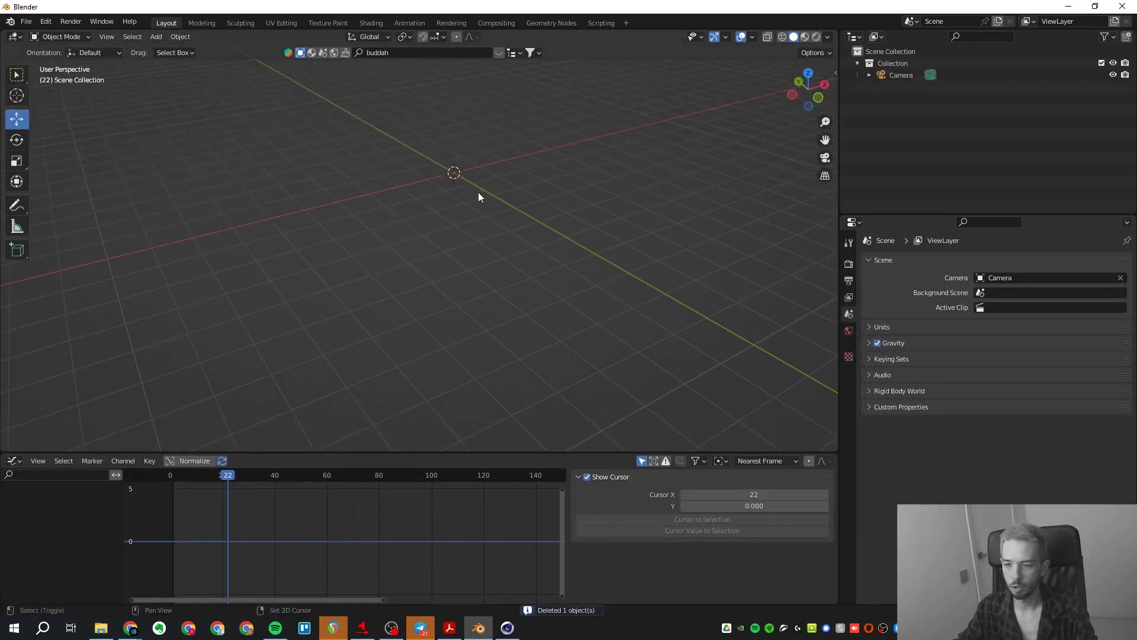
shift+middle_drag(478, 192, 420, 248)
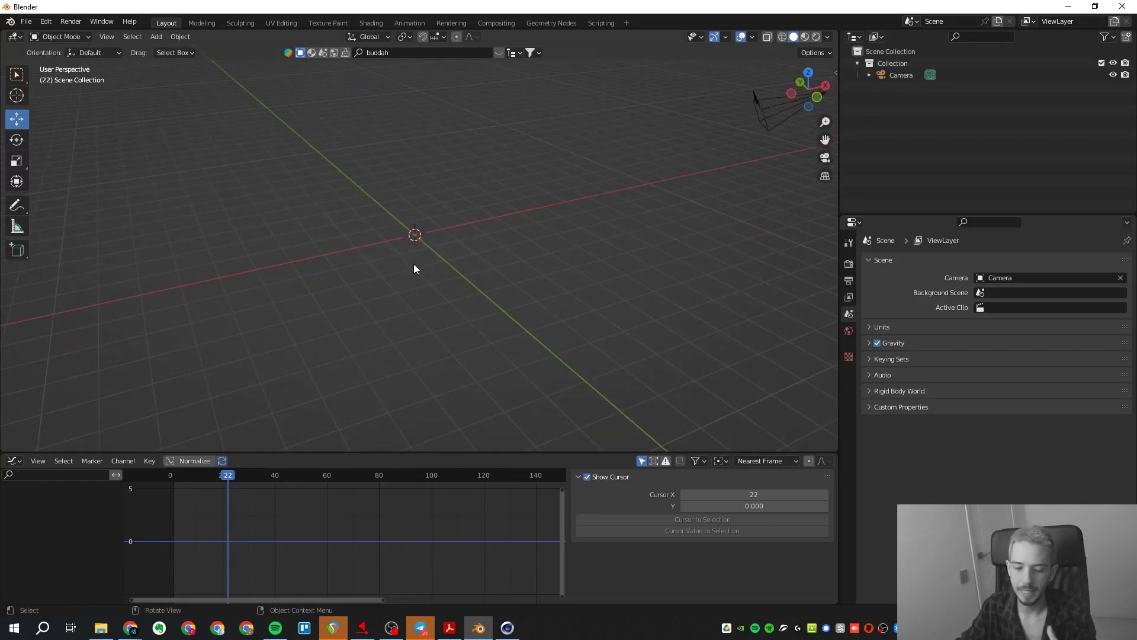
drag(240, 479, 130, 482)
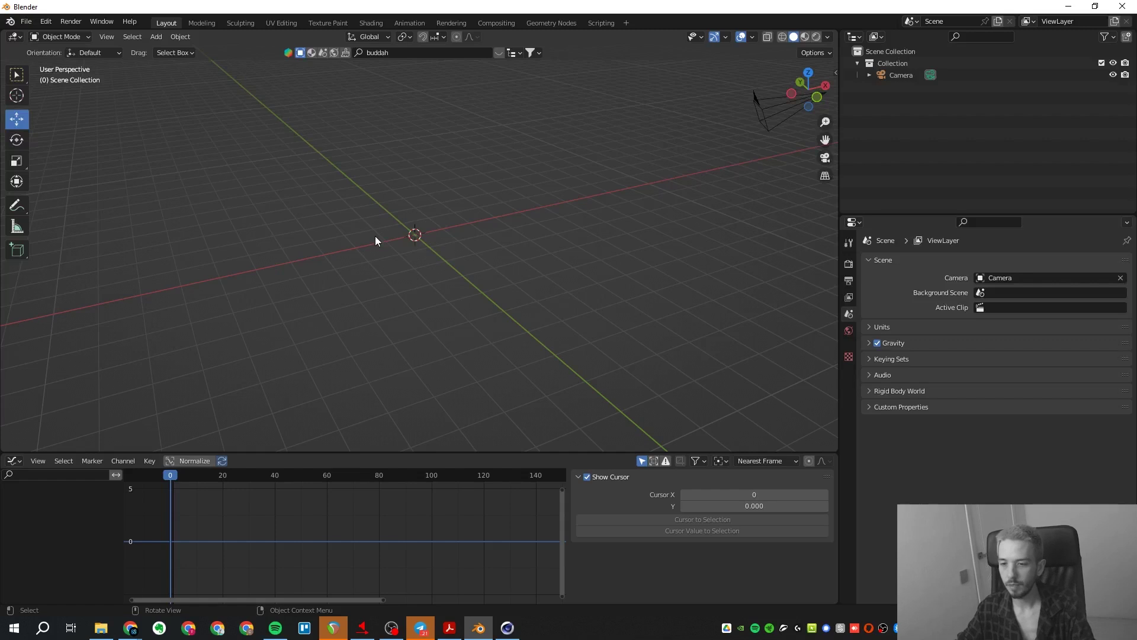
- Add a new cube and raise it above the ground
key(shift+a)
mouse_move(375, 236)
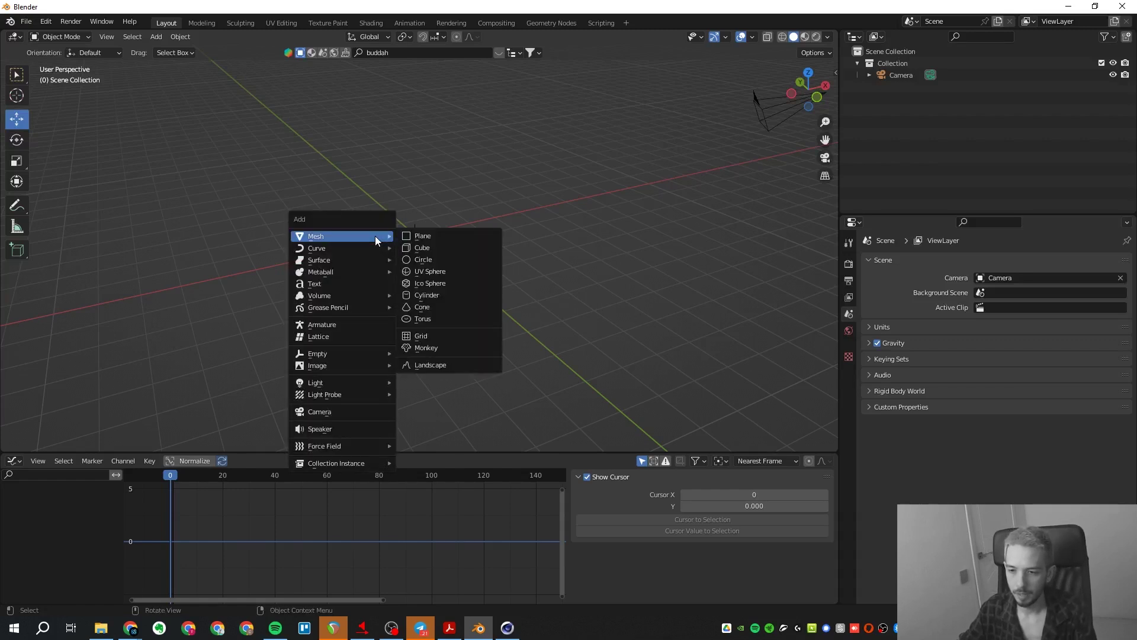
click(445, 247)
drag(414, 204, 410, 85)
scroll(474, 112, down, 4)
middle_drag(474, 112, 413, 153)
- Add a plane and scale it up into a wide floor under the cube
key(shift+a)
mouse_move(411, 157)
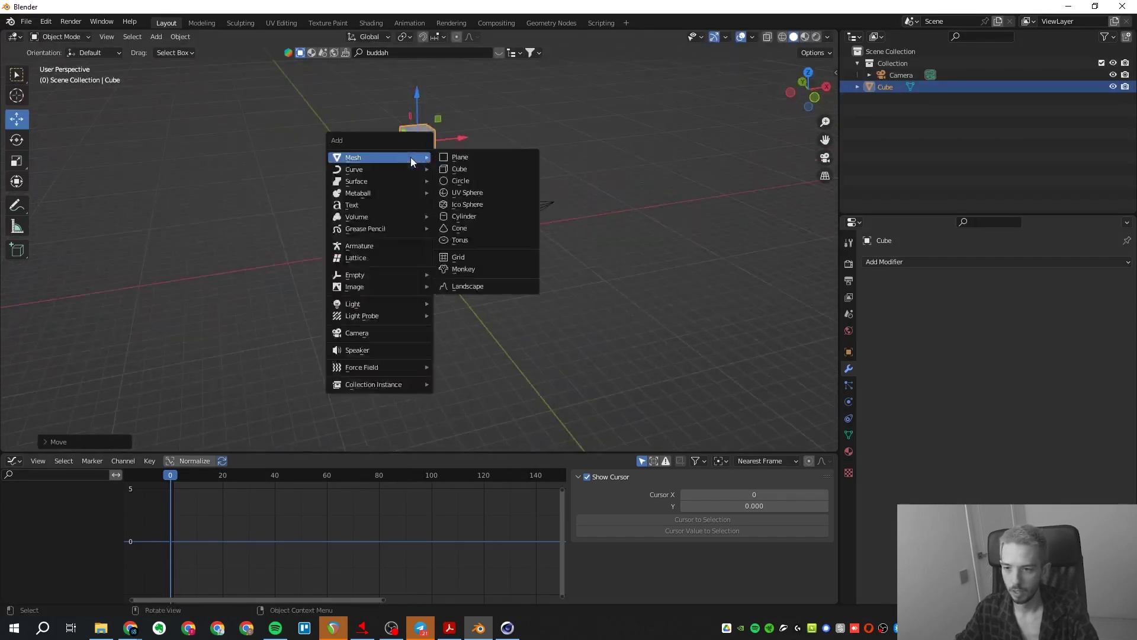
click(488, 158)
key(s)
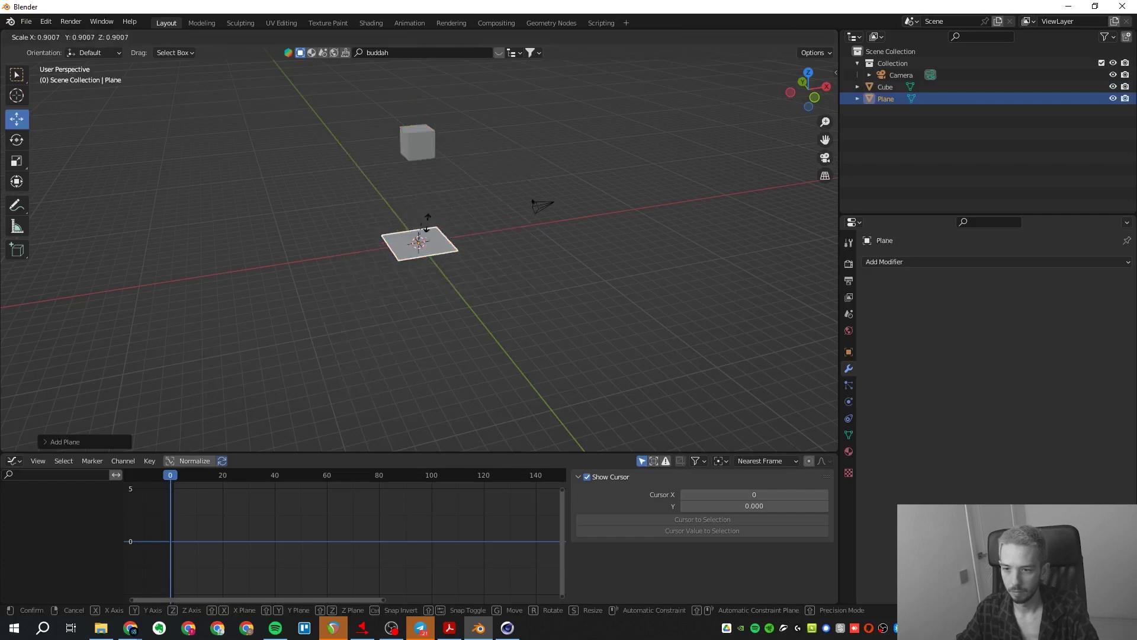
click(533, 211)
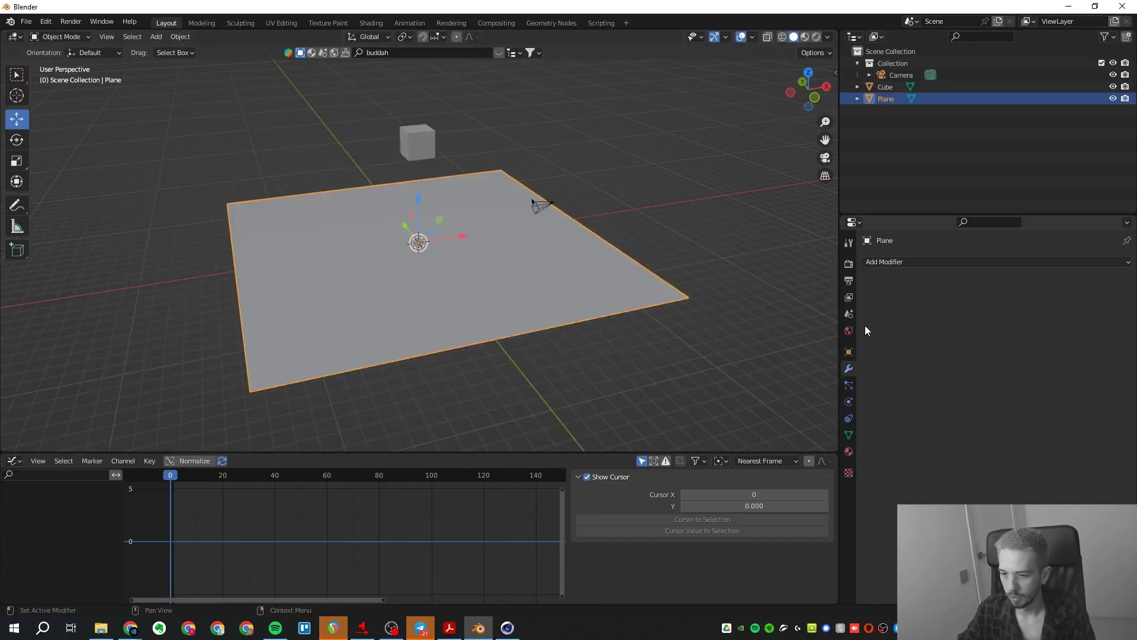
- Switch the lower area to a shorter Timeline at the first frame
click(17, 466)
click(127, 510)
drag(370, 454, 373, 538)
click(396, 538)
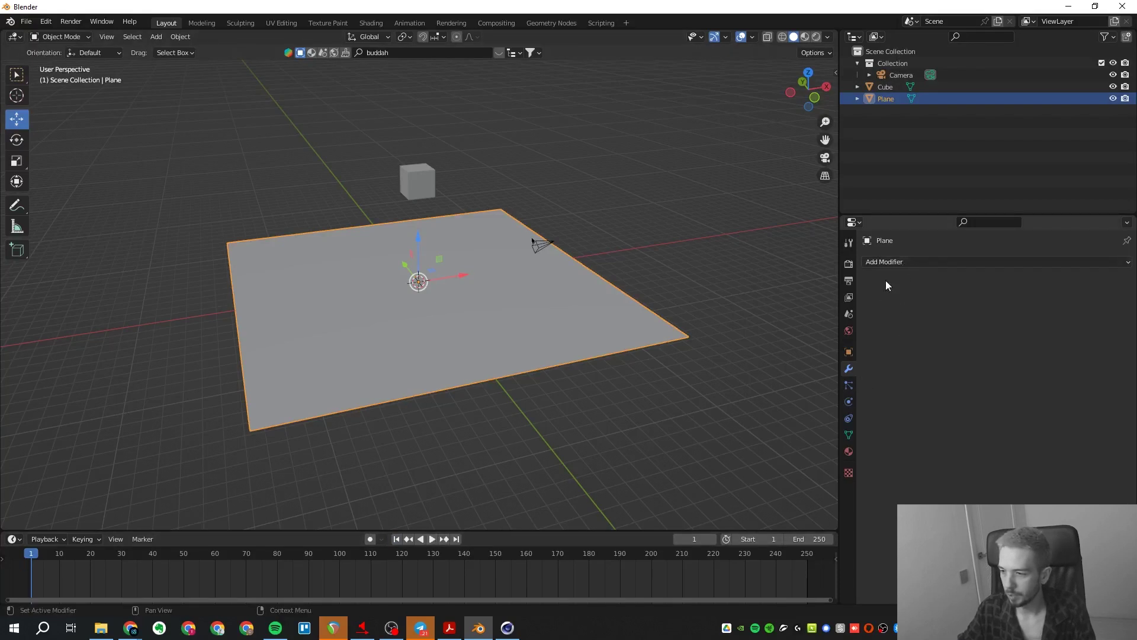
- Give the plane a Passive rigid body and the cube an Active rigid body
click(850, 385)
click(850, 402)
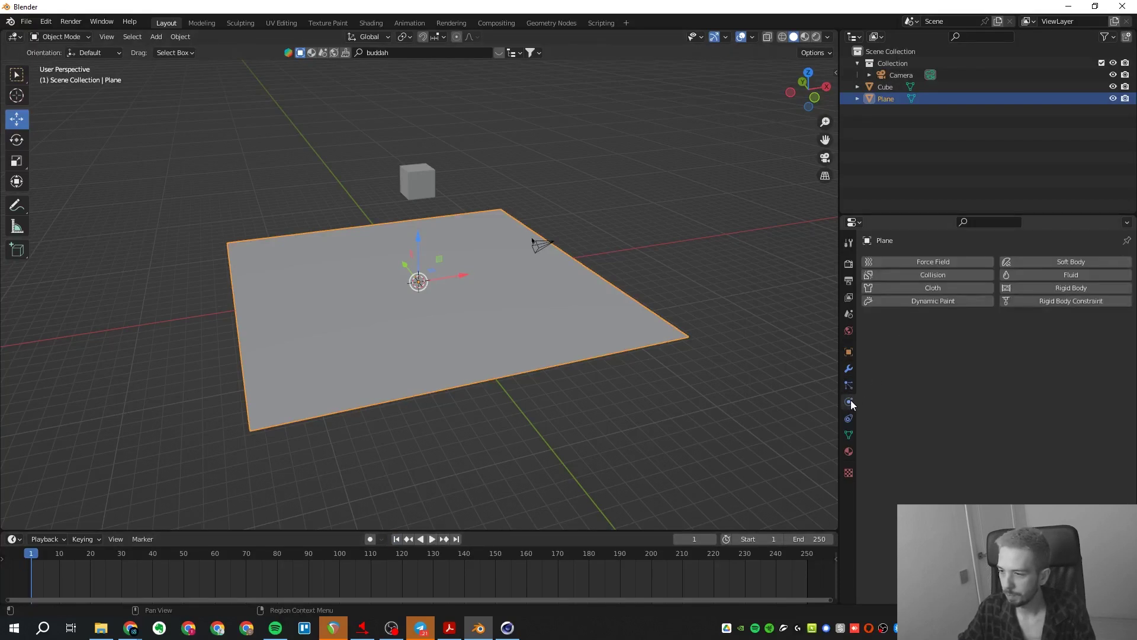
click(1054, 288)
click(985, 338)
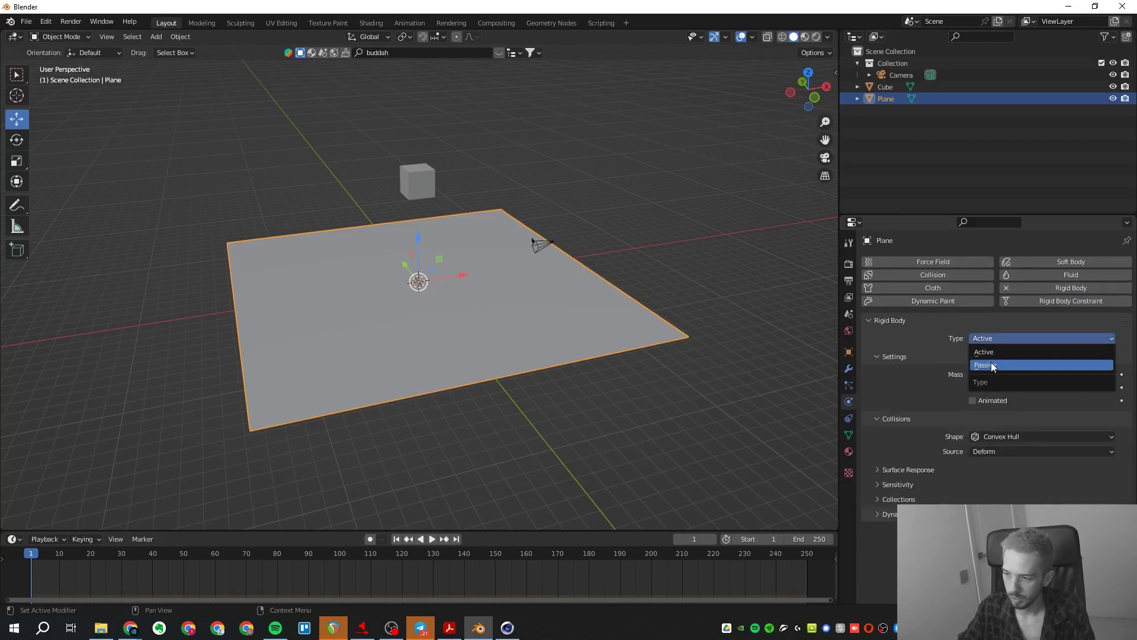
click(987, 354)
click(885, 87)
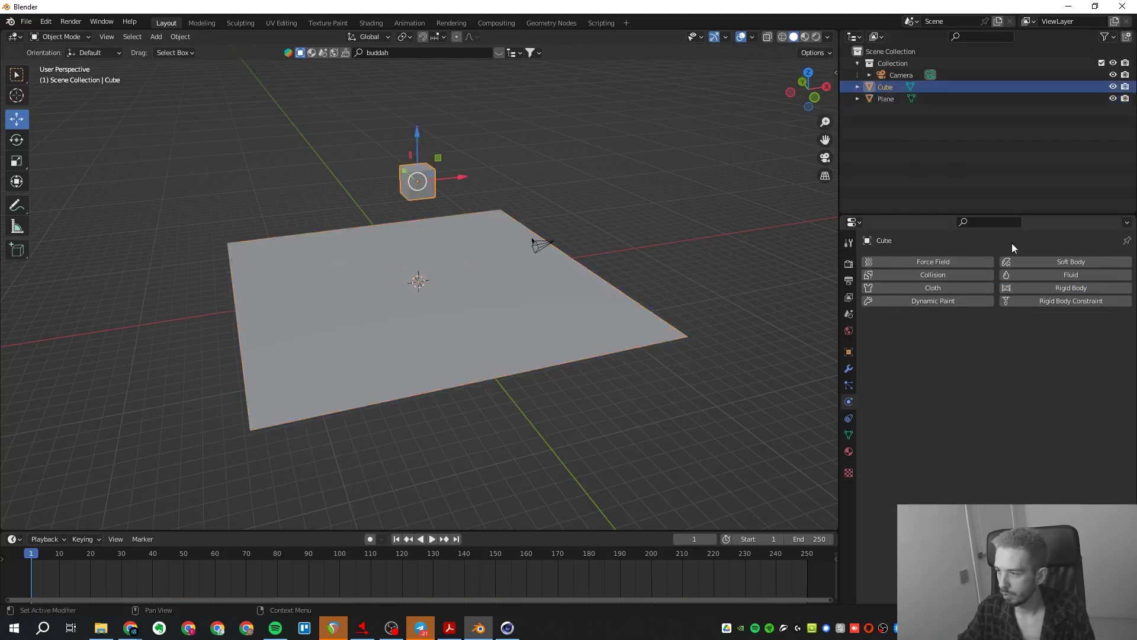
click(1043, 287)
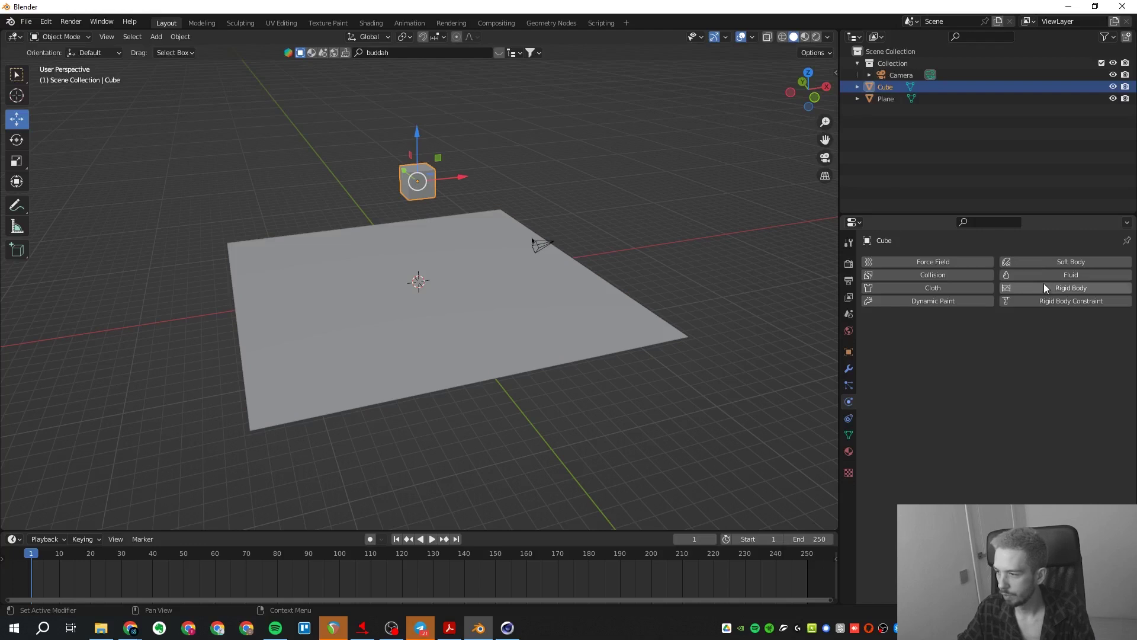
- Play the simulation to watch the cube fall onto the plane and inspect it
click(431, 538)
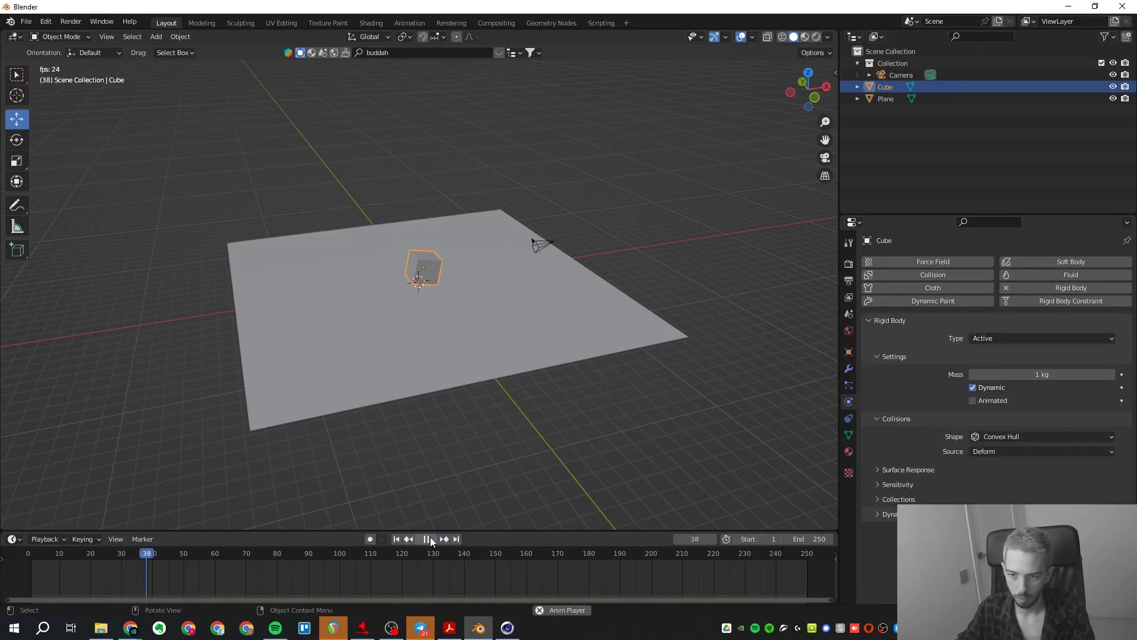
click(430, 537)
mouse_move(452, 261)
middle_down()
mouse_move(449, 317)
mouse_move(449, 253)
middle_up()
middle_drag(443, 280, 466, 311)
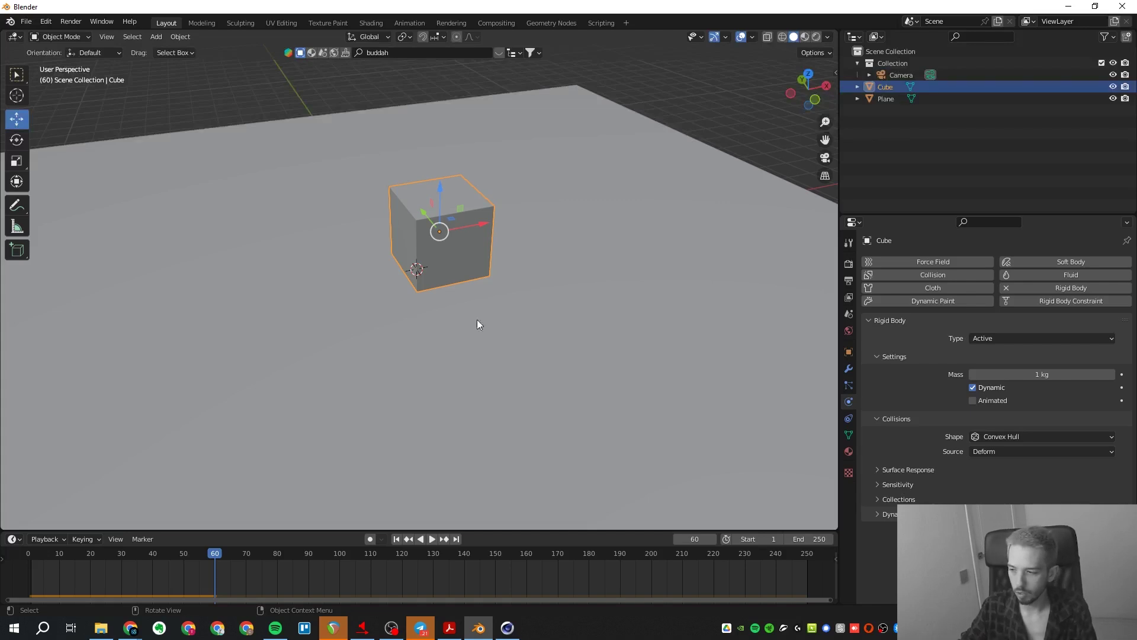
click(879, 467)
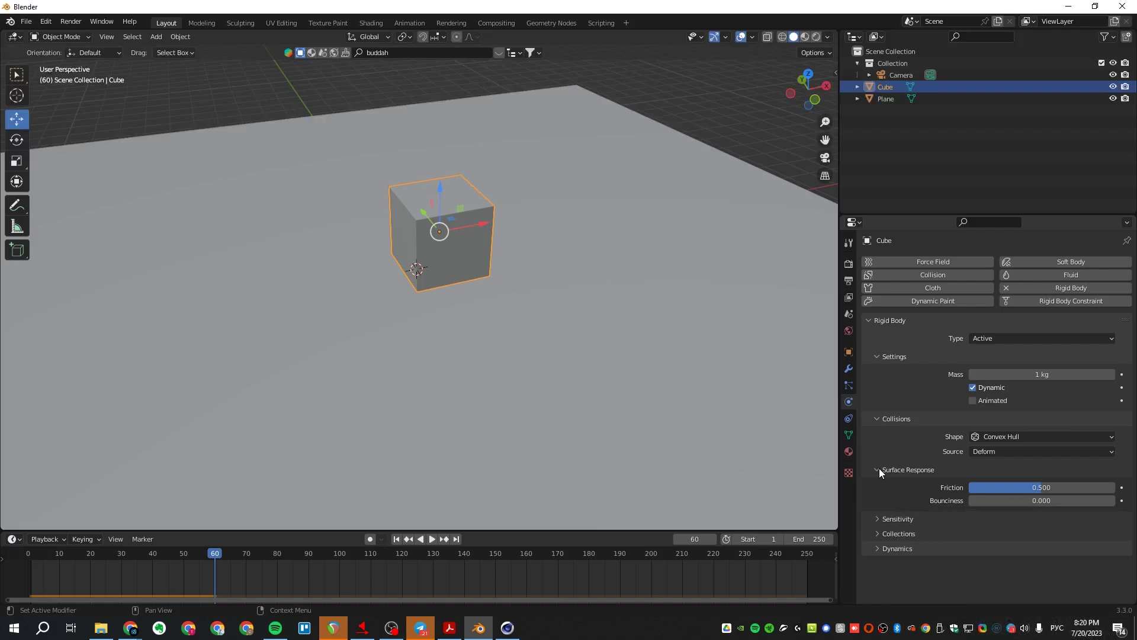
click(879, 467)
scroll(515, 300, down, 4)
- Tilt the plane, replay the drop from frame 1, then undo the tilt
click(455, 326)
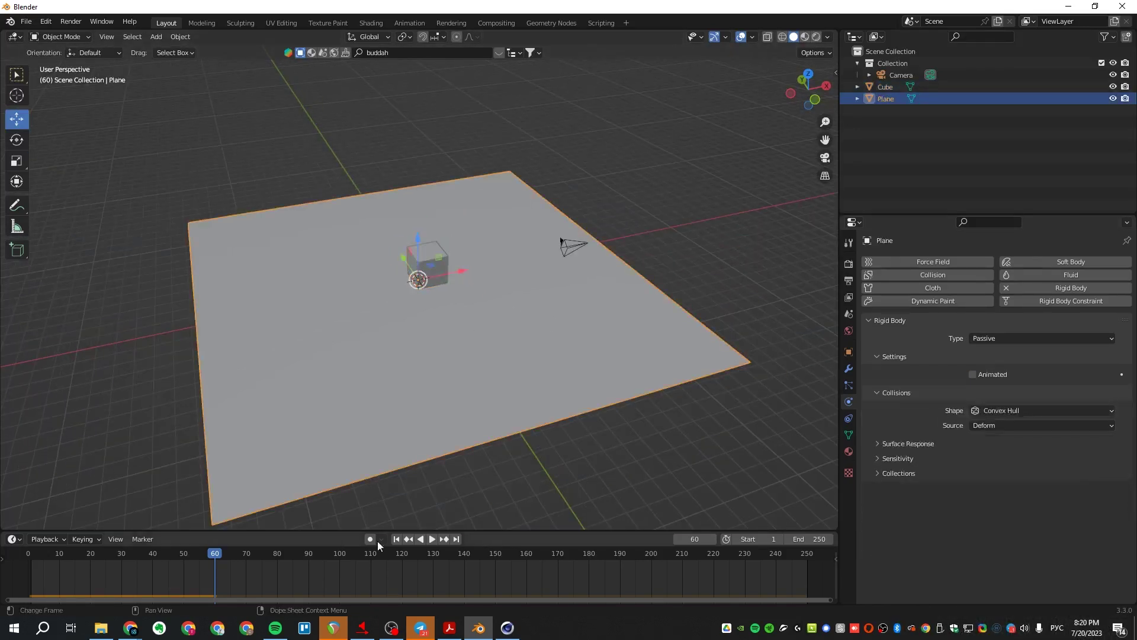
click(396, 538)
key(r)
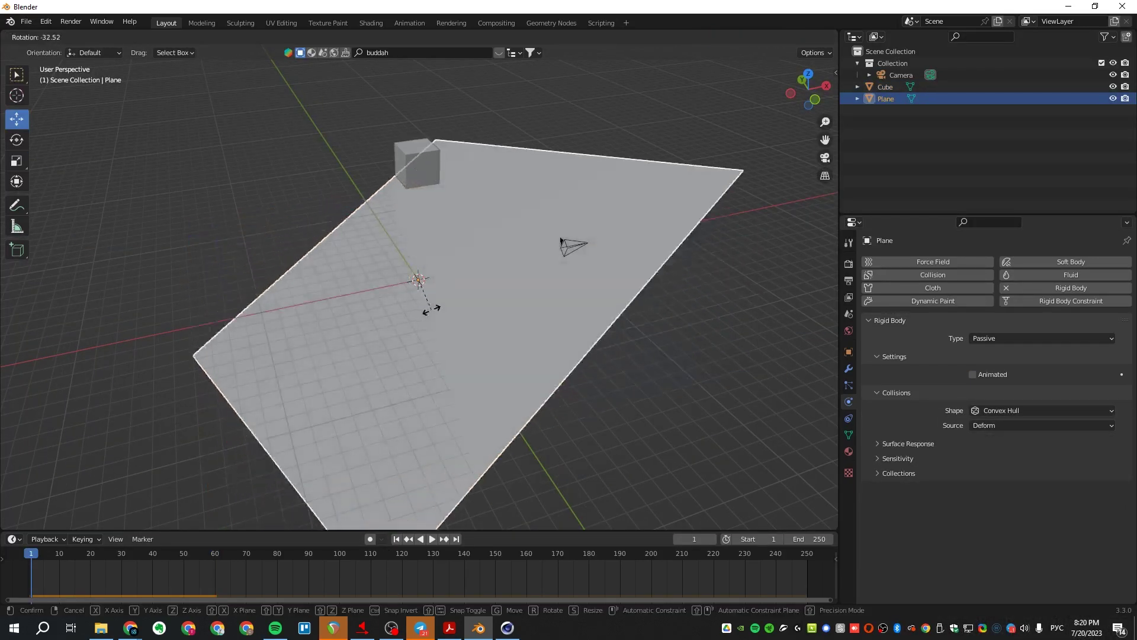
click(423, 310)
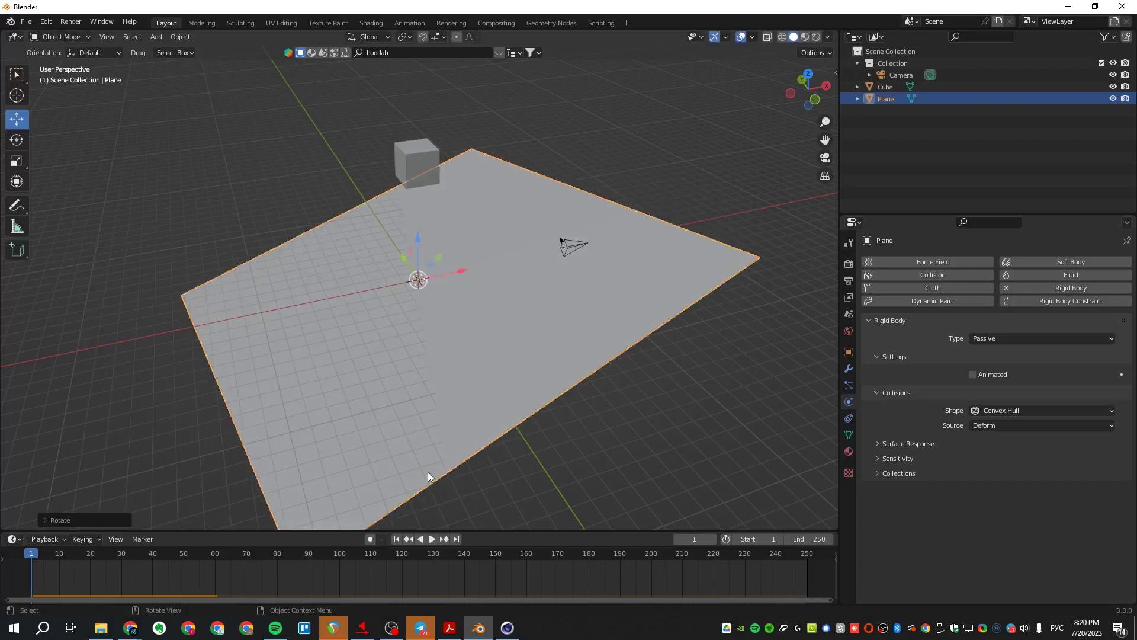
click(431, 541)
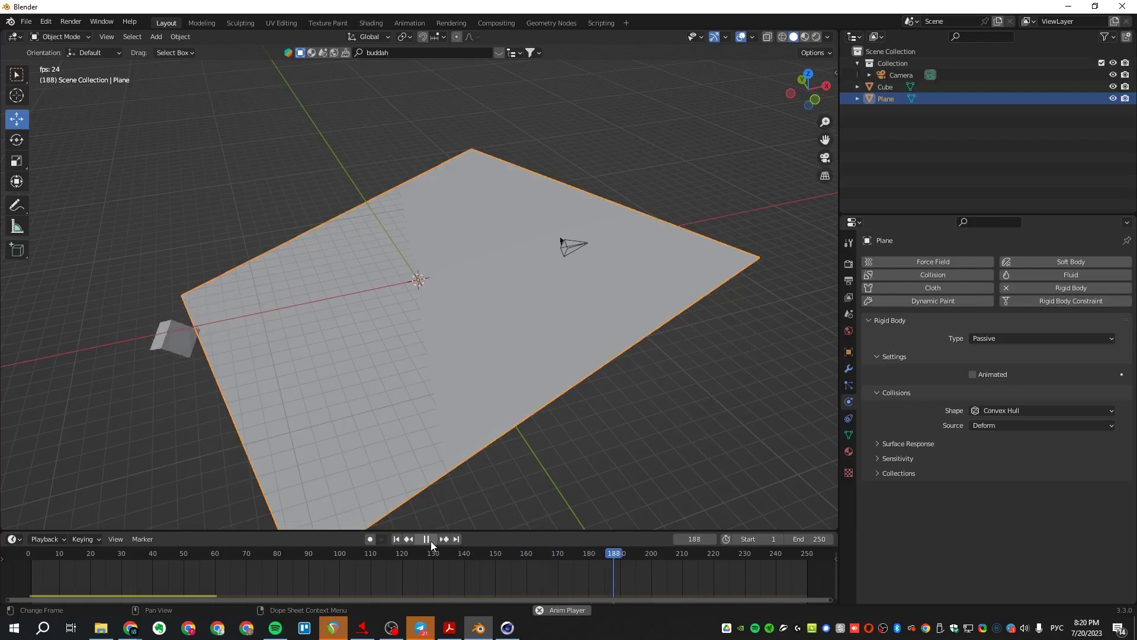
key(Escape)
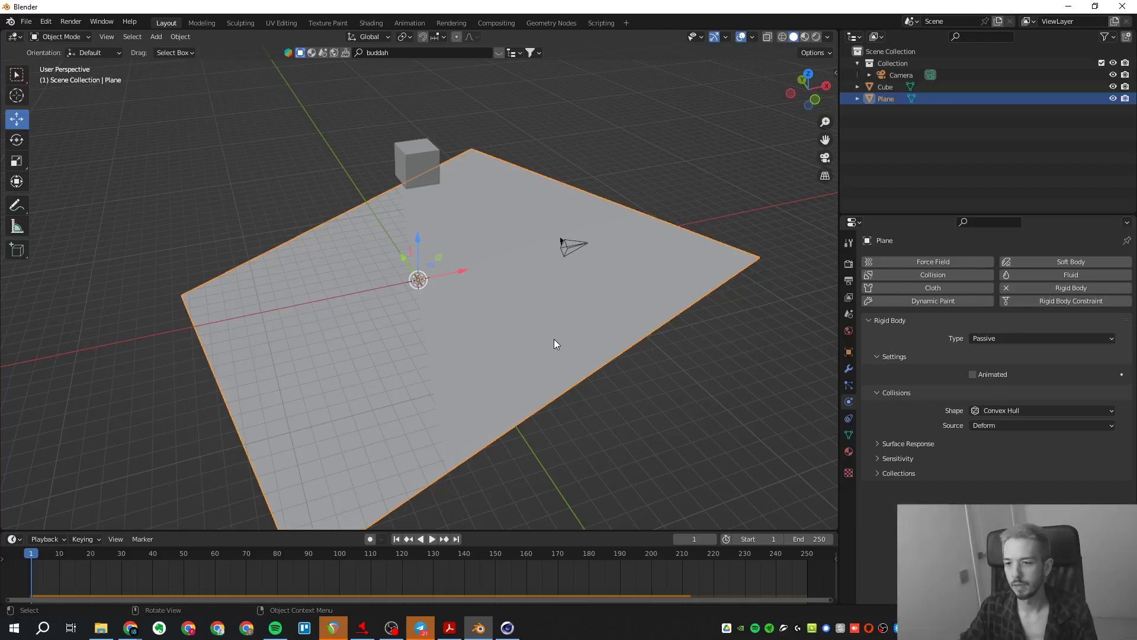
key(ctrl+z)
- Replace the cube with a UV sphere raised above the plane
click(431, 162)
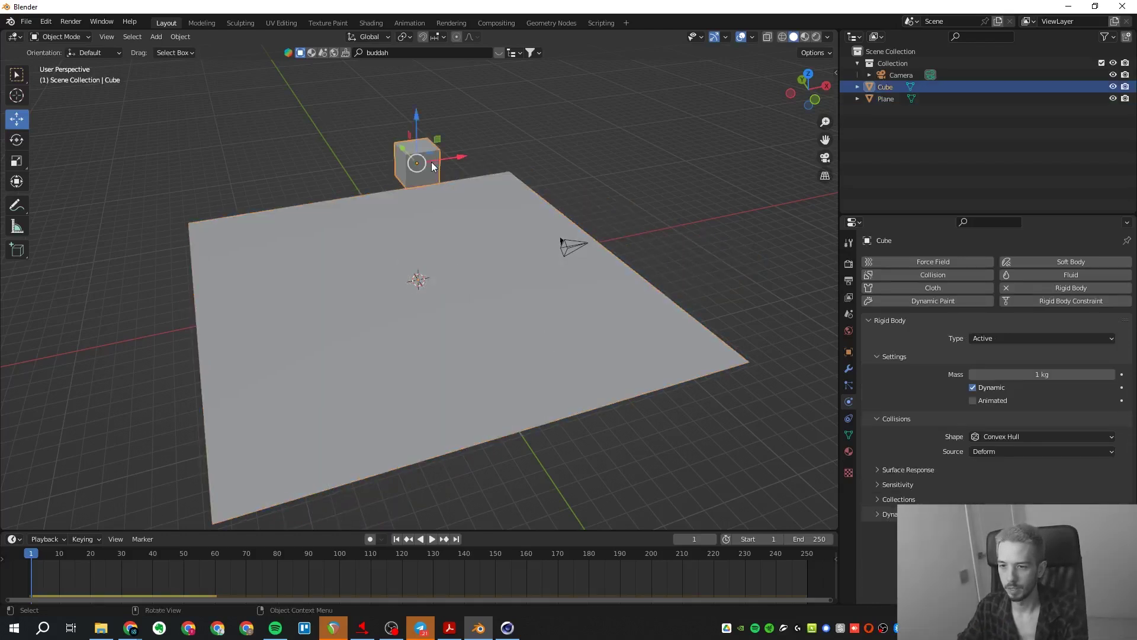
key(Delete)
mouse_move(427, 243)
middle_down()
mouse_move(413, 254)
mouse_move(410, 243)
middle_up()
key(shift+a)
mouse_move(411, 243)
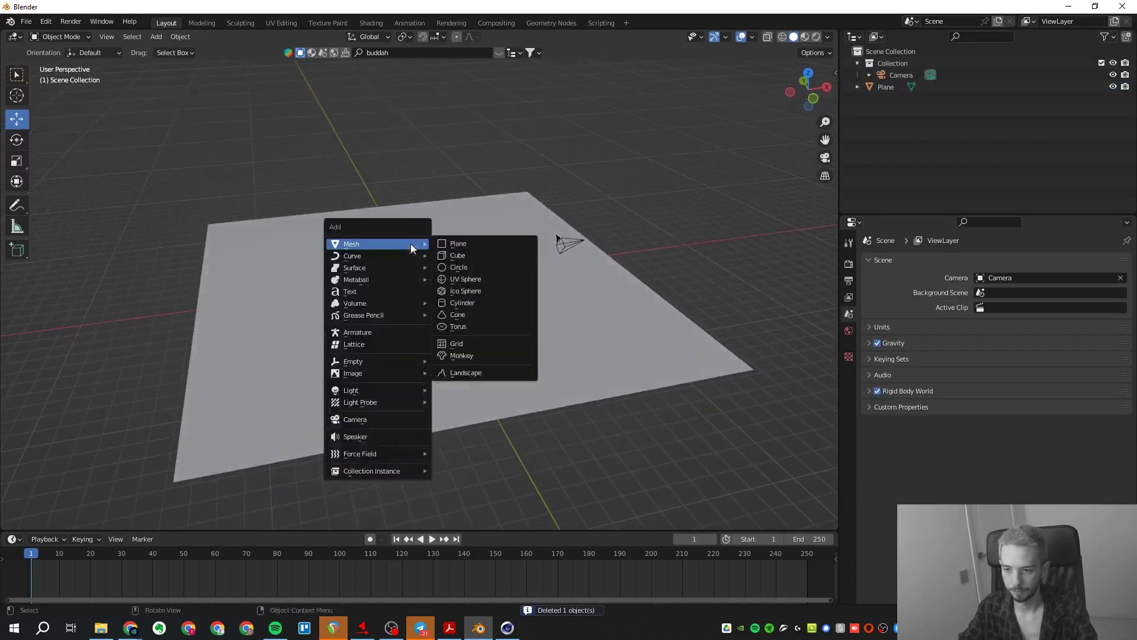
click(482, 279)
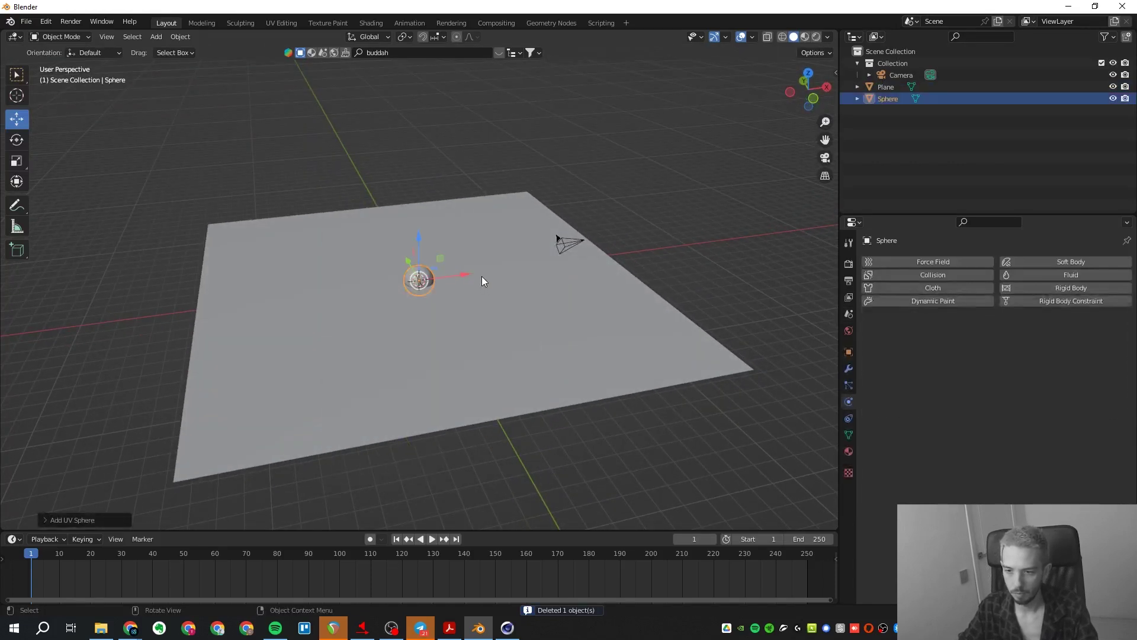
drag(424, 243, 425, 208)
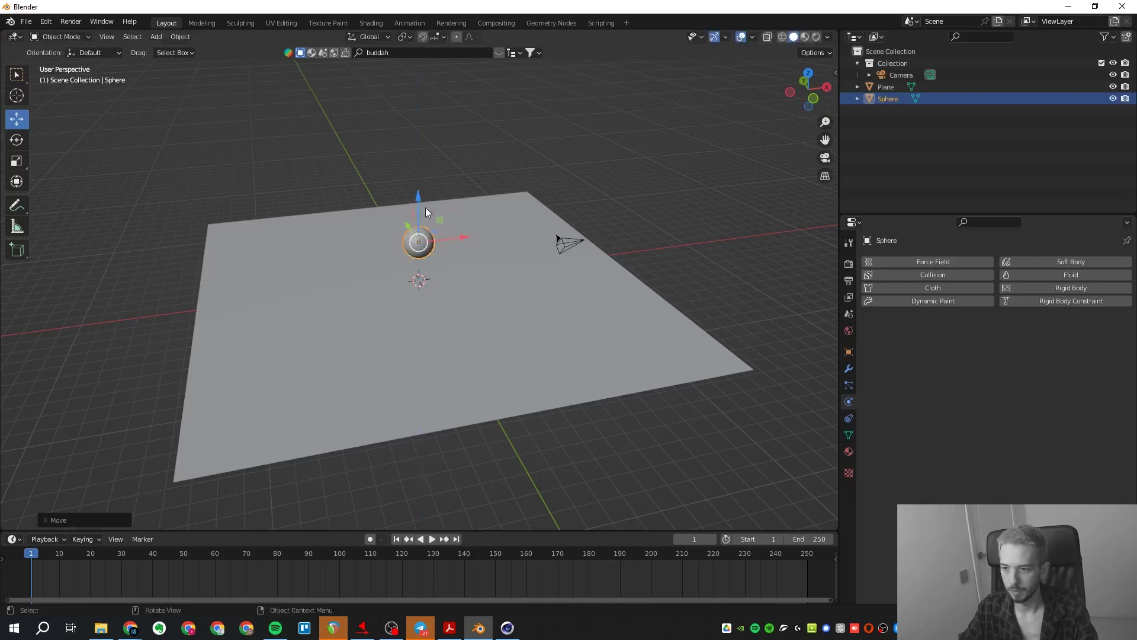
- Remove the rigid body physics from the plane
click(549, 325)
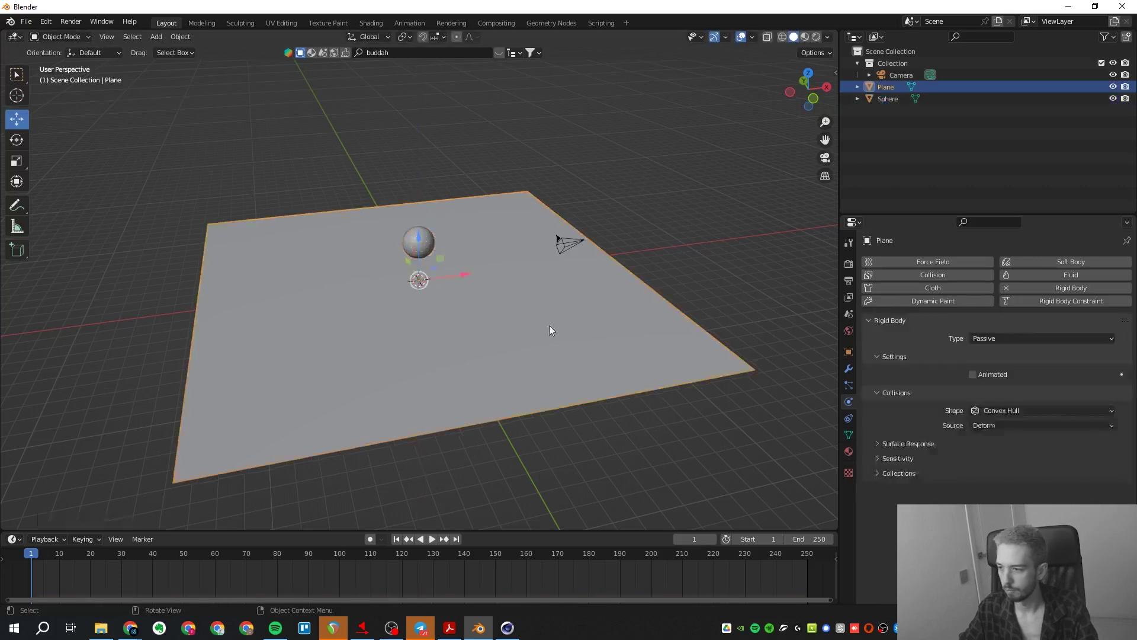
click(1005, 287)
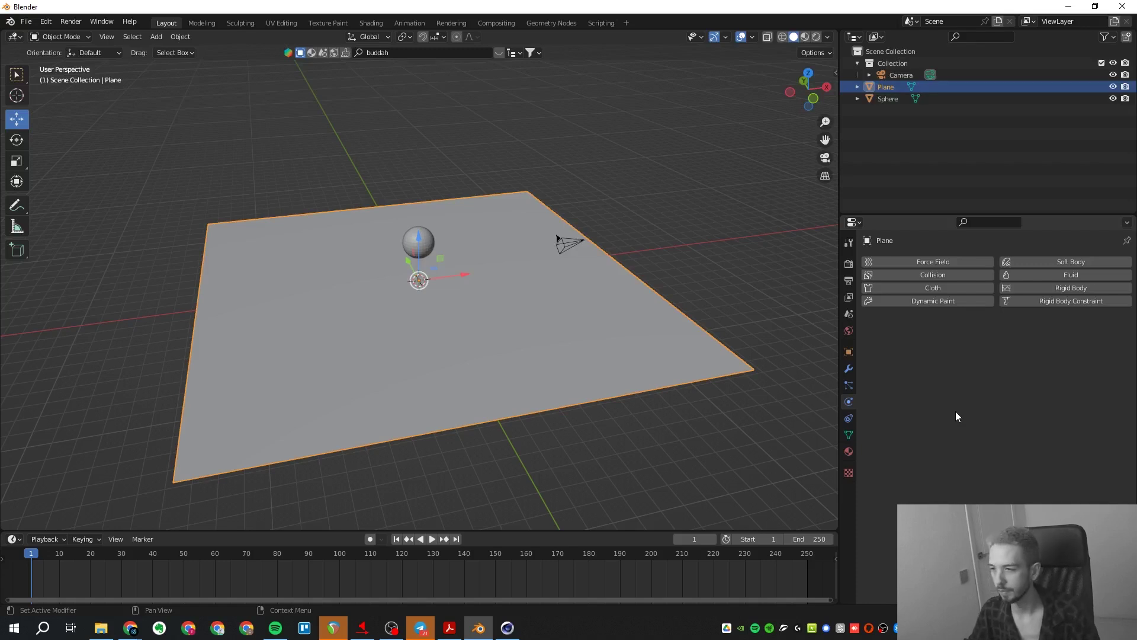
middle_drag(416, 316, 407, 325)
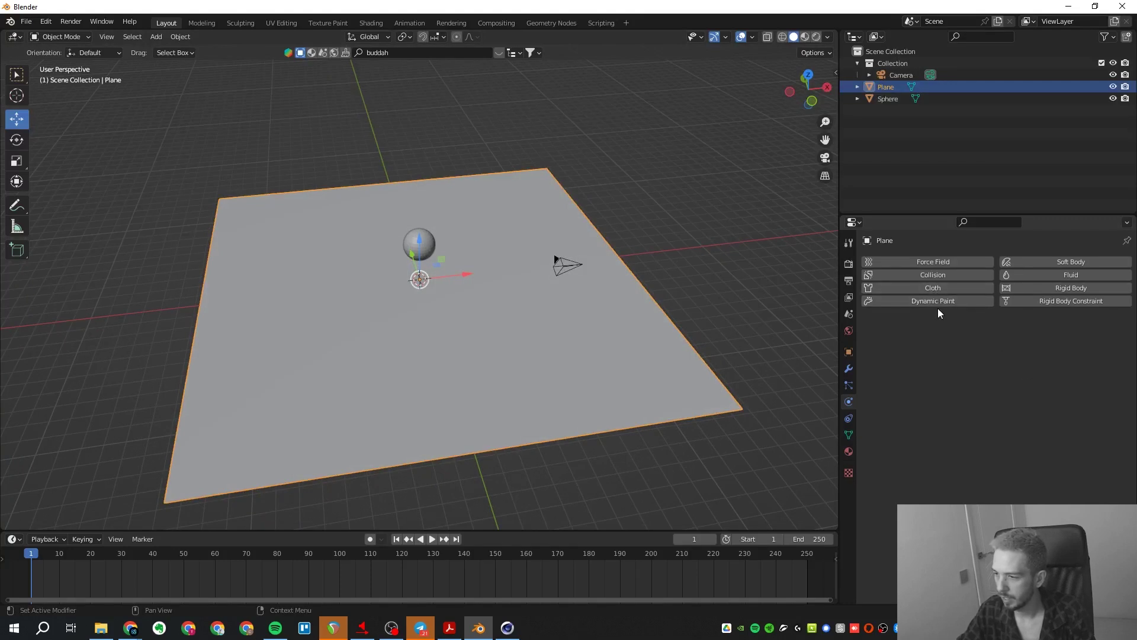
- Make the plane a collider, give the sphere Soft Body physics and play it
click(922, 275)
click(888, 98)
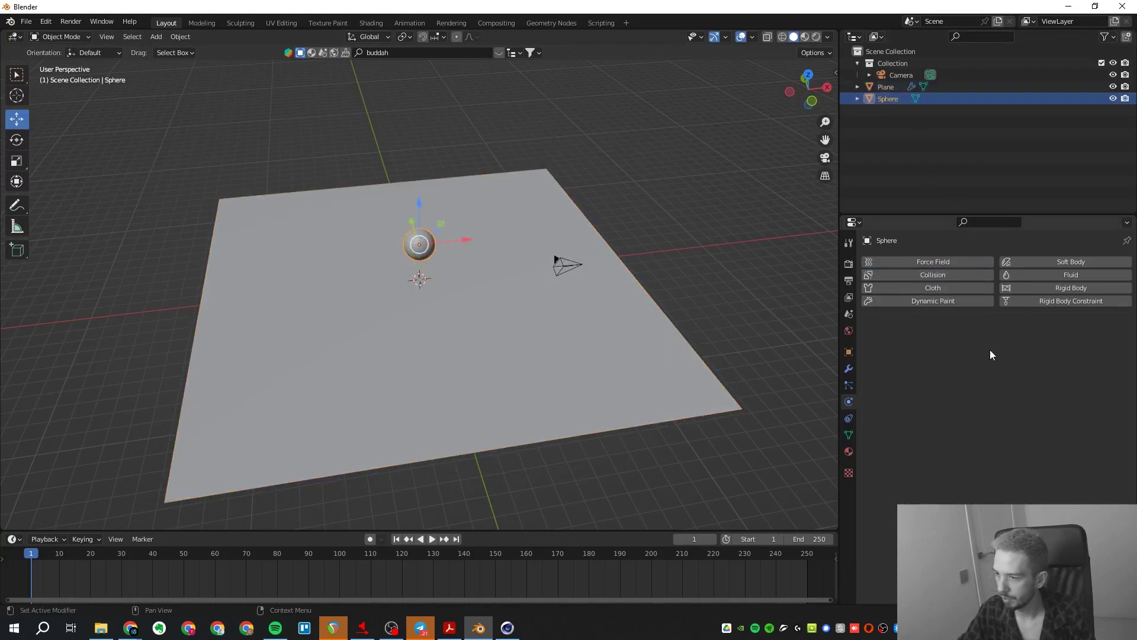
click(1038, 260)
middle_drag(533, 361, 538, 321)
scroll(538, 323, up, 1)
scroll(425, 252, up, 4)
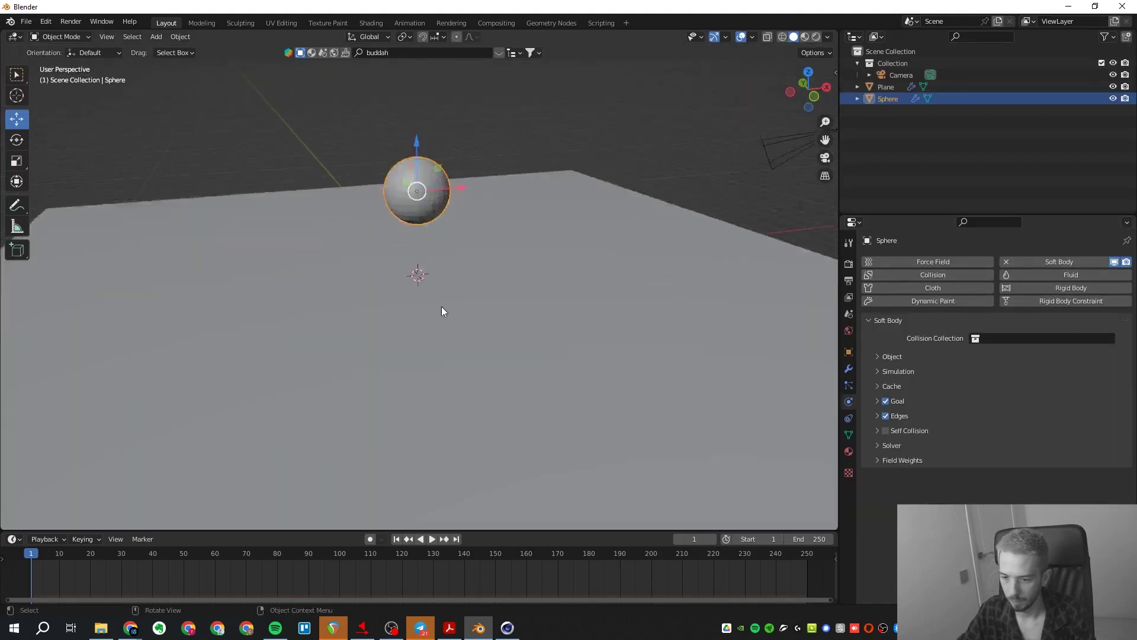
click(430, 539)
click(427, 539)
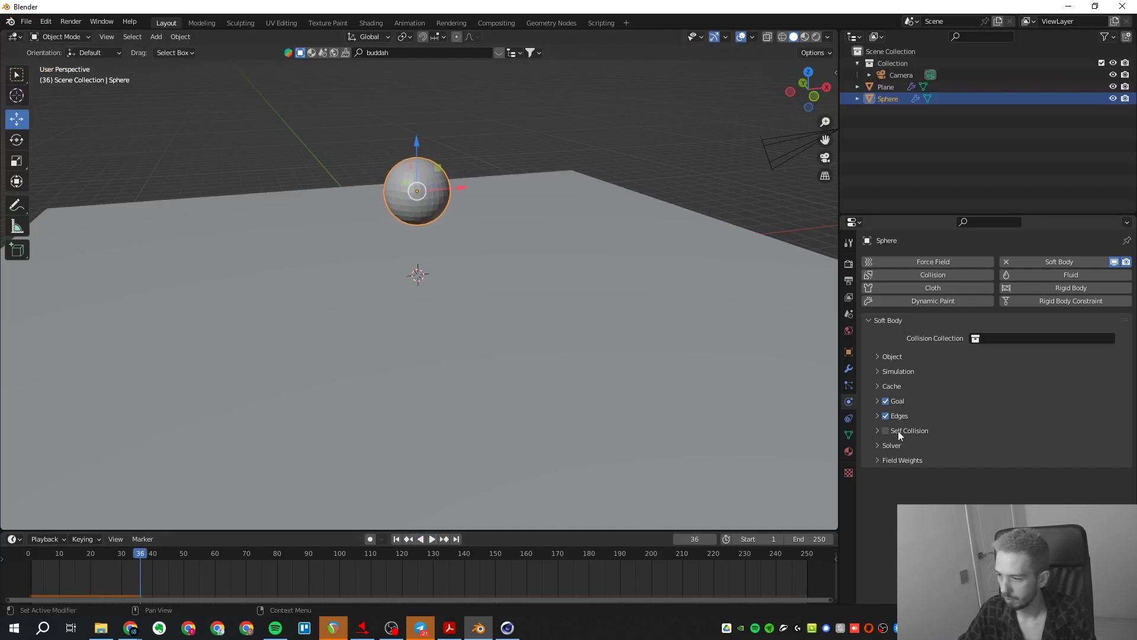
- Turn off the soft body Goal and replay the sphere's fall from frame 1
click(886, 401)
click(396, 538)
click(432, 539)
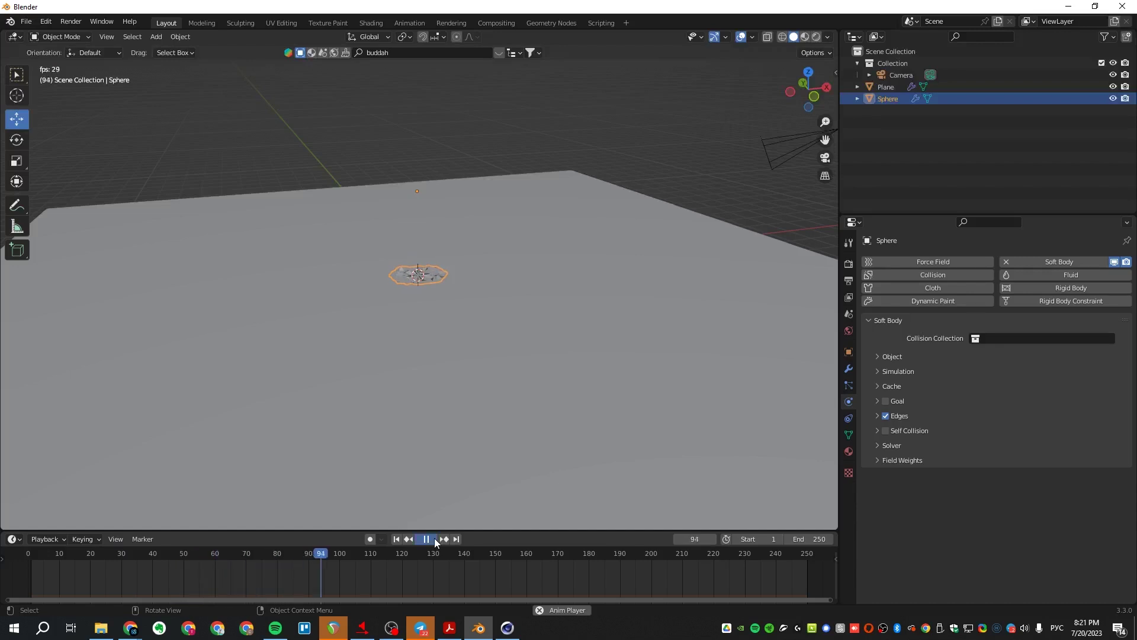
click(434, 538)
click(396, 538)
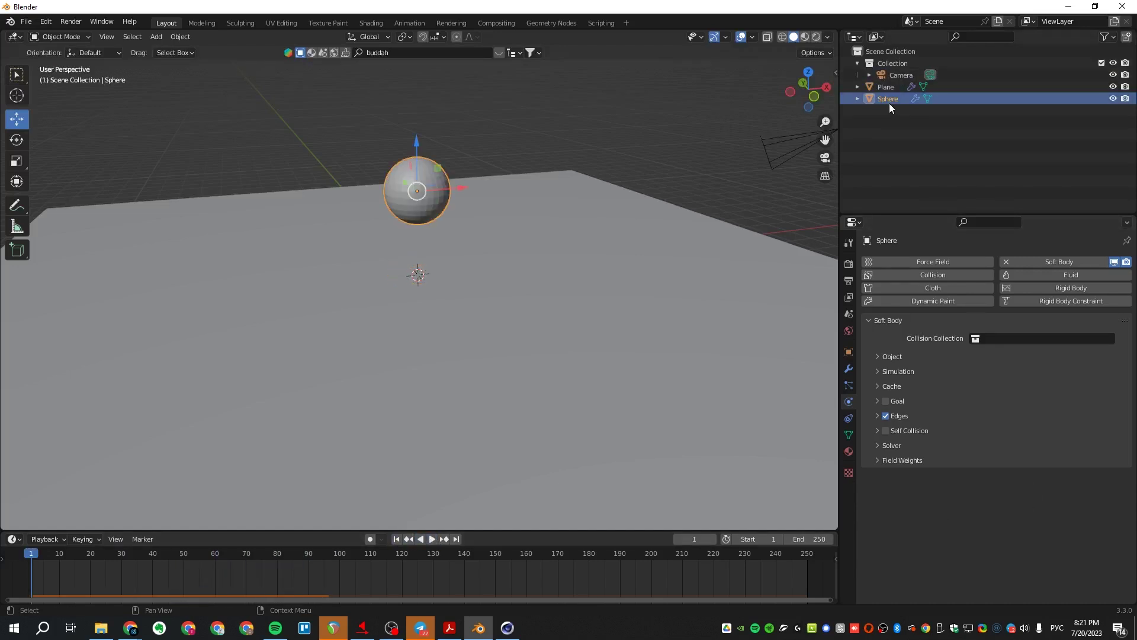
- Set the soft body edge Bending to 10, replay, then select the sphere and plane
click(876, 430)
click(876, 416)
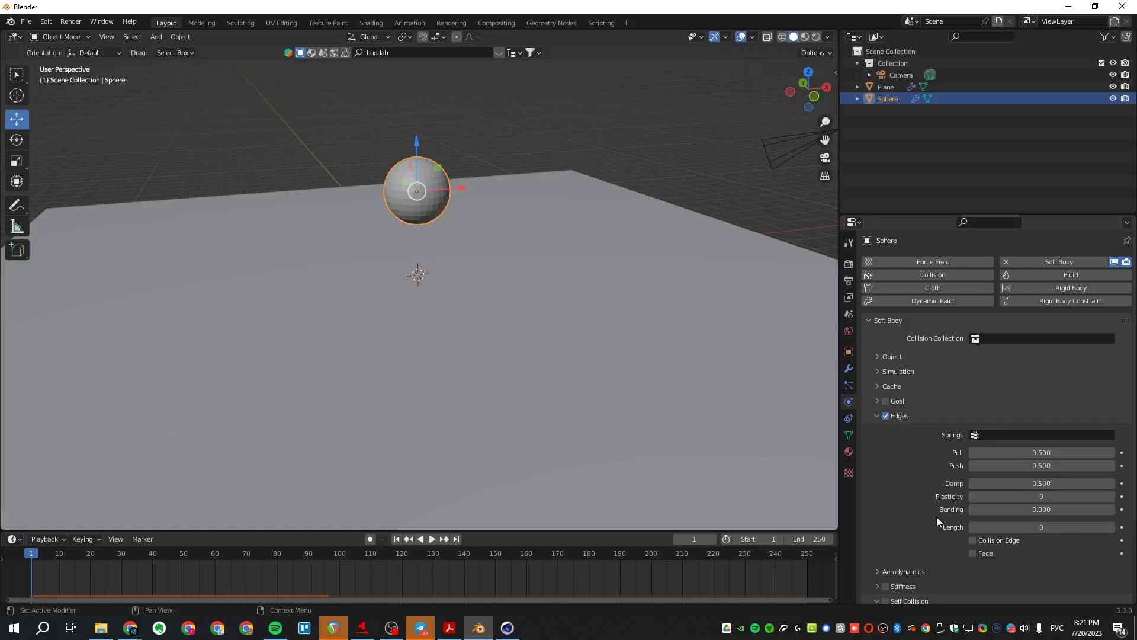
click(1007, 509)
text(10)
key(Return)
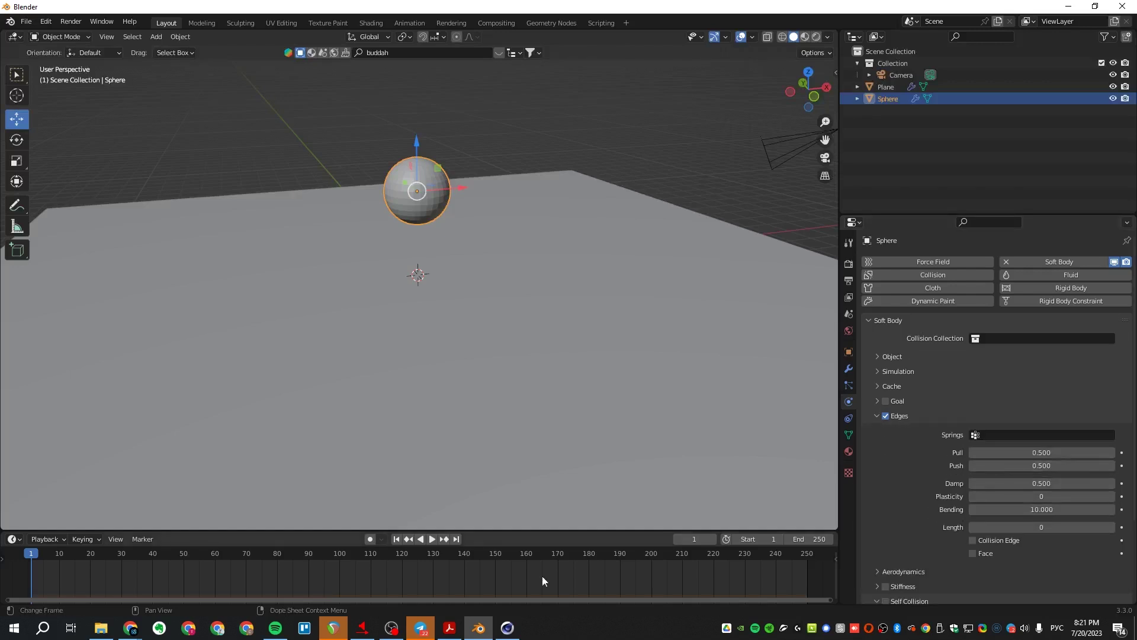
click(431, 539)
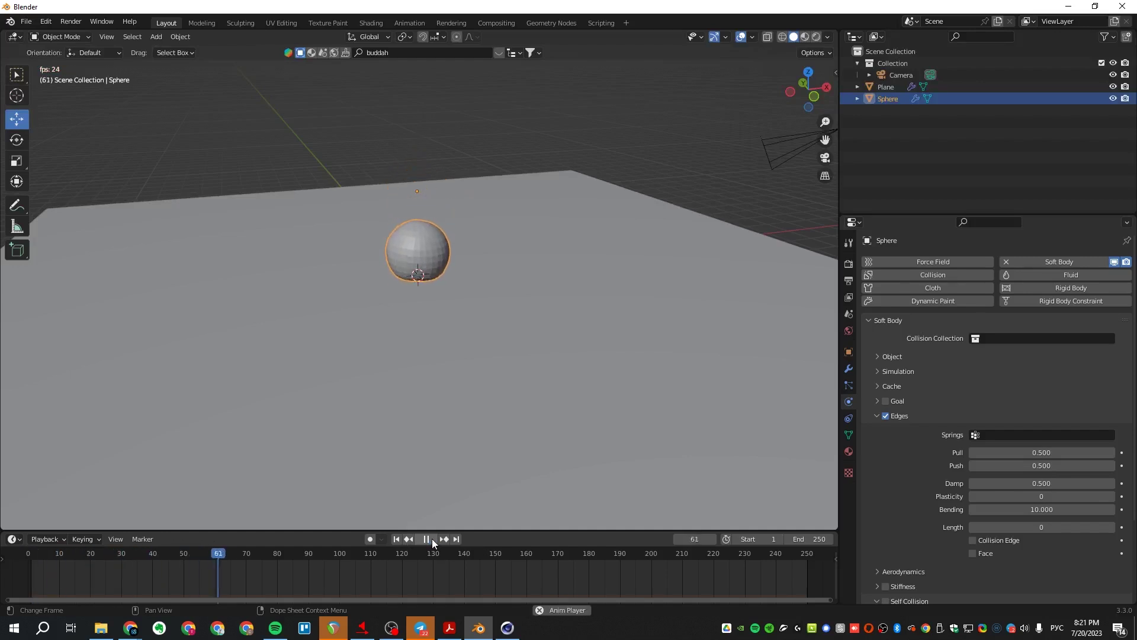
click(432, 538)
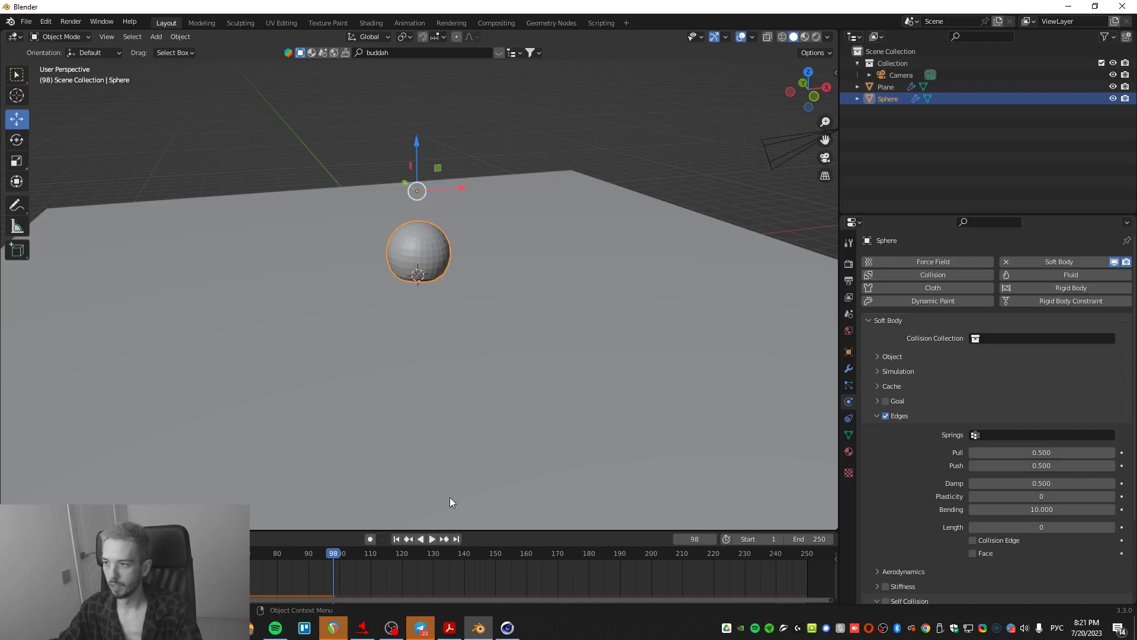
drag(912, 155, 873, 134)
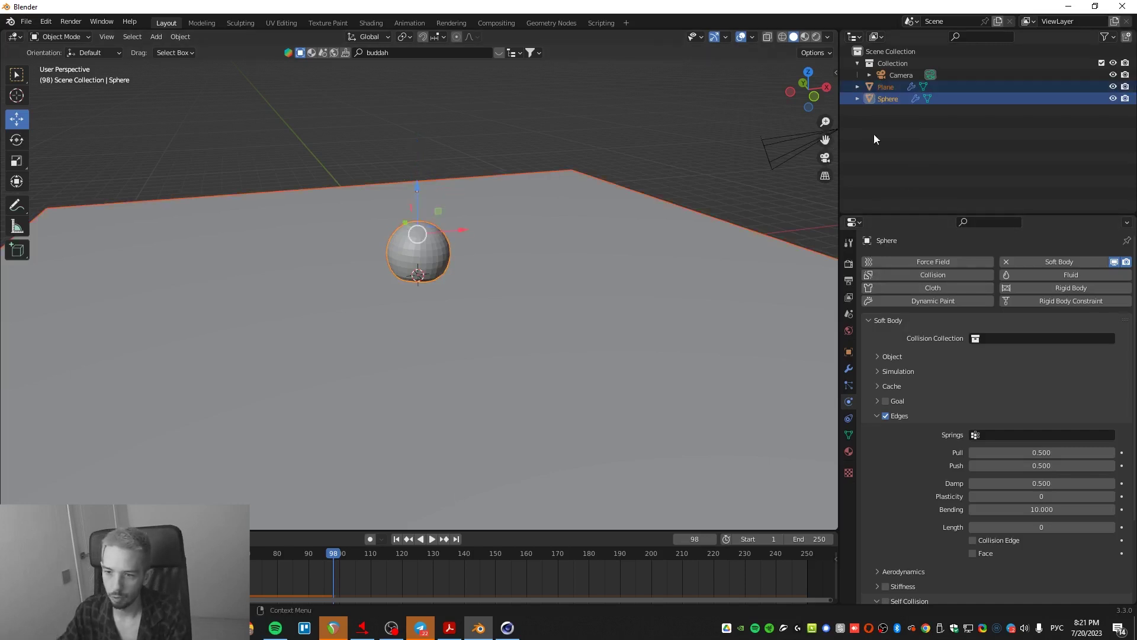
- Delete the sphere and plane and add a new cube at the origin
key(Delete)
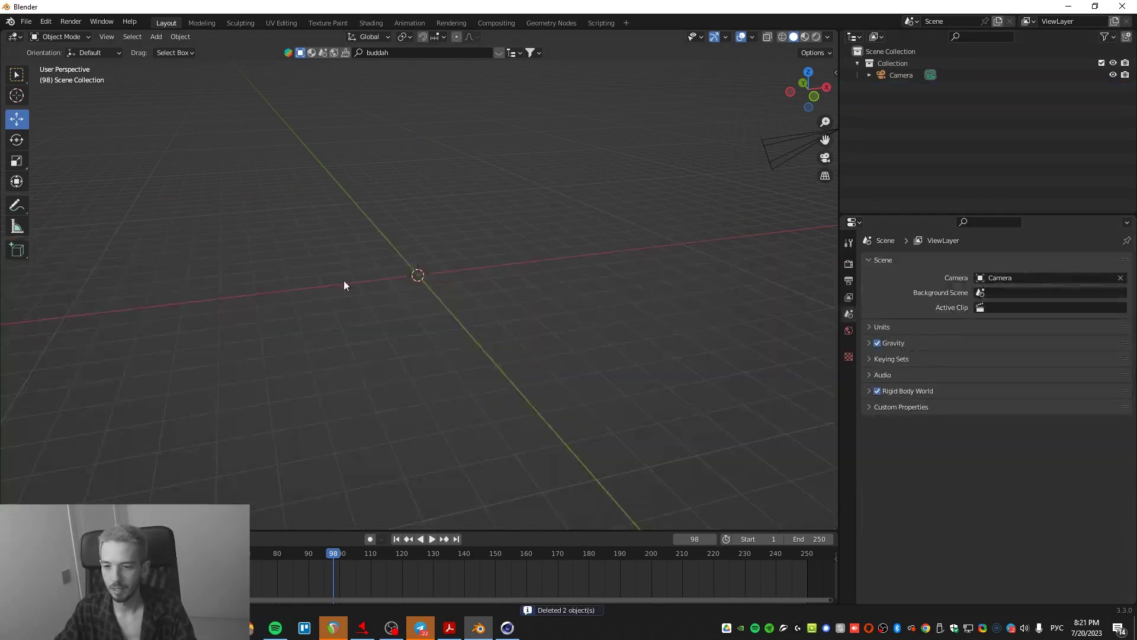
middle_drag(343, 280, 340, 308)
key(shift+a)
mouse_move(336, 304)
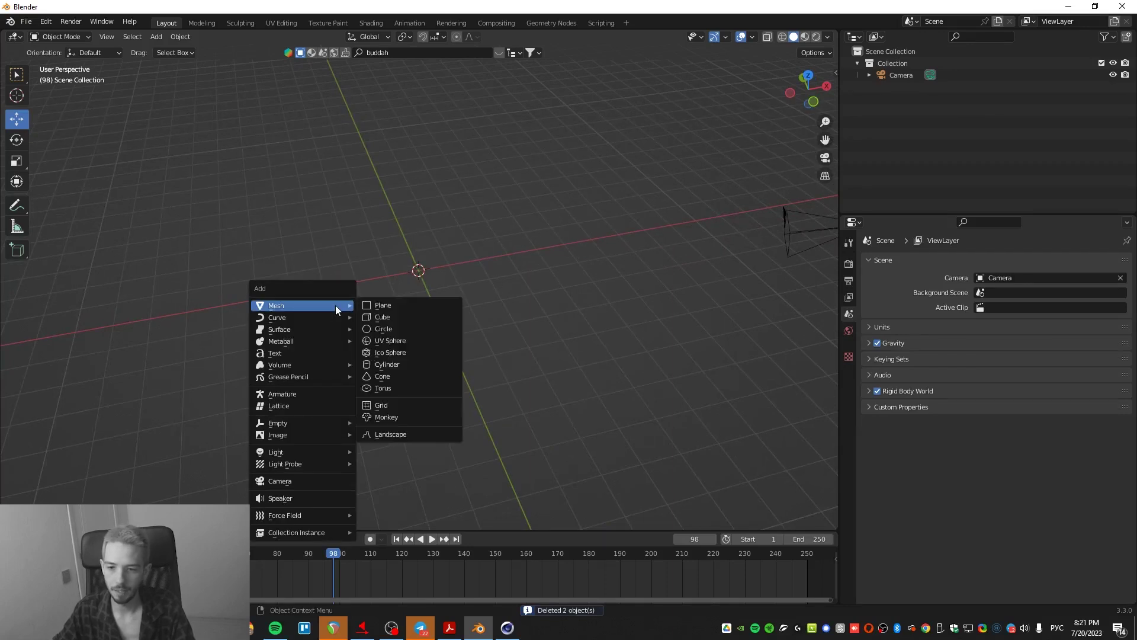
click(418, 316)
middle_drag(415, 317, 347, 521)
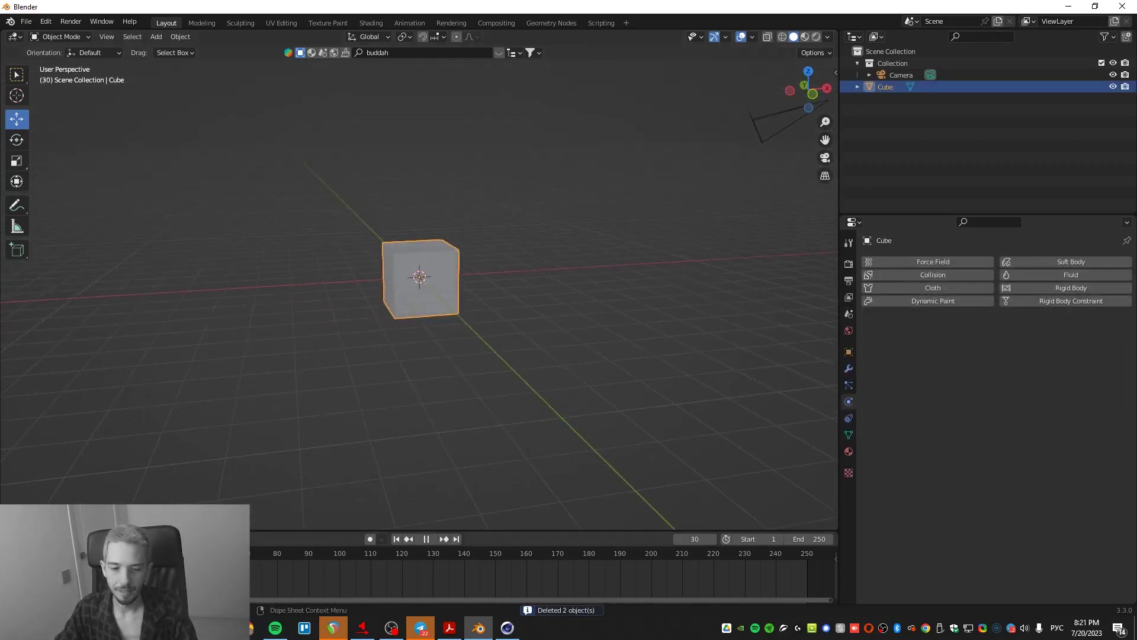
key(shift+Left)
key(alt+a)
- Add a plane, scale it, and raise it vertically above the cube
key(shift+a)
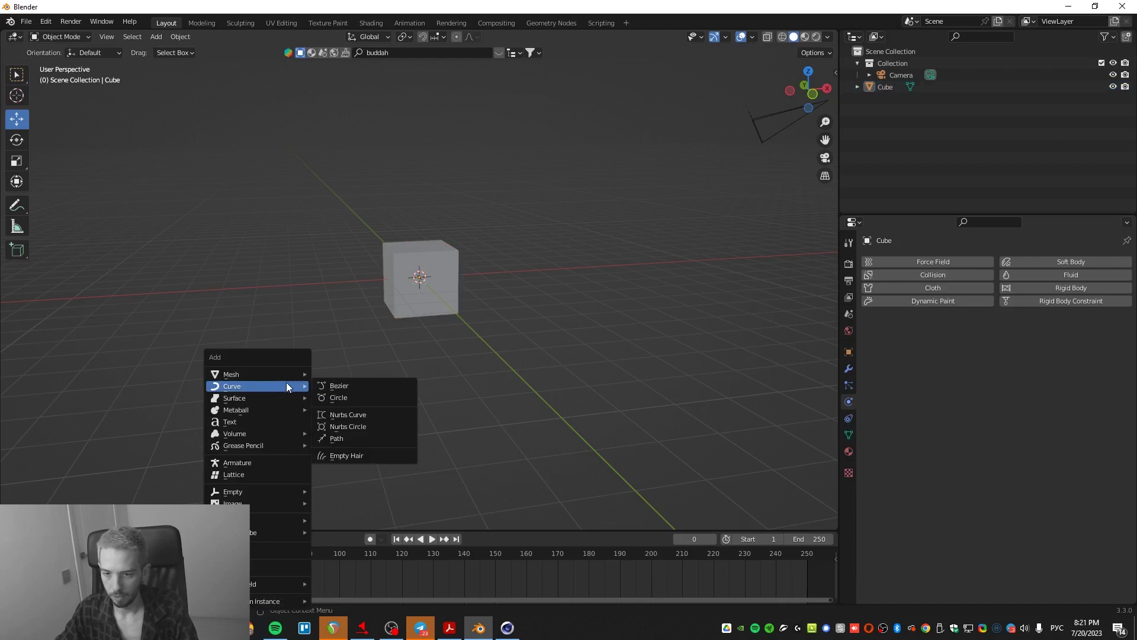
mouse_move(280, 375)
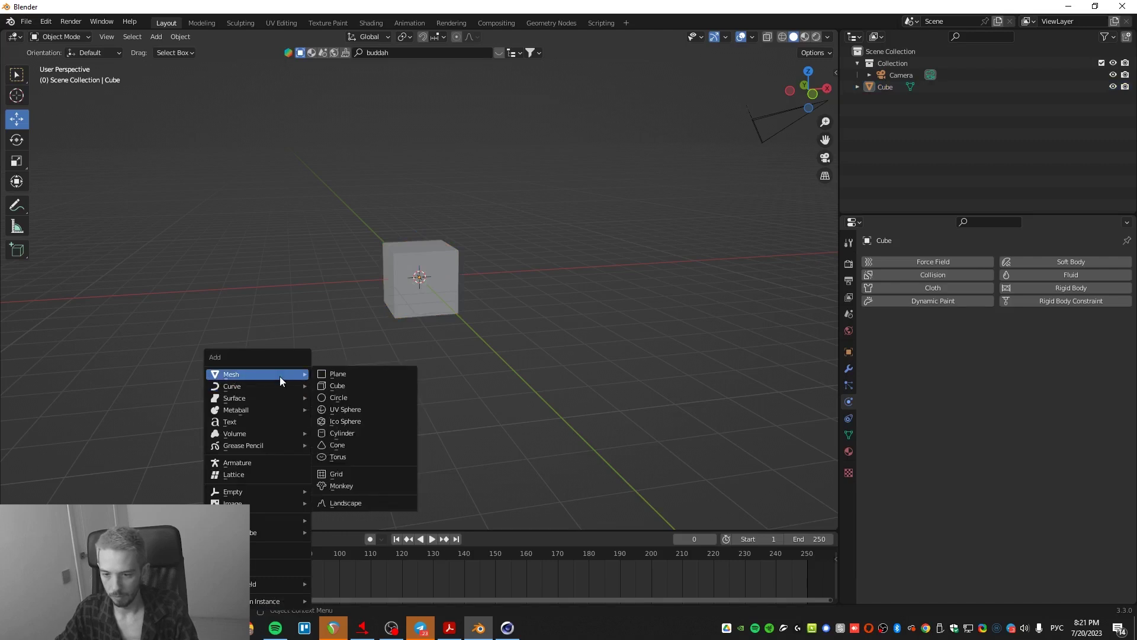
click(370, 374)
key(s)
click(418, 370)
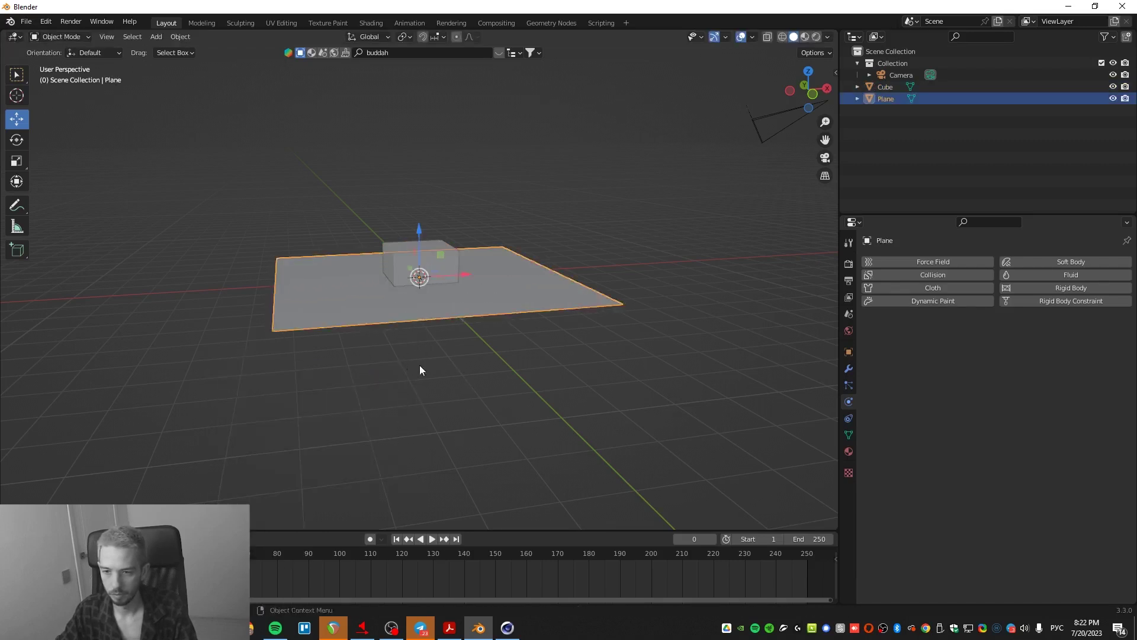
key(g)
key(z)
click(413, 153)
middle_drag(413, 153, 388, 289)
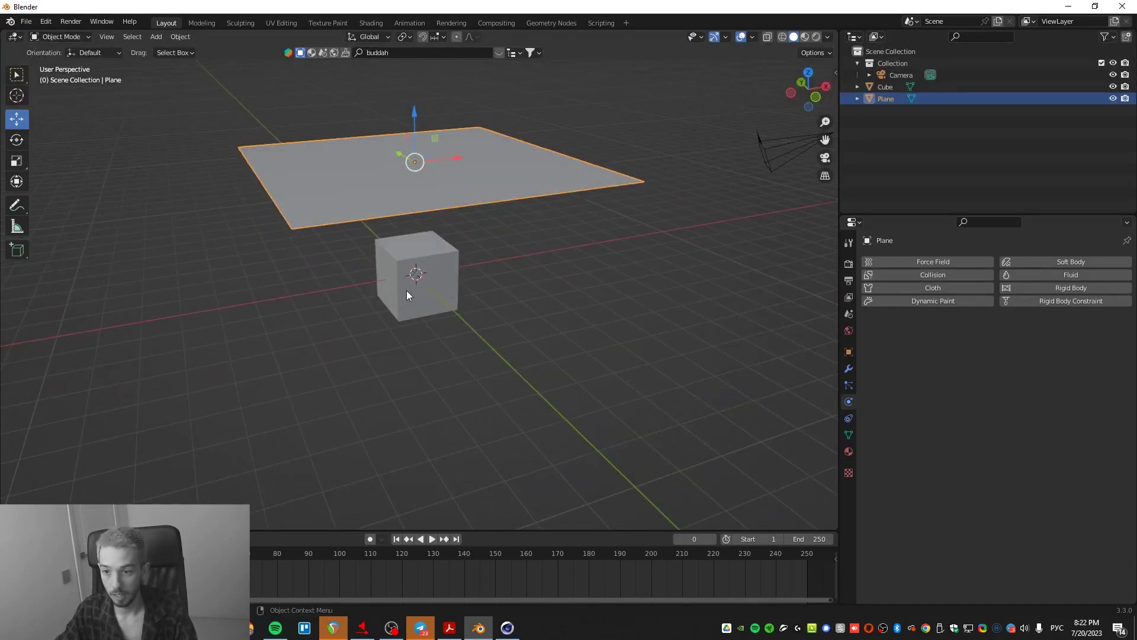
- Make the cube a collider, give the plane Cloth physics, and play to frame 66
click(408, 294)
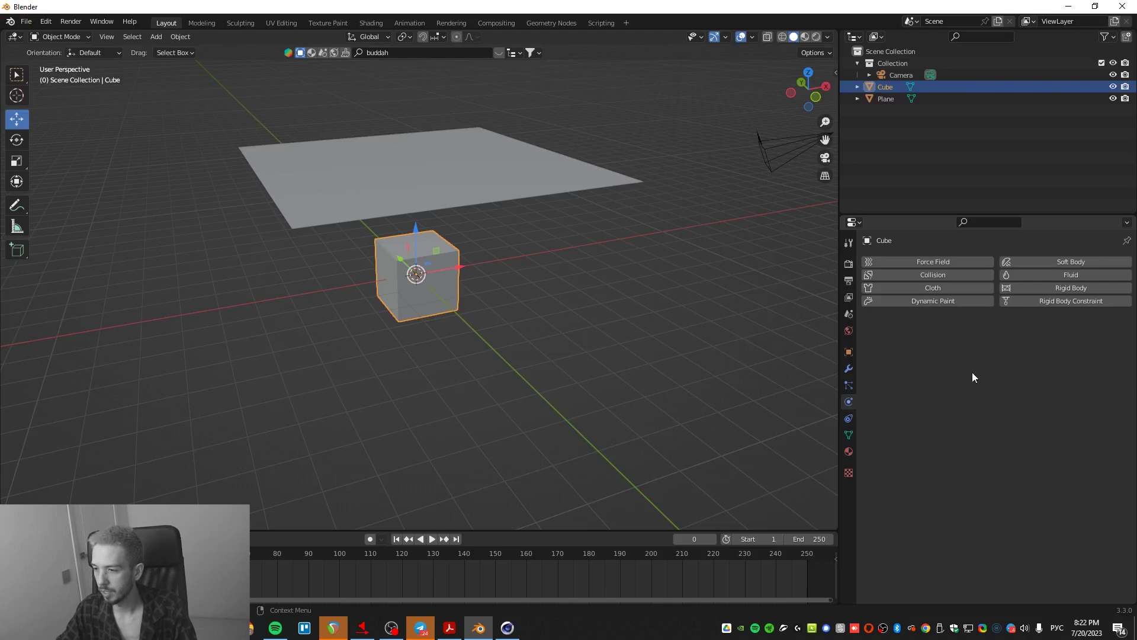
click(932, 275)
click(397, 177)
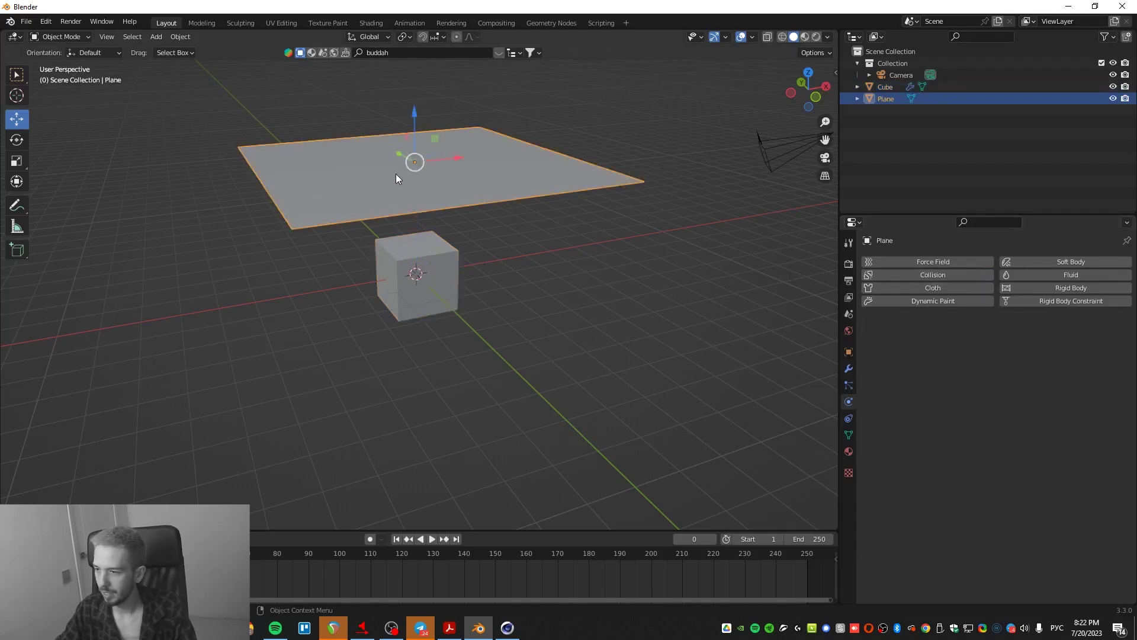
click(916, 288)
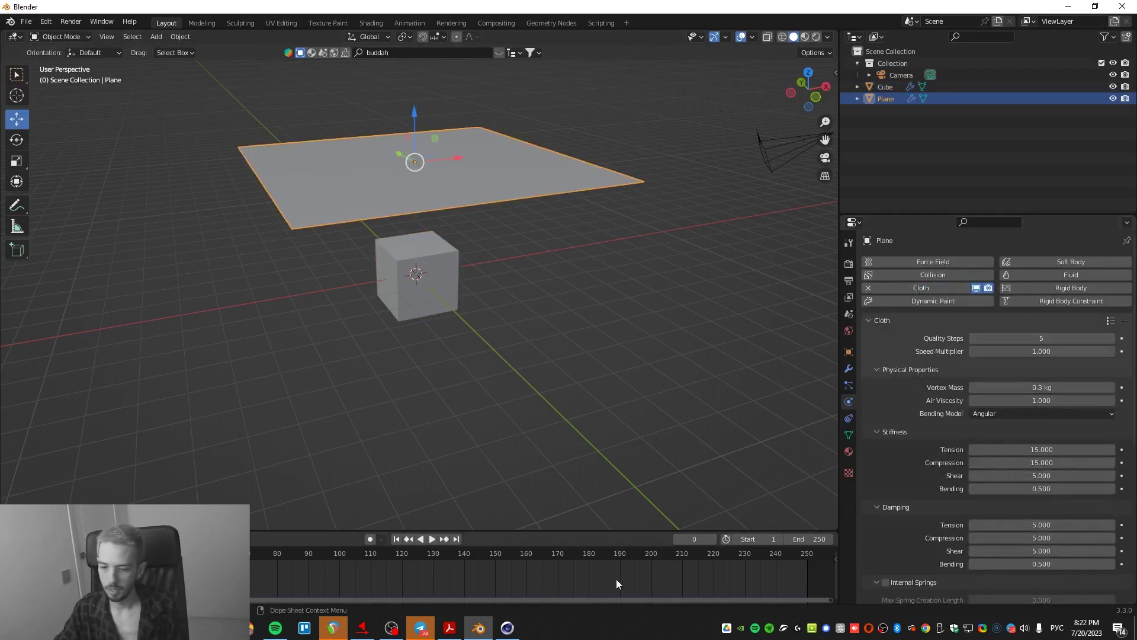
click(431, 538)
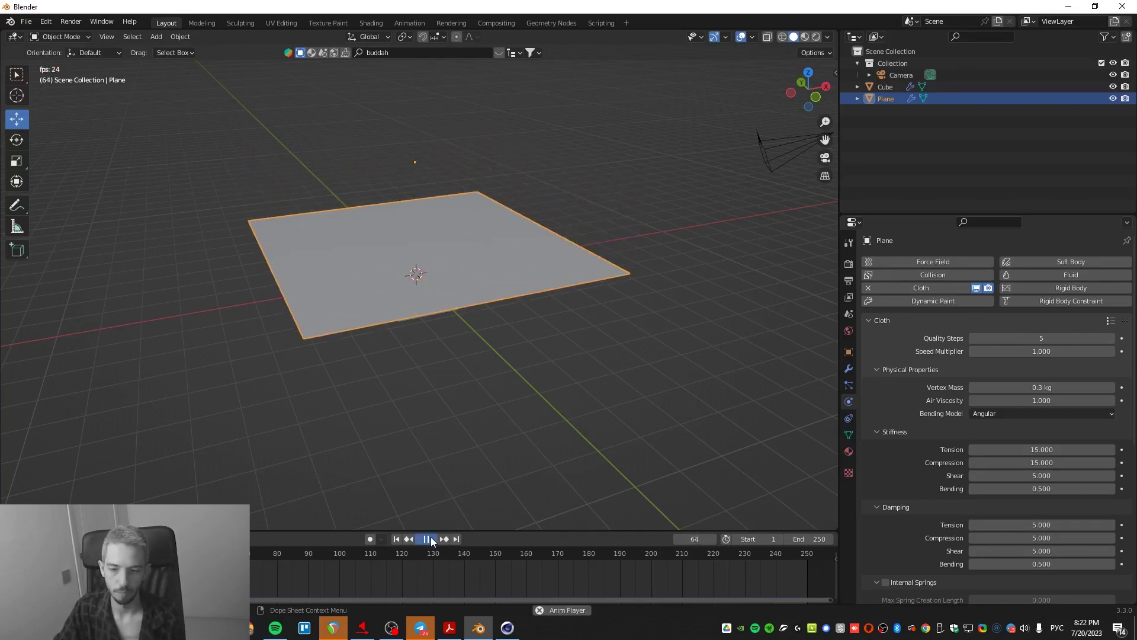
click(431, 537)
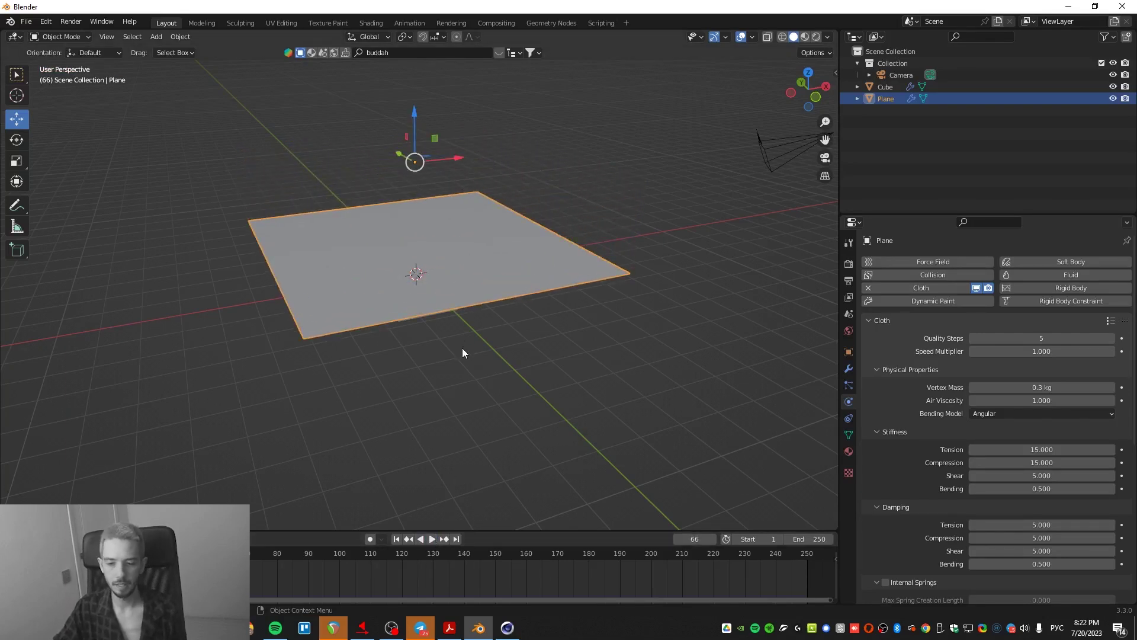
- Enter Edit Mode on the plane and rewind to frame 1
key(Tab)
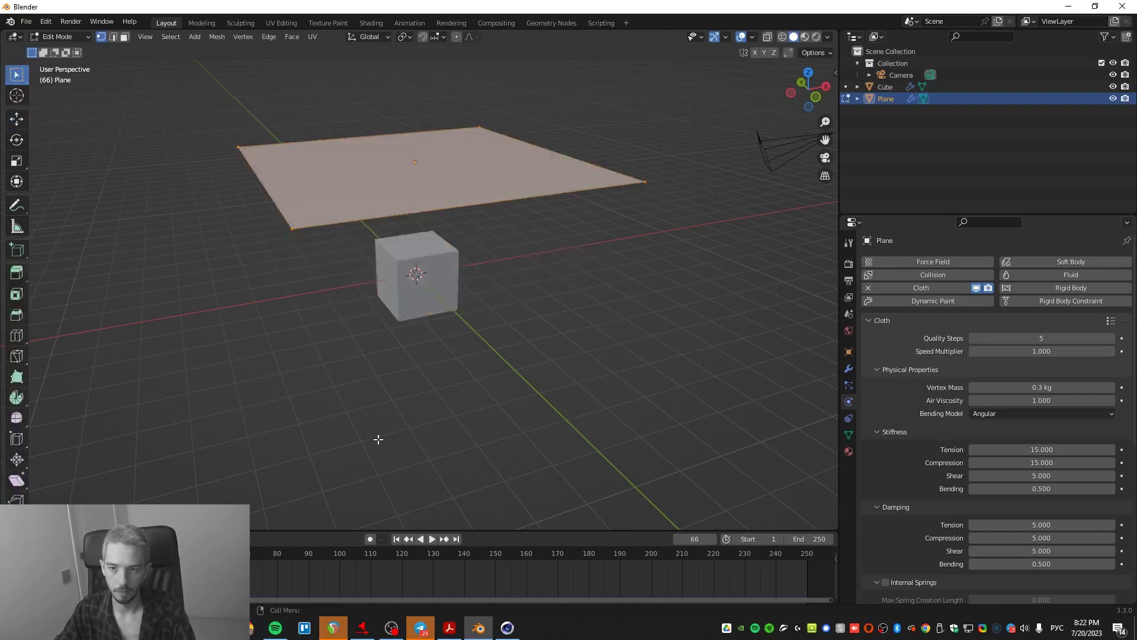
middle_drag(366, 270, 312, 234)
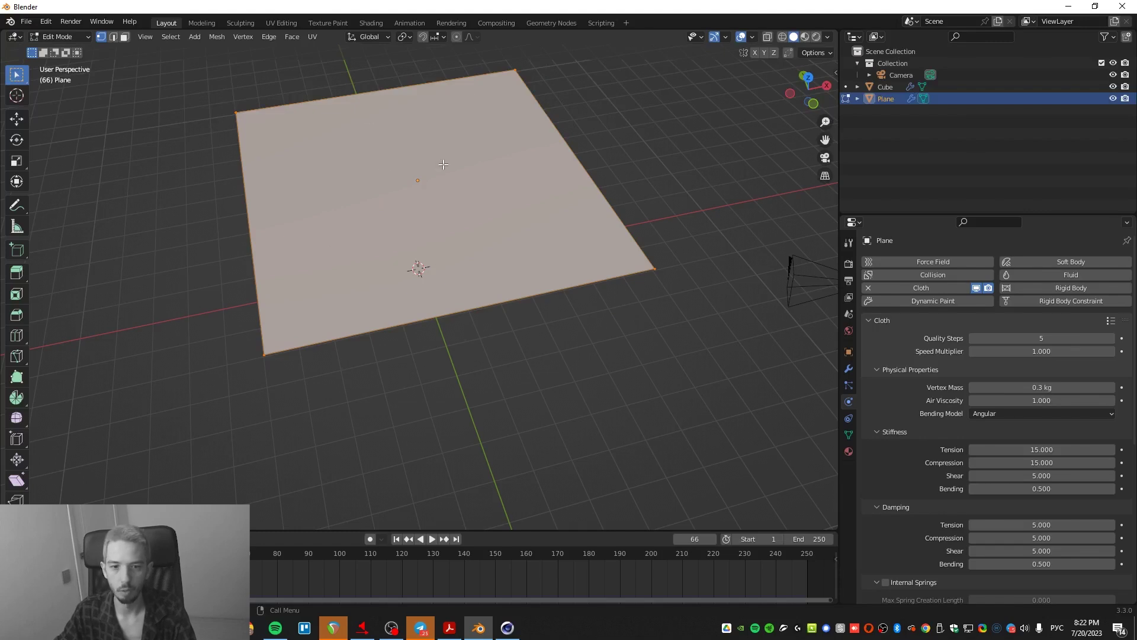
click(397, 538)
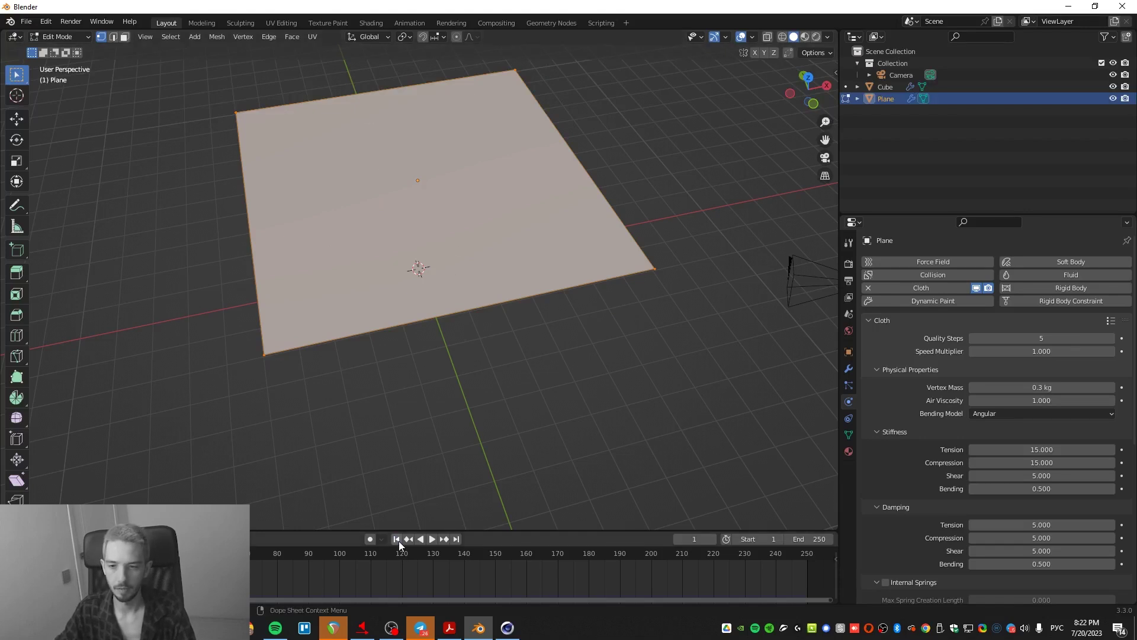
middle_drag(406, 401, 411, 332)
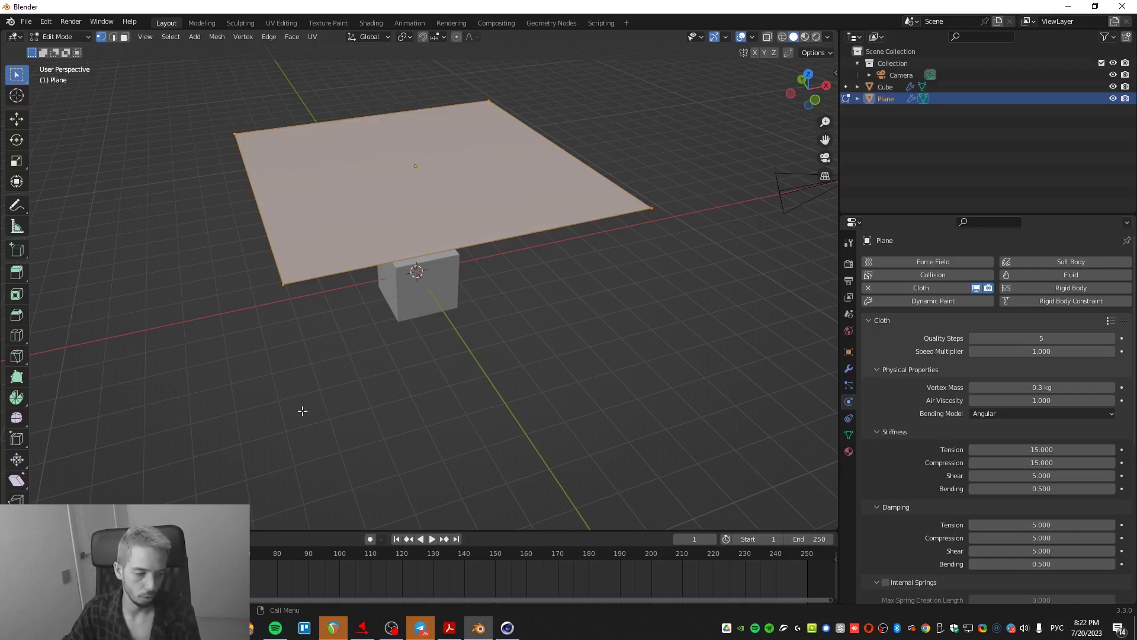
middle_drag(302, 411, 379, 73)
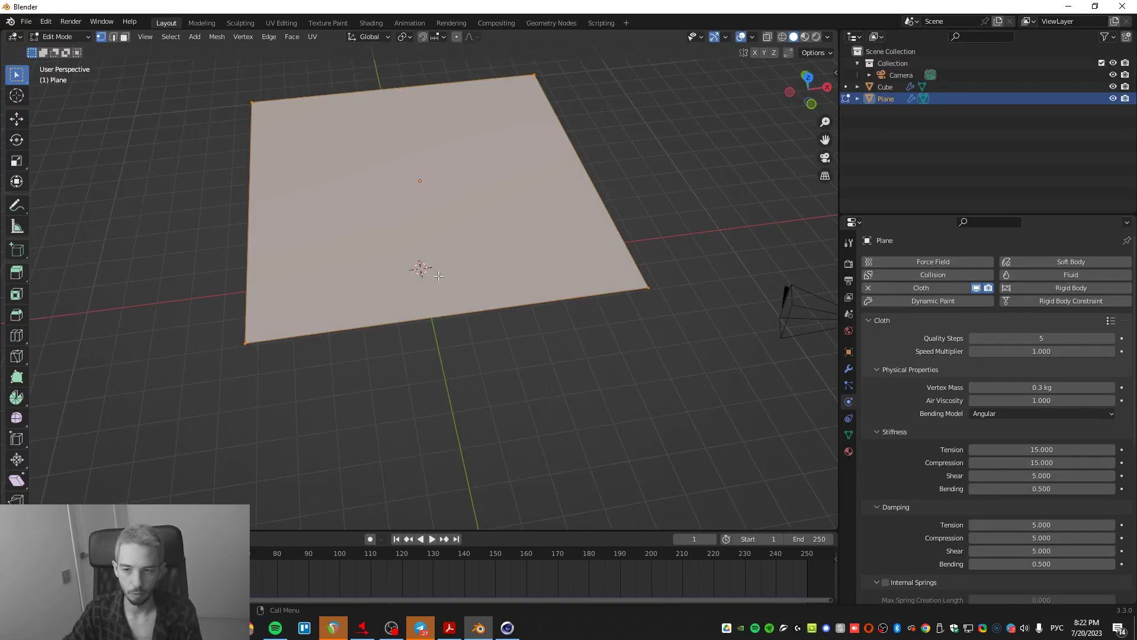
- Subdivide the plane repeatedly into a 16x16 grid, then return to Object Mode
right_click(392, 294)
click(353, 224)
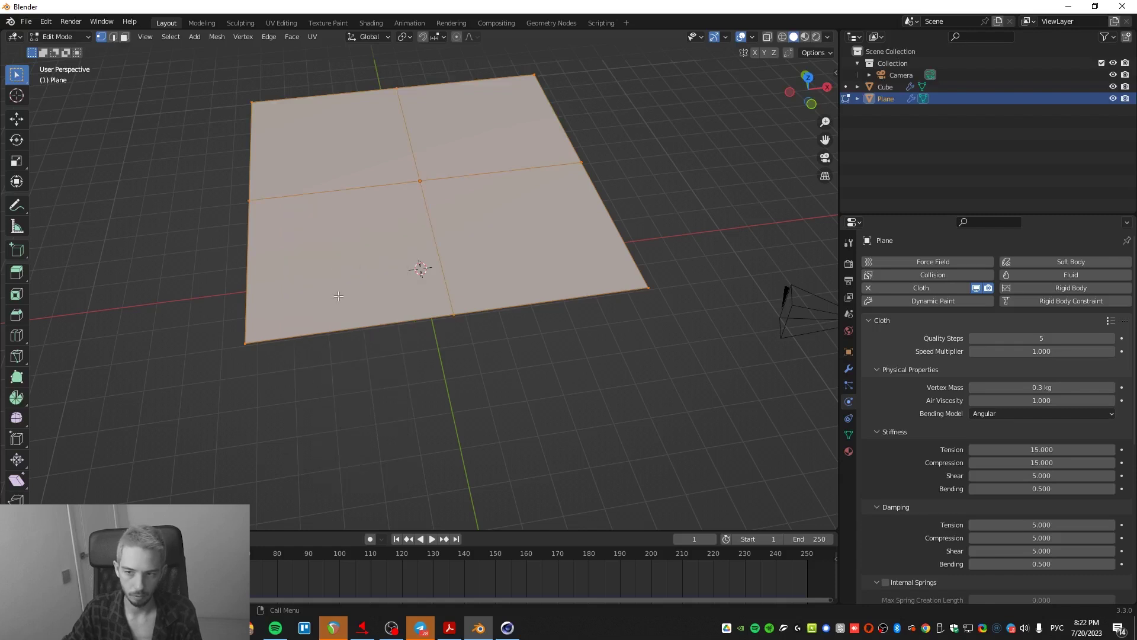
right_click(357, 237)
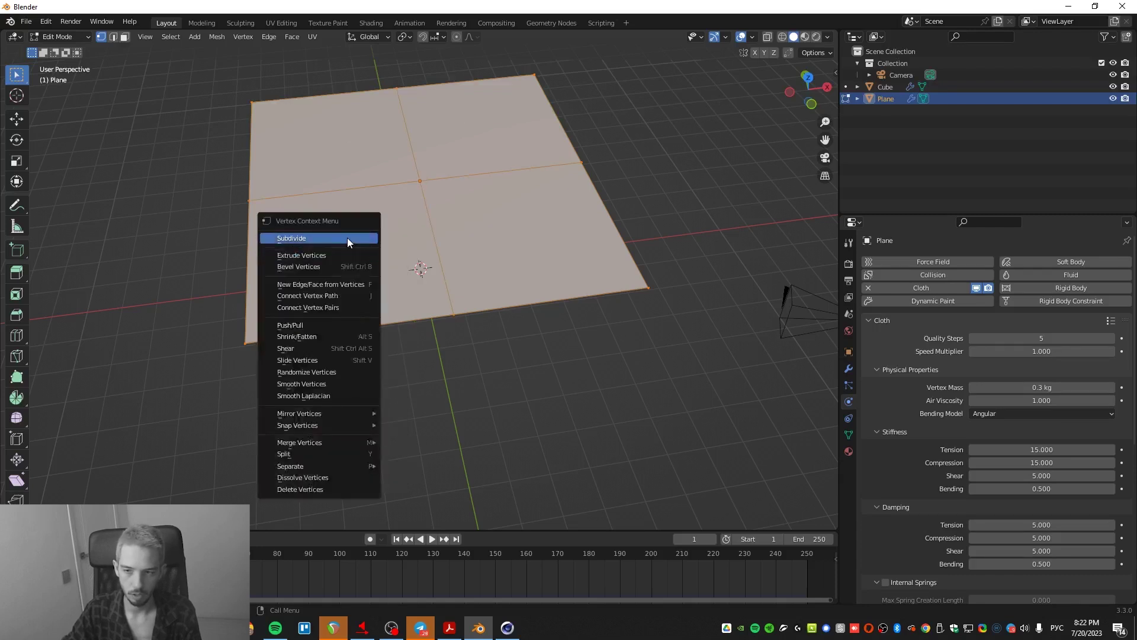
click(356, 237)
right_click(361, 215)
click(361, 215)
right_click(365, 239)
click(371, 245)
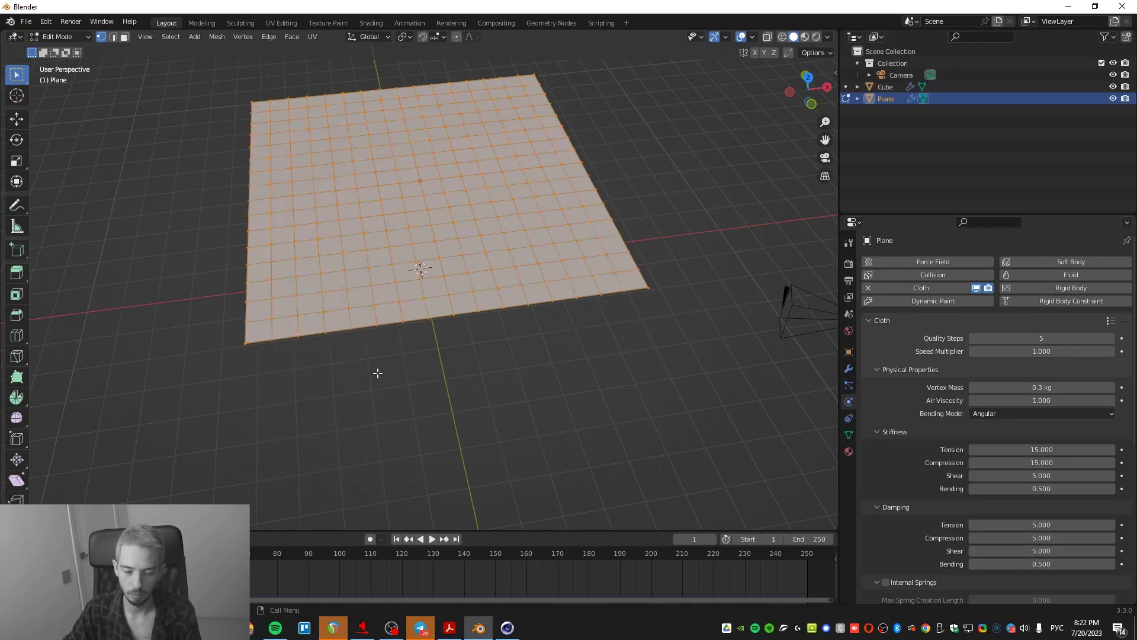
middle_drag(375, 374, 402, 414)
key(Tab)
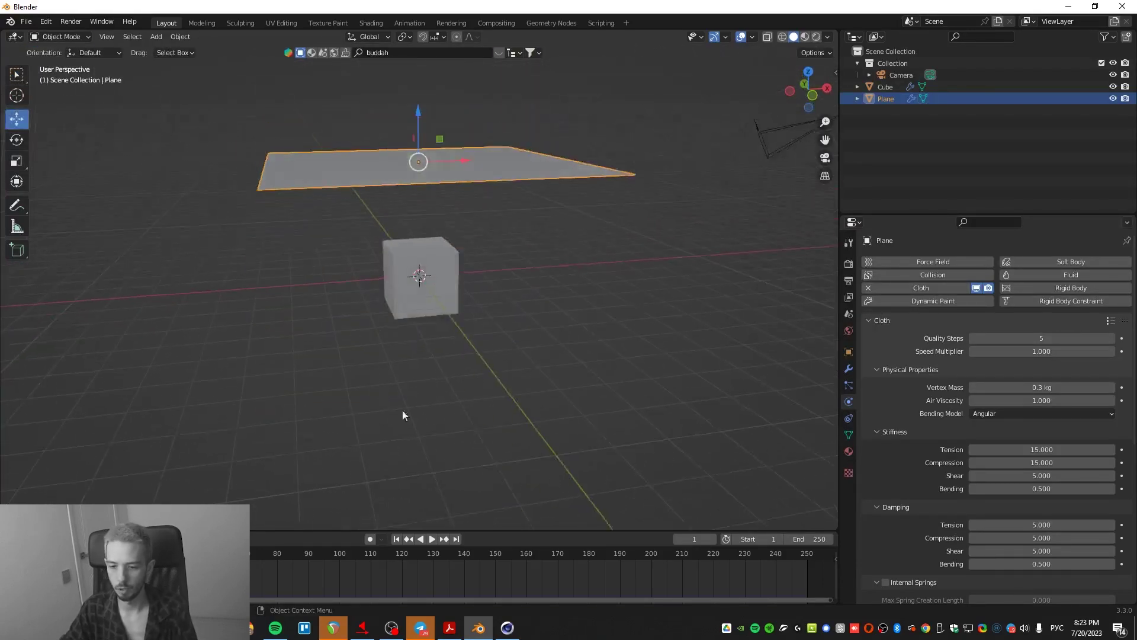
- Play the cloth drop to check it, then rewind to frame 1
click(433, 540)
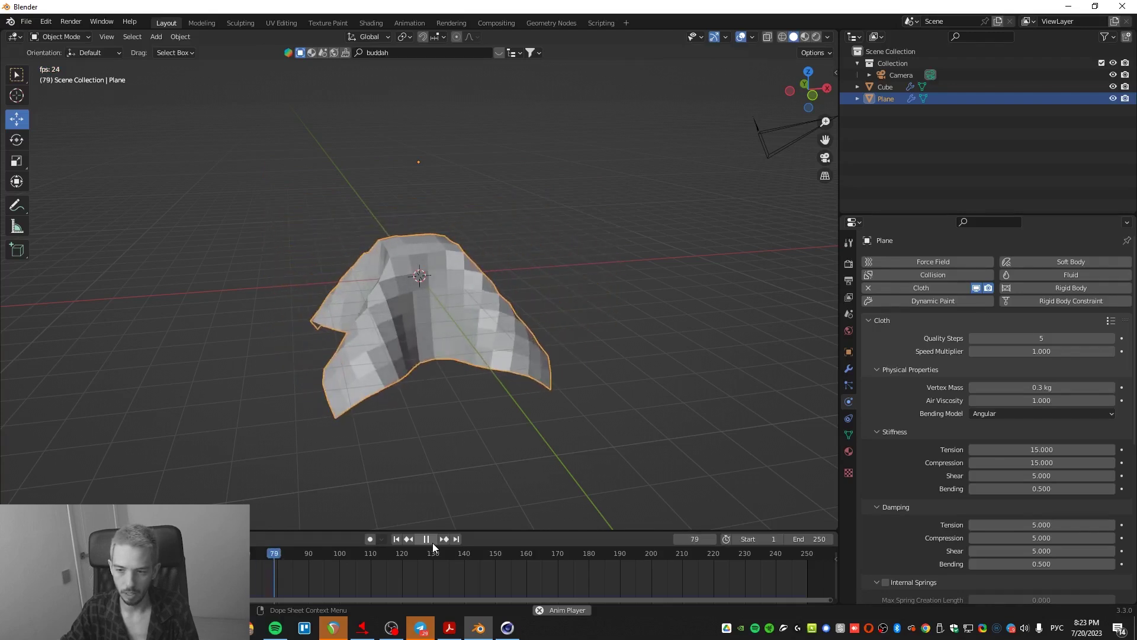
click(432, 542)
middle_drag(416, 457, 445, 413)
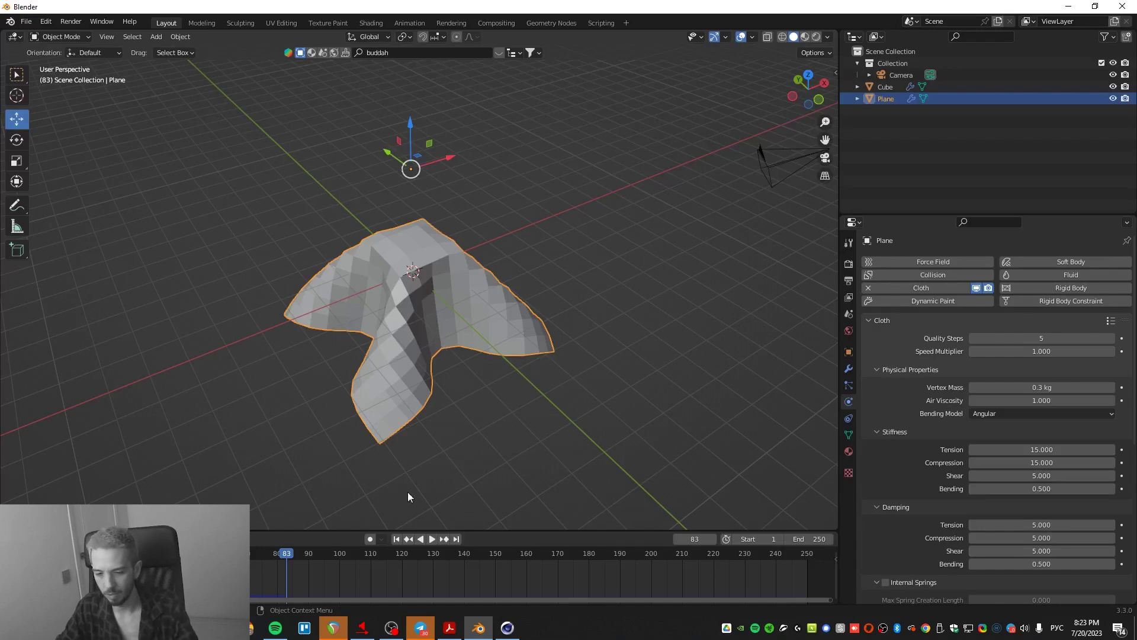
click(396, 538)
- Subdivide the plane once more and replay the cloth drape to frame 111
key(Tab)
right_click(367, 211)
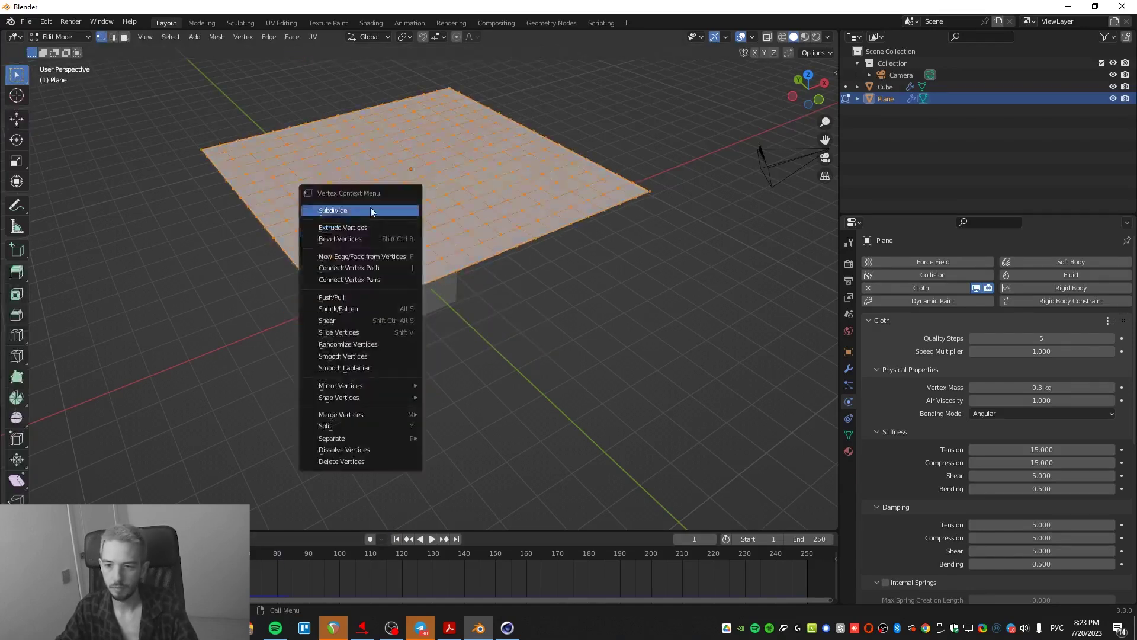
click(371, 211)
key(Tab)
click(430, 539)
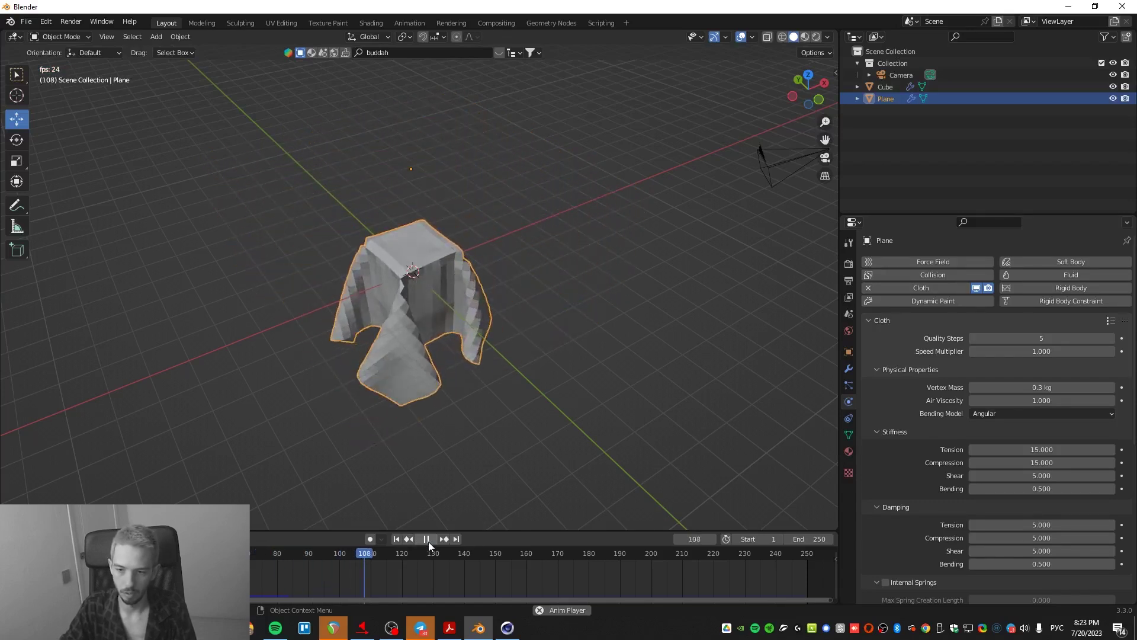
click(427, 539)
middle_drag(435, 379, 411, 333)
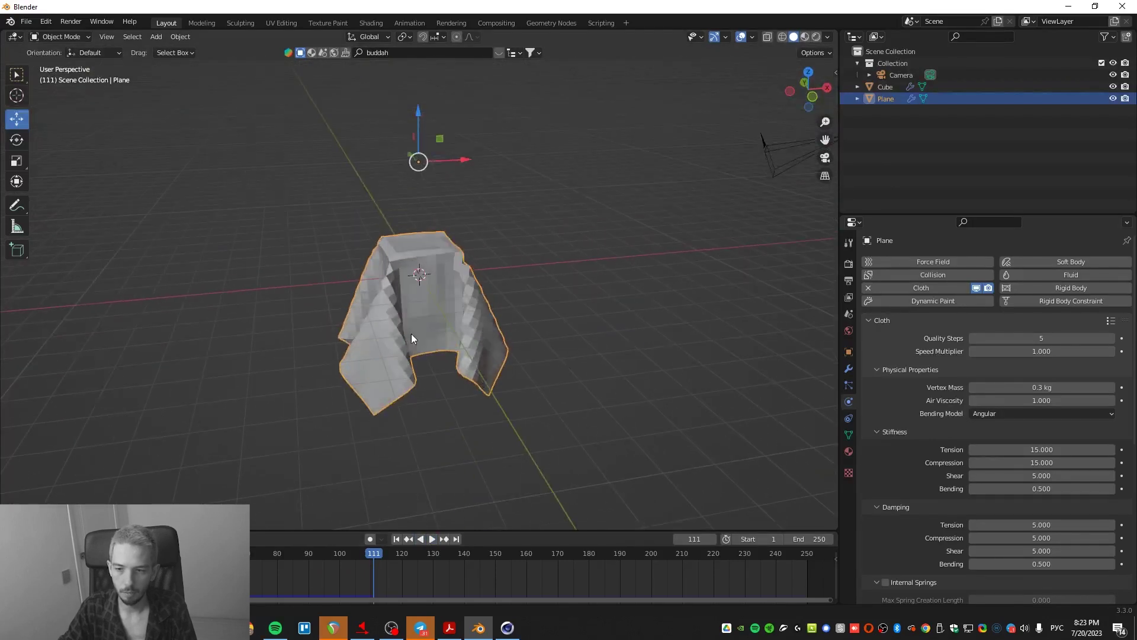
- Add a Subdivision Surface modifier to the cloth and shade it smooth
click(848, 369)
click(904, 262)
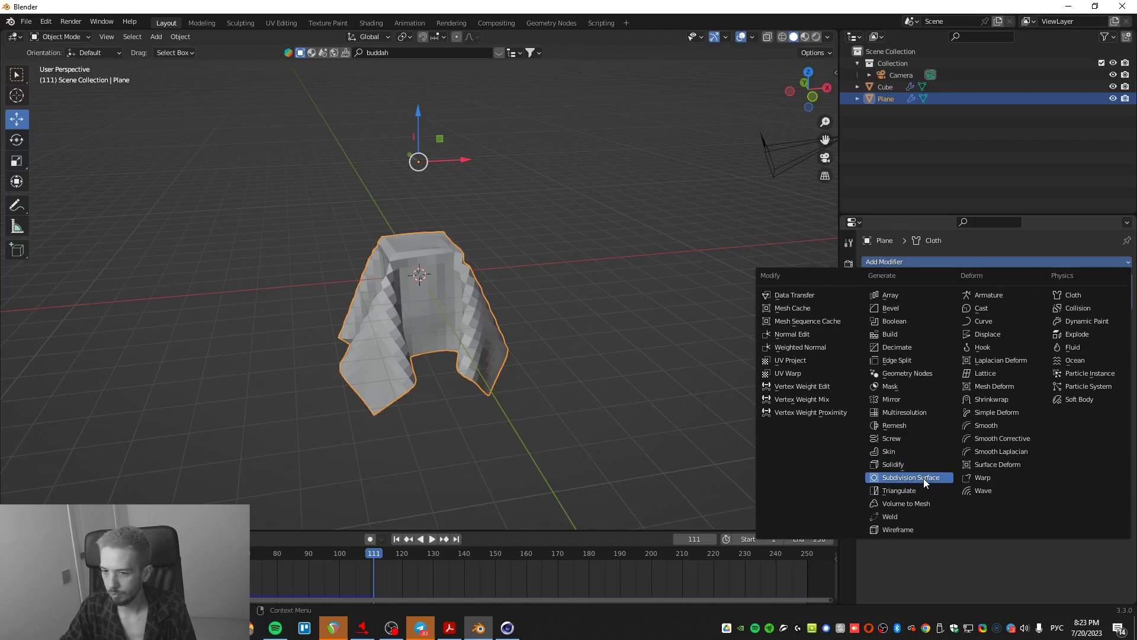
click(864, 476)
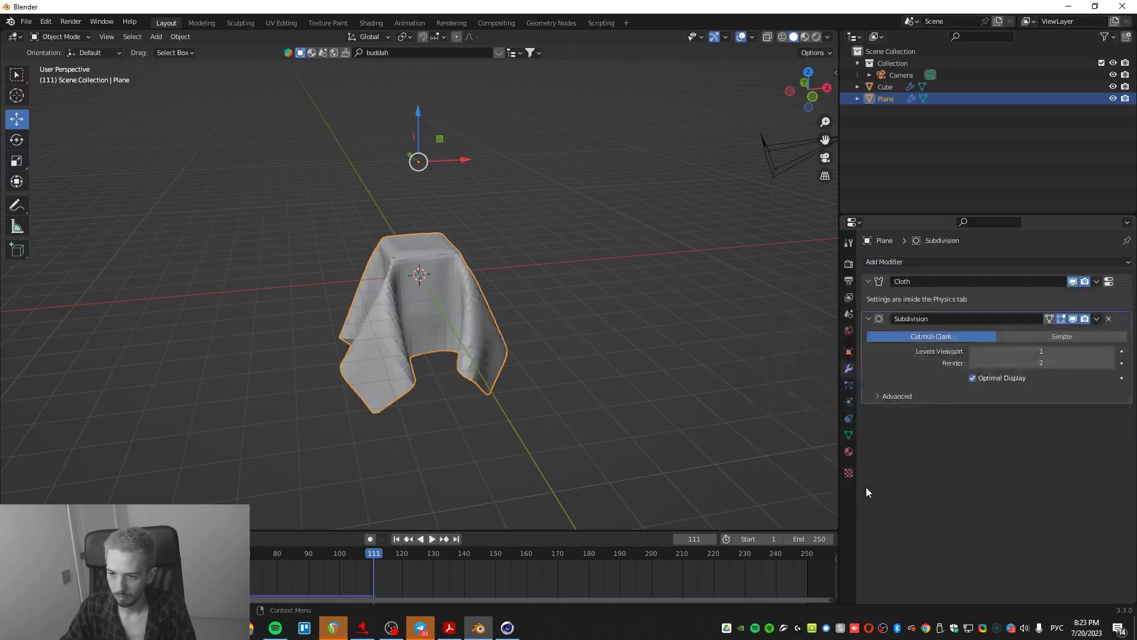
right_click(390, 361)
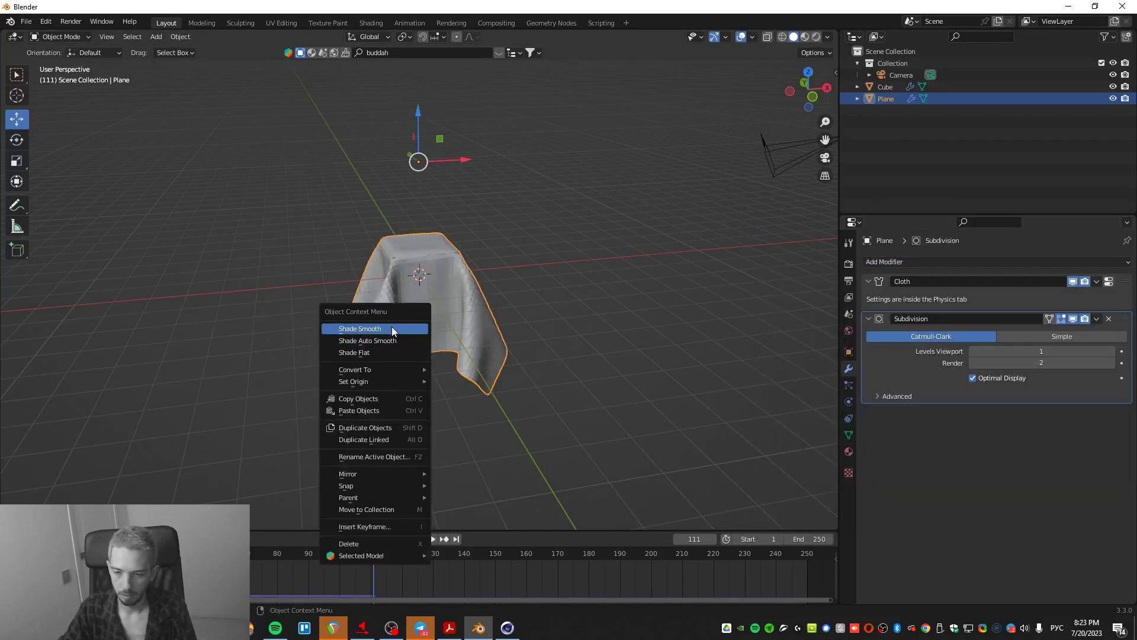
click(392, 329)
mouse_move(424, 350)
middle_down()
mouse_move(450, 317)
mouse_move(524, 300)
mouse_move(417, 297)
mouse_move(337, 311)
mouse_move(379, 324)
mouse_move(478, 325)
mouse_move(370, 353)
mouse_move(418, 467)
middle_up()
- Replay the smoothed cloth falling onto the cube from frame 1
click(396, 539)
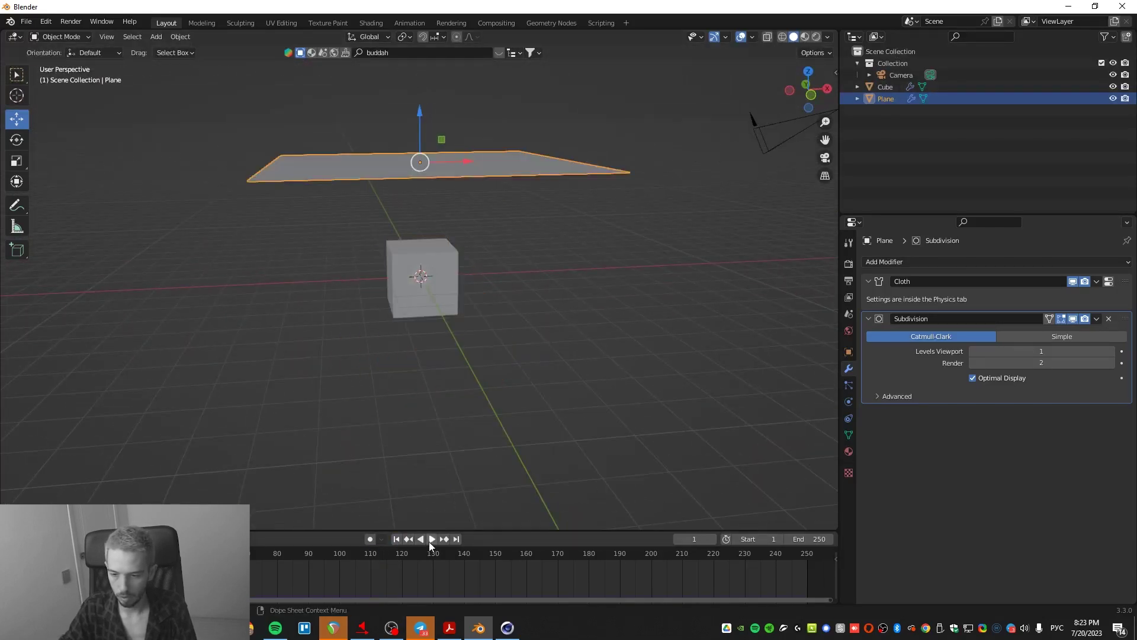
click(431, 539)
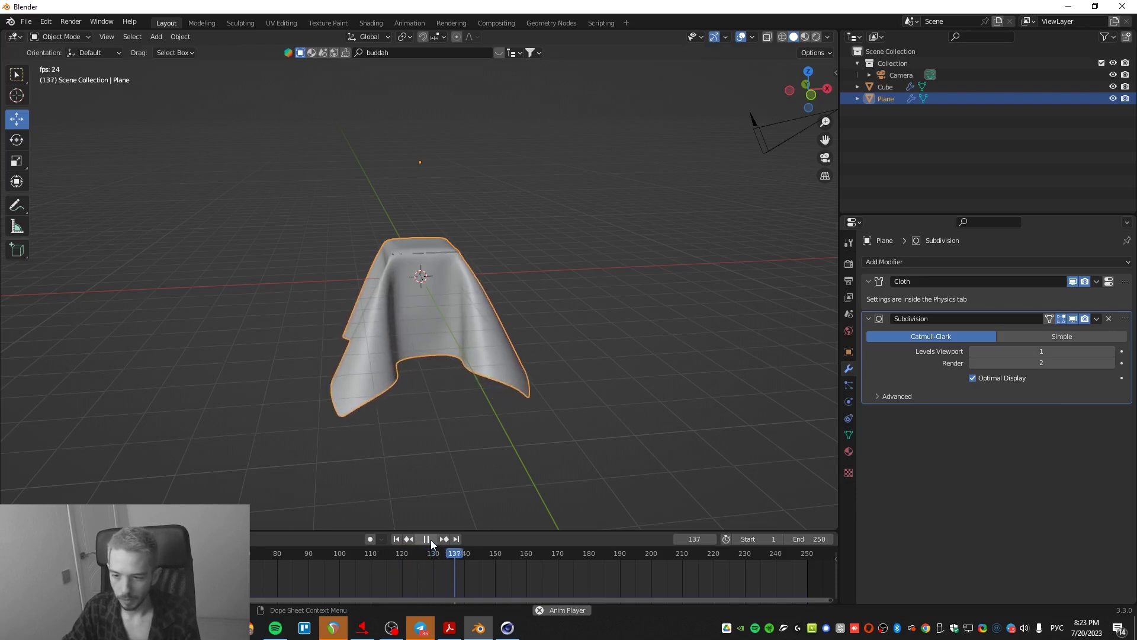
click(432, 539)
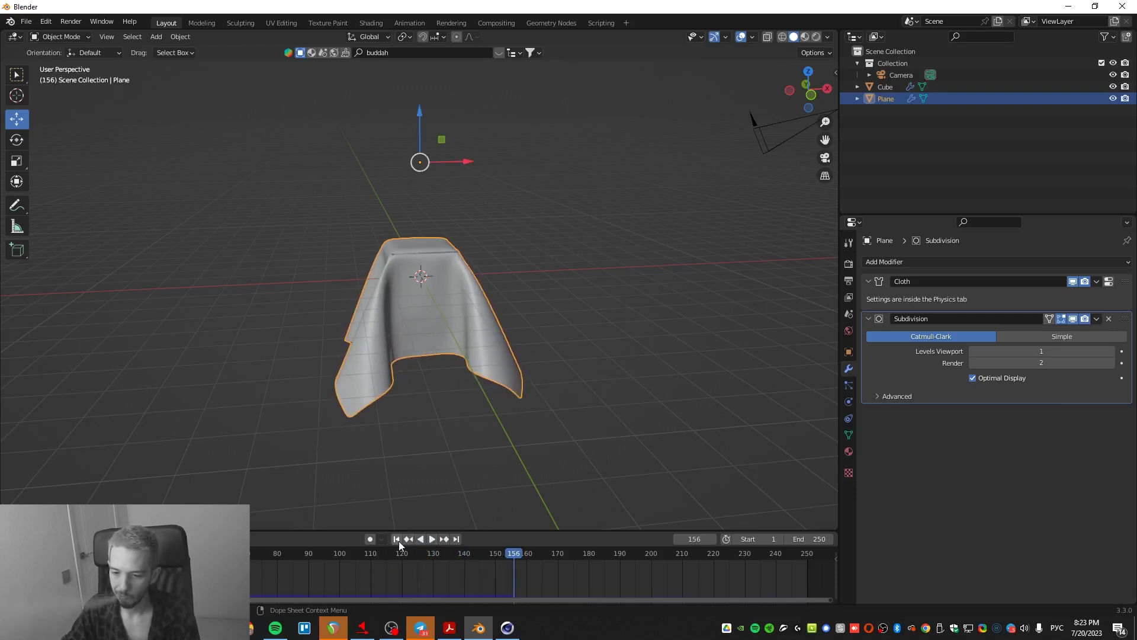
click(397, 539)
click(432, 539)
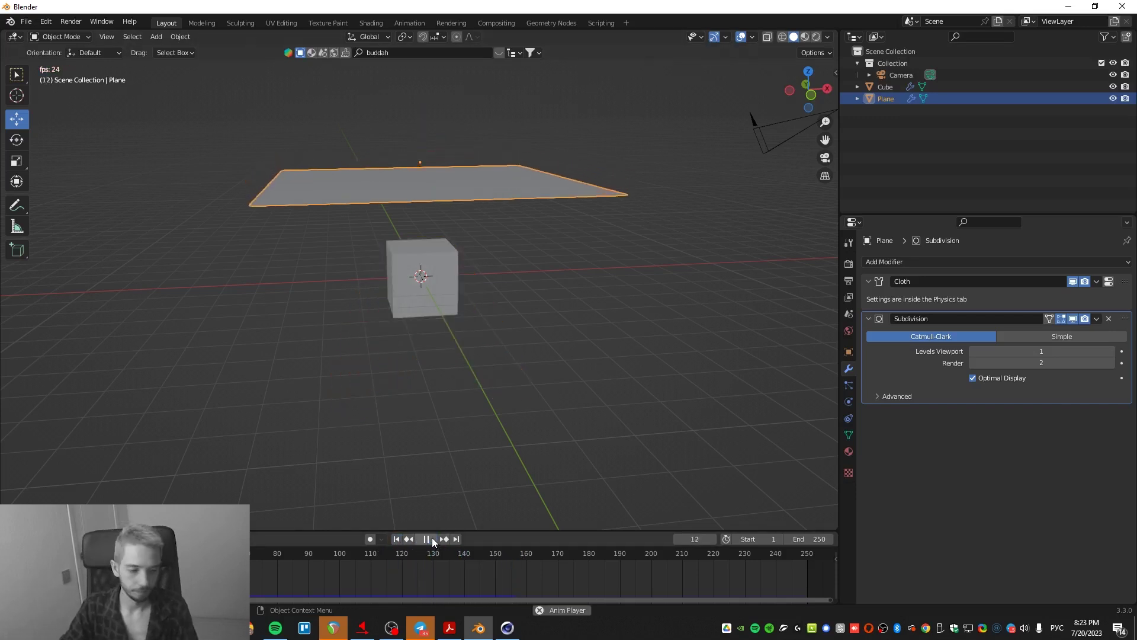
click(432, 539)
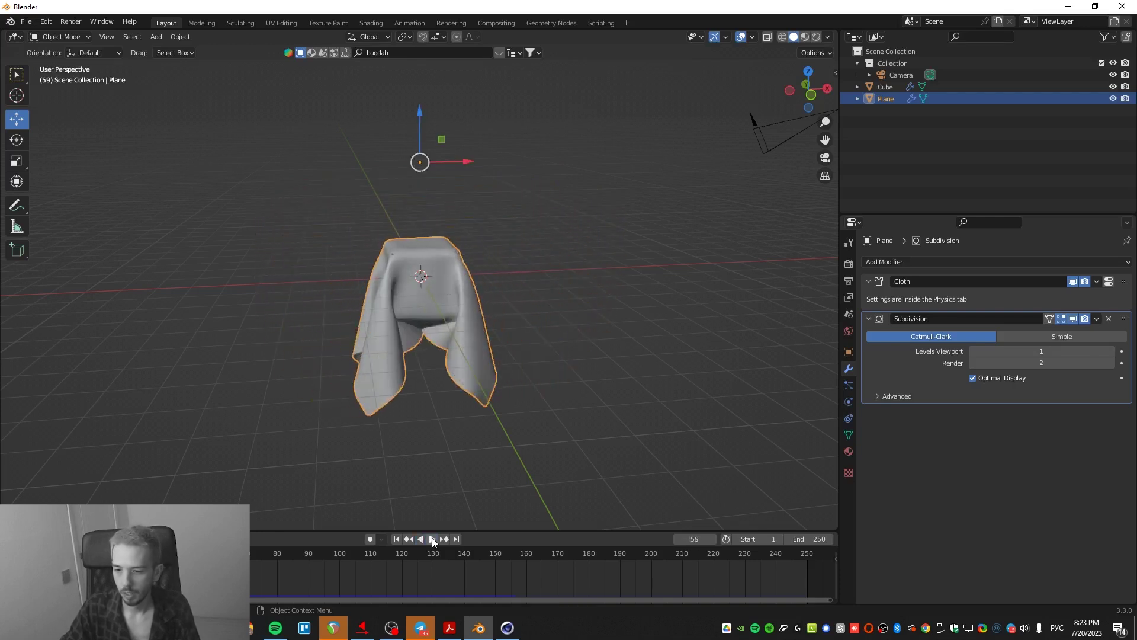
click(402, 539)
middle_drag(445, 456, 510, 403)
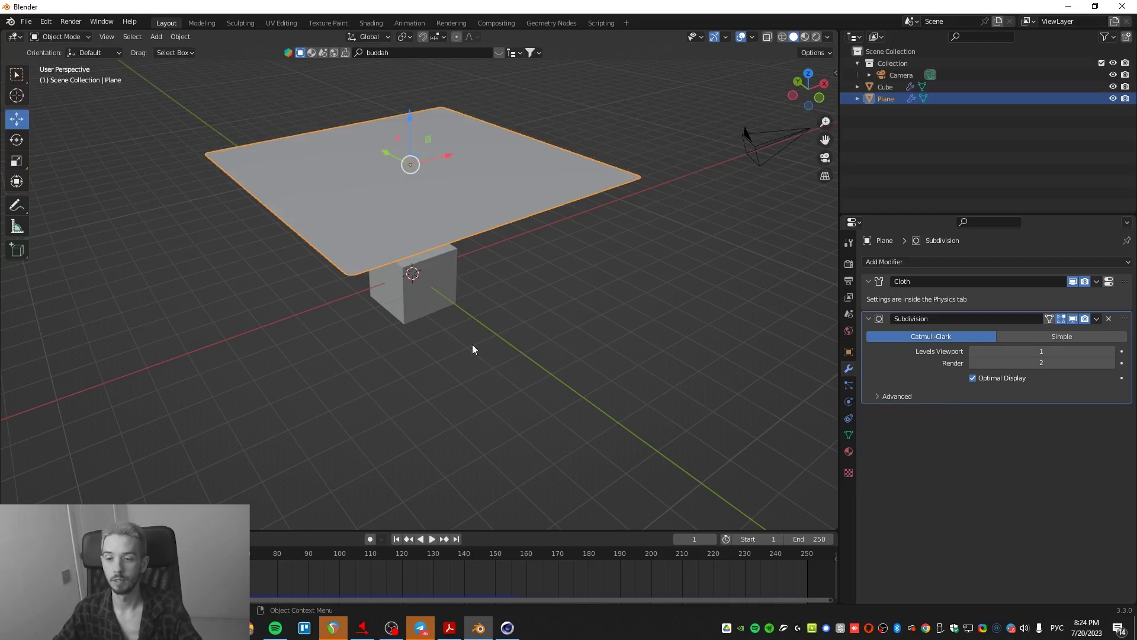
- Frame the view on the cube, replay the cloth falling onto it, and rewind to frame 1
click(415, 296)
key(KP_Decimal)
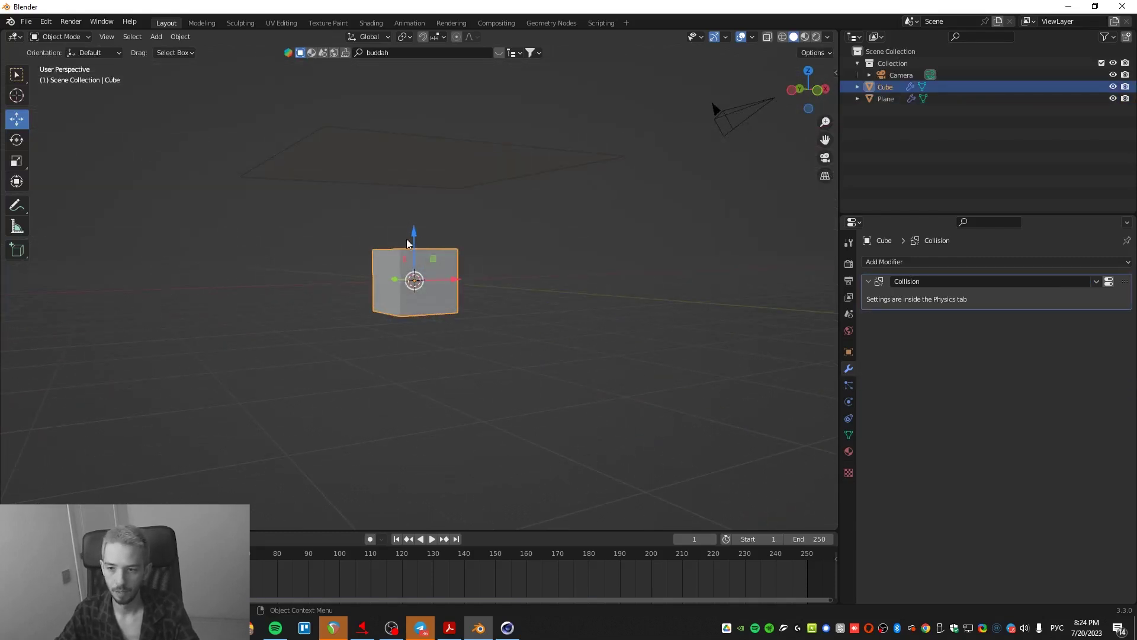
mouse_move(406, 243)
middle_down()
mouse_move(375, 284)
mouse_move(387, 232)
middle_up()
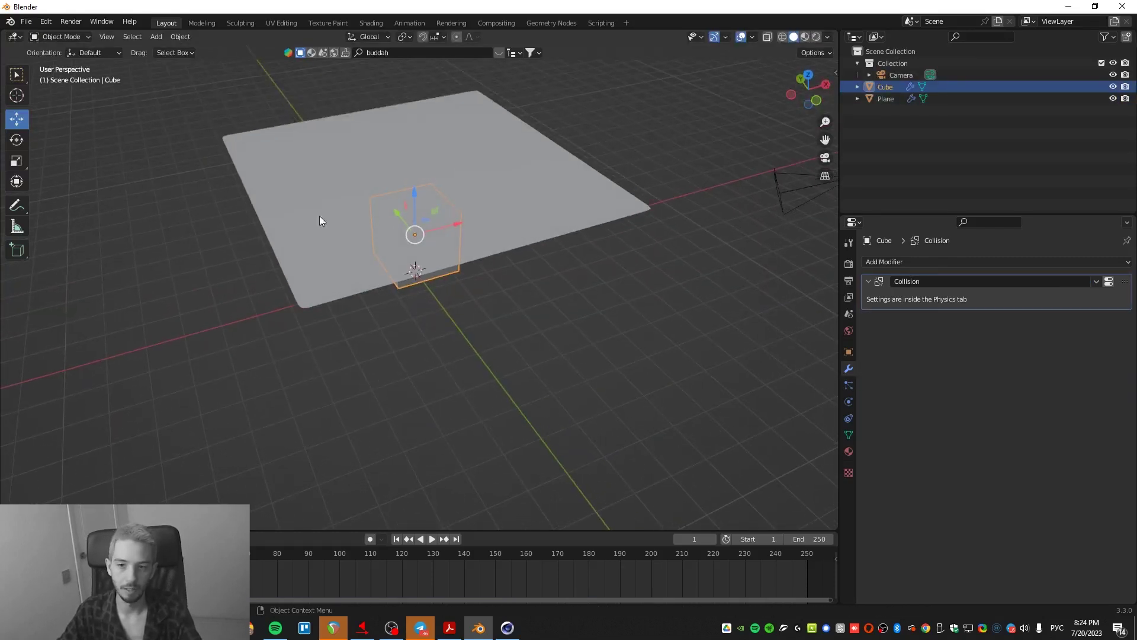
click(299, 391)
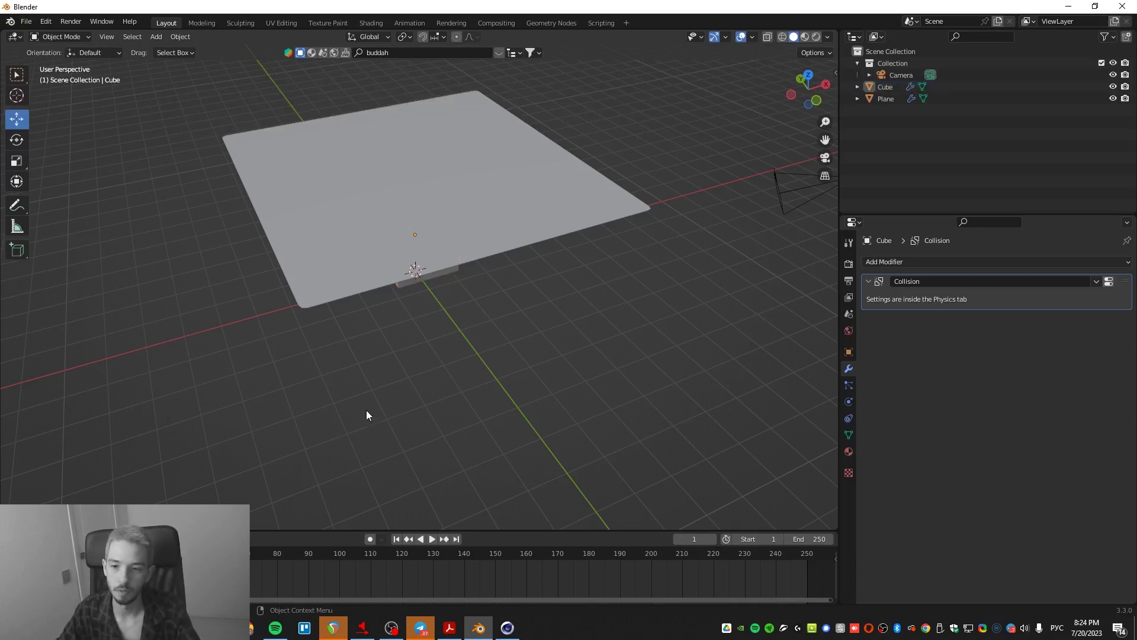
key(space)
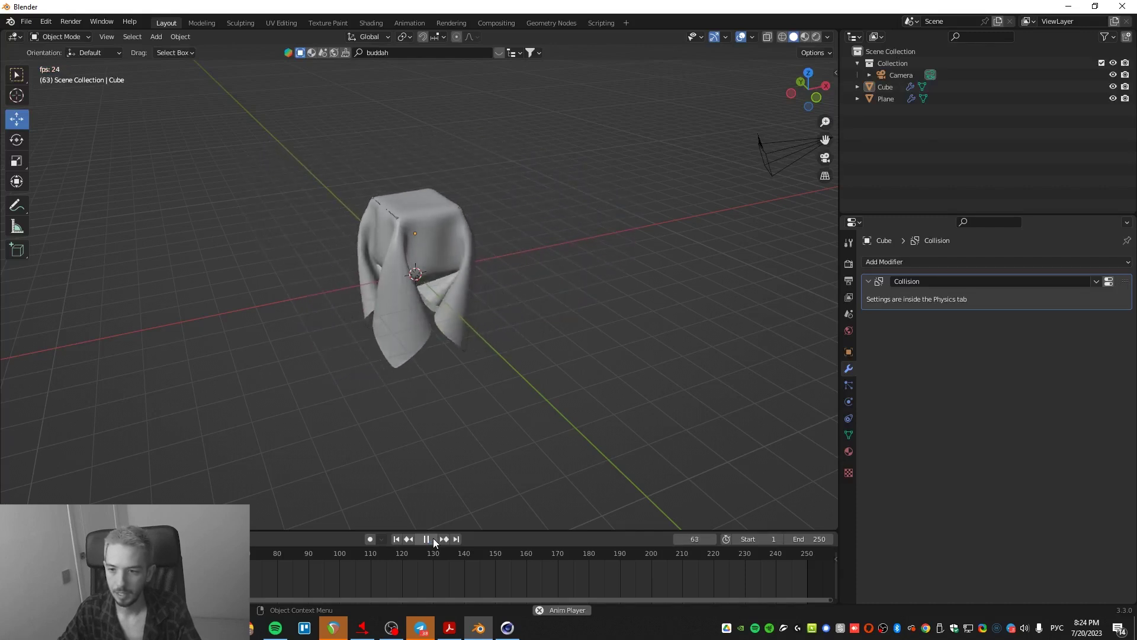
click(432, 537)
click(396, 538)
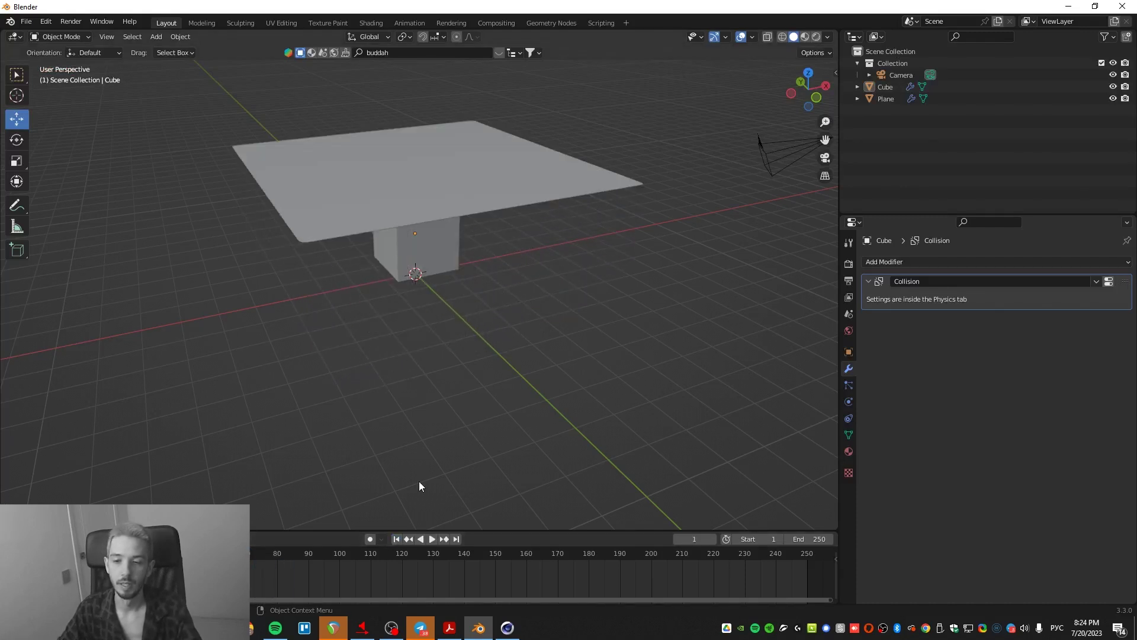
key(shift+a)
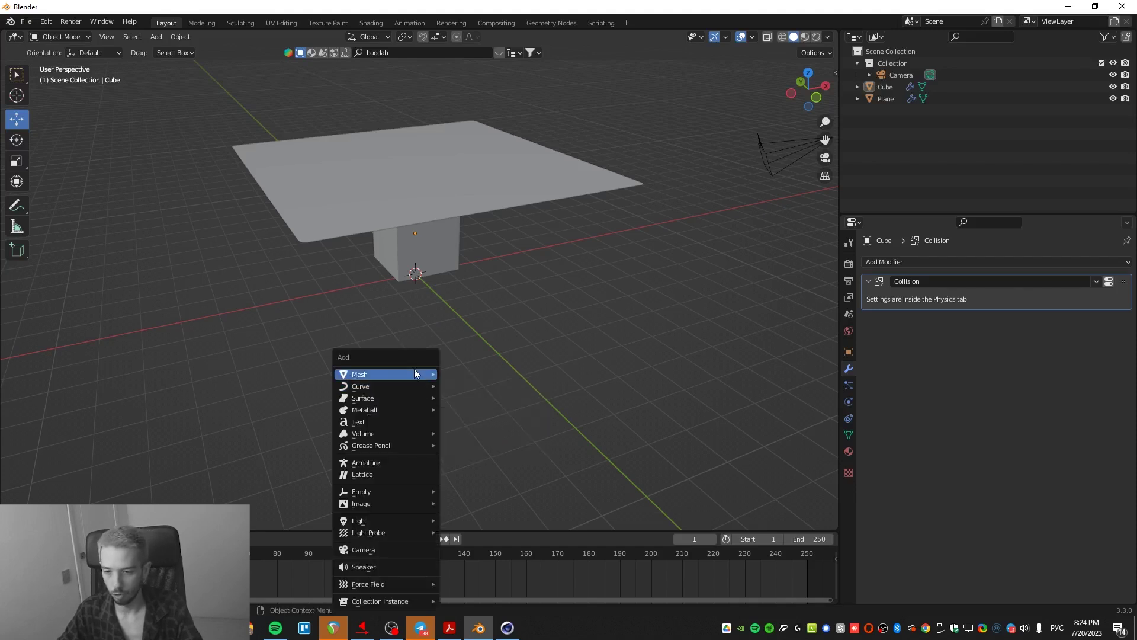
- Add a new plane, scale it up wide, and lower it to the cube's base
mouse_move(414, 371)
click(513, 371)
key(s)
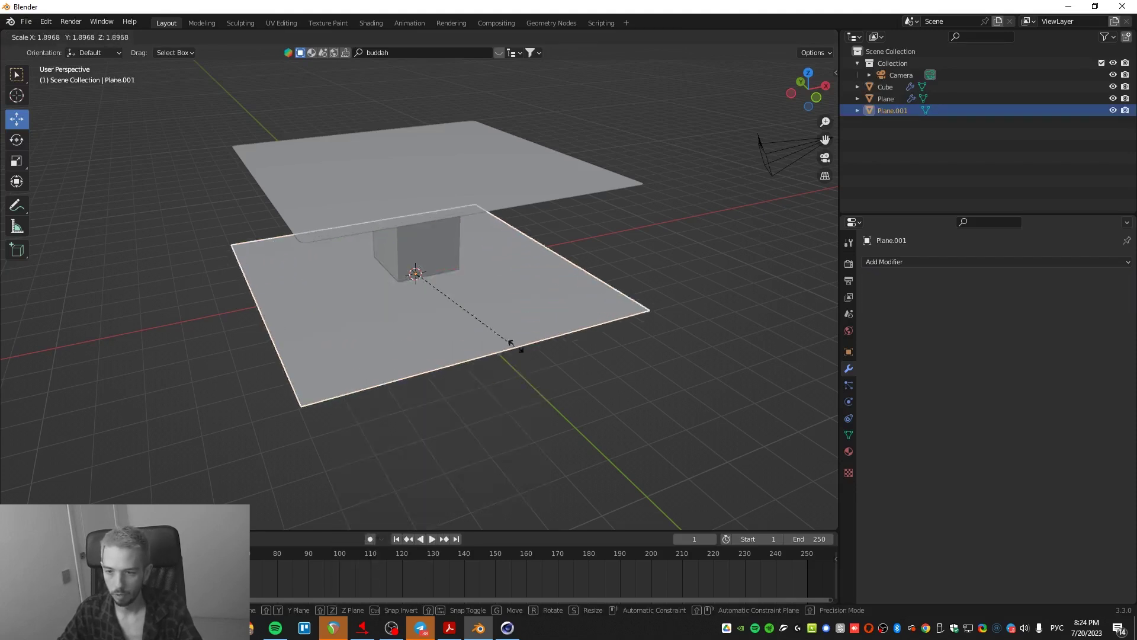
click(622, 338)
drag(417, 255, 418, 287)
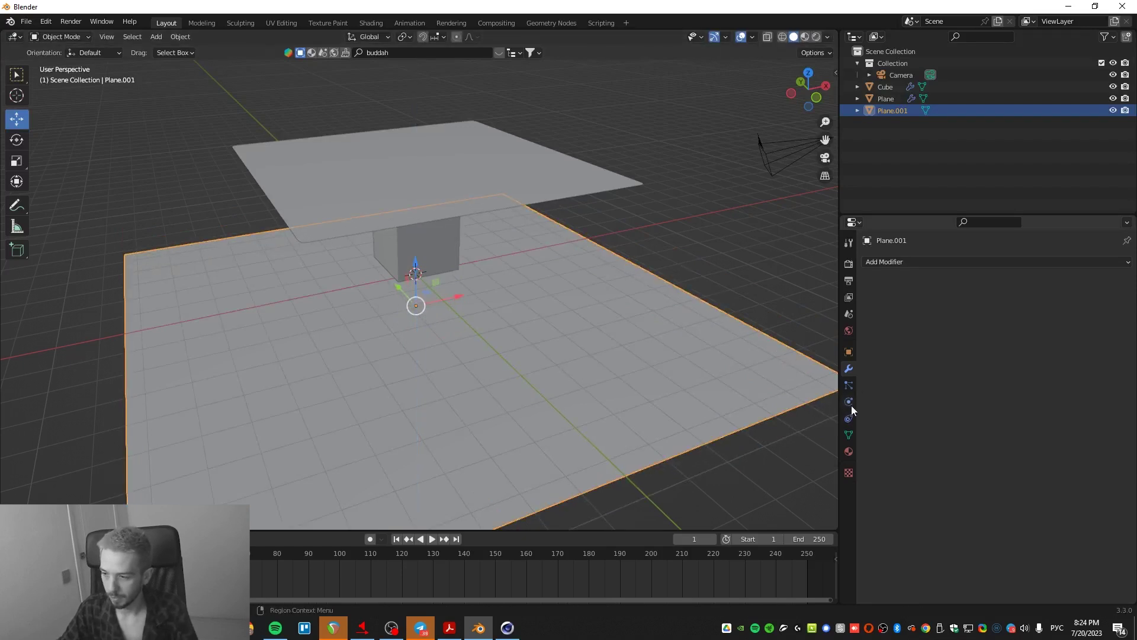
- Give the floor plane Rigid Body physics with type Passive
click(849, 351)
click(849, 368)
click(909, 263)
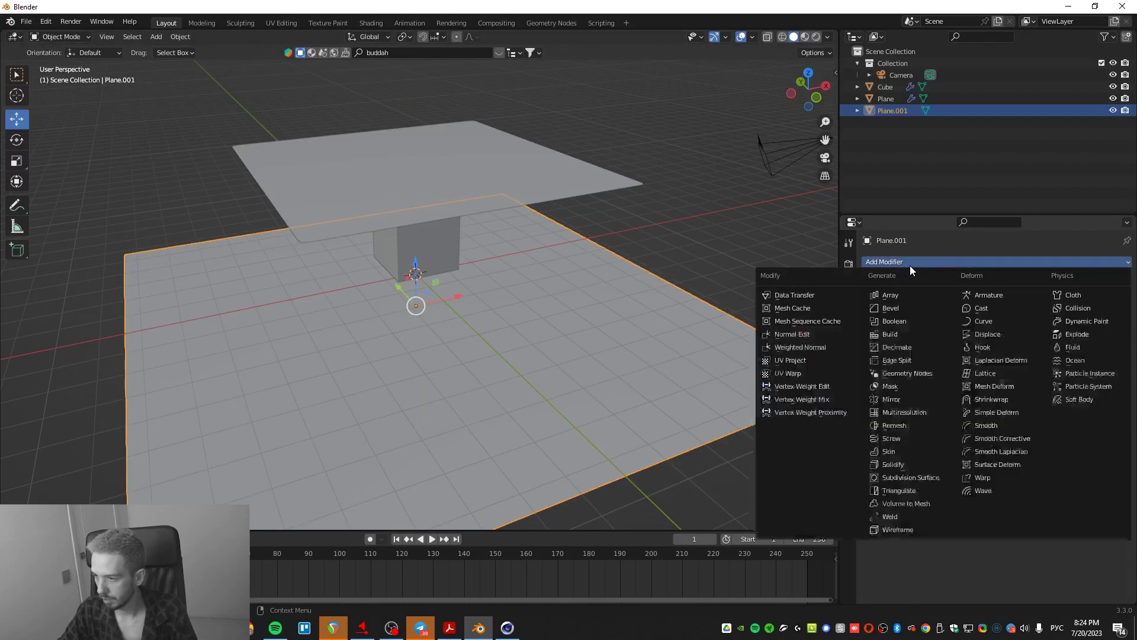
click(848, 385)
click(848, 401)
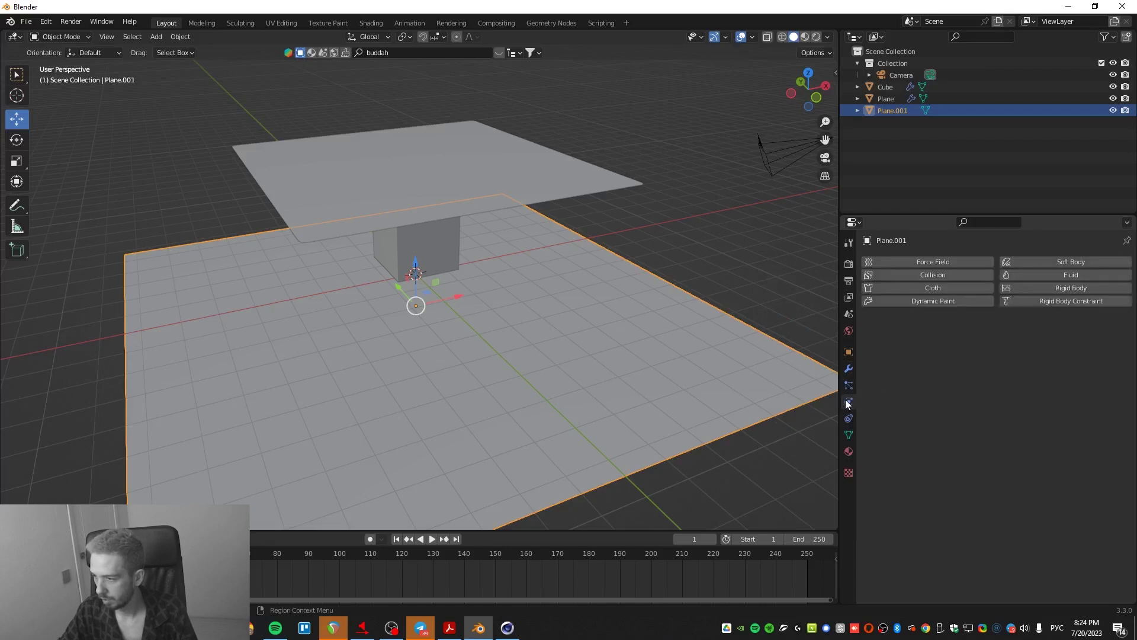
click(1071, 289)
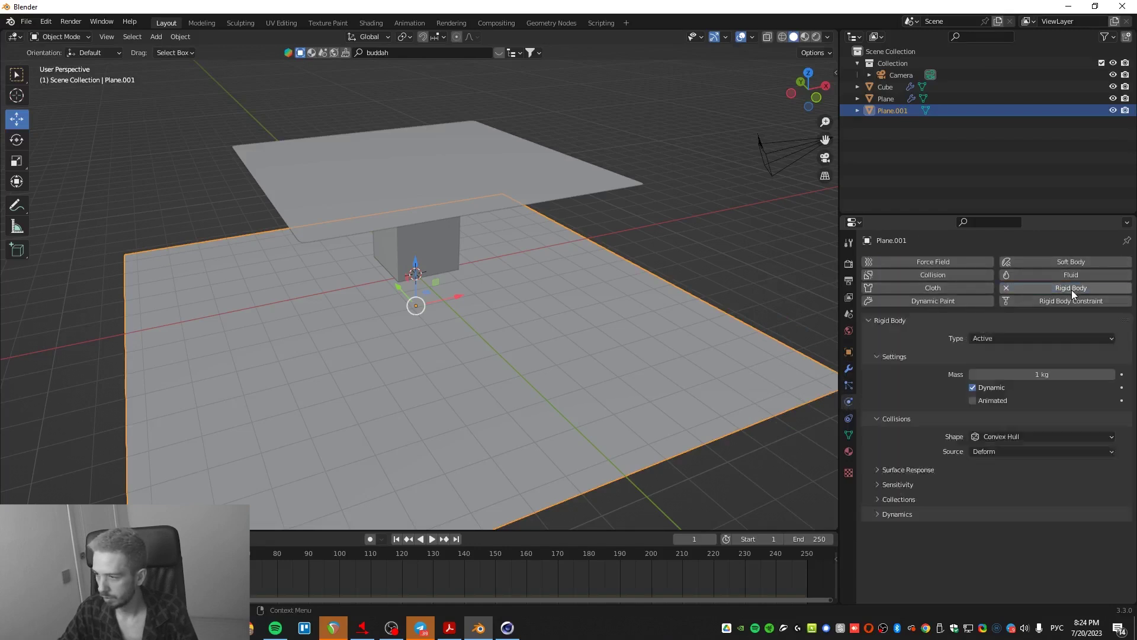
click(986, 338)
click(990, 364)
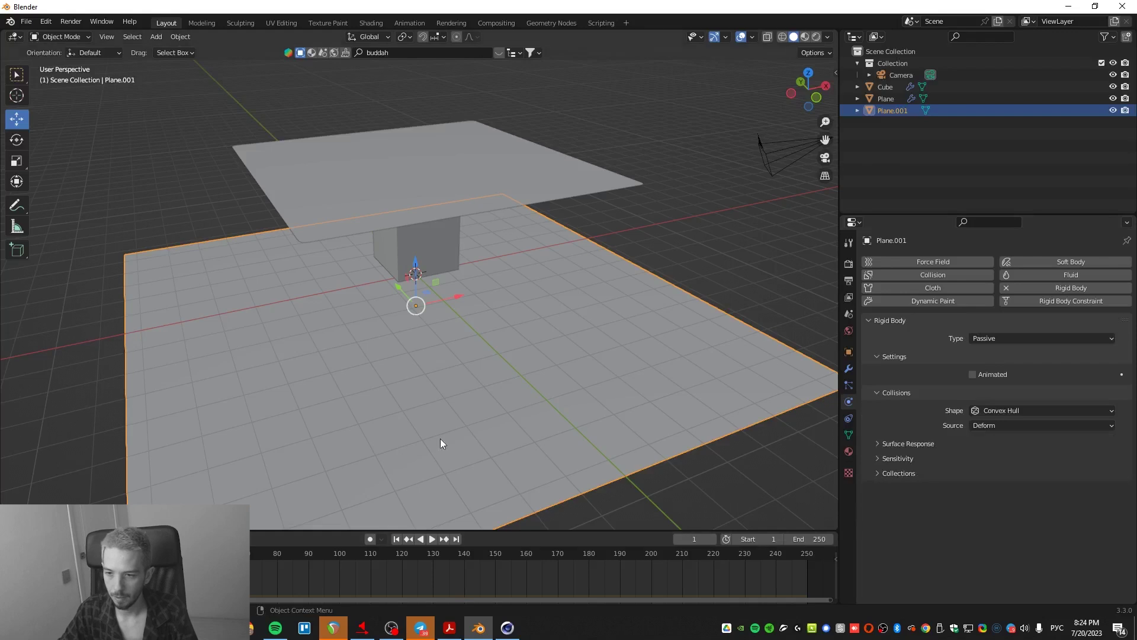
click(436, 252)
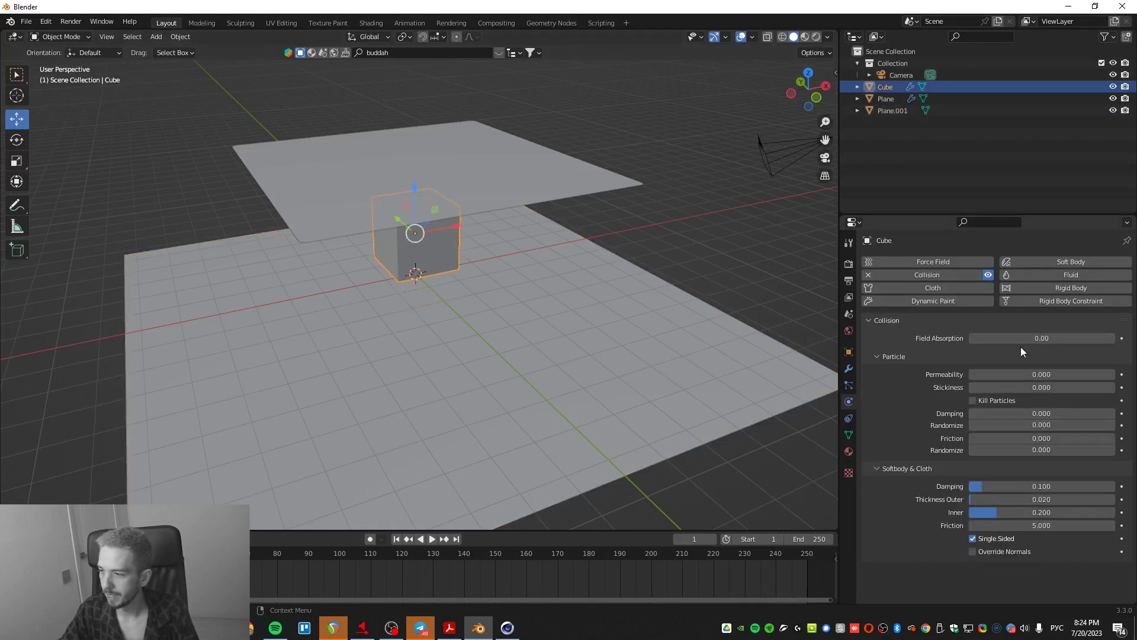
- Make the cube an Active rigid body and preview the simulation up to frame 58
click(1044, 287)
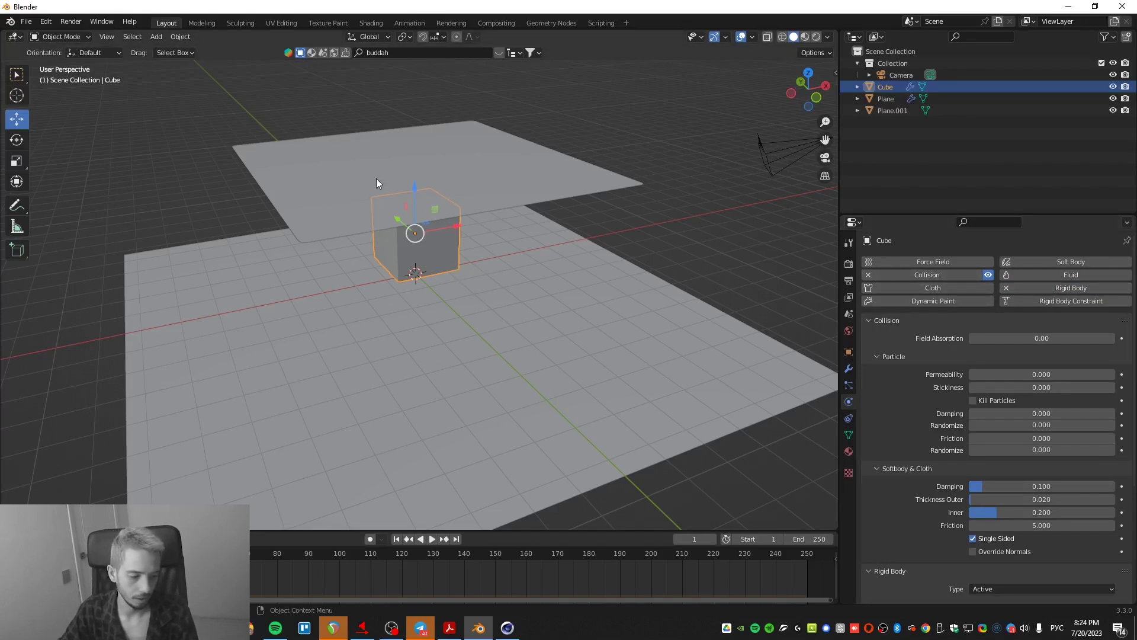
click(433, 539)
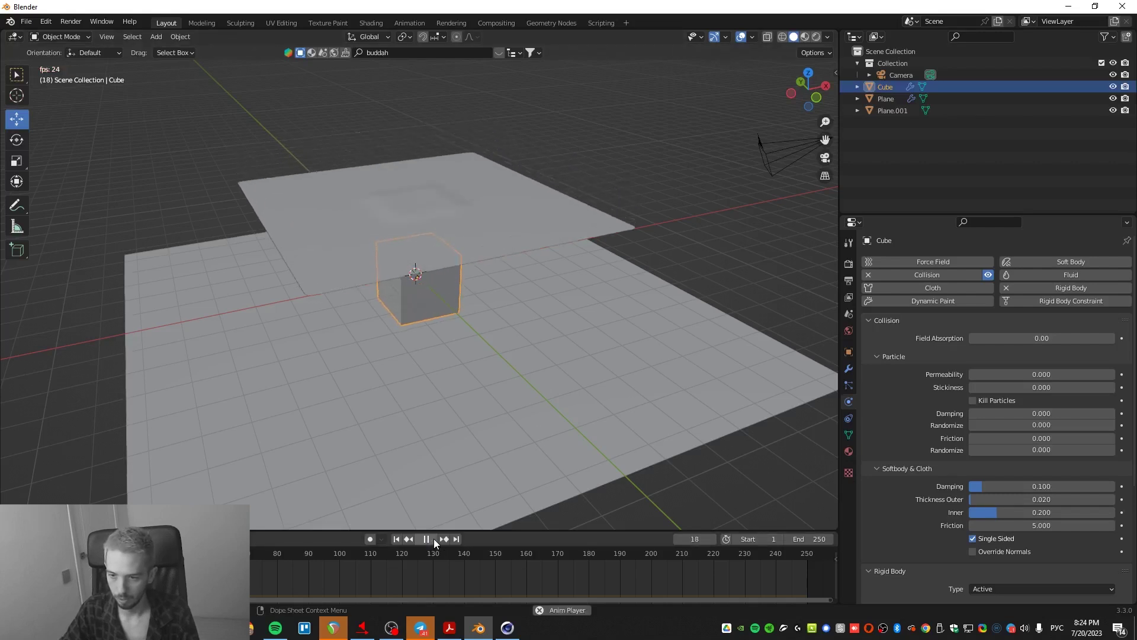
click(433, 539)
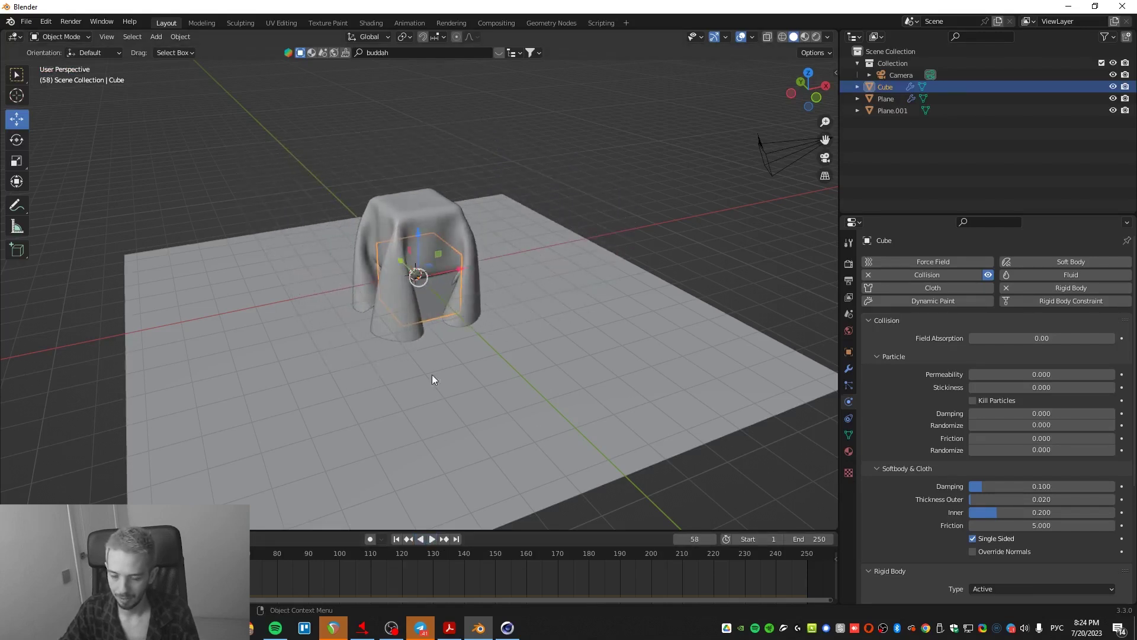
middle_drag(432, 374, 453, 450)
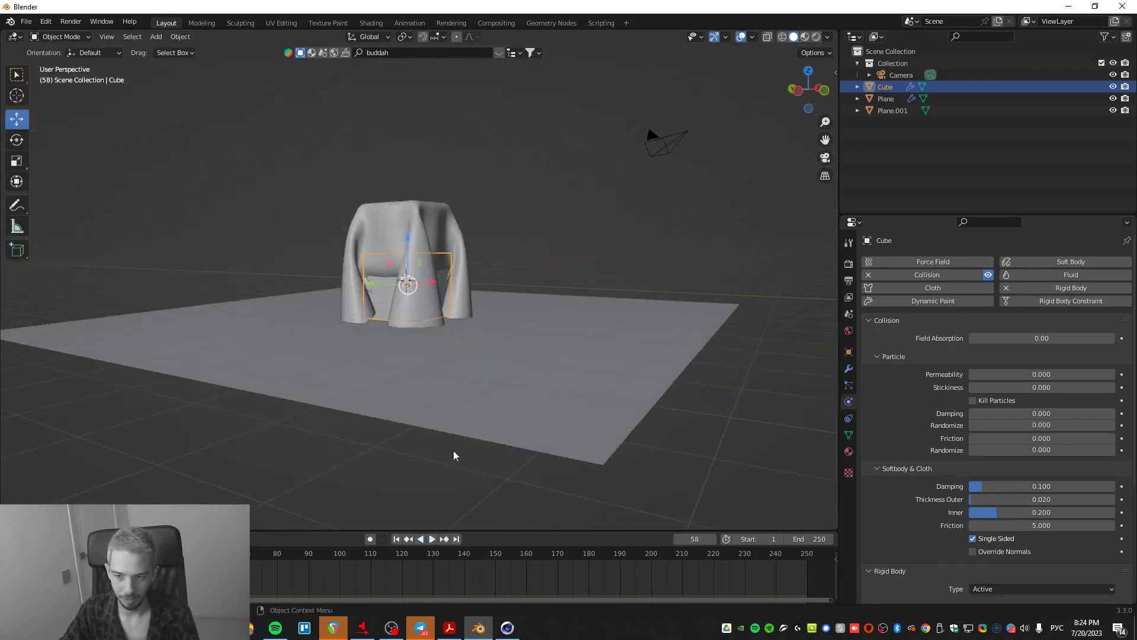
- Rewind to frame 1 and select the cloth plane to show its Cloth settings
click(399, 539)
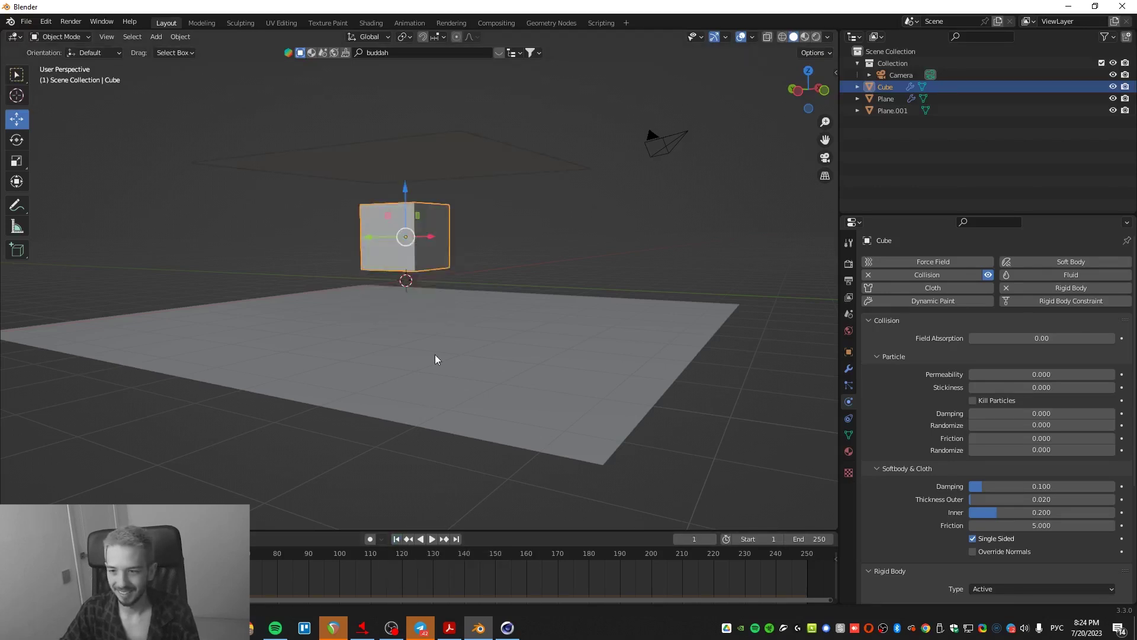
middle_drag(435, 358, 369, 239)
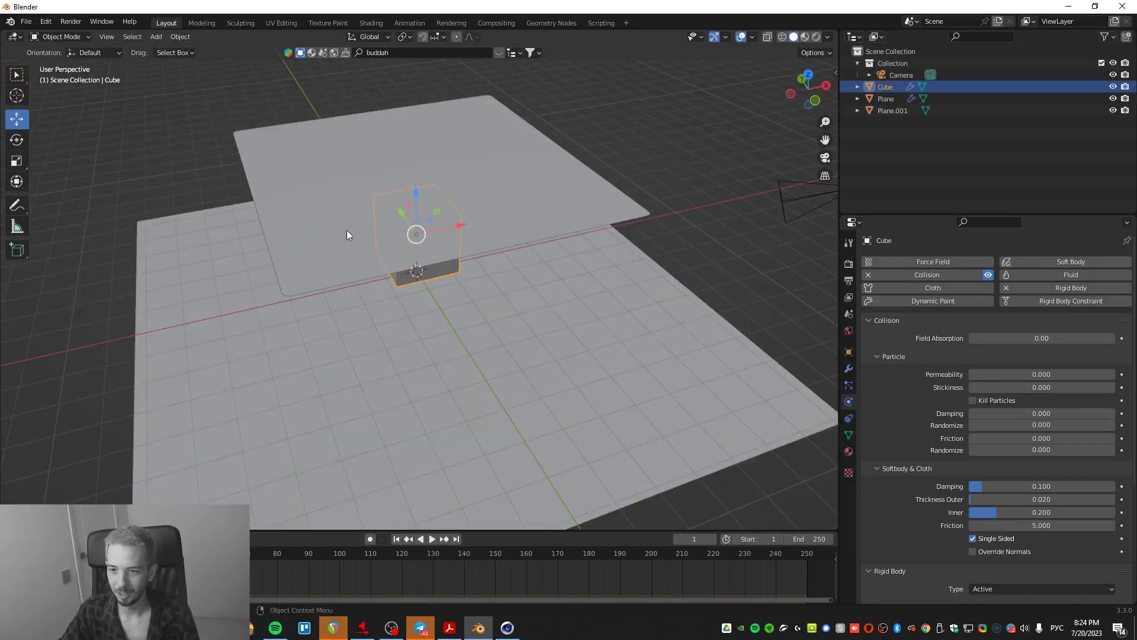
click(351, 243)
middle_drag(386, 376, 385, 299)
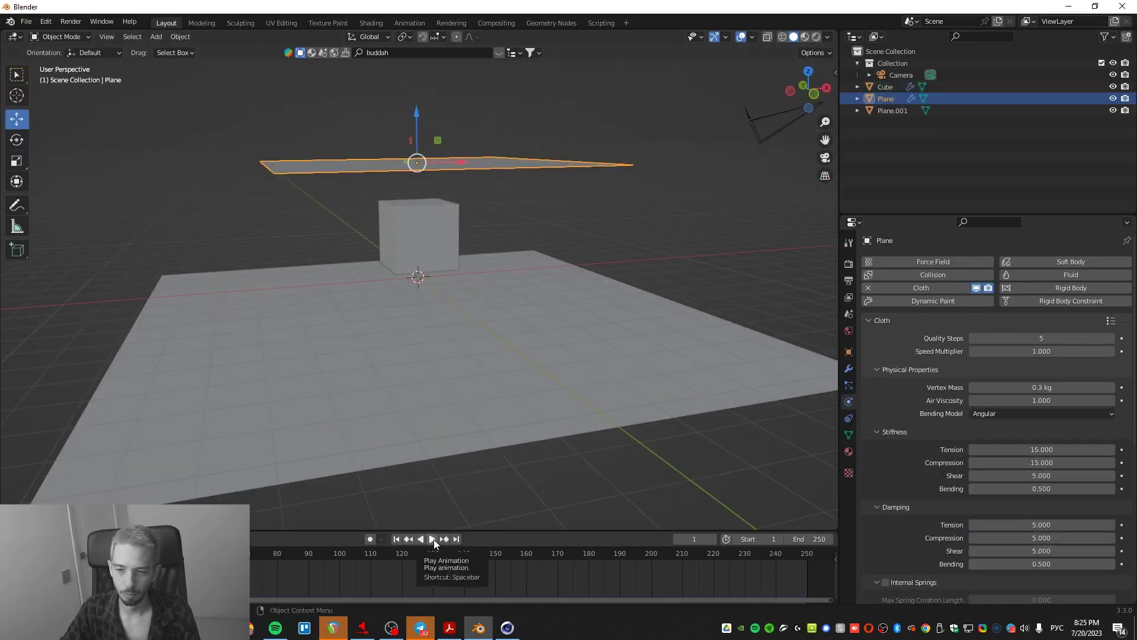
- Preview the cloth simulation to frame 51, then rewind to frame 1
click(433, 539)
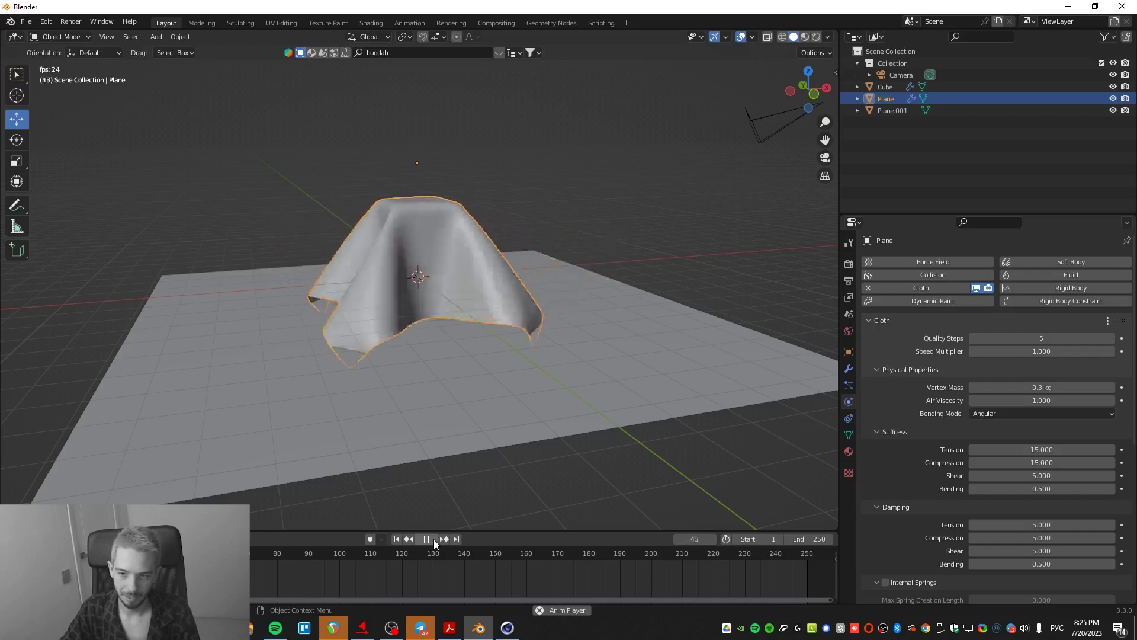
click(434, 539)
middle_drag(437, 459, 402, 289)
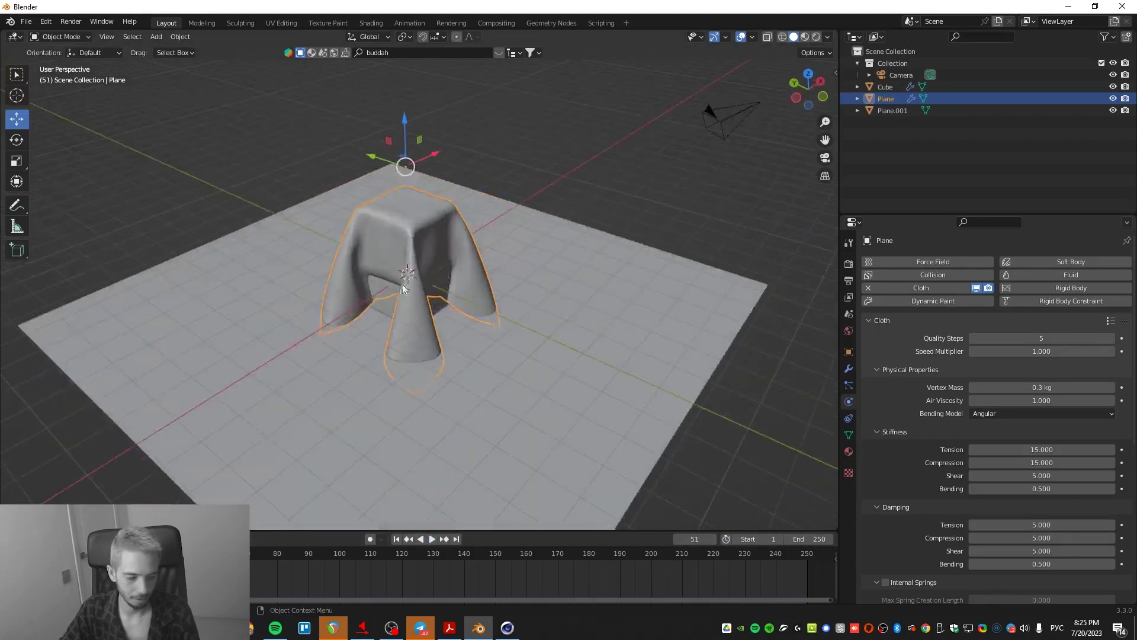
click(395, 540)
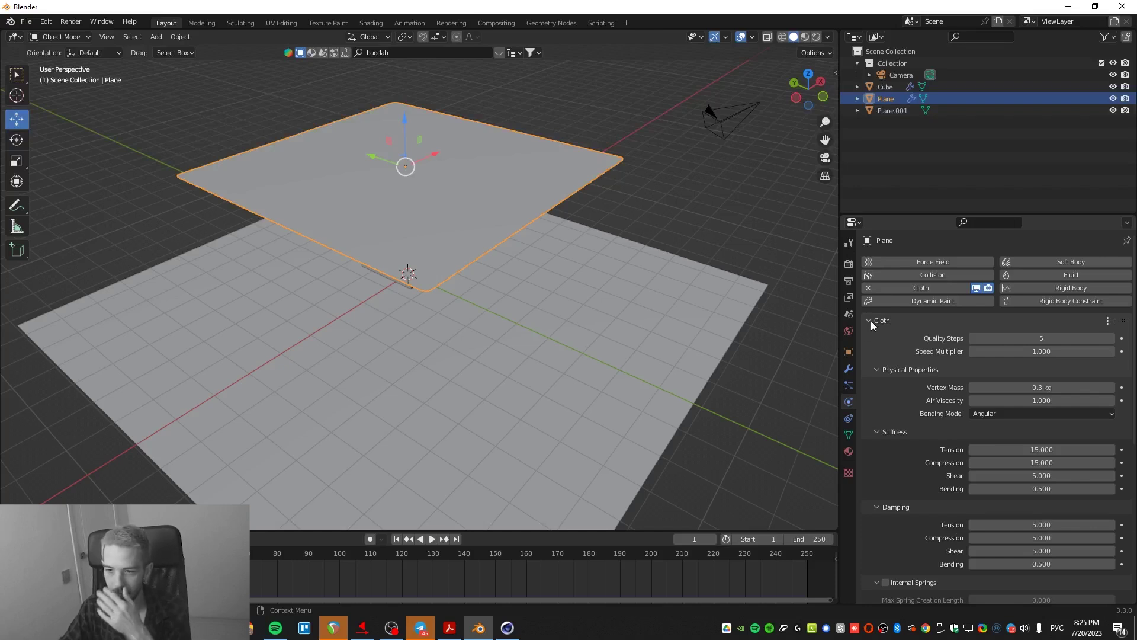
- Add Rigid Body physics to the cloth plane and test it up to frame 34
click(1023, 288)
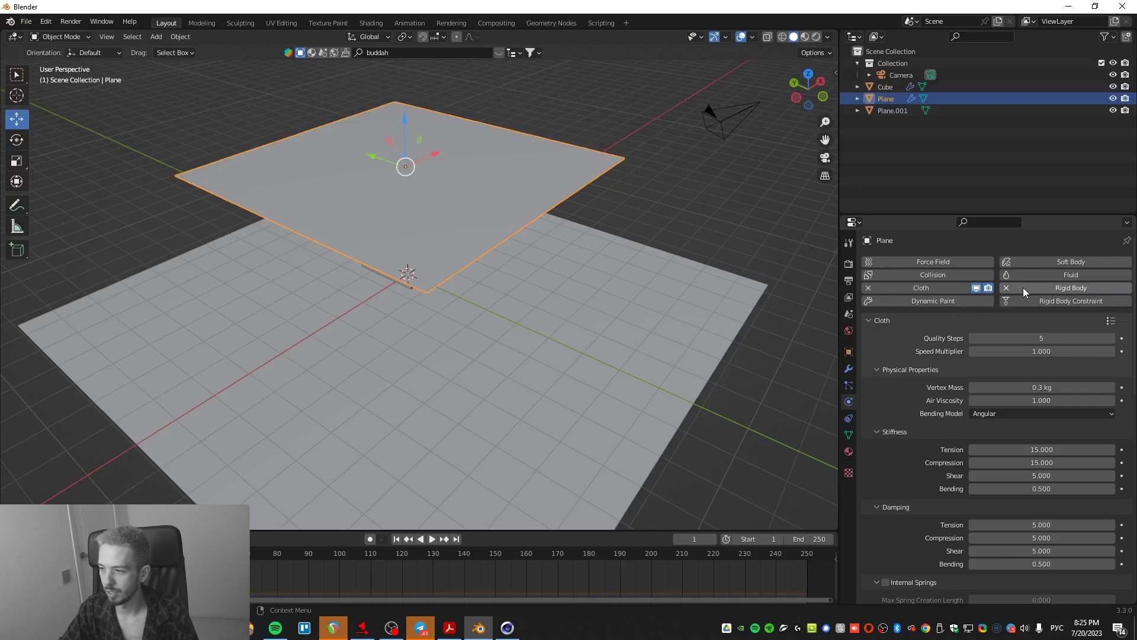
click(431, 539)
click(431, 539)
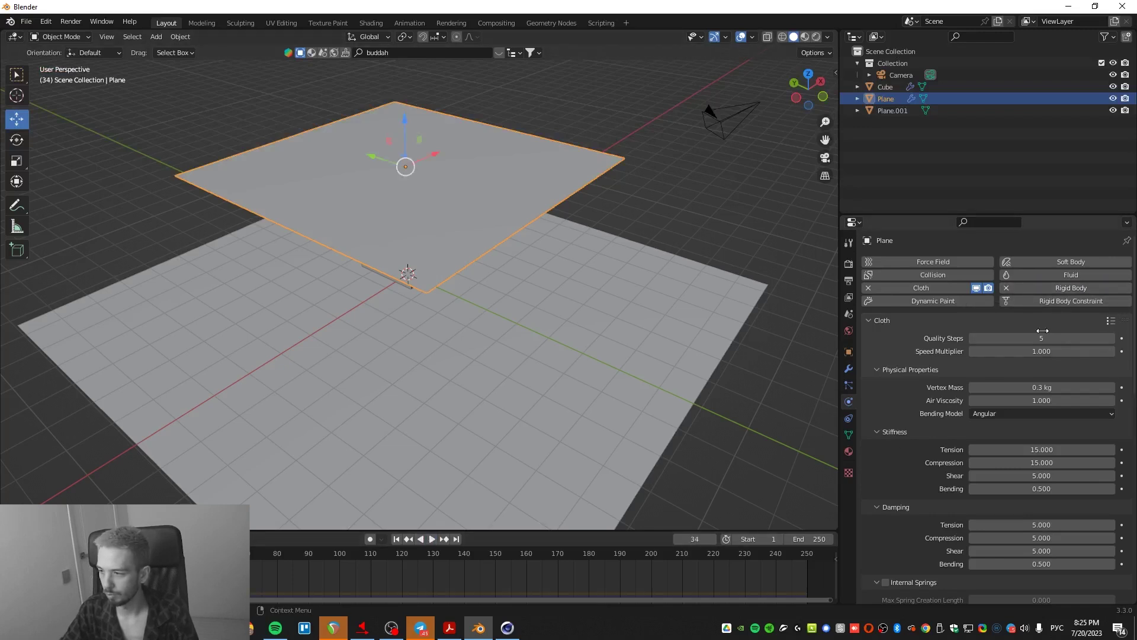
click(862, 319)
click(894, 336)
click(880, 337)
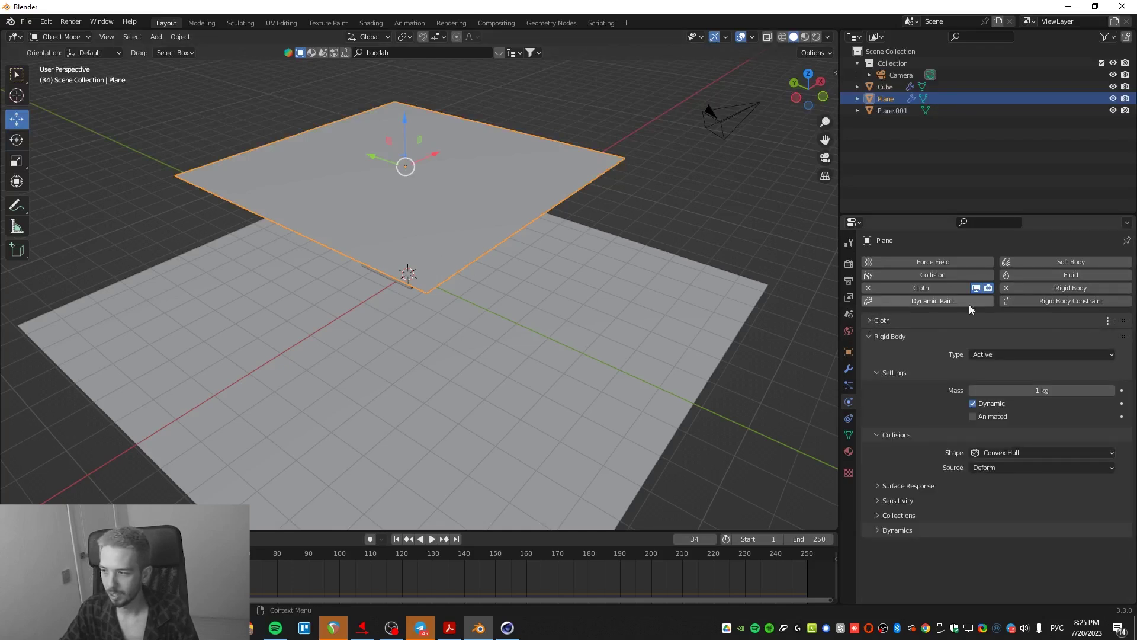
- Remove the plane's rigid body, rewind, and replay the cloth draping over the cube
click(1006, 288)
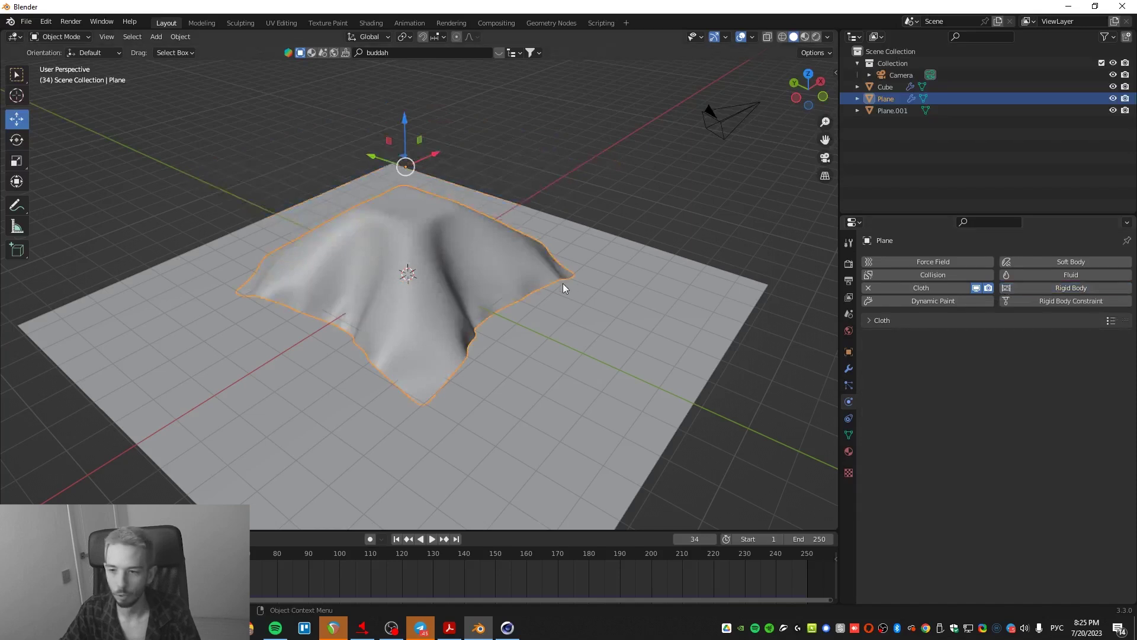
click(396, 538)
middle_drag(413, 441, 399, 432)
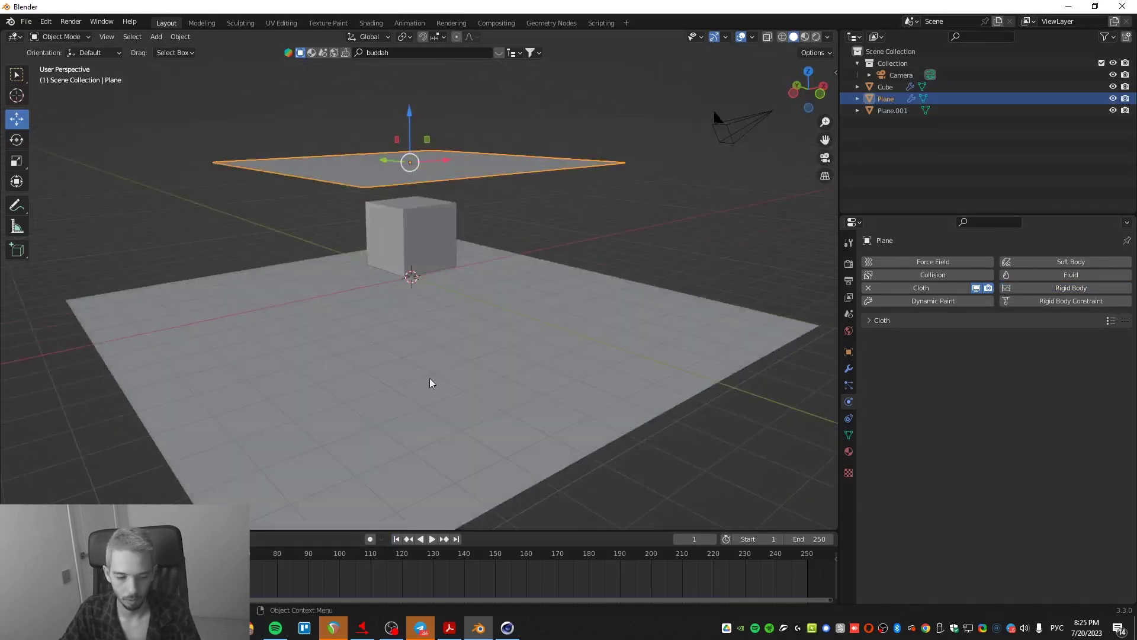
click(433, 539)
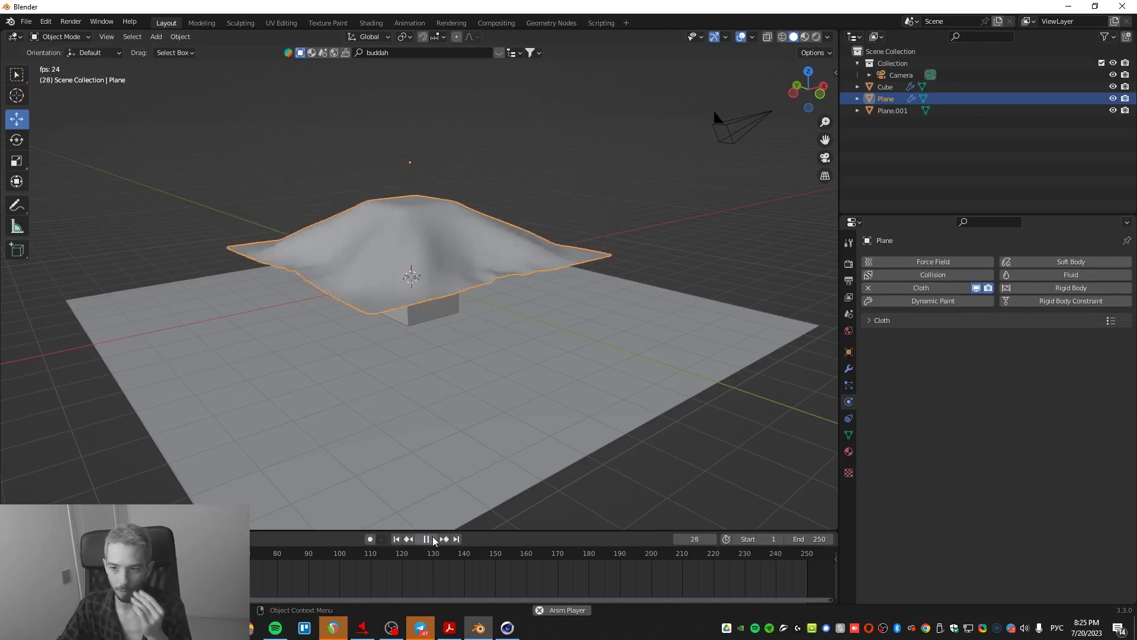
- Stop playback and open Proximity.blend from the ProceduralLesson 5 folder
click(432, 539)
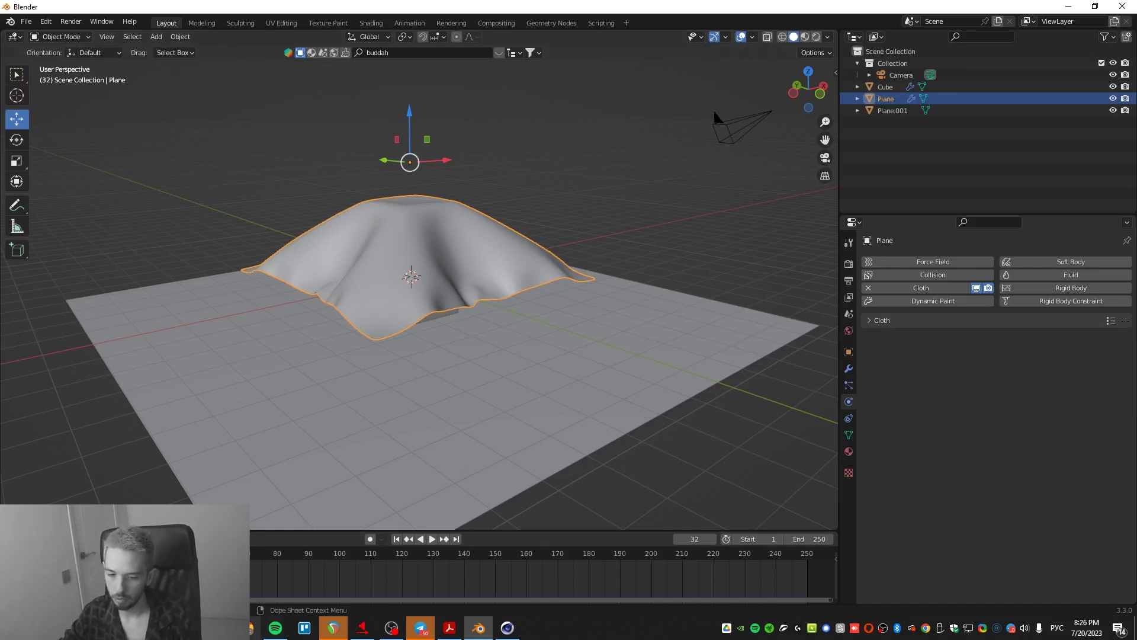
click(254, 628)
double_click(822, 87)
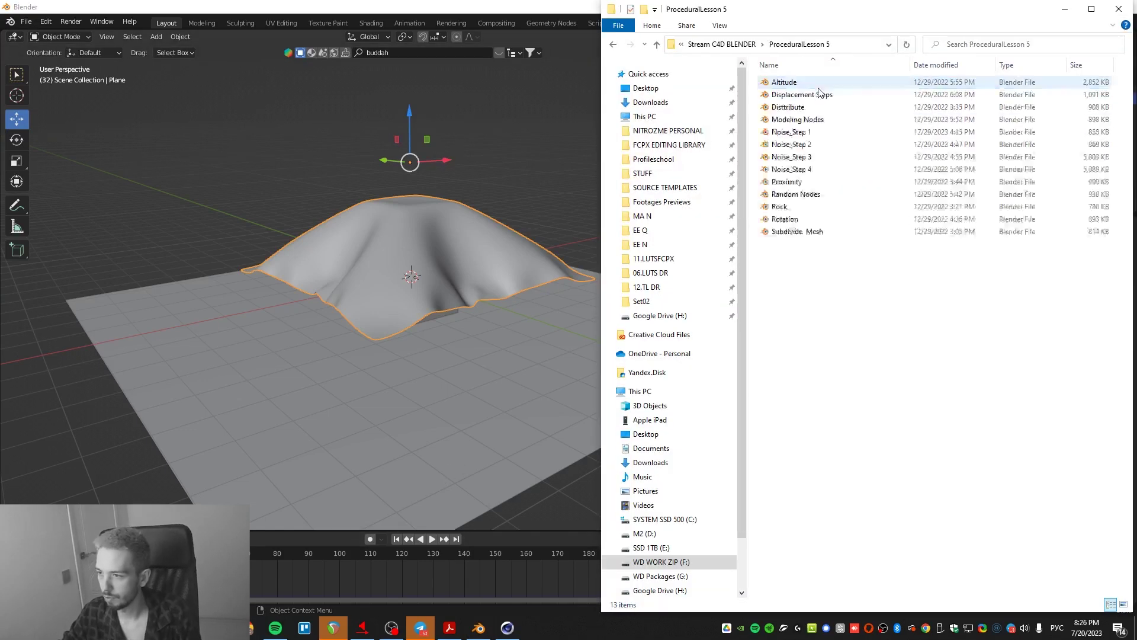
click(817, 183)
double_click(818, 182)
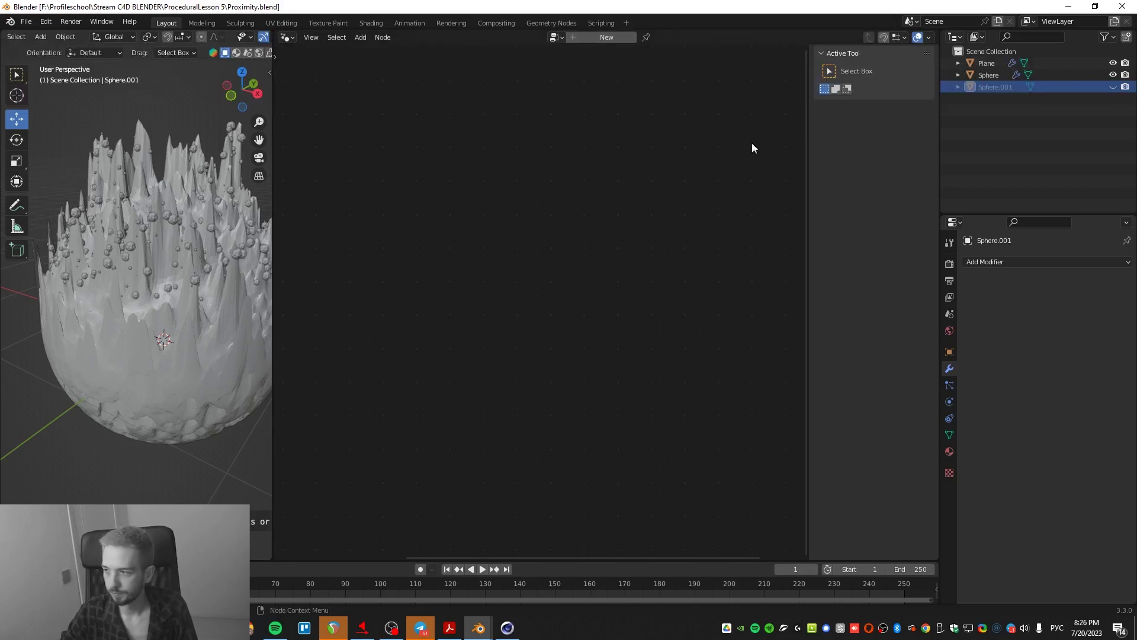
- Select the Plane and frame its Geometry Nodes tree beside the spiky sphere
drag(273, 207, 501, 249)
click(982, 64)
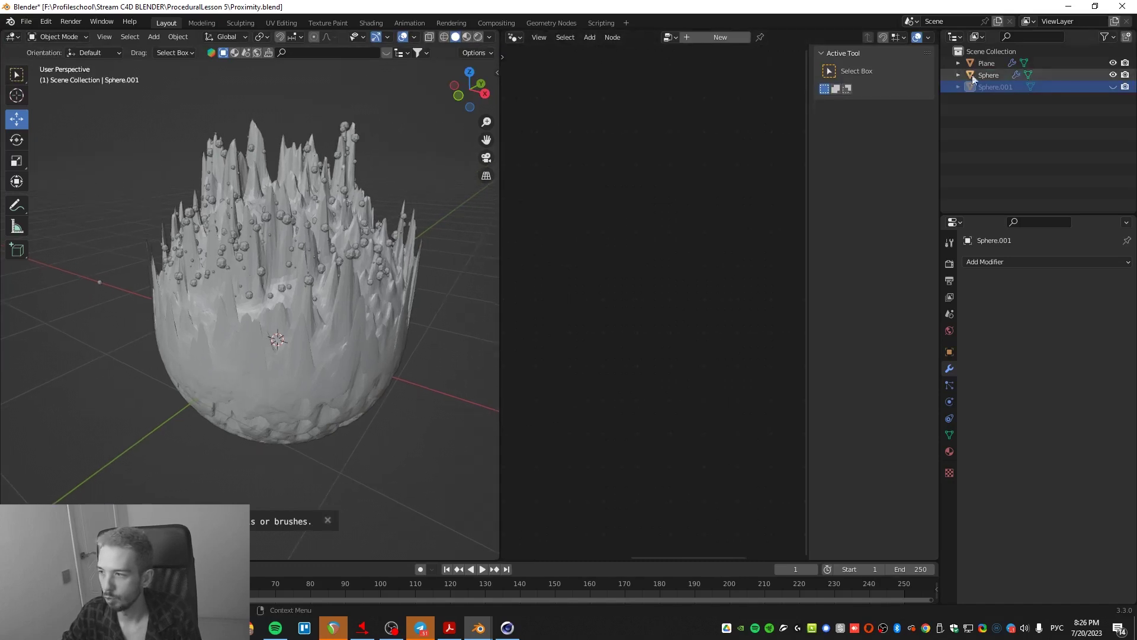
key(Home)
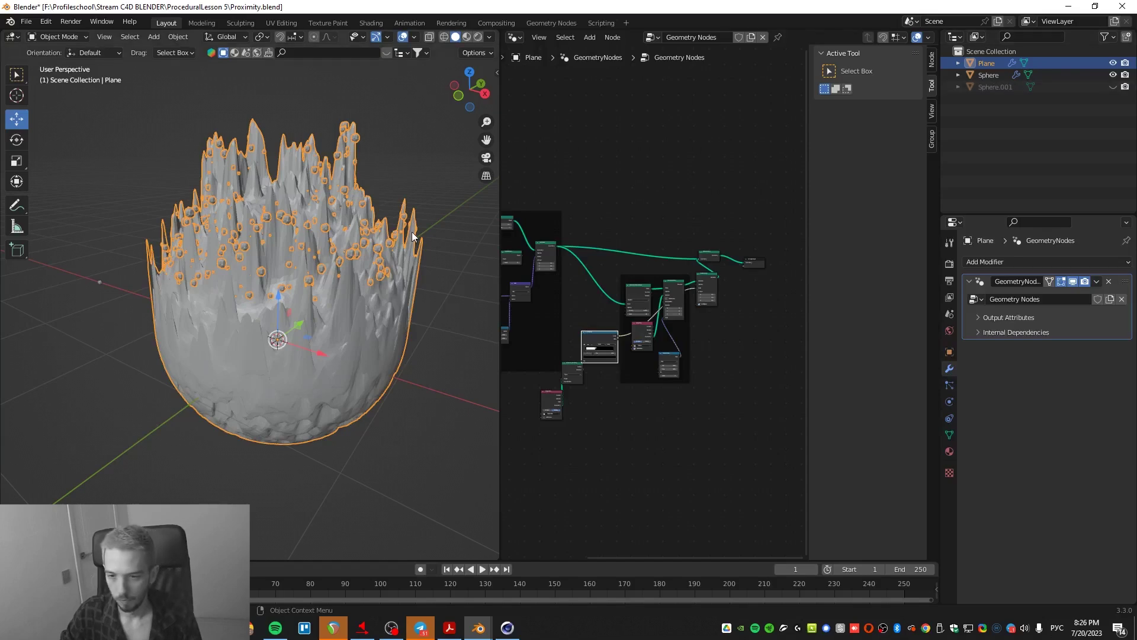
scroll(411, 232, up, 3)
scroll(355, 273, down, 5)
mouse_move(302, 324)
middle_down()
mouse_move(314, 268)
mouse_move(286, 350)
mouse_move(314, 301)
mouse_move(294, 340)
mouse_move(289, 307)
middle_up()
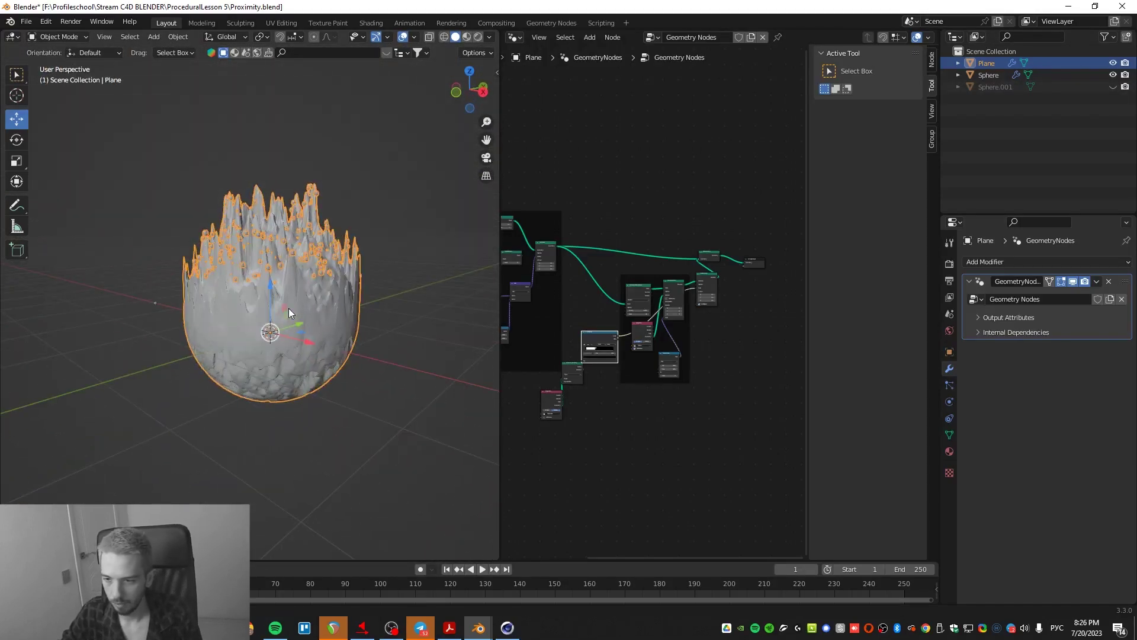
drag(498, 263, 375, 267)
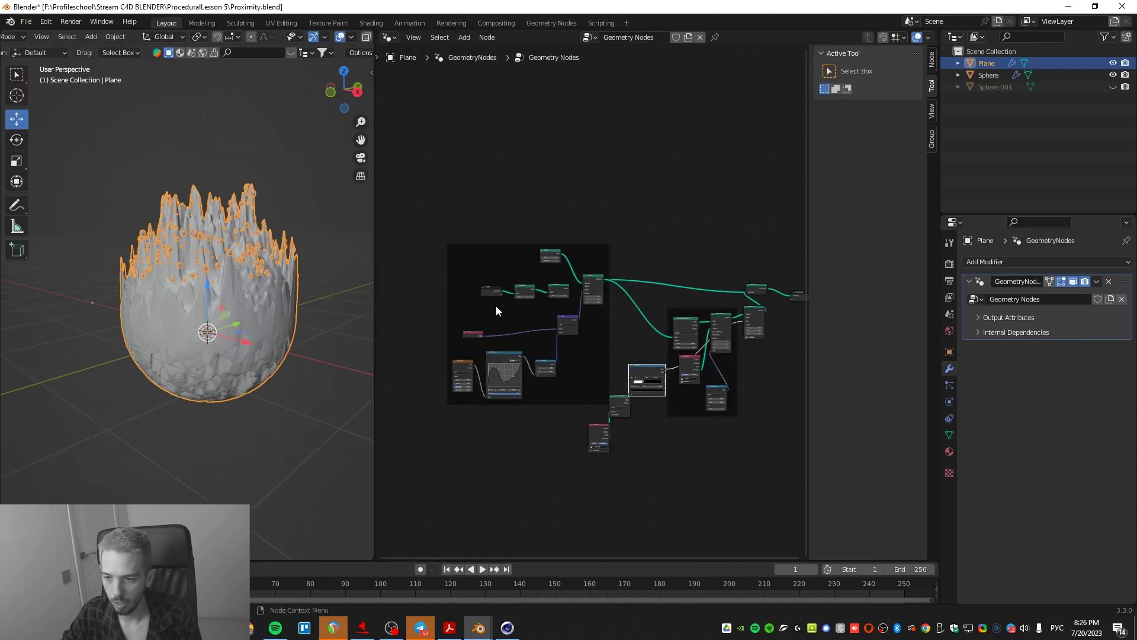
scroll(525, 300, up, 5)
middle_drag(610, 283, 600, 368)
middle_drag(591, 392, 544, 447)
- Detach the Add output from Set Position's Offset and inspect the remaining bumps on top
drag(640, 296, 638, 342)
mouse_move(257, 323)
middle_down()
mouse_move(264, 373)
mouse_move(290, 339)
mouse_move(277, 372)
mouse_move(250, 292)
mouse_move(250, 350)
mouse_move(275, 285)
mouse_move(254, 324)
middle_up()
scroll(253, 324, down, 4)
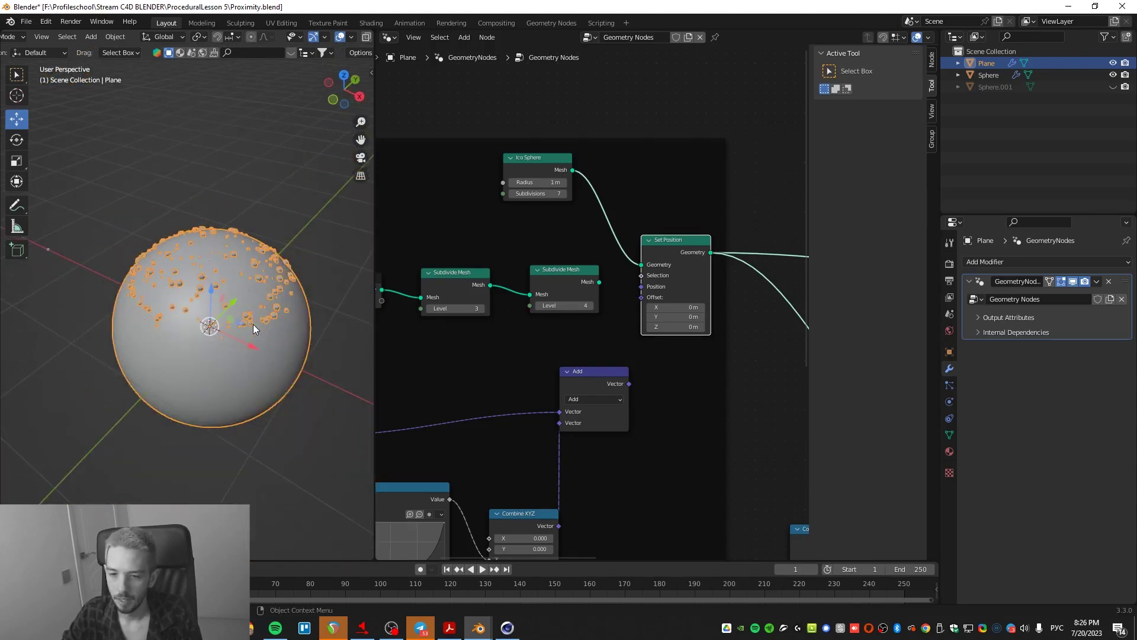
scroll(257, 321, up, 1)
middle_drag(251, 318, 265, 247)
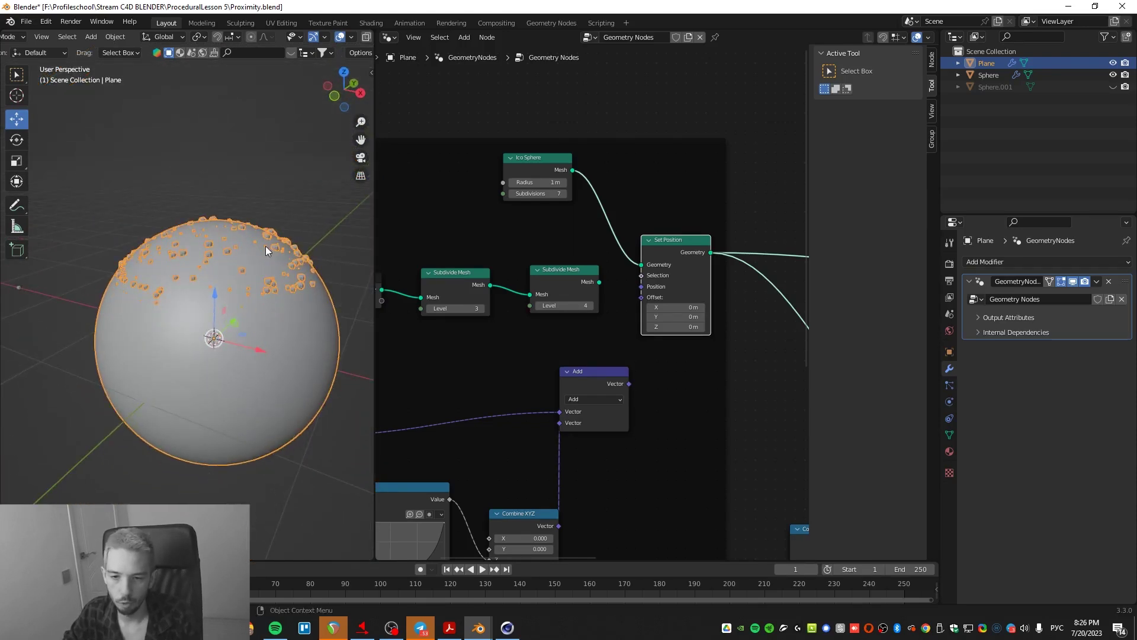
click(994, 86)
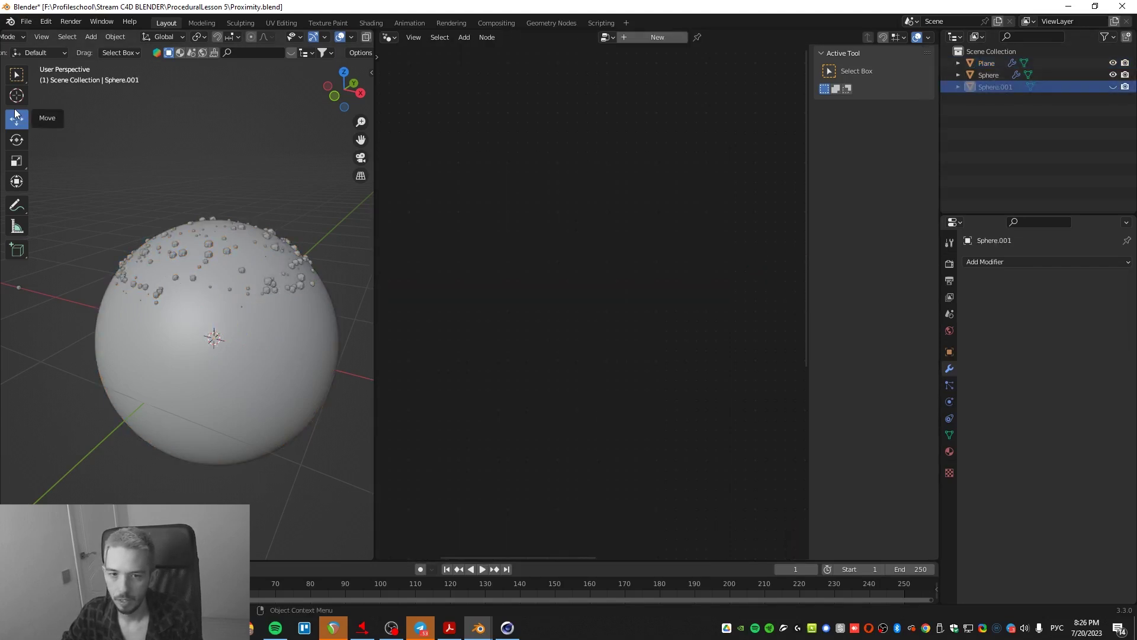
- Unhide Sphere.001 and move it to the left of the sphere
click(1112, 87)
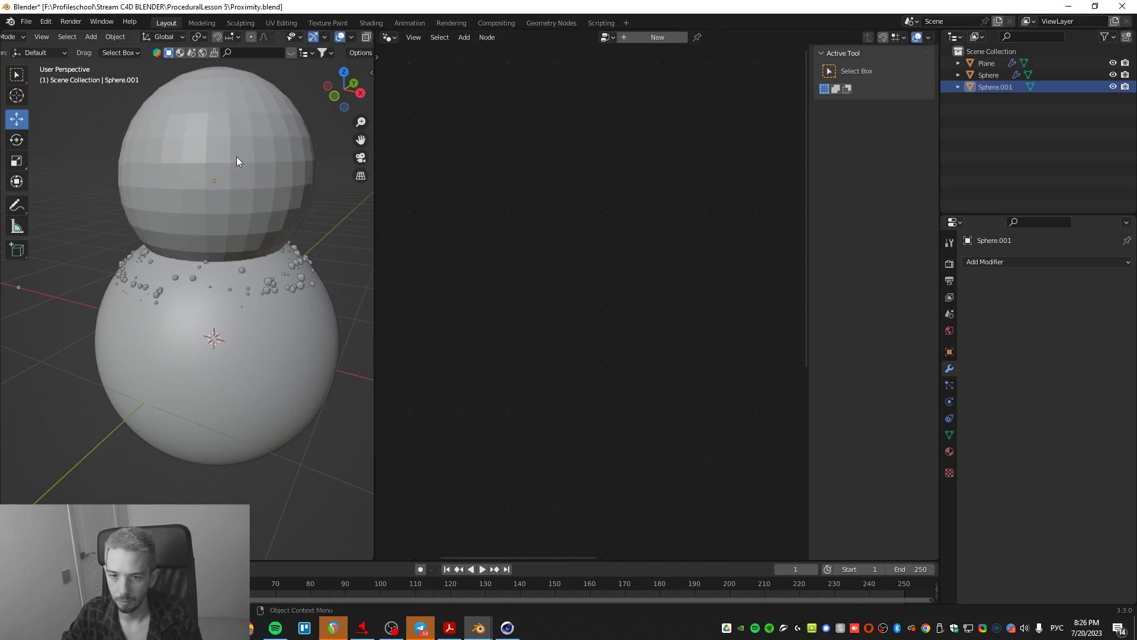
click(250, 191)
key(g)
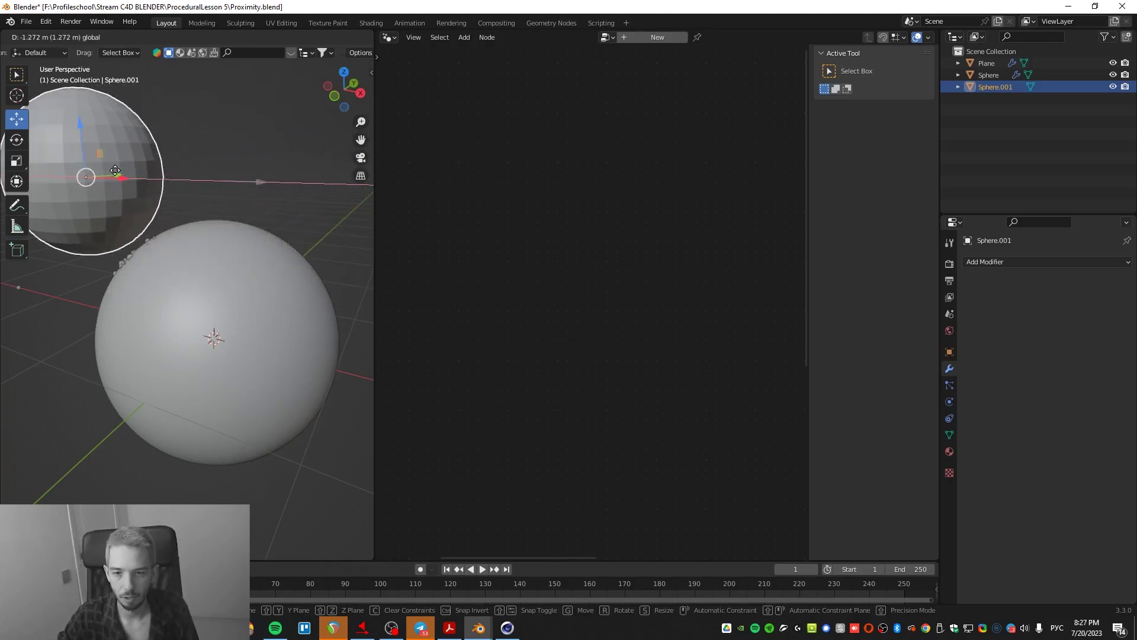
click(88, 171)
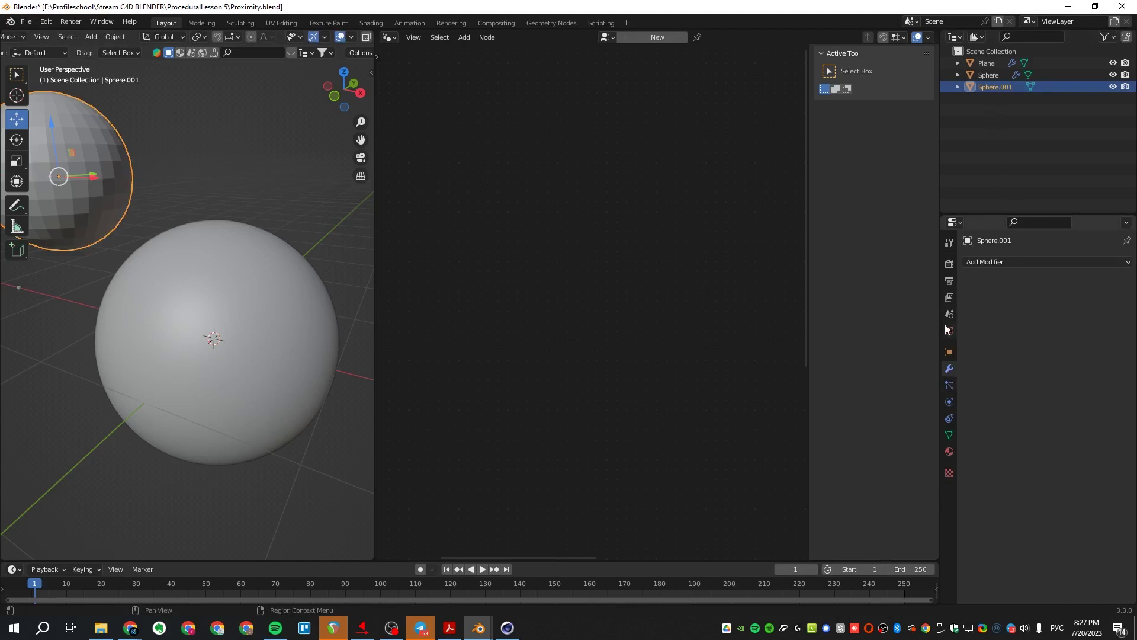
- Keyframe Location X at -1.5124 m on frame 1, then shift it right at frame 80
click(949, 351)
drag(1066, 299, 1030, 299)
click(1122, 299)
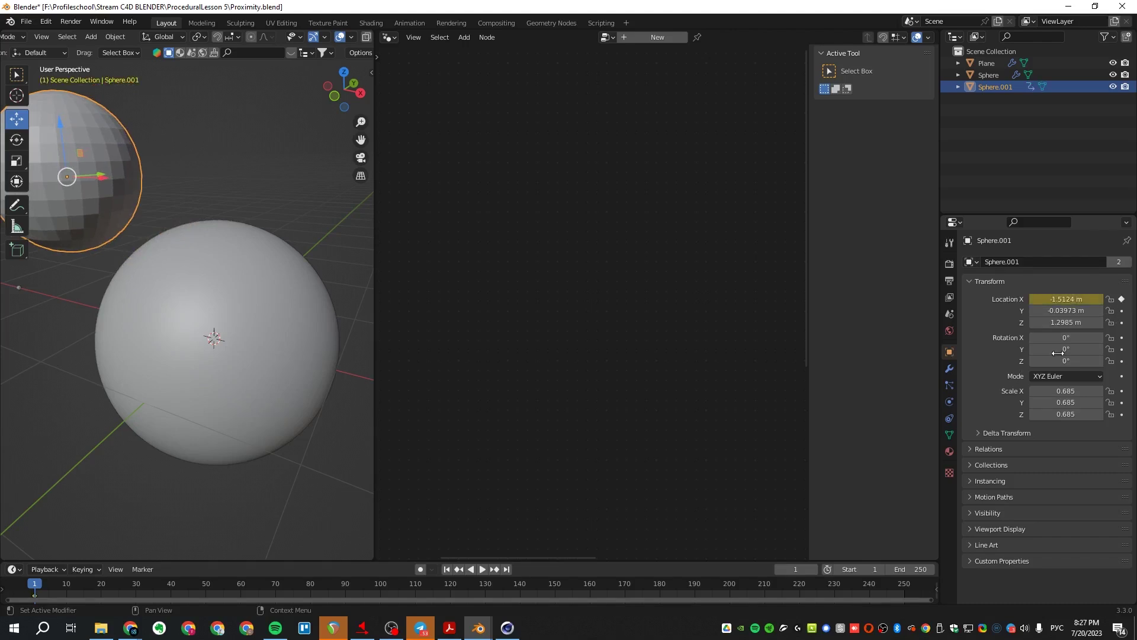
drag(39, 589, 330, 587)
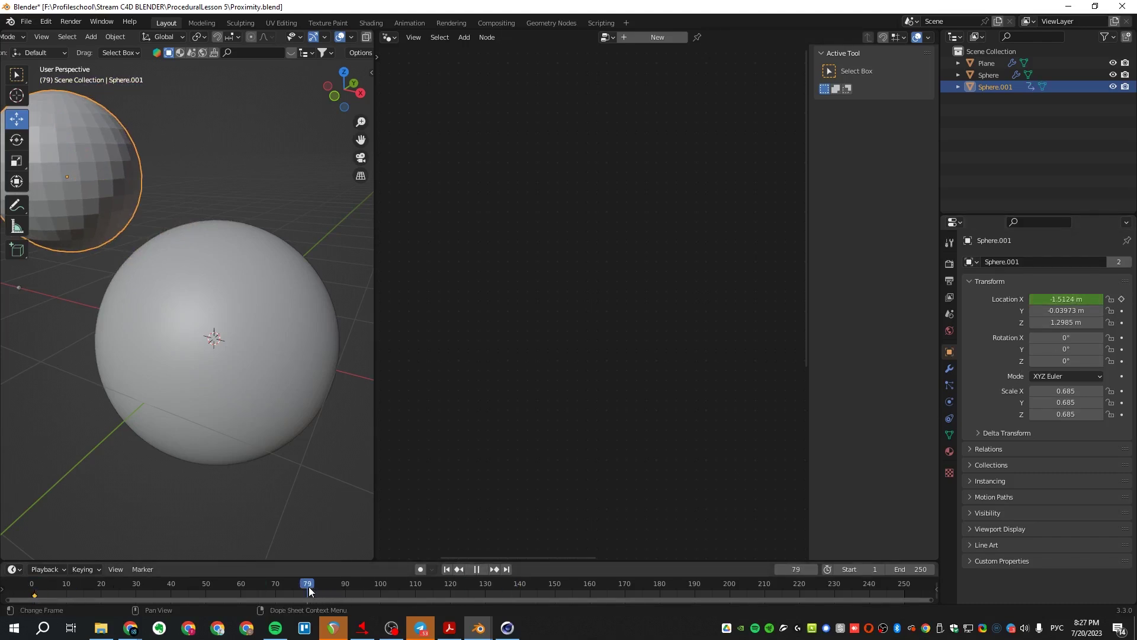
mouse_move(1066, 300)
mouse_down()
mouse_move(1102, 299)
mouse_move(1048, 299)
mouse_move(1063, 299)
mouse_up()
- Keyframe Sphere.001's Location X at 1.5976 m on frame 80 and hide it
click(1121, 299)
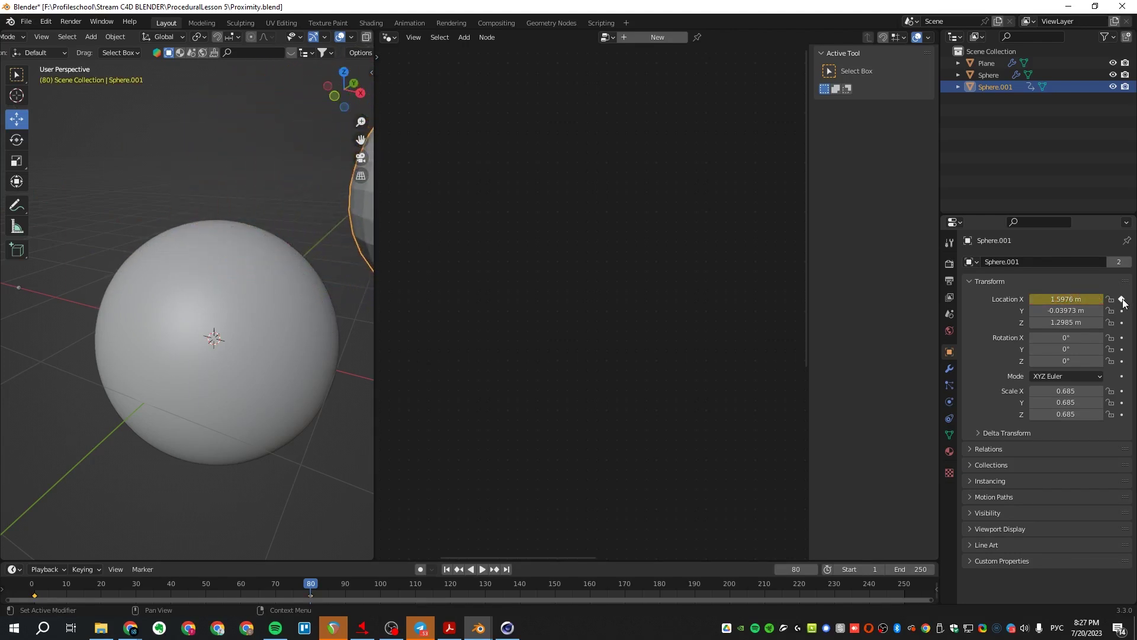
drag(375, 253, 676, 249)
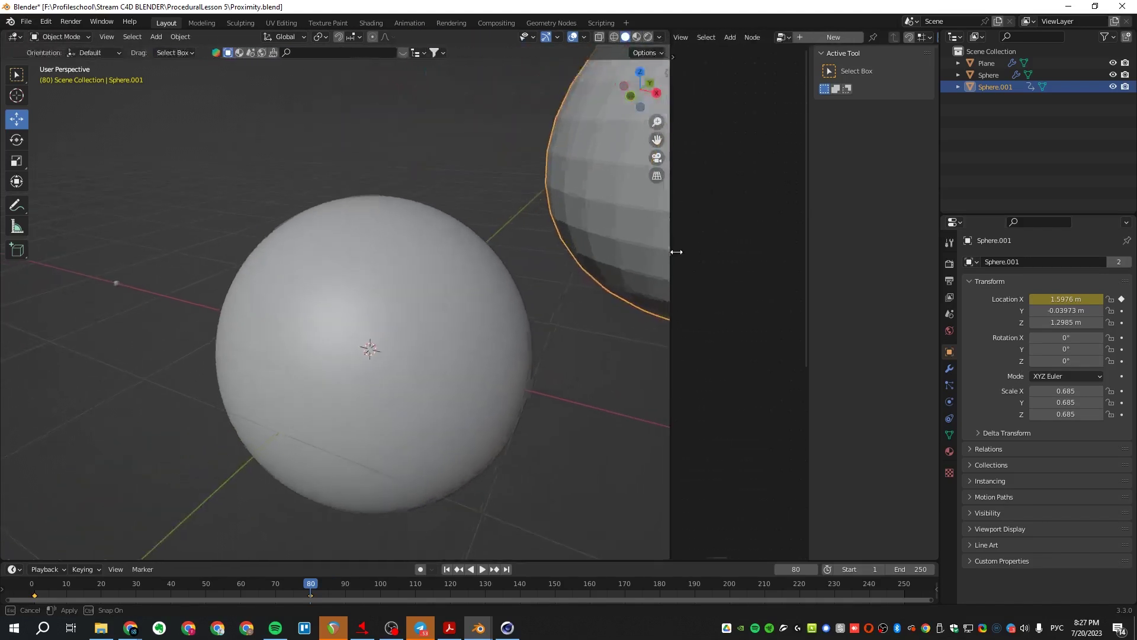
click(1114, 87)
- Rewind and play the animation, stopping at frame 72 to watch the moving bumps
scroll(459, 358, down, 3)
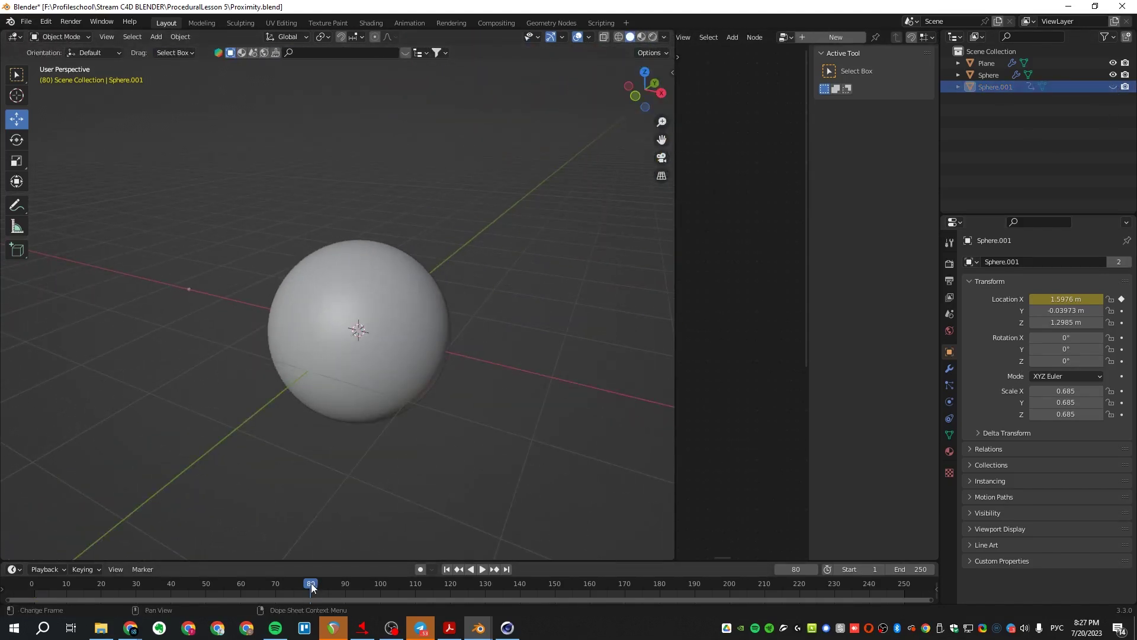
drag(312, 586, 59, 579)
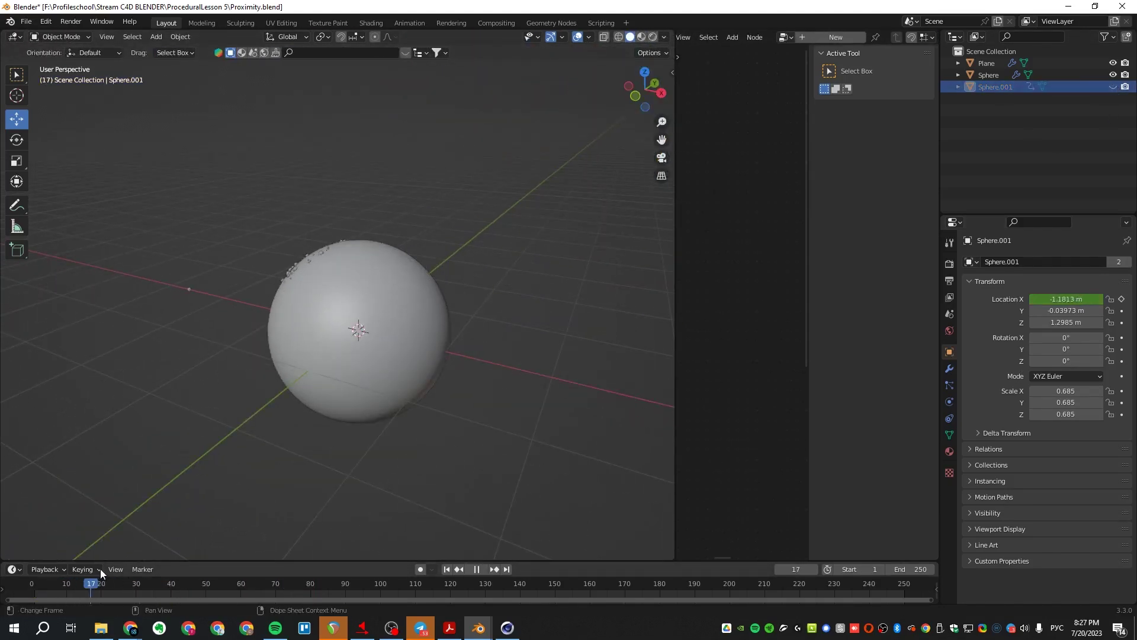
click(483, 570)
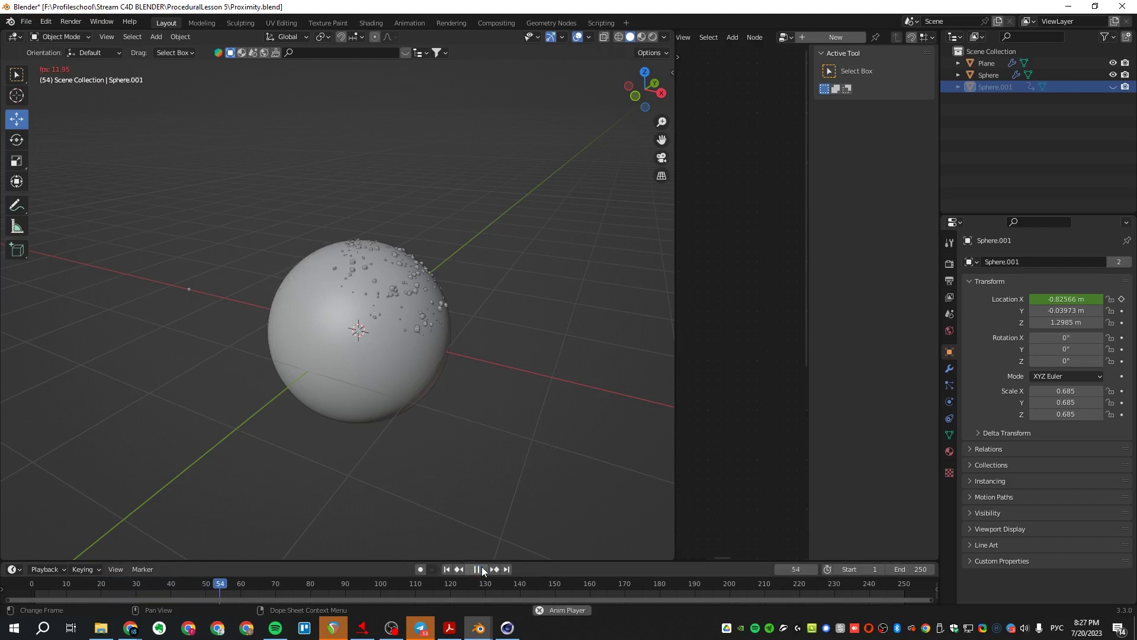
click(481, 566)
scroll(453, 310, up, 5)
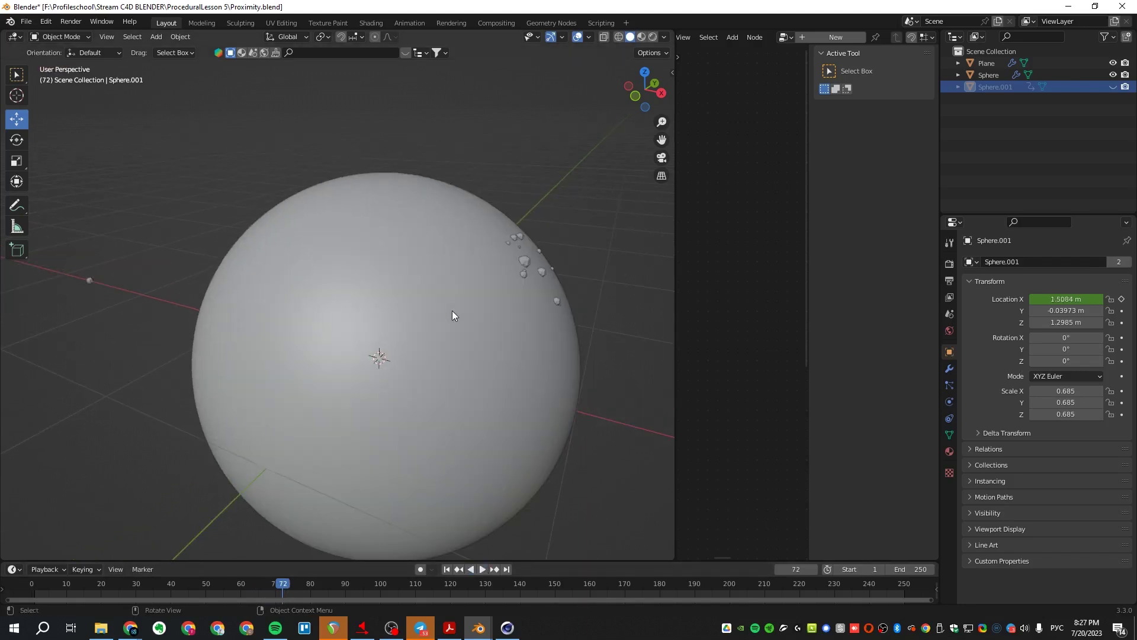
scroll(555, 303, down, 5)
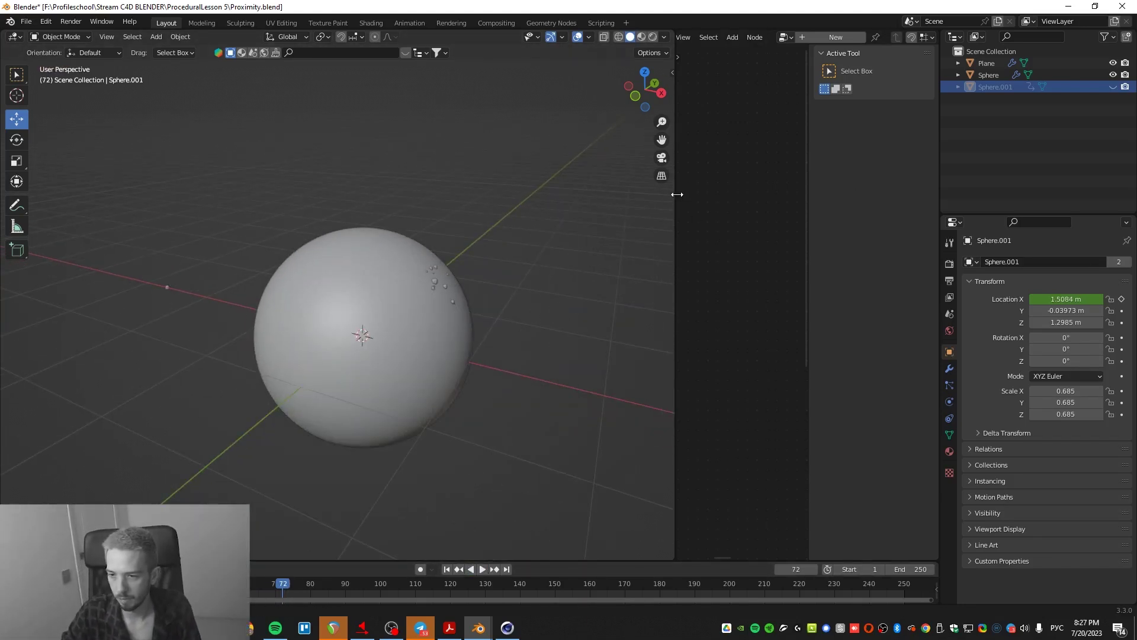
drag(675, 193, 445, 195)
- Select the Plane and delete the lower group of nodes from its tree
click(251, 333)
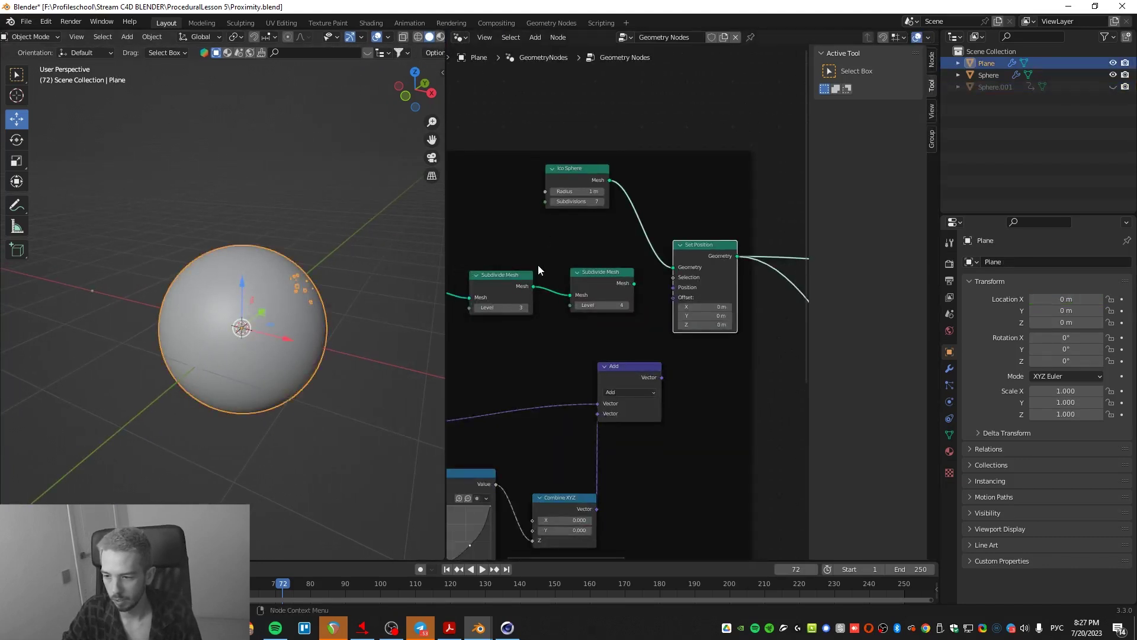
scroll(538, 265, down, 3)
scroll(542, 263, up, 3)
scroll(542, 262, down, 3)
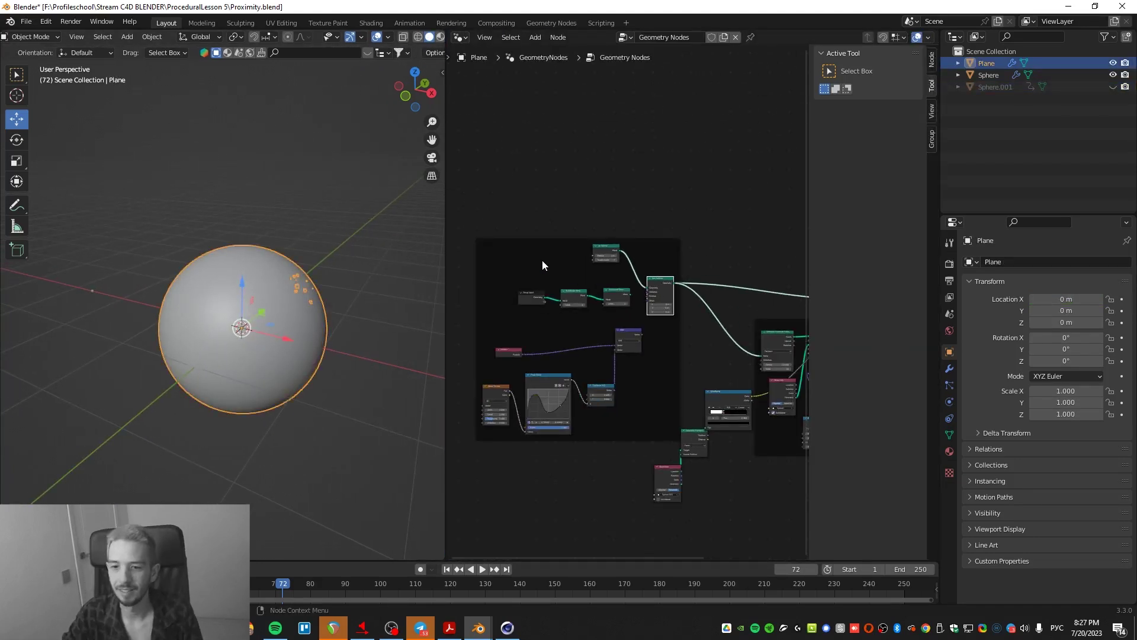
scroll(538, 259, up, 3)
scroll(628, 365, down, 3)
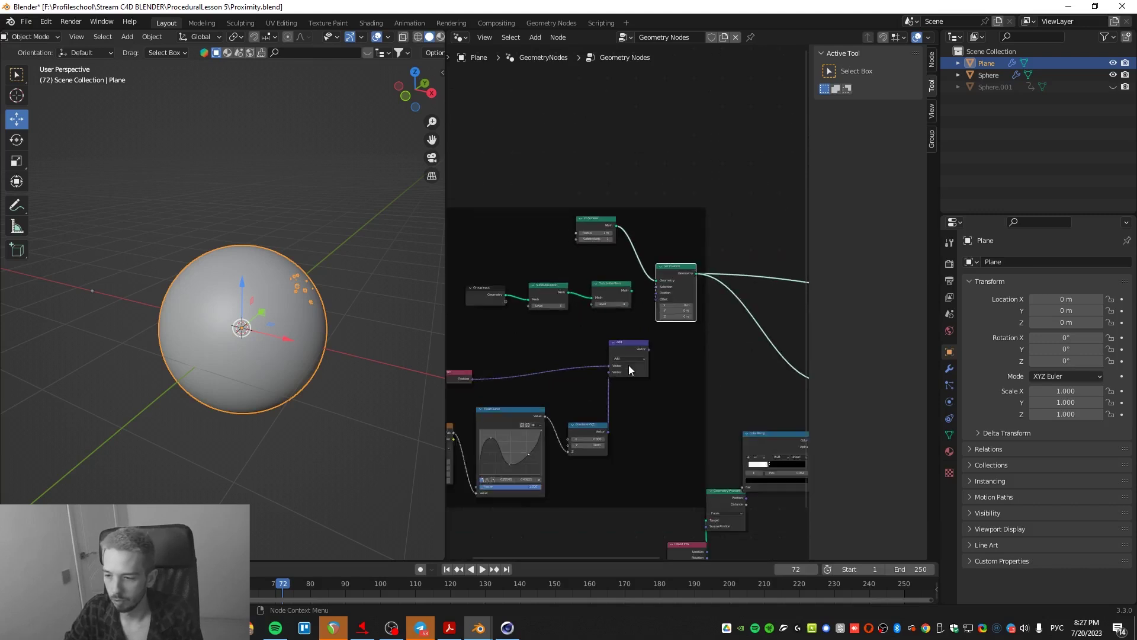
drag(668, 331, 464, 431)
key(x)
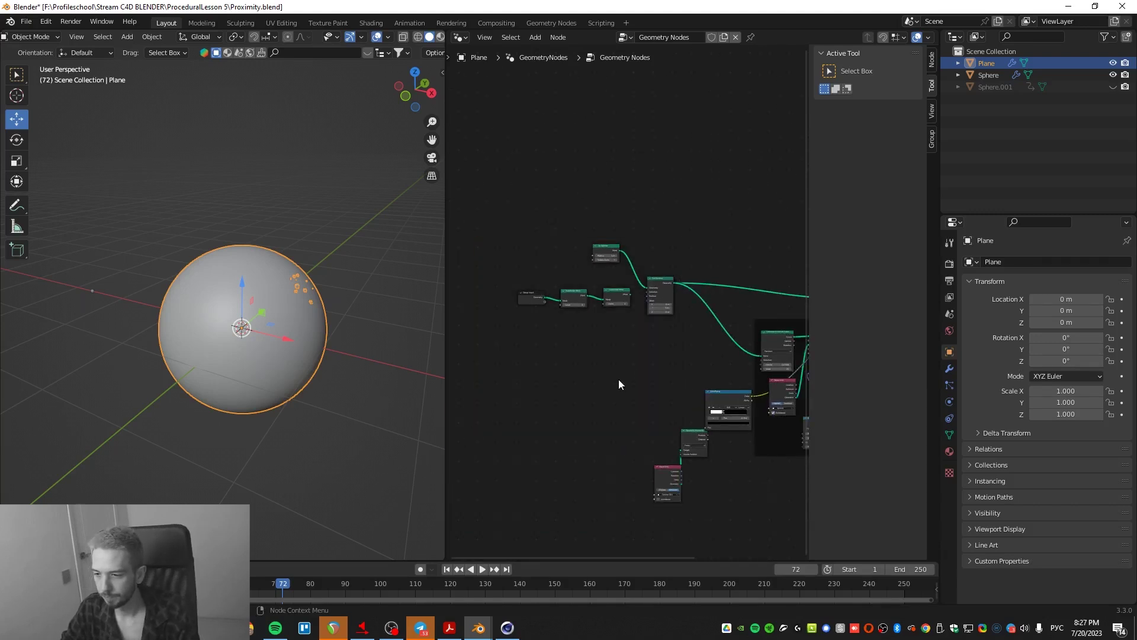
- Delete the Group Input node and its two neighbouring nodes
middle_drag(618, 379, 522, 286)
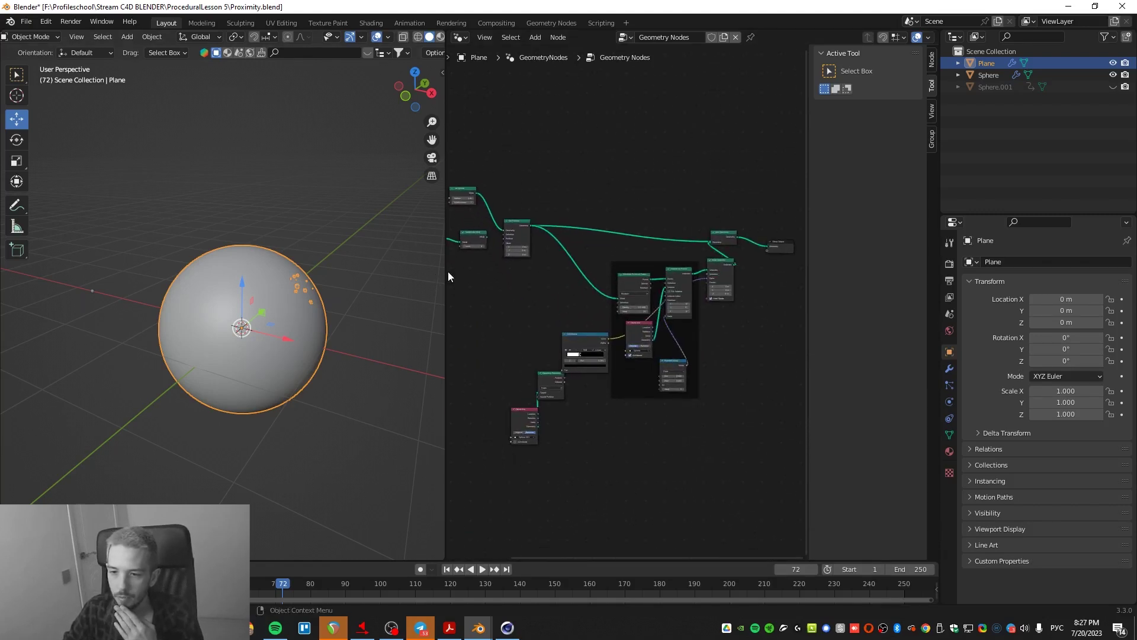
drag(447, 271, 298, 272)
middle_drag(360, 269, 394, 311)
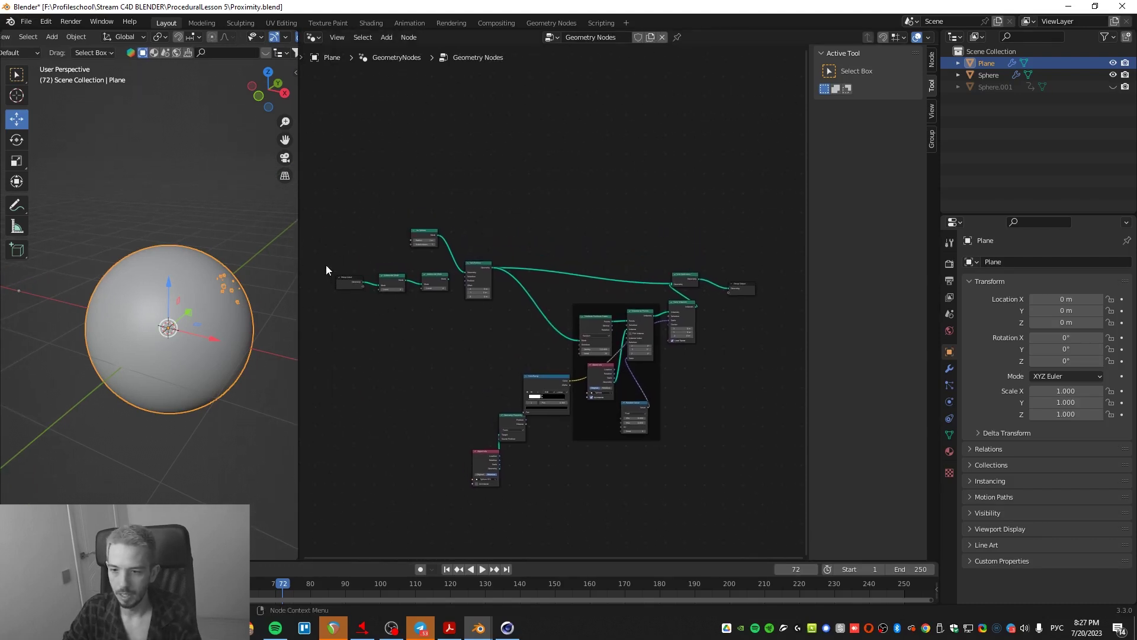
drag(327, 265, 435, 296)
key(x)
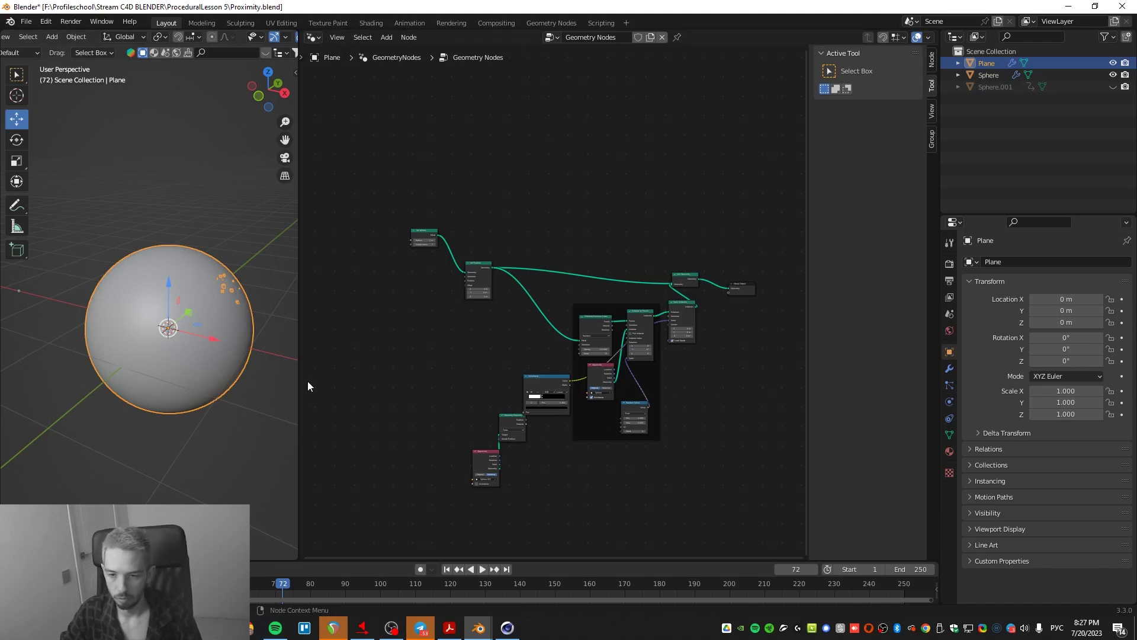
- Play the animation to see bumps cluster on the sphere's upper right
click(283, 535)
key(shift+ctrl+space)
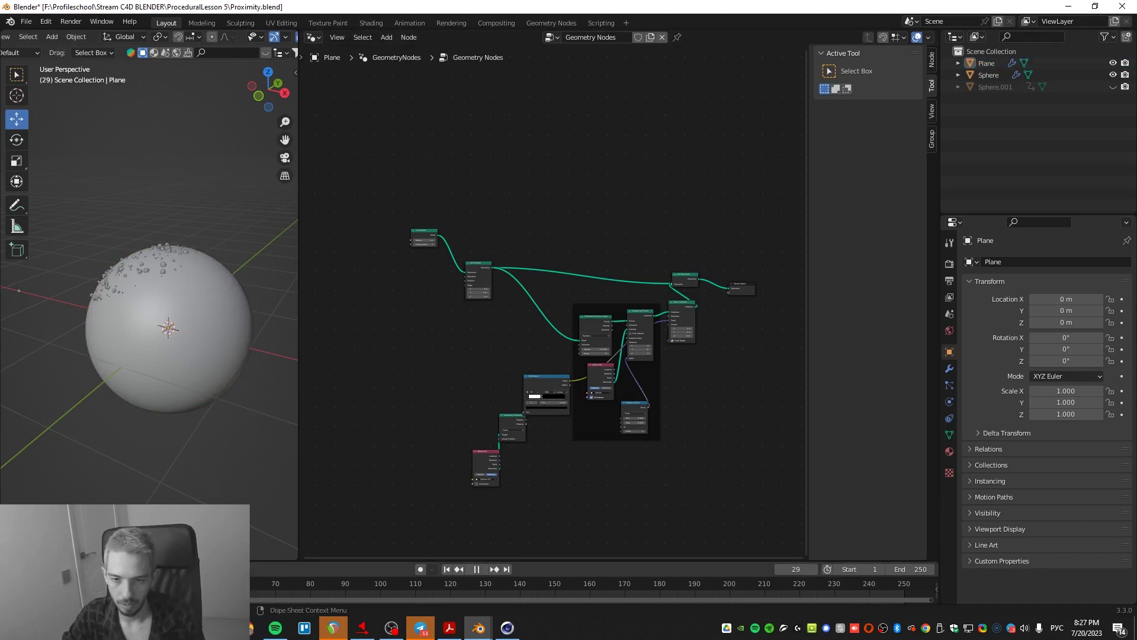
scroll(726, 329, up, 3)
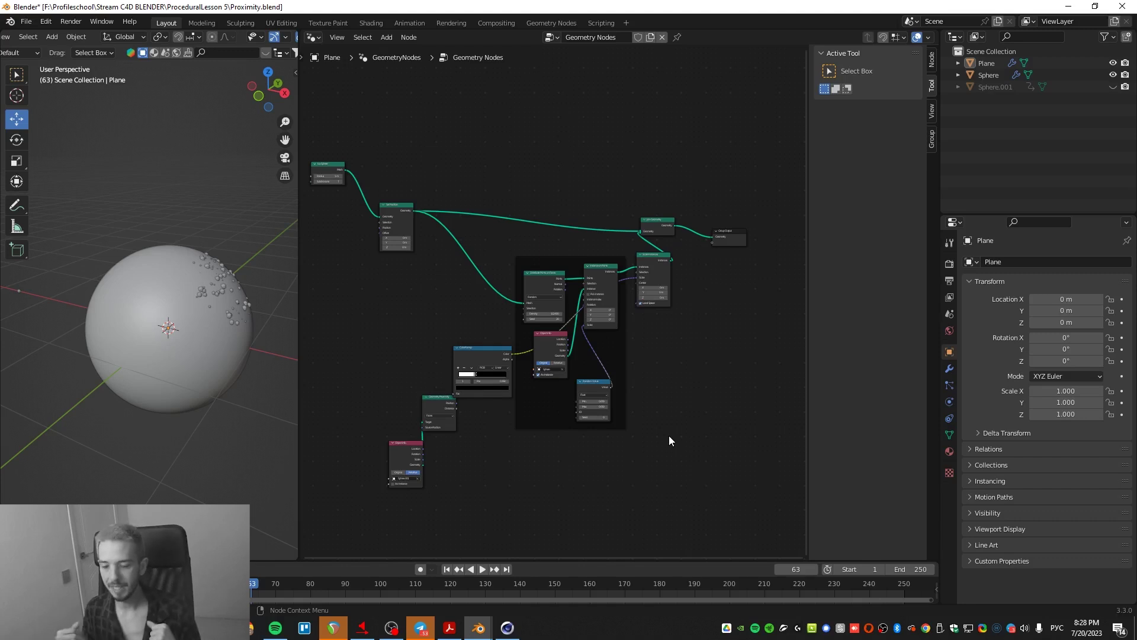
scroll(132, 287, up, 3)
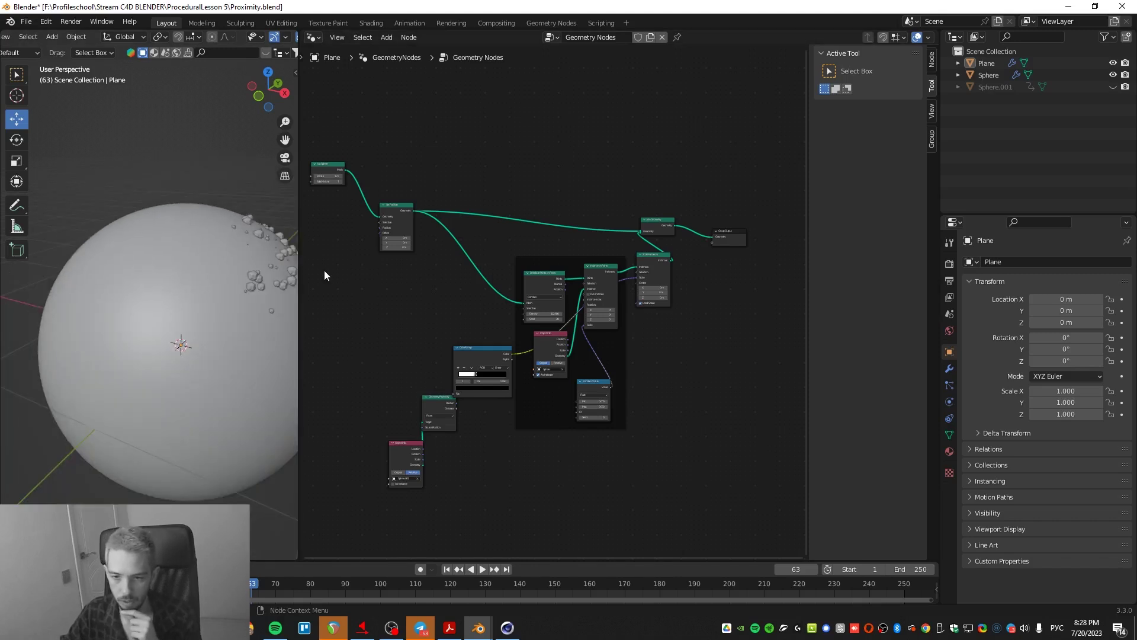
- Widen the 3D view, orbit the sphere, and replay to frame 40 with bumps covering its top
drag(299, 262, 455, 271)
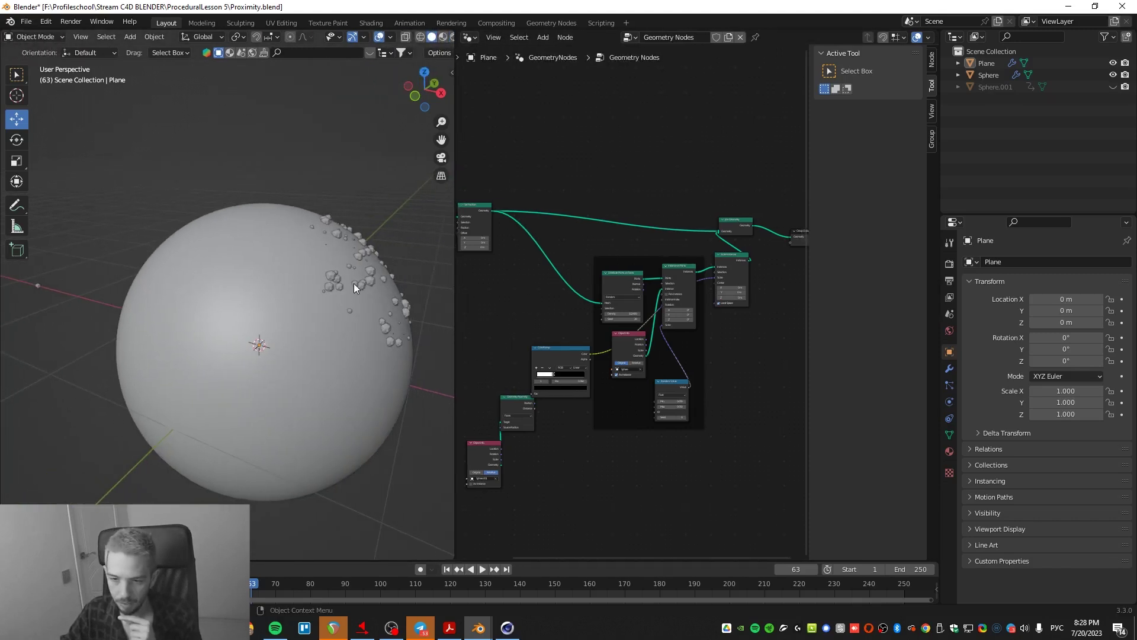
scroll(361, 263, up, 2)
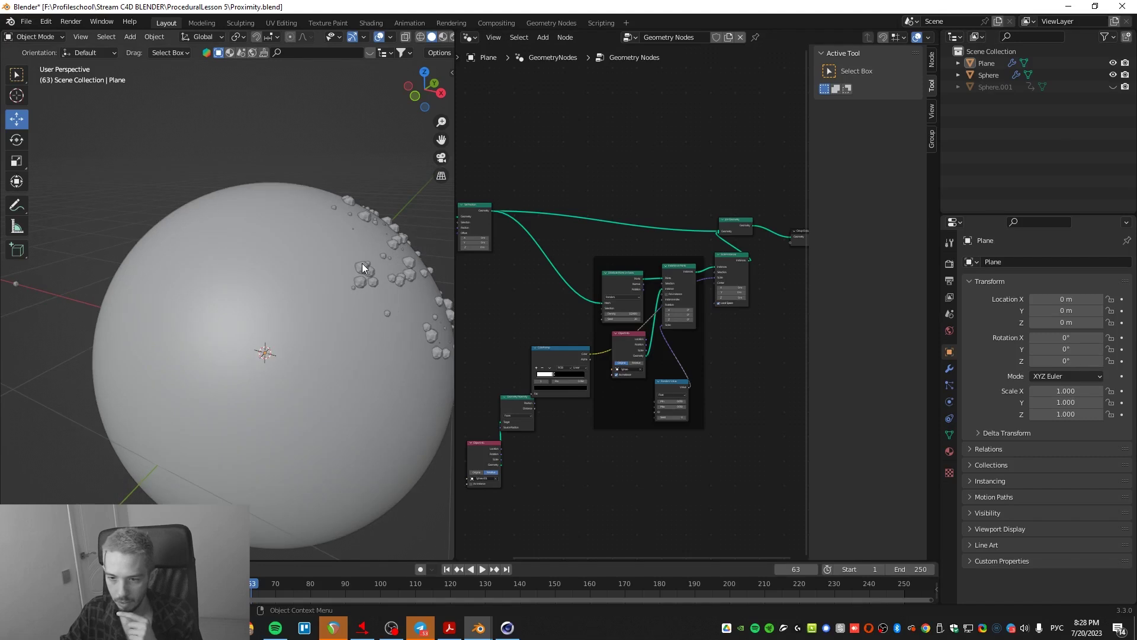
middle_drag(361, 263, 311, 331)
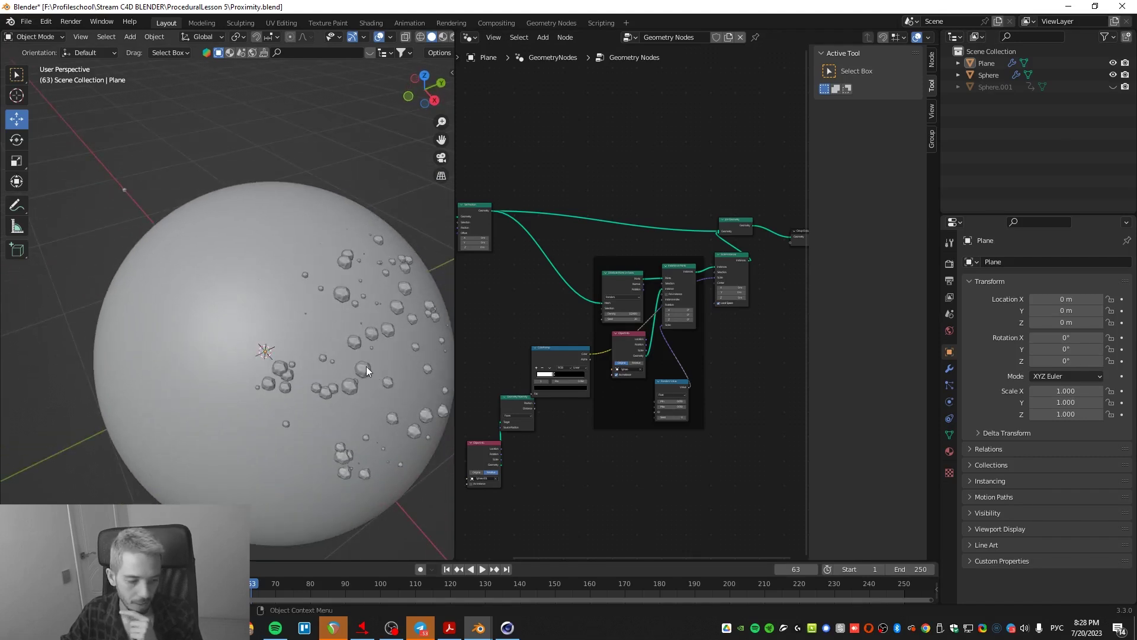
key(shift+Left)
key(space)
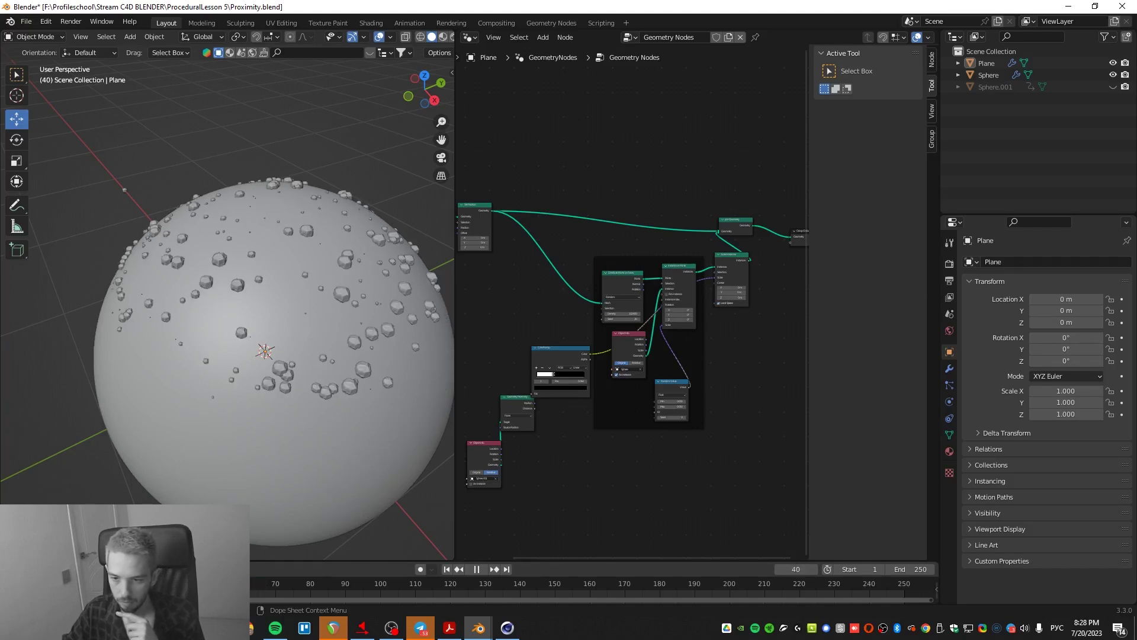
middle_drag(414, 361, 343, 339)
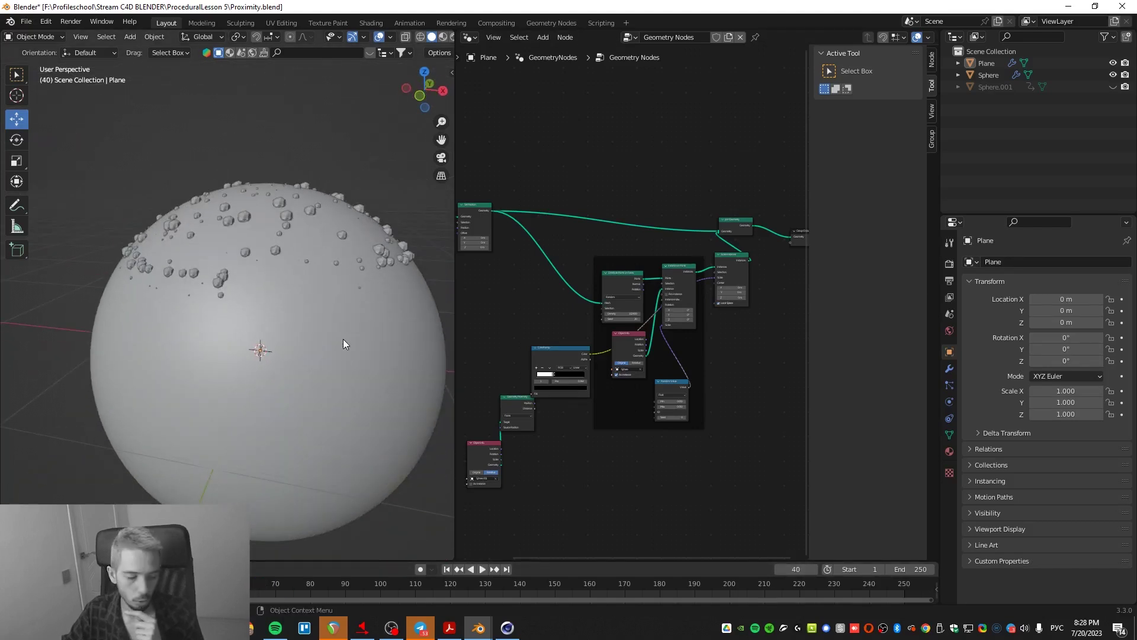
scroll(342, 340, down, 2)
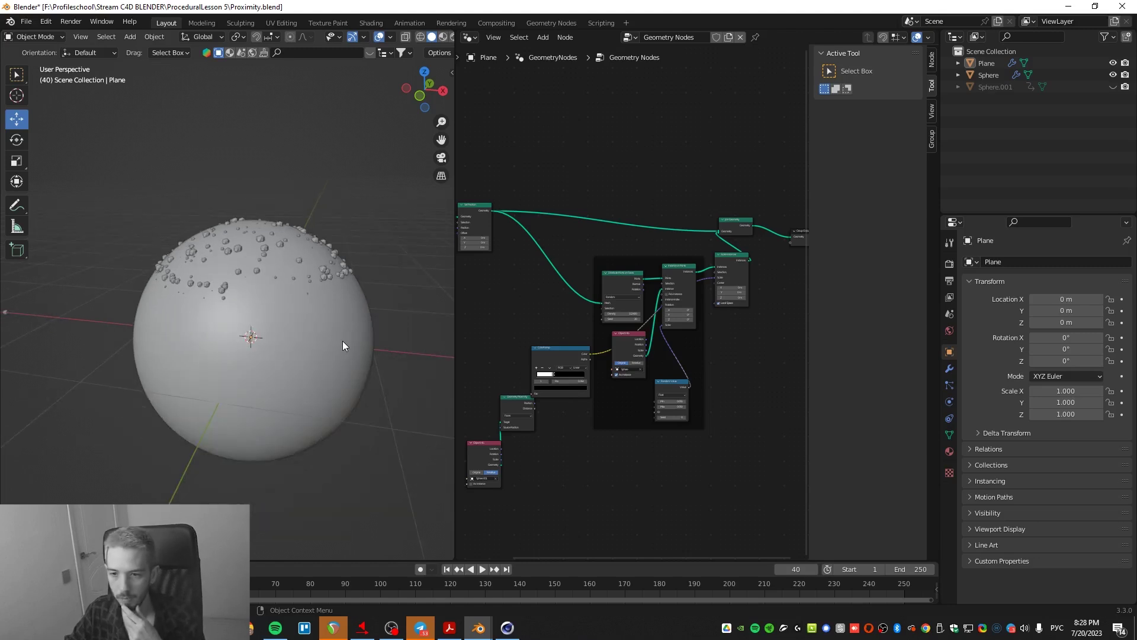
scroll(342, 346, up, 1)
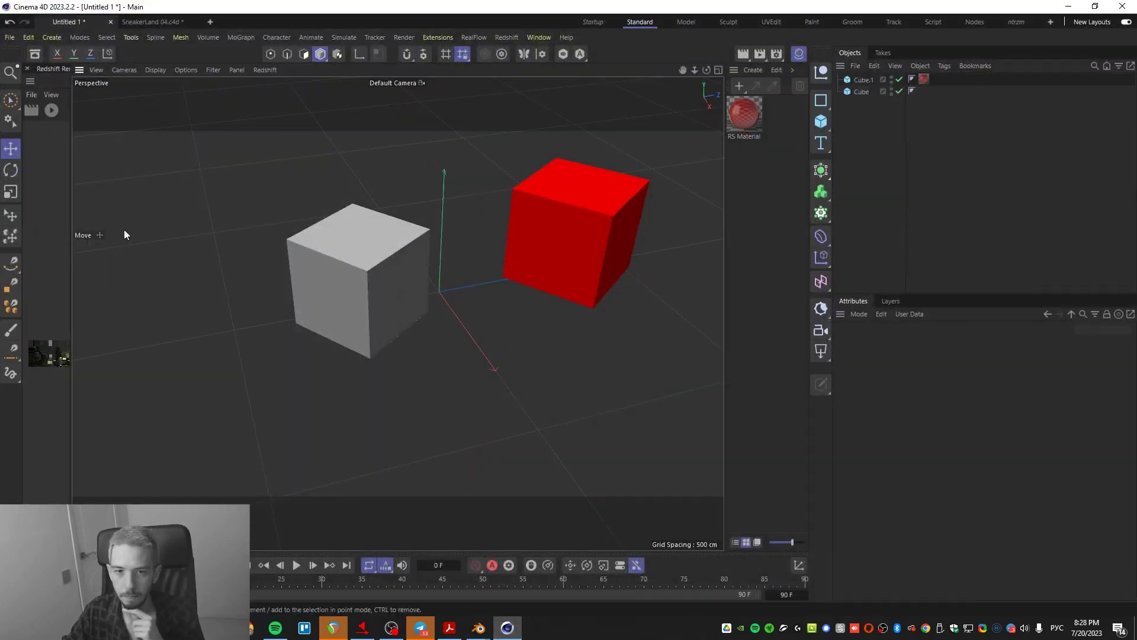
- Undock the Redshift panel into its own window and close it
click(30, 81)
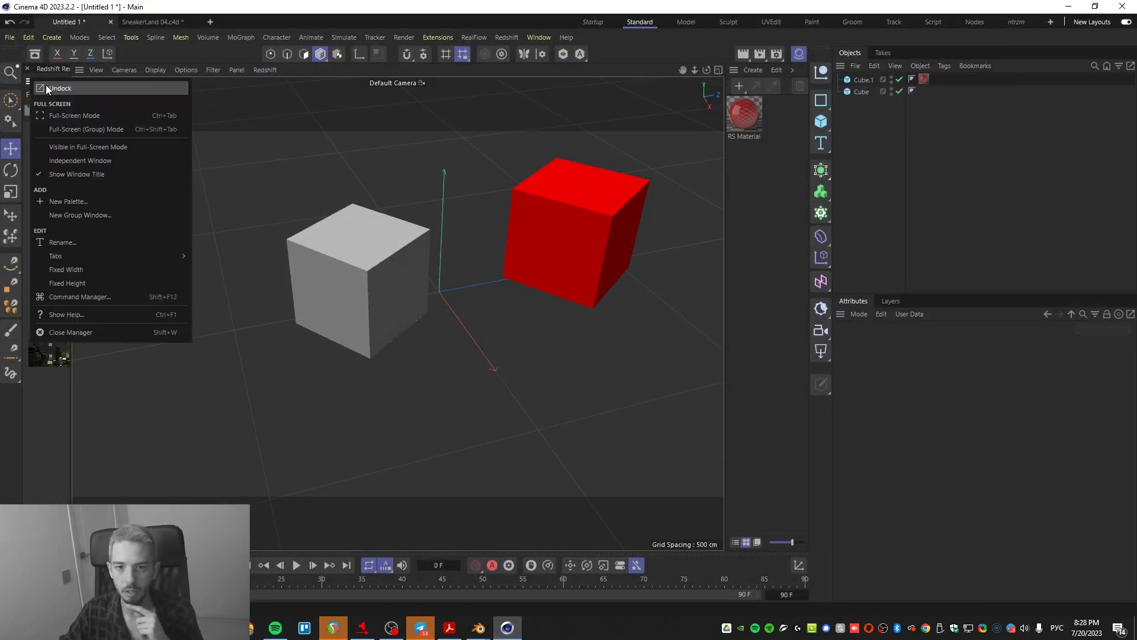
click(71, 94)
click(80, 53)
- Delete the RS Material and the second cube, Cube.1
click(744, 112)
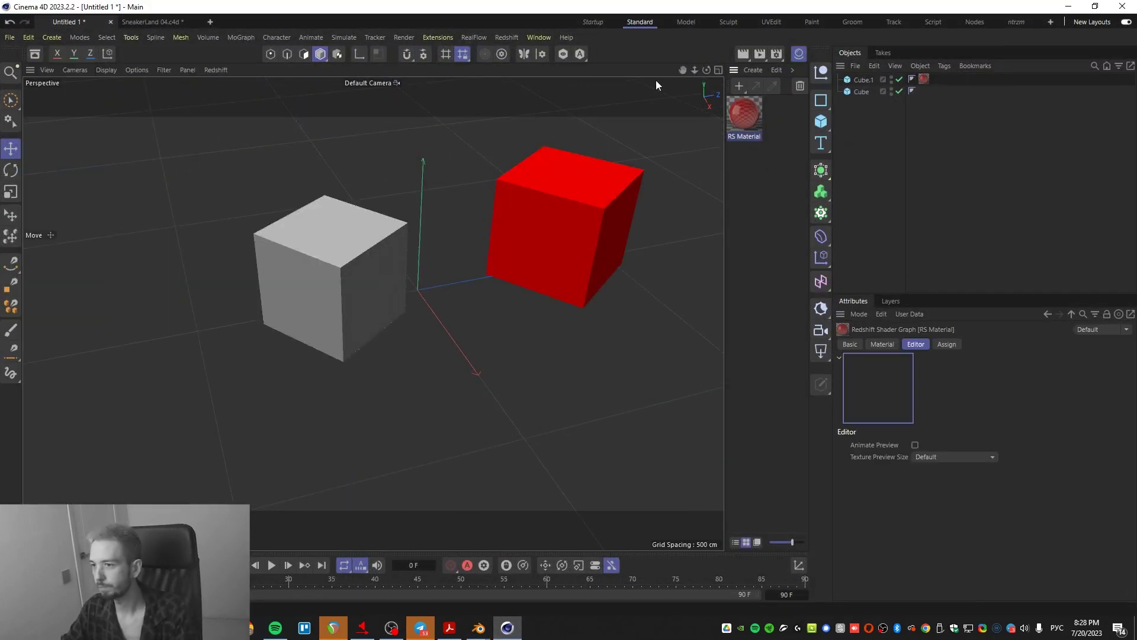
key(Delete)
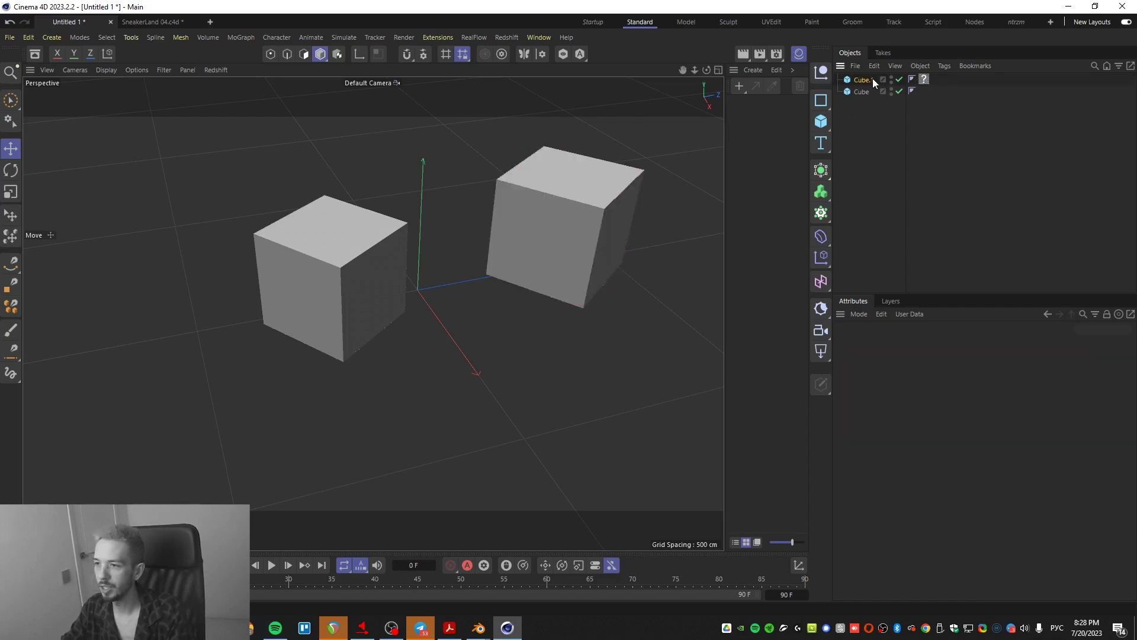
click(872, 78)
key(Delete)
- Move the remaining Cube toward the scene centre and bring up the Dope Sheet
click(352, 346)
drag(351, 345, 426, 375)
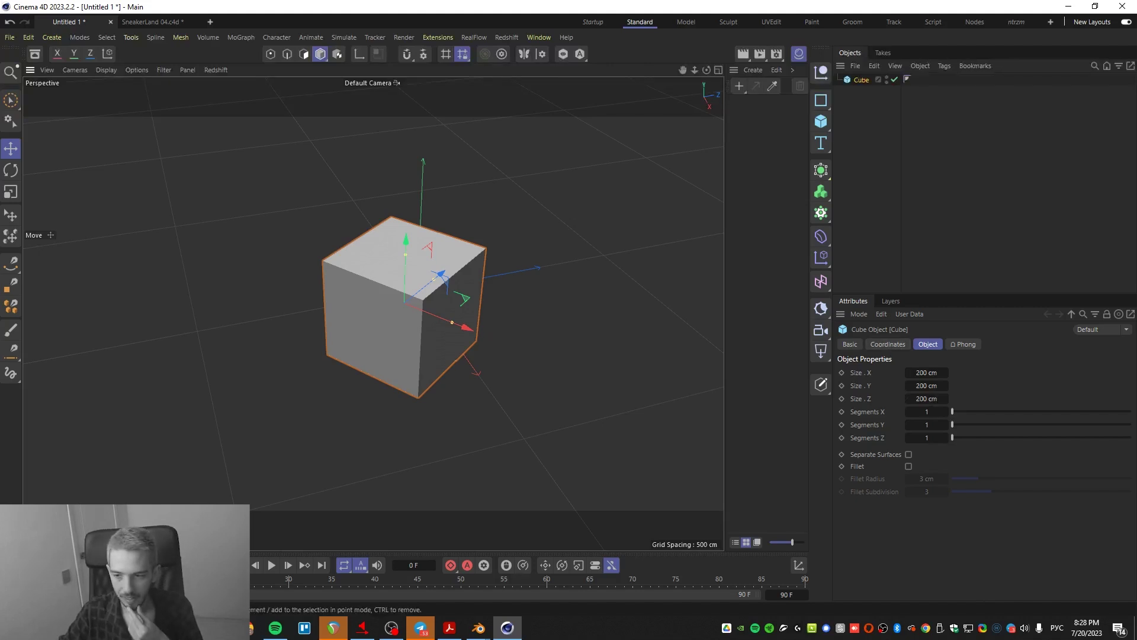
key(shift+F3)
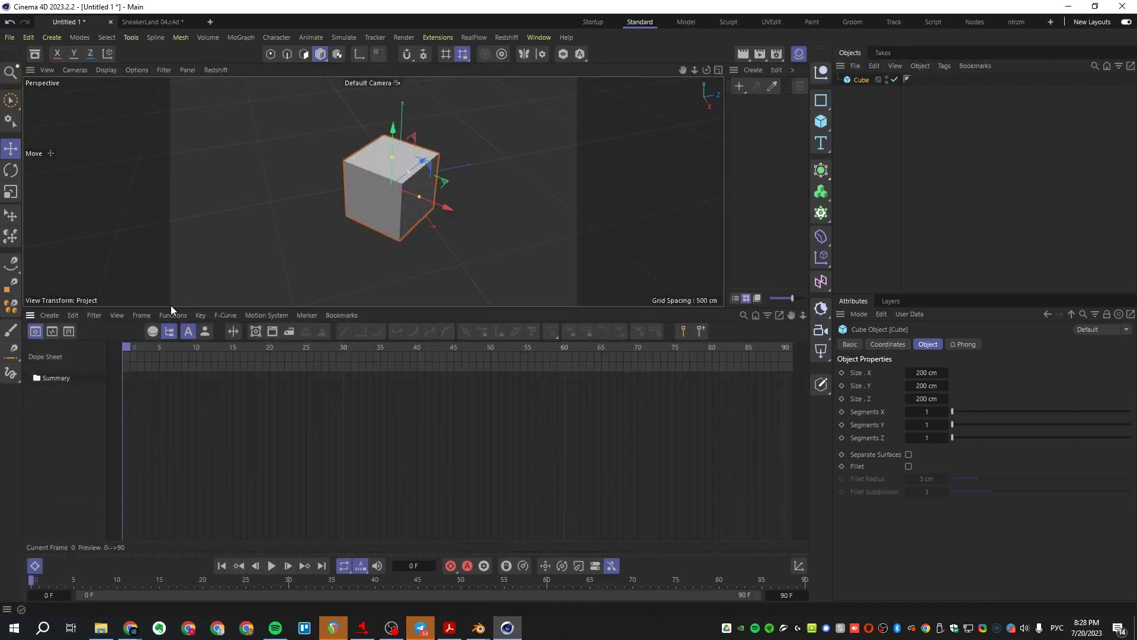
drag(172, 306, 171, 314)
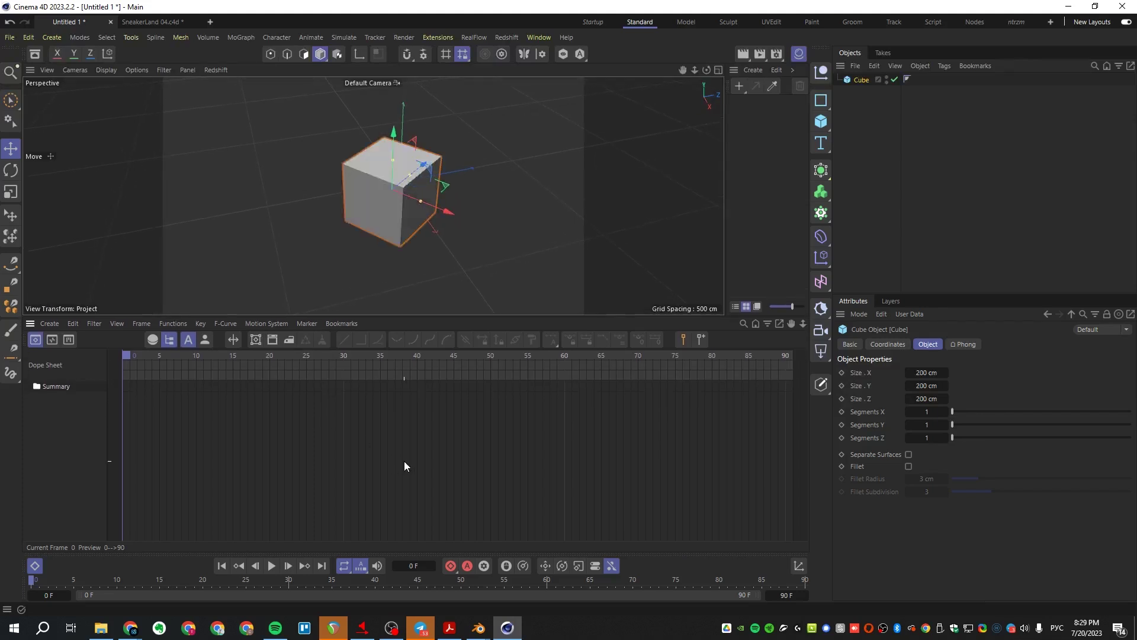
click(451, 566)
drag(37, 584, 811, 585)
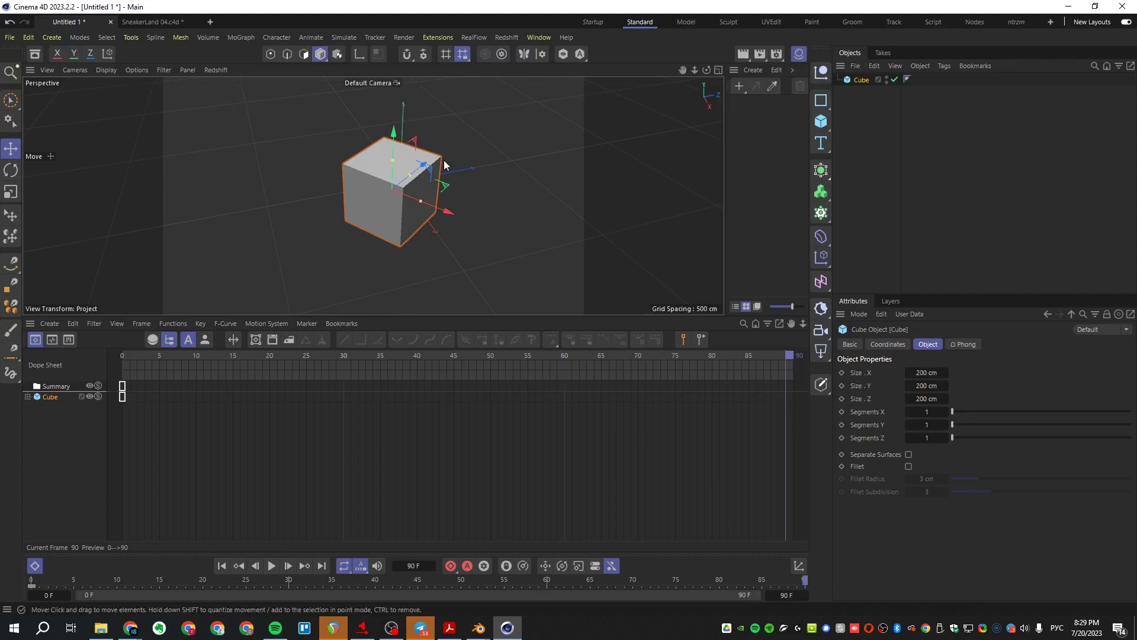
drag(455, 212, 620, 278)
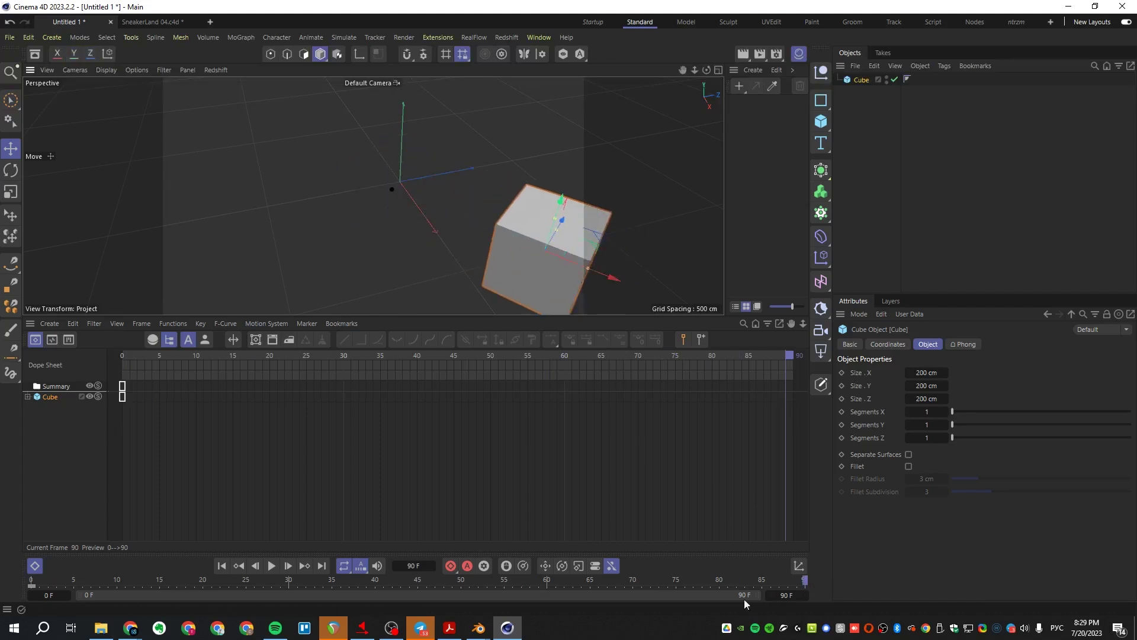
click(450, 565)
alt+right_drag(503, 244, 401, 247)
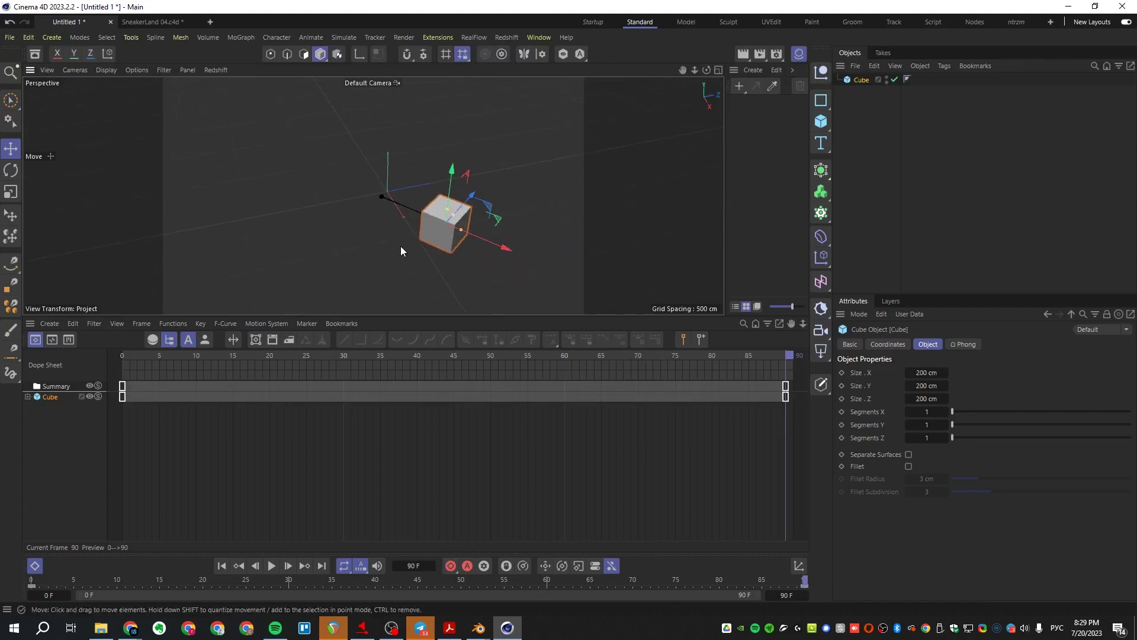
click(271, 565)
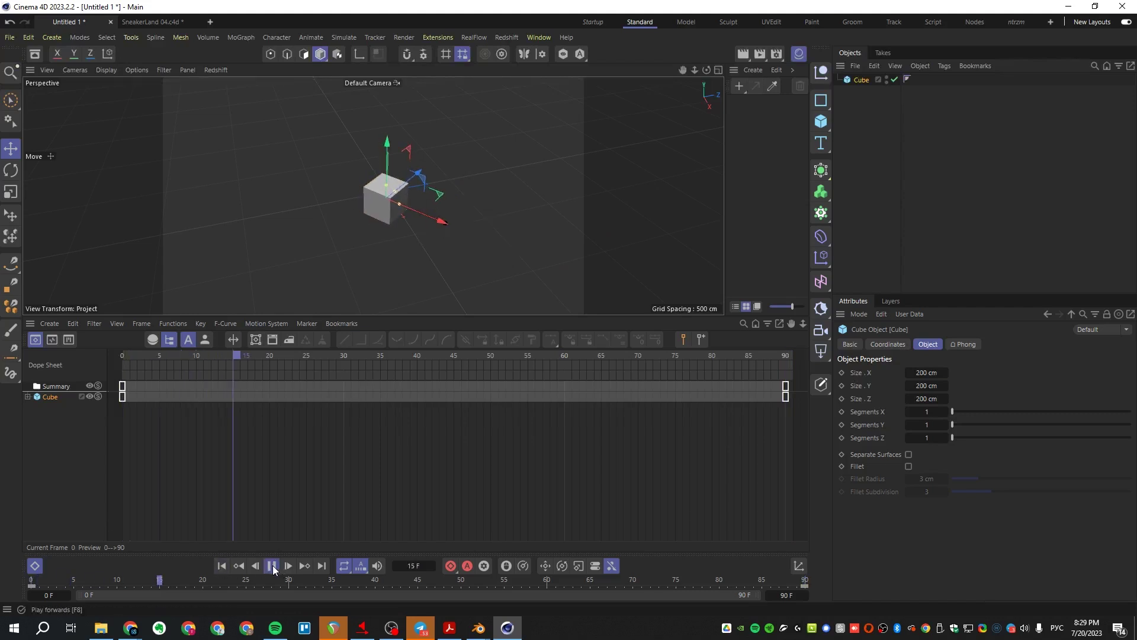
click(271, 565)
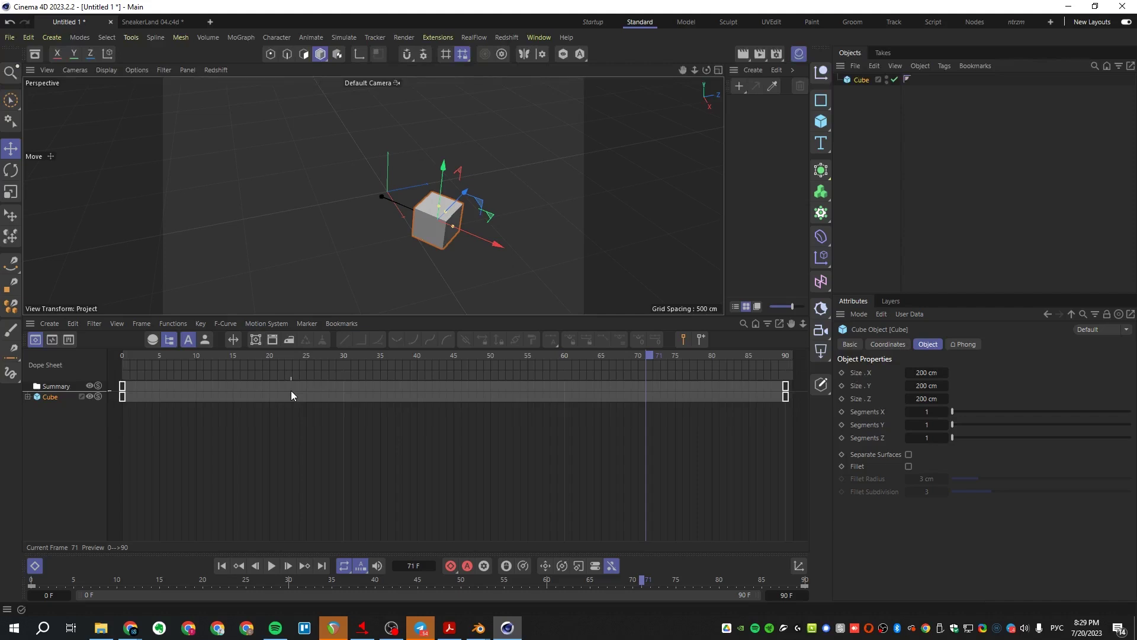
click(224, 323)
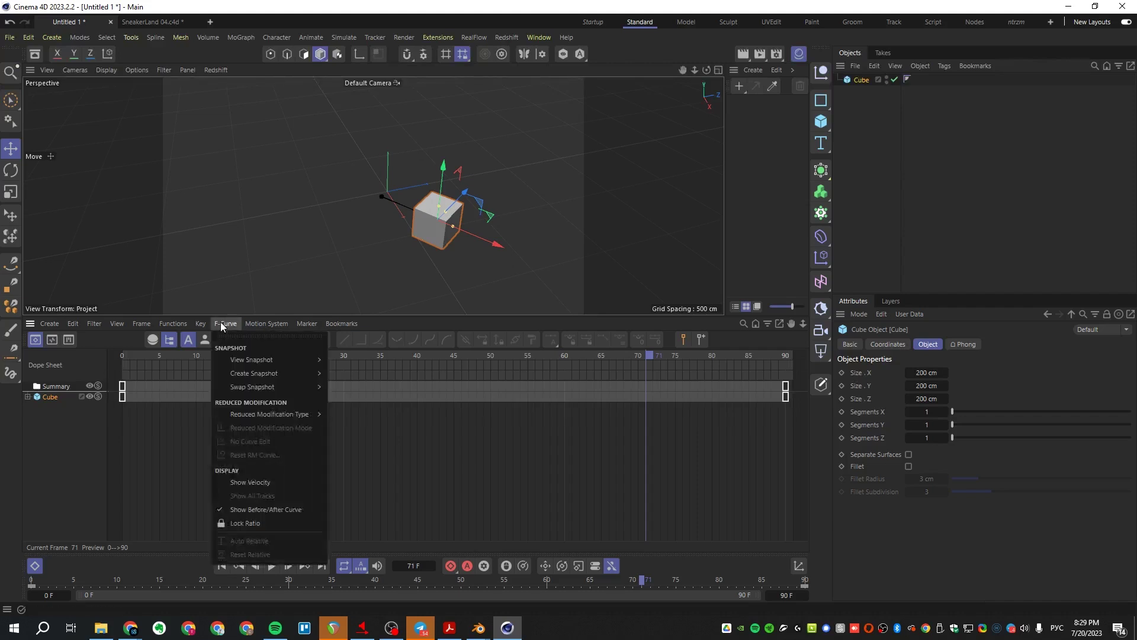
click(265, 481)
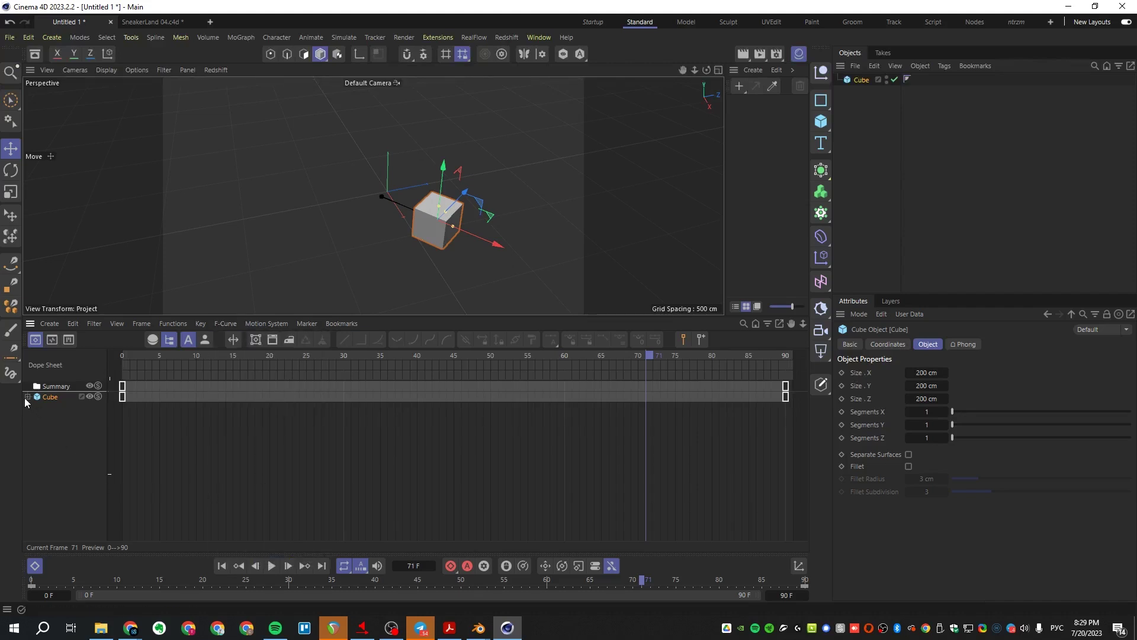
- Show the Cube's animation in F-Curve mode and frame its curves
click(51, 341)
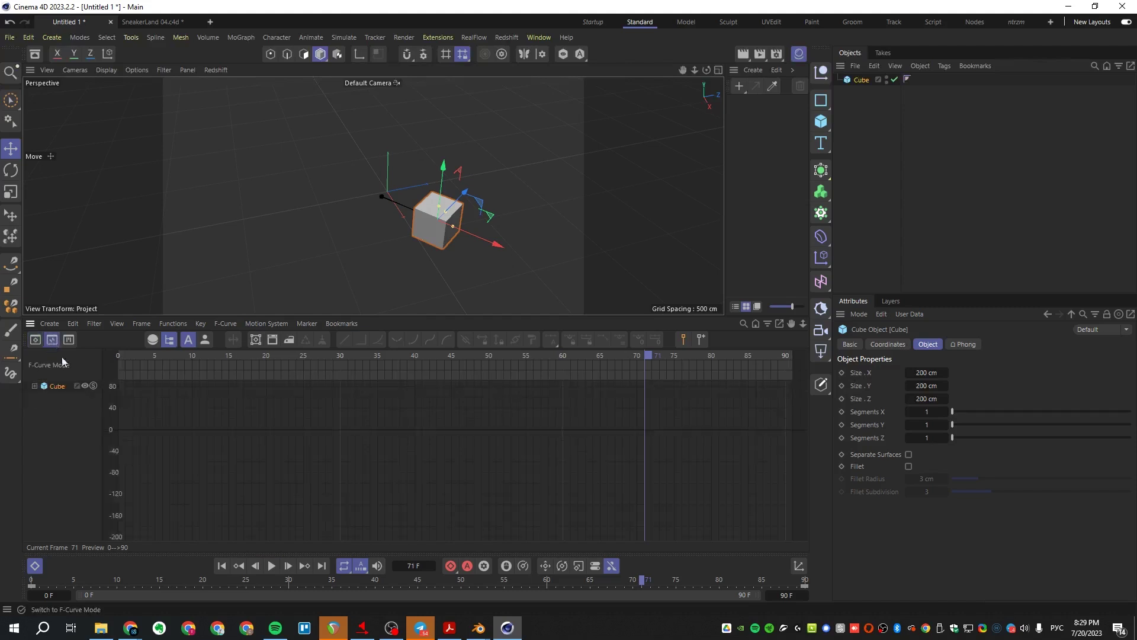
click(56, 386)
key(h)
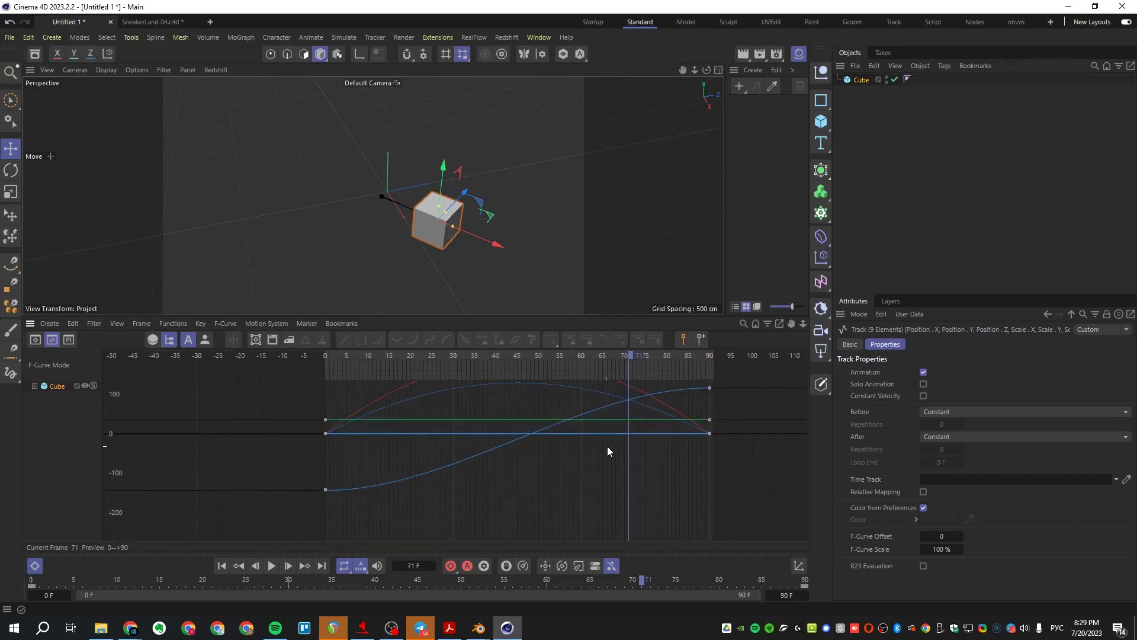
key(h)
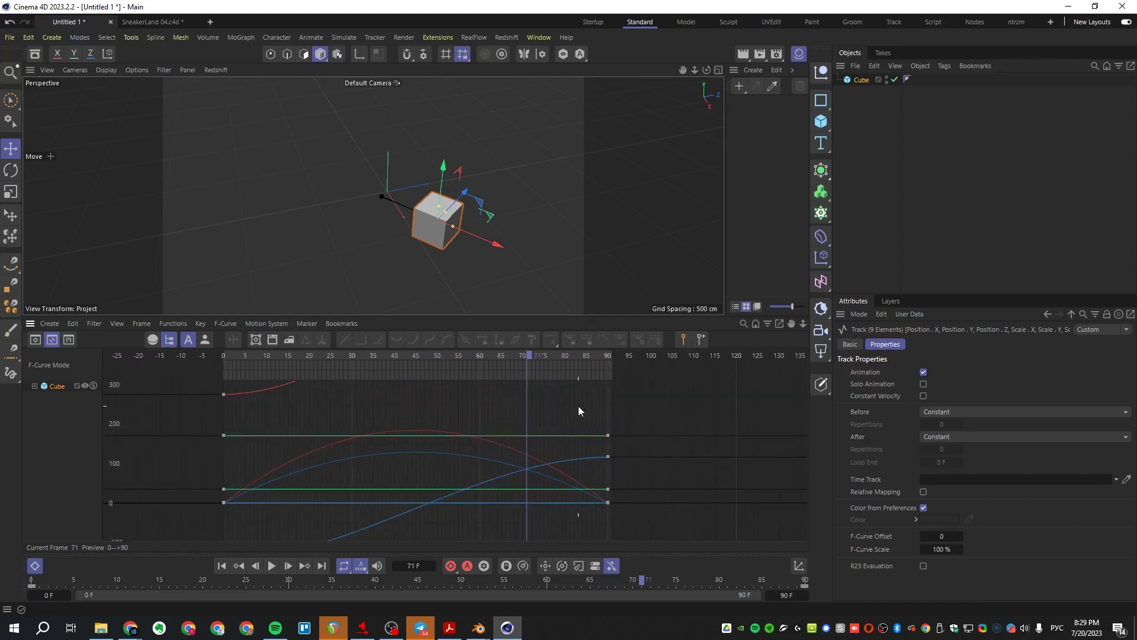
key(h)
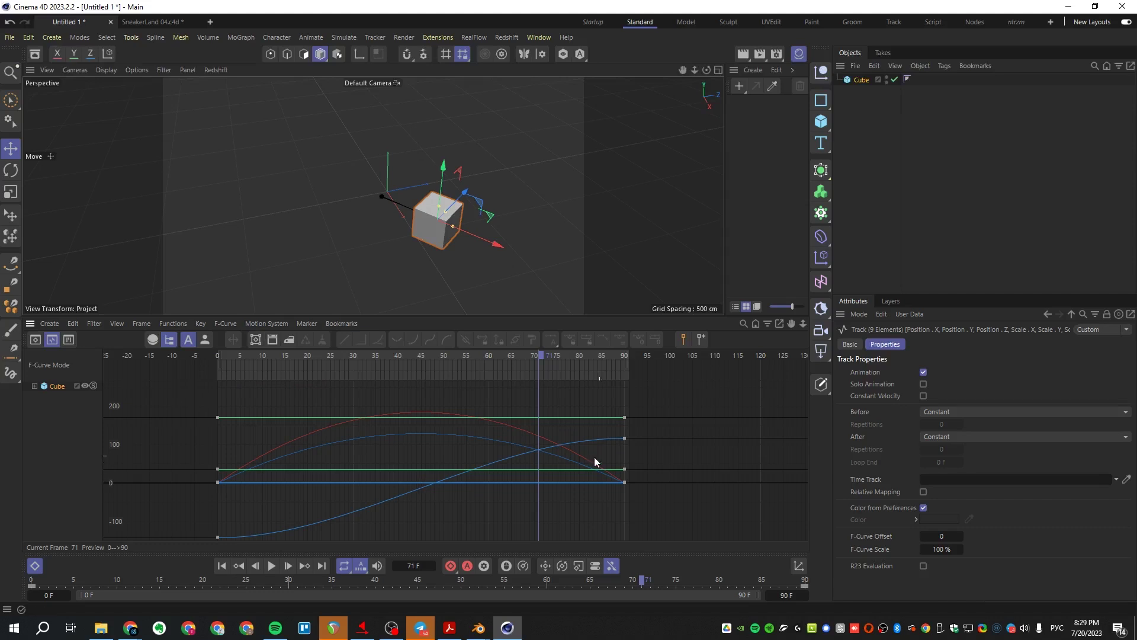
key(h)
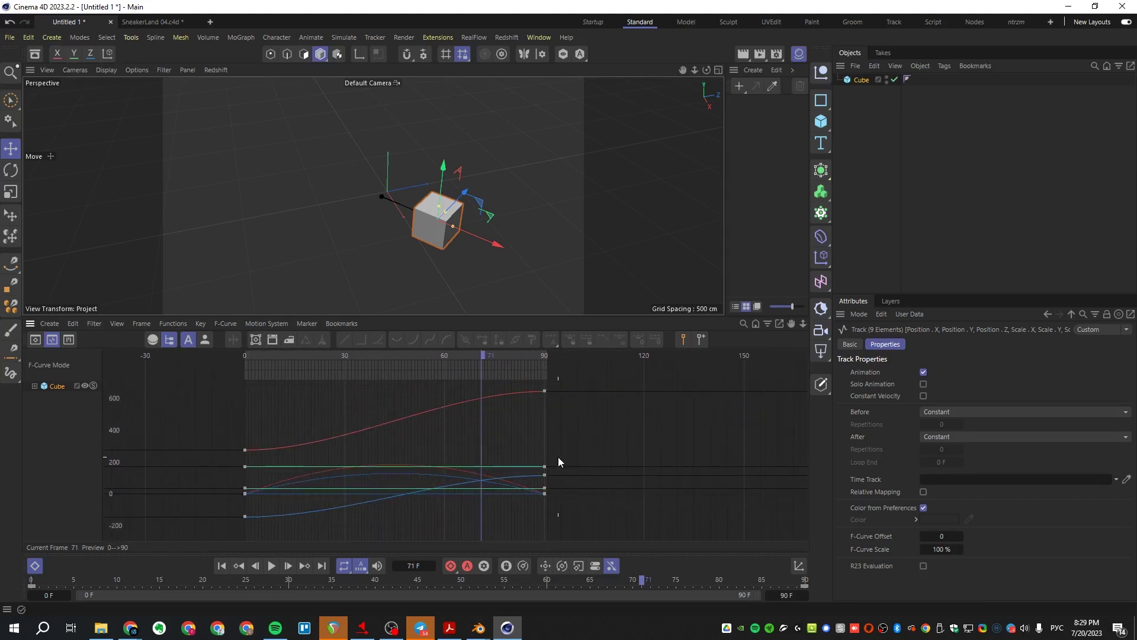
- Select all the Cube's keys and stretch their tangents to about ±68.28 F
drag(556, 390, 215, 533)
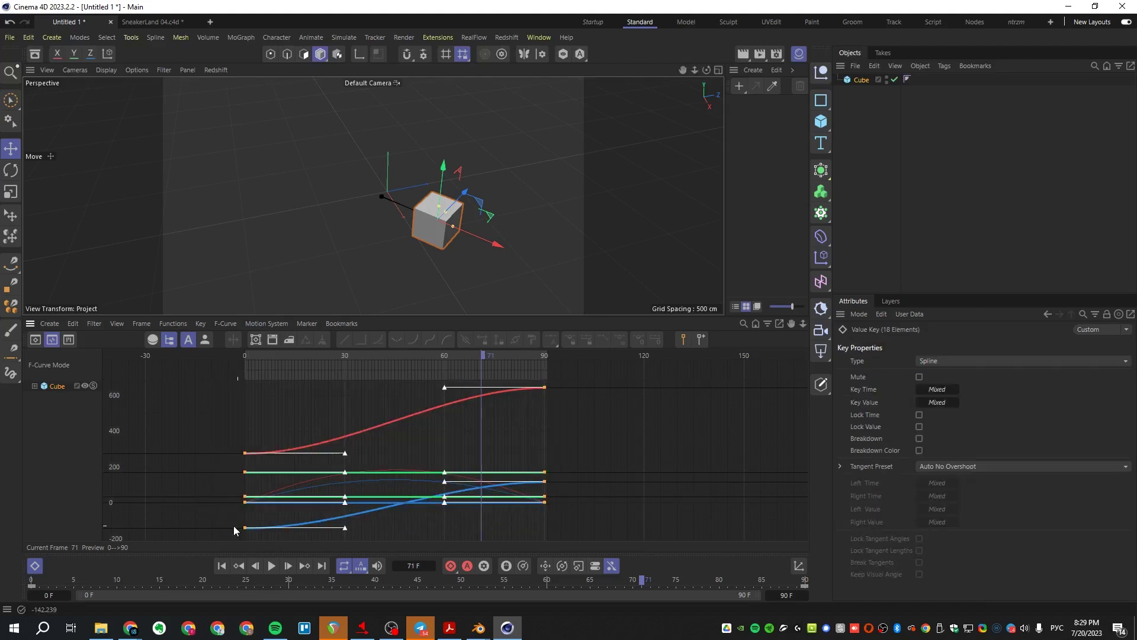
drag(446, 486, 347, 488)
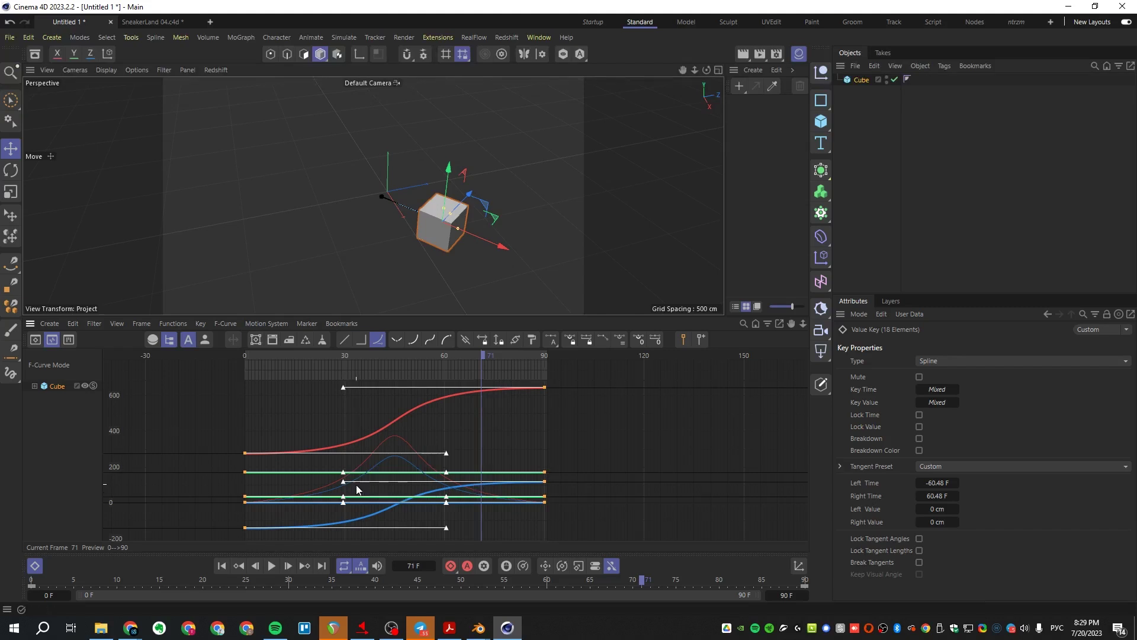
scroll(357, 489, up, 5)
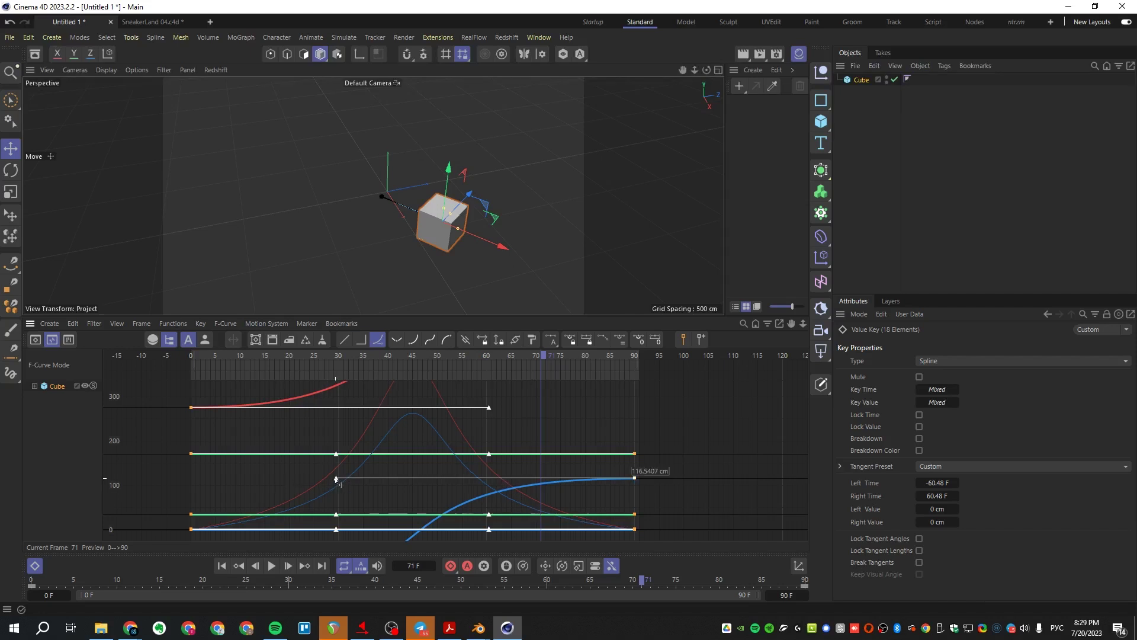
drag(336, 481, 362, 482)
drag(523, 489, 445, 490)
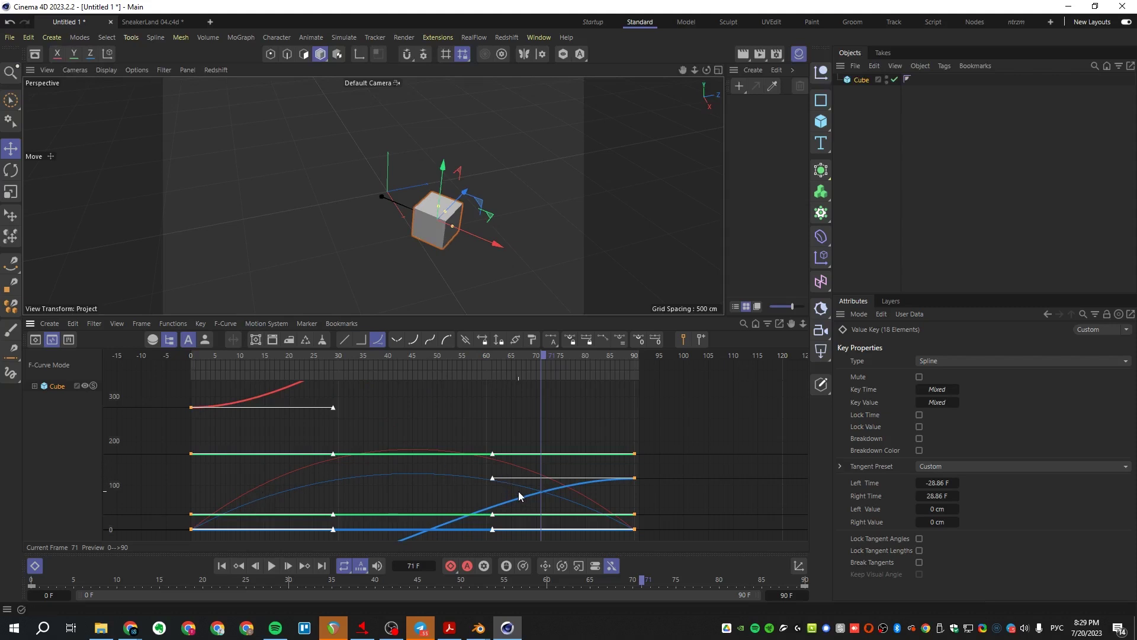
drag(493, 478, 298, 479)
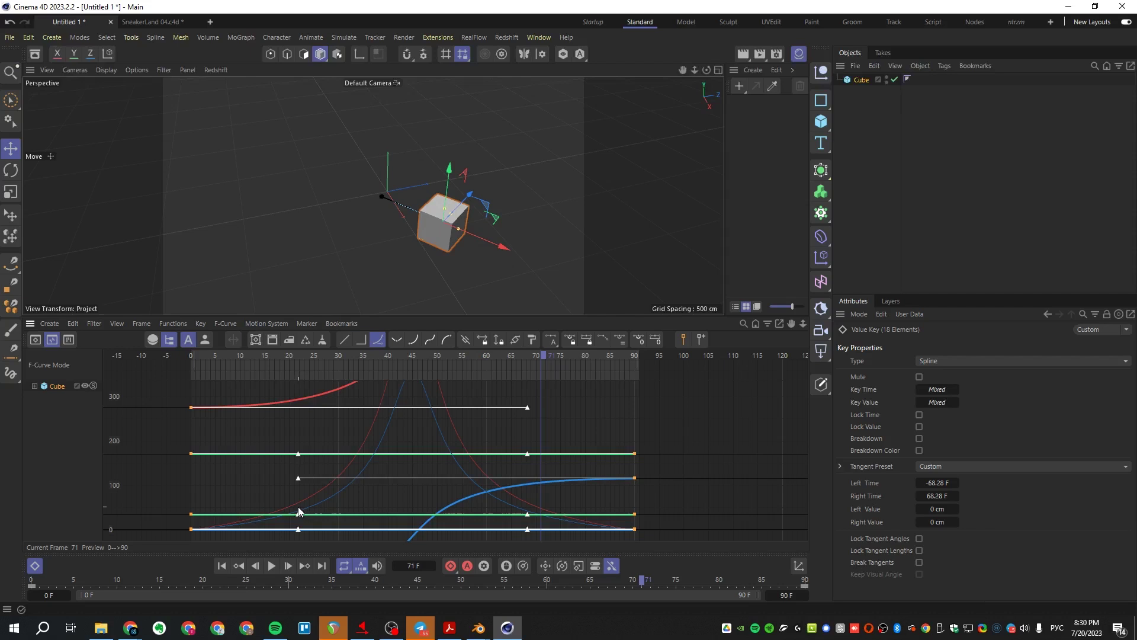
- Preview the cube's animation from the first frame
click(222, 568)
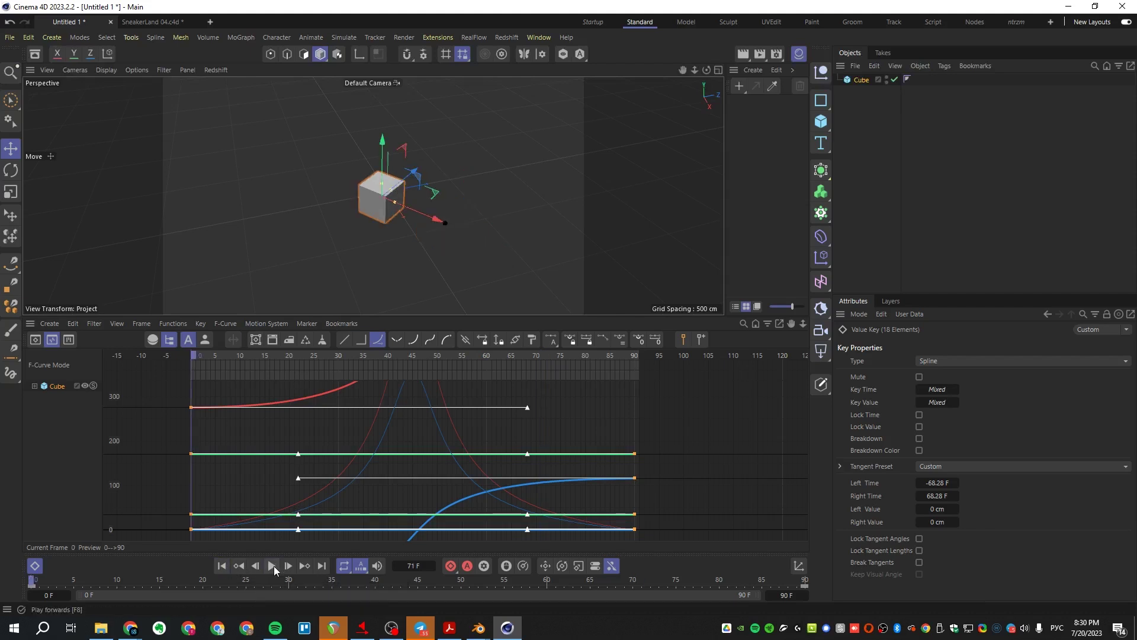
click(271, 567)
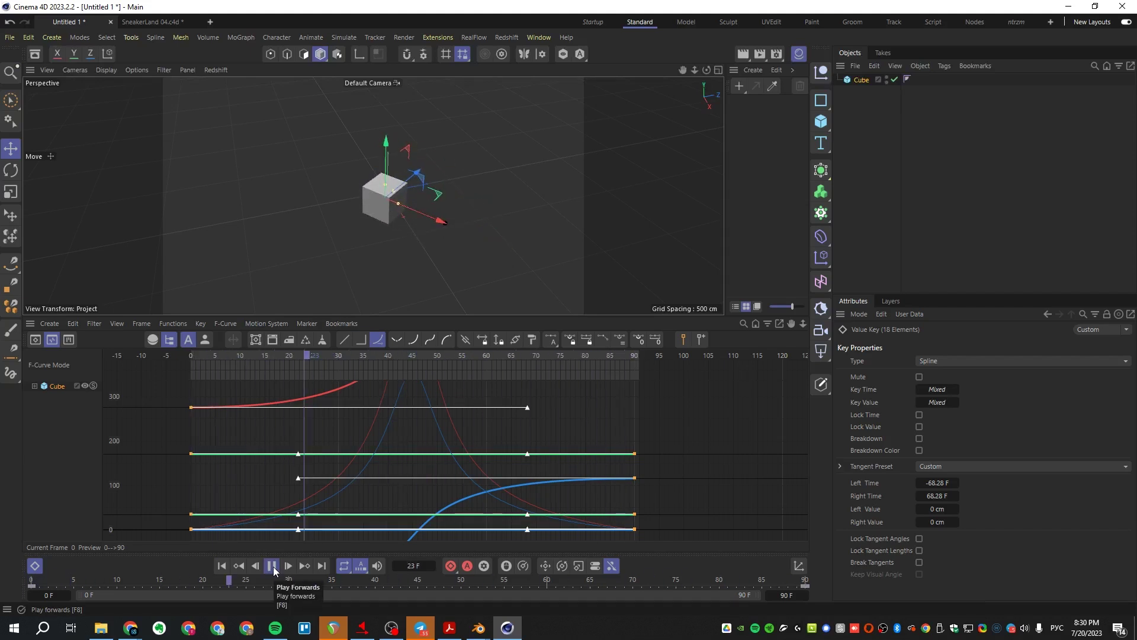
click(272, 566)
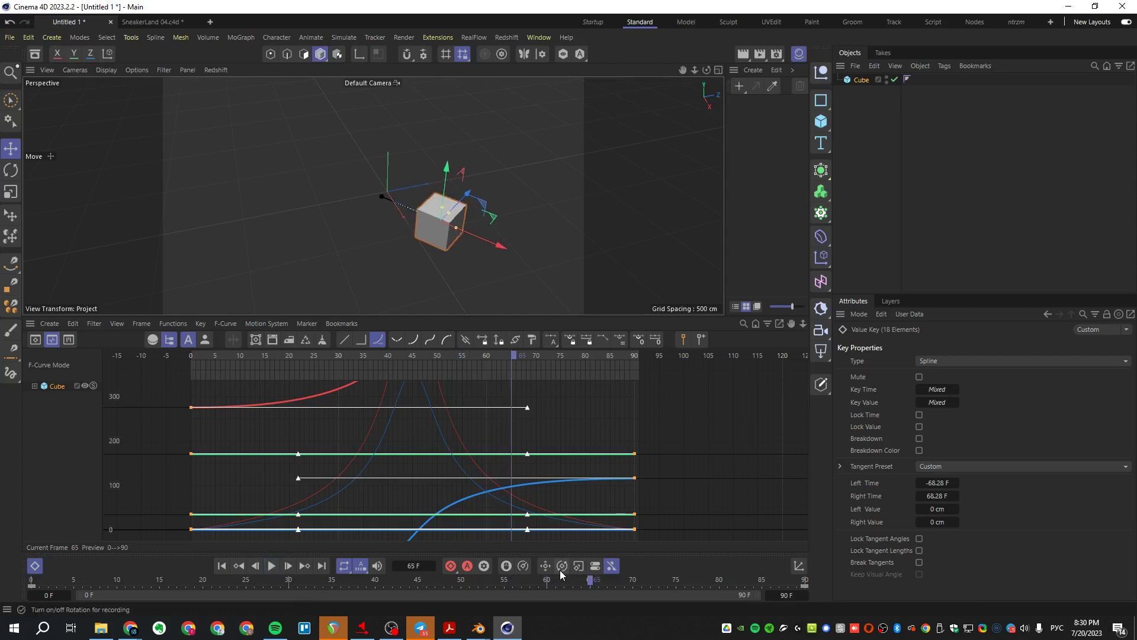
- Shorten the selected keys' tangents to about ±56 F to reduce the overshoot
drag(295, 483, 378, 490)
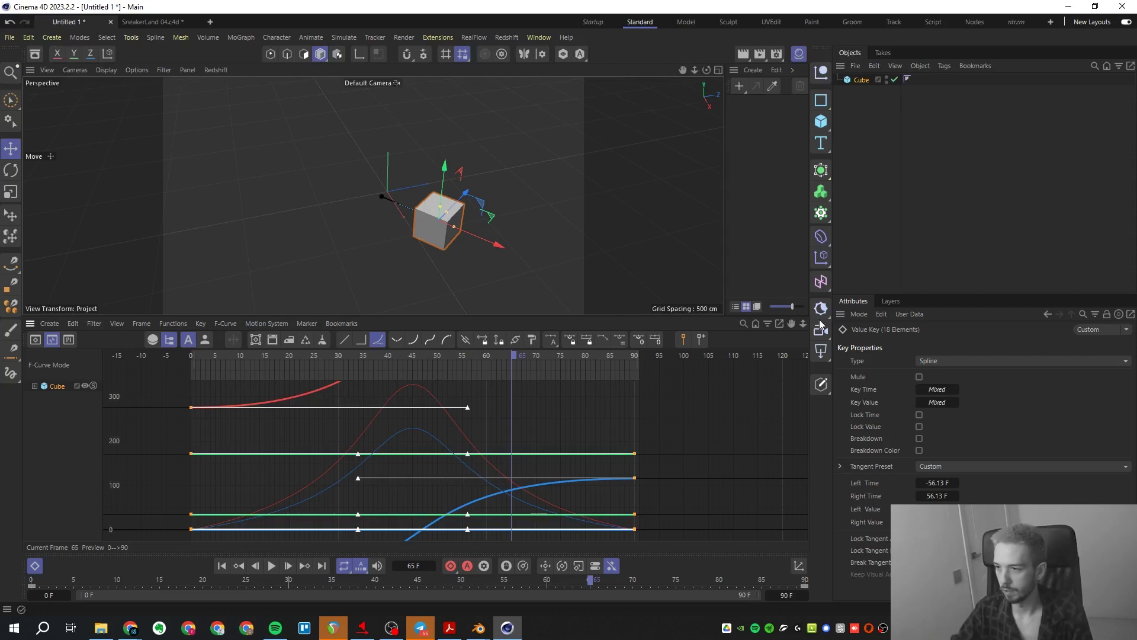
click(862, 109)
click(855, 80)
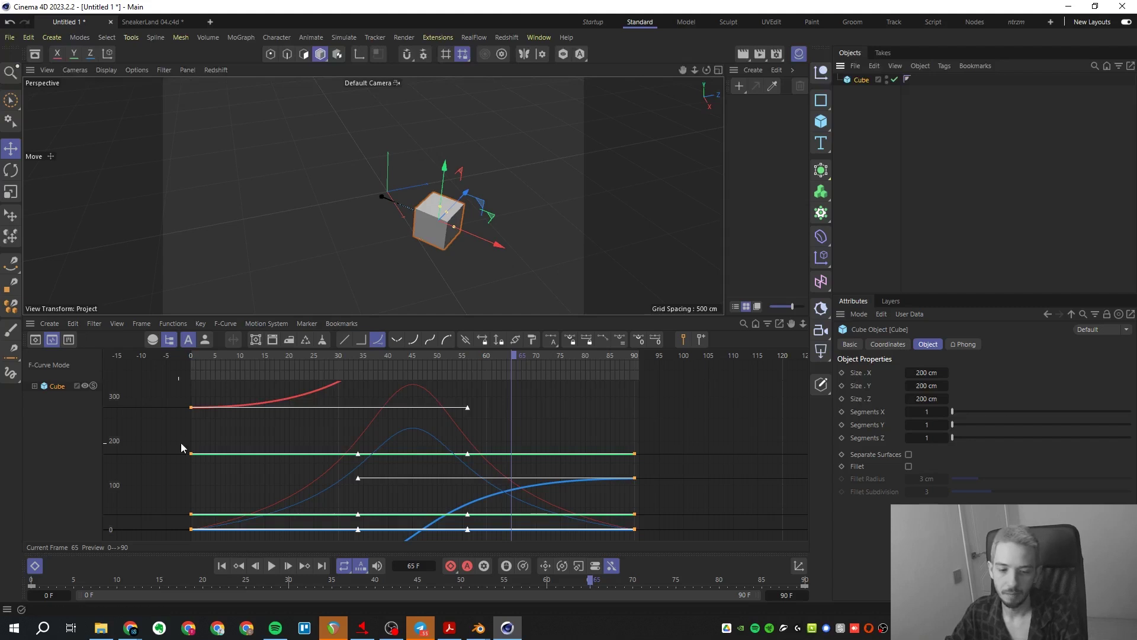
- Hide the timeline, delete the animated Cube and widen the viewport
click(34, 566)
drag(885, 123, 835, 52)
key(Delete)
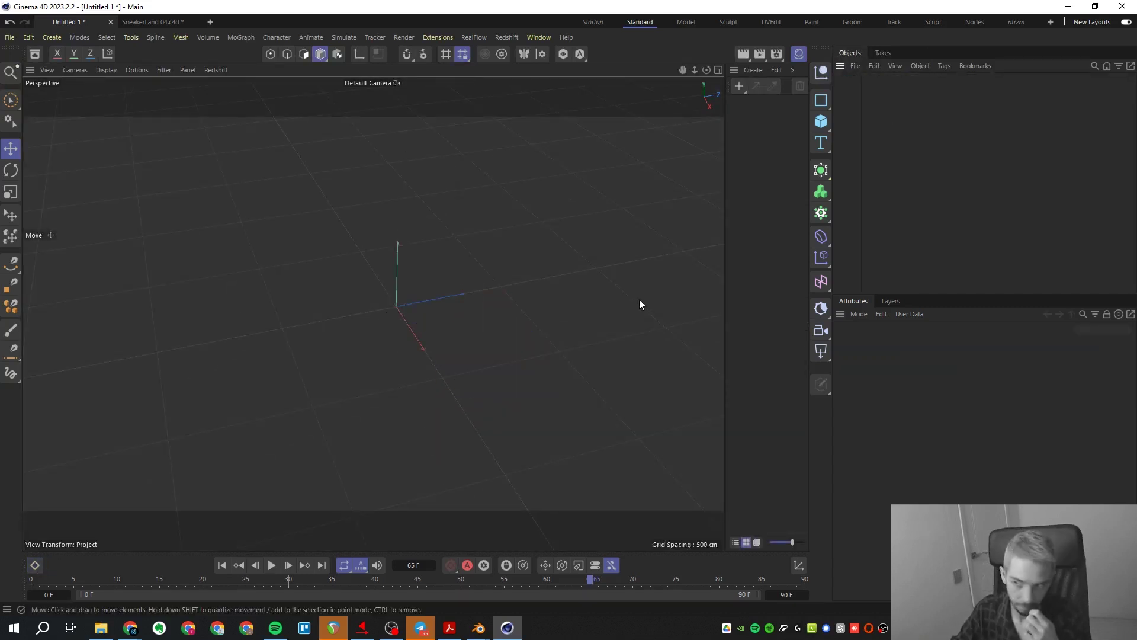
click(799, 54)
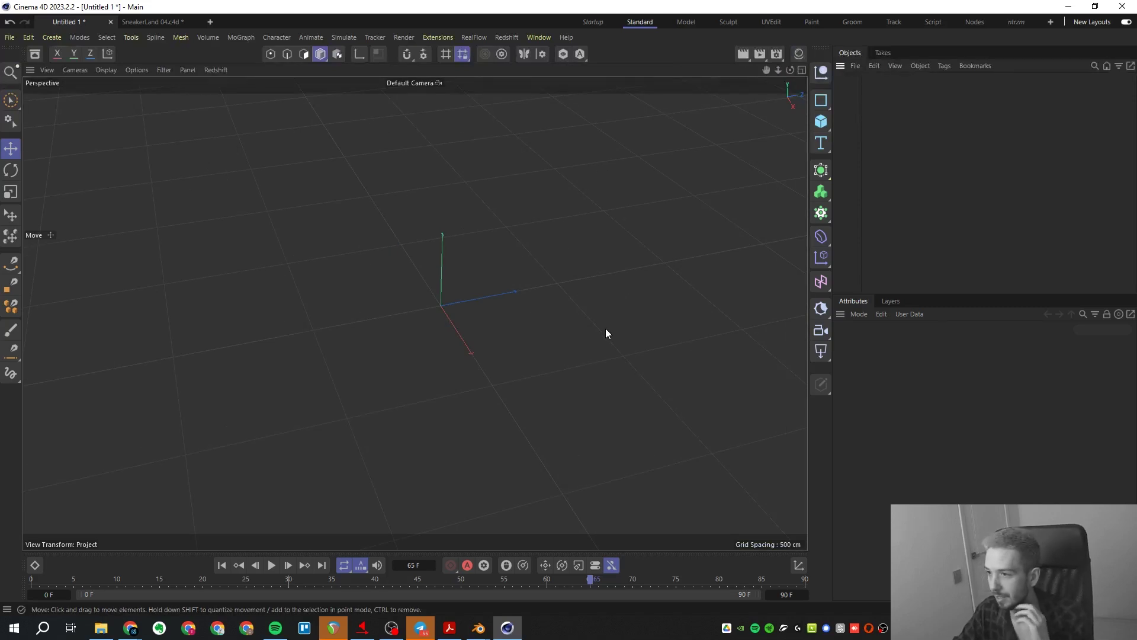
- Add a Plane and scale it up large to serve as a floor
click(821, 121)
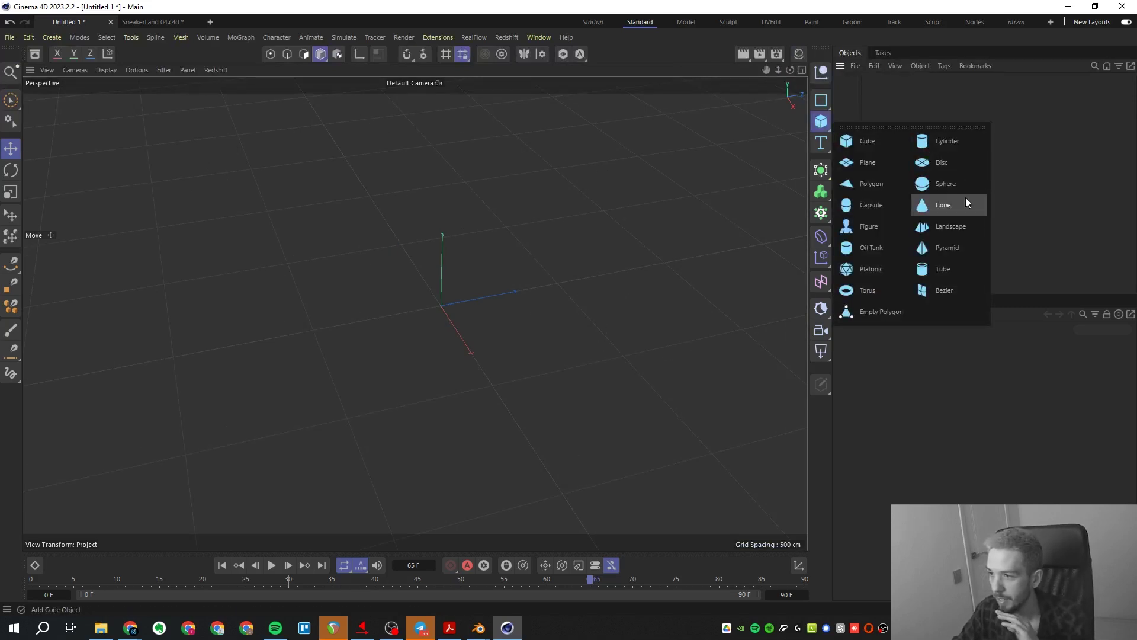
click(855, 160)
key(t)
drag(366, 319, 336, 307)
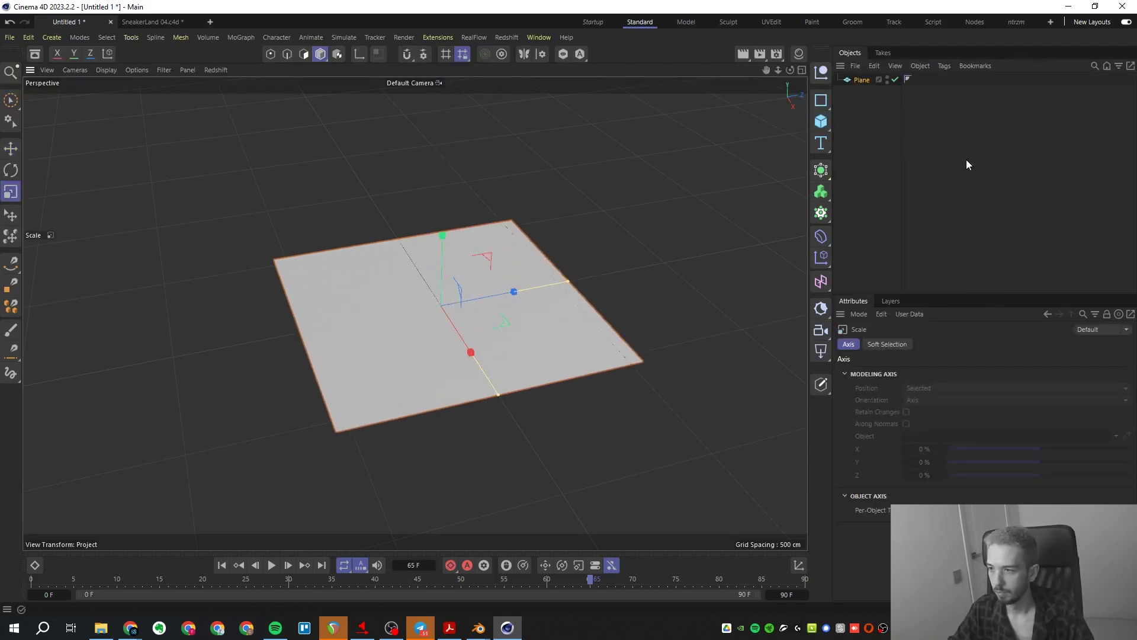
- Add a Cube, scale it down to about 90% and raise it above the plane
click(821, 122)
click(882, 140)
drag(434, 284, 539, 280)
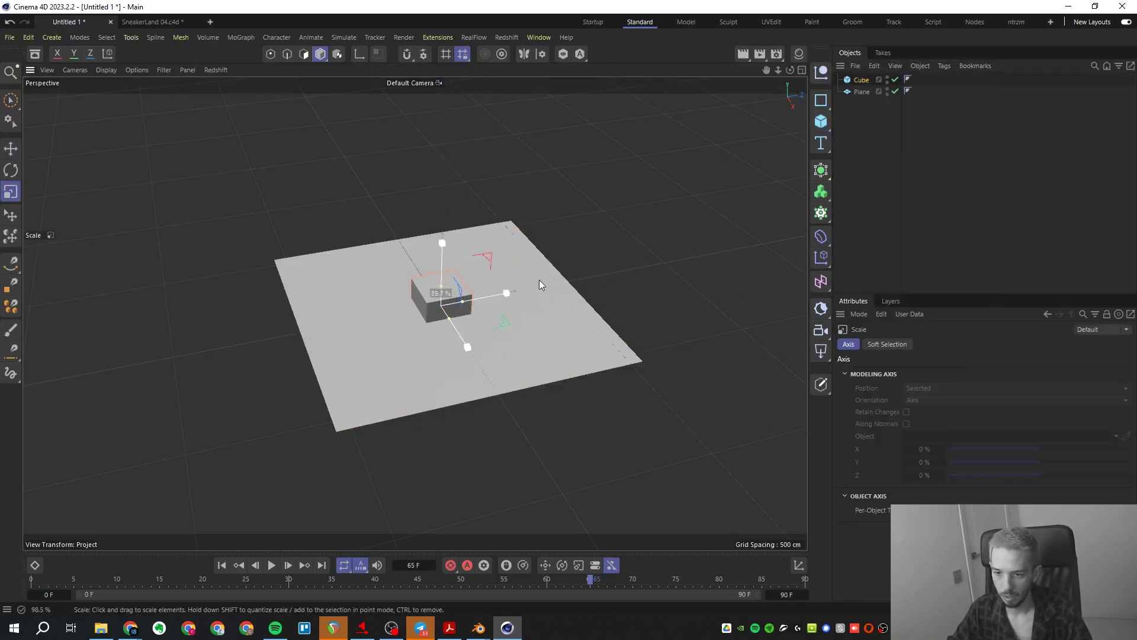
key(e)
drag(443, 255, 442, 177)
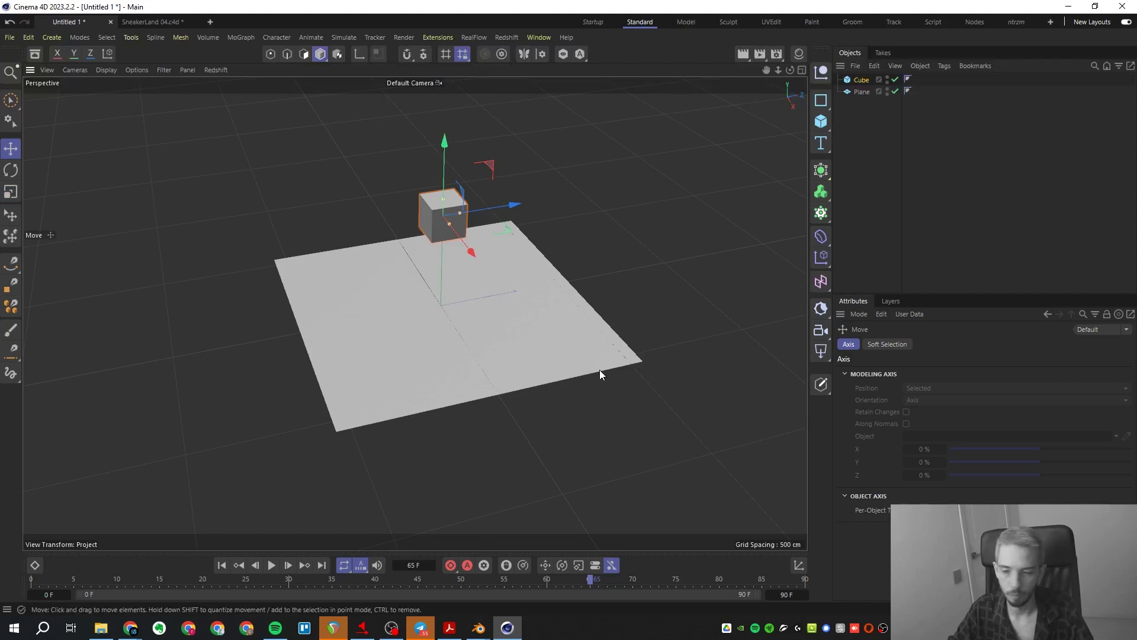
- Tag the Cube as a rigid body and the Plane as a collider body
click(861, 80)
right_click(862, 79)
mouse_move(904, 92)
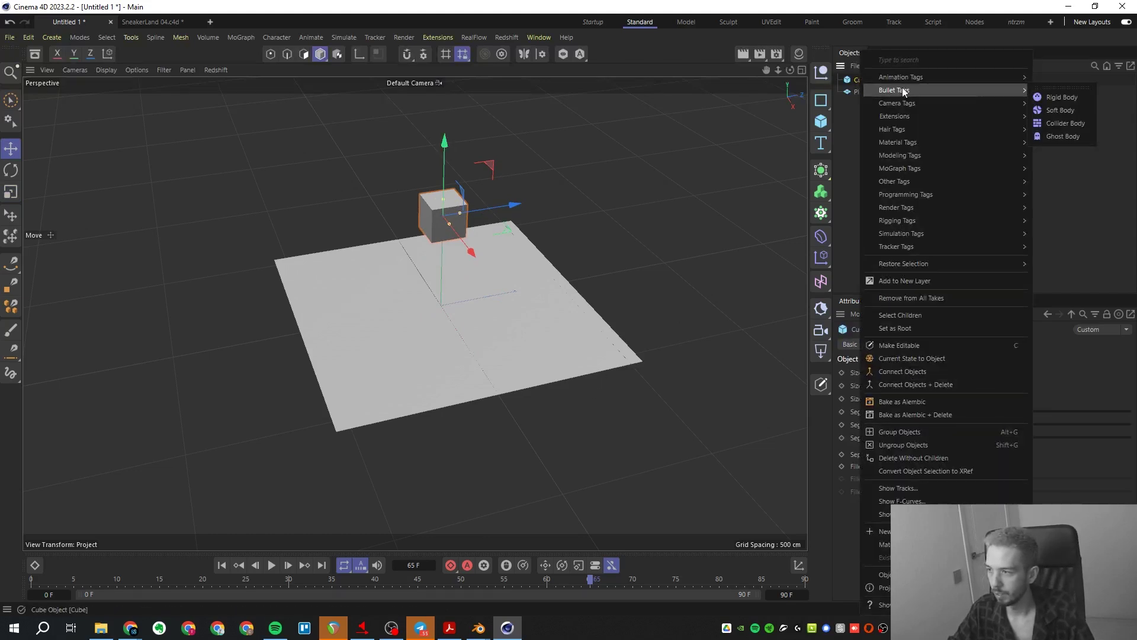
click(1080, 98)
right_click(860, 92)
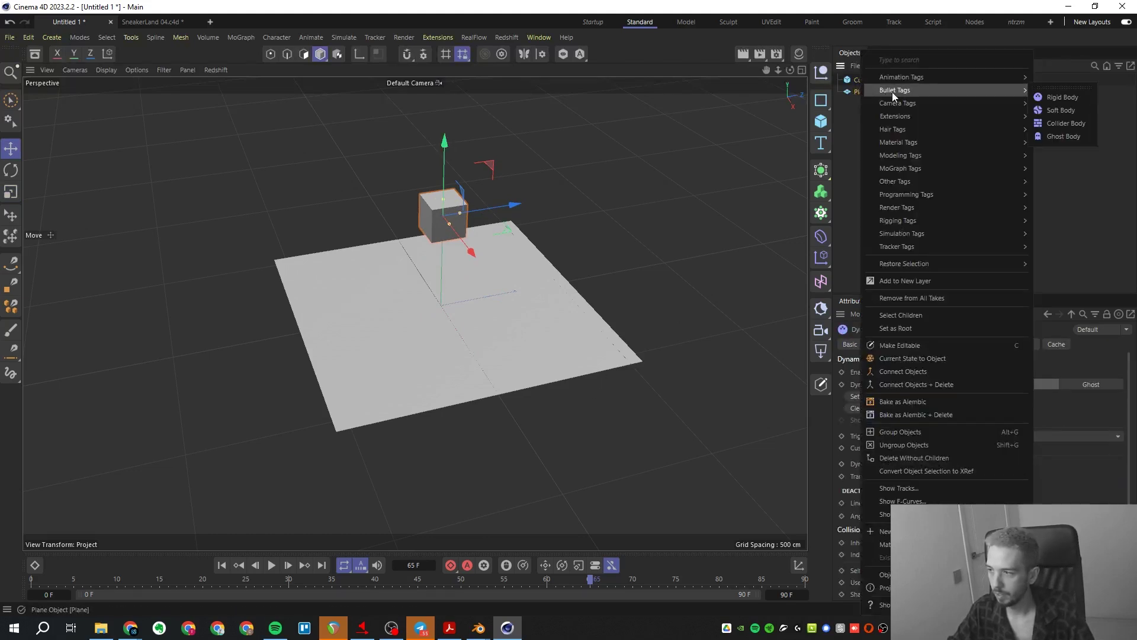
click(1066, 123)
- Set the end frame to 250, play the cube's fall, and enlarge the attributes area
click(272, 565)
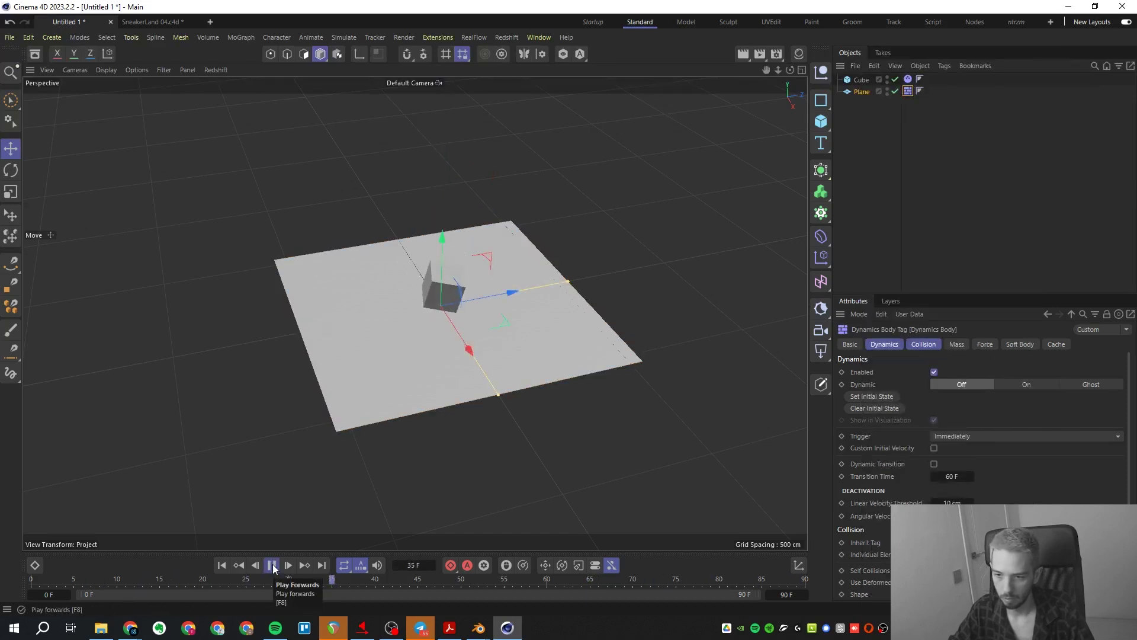
click(272, 566)
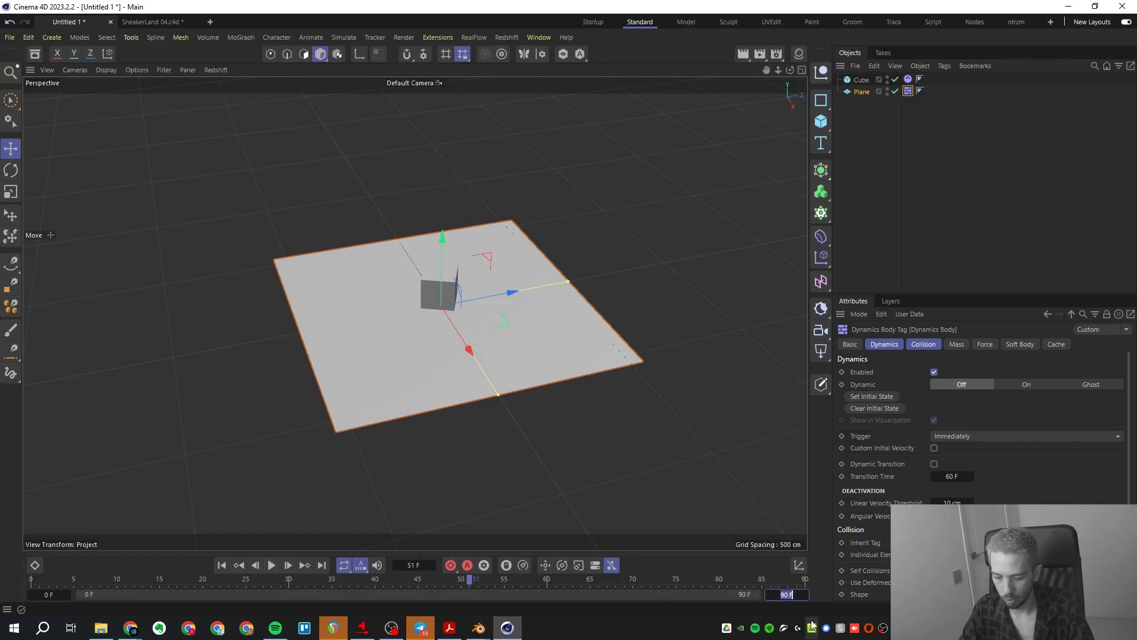
text(250)
key(Return)
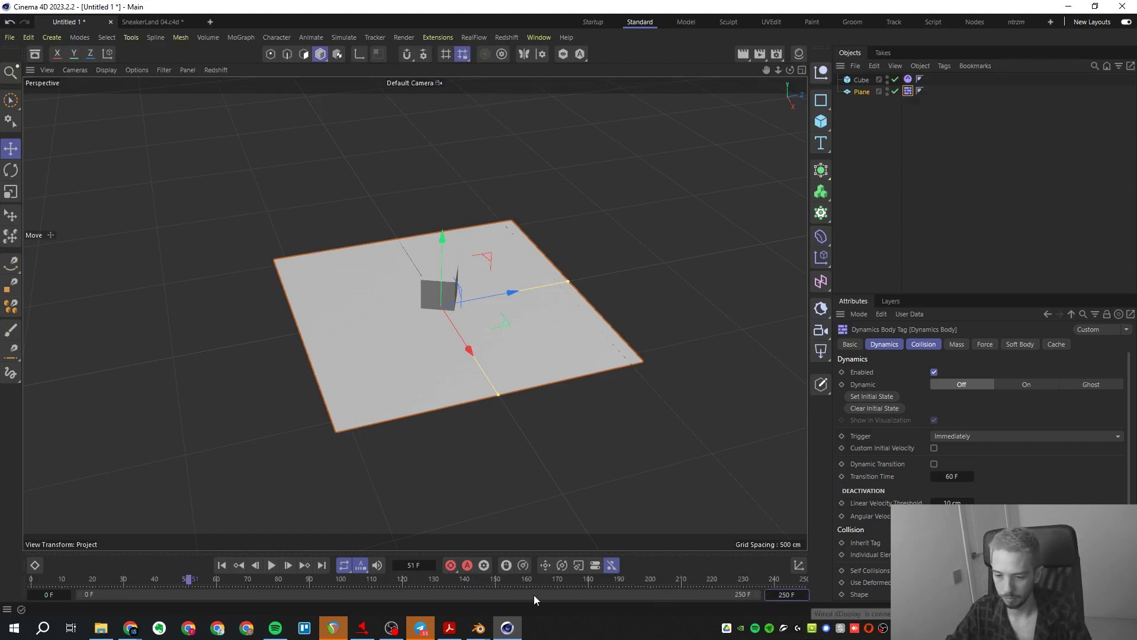
click(272, 566)
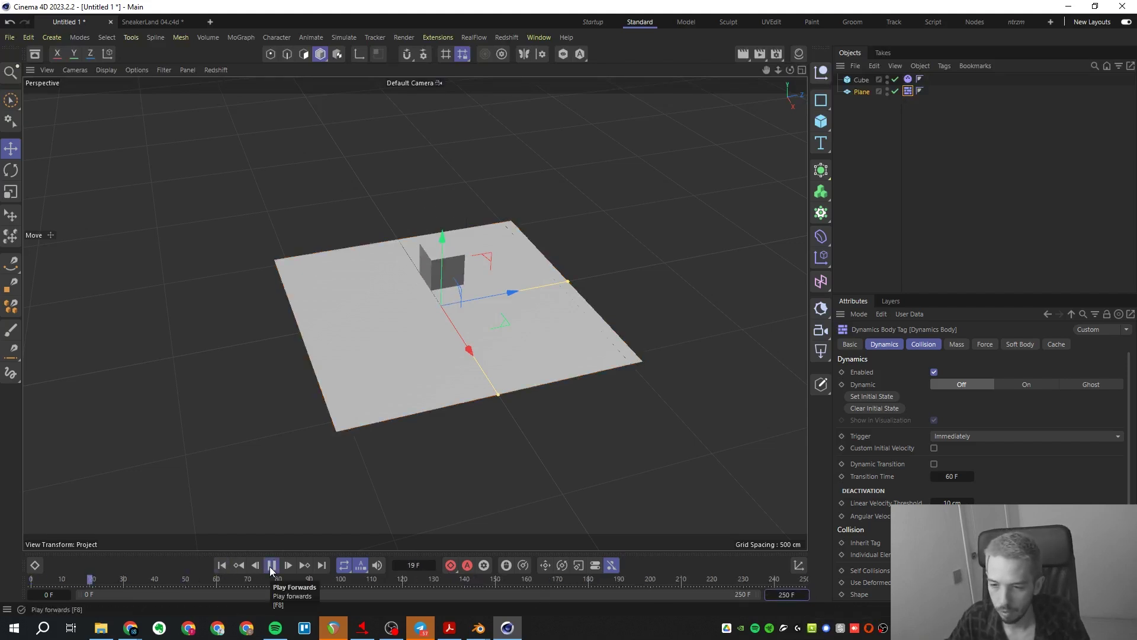
click(271, 566)
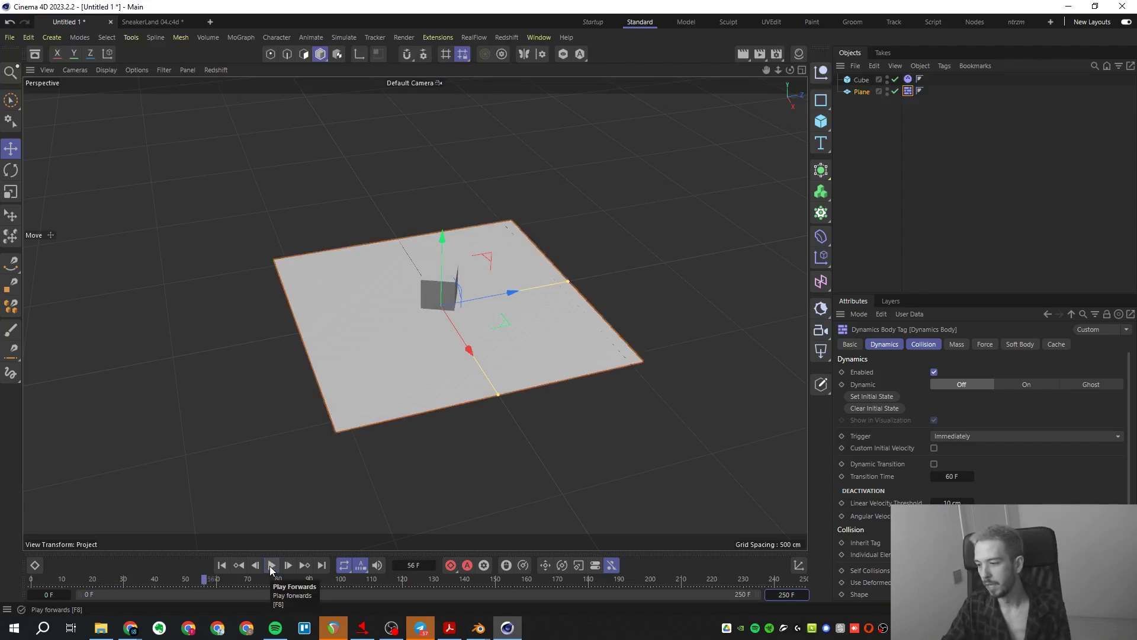
drag(885, 294, 895, 177)
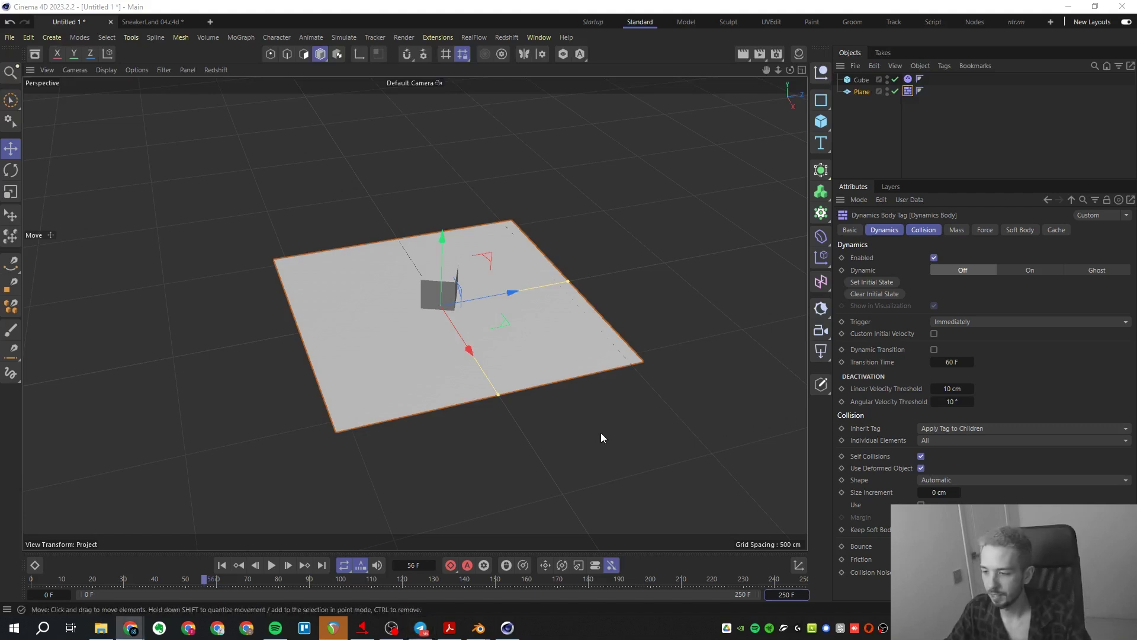
alt+drag(412, 367, 430, 367)
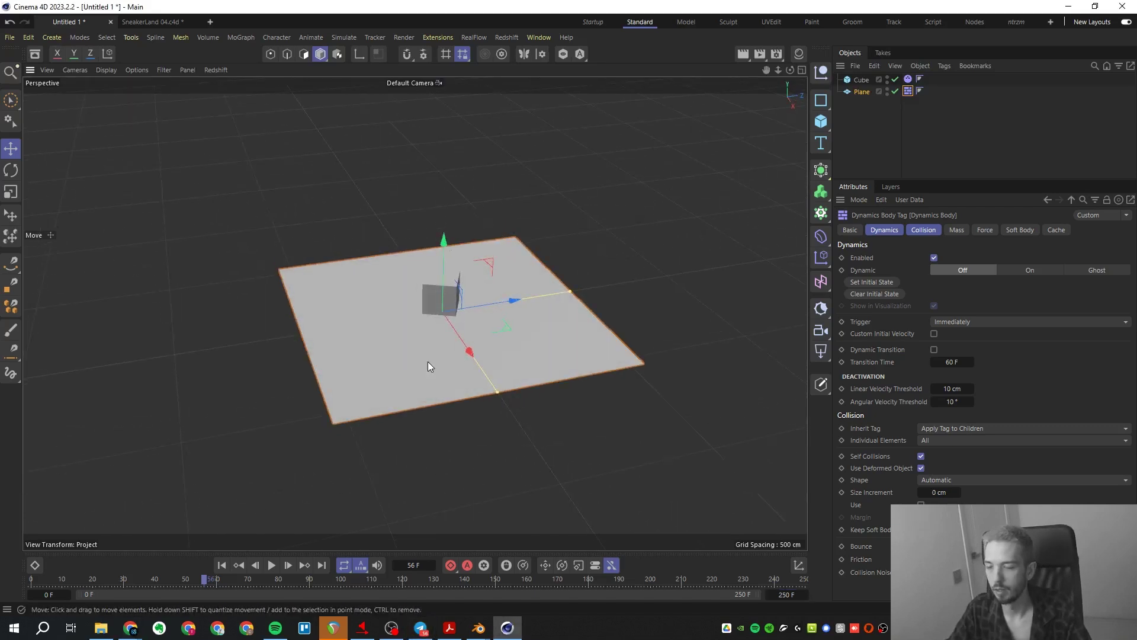
- Set the cube's Dynamics Body Soft Body mode to Made of Polygons/Lines
click(908, 79)
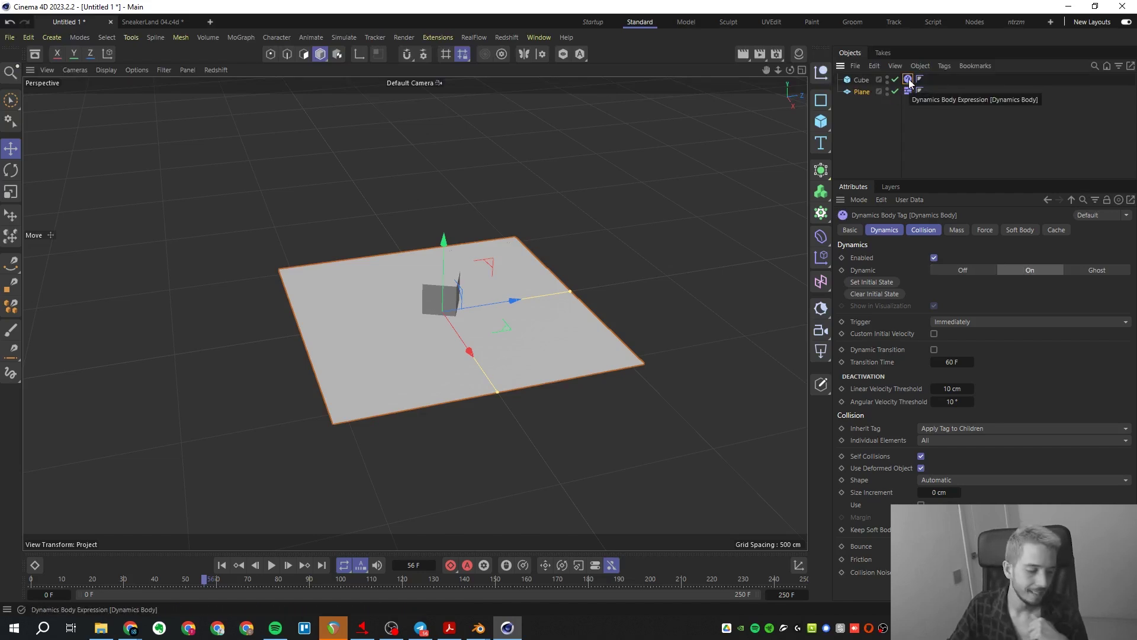
click(1018, 230)
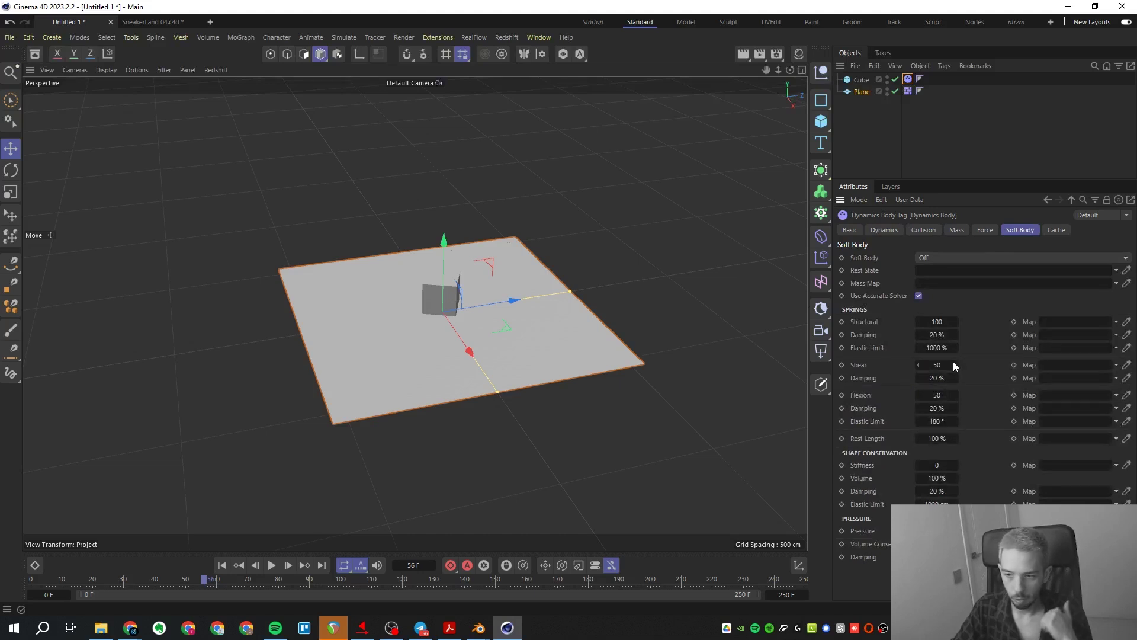
click(431, 292)
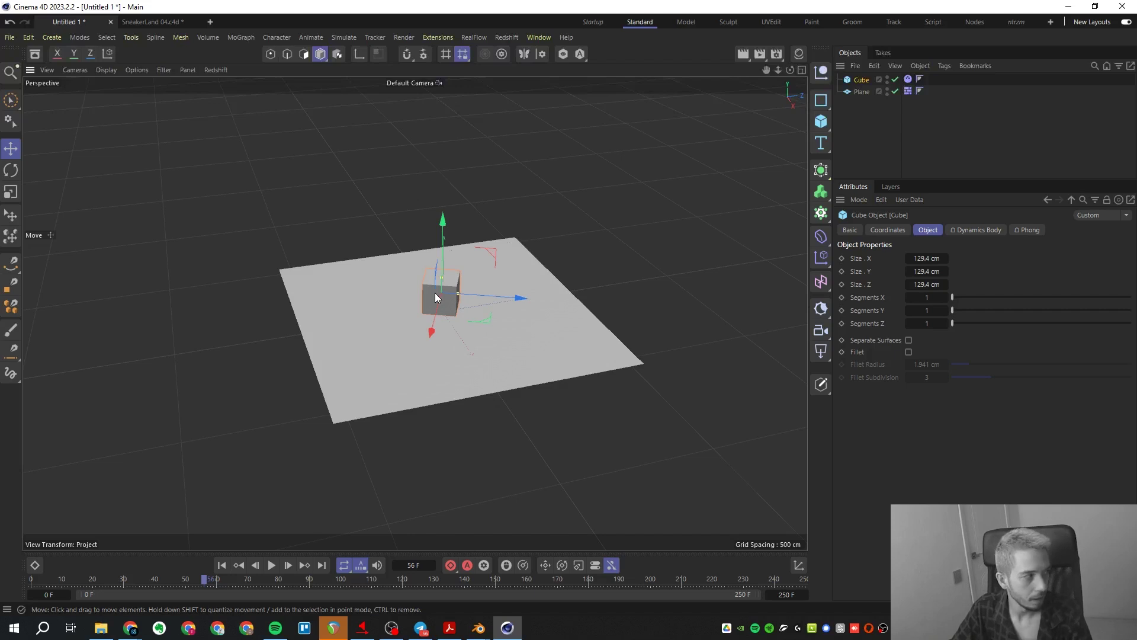
click(907, 80)
click(917, 258)
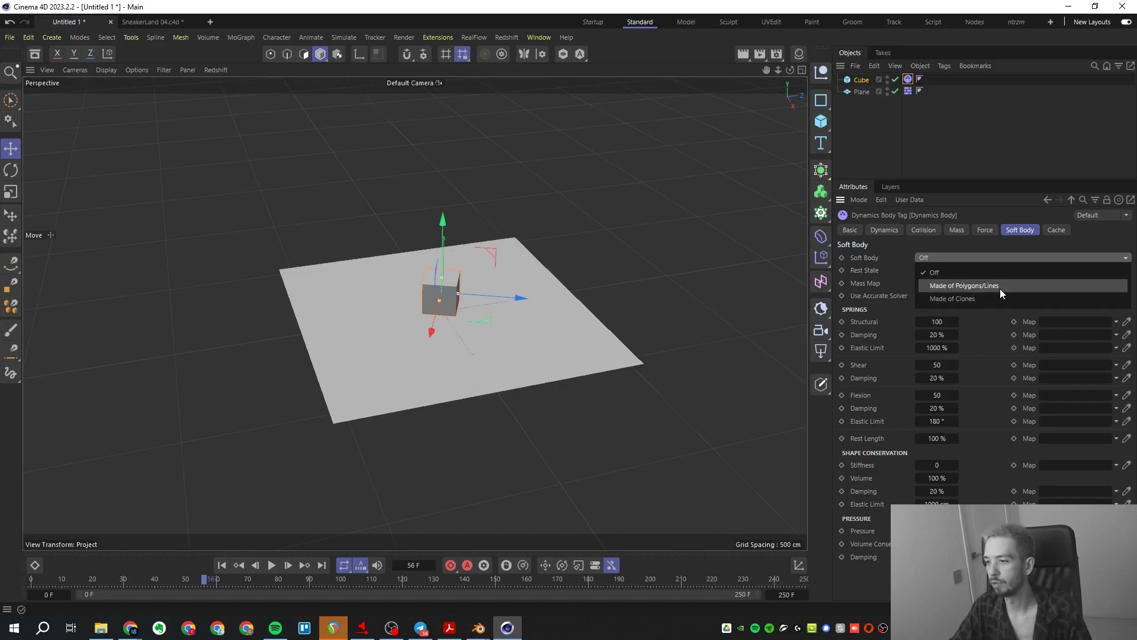
click(1000, 289)
- Play the soft-body cube's drop, rewind to the first frame, and reselect the cube
click(221, 566)
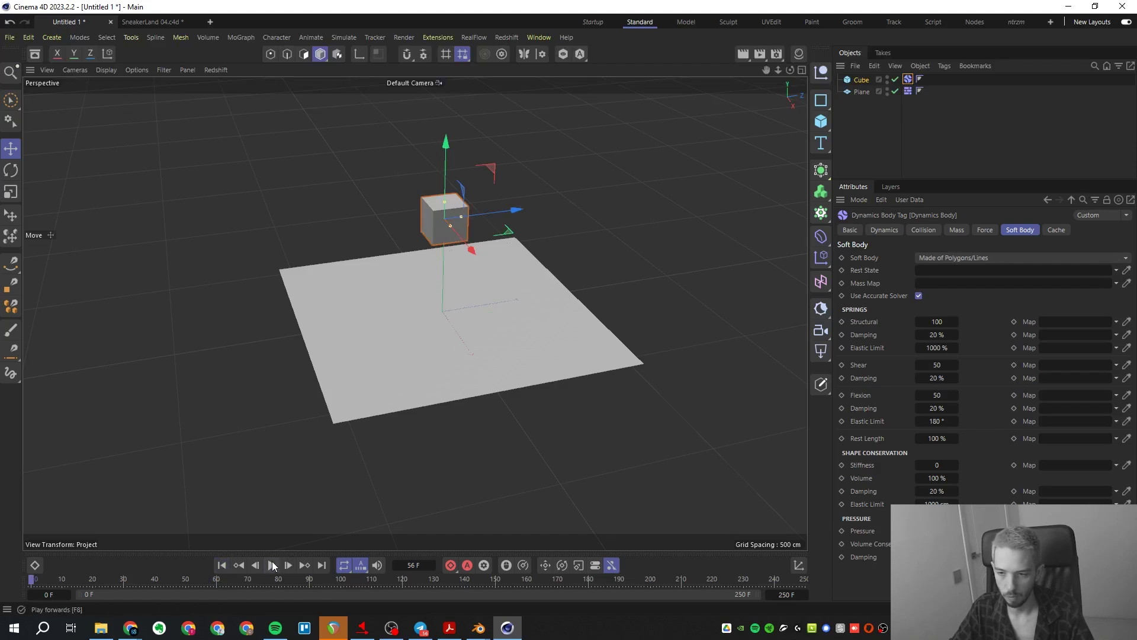
click(272, 565)
click(271, 566)
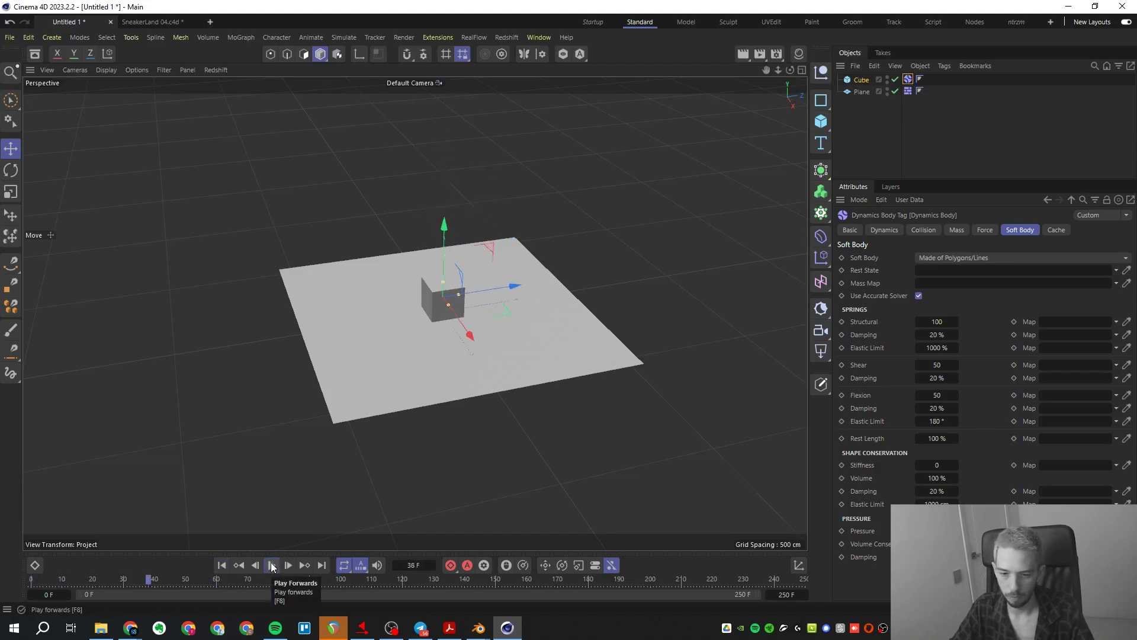
click(222, 566)
alt+drag(437, 373, 422, 242)
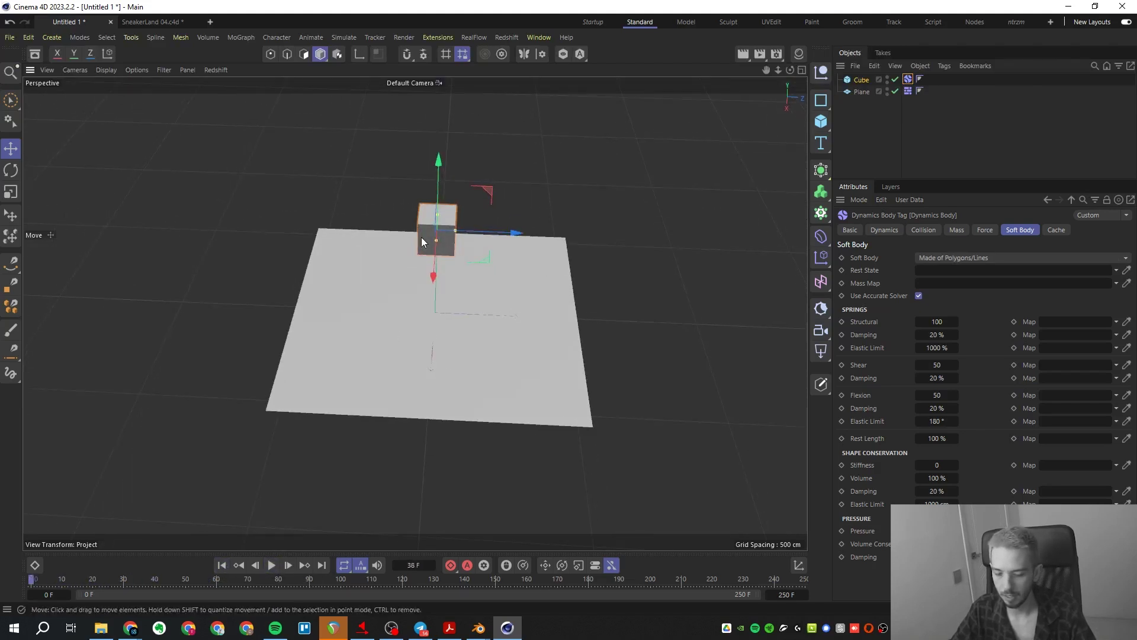
click(430, 232)
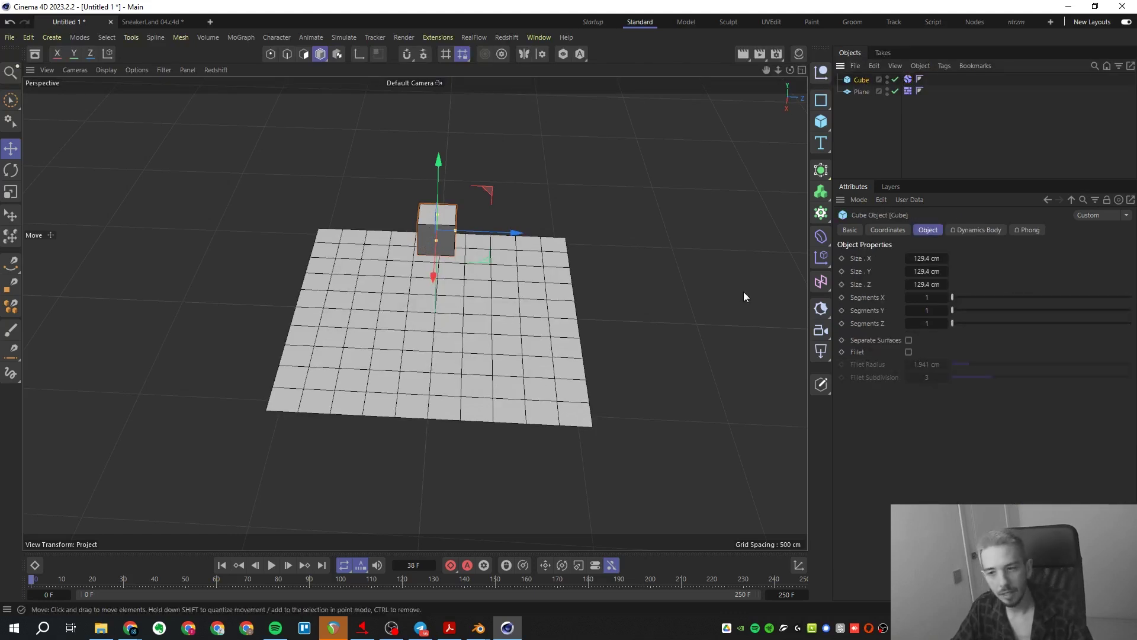
- Set the cube's Segments X, Y and Z to 15 and play the landing
drag(952, 298, 989, 301)
click(927, 297)
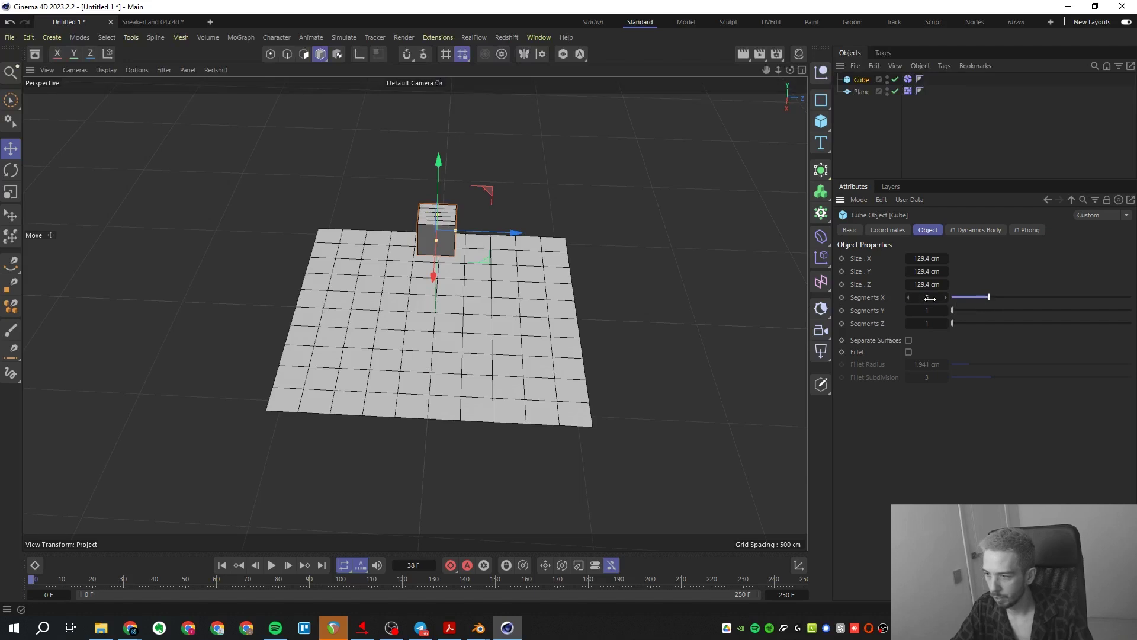
text(15)
key(Tab)
text(15)
key(Tab)
text(15)
key(Return)
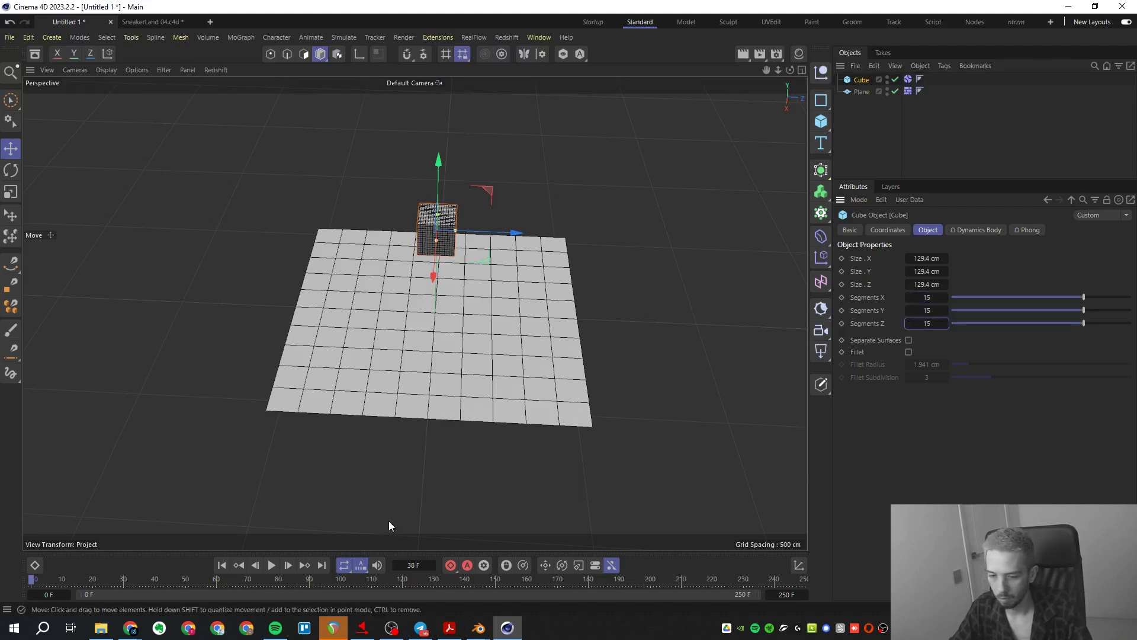
click(272, 566)
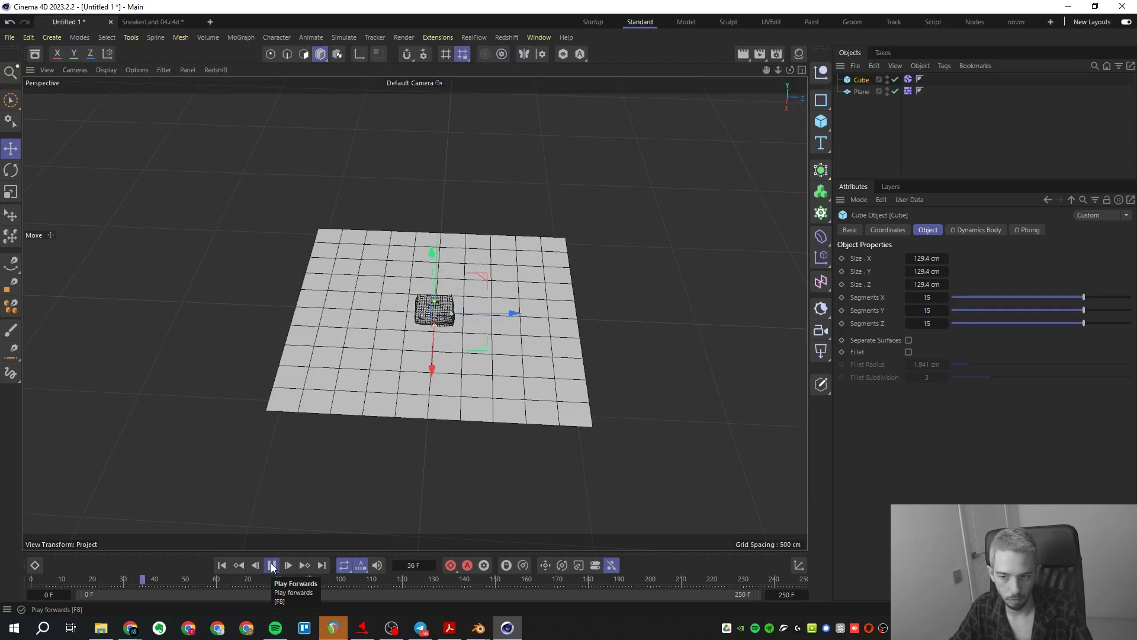
click(271, 566)
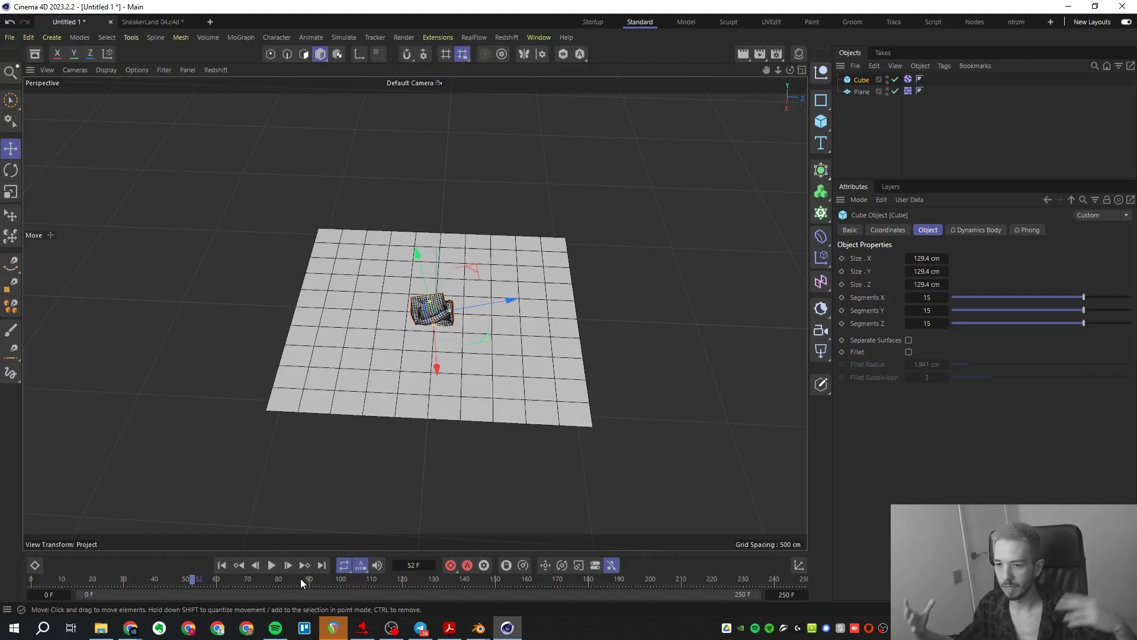
- Switch the cube's Soft Body to Off and replay the simulation from the start
click(908, 78)
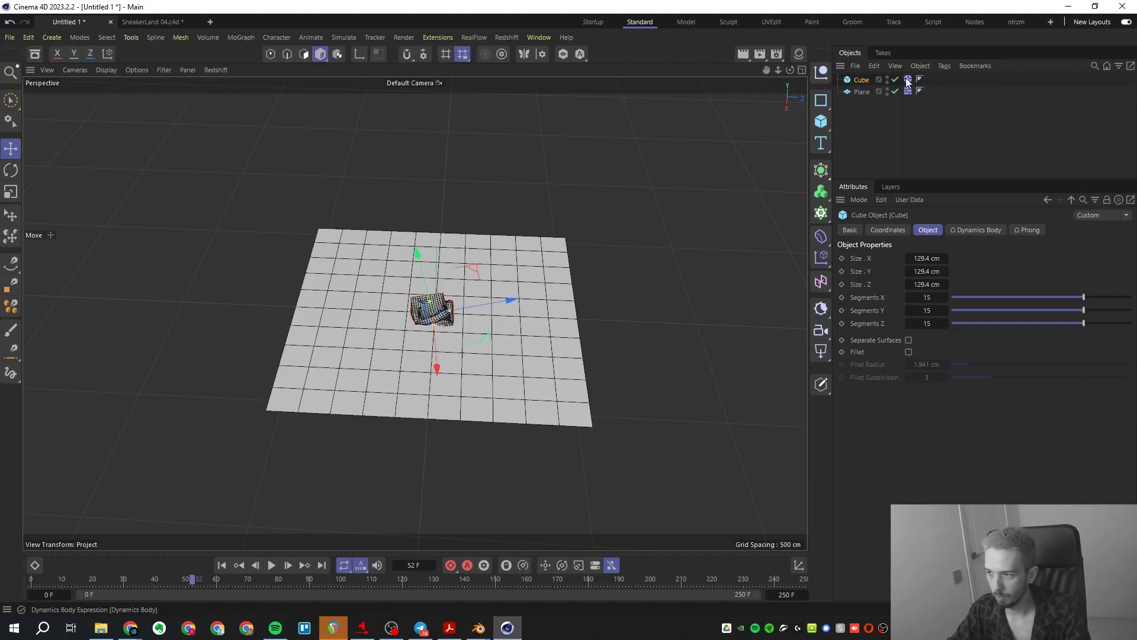
click(949, 258)
click(946, 274)
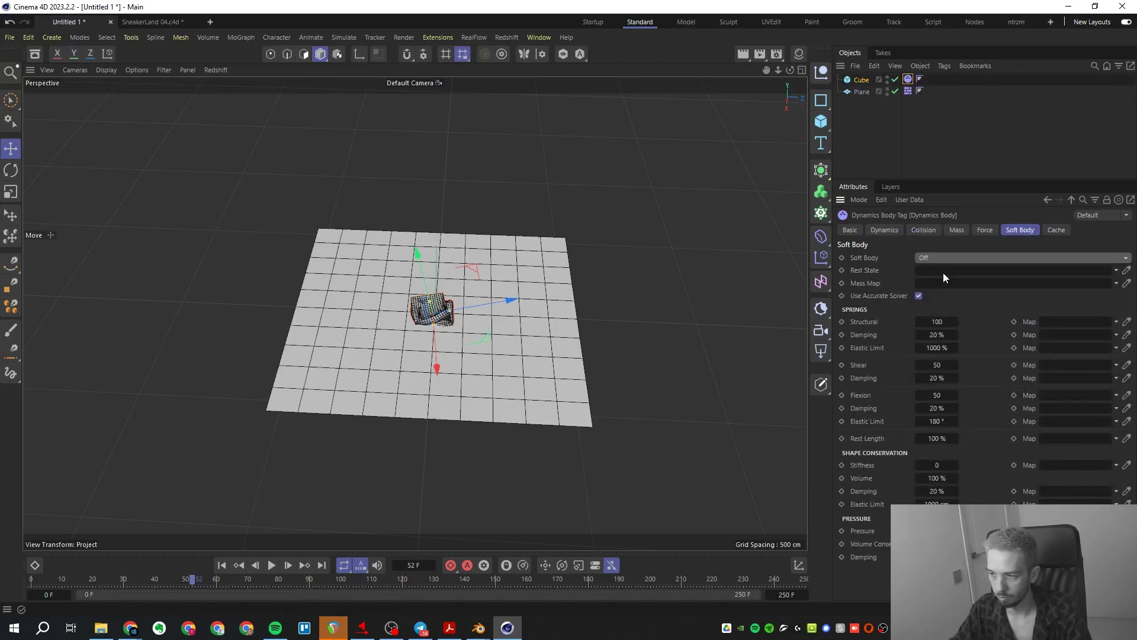
click(221, 565)
click(272, 565)
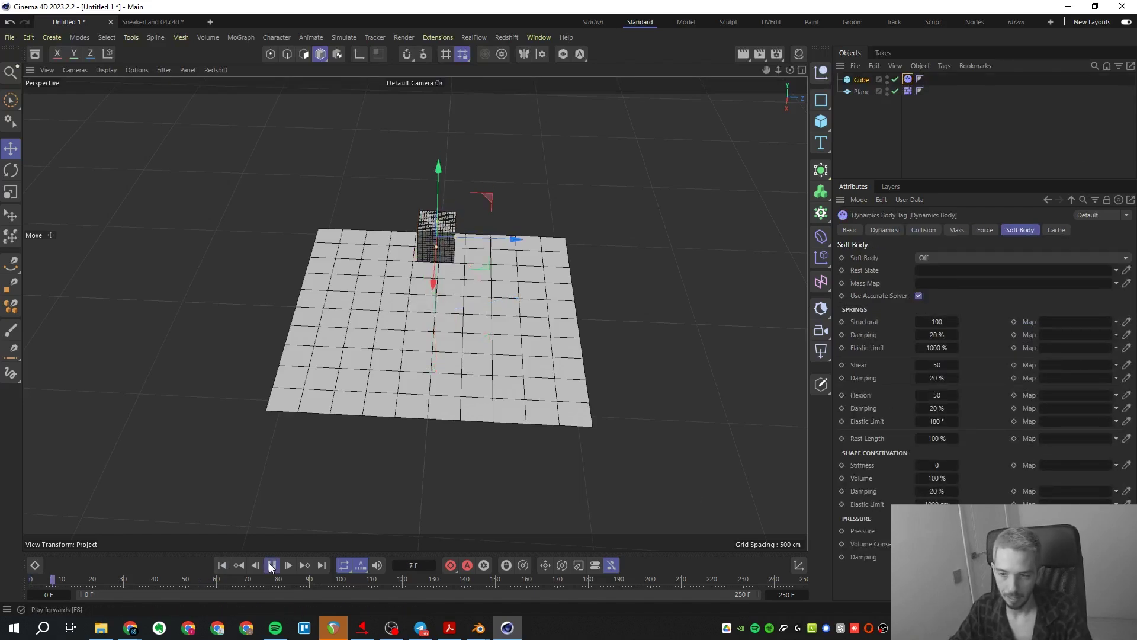
click(271, 565)
- Add a sphere and lift it above the cube
click(222, 565)
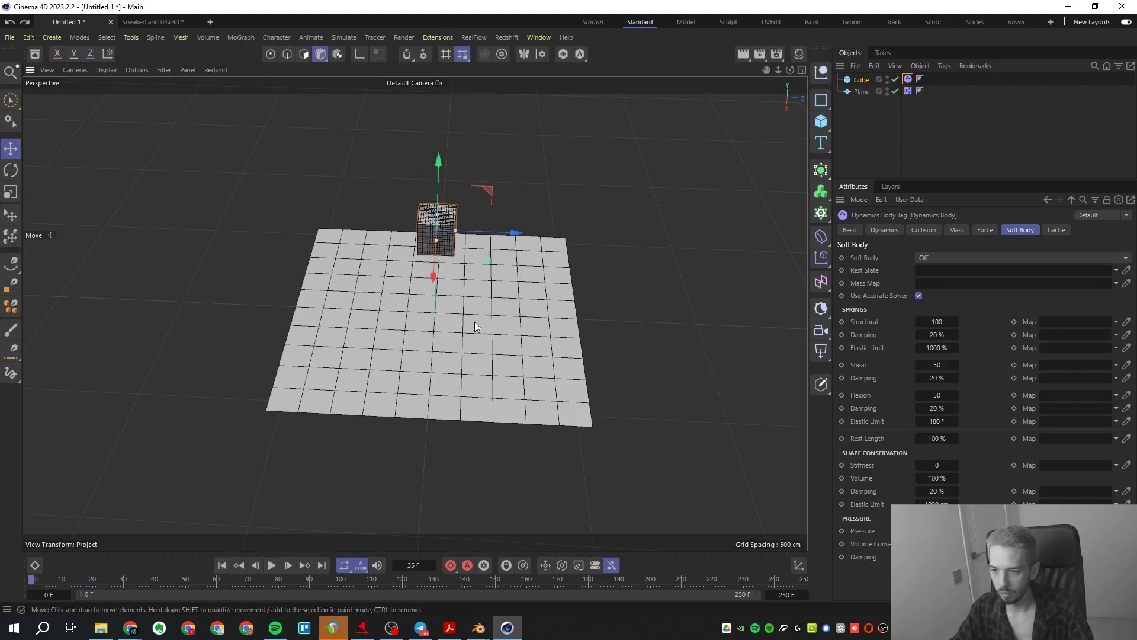
alt+drag(472, 325, 450, 317)
click(902, 132)
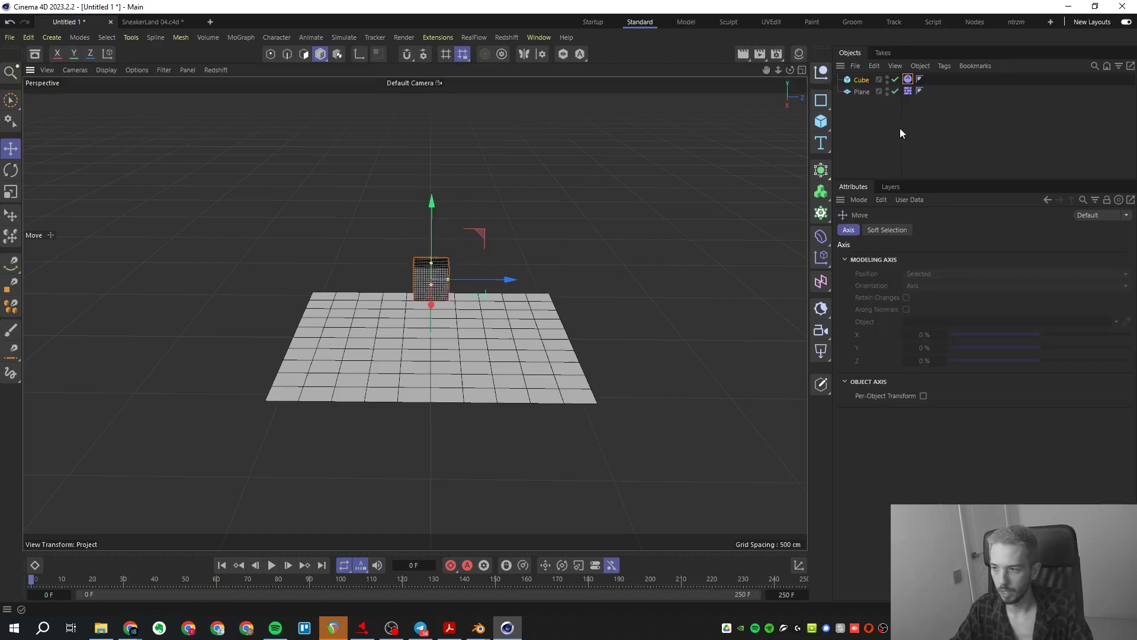
drag(821, 127, 944, 183)
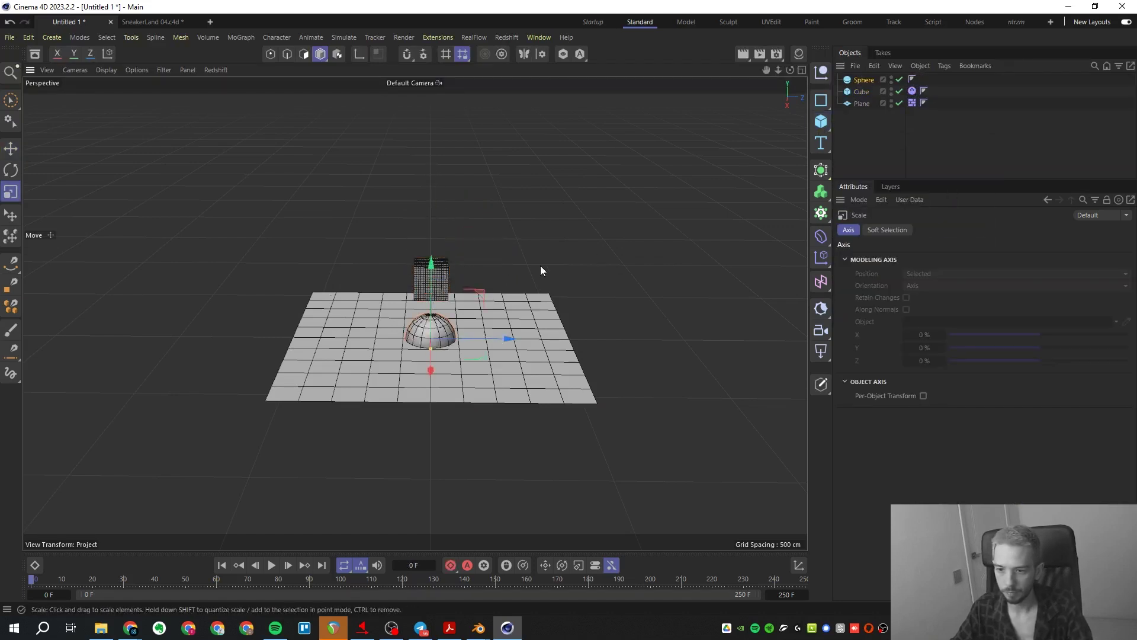
key(t)
key(e)
drag(431, 261, 411, 128)
- Give the sphere a Bullet Soft Body tag and play the simulation
right_click(871, 80)
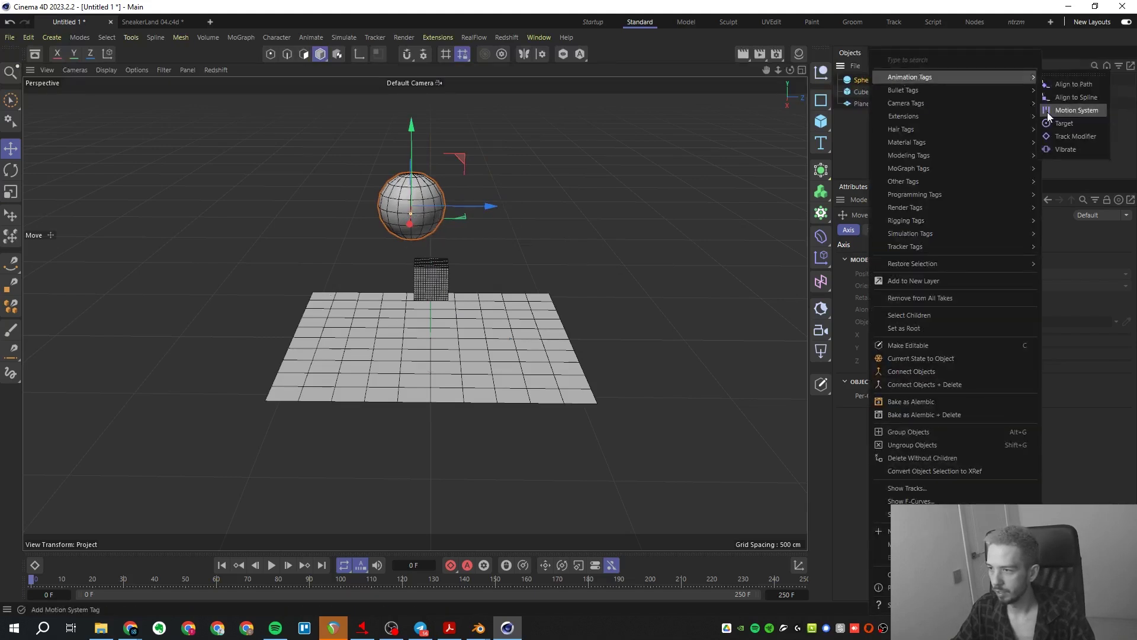
mouse_move(954, 92)
click(1072, 110)
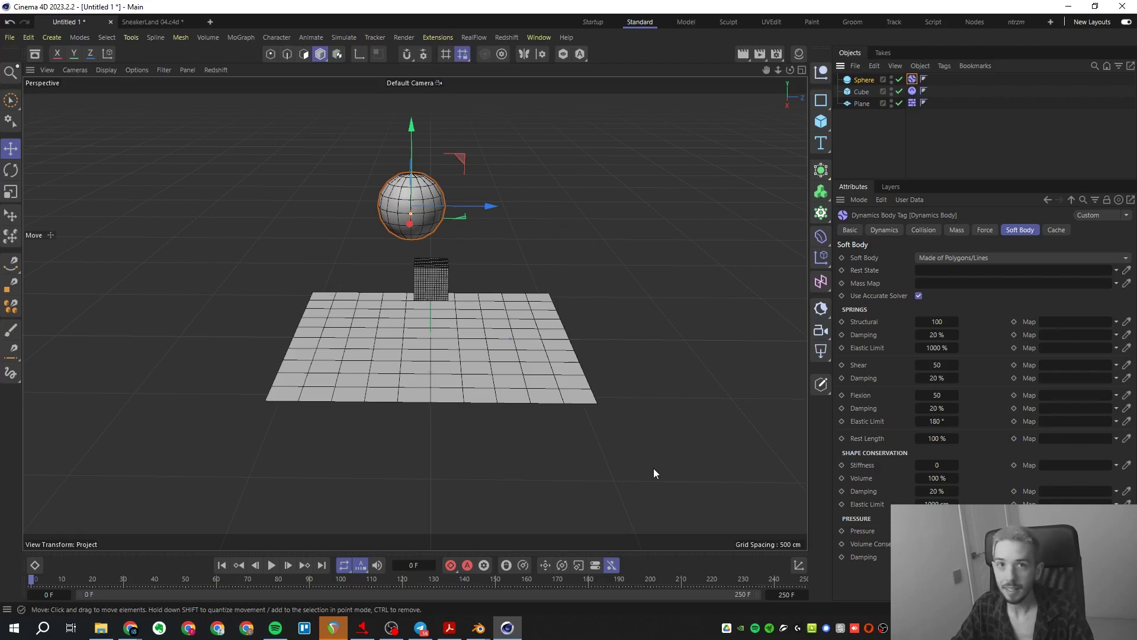
click(272, 565)
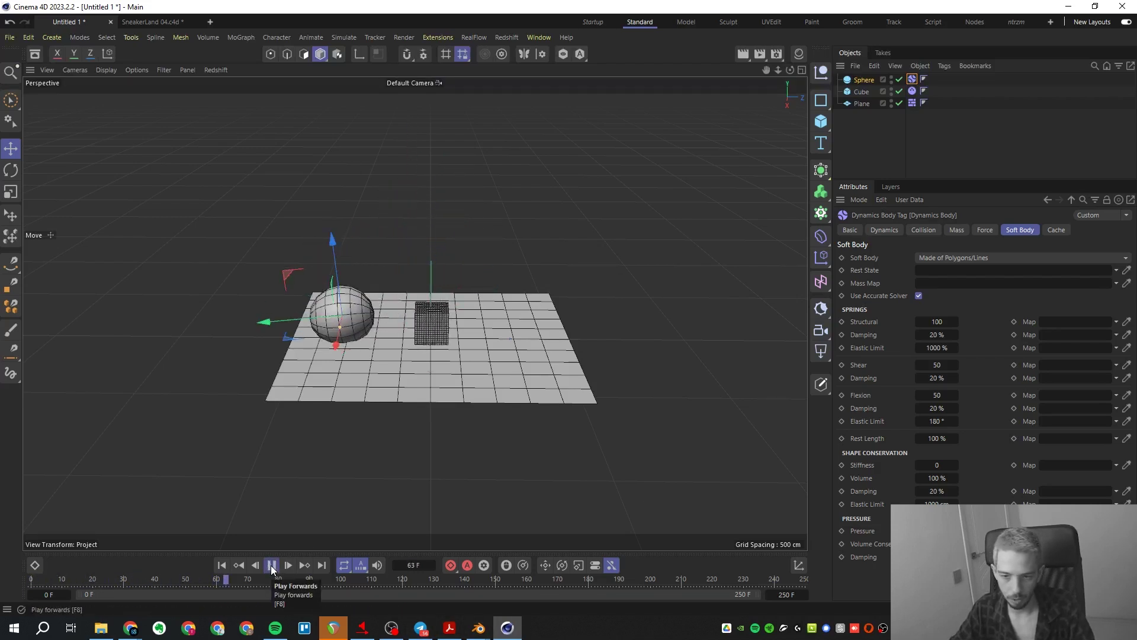
click(271, 565)
- Replay from frame 0 as the sphere drops onto the cube and rolls onto the plane
click(434, 328)
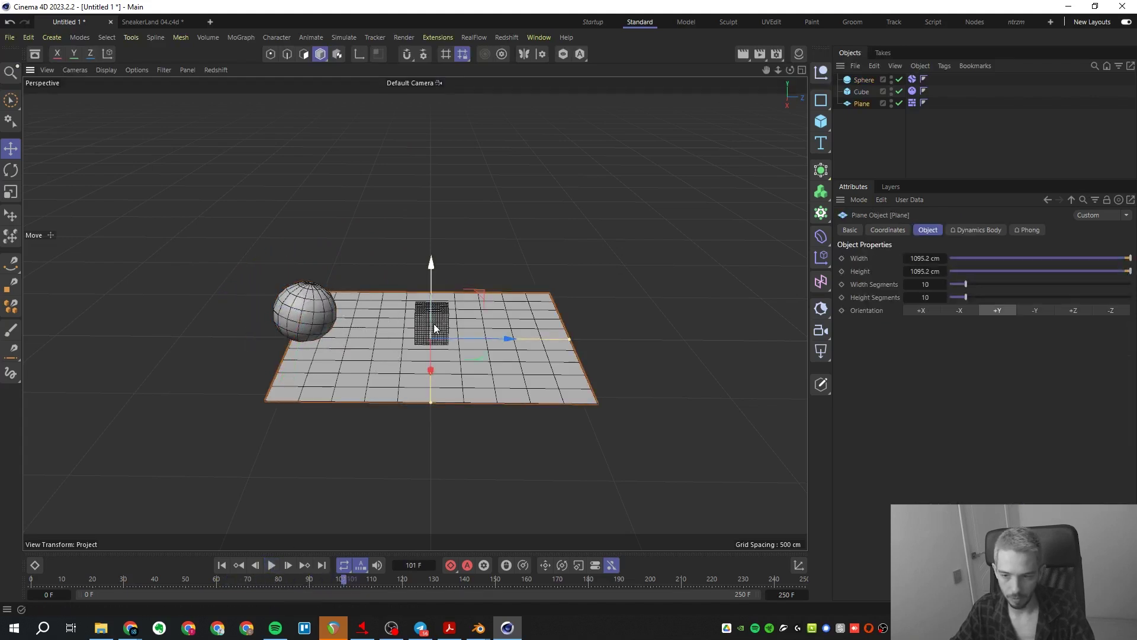
click(434, 329)
click(286, 318)
click(475, 221)
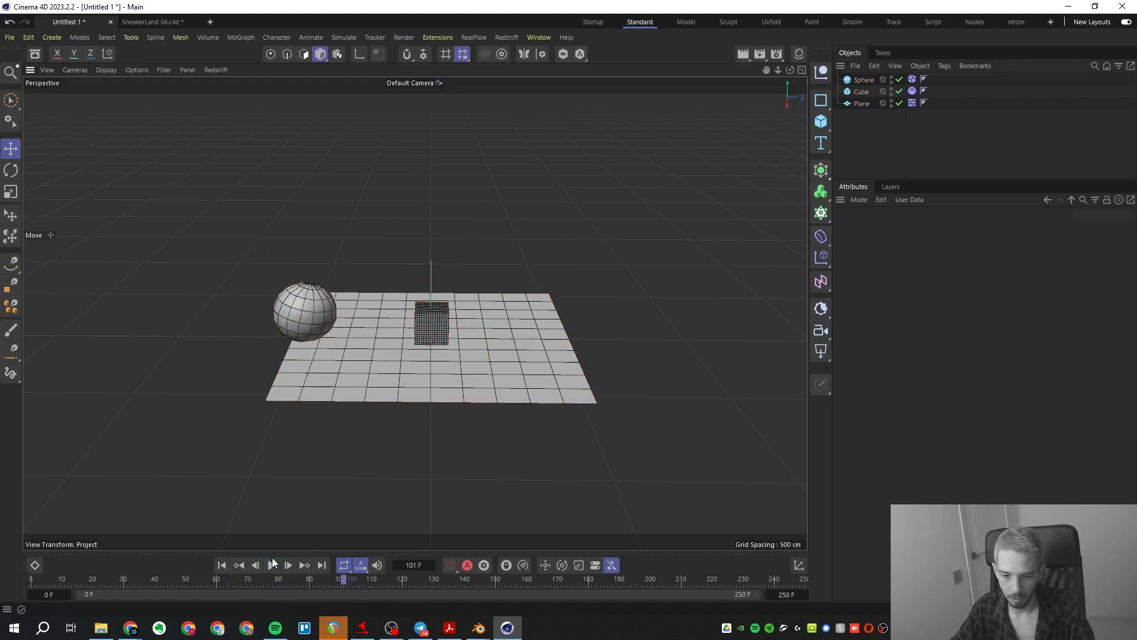
click(221, 565)
click(271, 565)
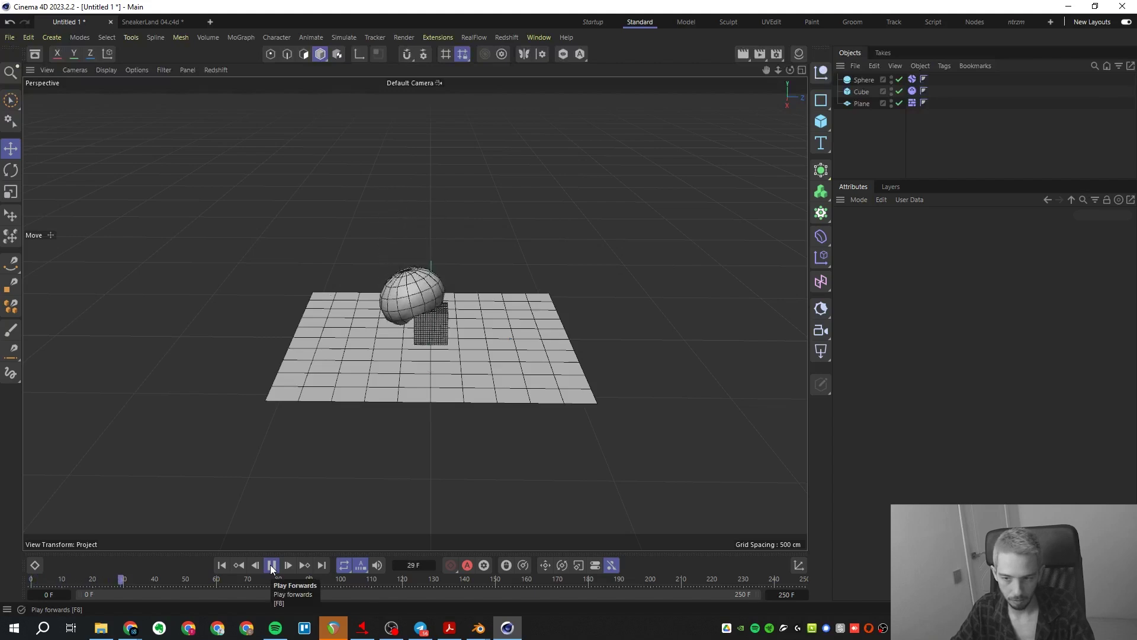
click(271, 565)
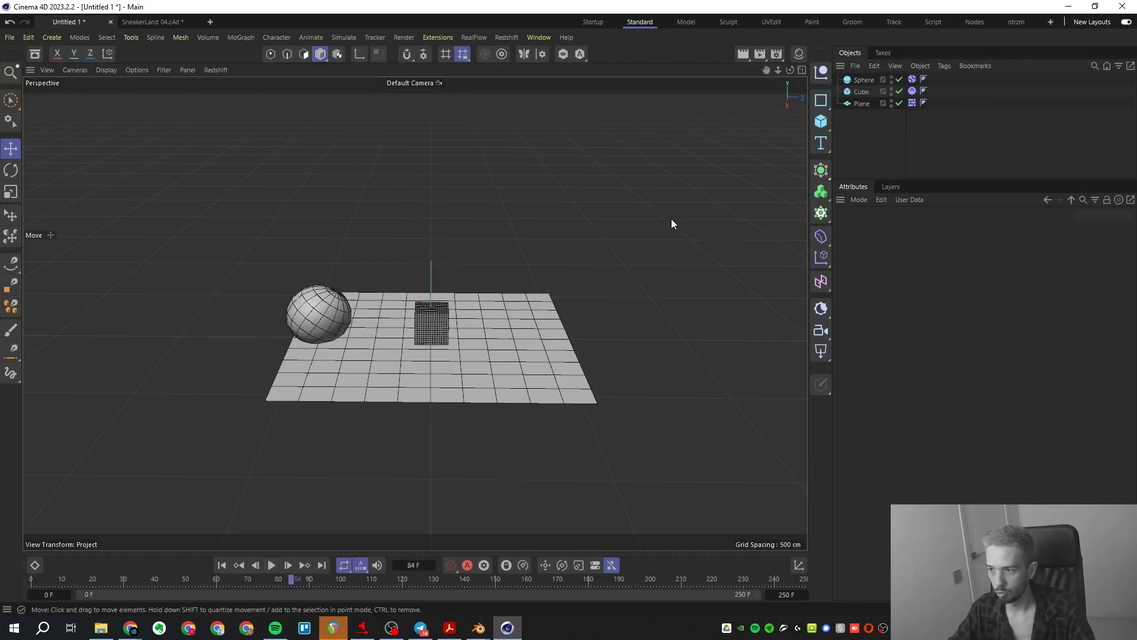
- Add a second plane, Plane.1, and raise it high above the scene
click(821, 121)
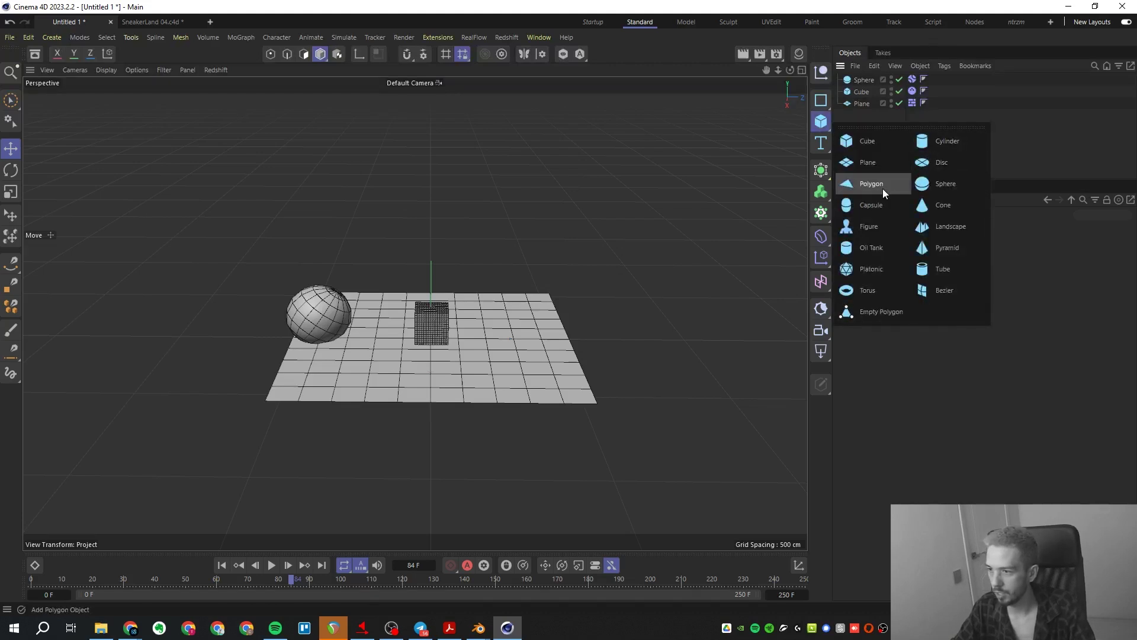
click(867, 161)
drag(431, 289, 538, 193)
- Give Plane.1 a Soft Body tag made of Polygons/Lines and run the drape to frame 63
right_click(858, 80)
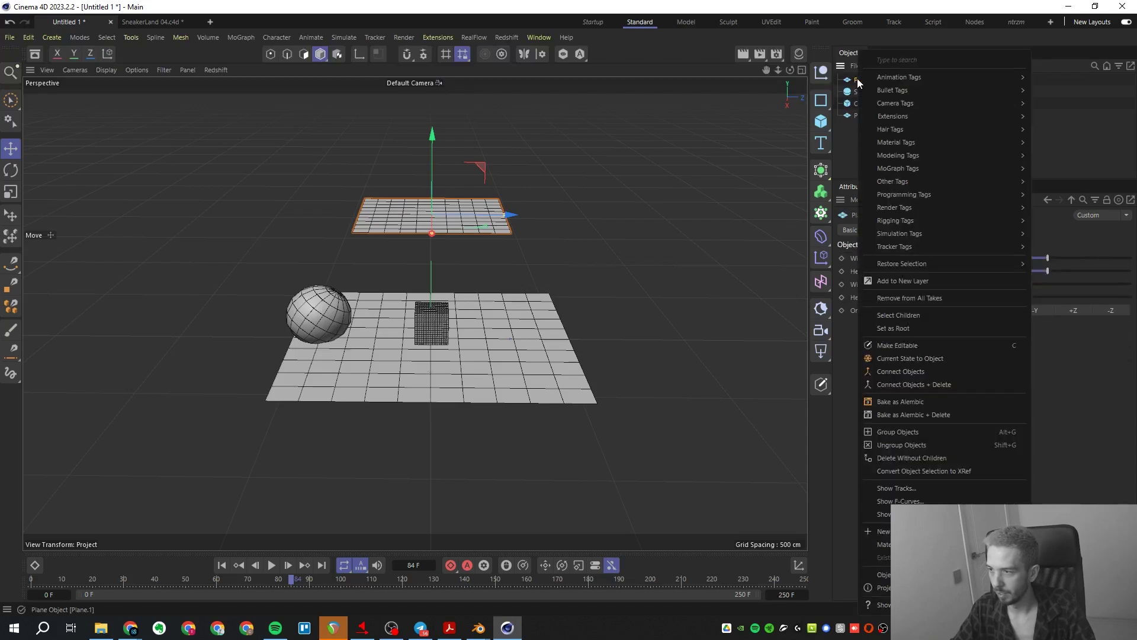
mouse_move(928, 95)
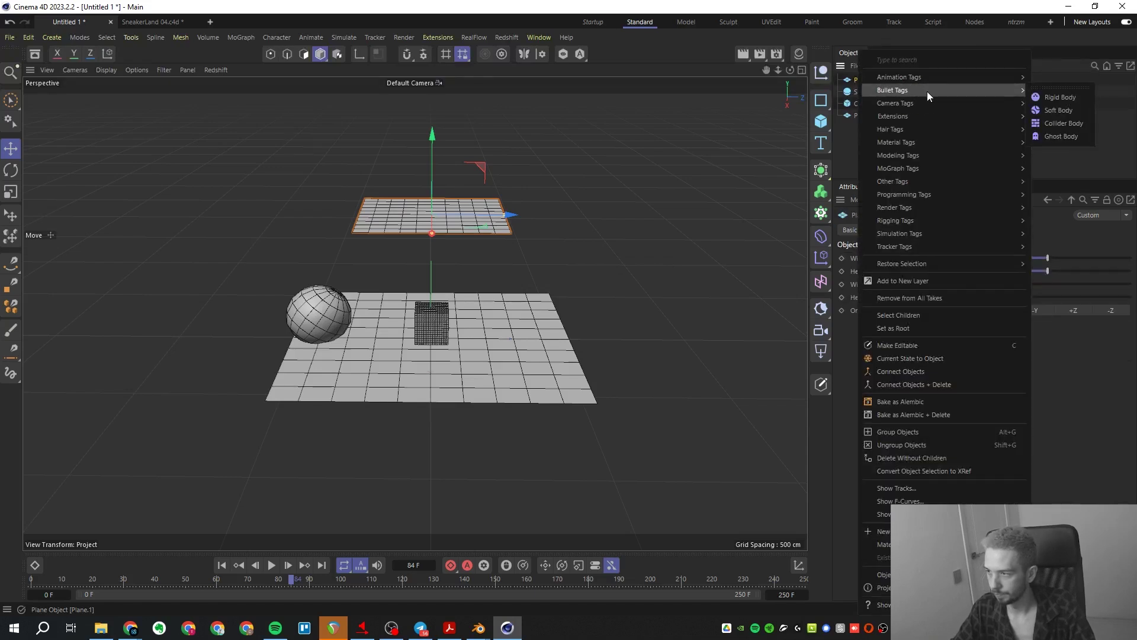
click(1075, 110)
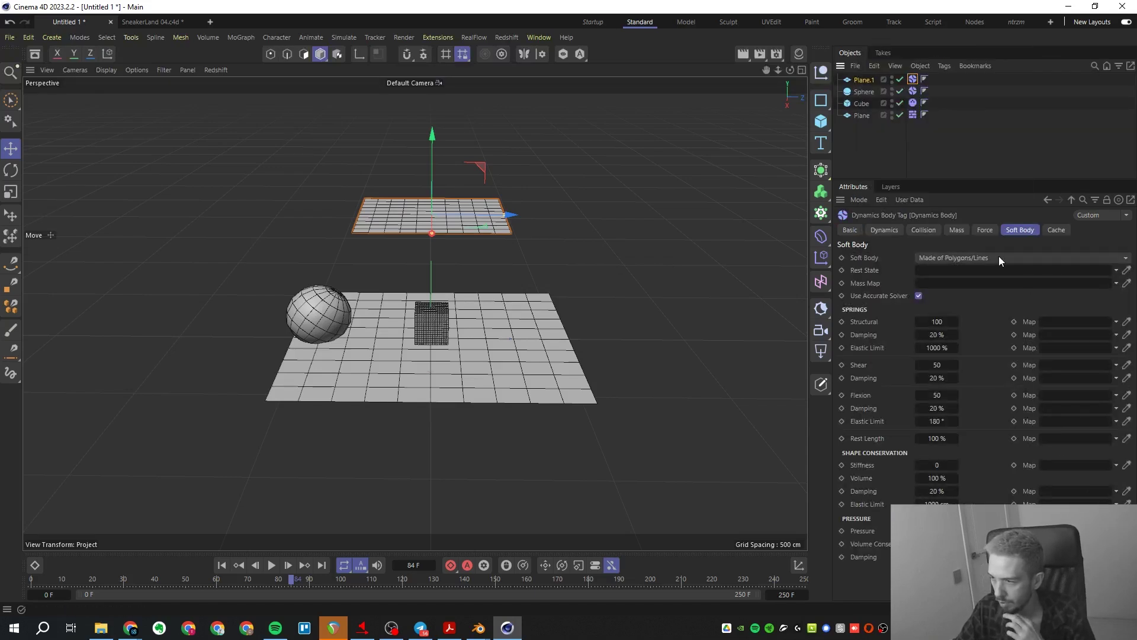
click(140, 34)
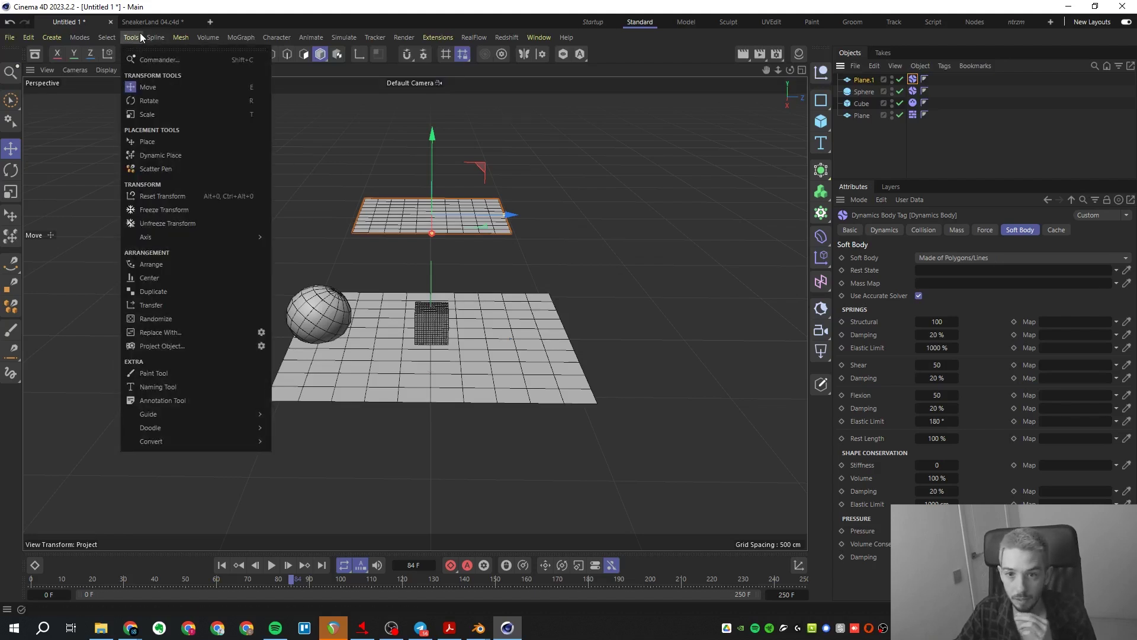
key(Escape)
click(977, 258)
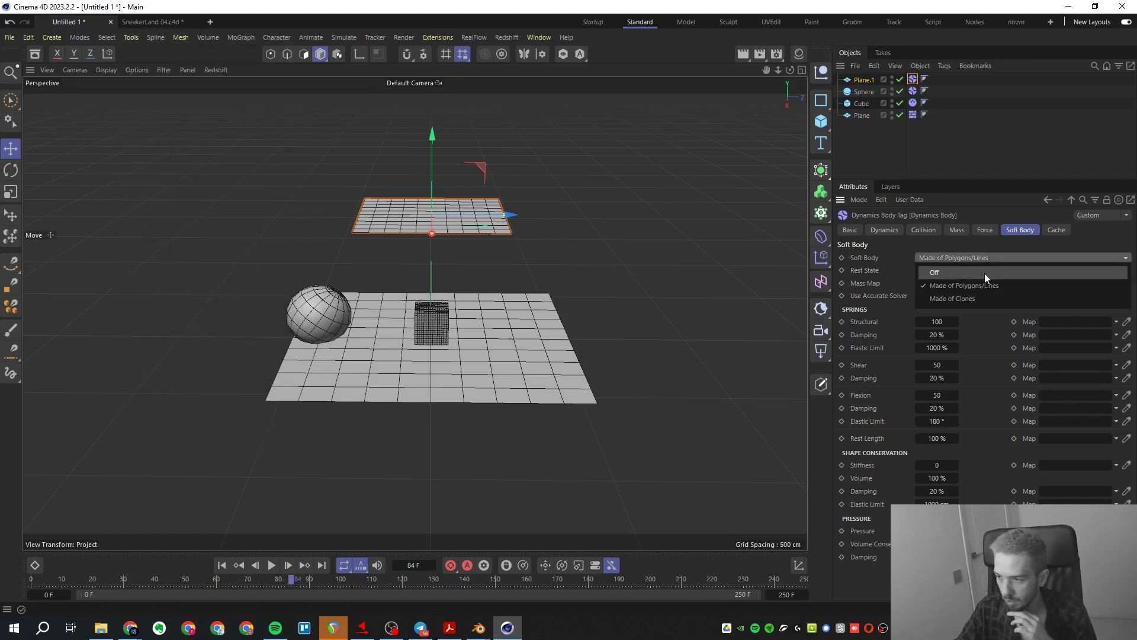
key(Escape)
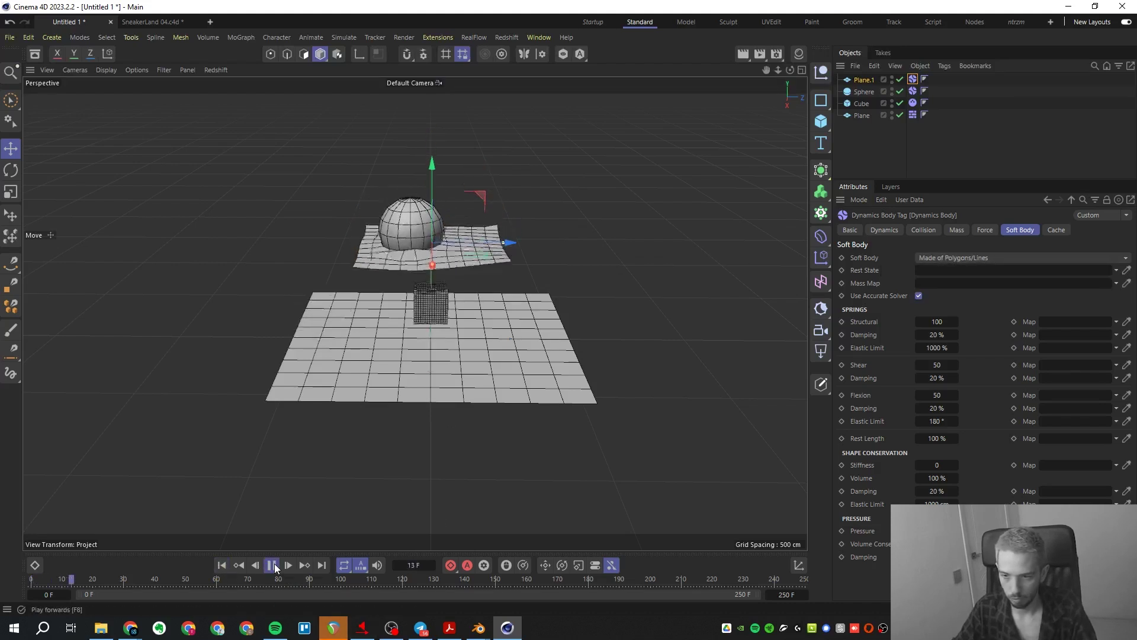
click(273, 565)
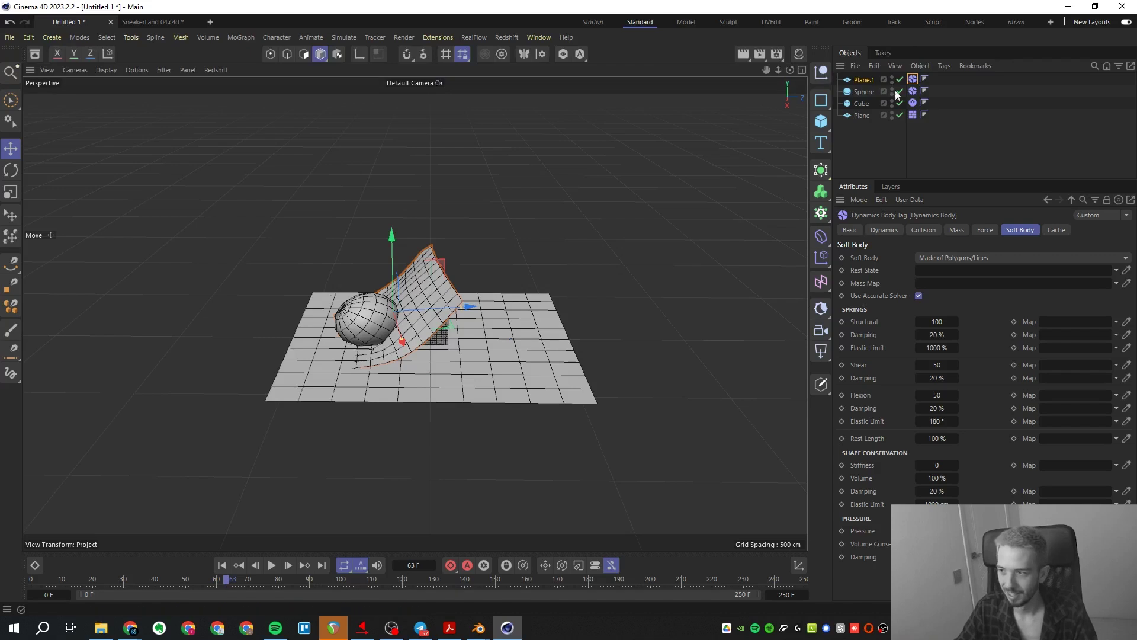
- Replace Plane.1's soft body tag with a Cloth tag found by searching 'cloth'
key(Delete)
key(shift+c)
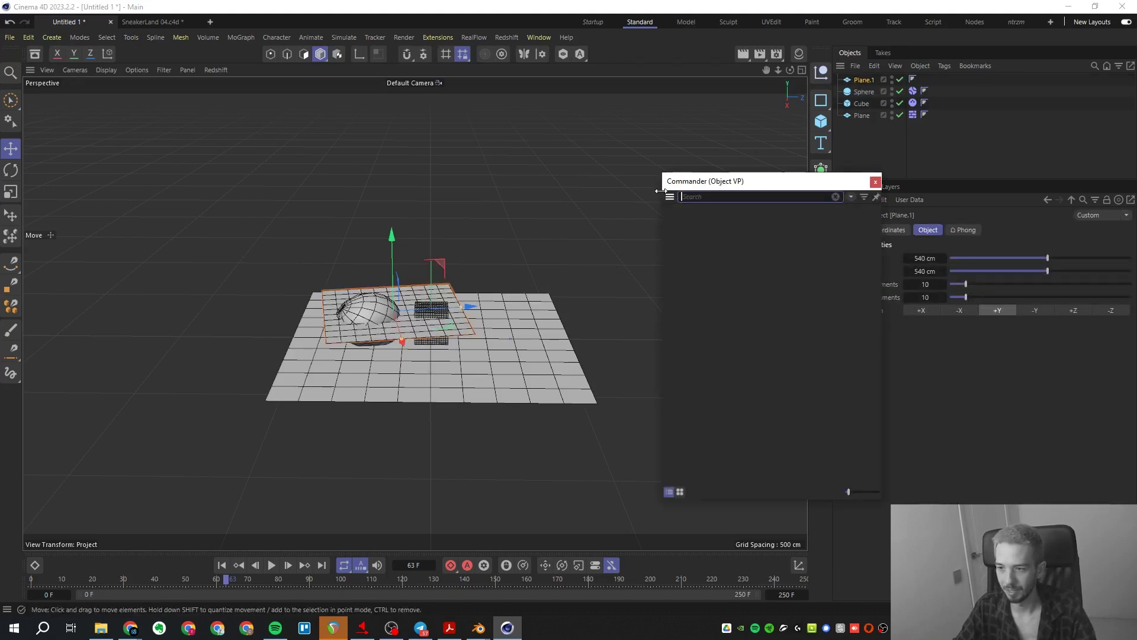
text(cloth)
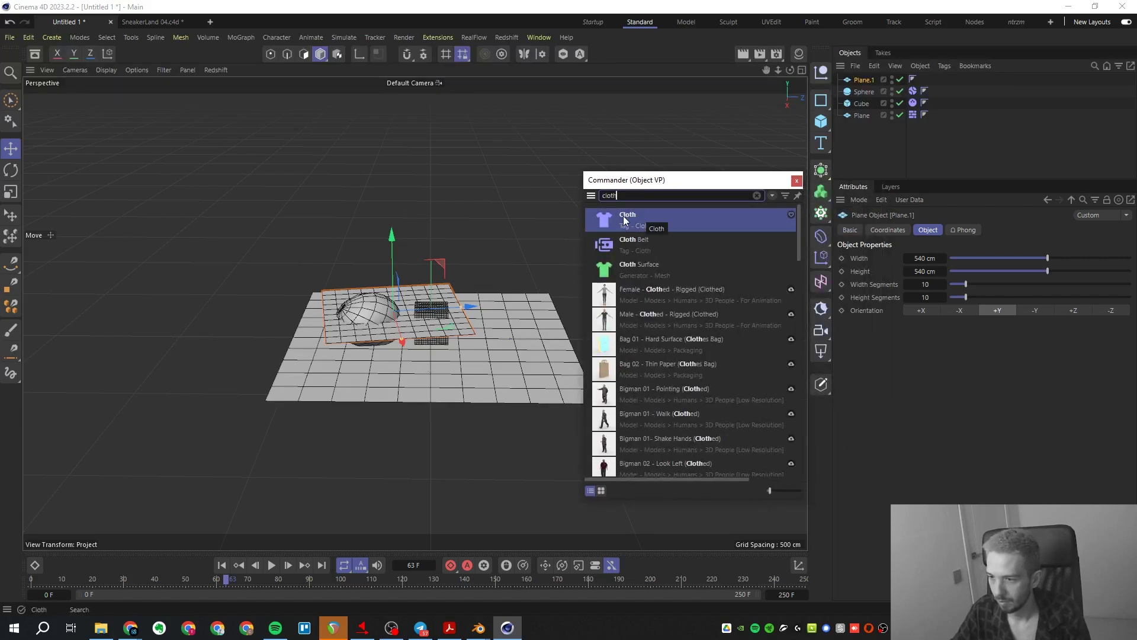
drag(624, 220, 872, 78)
drag(810, 145, 608, 216)
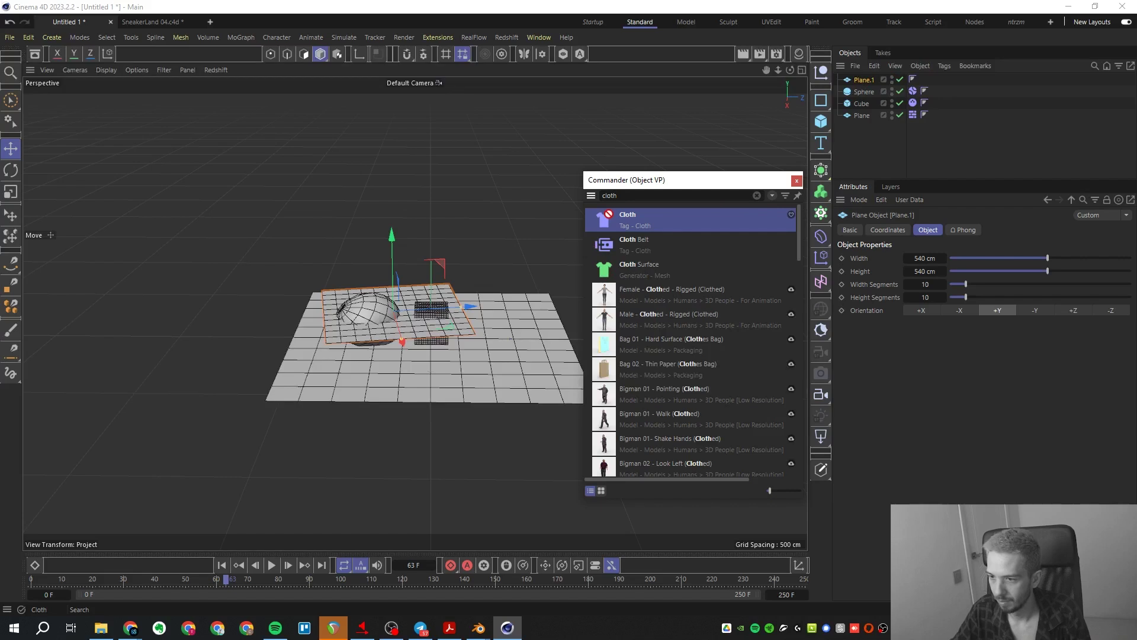
click(609, 221)
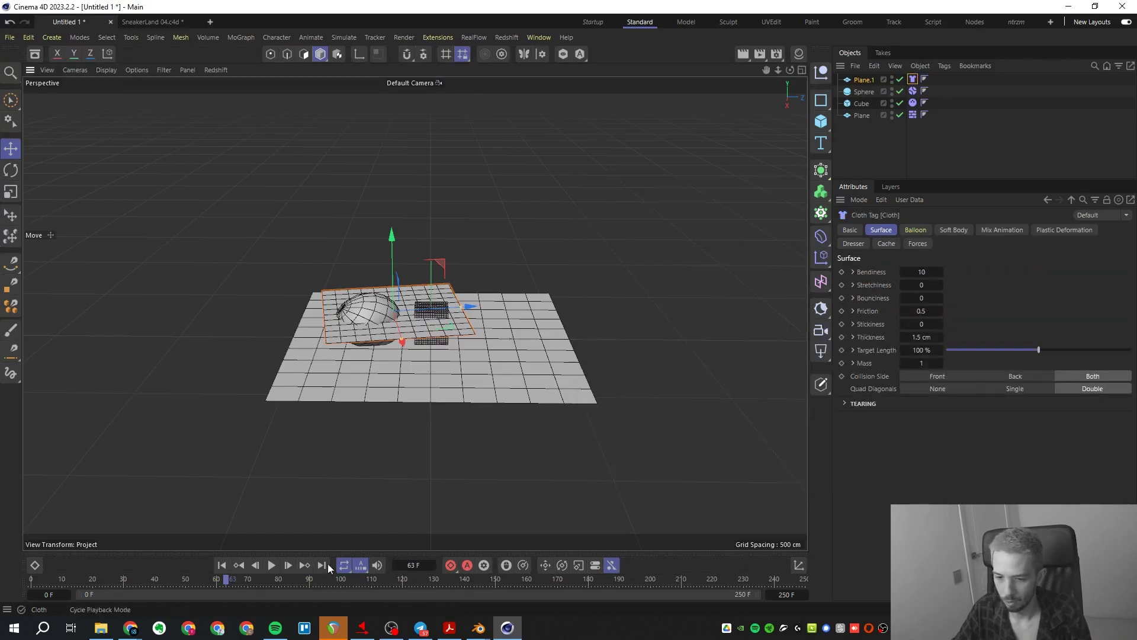
- Test the cloth fall from frame 0, then raise Plane.1 to about 599 cm
click(222, 565)
click(272, 565)
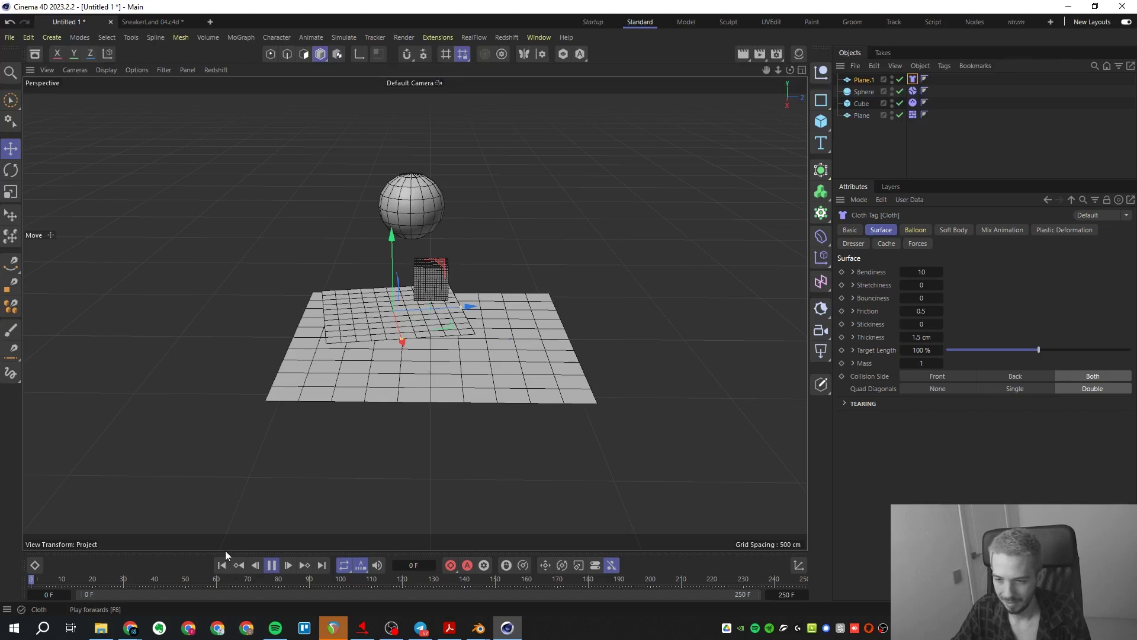
click(271, 565)
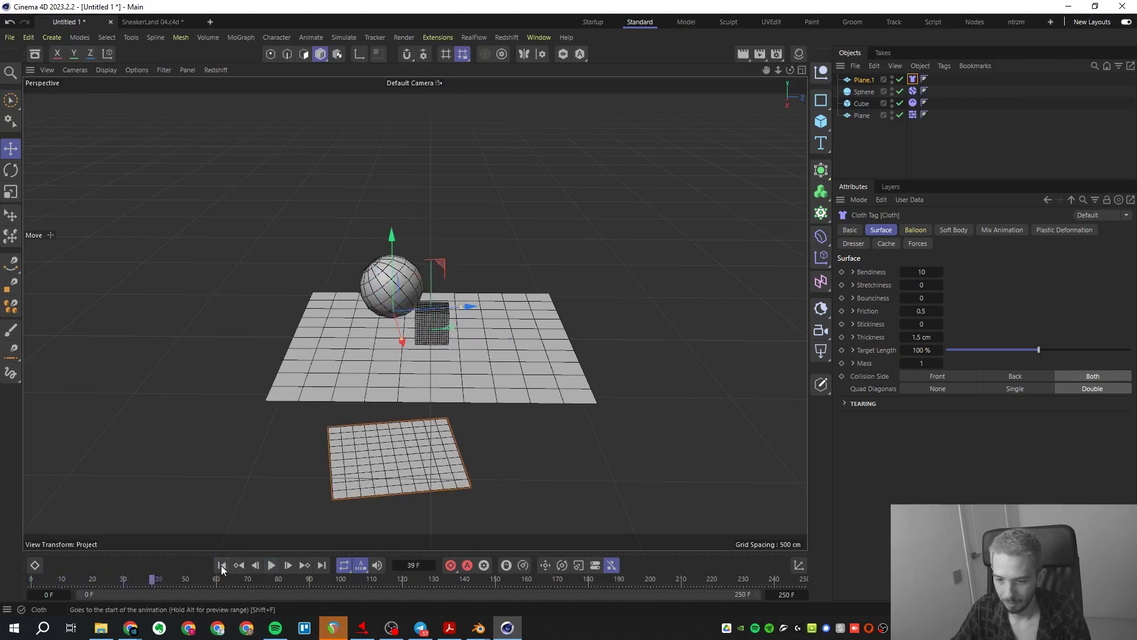
click(222, 565)
drag(391, 242, 390, 107)
- Add Collider tags to the floor Plane, then copy them onto the Sphere and Cube
click(858, 119)
right_click(860, 119)
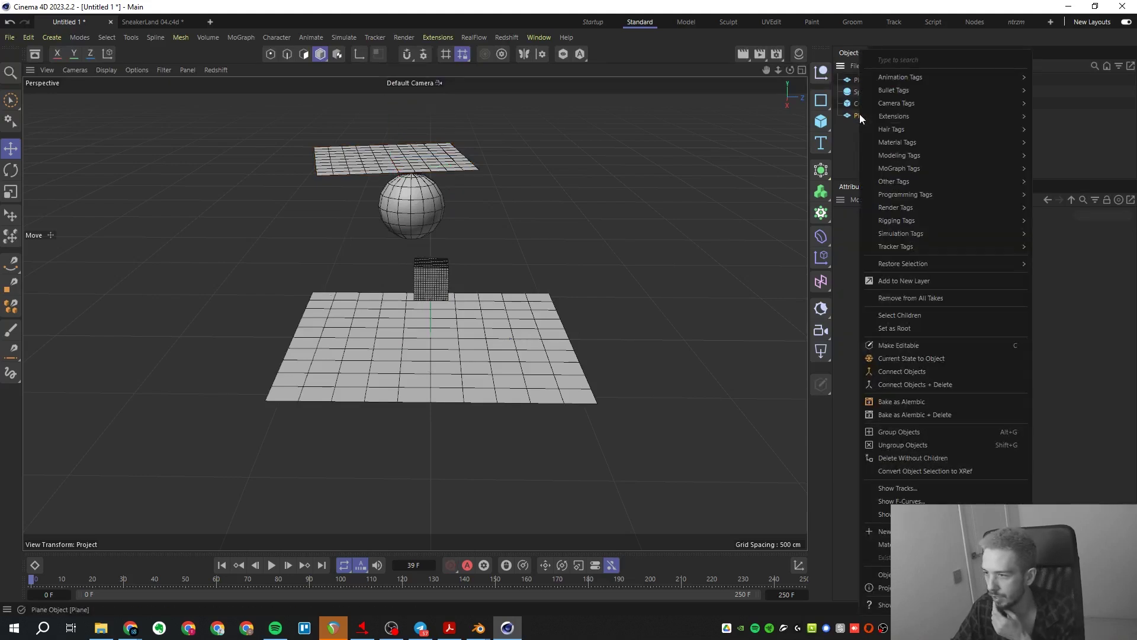
mouse_move(930, 238)
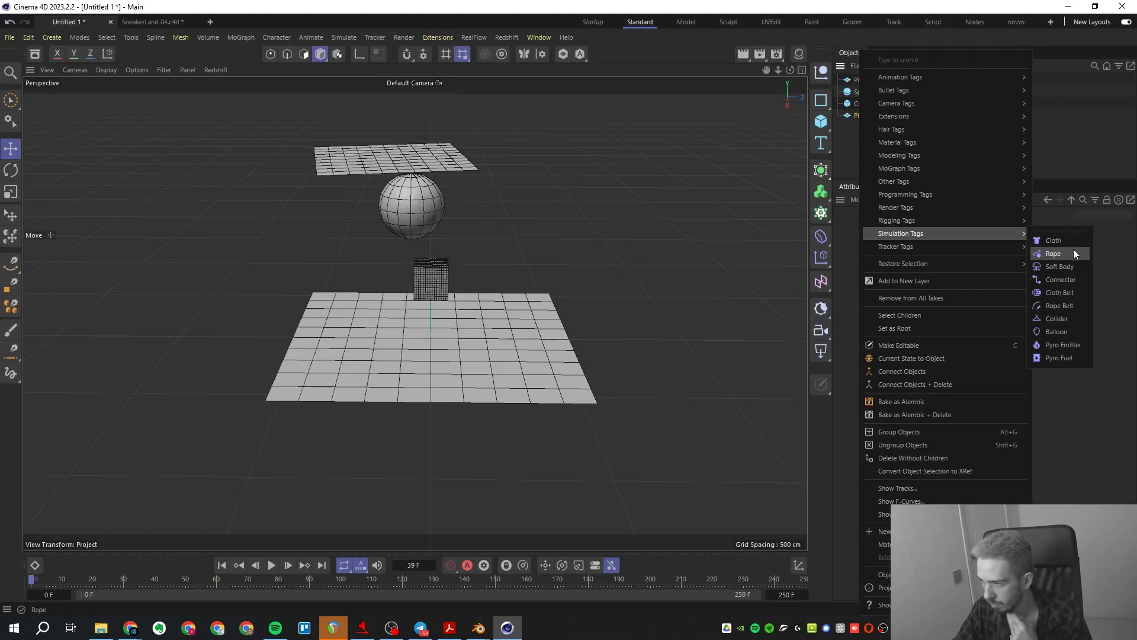
click(1060, 319)
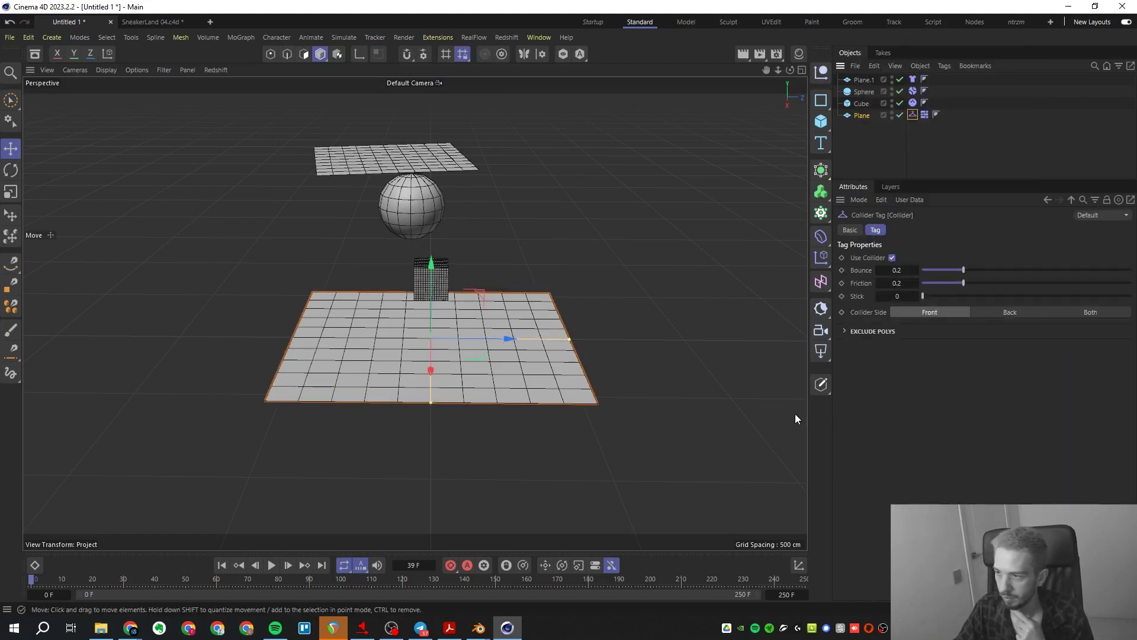
drag(943, 116, 937, 91)
- Play the simulation from the first frame to watch the cloth drape, then stop and rewind
click(221, 565)
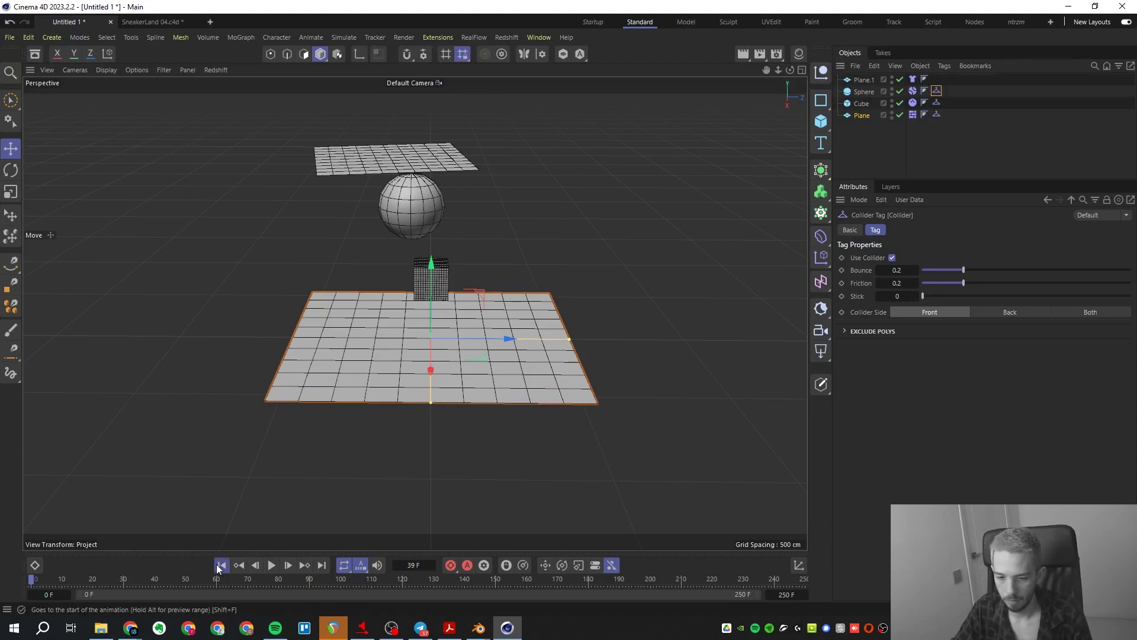
click(271, 565)
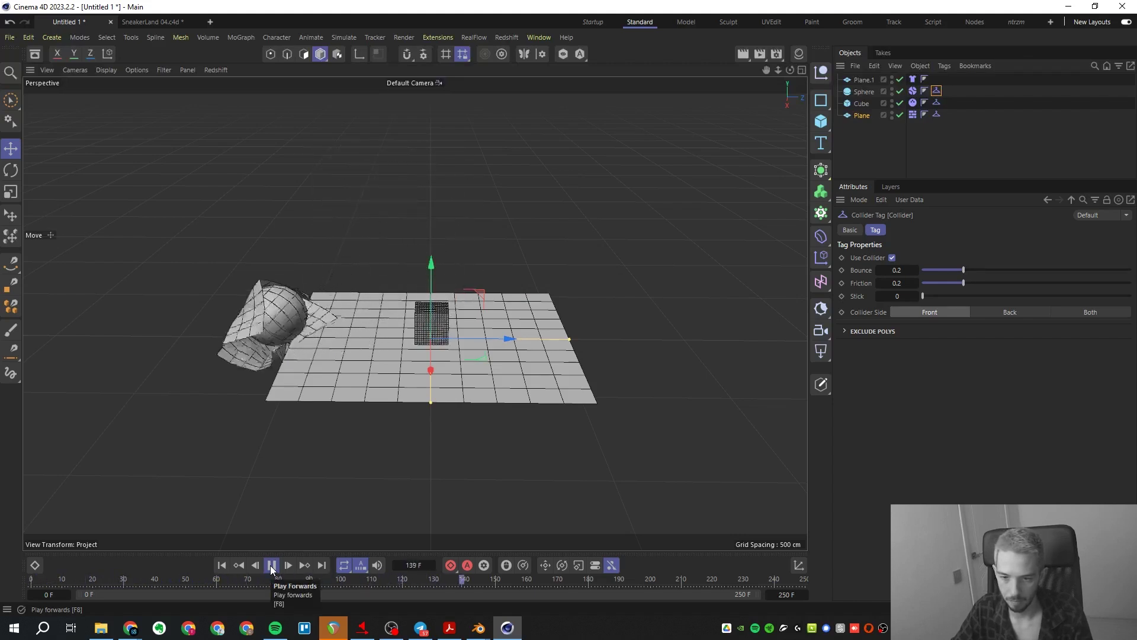
click(271, 565)
click(221, 565)
- Shift the cloth Plane.1 right above the cube and give it 15 width and 15 height segments
drag(440, 153, 533, 195)
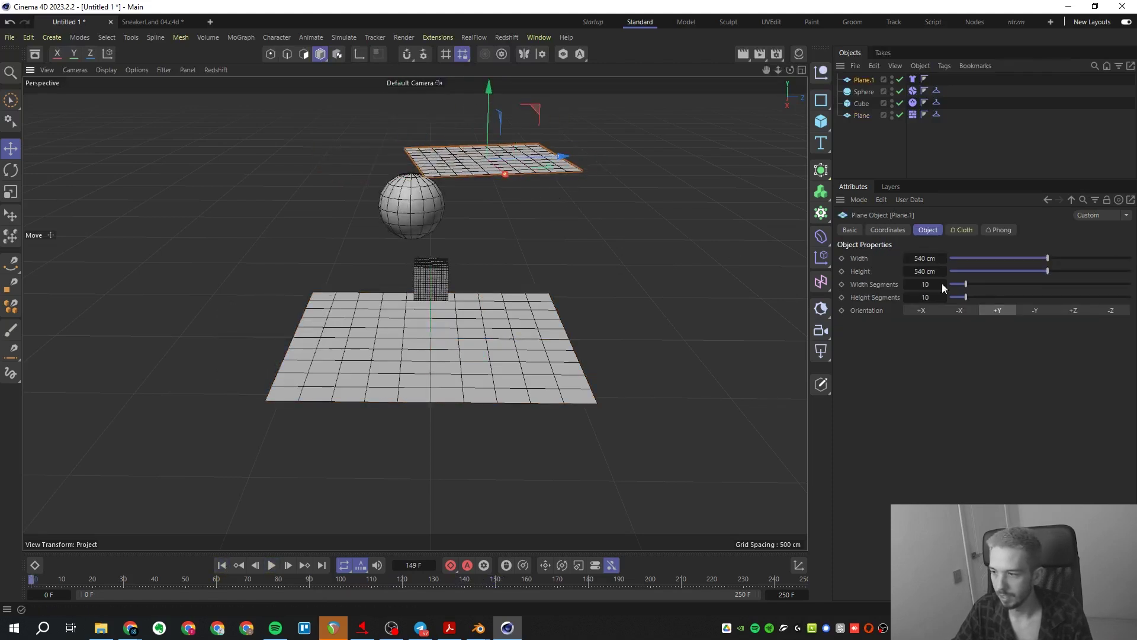
double_click(932, 284)
text(15)
key(Tab)
text(15)
key(Return)
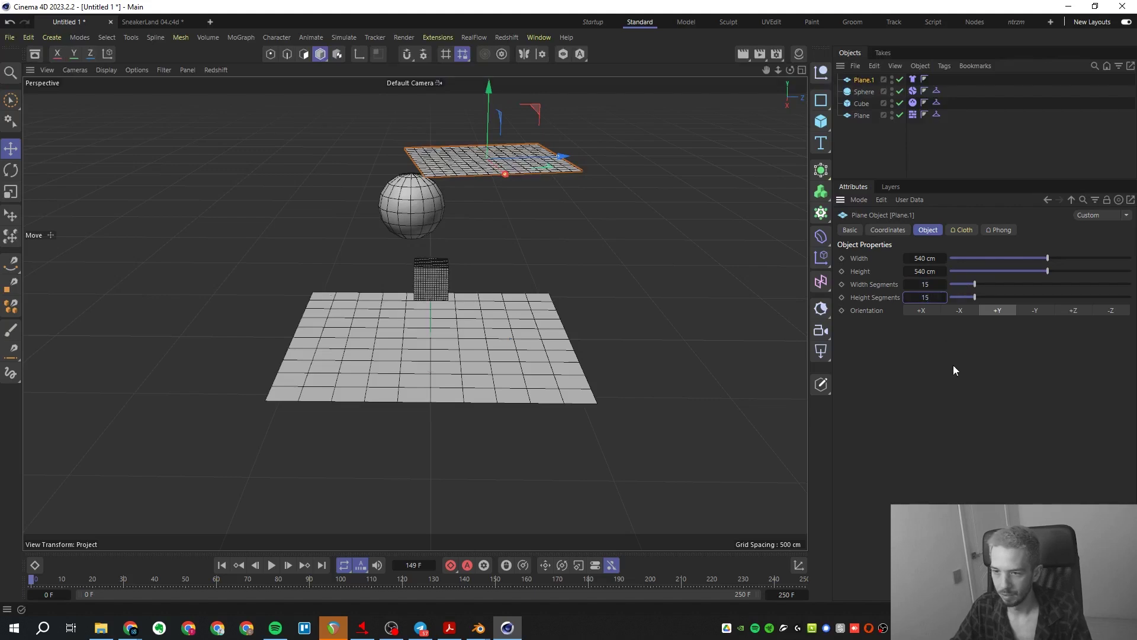
- Replay the denser cloth simulation from the start, pausing once it settles
key(shift+f)
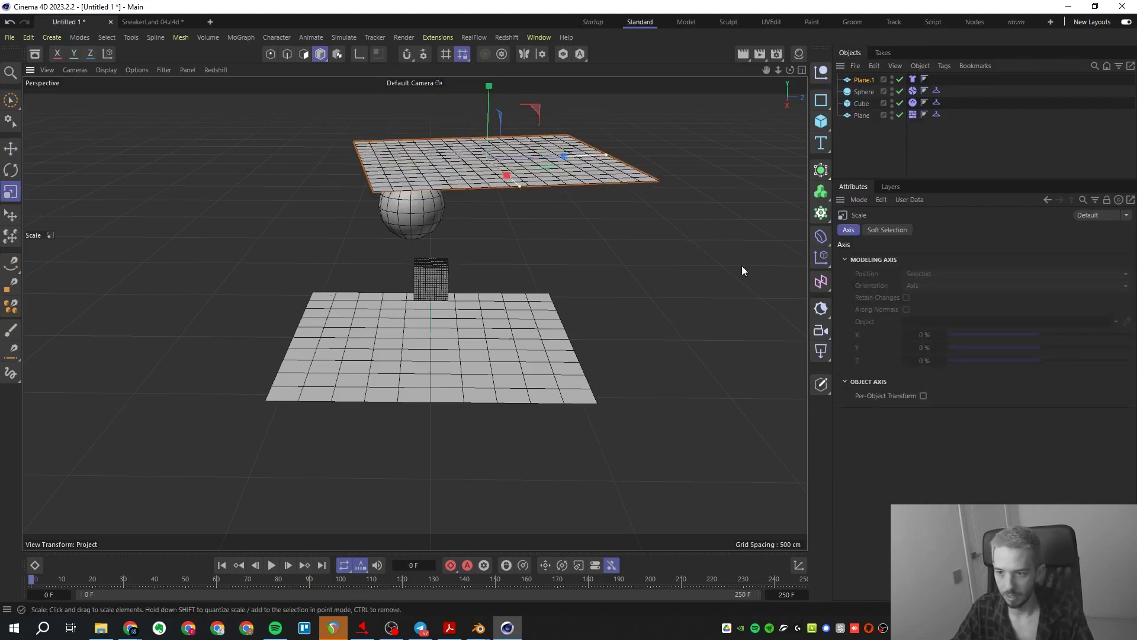
click(274, 568)
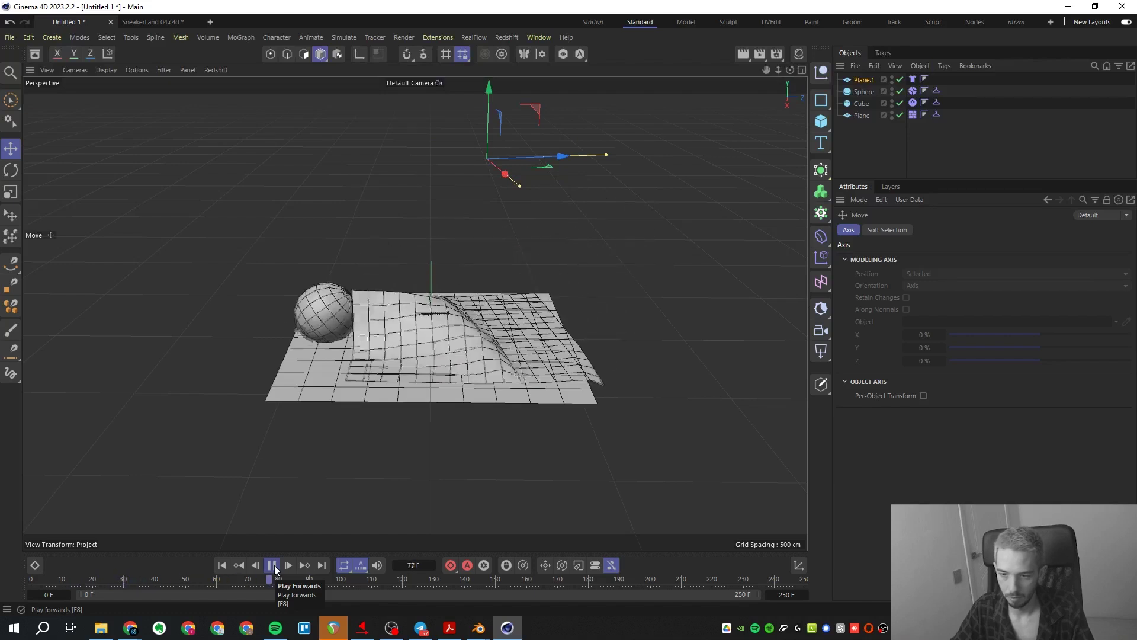
click(273, 565)
- Select the cloth plane, sphere, cube and floor in the Object Manager and delete them
click(521, 338)
click(312, 312)
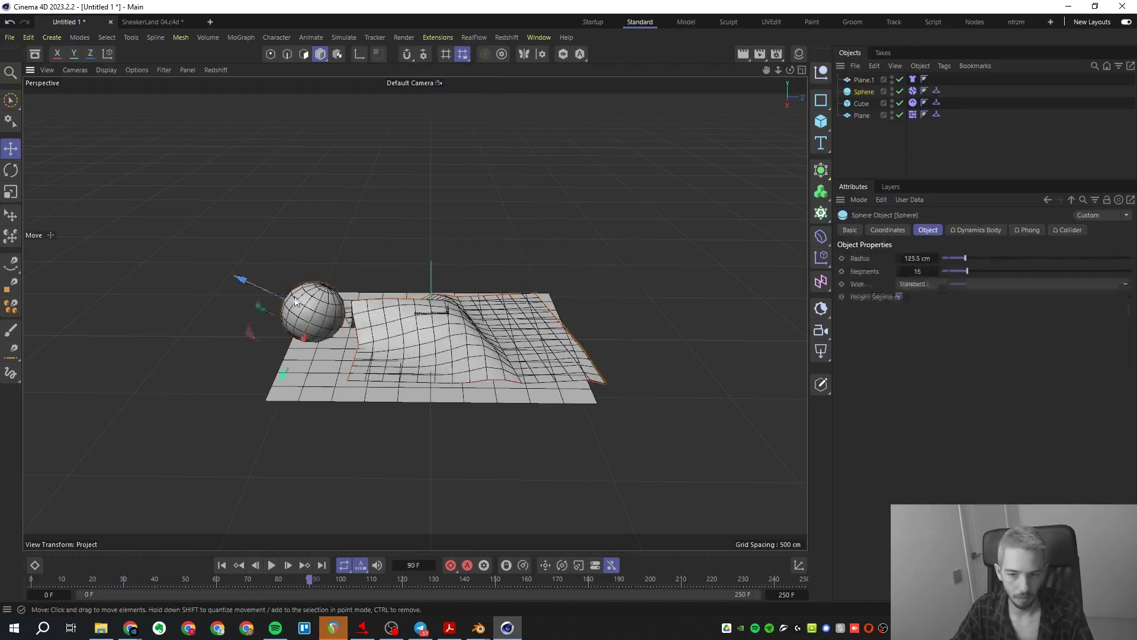
click(259, 237)
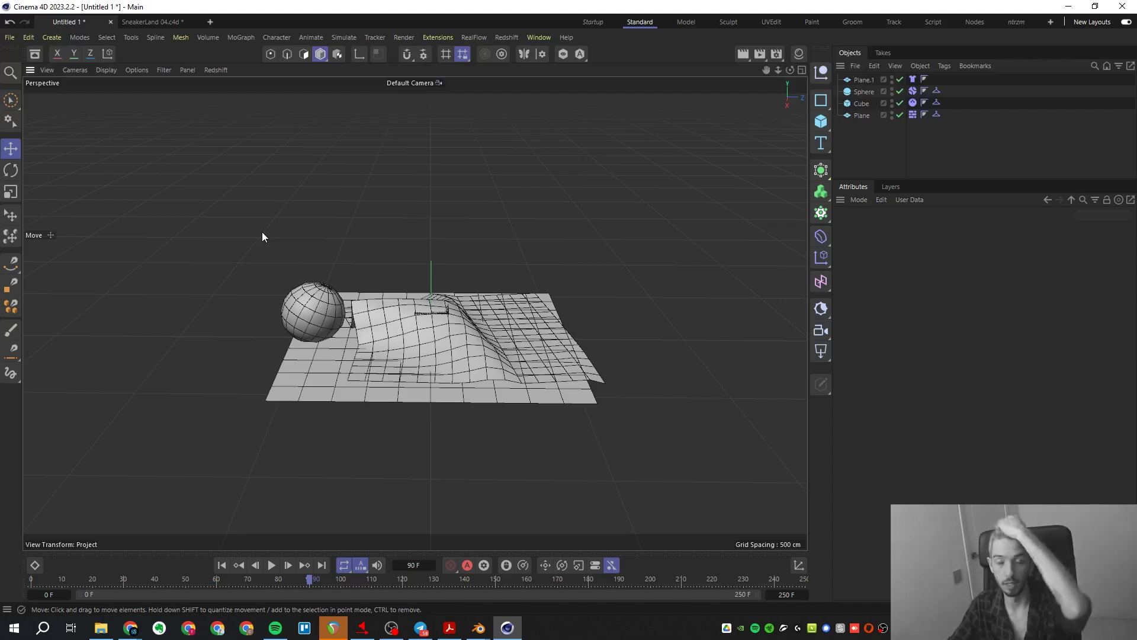
drag(1018, 144, 876, 94)
key(Delete)
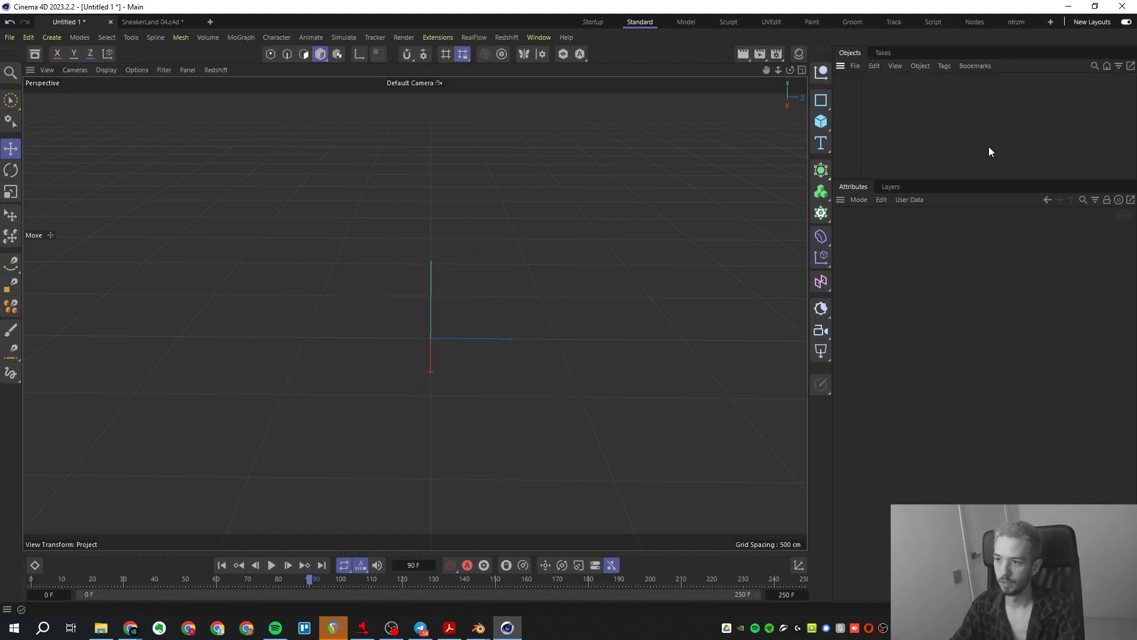
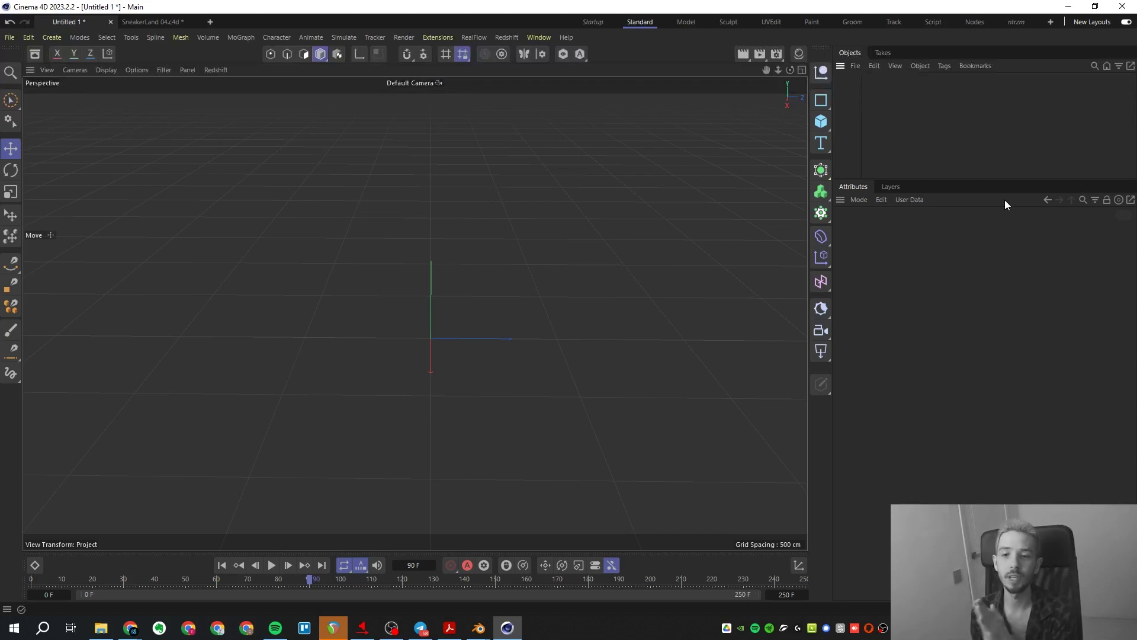
- Play Blender's proximity example from the first frame to watch bumps spread over the sphere
mouse_move(479, 627)
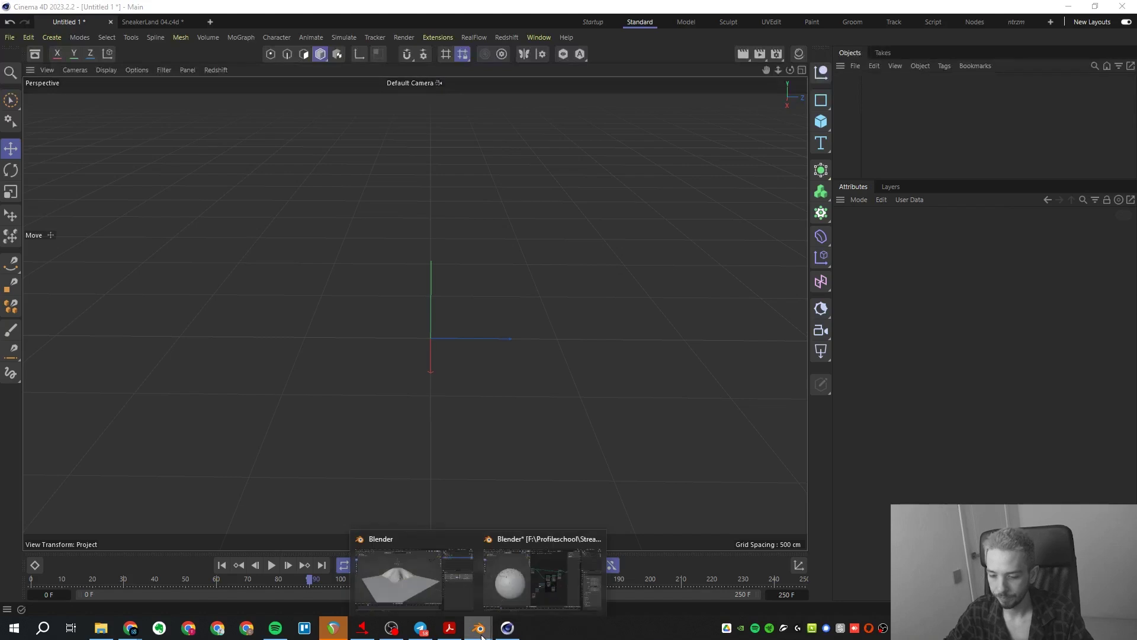
click(534, 586)
scroll(633, 321, down, 3)
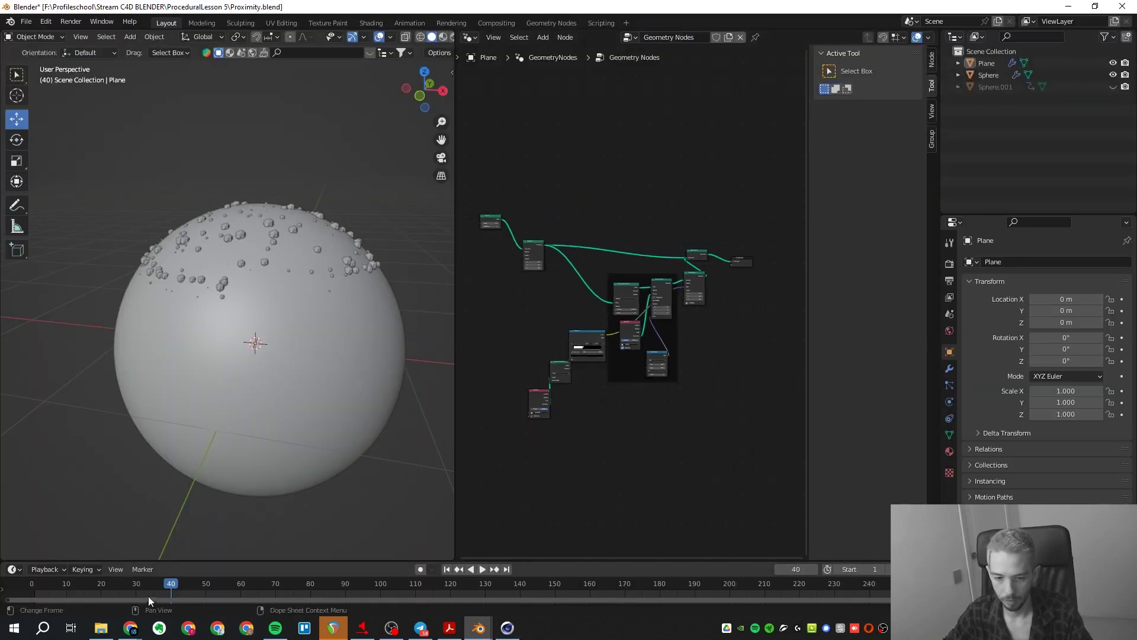
key(shift+Left)
key(space)
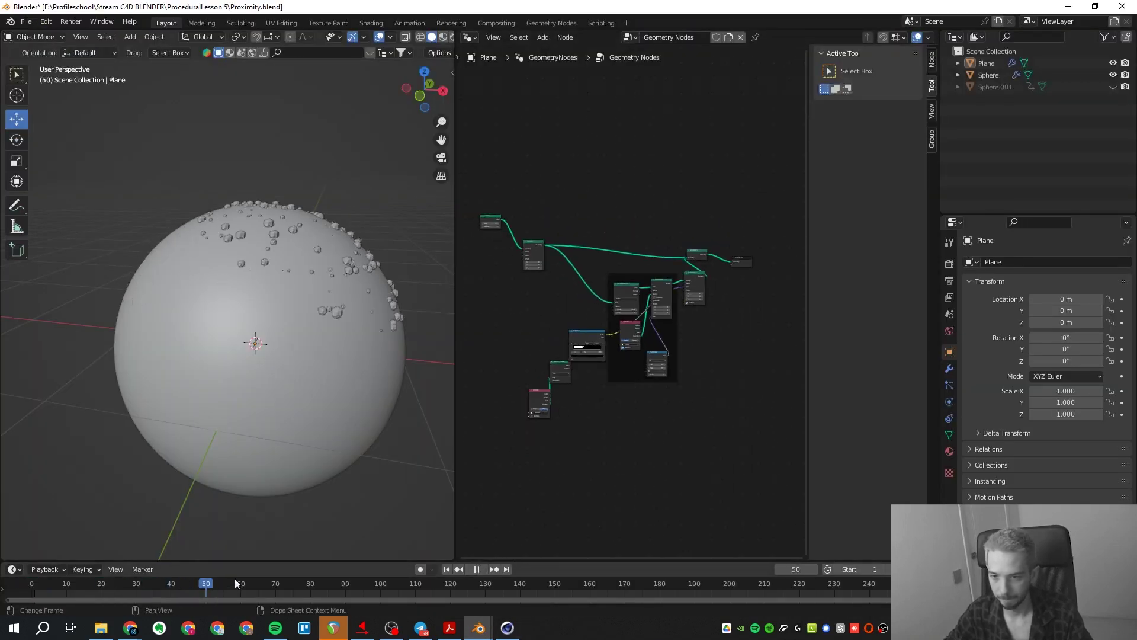
key(space)
- Back in Cinema 4D, lower the Objects/Attributes divider for a taller object list
scroll(485, 379, up, 2)
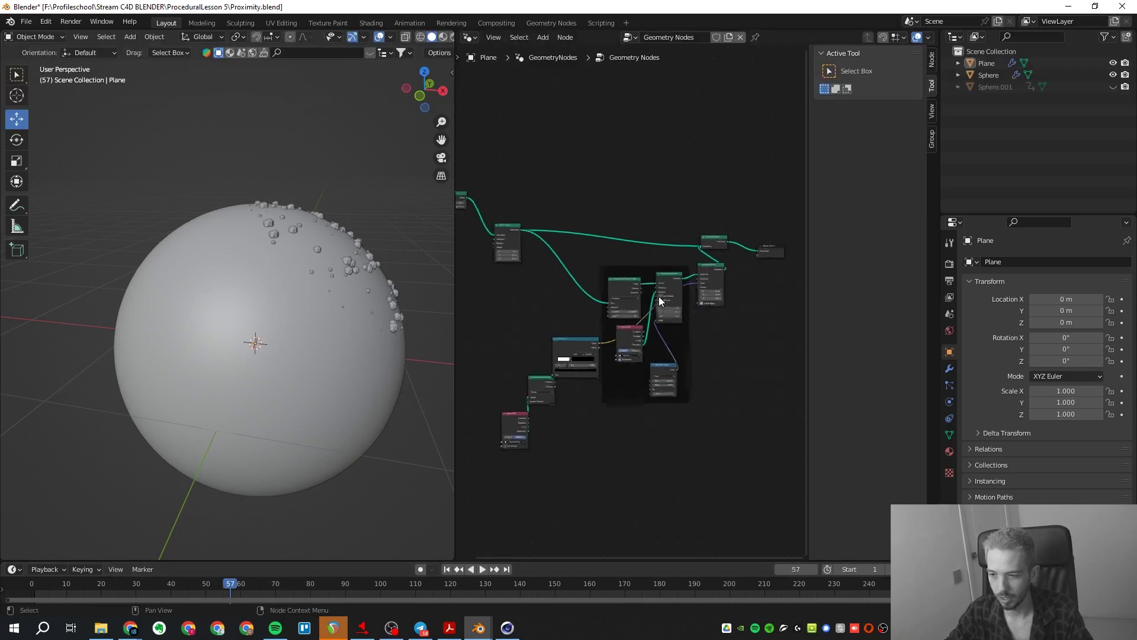
click(1068, 6)
drag(852, 179, 855, 278)
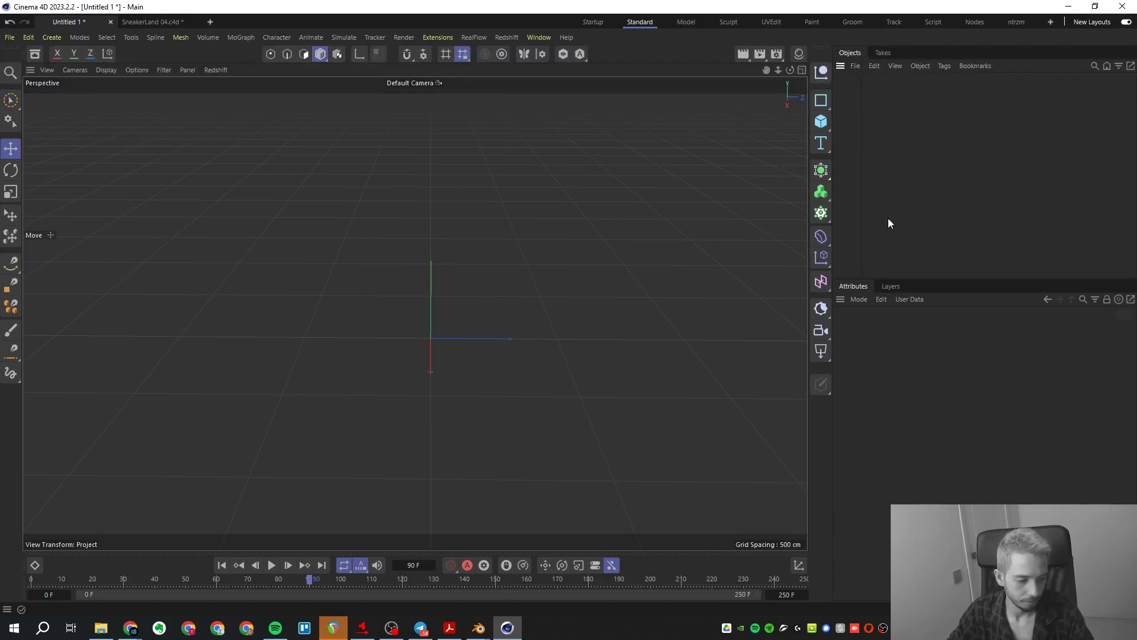
- Add a Sphere, scale it up to about 150%, and set its Segments to 44
click(820, 121)
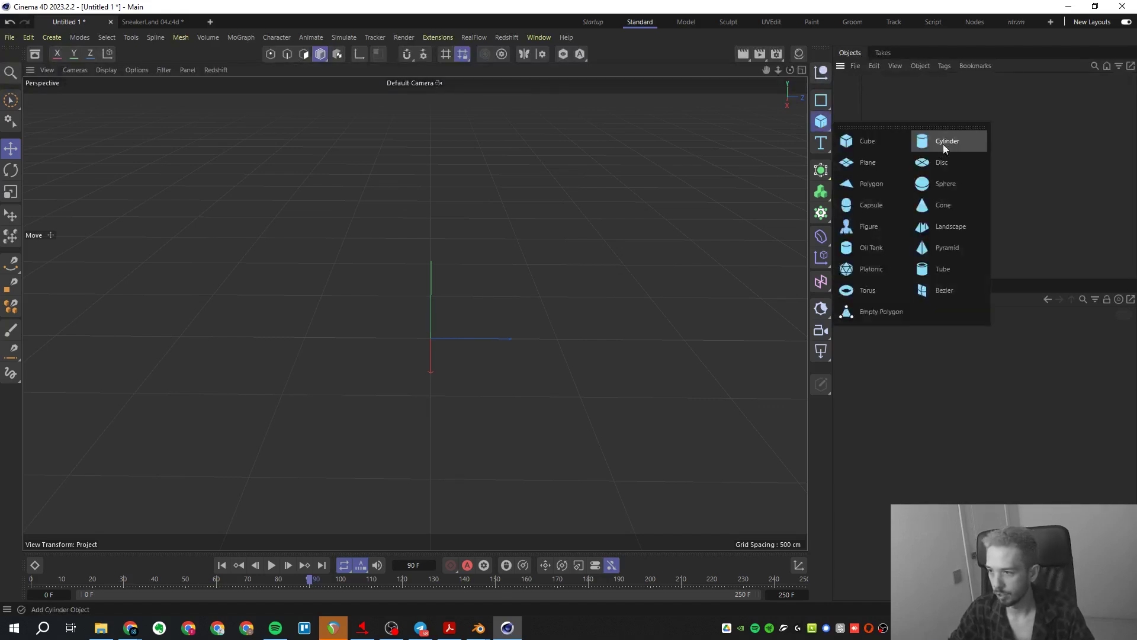
click(960, 181)
key(t)
drag(345, 347, 658, 308)
key(e)
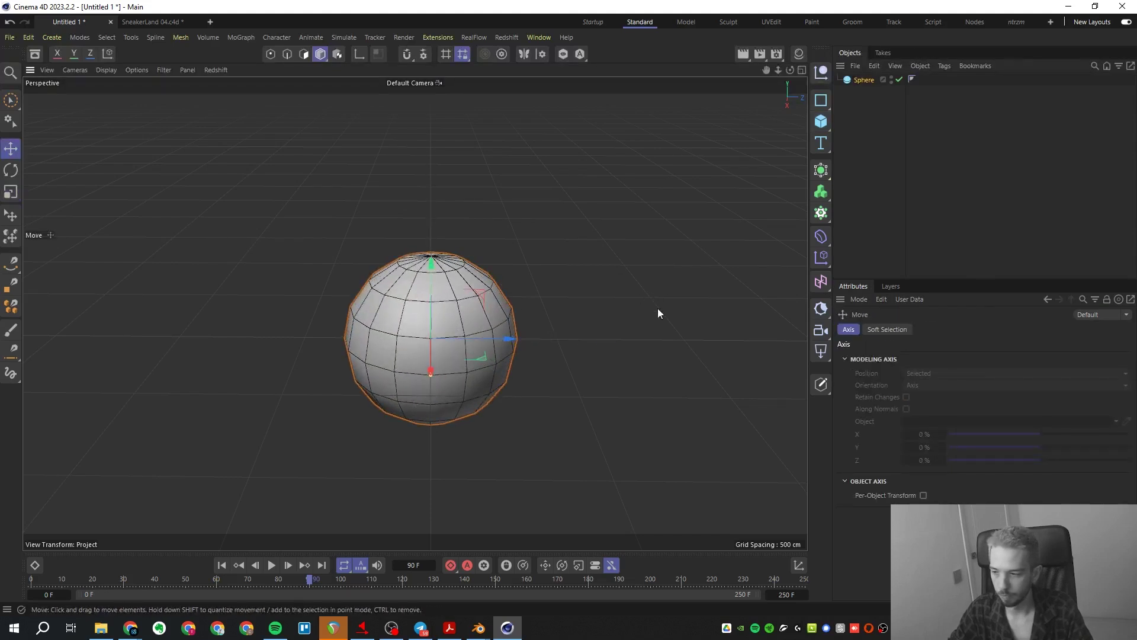
click(868, 80)
drag(967, 371, 1022, 374)
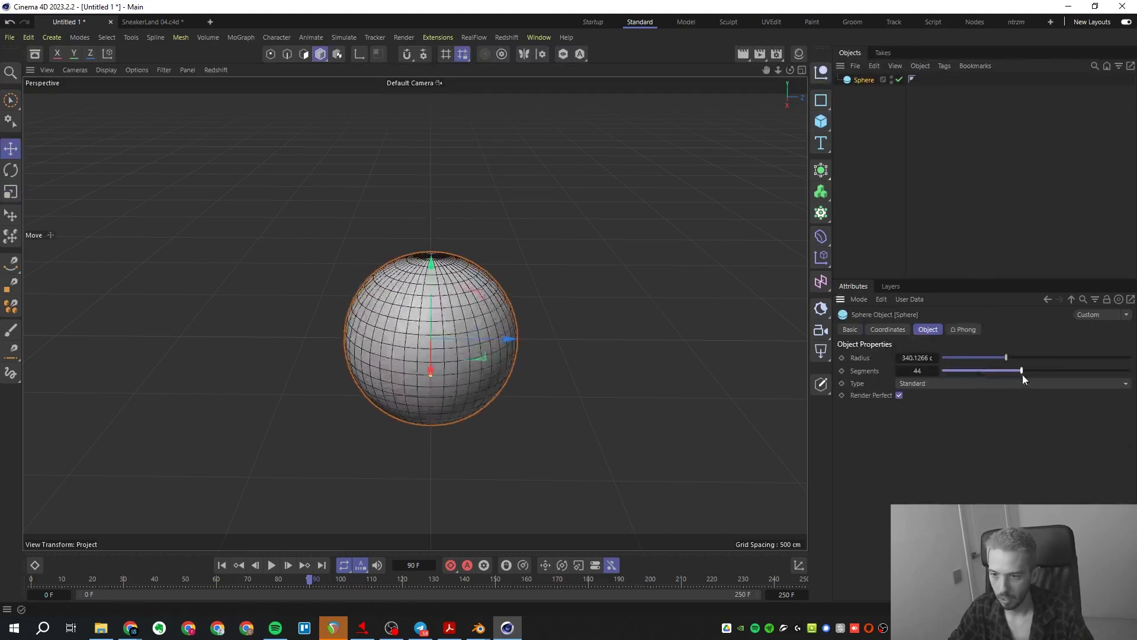
click(655, 389)
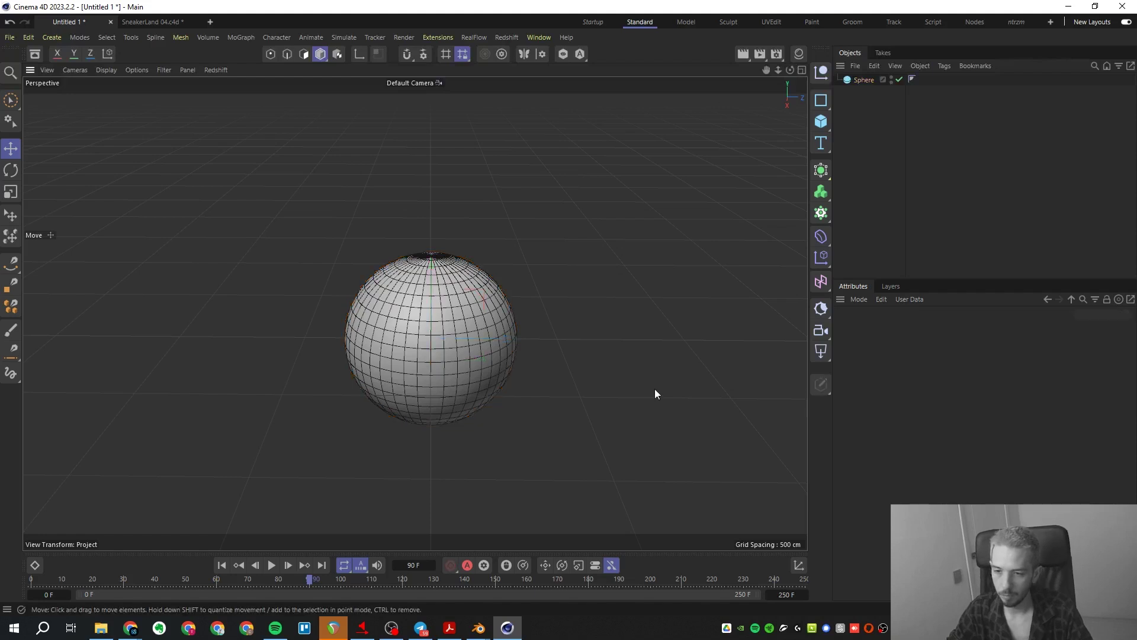
- Add a second, small sphere, Sphere.1, placed to the right of the large one
click(821, 121)
click(966, 183)
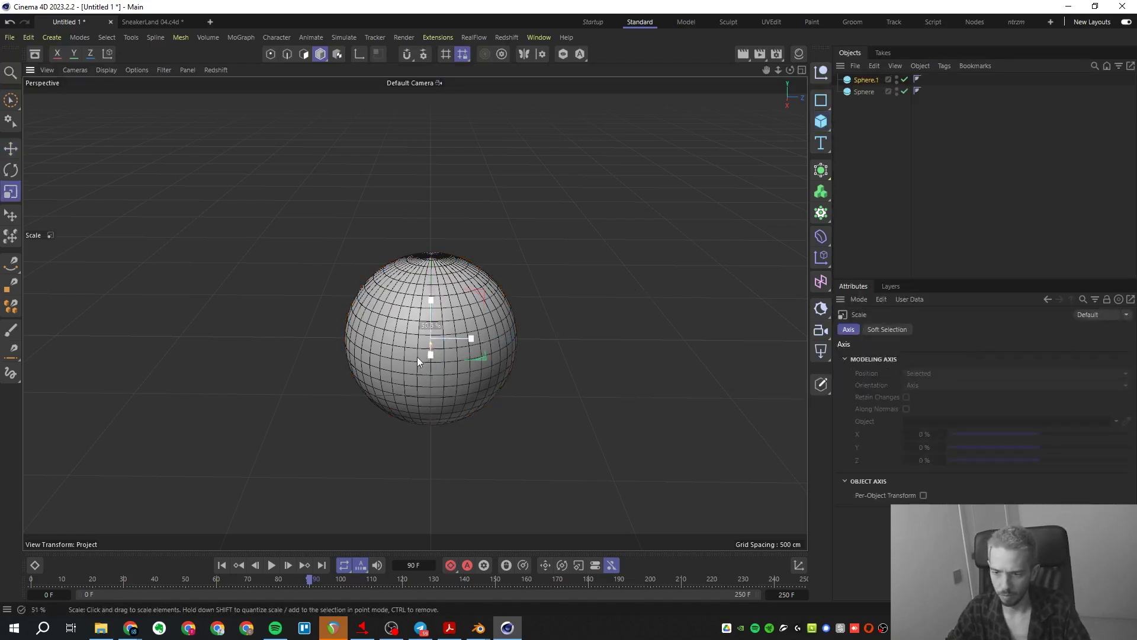
key(t)
drag(478, 335, 723, 306)
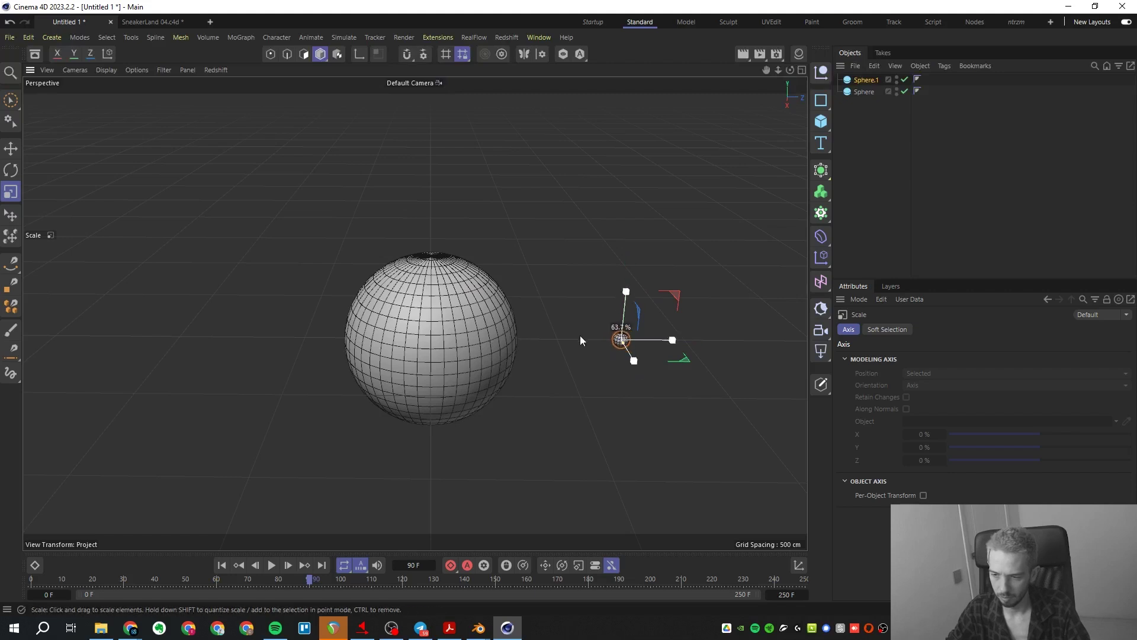
key(e)
key(ctrl+r)
alt+drag(527, 385, 531, 465)
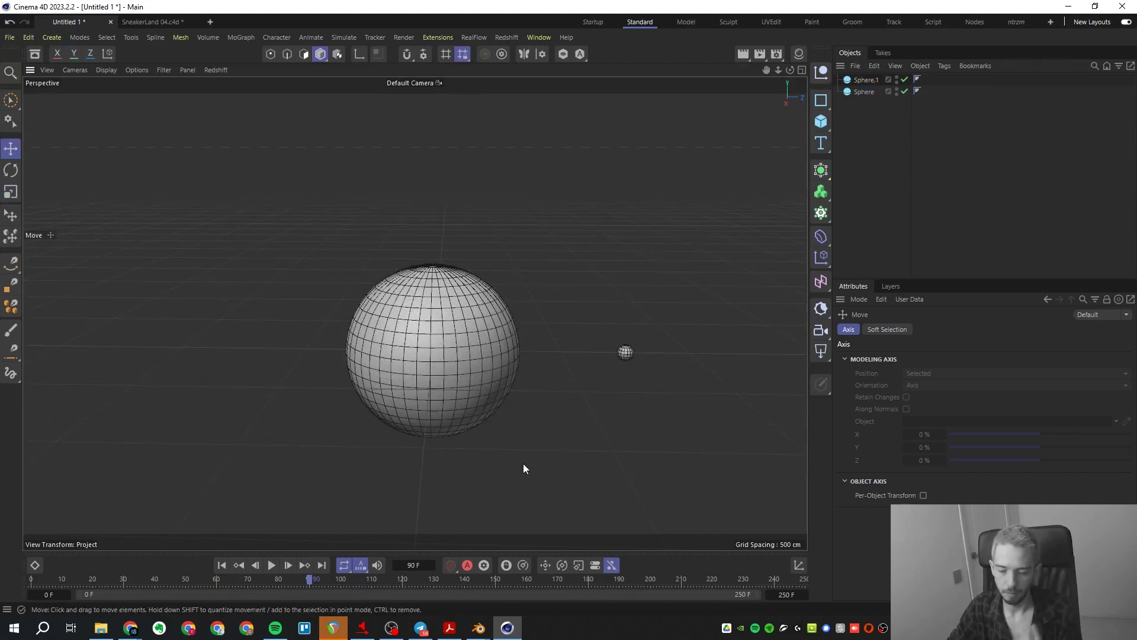
click(422, 324)
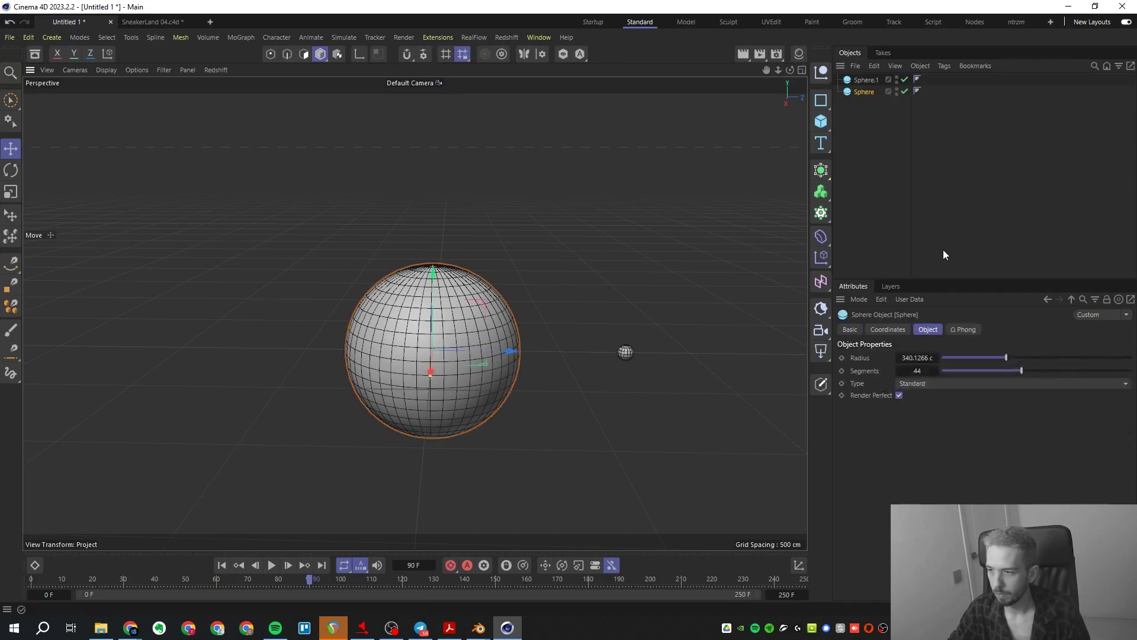
click(867, 249)
- Add a MoGraph Cloner with Sphere.1 as its child and lift the clones upward
click(822, 215)
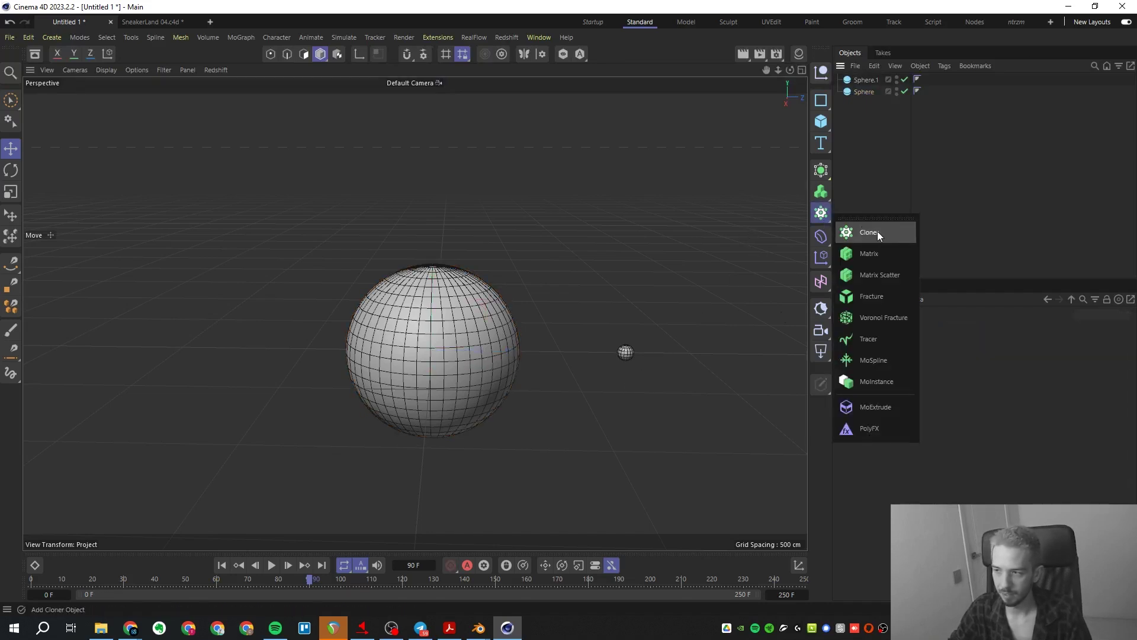
click(877, 233)
click(626, 352)
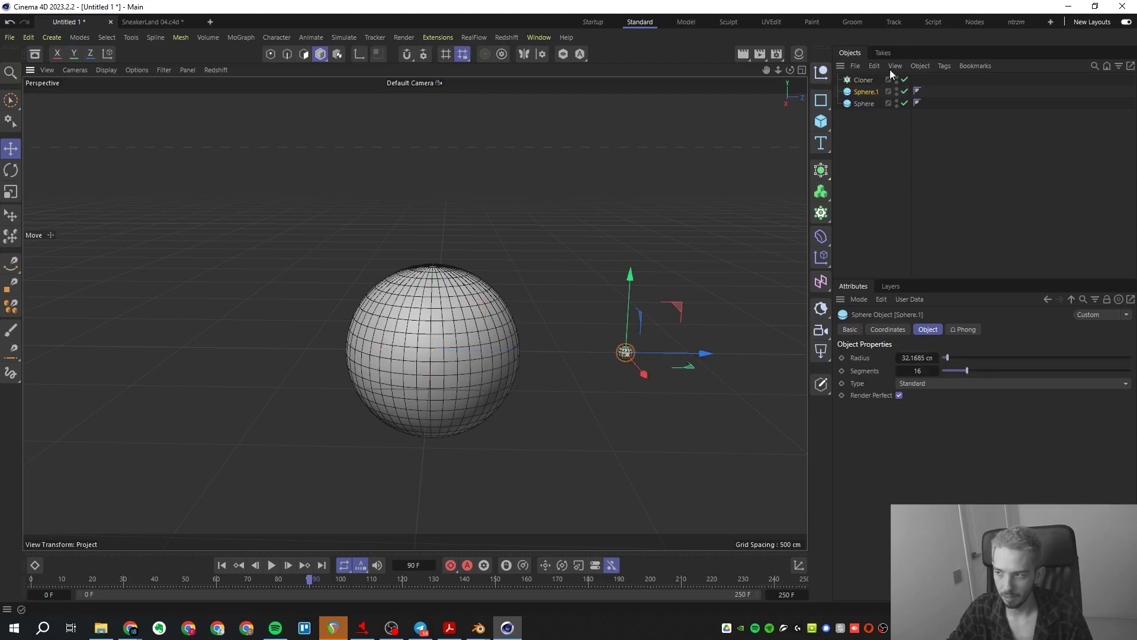
drag(868, 92, 864, 82)
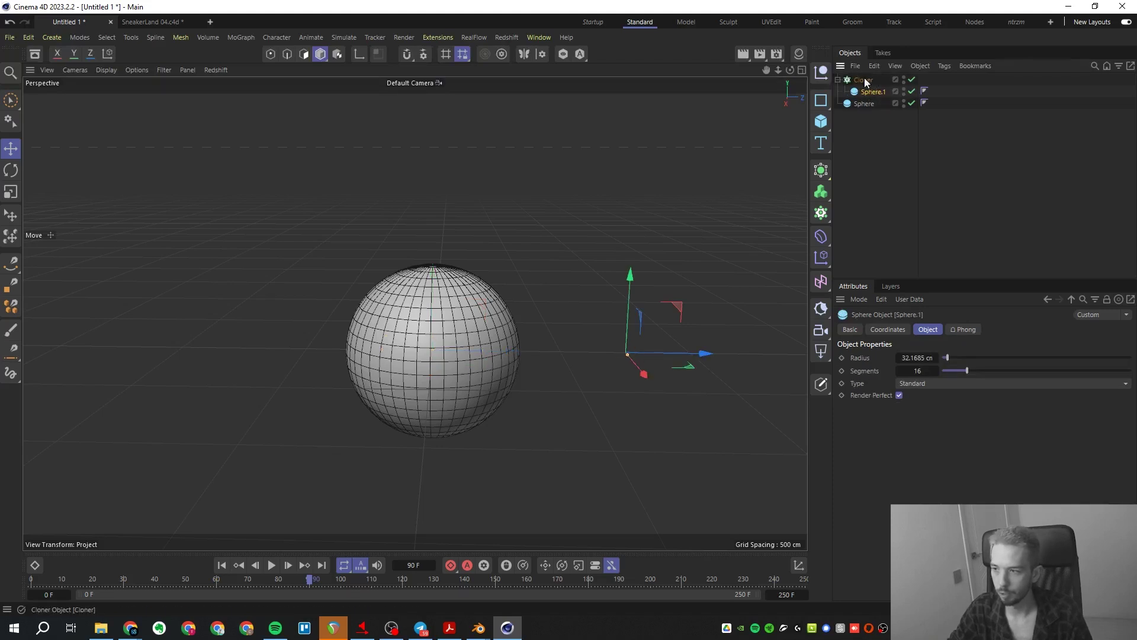
click(865, 82)
drag(434, 268, 438, 171)
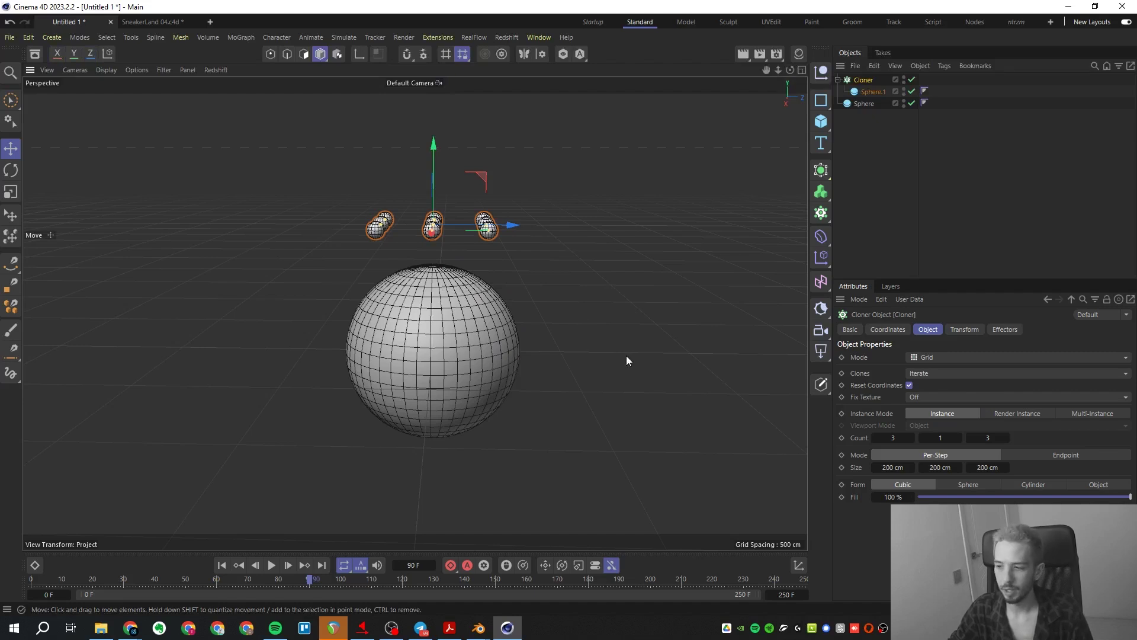
- Set the Cloner to Object mode targeting the large Sphere, and shrink Sphere.1
click(926, 358)
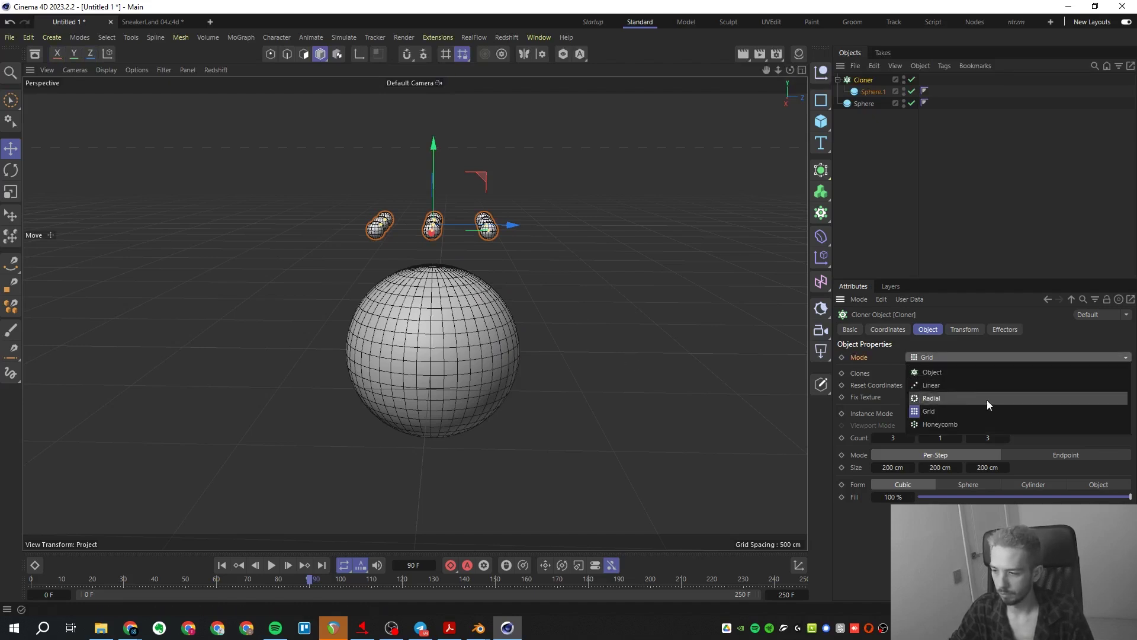
click(954, 370)
drag(864, 103, 939, 432)
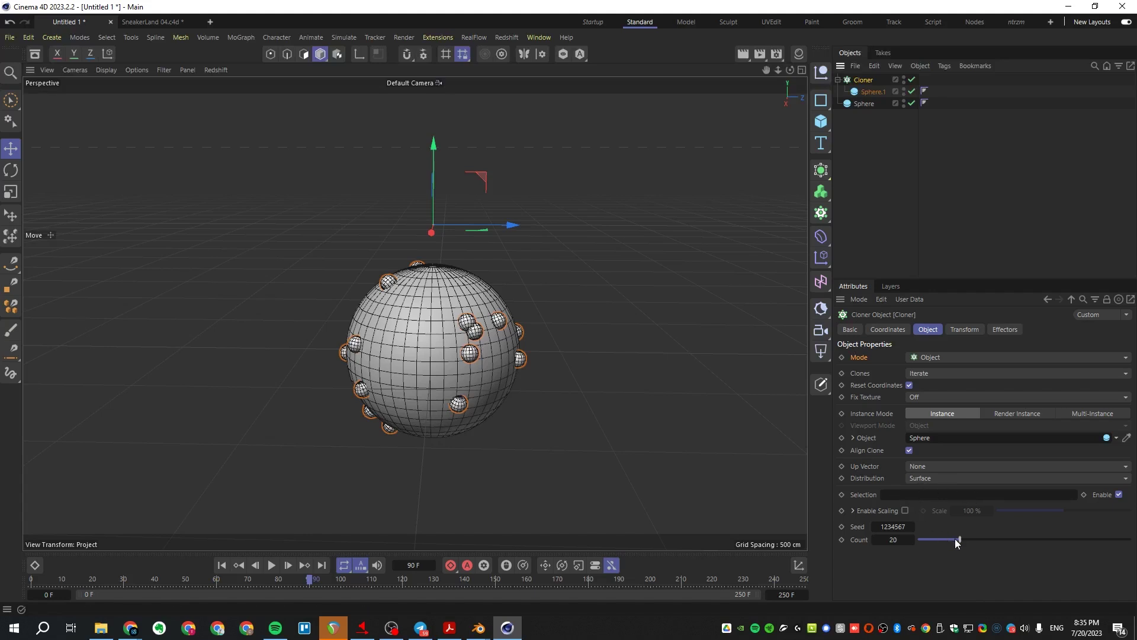
click(868, 92)
key(t)
drag(603, 307, 438, 344)
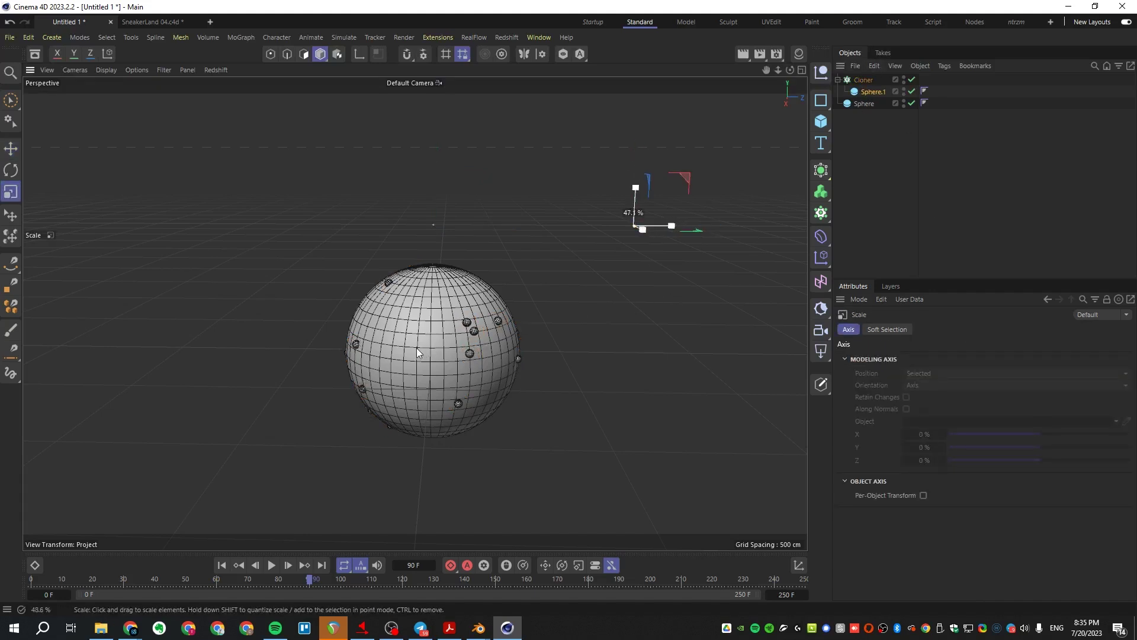
- Keep Surface distribution and raise the Cloner count to 347 clones
click(863, 80)
drag(966, 539, 1129, 539)
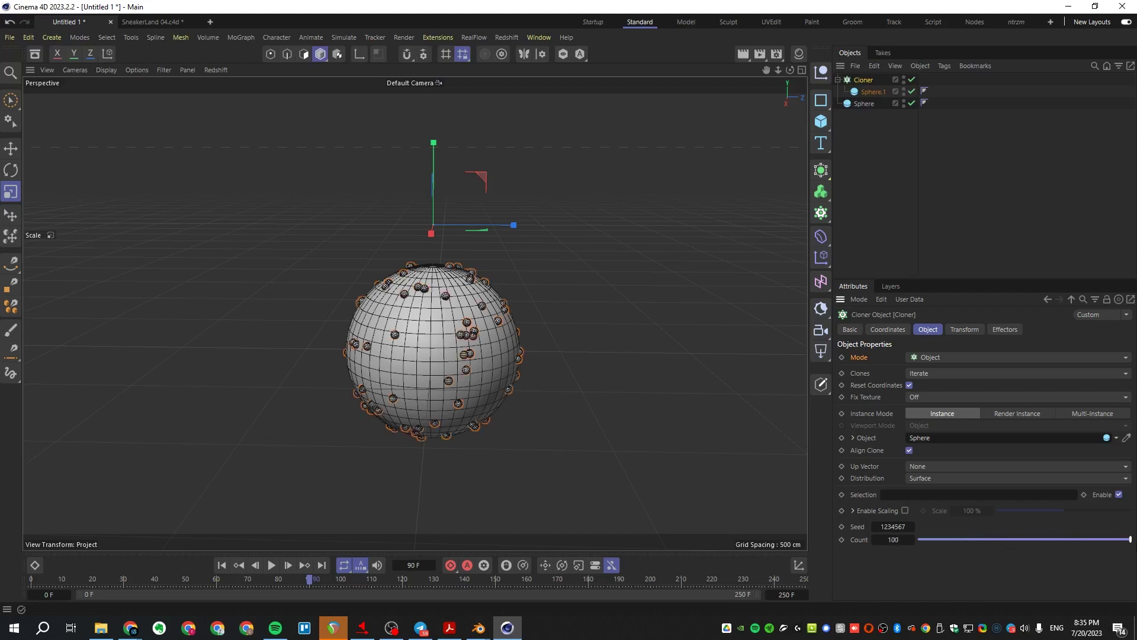
click(935, 478)
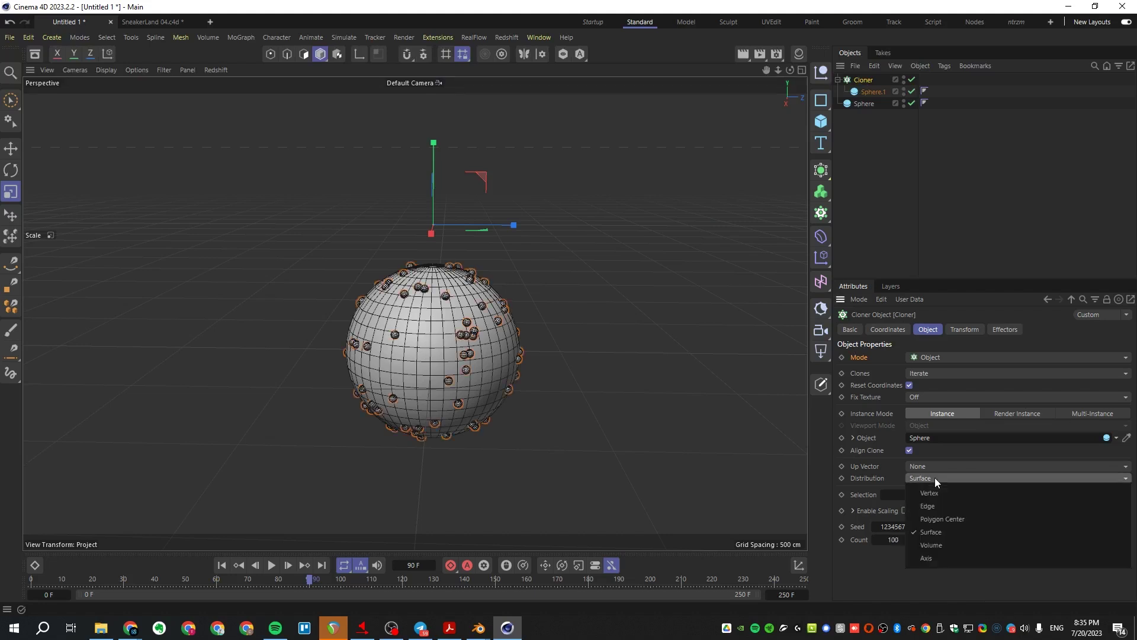
click(893, 553)
drag(889, 544, 971, 544)
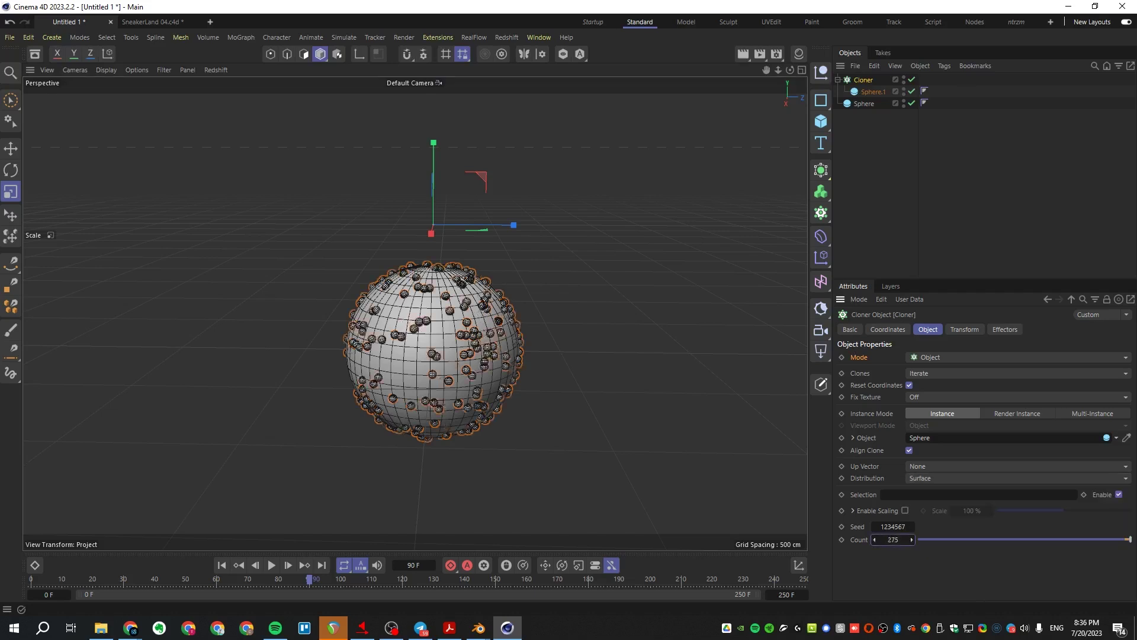
click(574, 400)
alt+drag(575, 400, 427, 442)
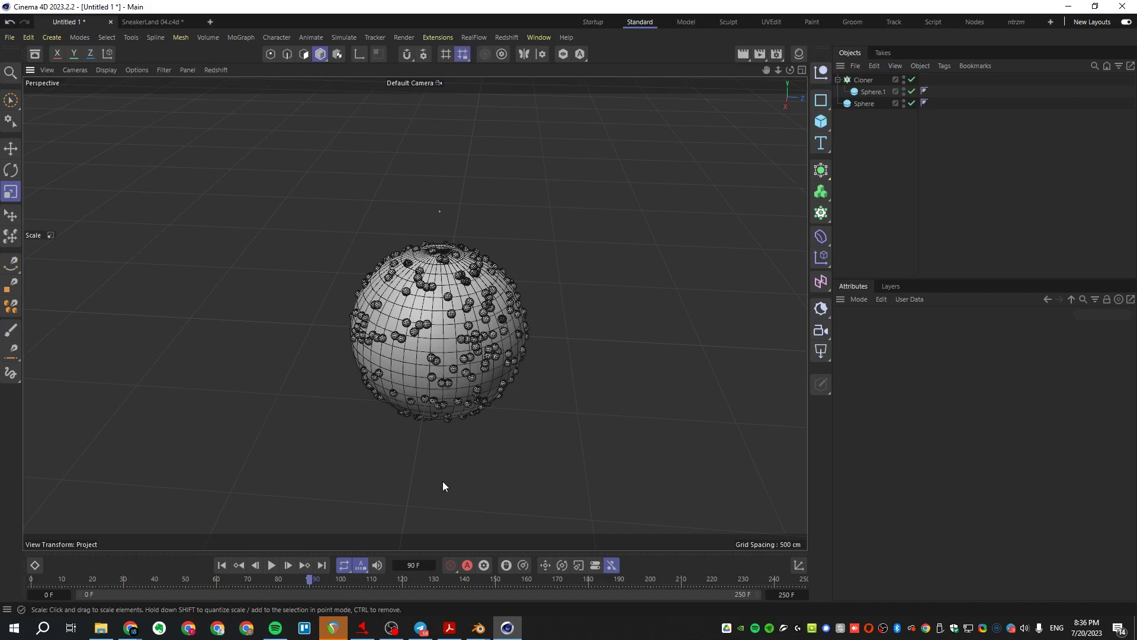
- Switch the viewport to Gouraud Shading to view the studded ball
key(n)
key(a)
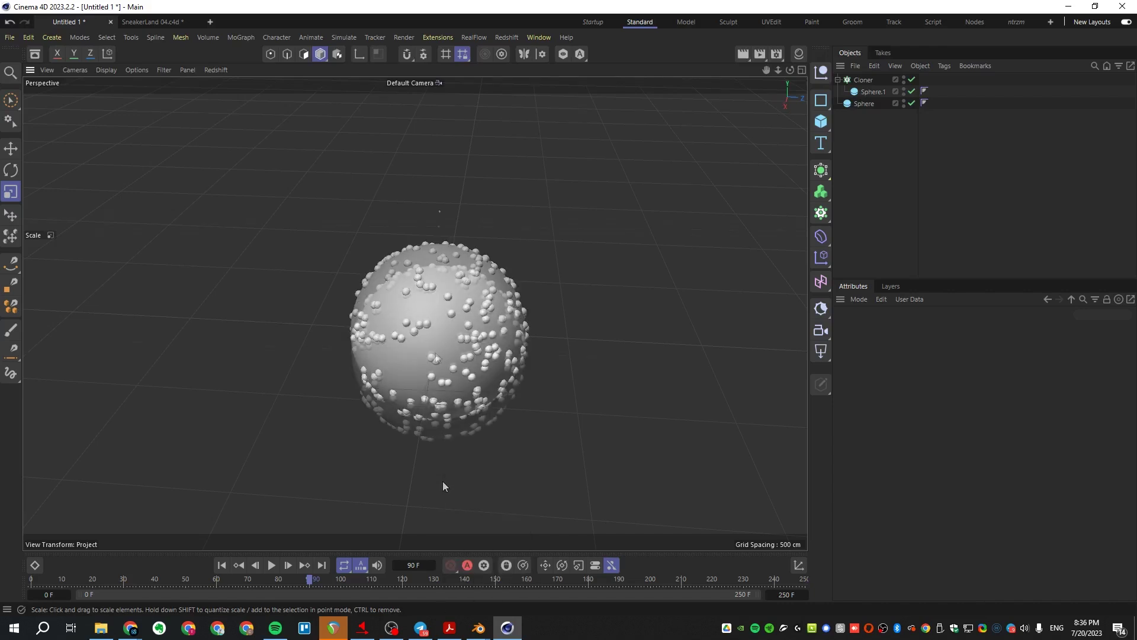
alt+drag(442, 480, 435, 353)
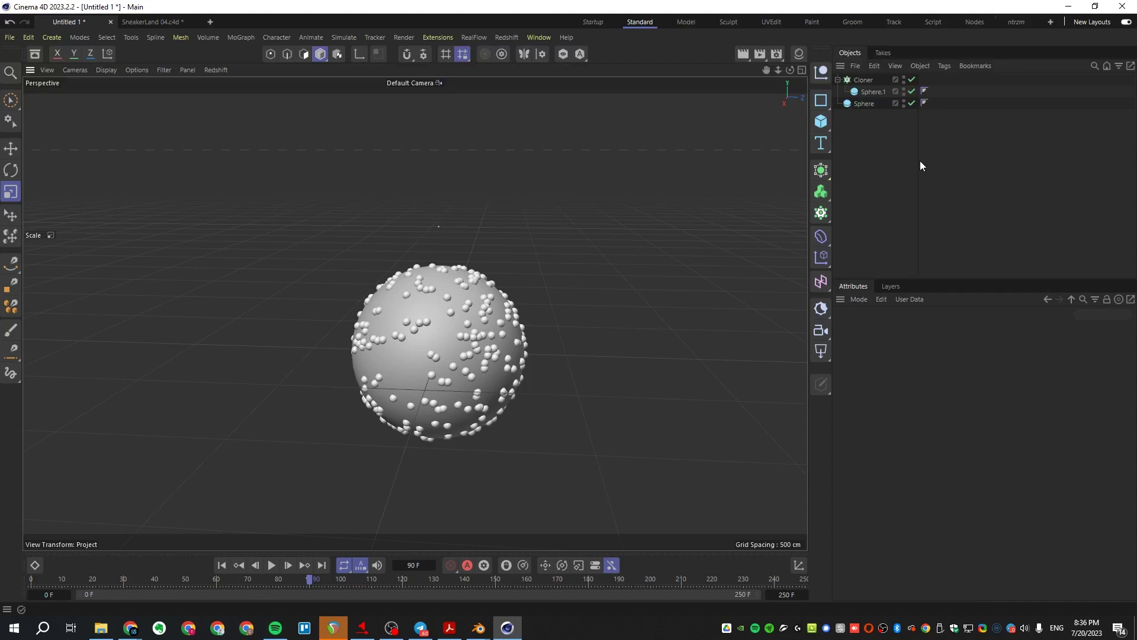
click(871, 80)
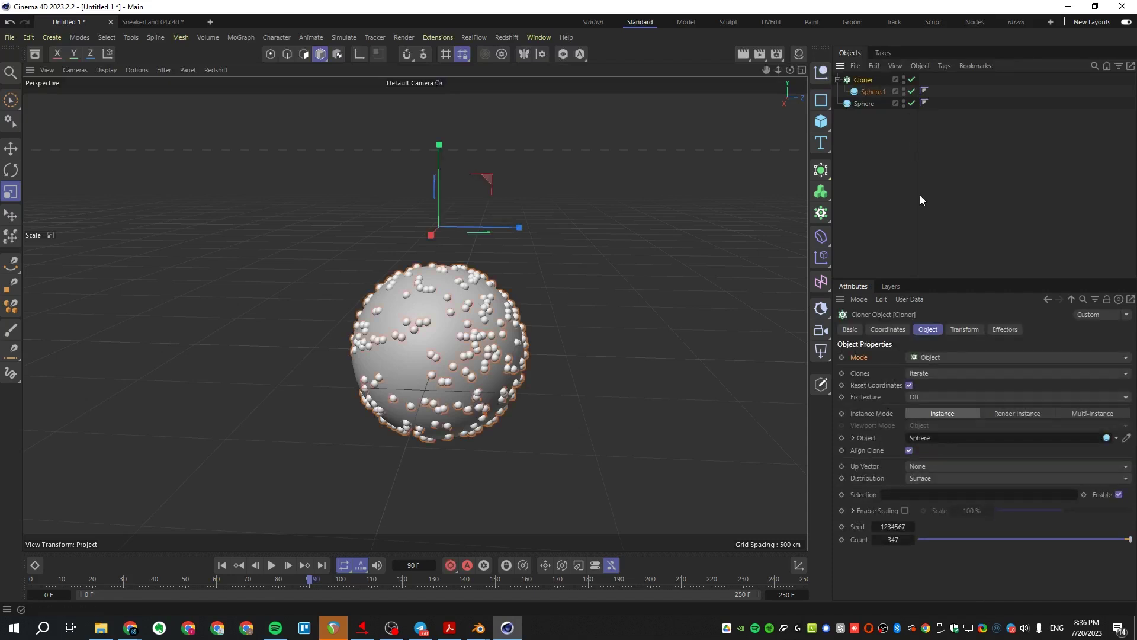
click(823, 261)
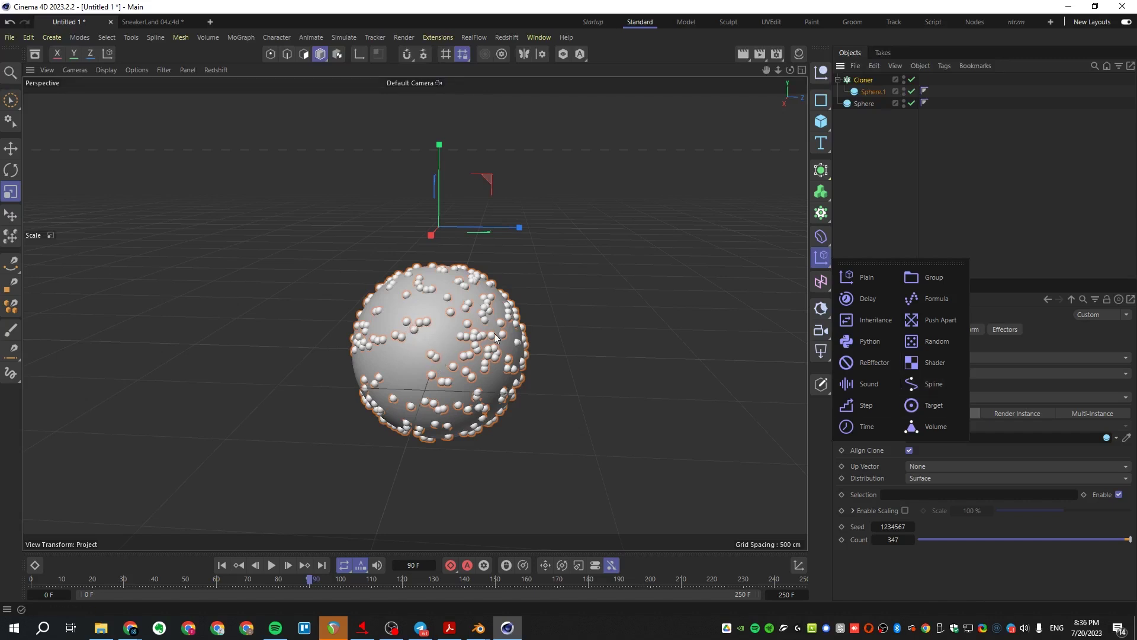
- Add a Random effector with Position off and uniform Scale set to 0.47
click(993, 161)
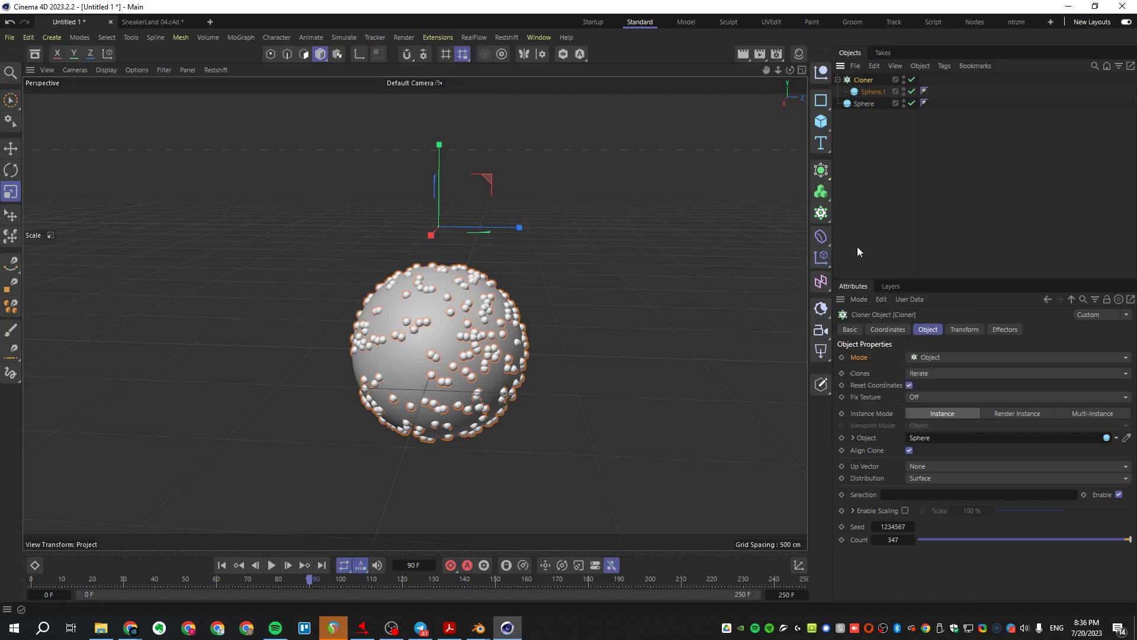
click(824, 261)
click(940, 340)
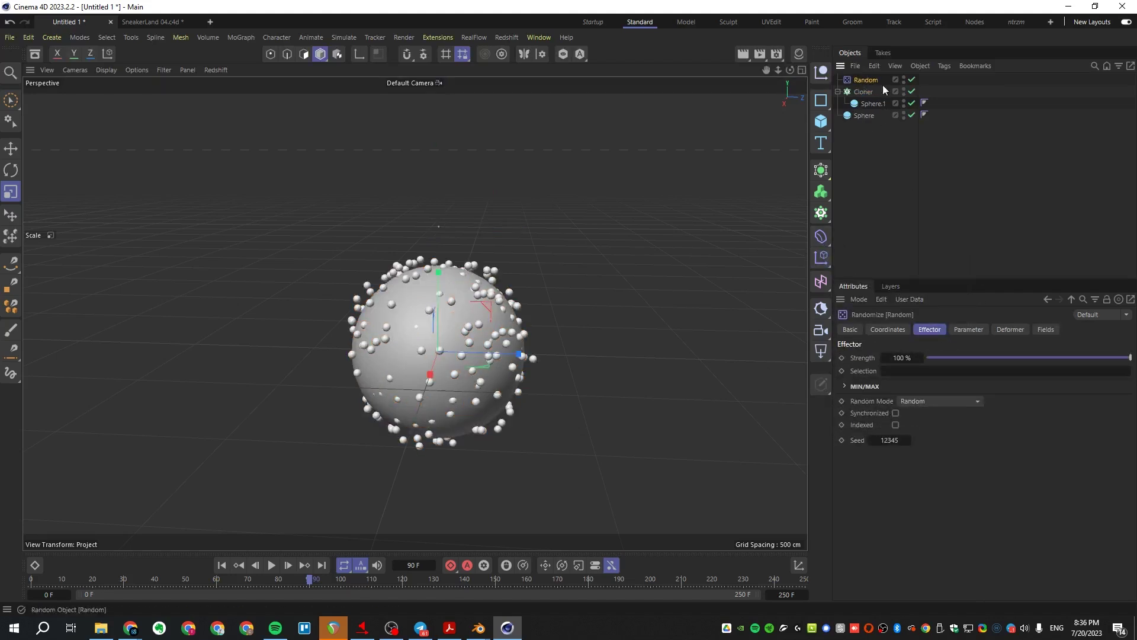
click(962, 332)
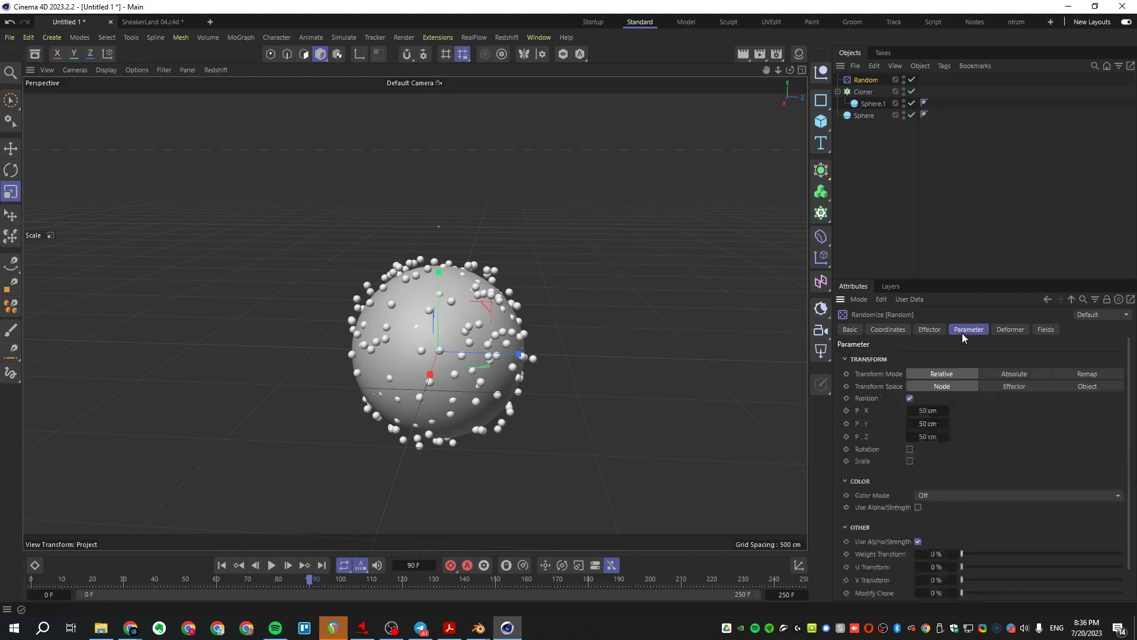
click(909, 398)
click(909, 421)
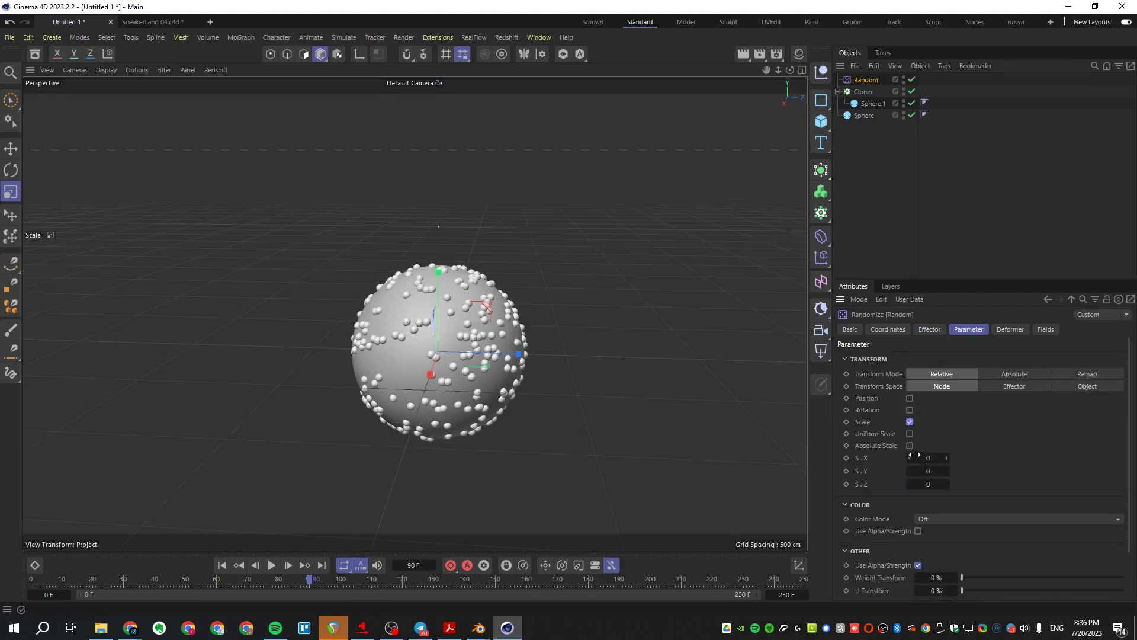
click(910, 433)
mouse_move(909, 458)
mouse_down()
mouse_move(947, 458)
mouse_move(915, 458)
mouse_up()
alt+drag(399, 381, 617, 408)
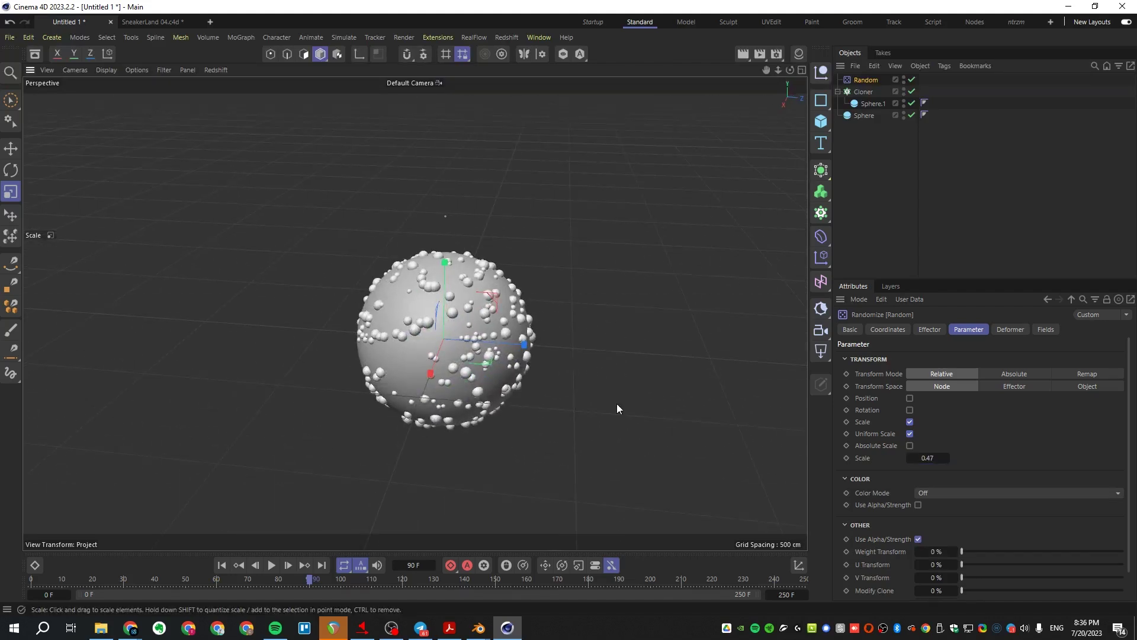
click(893, 201)
click(863, 92)
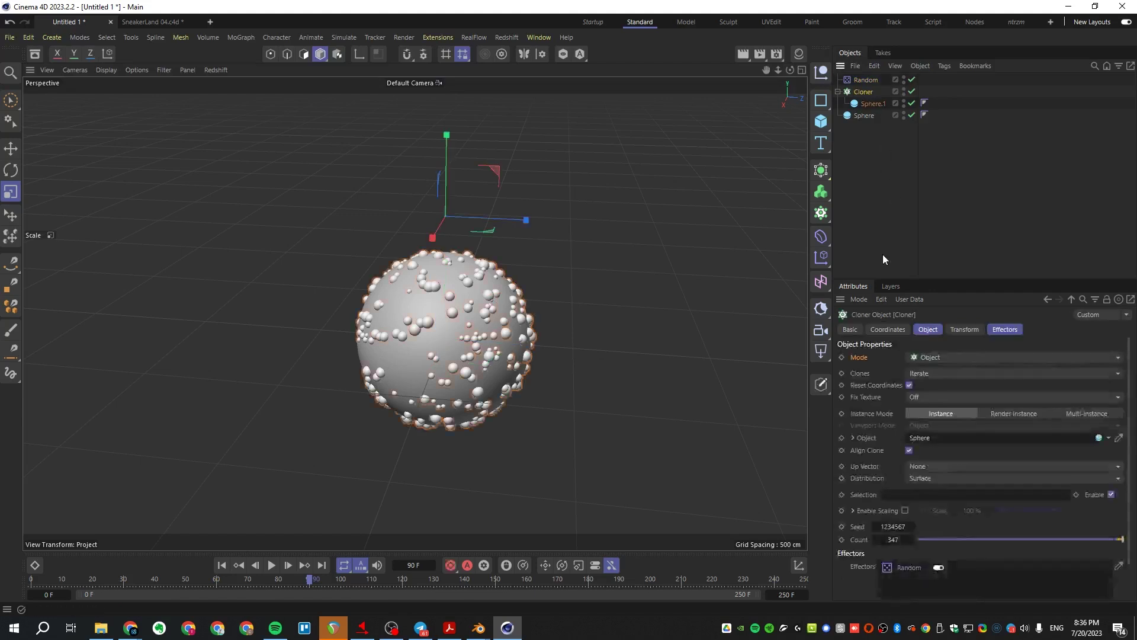
- Add a Plain effector with Position off and uniform Scale -1, hiding every clone
click(821, 257)
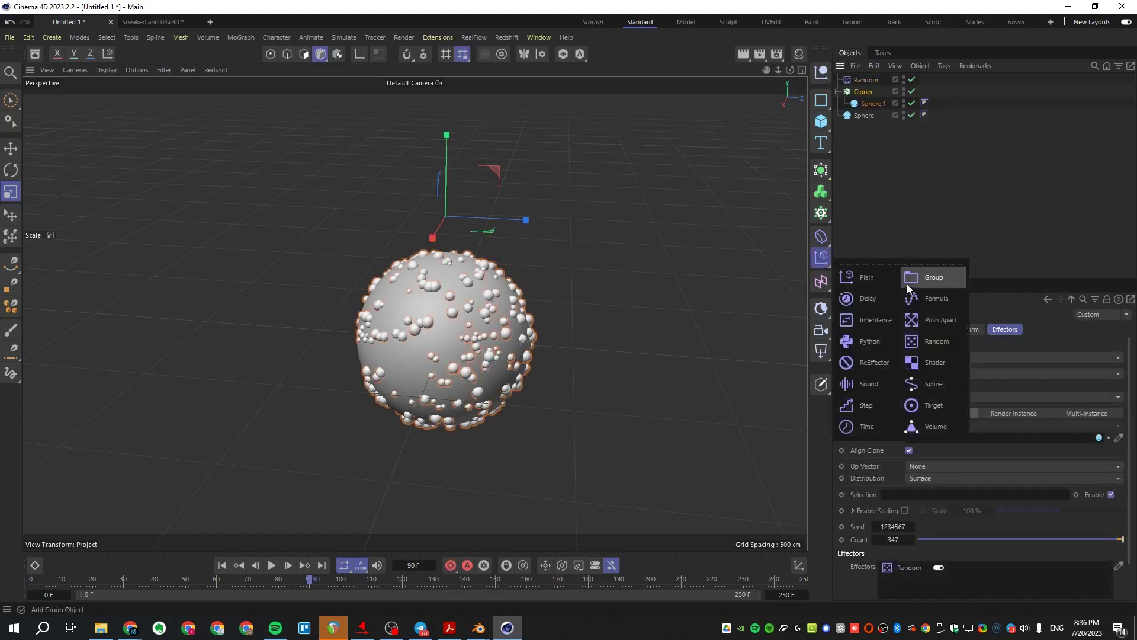
click(879, 288)
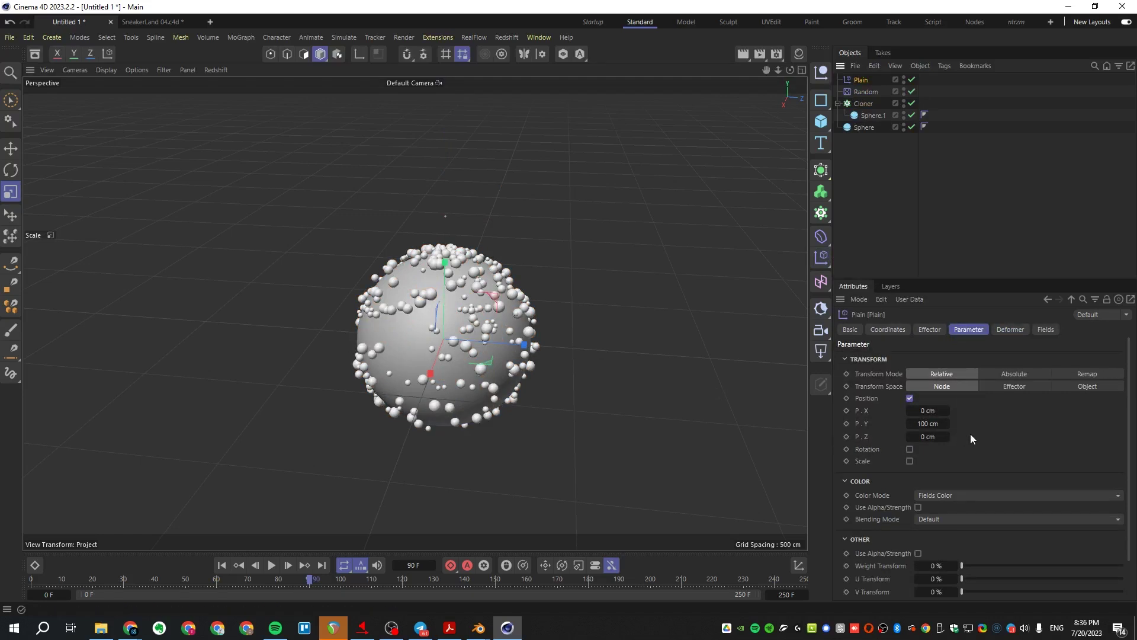
click(910, 398)
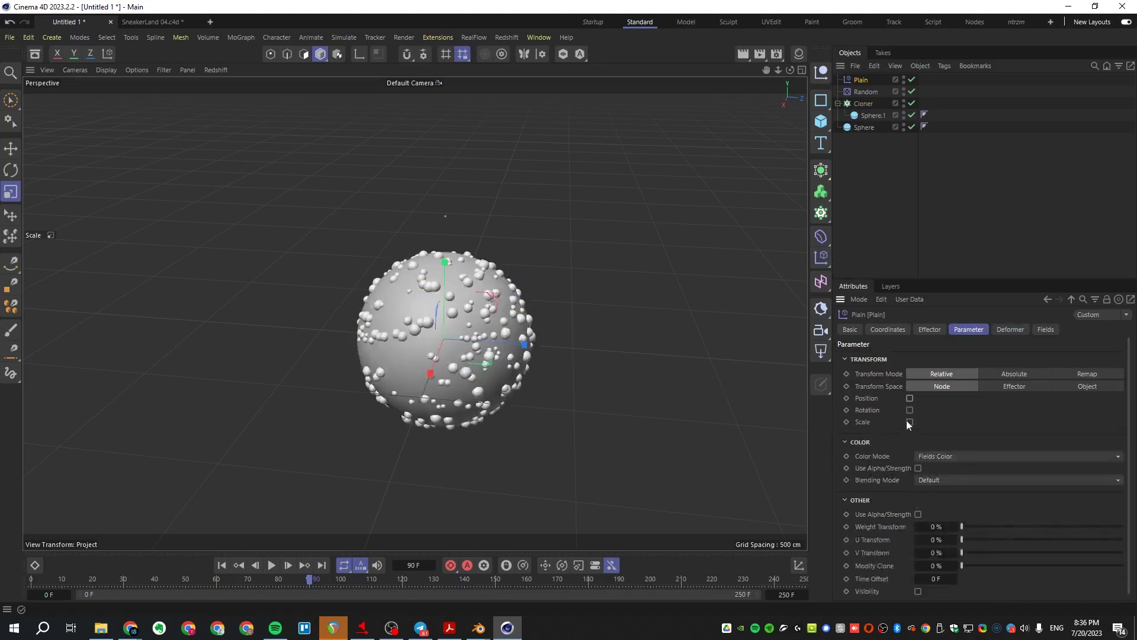
click(910, 422)
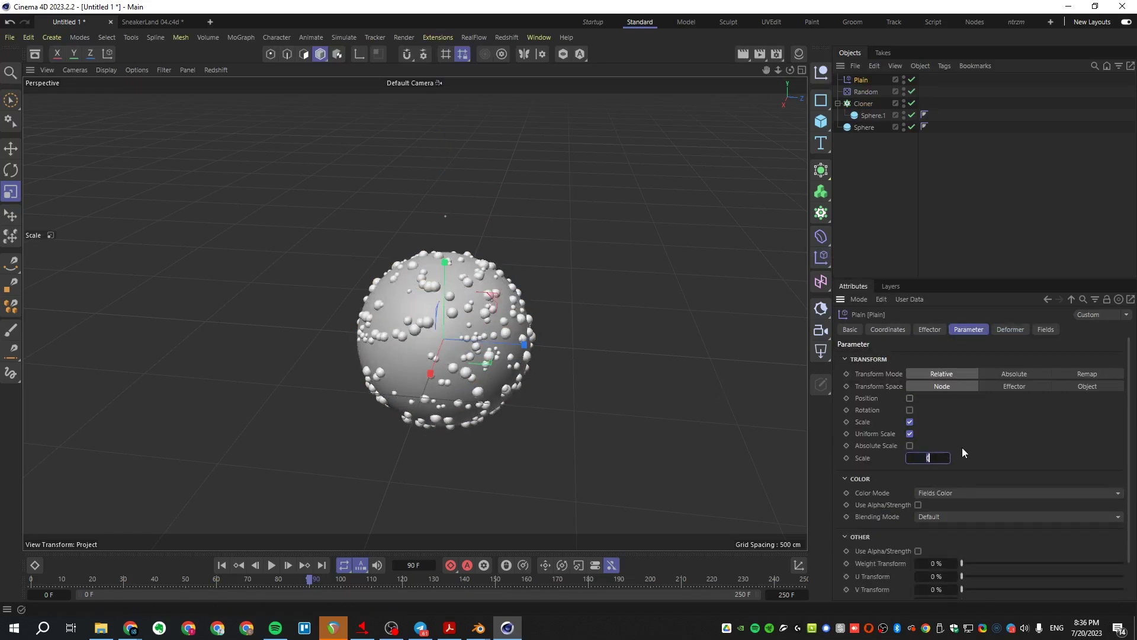
key(Return)
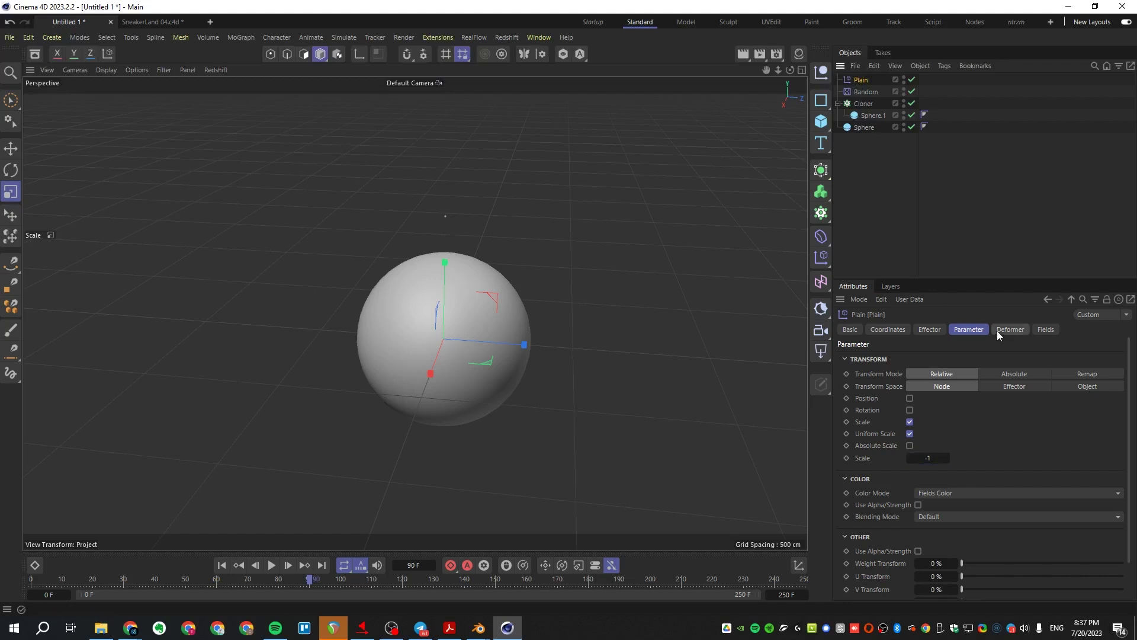
click(1046, 330)
click(852, 455)
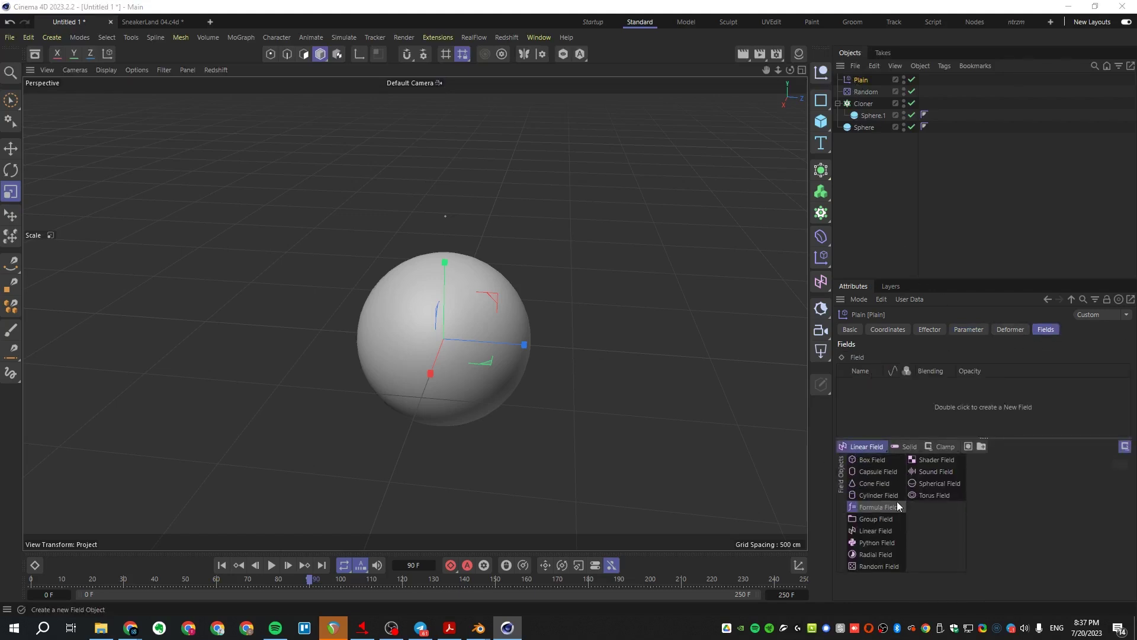
- Add a Spherical Field to the Plain effector, enlarge it, and shift it left
click(941, 483)
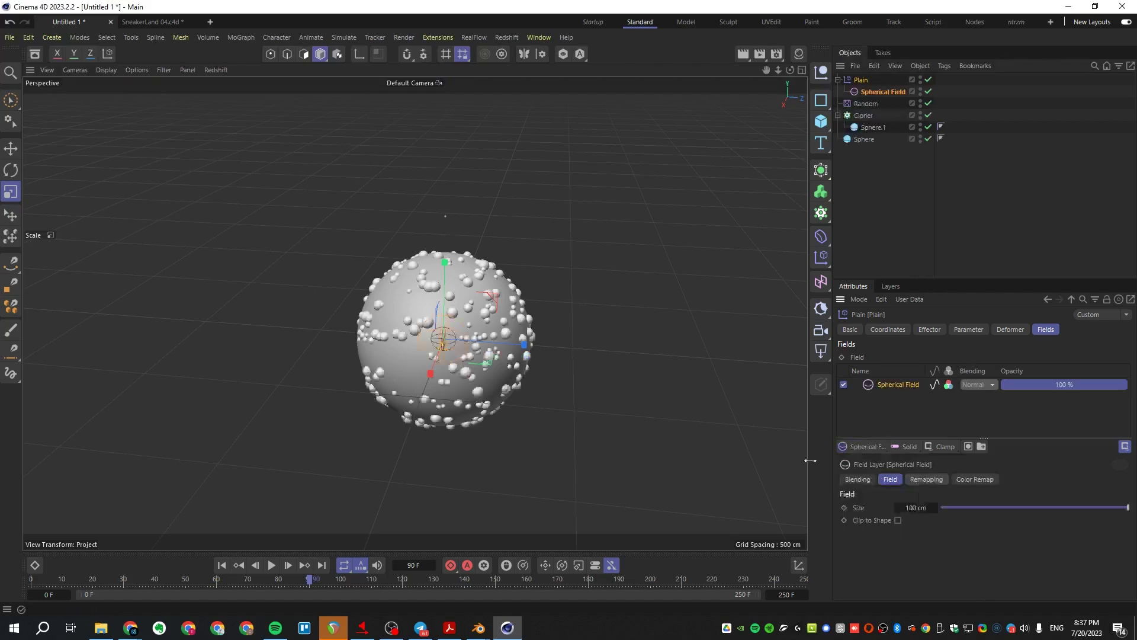
drag(541, 411, 740, 418)
key(e)
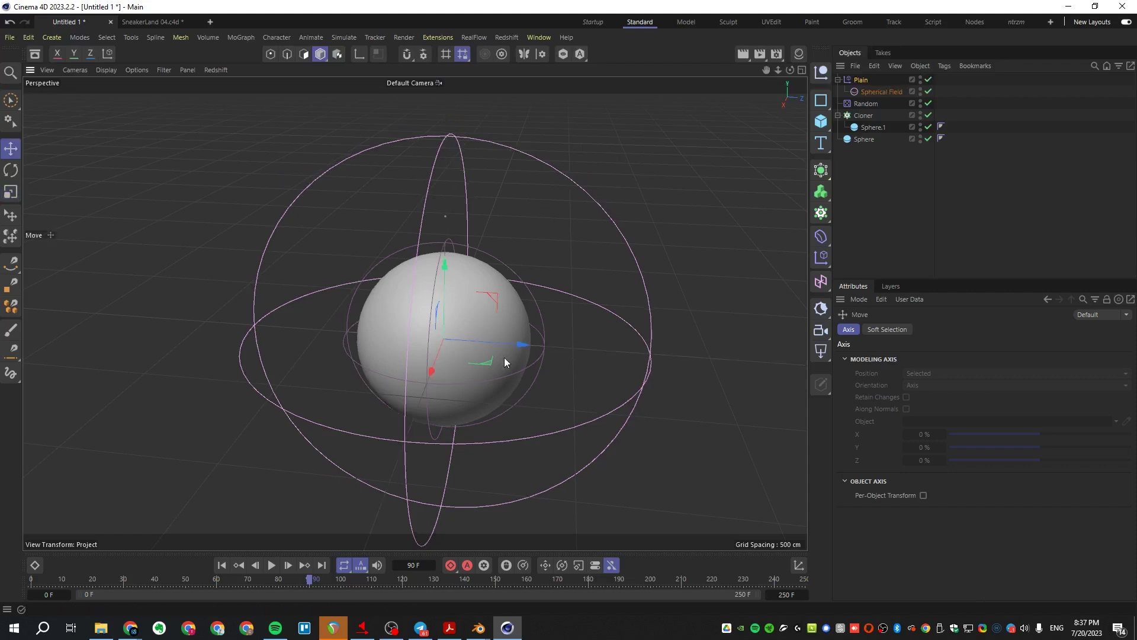
drag(520, 342, 473, 358)
- Enable Invert in the Spherical Field's Remapping settings
click(880, 91)
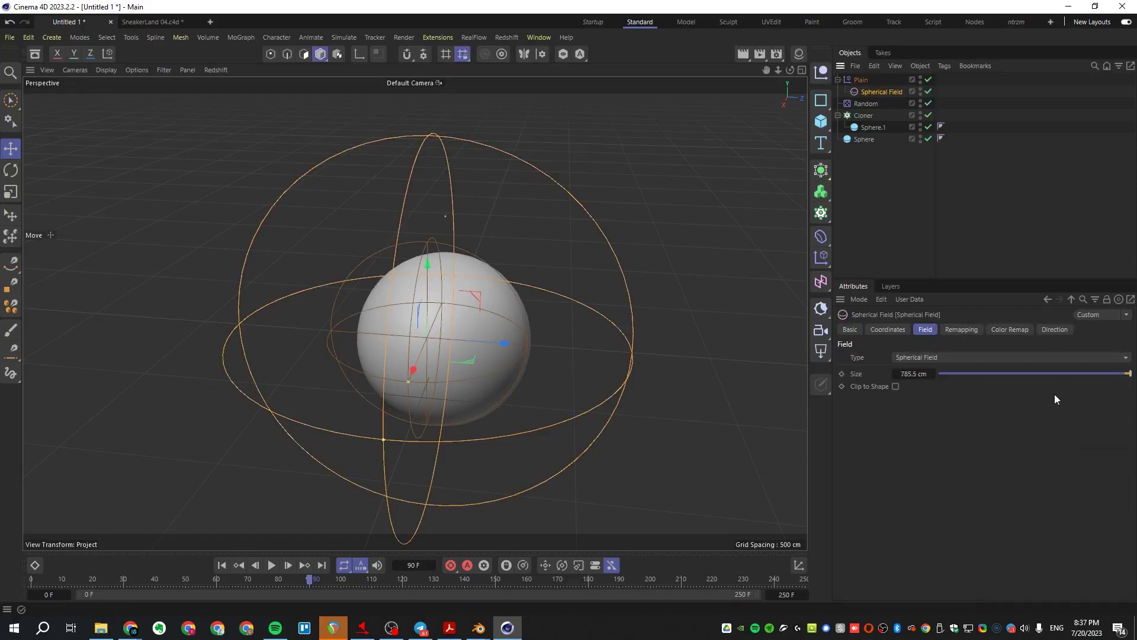
click(1014, 329)
click(955, 330)
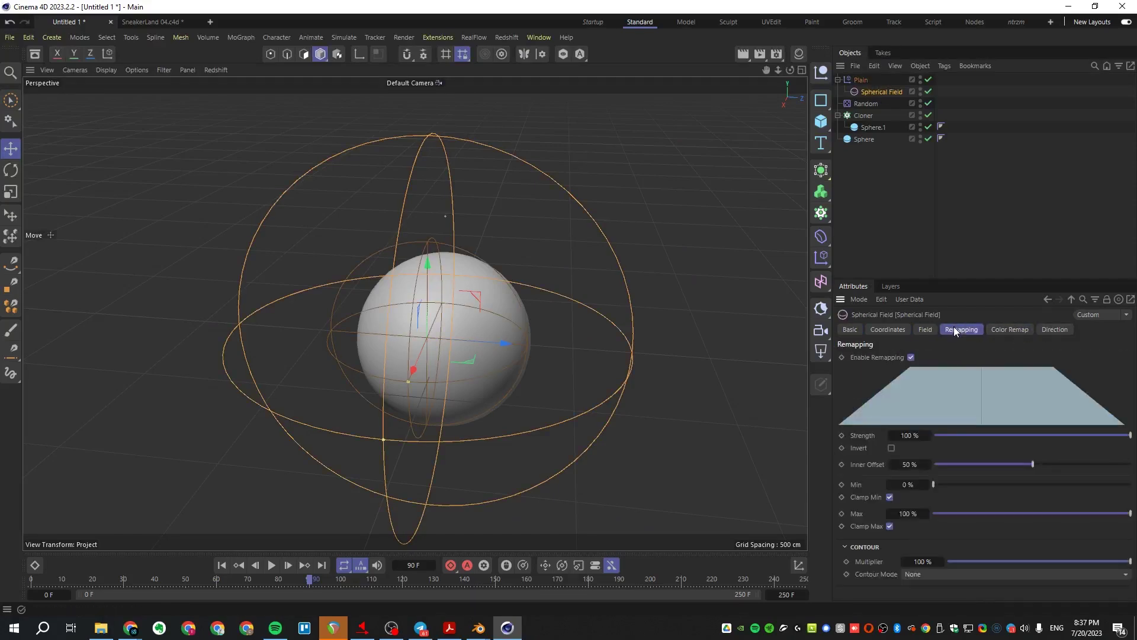
click(892, 449)
- Scale the field to 49% and position it over the sphere's right side
drag(505, 346, 548, 346)
key(t)
key(e)
drag(479, 322, 479, 275)
mouse_move(542, 309)
mouse_down()
mouse_move(465, 300)
mouse_move(530, 299)
mouse_up()
drag(470, 251, 470, 291)
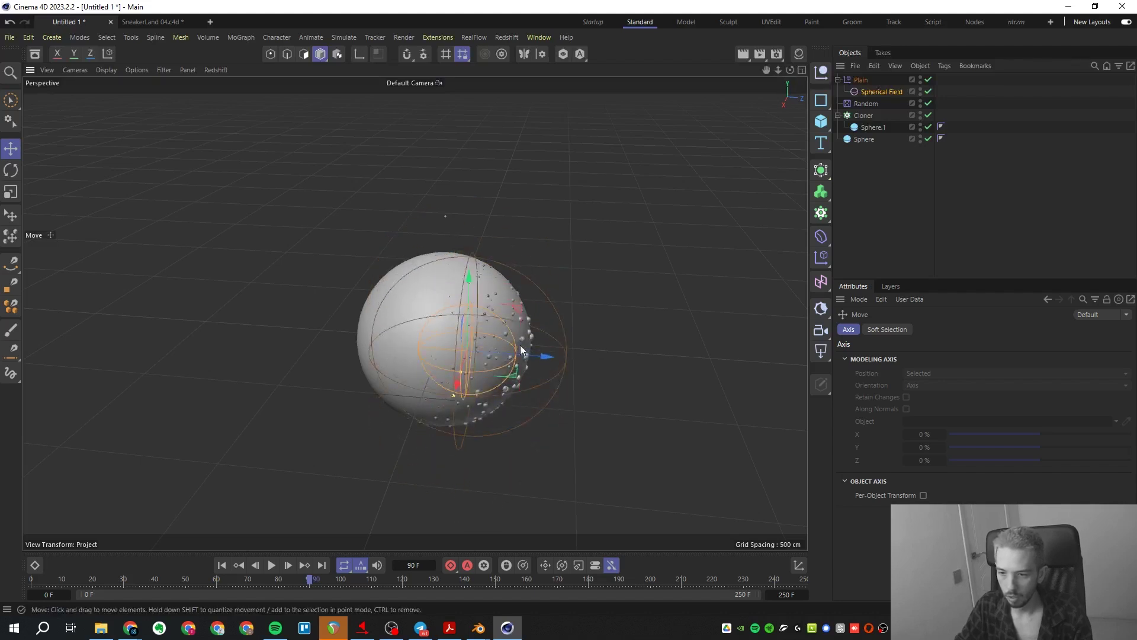
mouse_move(540, 356)
mouse_down()
mouse_move(642, 360)
mouse_move(380, 349)
mouse_move(518, 357)
mouse_up()
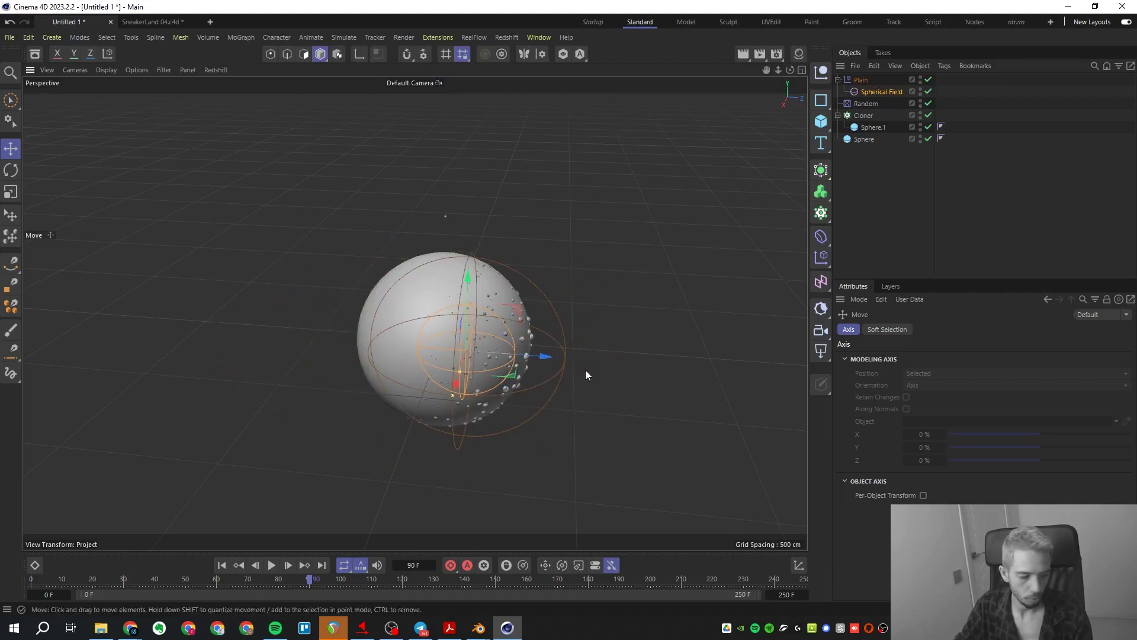
- In the Blender Proximity project, unhide and select Sphere.001
mouse_move(479, 627)
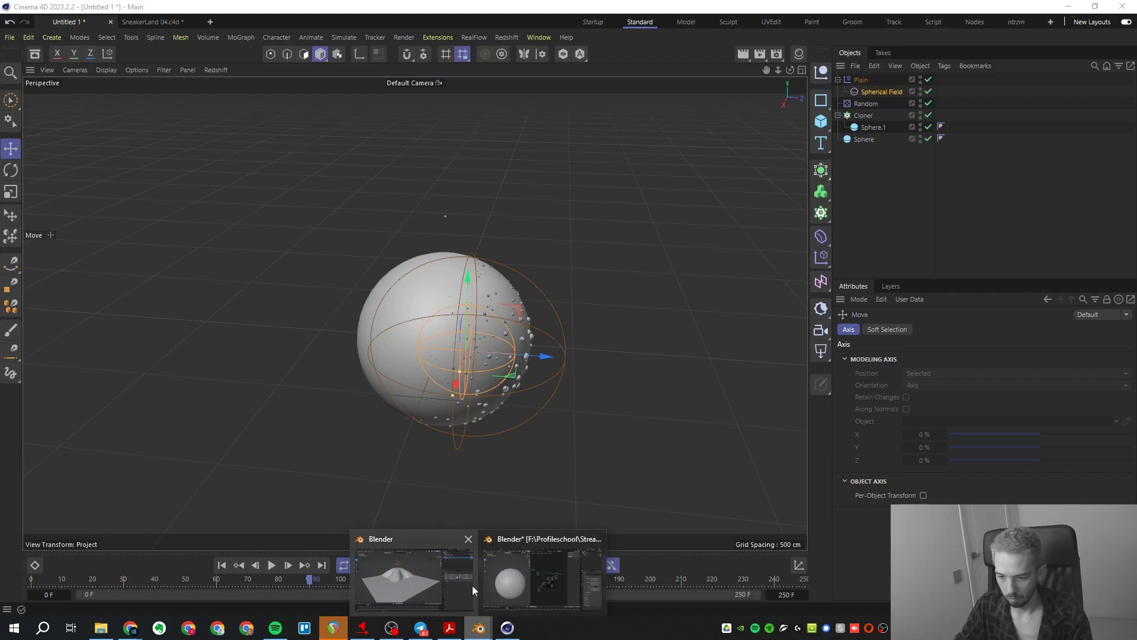
click(509, 595)
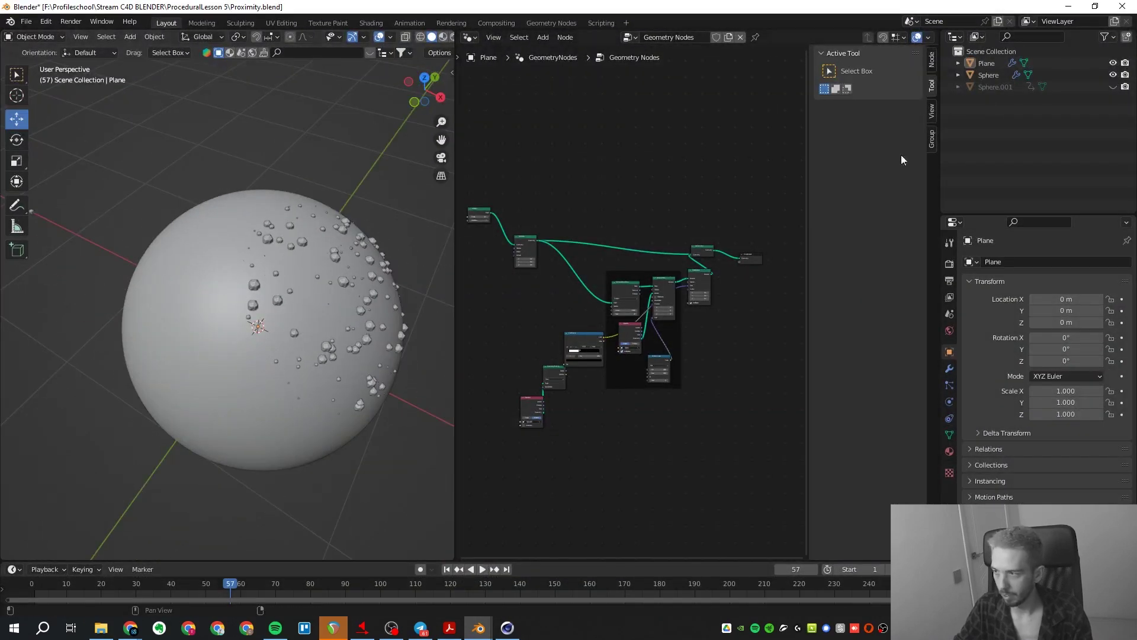
click(1112, 87)
click(997, 87)
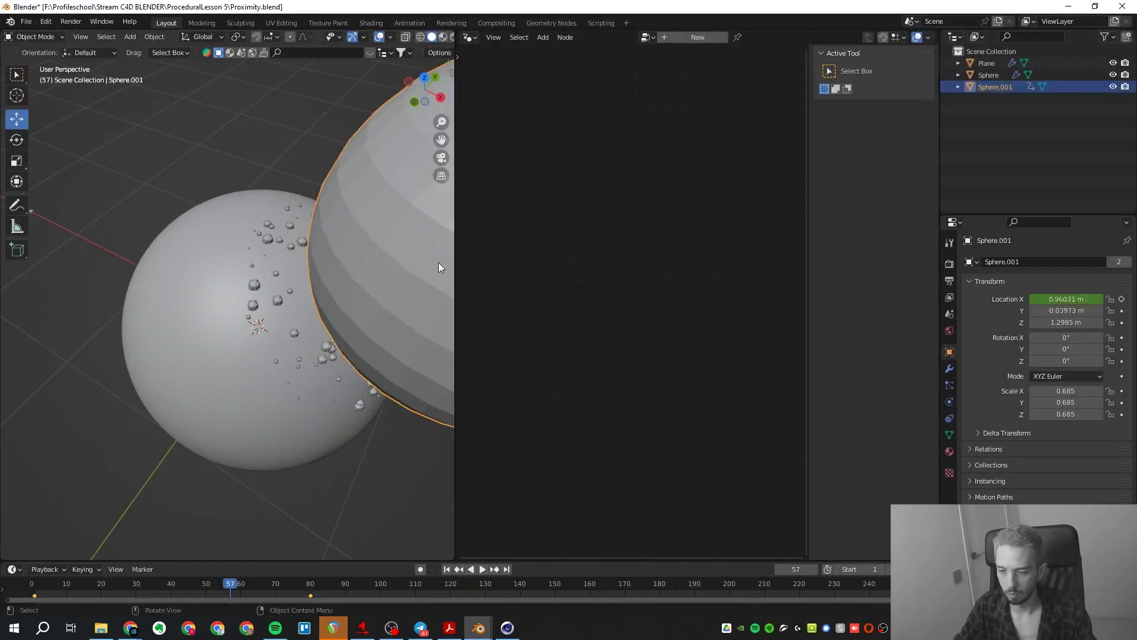
scroll(383, 266, down, 4)
scroll(391, 272, up, 3)
- Move Sphere.001 to X -0.33707 m, then shift Cinema 4D's spherical field to the sphere's lower side
key(g)
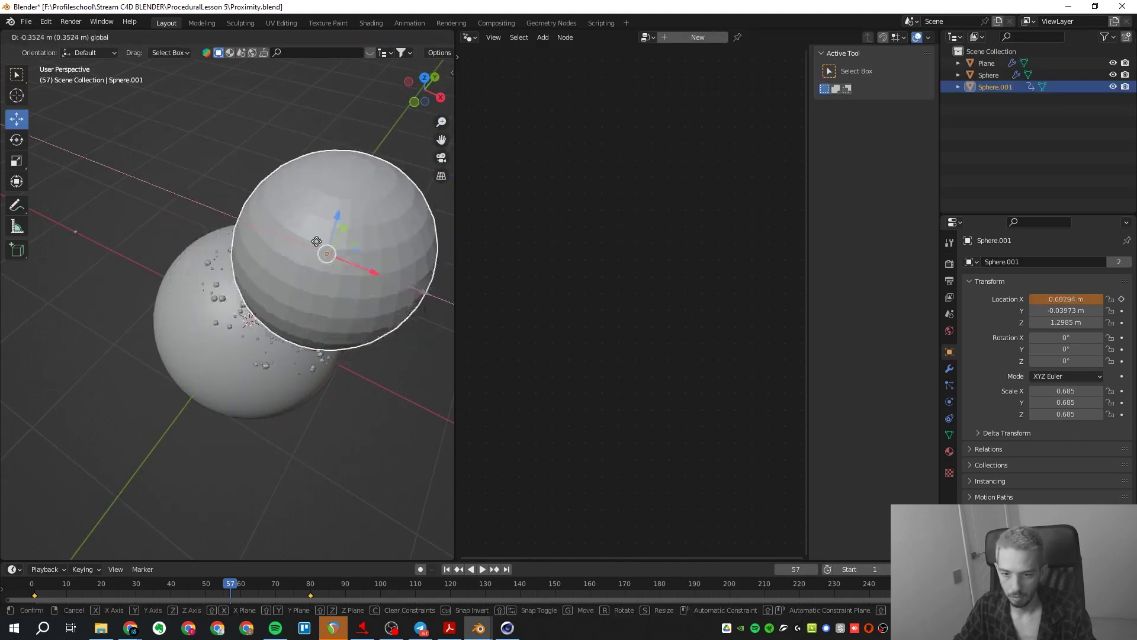
click(267, 229)
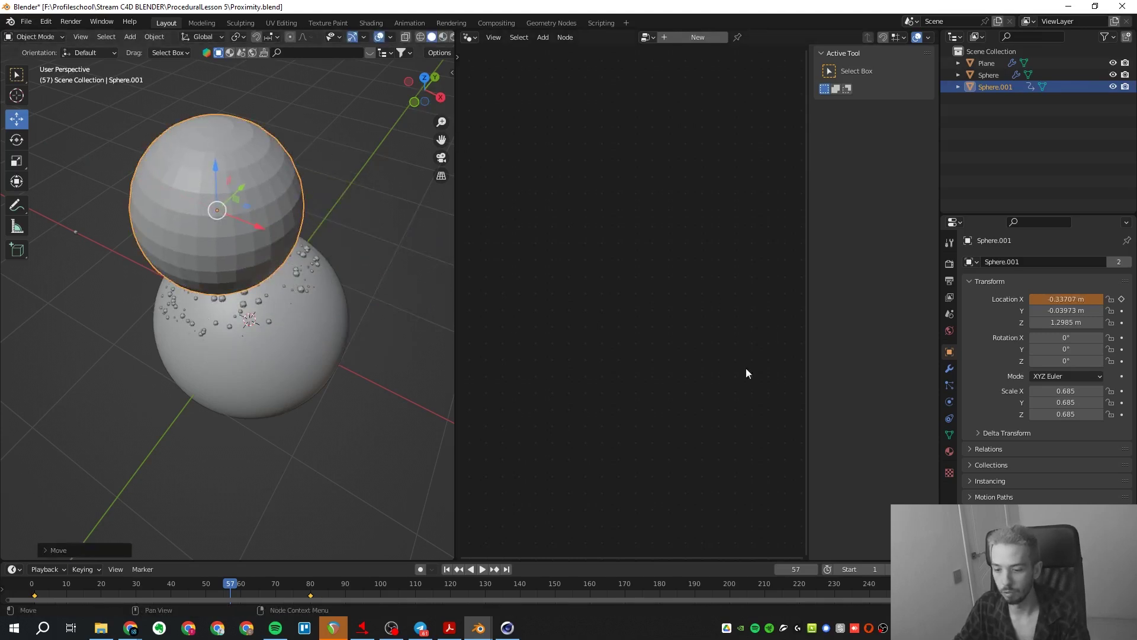
click(507, 628)
drag(541, 357, 478, 369)
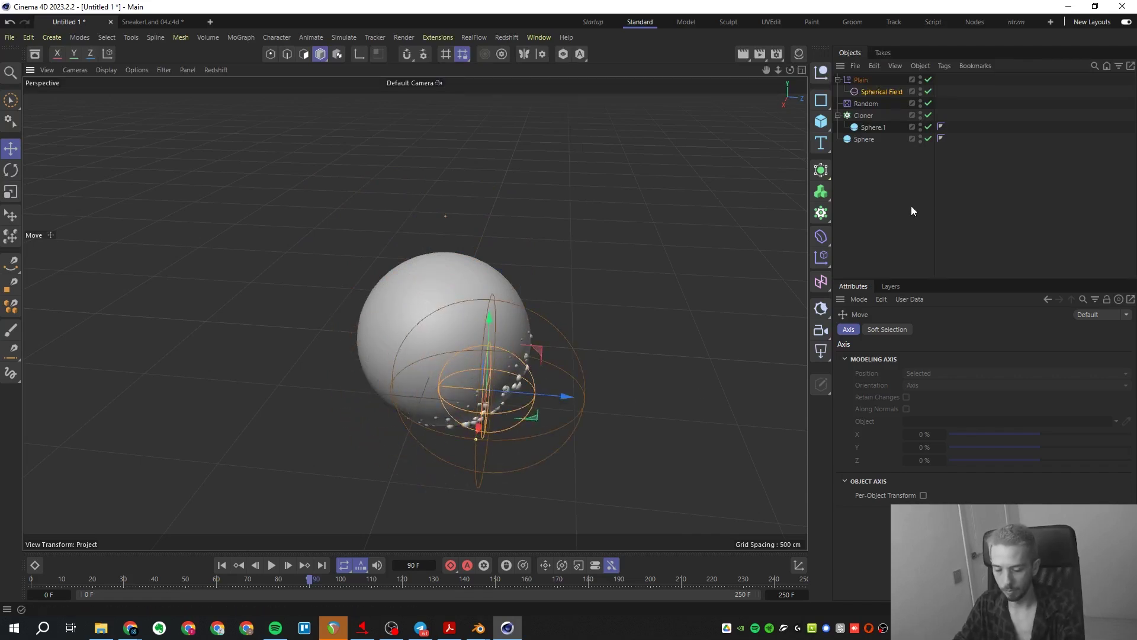
- Delete every object in the scene and add an enlarged Sphere
key(ctrl+a)
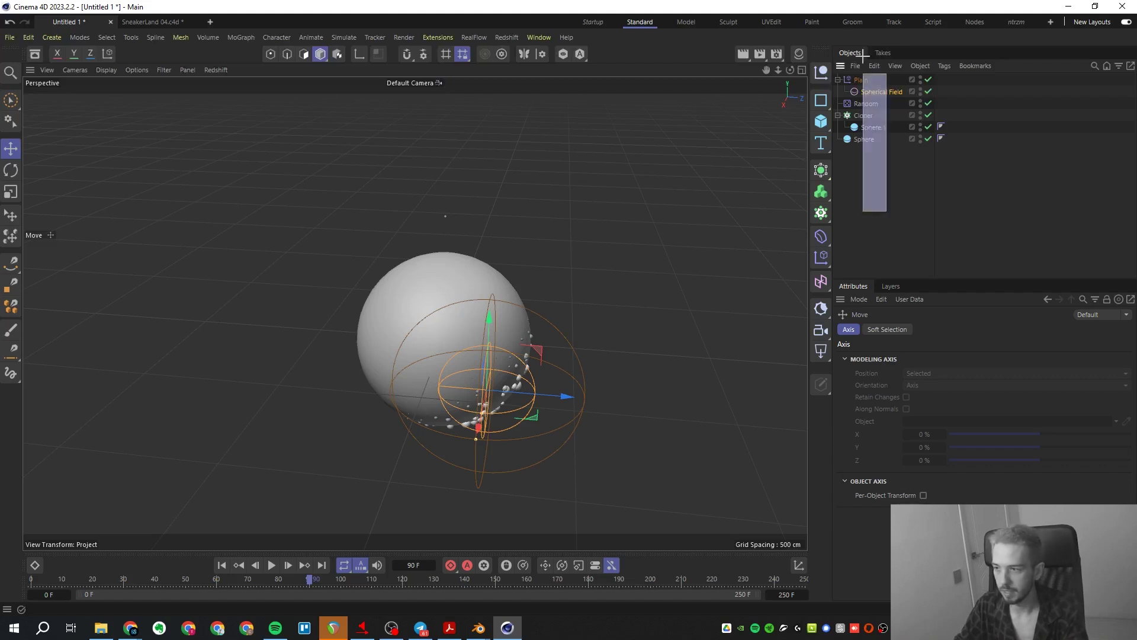
key(Delete)
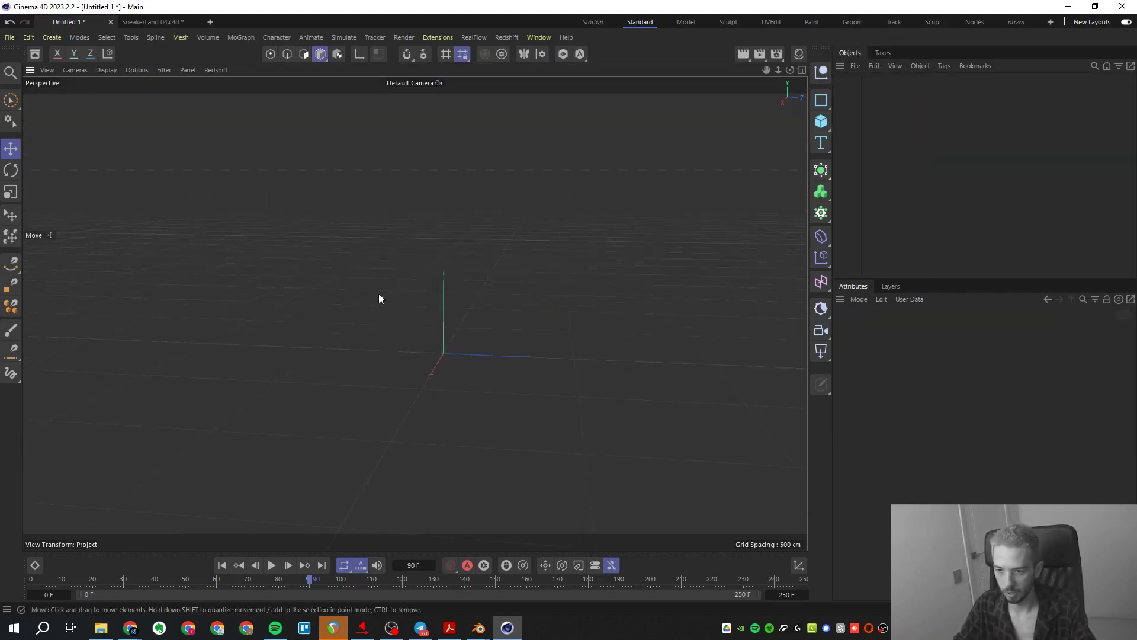
click(821, 122)
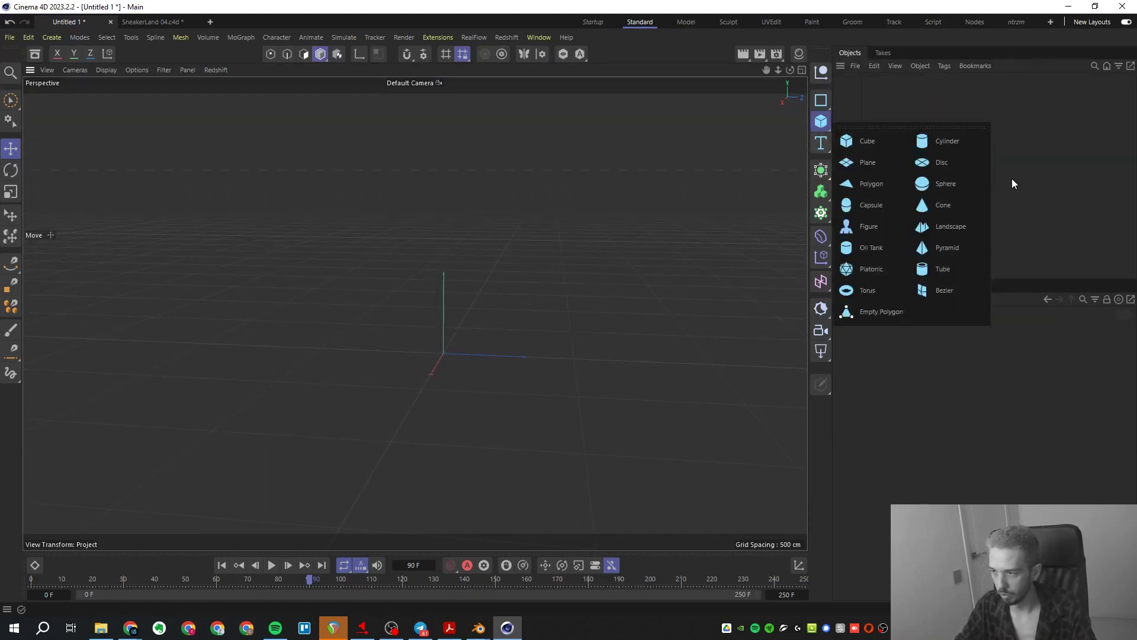
click(941, 202)
key(t)
drag(332, 296, 442, 177)
key(e)
- Add a Plane scaled to about 550% beneath the sphere
click(821, 121)
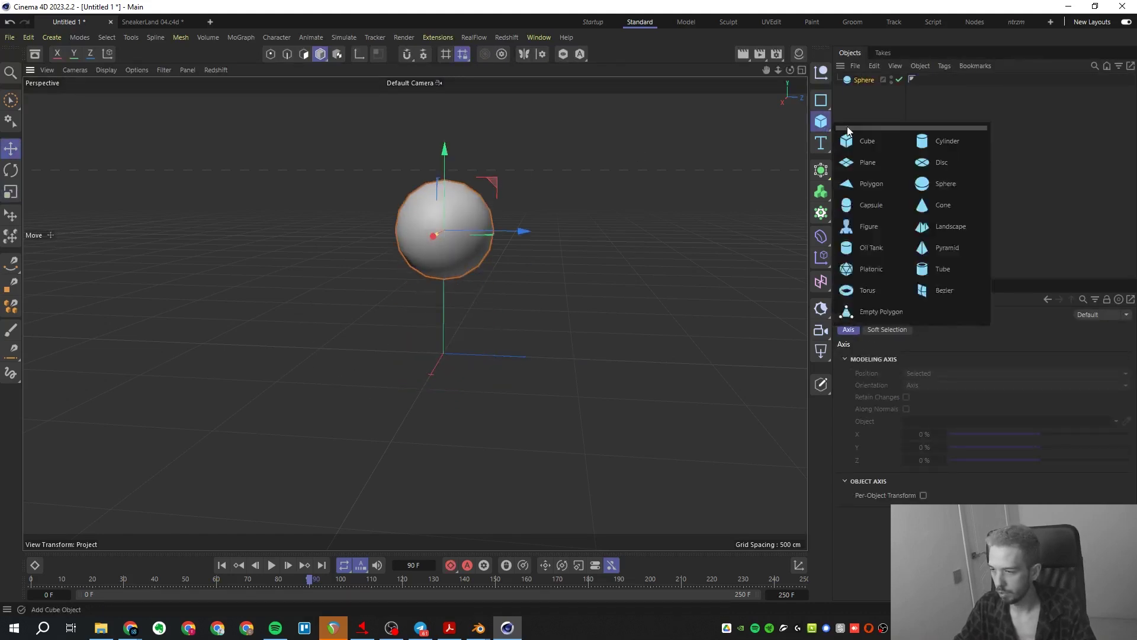
click(867, 162)
key(t)
drag(659, 321, 799, 326)
key(e)
click(481, 239)
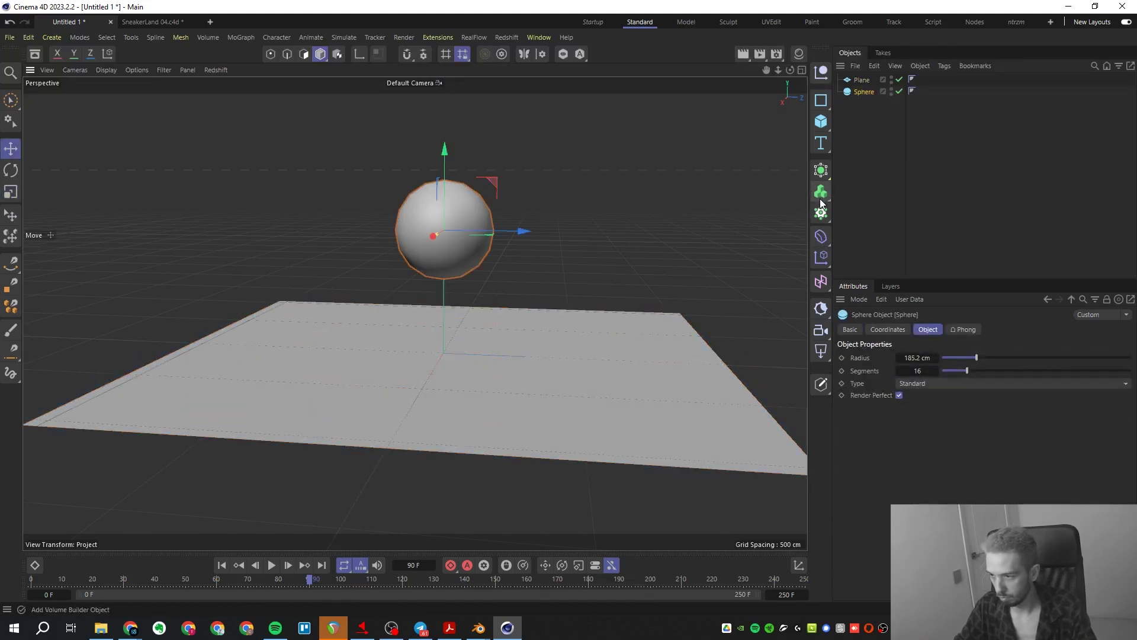
- Put the sphere inside a Voronoi Fracture and raise its Point Amount to 106
click(820, 170)
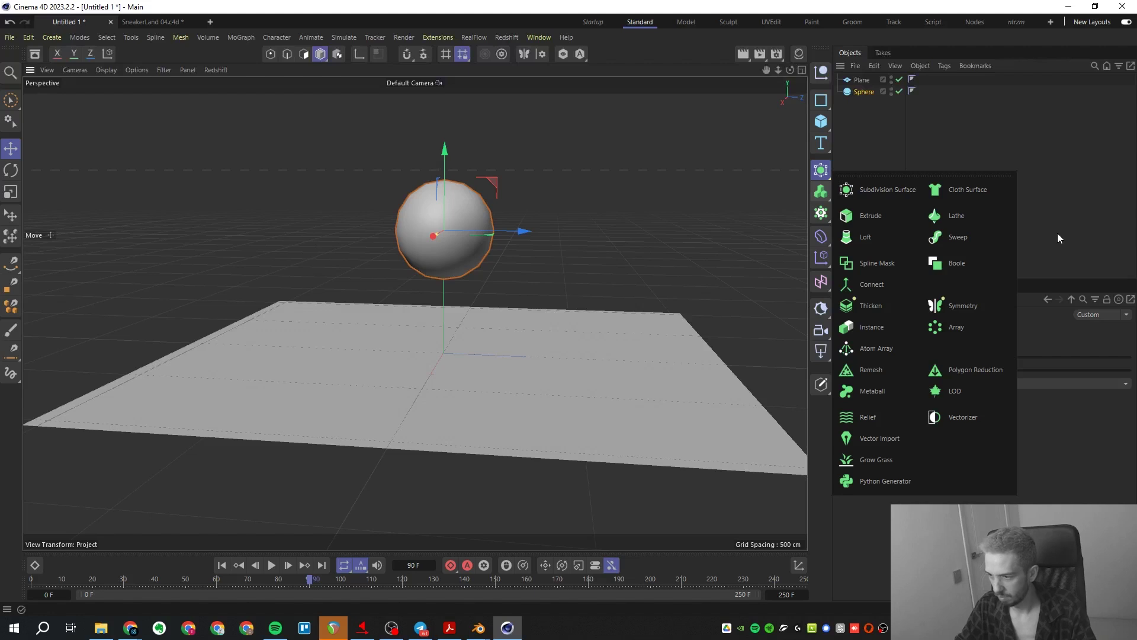
click(821, 213)
click(890, 342)
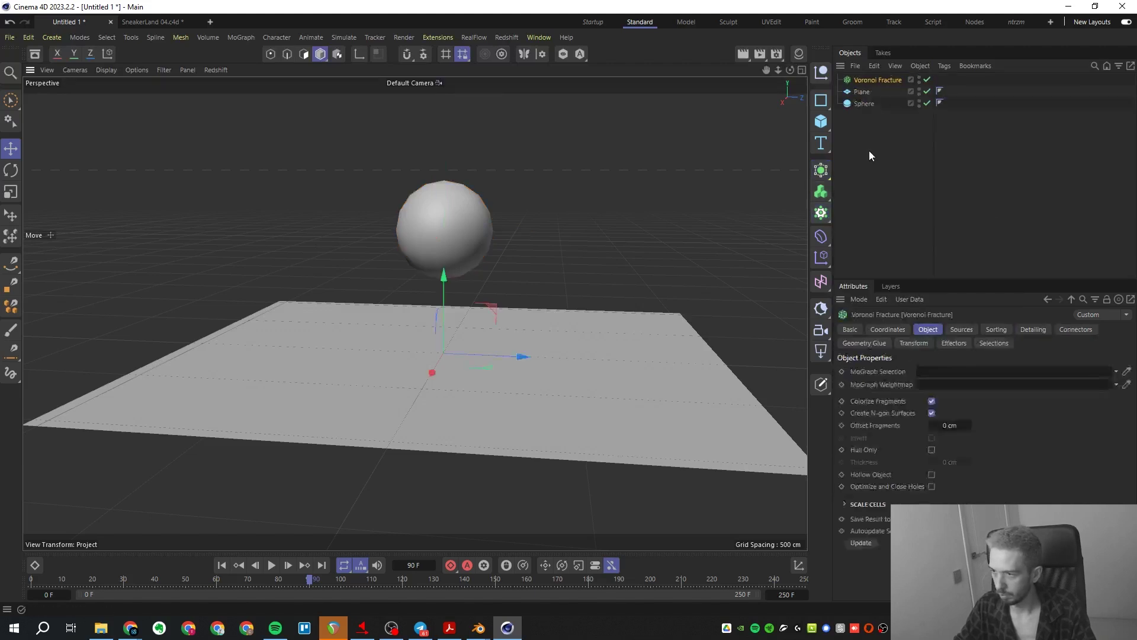
drag(864, 106, 871, 81)
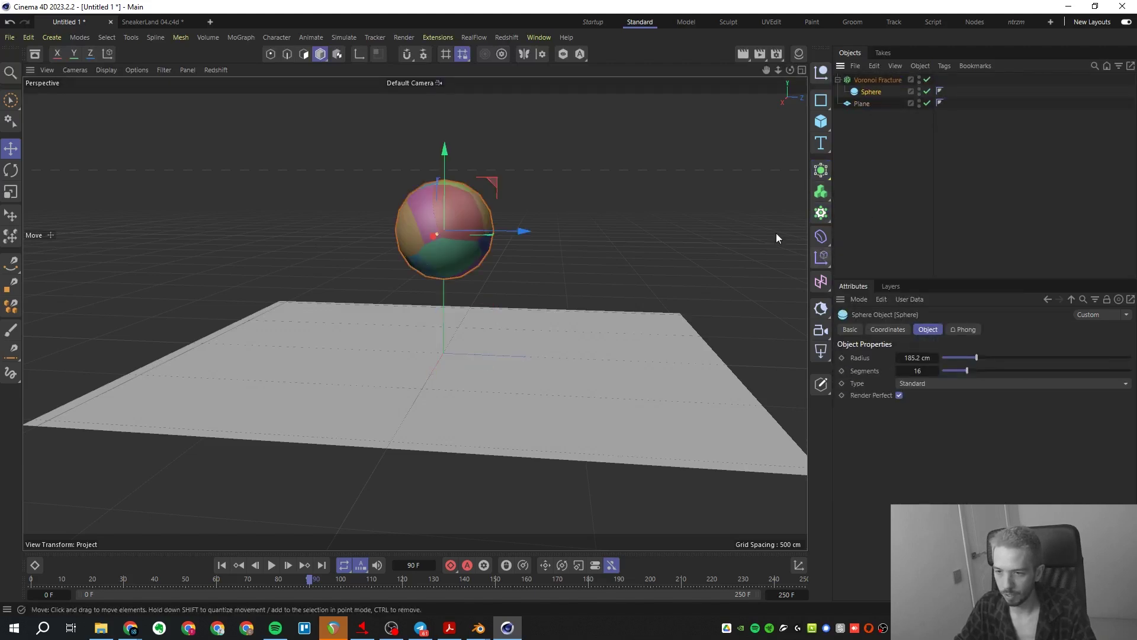
click(878, 79)
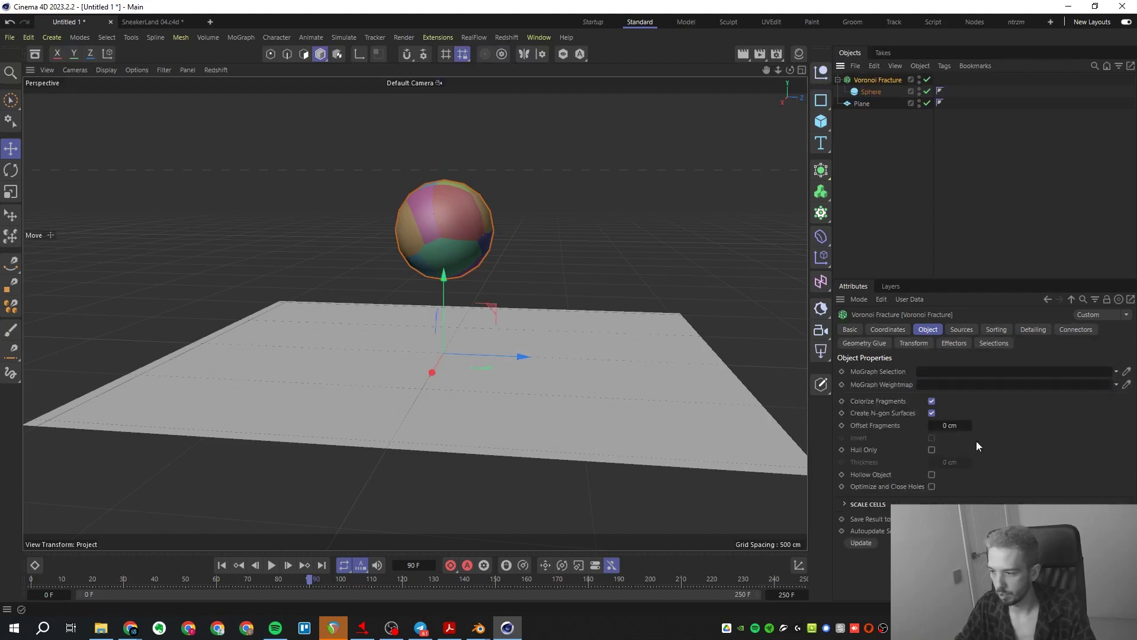
click(960, 329)
click(938, 406)
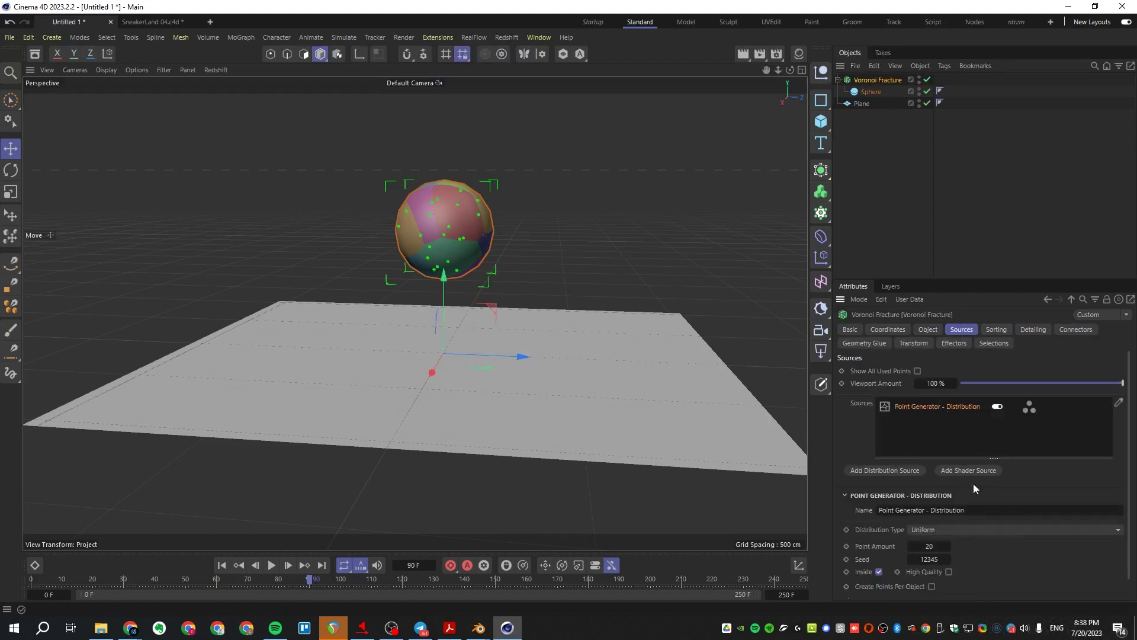
drag(930, 546, 971, 546)
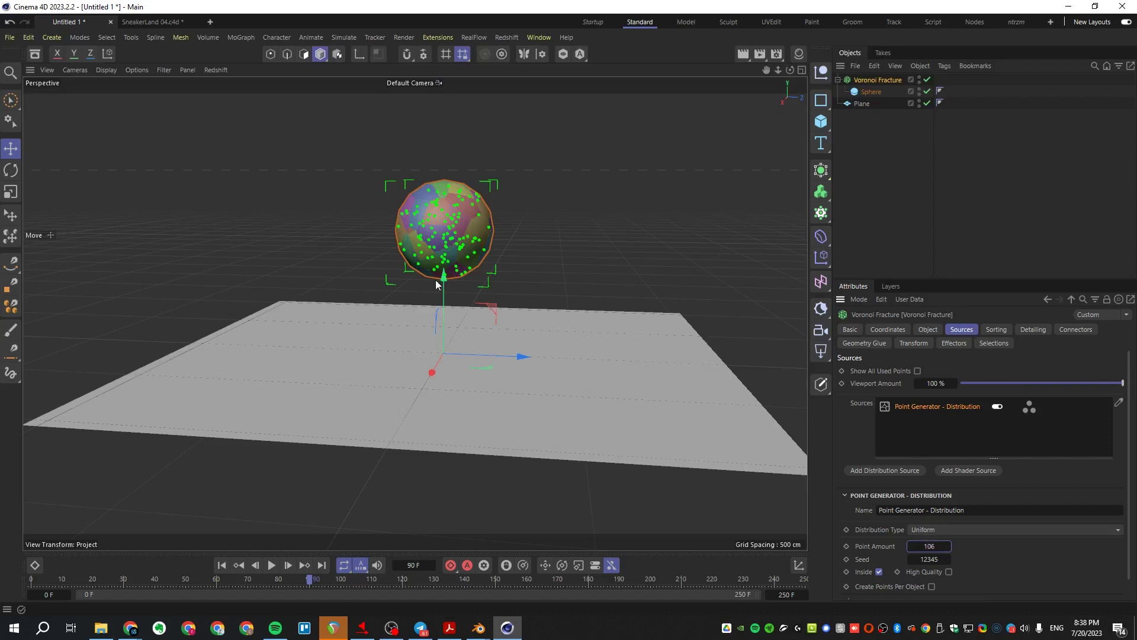
alt+drag(437, 285, 399, 286)
- Give the Voronoi Fracture a Rigid Body tag and the Plane a dynamics body tag
click(869, 125)
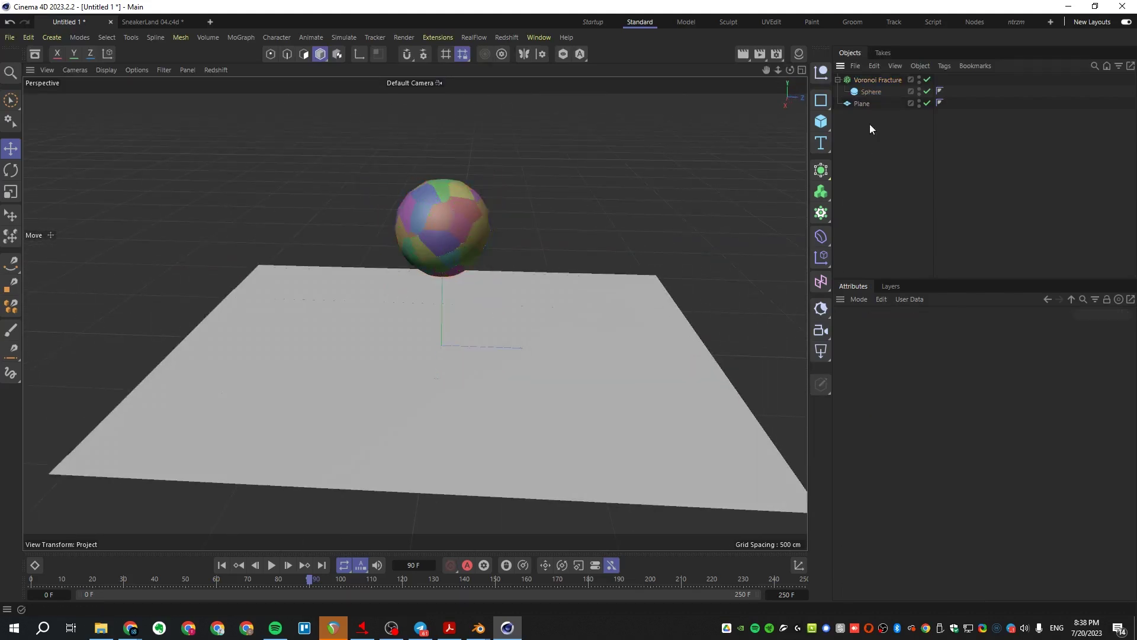
click(883, 79)
right_click(883, 79)
mouse_move(918, 89)
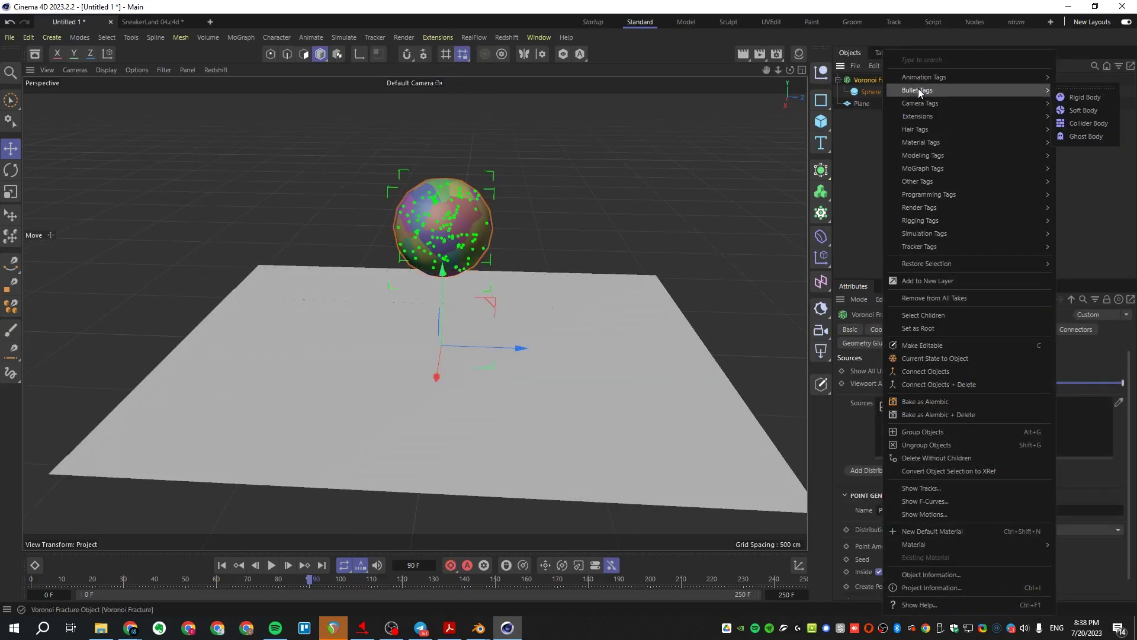
click(1096, 101)
right_click(859, 105)
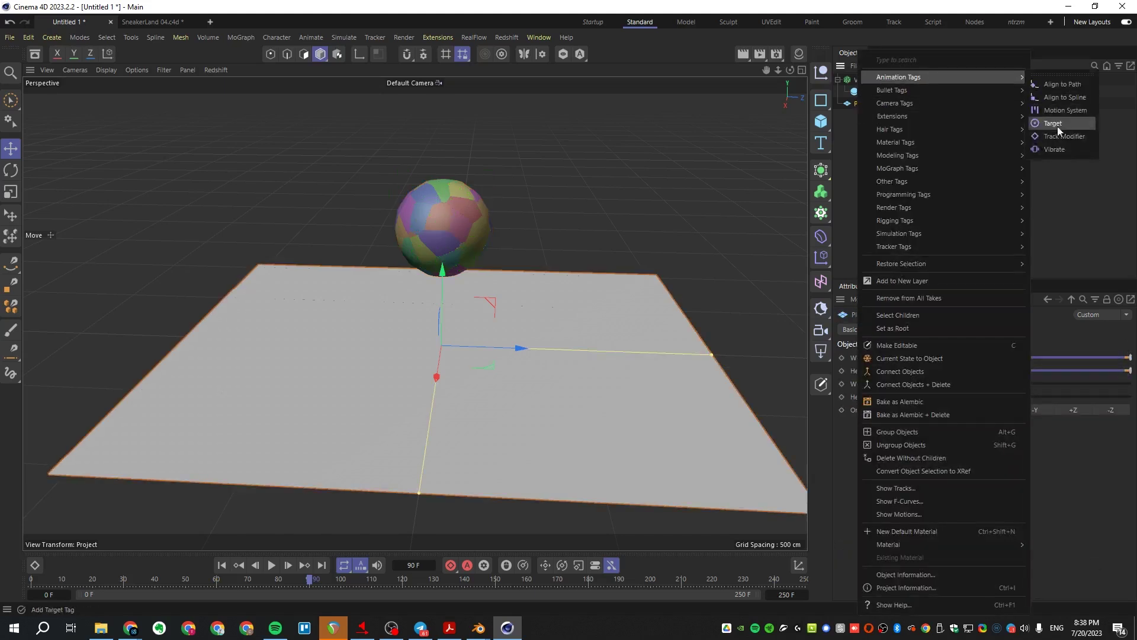
click(1057, 123)
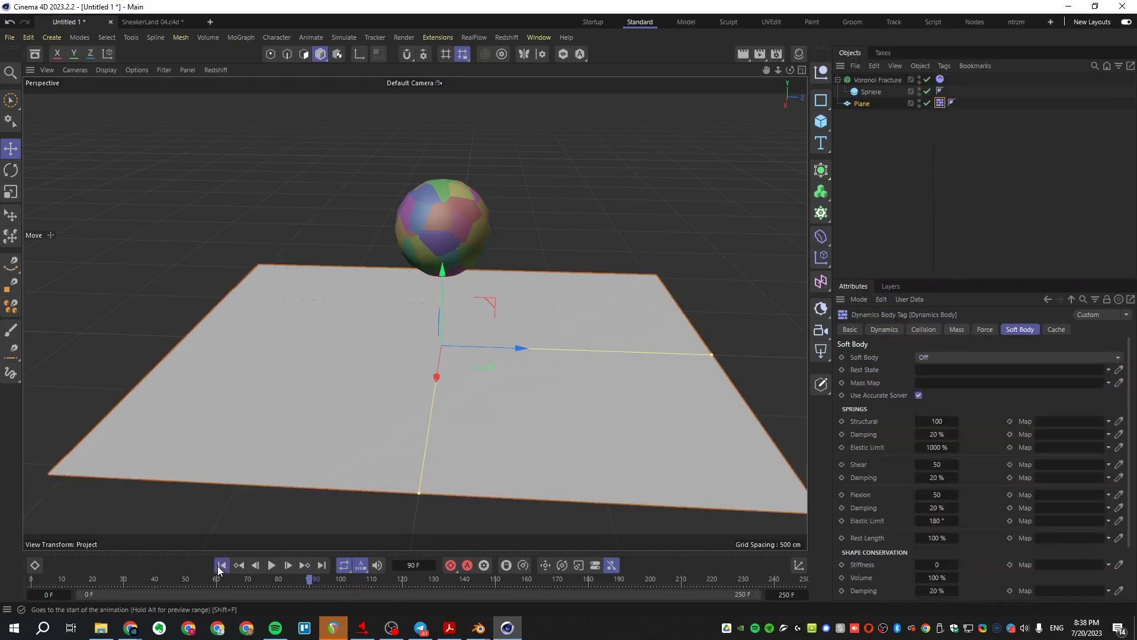
- Play the shattering simulation twice from frame one, then delete the Voronoi Fracture
click(221, 565)
click(272, 565)
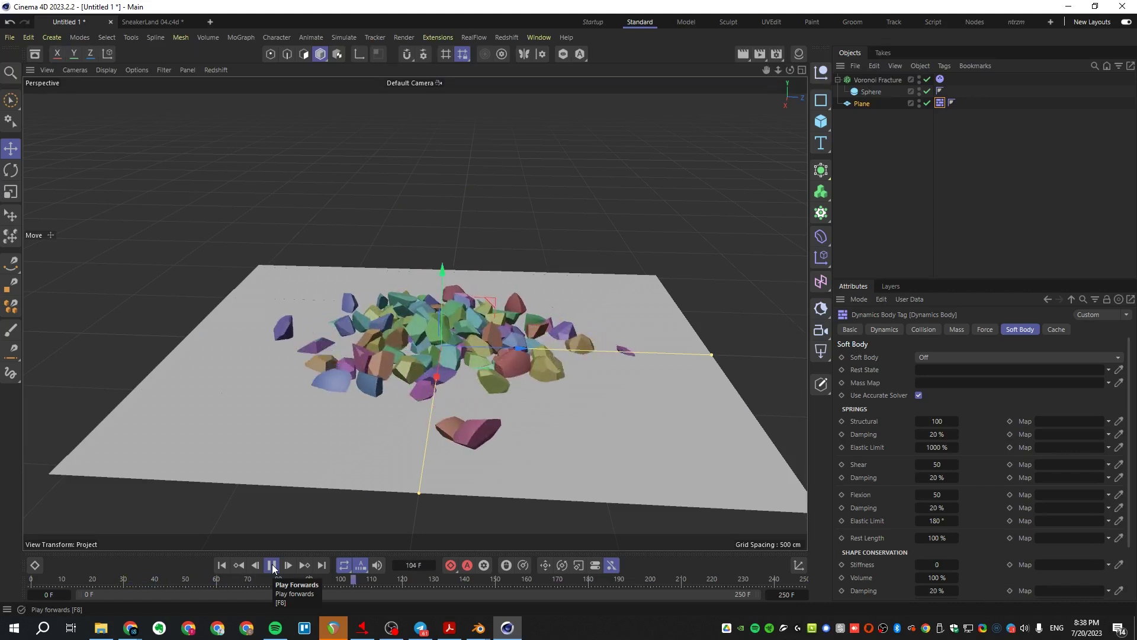
click(272, 565)
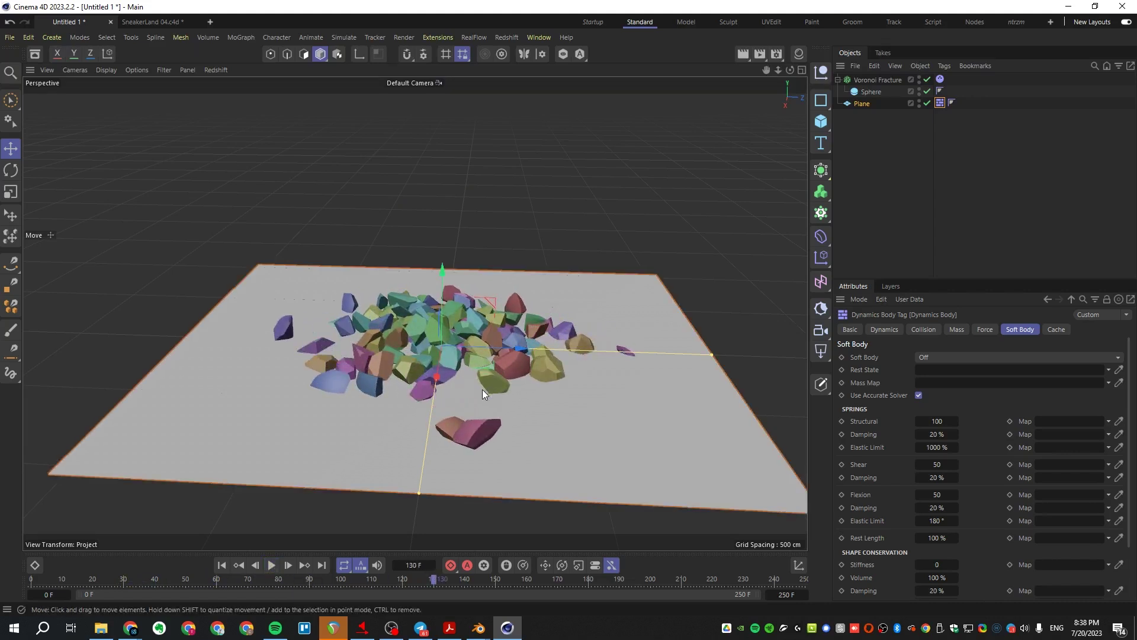
click(221, 565)
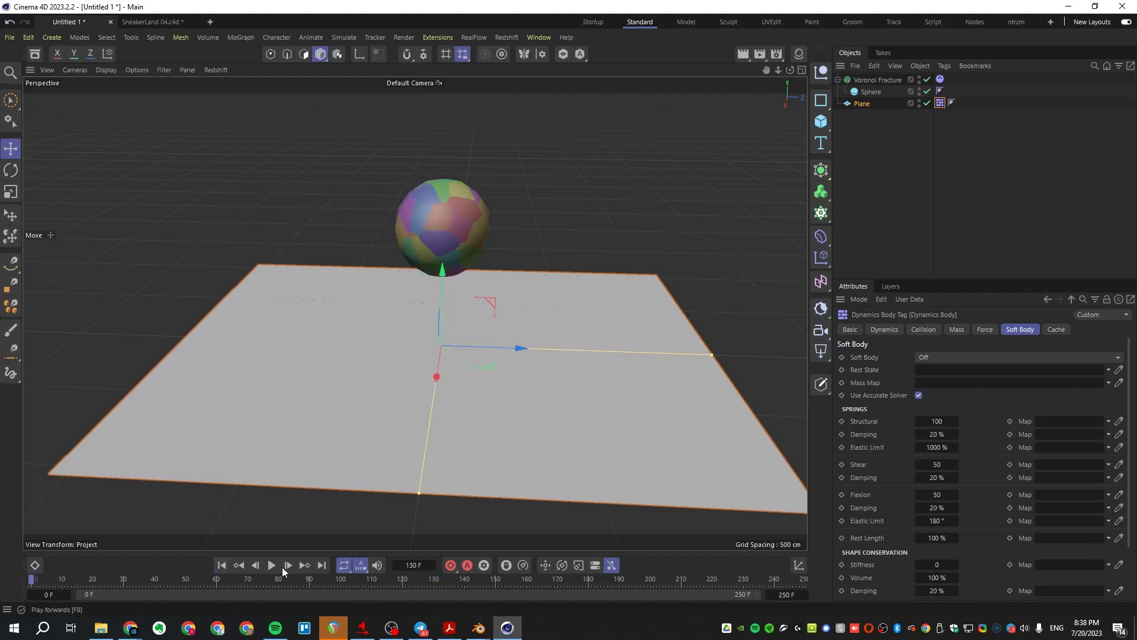
click(271, 565)
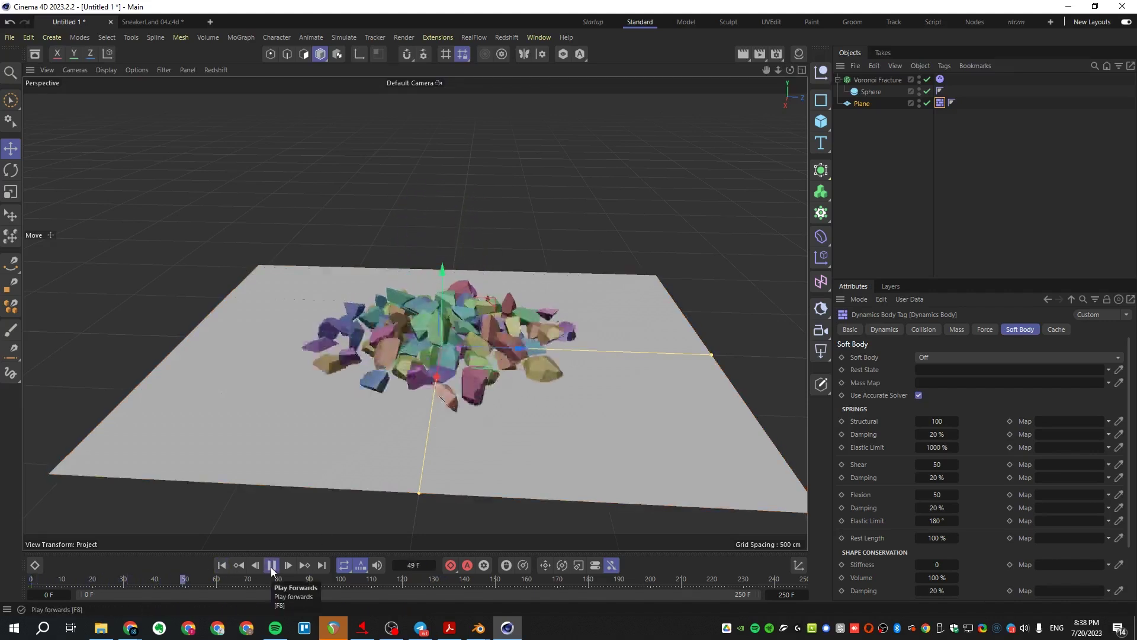
click(271, 565)
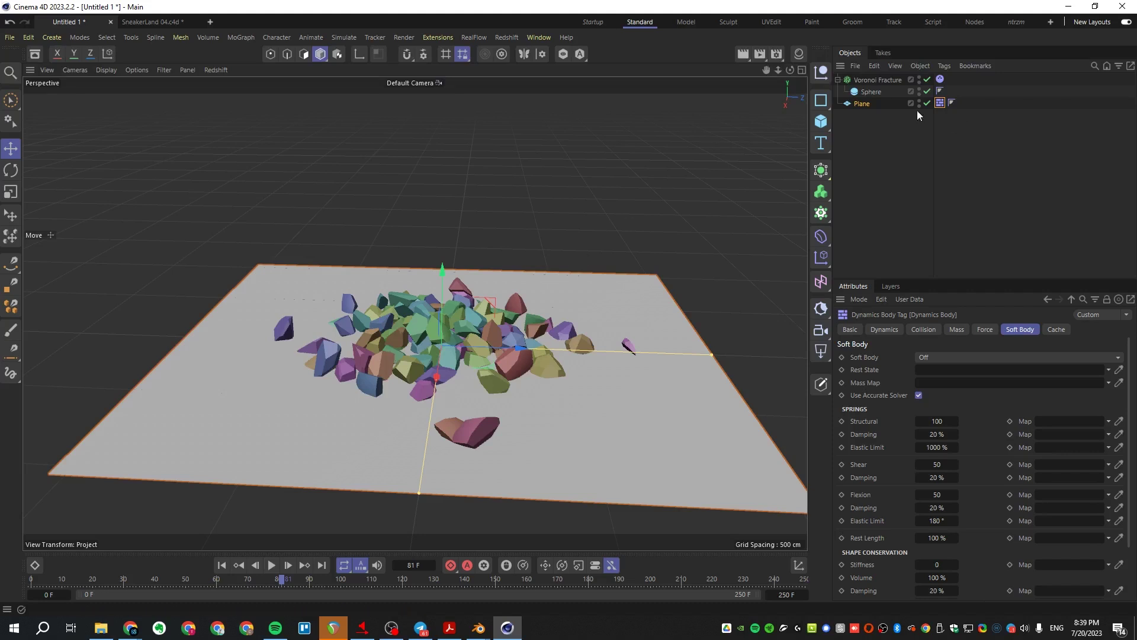
click(870, 79)
key(Delete)
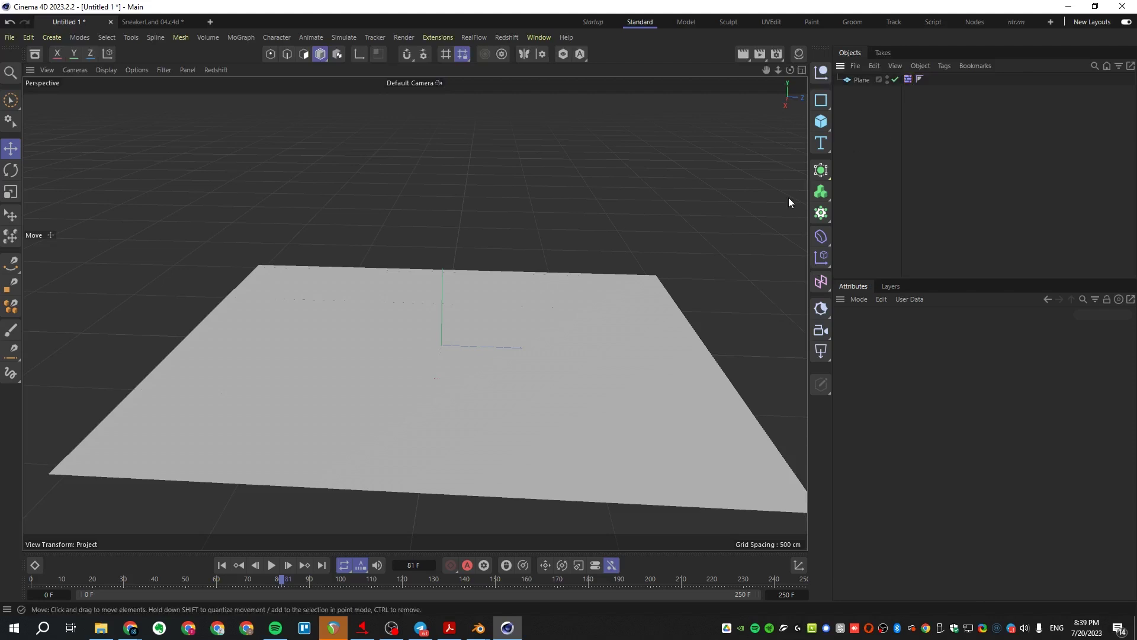
- Add a sphere, nest it under a MoGraph Cloner, and lift the cloned spheres above the plane
click(821, 121)
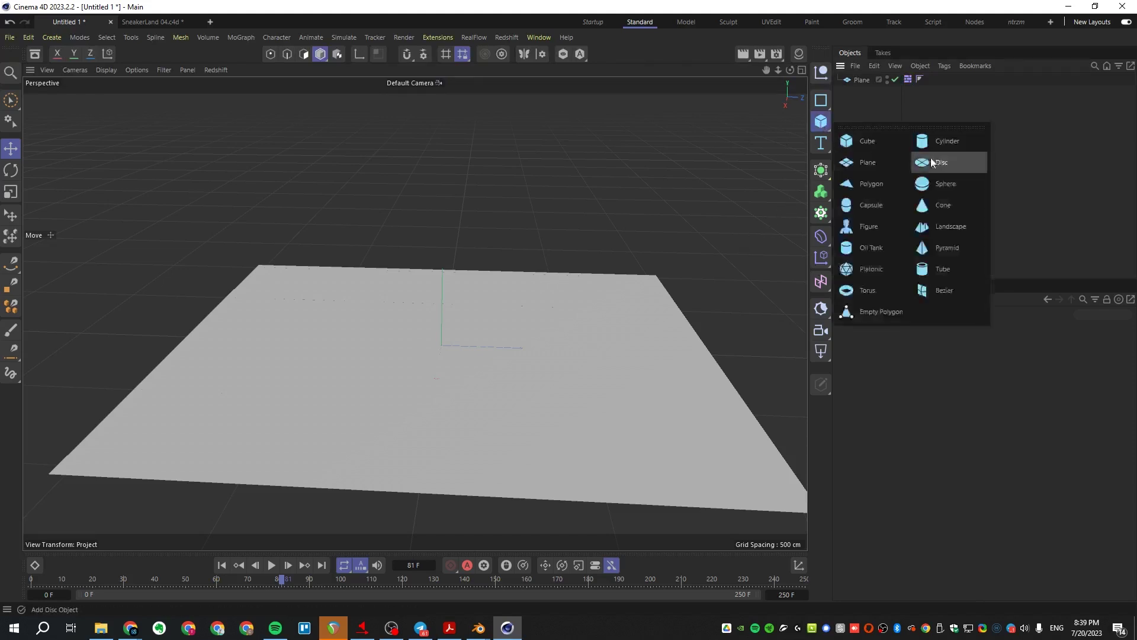
click(958, 189)
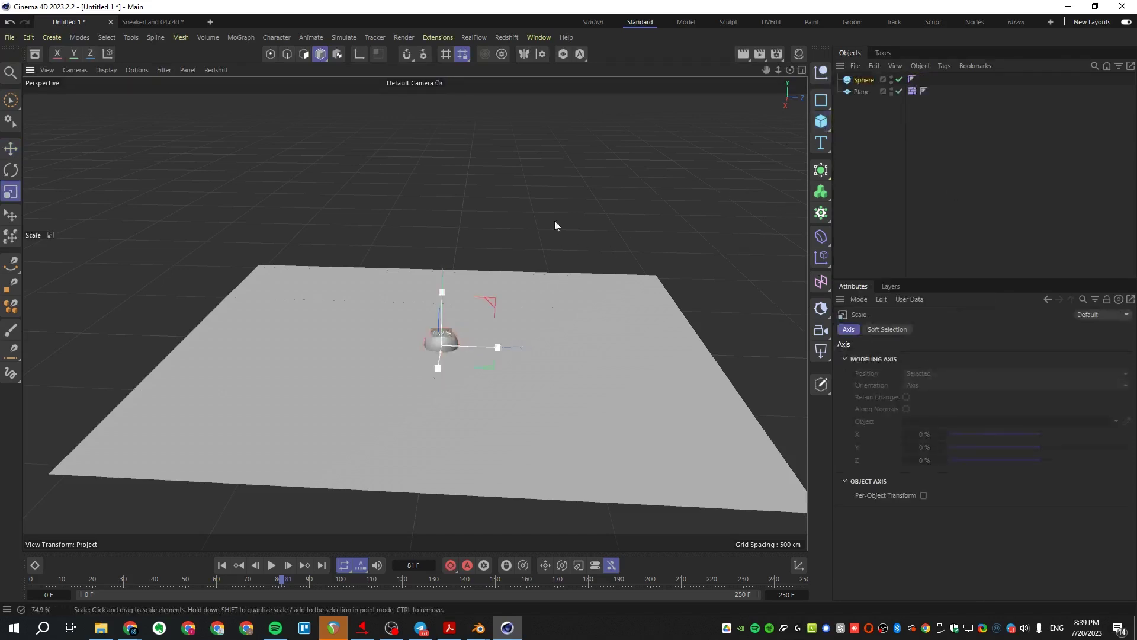
drag(441, 335, 443, 208)
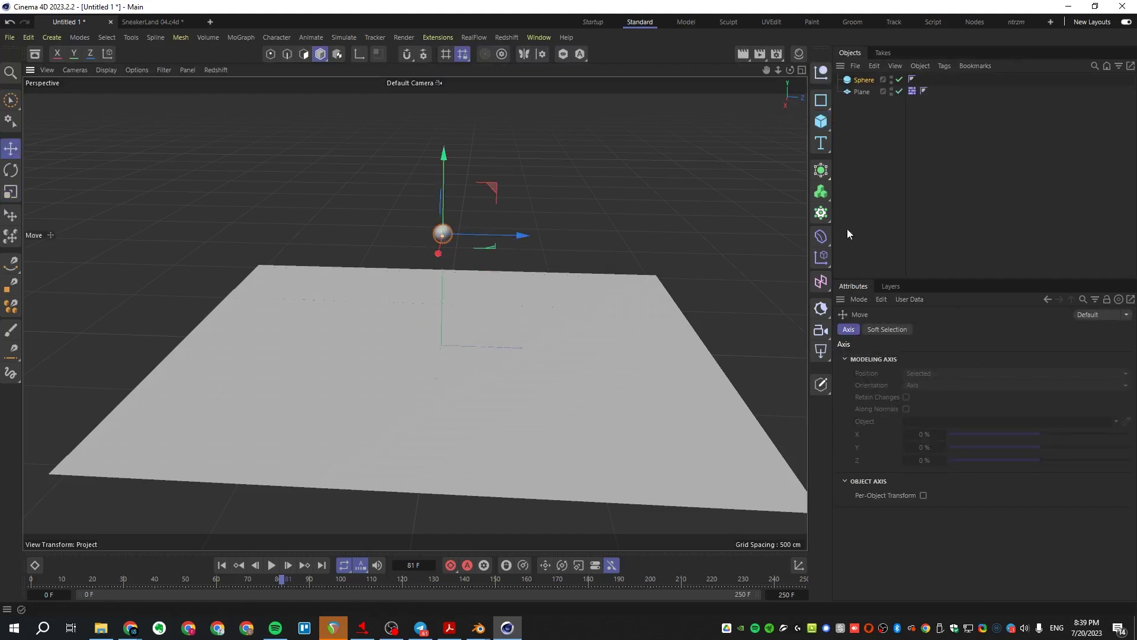
click(821, 214)
click(868, 222)
drag(863, 80, 865, 80)
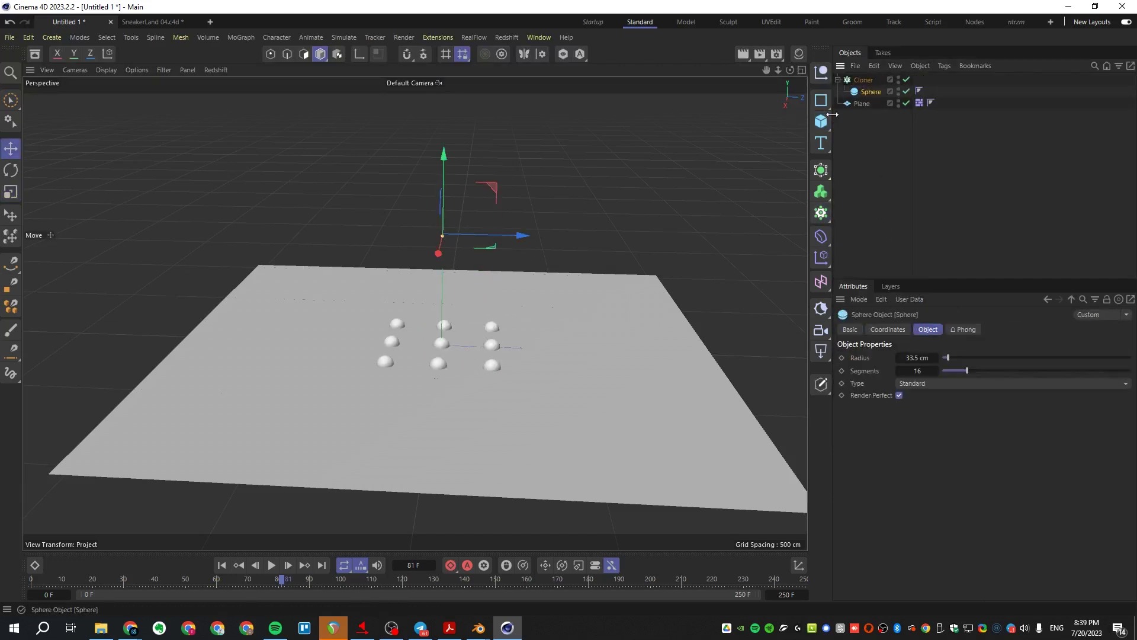
click(852, 81)
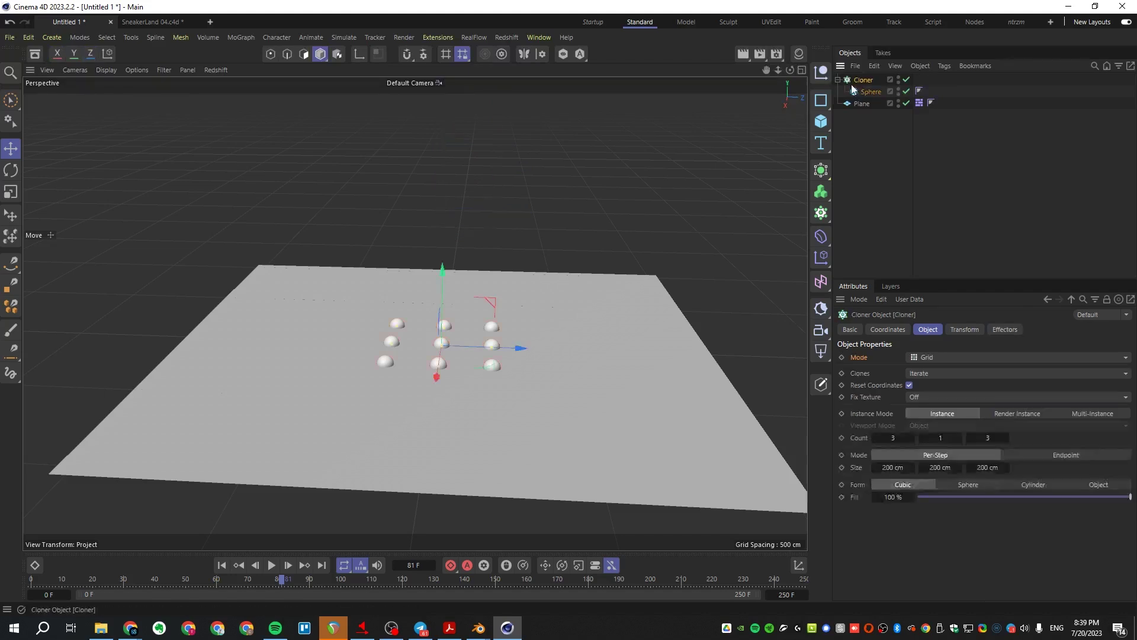
drag(445, 289, 444, 124)
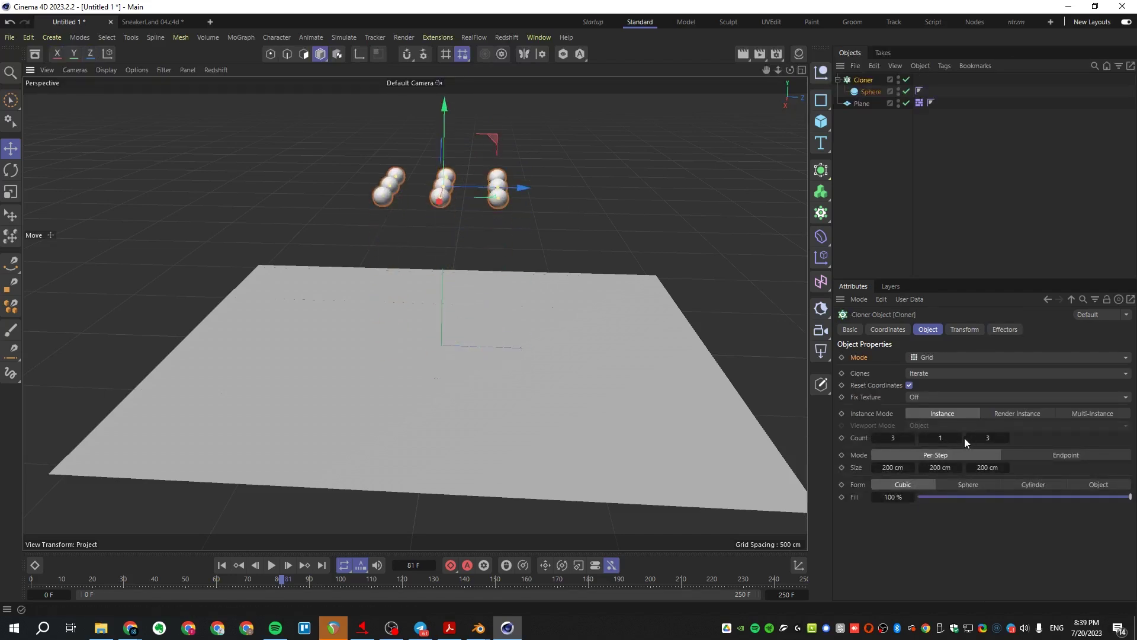
scroll(962, 438, up, 4)
scroll(546, 255, down, 1)
scroll(507, 133, down, 5)
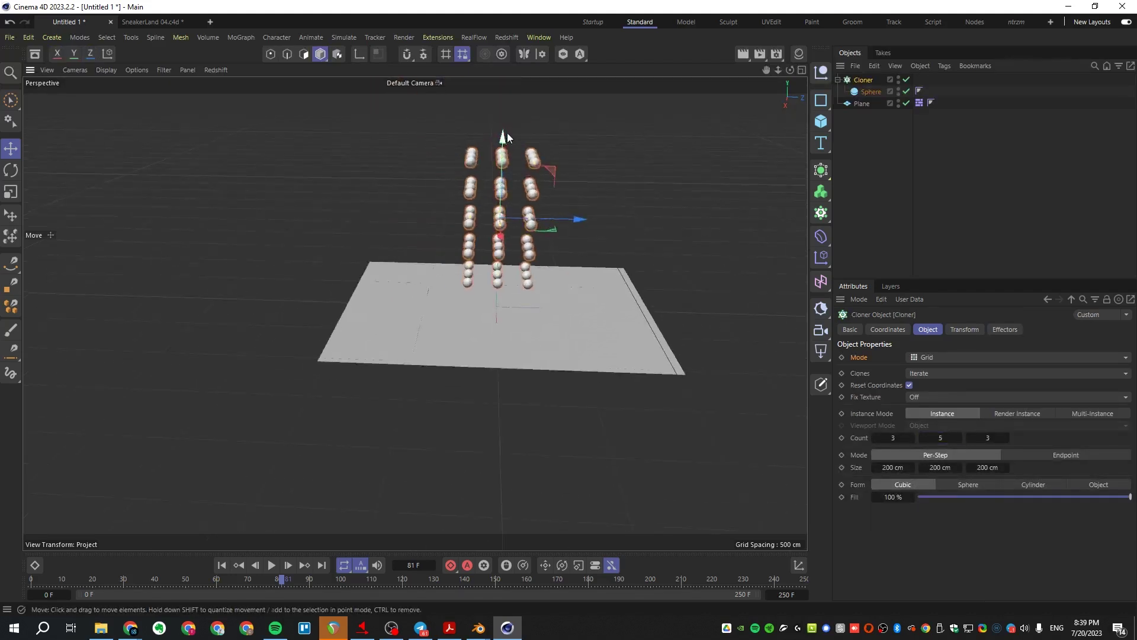
- Give the Cloner a Soft Body tag and play the simulation so the clones fall and scatter
right_click(863, 84)
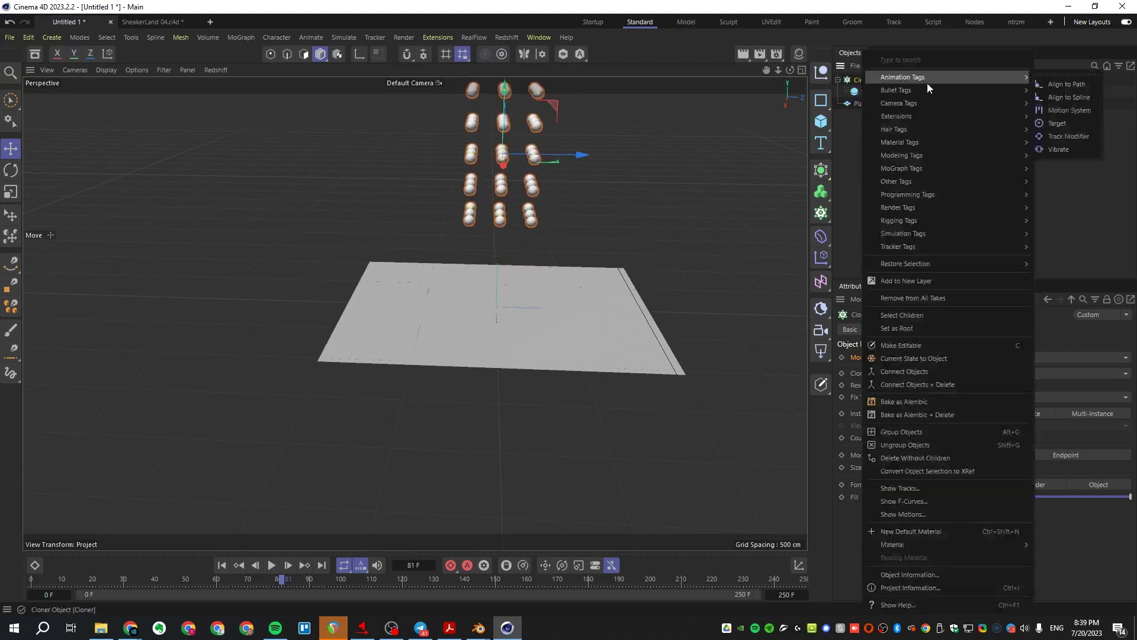
click(1075, 98)
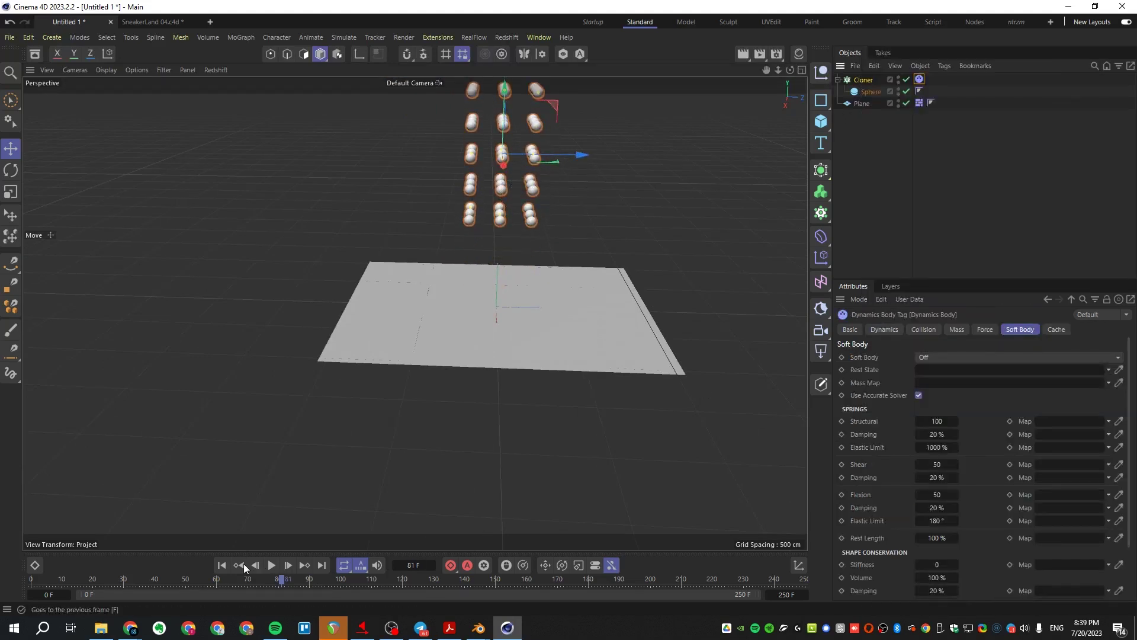
click(222, 565)
click(272, 565)
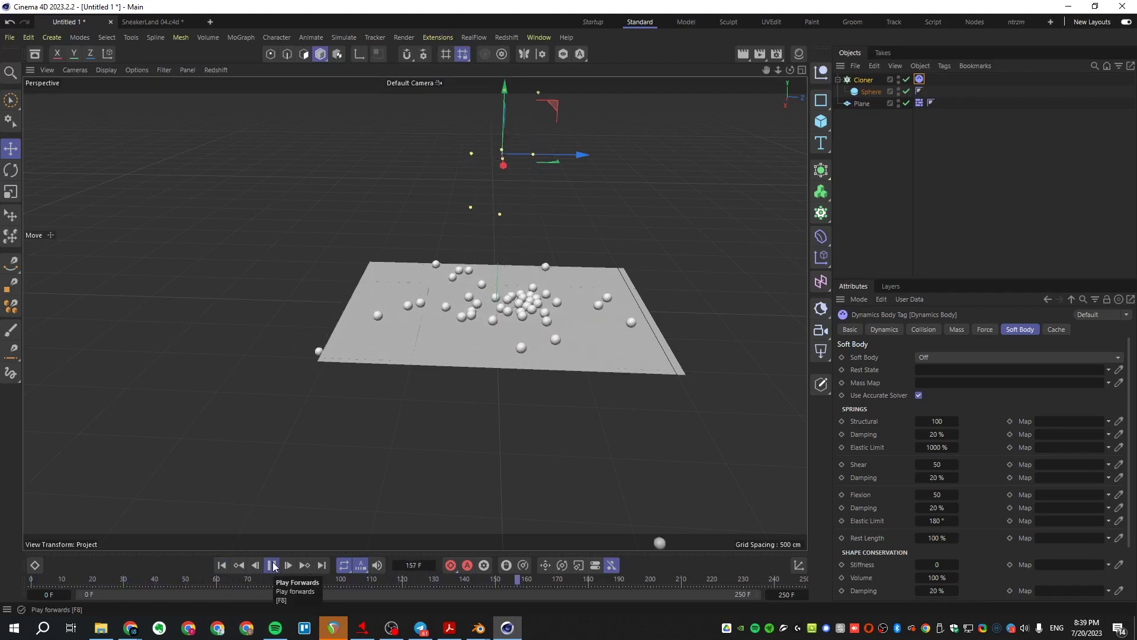
click(272, 565)
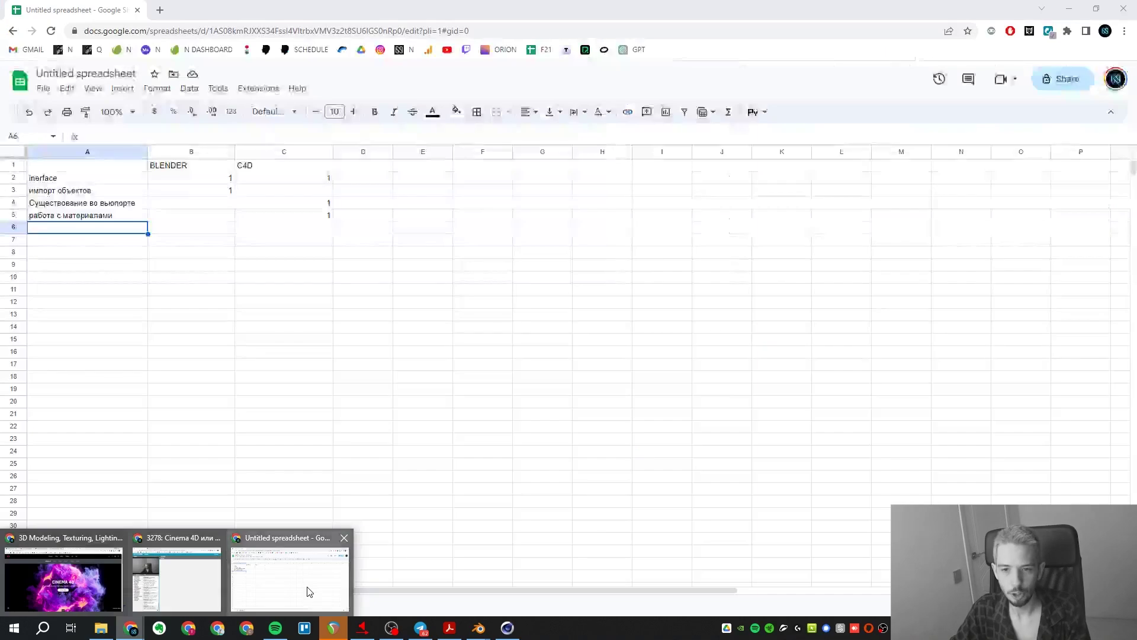
- Add row 6 'анимация' to the comparison sheet with a C4D score of 1 in C6
click(304, 586)
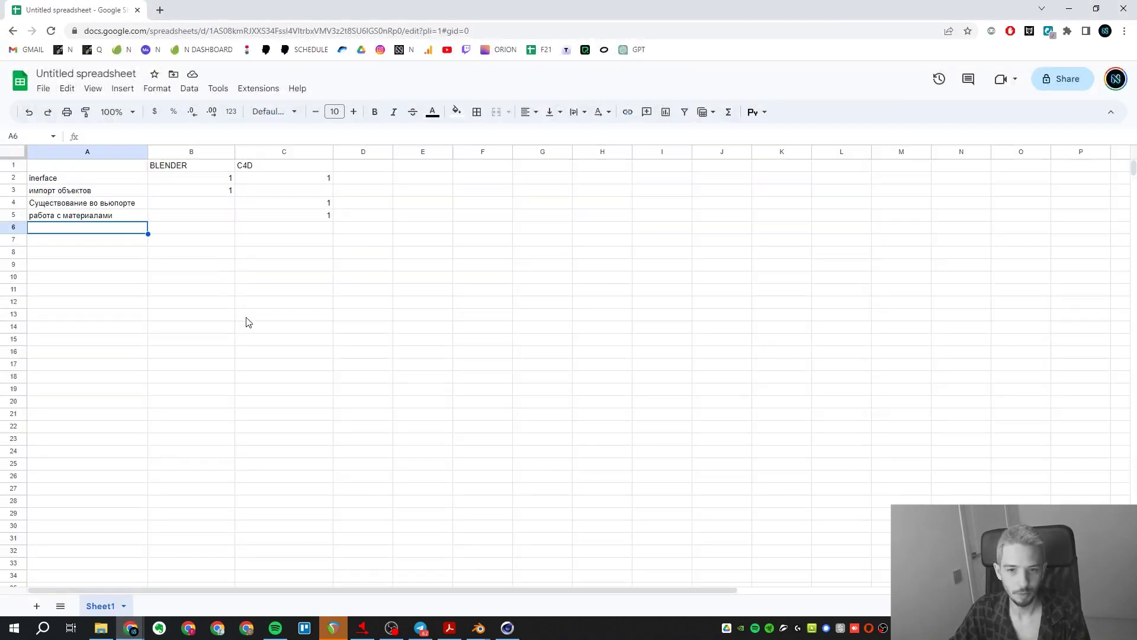
double_click(116, 230)
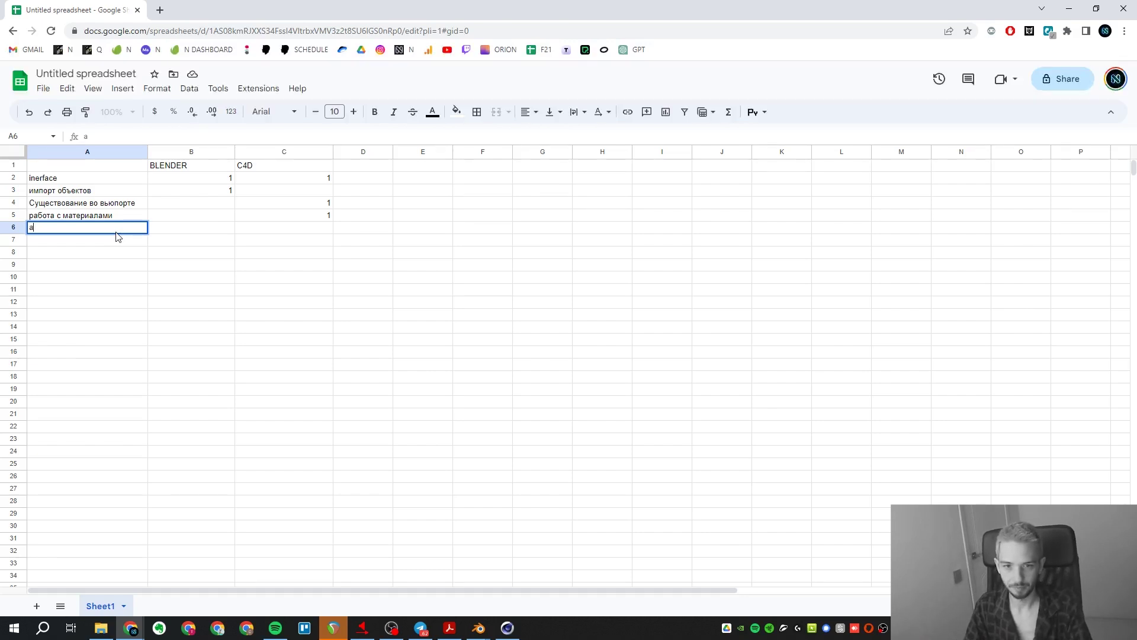
click(290, 233)
text(1)
click(290, 243)
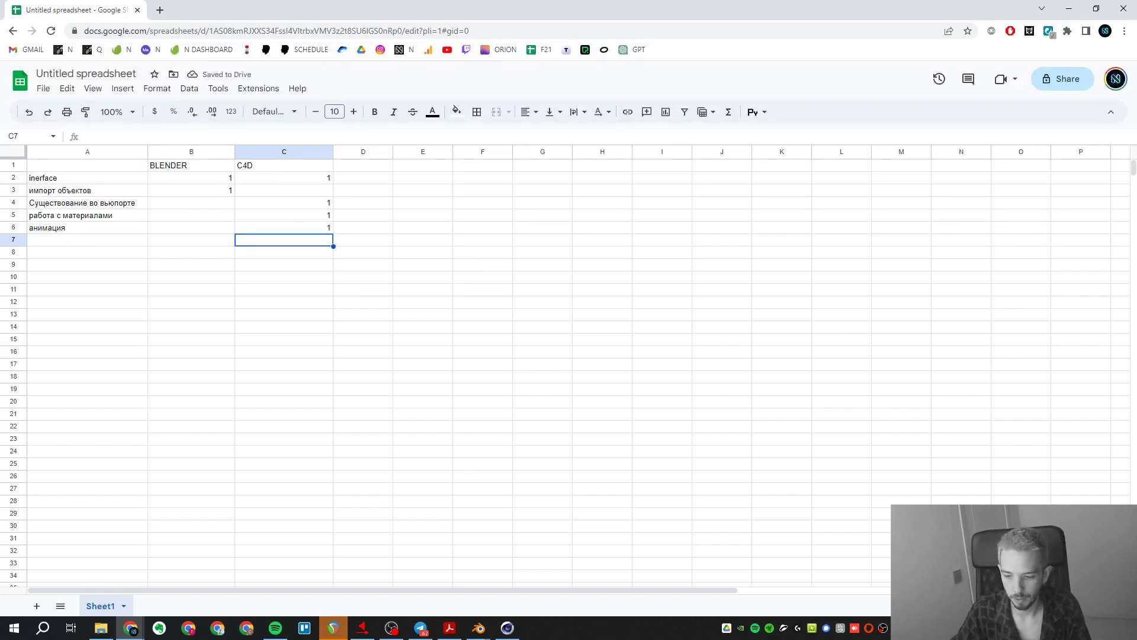
click(449, 627)
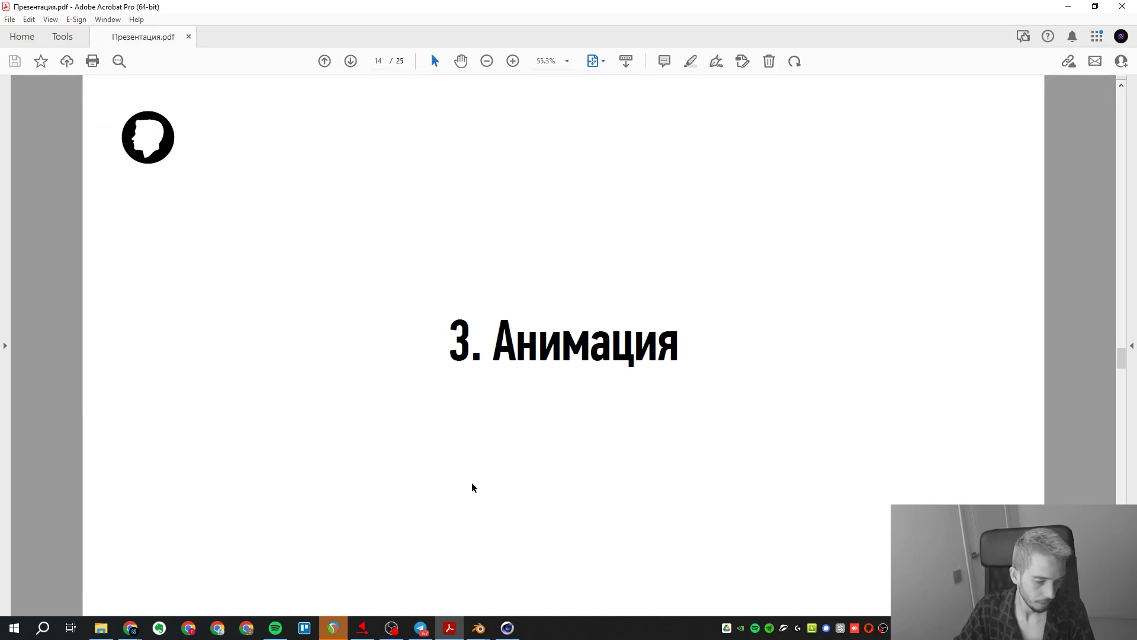
- Scroll the presentation to the '4. Работа с камерой' slide, then bring back the Blender sphere project
scroll(471, 482, down, 1)
scroll(472, 486, down, 1)
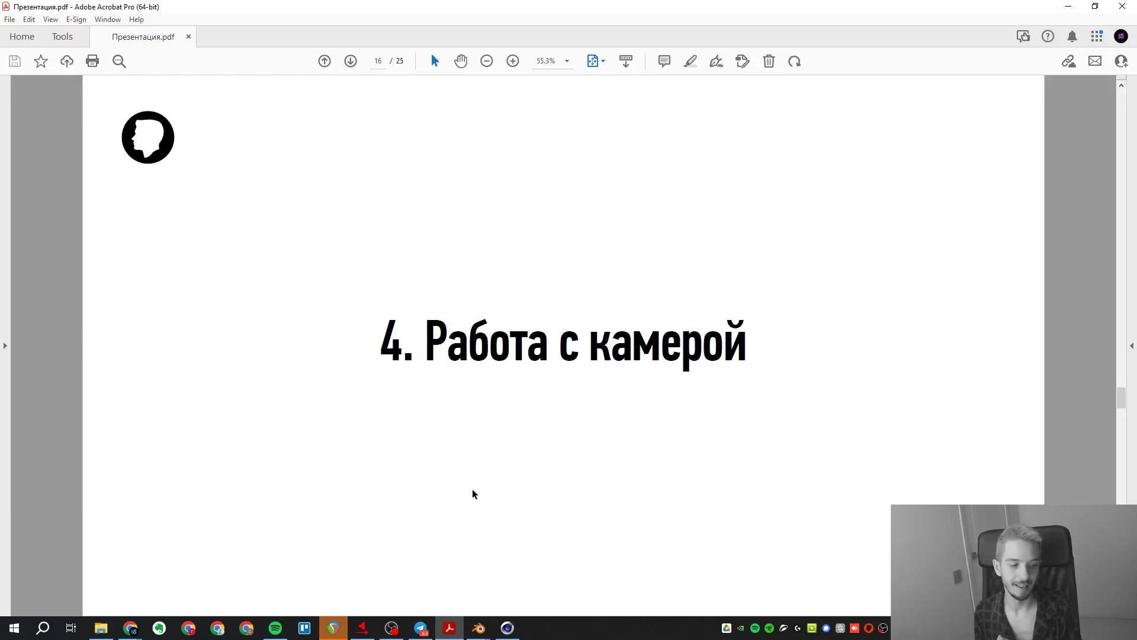
click(479, 628)
click(527, 583)
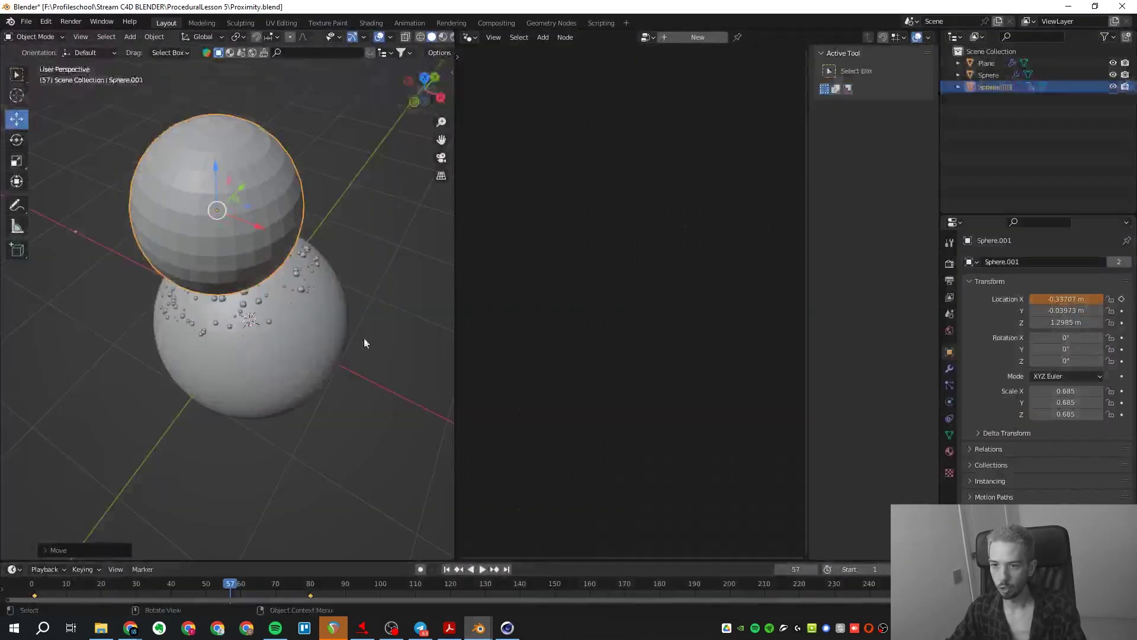
- Add a camera to the sphere scene and move it along the X axis
drag(453, 296, 710, 289)
click(572, 356)
middle_drag(572, 356, 506, 323)
key(shift+a)
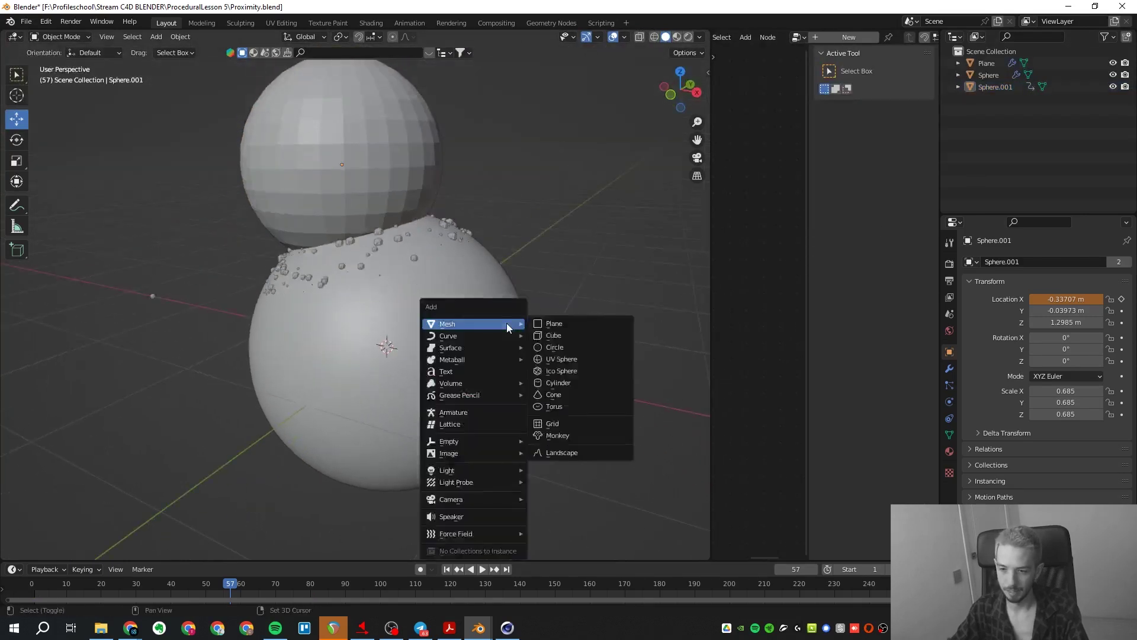
mouse_move(470, 501)
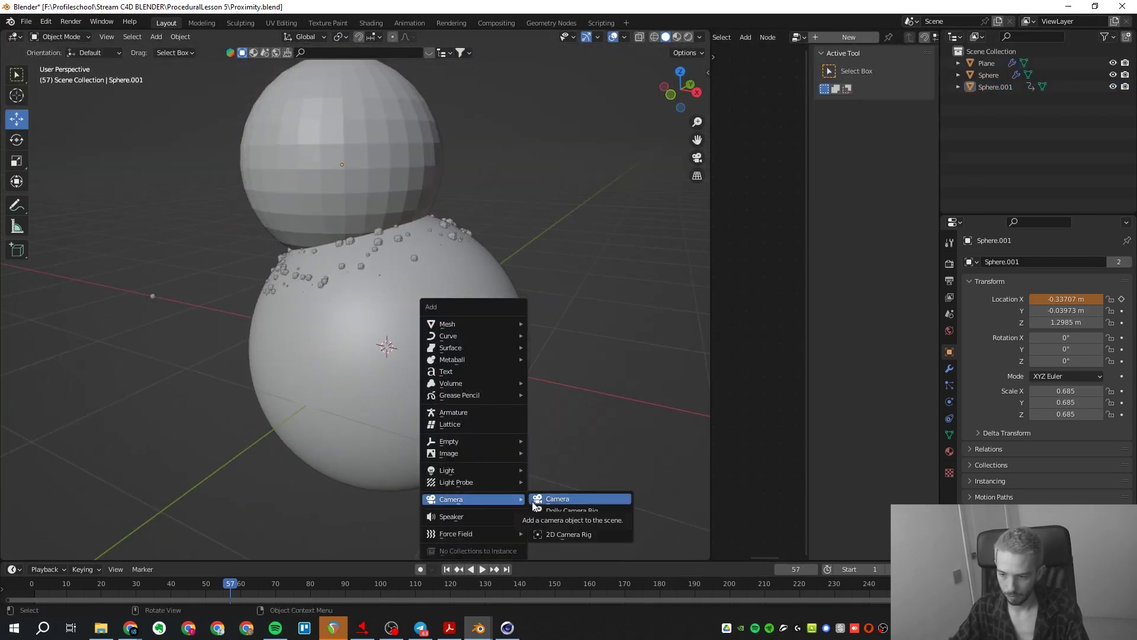
click(613, 500)
scroll(459, 394, down, 2)
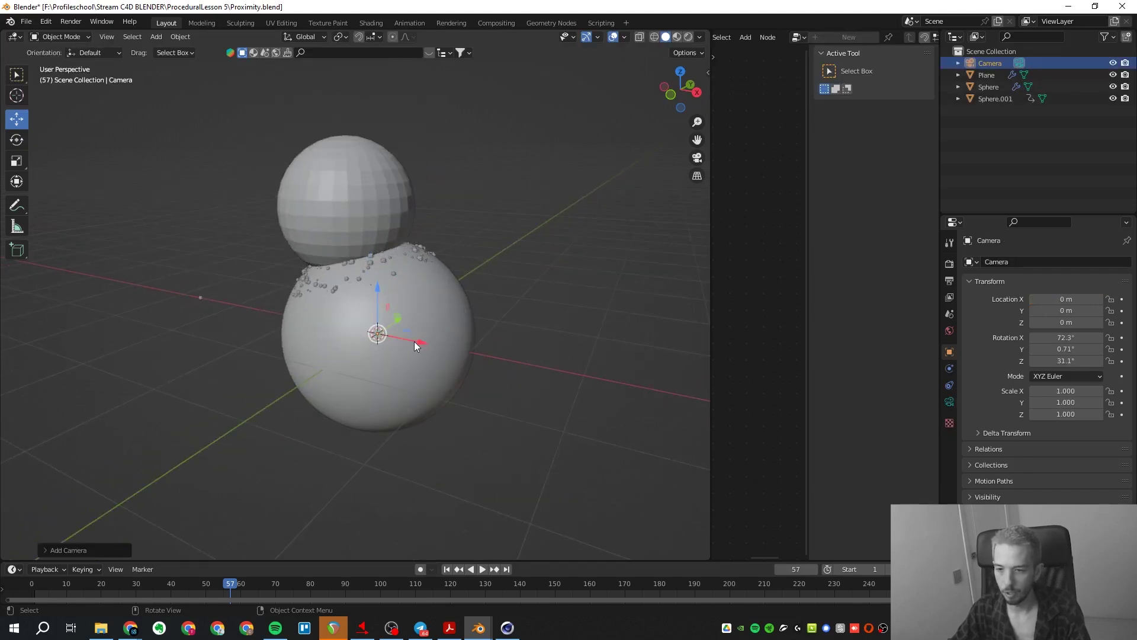
key(g)
key(x)
click(671, 375)
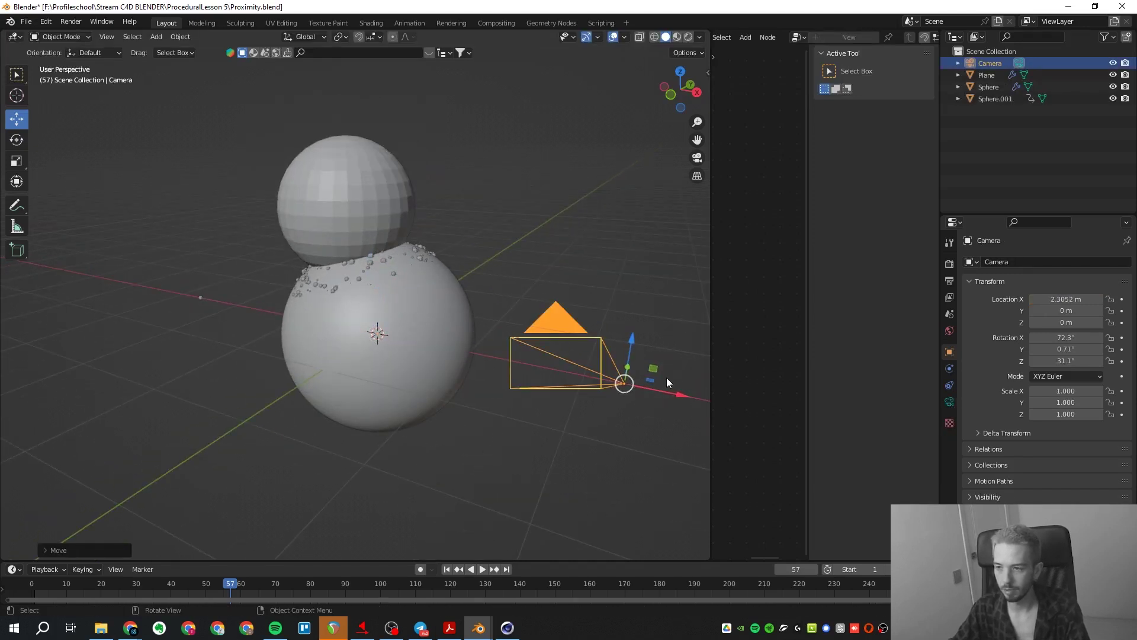
- Look through the camera, enable Camera to View, and navigate to frame both spheres
drag(711, 89, 859, 86)
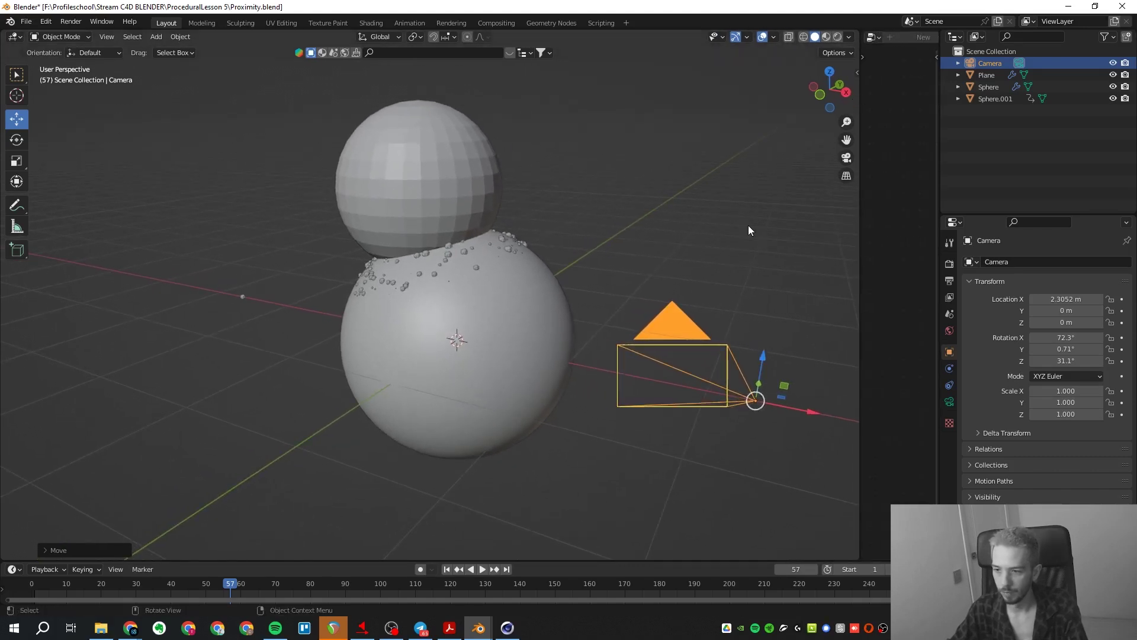
key(KP_0)
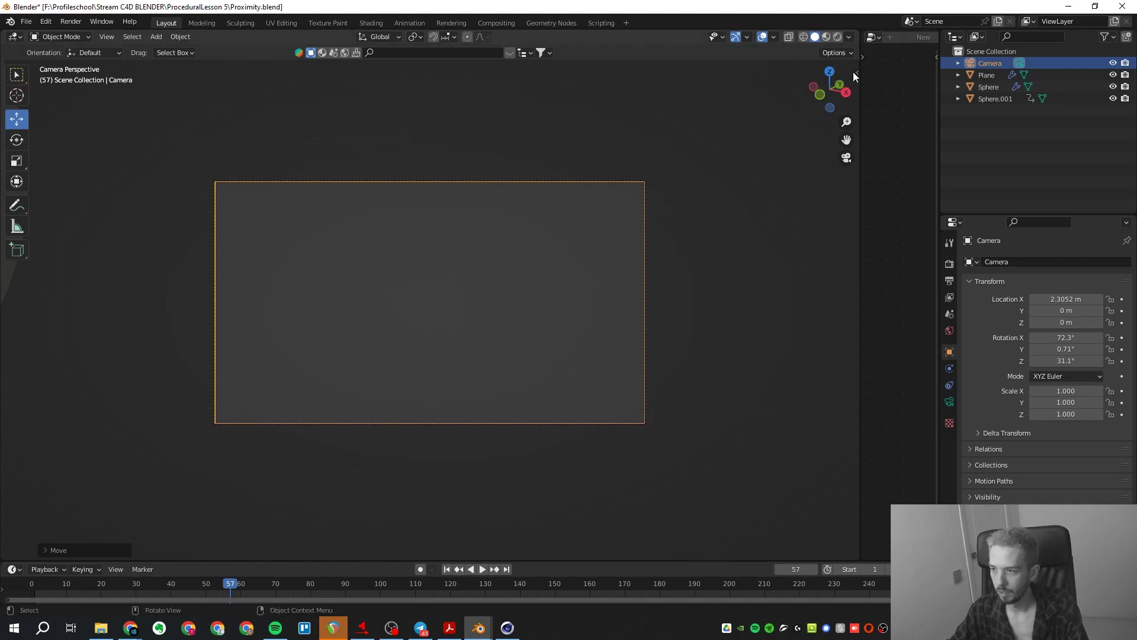
drag(857, 72, 684, 81)
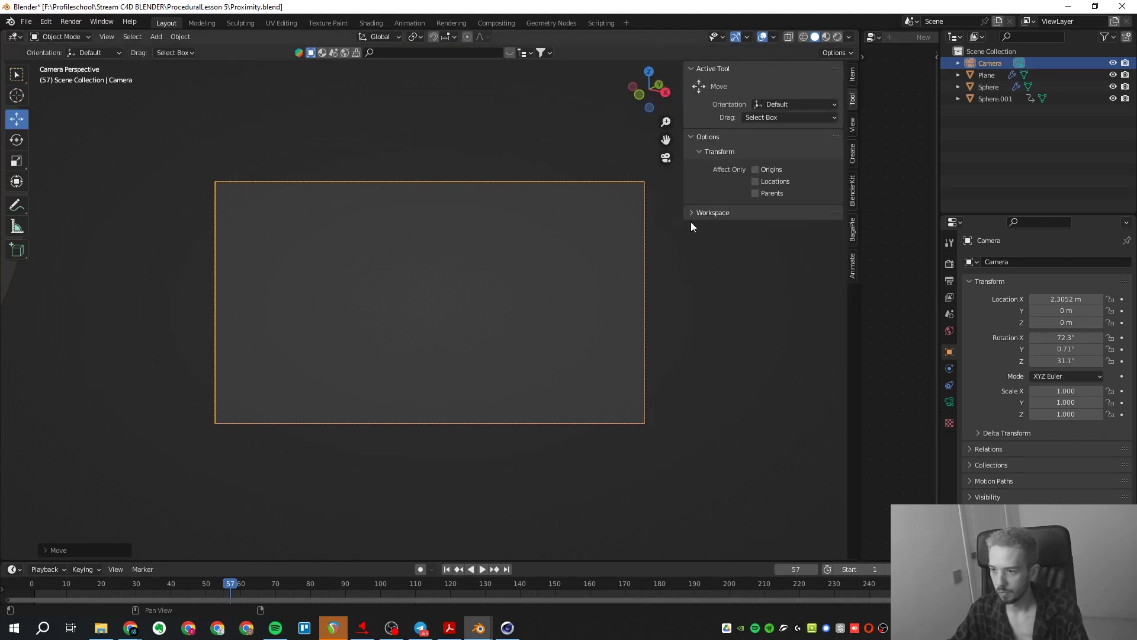
click(853, 123)
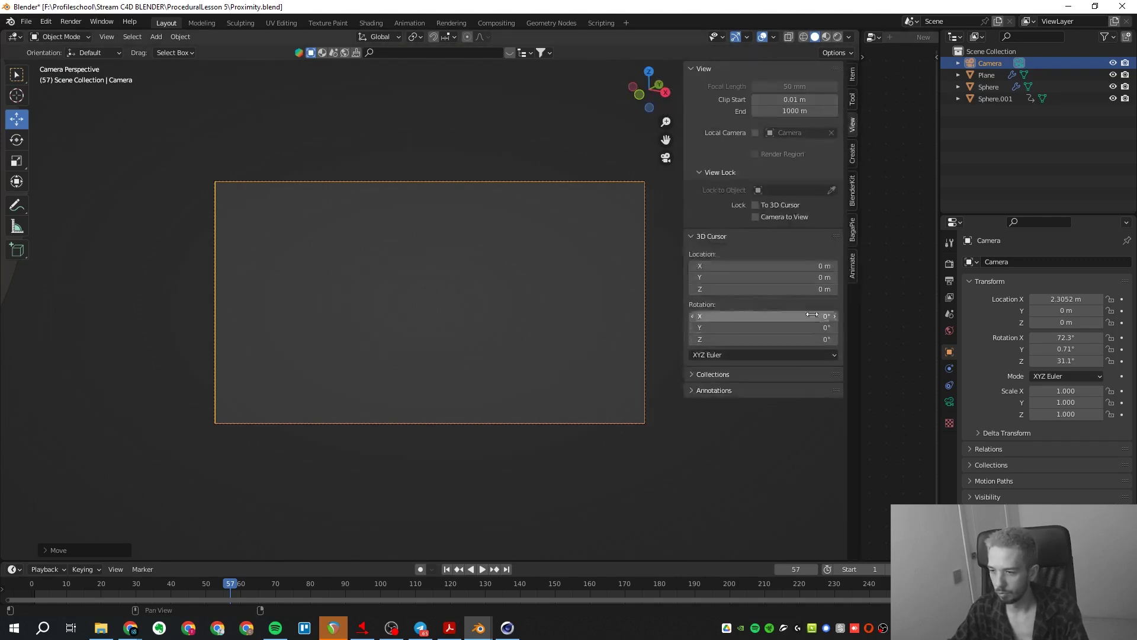
click(755, 216)
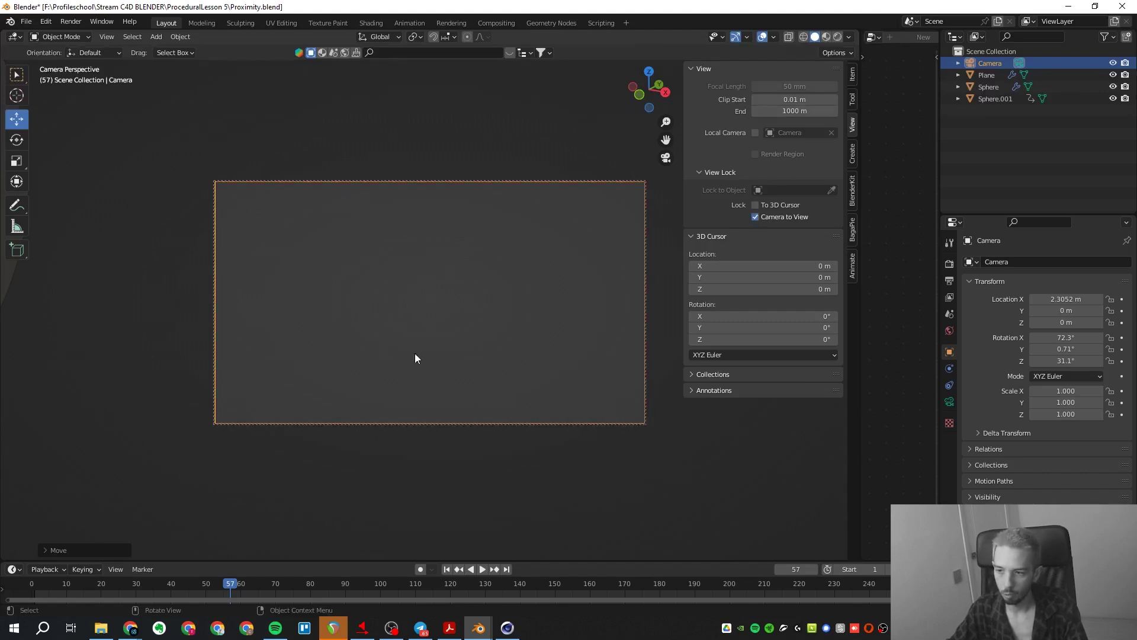
scroll(425, 327, down, 5)
middle_drag(378, 320, 508, 363)
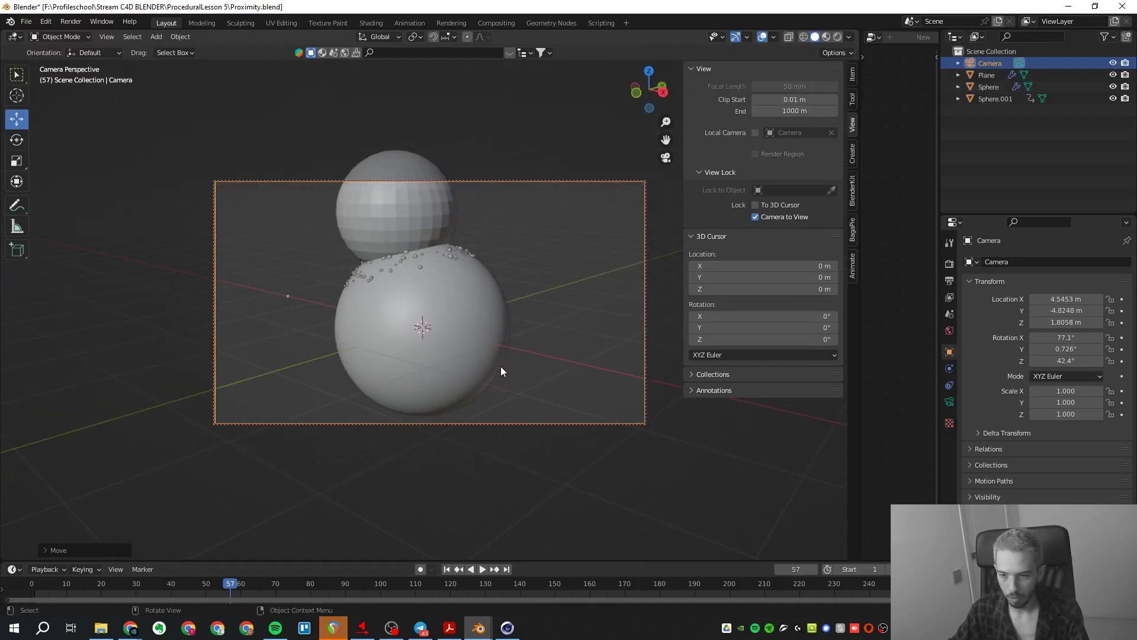
- At frame 0, keyframe the camera's Location X, Y and Z
click(32, 584)
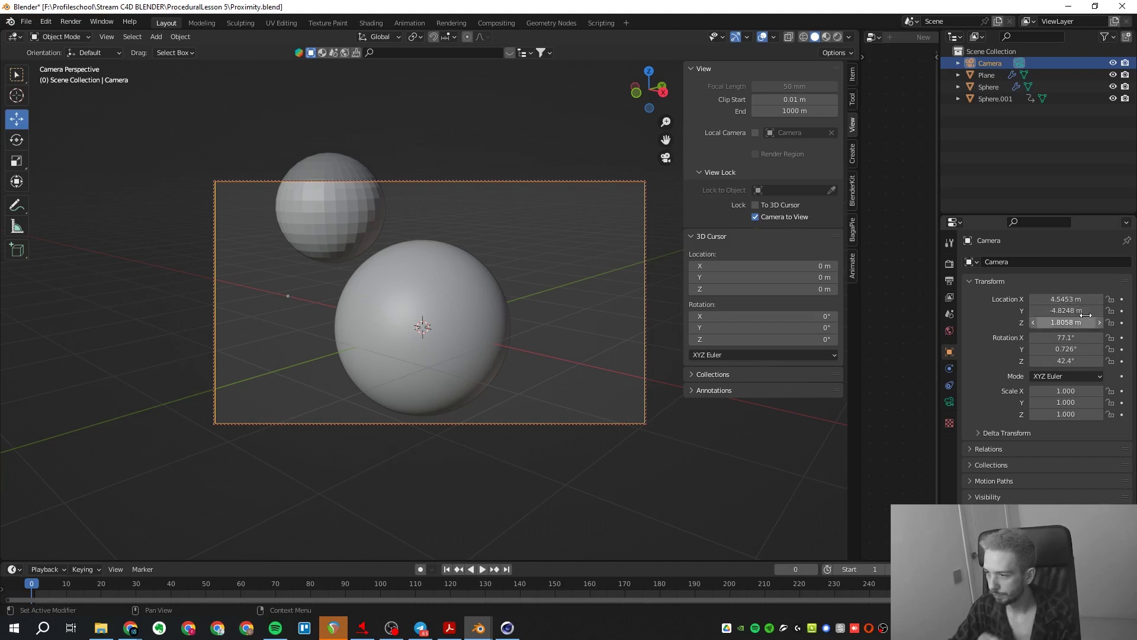
click(1122, 299)
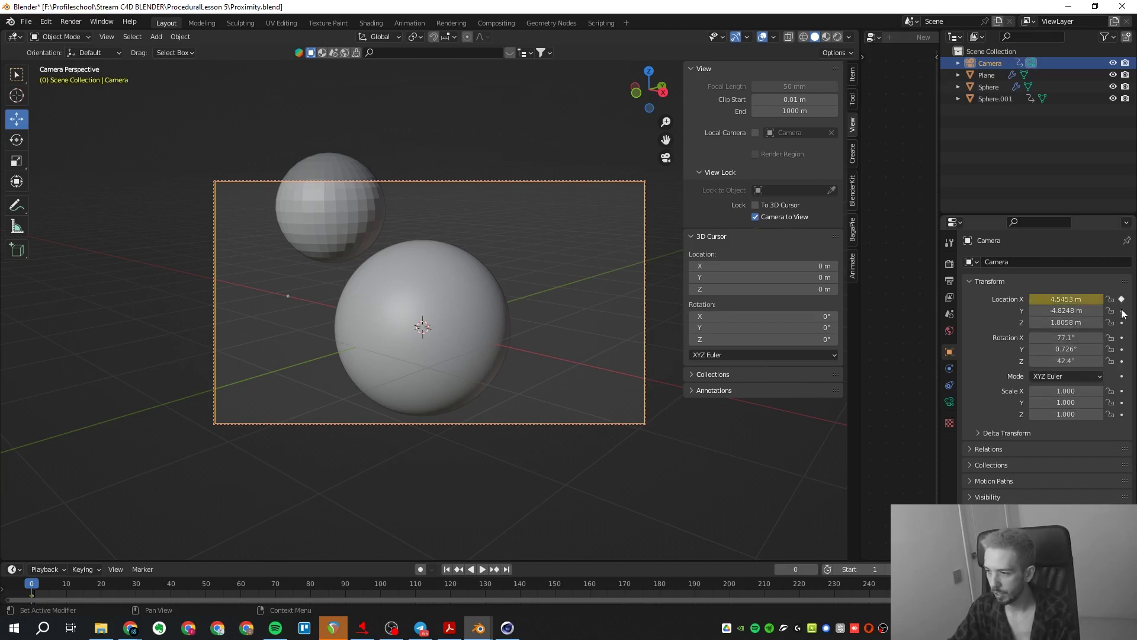
click(1121, 311)
click(1121, 323)
- At frame 145, move the camera and keyframe its location again, then play back the move
key(space)
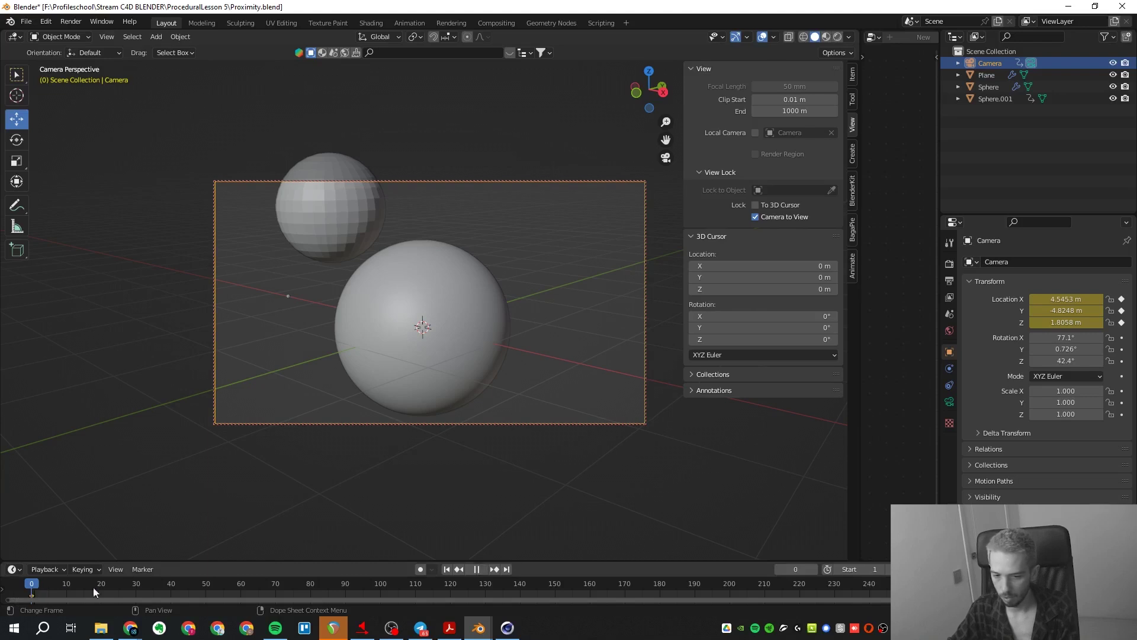
key(space)
drag(1066, 299, 1048, 322)
click(1122, 299)
click(1121, 311)
click(1122, 323)
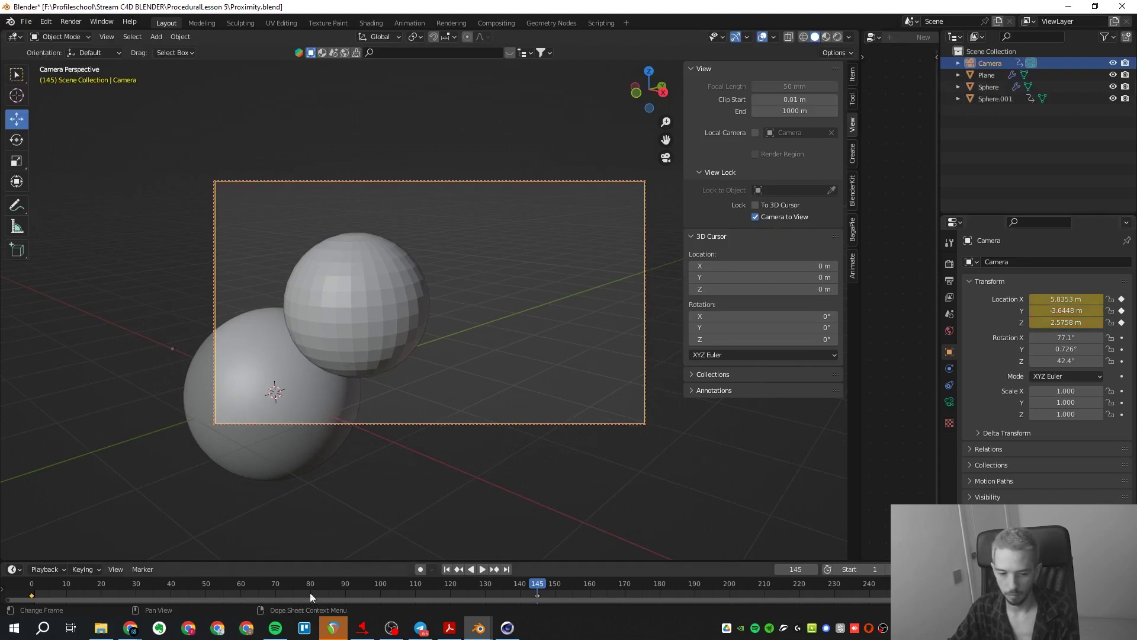
key(space)
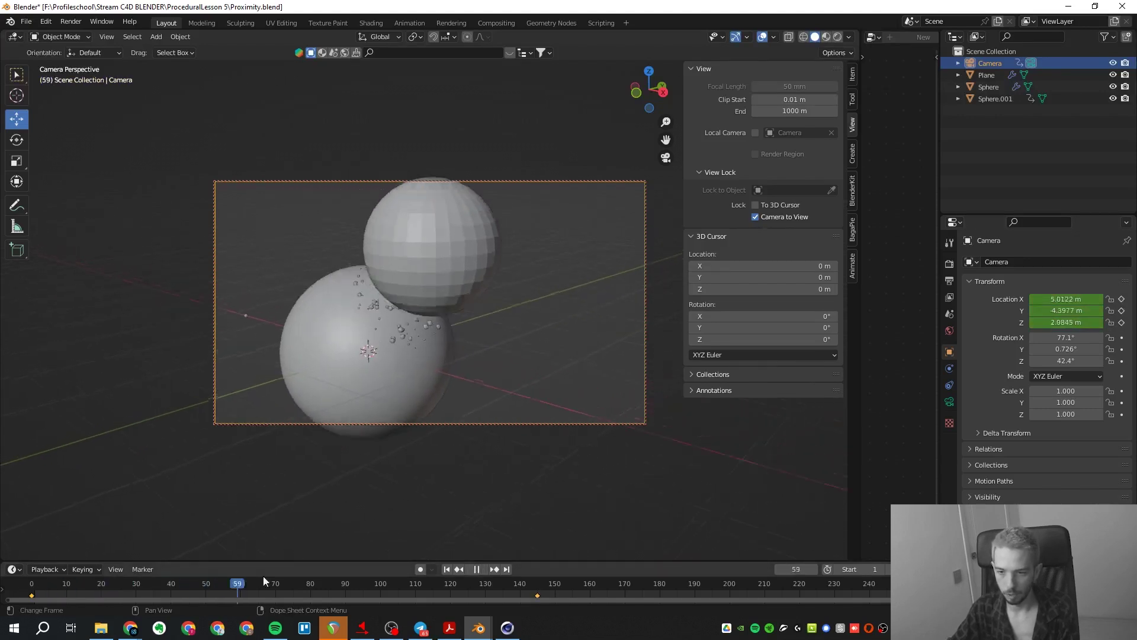
drag(264, 580, 541, 582)
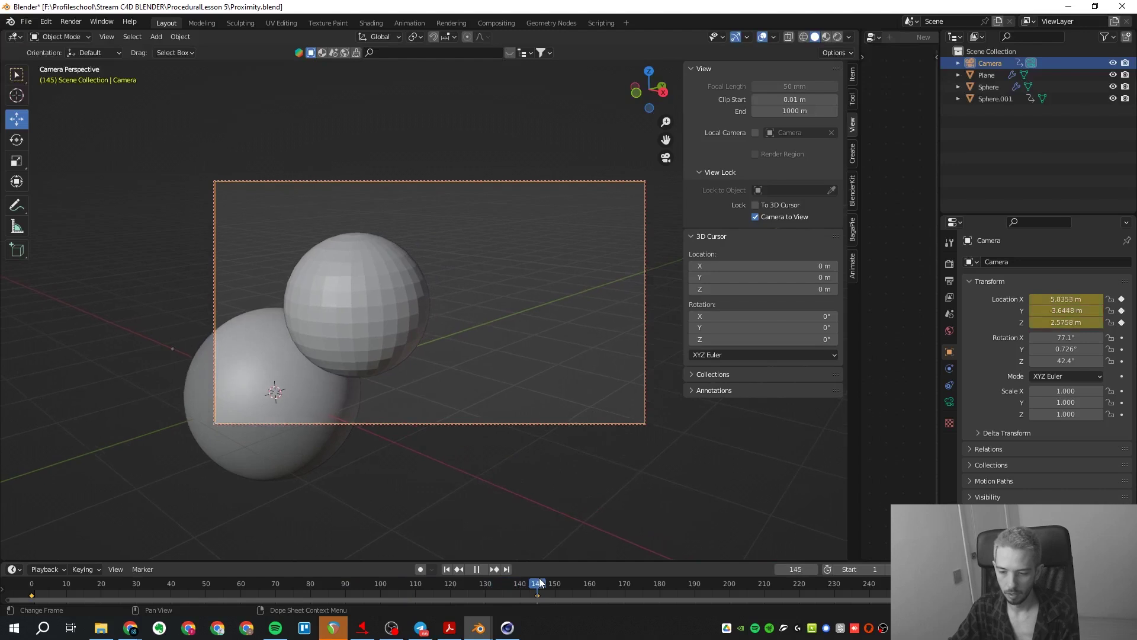
key(Escape)
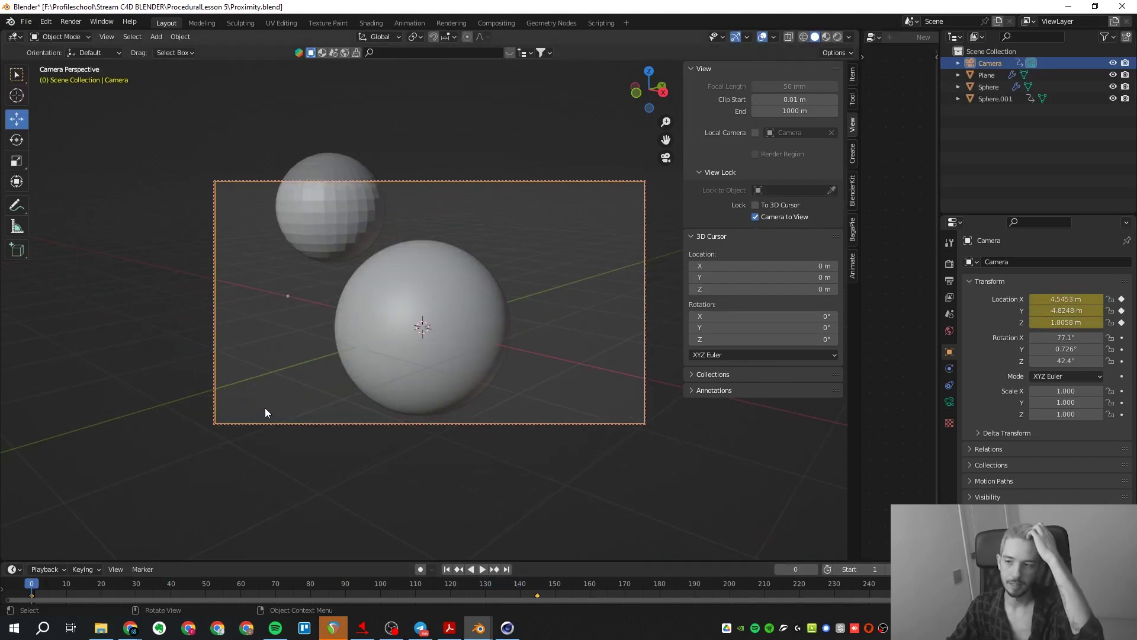
- Switch the viewport to Rendered shading with Scene Lights and Scene World turned off
click(949, 401)
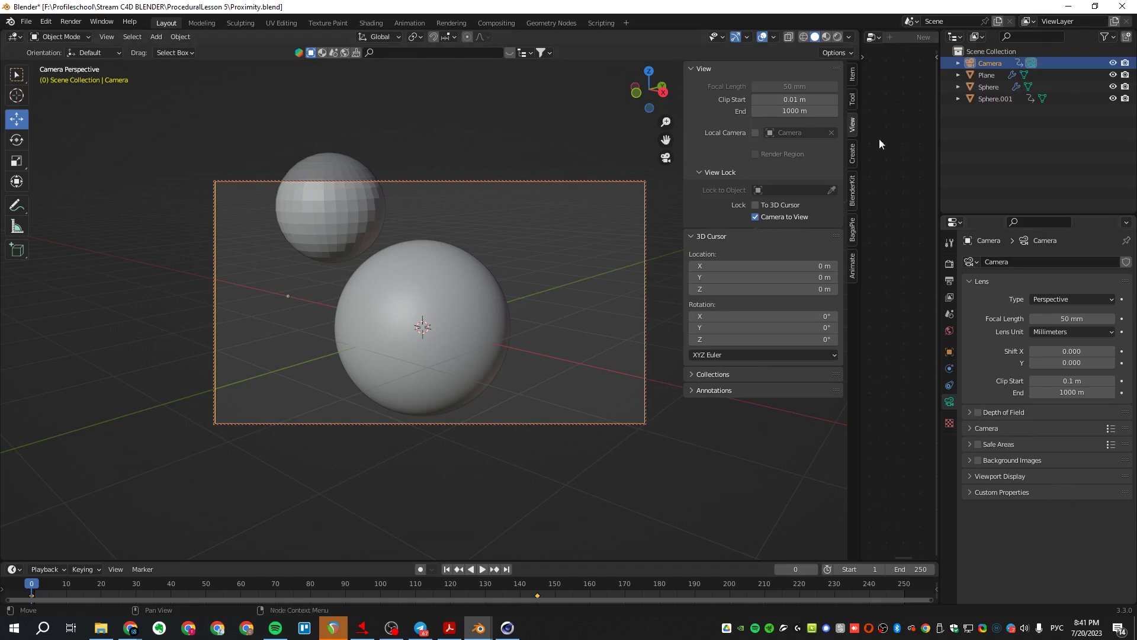
click(837, 37)
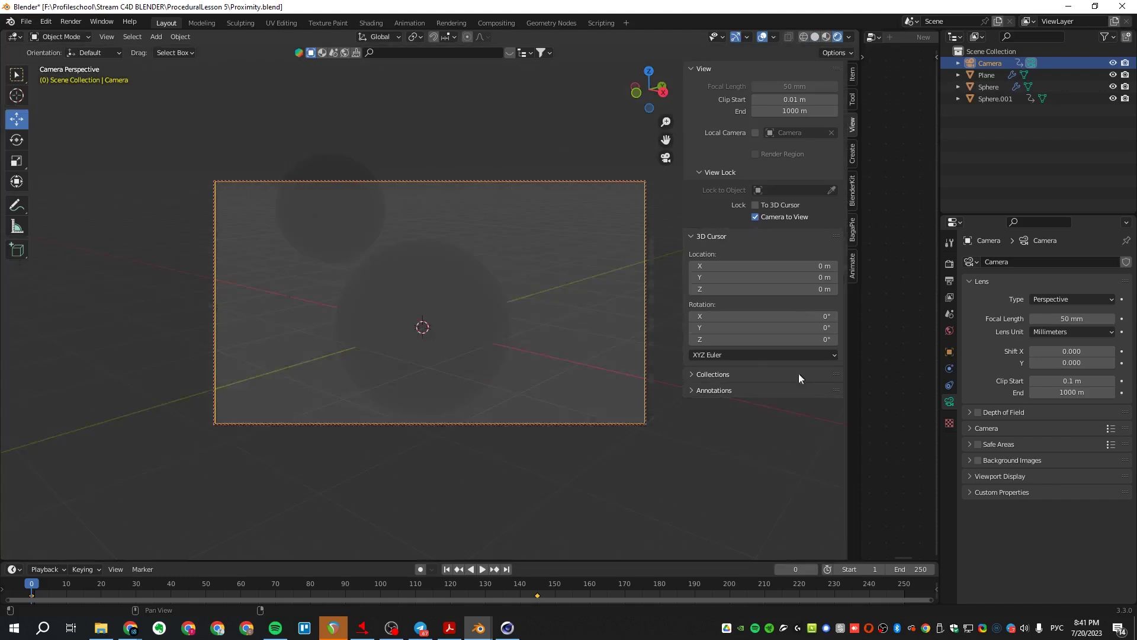
click(448, 328)
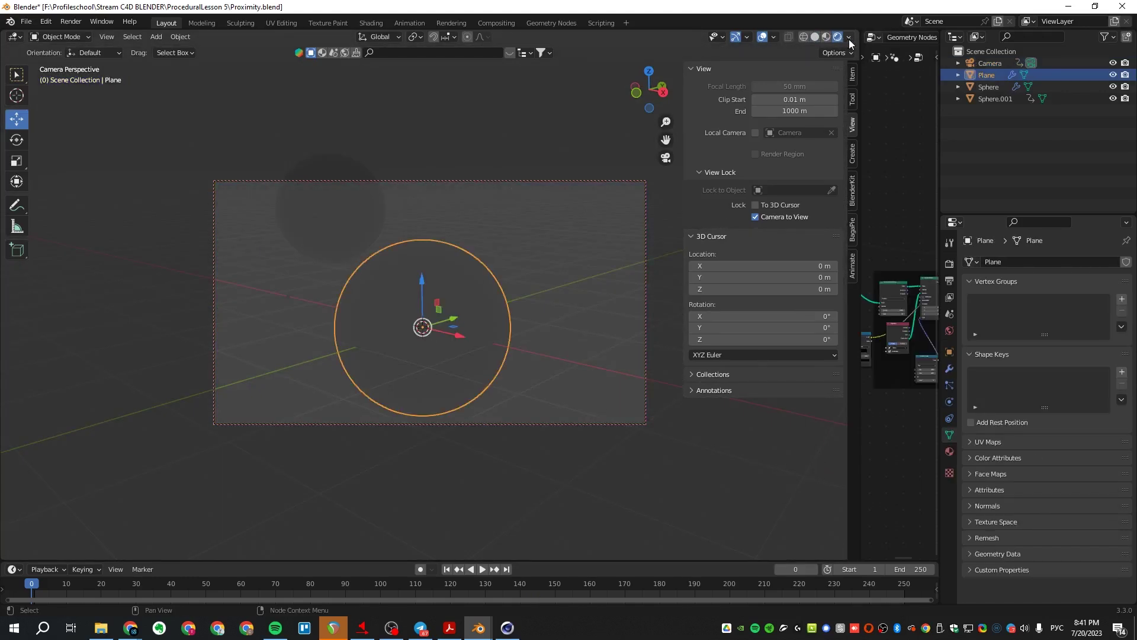
click(849, 40)
click(781, 96)
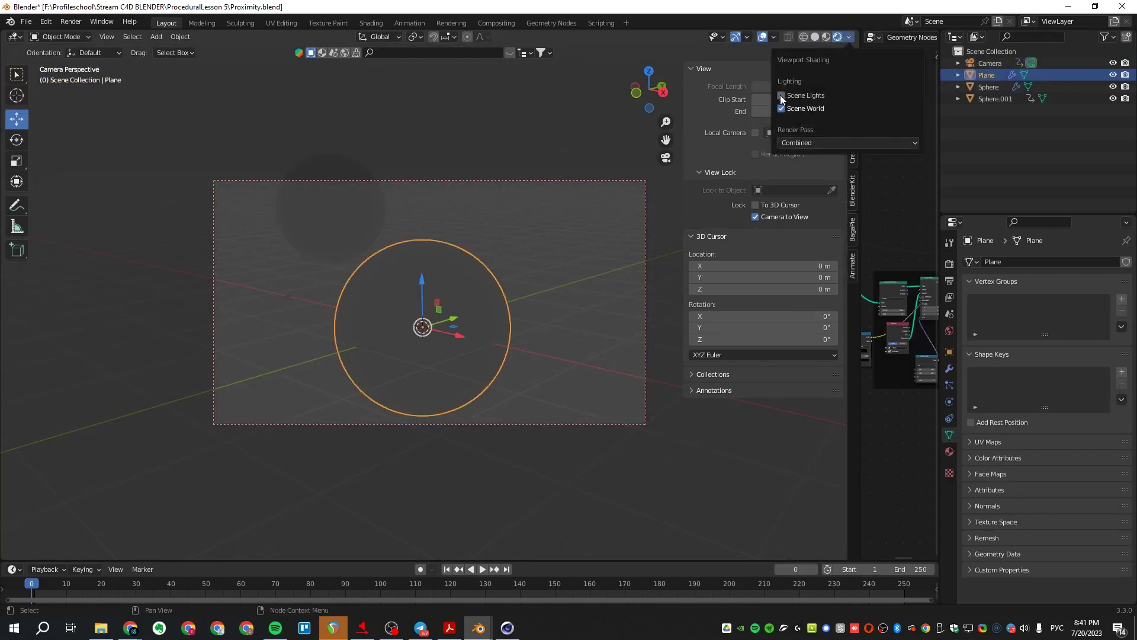
click(782, 108)
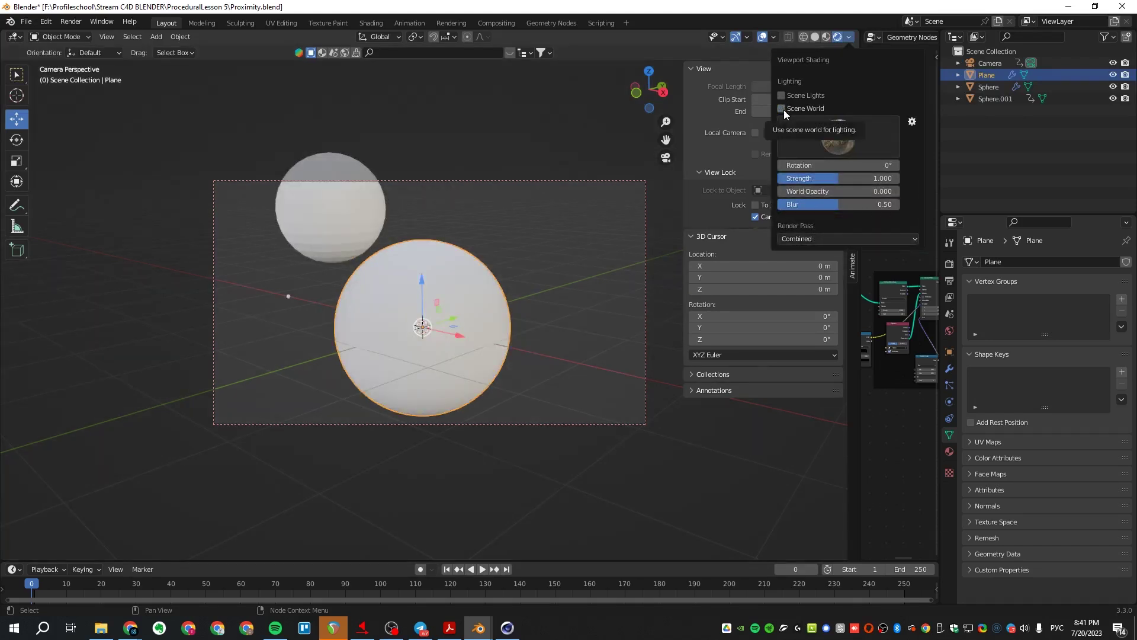
click(1074, 144)
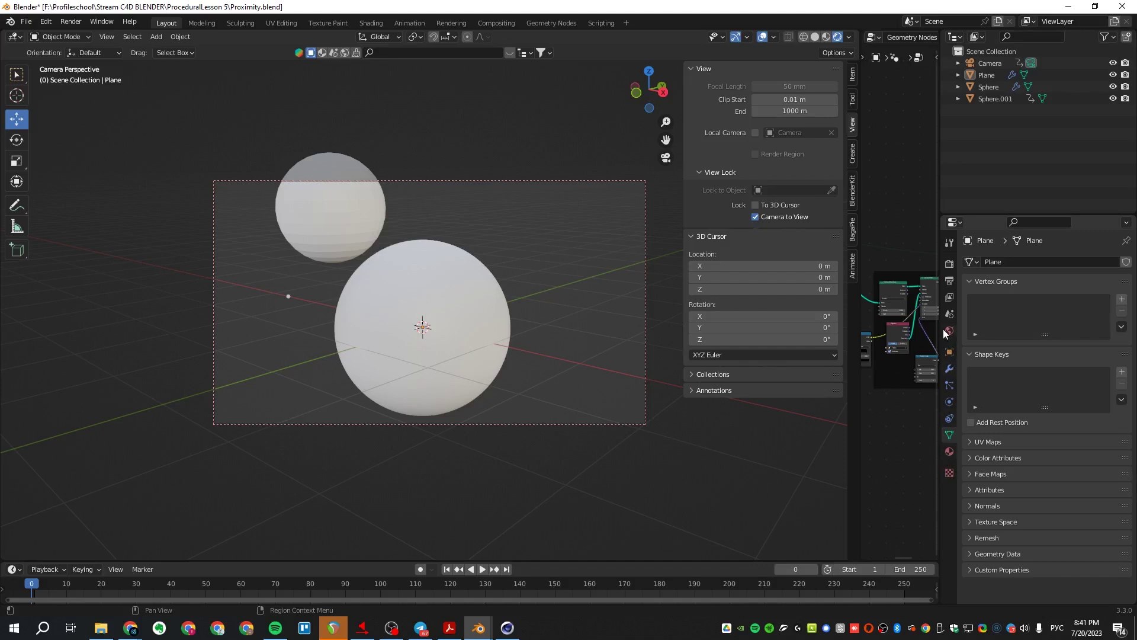
- Set the render engine to Cycles with the Supported feature set on GPU Compute
click(950, 264)
click(1082, 261)
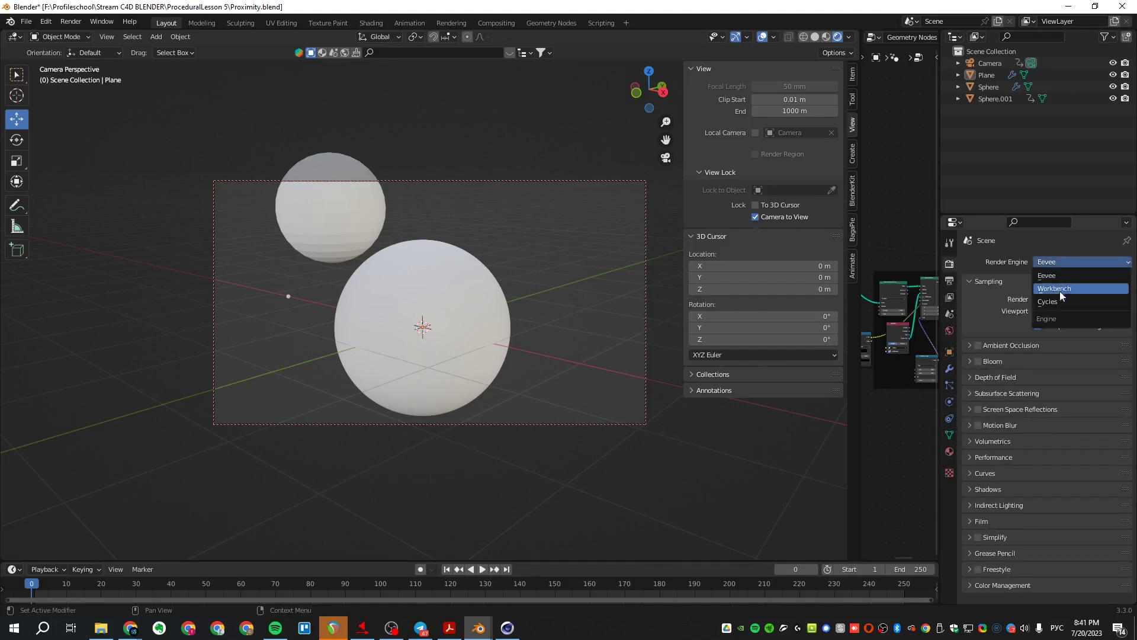
click(1060, 299)
click(1066, 276)
click(1050, 290)
click(1048, 289)
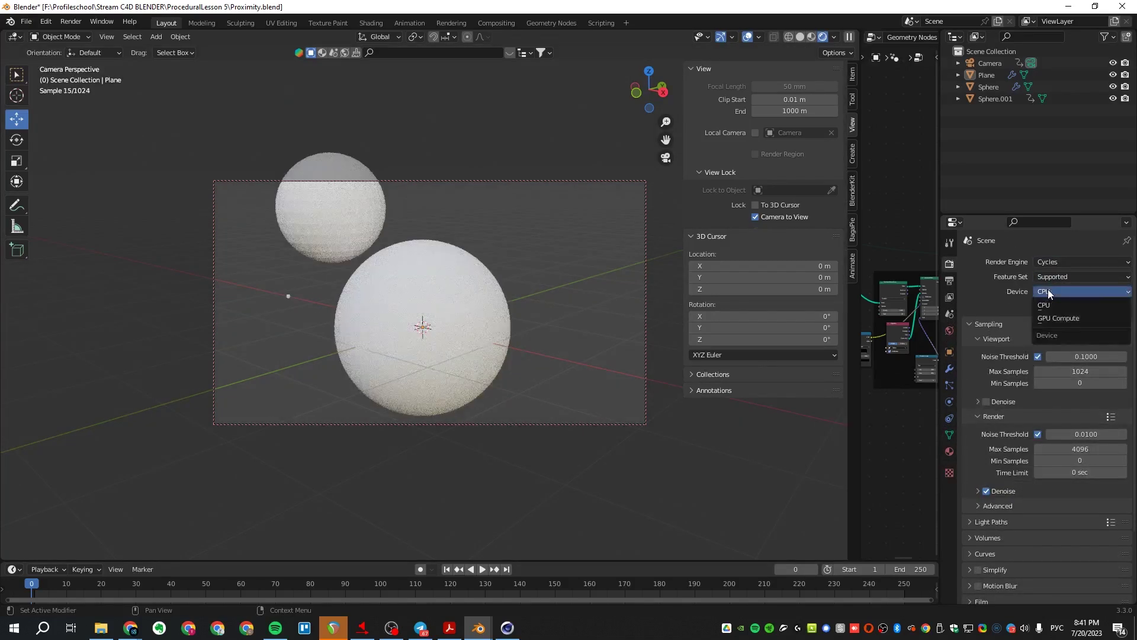
click(1057, 326)
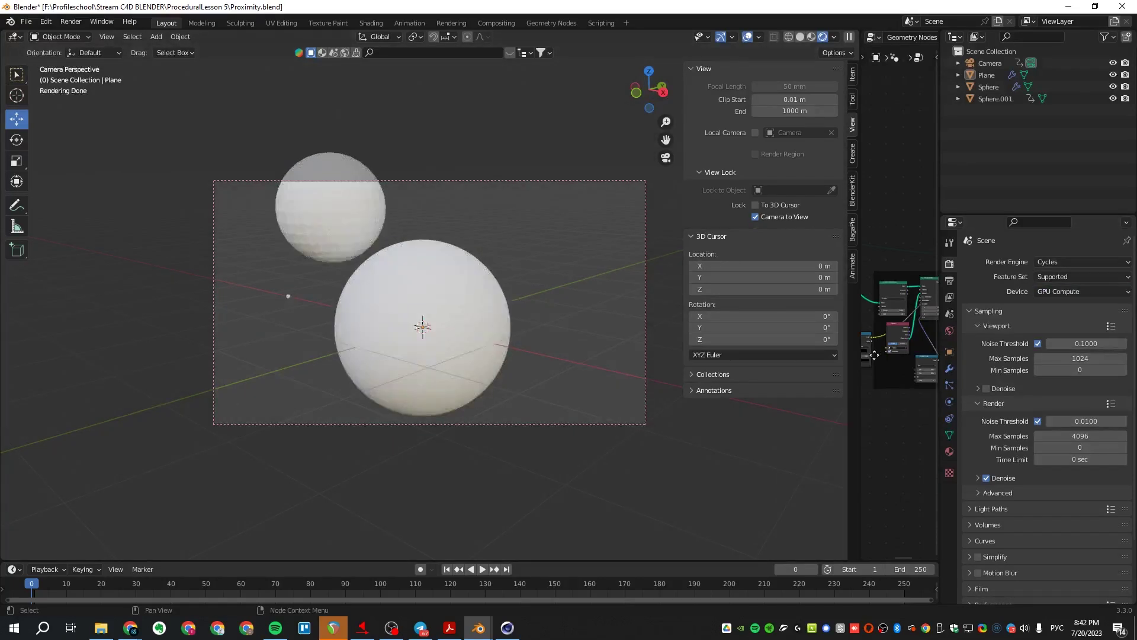
- Turn on camera depth of field focused on the large sphere with F-Stop 0.1
click(990, 63)
click(949, 402)
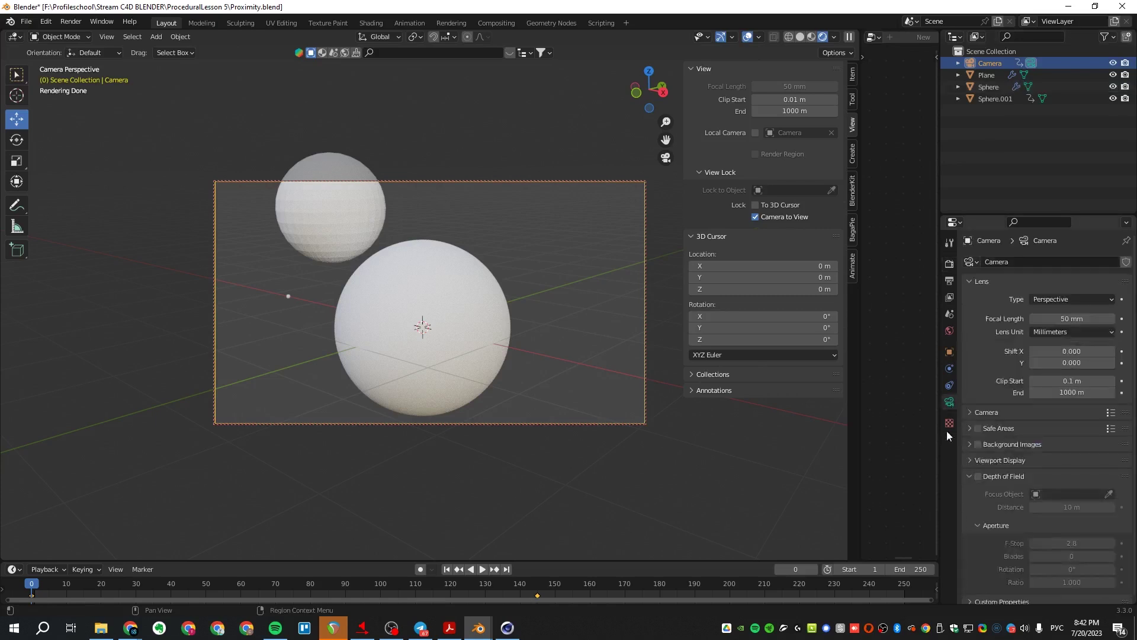
click(977, 476)
click(1108, 493)
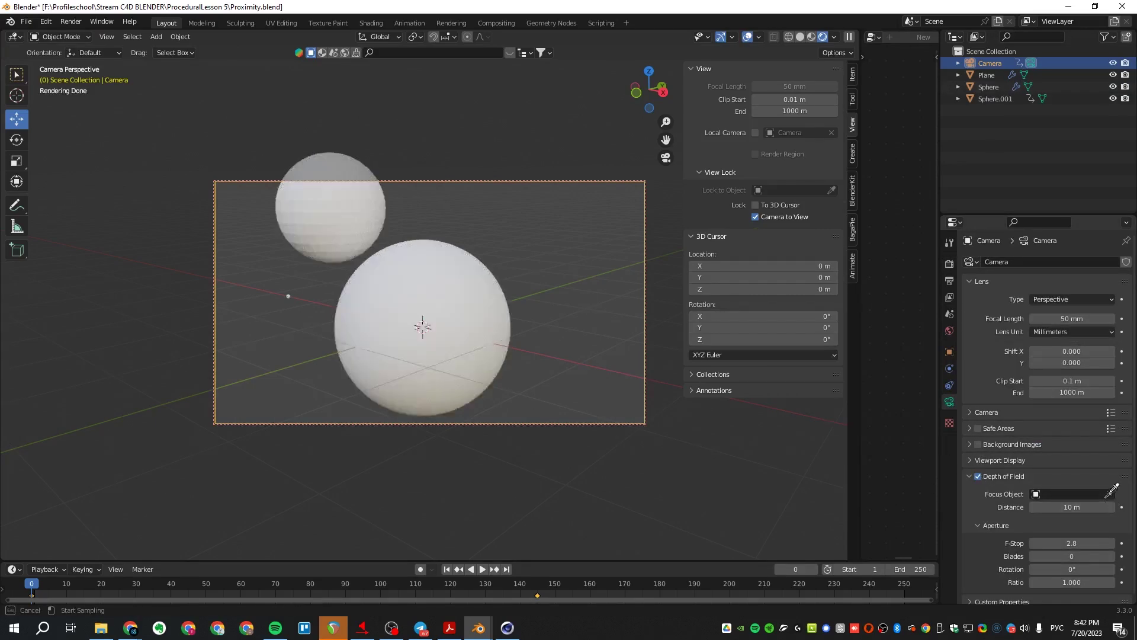
click(418, 292)
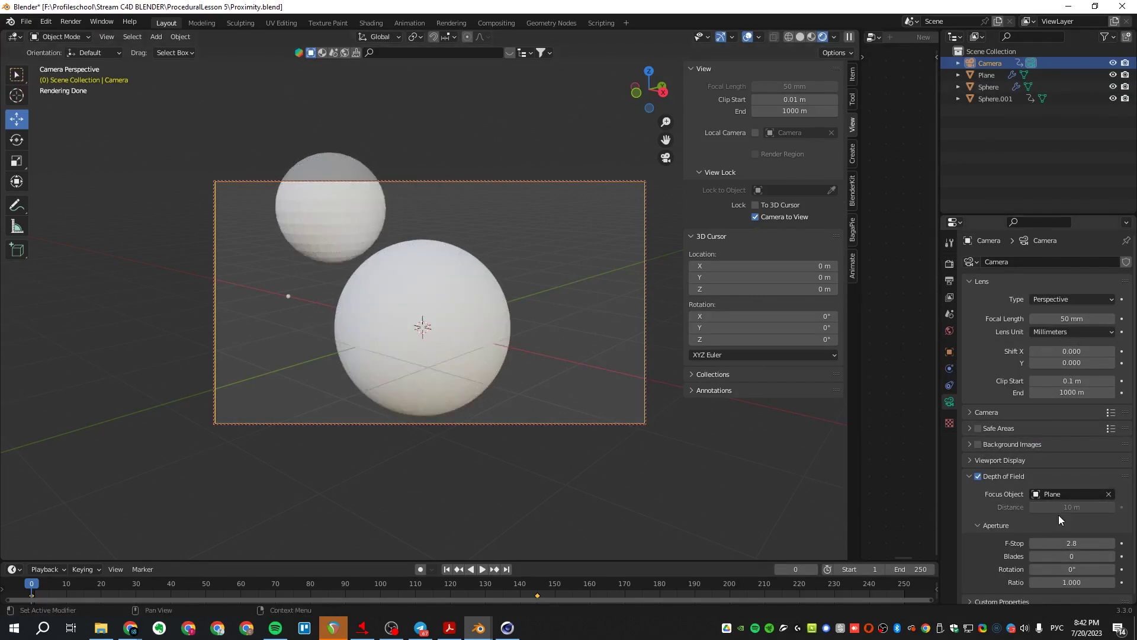
drag(1066, 543, 1033, 544)
- Switch depth of field off again so both spheres render sharp
click(977, 477)
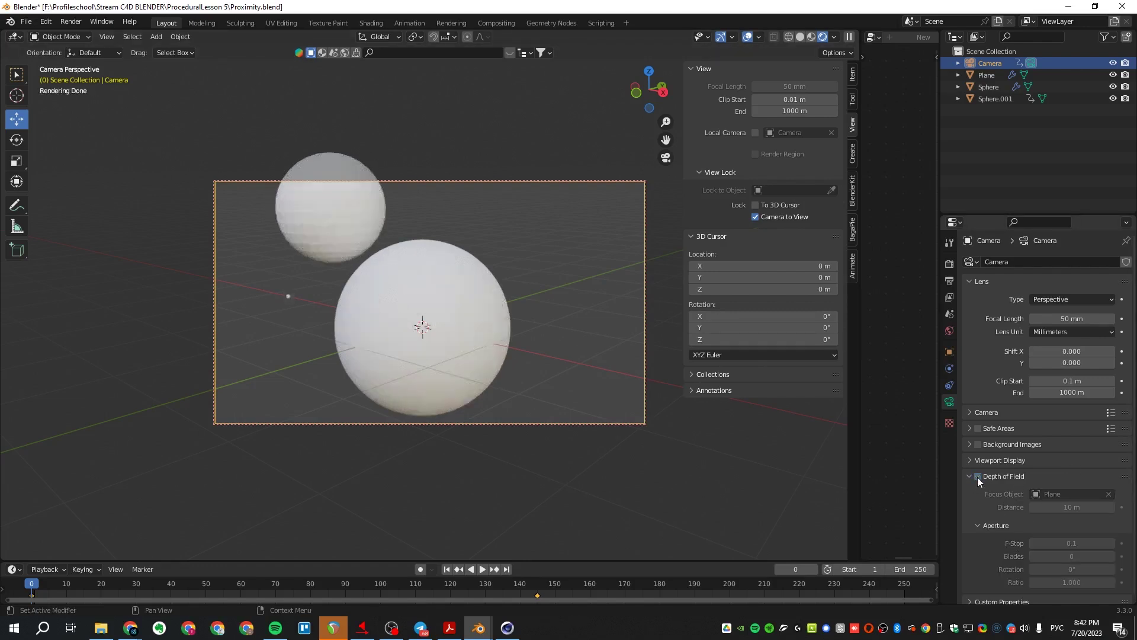
click(978, 477)
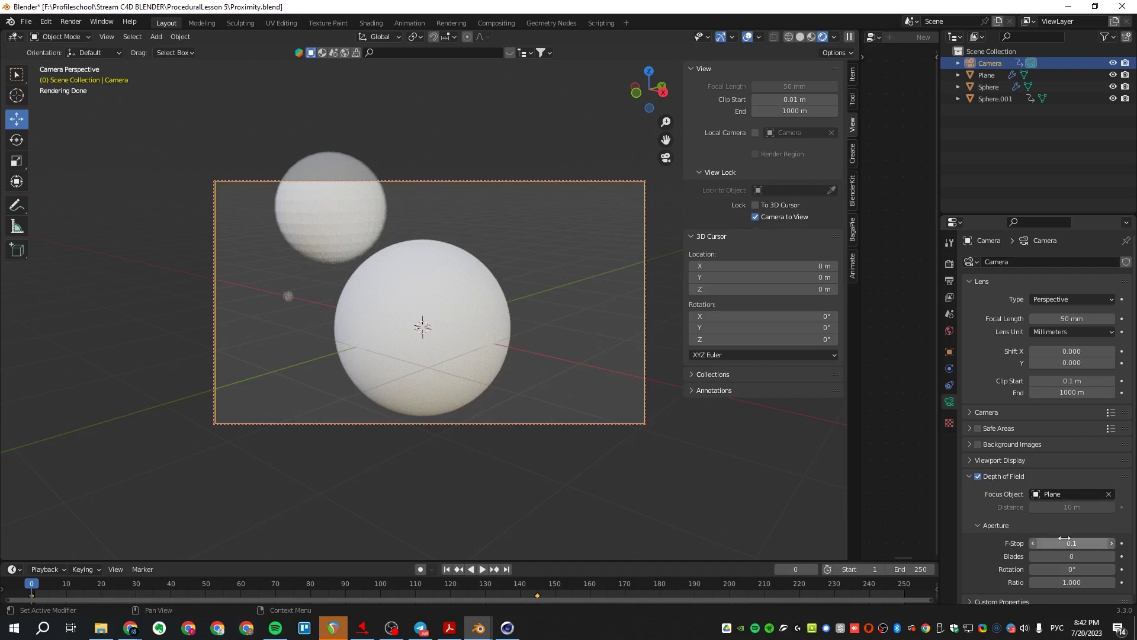
click(969, 476)
click(978, 477)
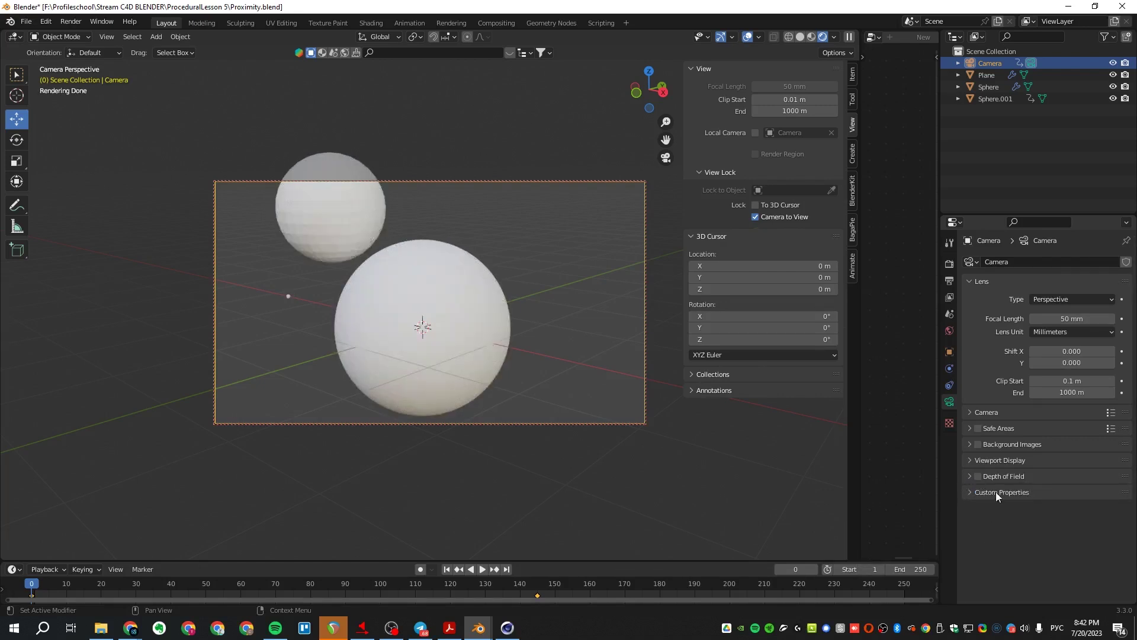
- Set the camera focal length to 11 mm and orbit it around the spheres
drag(1072, 318, 420, 301)
scroll(420, 302, up, 8)
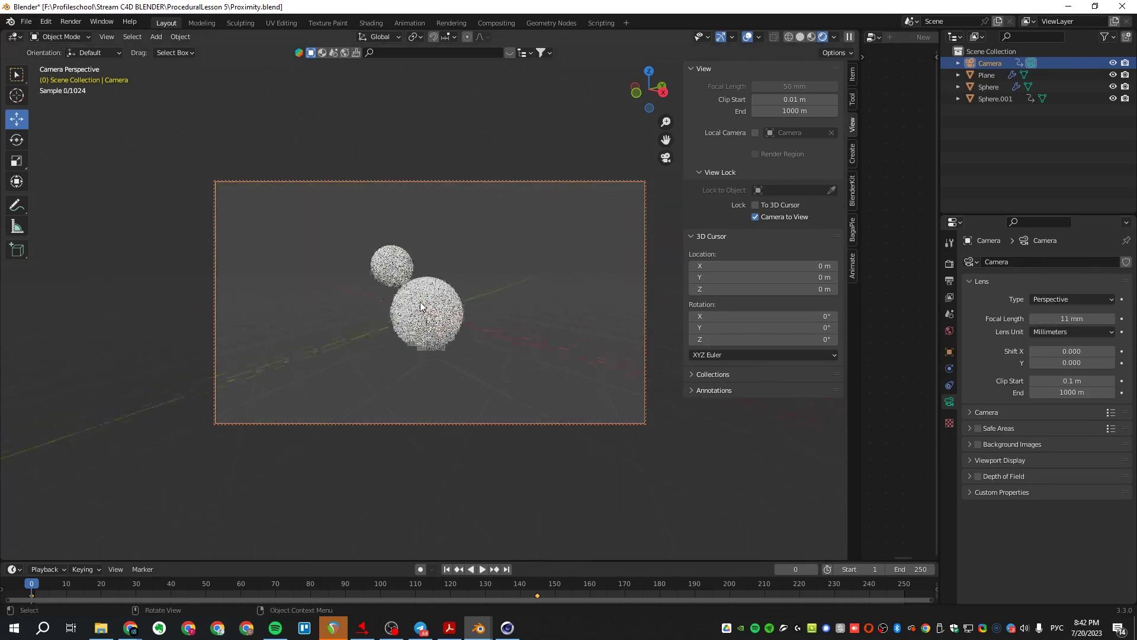
scroll(421, 307, down, 2)
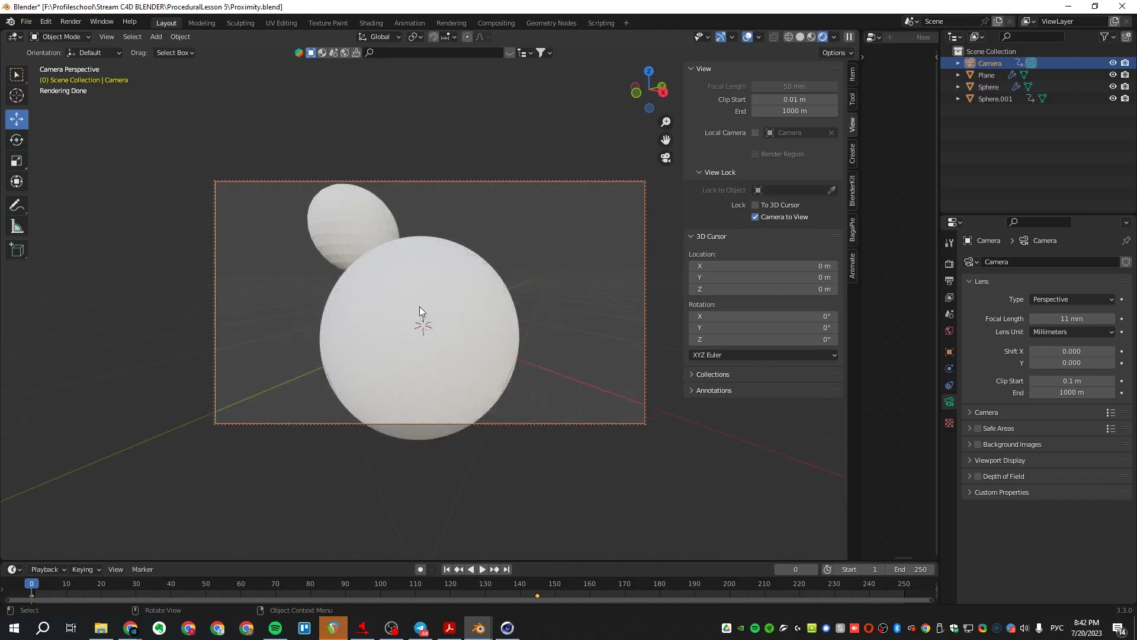
middle_drag(421, 313, 415, 337)
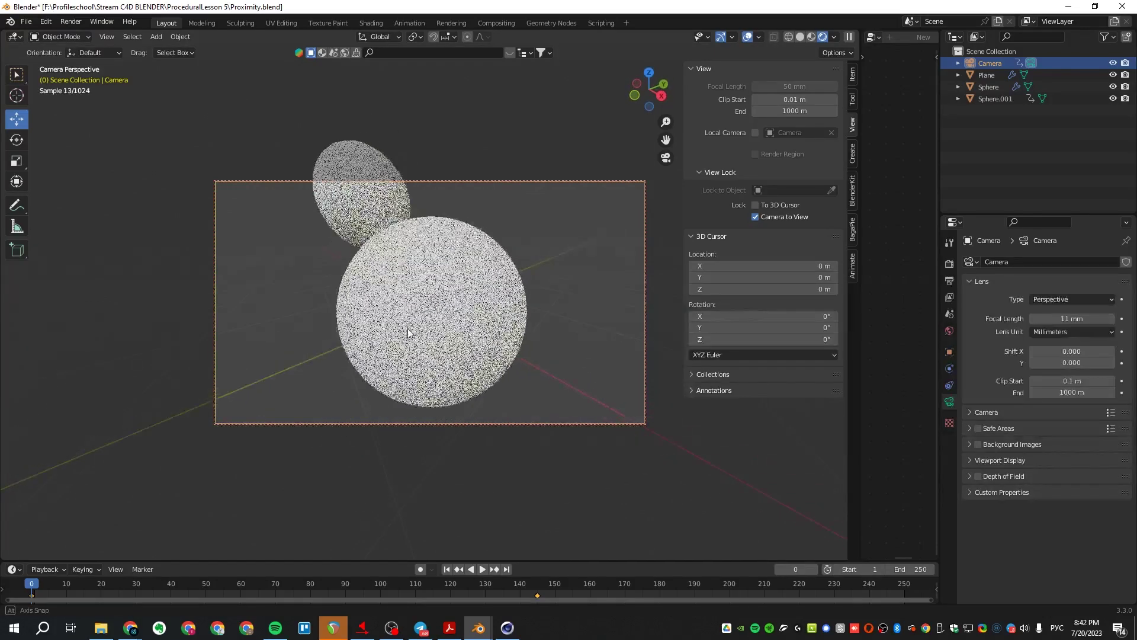
- Set camera shift to 0.010, clip end to 1052 m, and sensor size to 86 mm
click(1111, 351)
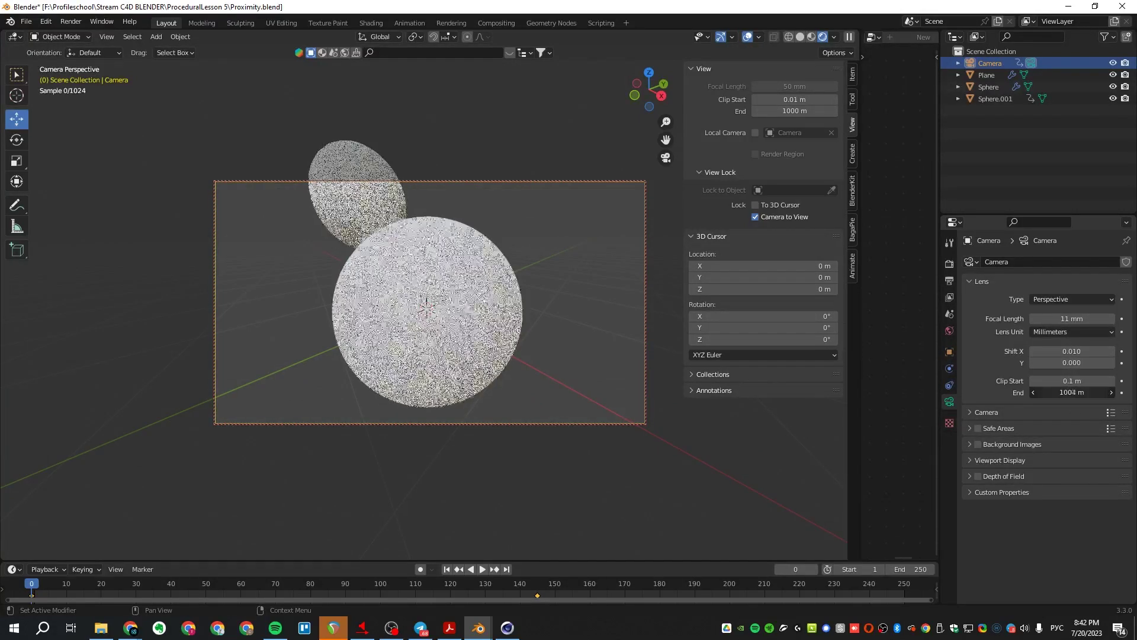
drag(1075, 392, 1107, 393)
click(971, 413)
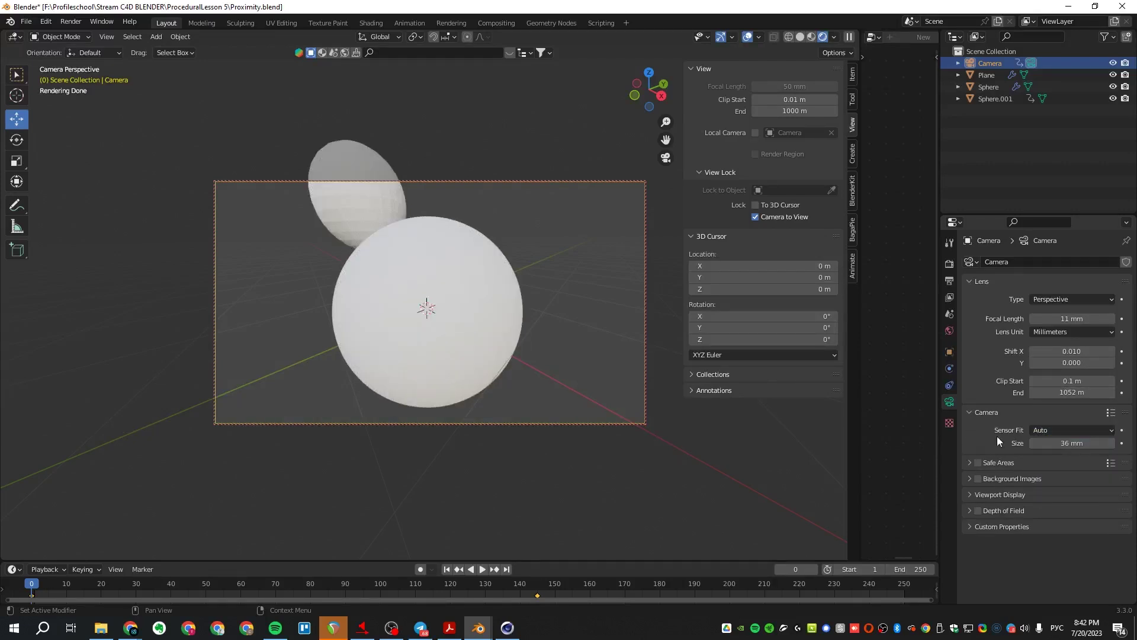
drag(1072, 442, 1037, 453)
middle_drag(414, 321, 407, 347)
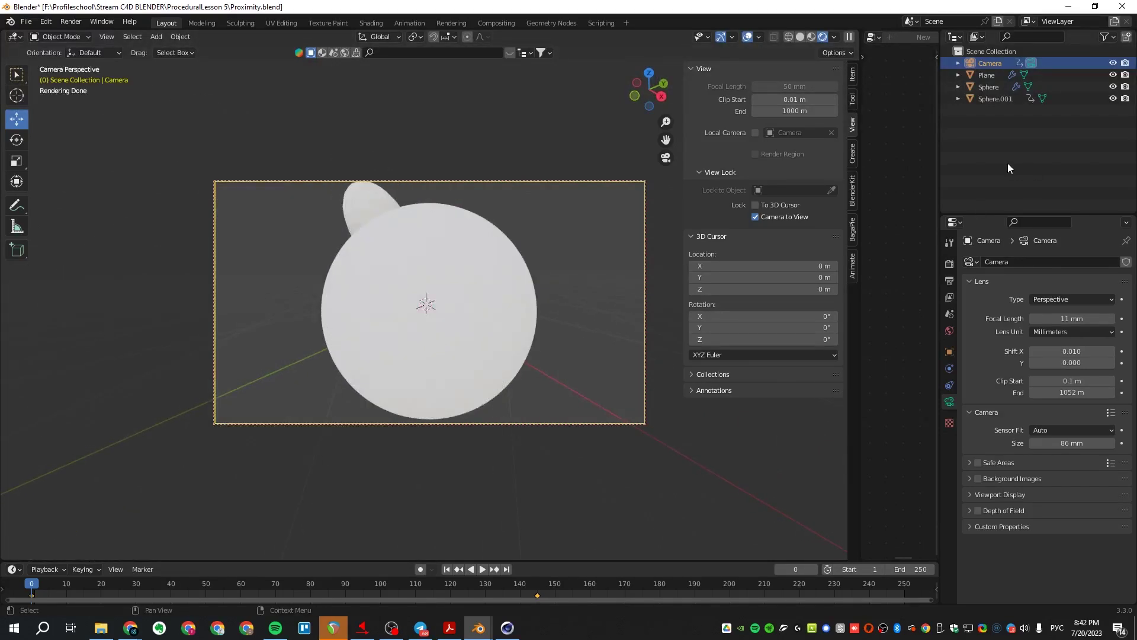
- Delete the camera and return the viewport to solid shading
key(Delete)
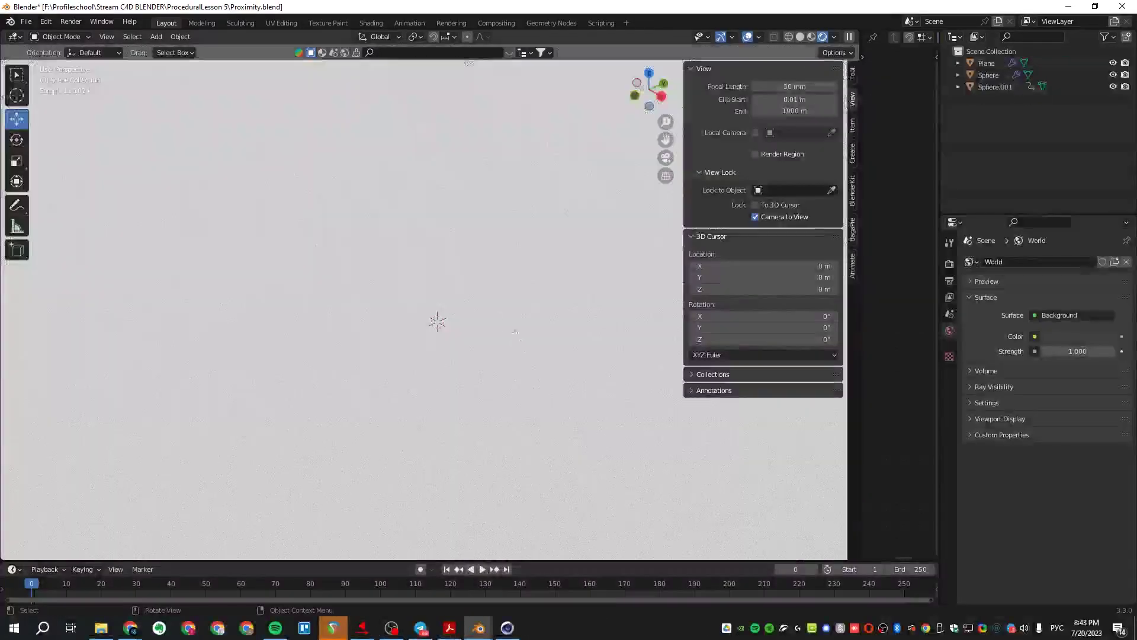
key(z)
click(401, 285)
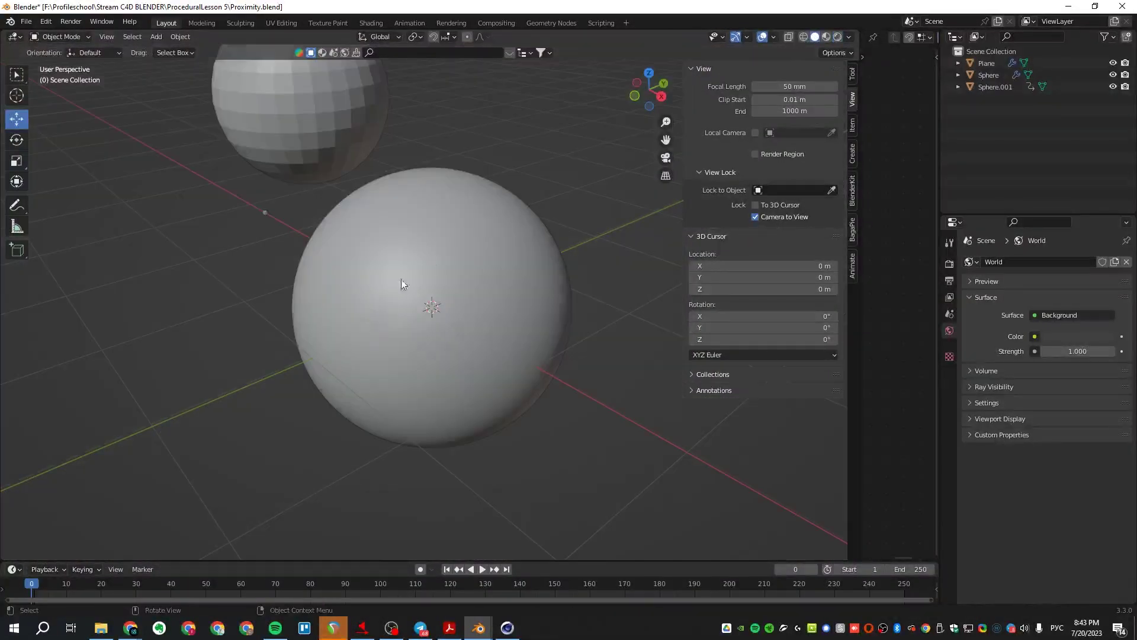
scroll(401, 284, down, 3)
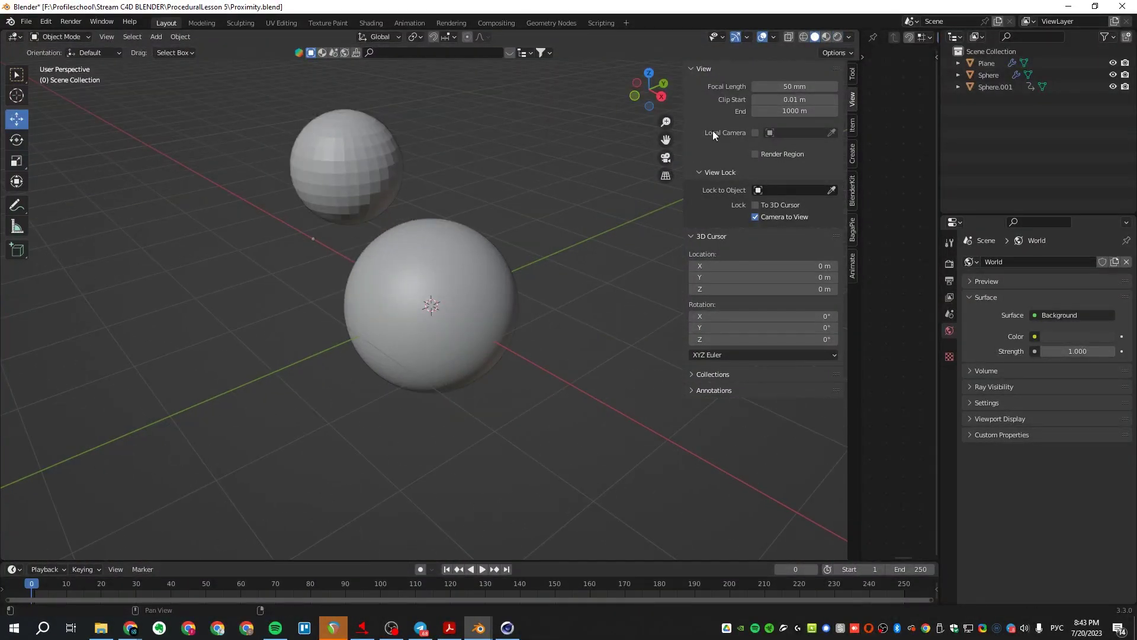
- Hide the viewport side panel, orbit slightly, and scrub the sphere animation back to start
drag(685, 130, 865, 140)
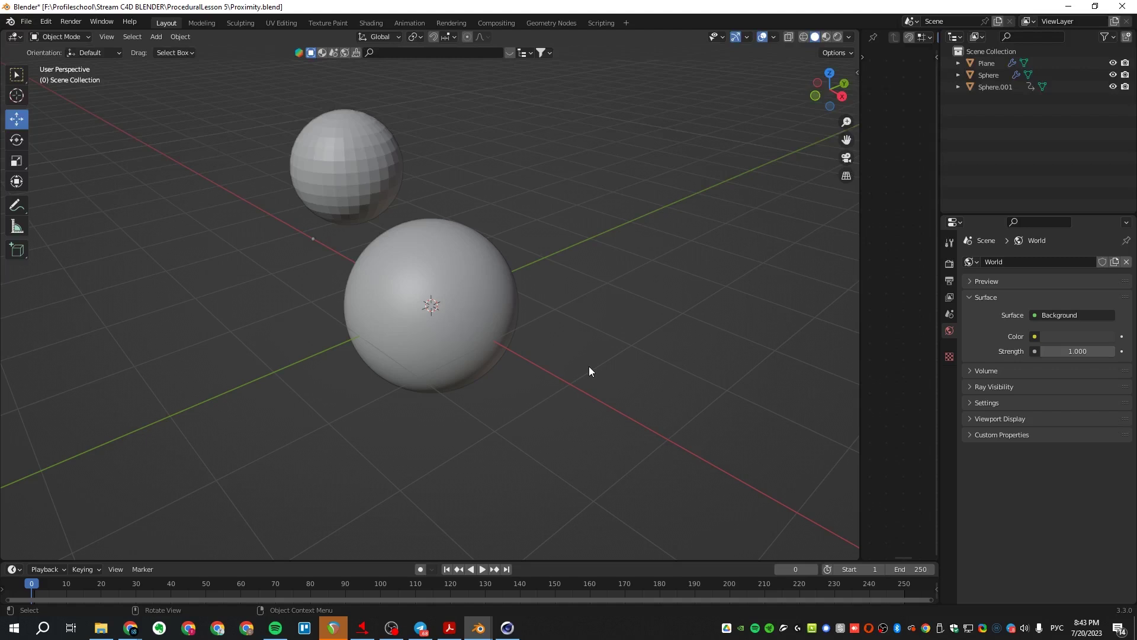
drag(859, 121, 748, 135)
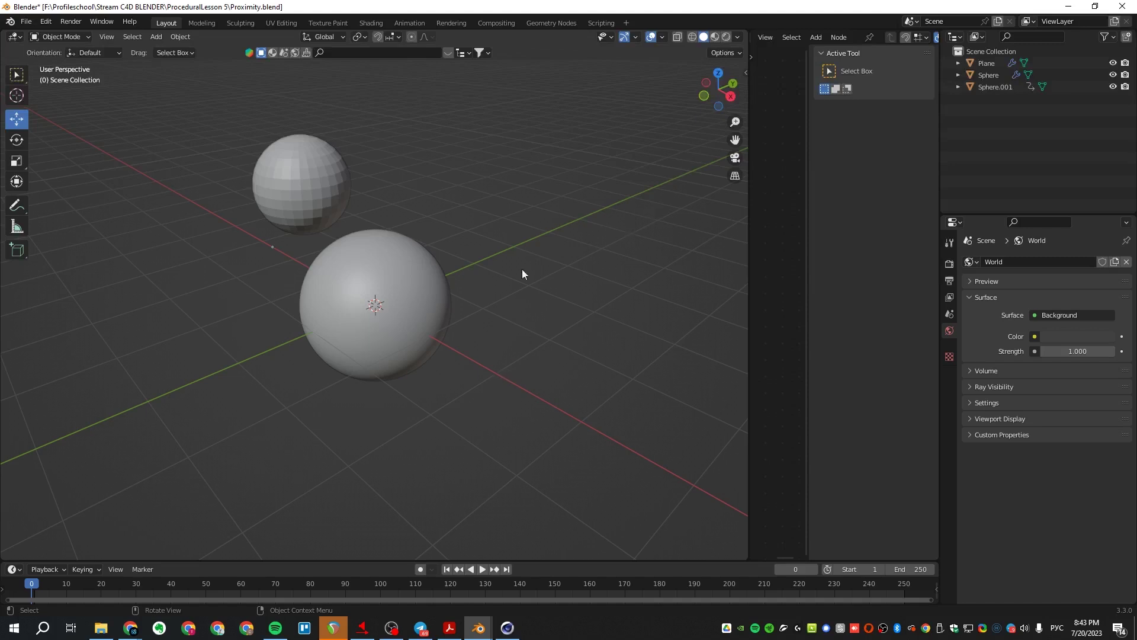
middle_drag(349, 412, 327, 461)
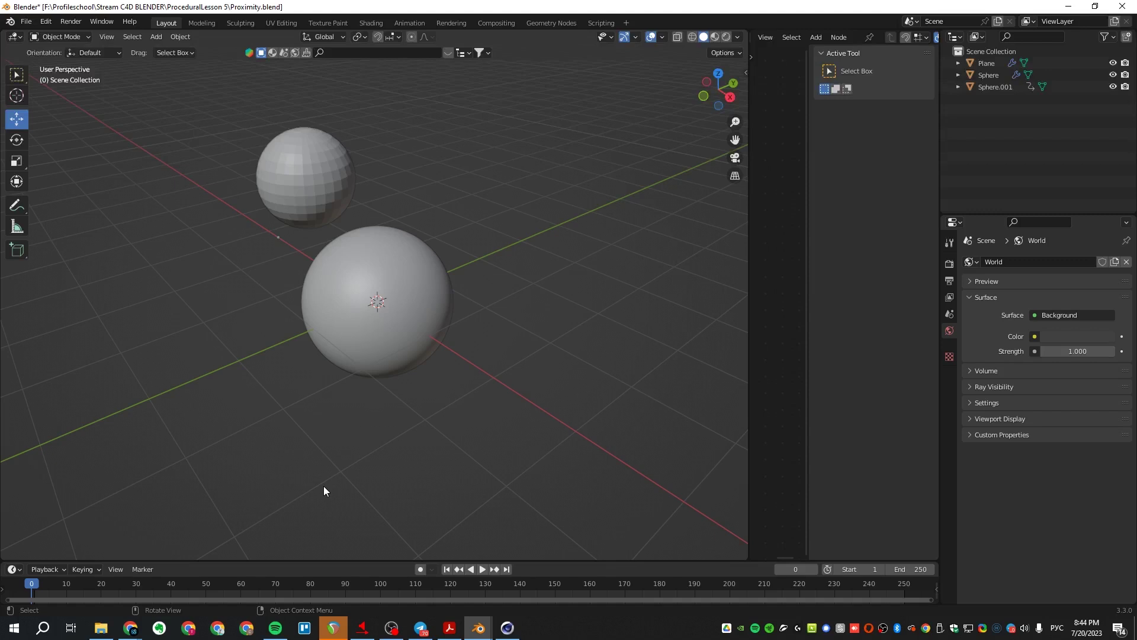
mouse_move(34, 585)
mouse_down()
mouse_move(593, 585)
mouse_move(32, 585)
mouse_up()
- Add a new camera and move it beside the spheres
key(shift+a)
mouse_move(527, 302)
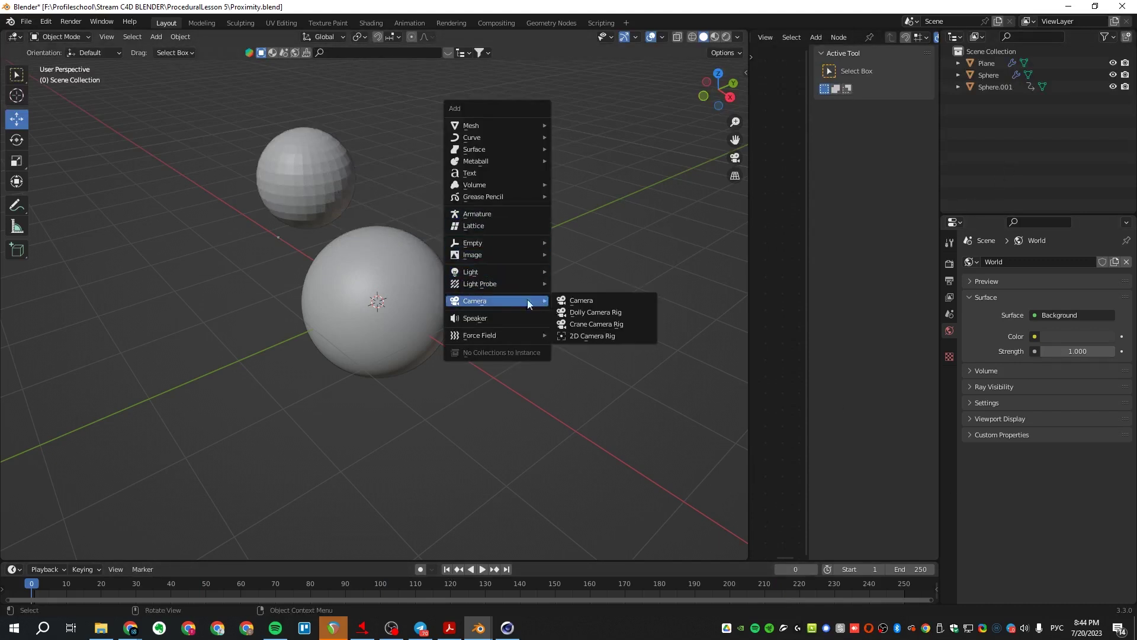
click(592, 301)
scroll(412, 299, down, 4)
scroll(412, 298, up, 2)
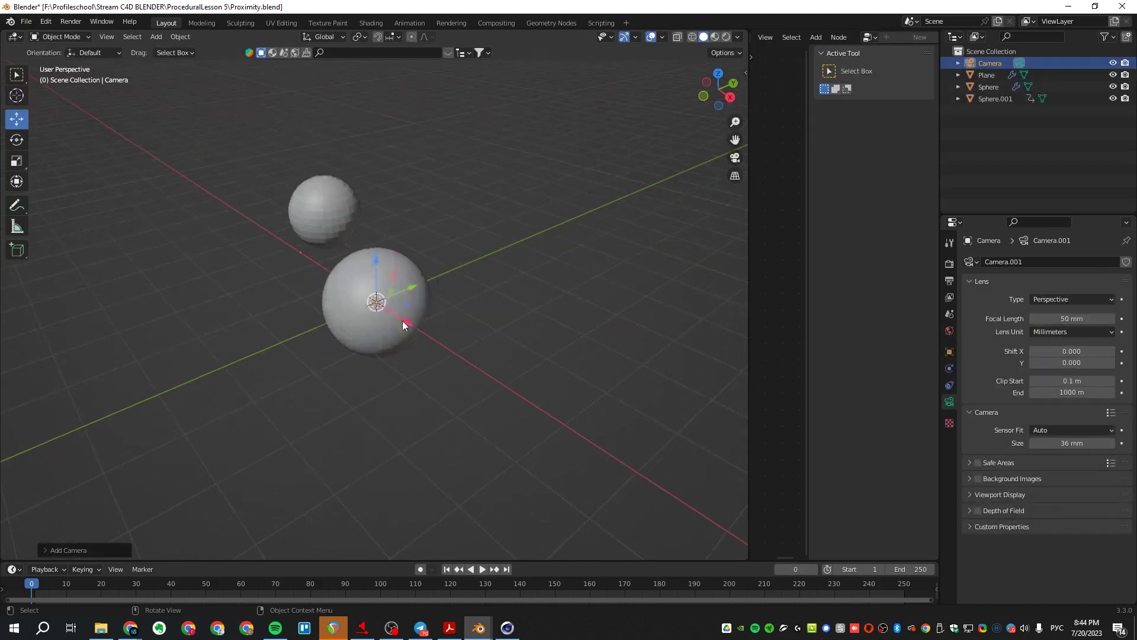
key(g)
click(563, 363)
- Give the camera a Track To constraint targeting Sphere.001
click(949, 385)
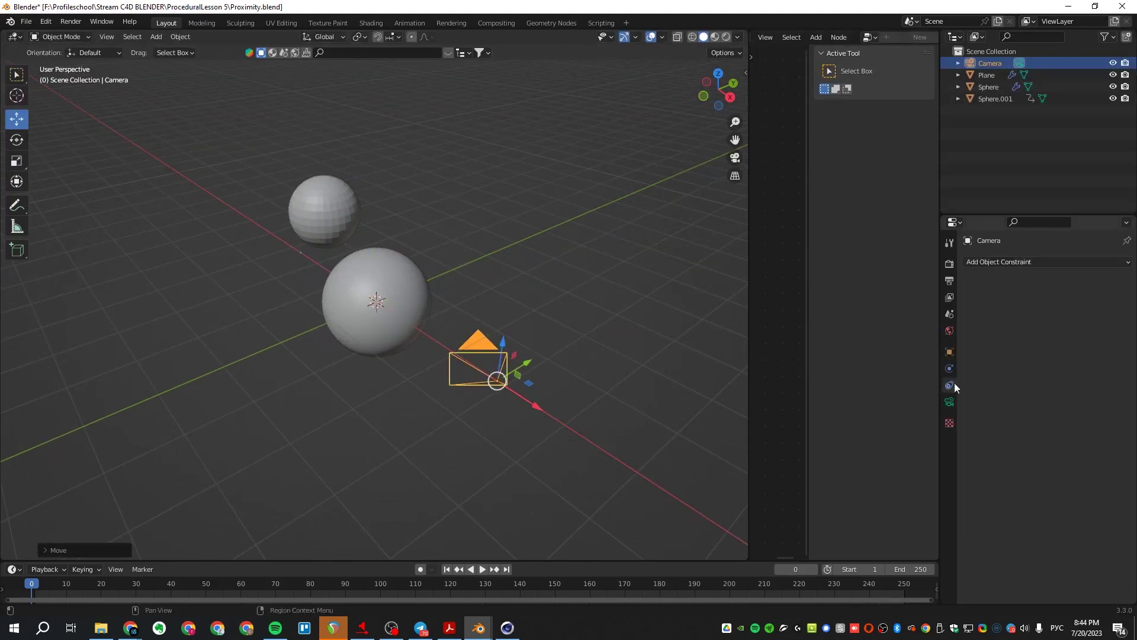
click(992, 261)
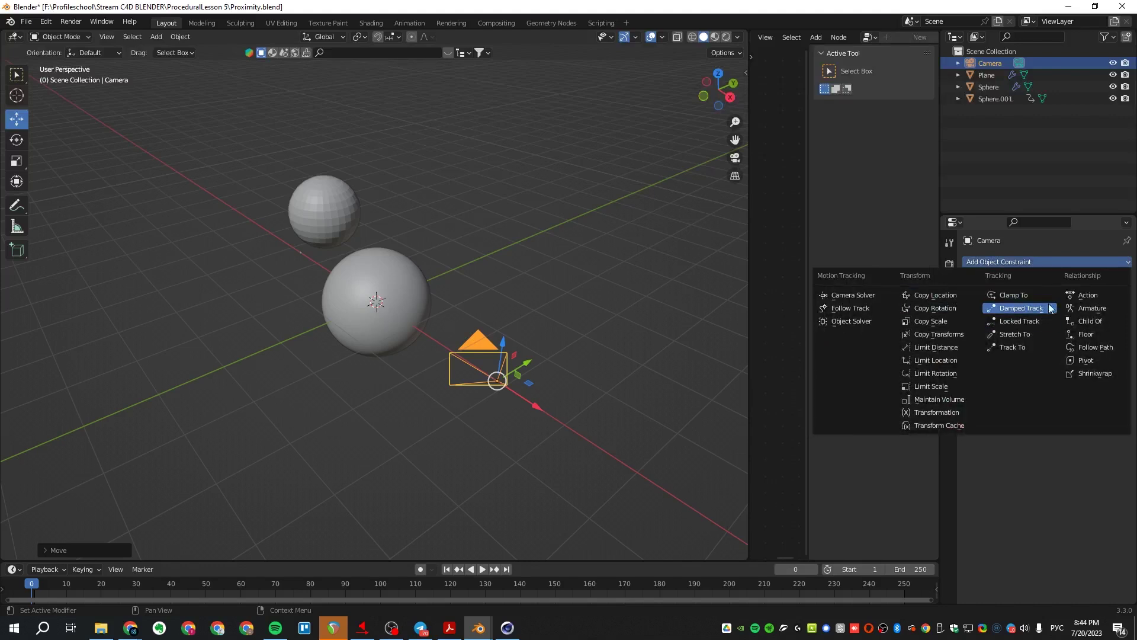
click(1018, 347)
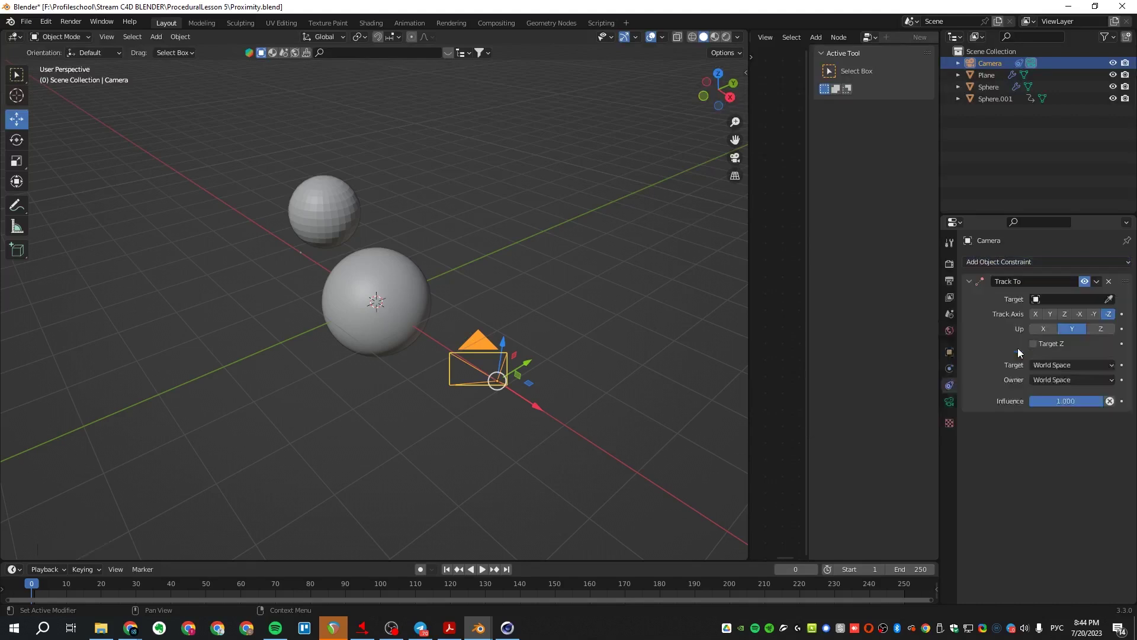
drag(1019, 101, 1065, 305)
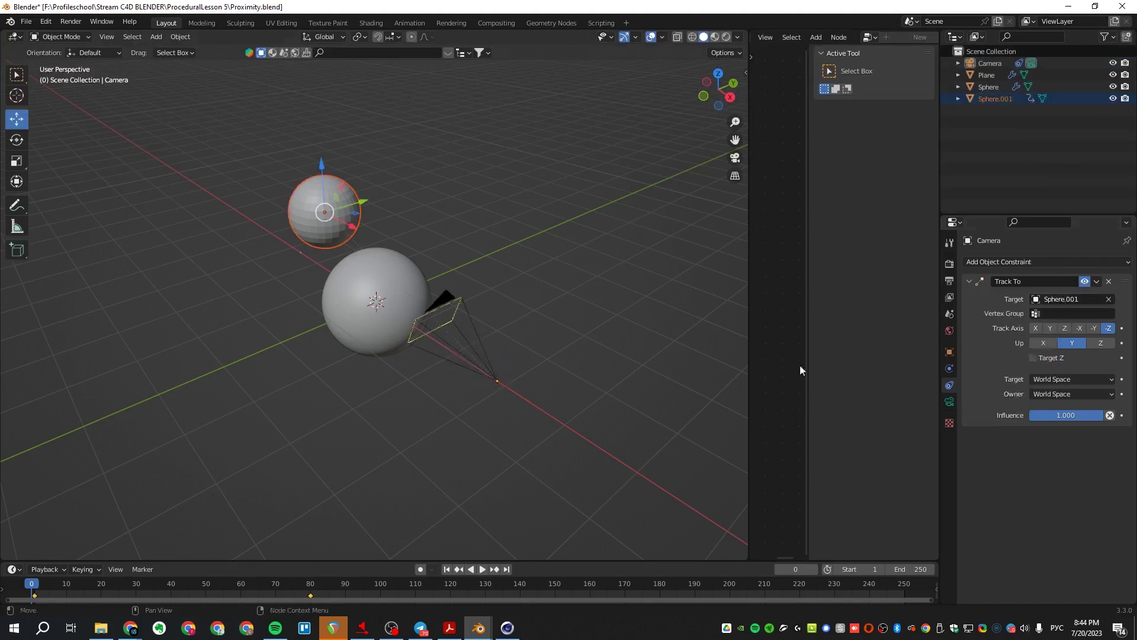
- Play back to confirm the camera follows Sphere.001, then go back to Cinema 4D
key(space)
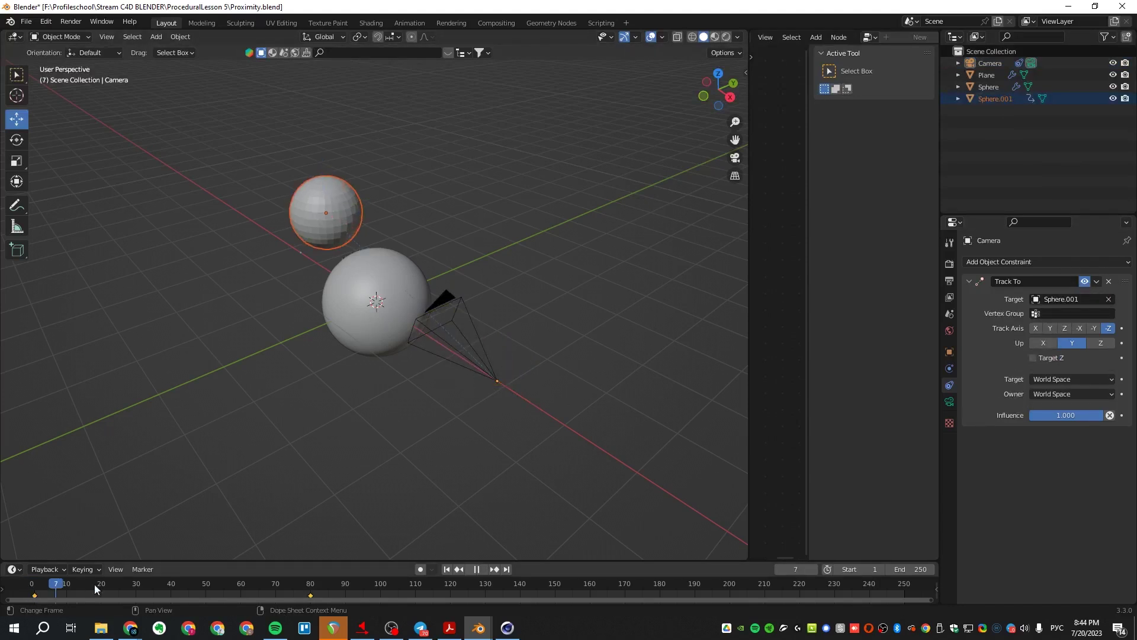
drag(285, 581, 205, 559)
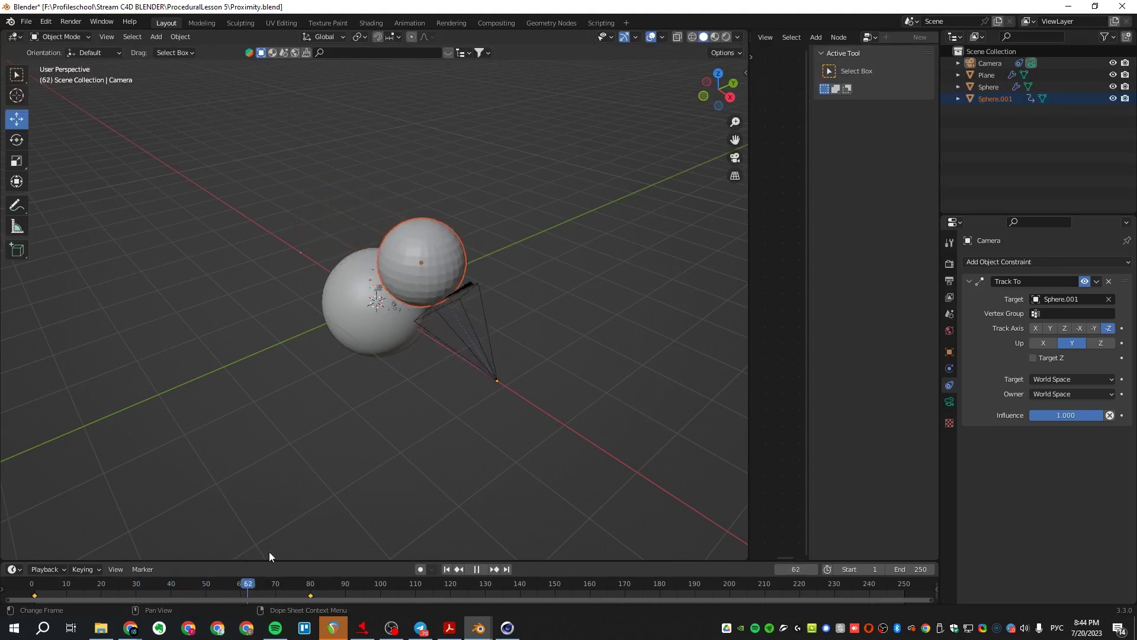
key(Escape)
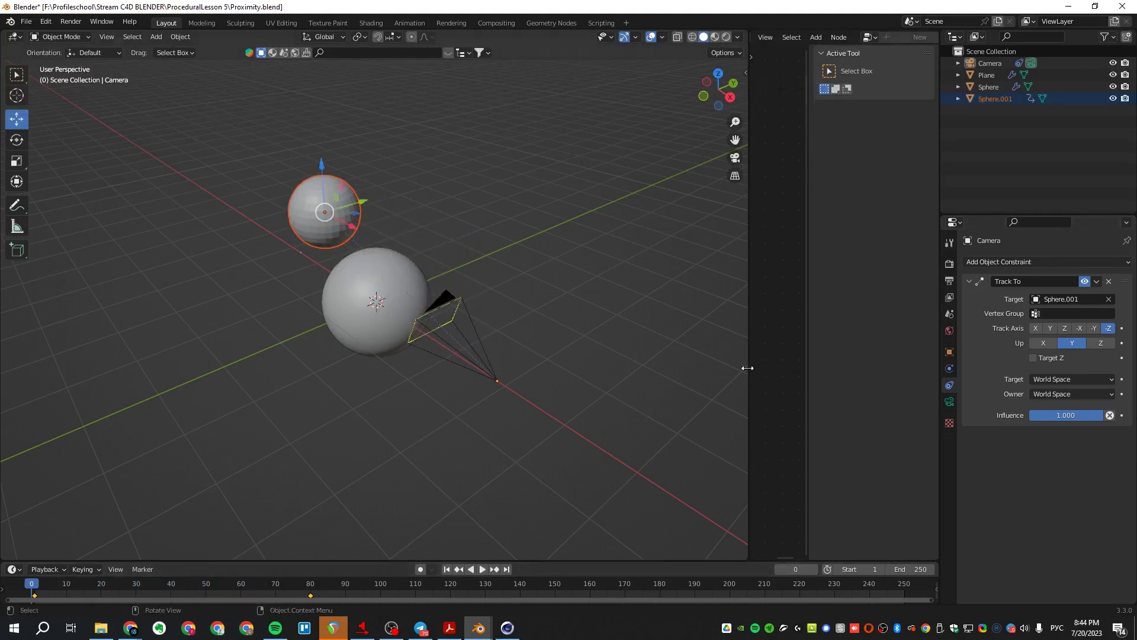
middle_drag(505, 363, 532, 357)
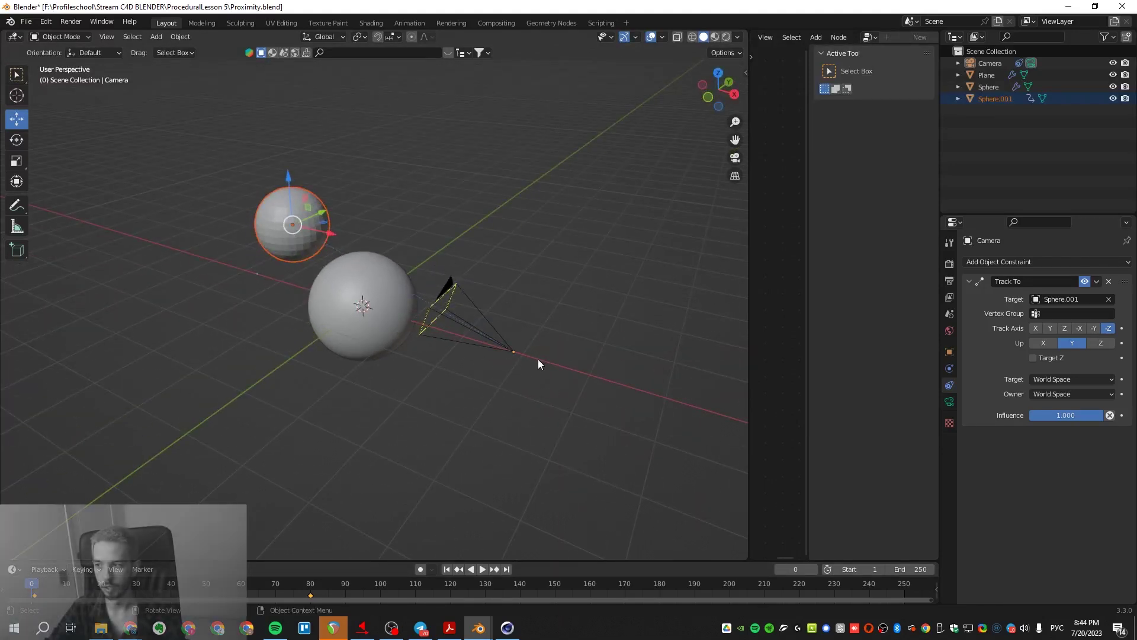
click(989, 63)
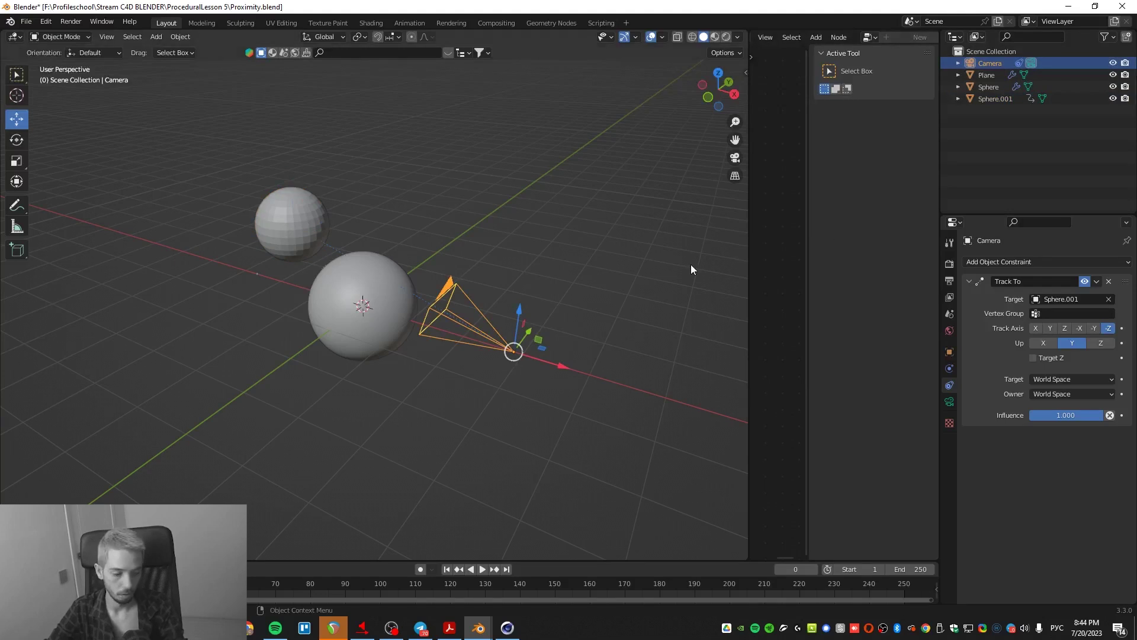
click(507, 627)
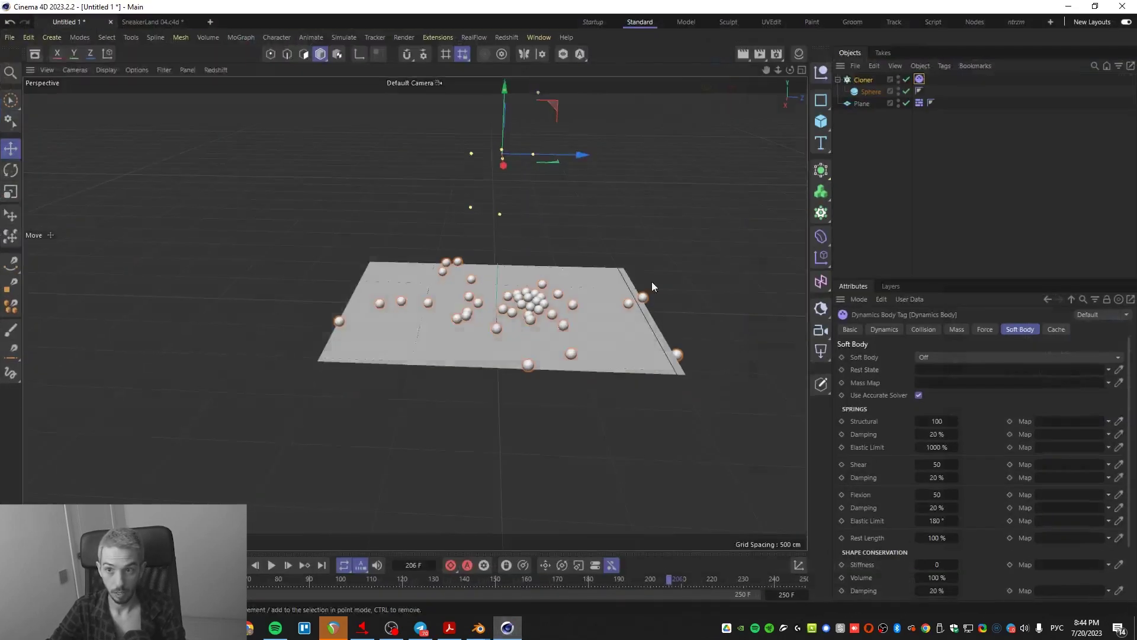
- Clear the selection and add a standard Redshift camera to the scene
click(683, 256)
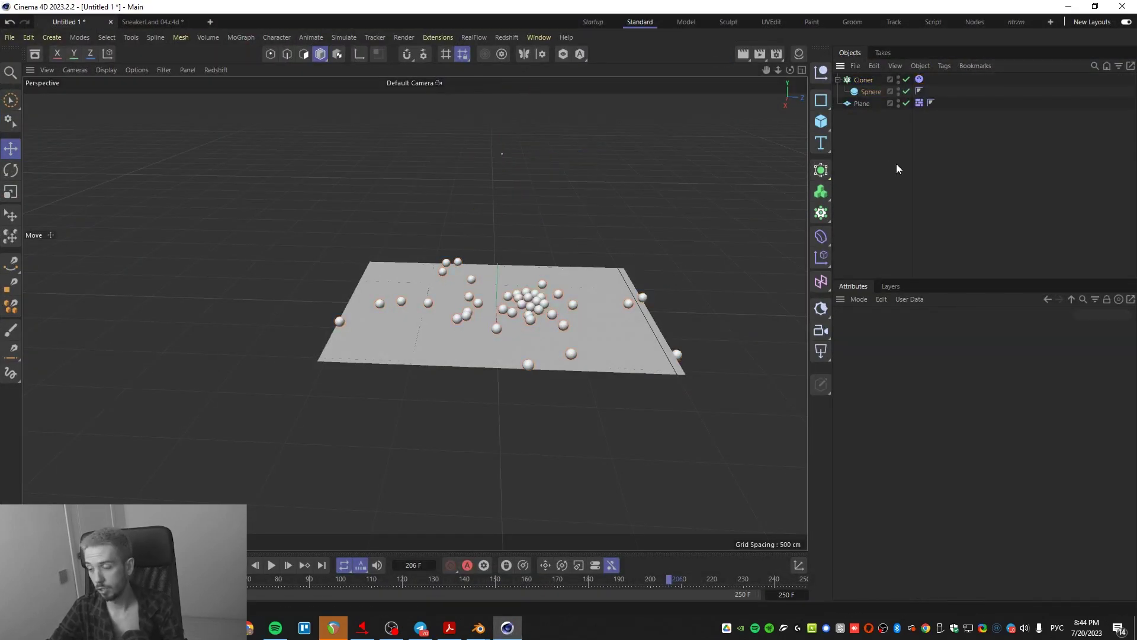
click(821, 336)
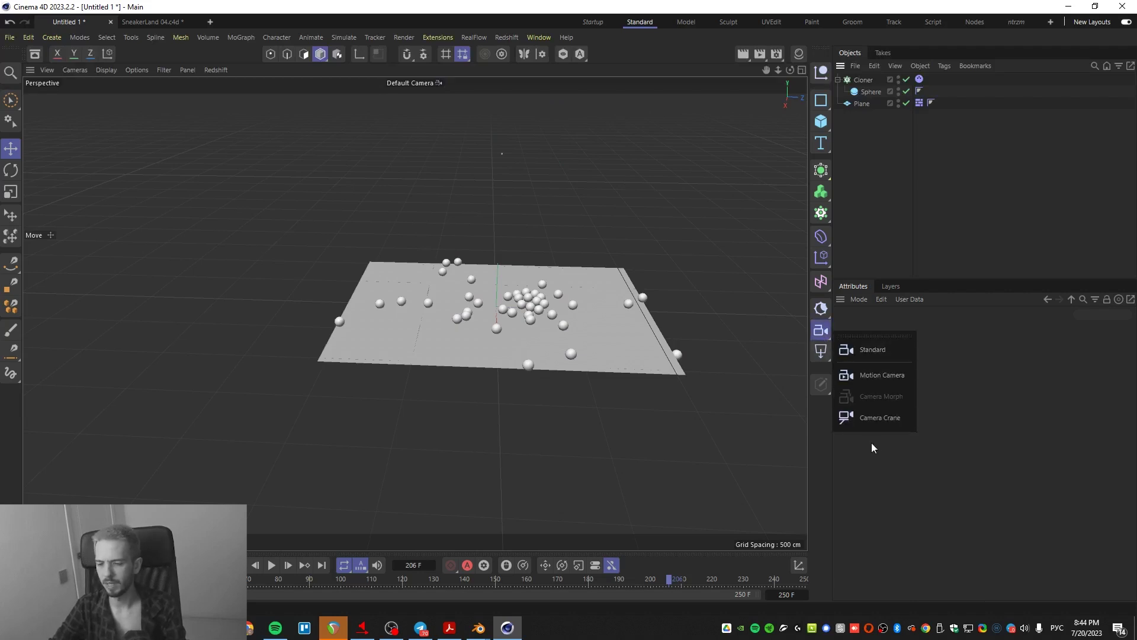
click(887, 354)
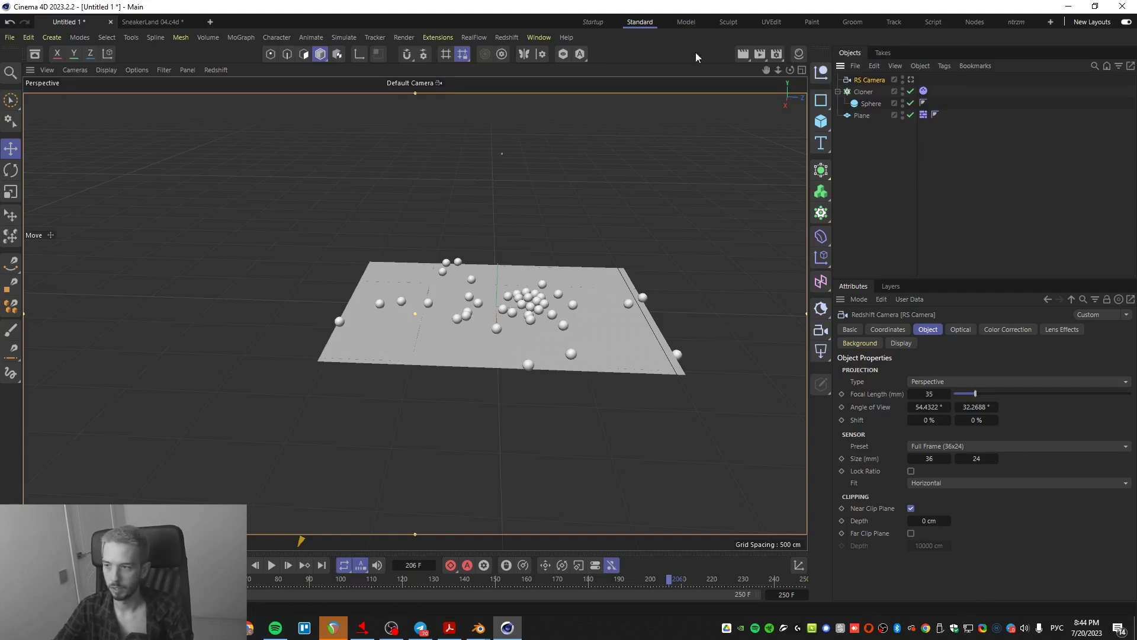
- Look through the RS Camera, lower its focal length to 26.7 mm, and check the Optical settings
click(911, 80)
drag(975, 393, 967, 394)
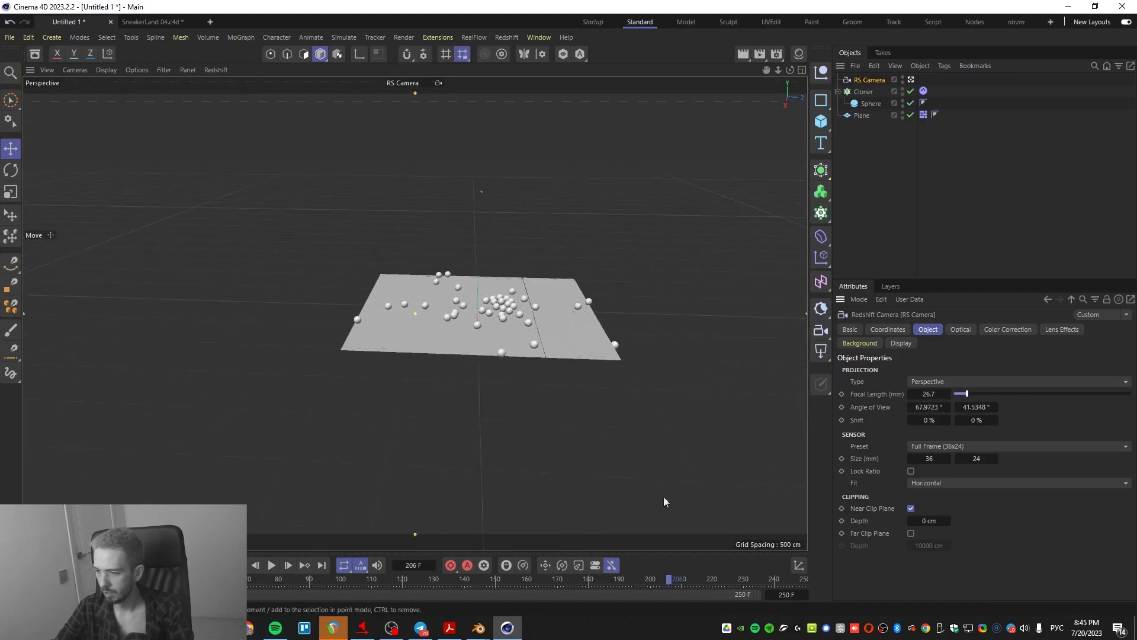
scroll(512, 355, up, 5)
scroll(750, 411, down, 1)
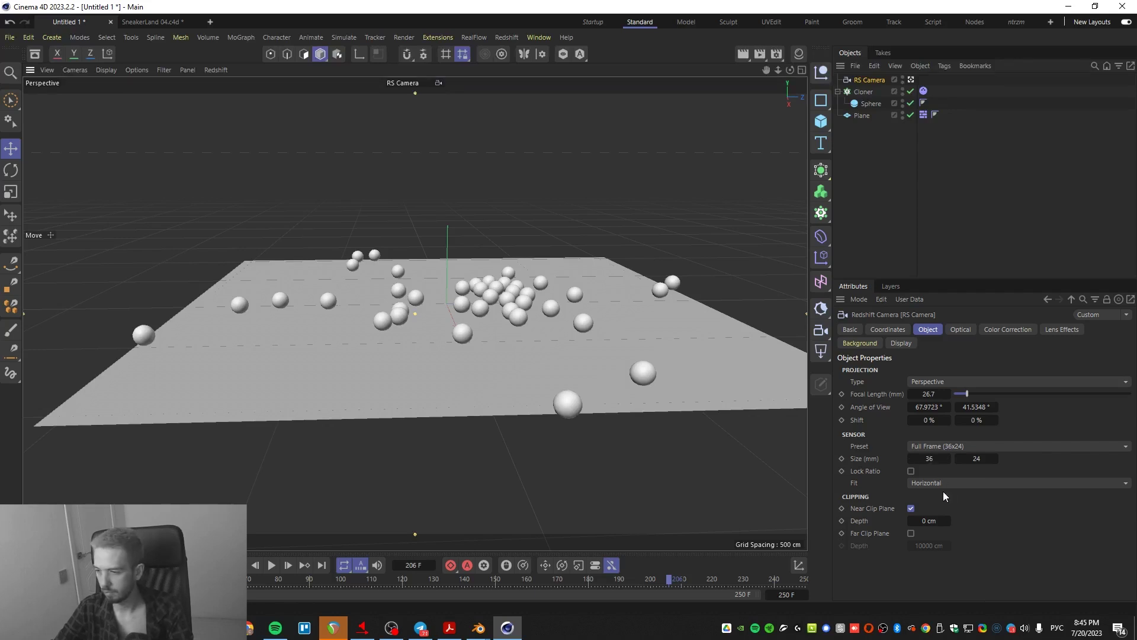
click(961, 330)
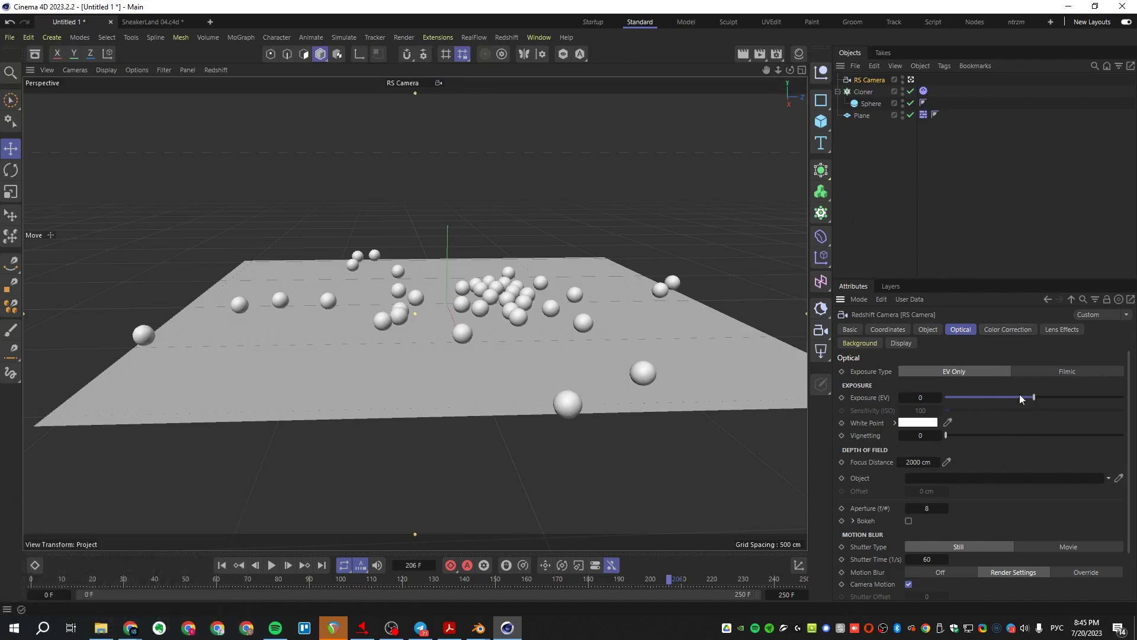
- Widen the lens to 12.3 mm, frame the plane at frame 83, and record a camera keyframe
click(928, 329)
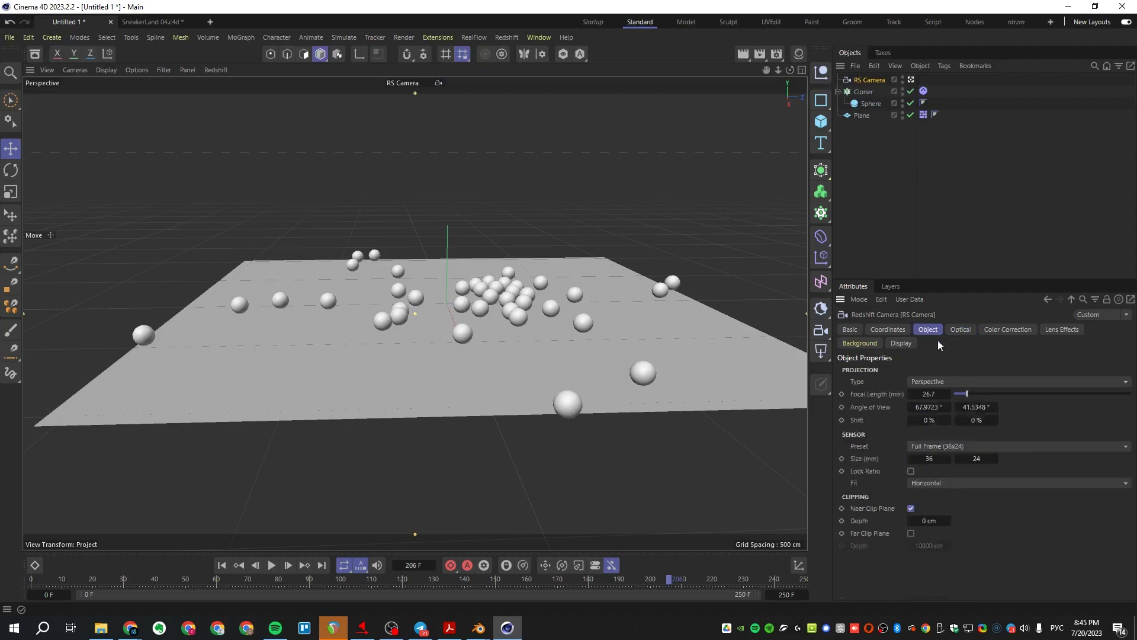
drag(973, 402, 956, 402)
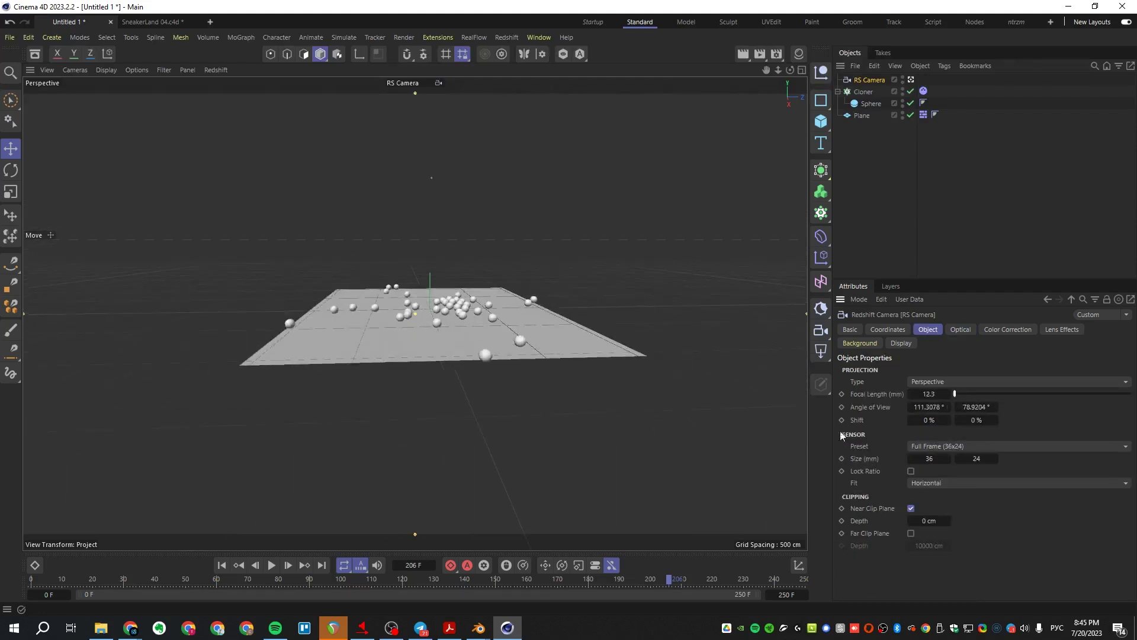
alt+drag(406, 368, 413, 386)
key(shift+f)
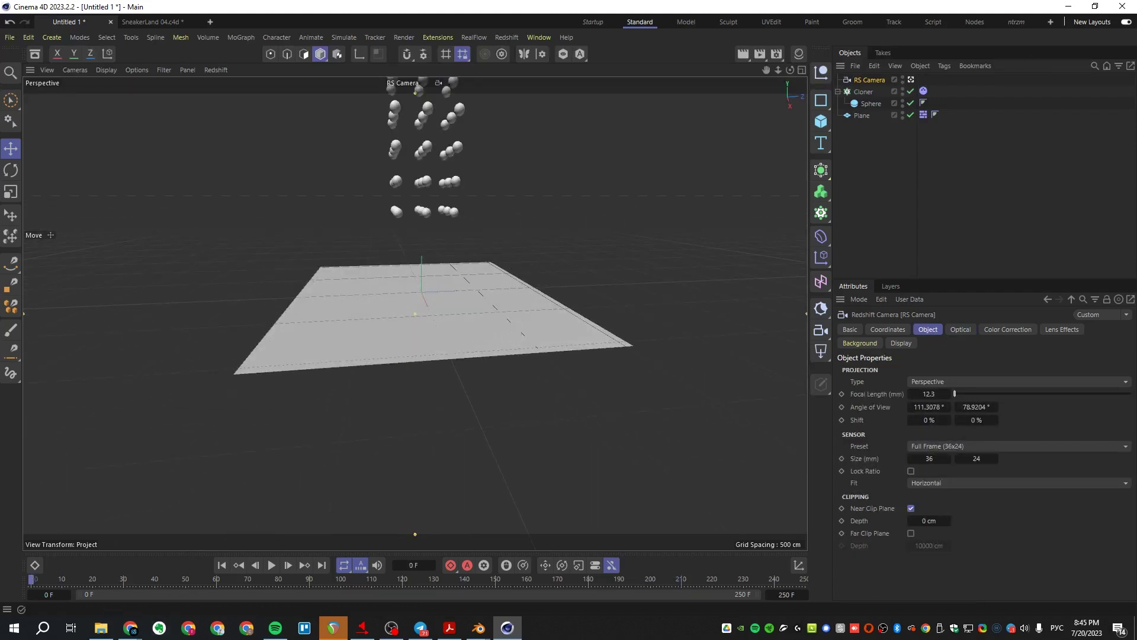
drag(96, 586, 310, 585)
alt+drag(417, 296, 491, 277)
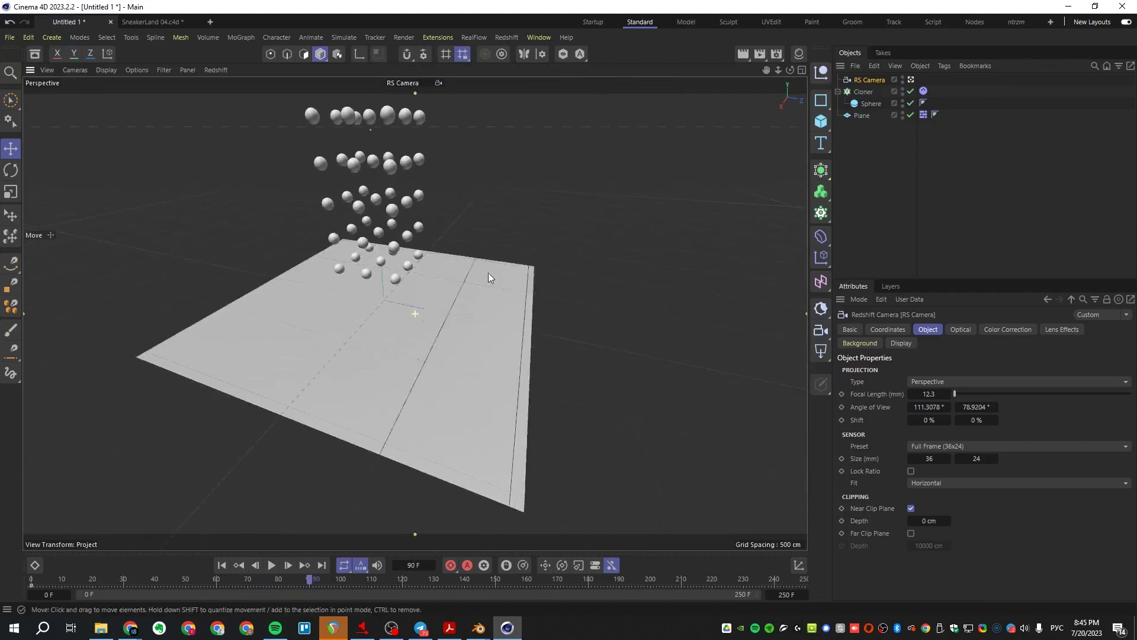
click(451, 565)
mouse_move(33, 581)
mouse_down()
mouse_move(353, 574)
mouse_move(33, 580)
mouse_up()
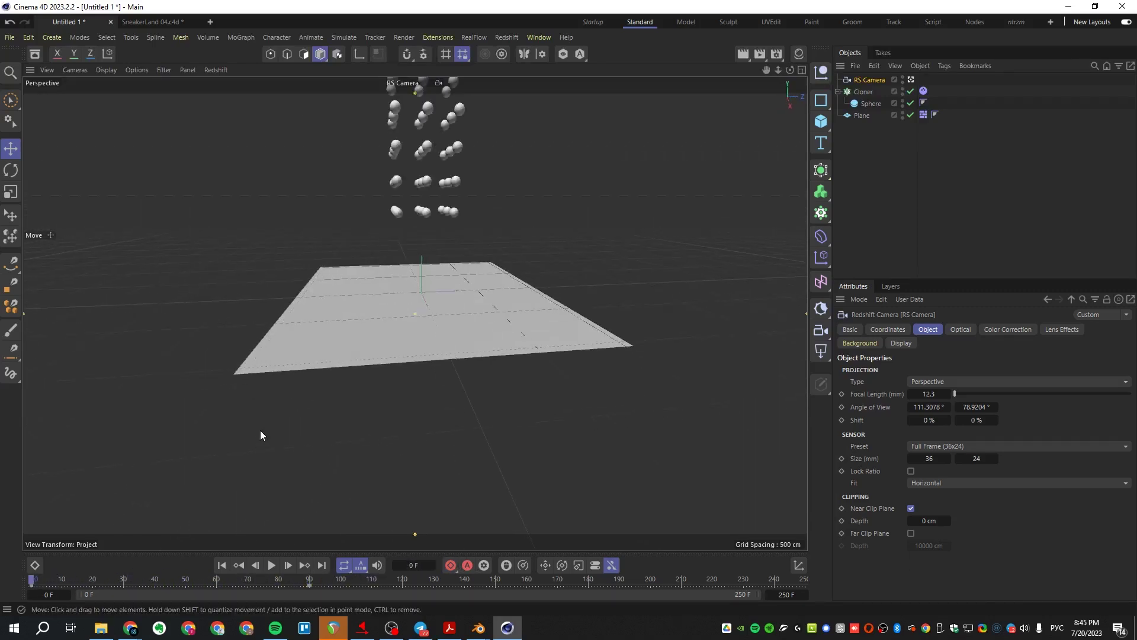
- Rename the RS Camera to 1, deselect it, and orbit to see it in the scene
double_click(869, 80)
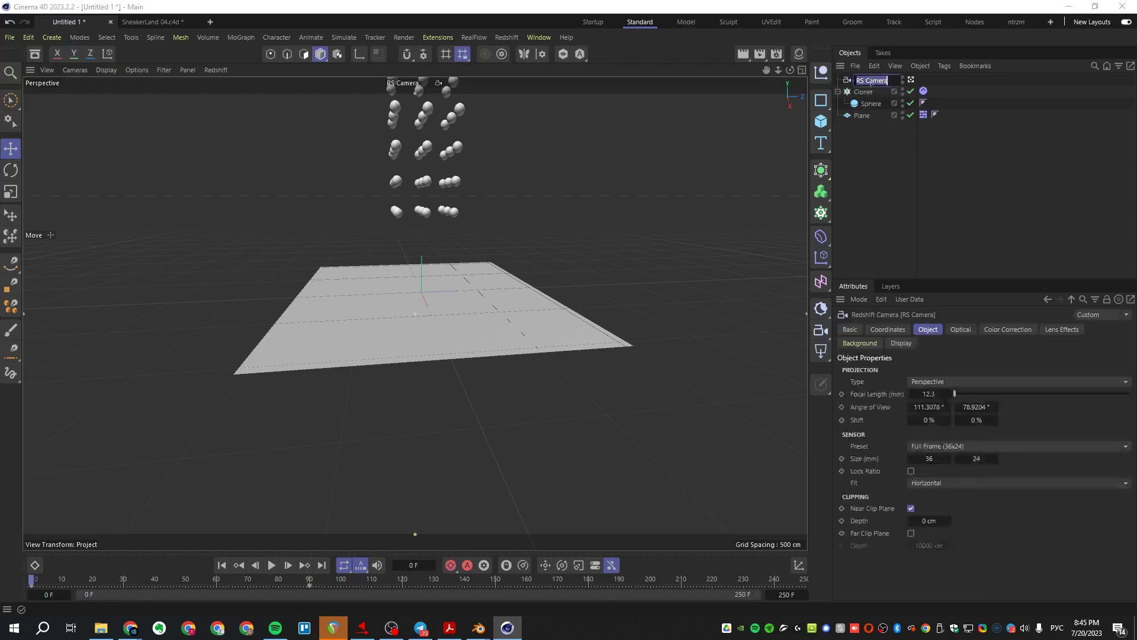
text(1)
click(880, 222)
alt+drag(659, 291, 595, 395)
mouse_move(592, 395)
alt+right_down()
mouse_move(695, 380)
mouse_move(631, 389)
alt+right_up()
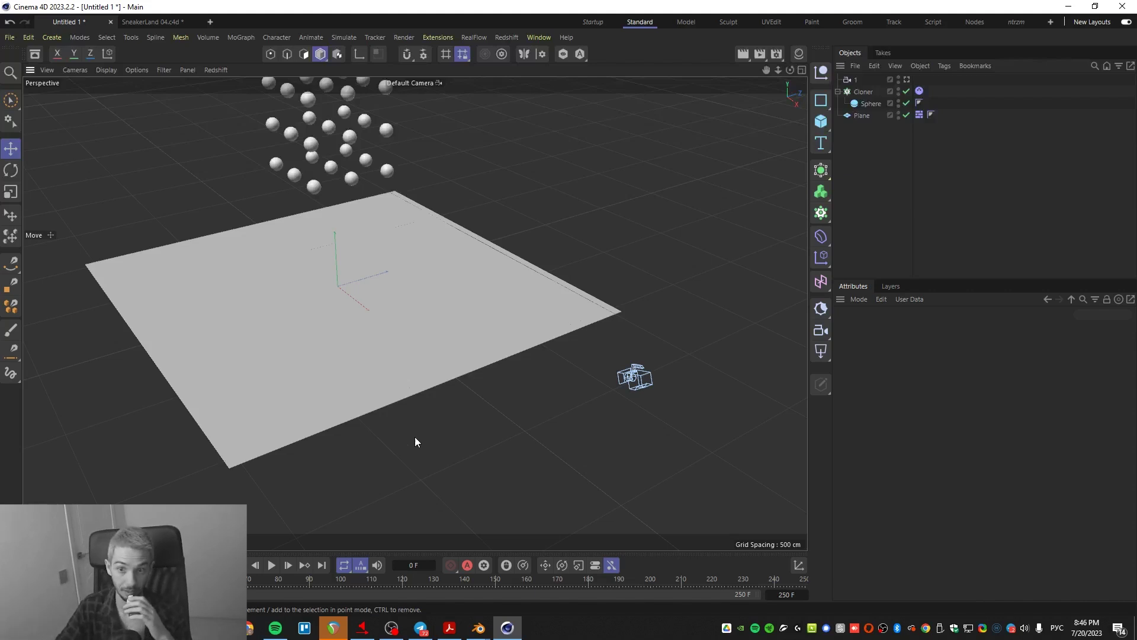
- Add another Redshift camera and name it 2
click(821, 330)
click(868, 350)
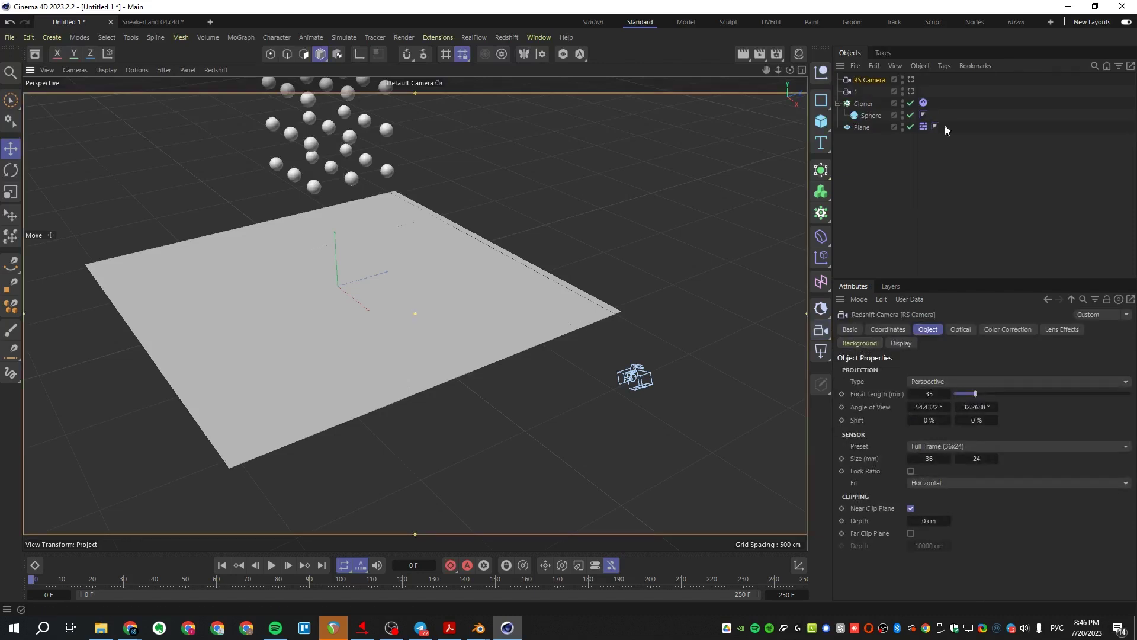
double_click(869, 80)
text(2)
click(652, 148)
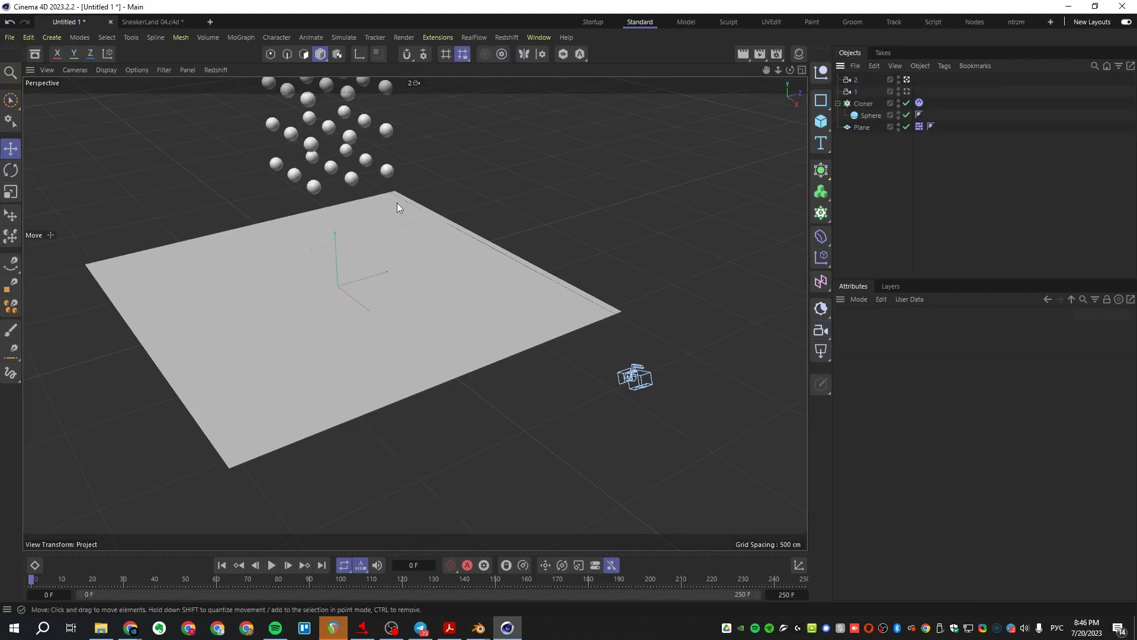
- Animate camera 2 from an overhead view at frame 90 to a close-up of the spheres around frame 180
click(856, 79)
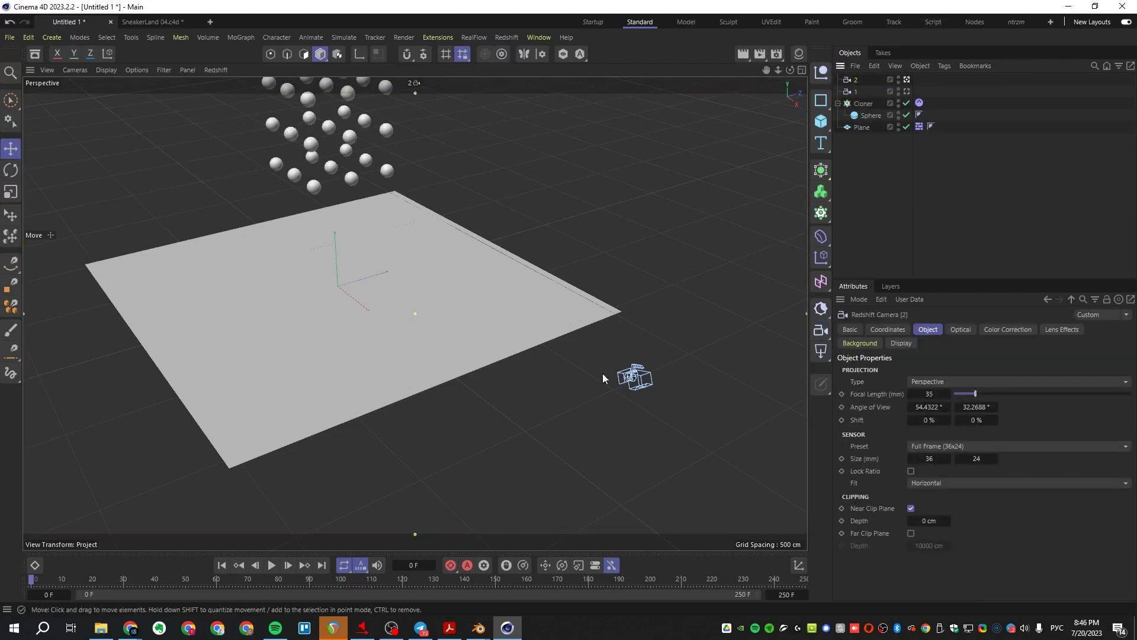
click(854, 92)
drag(25, 601, 311, 585)
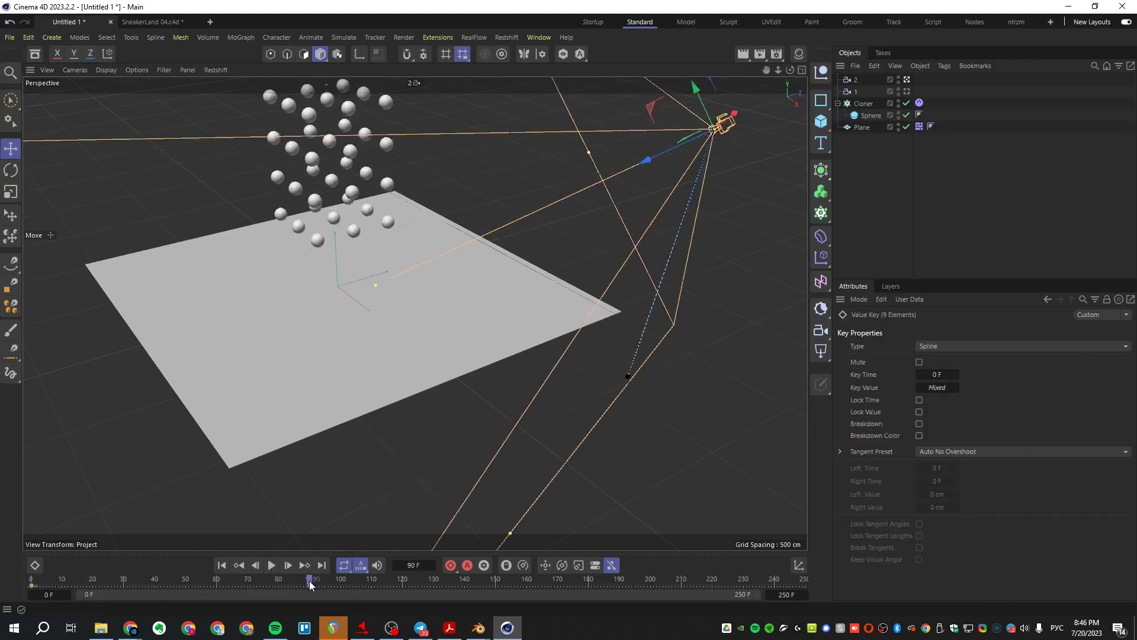
click(856, 80)
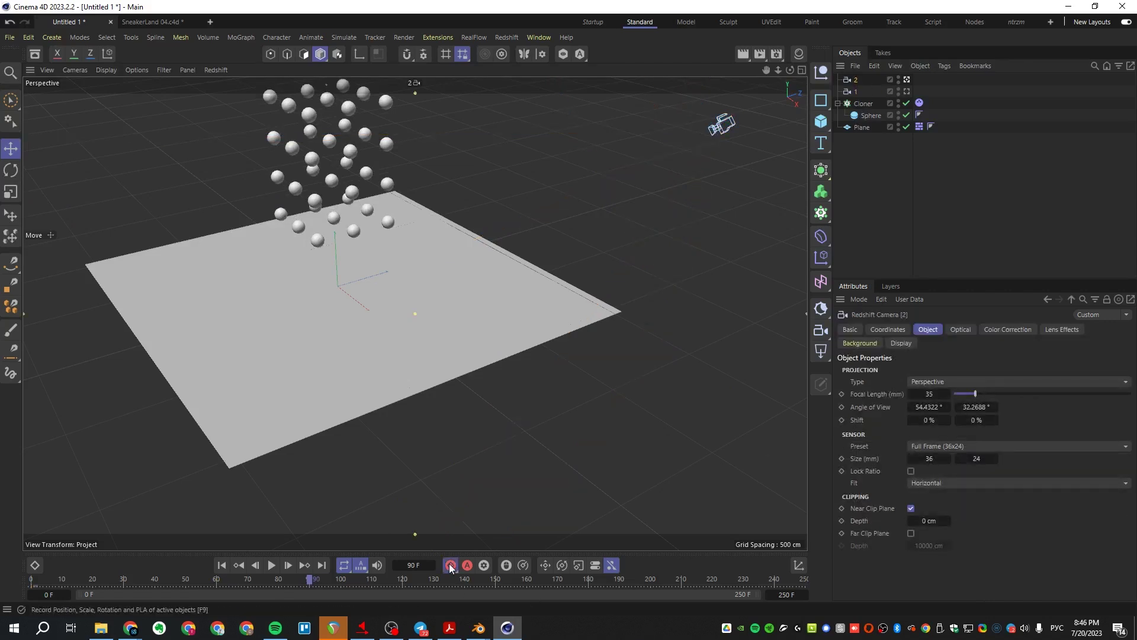
alt+drag(301, 247, 502, 294)
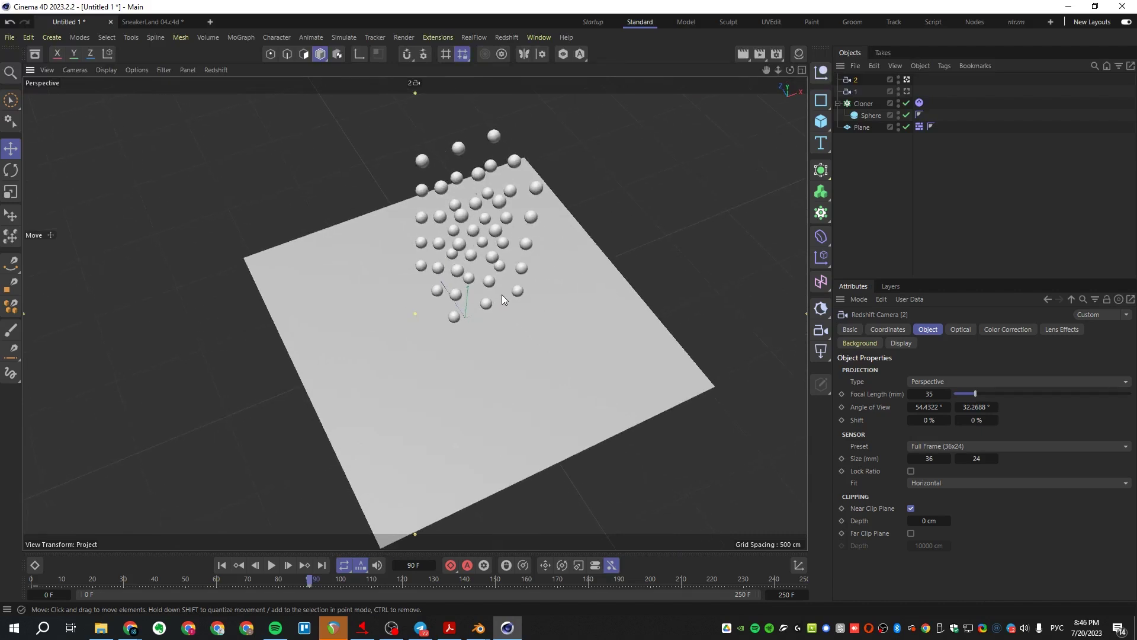
drag(314, 587, 591, 585)
alt+right_drag(473, 293, 612, 273)
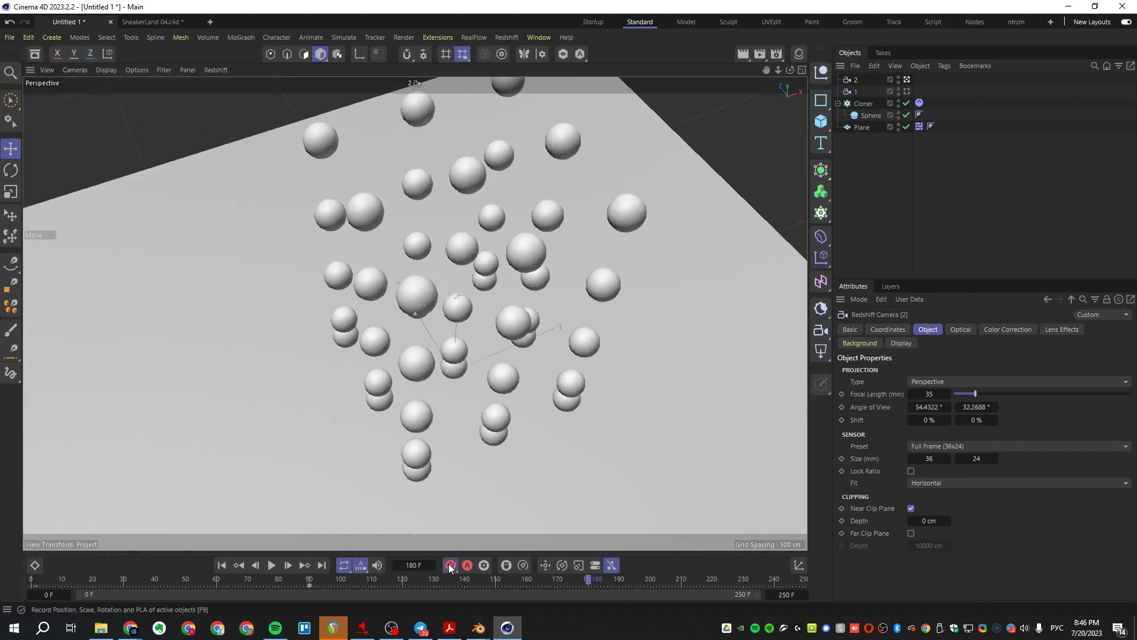
click(313, 581)
drag(313, 583, 590, 587)
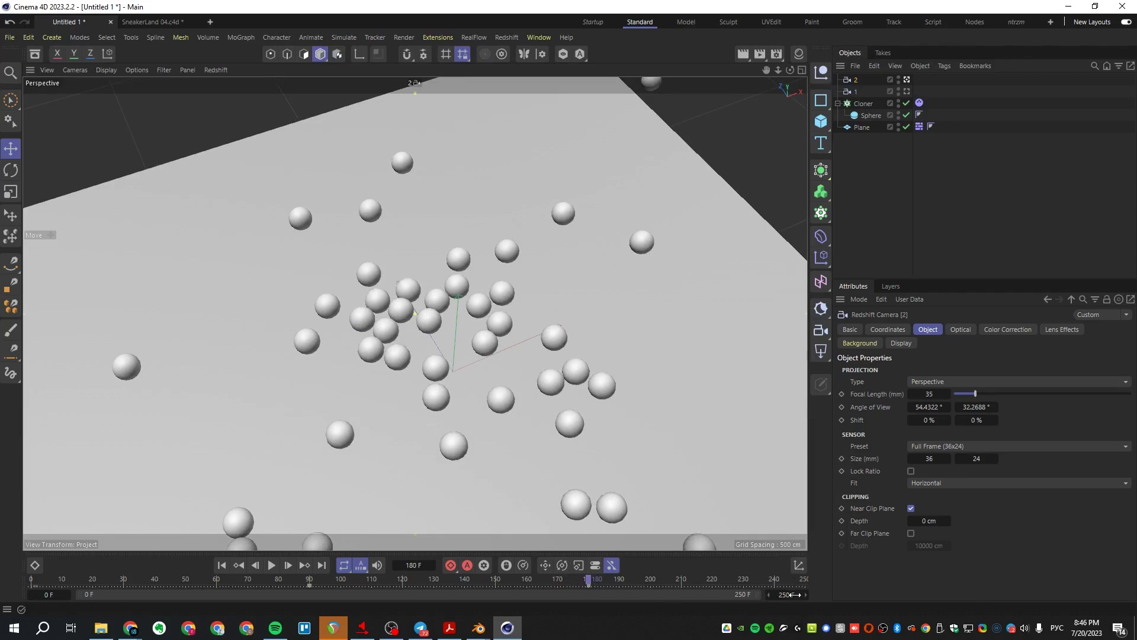
- Set the animation end frame to 270
double_click(800, 594)
text(270)
key(Return)
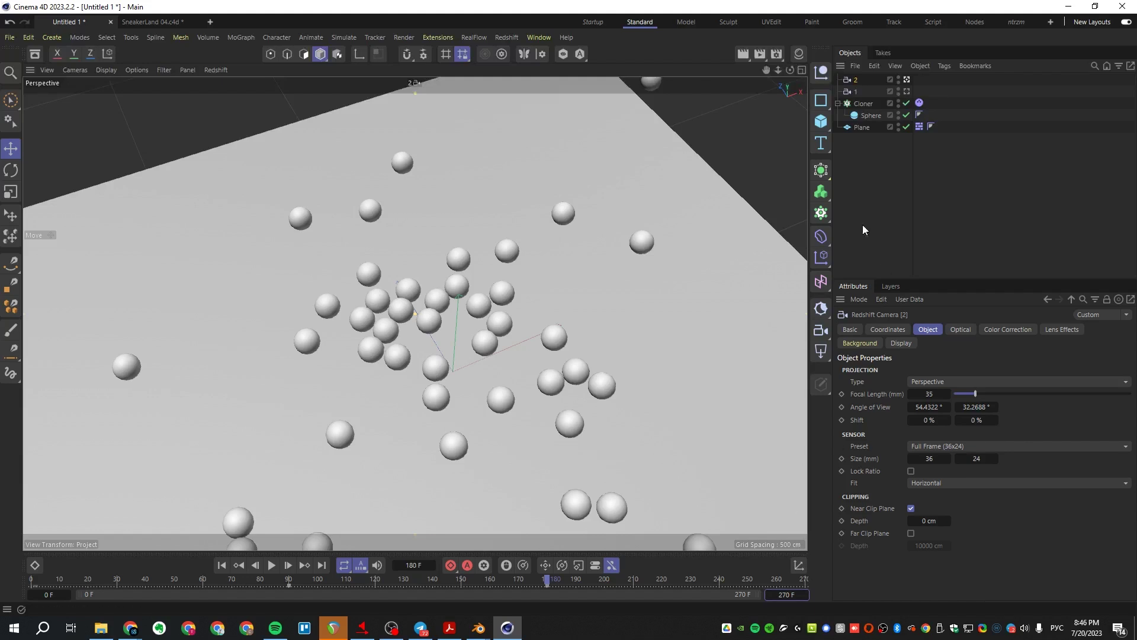
- Deselect camera 2 and add a third Redshift camera
click(857, 260)
drag(821, 332, 897, 350)
click(914, 77)
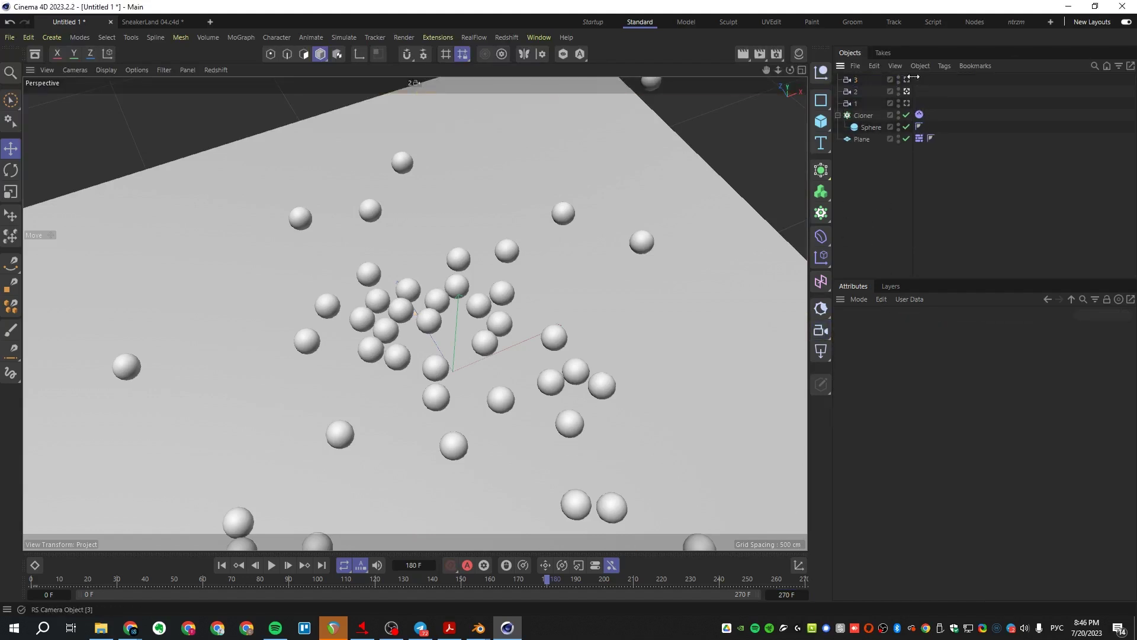
- Frame camera 3 low and close on the spheres at frame 270
click(873, 79)
scroll(558, 310, down, 8)
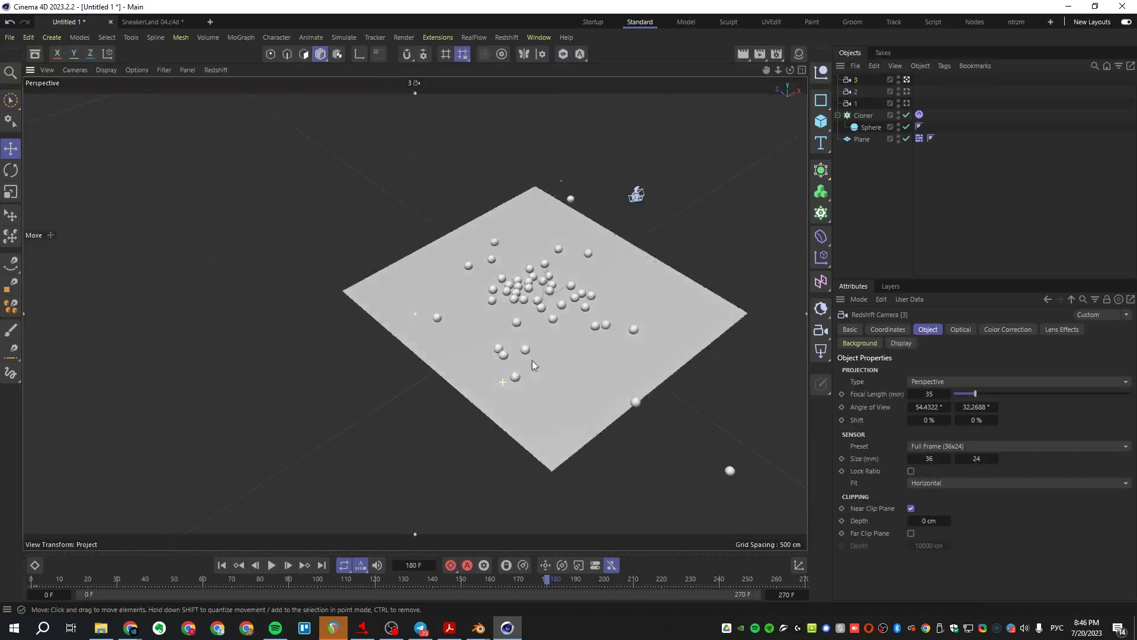
alt+drag(532, 360, 476, 360)
scroll(660, 308, up, 10)
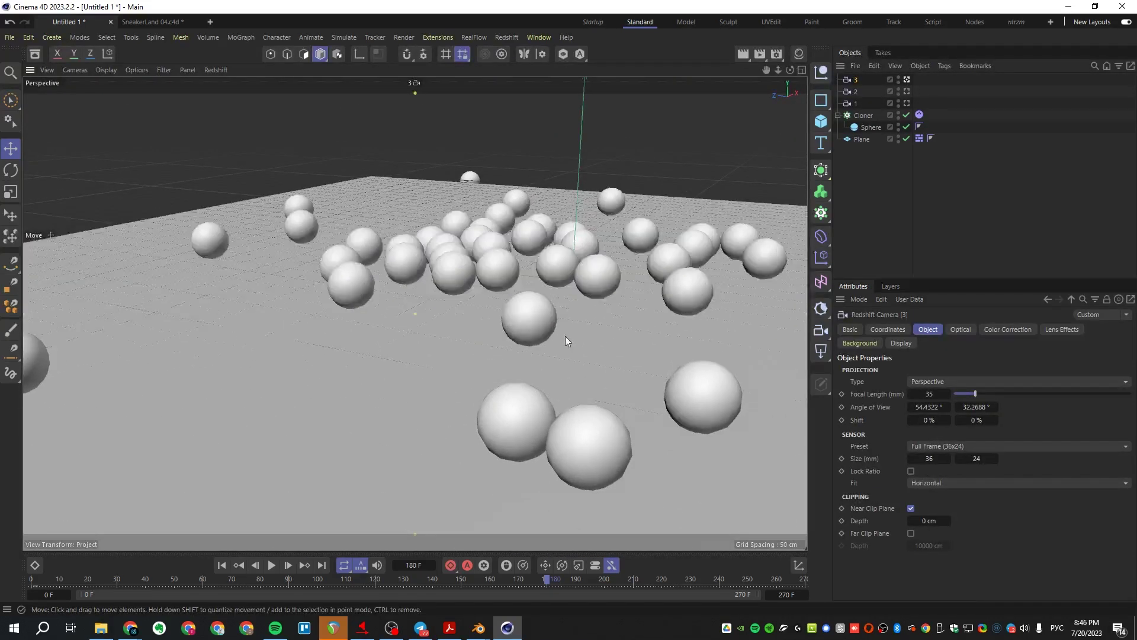
alt+drag(565, 341, 542, 317)
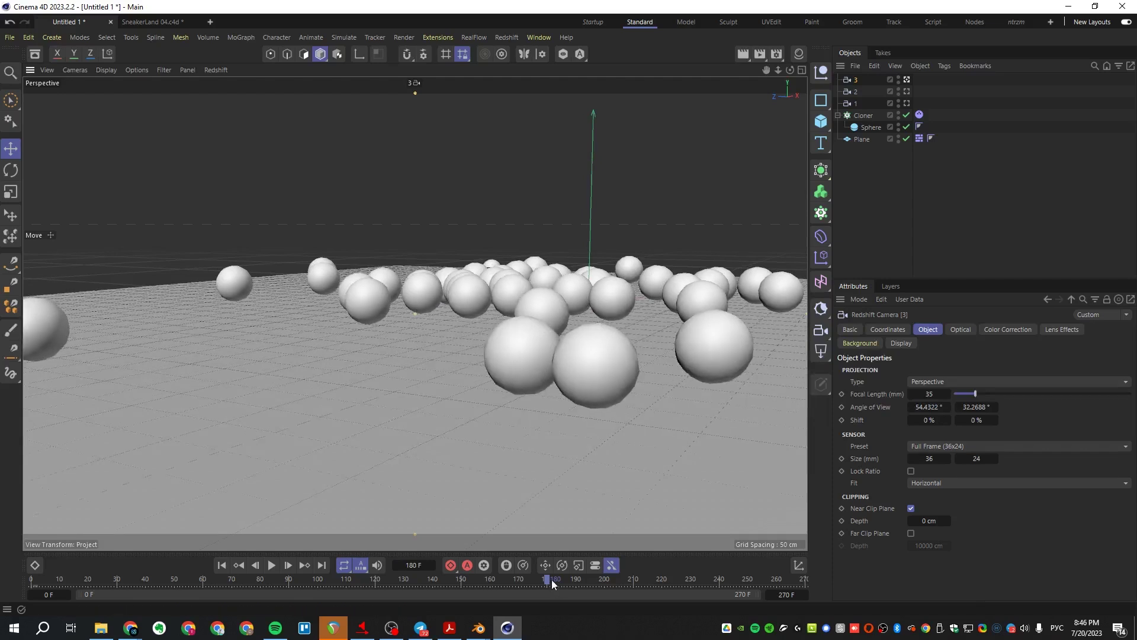
drag(551, 583, 835, 577)
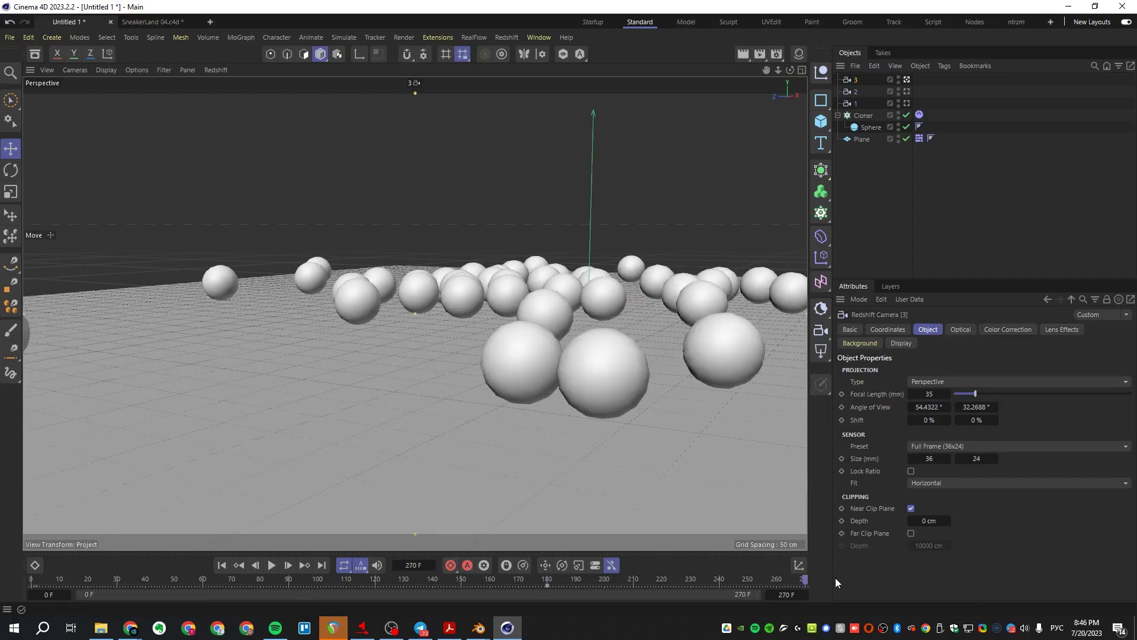
alt+right_drag(367, 271, 458, 267)
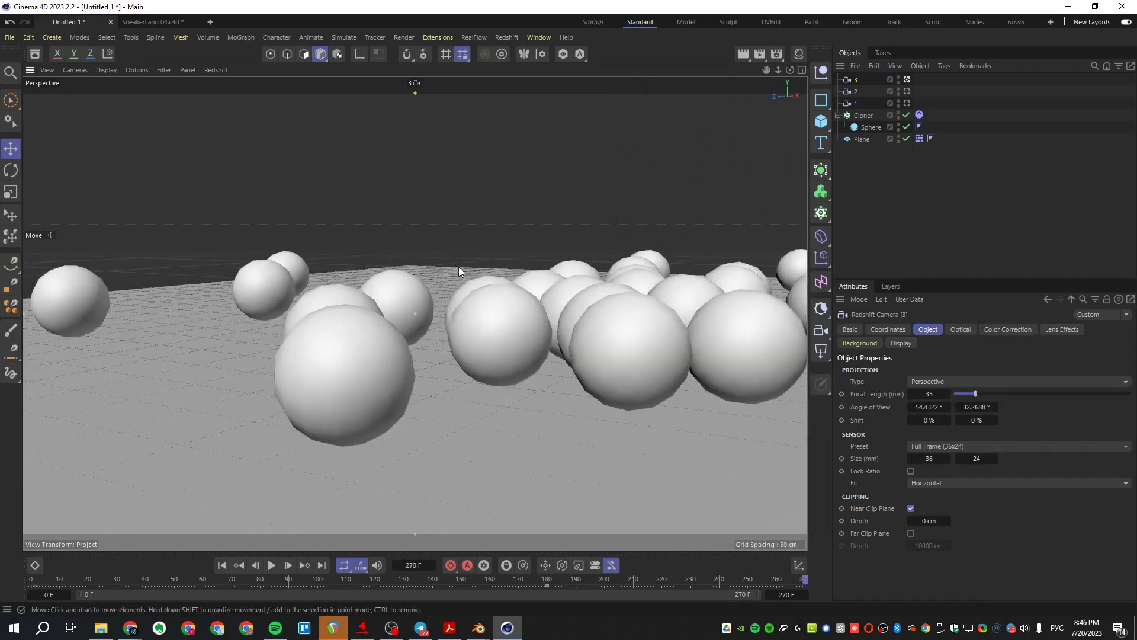
- Return to the default view, rewind and preview the animation, then attempt the unavailable Camera Morph option
click(866, 208)
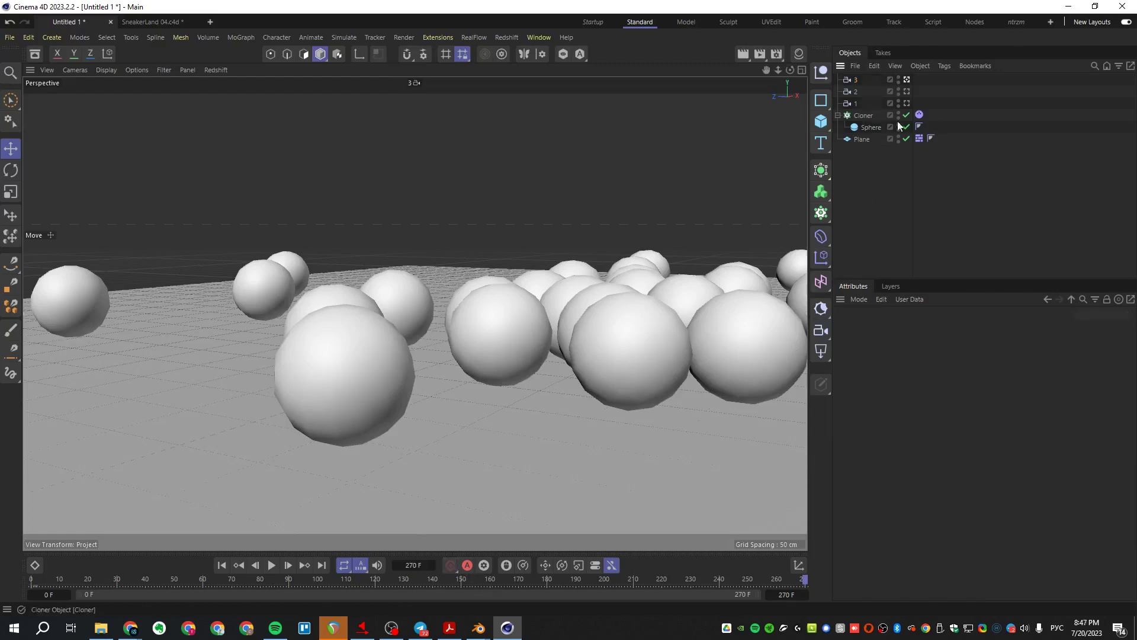
click(906, 79)
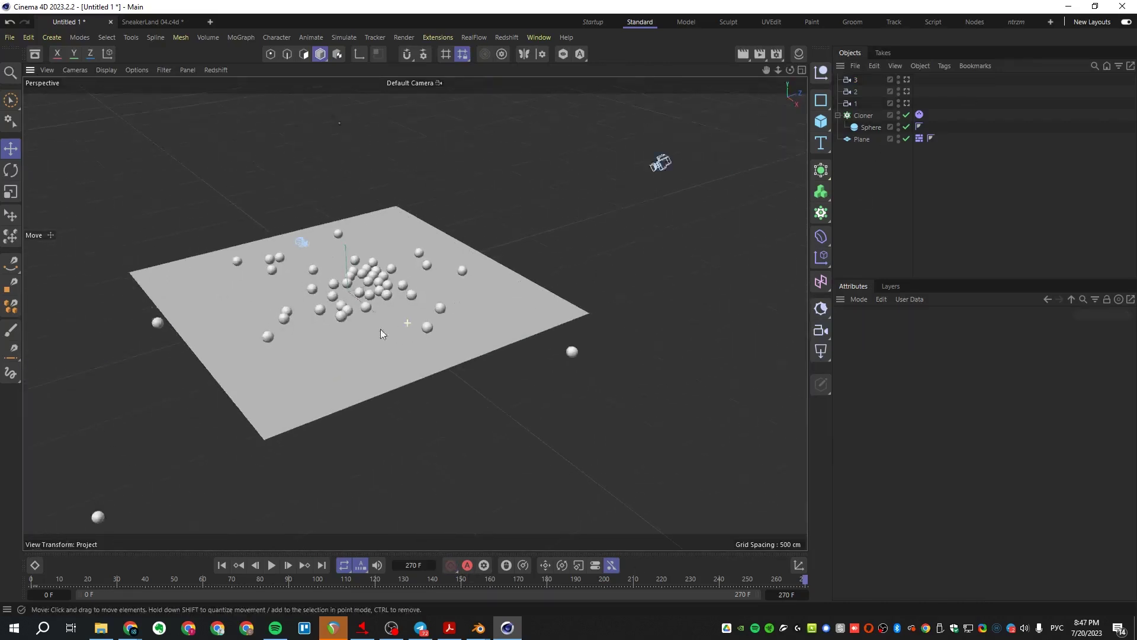
alt+drag(380, 329, 397, 291)
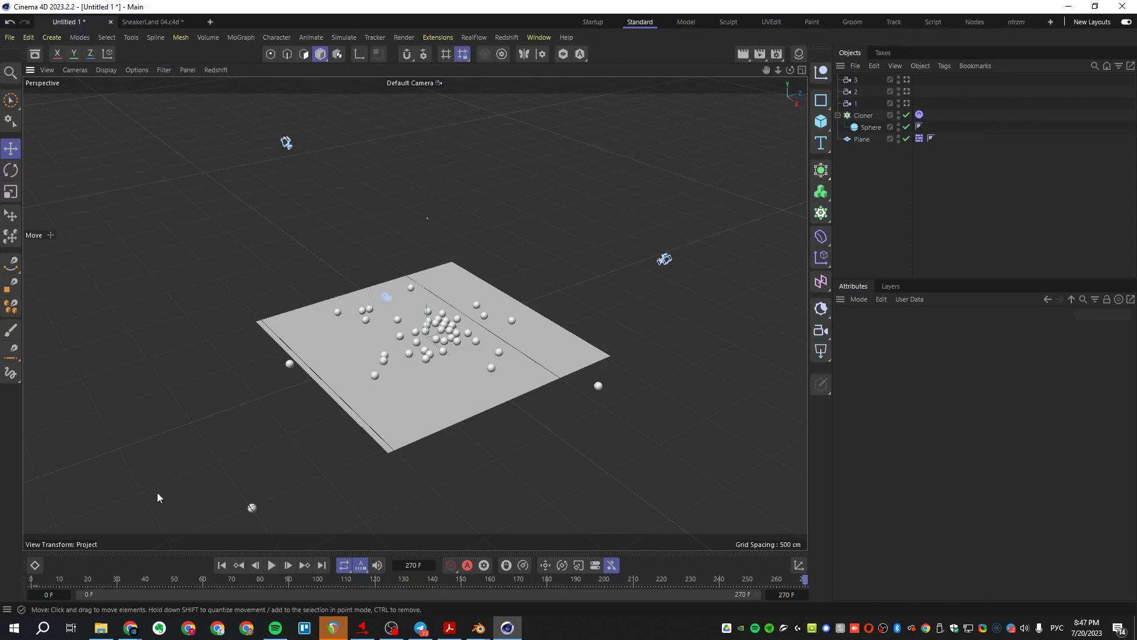
click(35, 581)
drag(102, 577, 30, 538)
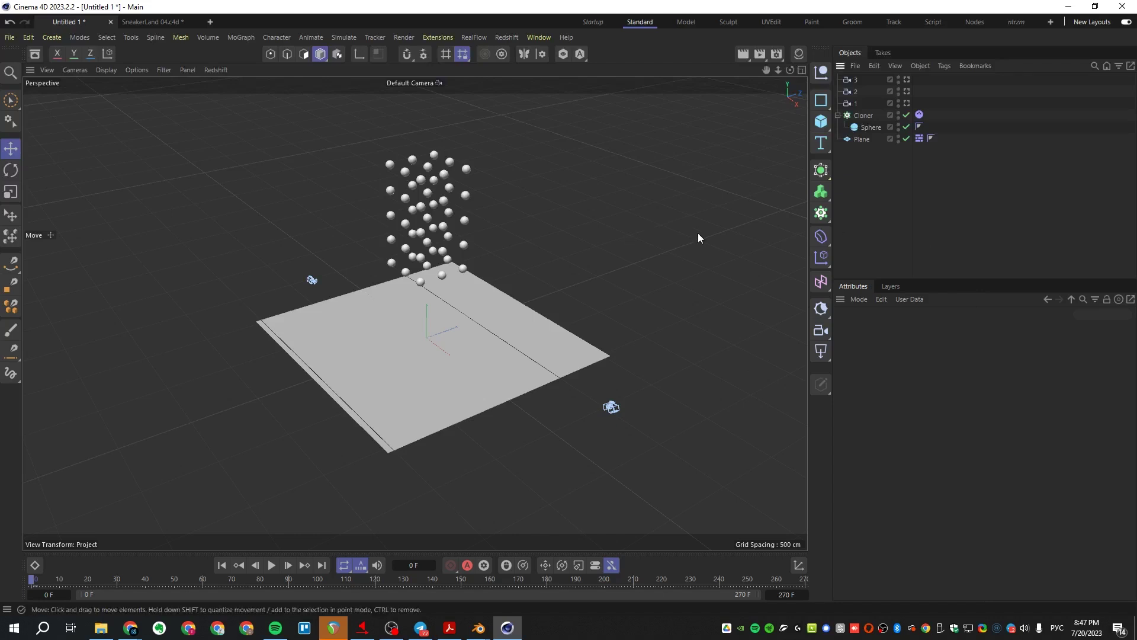
click(821, 331)
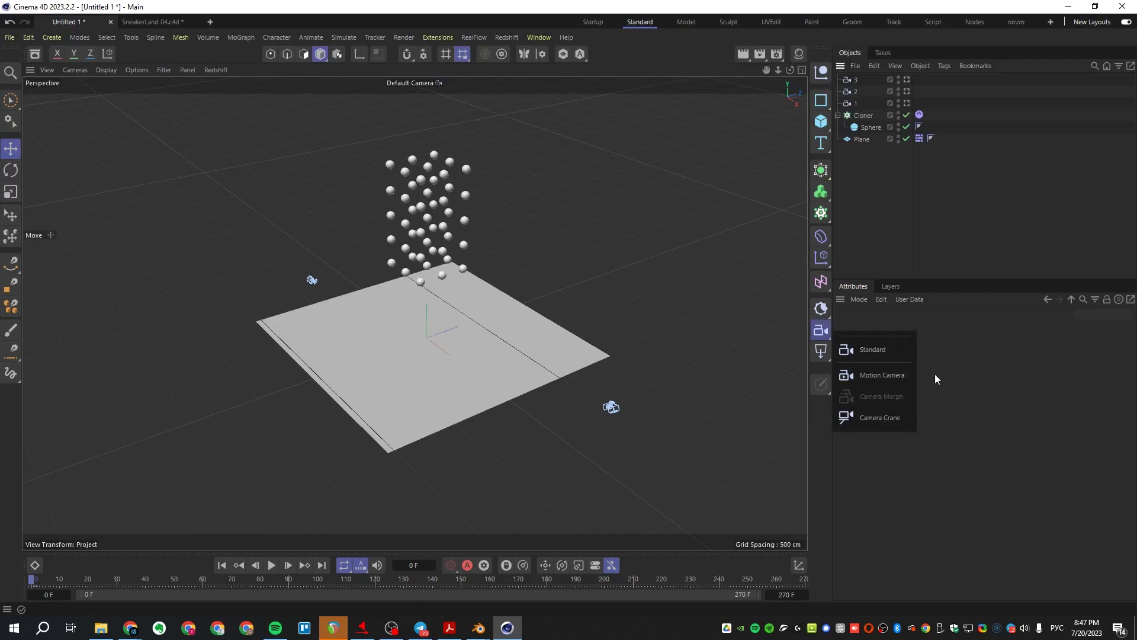
click(897, 395)
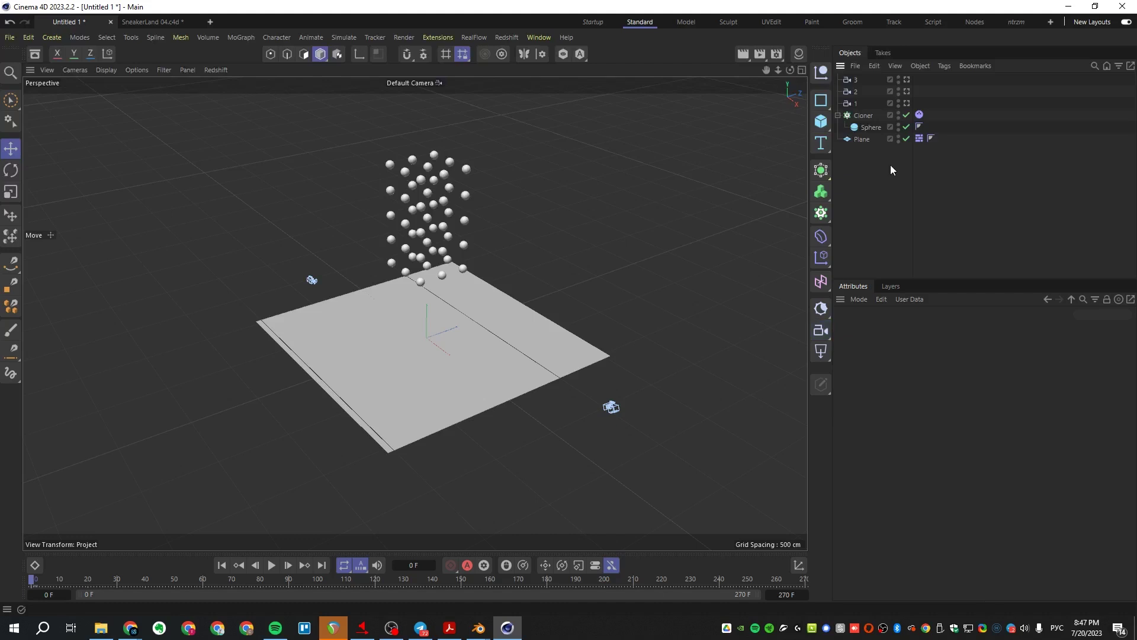
- Add a new Redshift camera and name it MRPH
click(821, 329)
double_click(869, 80)
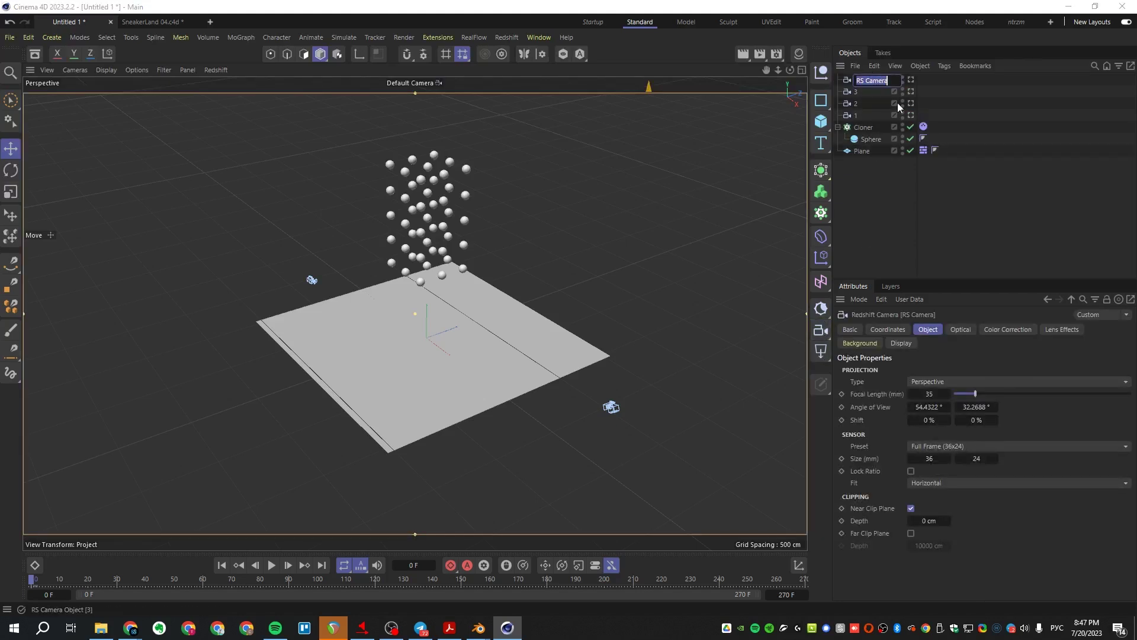
text(b)
text(RPH)
key(Return)
- Give MRPH a Camera Morph tag, leaving its source mode at Simple Morph
right_click(862, 79)
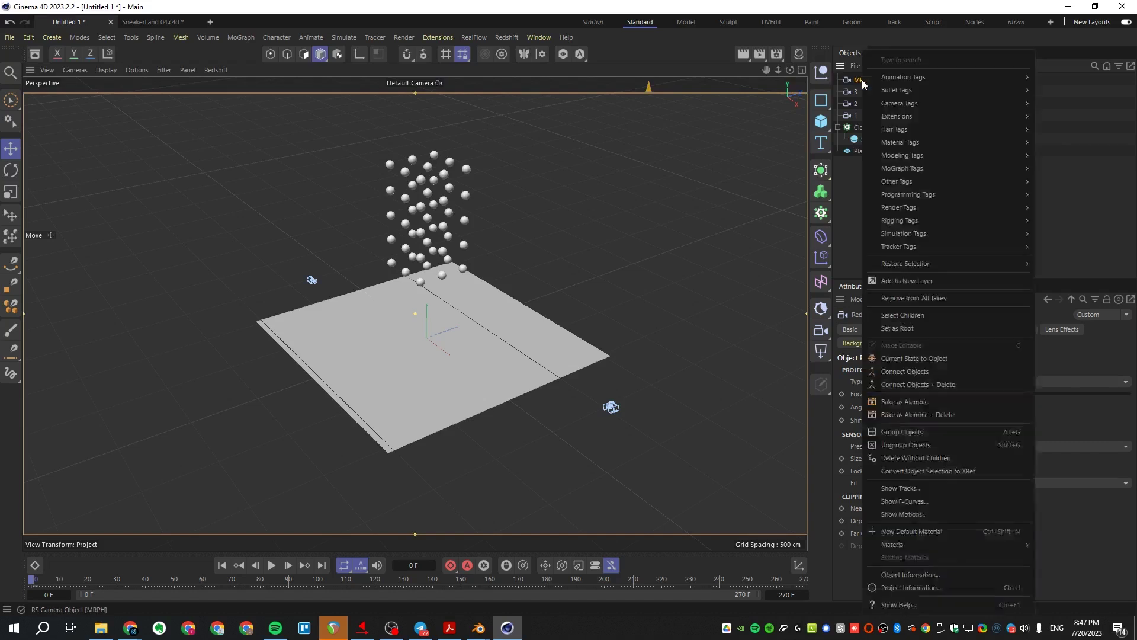
mouse_move(915, 102)
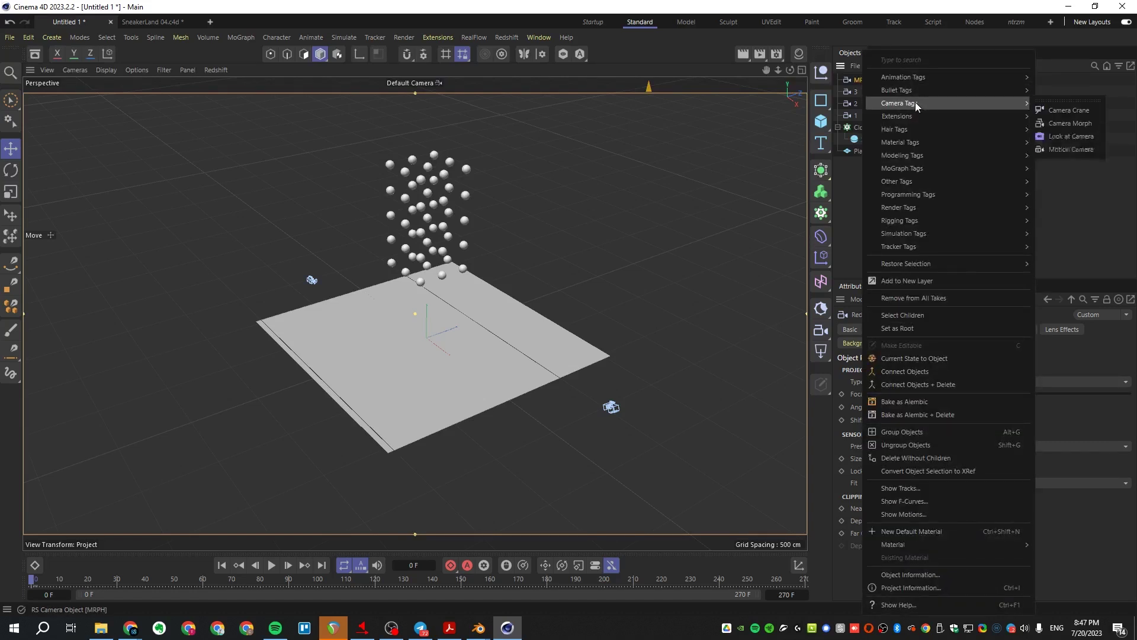
click(1095, 123)
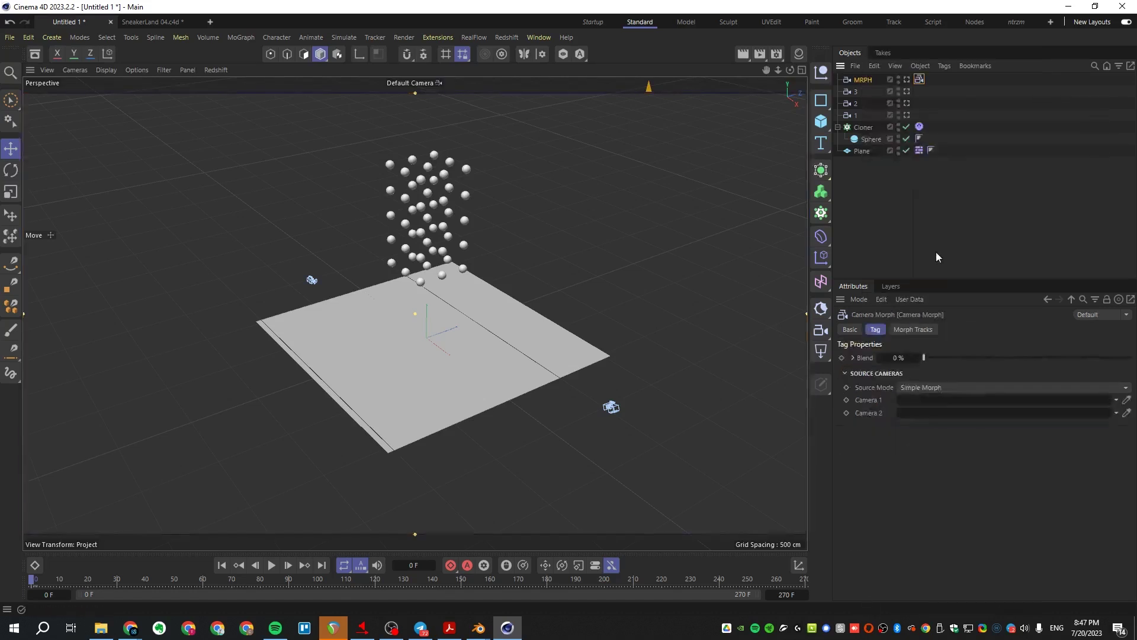
click(861, 80)
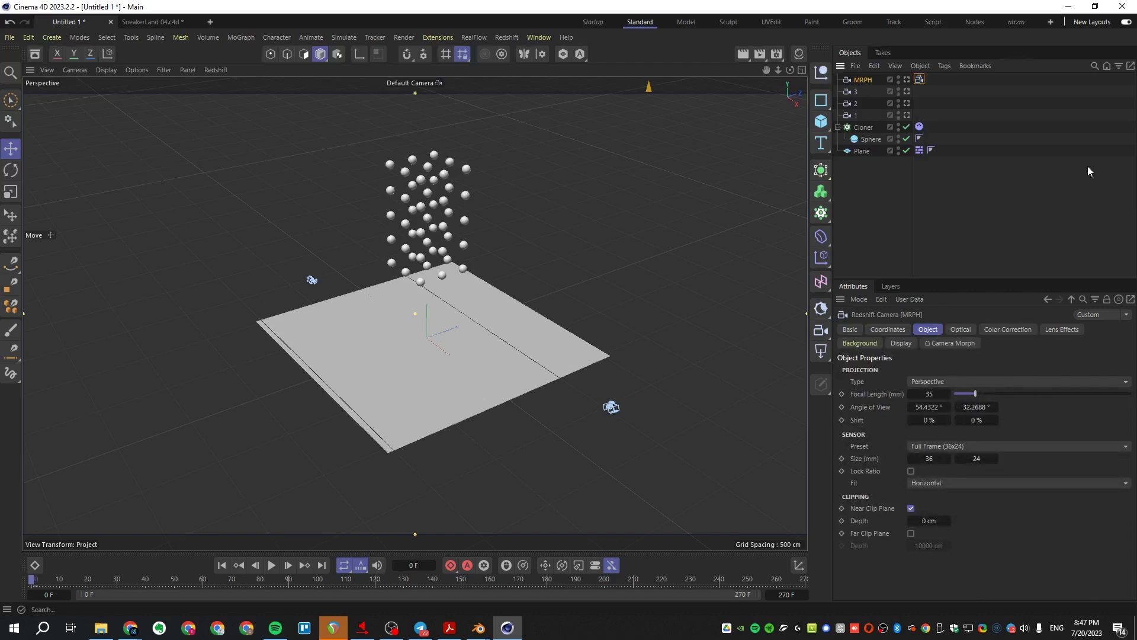
click(919, 80)
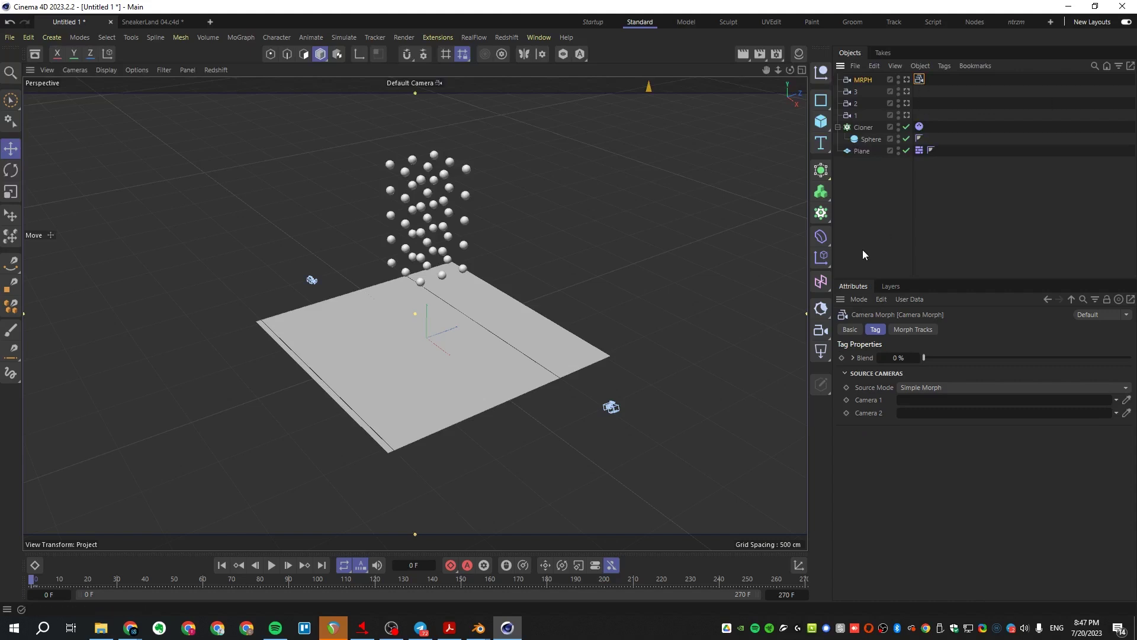
click(914, 386)
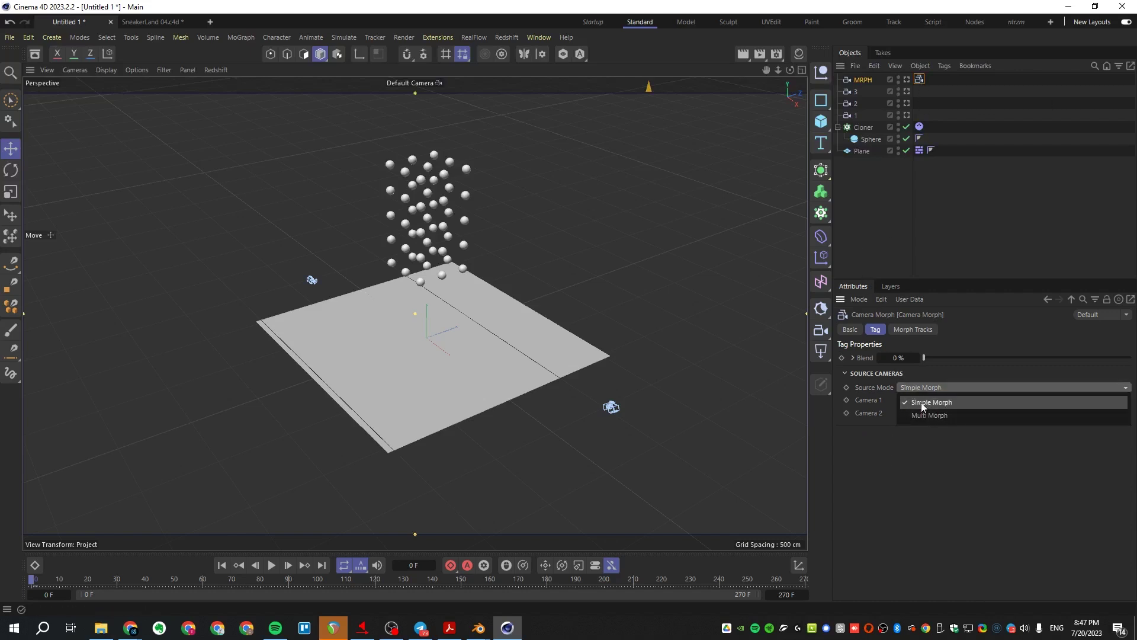
click(922, 403)
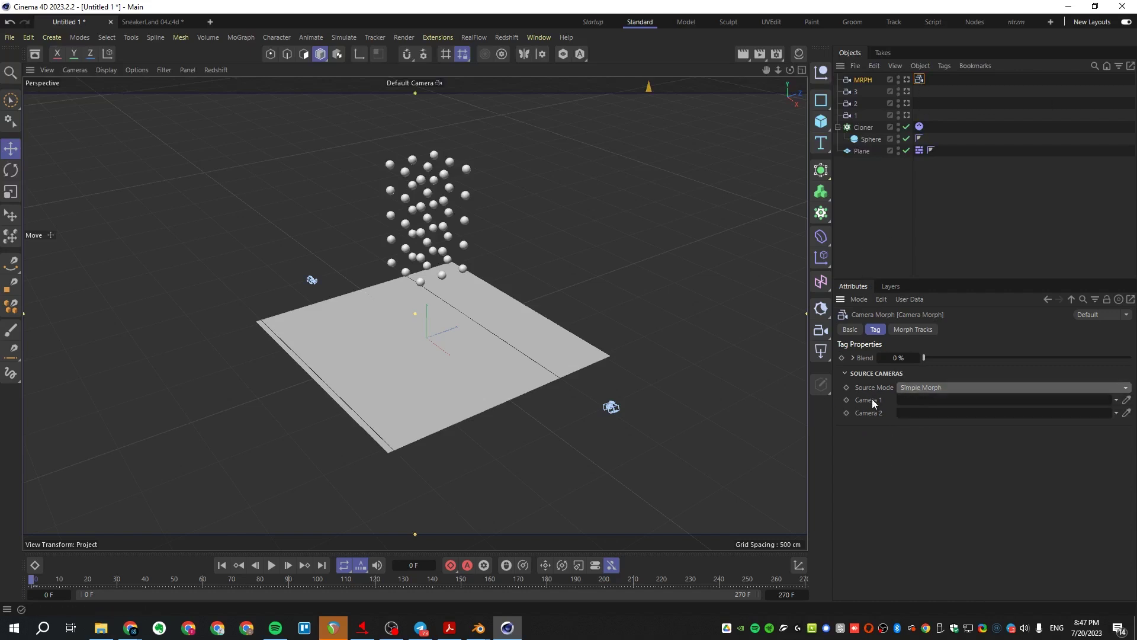
- Switch the Camera Morph to Multi Morph and add cameras 1 and 2 to its list
click(925, 388)
click(932, 417)
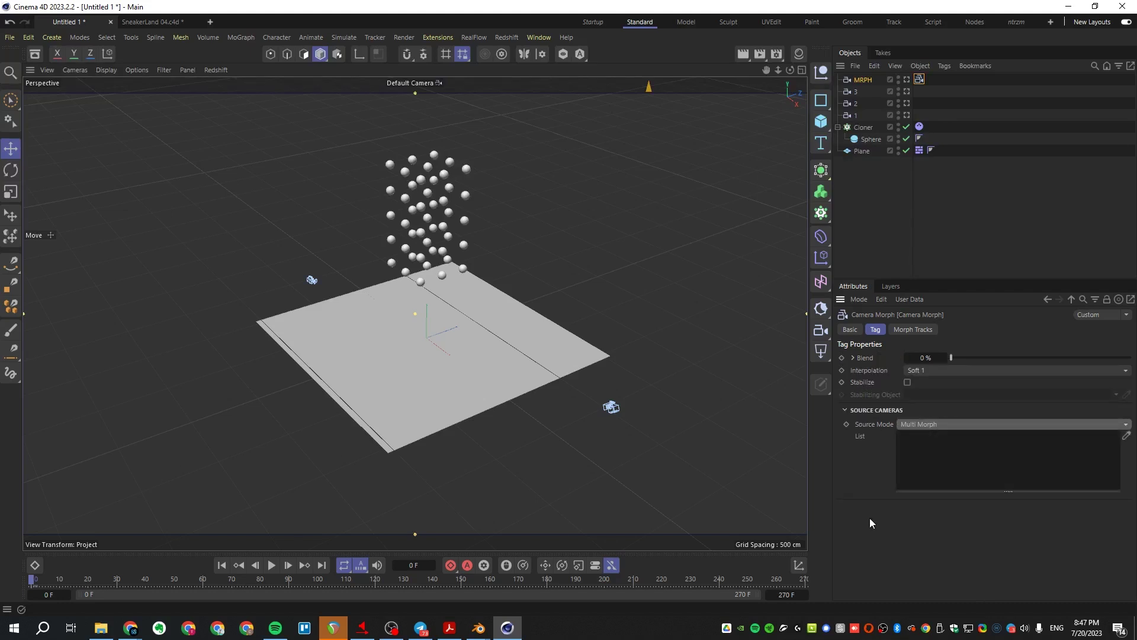
drag(858, 115, 964, 320)
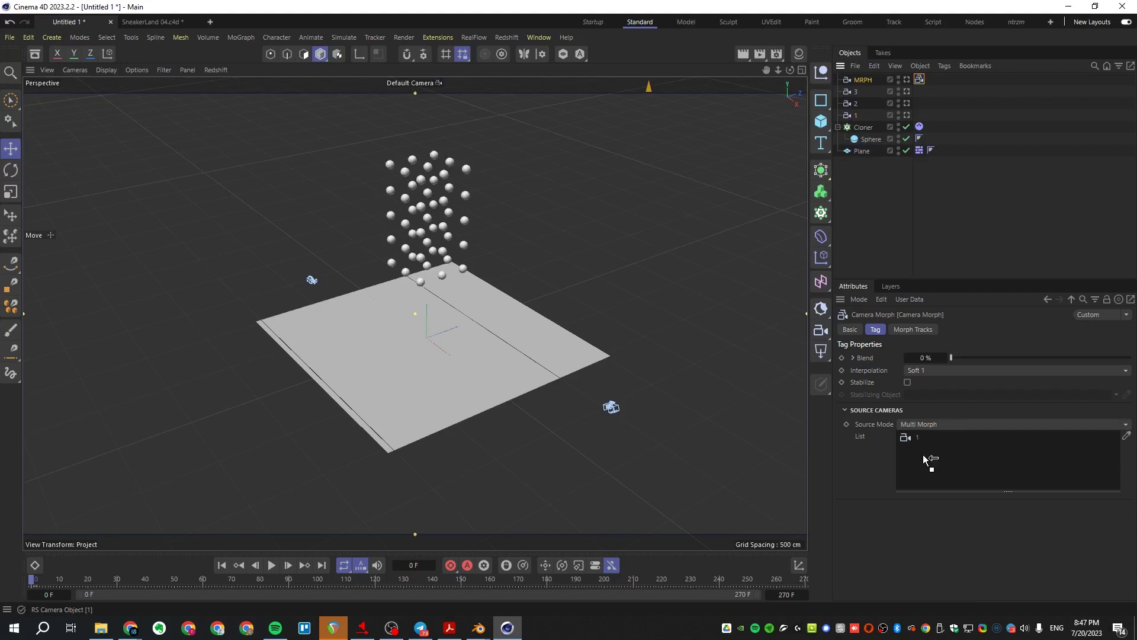
drag(857, 105, 929, 477)
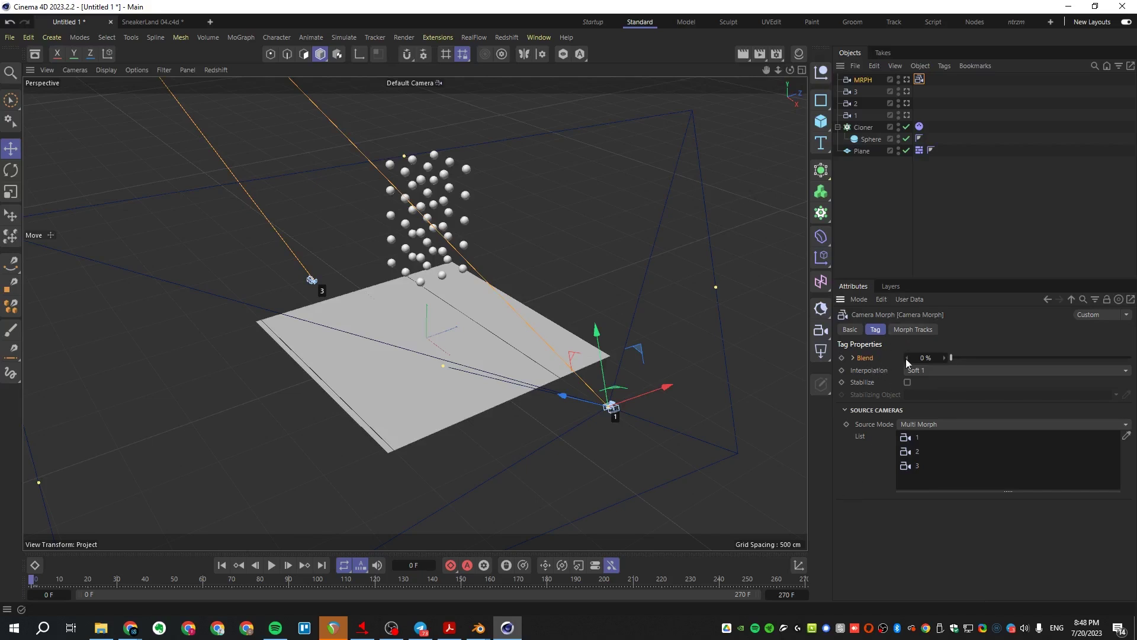
- Preview the Blend at 17.2%, reset it to 0%, and select camera 1
mouse_move(951, 357)
mouse_down()
mouse_move(982, 354)
mouse_move(940, 354)
mouse_up()
drag(941, 355, 1020, 362)
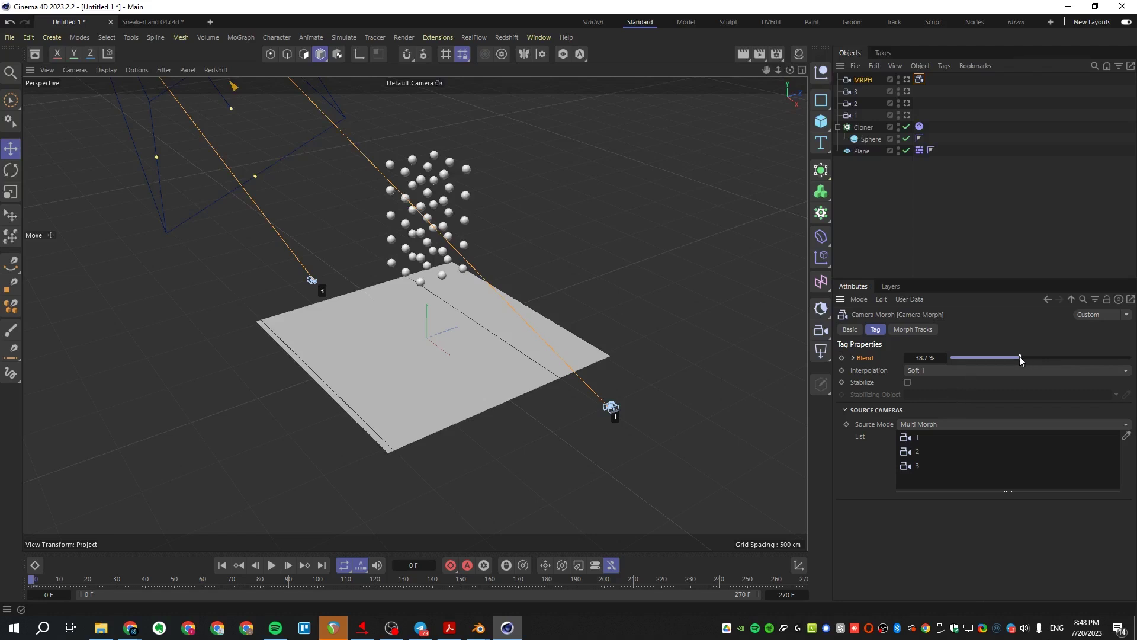
drag(1020, 359, 919, 346)
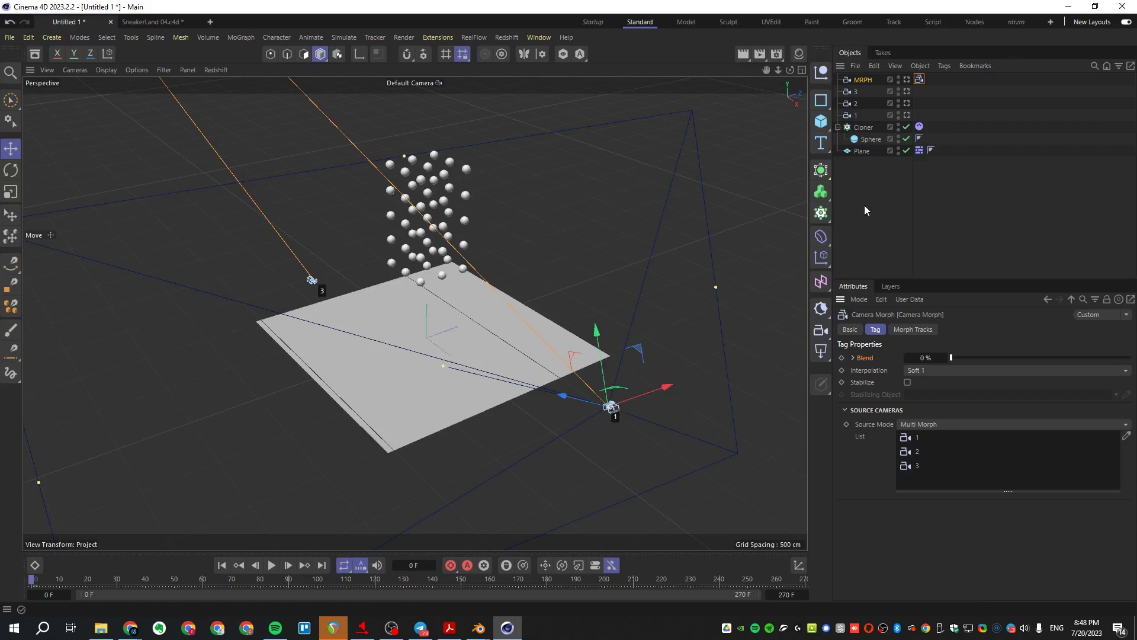
click(855, 116)
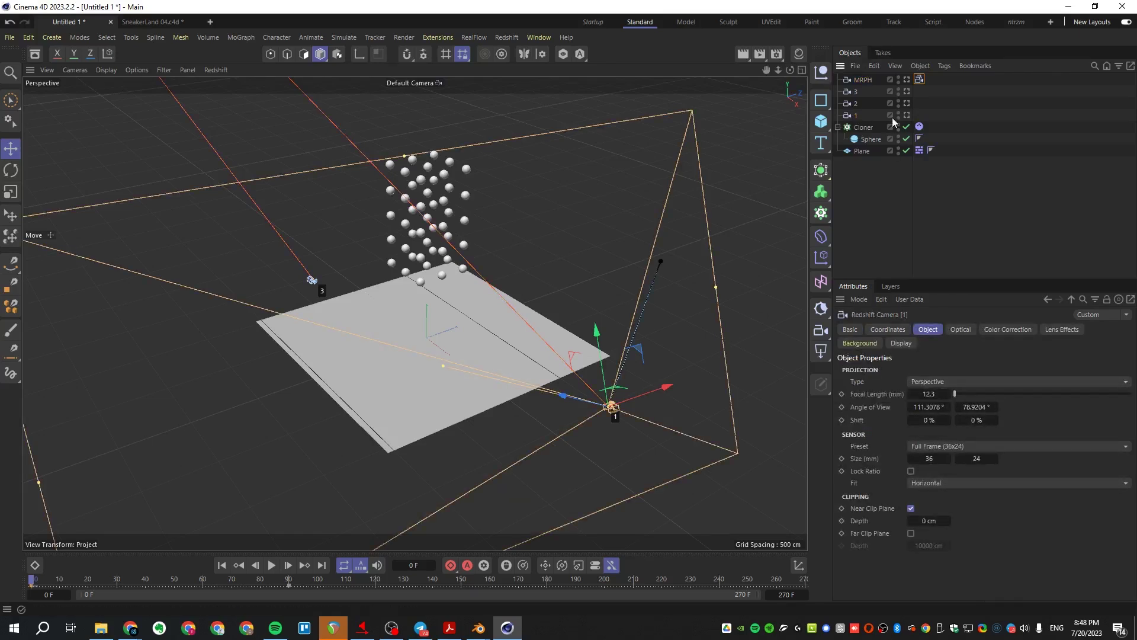
- At frame 90, keyframe the MRPH morph Blend at 0% and then at 50%
click(863, 79)
click(289, 582)
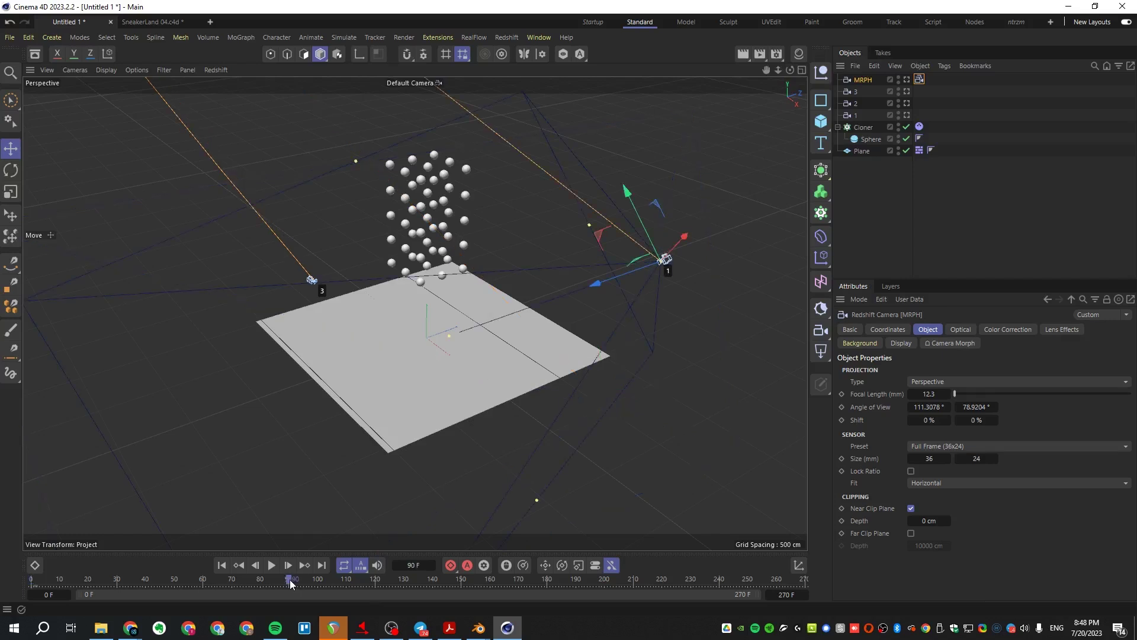
click(919, 79)
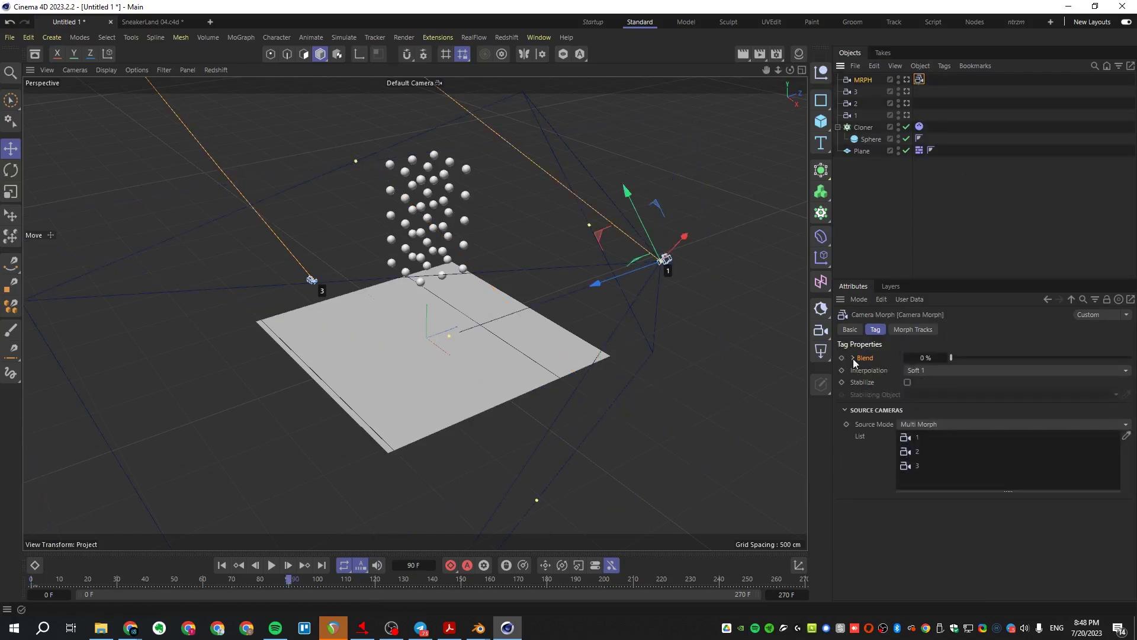
click(842, 358)
click(931, 358)
text(50)
key(Return)
click(841, 358)
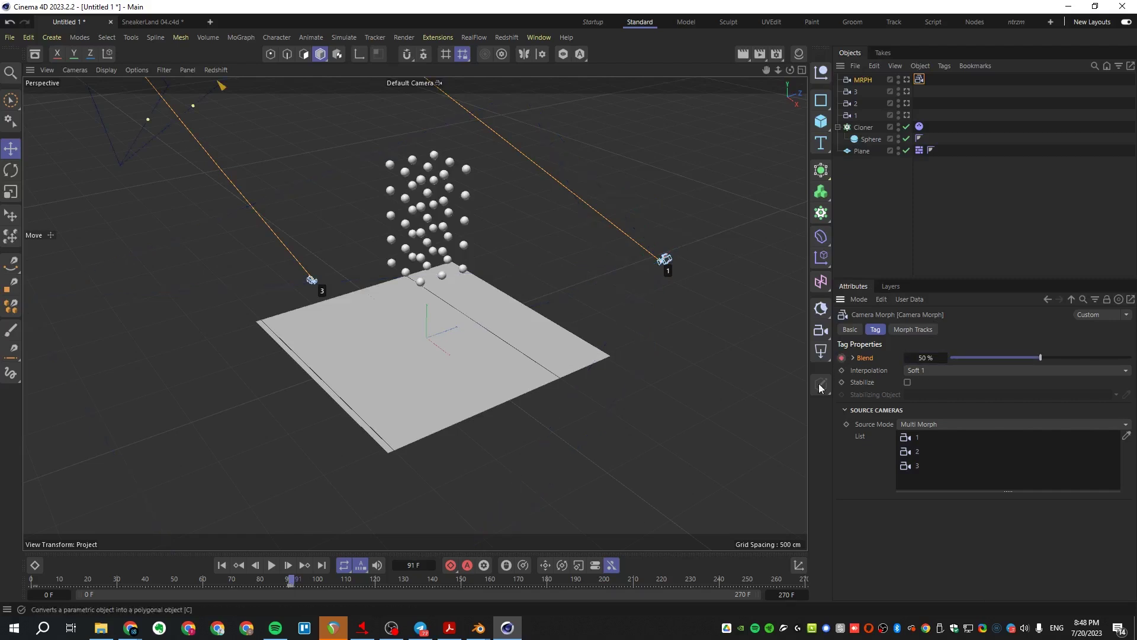
- At a later frame, keyframe the Blend at 100% and look through the MRPH camera
alt+drag(445, 415, 302, 255)
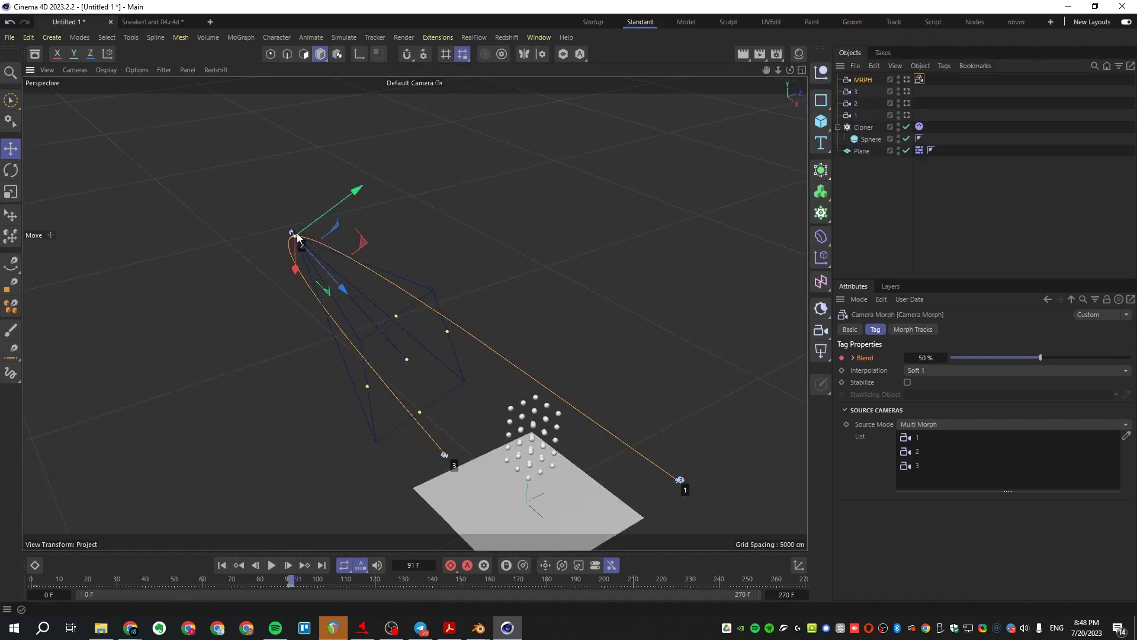
drag(290, 579, 550, 562)
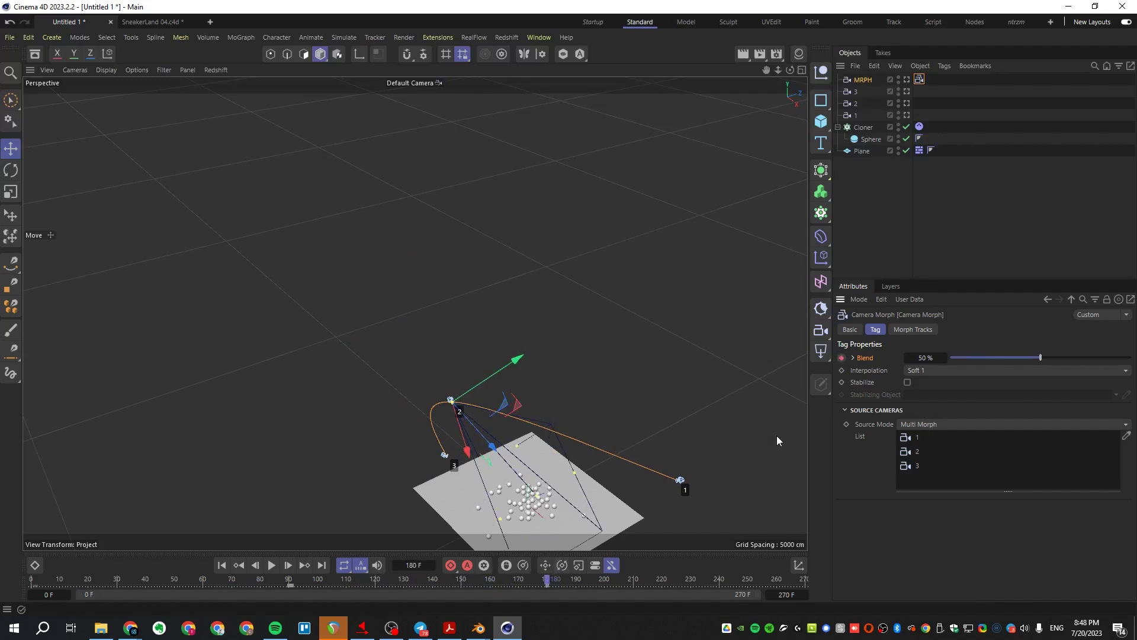
drag(1040, 357, 1131, 356)
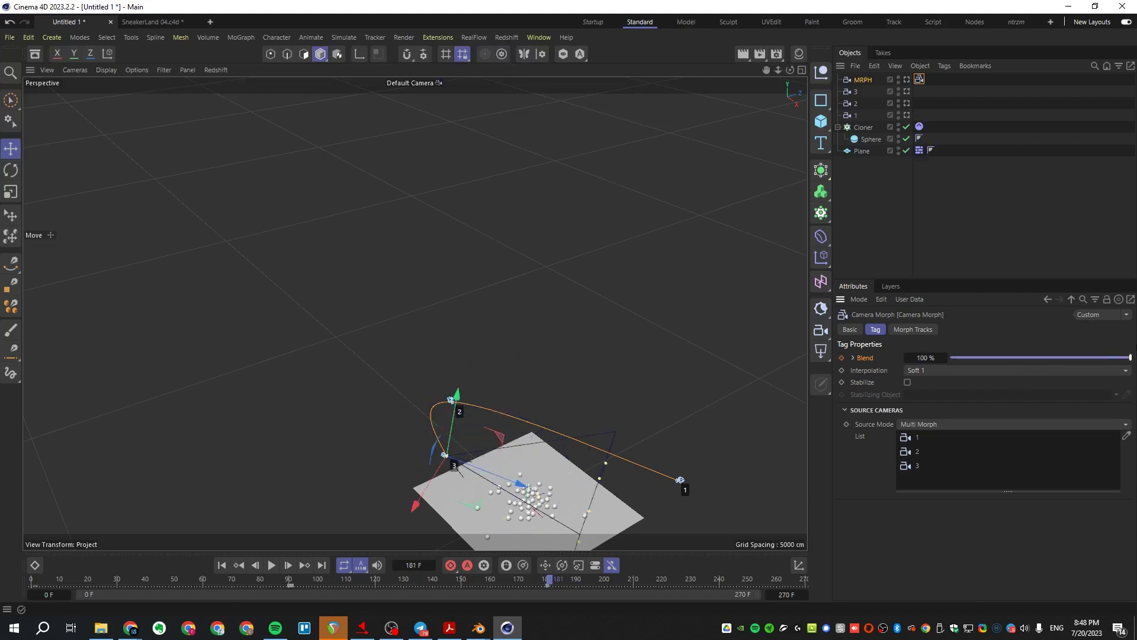
click(840, 356)
click(905, 81)
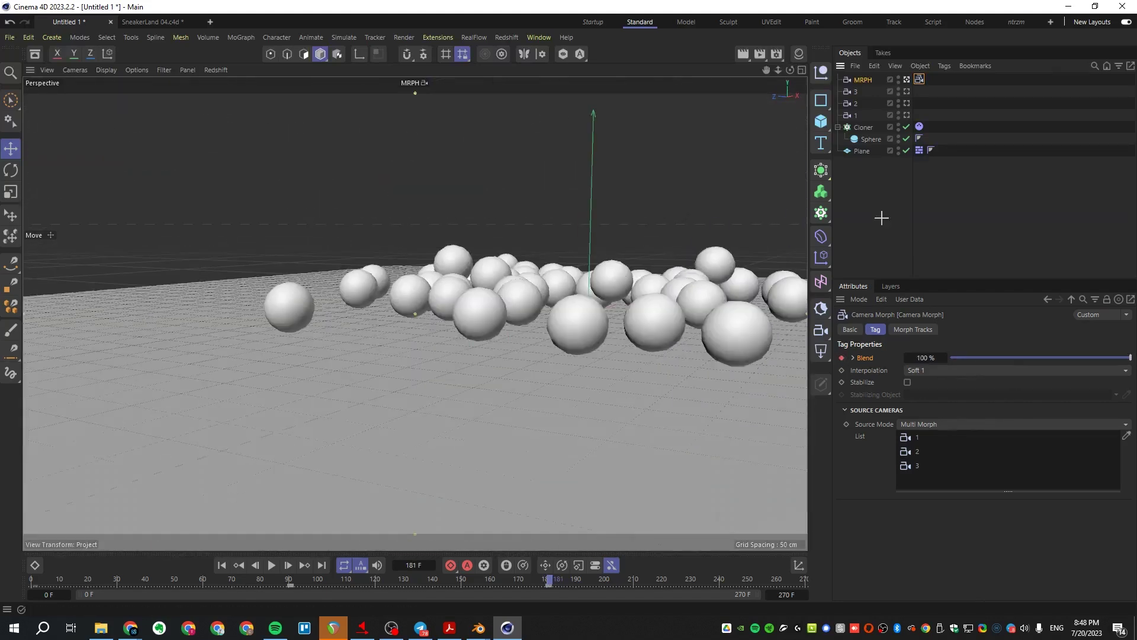
- Play the morph animation from the start through MRPH, stop it, and select MRPH's Camera Morph tag
click(881, 218)
click(221, 565)
click(271, 565)
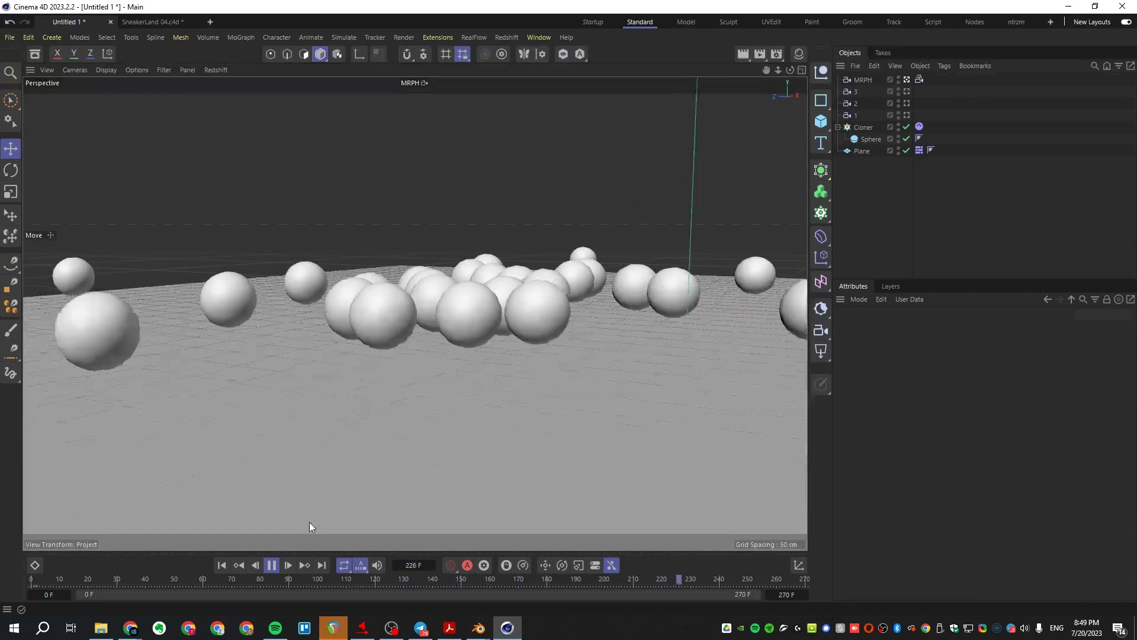
click(271, 565)
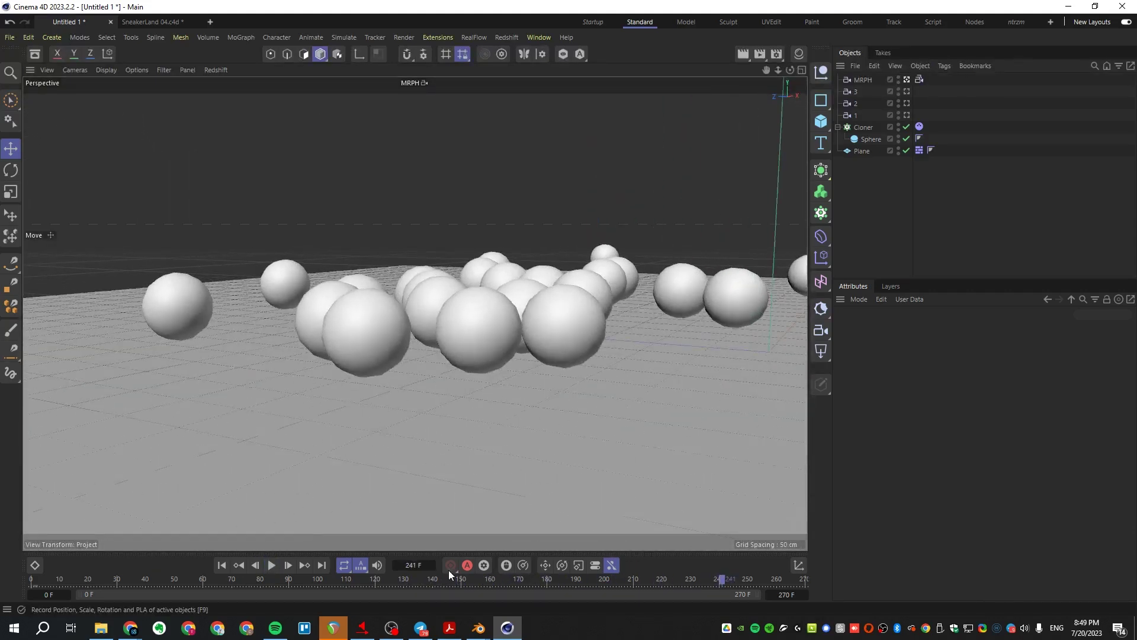
click(859, 80)
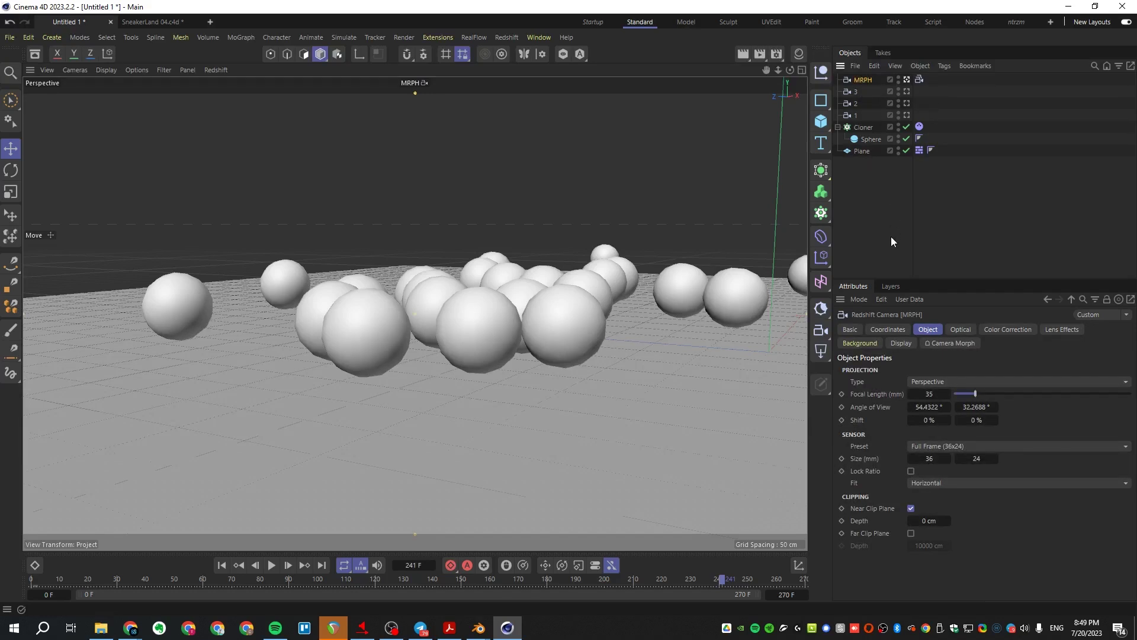
click(919, 80)
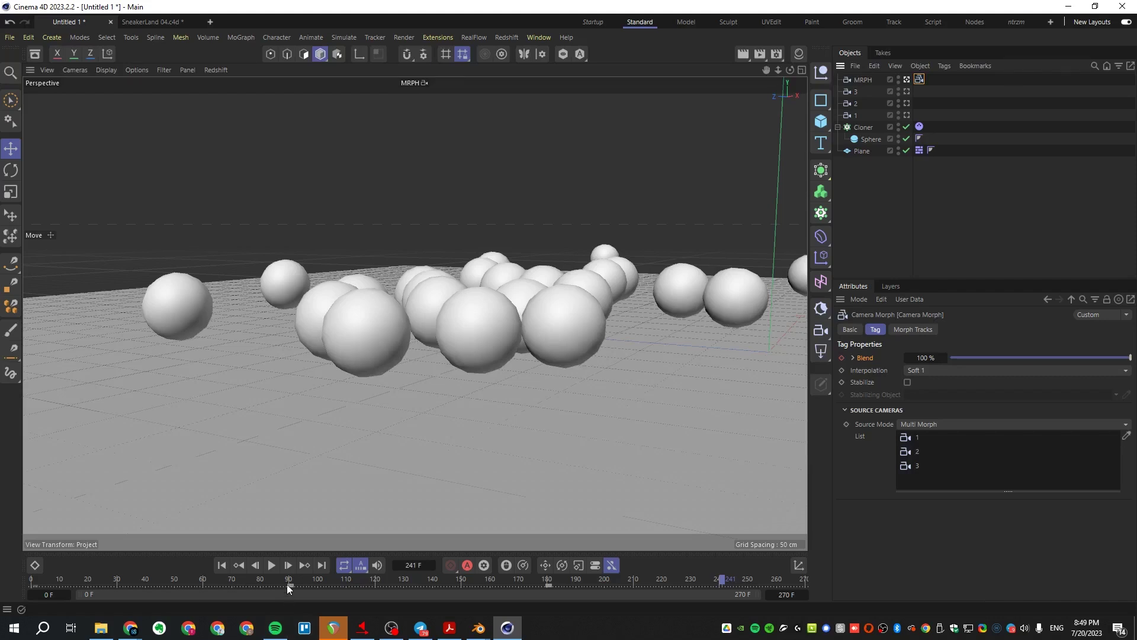
- Move the 50% Blend key from frame 90 to frame 95
click(290, 585)
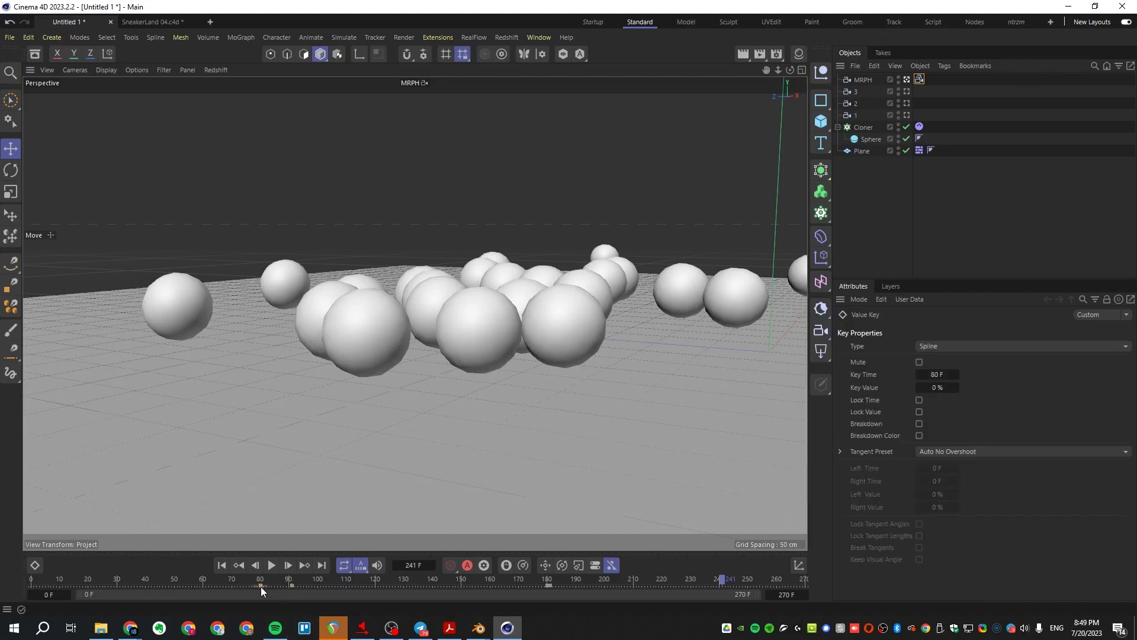
drag(290, 585, 303, 587)
click(231, 582)
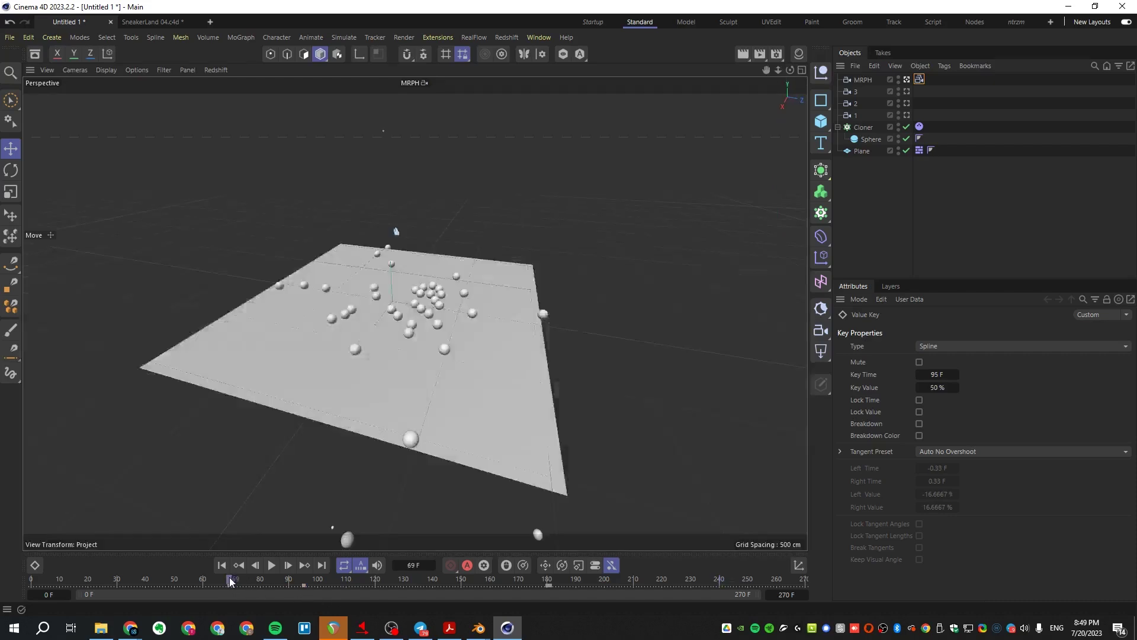
click(907, 79)
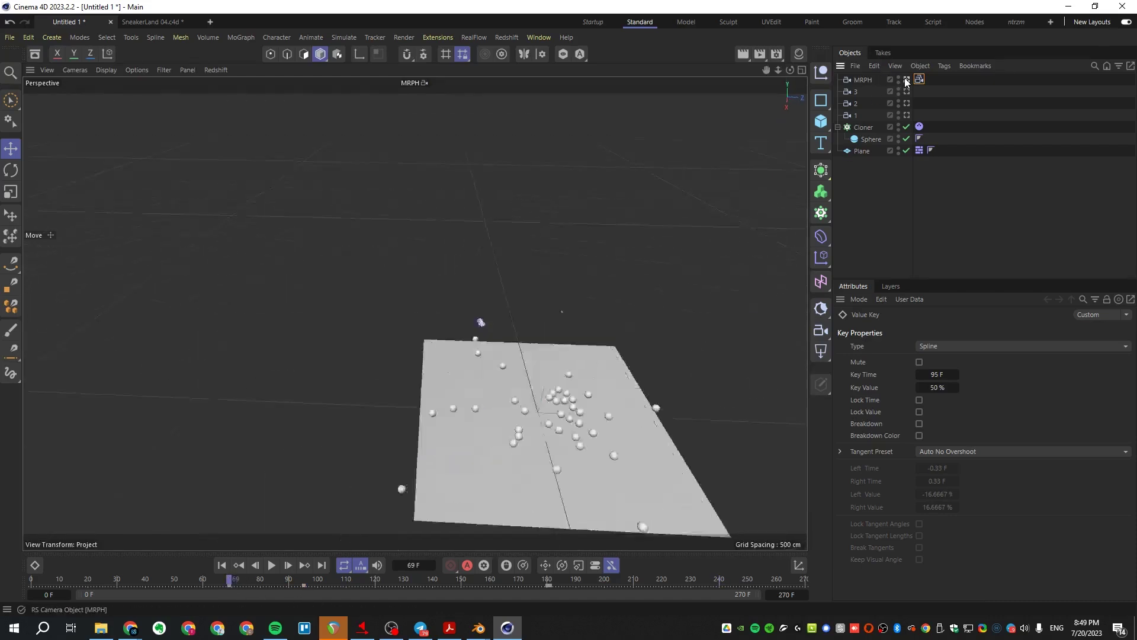
alt+middle_drag(515, 501, 515, 361)
drag(230, 585, 287, 587)
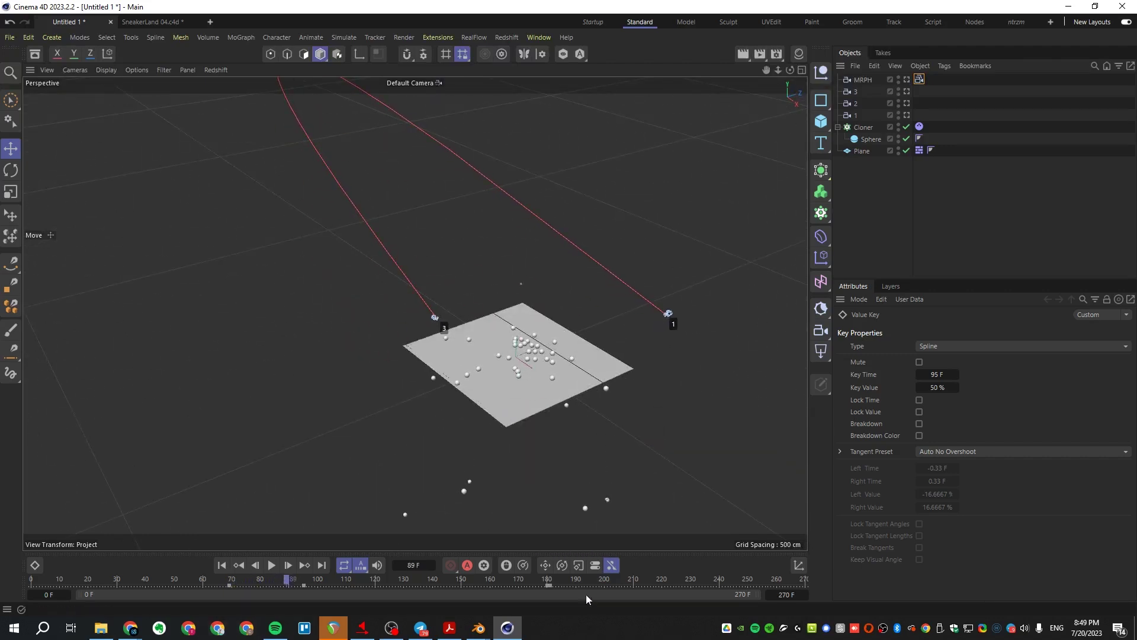
- Retime the later keys to frames 177 and 197, putting the 100% key at 197
click(561, 586)
drag(550, 586, 539, 586)
click(584, 586)
drag(594, 587, 597, 586)
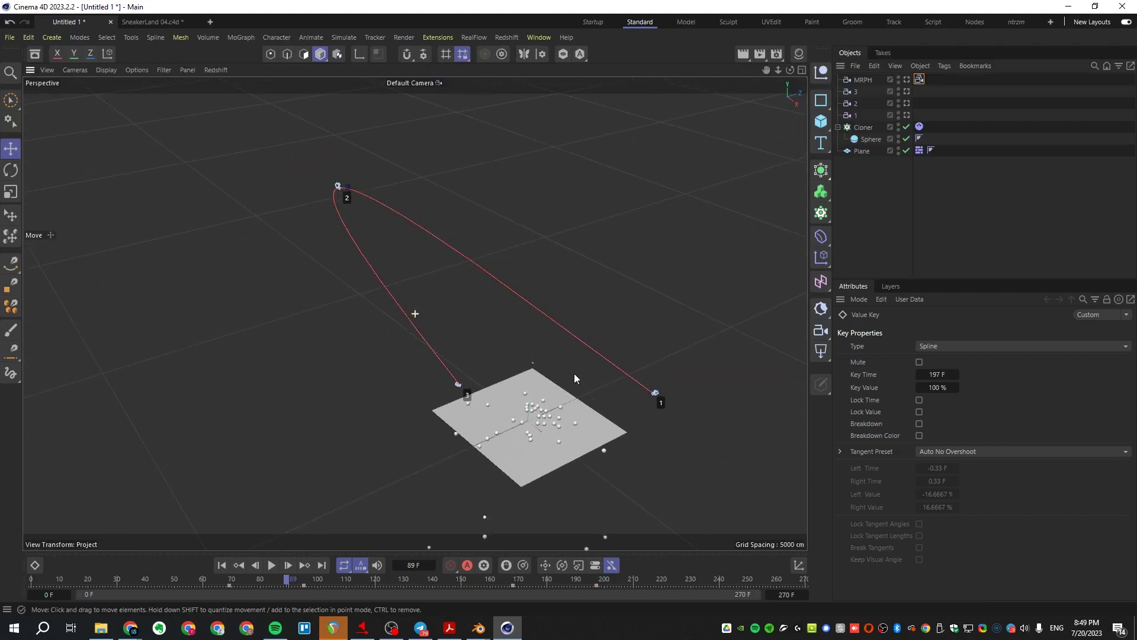
- Scrub the animation, select the 0% key near frame 64, and rewind viewing through MRPH
click(95, 579)
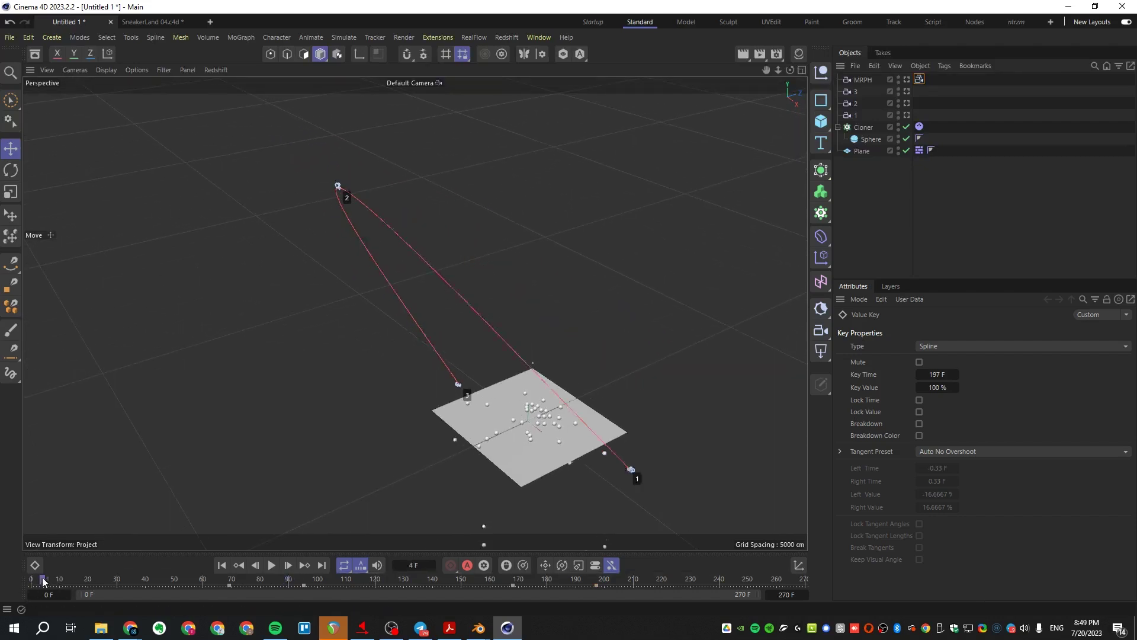
drag(95, 580, 652, 567)
click(215, 585)
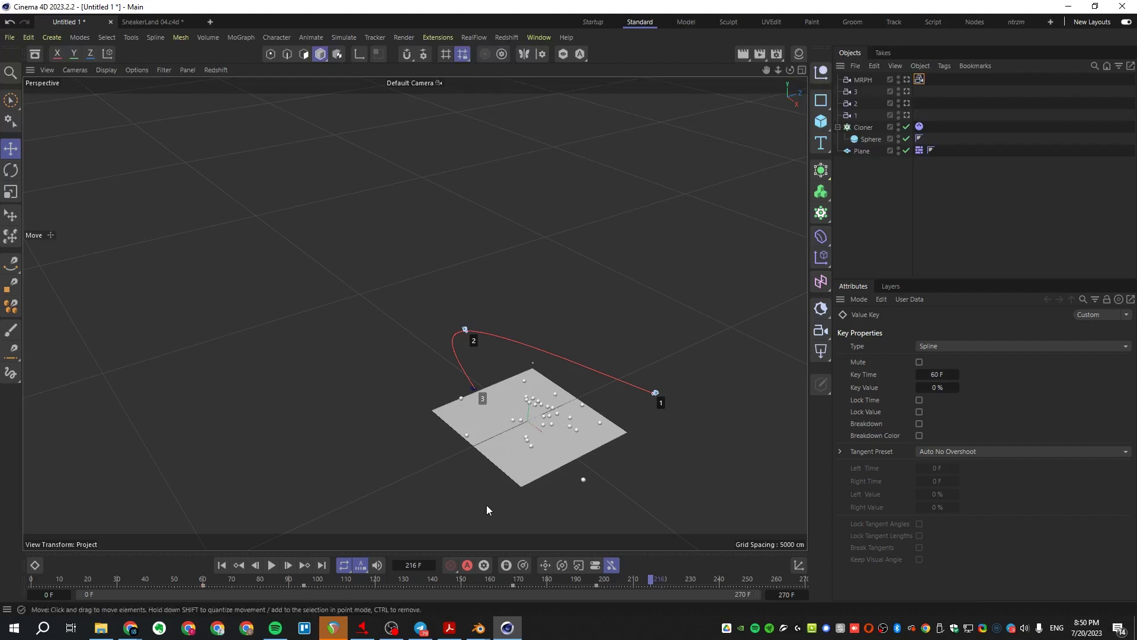
click(908, 80)
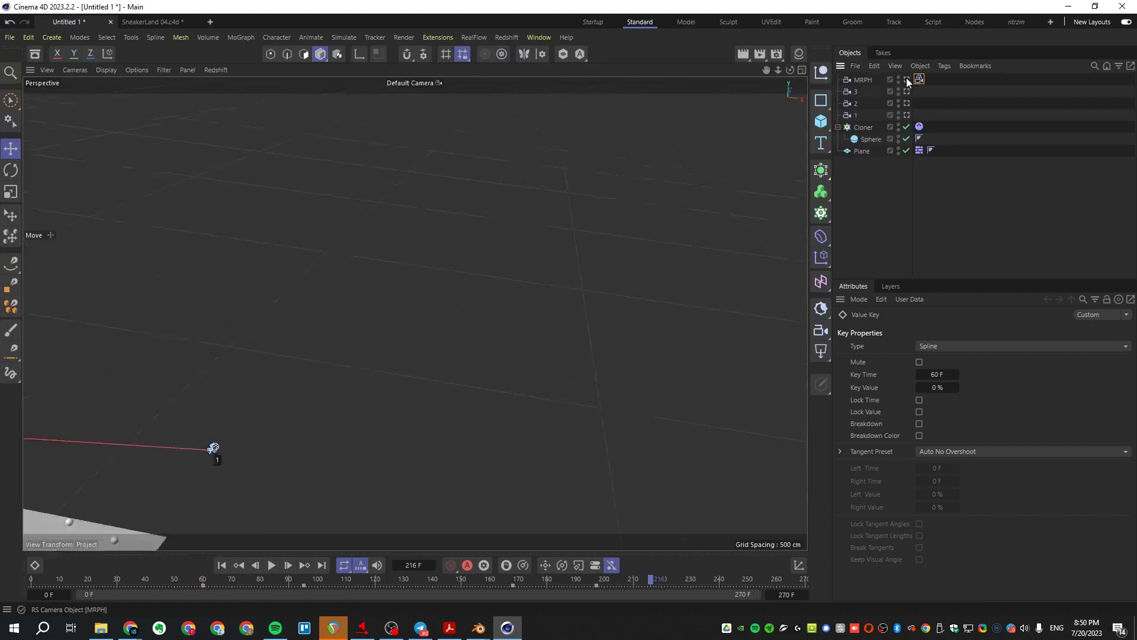
click(222, 565)
- Play the retimed morph, then inspect the 50% key at 103 F and the 0% key at 55 F
click(272, 565)
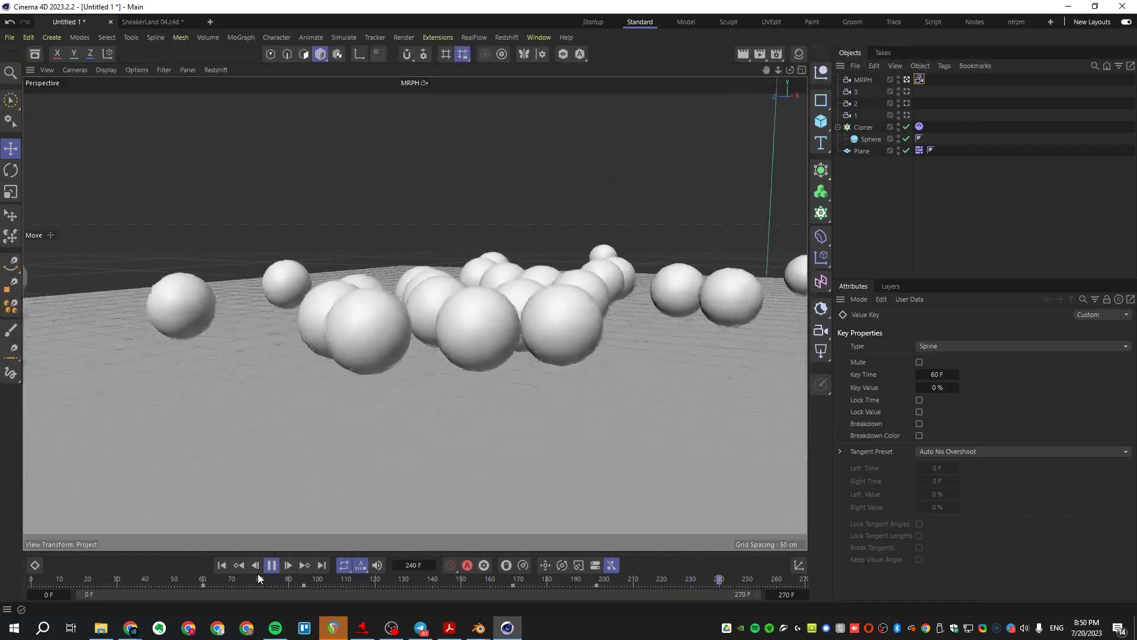
key(space)
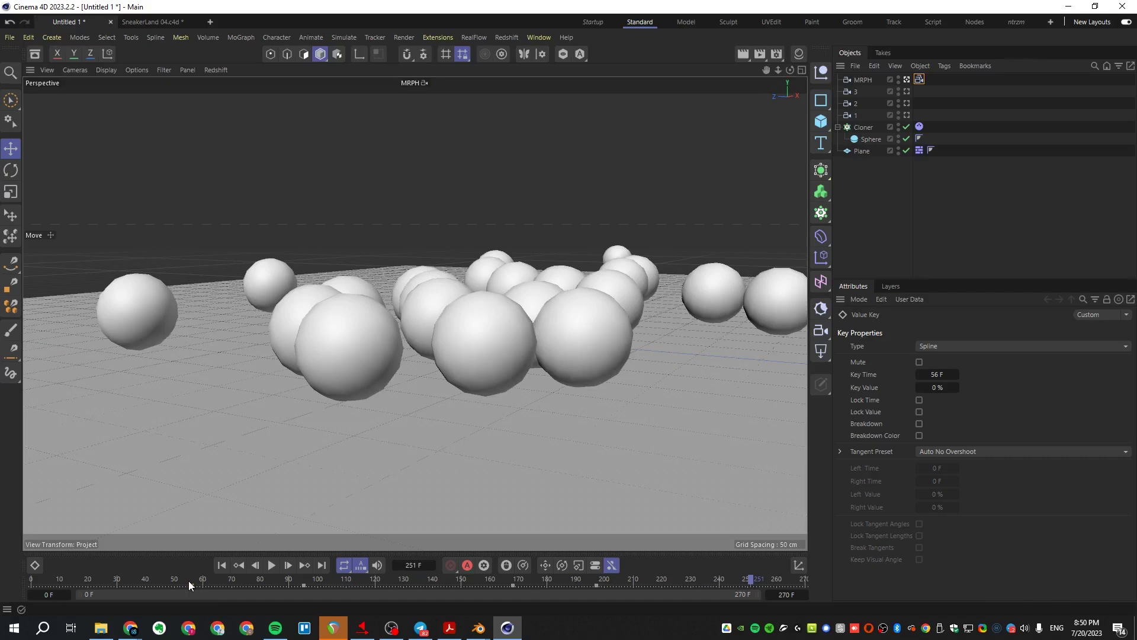
click(327, 585)
click(192, 585)
- Replay the animation from the start through MRPH, stop it, and clear the selection
click(222, 565)
click(271, 565)
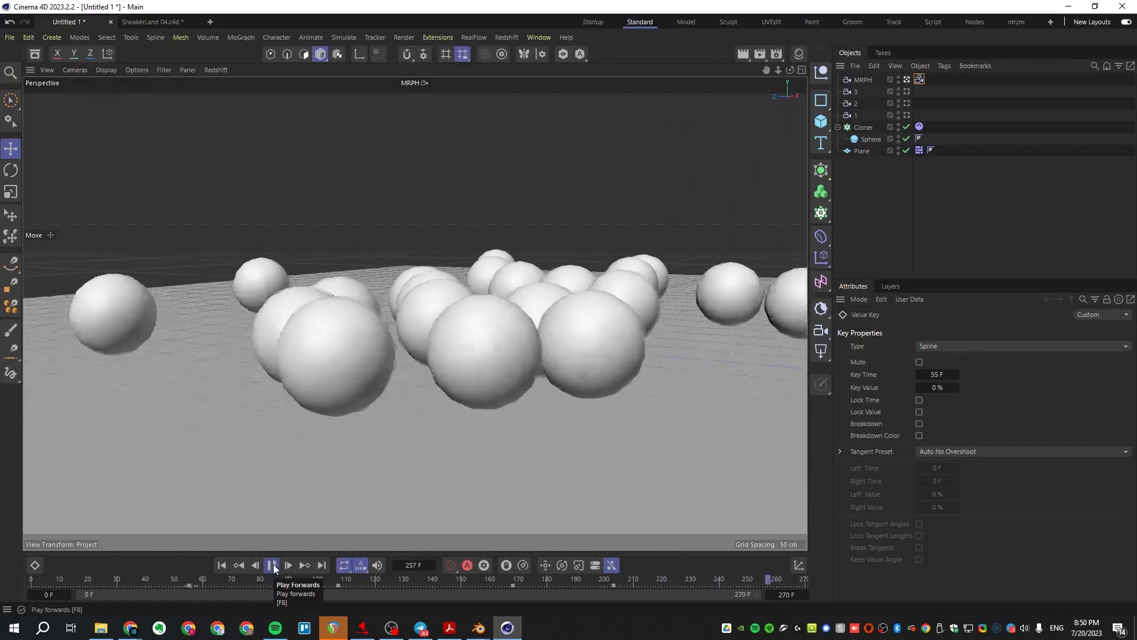
click(272, 565)
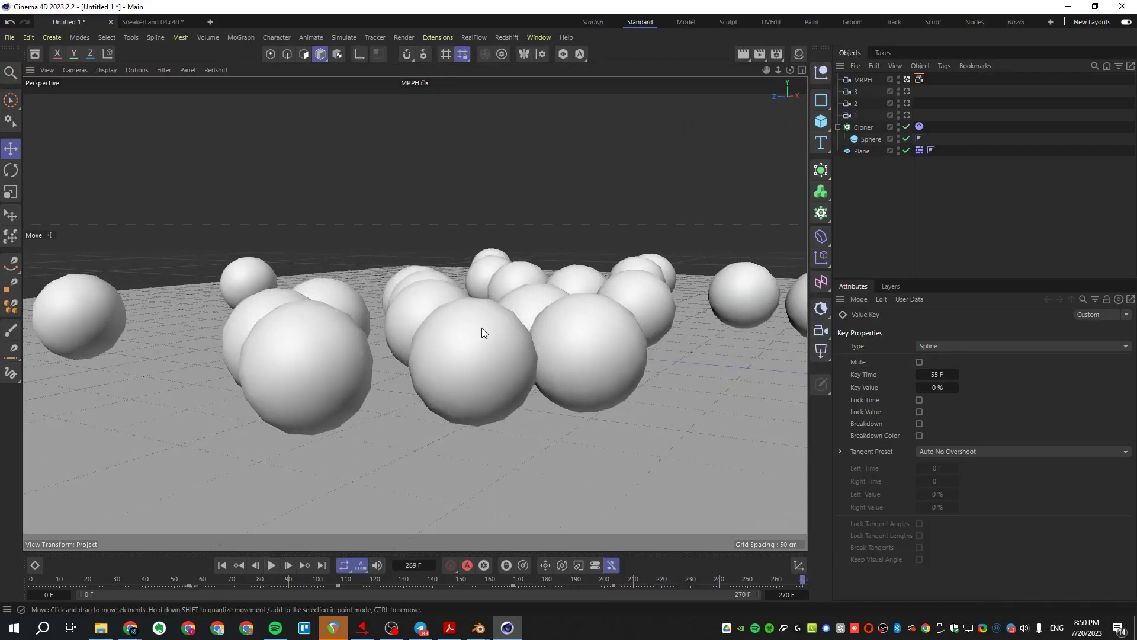
click(481, 332)
click(882, 201)
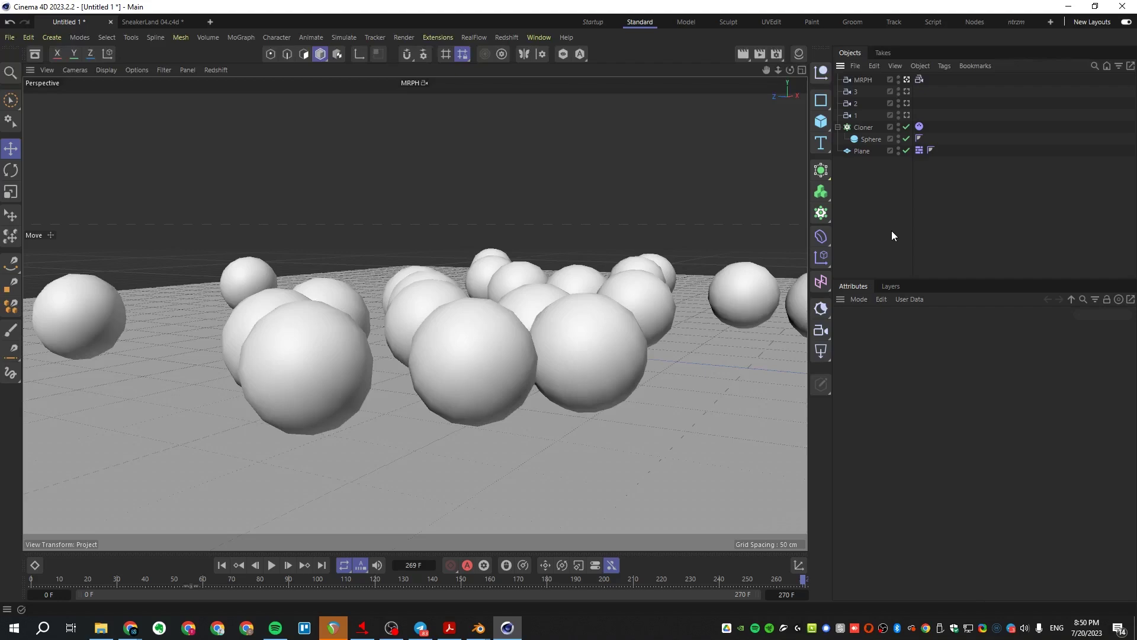
- Add sheet row 7 'работа с камерой' scoring 1 for C4D, then show the '5. Освещение' PDF slide
mouse_move(130, 628)
click(285, 580)
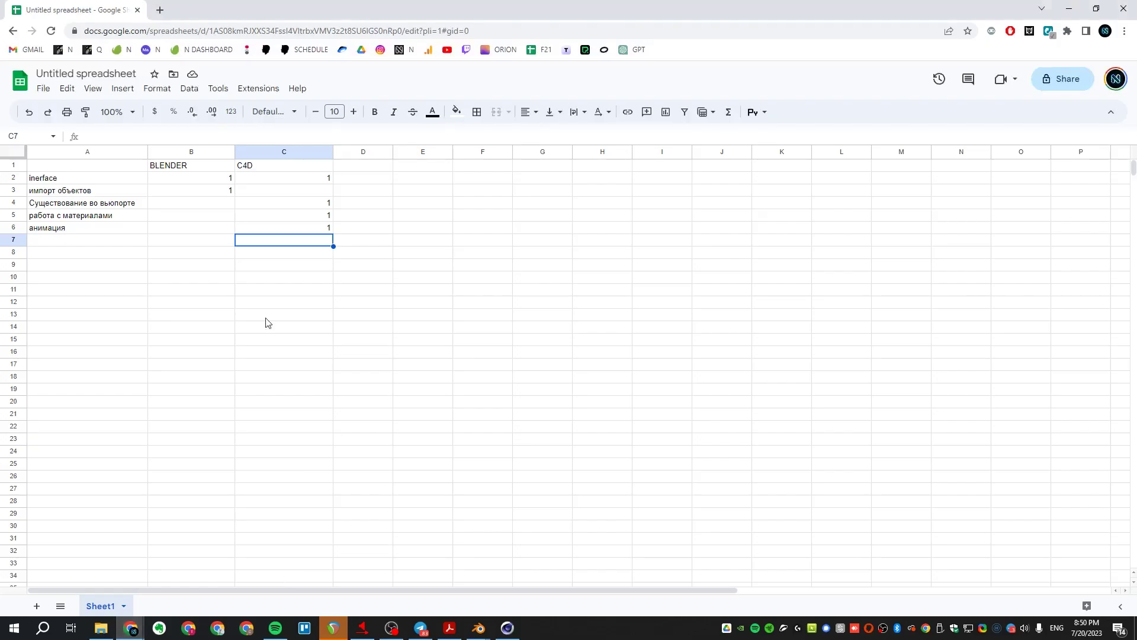
double_click(108, 243)
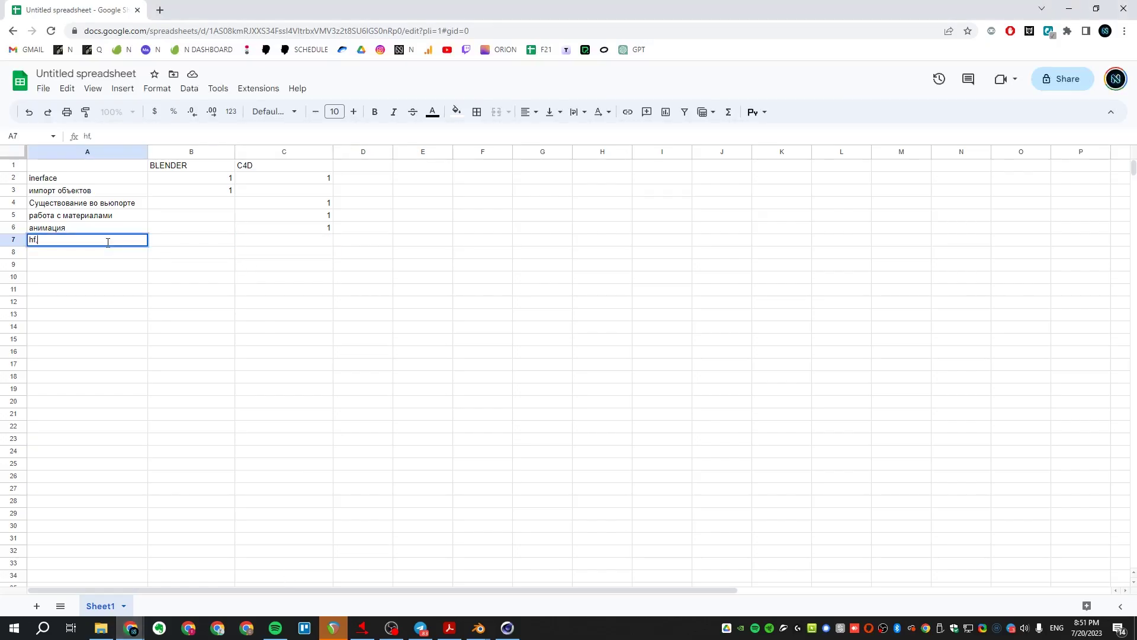
key(alt+shift)
text(работа с камерой)
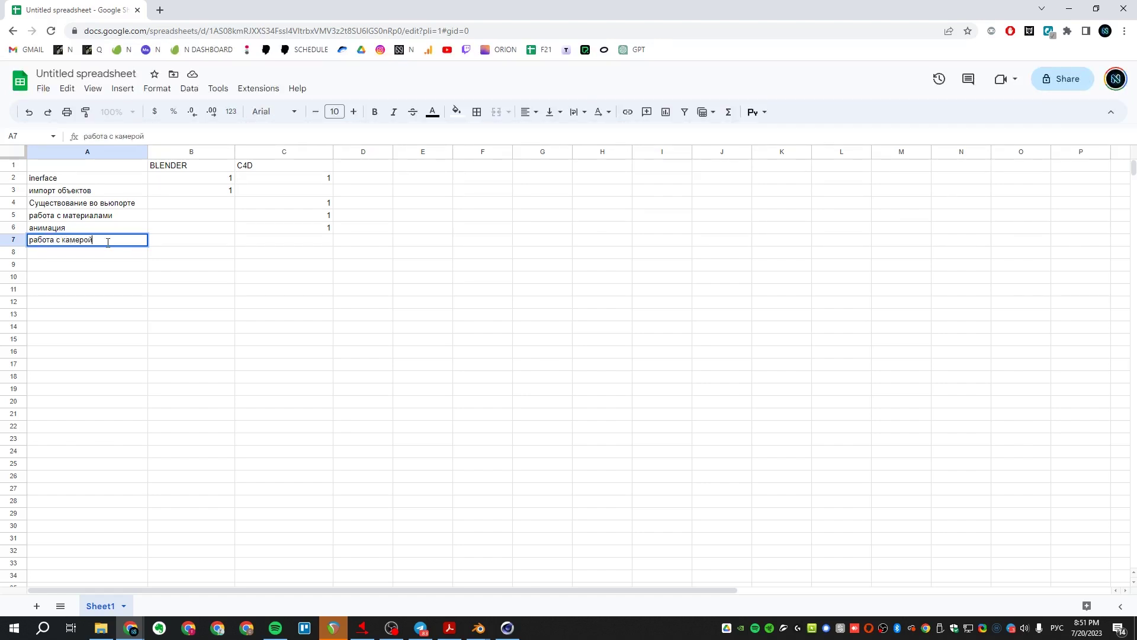
click(293, 242)
text(1)
key(Return)
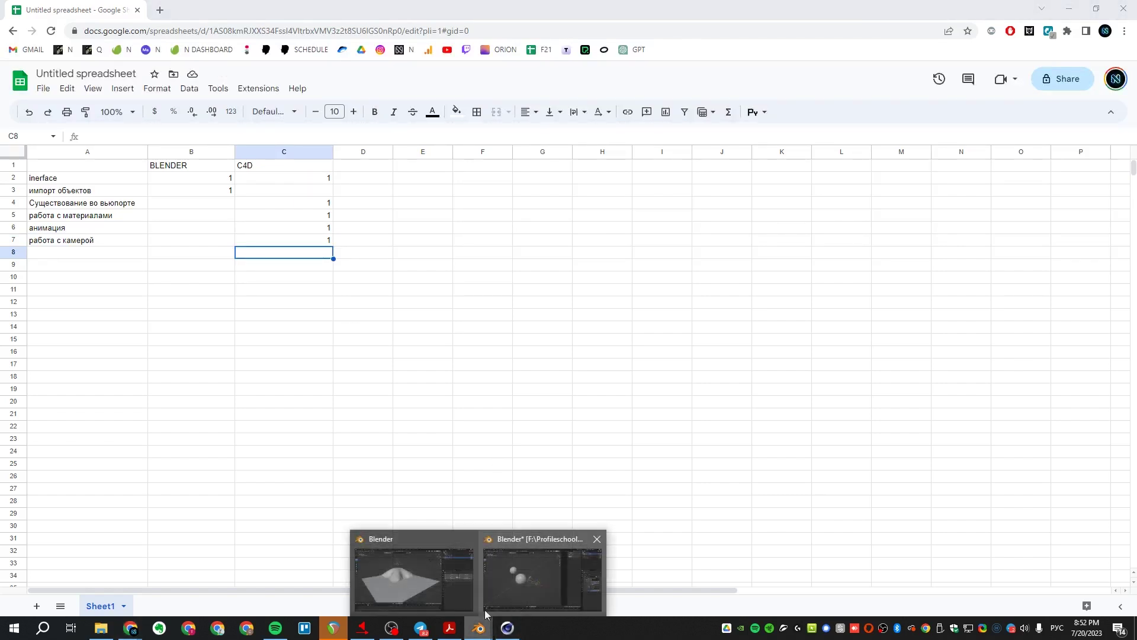
click(450, 628)
scroll(605, 470, down, 1)
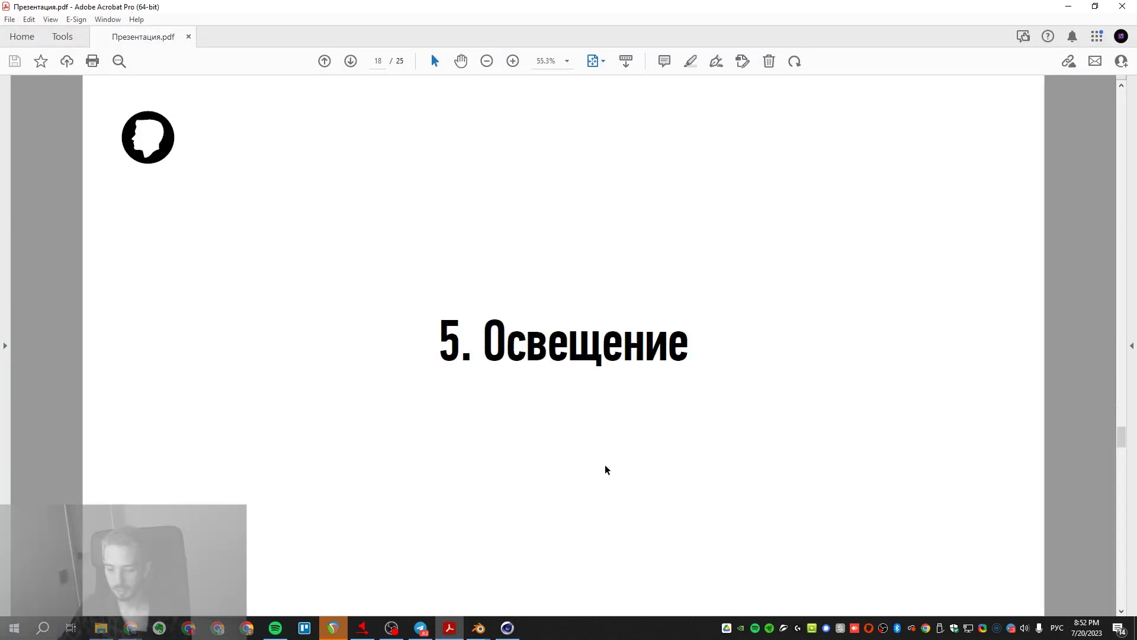
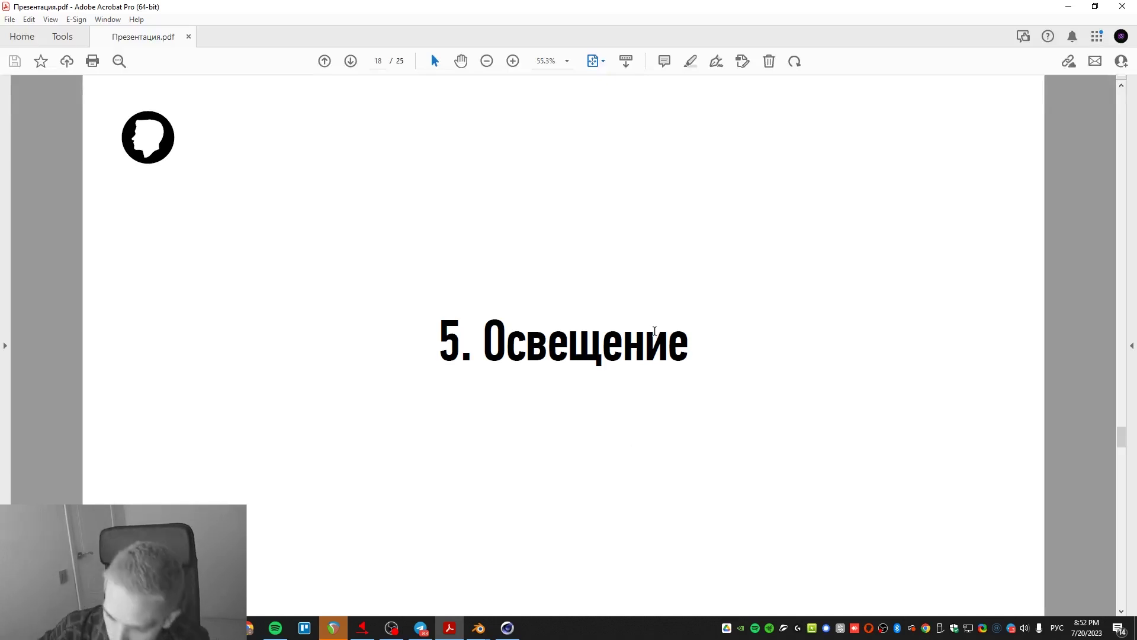
- Browse File Explorer to Stream C4D BLENDER > Profileschool, then return to the Buddah 03 Blender window
mouse_move(478, 627)
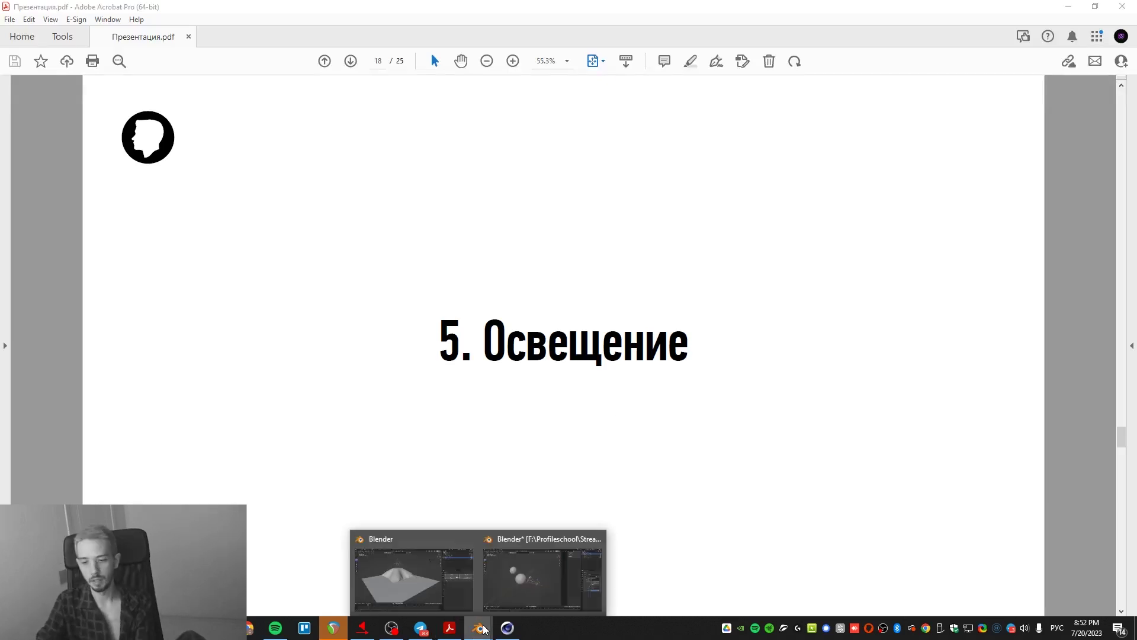
key(alt+Tab)
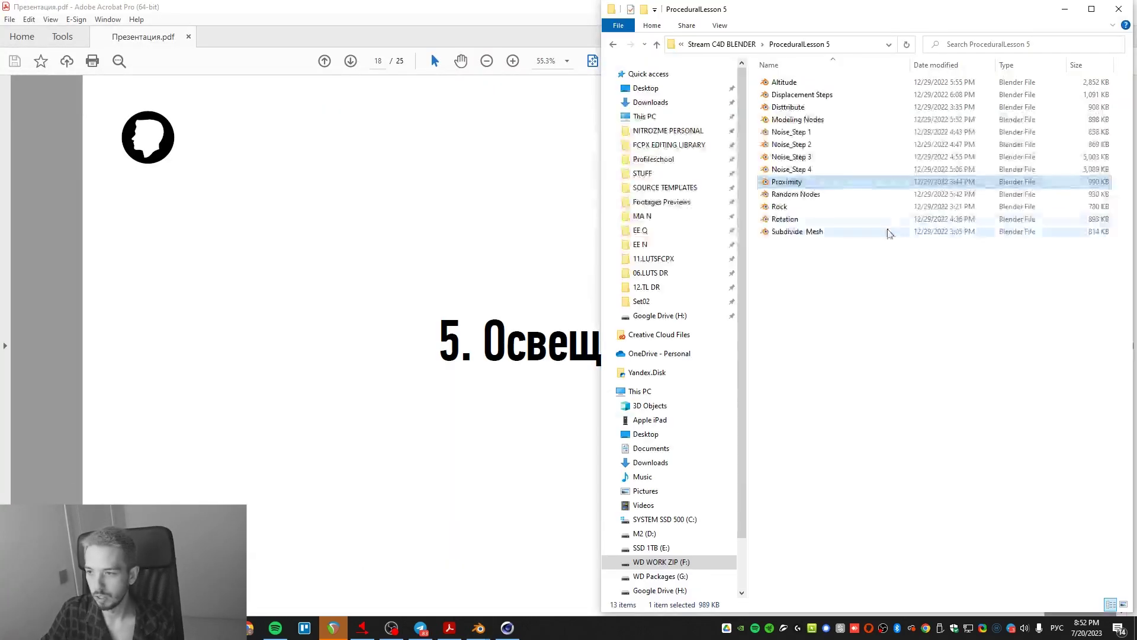
click(722, 44)
click(653, 159)
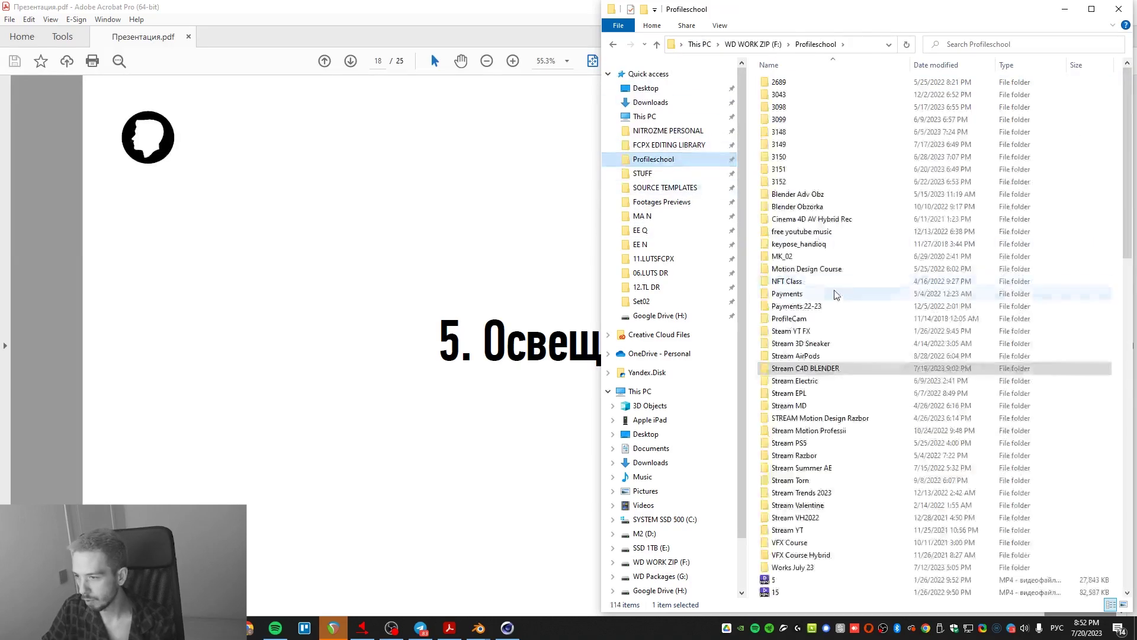
key(alt+Tab)
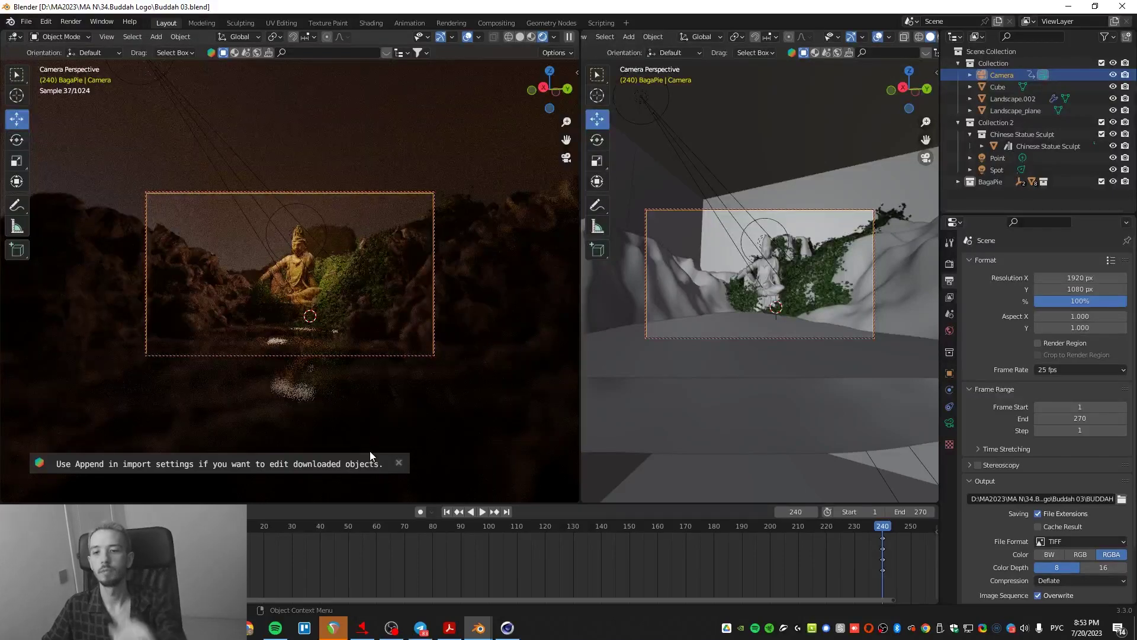
- Widen the Outliner, dolly the camera closer to the statue, and toggle both viewports' side panels
drag(1016, 215, 1016, 319)
scroll(414, 291, up, 2)
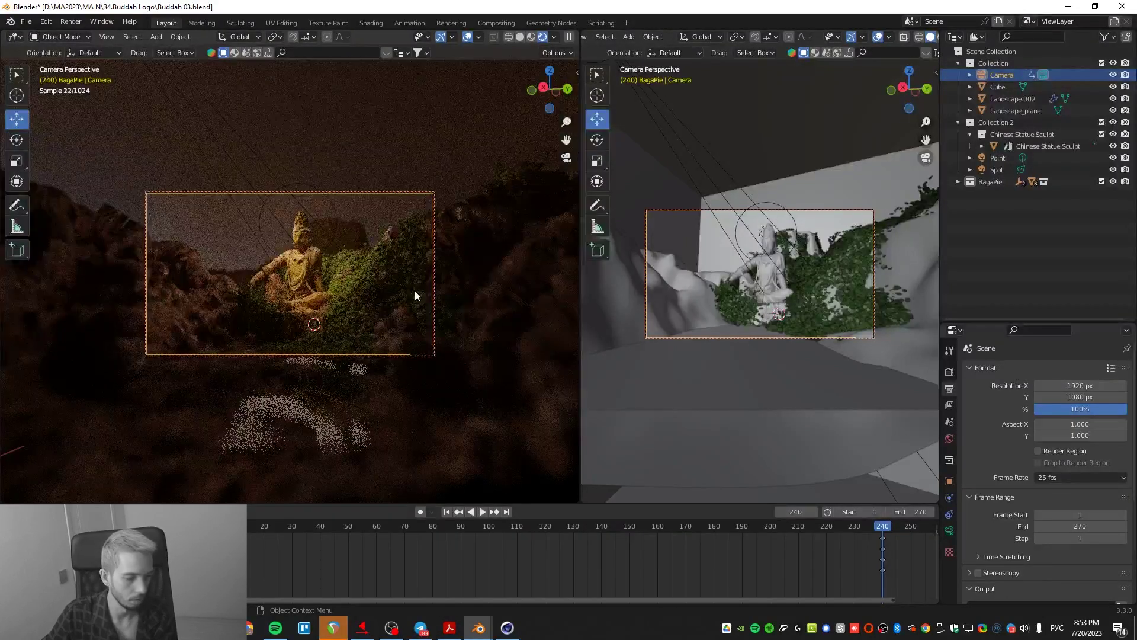
click(578, 72)
key(n)
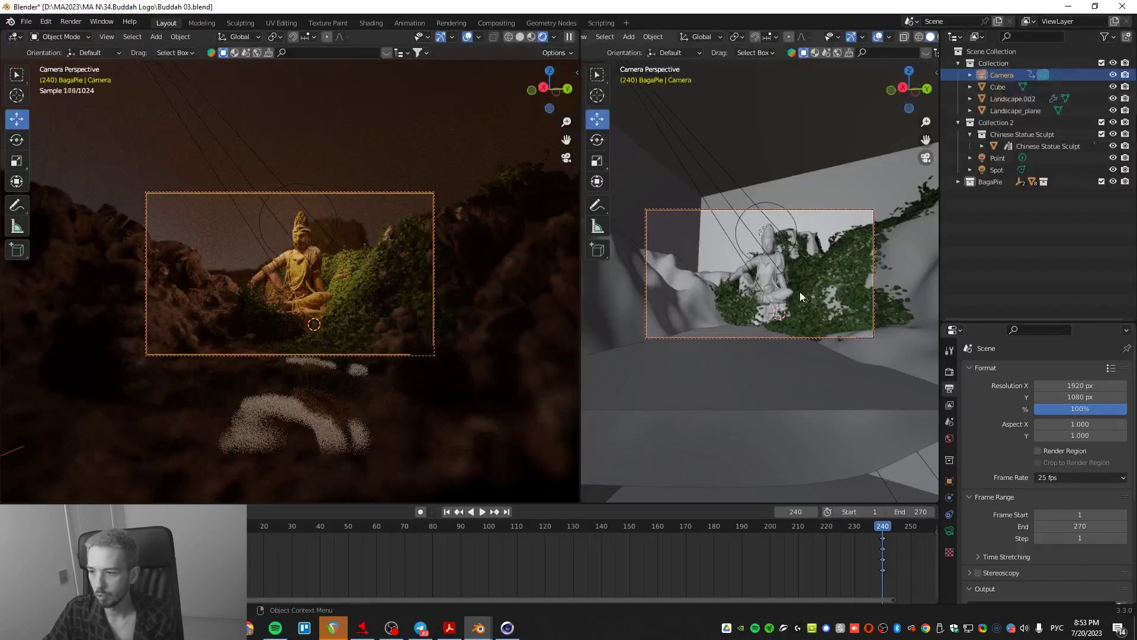
key(n)
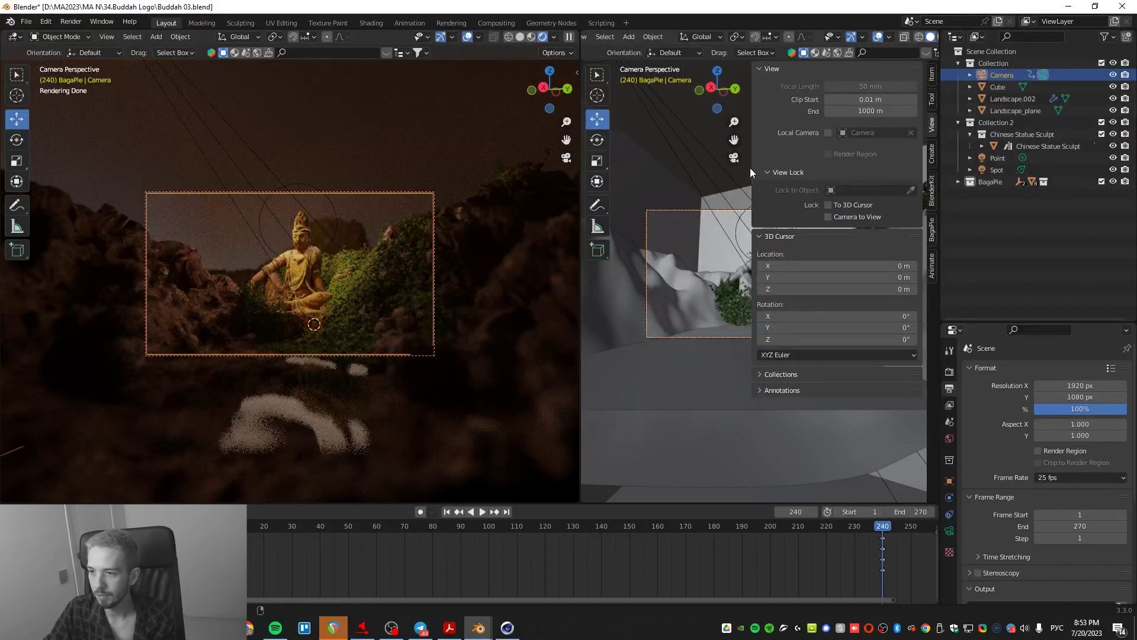
key(n)
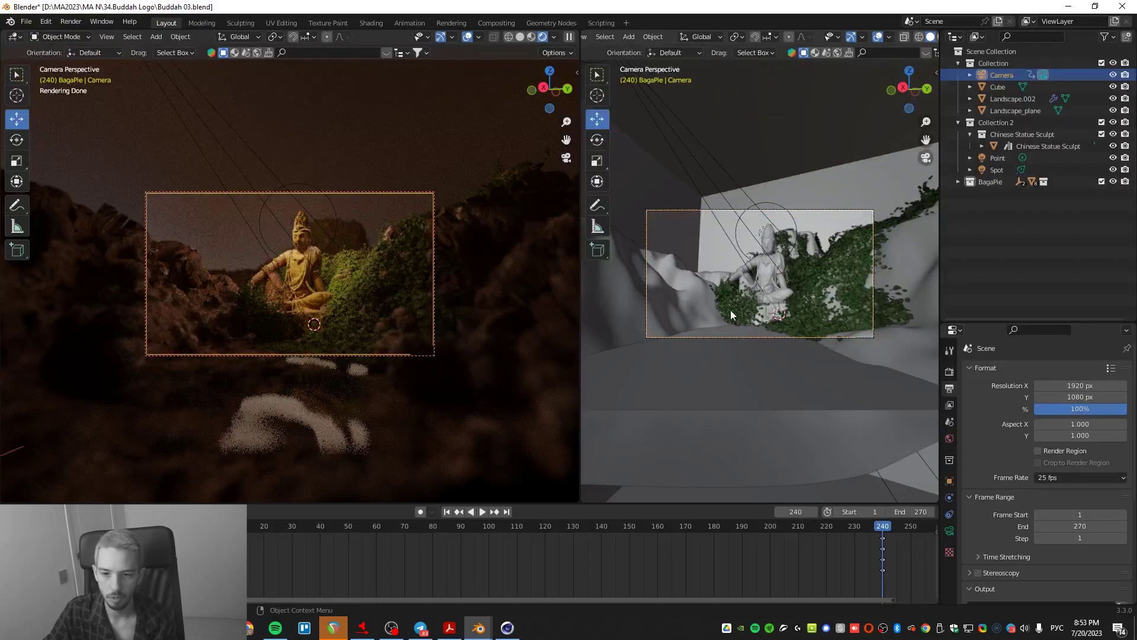
- Orbit the right view out to the whole scene, deselect the camera, and pause the live render
middle_drag(757, 301, 783, 285)
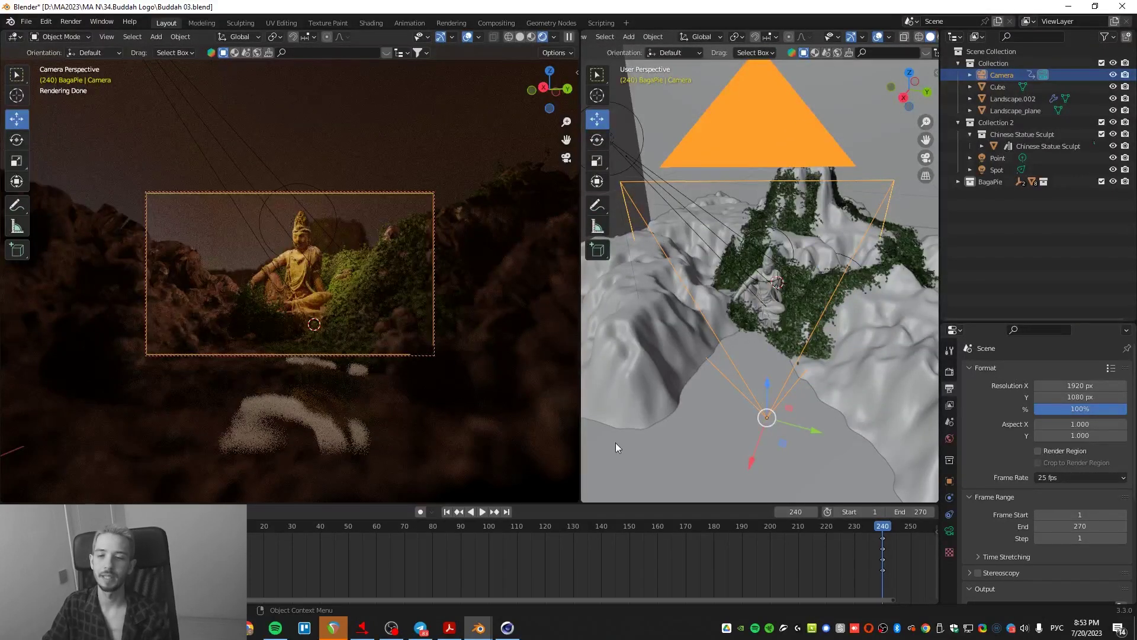
click(1009, 230)
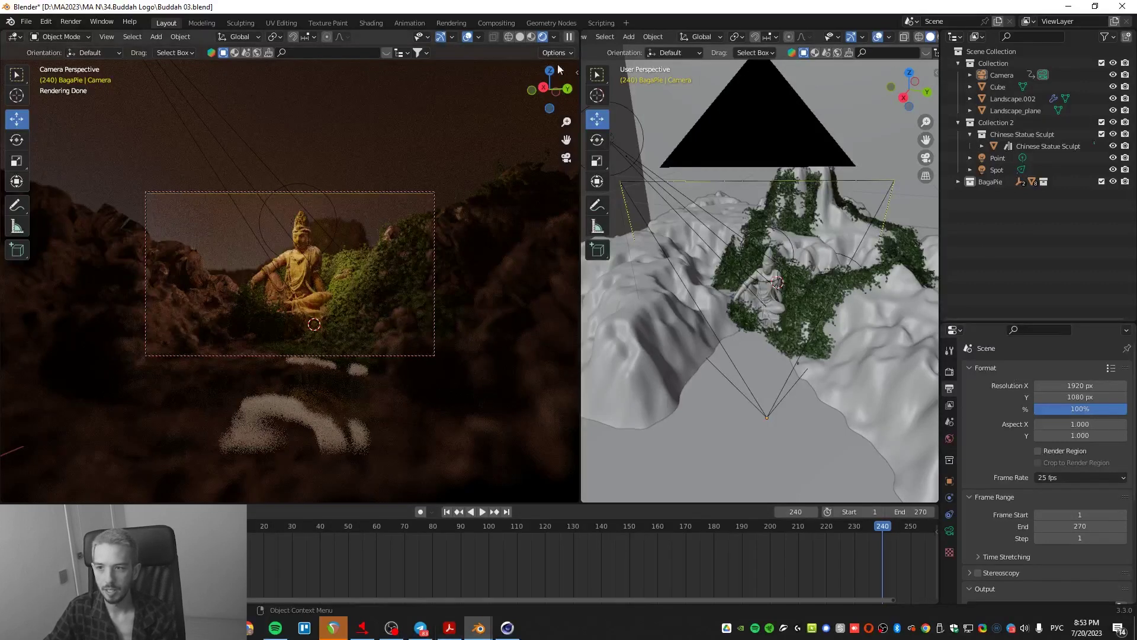
click(569, 36)
click(478, 627)
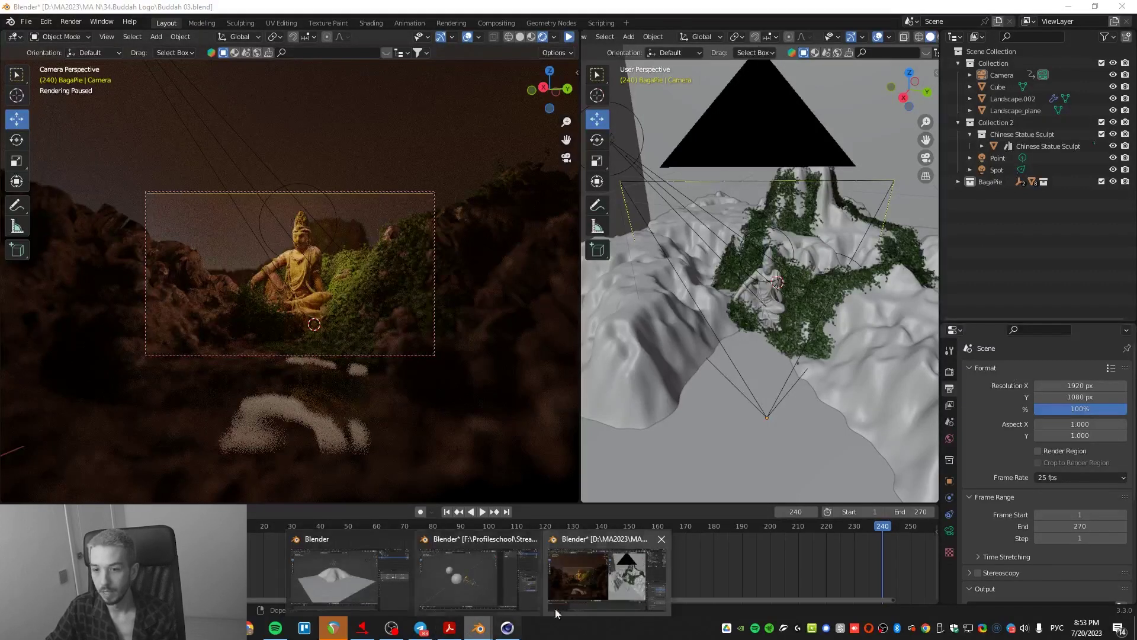
- Switch to the Proximity file and delete all of its objects
click(507, 580)
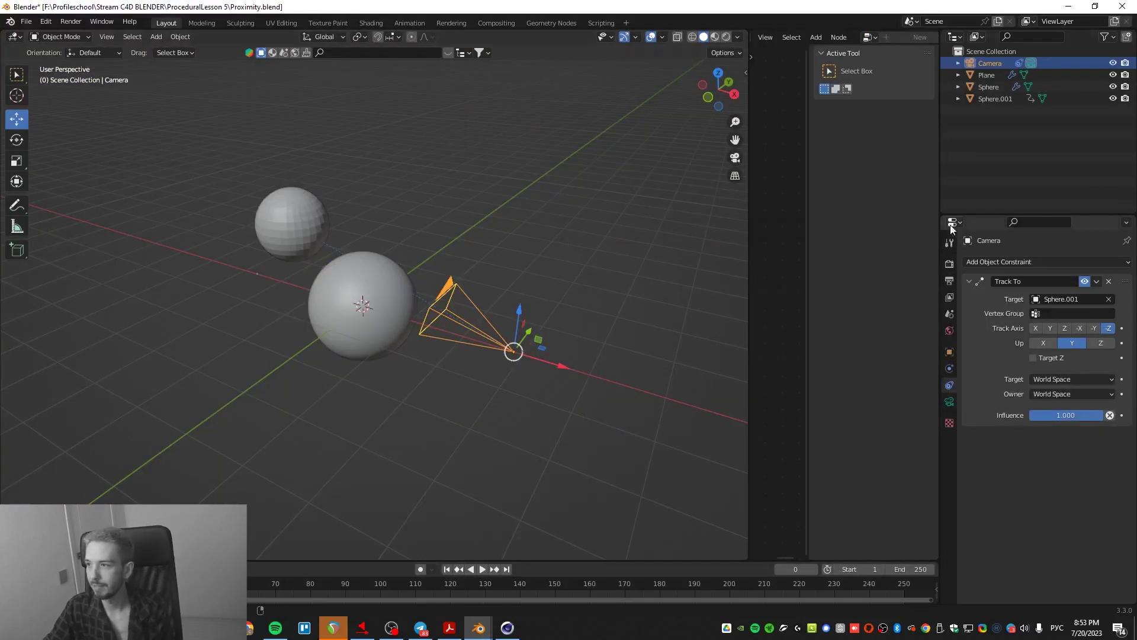
drag(1017, 176, 946, 55)
key(x)
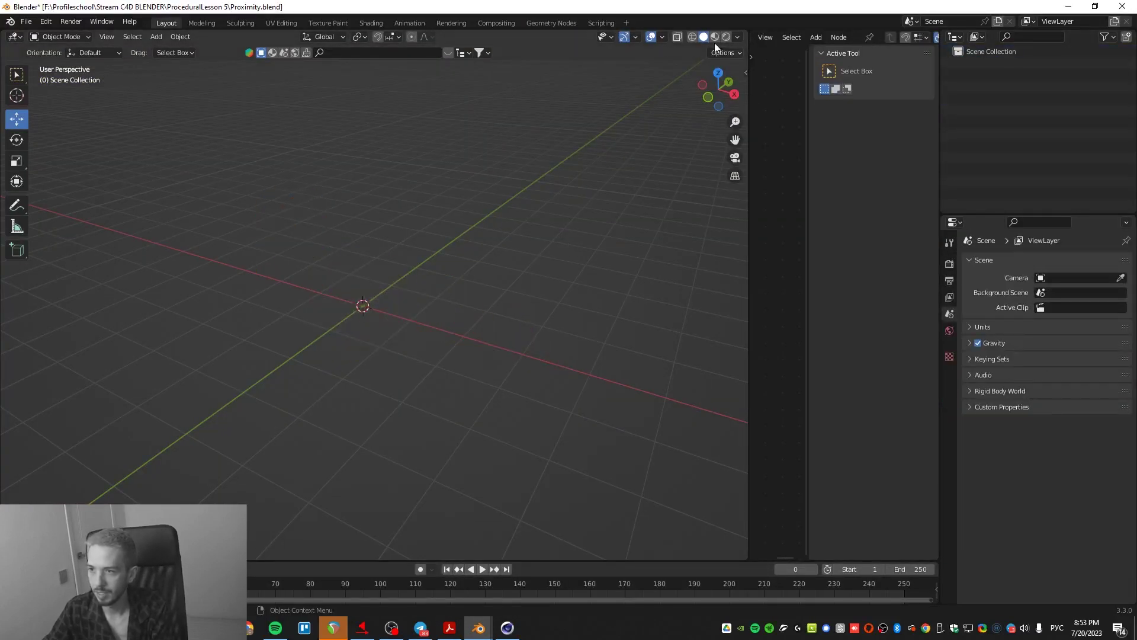
- Start a new General scene without saving and switch the viewport to rendered shading
click(27, 21)
mouse_move(36, 34)
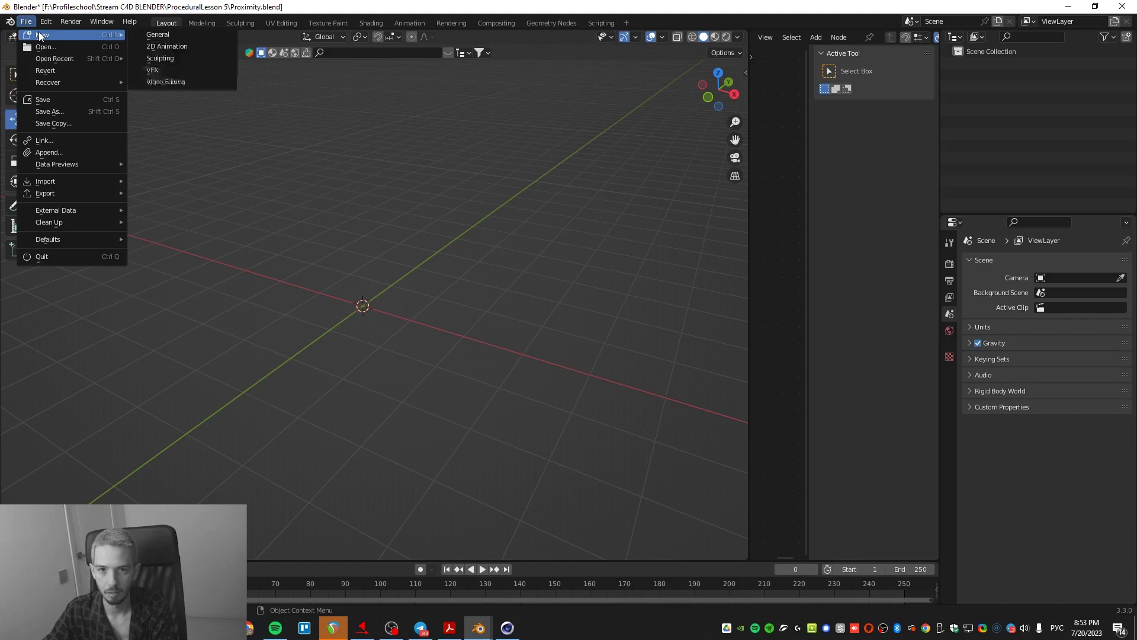
click(138, 35)
click(584, 336)
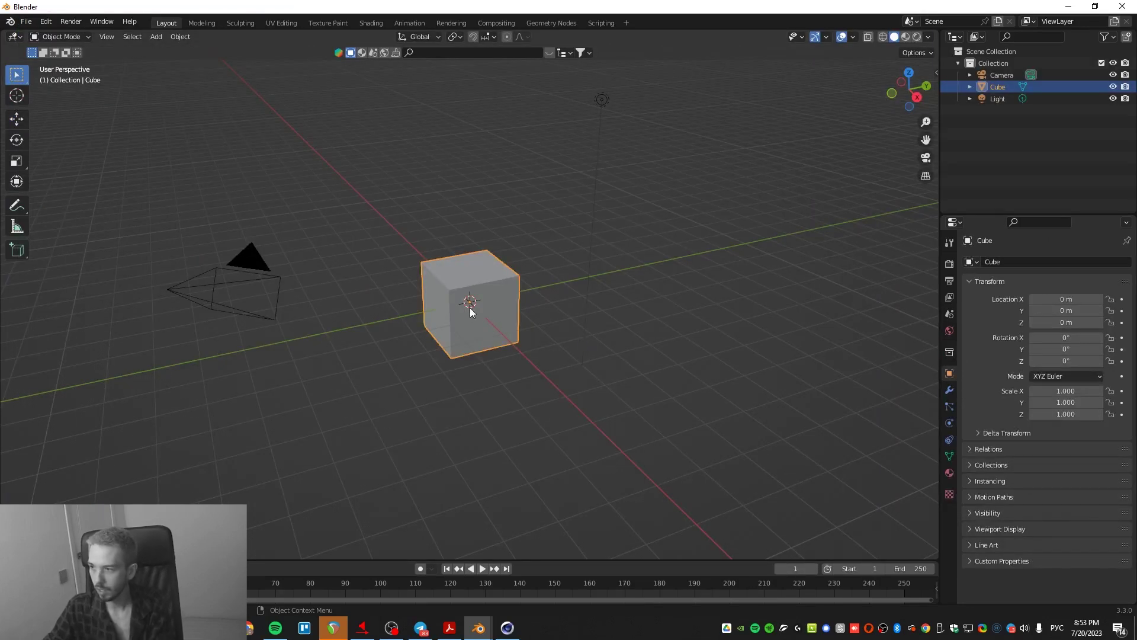
click(998, 98)
click(917, 36)
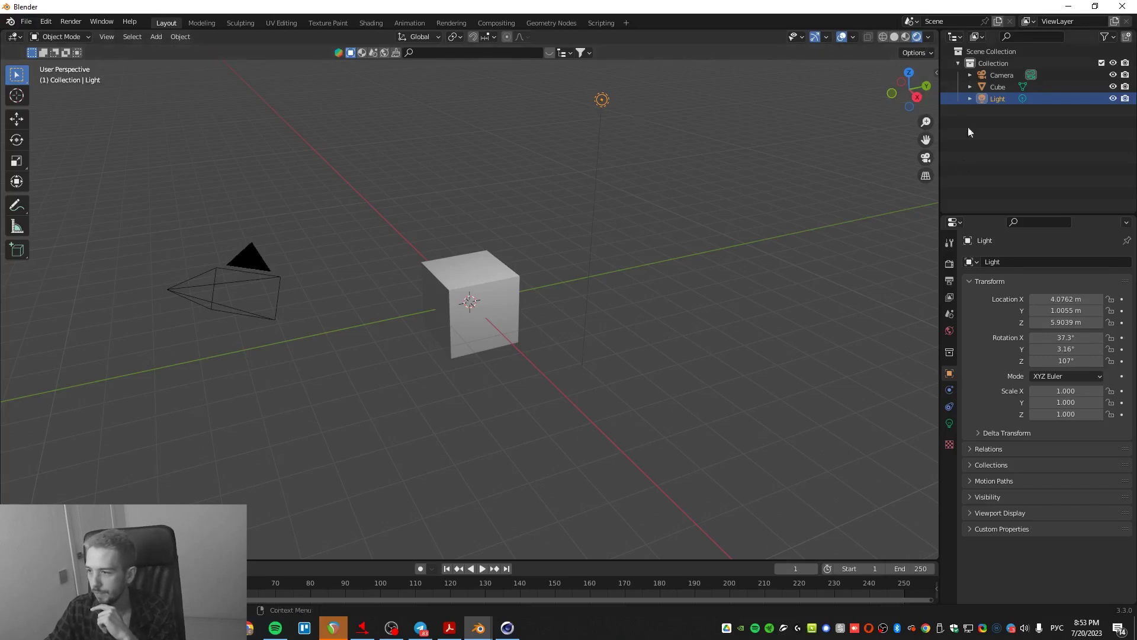
- Set the render engine to Cycles with GPU Compute as the device
click(950, 263)
click(949, 297)
click(950, 262)
click(1082, 261)
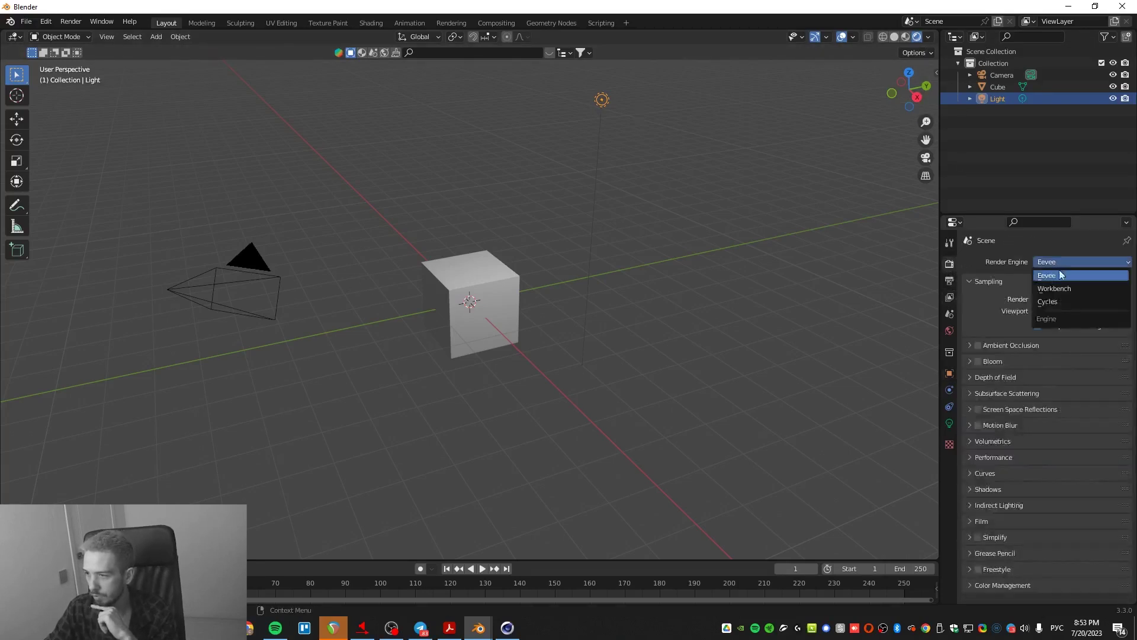
click(1060, 300)
click(1066, 291)
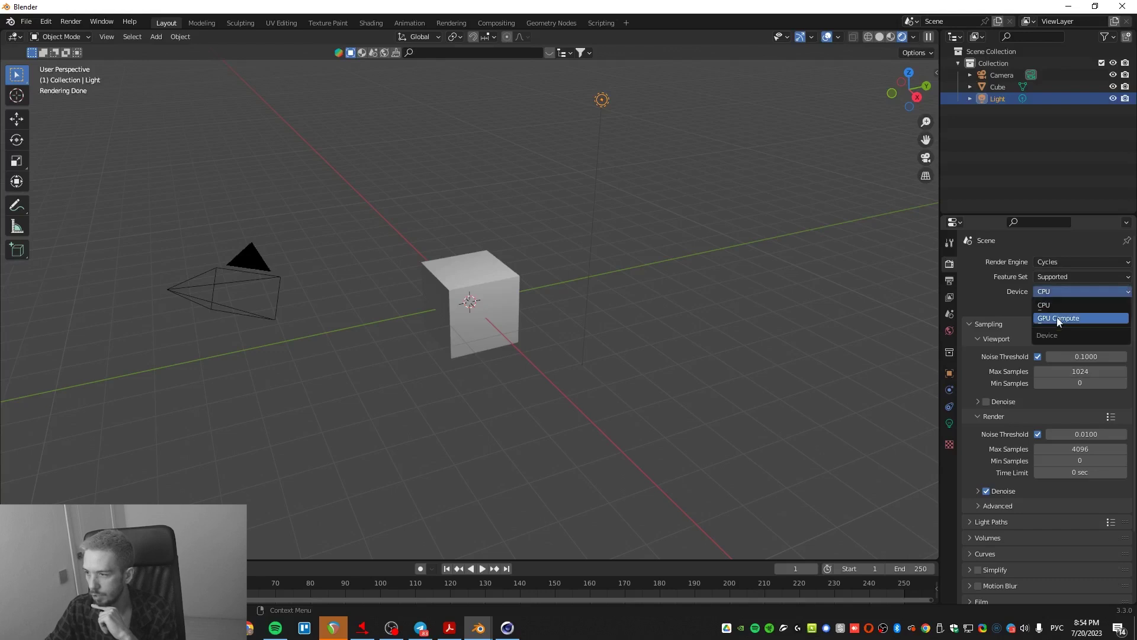
click(1061, 318)
- Set the world background colour value to 0 for a black background
click(948, 372)
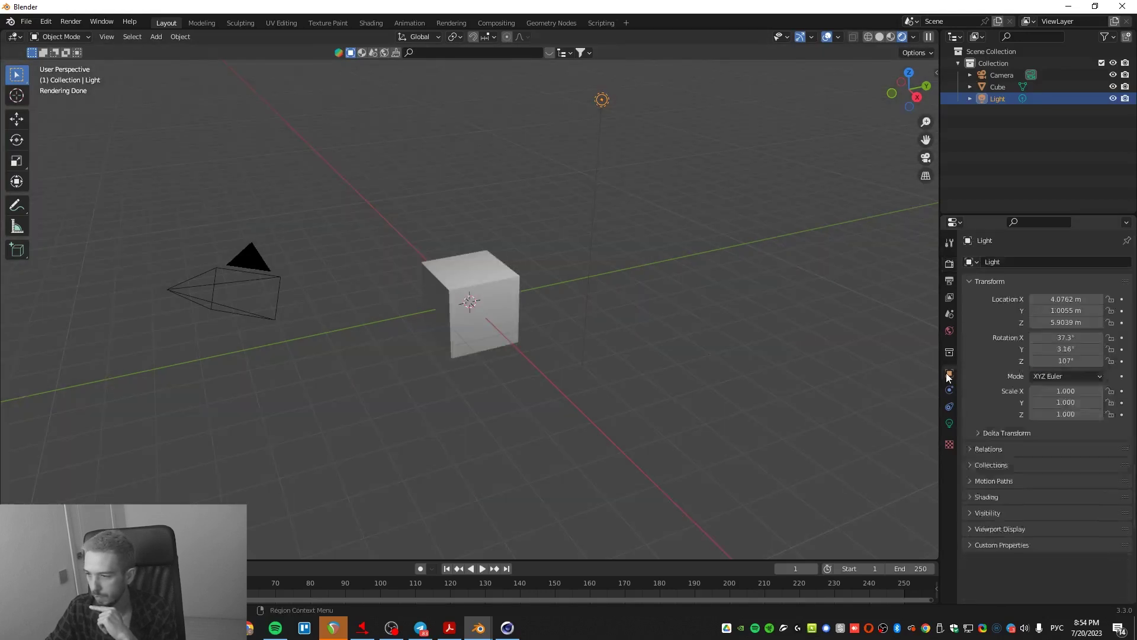
click(951, 390)
click(949, 331)
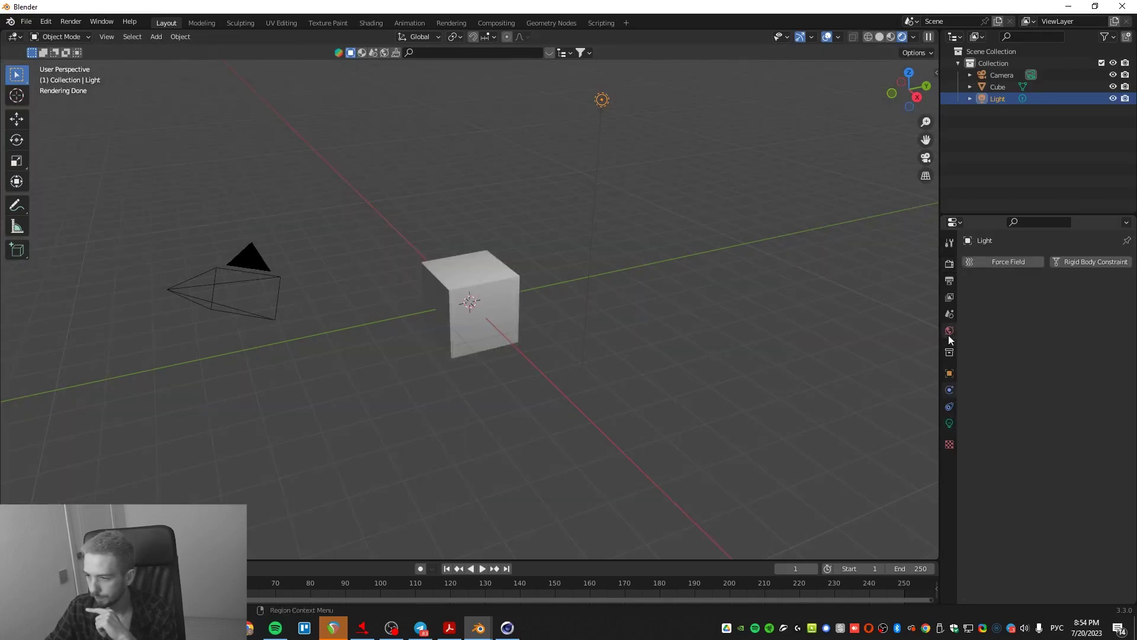
click(1068, 337)
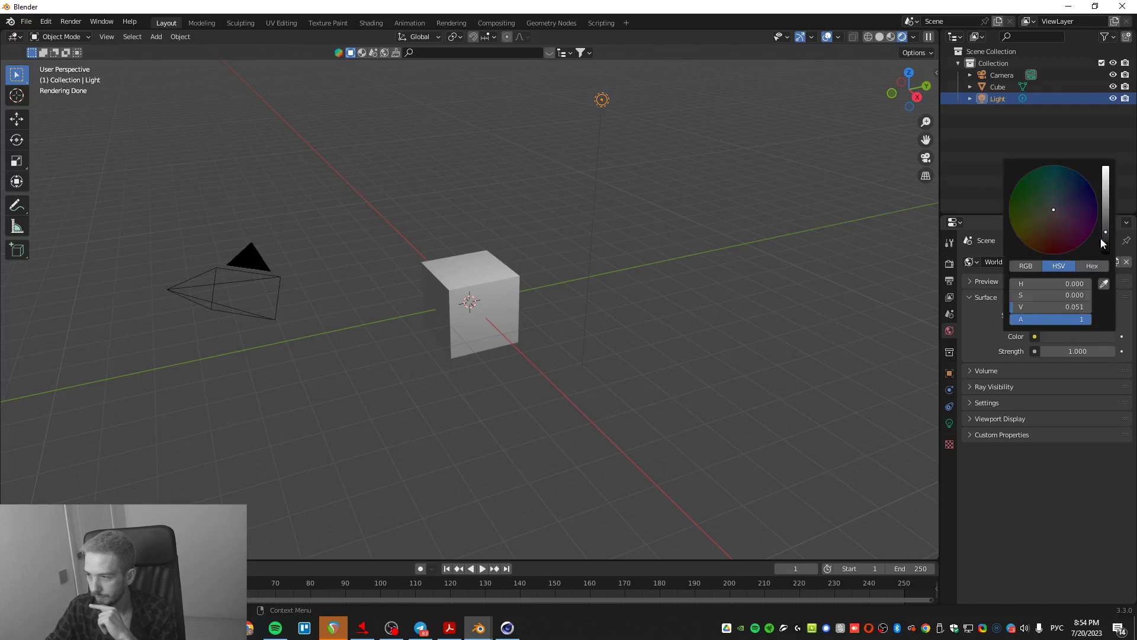
drag(1101, 237, 1103, 255)
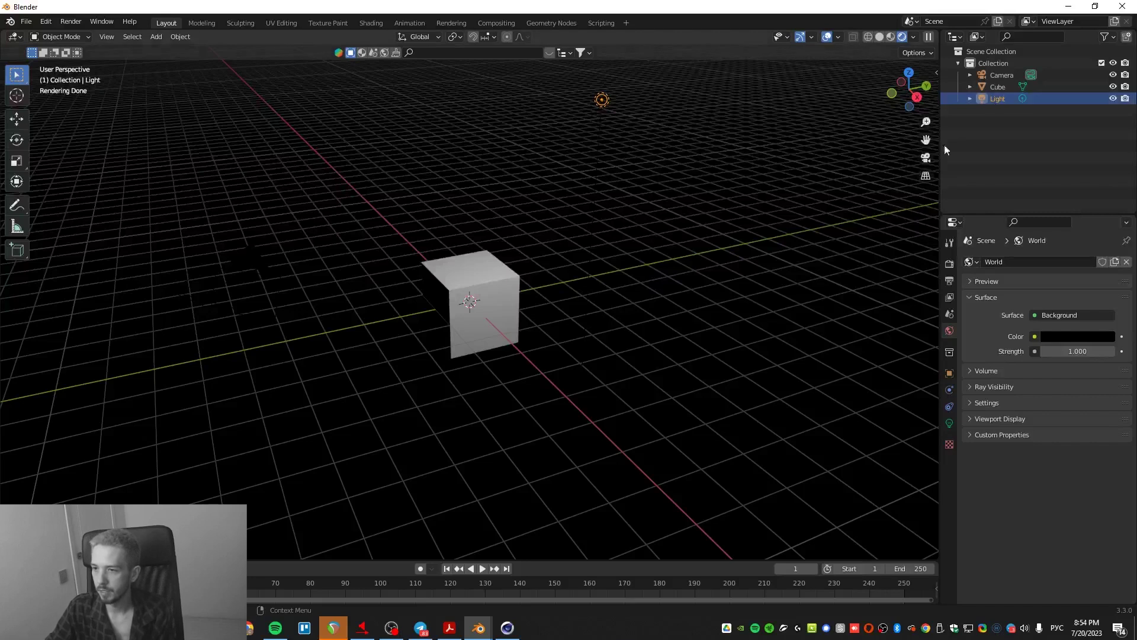
- Select the point light and move it down into the cube
click(710, 212)
key(shift+a)
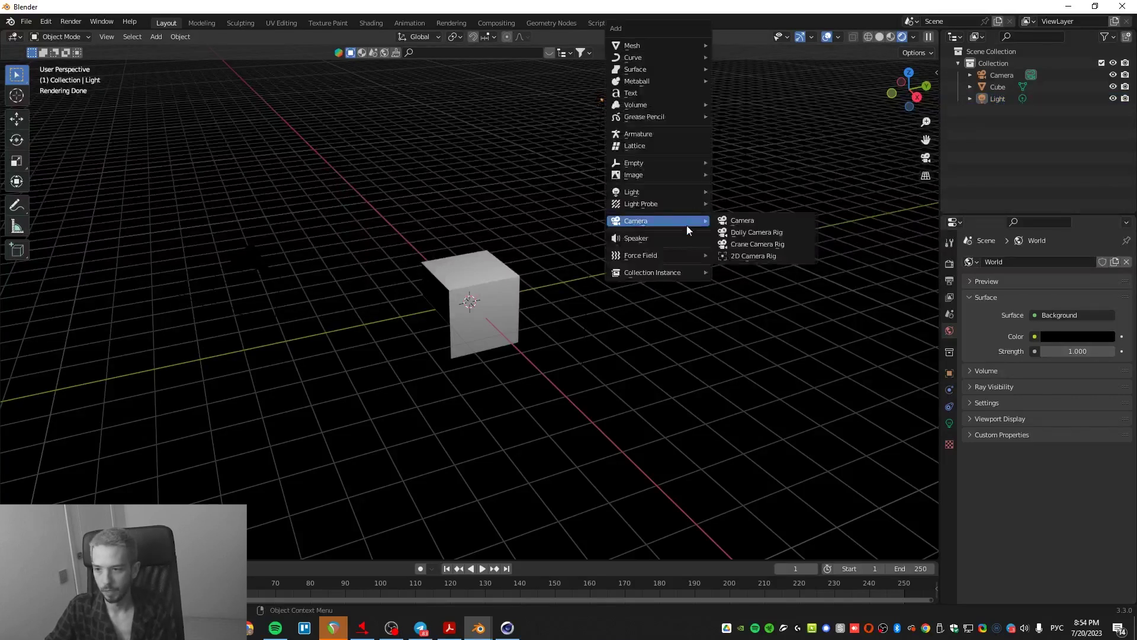
mouse_move(673, 193)
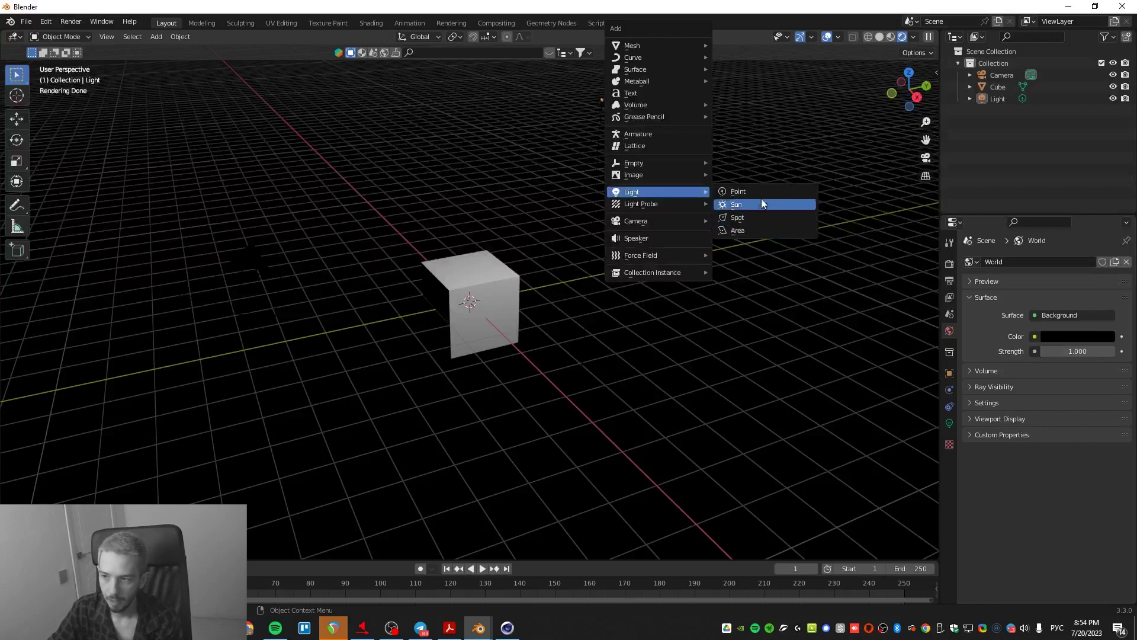
click(1004, 102)
click(23, 119)
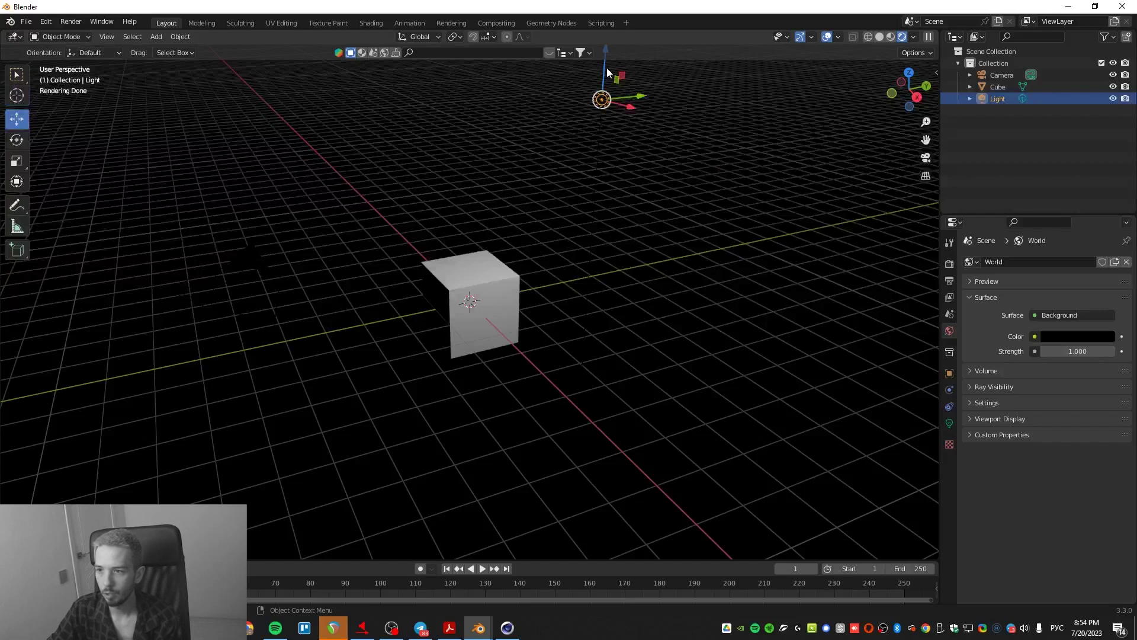
drag(607, 68, 462, 249)
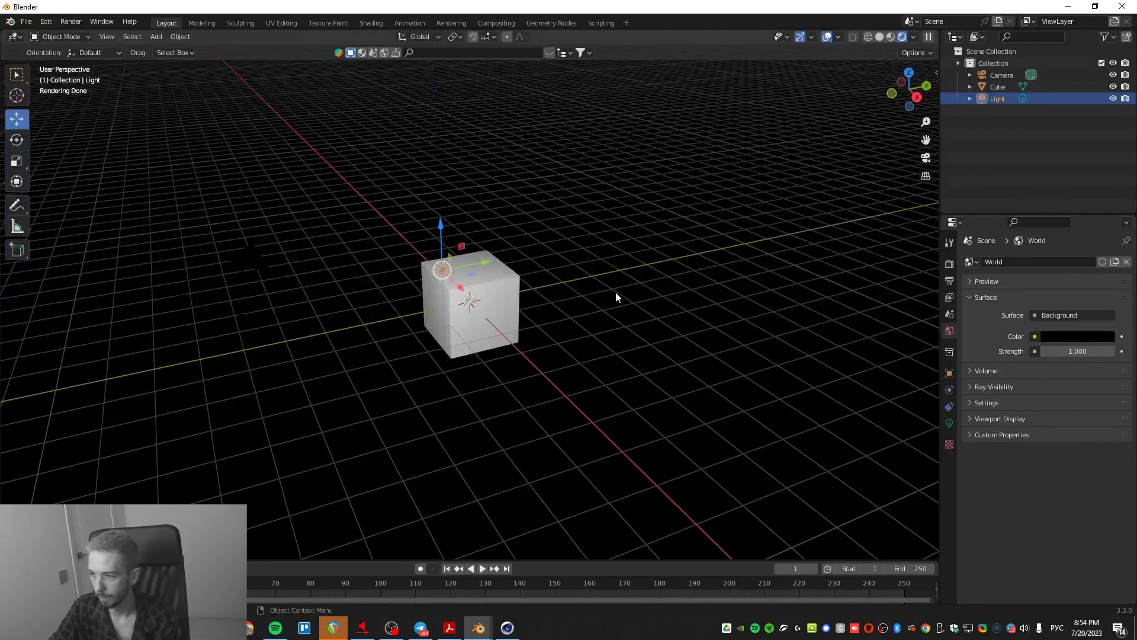
- Set the point light's power to 225 W
click(951, 424)
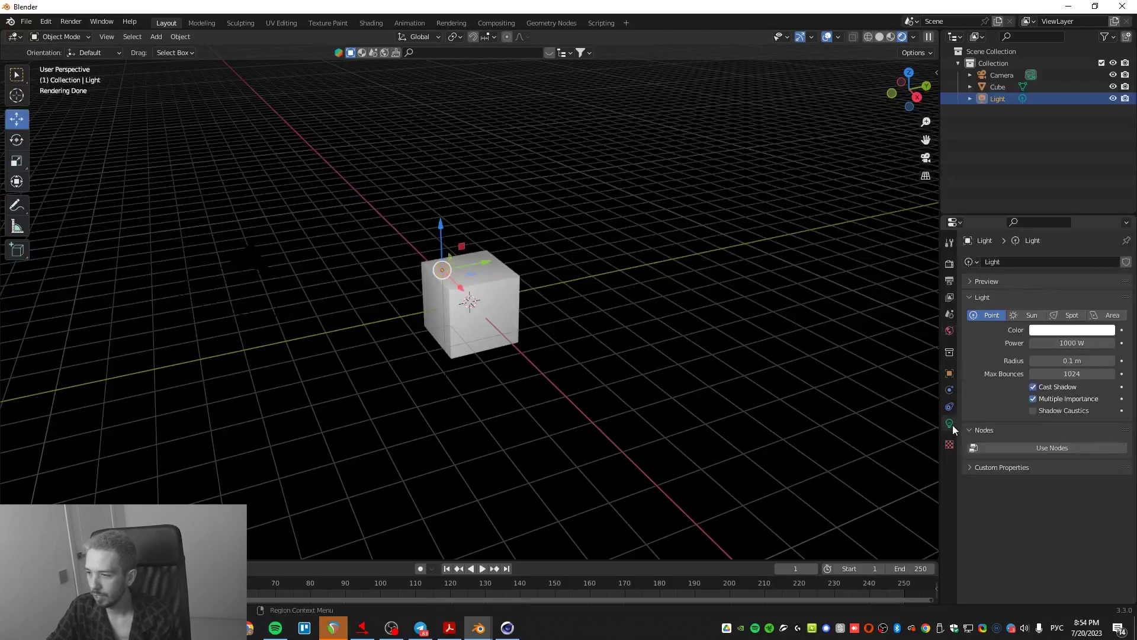
drag(1058, 343, 1015, 343)
click(1058, 343)
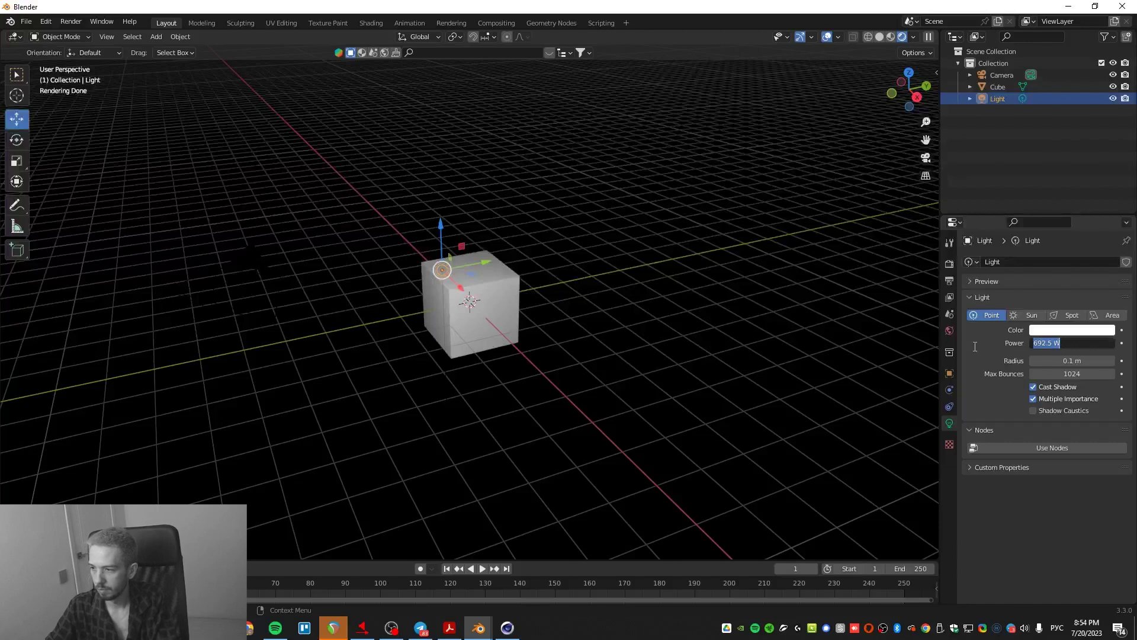
text(225)
key(Return)
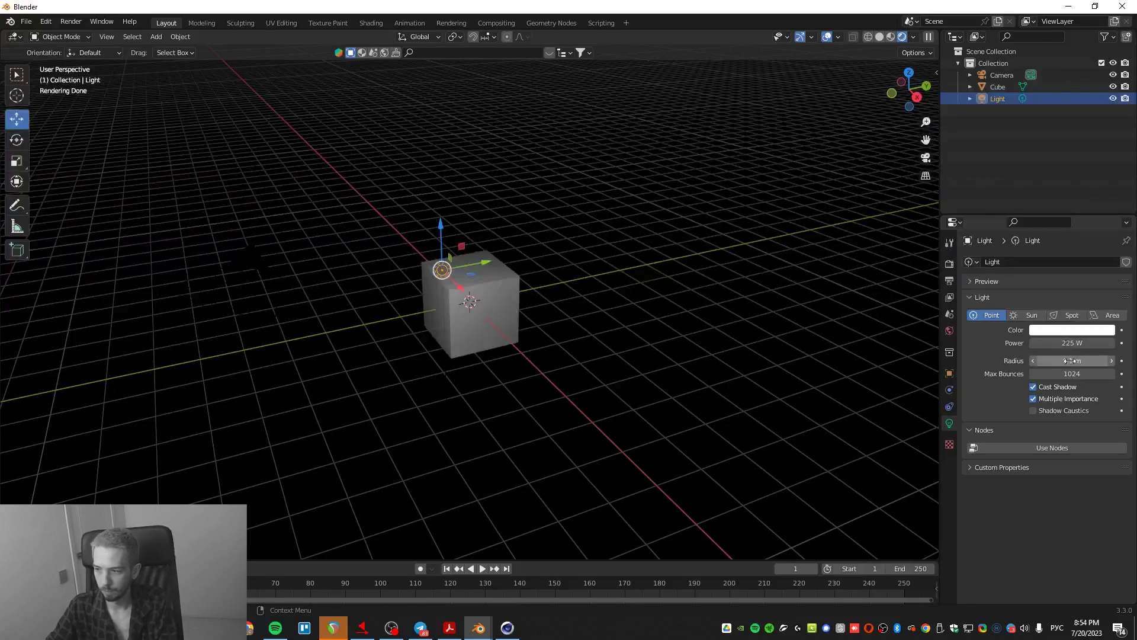
mouse_move(1096, 343)
mouse_down()
mouse_move(1085, 395)
mouse_move(1083, 360)
mouse_move(1102, 361)
mouse_up()
- Colour the light pink-red, lower its max bounces, and keep Cast Shadow on
click(1059, 331)
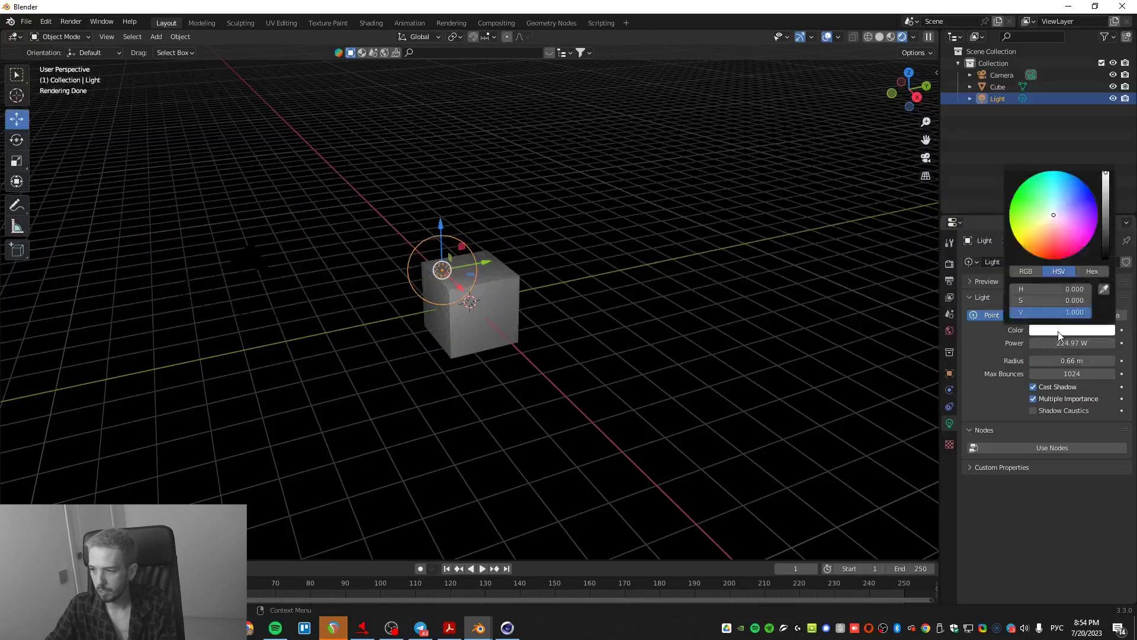
click(1057, 235)
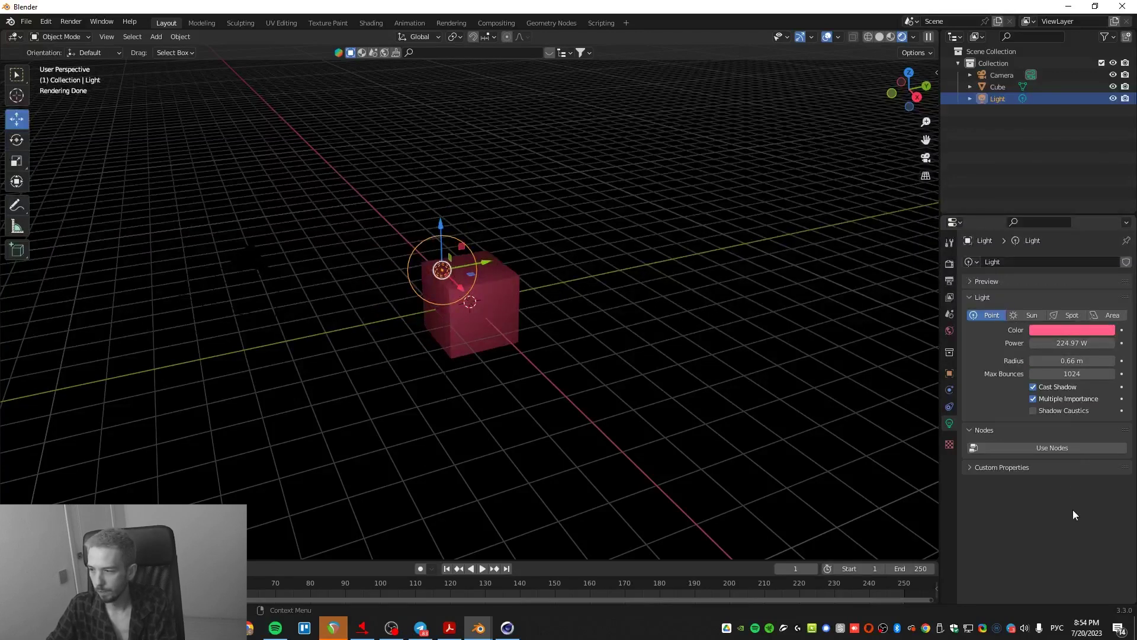
drag(1072, 374, 1102, 373)
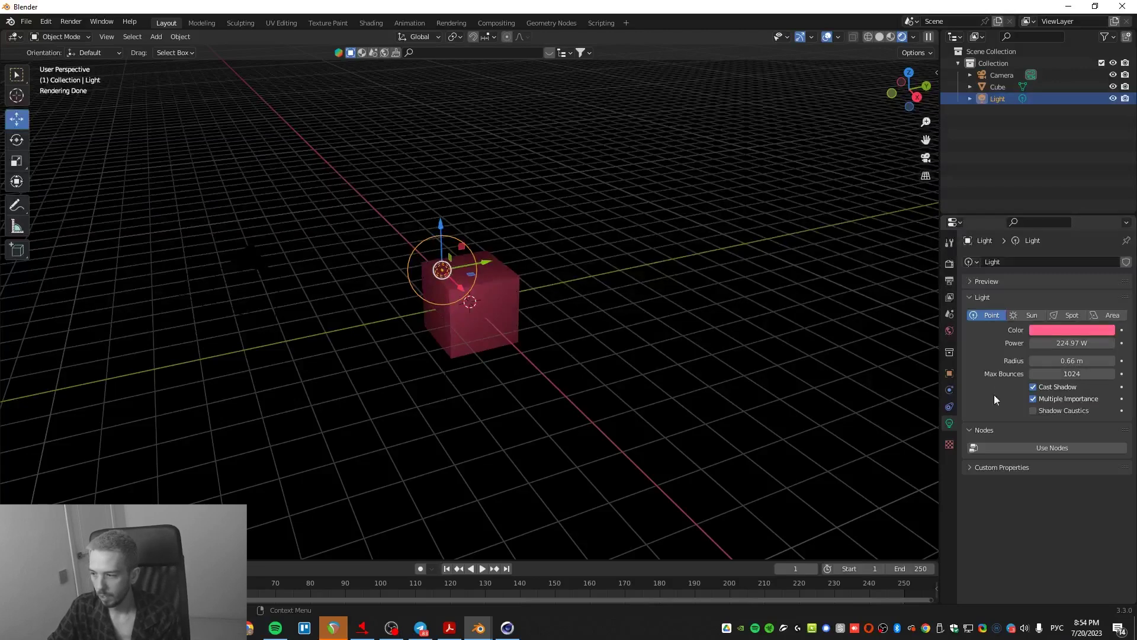
click(1033, 388)
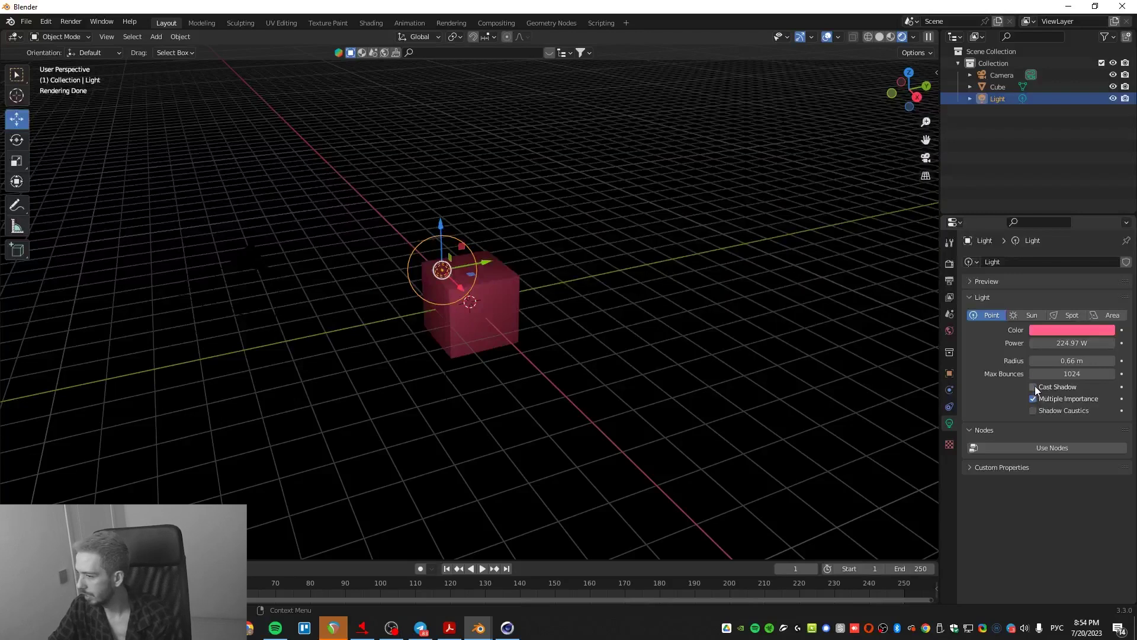
click(1034, 388)
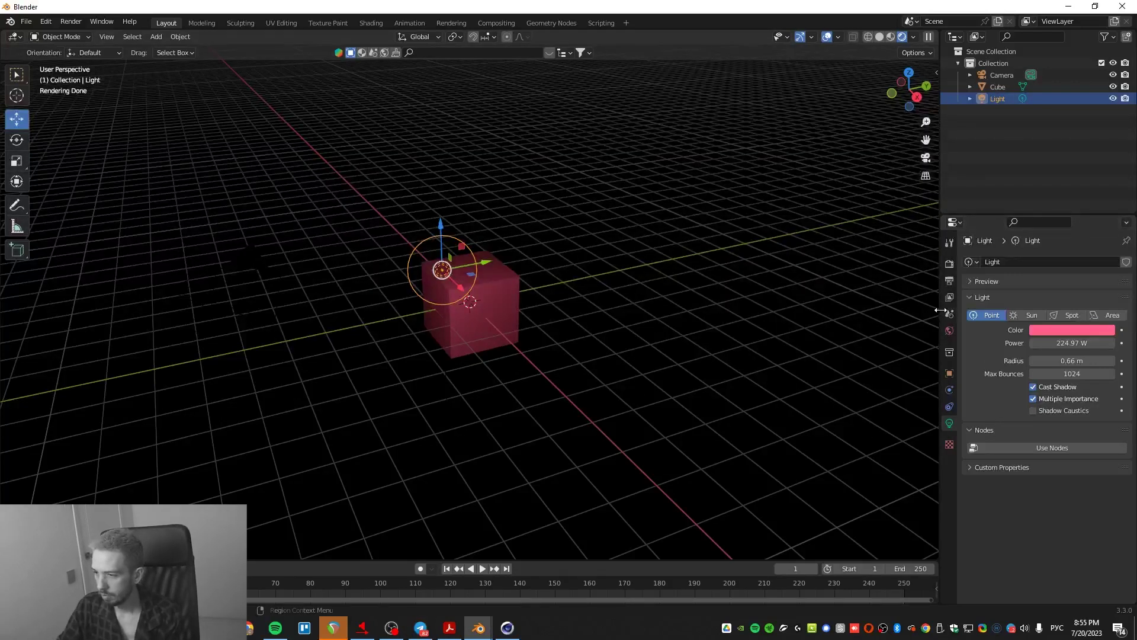
- Convert the light to a sun of strength 263.320, re-aim it, and tint it purple
drag(941, 310, 795, 321)
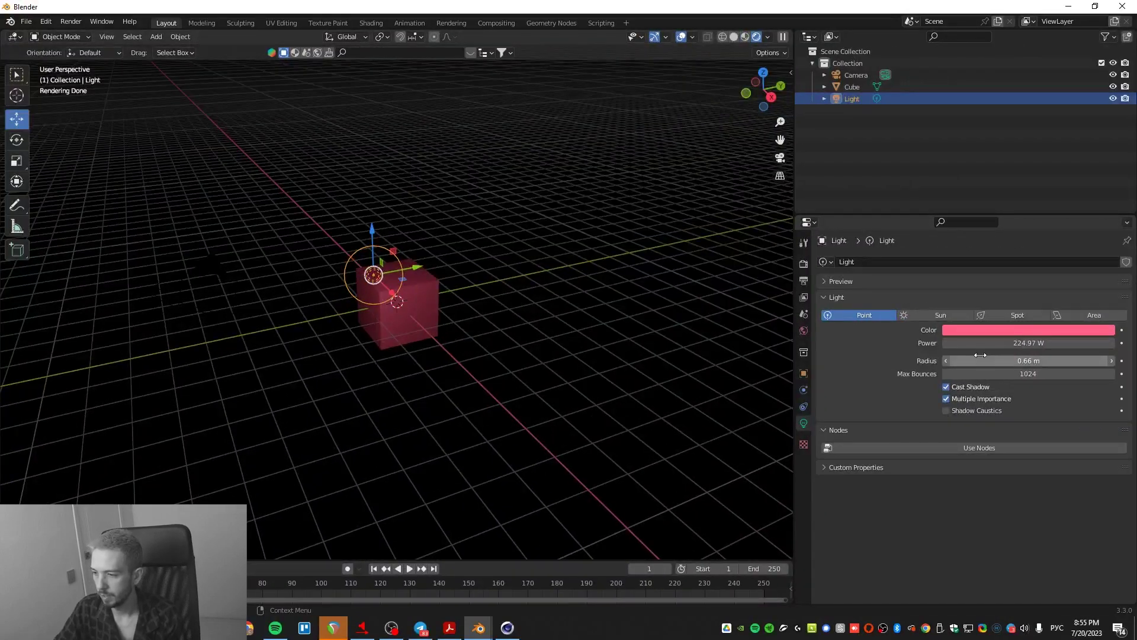
drag(980, 342, 997, 343)
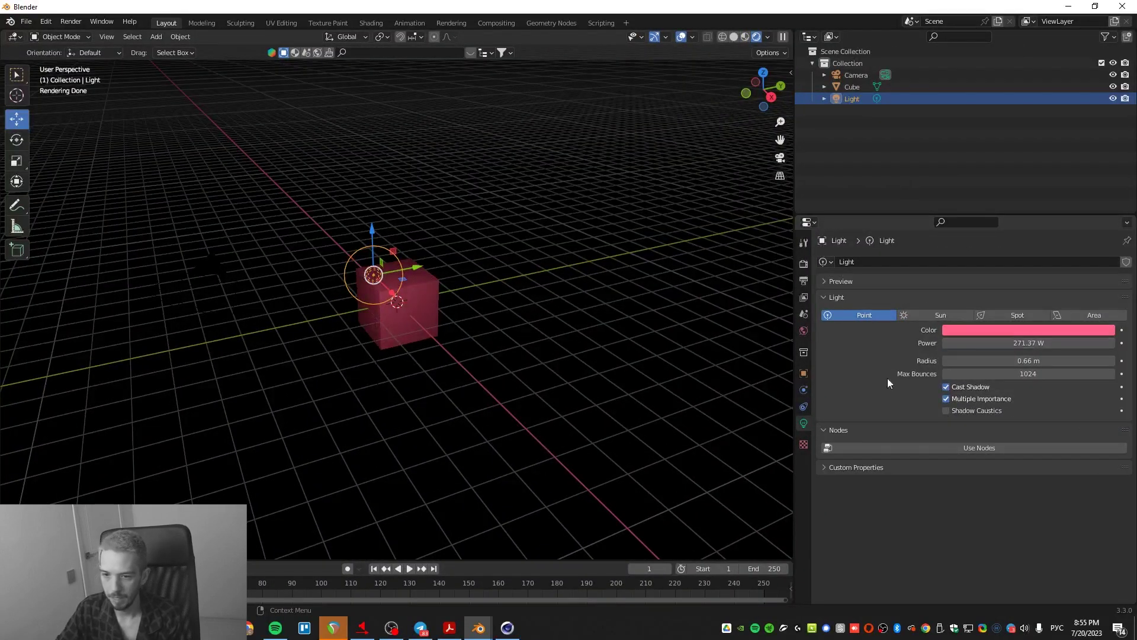
click(911, 315)
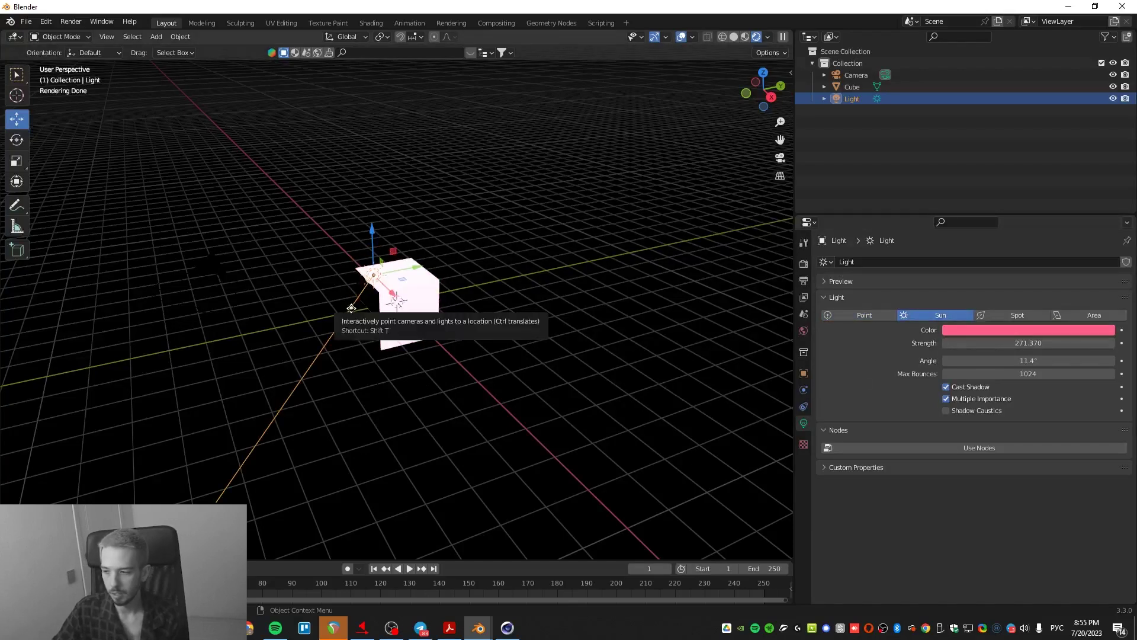
drag(351, 307, 336, 331)
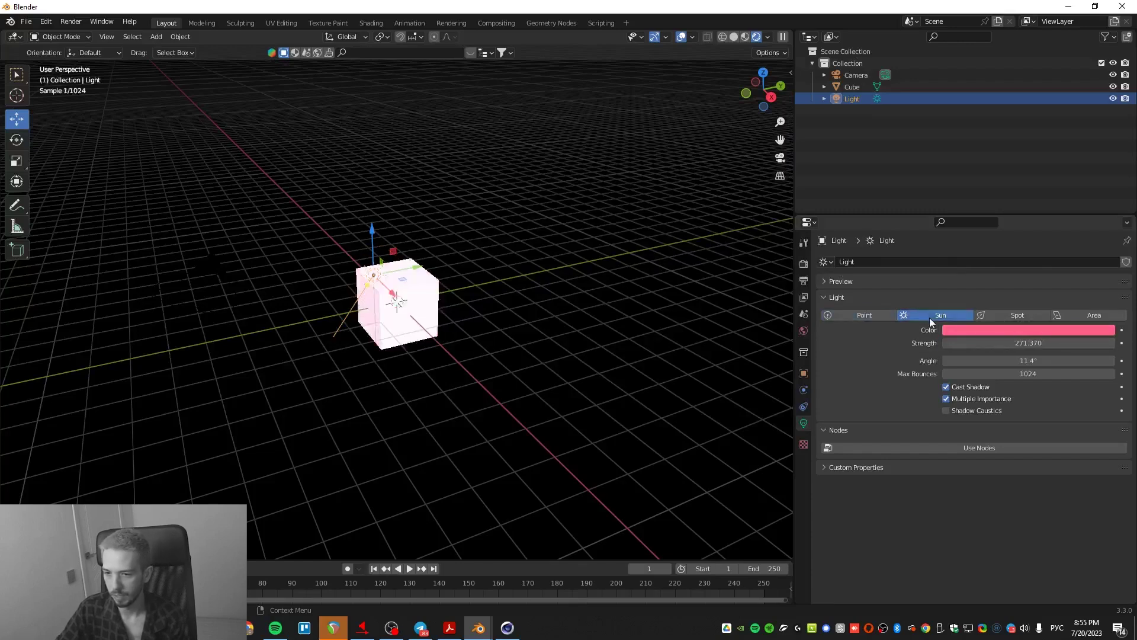
click(982, 330)
drag(1066, 300, 1042, 289)
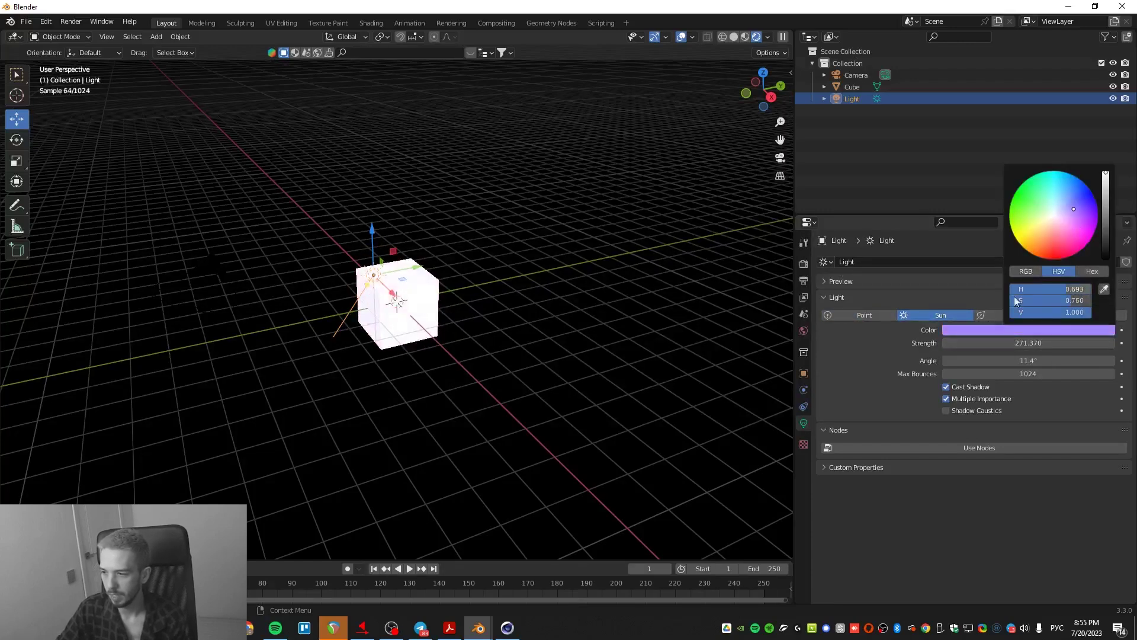
drag(1021, 343, 1092, 361)
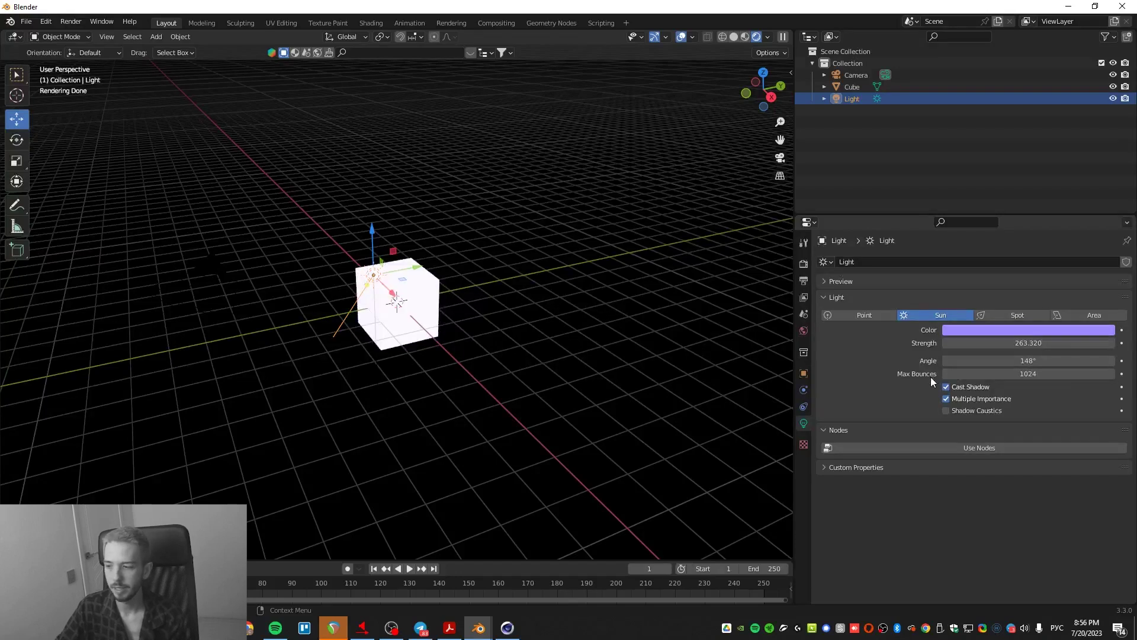
- Make the light a 14.1° spotlight aimed at the cube with 2831.2 W power
click(1017, 309)
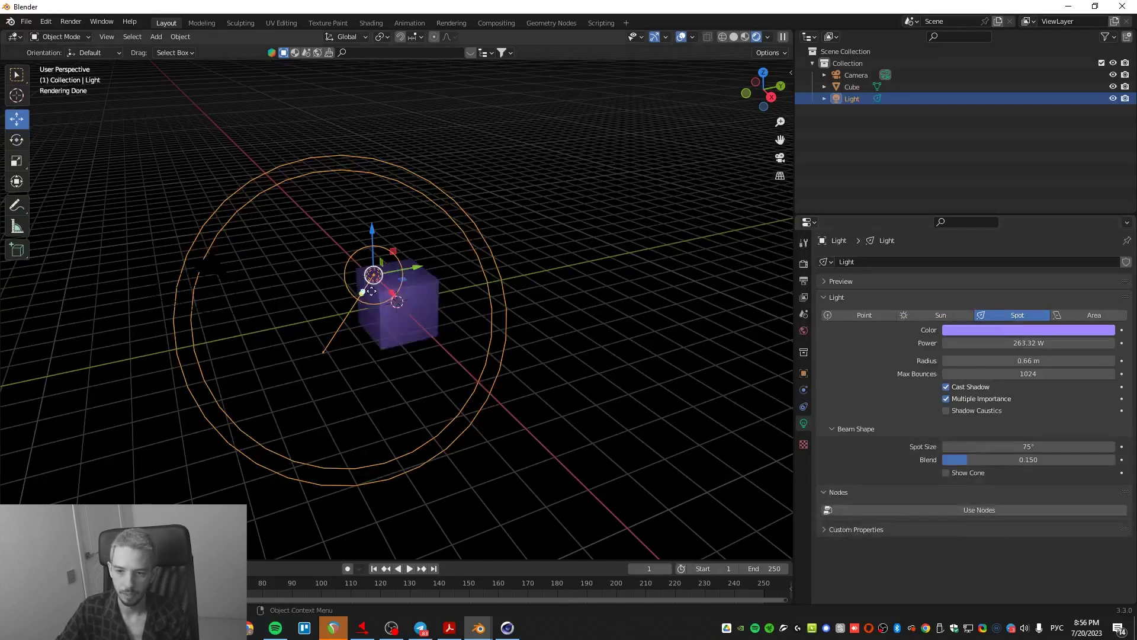
mouse_move(365, 288)
mouse_down()
mouse_move(355, 296)
mouse_move(372, 288)
mouse_move(371, 304)
mouse_up()
middle_drag(370, 304, 446, 314)
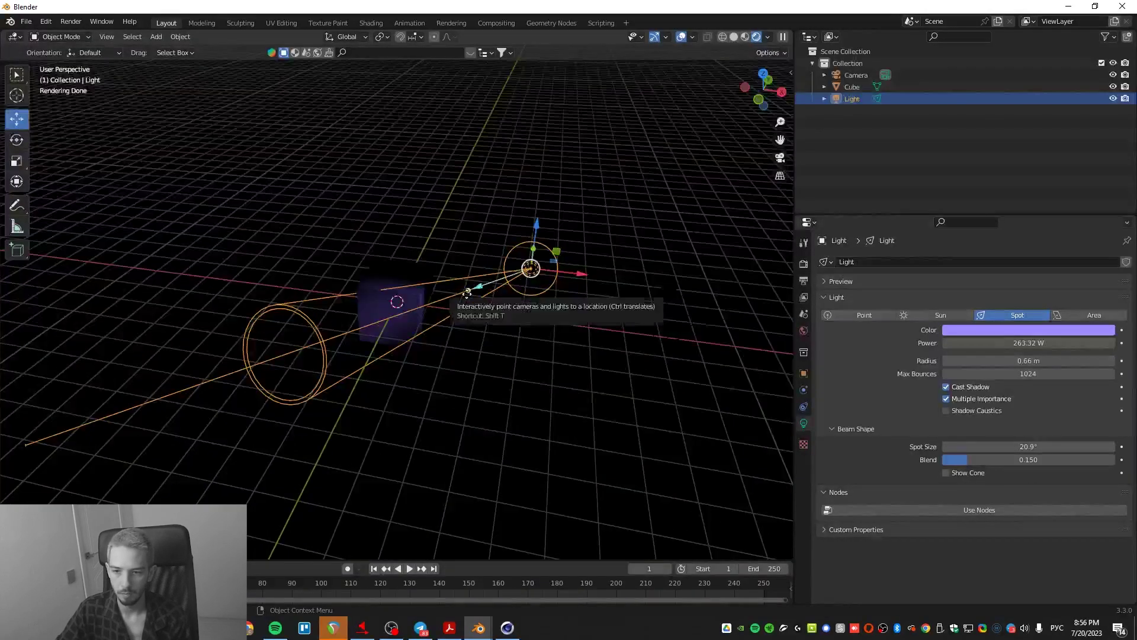
drag(458, 294, 479, 280)
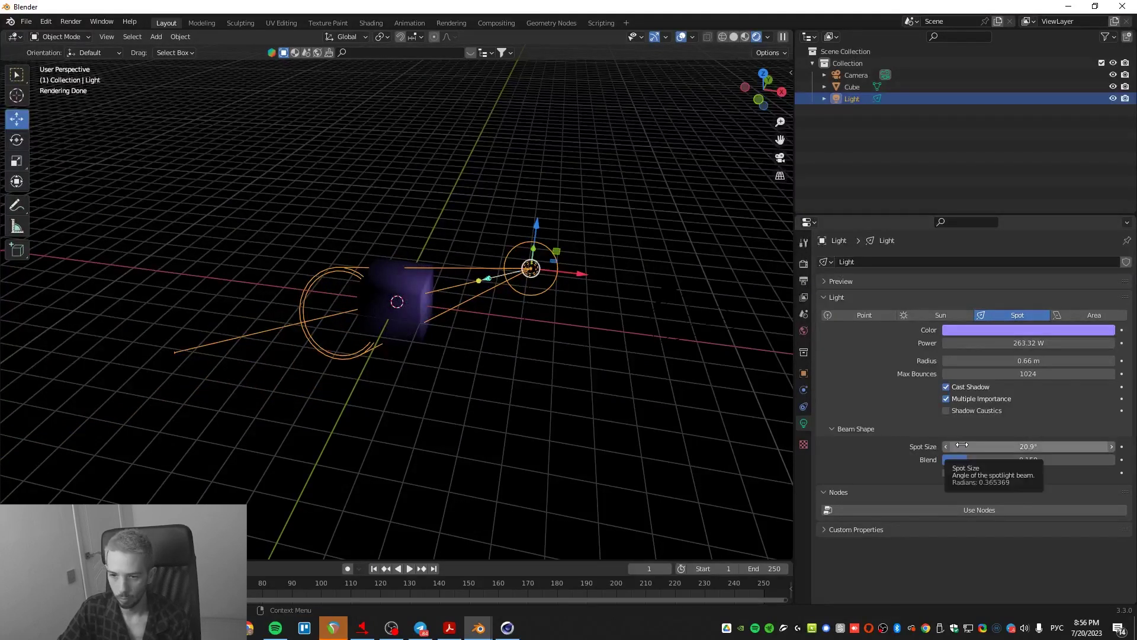
drag(962, 444, 924, 444)
middle_drag(541, 367, 507, 411)
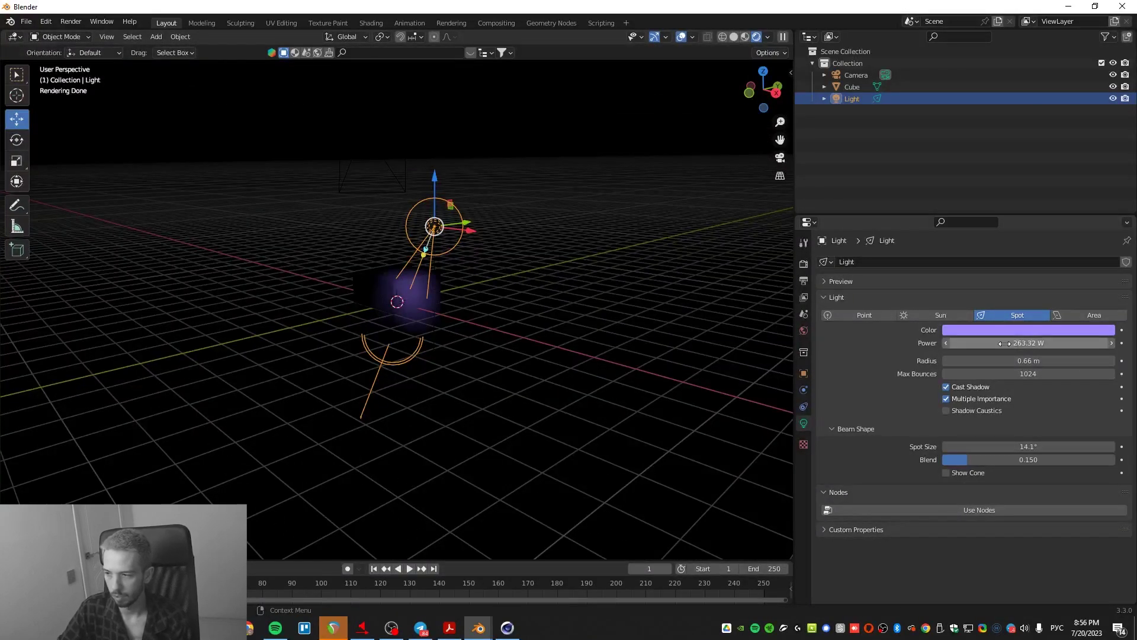
drag(1007, 343, 1083, 343)
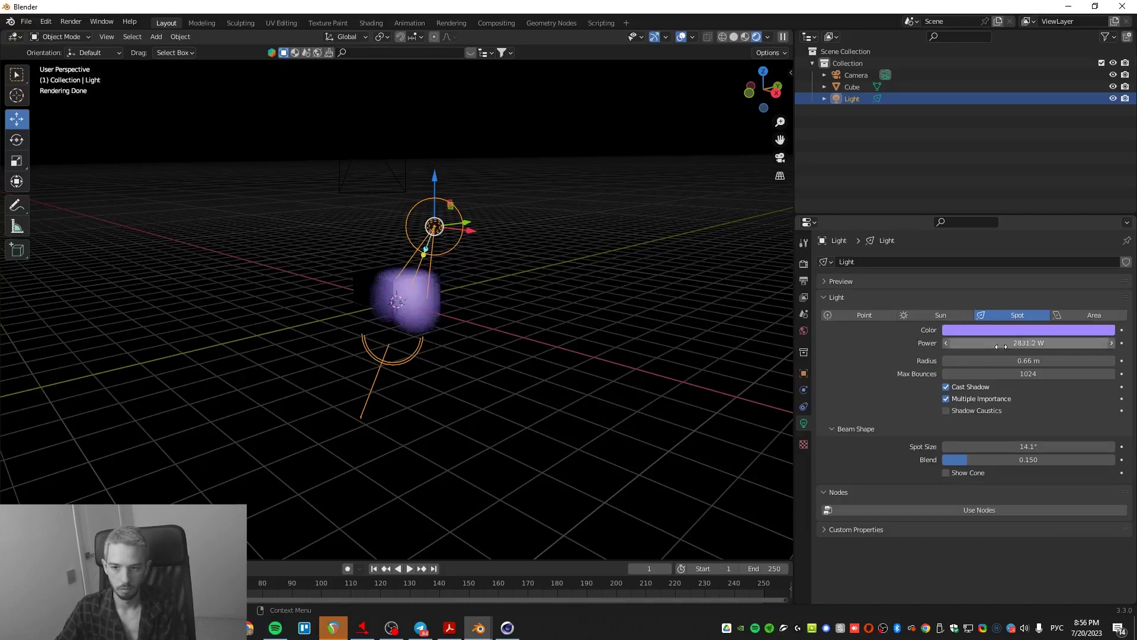
middle_drag(681, 391, 583, 414)
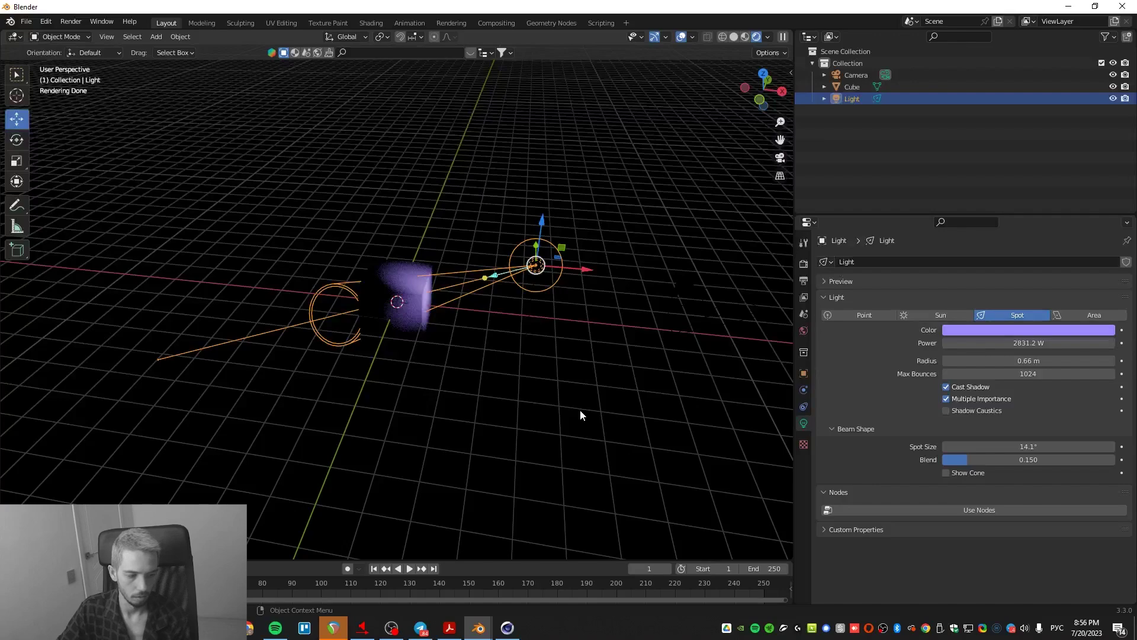
- Make the light a 5.71 × 5.29 m rectangular area light at 255 W, shifted along Y
click(1064, 314)
middle_drag(534, 301, 467, 310)
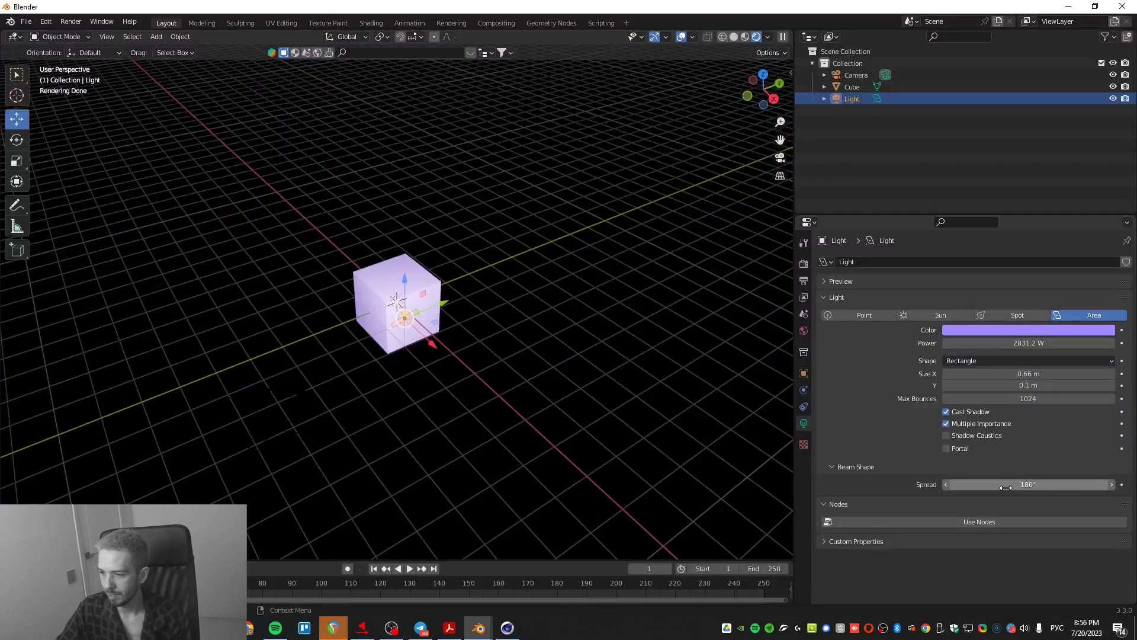
drag(999, 374, 1066, 385)
click(1031, 342)
text(255)
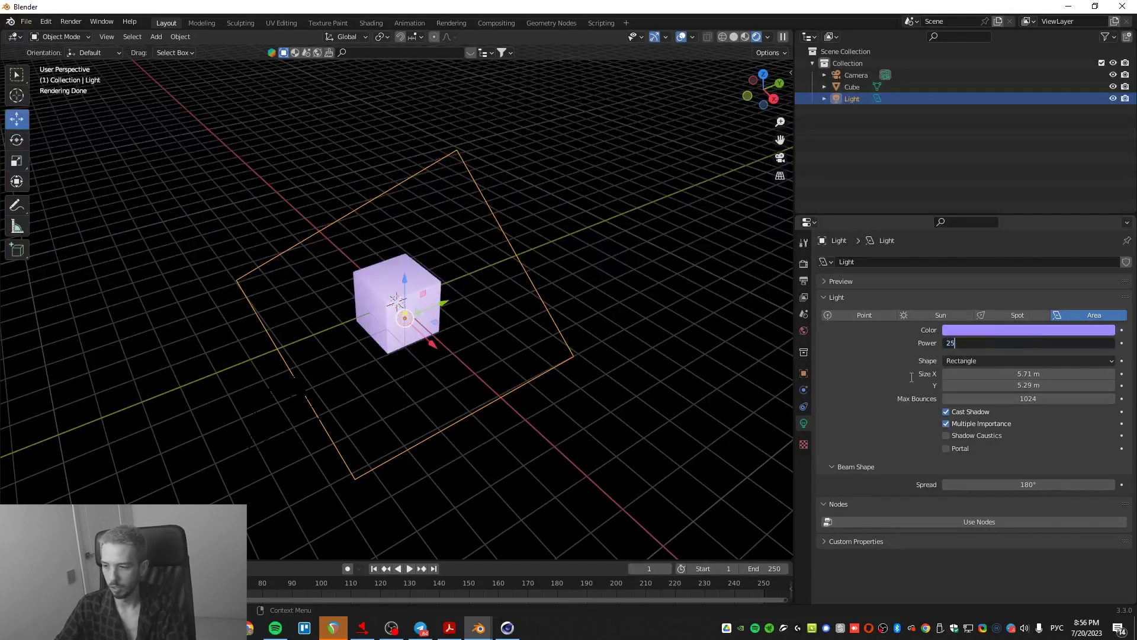
key(Return)
drag(432, 307, 407, 323)
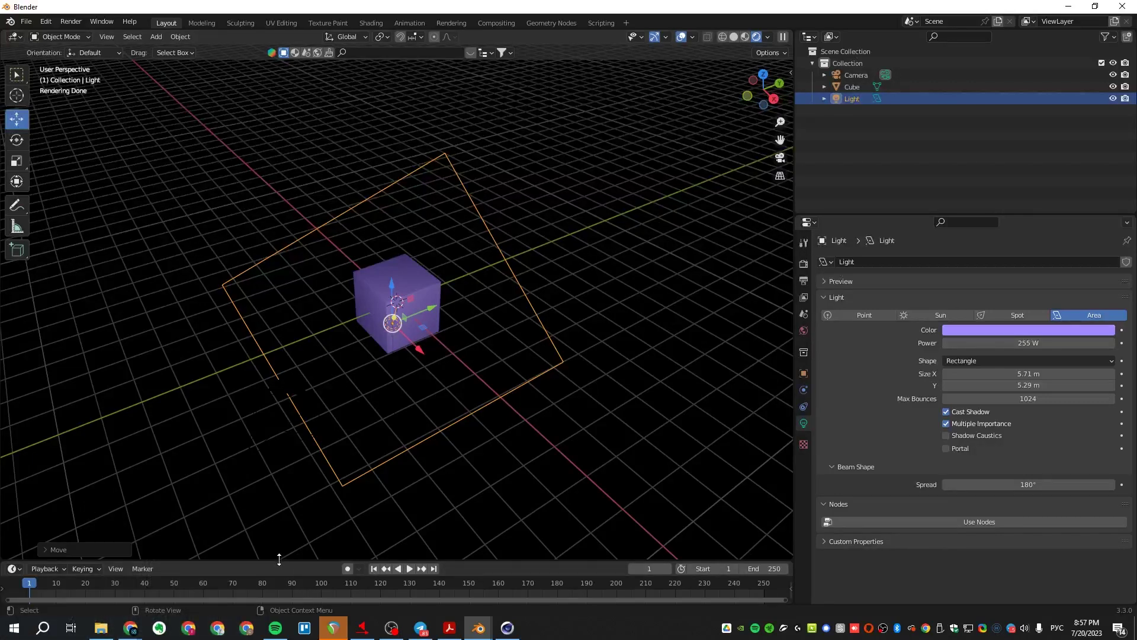
- Enlarge the lower panel into a Shader Editor showing the World nodes
middle_drag(332, 450, 405, 425)
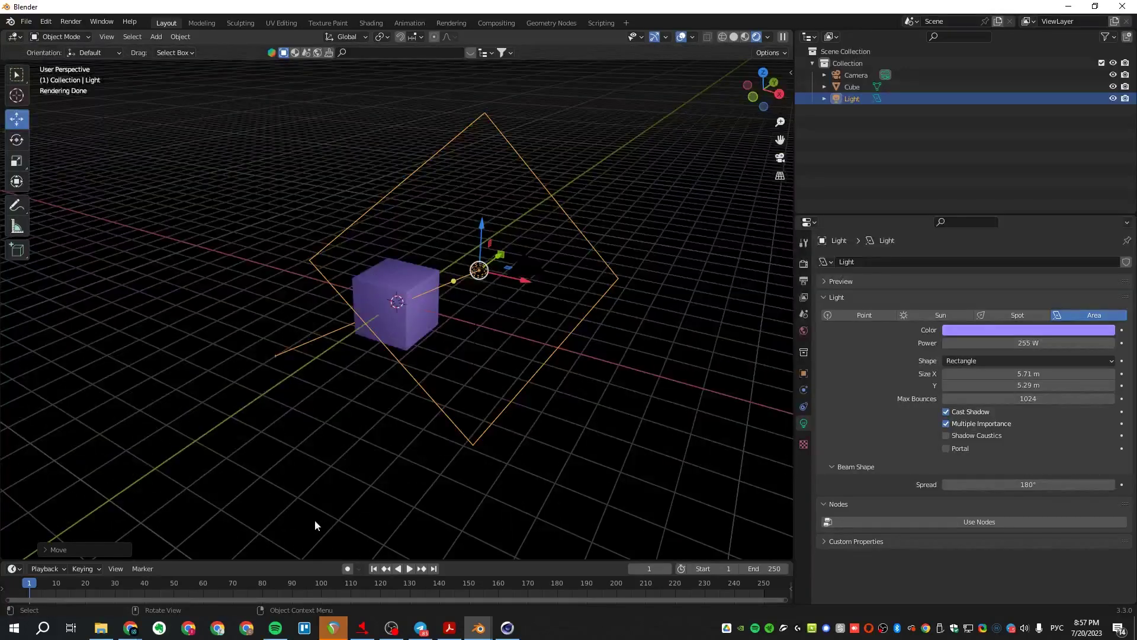
drag(289, 560, 320, 324)
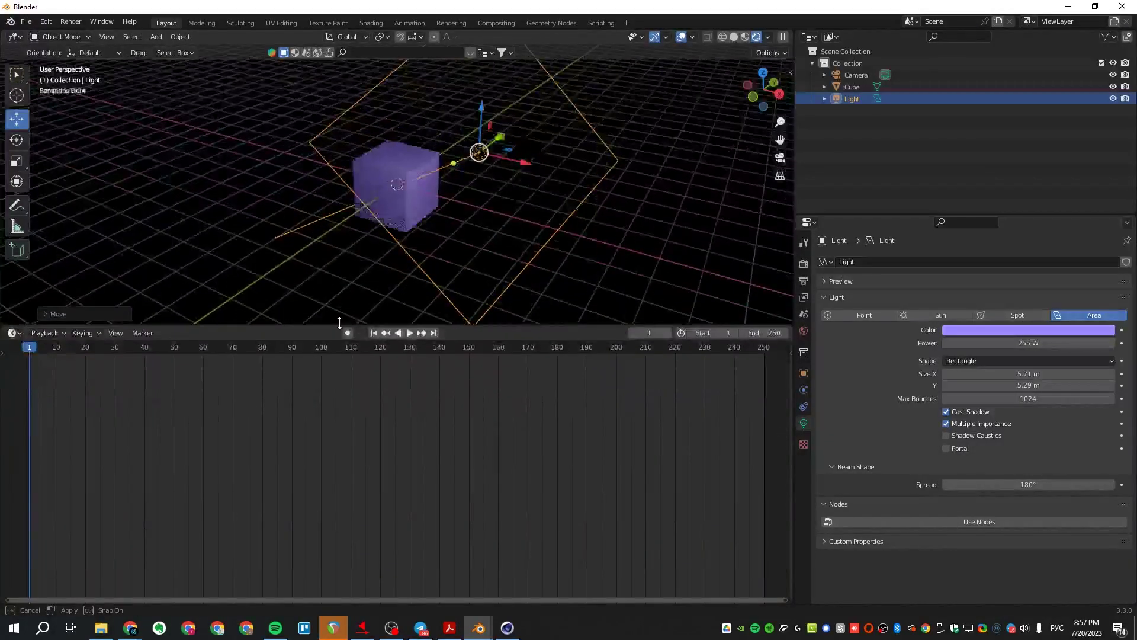
click(11, 333)
key(Escape)
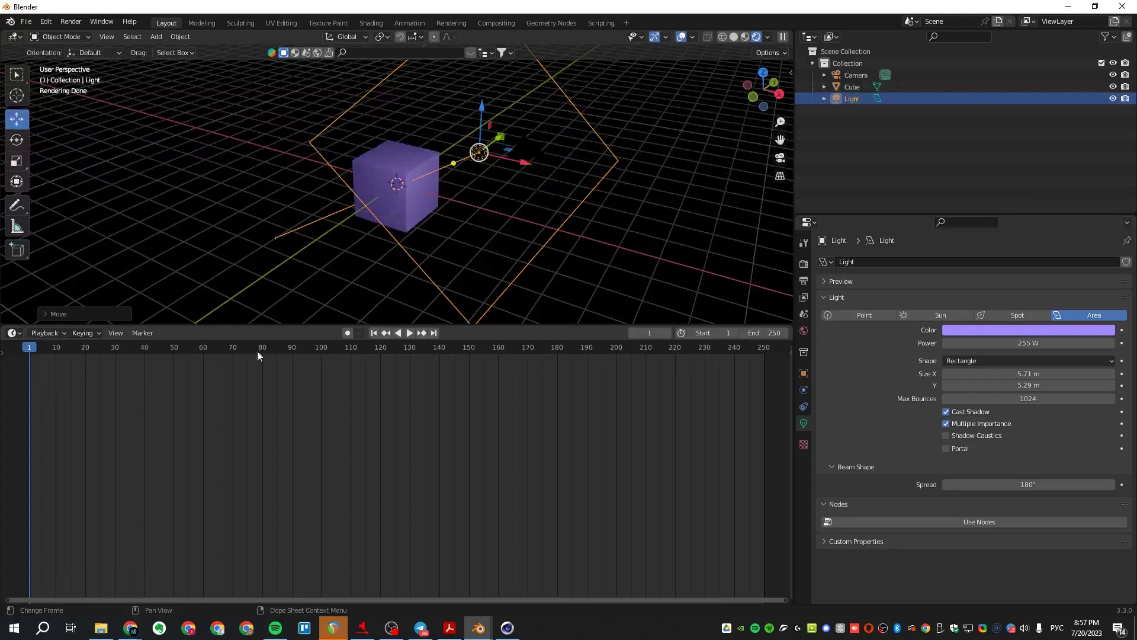
click(13, 334)
click(66, 447)
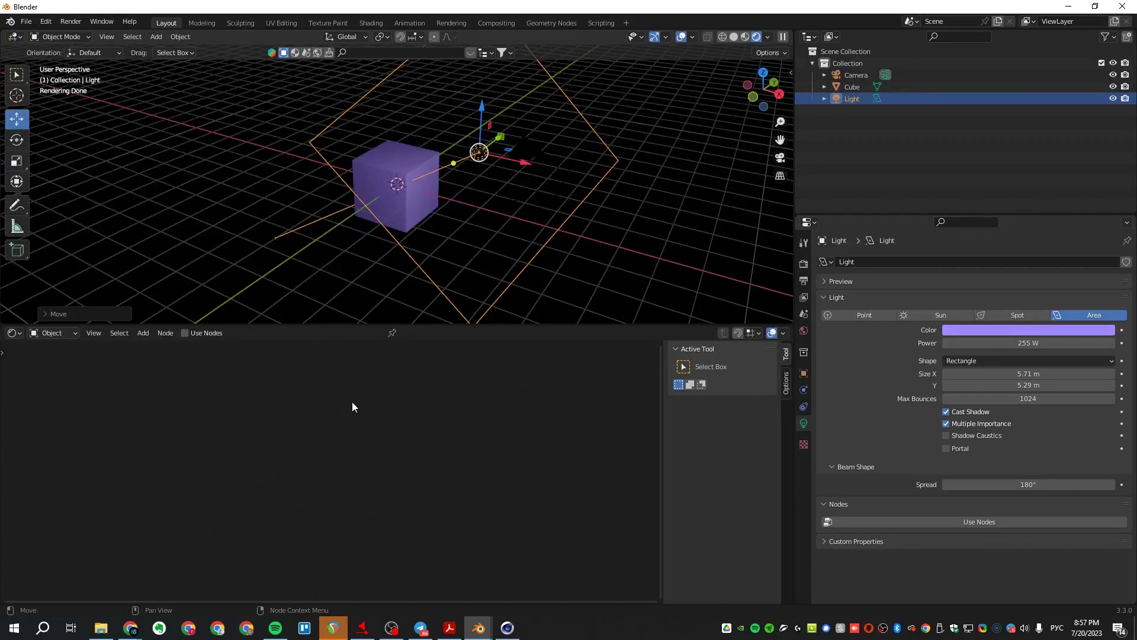
click(53, 333)
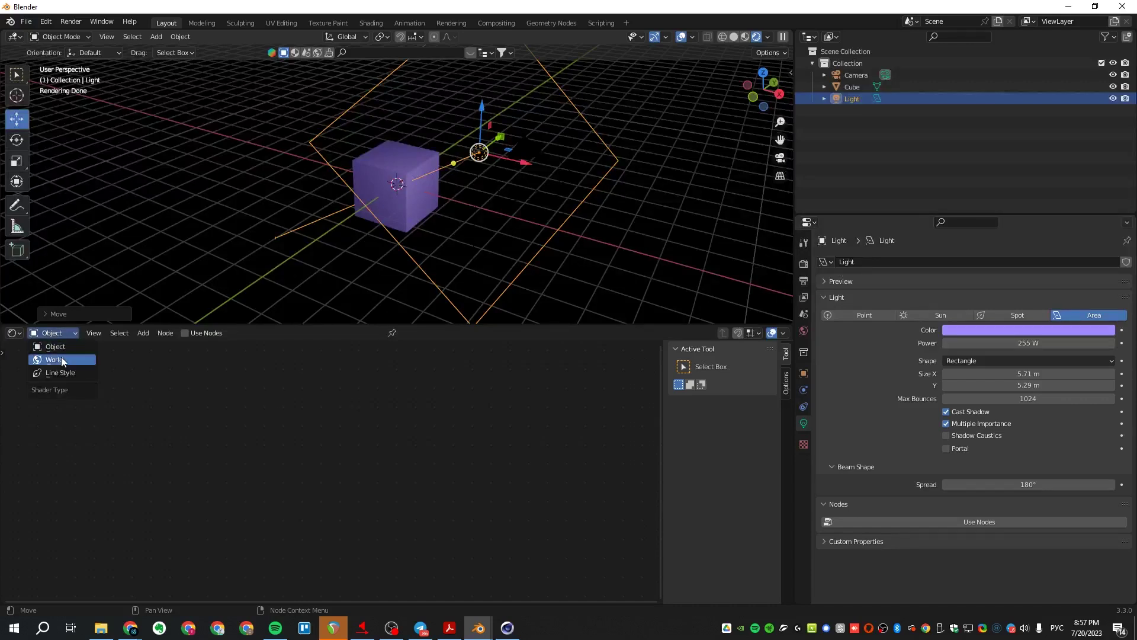
click(61, 359)
- Try colours on the Background node, then bring up the add-node search
scroll(276, 461, up, 5)
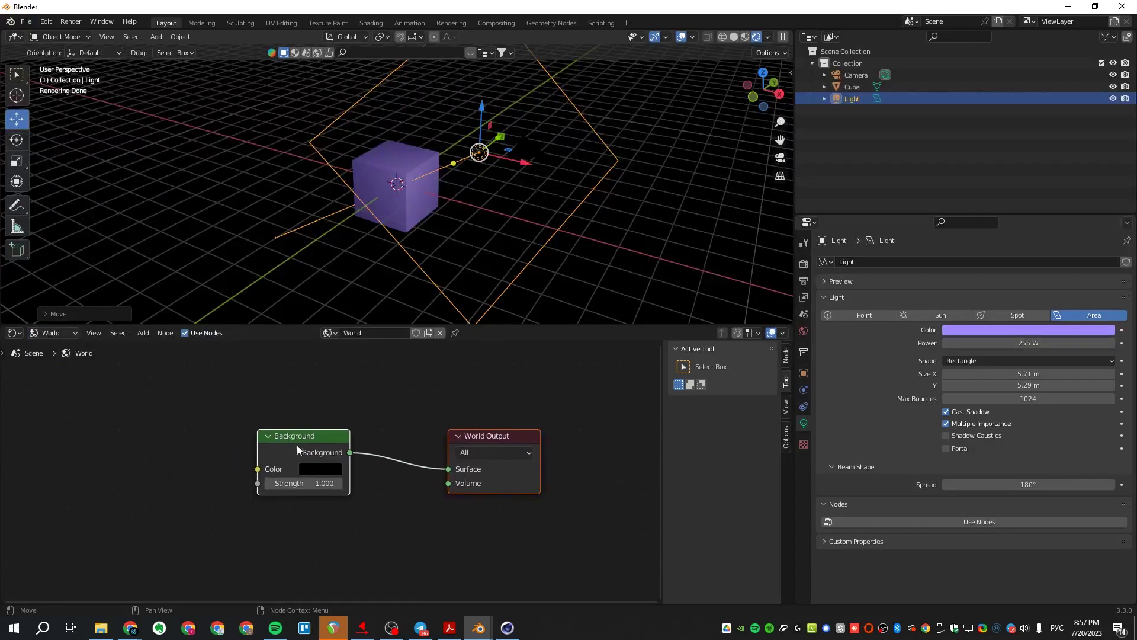
click(318, 469)
drag(387, 336, 412, 375)
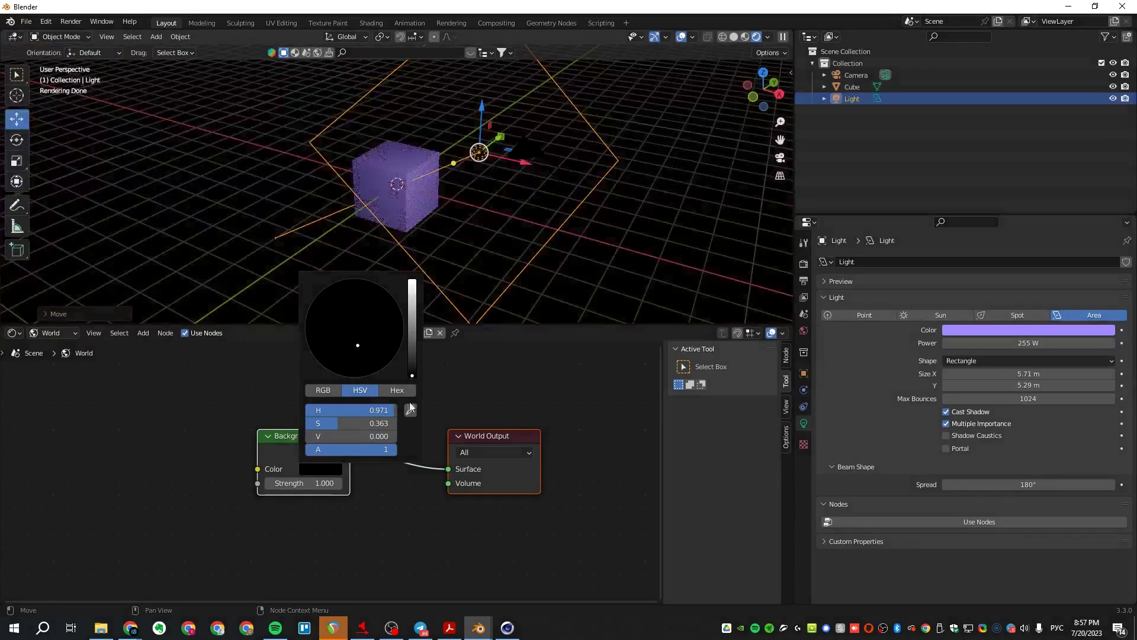
key(shift+a)
click(173, 426)
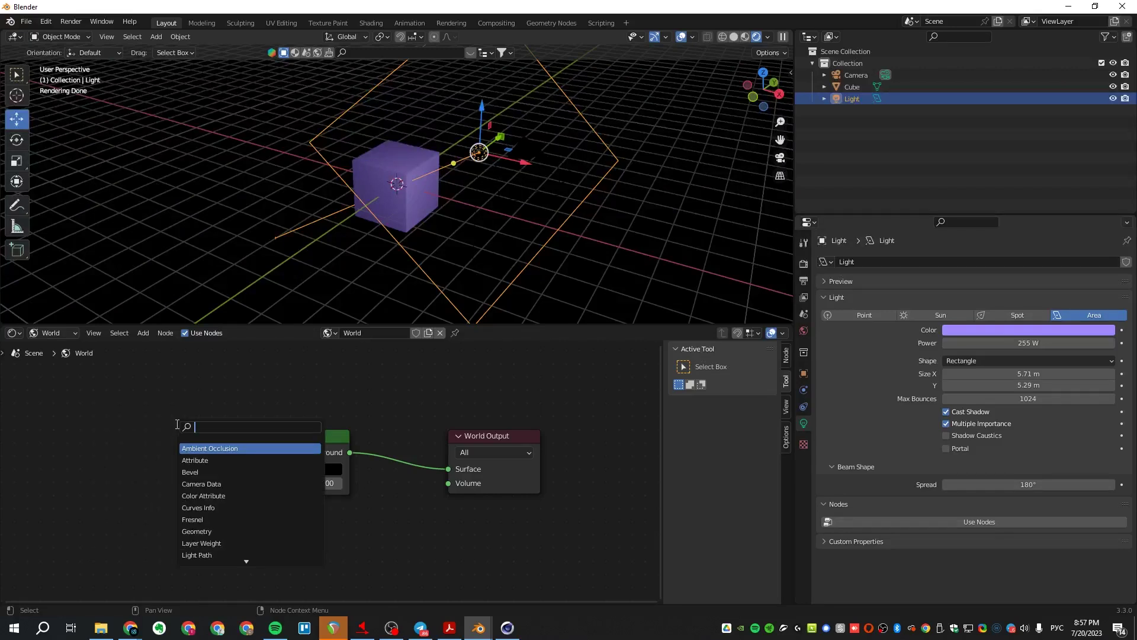
- Add an Environment Texture node left of Background and link its colour into it
text(yтм)
key(BackSpace)
key(BackSpace)
key(BackSpace)
key(alt+shift)
text(envo)
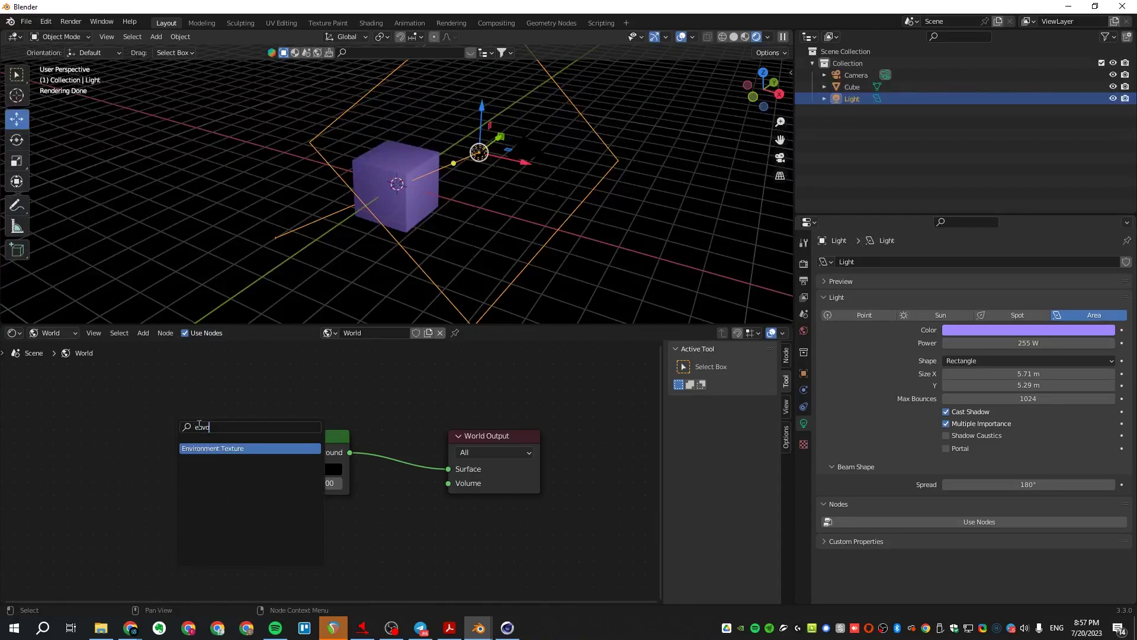
key(Return)
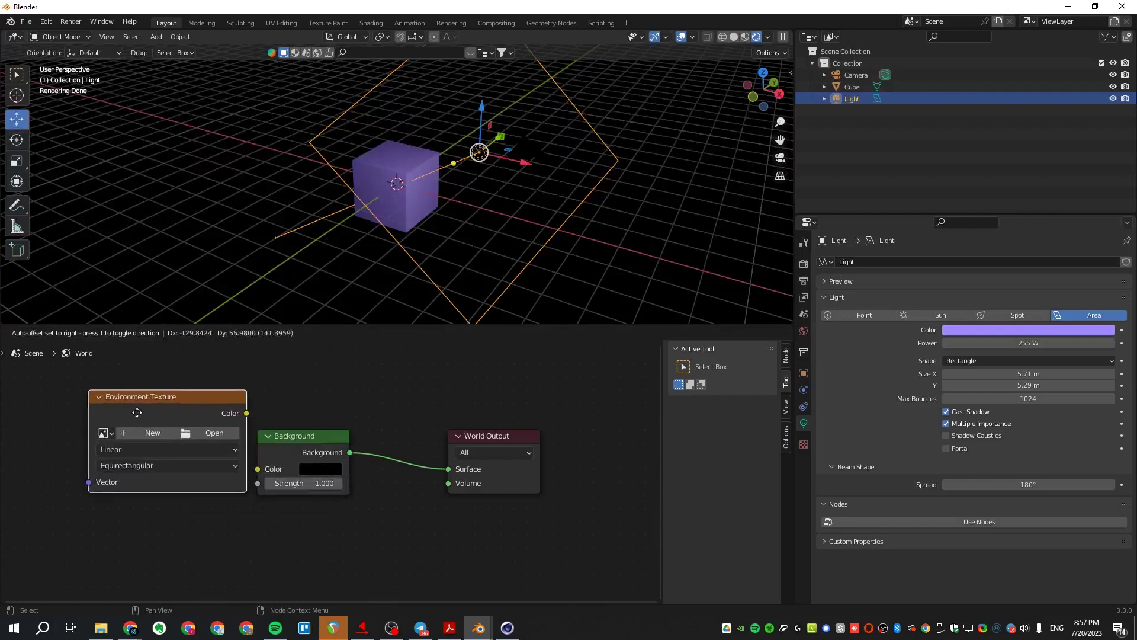
click(99, 408)
drag(246, 420, 257, 468)
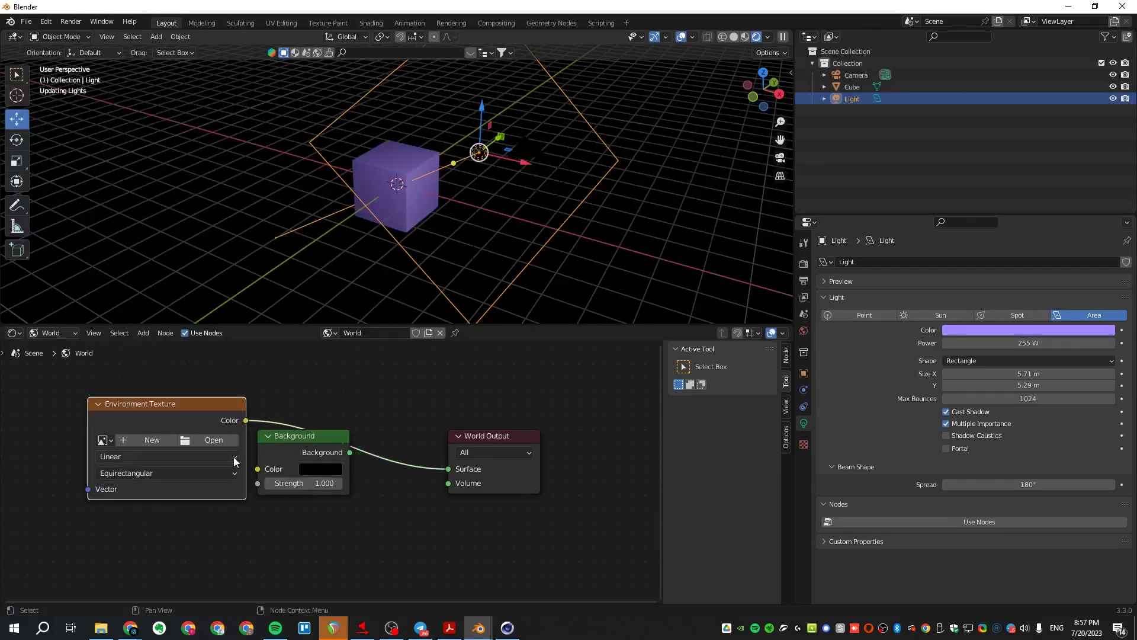
- Load D:\MA2023\01.Easter Egg Logo\photo_studio_broadway_hall_4k.hdr and feed it straight into World Output
click(223, 439)
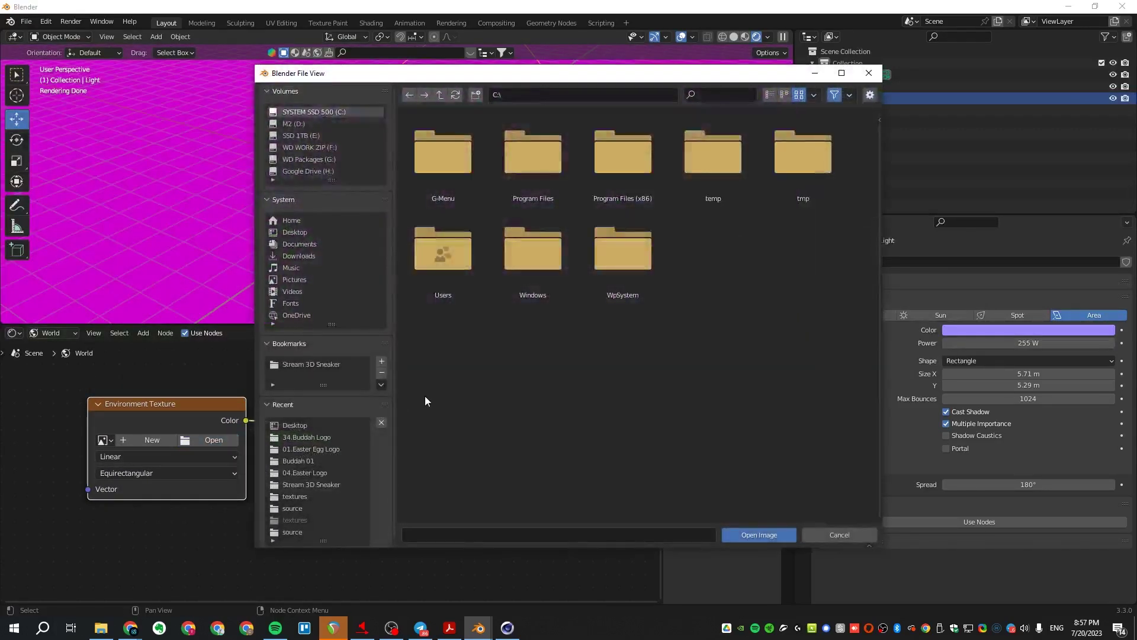
click(294, 124)
double_click(623, 154)
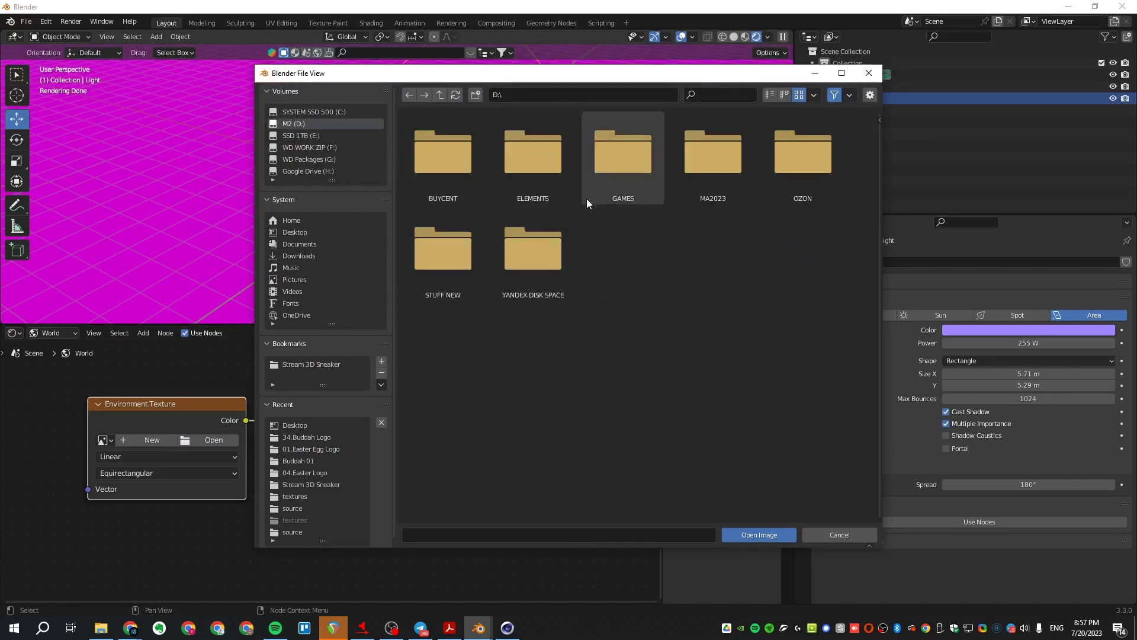
double_click(713, 154)
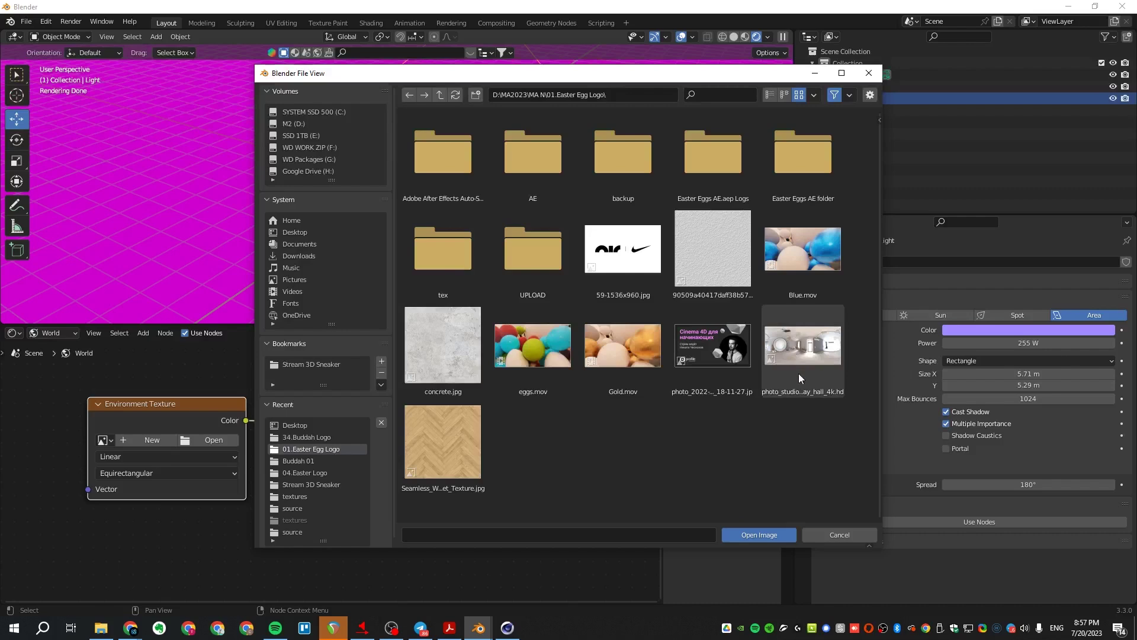
double_click(805, 347)
middle_drag(513, 319, 355, 225)
alt+drag(302, 446, 317, 502)
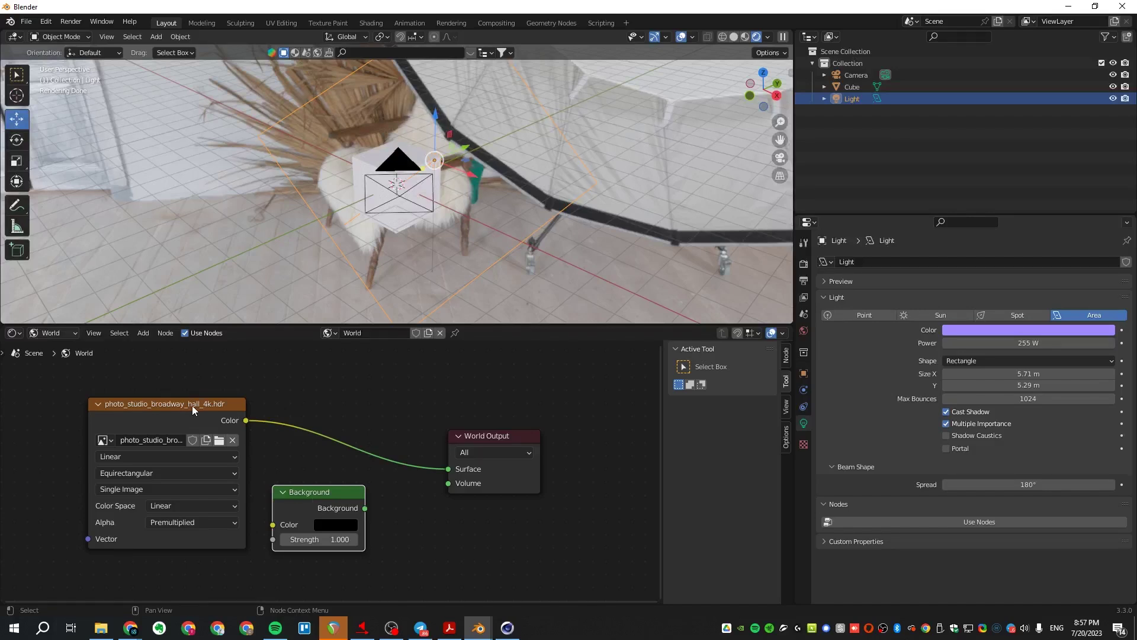
- Hide the Light in the Outliner and rearrange the World Output, image and Background nodes
drag(512, 437, 605, 379)
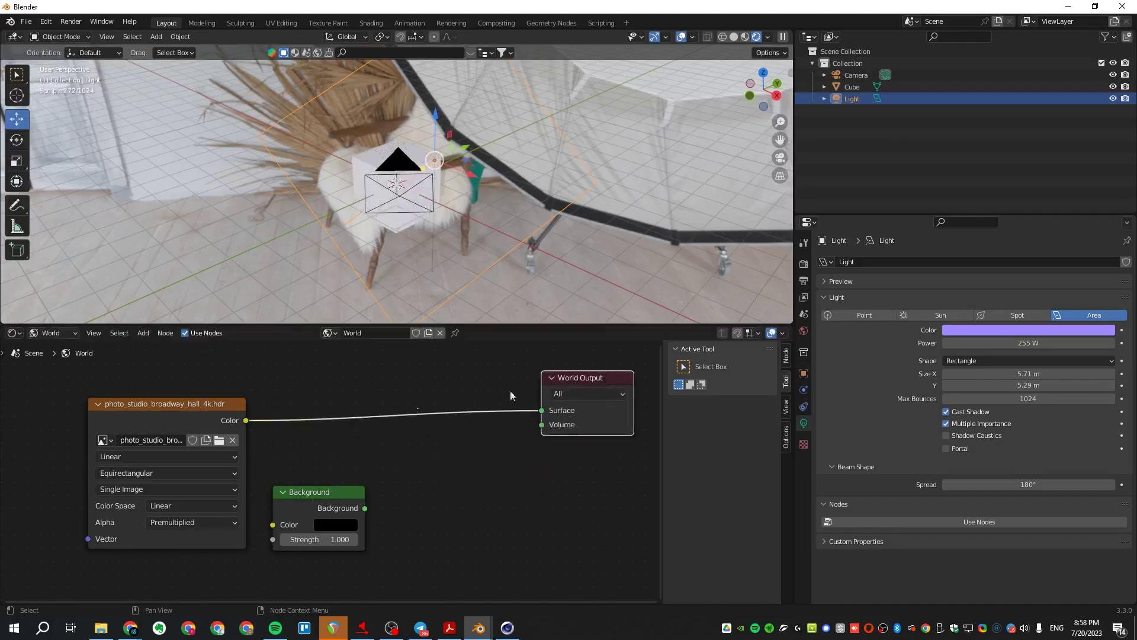
drag(192, 405, 238, 392)
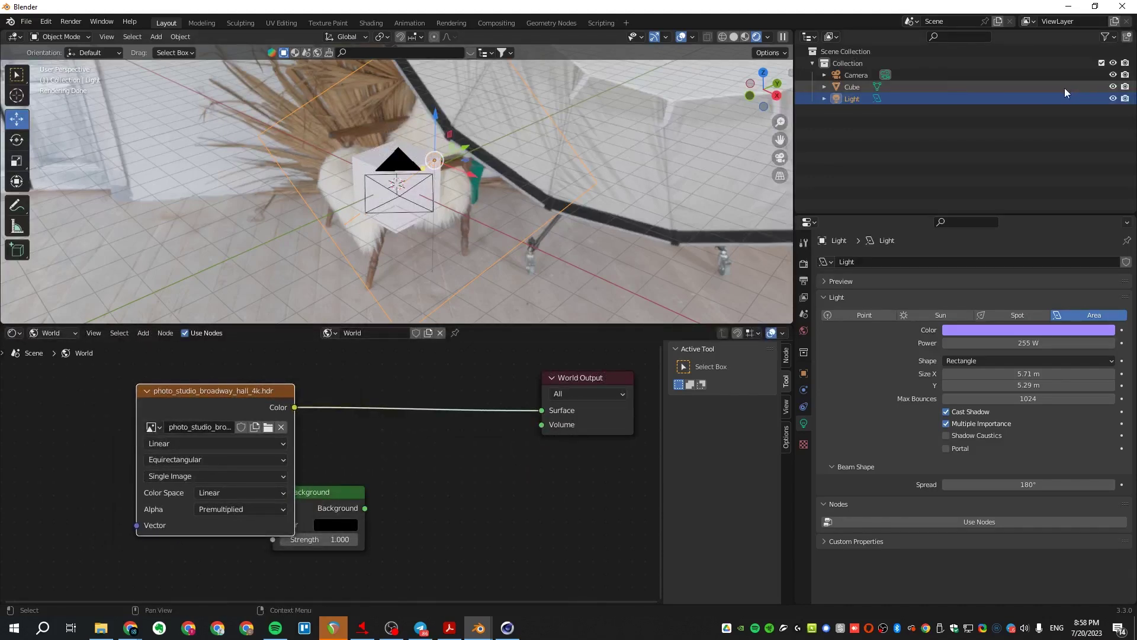
click(1113, 99)
middle_drag(727, 164, 403, 204)
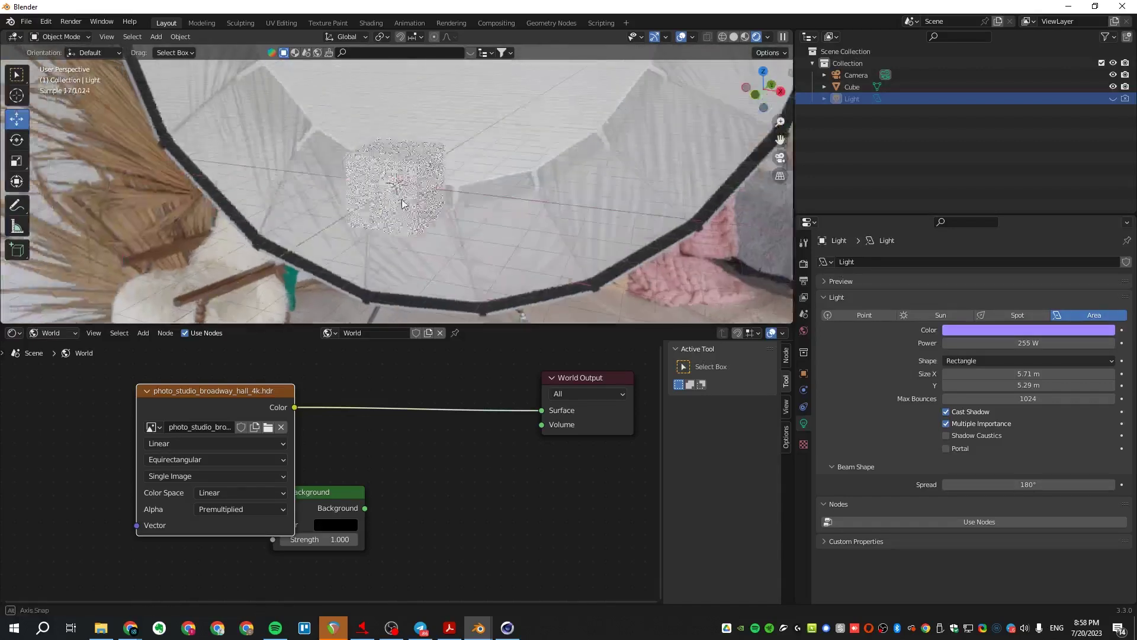
mouse_move(243, 396)
mouse_down()
mouse_move(507, 393)
mouse_move(253, 371)
mouse_move(239, 382)
mouse_up()
drag(340, 491, 395, 499)
scroll(392, 432, down, 2)
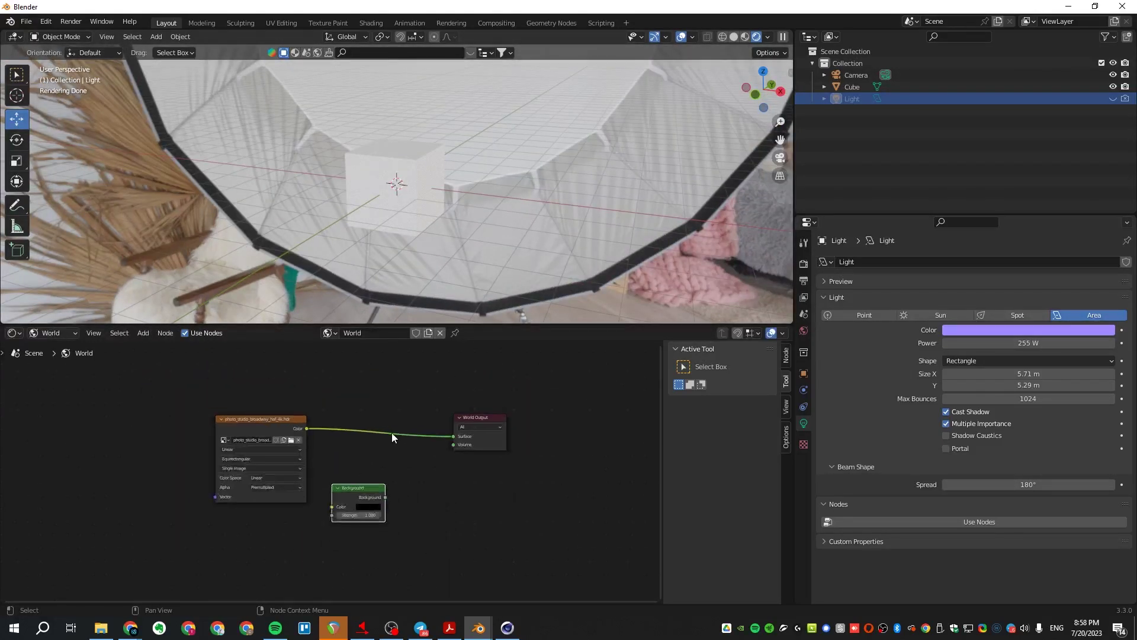
click(392, 434)
- Add a Mix Shader to the world and feed it the HDR image and the Background shader
key(shift+a)
text(mi)
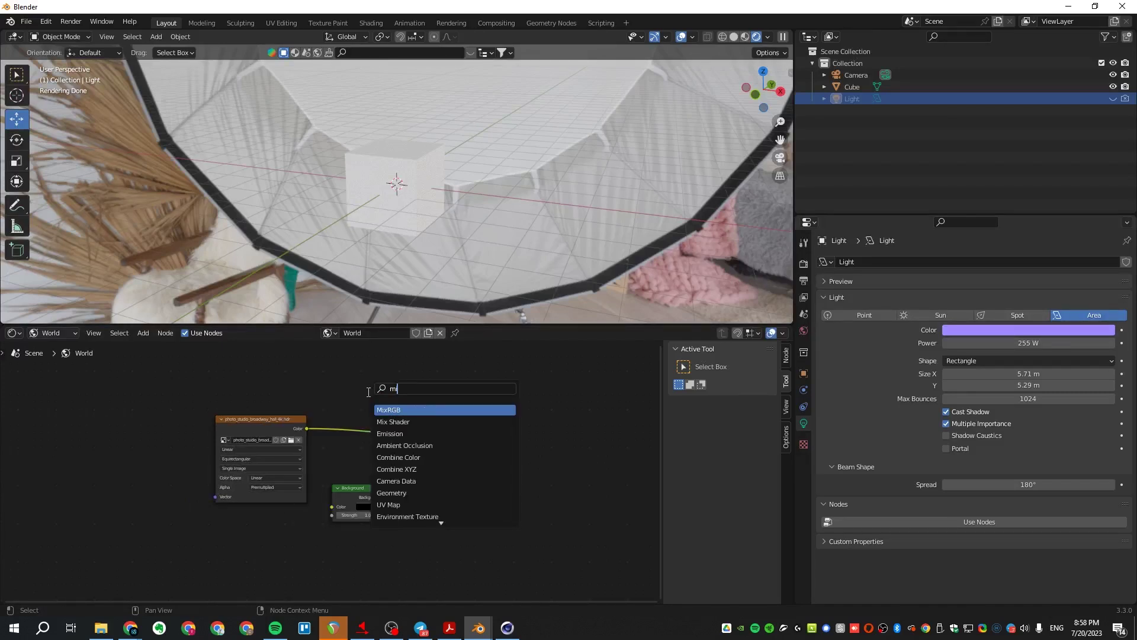
text(x)
click(392, 421)
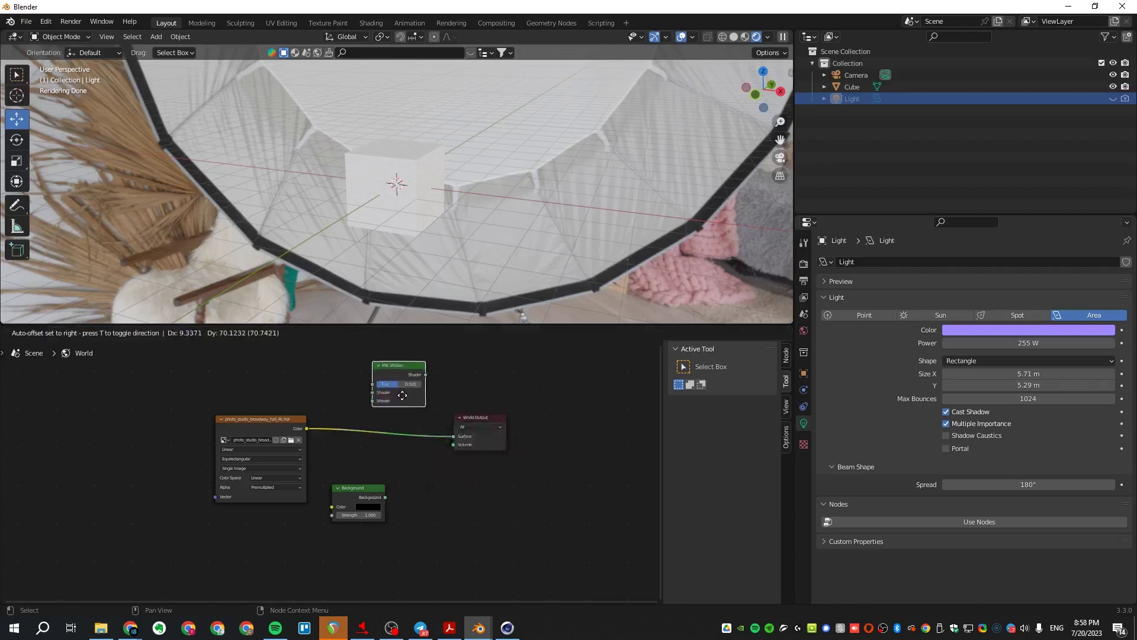
click(406, 429)
drag(453, 436, 380, 395)
drag(385, 497, 380, 405)
drag(435, 377, 457, 438)
- Add a Light Path node, link Is Camera Ray to the Mix Shader Fac, and tidy the nodes
key(shift+a)
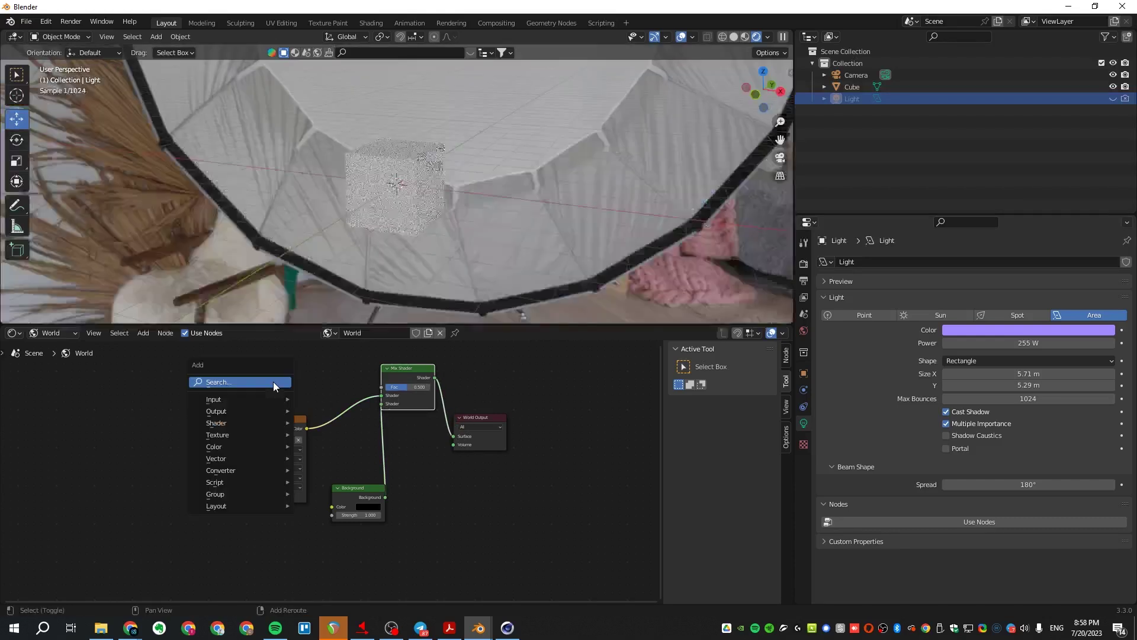
click(262, 386)
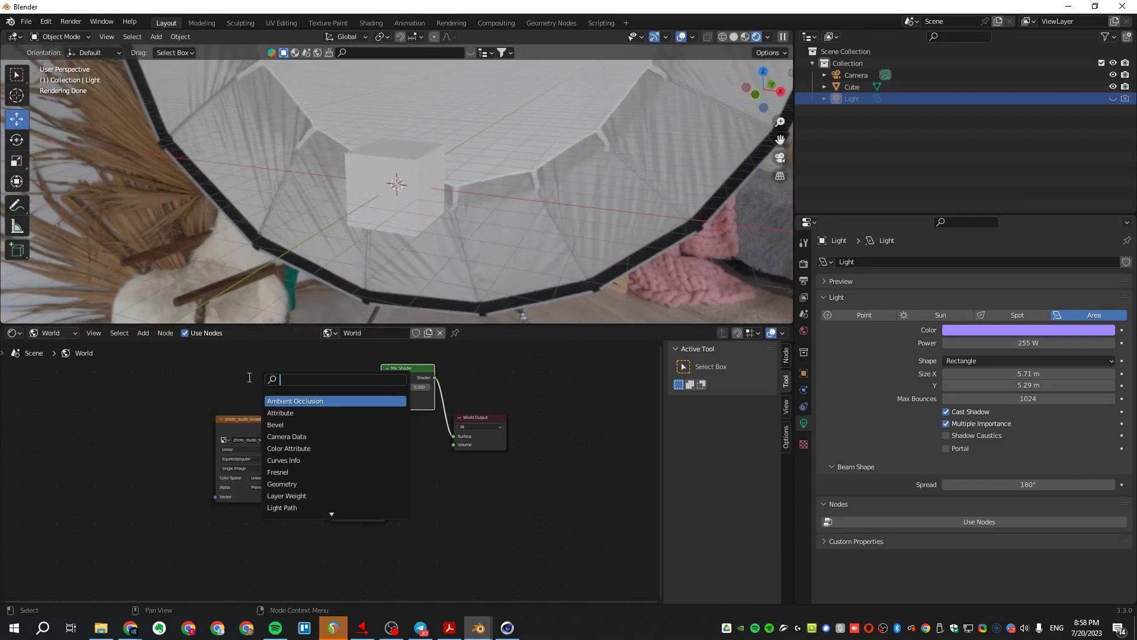
text(f)
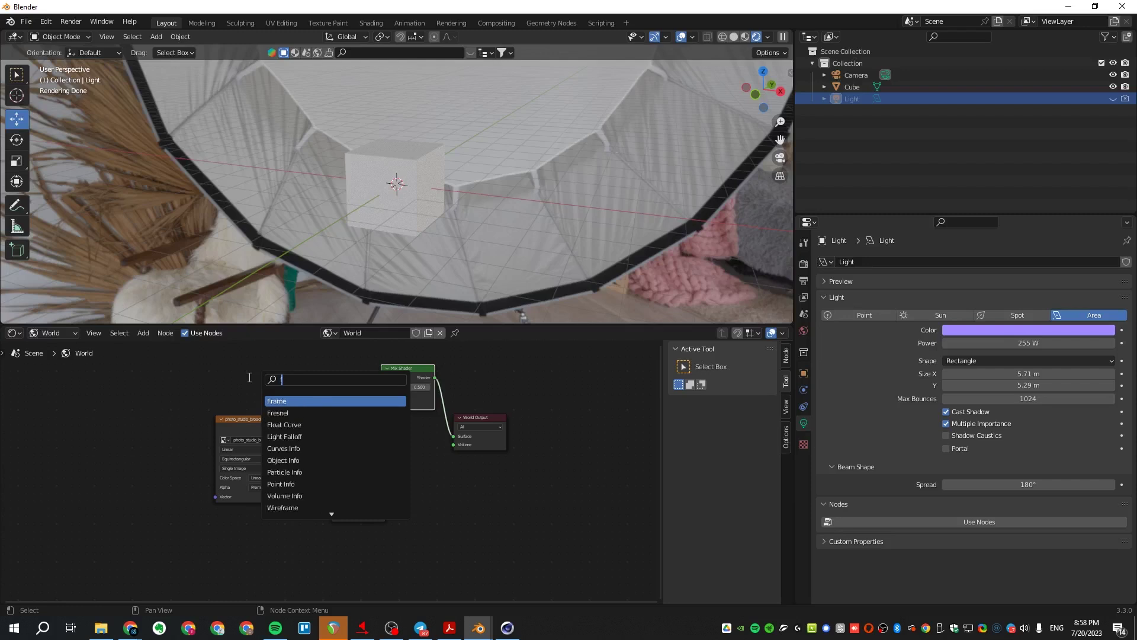
text(r)
key(BackSpace)
key(BackSpace)
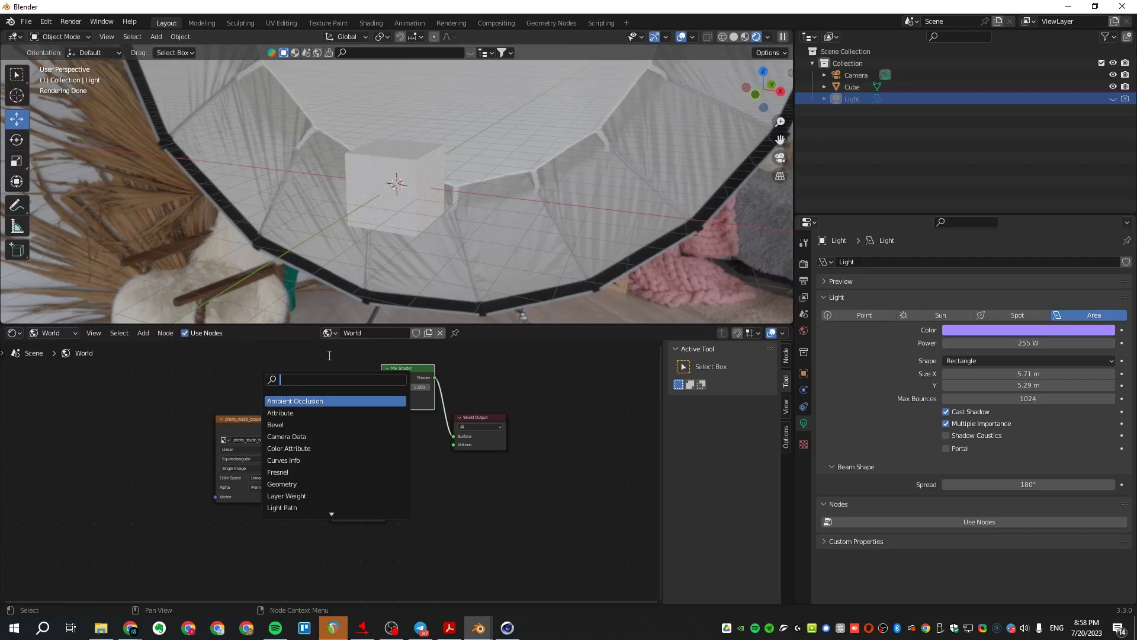
click(329, 508)
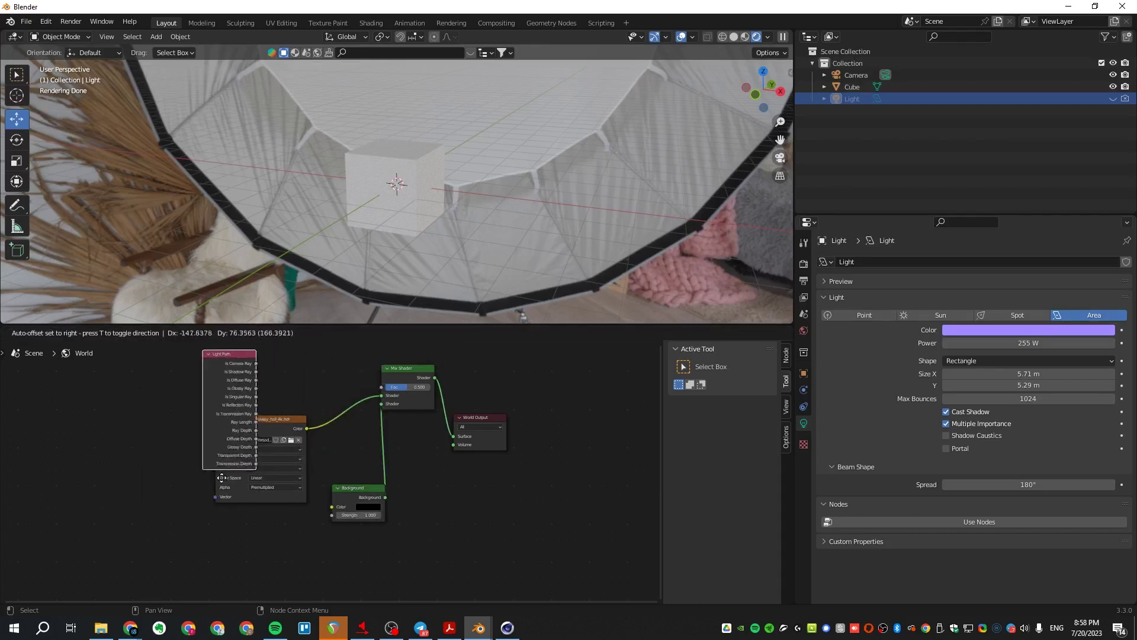
click(183, 473)
drag(217, 360, 386, 388)
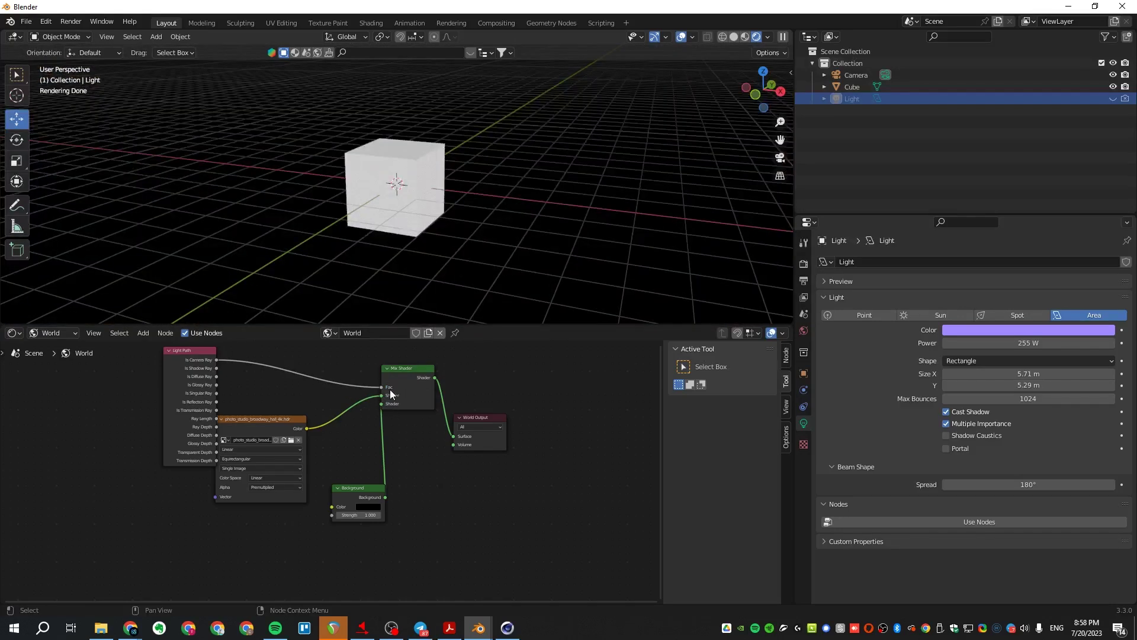
drag(173, 349, 197, 347)
drag(255, 418, 241, 497)
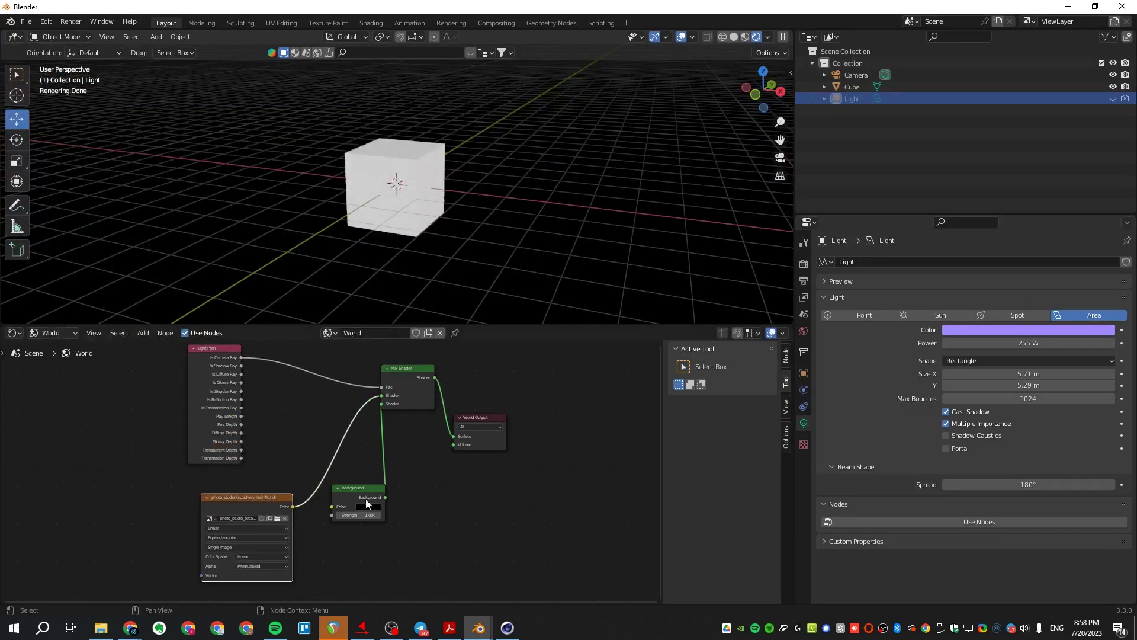
drag(367, 503, 340, 505)
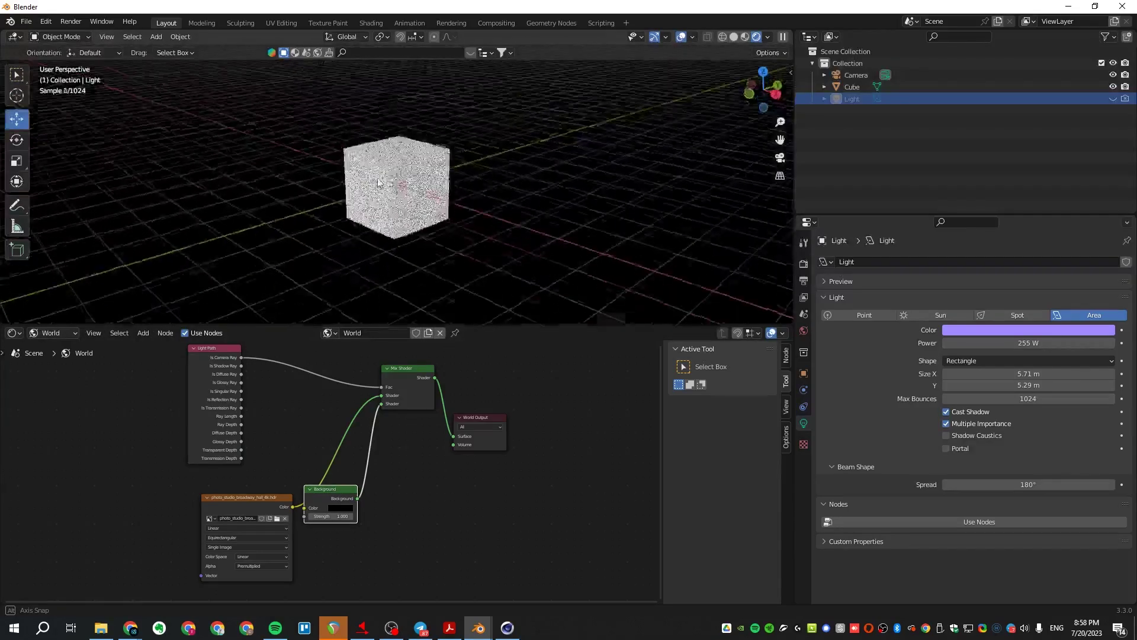
- Give the cube's Principled BSDF Metallic 0.653, Specular 0.307, Transmission 1.000 and IOR 0.550
click(378, 182)
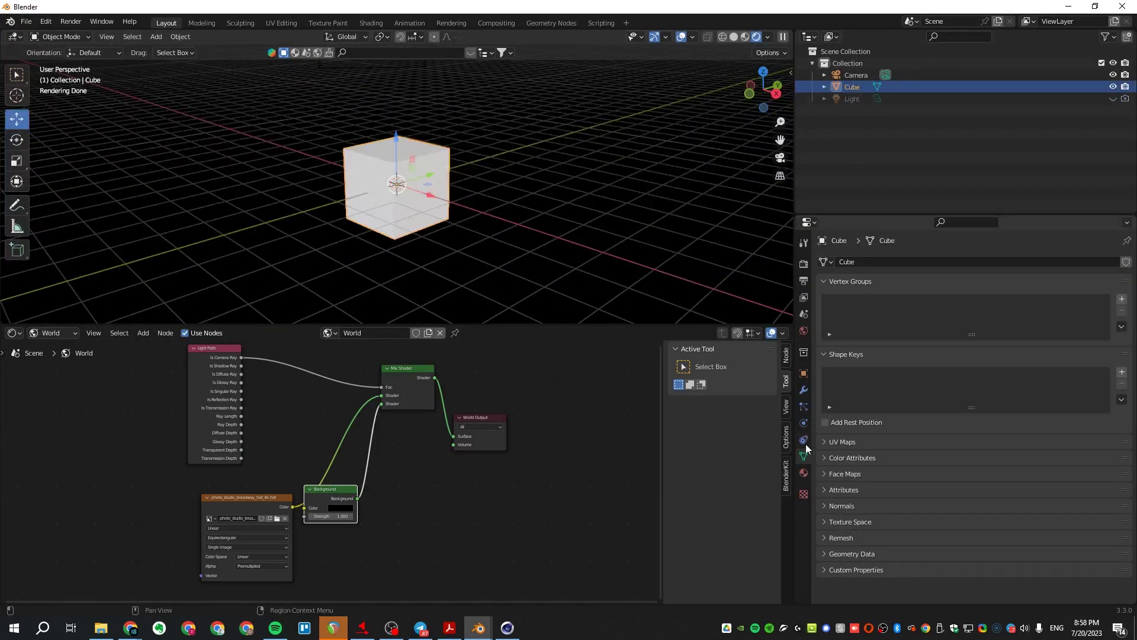
click(804, 390)
click(804, 472)
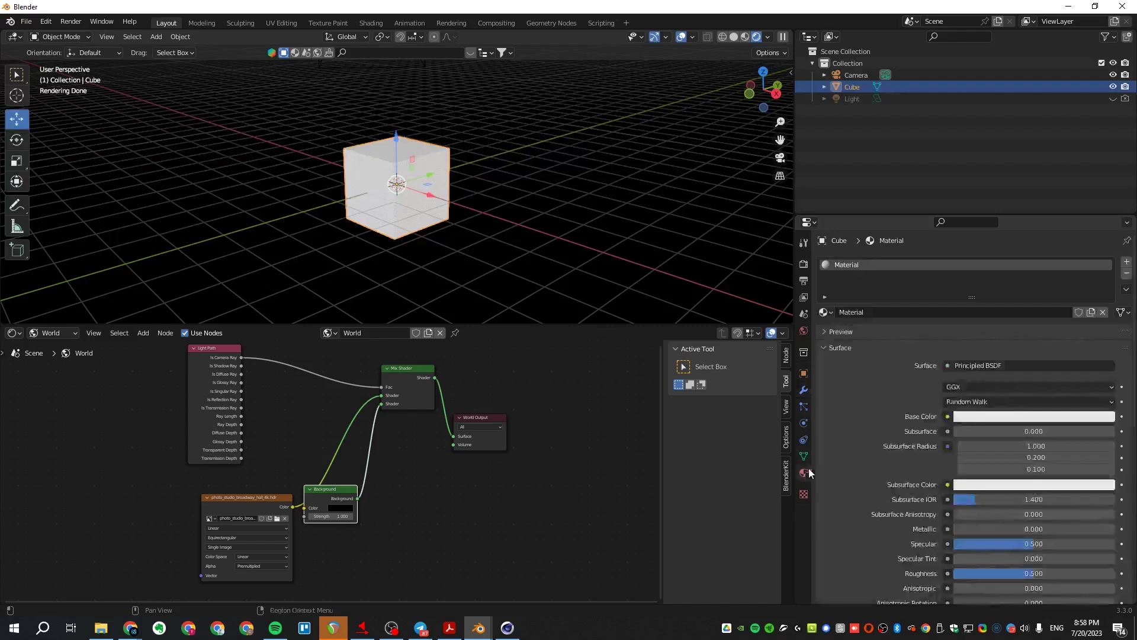
scroll(910, 506, down, 3)
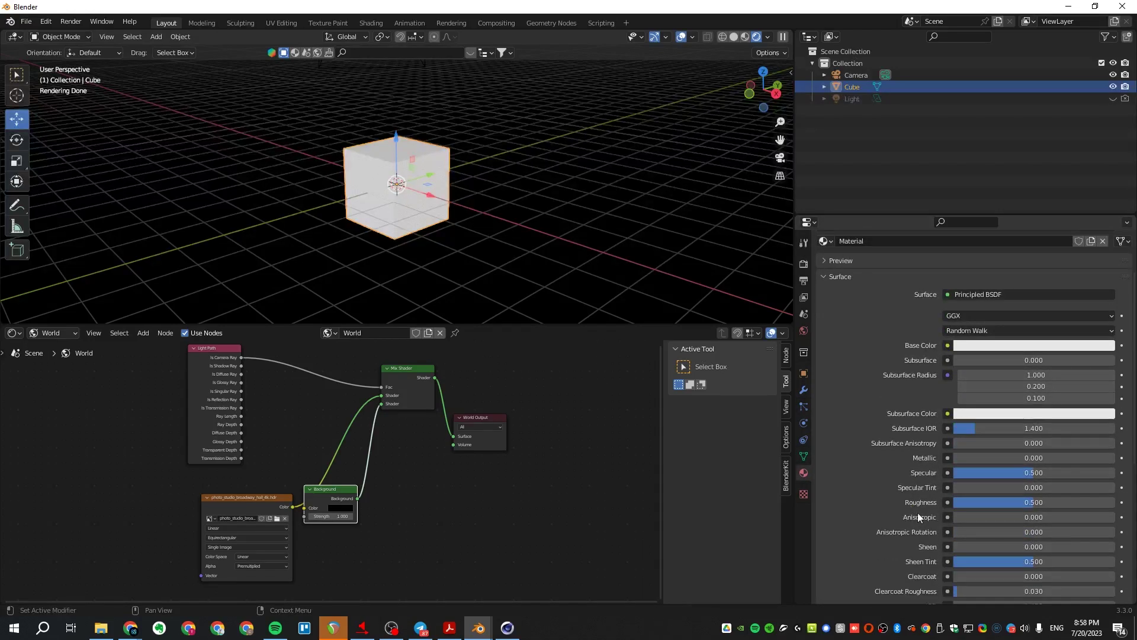
drag(964, 460, 1035, 458)
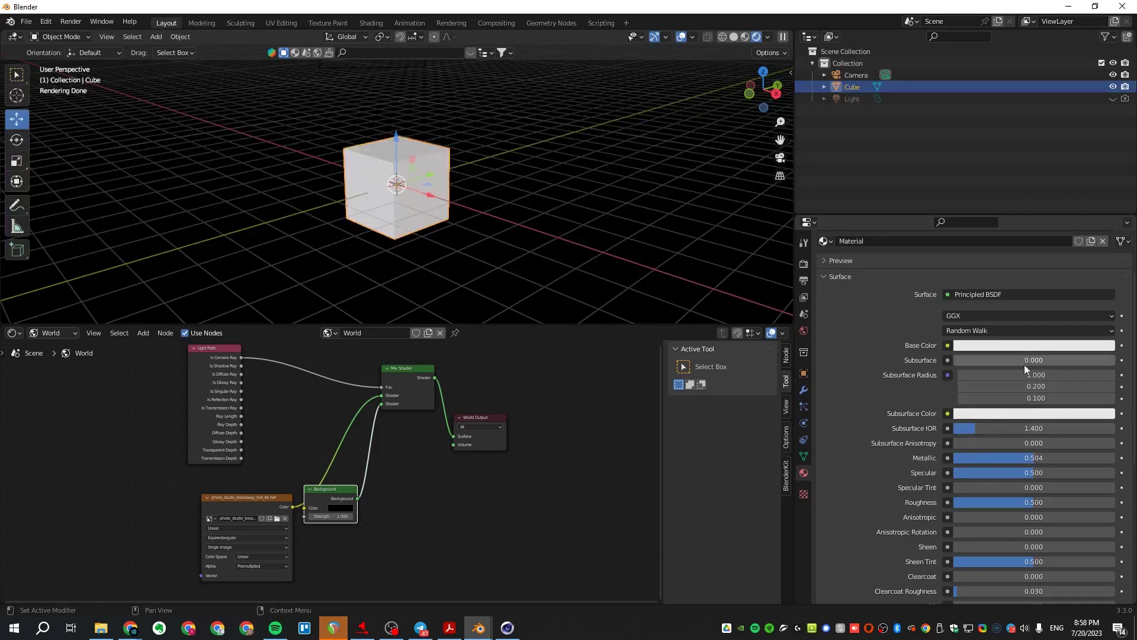
mouse_move(988, 458)
mouse_down()
mouse_move(1034, 472)
mouse_move(965, 473)
mouse_move(1003, 473)
mouse_up()
scroll(1003, 473, down, 3)
mouse_move(1006, 549)
mouse_down()
mouse_move(1116, 549)
mouse_move(1019, 535)
mouse_up()
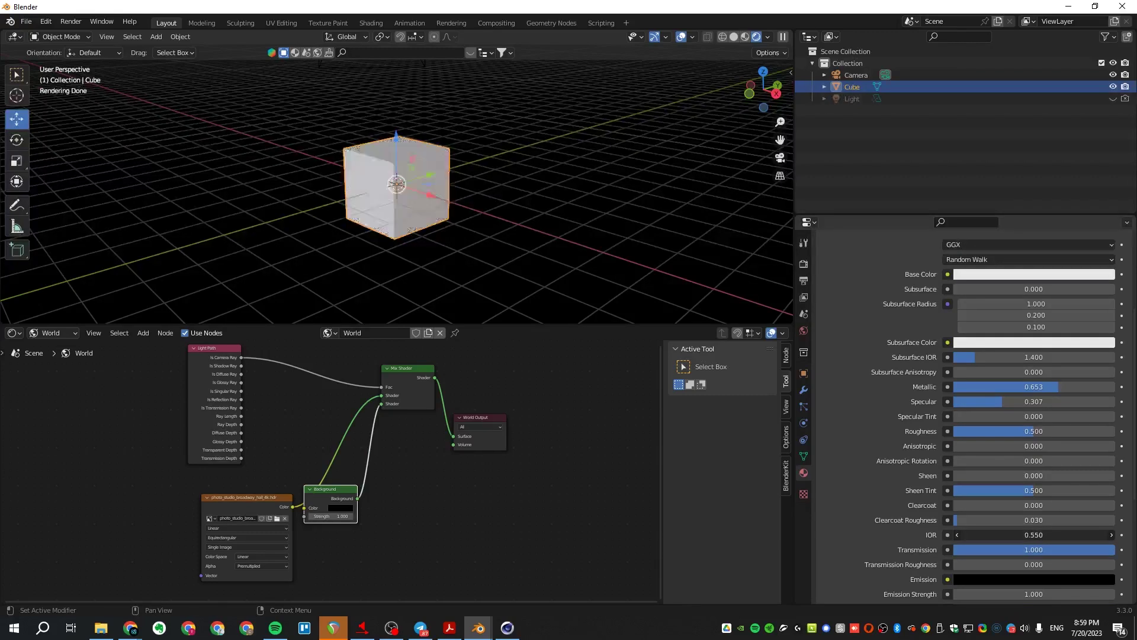
- Rearrange the Mix Shader, Background and image texture nodes into a cleaner world node layout
click(469, 213)
scroll(422, 201, up, 5)
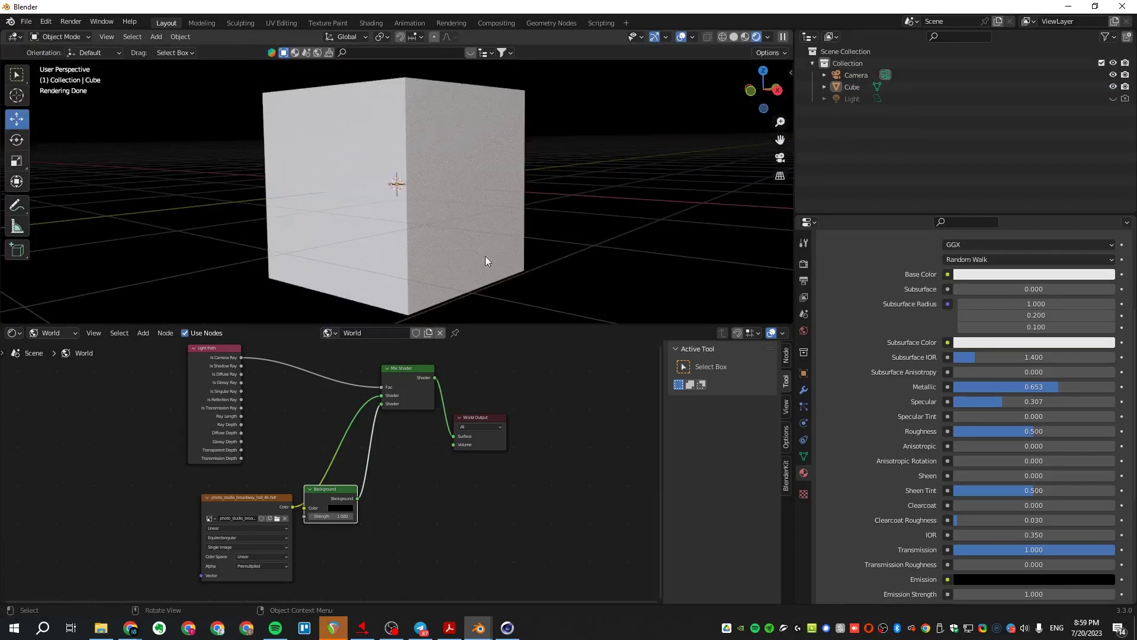
middle_drag(485, 256, 478, 239)
drag(396, 377, 390, 397)
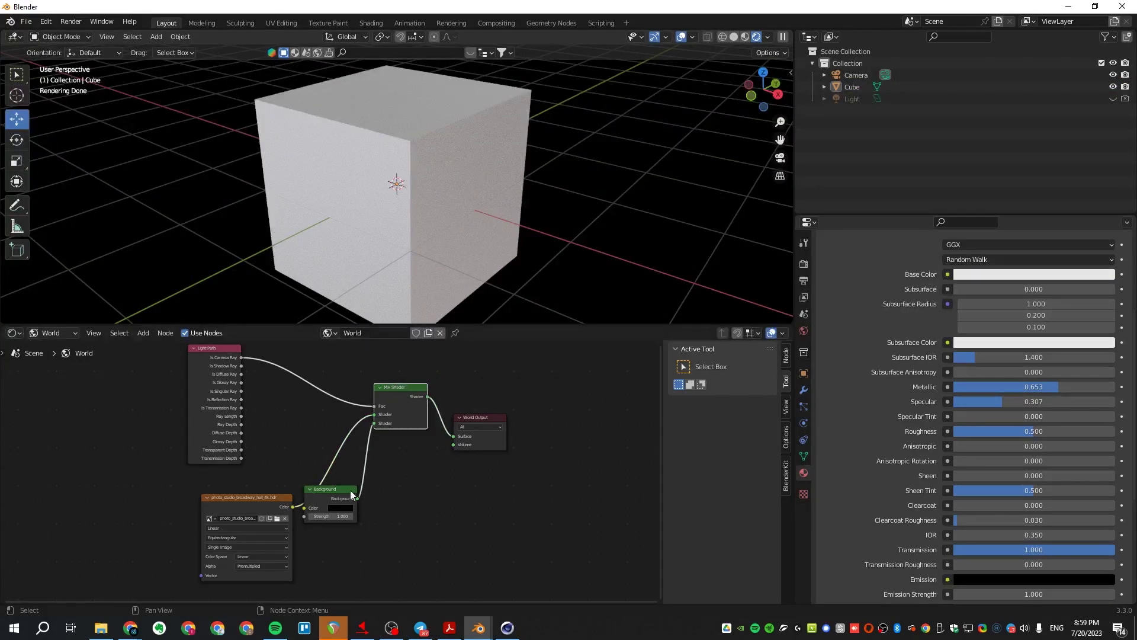
drag(335, 491, 351, 507)
drag(237, 502, 205, 498)
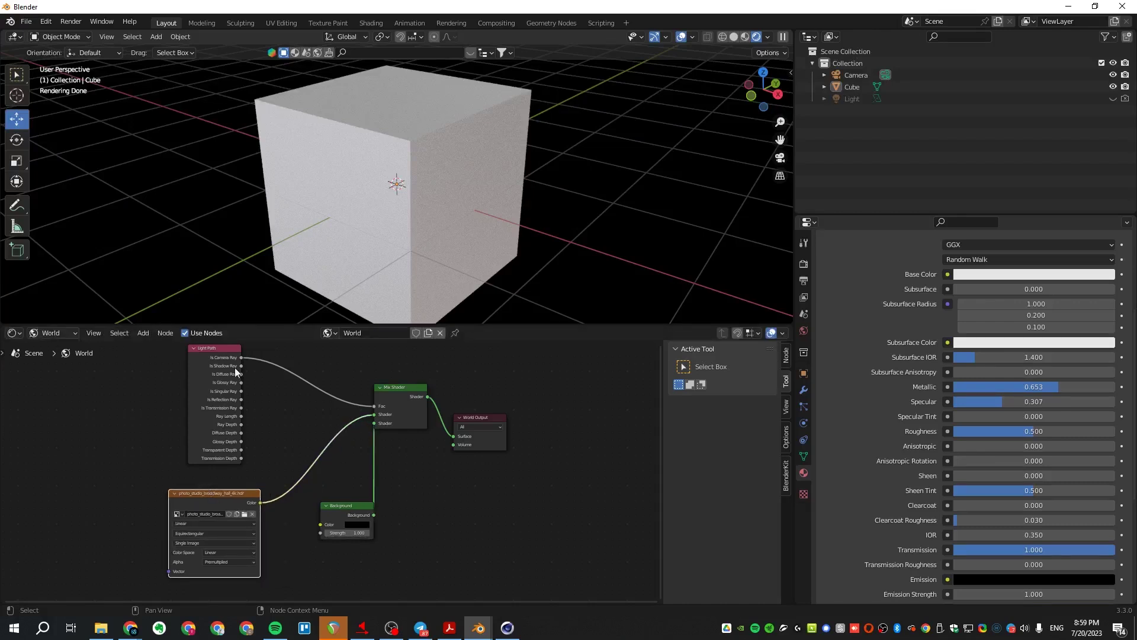
middle_drag(356, 202, 620, 149)
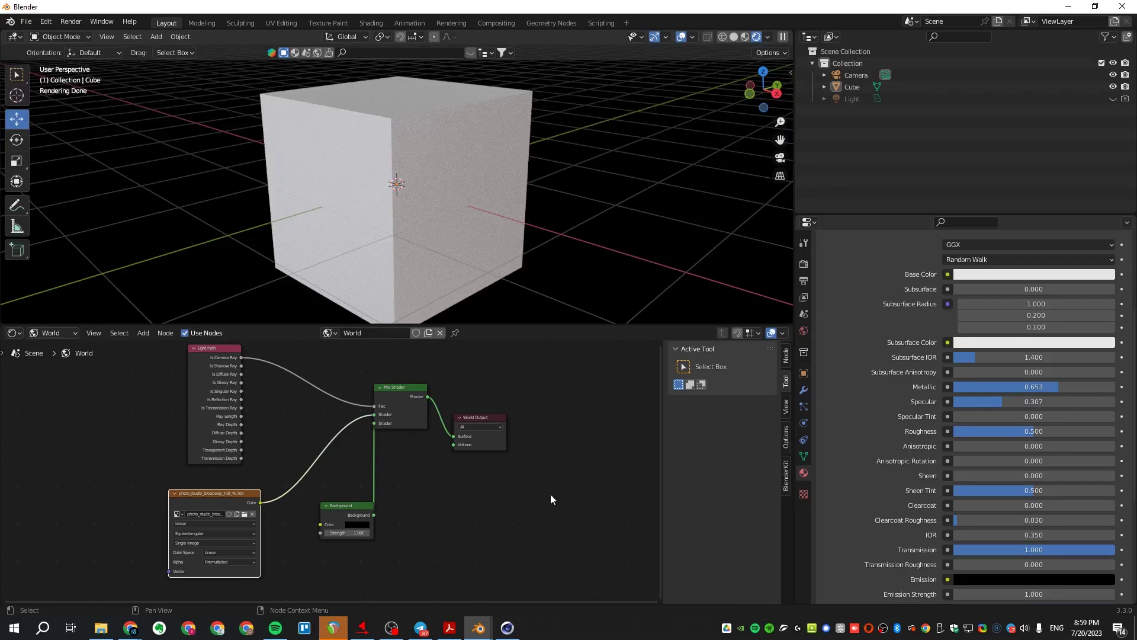
middle_drag(550, 493, 579, 507)
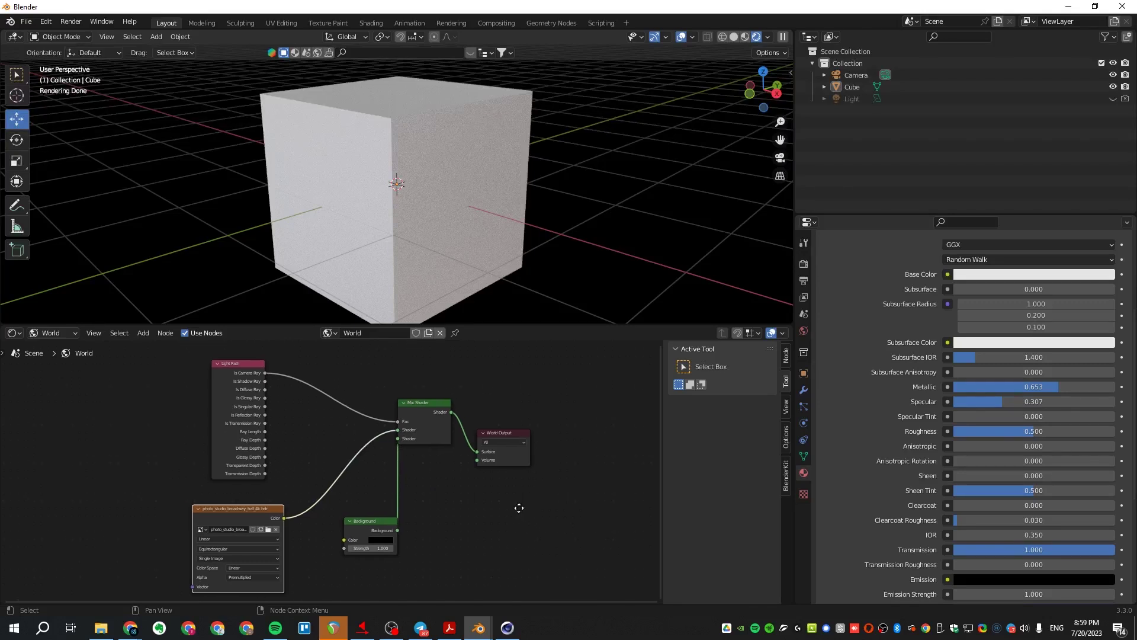
click(195, 484)
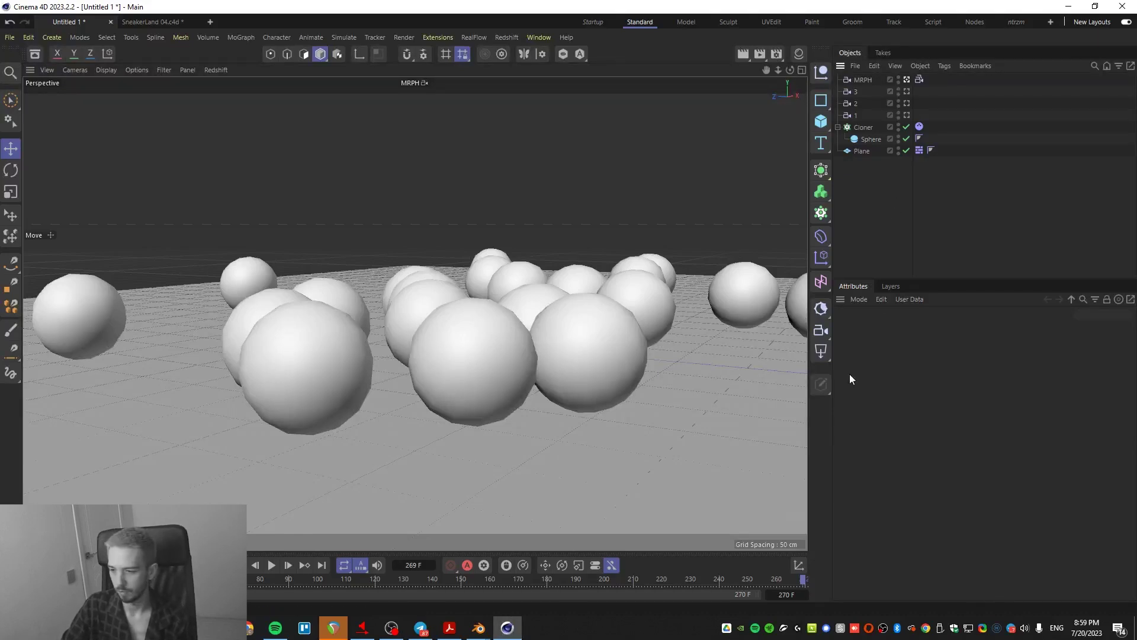
- Add a Redshift point light above the plane and raise its intensity to 37500
click(821, 351)
click(872, 372)
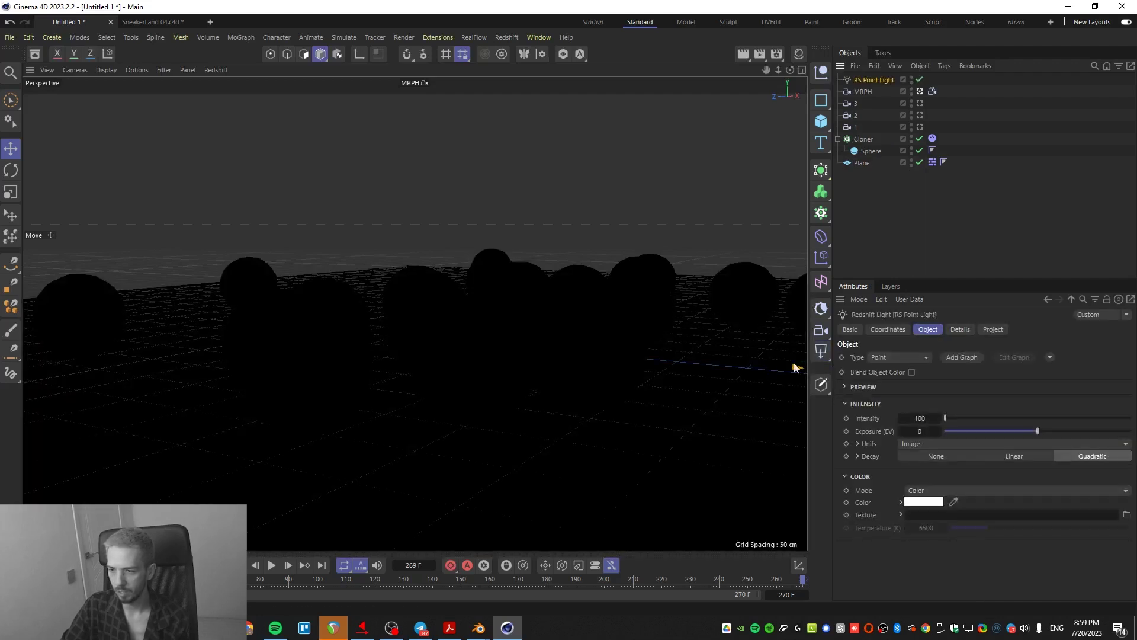
alt+drag(535, 368, 592, 382)
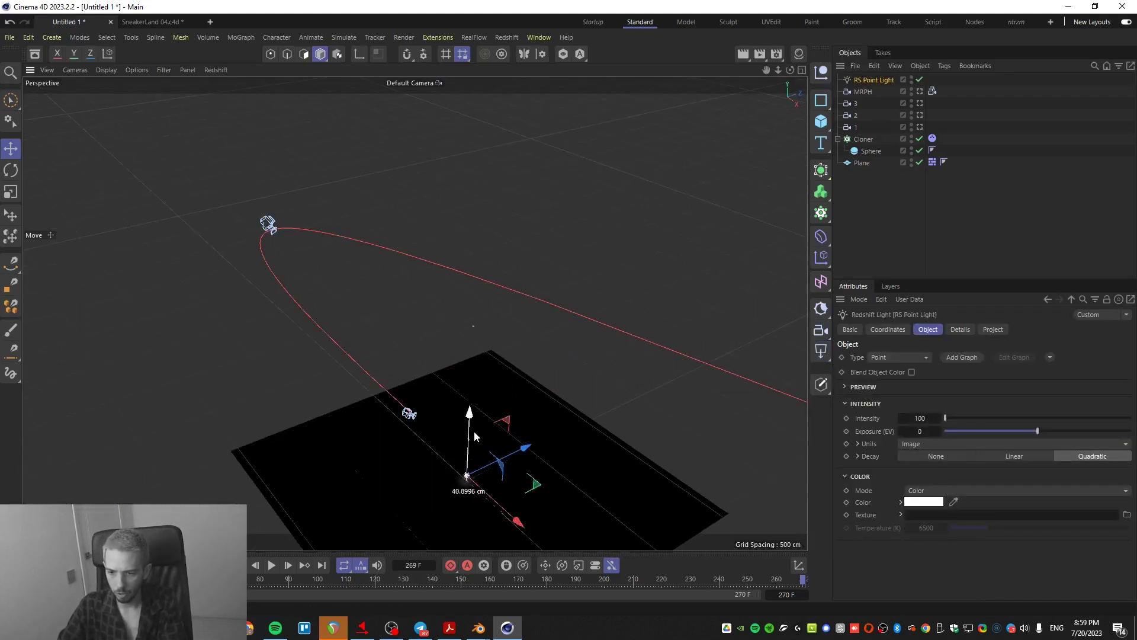
alt+right_drag(454, 486, 653, 439)
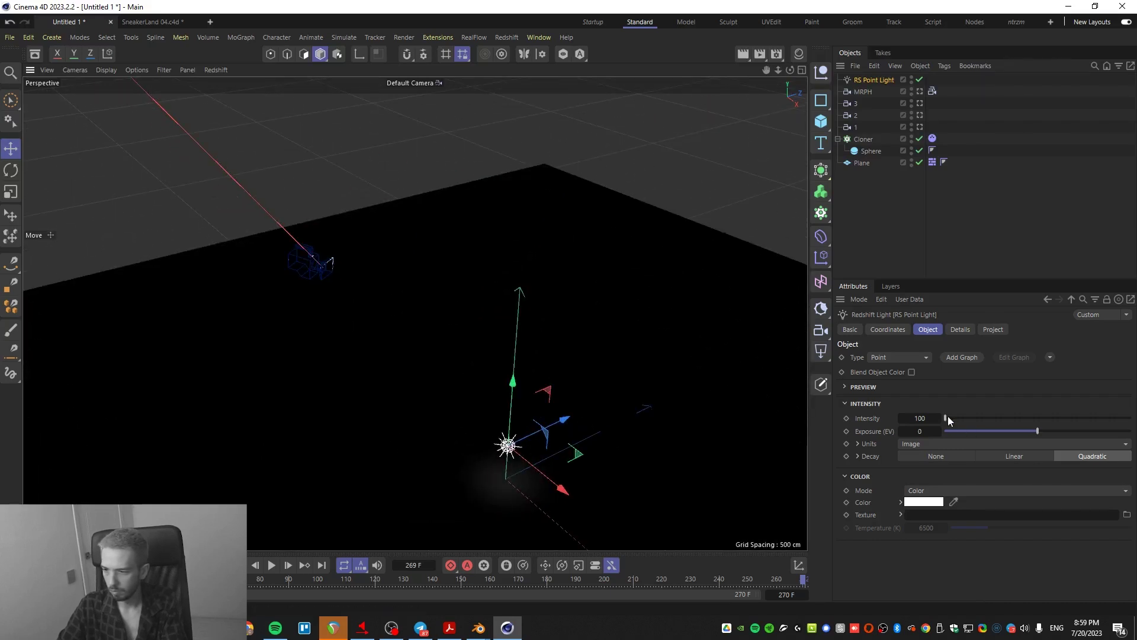
drag(946, 418, 1014, 418)
alt+drag(521, 356, 720, 431)
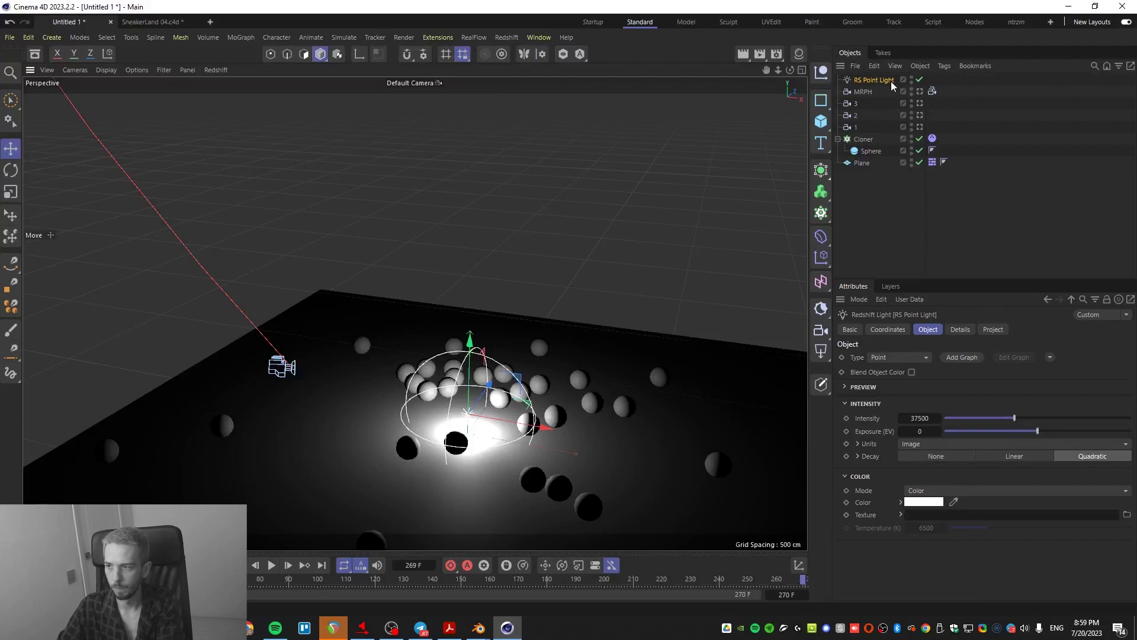
- Switch the light to Spot, then to Area, and raise it higher above the spheres
click(908, 353)
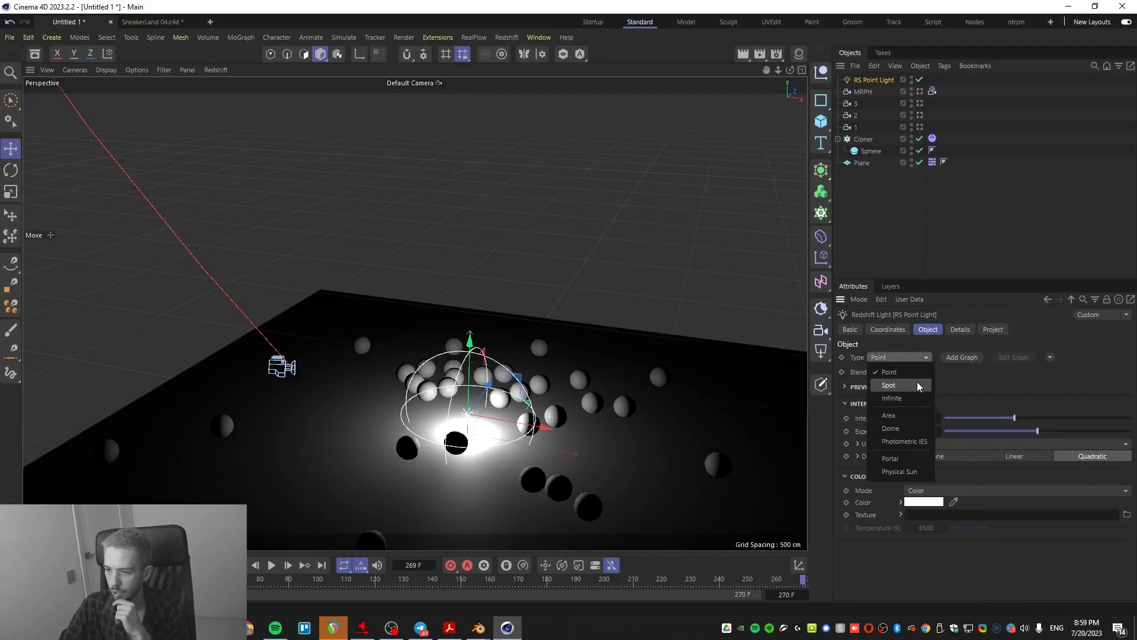
click(917, 381)
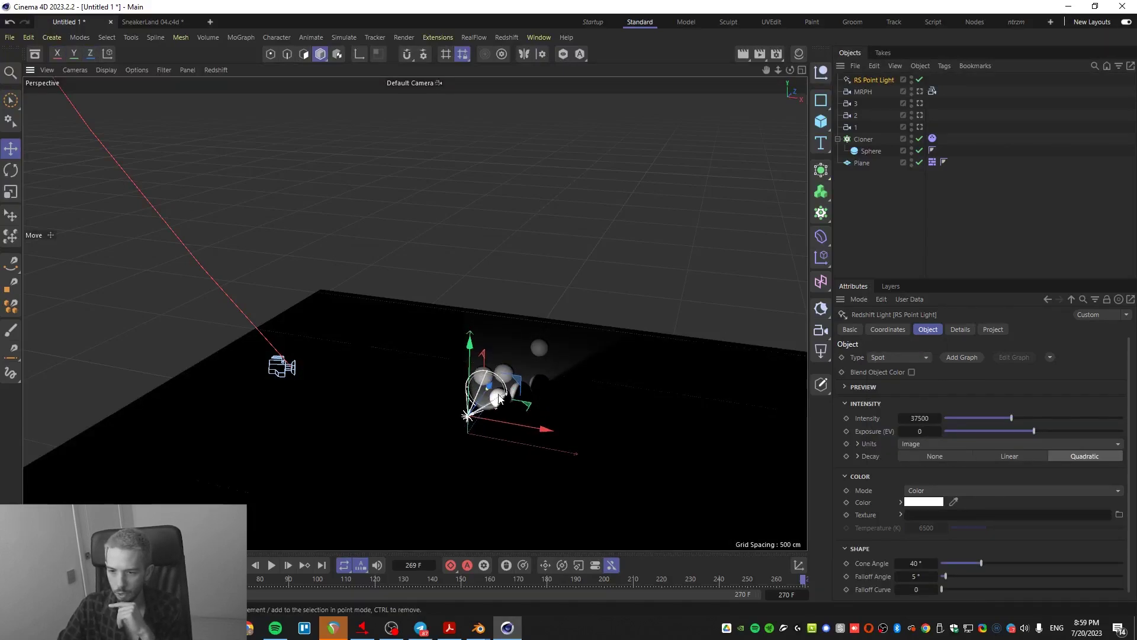
drag(494, 394, 510, 398)
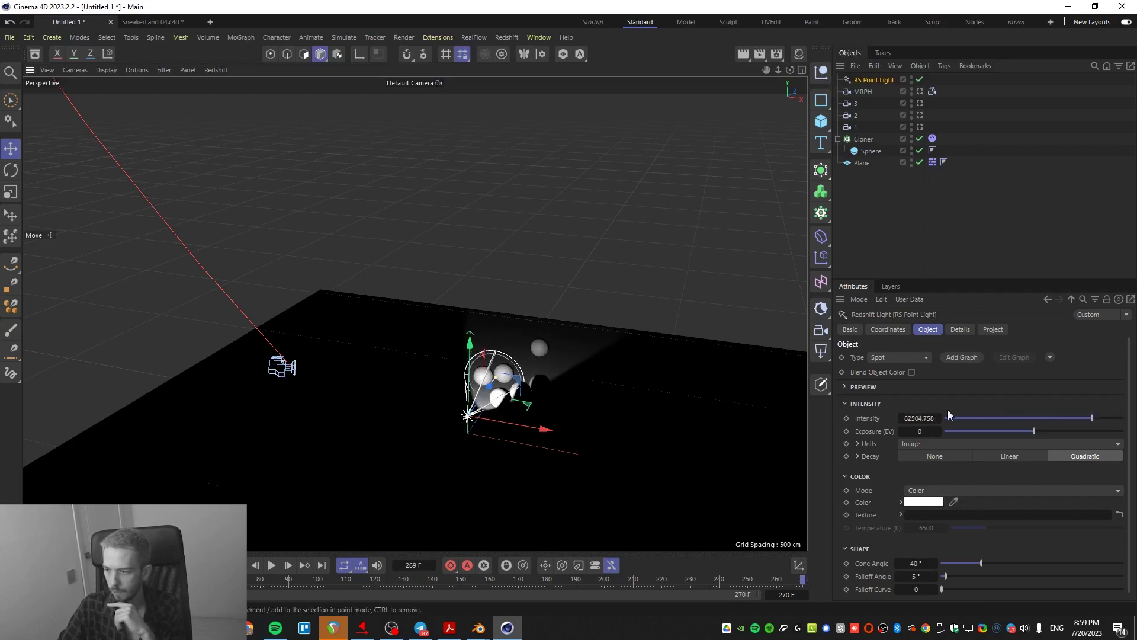
click(901, 357)
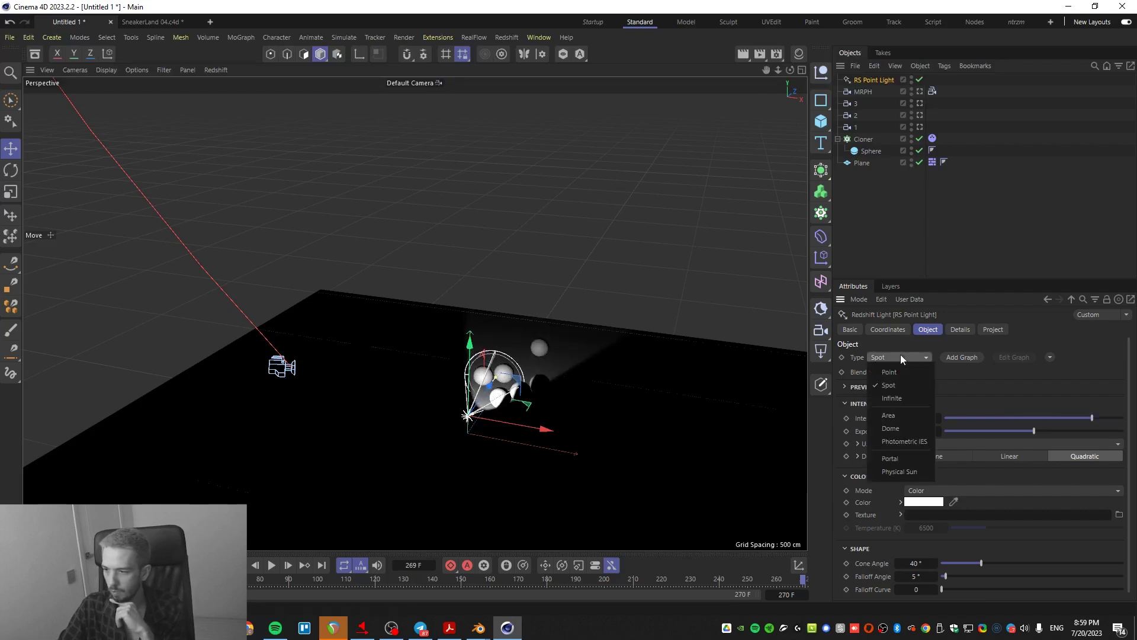
click(909, 414)
drag(479, 322, 489, 277)
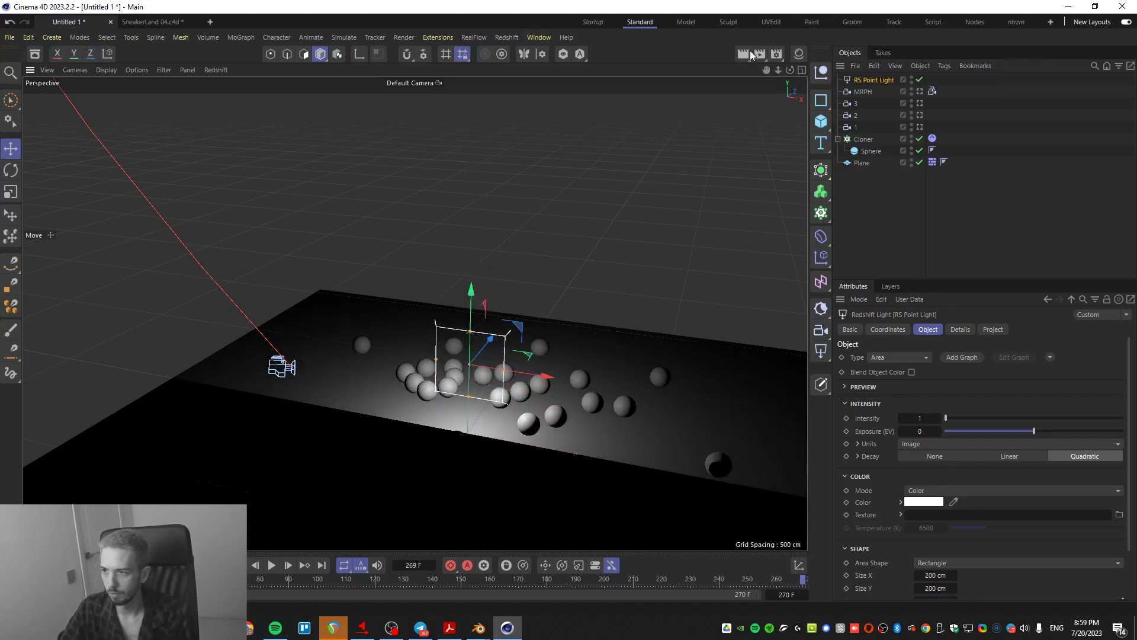
- Dock the Redshift RenderView beside the viewport and start a progressive render
click(511, 39)
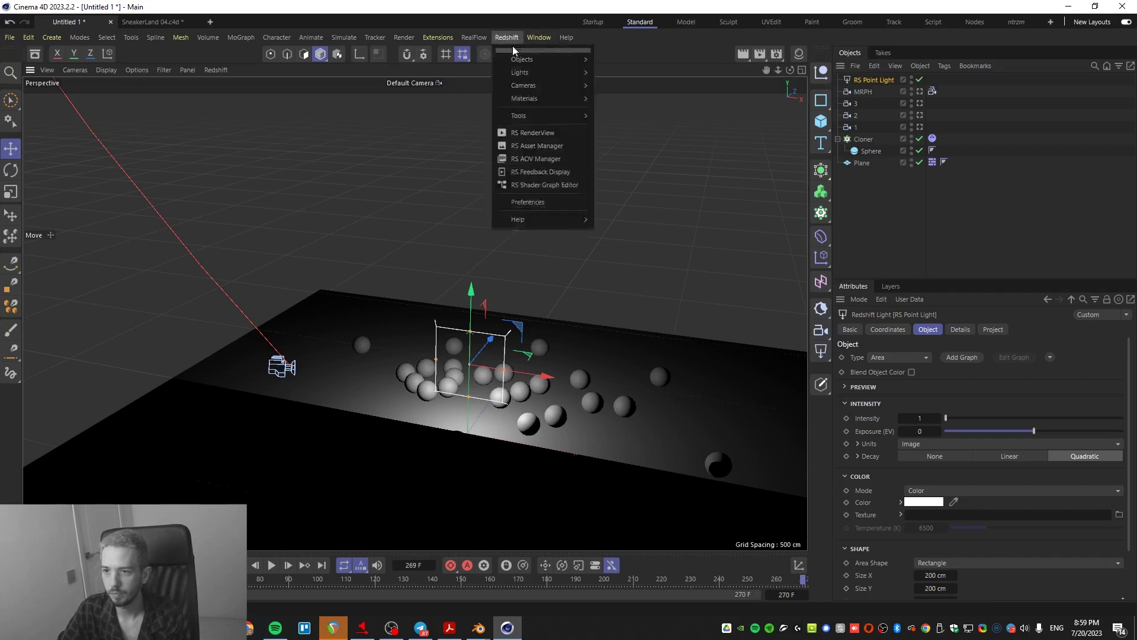
click(553, 127)
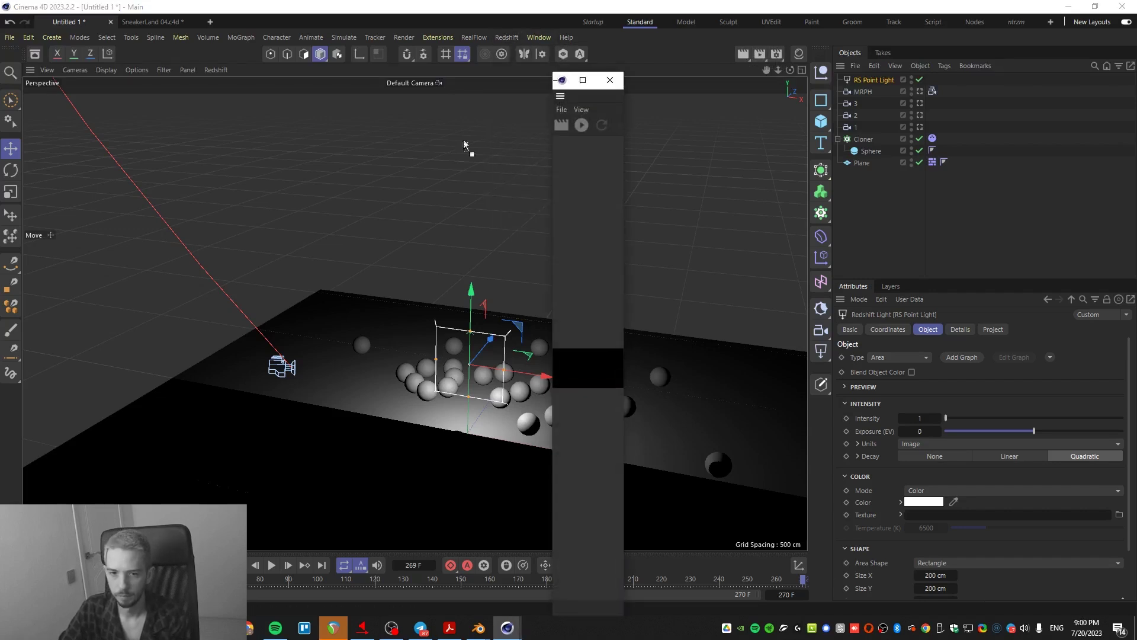
drag(57, 296, 62, 297)
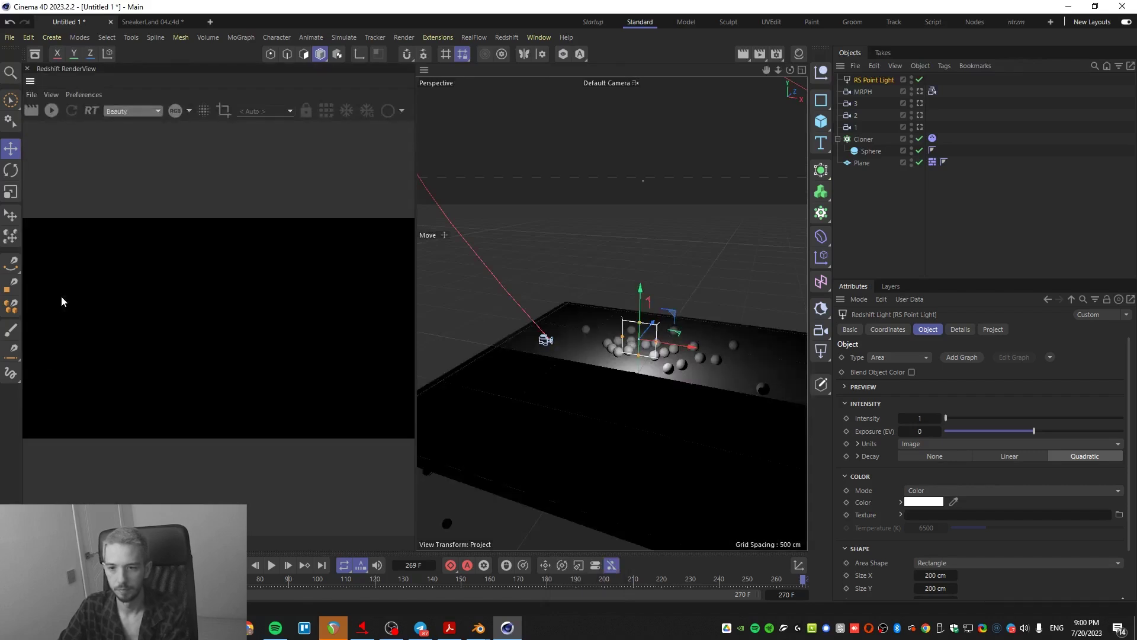
click(51, 111)
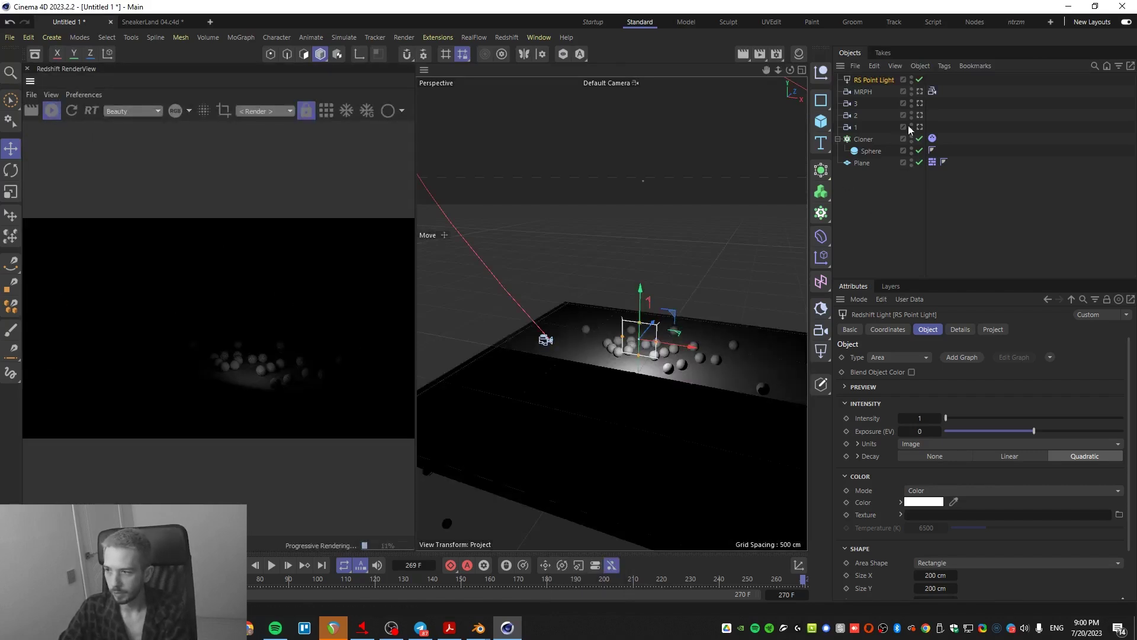
- Move the area light over the spheres, set intensity 5.78 and exposure to -0.66
scroll(670, 385, up, 3)
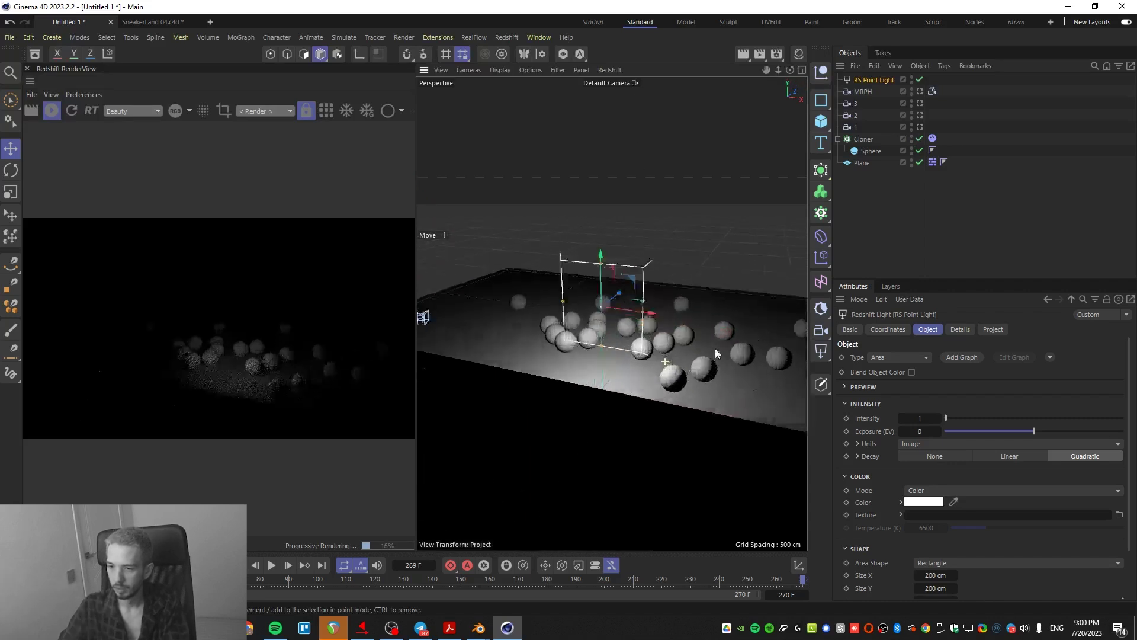
scroll(718, 347, down, 2)
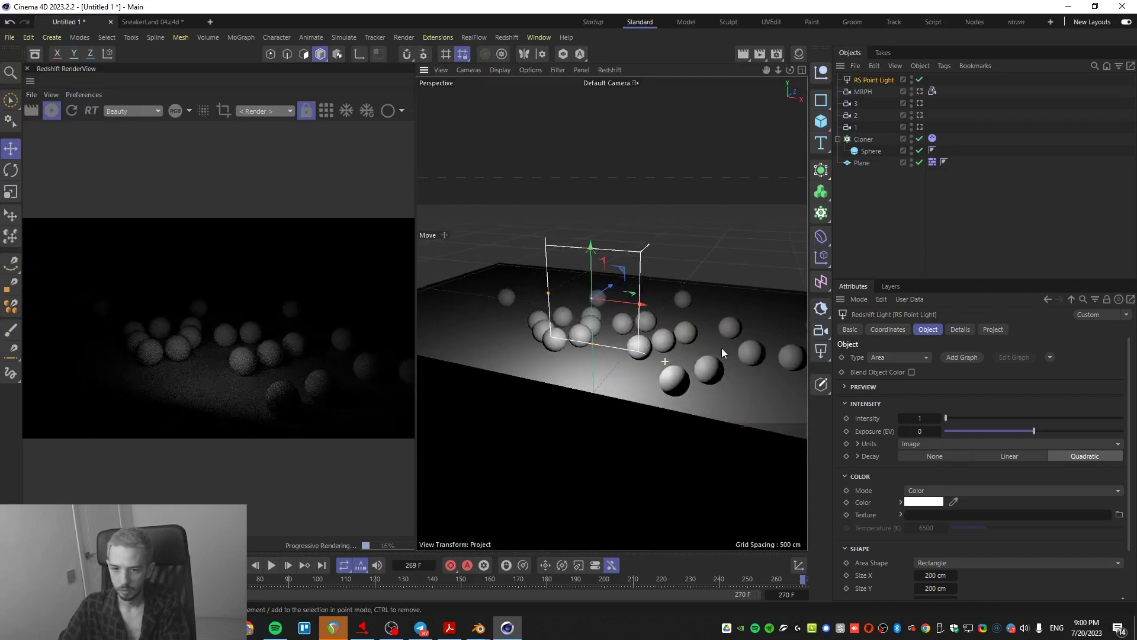
alt+drag(721, 347, 645, 371)
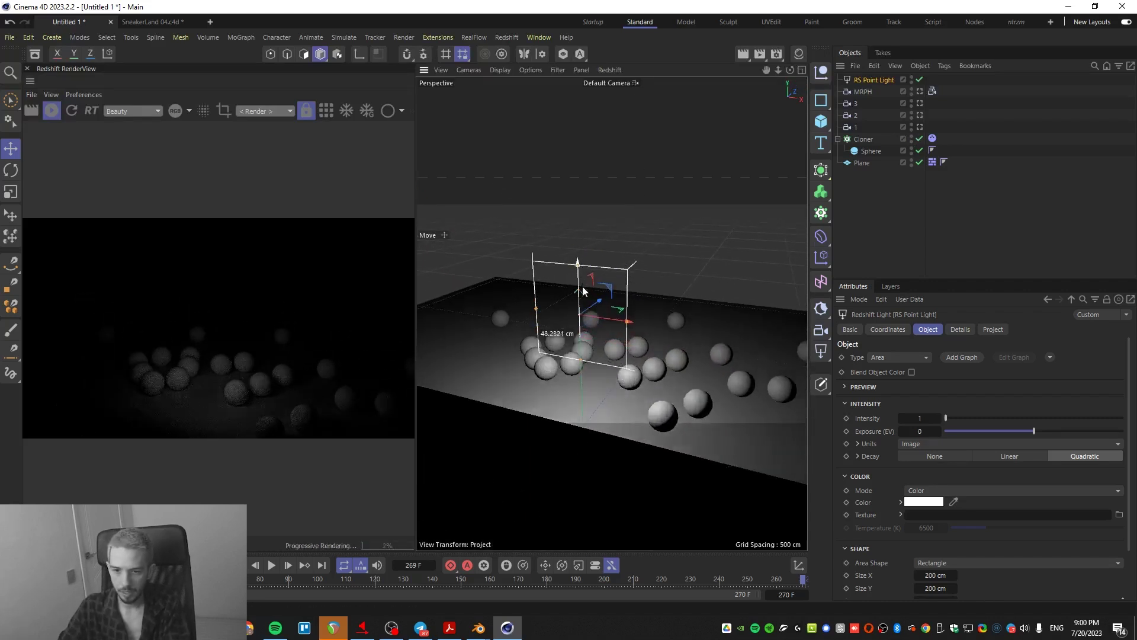
drag(583, 290, 628, 373)
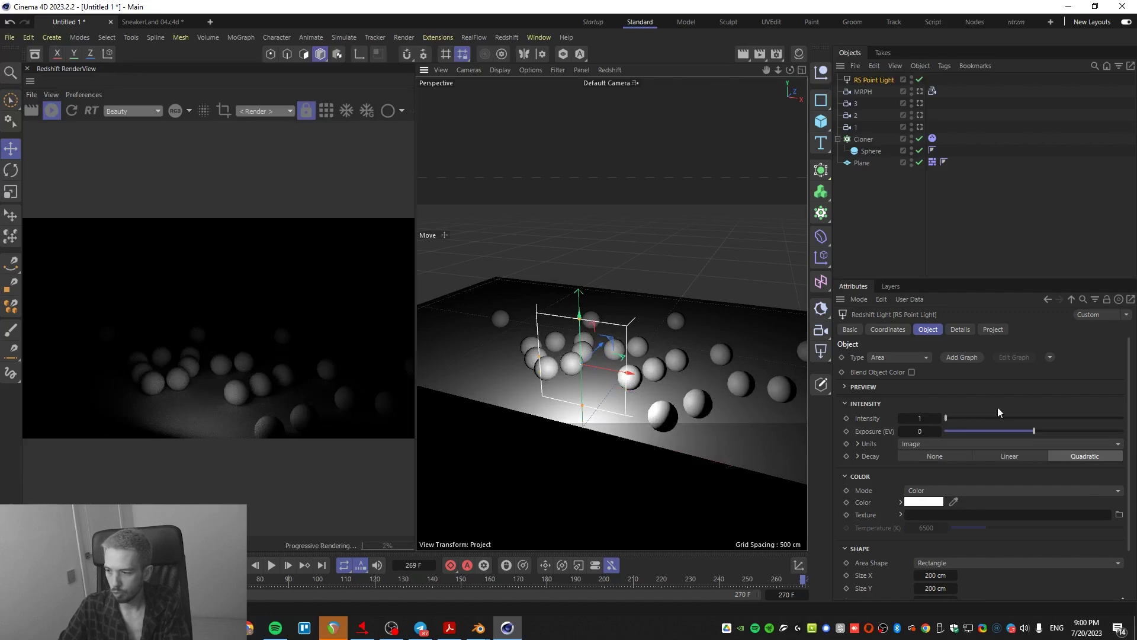
drag(945, 417, 969, 417)
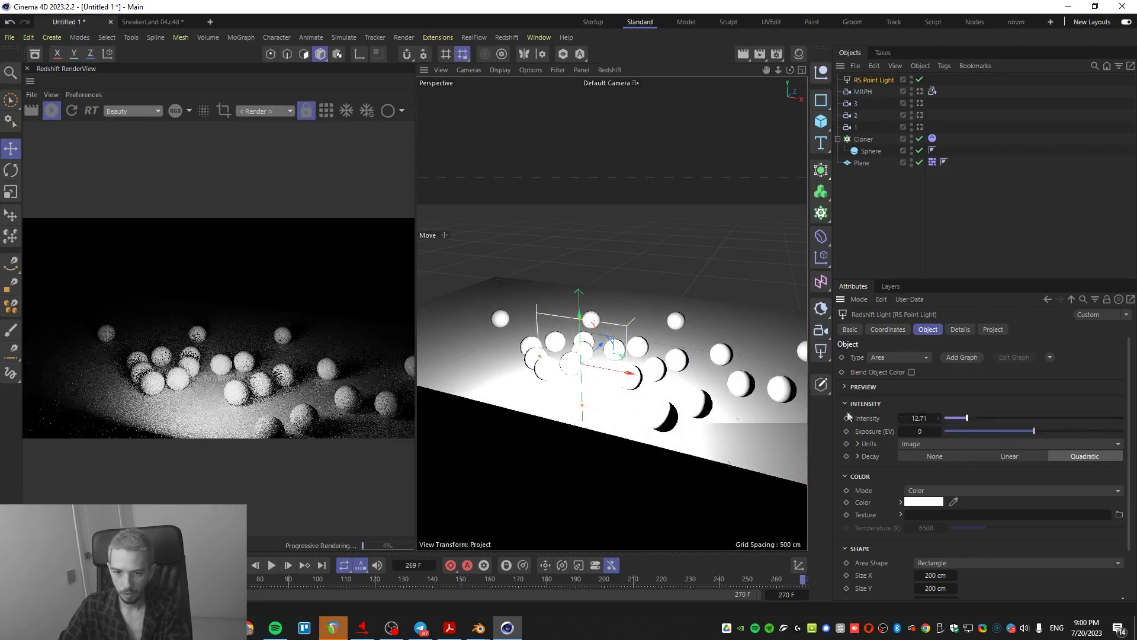
alt+drag(568, 379, 522, 349)
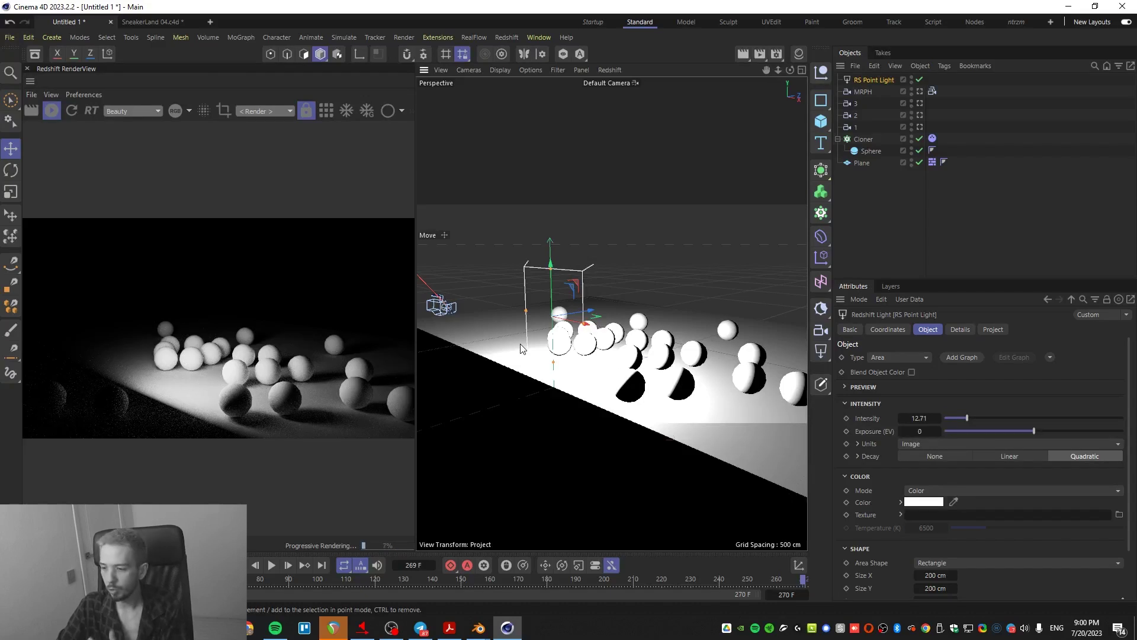
drag(966, 418, 954, 418)
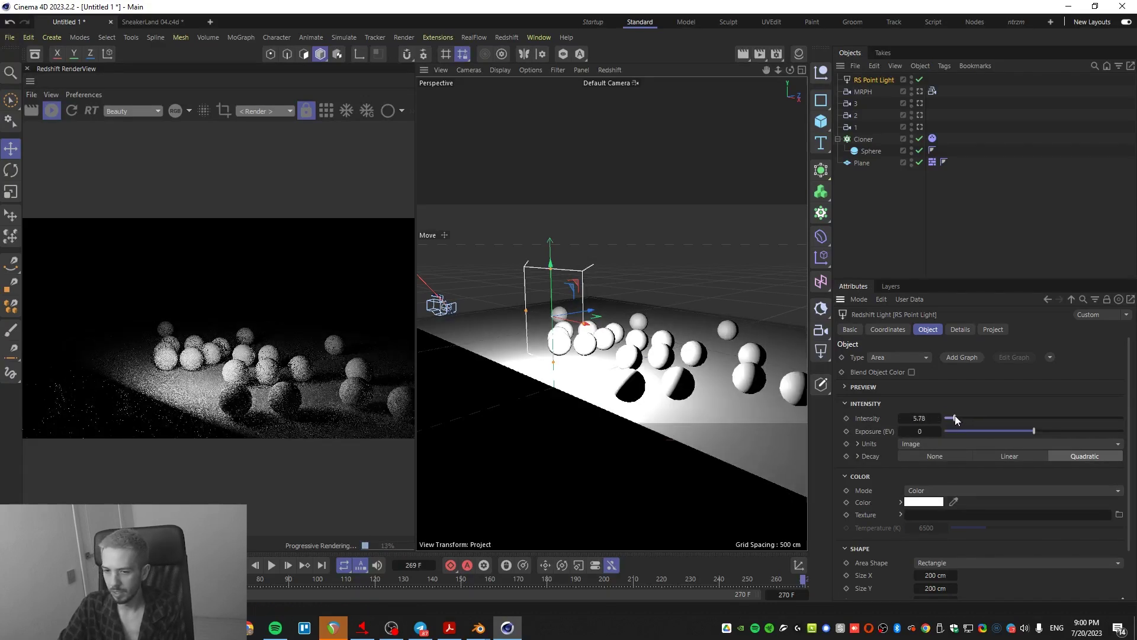
mouse_move(1033, 430)
mouse_down()
mouse_move(1010, 431)
mouse_move(1029, 430)
mouse_up()
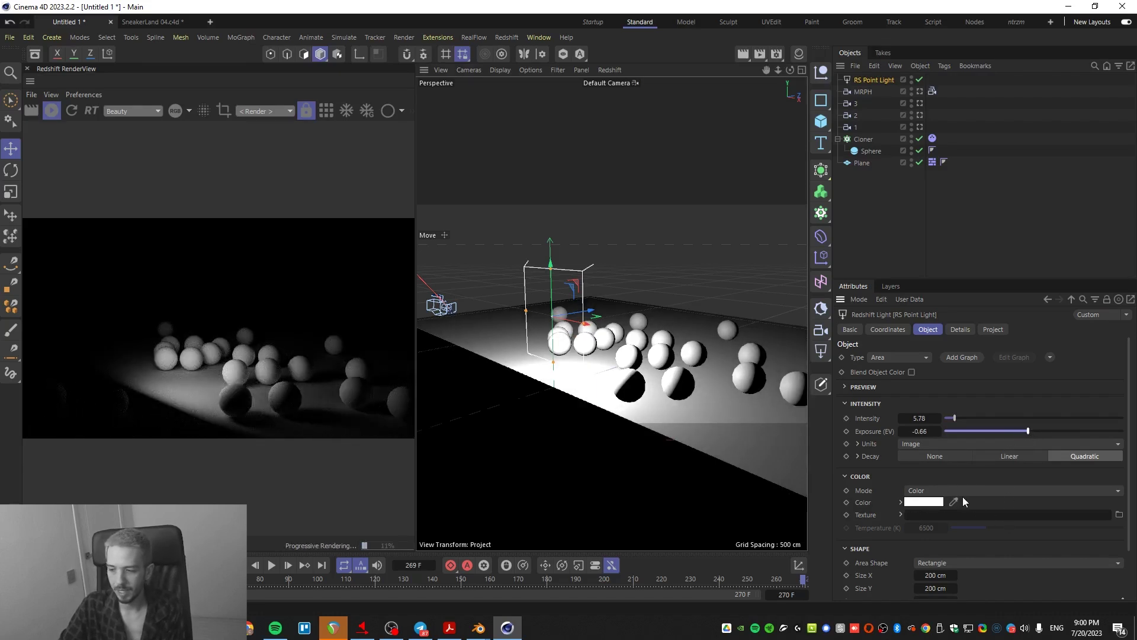
- Try a red tint, revert the light to white, then switch its colour mode to temperature
click(921, 501)
click(877, 536)
click(811, 527)
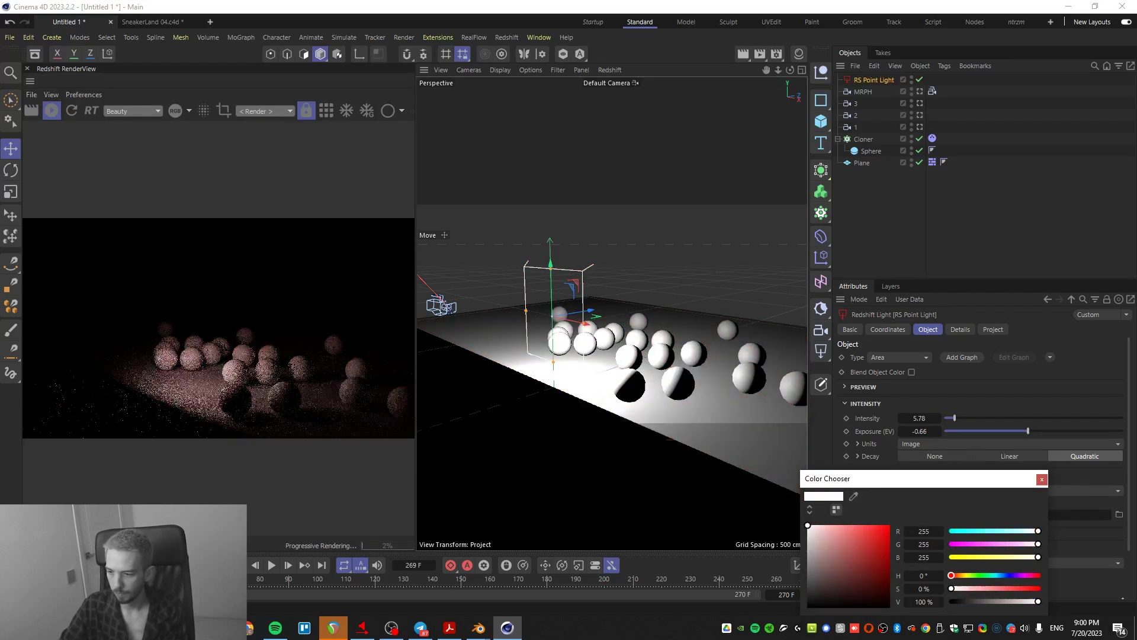
click(1042, 478)
click(934, 491)
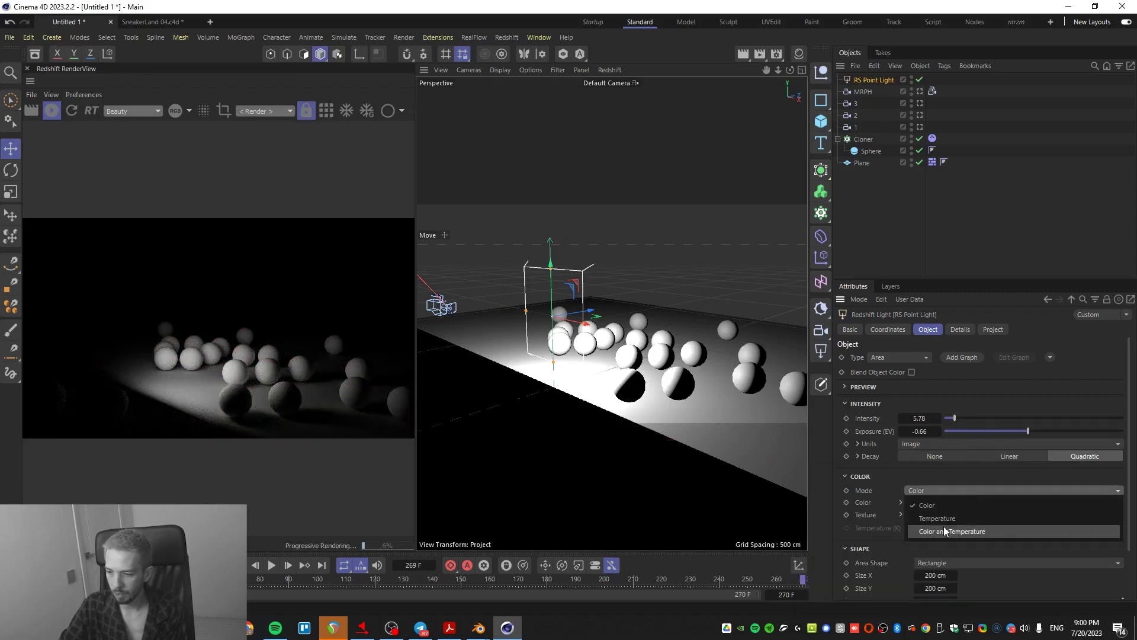
click(945, 521)
mouse_move(986, 528)
mouse_down()
mouse_move(965, 527)
mouse_move(1043, 529)
mouse_move(967, 535)
mouse_up()
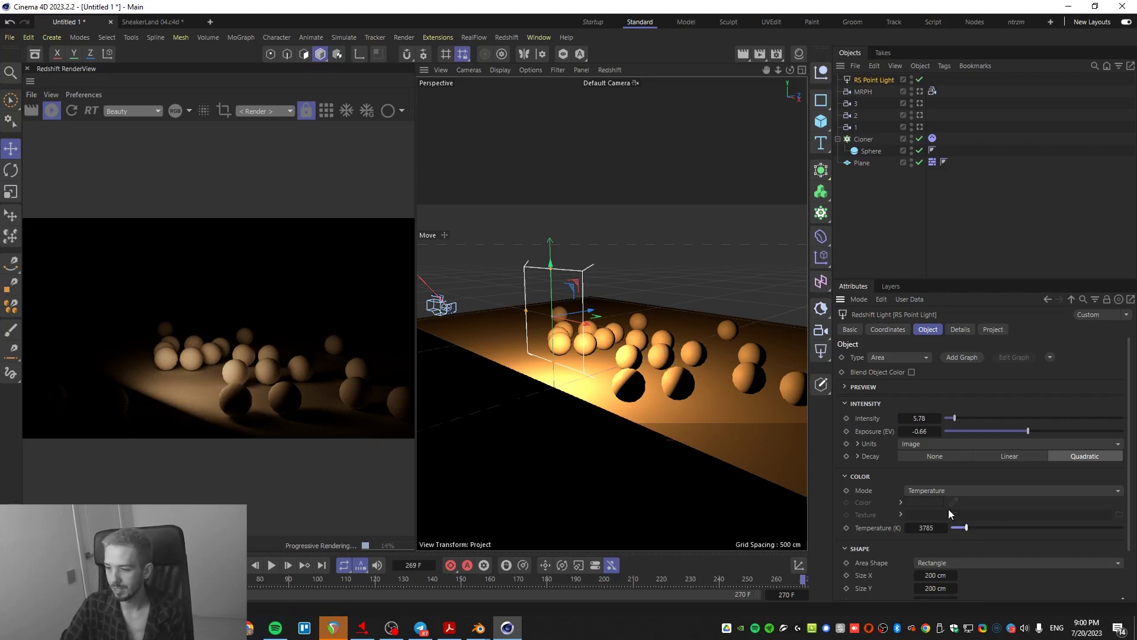
- Use Color and Temperature mode, lower the temperature to 2985 K, and keep the tint white
click(950, 491)
click(957, 532)
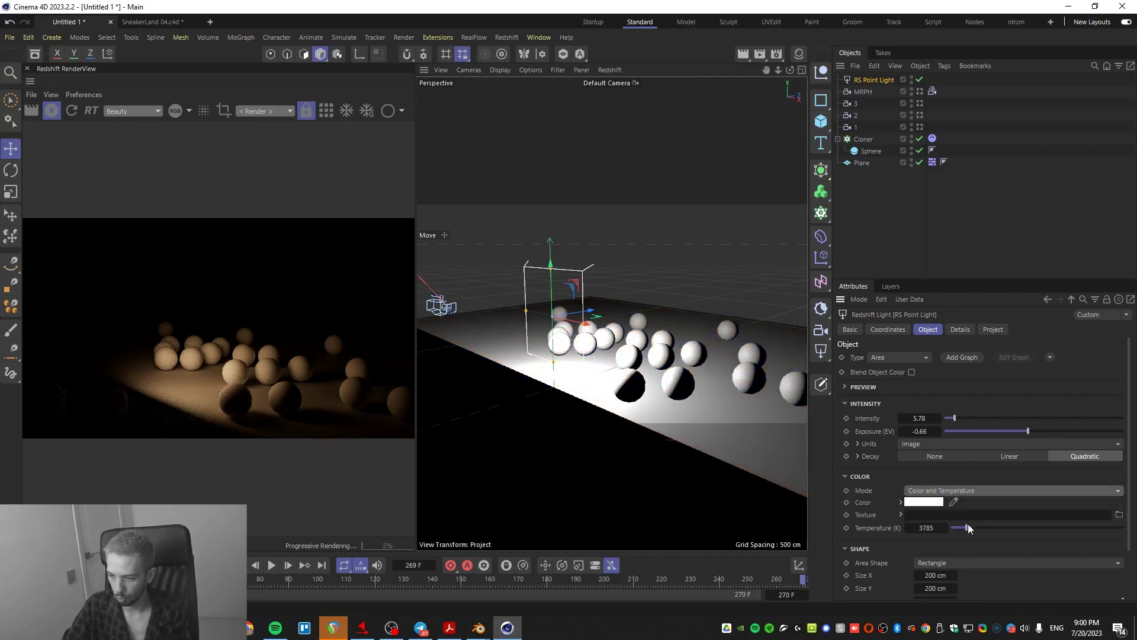
drag(969, 528, 961, 531)
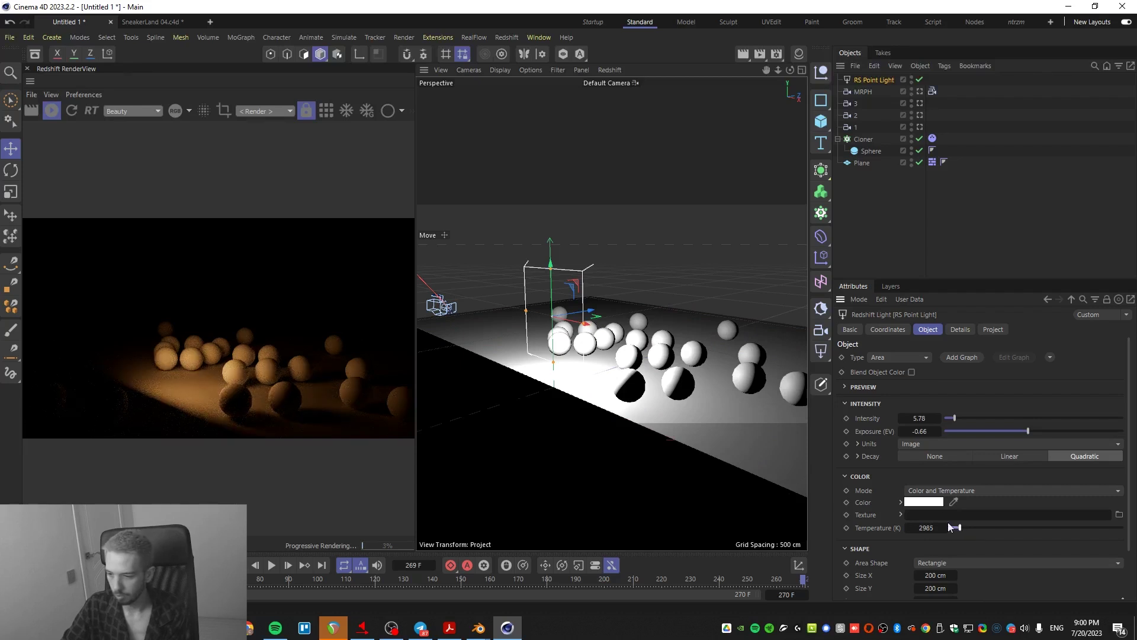
click(935, 504)
click(841, 525)
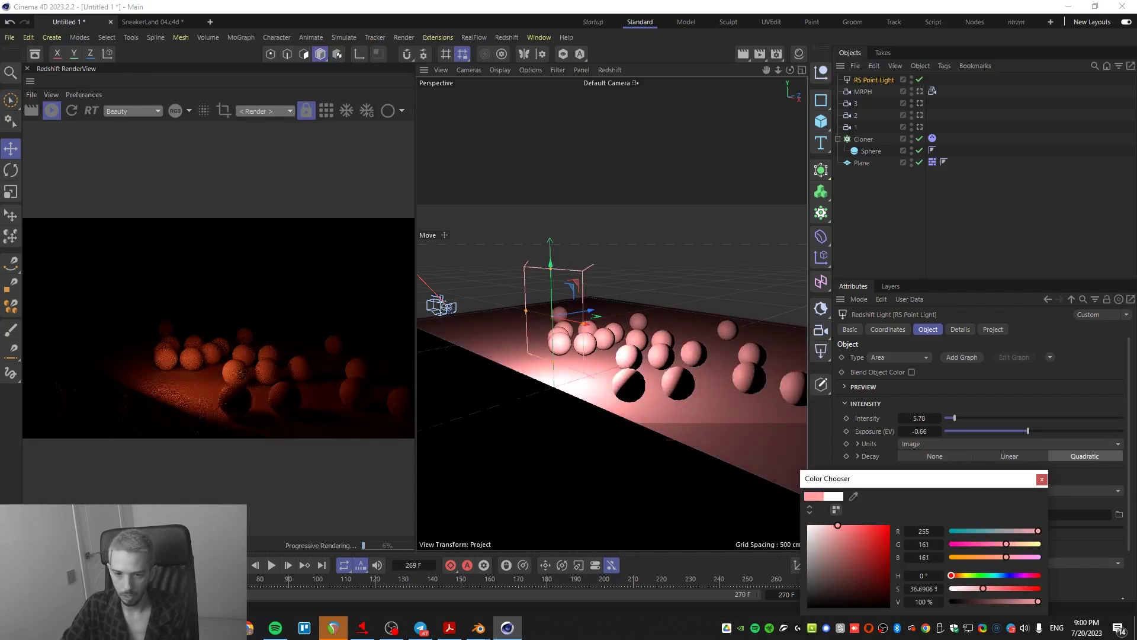
drag(951, 574, 1009, 575)
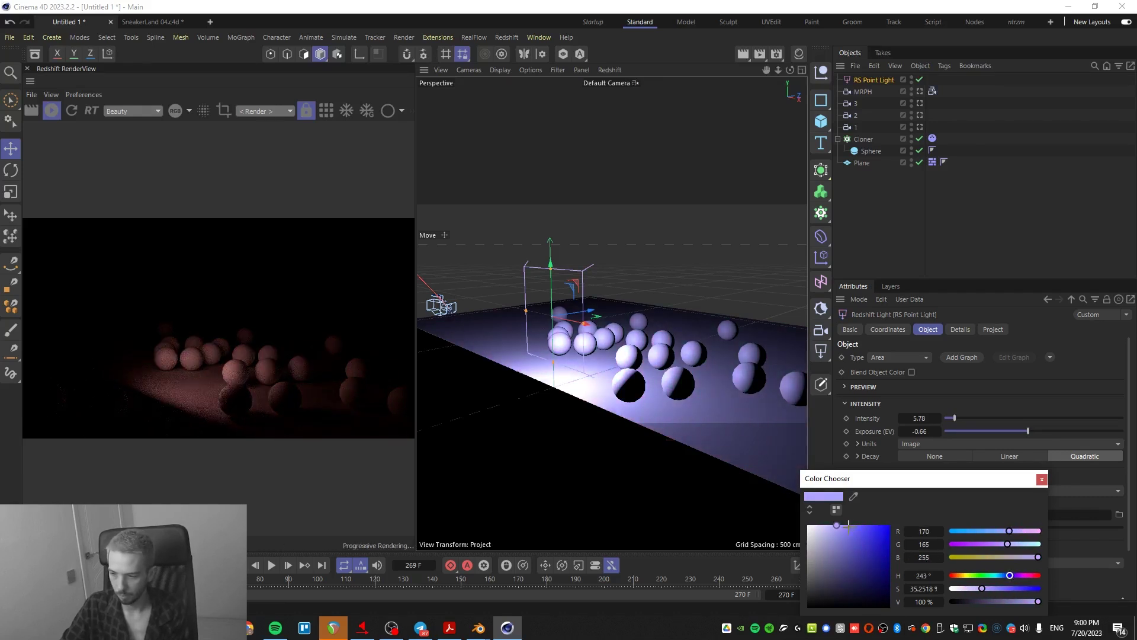
drag(836, 525, 808, 524)
click(1041, 480)
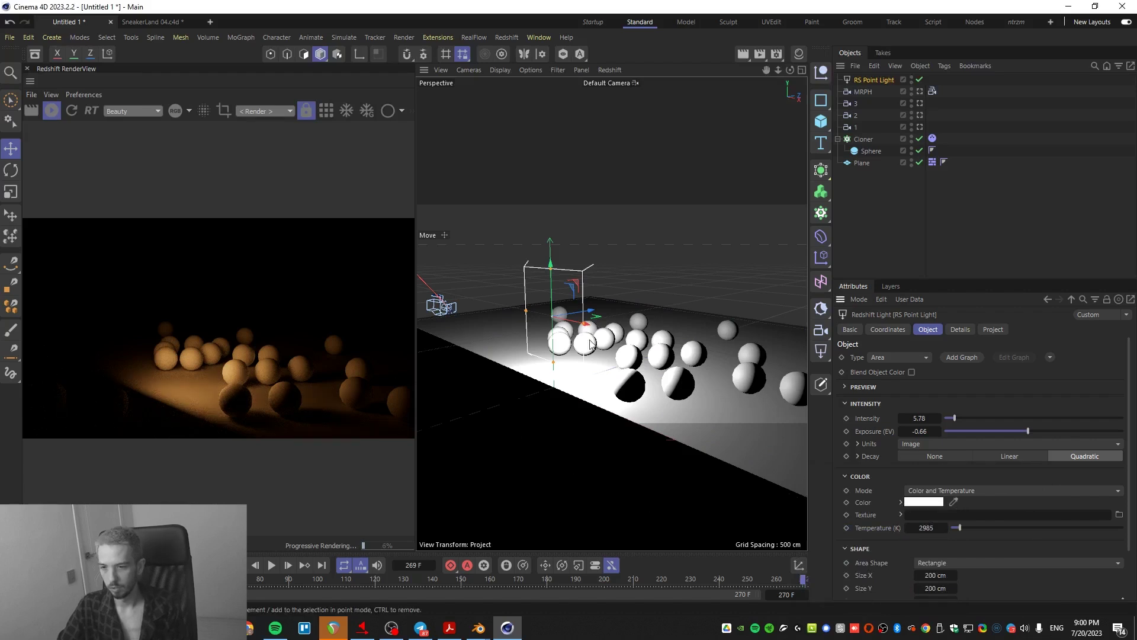
alt+drag(644, 351, 630, 386)
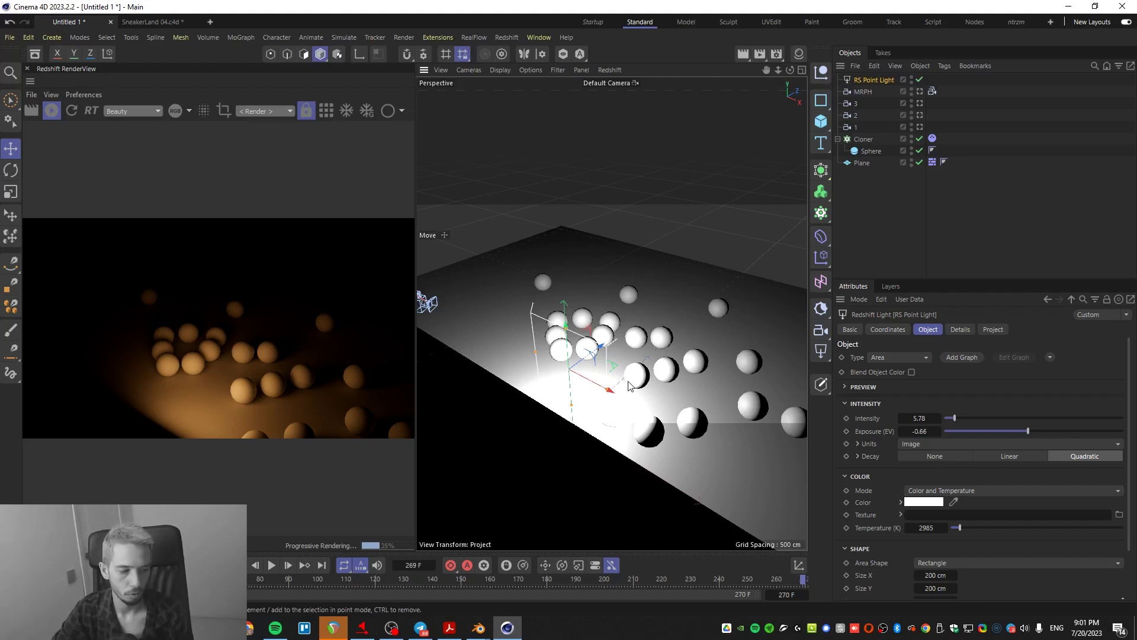
click(894, 256)
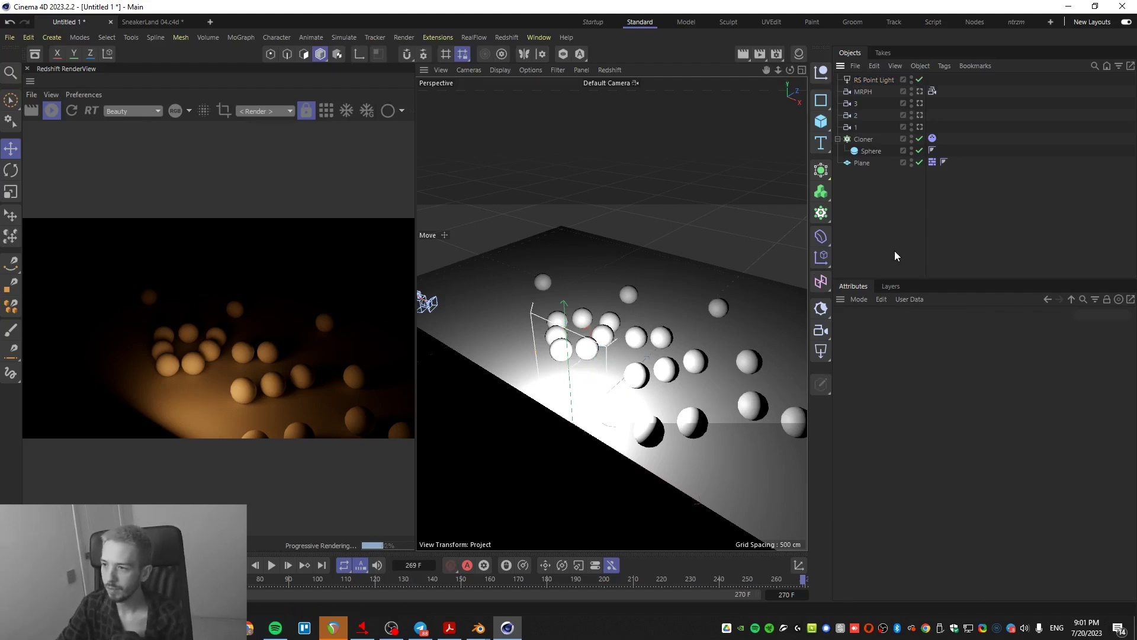
click(823, 351)
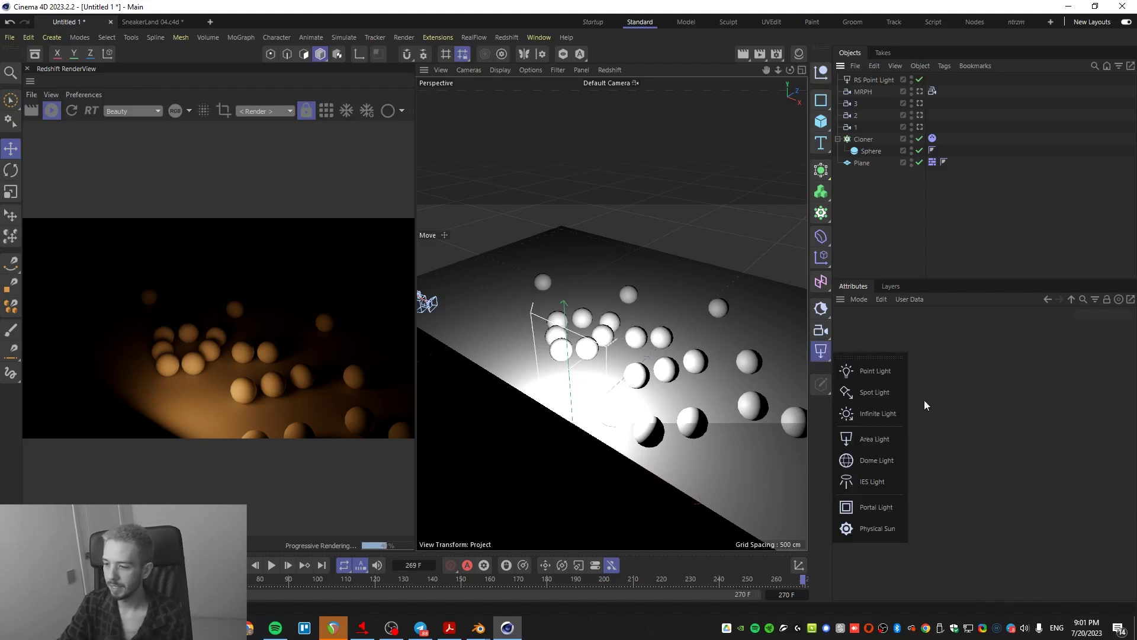
click(882, 461)
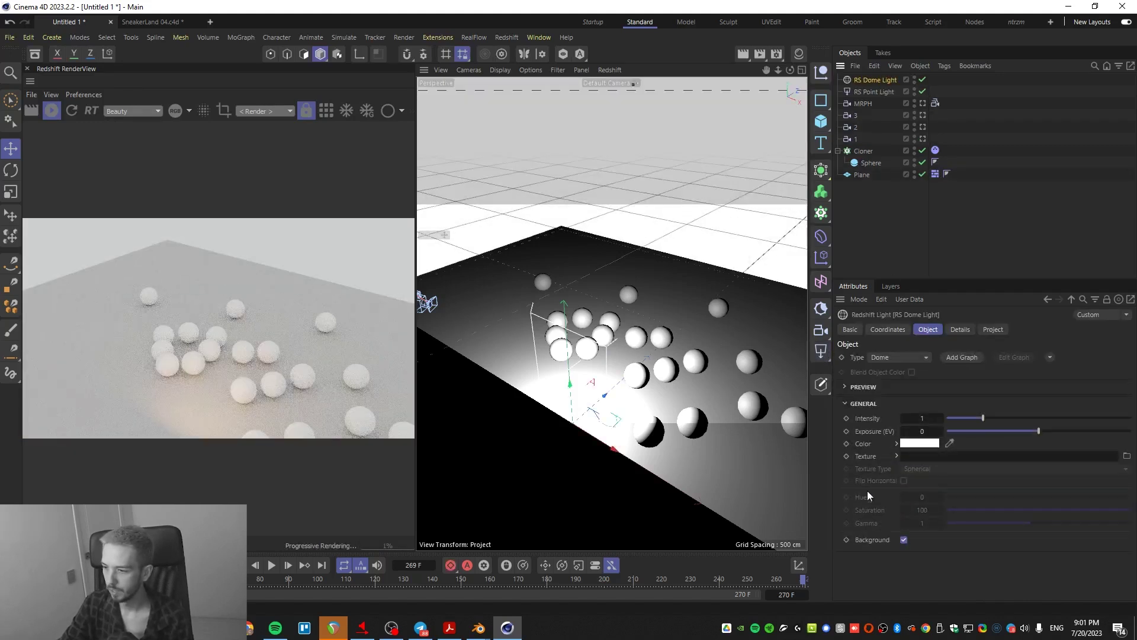
click(918, 457)
click(1127, 456)
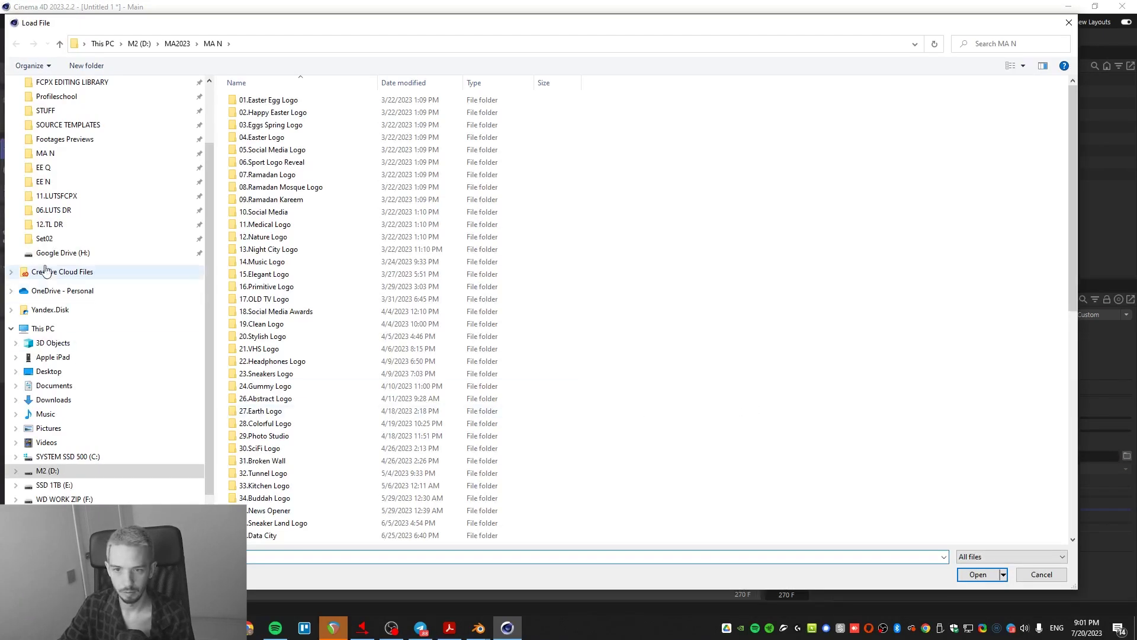
double_click(275, 100)
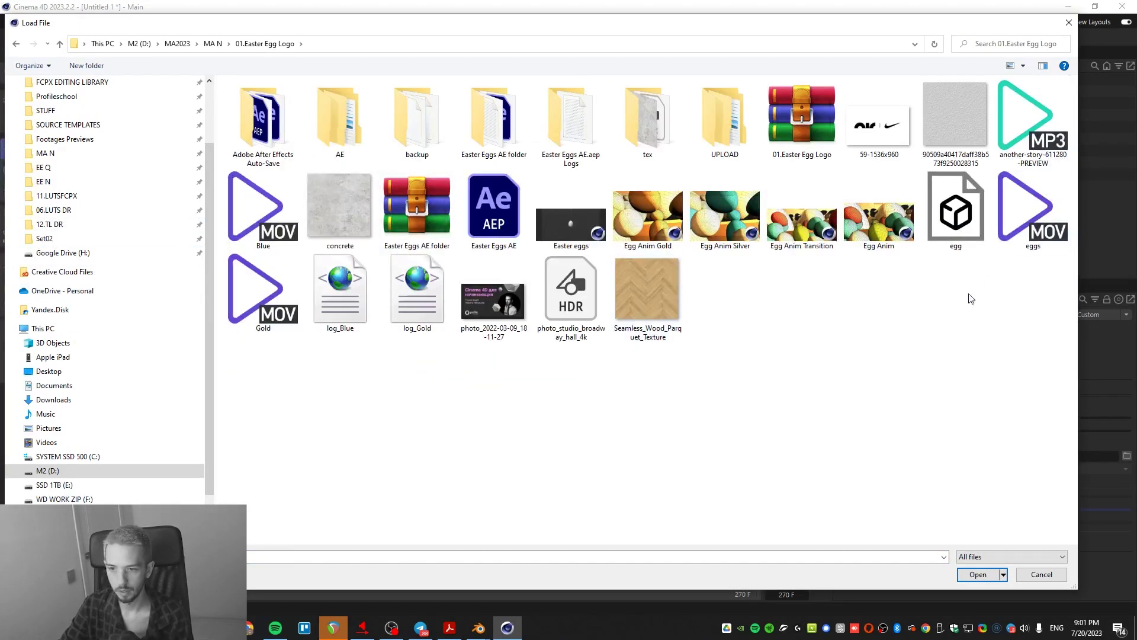
double_click(571, 291)
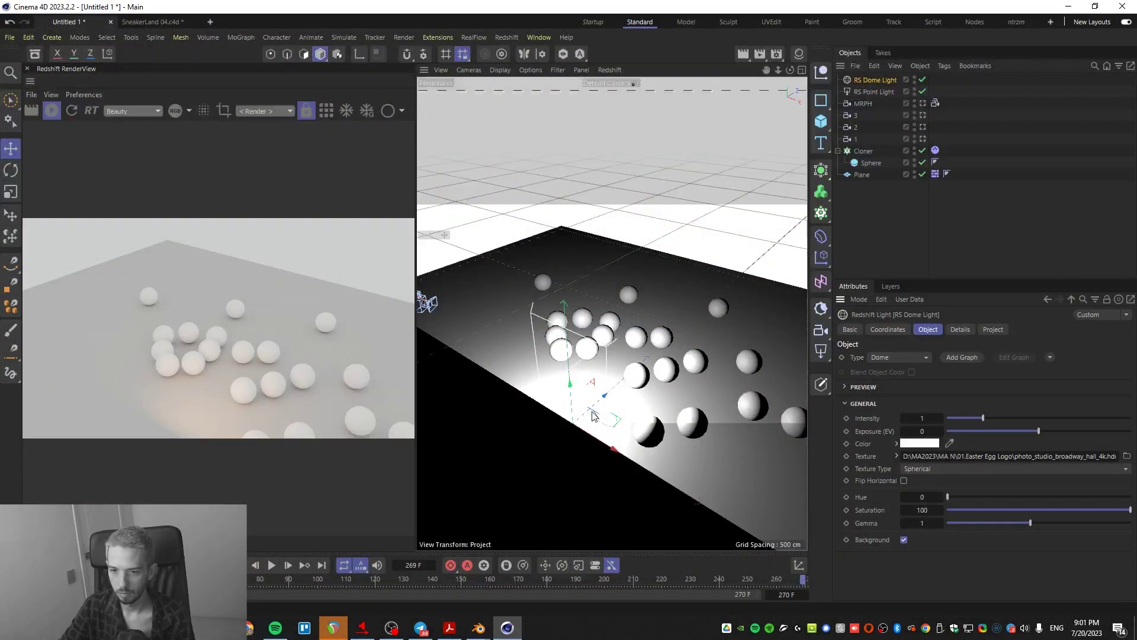
click(922, 91)
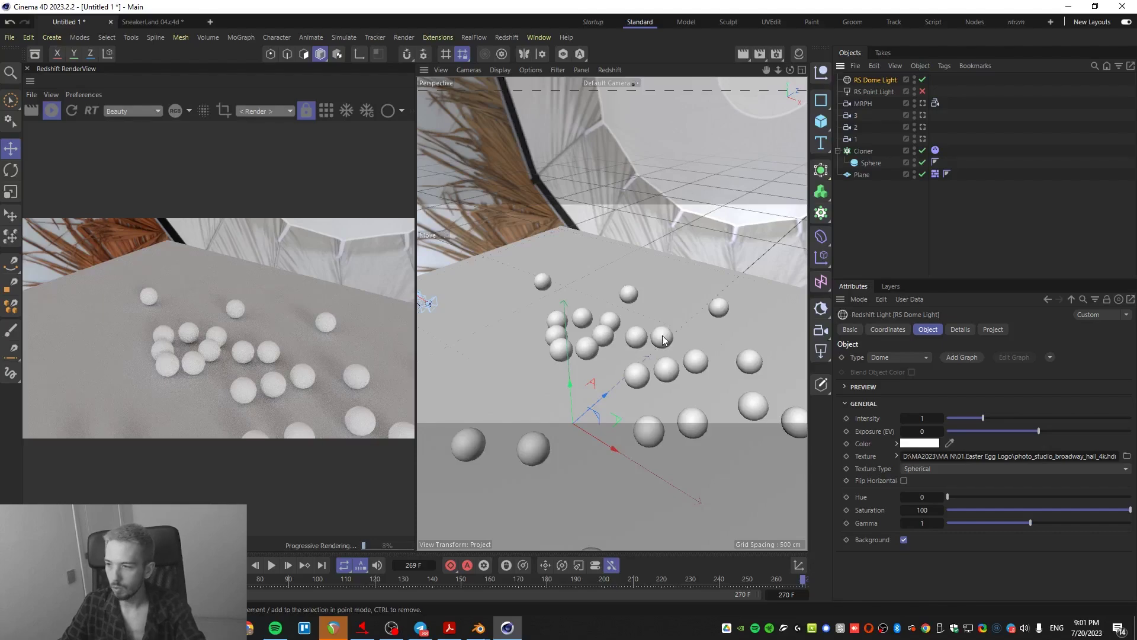
alt+drag(566, 347, 641, 336)
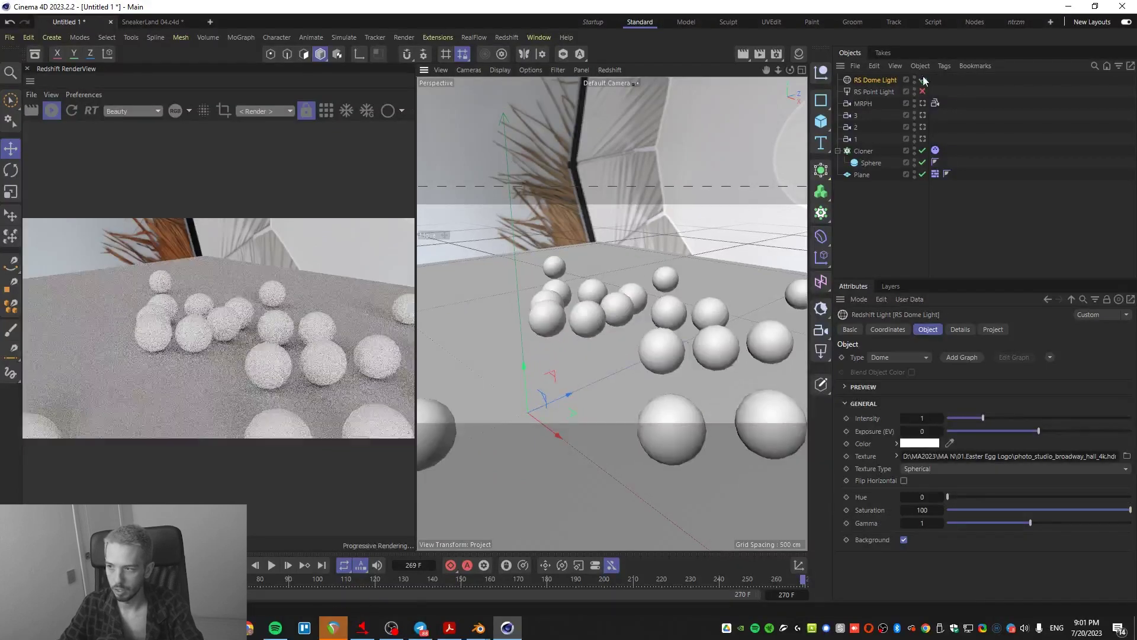
click(922, 80)
click(921, 81)
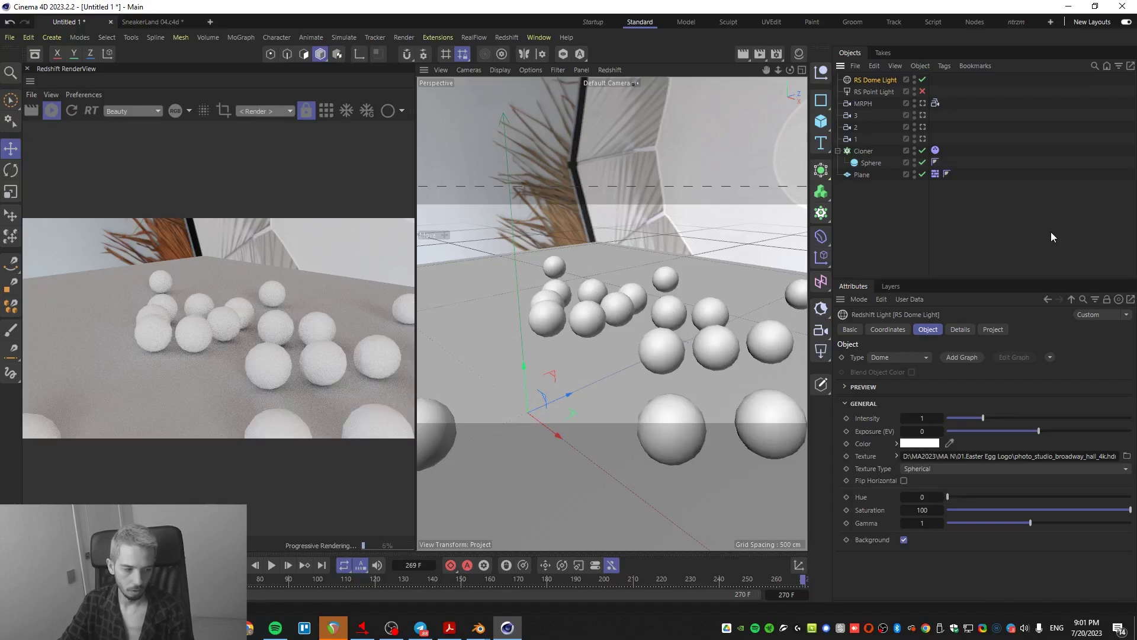
- Disable the RS Dome Light's Background, stop the Redshift render, and switch to the scoring spreadsheet
click(904, 539)
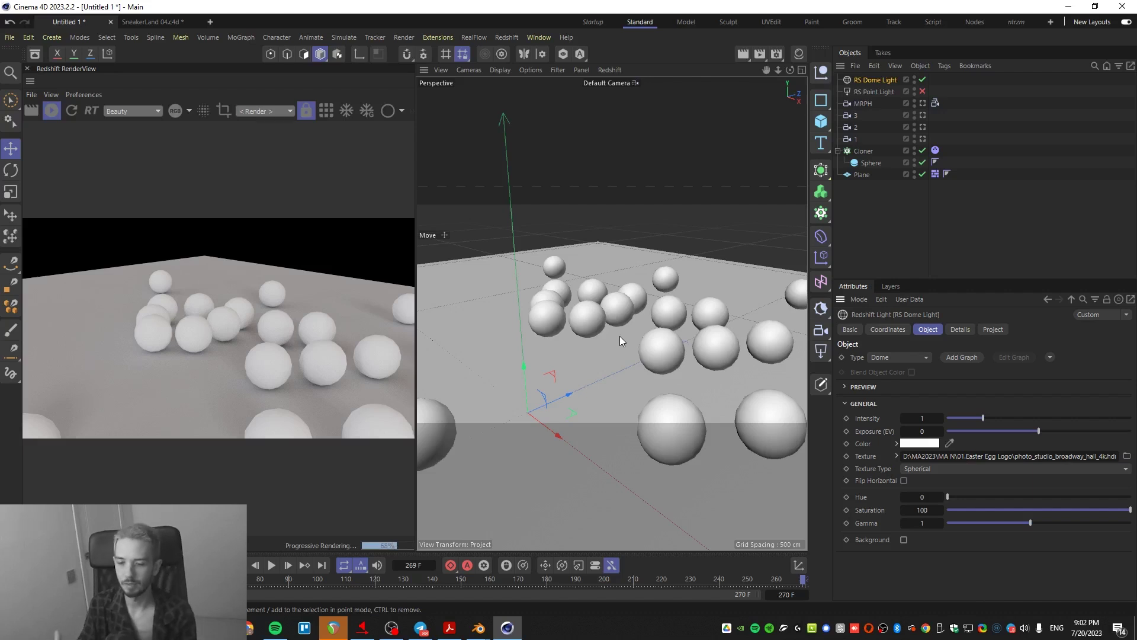
click(51, 112)
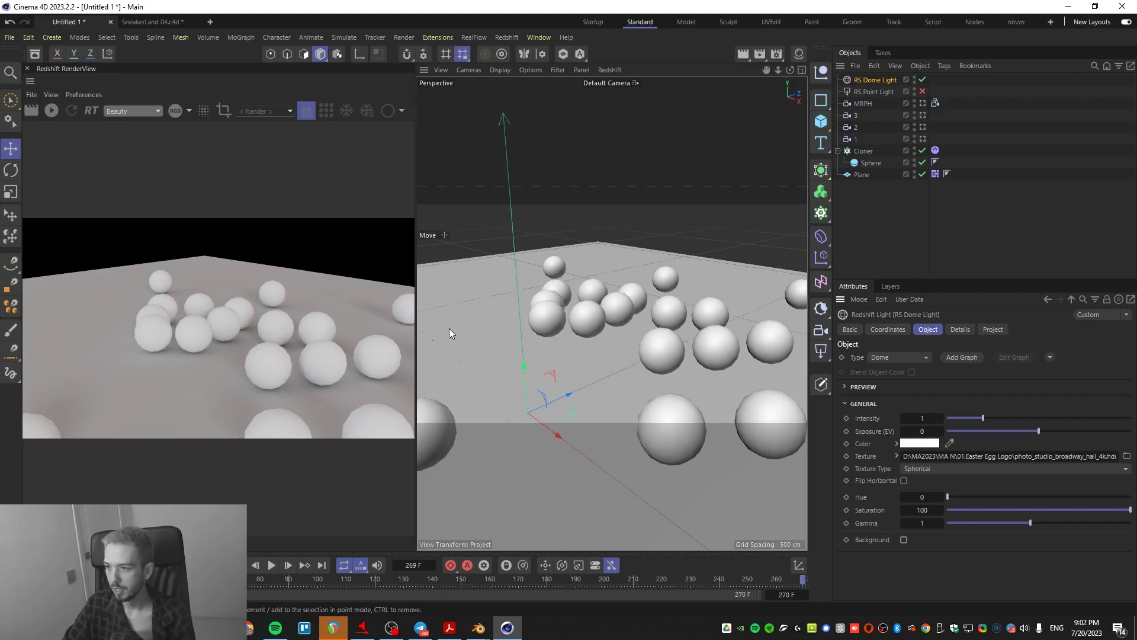
key(ctrl+a)
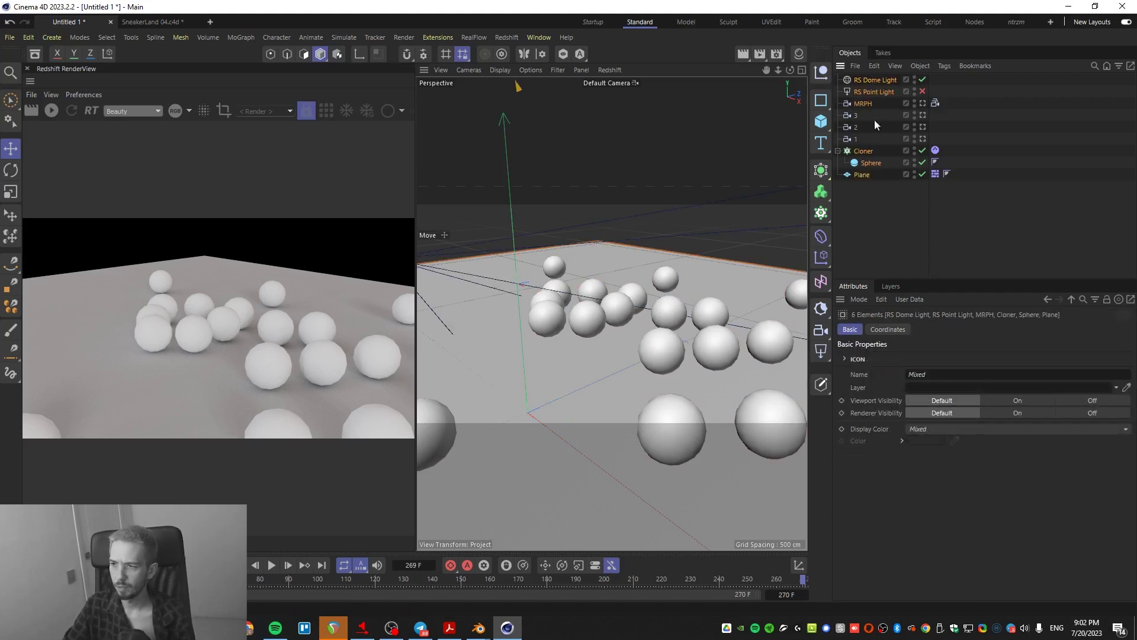
click(874, 253)
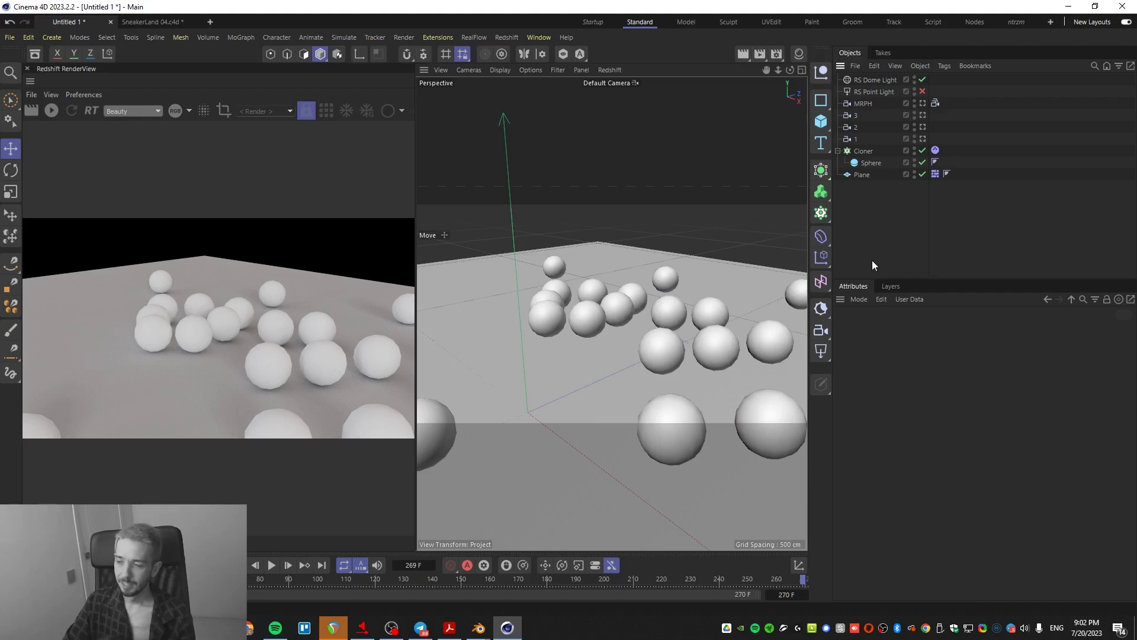
click(879, 81)
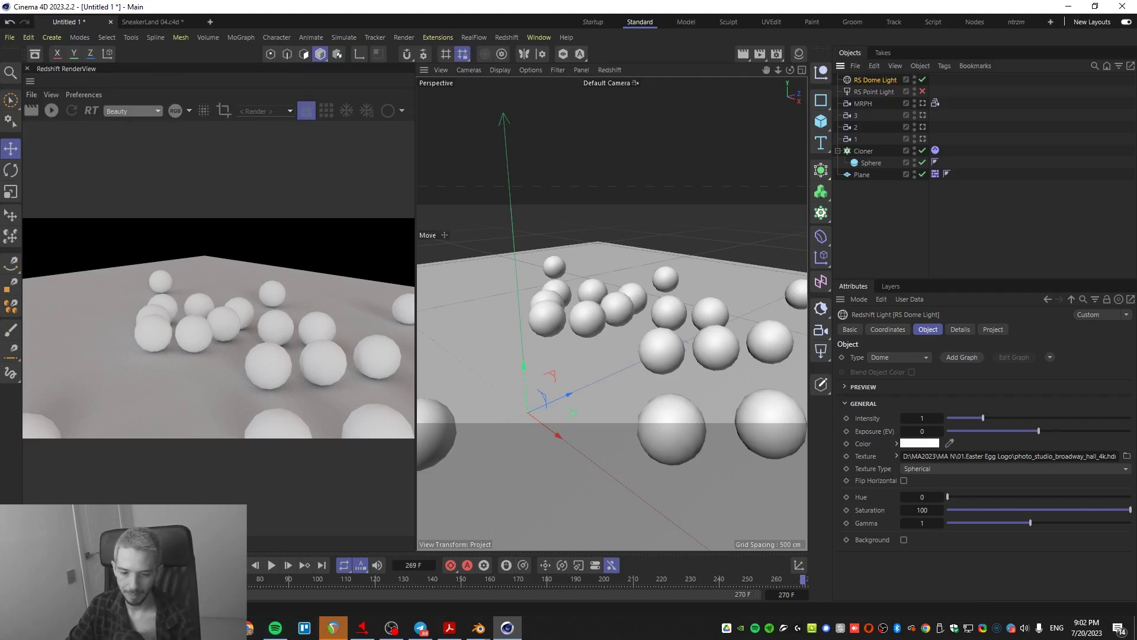
click(249, 628)
click(267, 583)
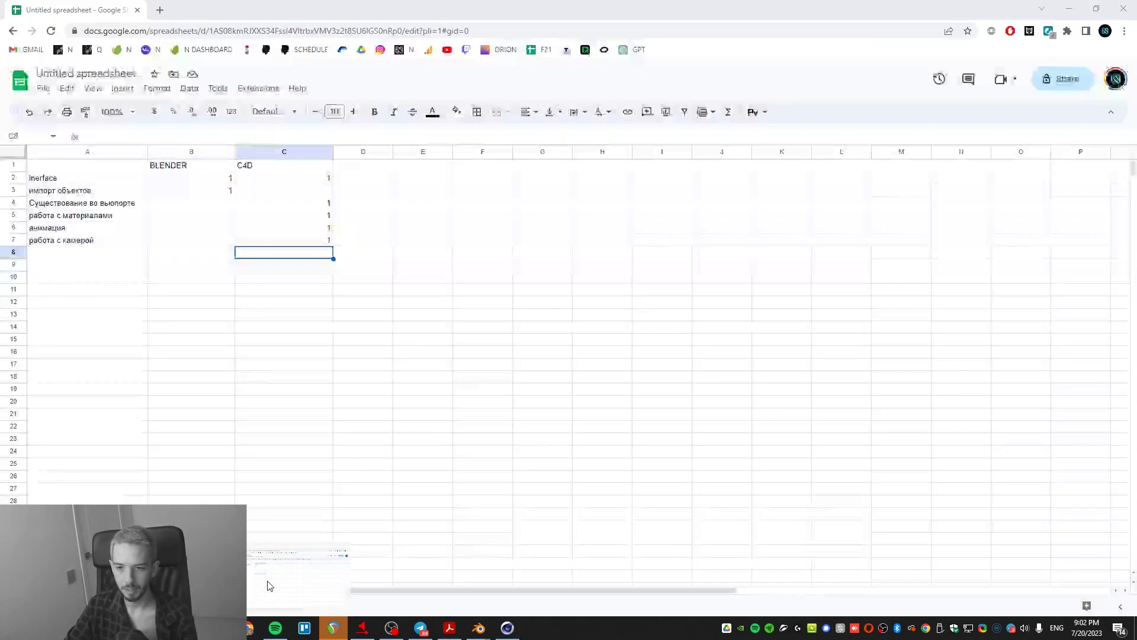
- Add row 8 'работа со светом' with a score of 1 for both BLENDER and C4D
click(77, 255)
key(alt+shift)
text(ра)
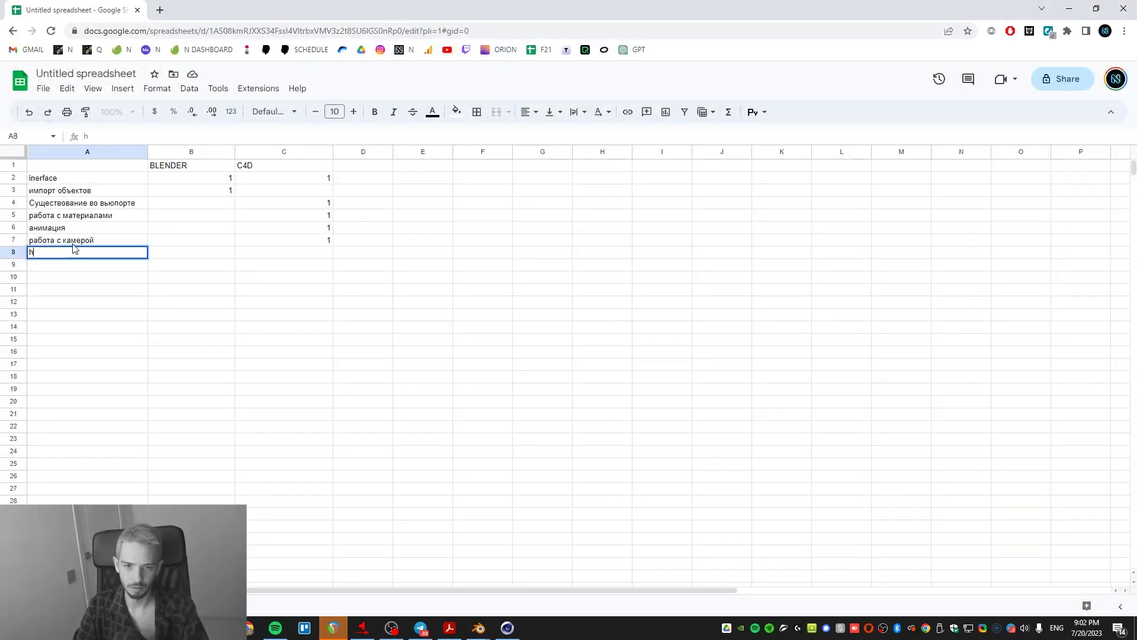
text(бота со с)
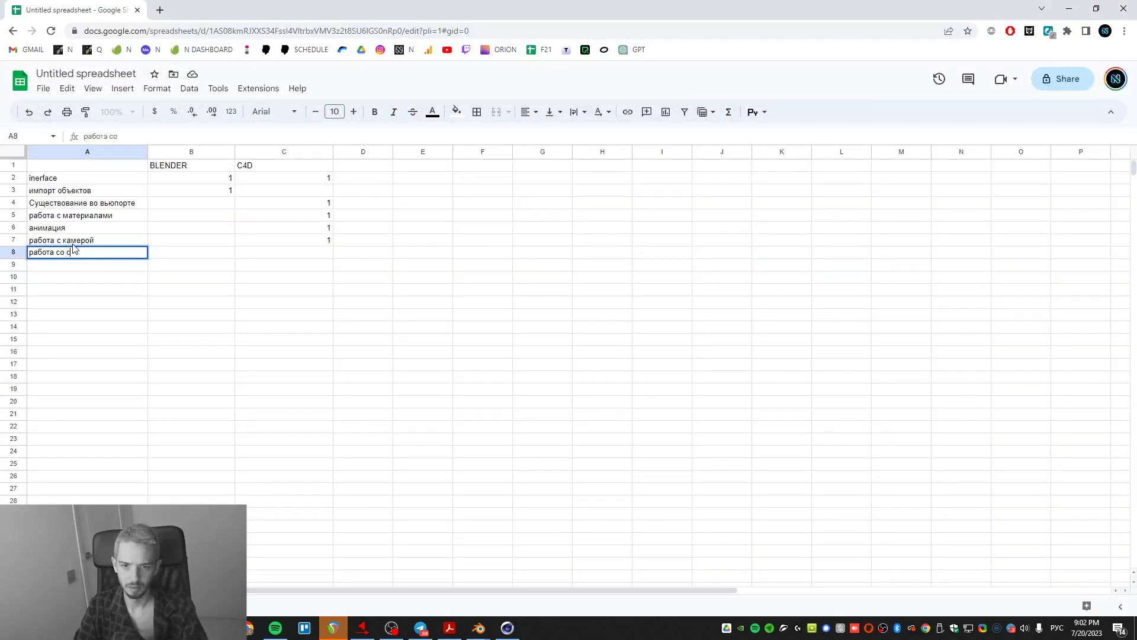
text(ветом)
key(Tab)
text(1)
key(Tab)
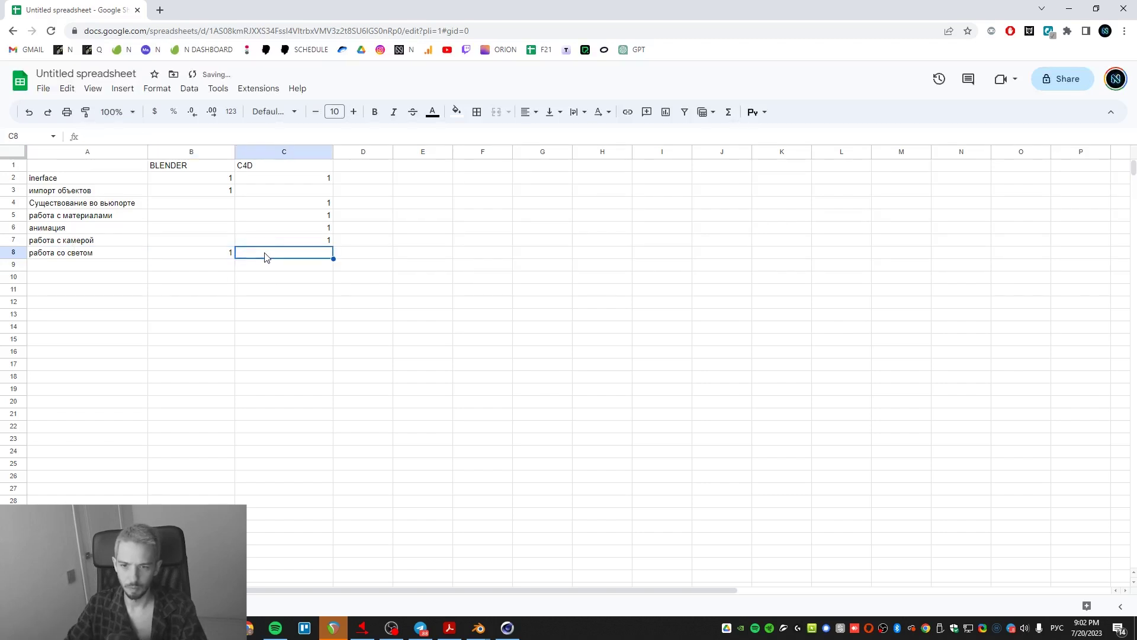
text(1)
click(271, 276)
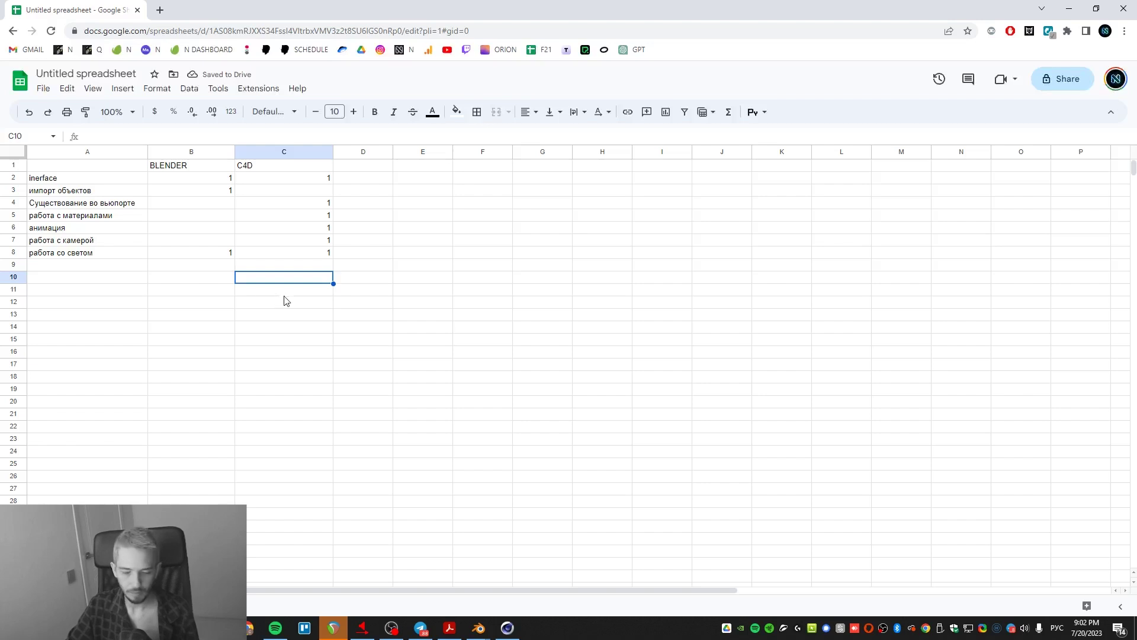
- Switch to Презентация.pdf in Acrobat and scroll to page 20, the '6. Рендеринг' slide
click(450, 628)
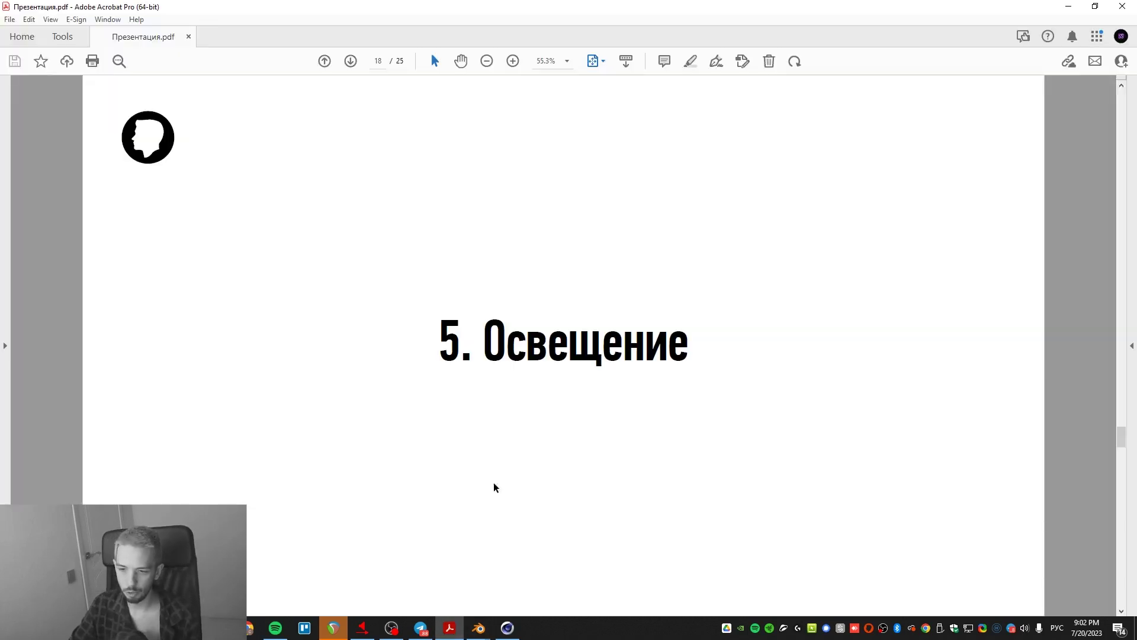
scroll(505, 437, down, 2)
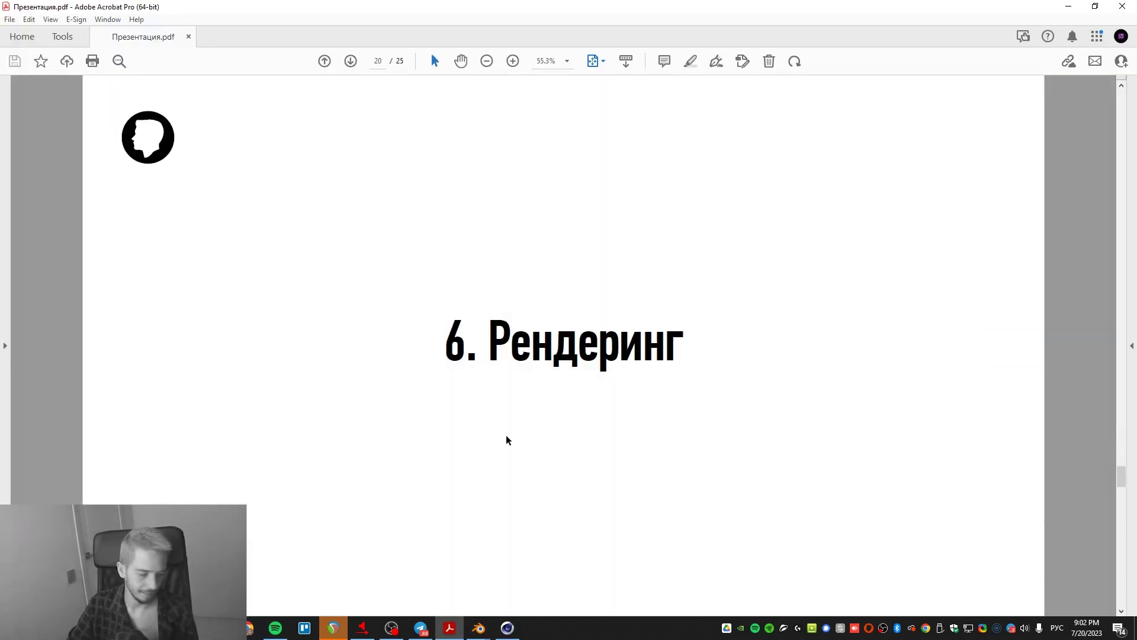
scroll(506, 440, down, 1)
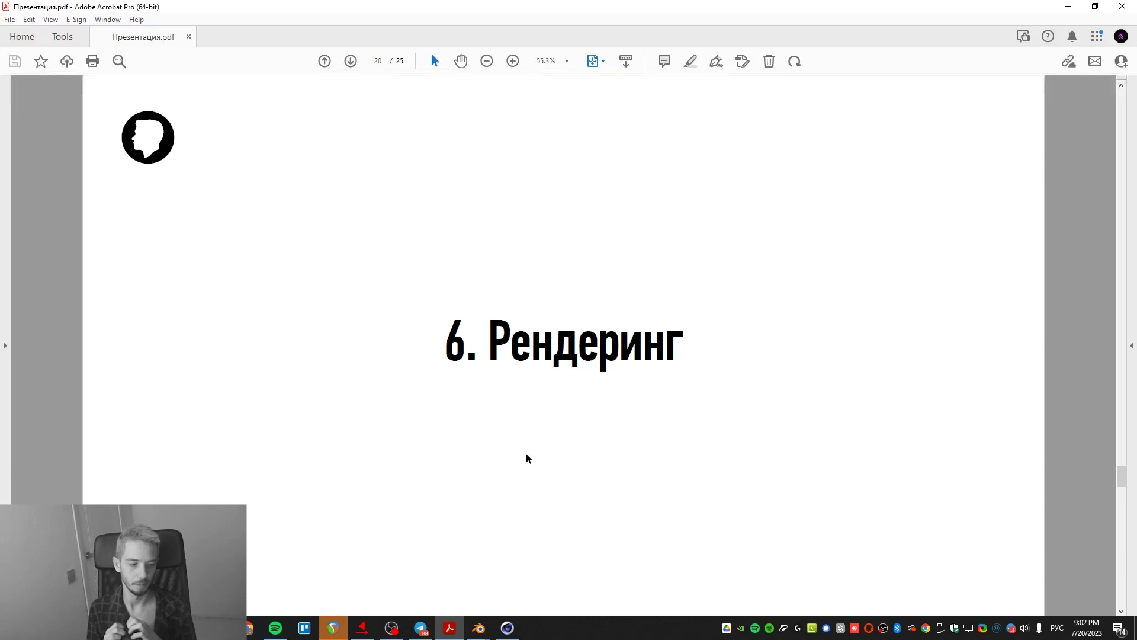
- In Cinema 4D, switch the renderer to Standard and render the frame to the Picture Viewer
click(507, 628)
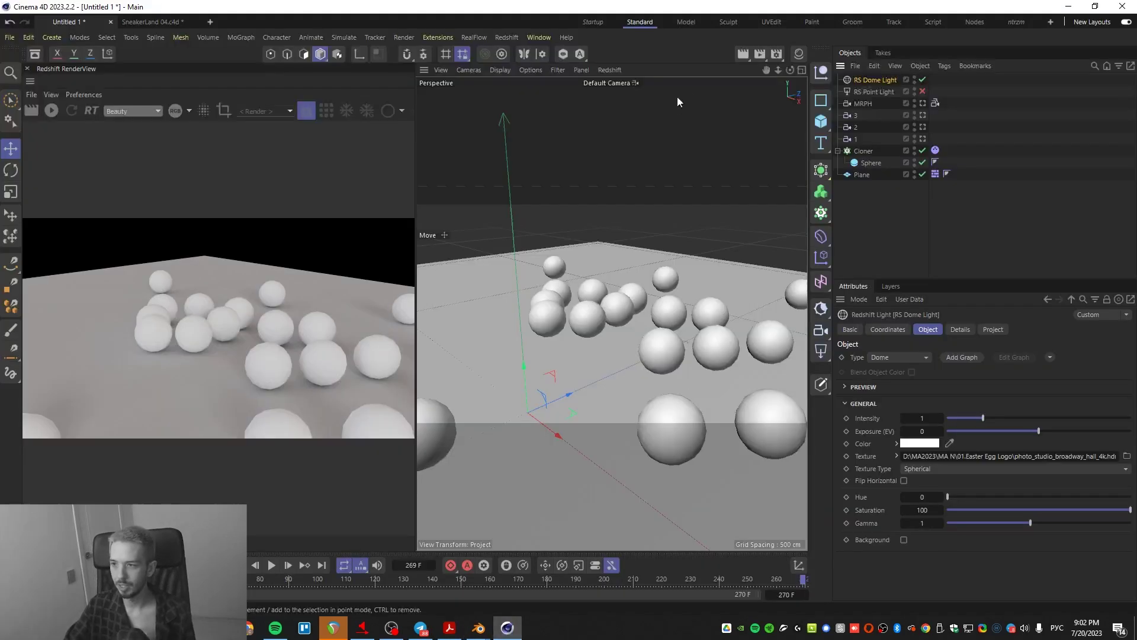
click(777, 56)
click(804, 73)
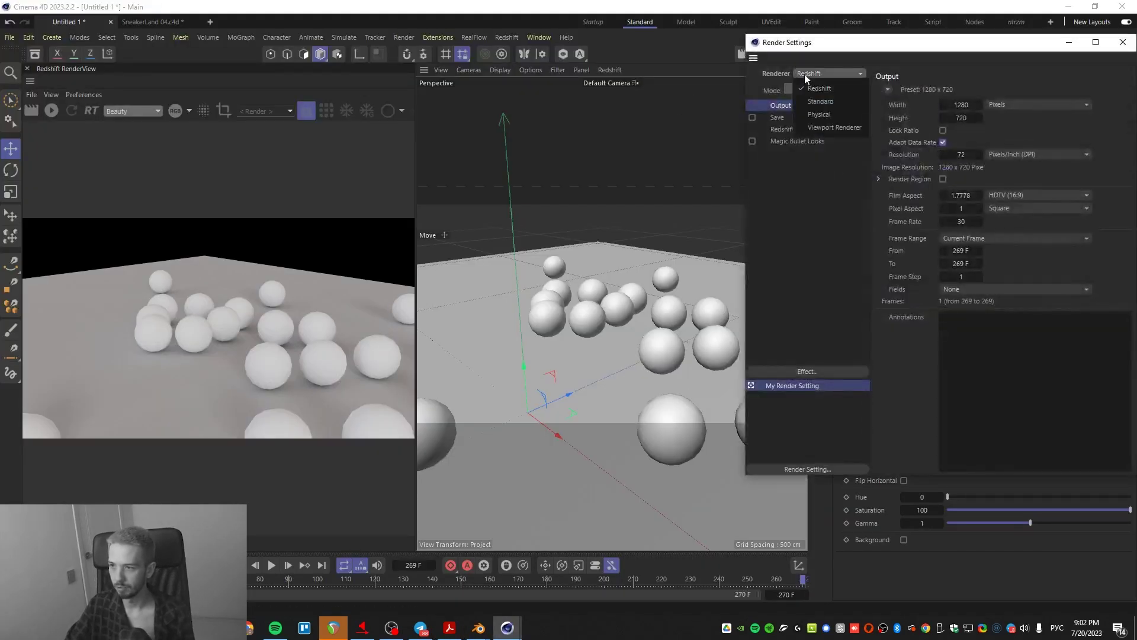
click(826, 99)
click(1122, 42)
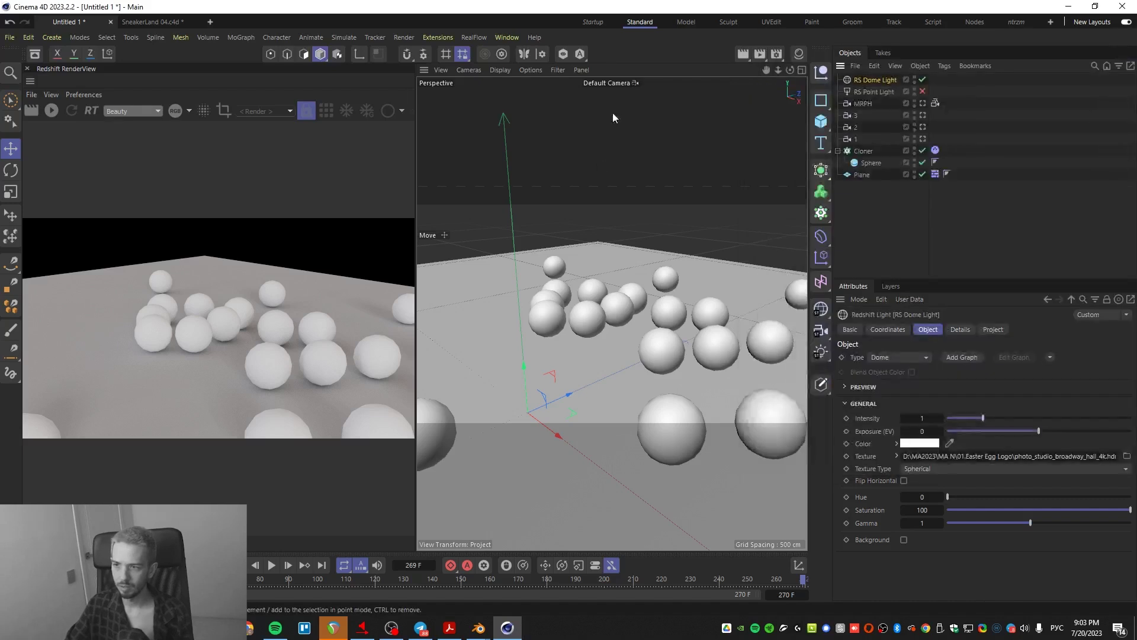
click(757, 55)
click(1121, 47)
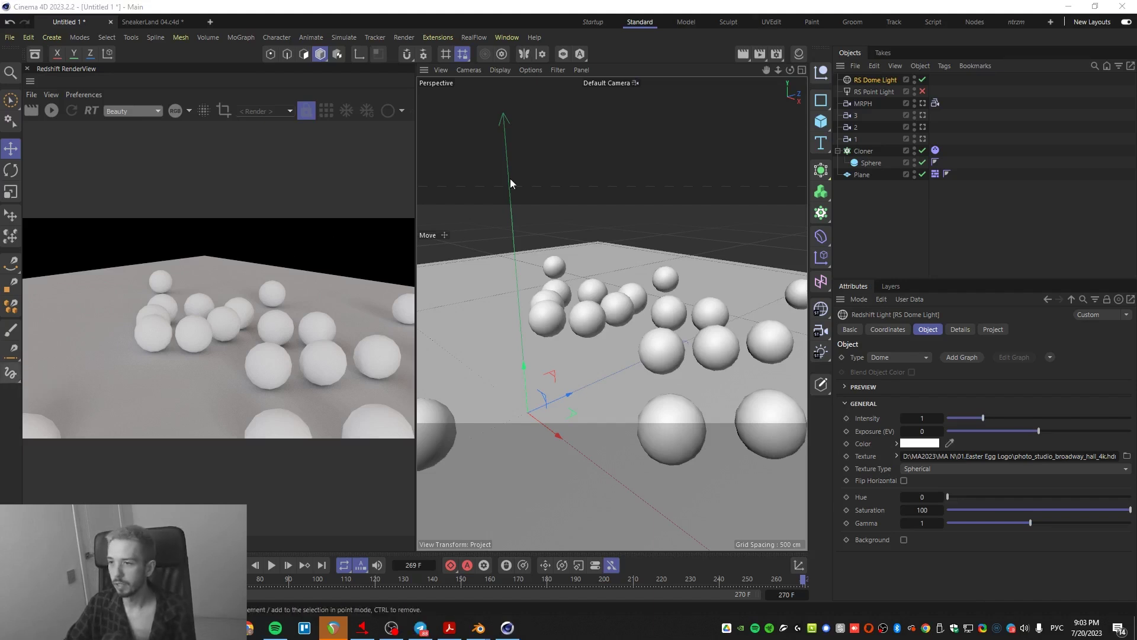
- Set the renderer back to Redshift, then bring the Buddah 03 Blender scene forward
key(ctrl+b)
click(828, 75)
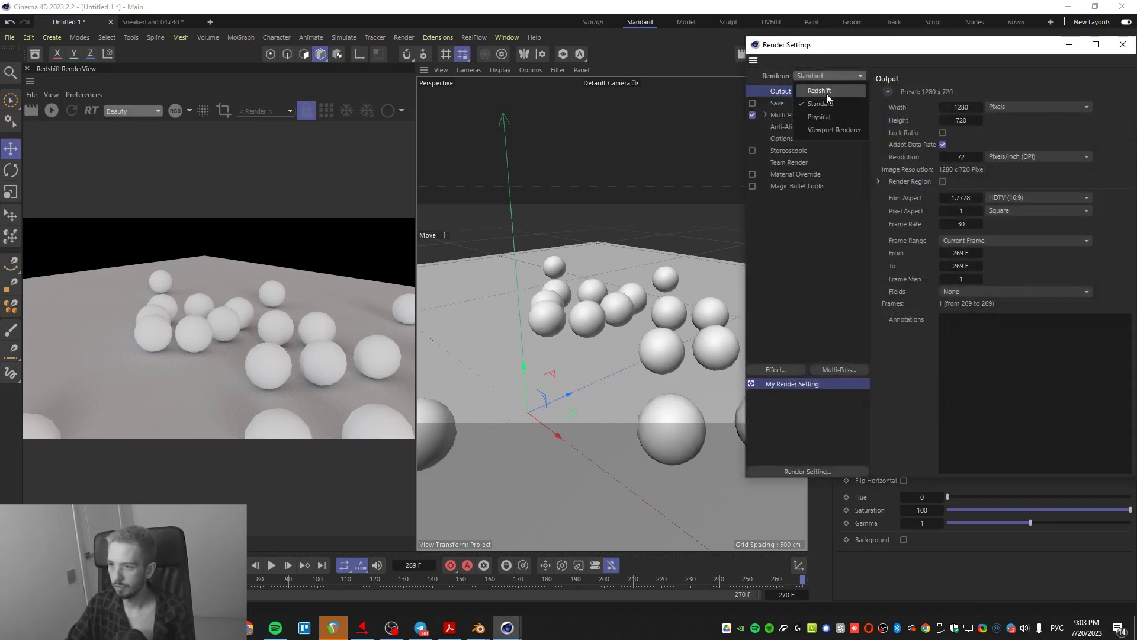
click(827, 92)
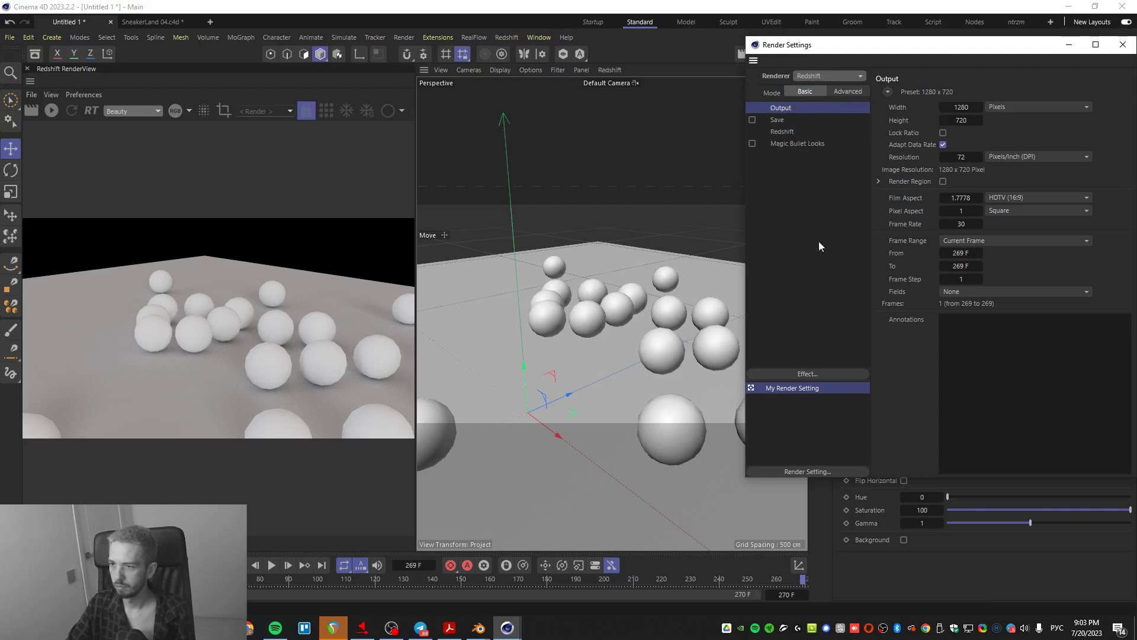
click(1123, 44)
mouse_move(478, 628)
click(566, 586)
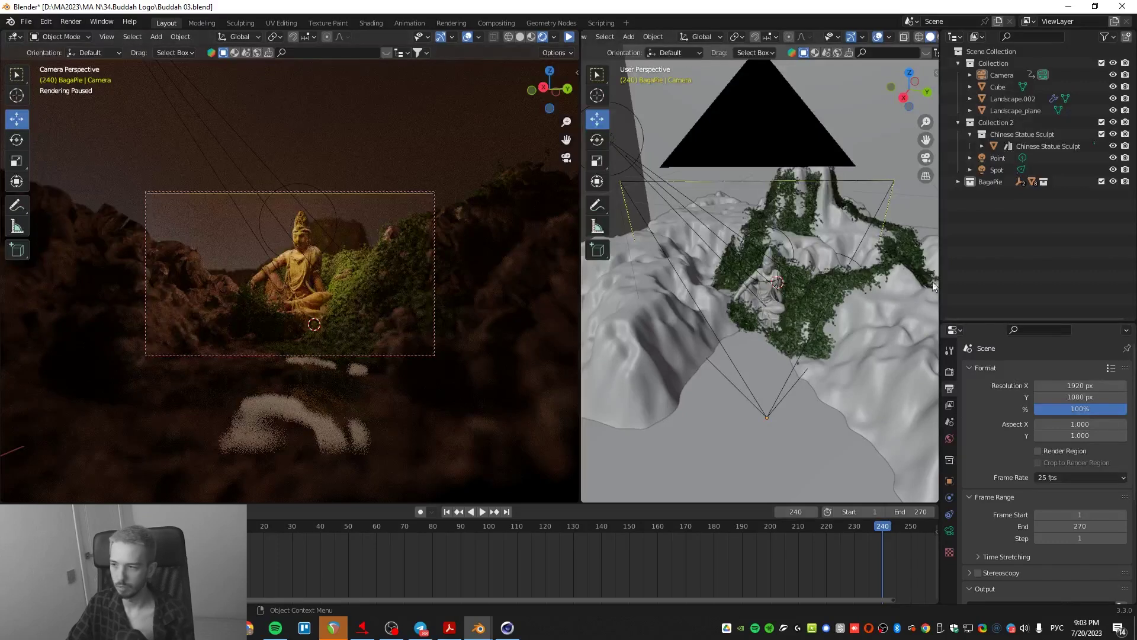
- Show the Cycles sampling settings (4096 render, 1024 viewport samples) in an enlarged Properties editor and resume the viewport render
click(950, 371)
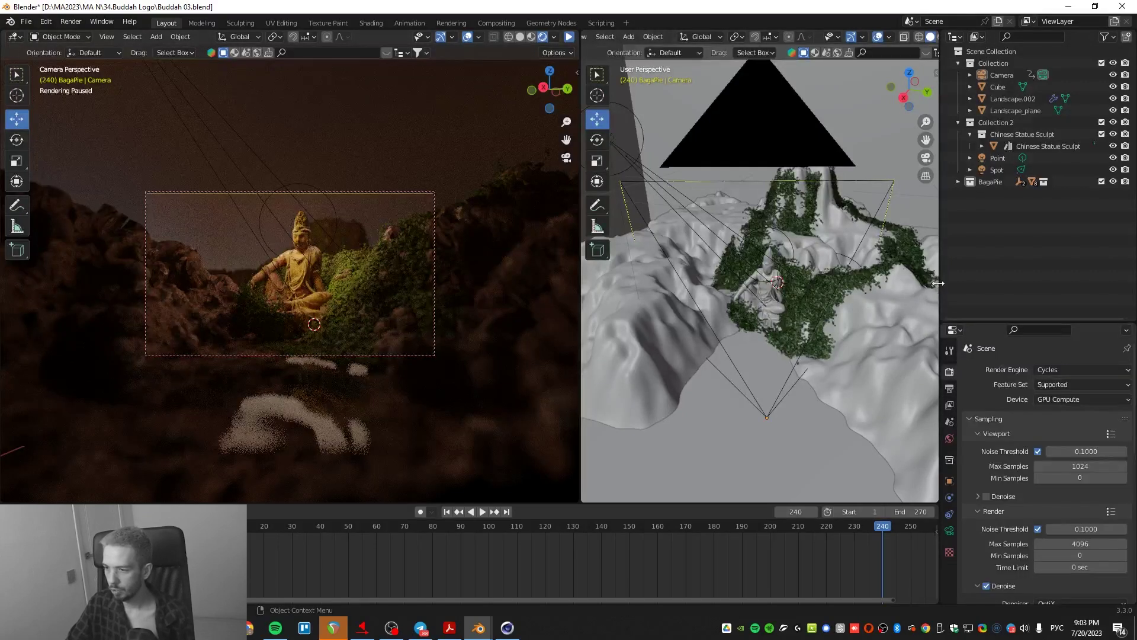
drag(941, 286, 776, 293)
drag(829, 321, 826, 225)
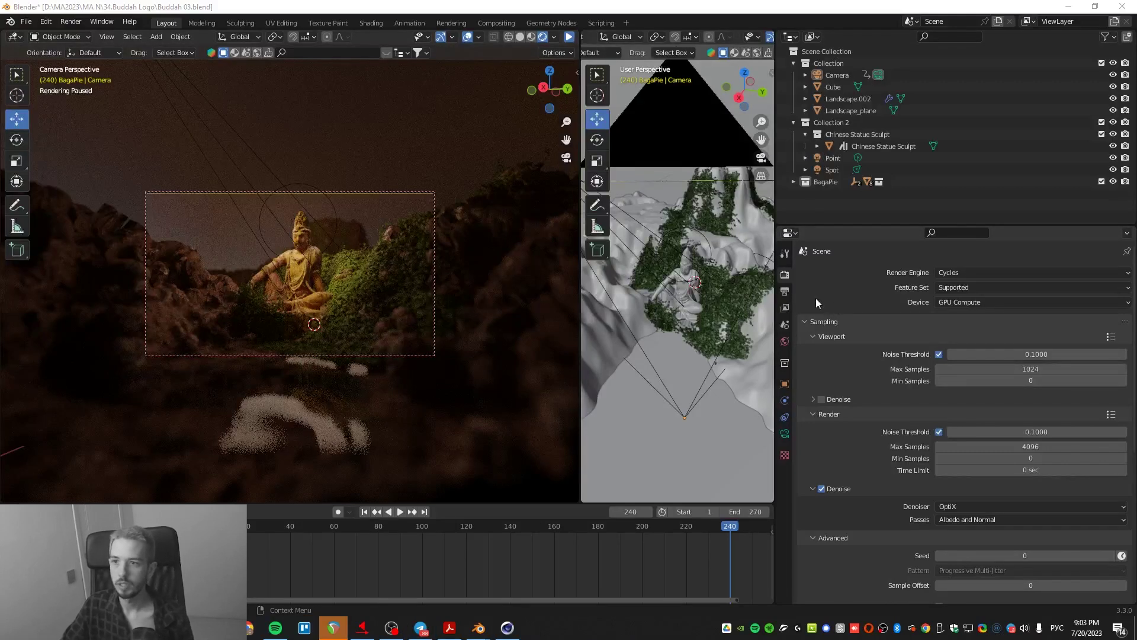
click(568, 37)
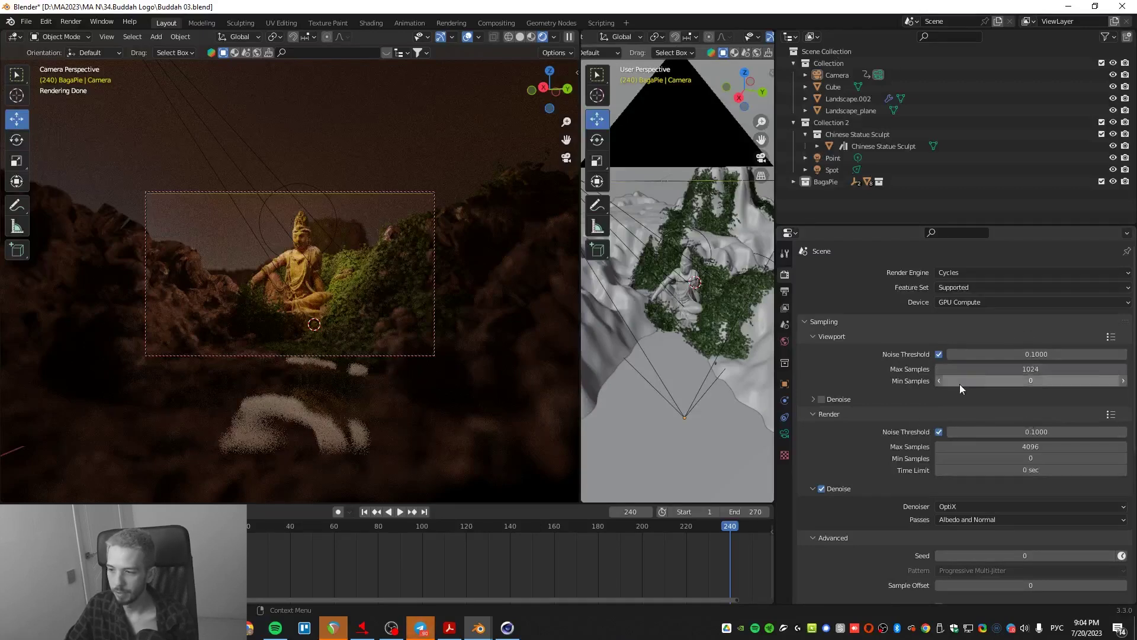
scroll(907, 350, down, 3)
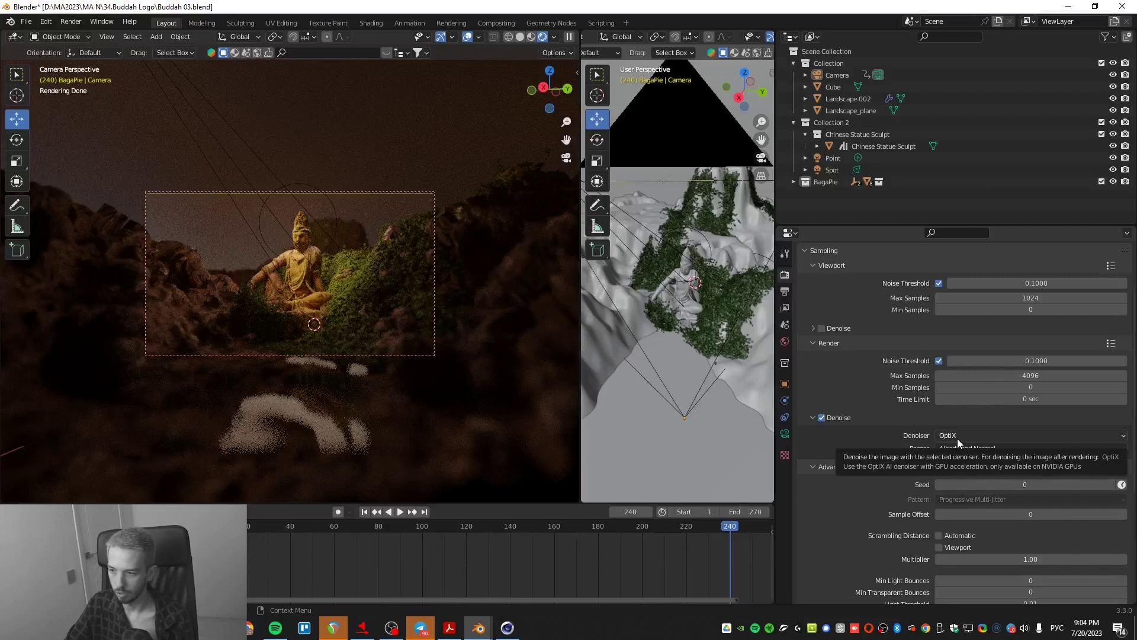
- Enable viewport denoising using the OptiX denoiser
click(821, 328)
click(813, 328)
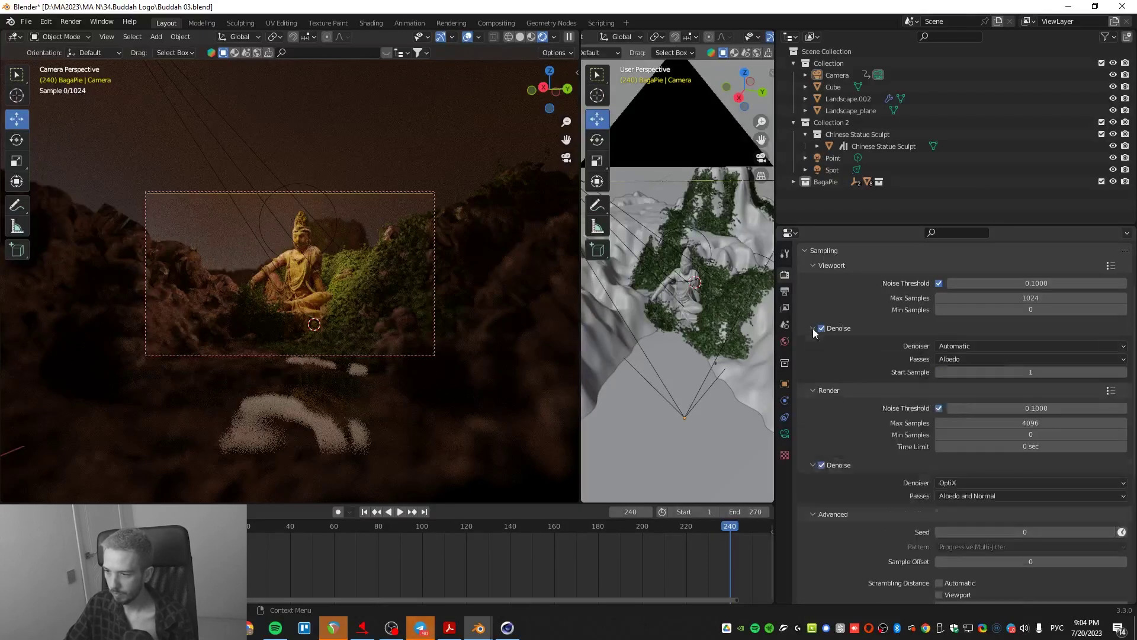
click(982, 349)
click(995, 372)
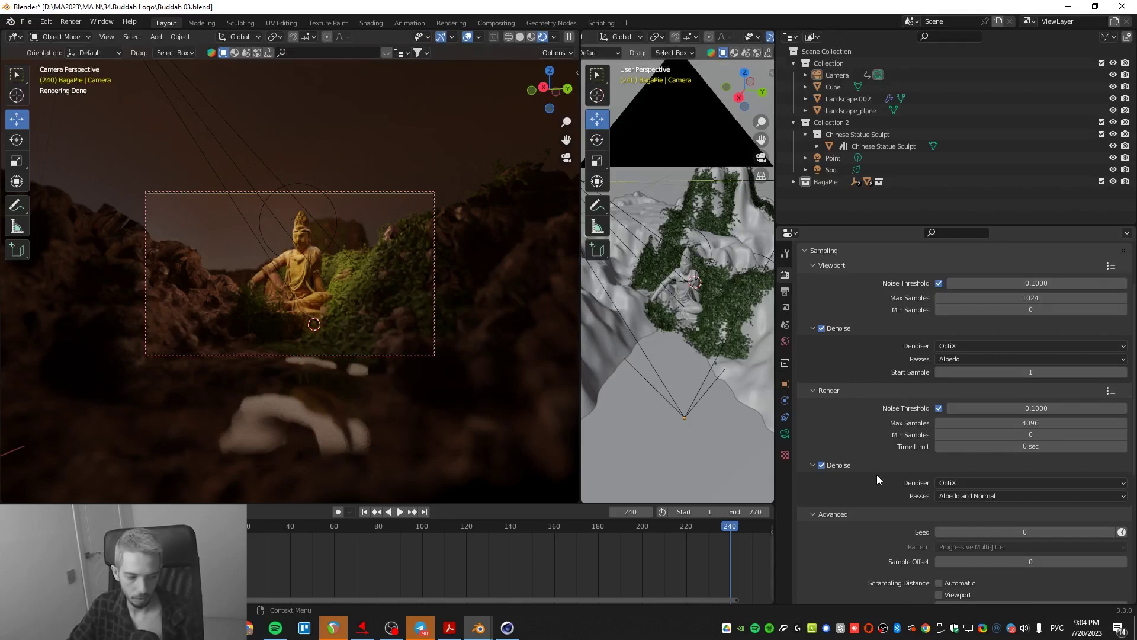
- Raise the Color Management exposure to about 0.925
scroll(877, 466, down, 5)
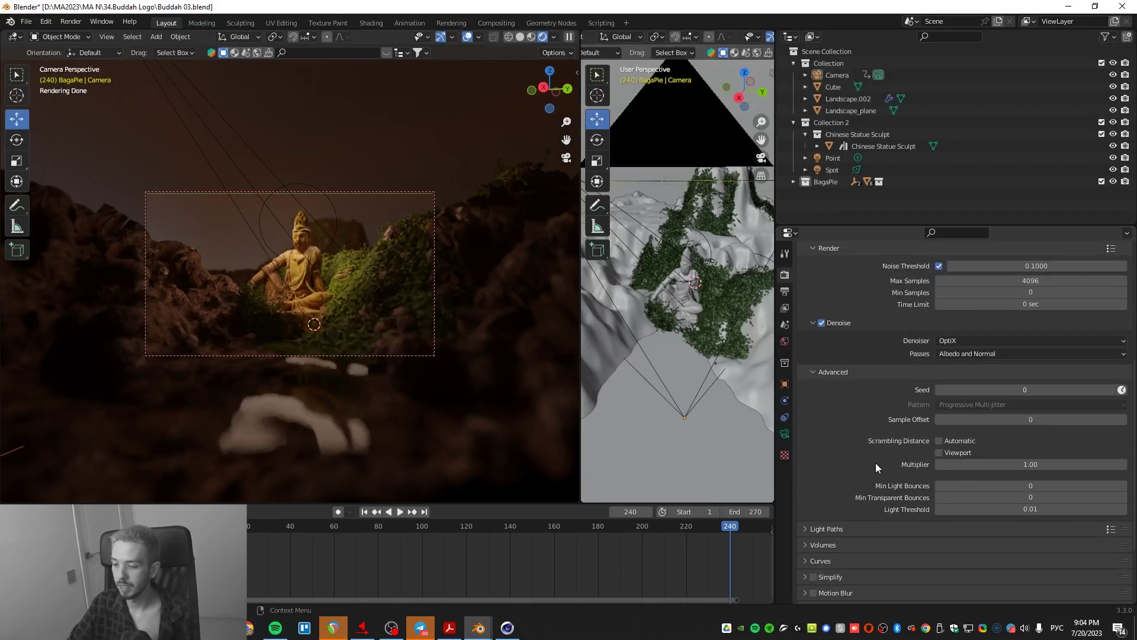
scroll(875, 464, down, 3)
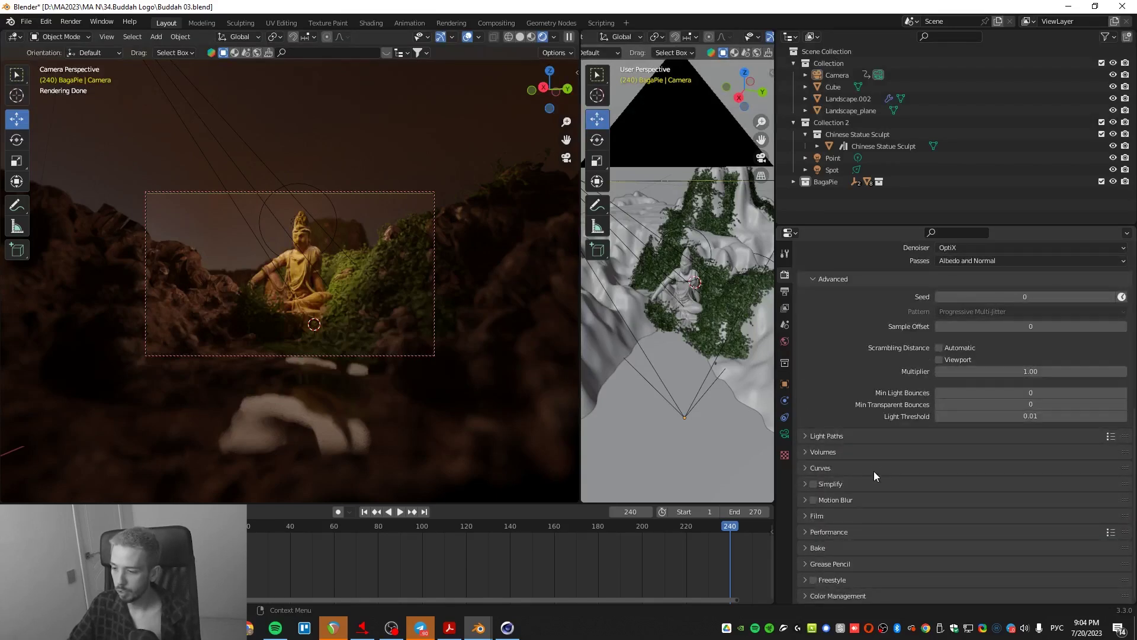
click(804, 597)
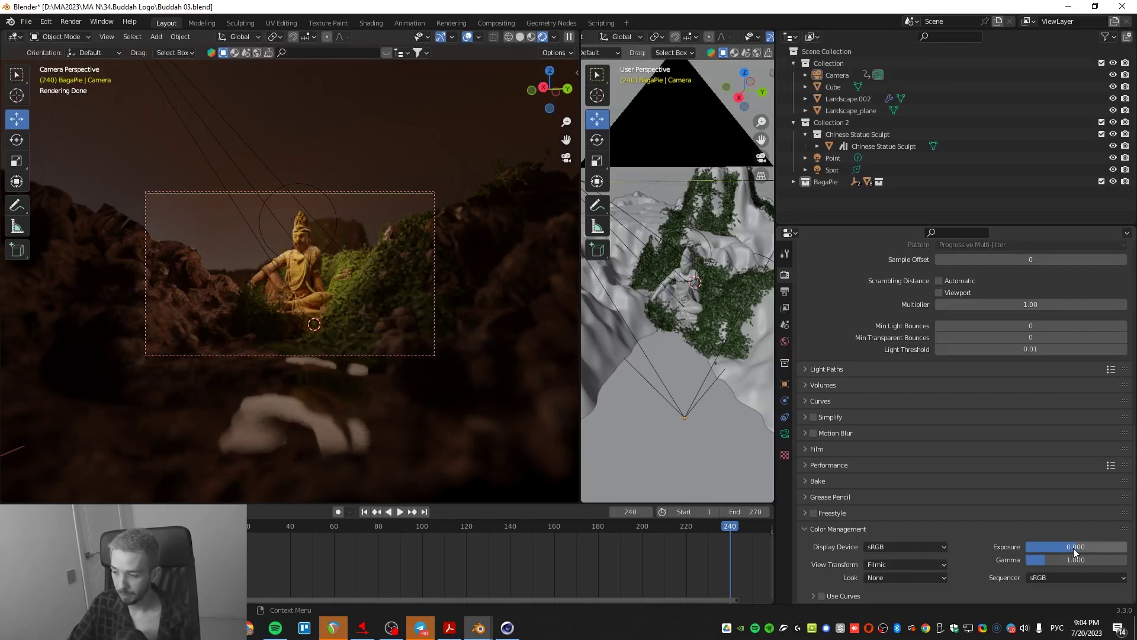
drag(1073, 548, 1047, 559)
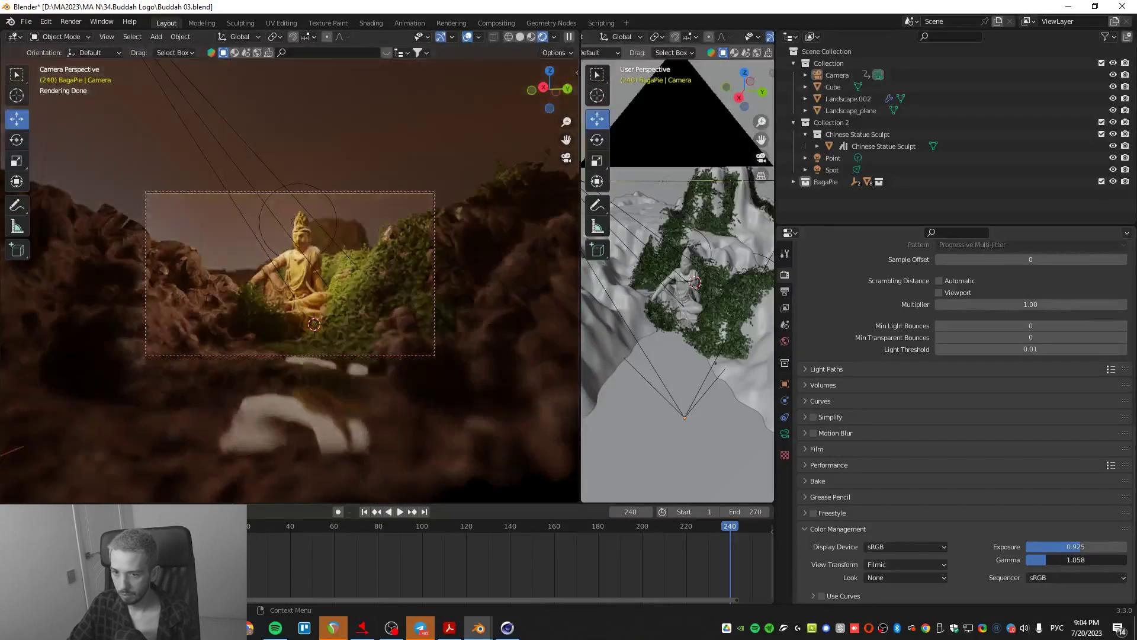
- Enable Use Curves and shape the combined C curve into an S-curve
click(814, 596)
scroll(837, 540, down, 6)
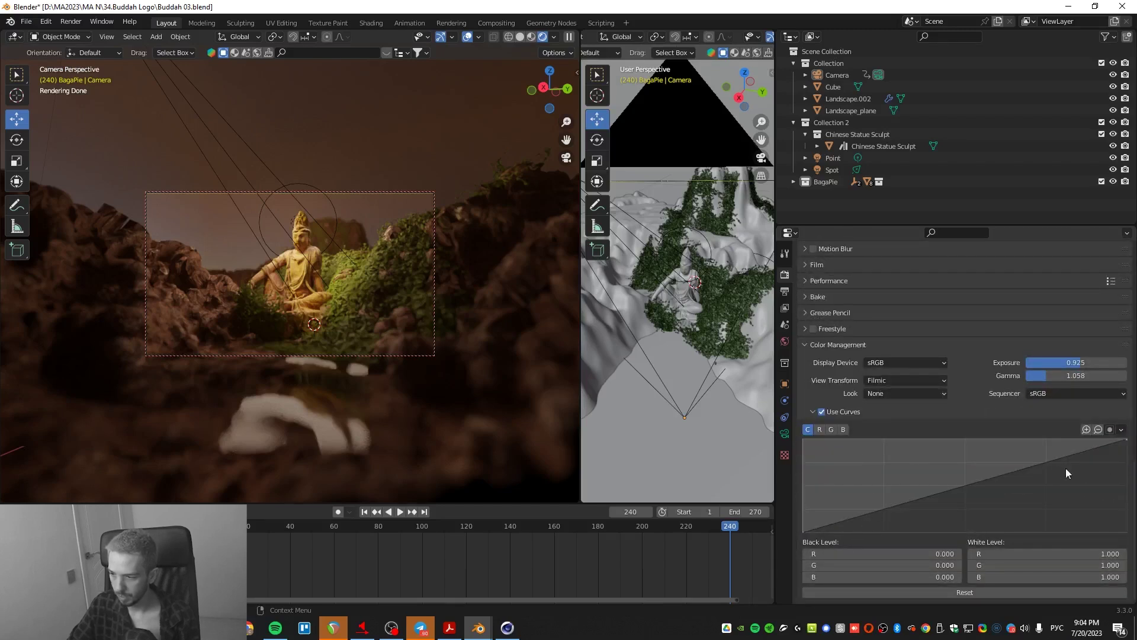
drag(1065, 468, 1039, 454)
drag(894, 506, 919, 508)
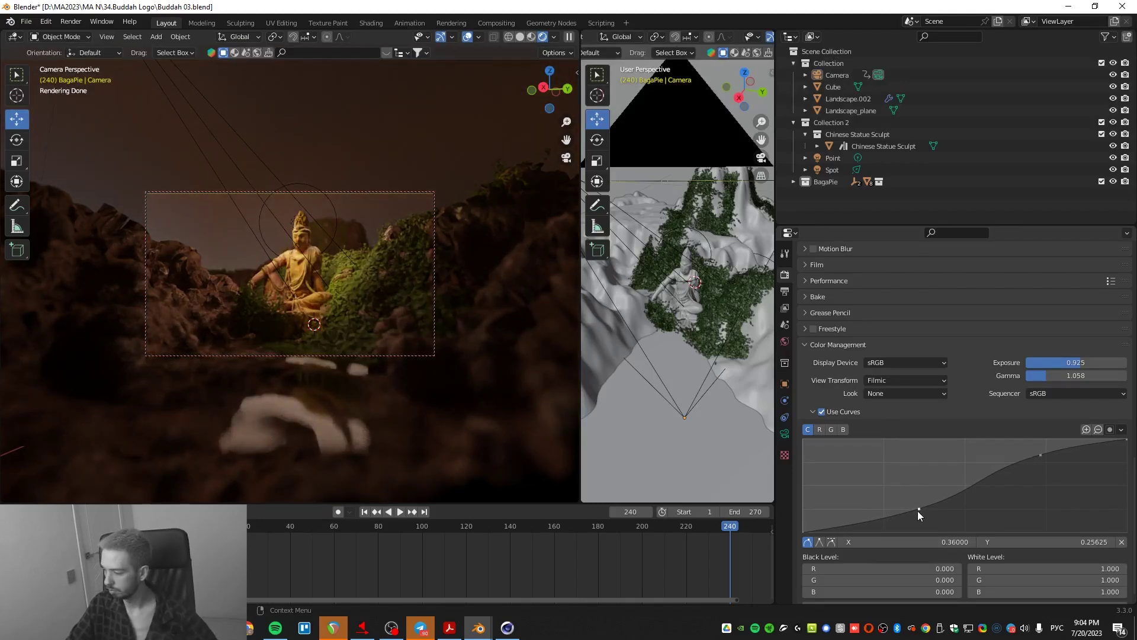
drag(918, 511, 928, 510)
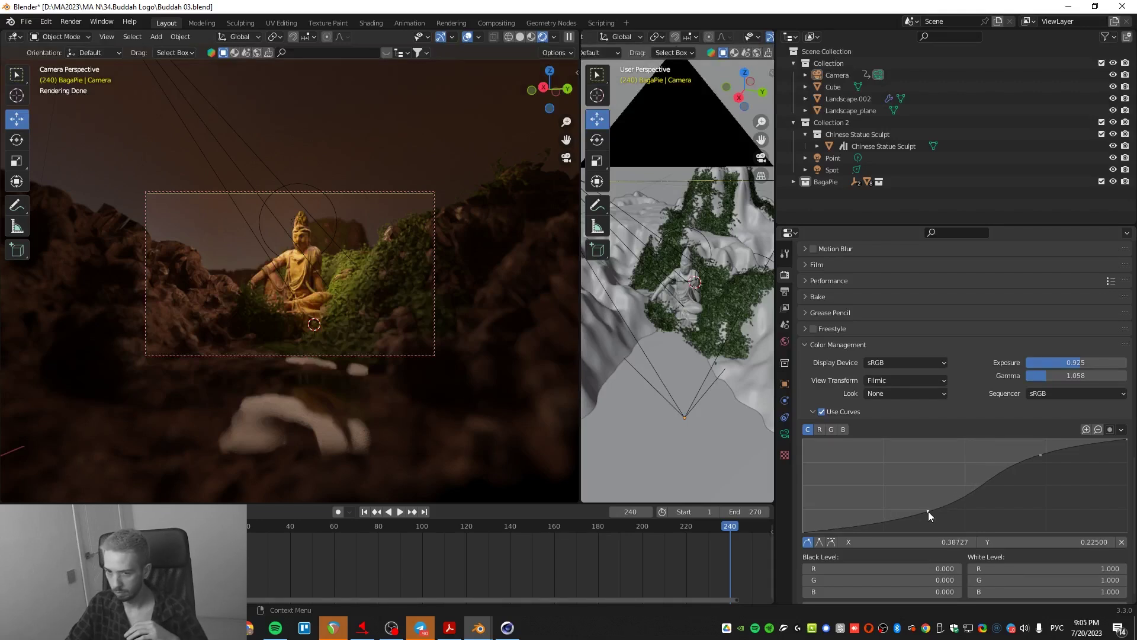
- Lift the blue channel curve's endpoints to give the render a purple tint
click(844, 429)
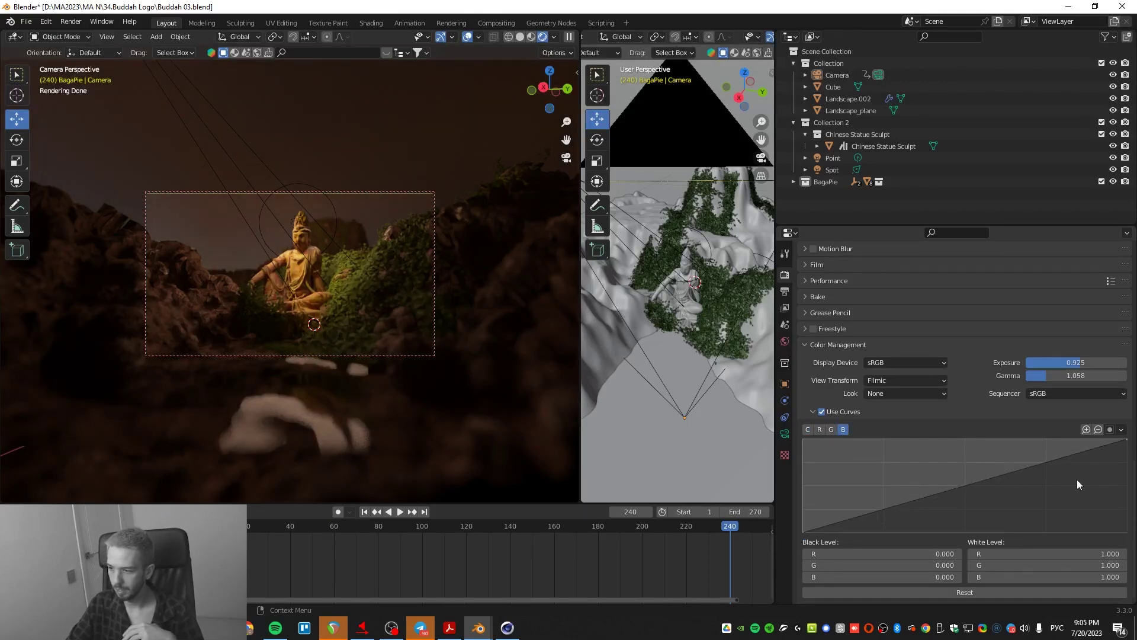
drag(1126, 439, 1126, 453)
mouse_move(804, 531)
mouse_down()
mouse_move(803, 508)
mouse_move(802, 529)
mouse_up()
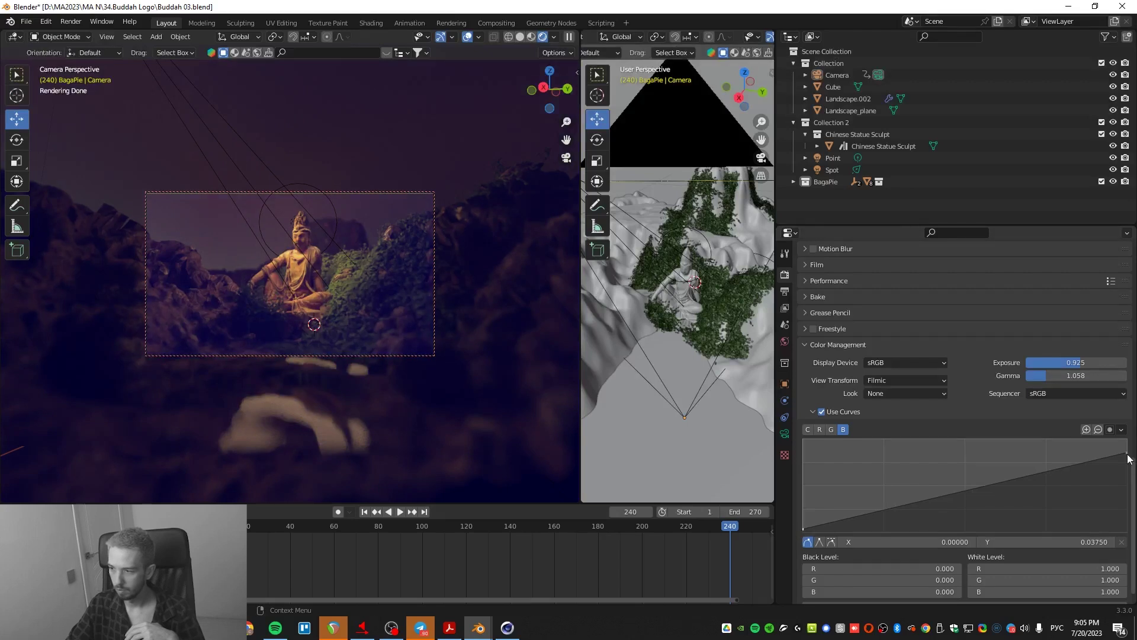
drag(1127, 454, 1128, 451)
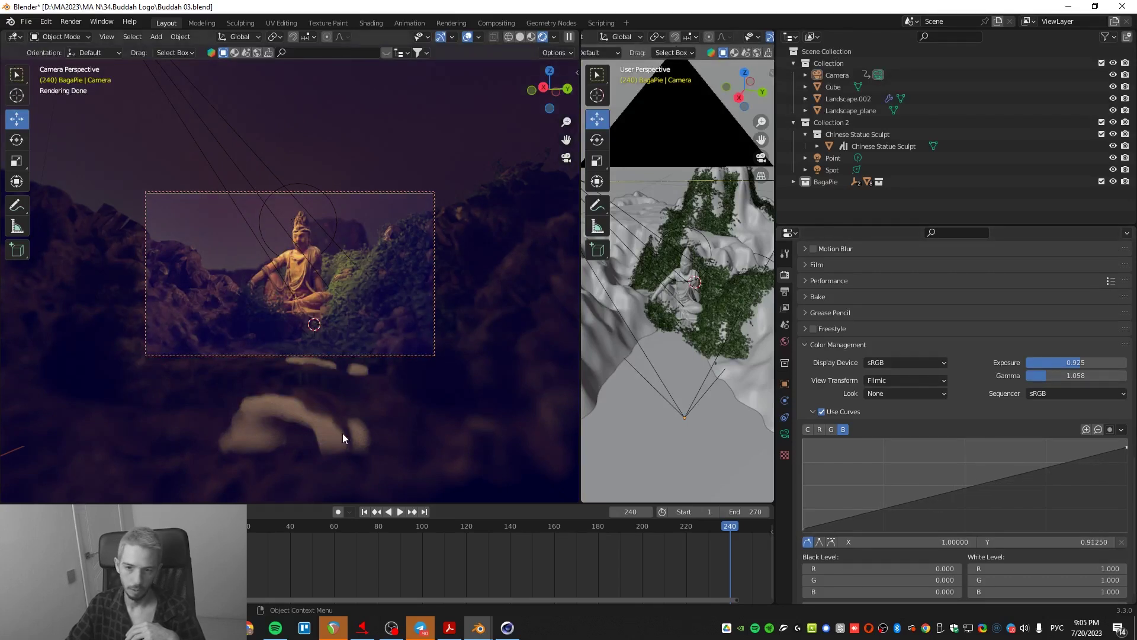
scroll(911, 503, up, 6)
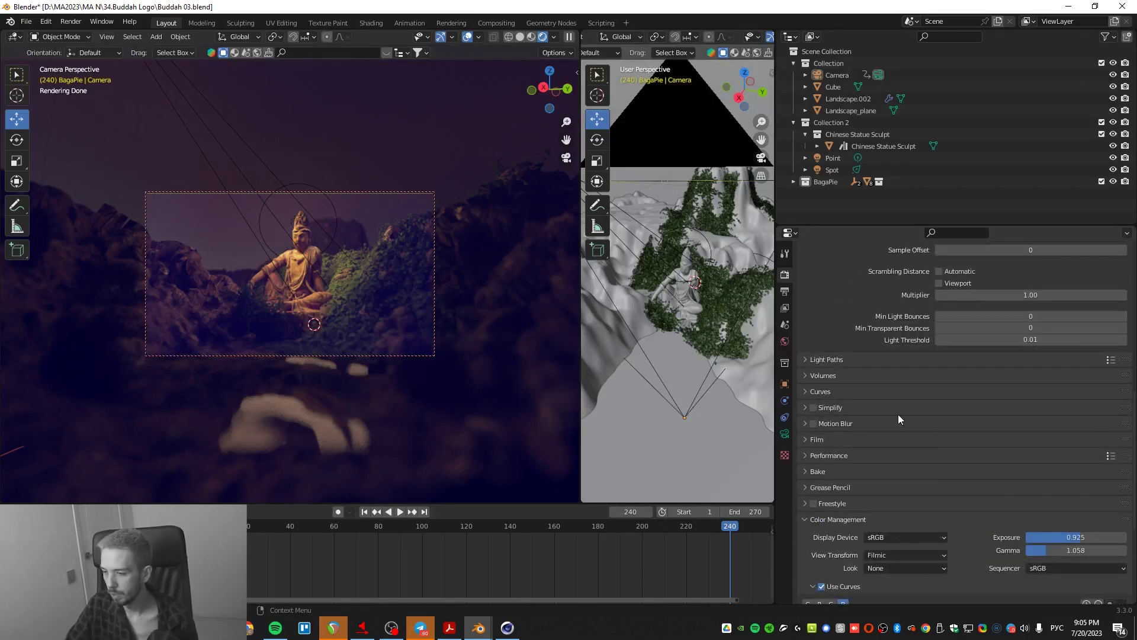
- Enable motion blur and review the Curves and Light Paths bounce settings
click(808, 424)
click(813, 424)
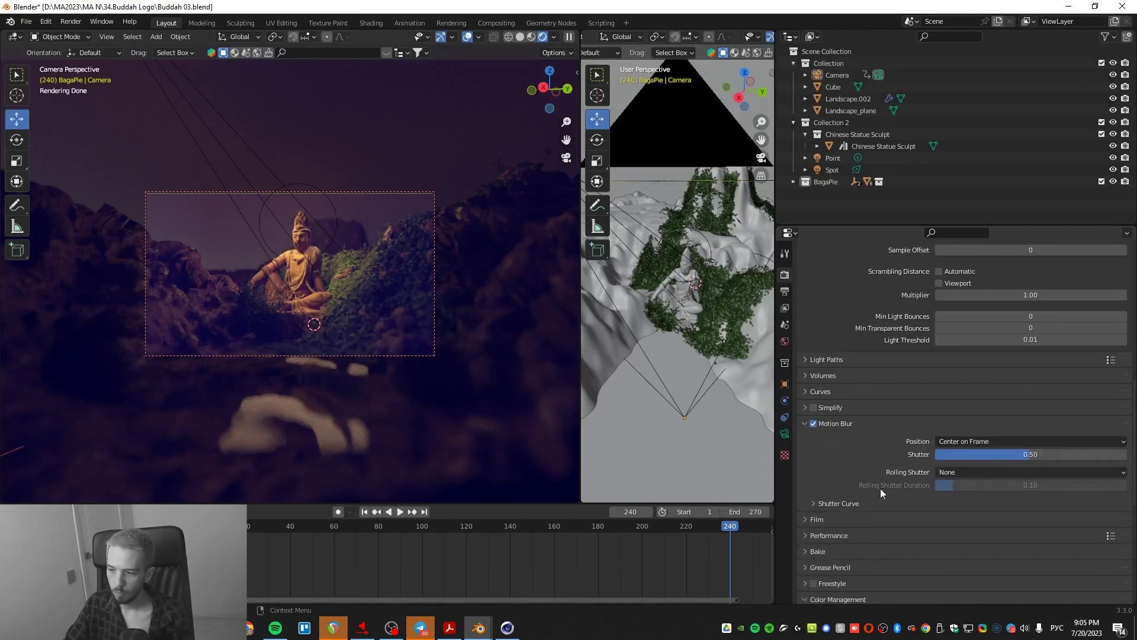
click(804, 392)
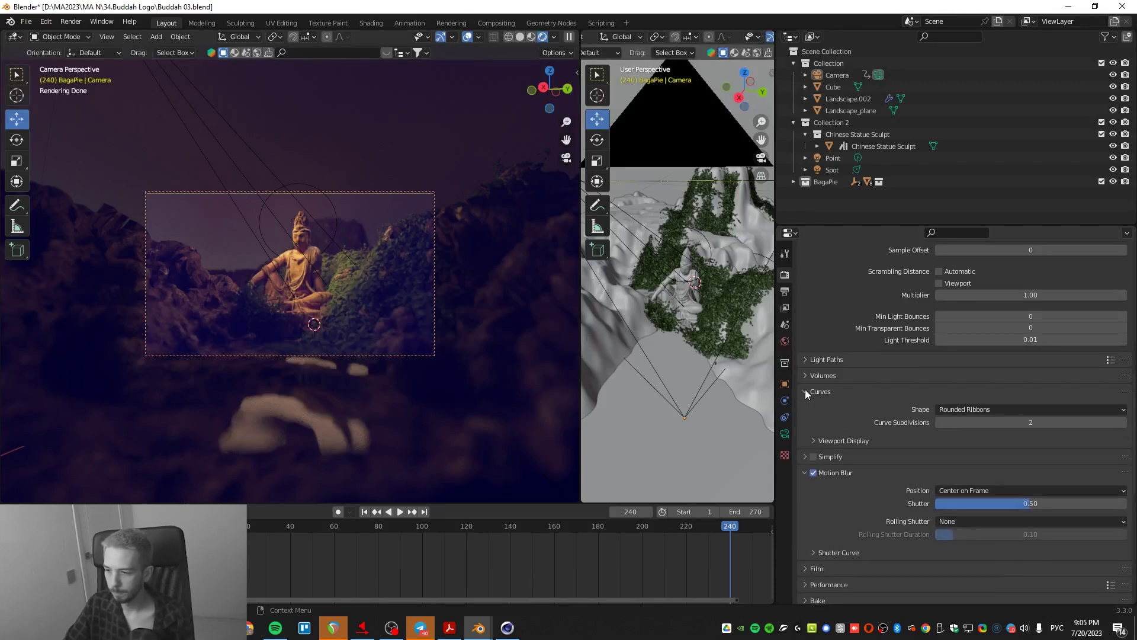
click(804, 390)
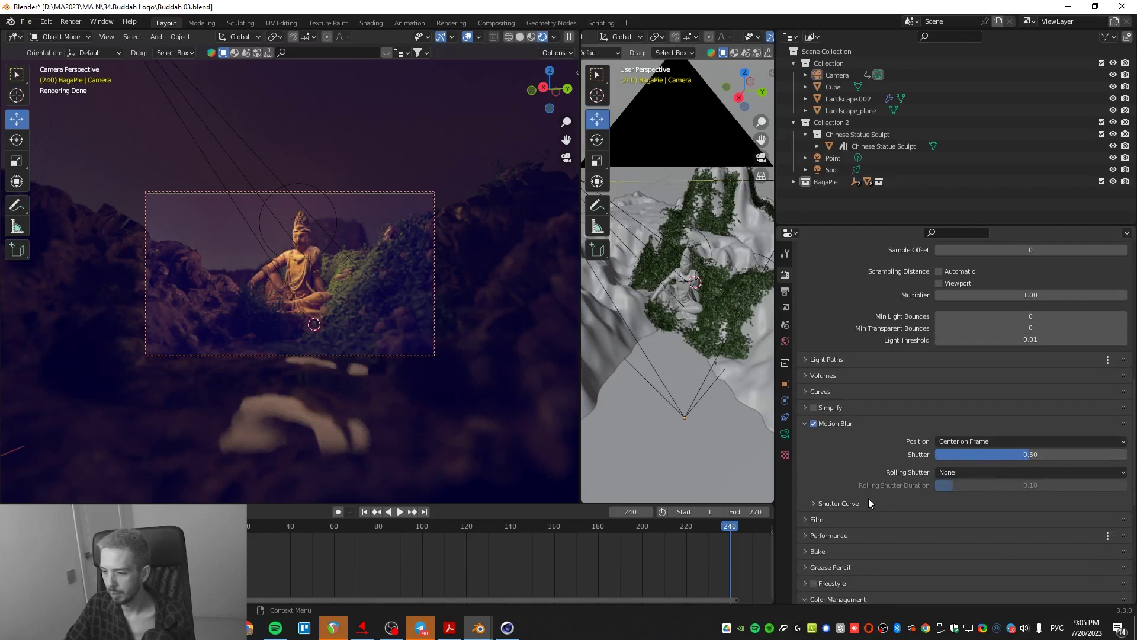
scroll(868, 499, down, 3)
scroll(869, 485, up, 8)
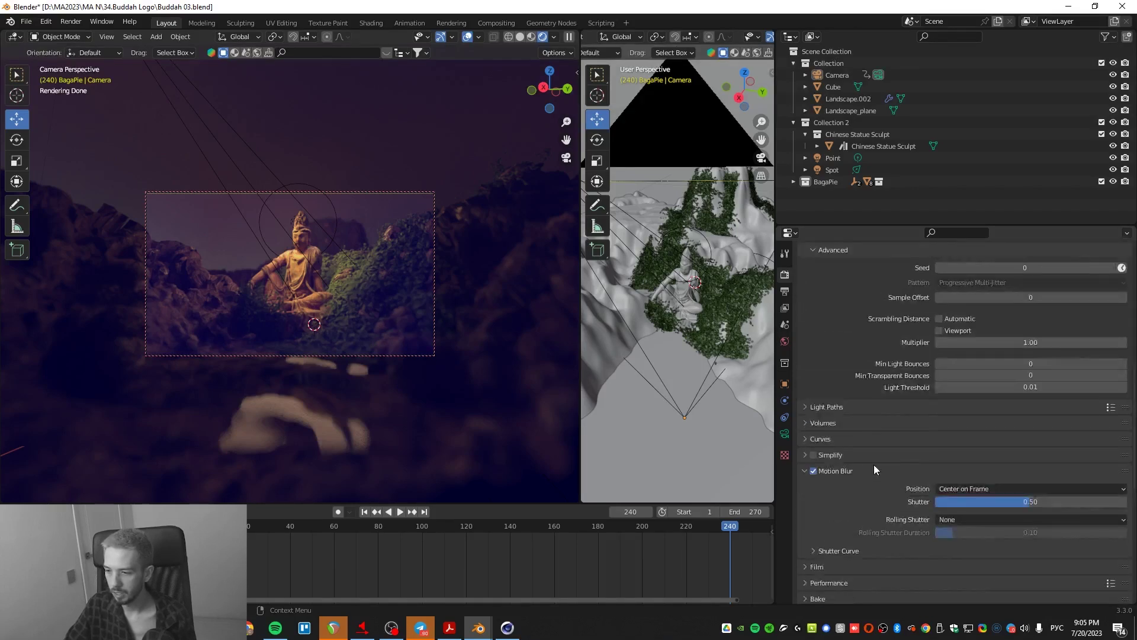
click(801, 501)
scroll(871, 512, down, 4)
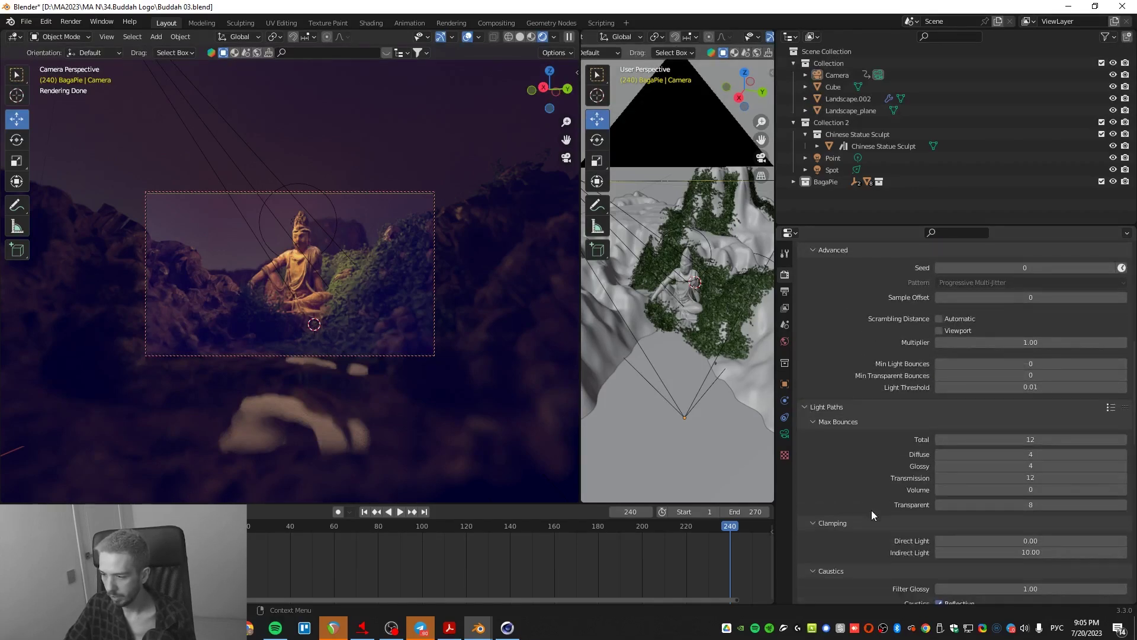
scroll(861, 499, up, 13)
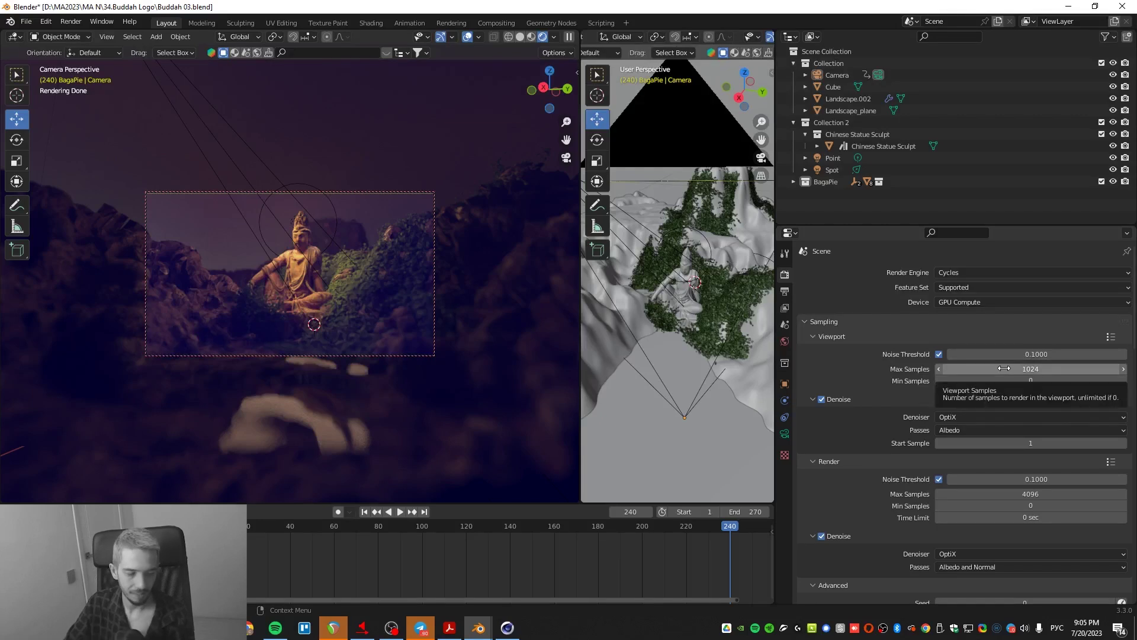
- Reset the blue curve's start point back to 0,0 to remove the purple cast
scroll(1004, 369, down, 15)
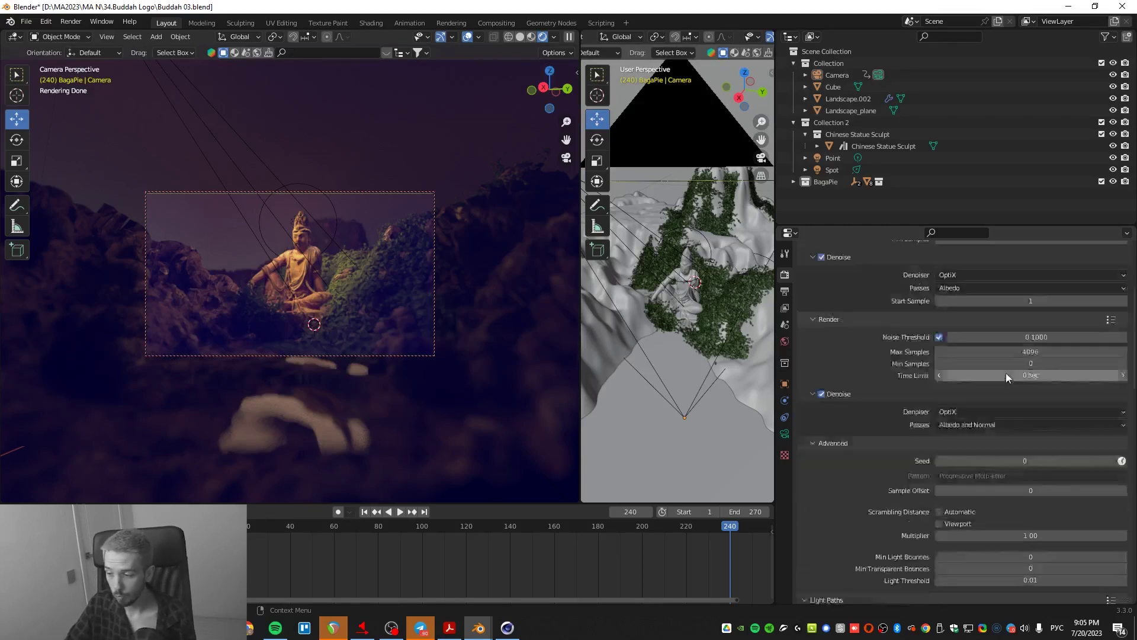
scroll(952, 436, down, 5)
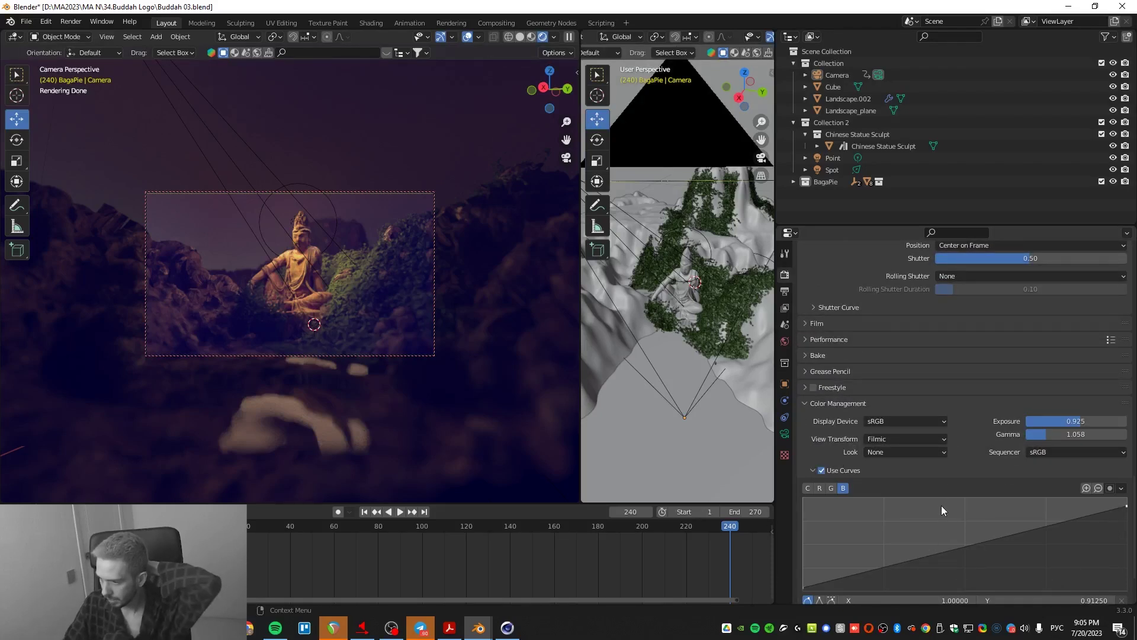
drag(806, 588, 806, 593)
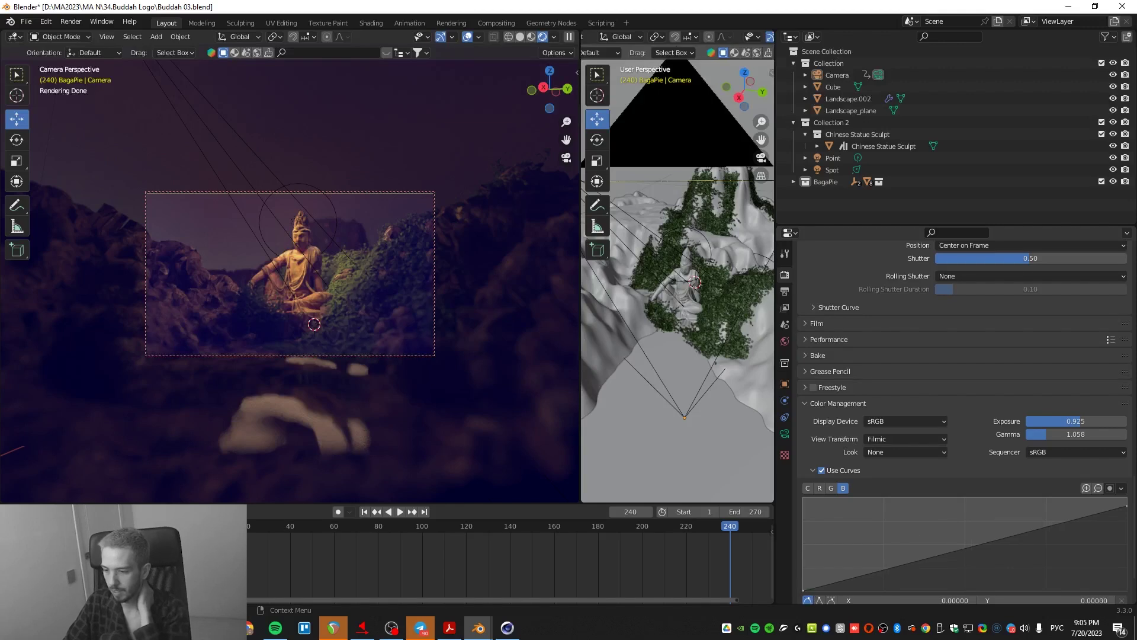
scroll(969, 373, up, 15)
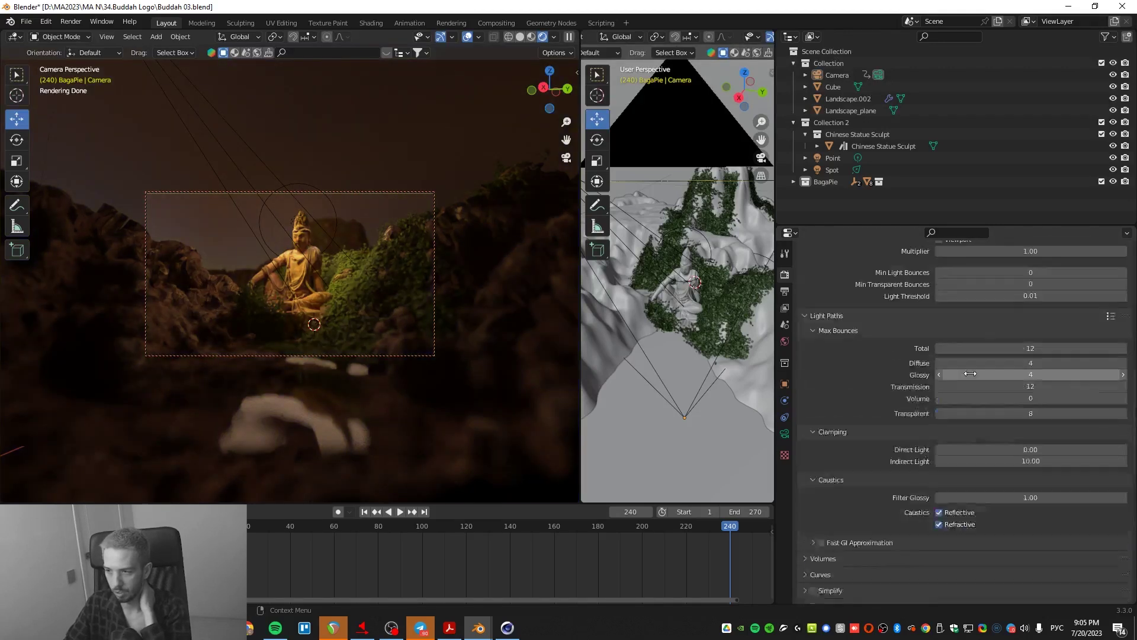
scroll(968, 376, up, 3)
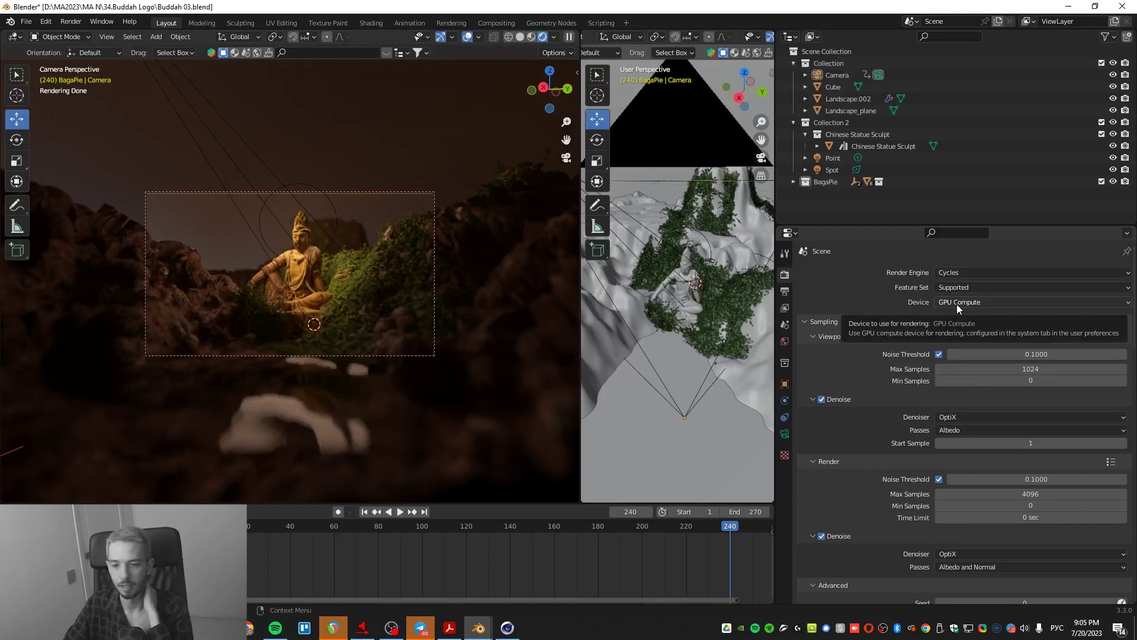
- Pause the viewport render and begin closing Blender to bring up the save prompt
click(569, 37)
click(507, 628)
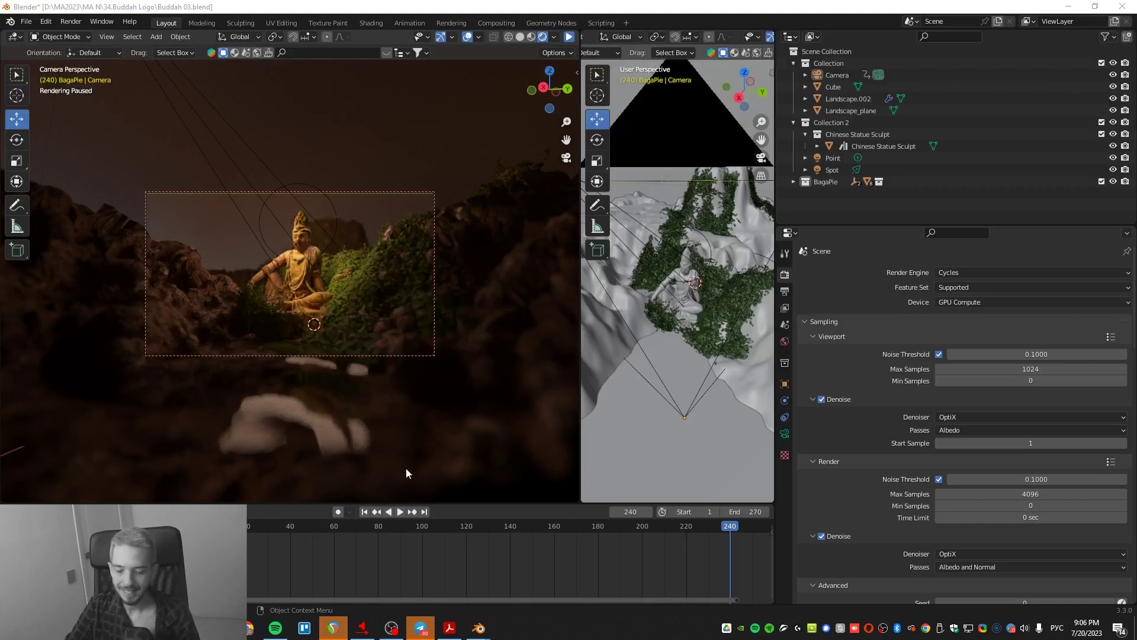
- Quit both Blender windows without saving and launch Maxon Cinema 4D 2023
click(1122, 6)
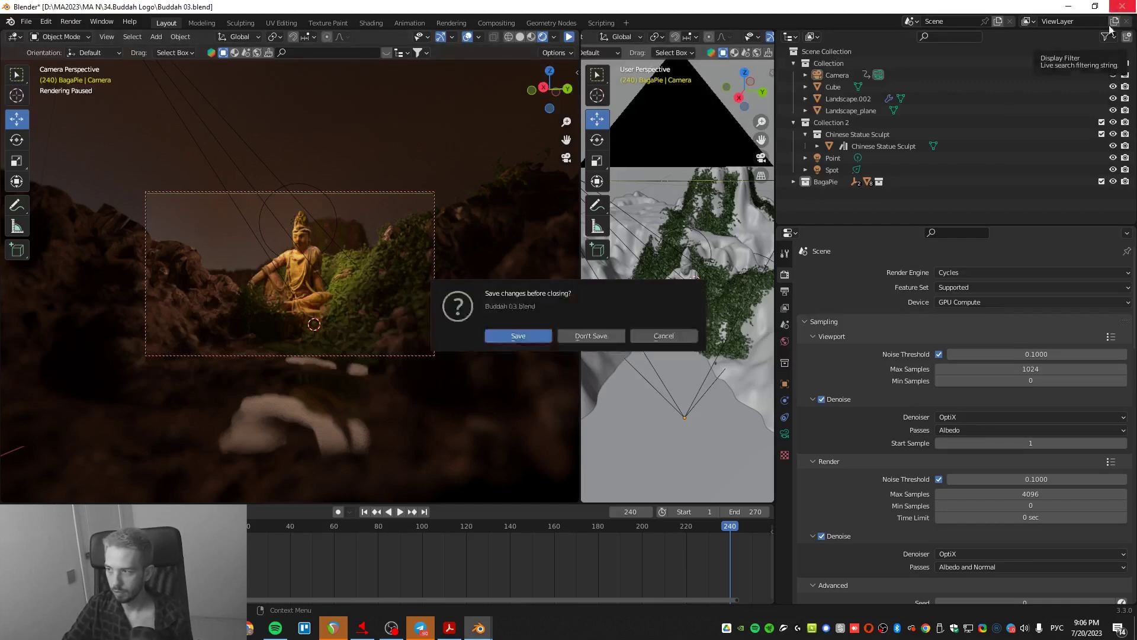
click(602, 335)
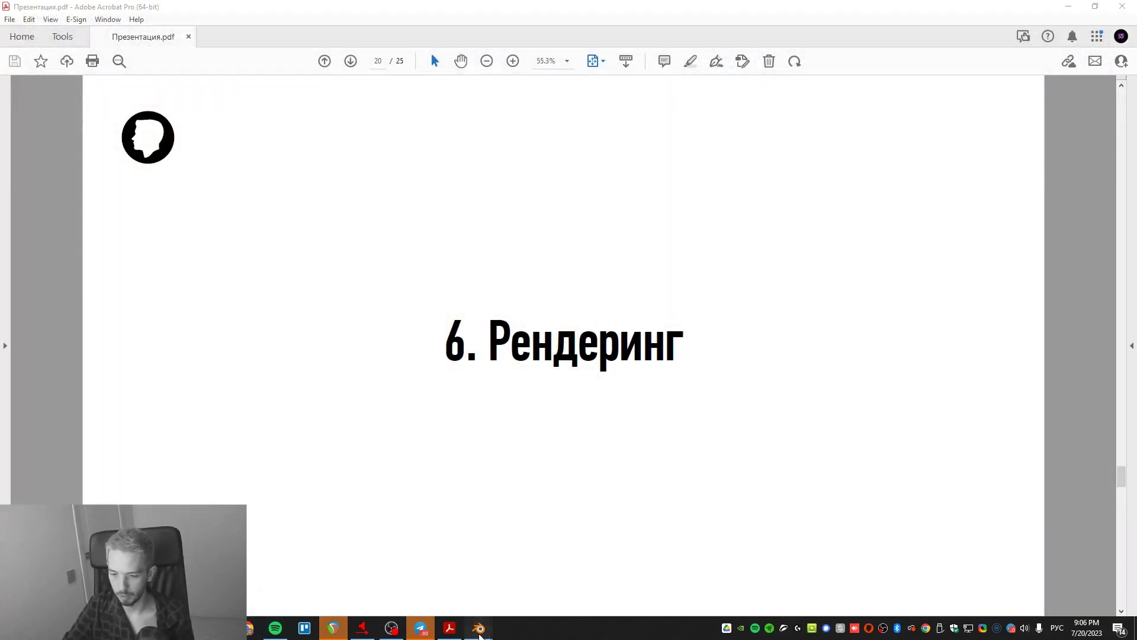
mouse_move(479, 628)
mouse_move(497, 537)
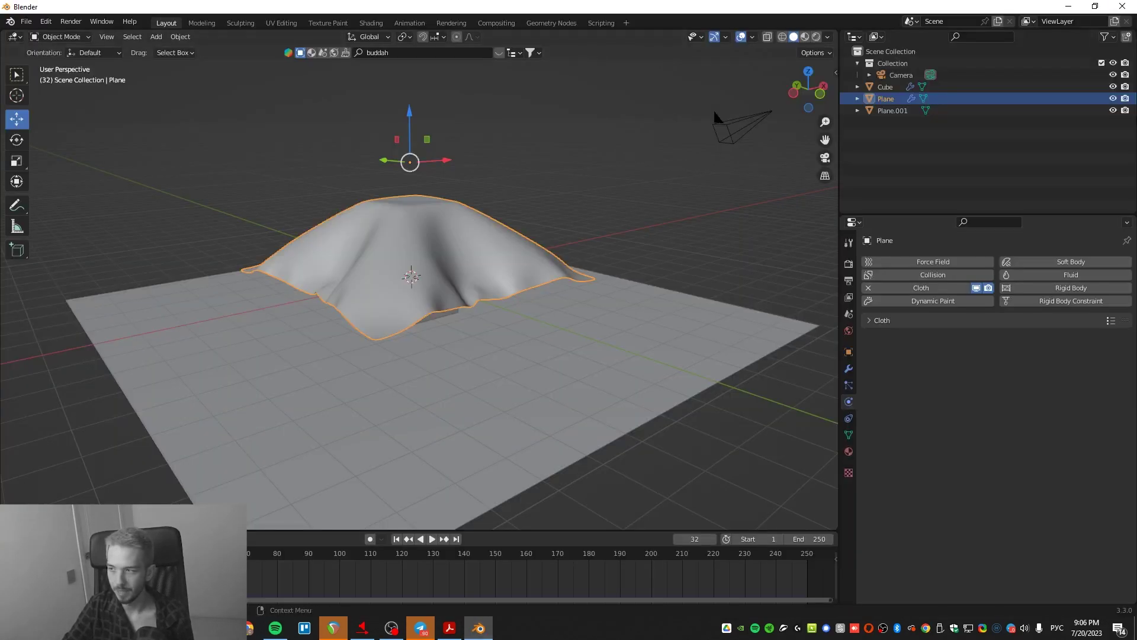
click(1123, 6)
click(593, 336)
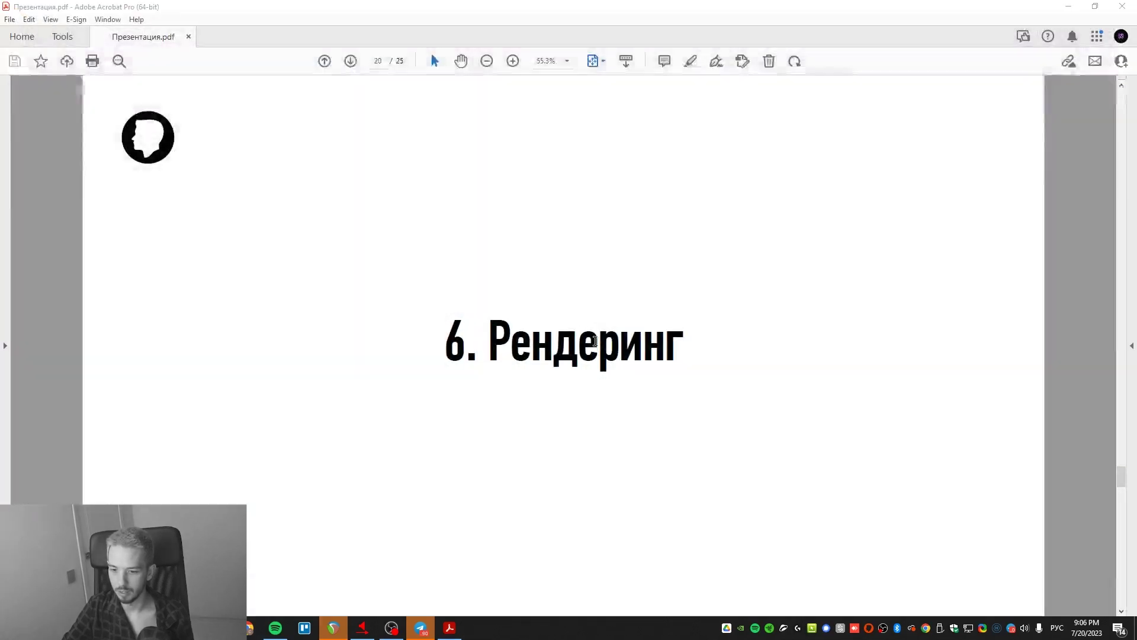
key(super)
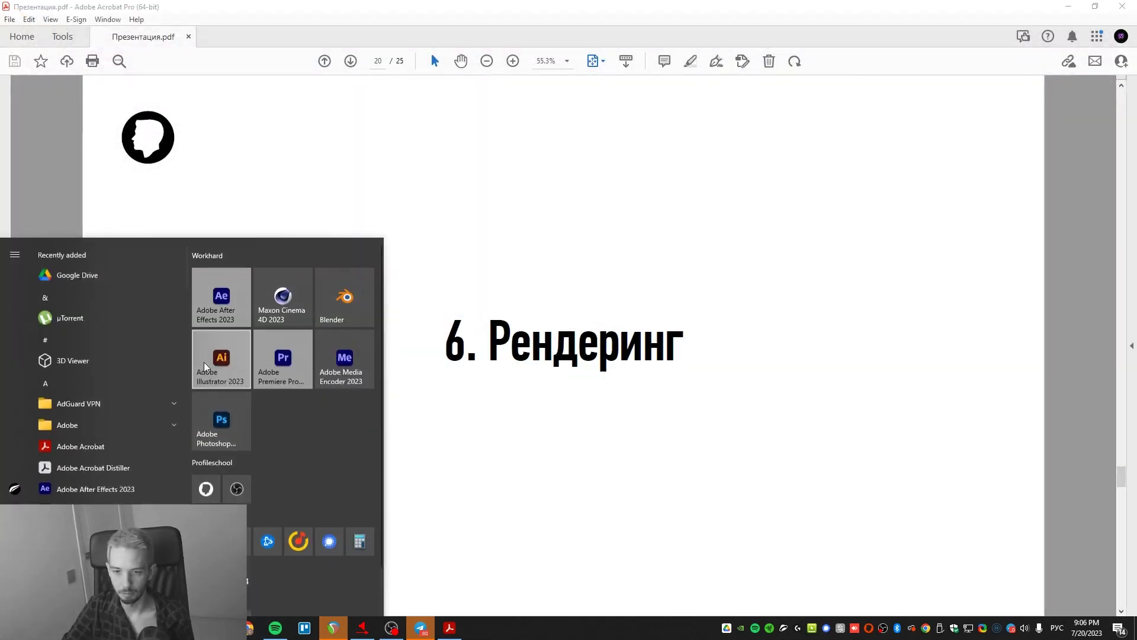
click(284, 296)
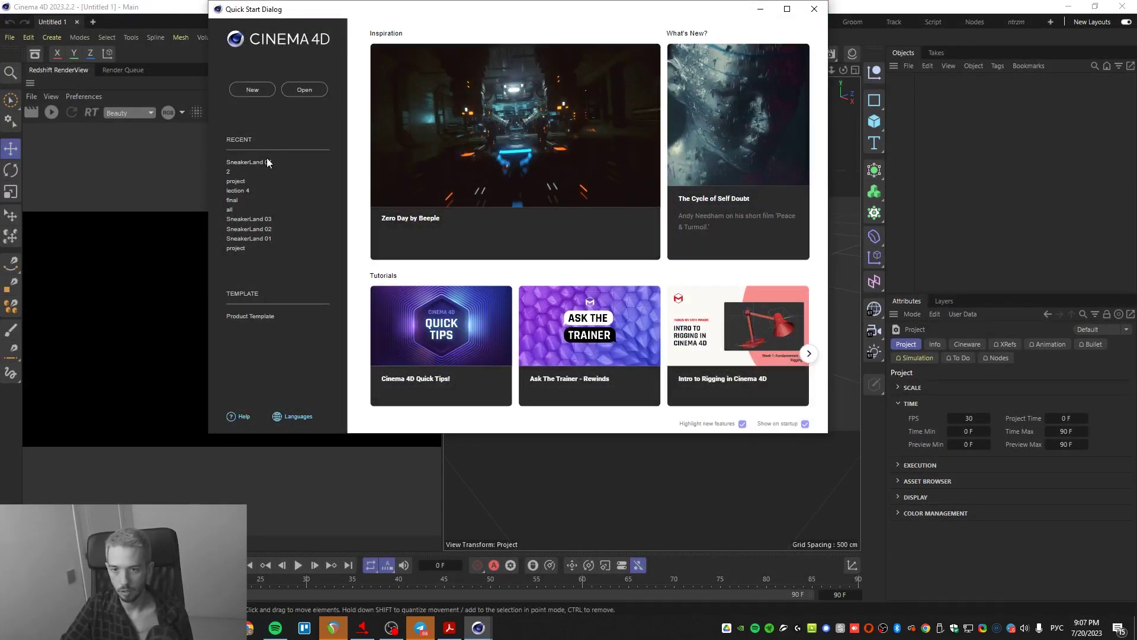
- Open SneakerLand 04.c4d, preview it in a widened Redshift RenderView, and select the RS Camera
click(267, 162)
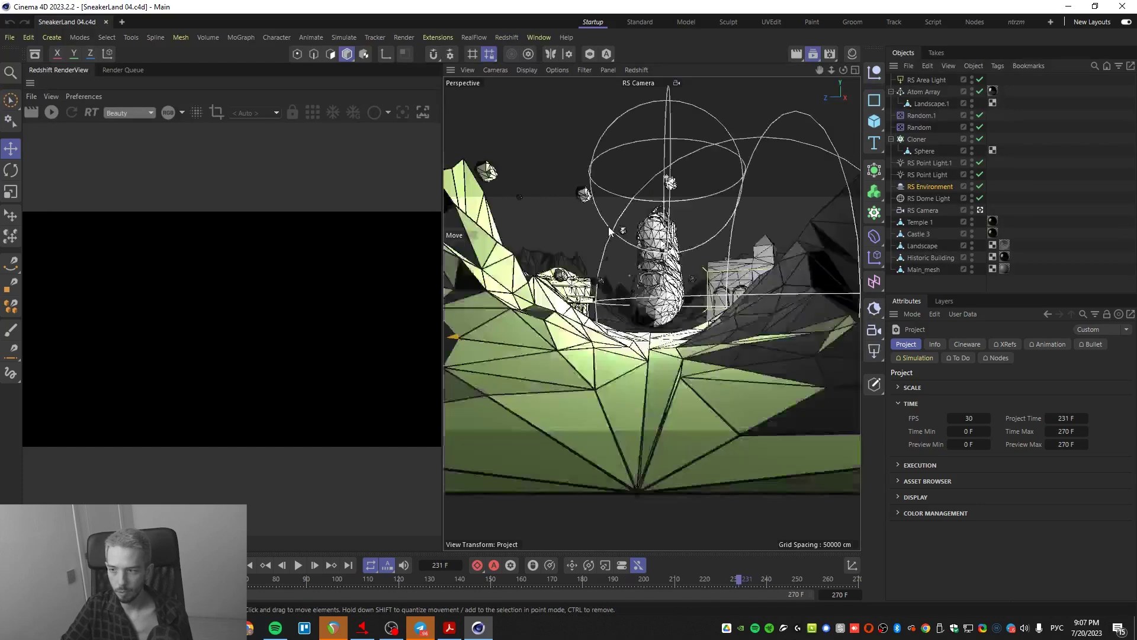
click(52, 112)
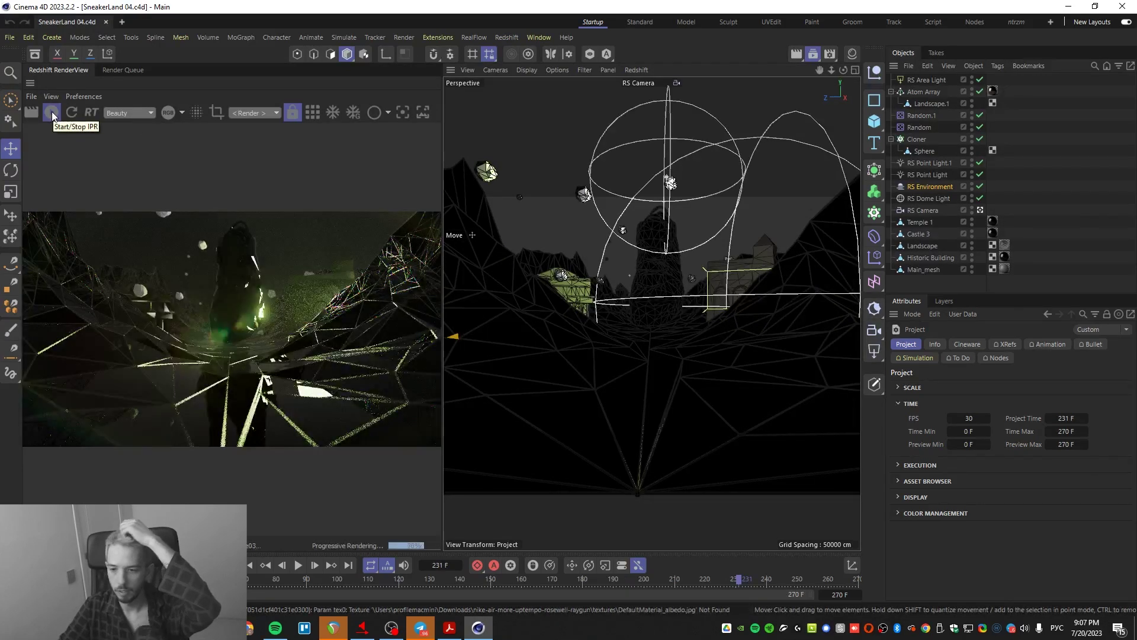
drag(441, 254, 625, 254)
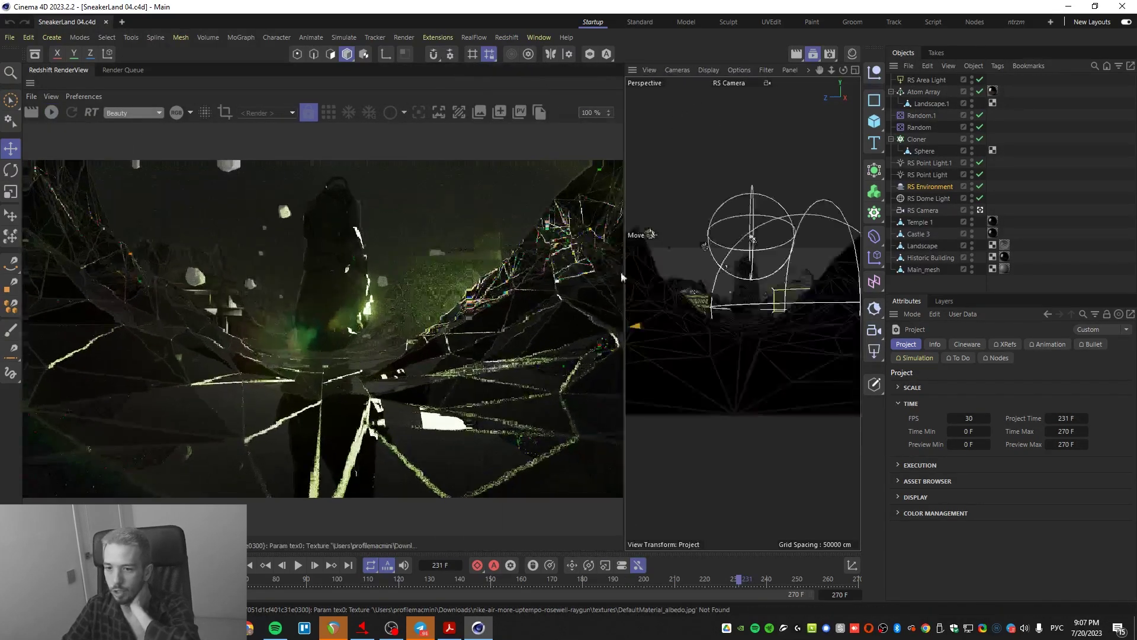
click(51, 113)
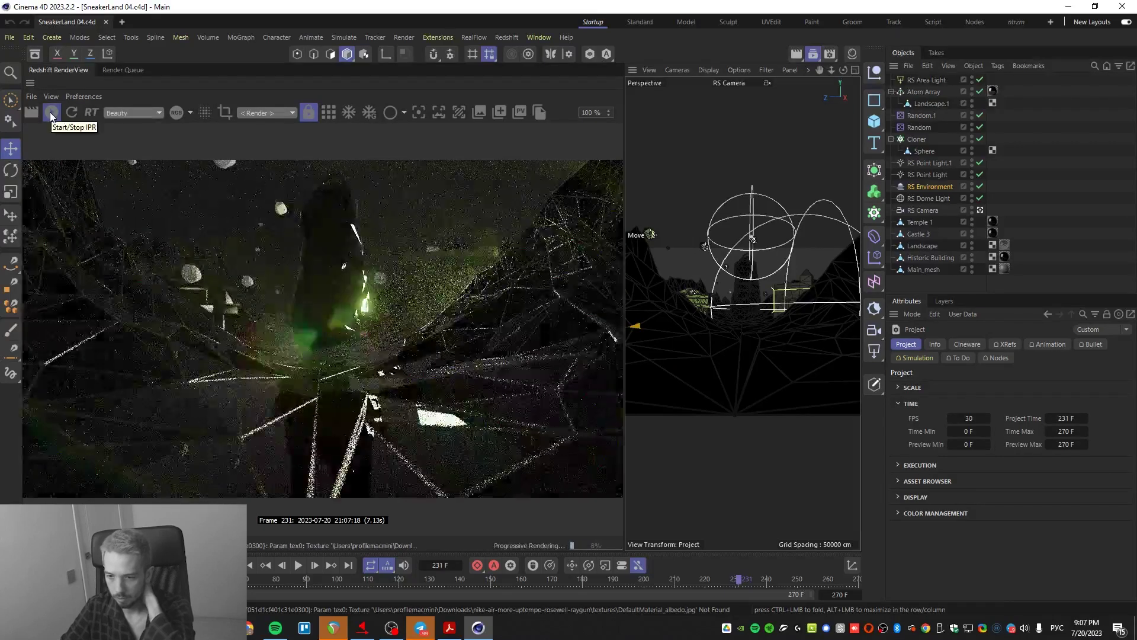
click(51, 112)
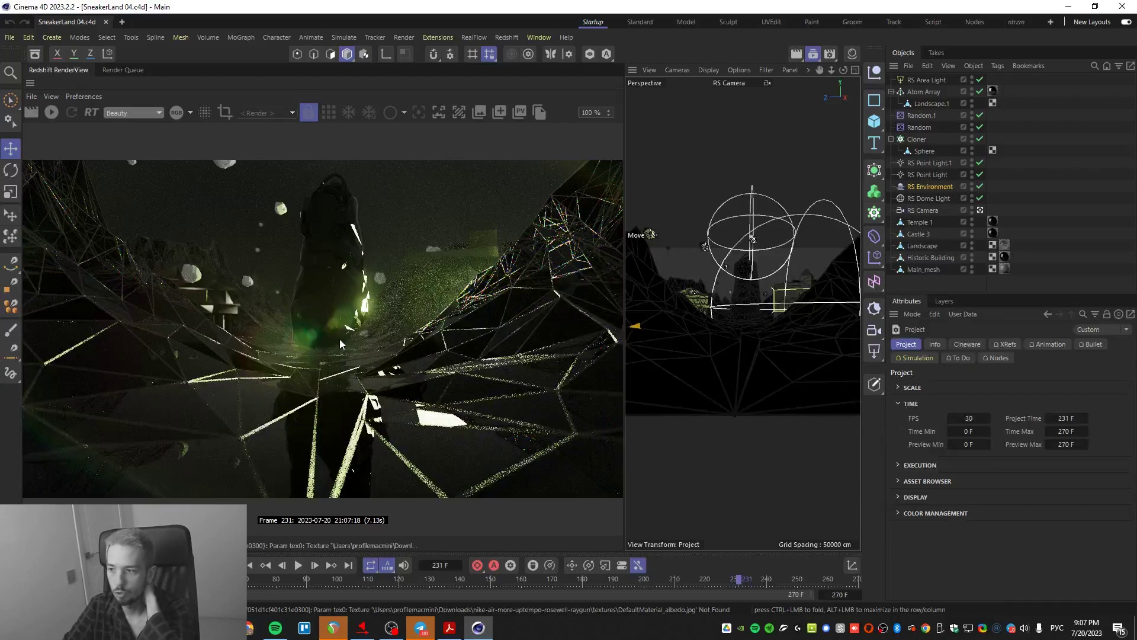
click(922, 210)
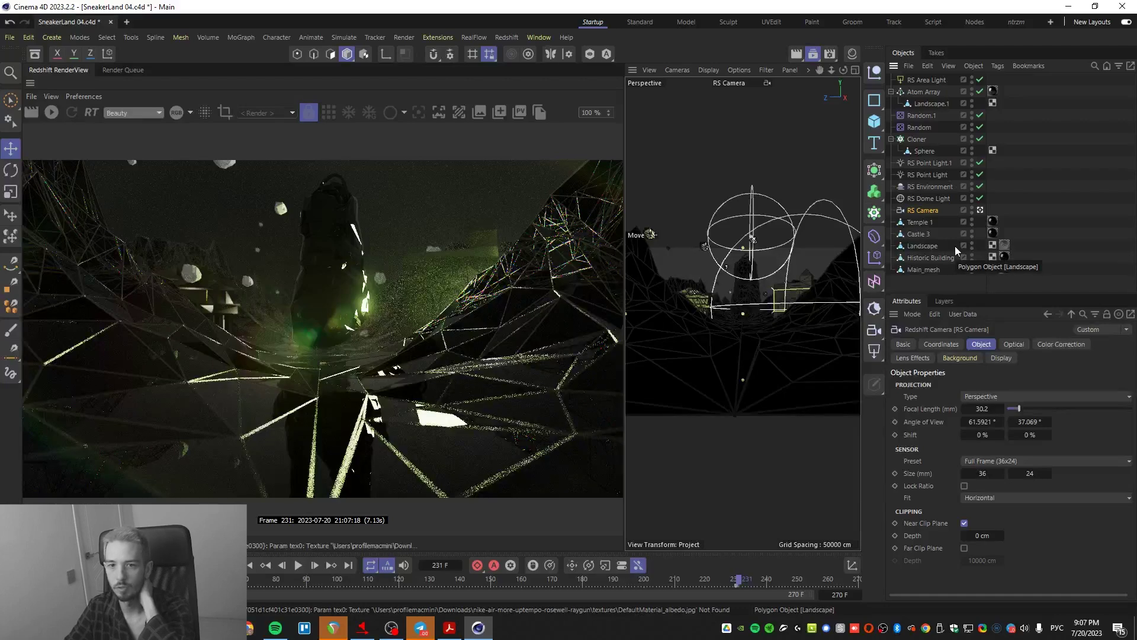
- Start the live render and load Autumn_14.cube as the camera's override LUT
click(51, 112)
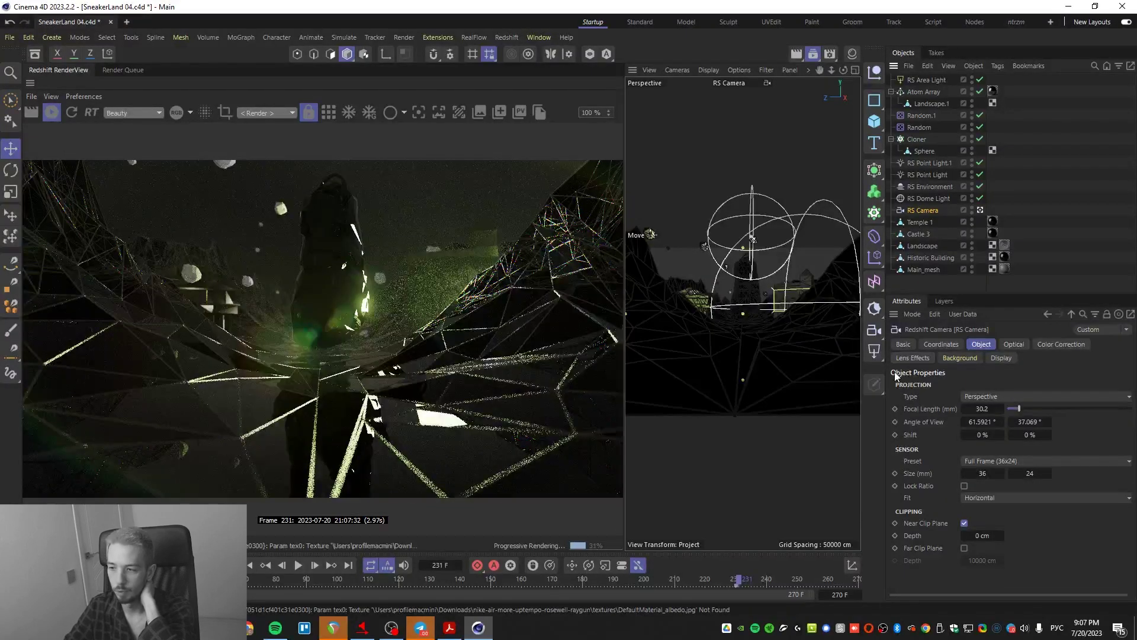
click(1062, 346)
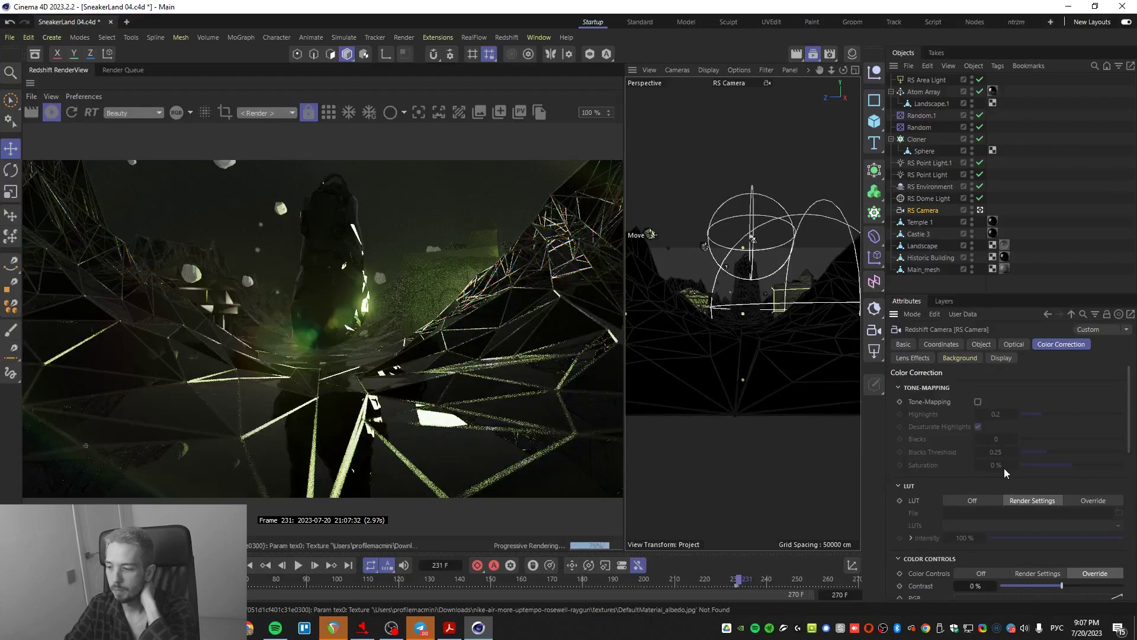
scroll(1004, 467, down, 5)
scroll(1037, 471, up, 5)
scroll(1033, 426, down, 2)
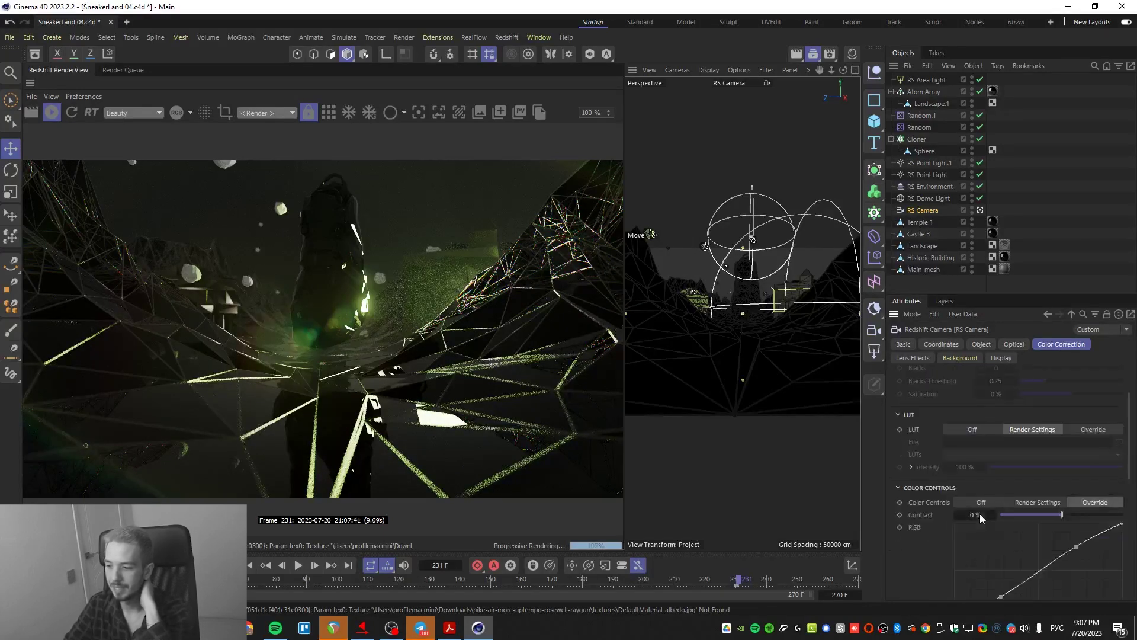
click(1101, 430)
click(1118, 443)
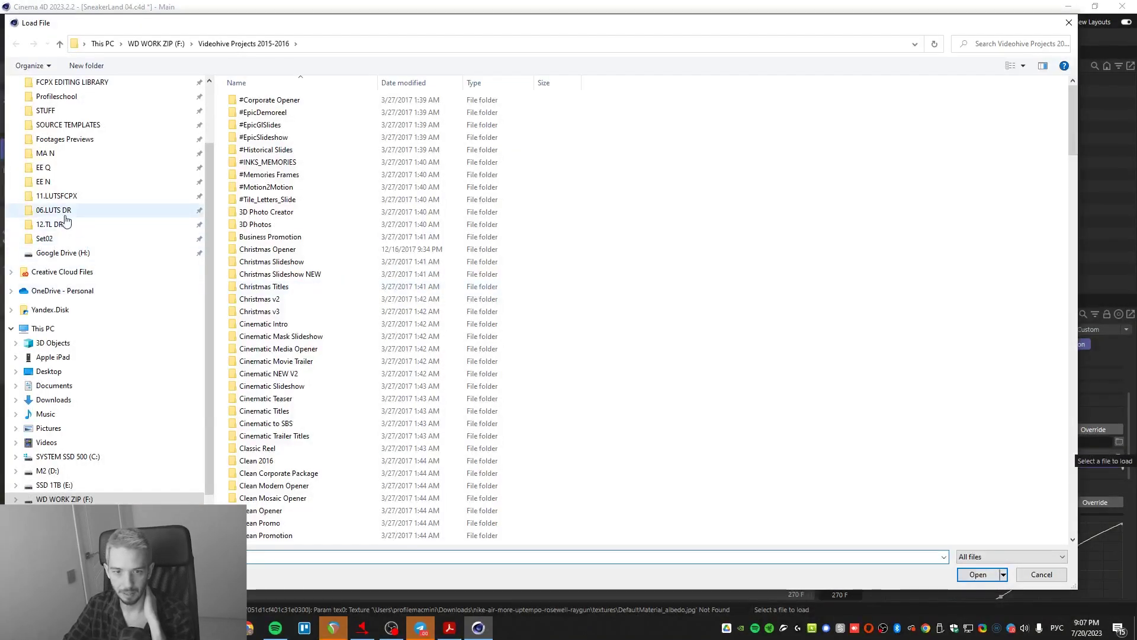
click(65, 223)
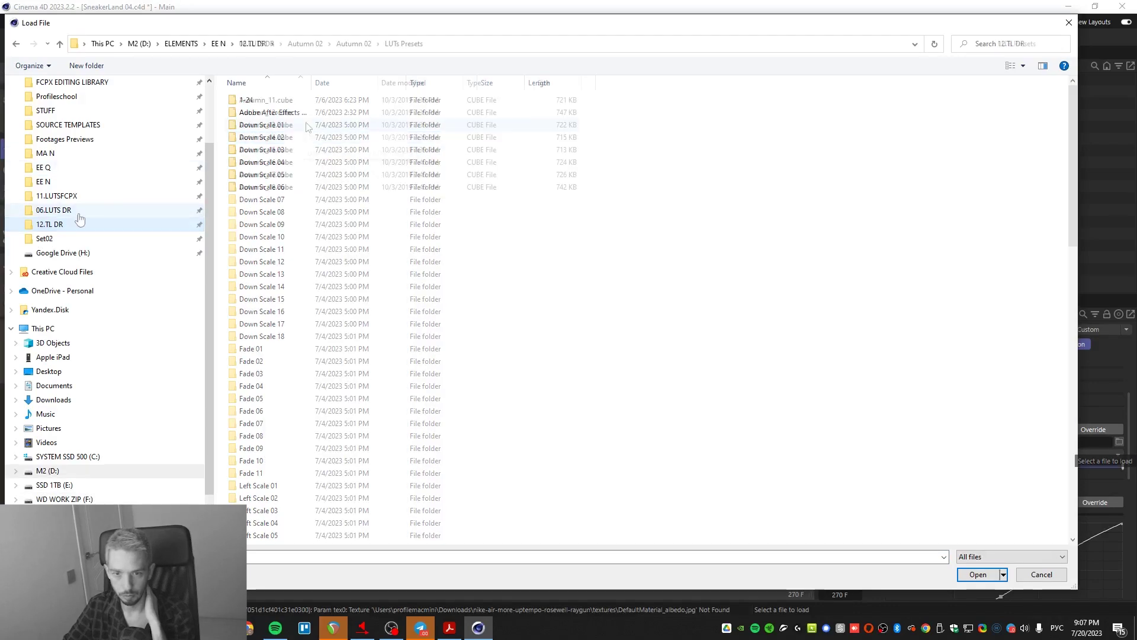
double_click(278, 137)
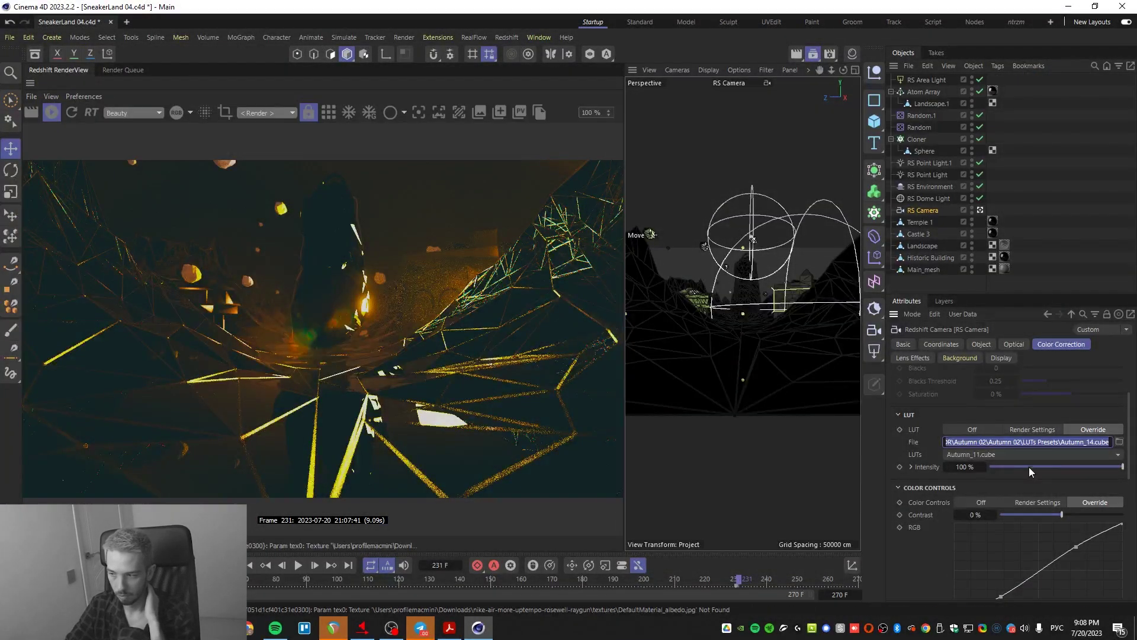
- Set the LUT intensity to 76% and slightly tweak the RGB curve
drag(1030, 471, 1094, 471)
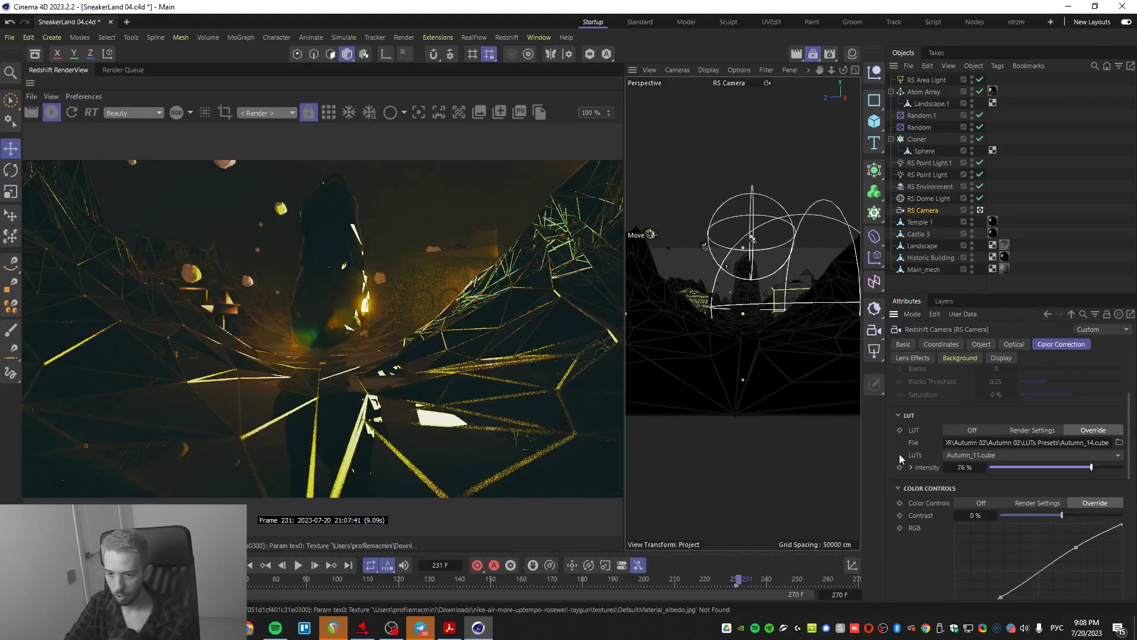
scroll(906, 453, down, 3)
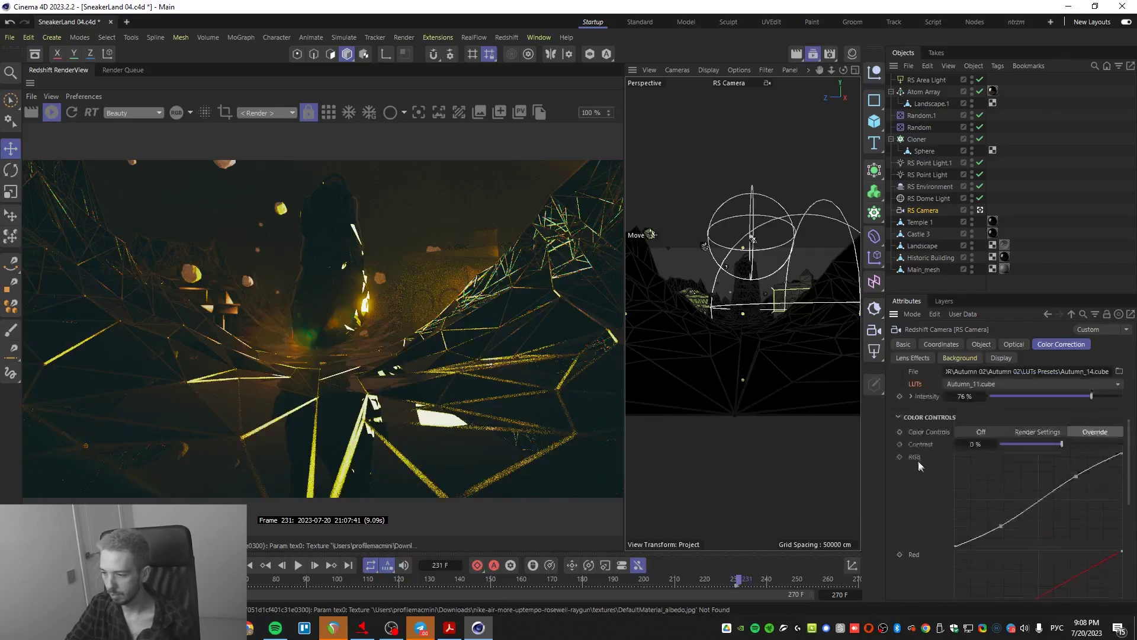
drag(1000, 526, 1000, 524)
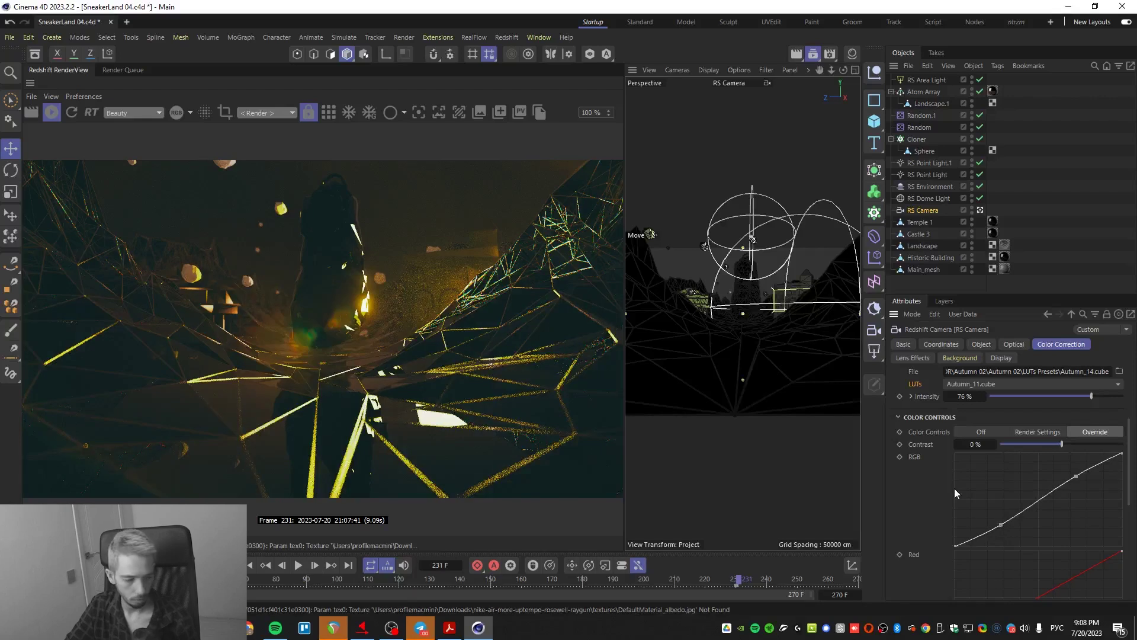
- Adjust the camera's bloom glow to a threshold of 23 and scrub the timeline to frame 170
click(909, 358)
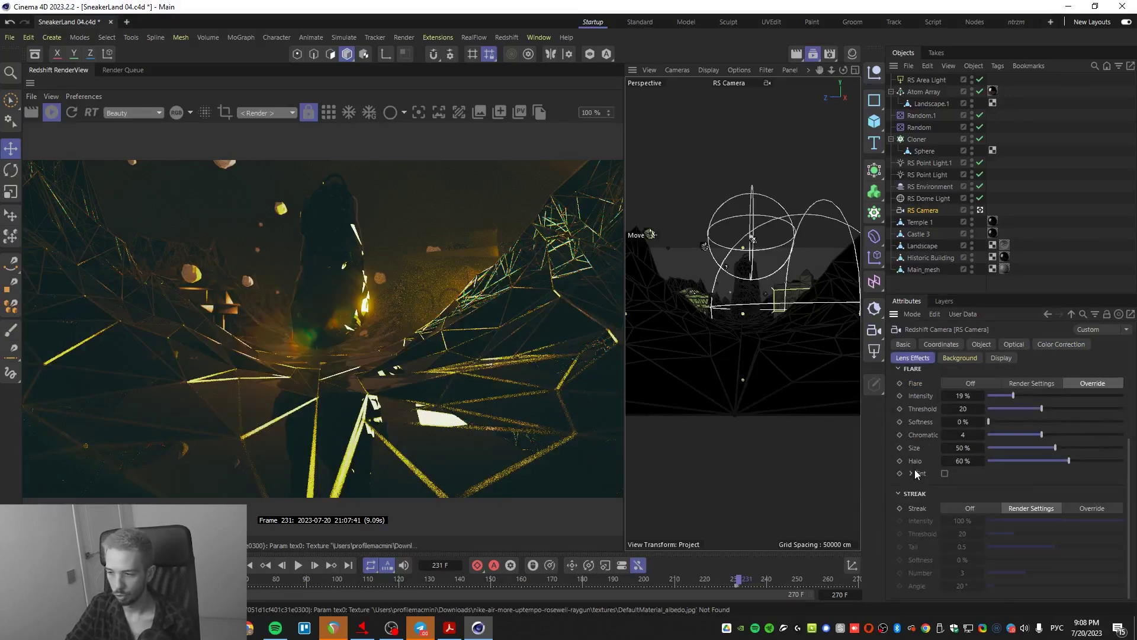
scroll(914, 469, up, 3)
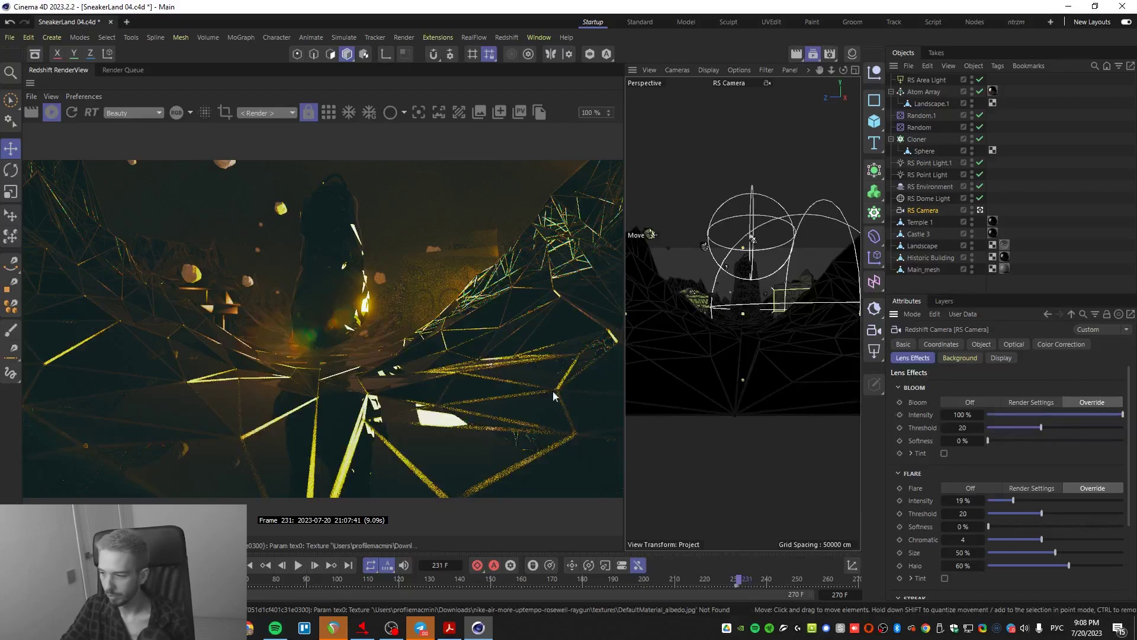
mouse_move(1121, 415)
mouse_down()
mouse_move(988, 415)
mouse_move(1123, 414)
mouse_up()
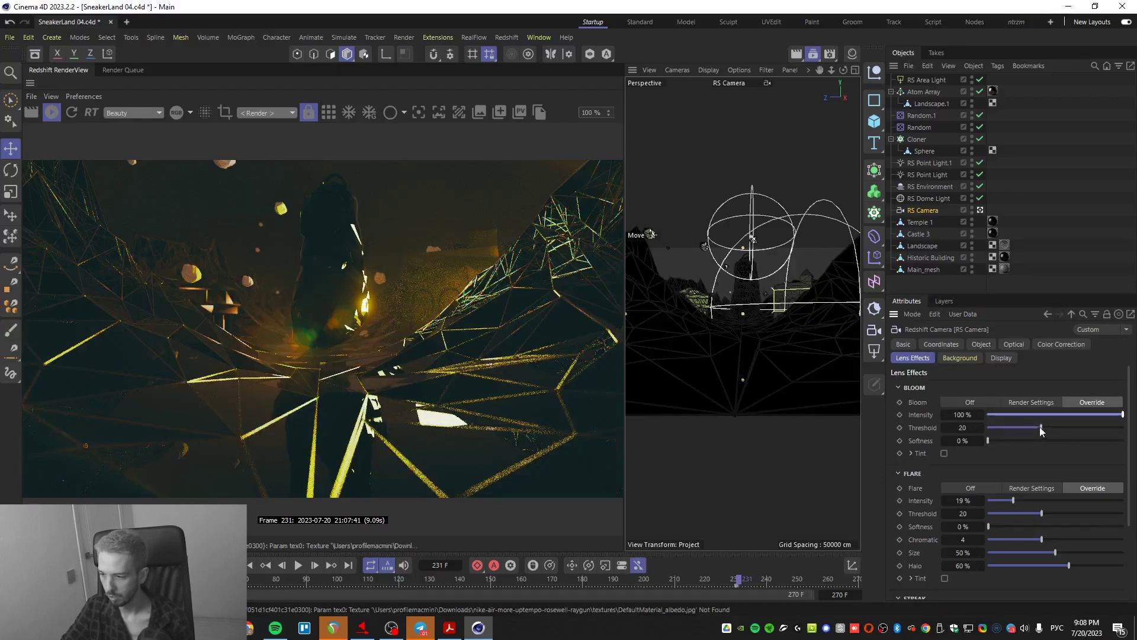
drag(1041, 427, 1021, 437)
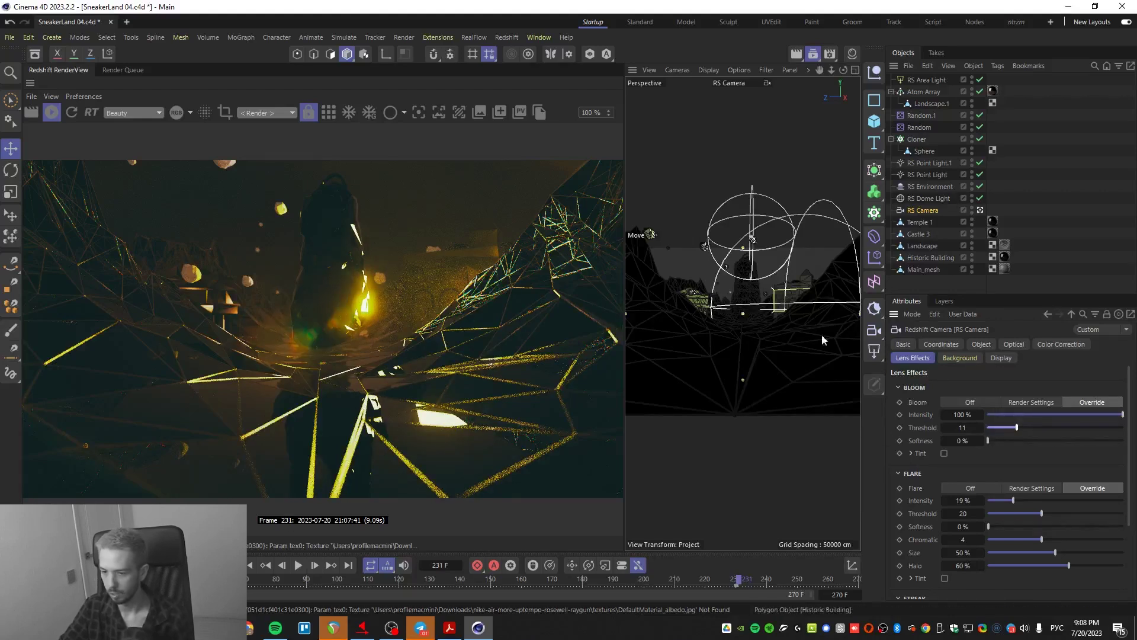
drag(738, 580, 552, 583)
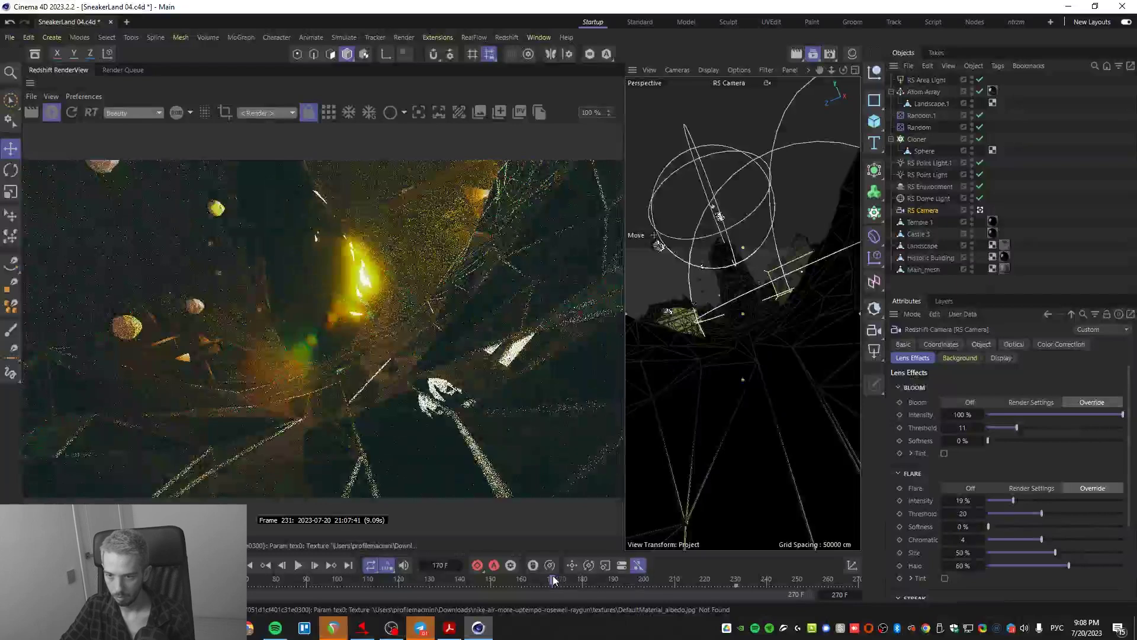
drag(1018, 429, 1057, 427)
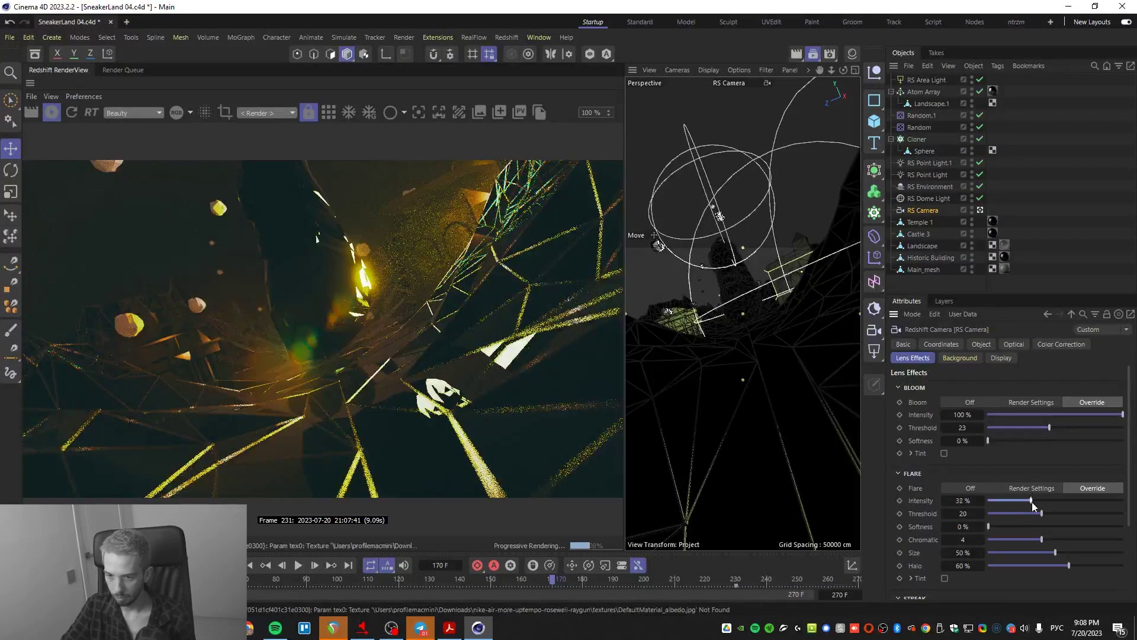
- Raise the lens flare intensity to 55% and lower the flare threshold to 12
drag(1032, 502, 1076, 503)
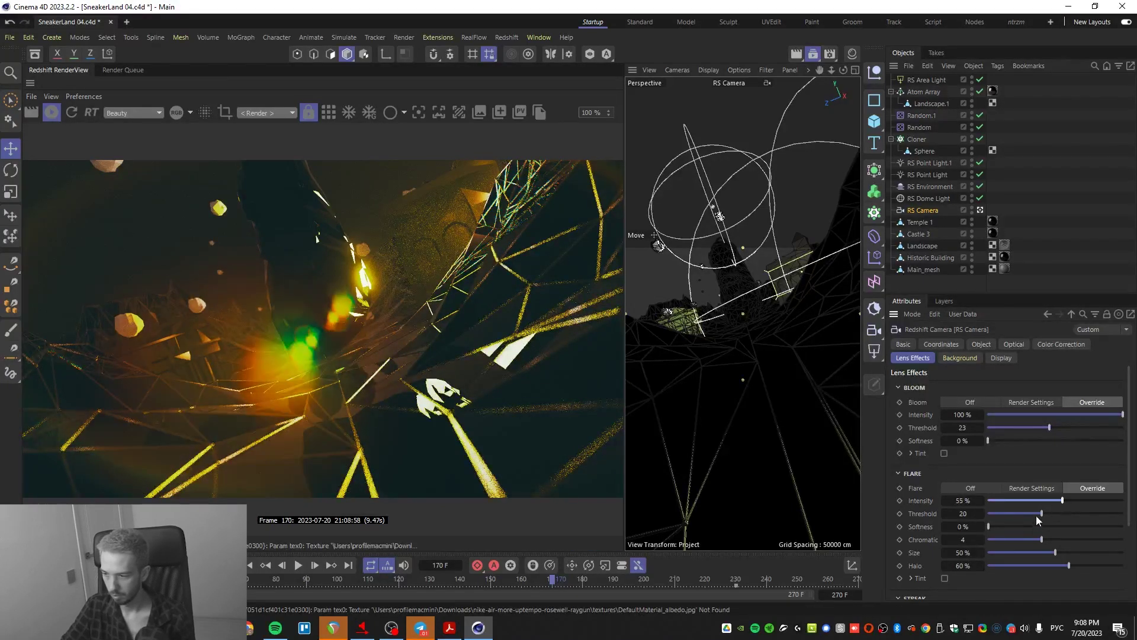
drag(1019, 518, 1014, 540)
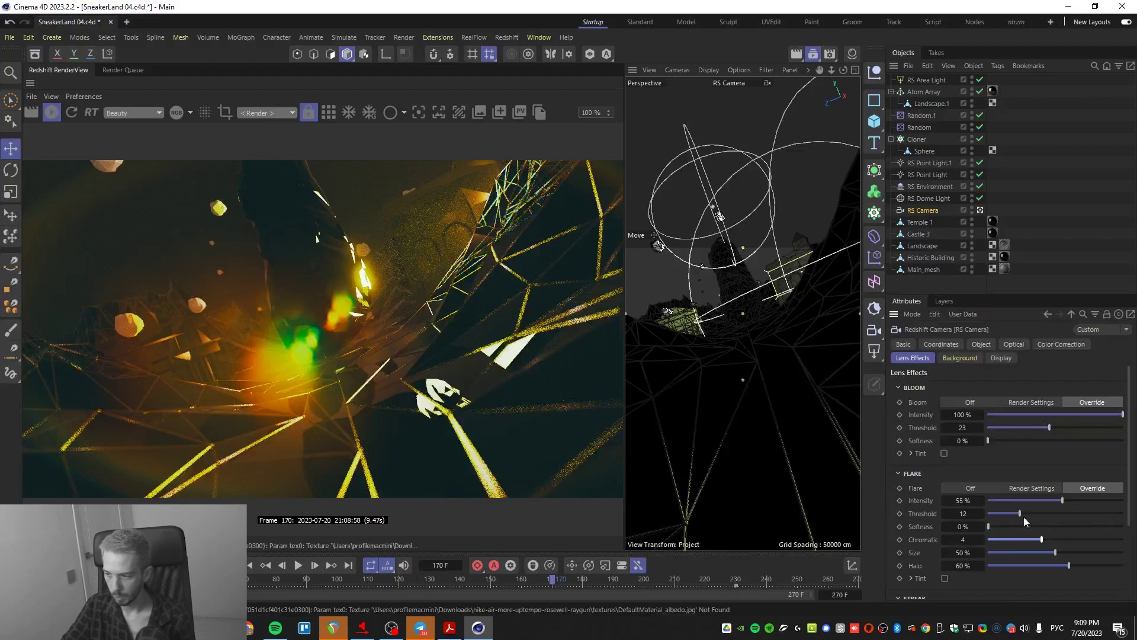
click(1060, 344)
- Compare the render with the LUT grade off, then restore it at 68% intensity
drag(1089, 539, 942, 541)
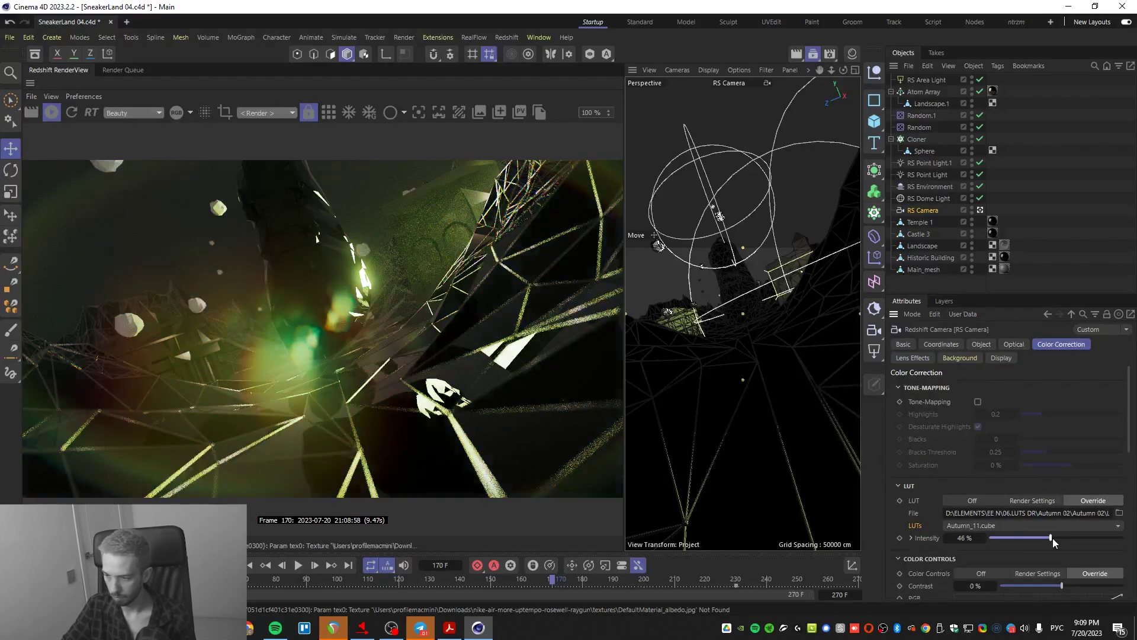
drag(1053, 538, 1090, 539)
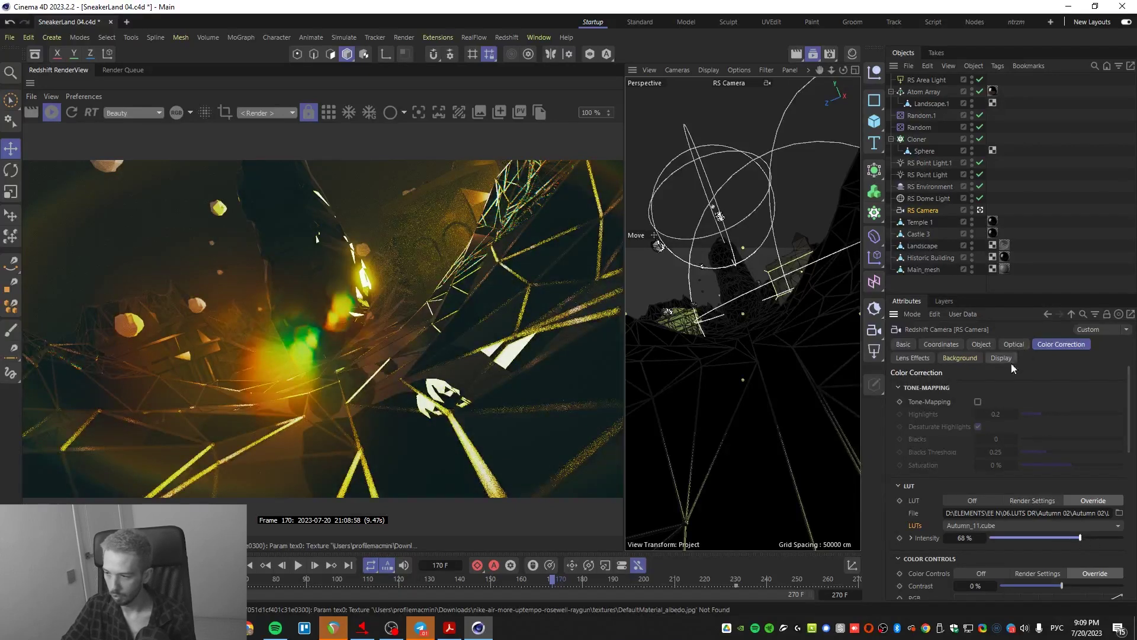
click(913, 357)
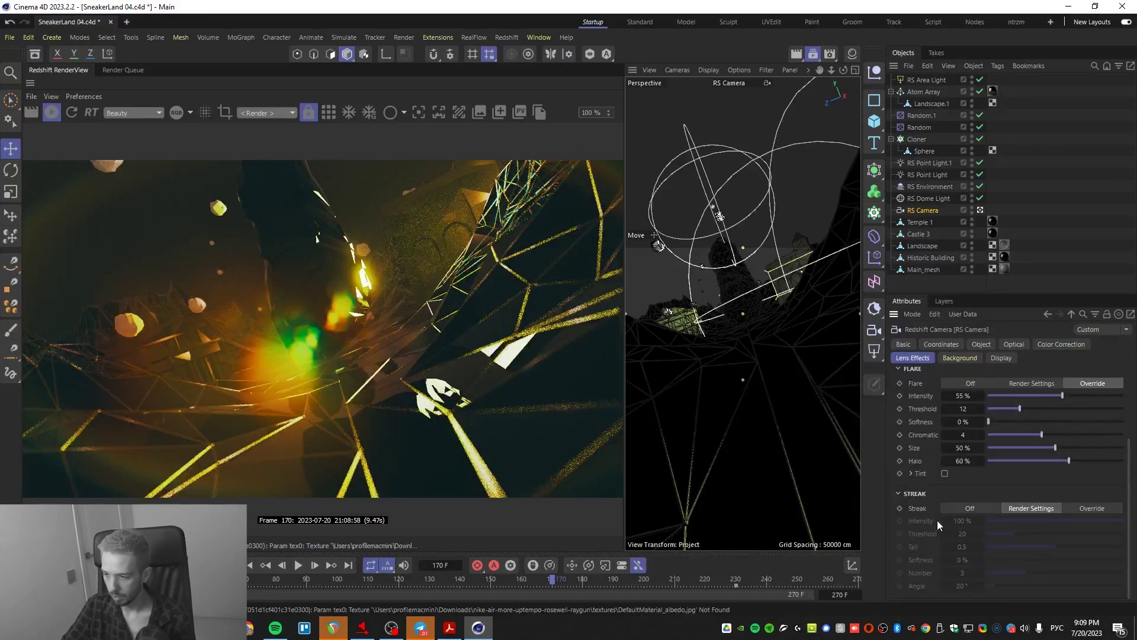
- Set the camera's Streak lens effect to Off and collapse the Bloom and Flare sections
click(1089, 507)
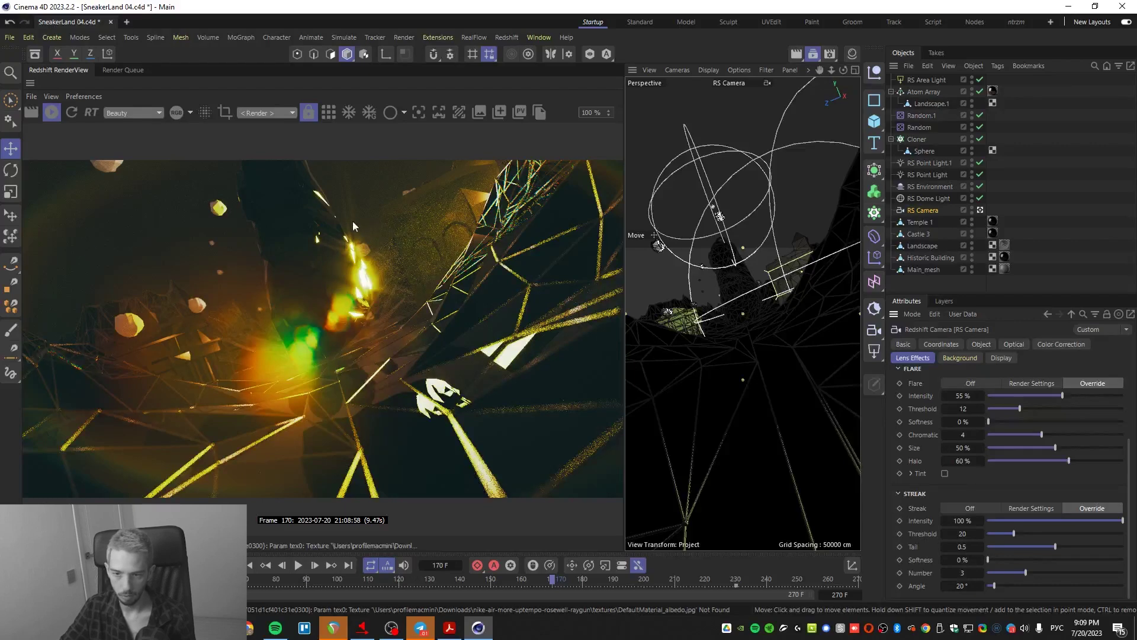
mouse_move(1018, 534)
mouse_down()
mouse_move(1109, 550)
mouse_move(1007, 534)
mouse_up()
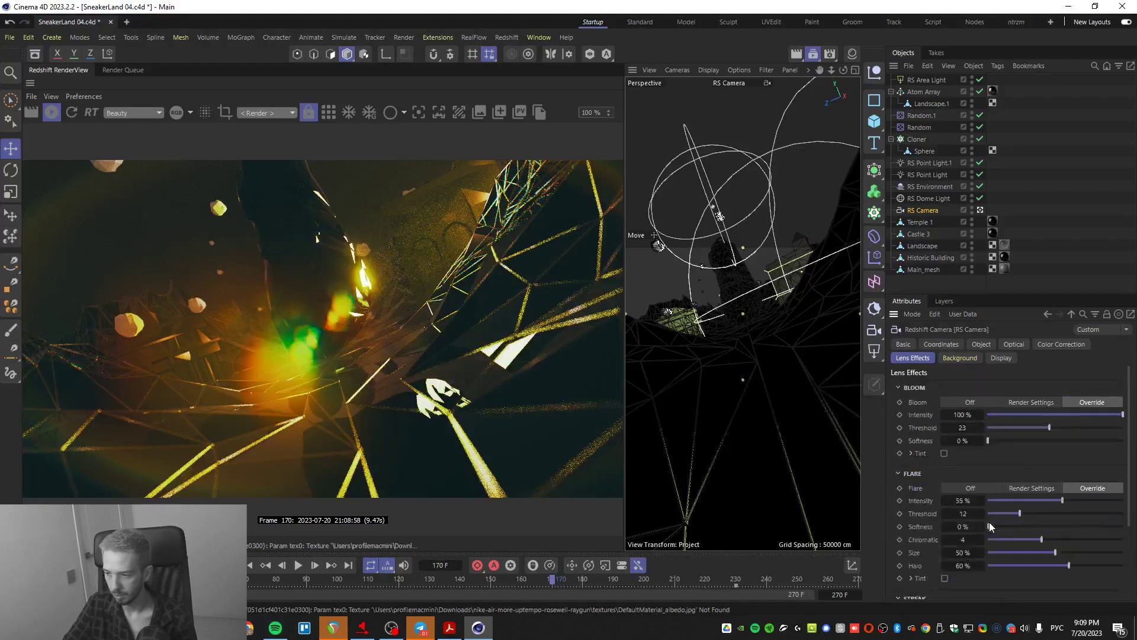
scroll(983, 521, up, 4)
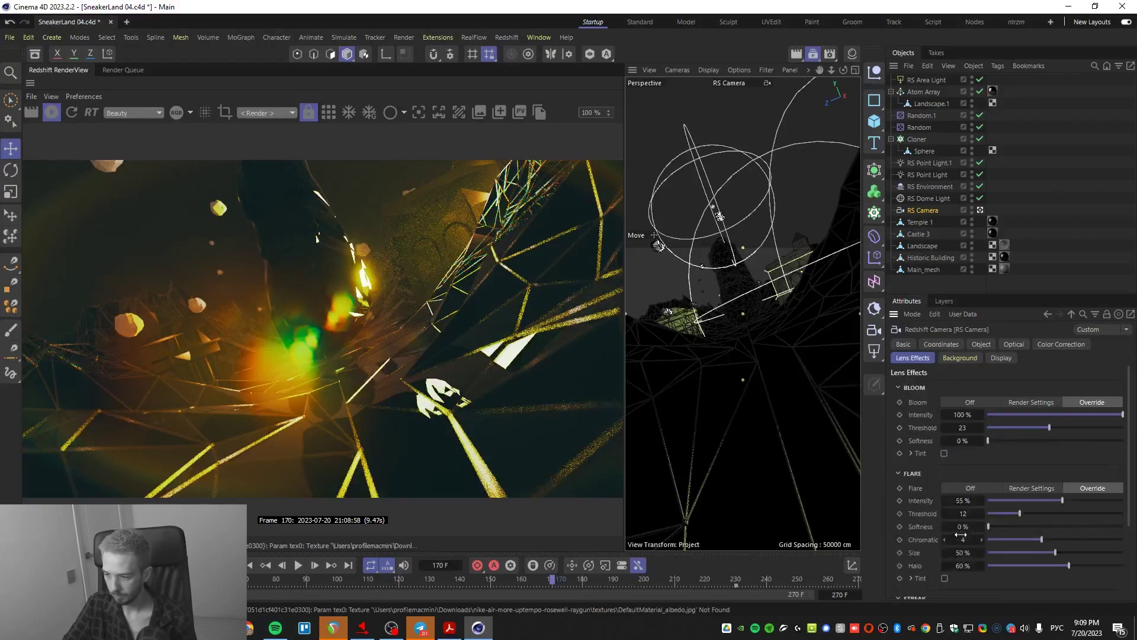
click(899, 474)
click(900, 387)
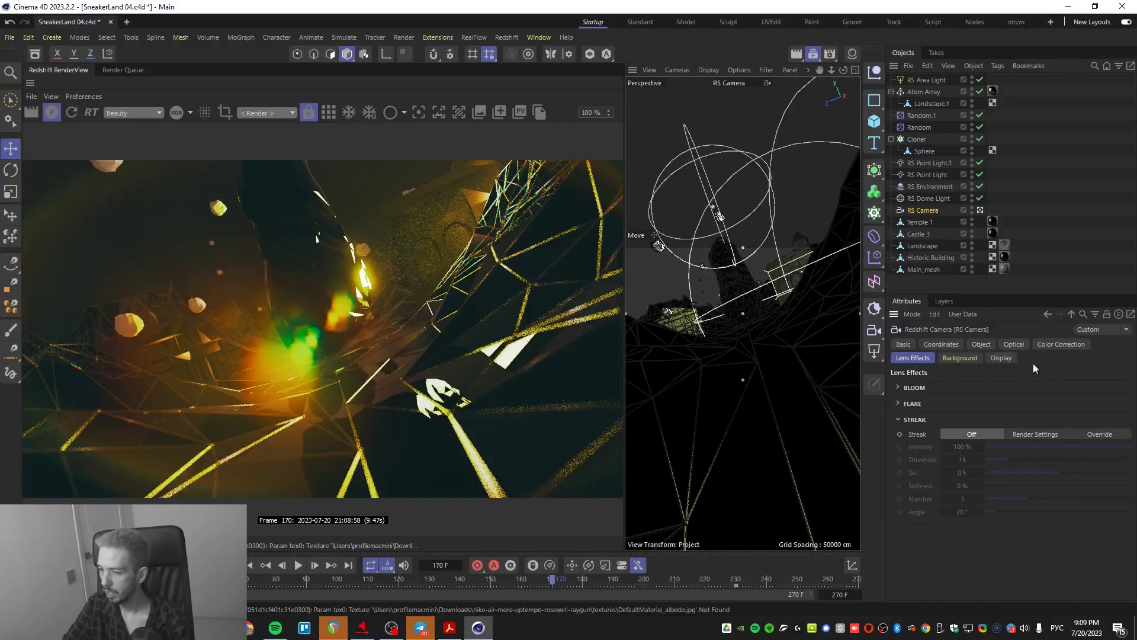
- On the RS Camera Optical tab, adjust depth of field, set aperture 0.21, and expand Bokeh
click(1005, 357)
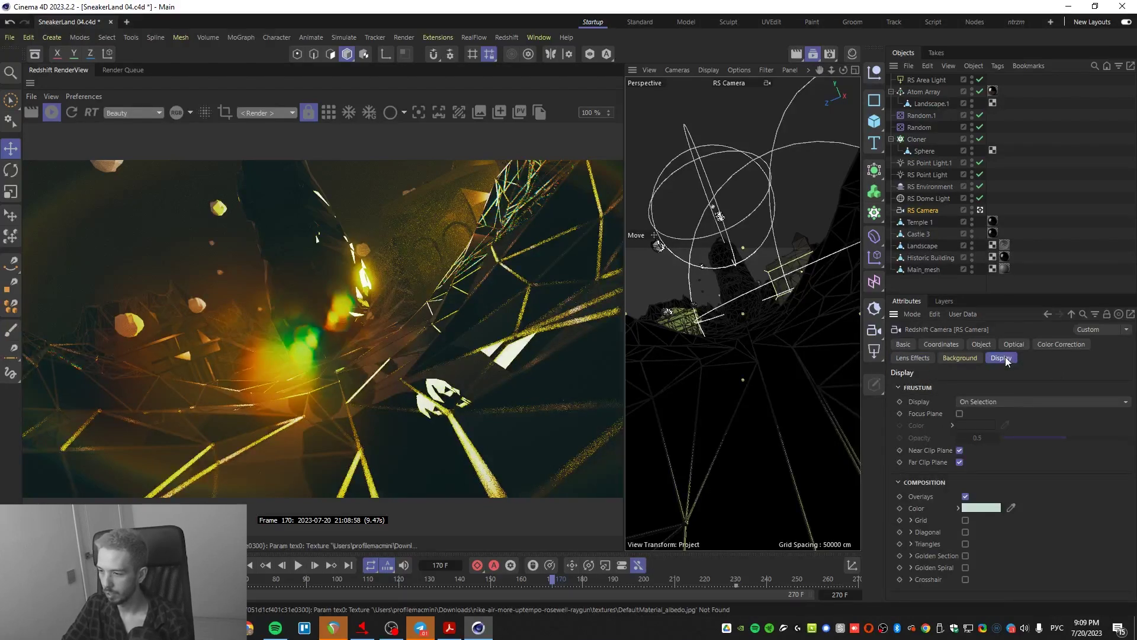
click(1014, 344)
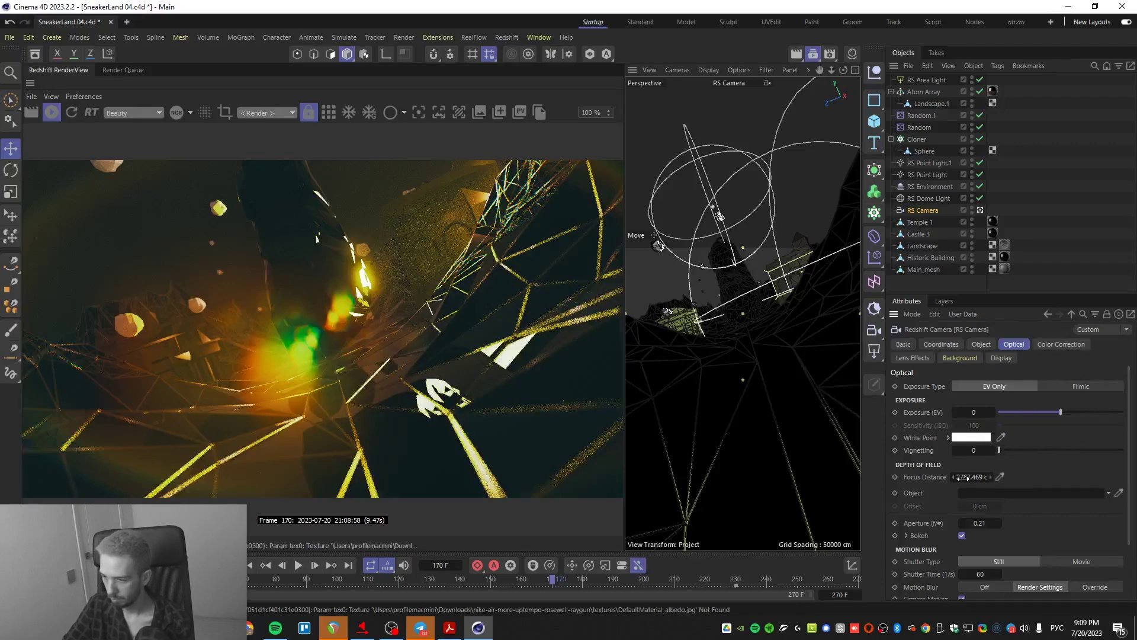
drag(953, 477, 948, 482)
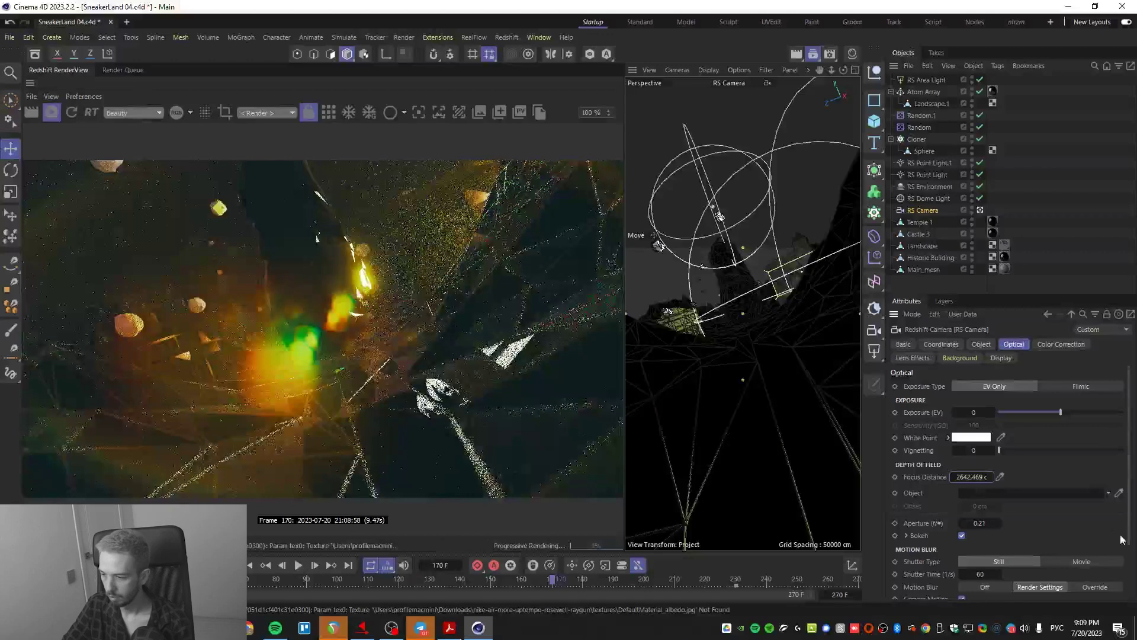
drag(970, 524, 966, 525)
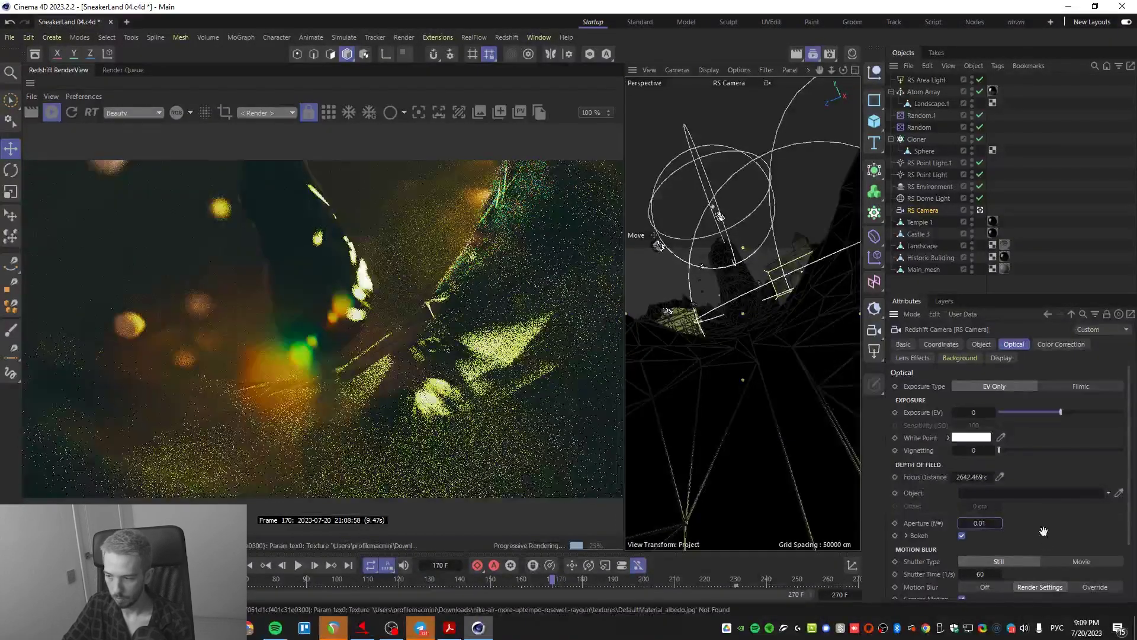
drag(986, 525, 1000, 525)
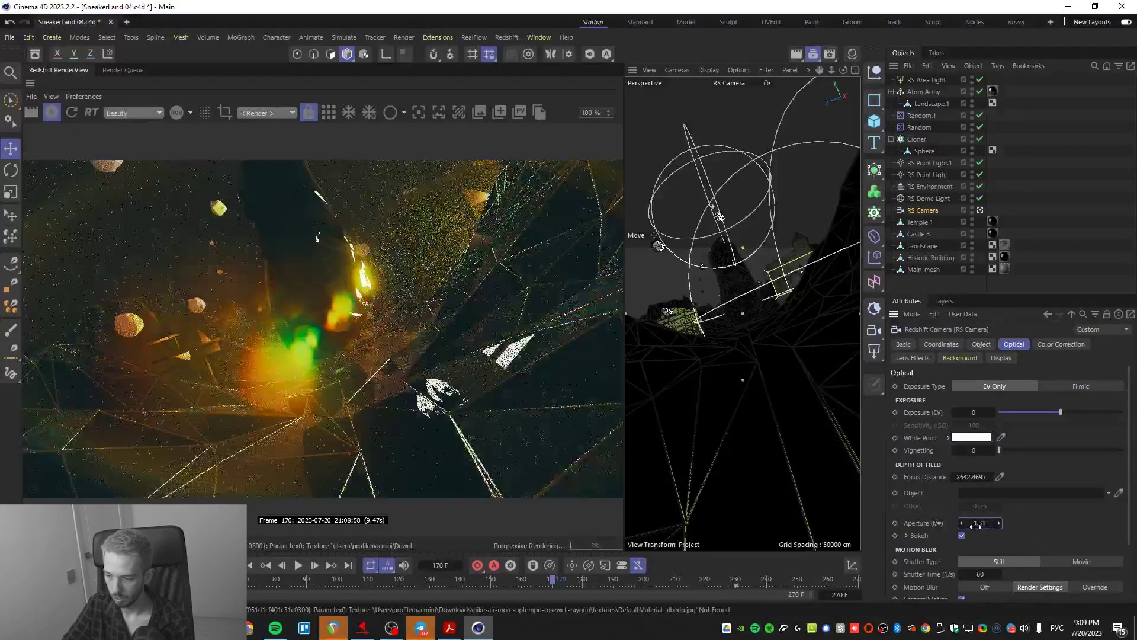
text(0.21)
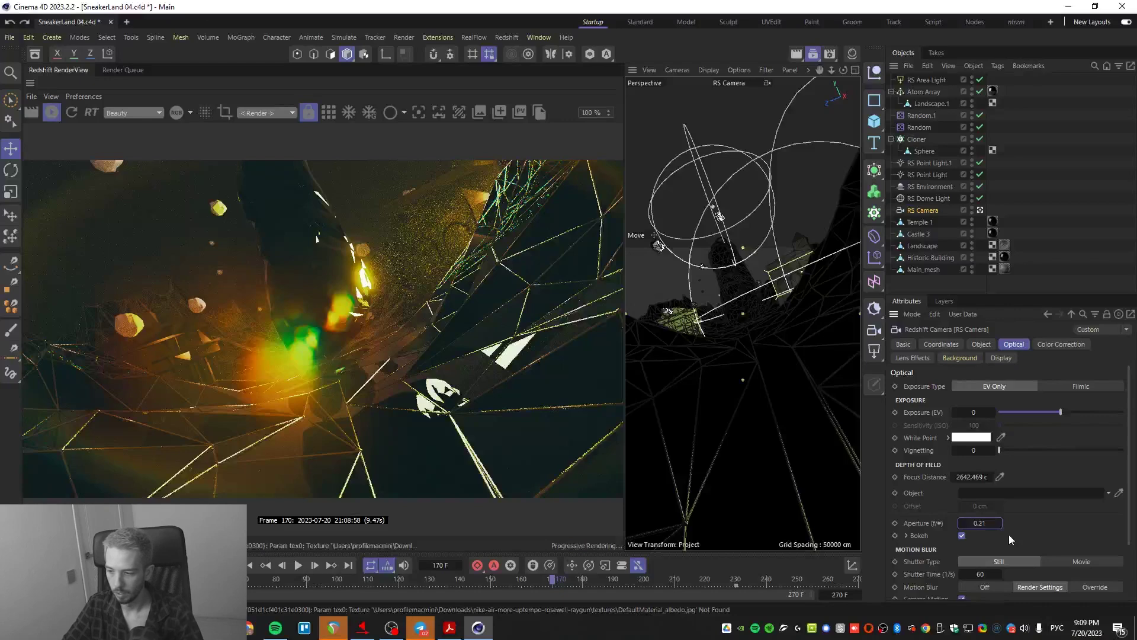
key(Return)
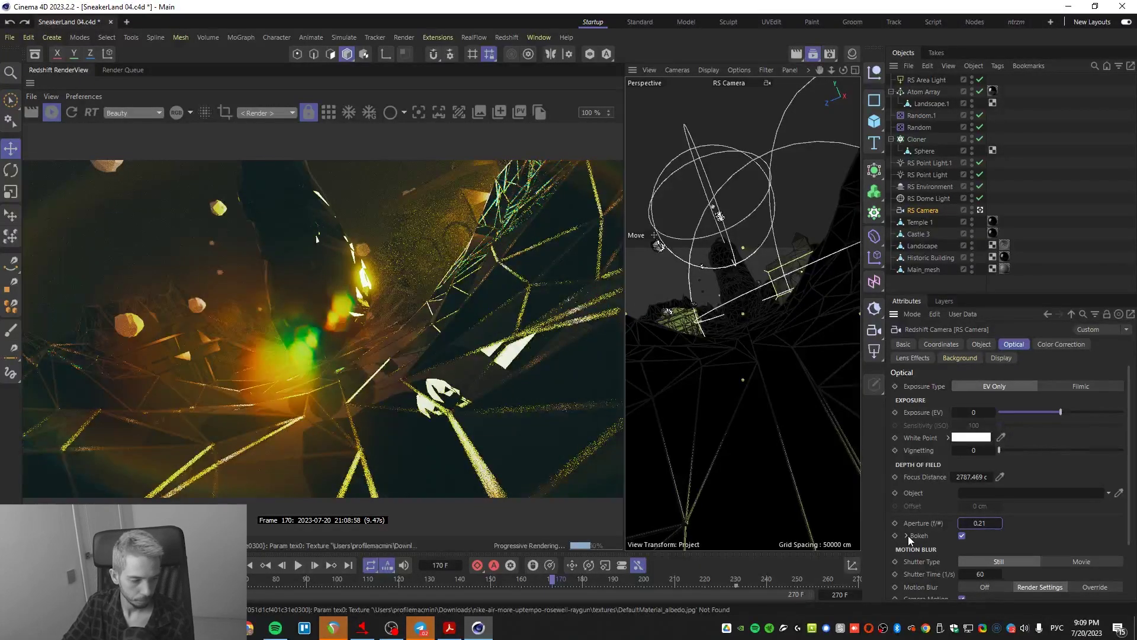
click(907, 535)
- Keep a circular bokeh diaphragm with spherical aberration 35.31 and aspect 2.61, then open Render Settings
scroll(1014, 517, down, 1)
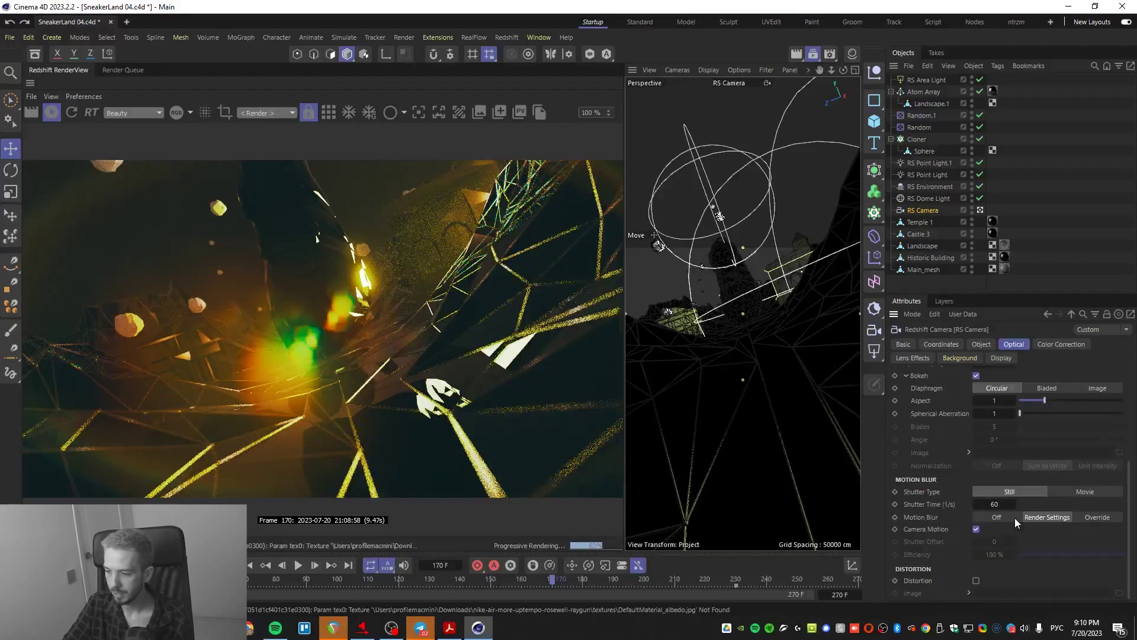
scroll(1015, 517, down, 3)
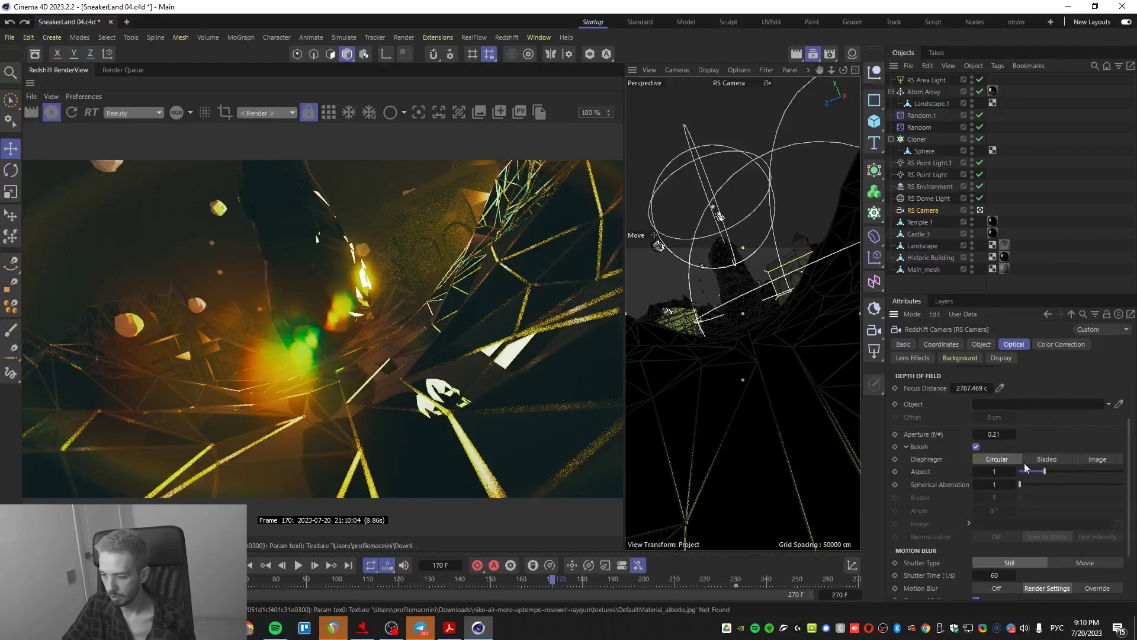
click(1052, 457)
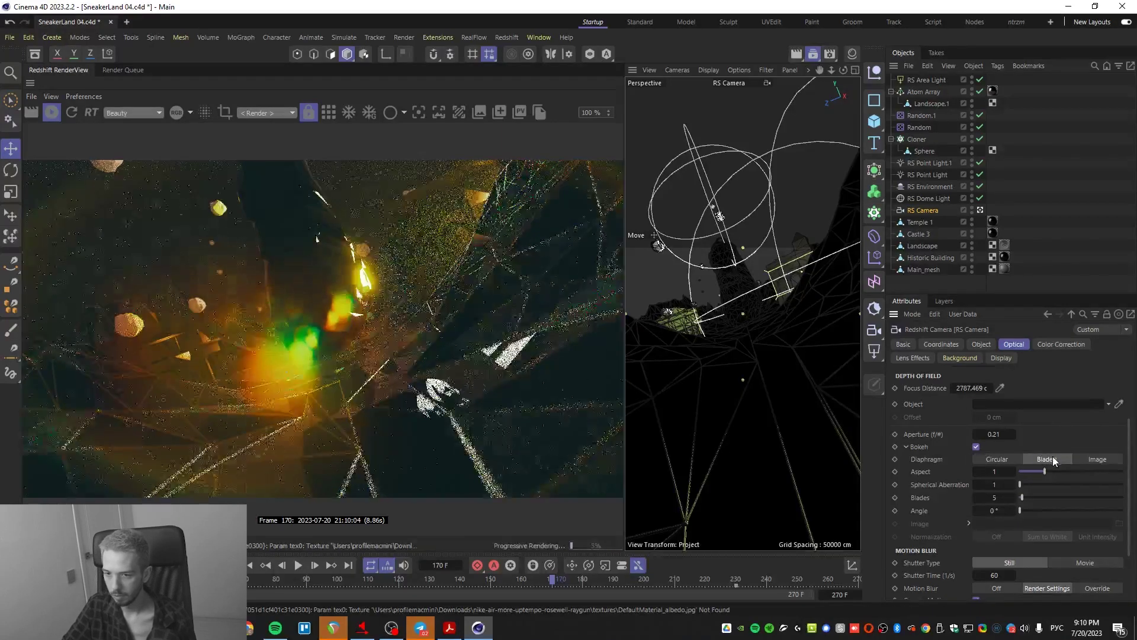
click(1001, 459)
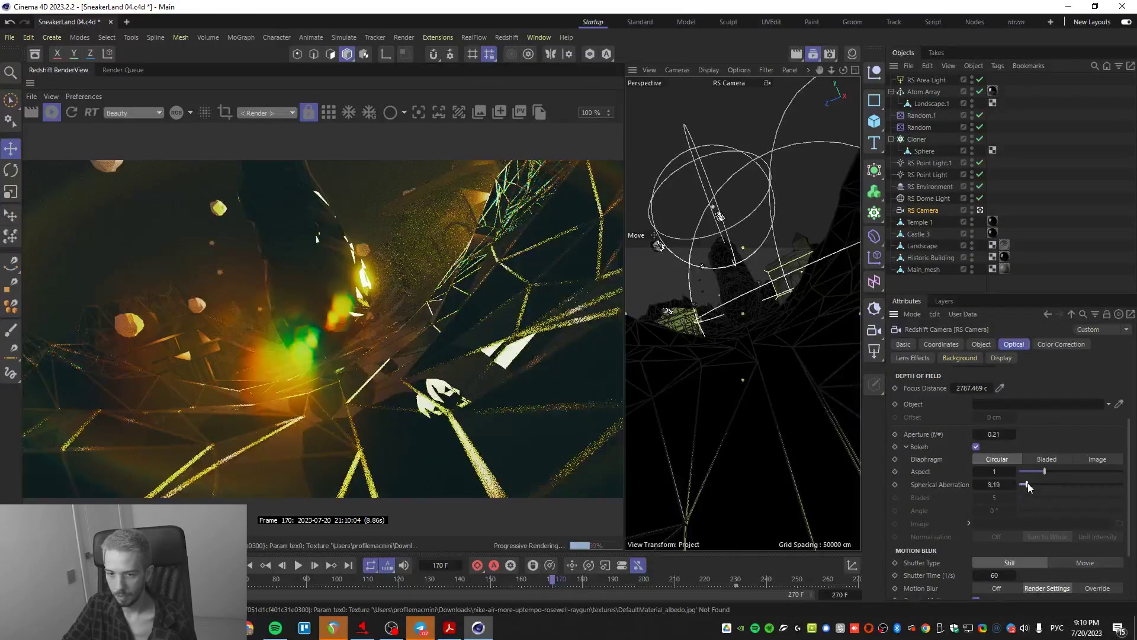
drag(1028, 484, 1087, 478)
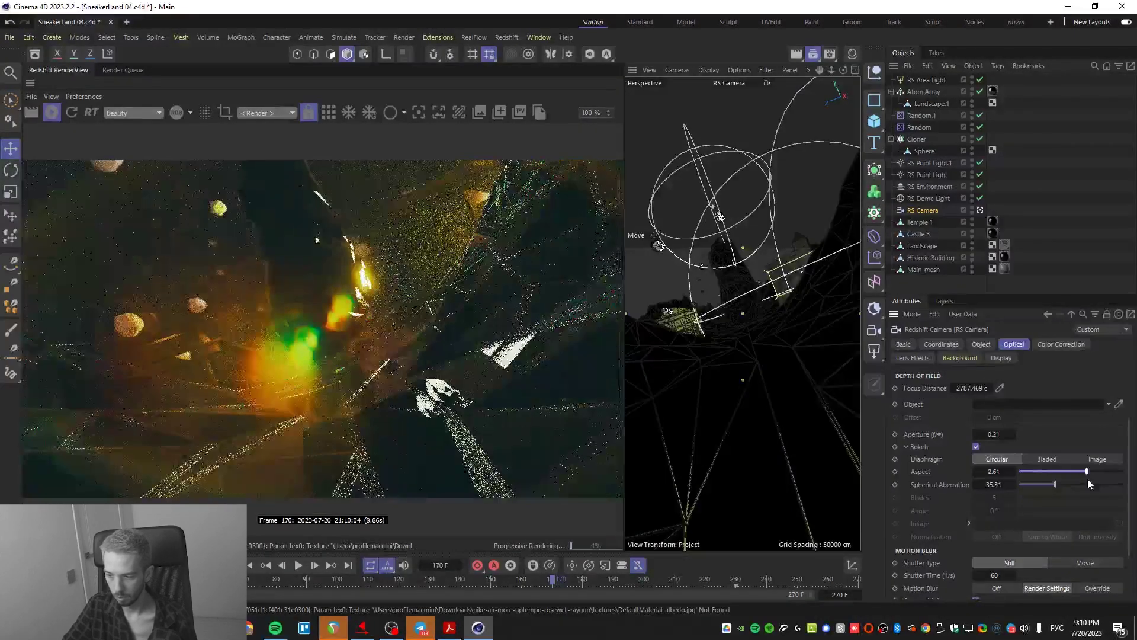
scroll(961, 443, down, 2)
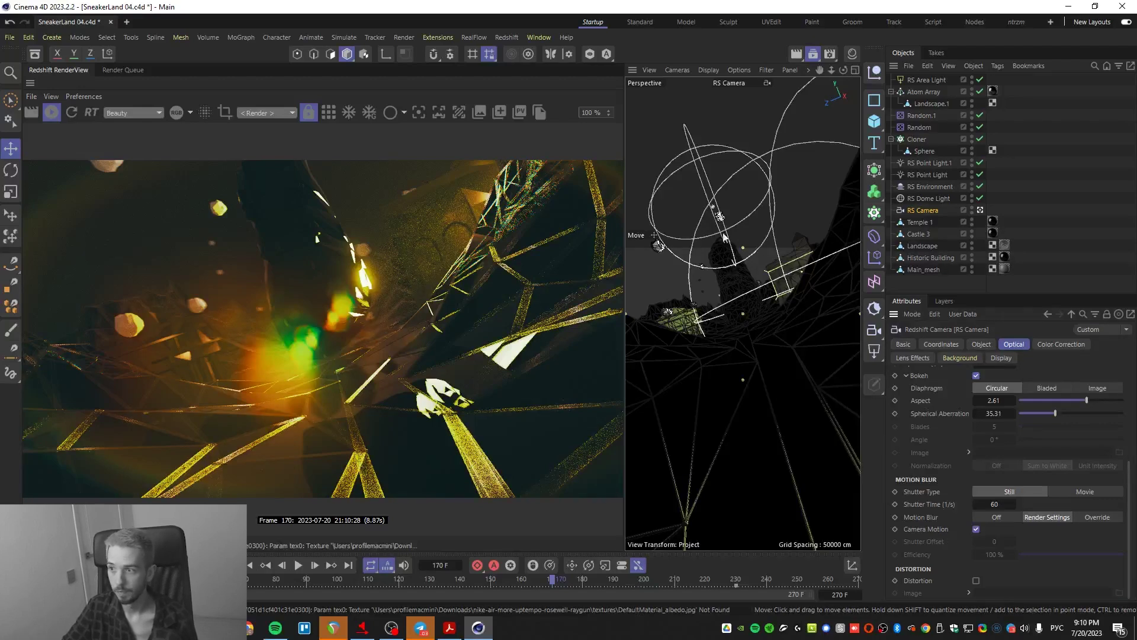
click(832, 54)
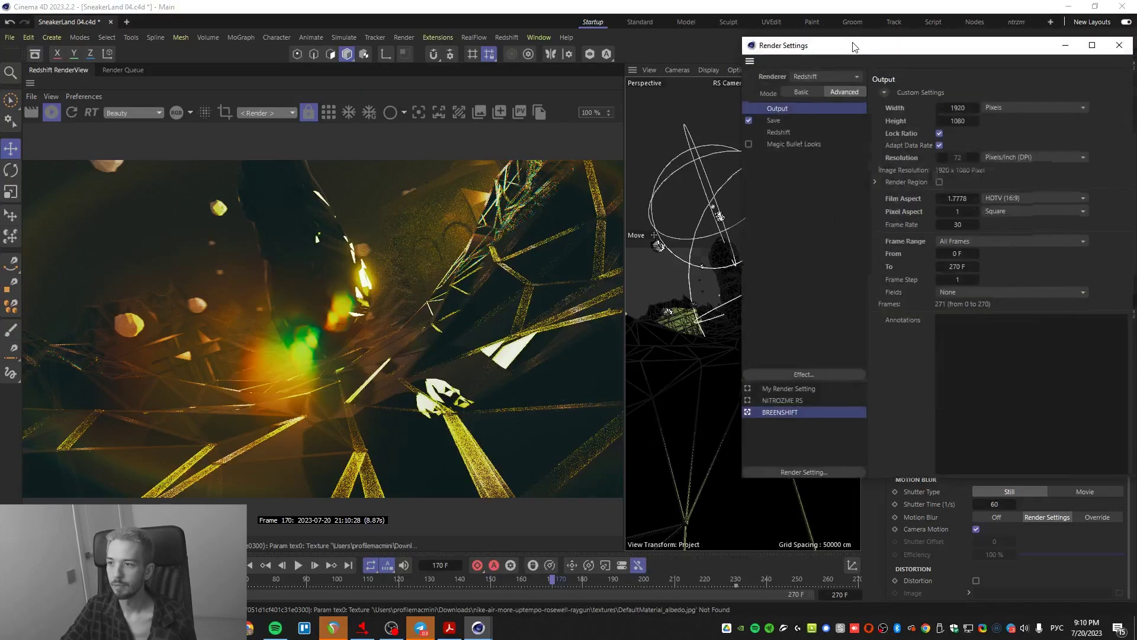
- Enlarge the Render Settings window, enable Denoising under Redshift Sampling, then view Motion Blur options
drag(850, 45, 752, 86)
click(683, 169)
drag(647, 201, 499, 204)
drag(596, 90, 684, 113)
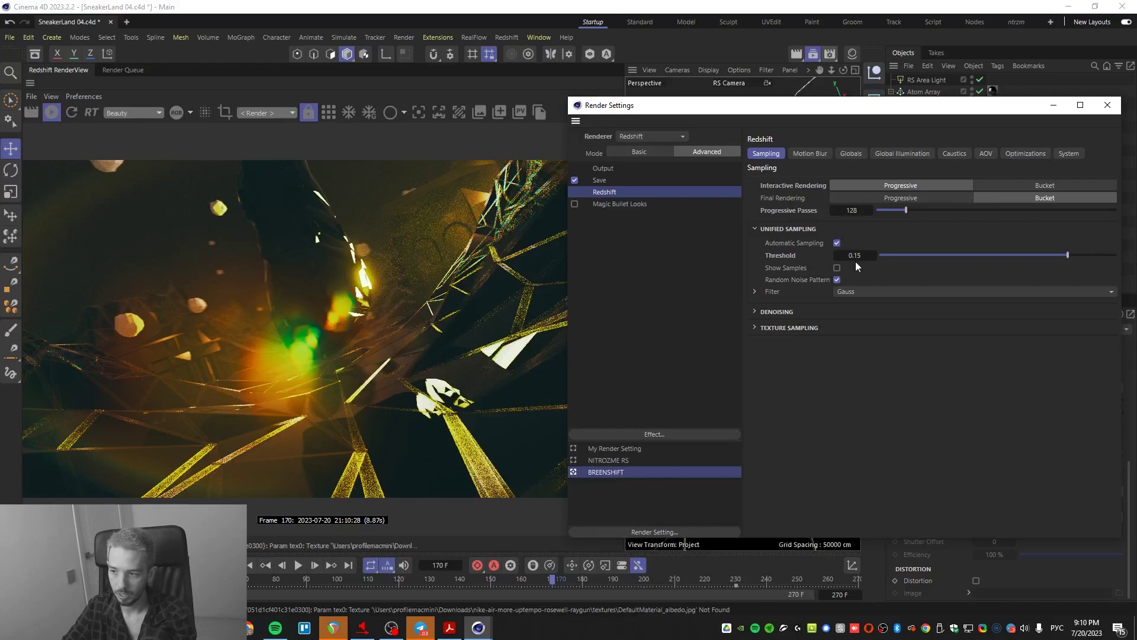
click(756, 312)
click(848, 326)
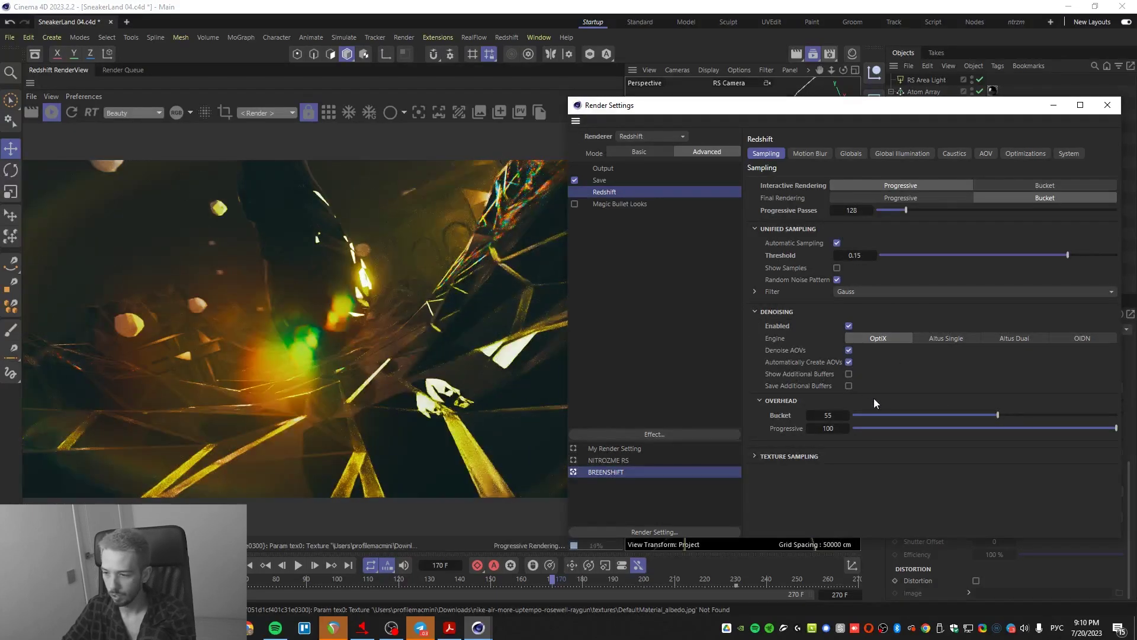
click(812, 153)
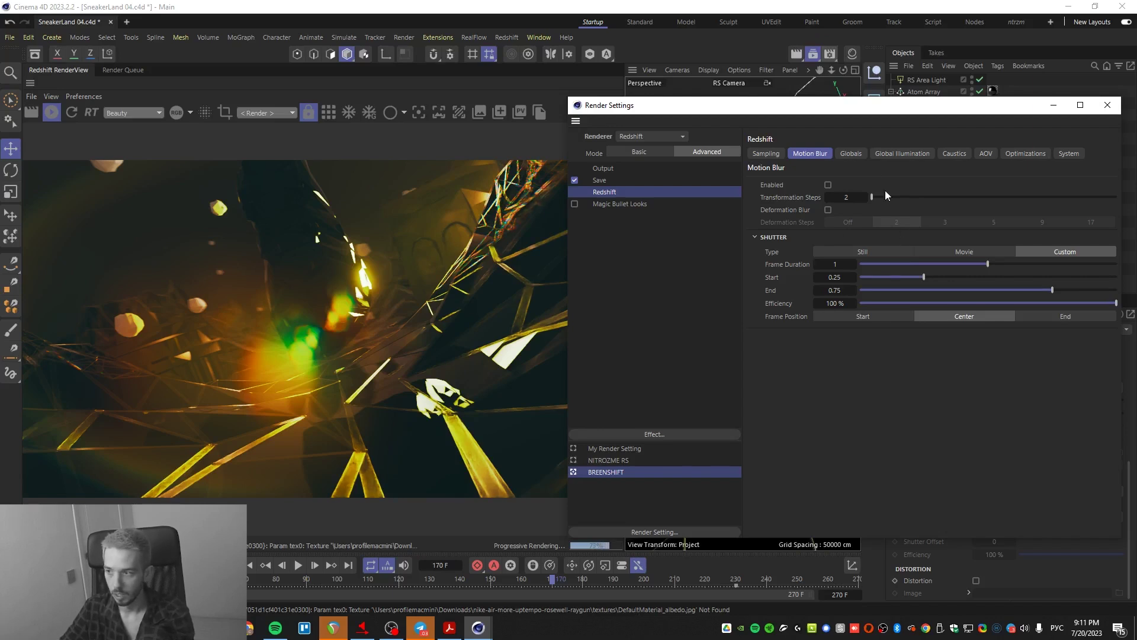
- On Globals, try reflection trace depth 11, undo back to 2, then view Global Illumination
click(851, 154)
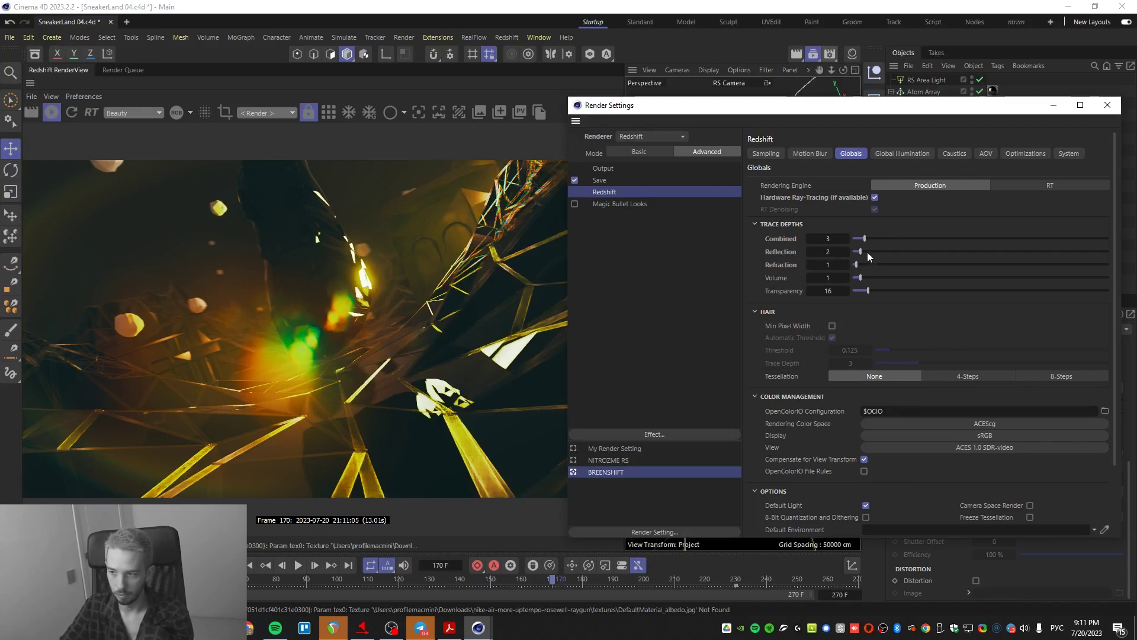
drag(863, 251, 897, 254)
key(ctrl+z)
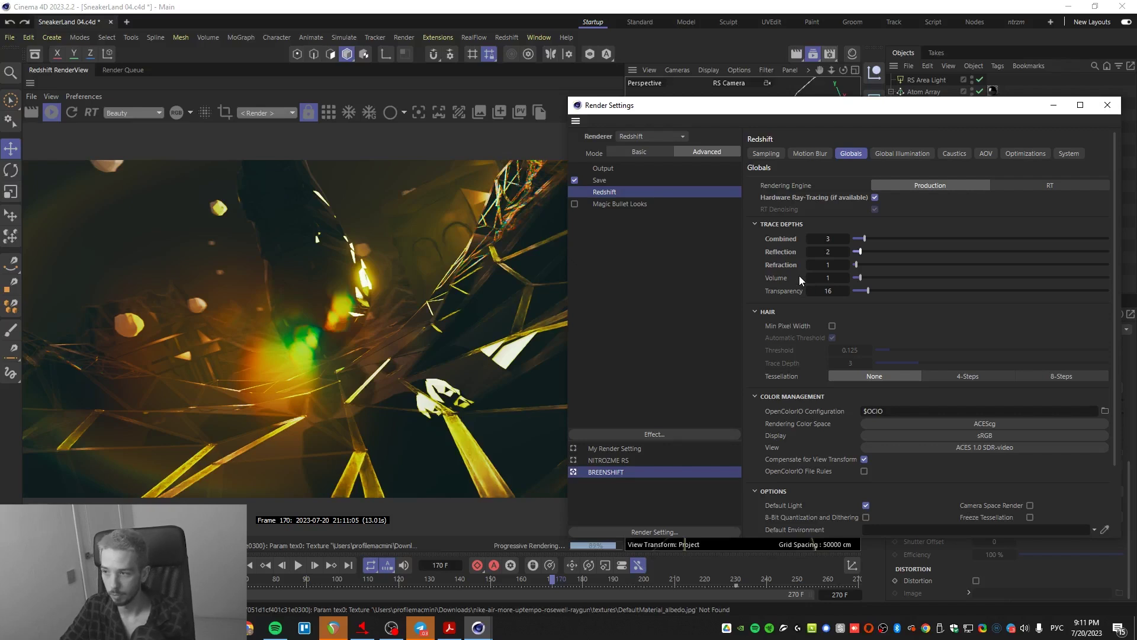
click(910, 155)
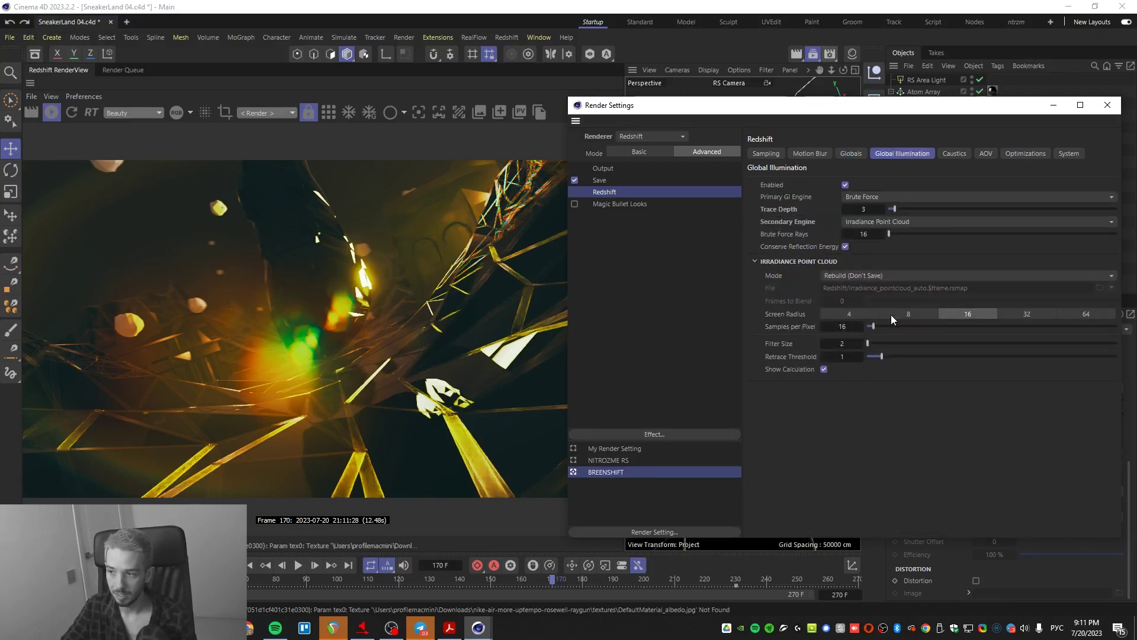
- Keep Brute Force as the primary GI engine and look over the Caustics and AOV tabs
click(868, 196)
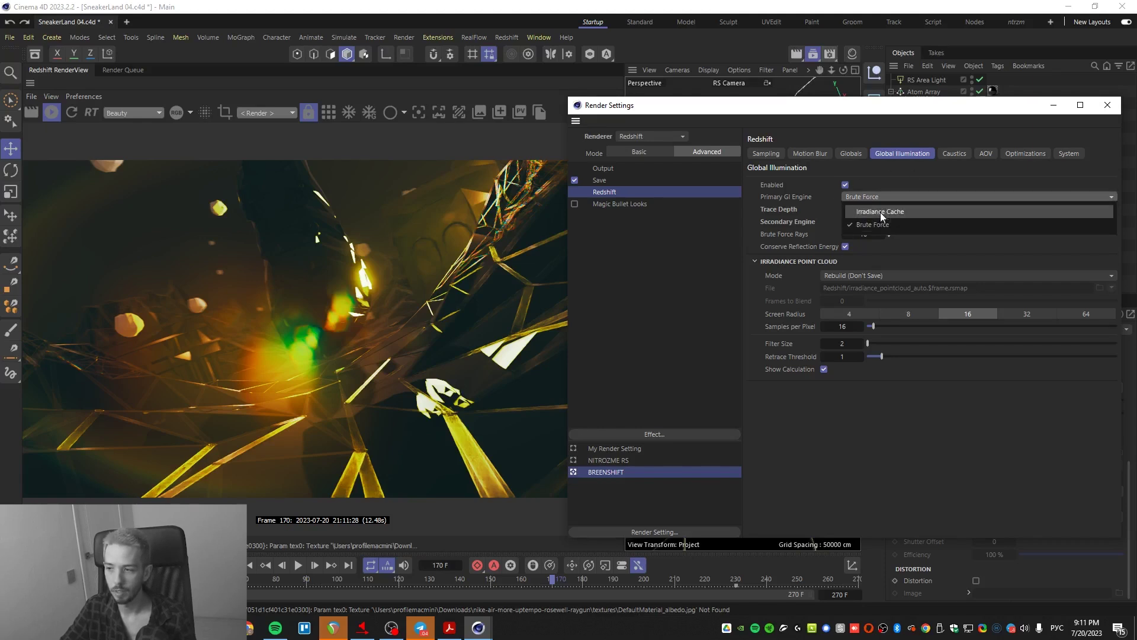
click(783, 221)
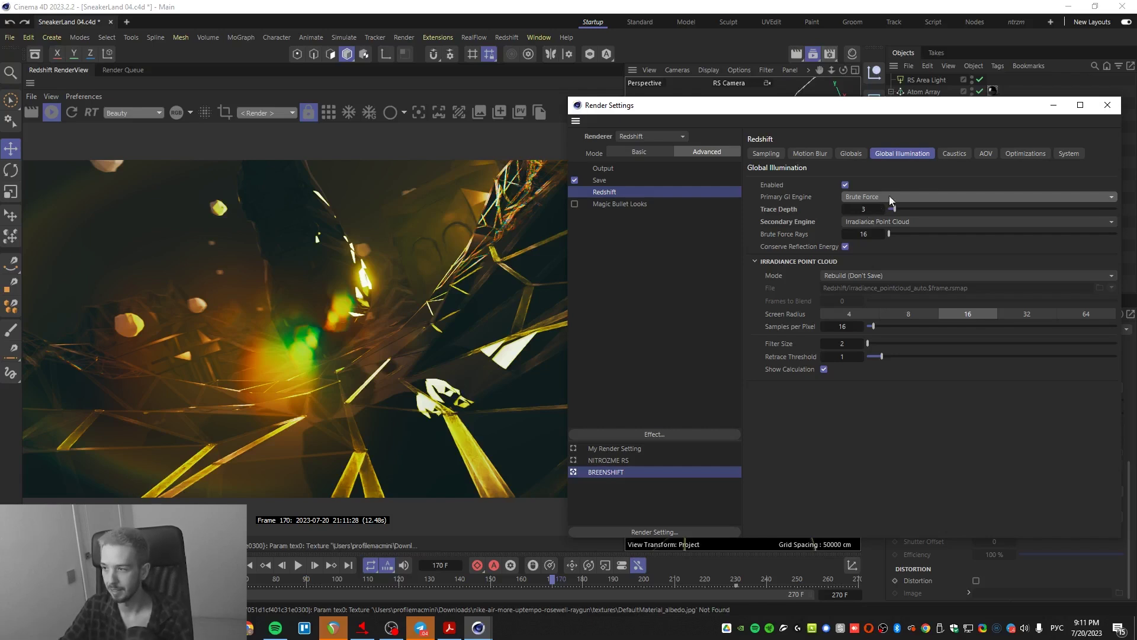
click(956, 150)
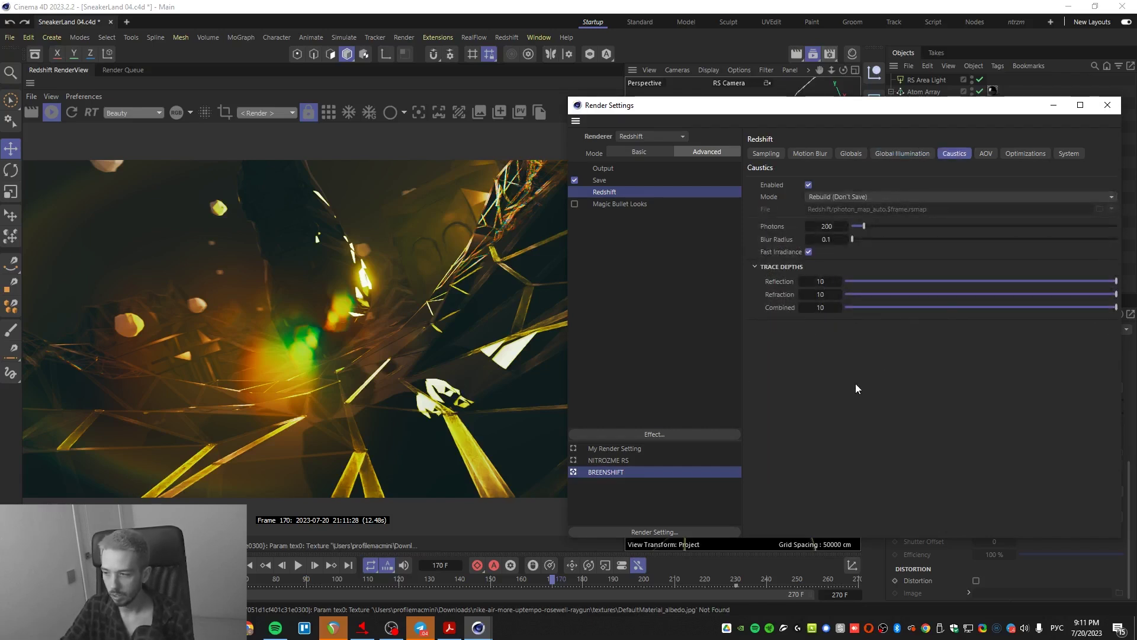
click(986, 154)
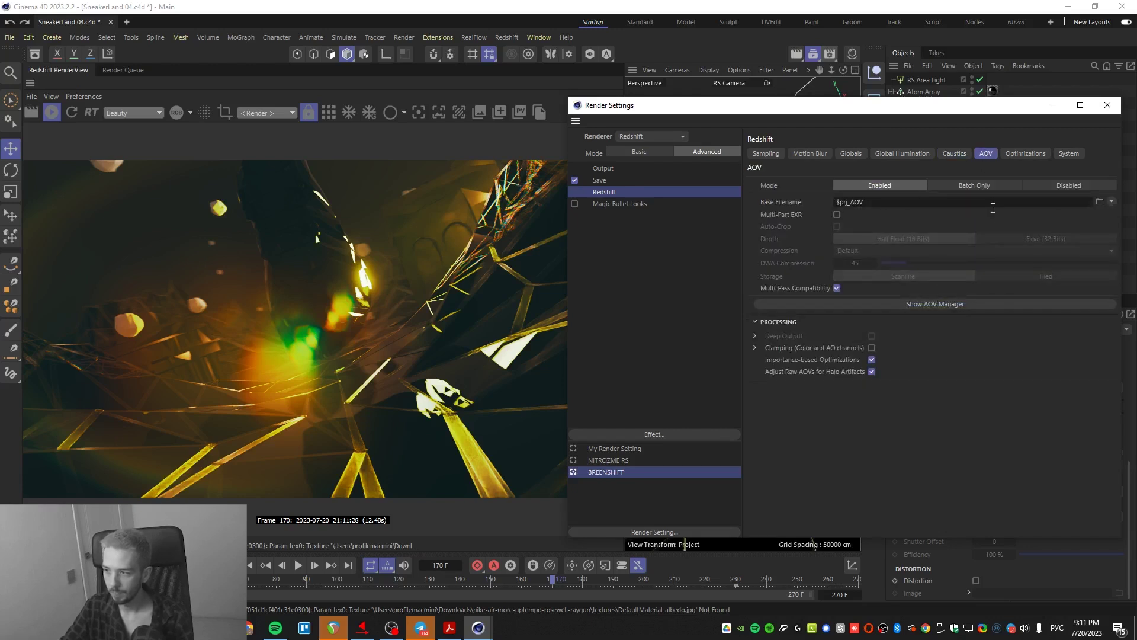
- Inspect the AOV Manager, close it, and move to the Optimizations settings
click(937, 303)
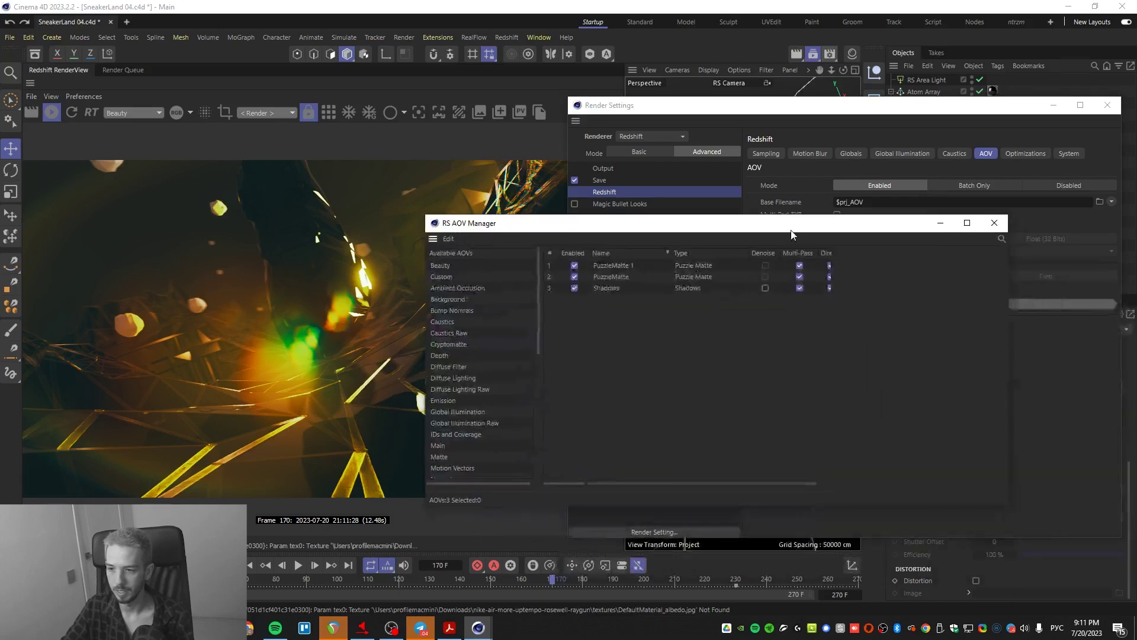
drag(535, 269, 530, 418)
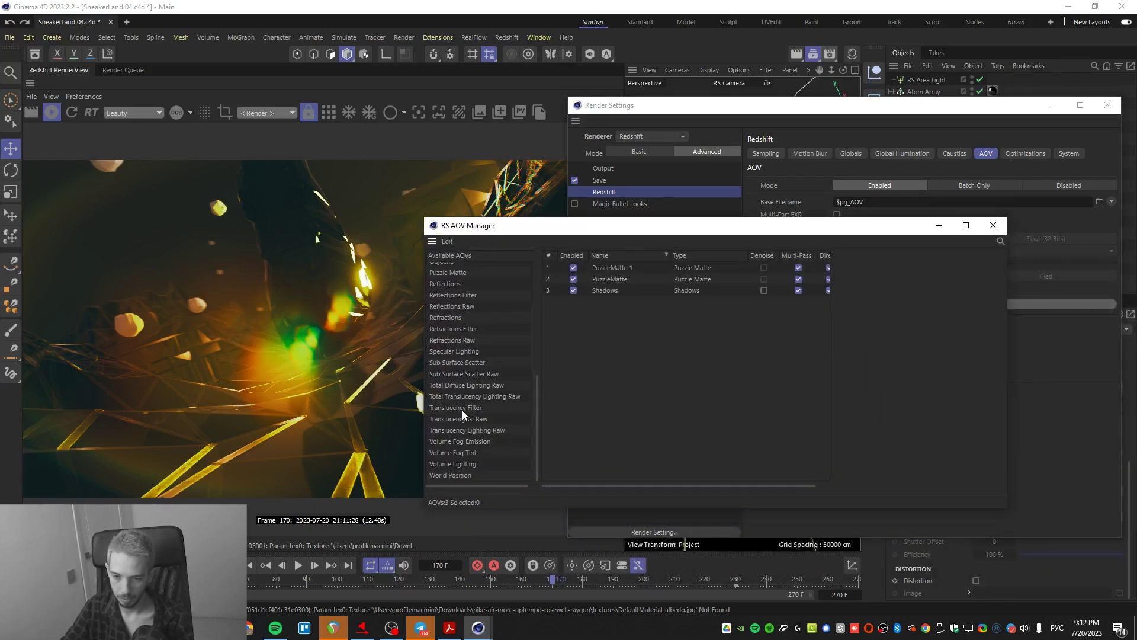
scroll(448, 324, up, 10)
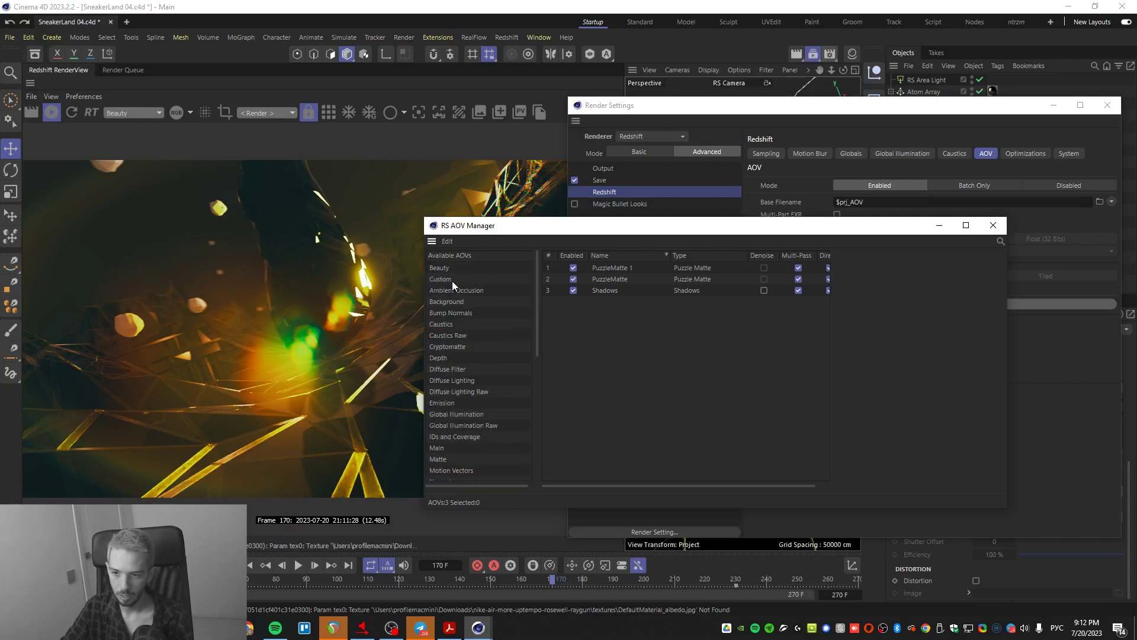
scroll(514, 396, down, 3)
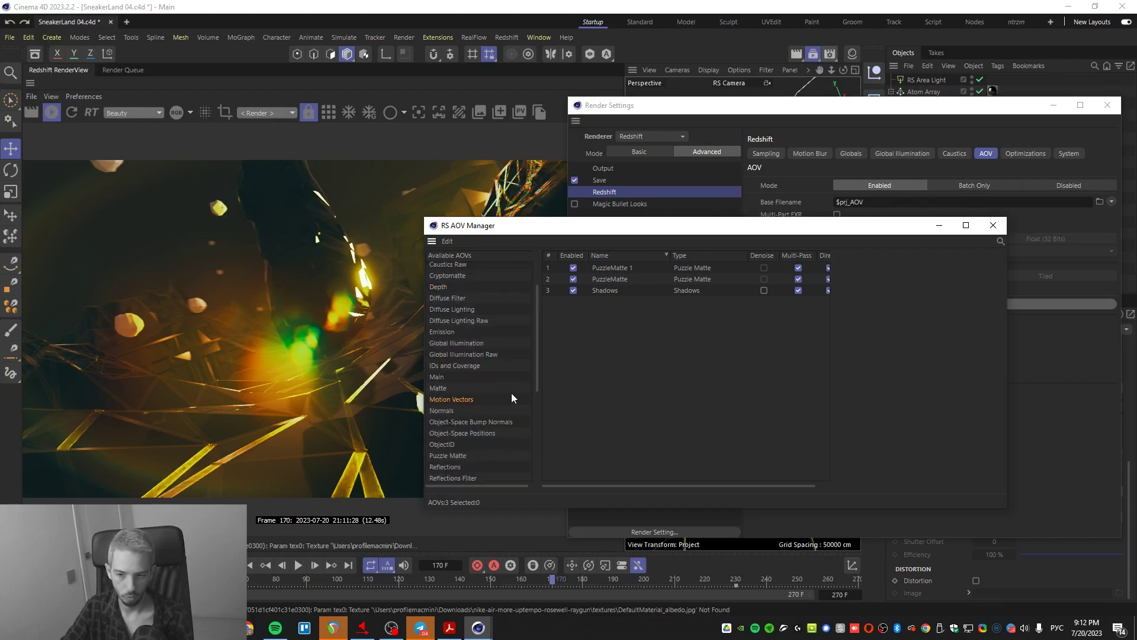
click(993, 225)
click(1032, 151)
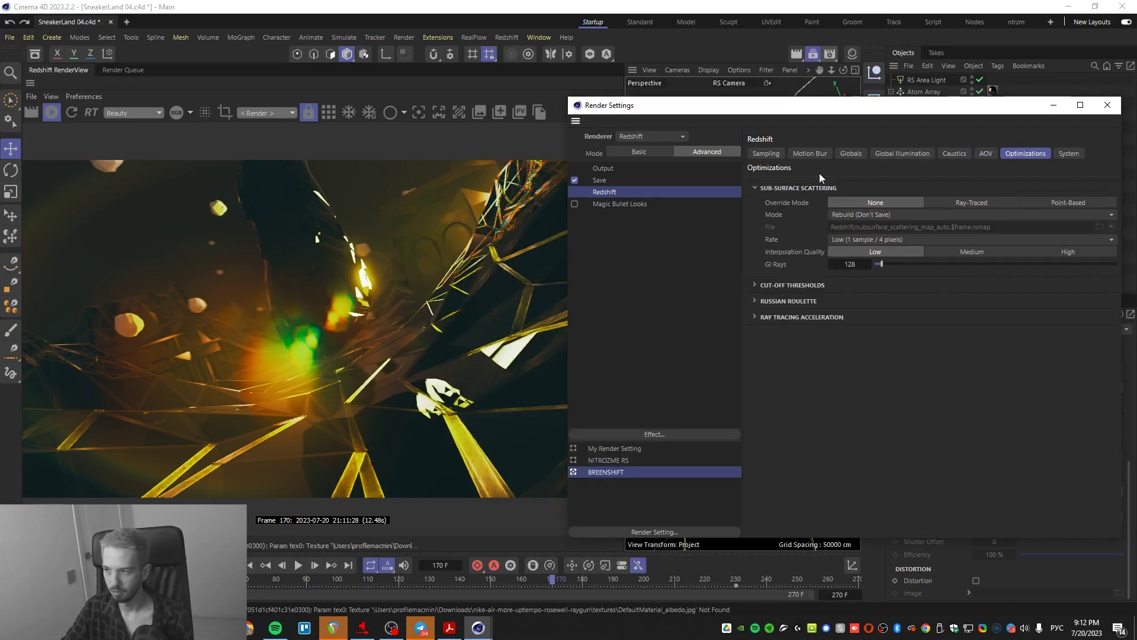
- Review the System settings and confirm Redshift remains the selected renderer
click(1070, 154)
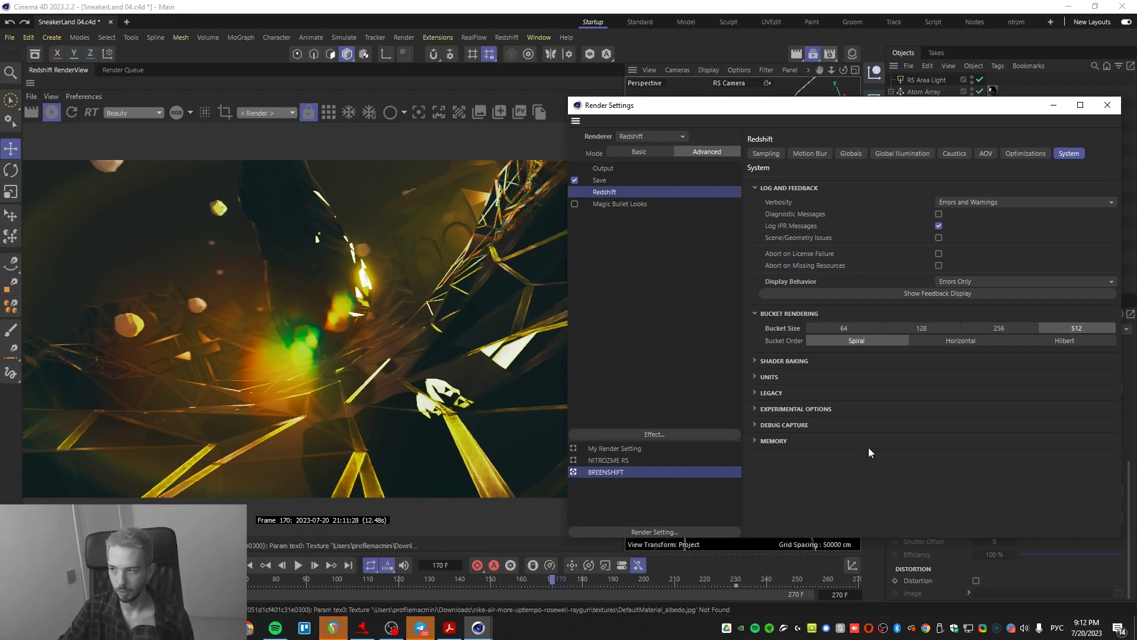
click(1107, 105)
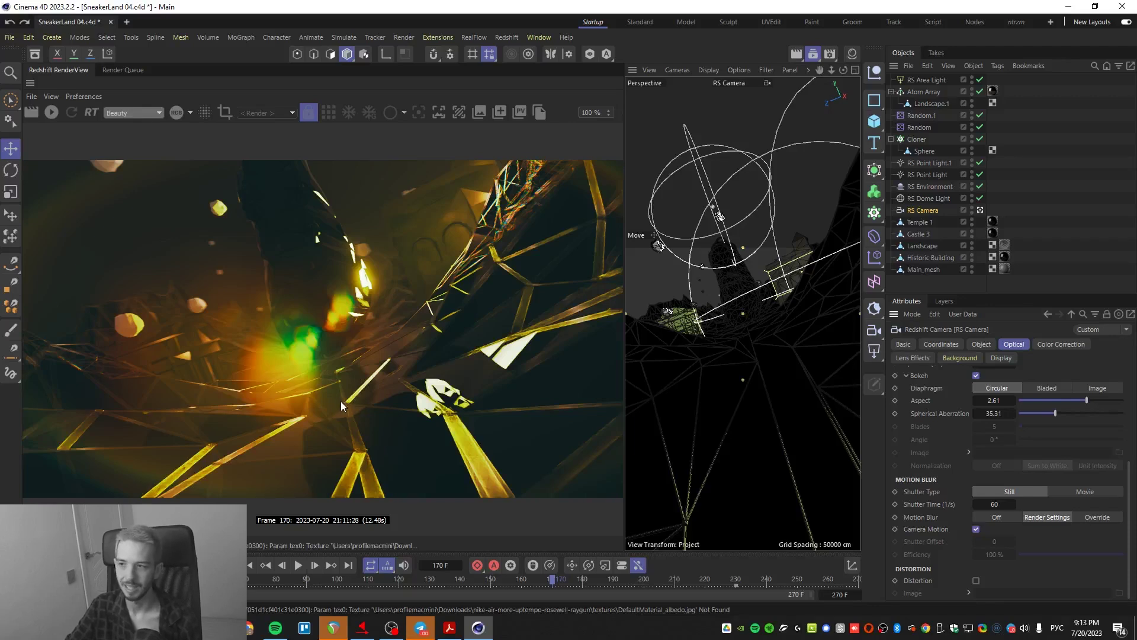
click(830, 53)
click(648, 79)
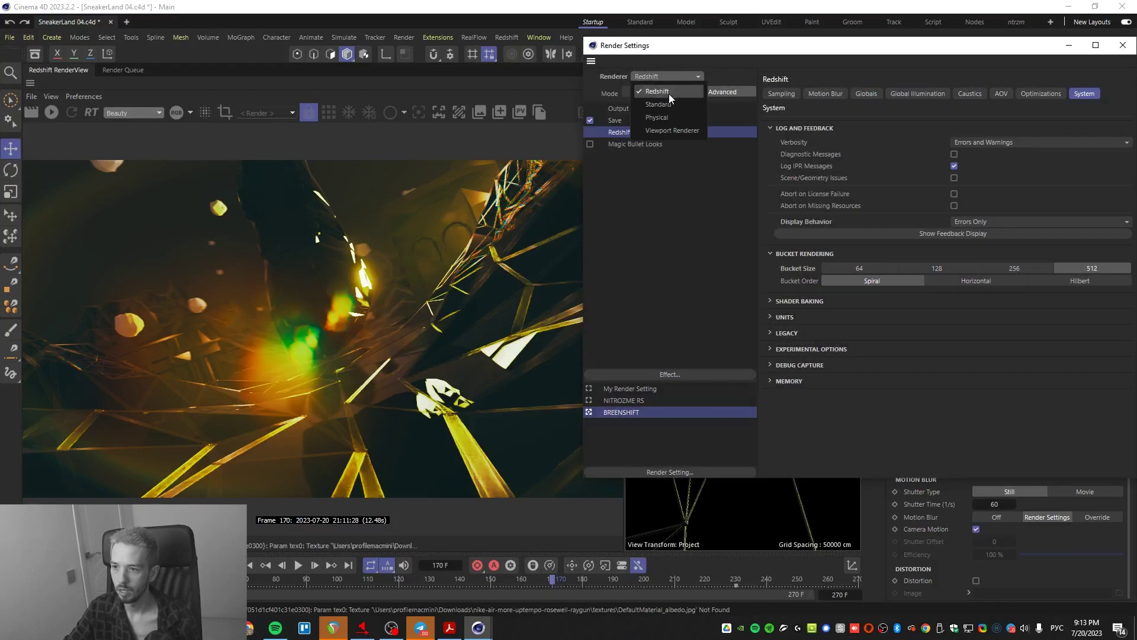
click(677, 248)
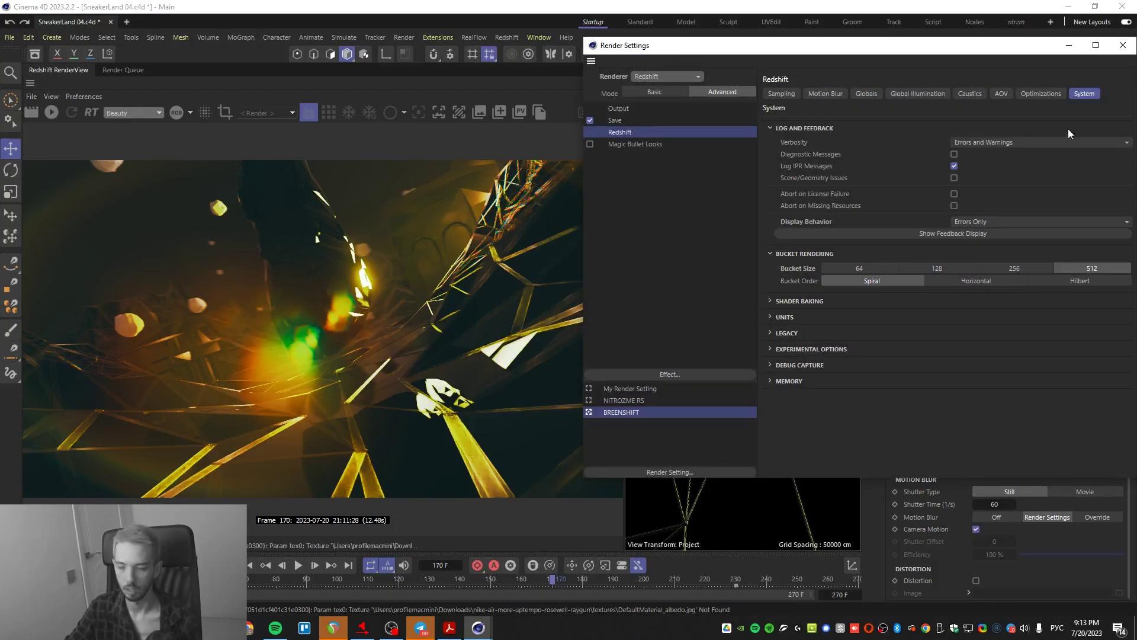
- Close Render Settings, minimize Cinema 4D, and bring up the Google Sheets scoring table
click(1122, 45)
click(1074, 8)
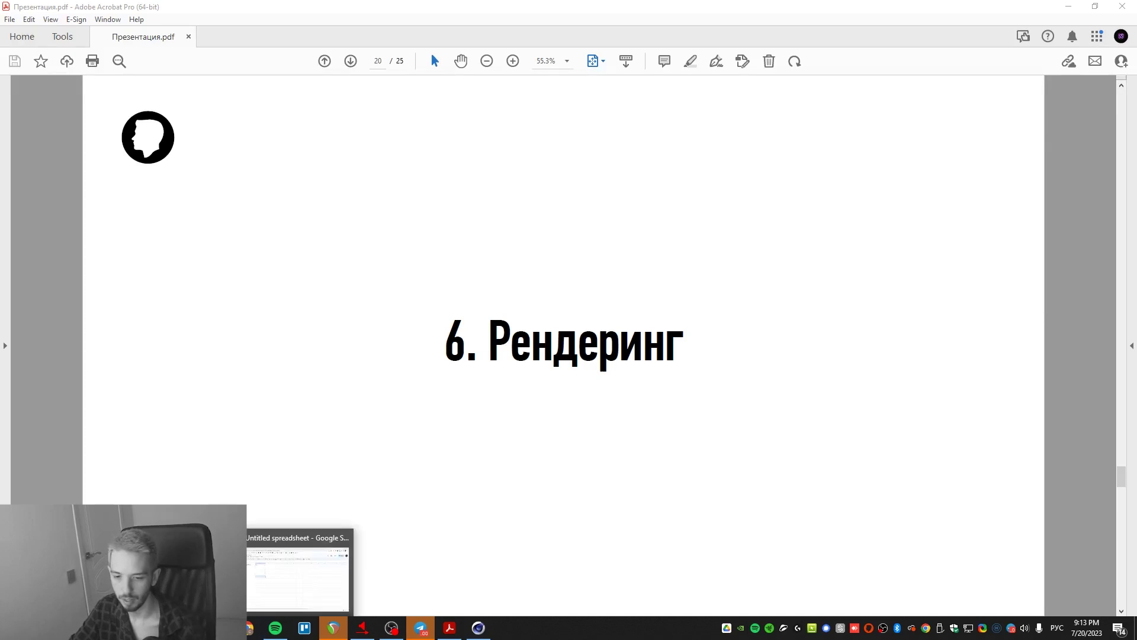
click(333, 628)
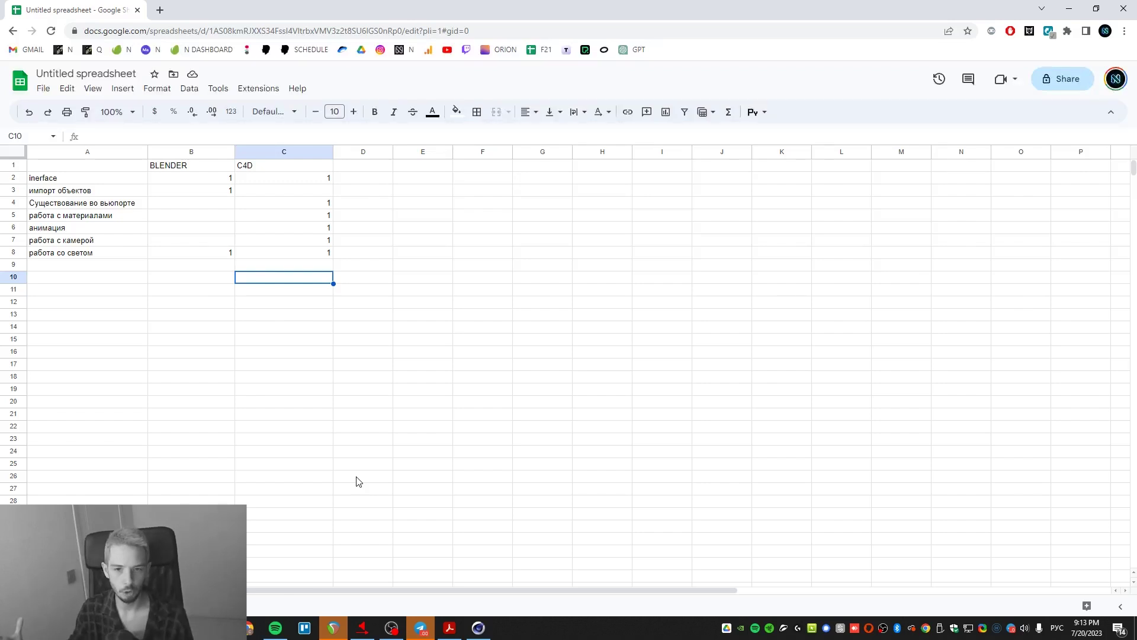
- Add 'работа с рендером' in A9 with a C4D score of 1 in C9
double_click(106, 265)
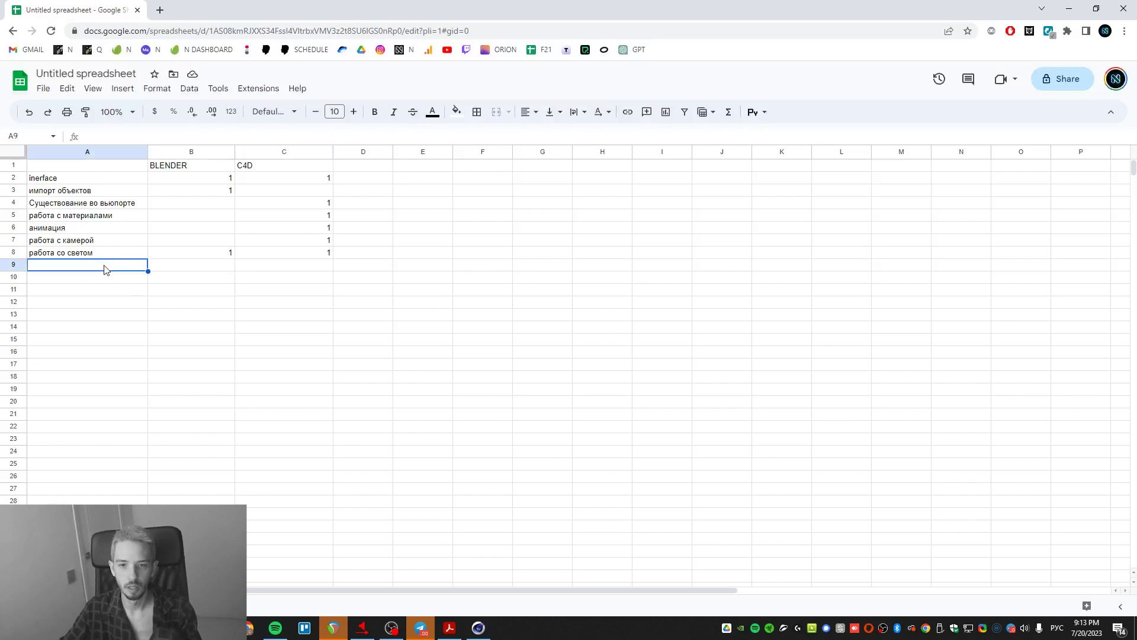
text(работа )
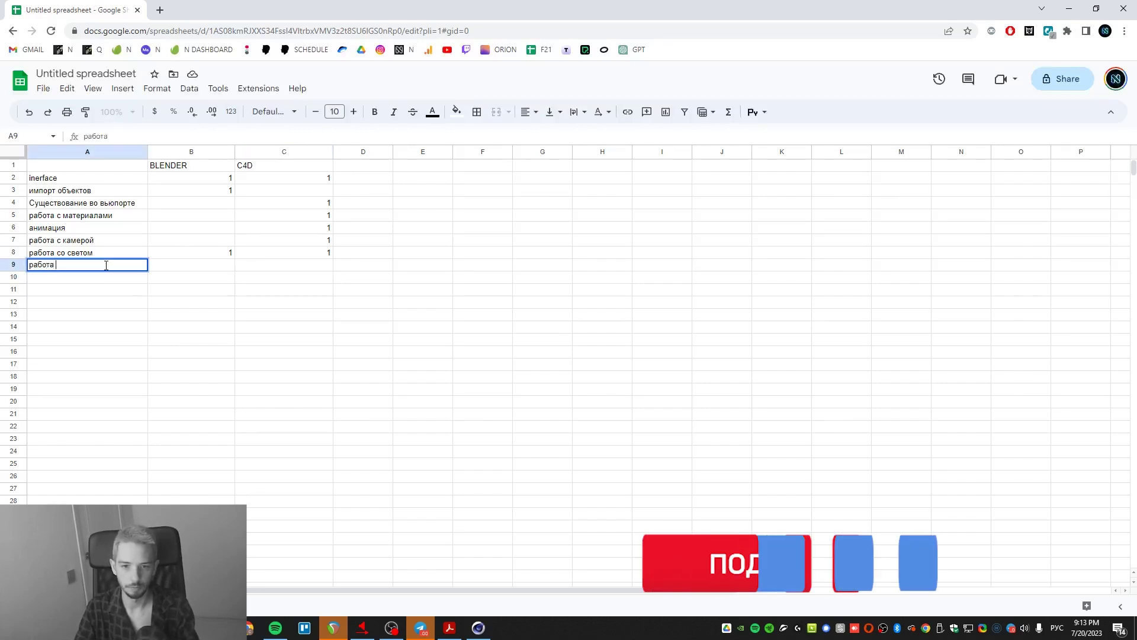
text(с рендером)
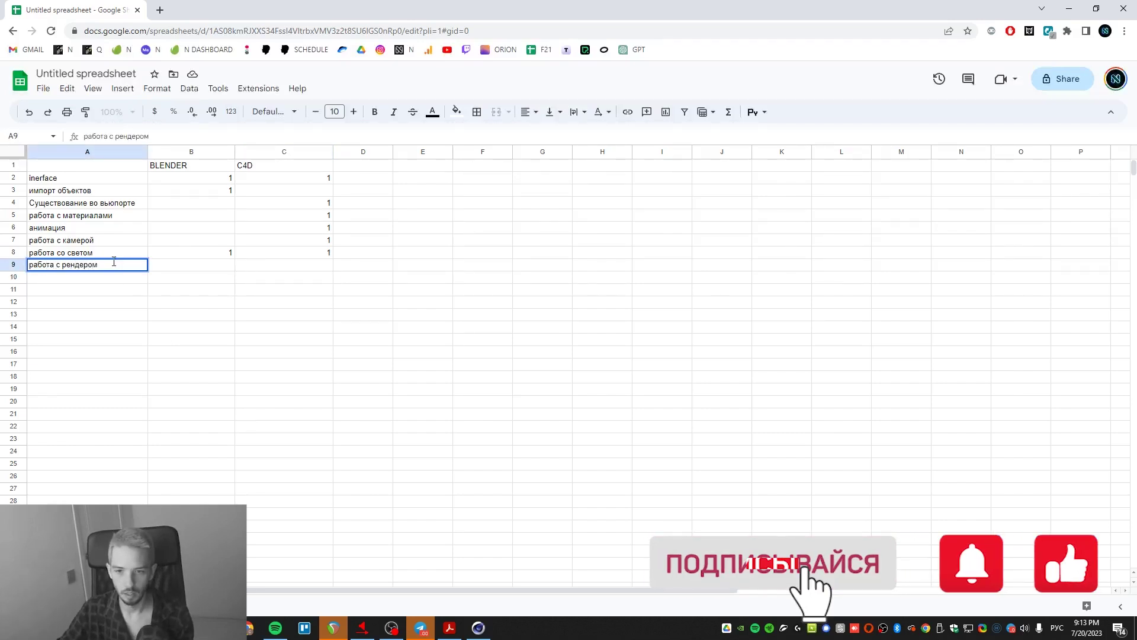
click(176, 257)
double_click(273, 266)
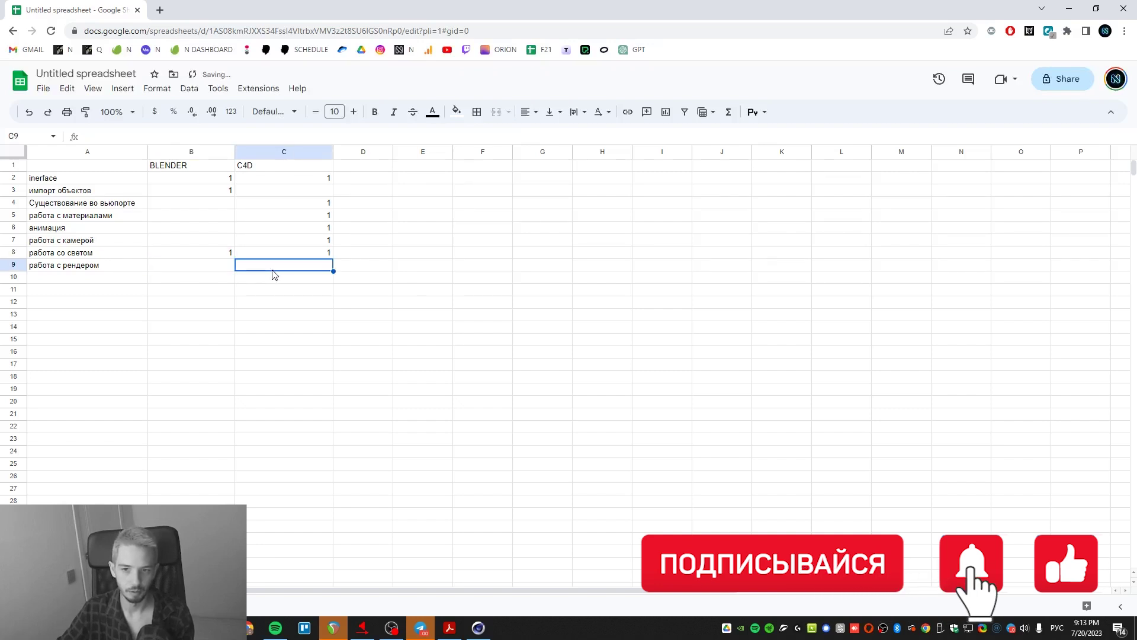
text(1)
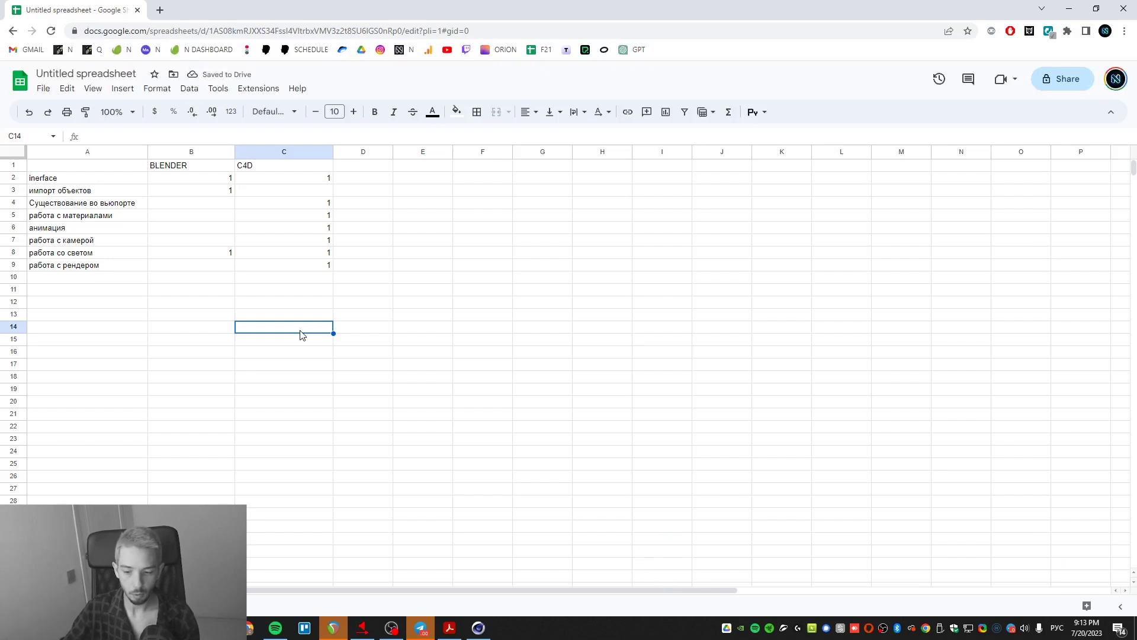
- Switch to Acrobat and scroll to the 'Заключение' slide on page 22
click(449, 628)
scroll(531, 457, down, 2)
scroll(531, 459, down, 1)
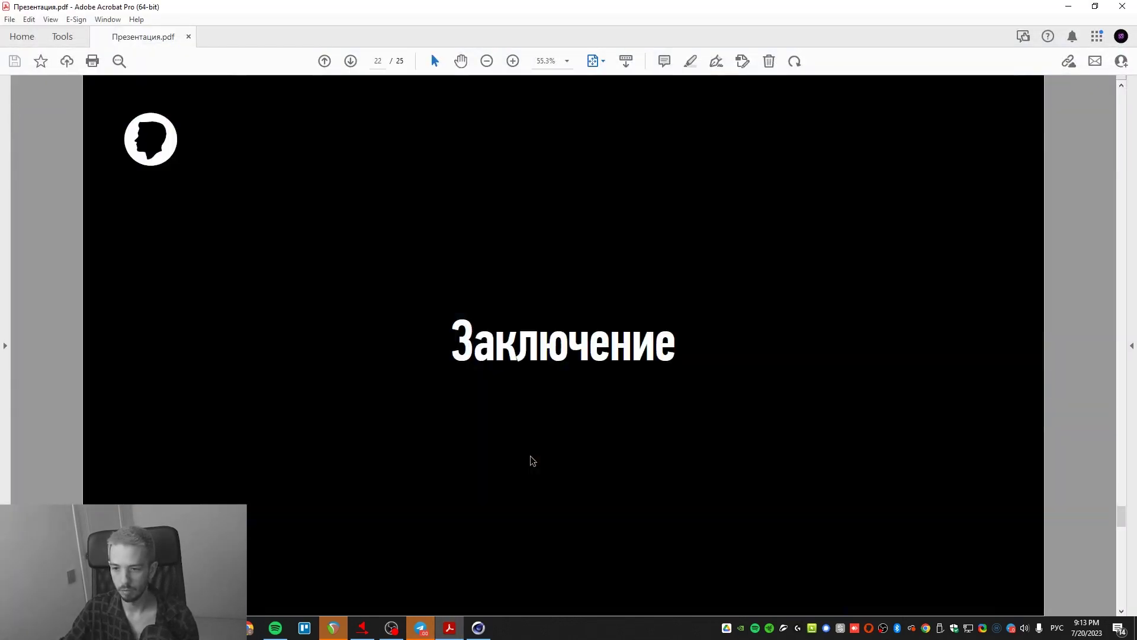
- Check scores in B2, C2, B3 and B8, sum C4:C9 to 6, then return to Acrobat
click(1069, 6)
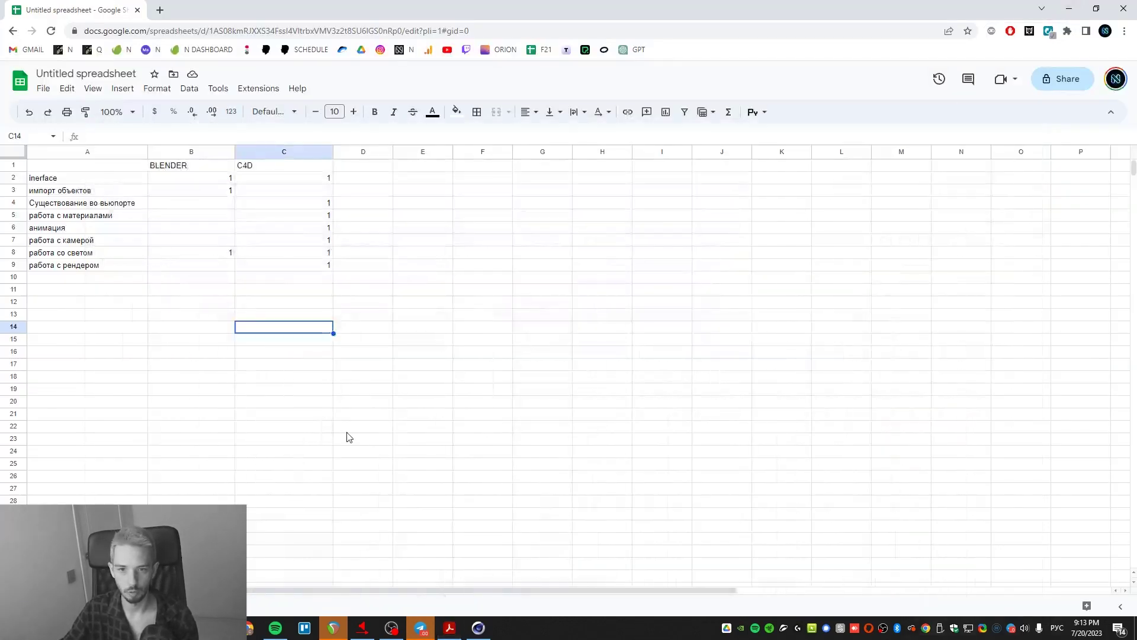
click(212, 182)
click(266, 182)
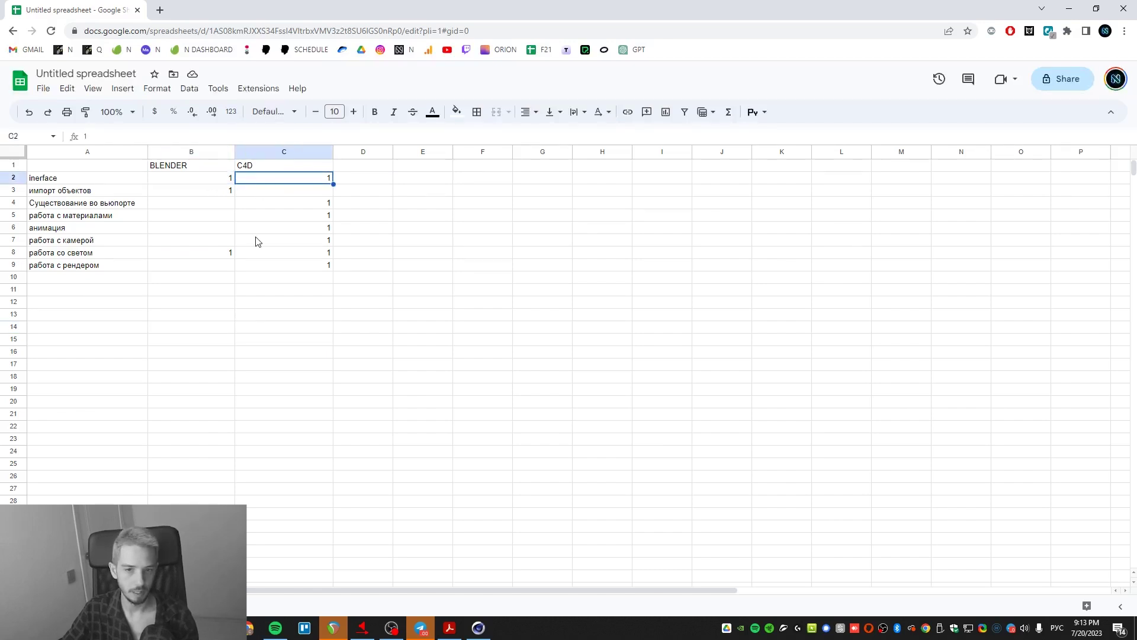
click(80, 196)
click(215, 193)
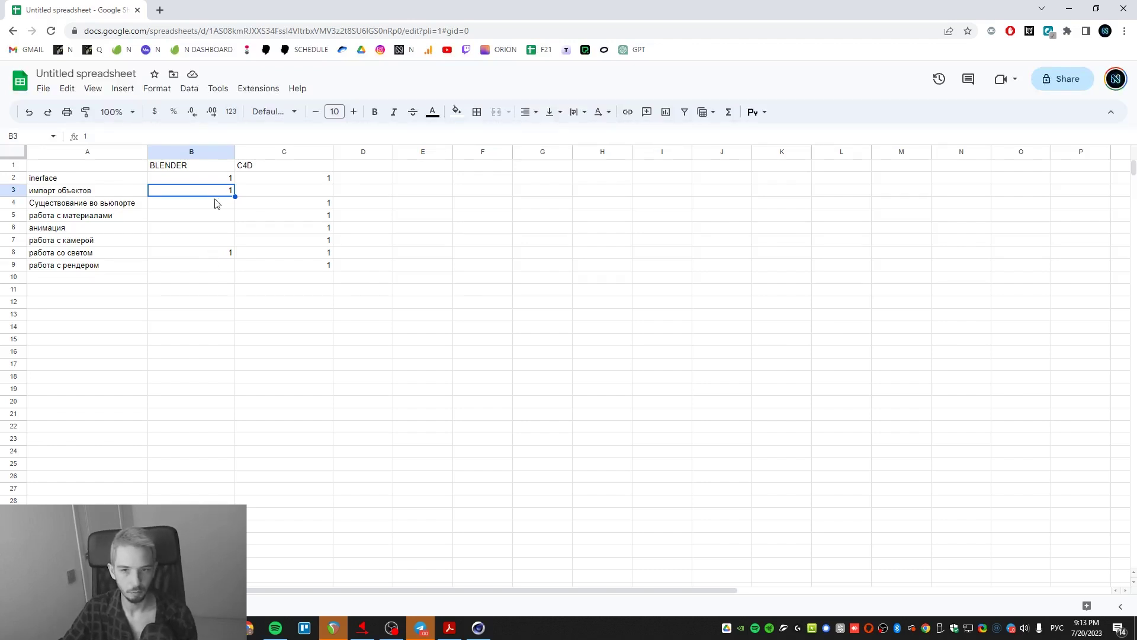
click(215, 255)
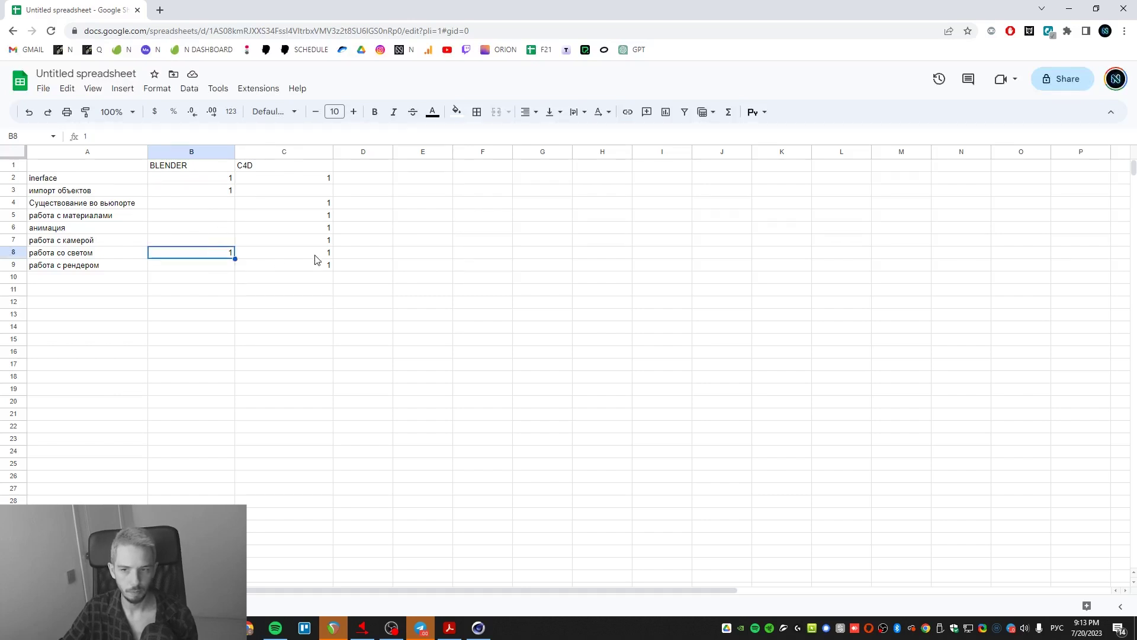
drag(299, 203, 312, 268)
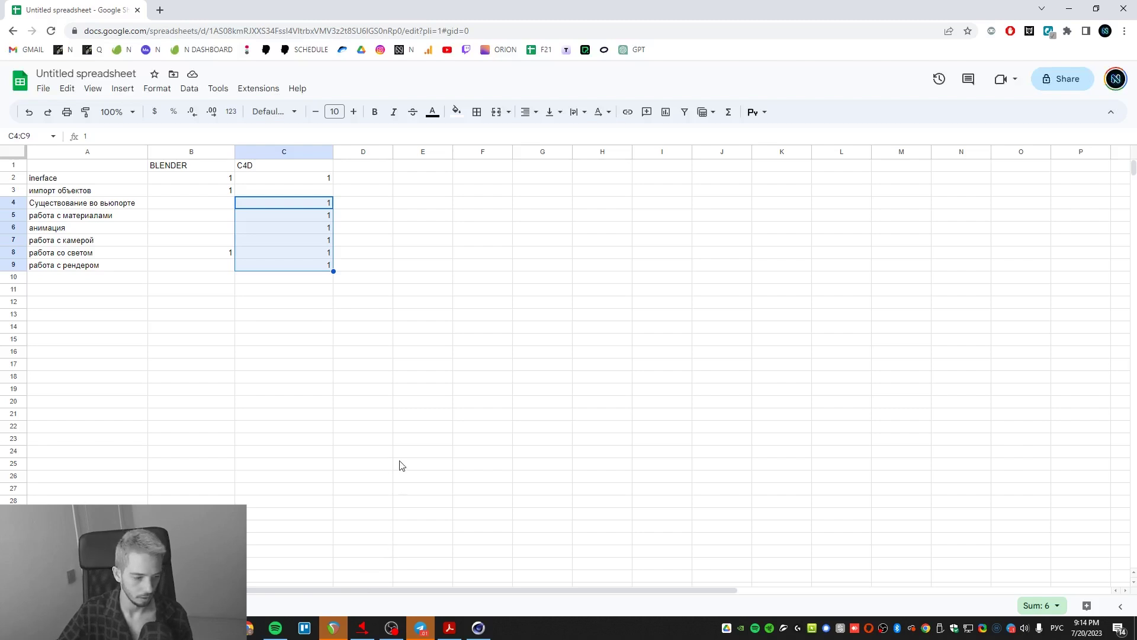
click(449, 627)
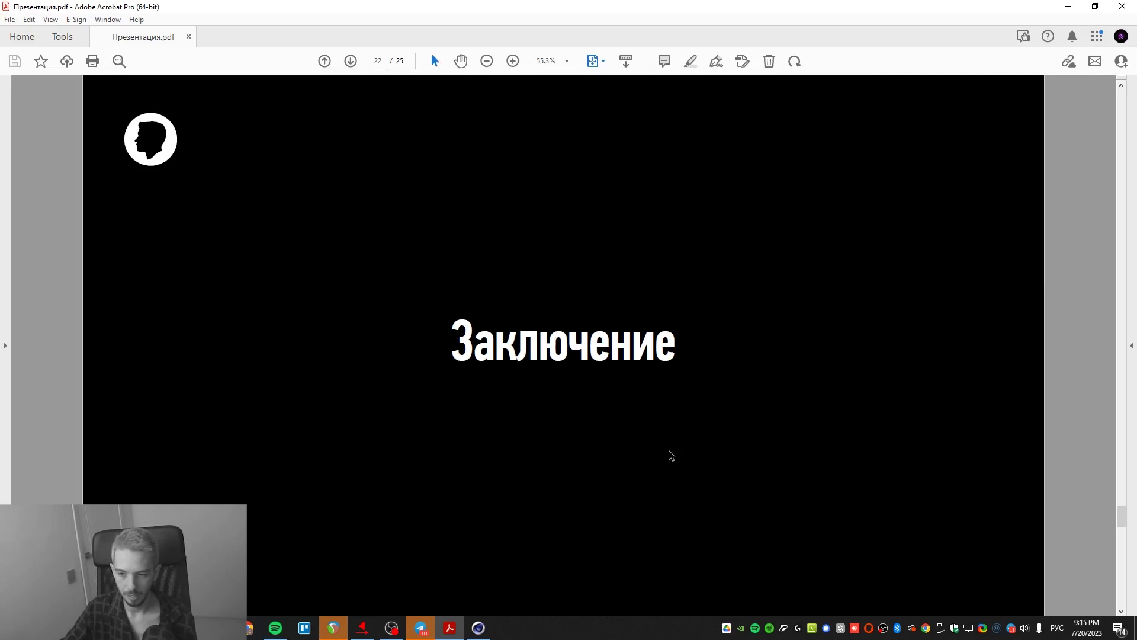
- Advance to page 23, the summer sale slide with discounted Blender and Cinema 4D courses
scroll(671, 455, down, 1)
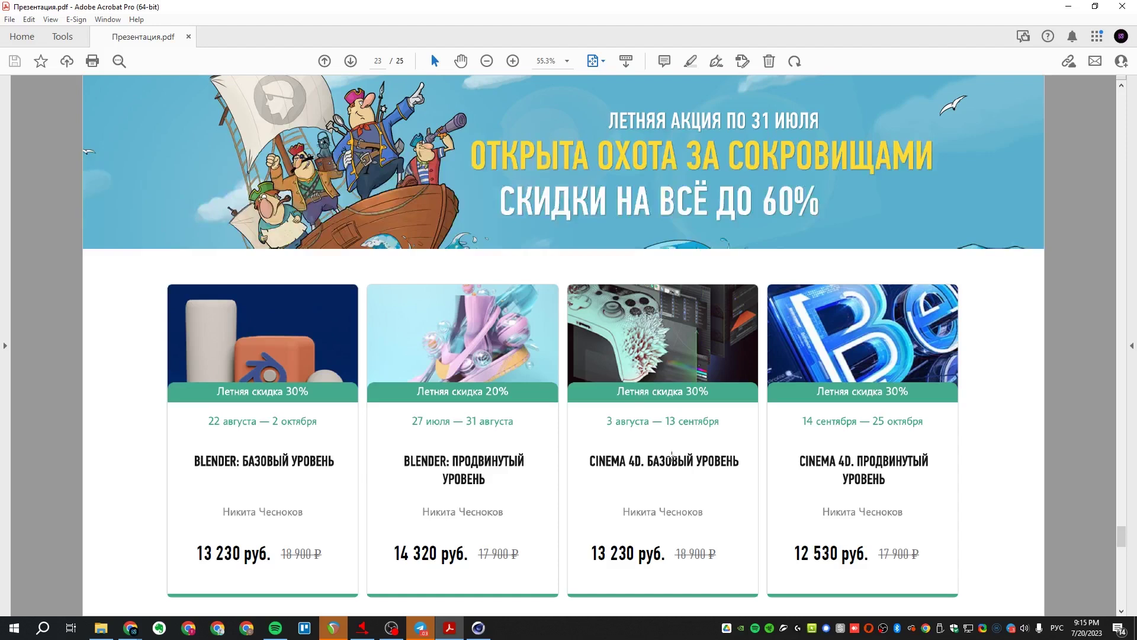
- Scroll past the installment-plan slide to the final 'Ответы на вопросы' page 25
scroll(672, 455, down, 3)
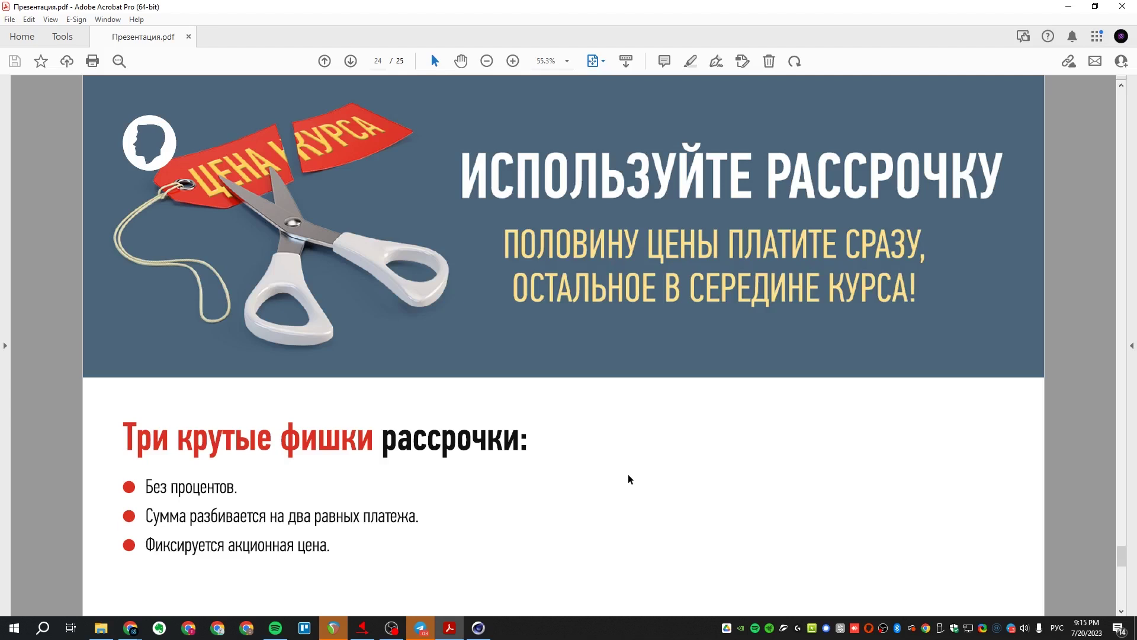
scroll(629, 479, down, 1)
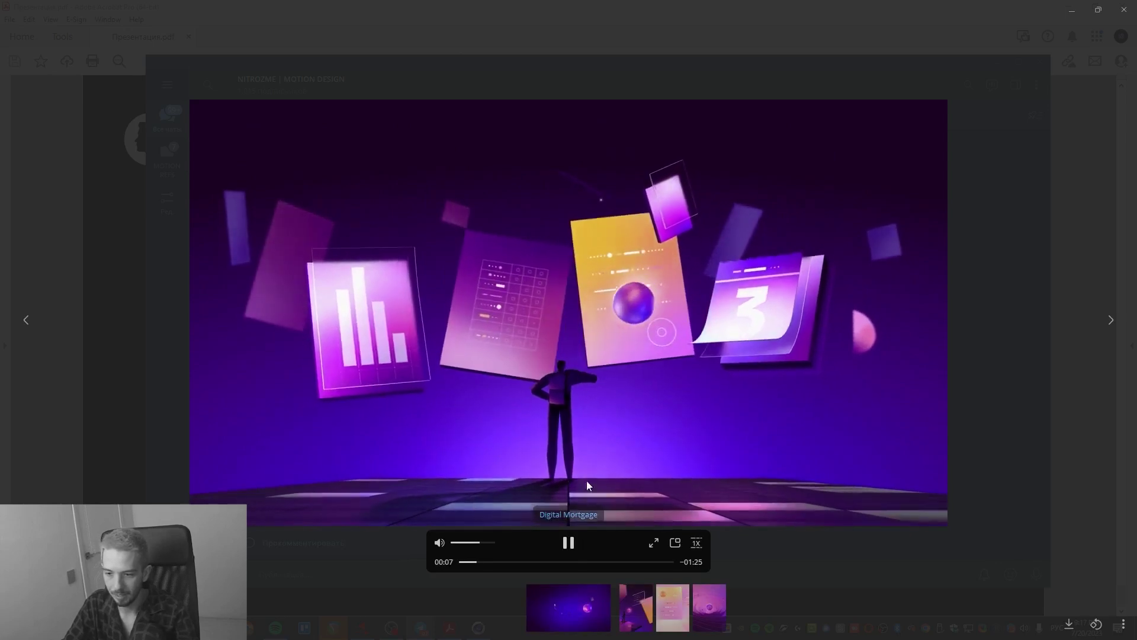
- Lower the video's volume, then watch and close the Prime Design Development Reel
click(463, 542)
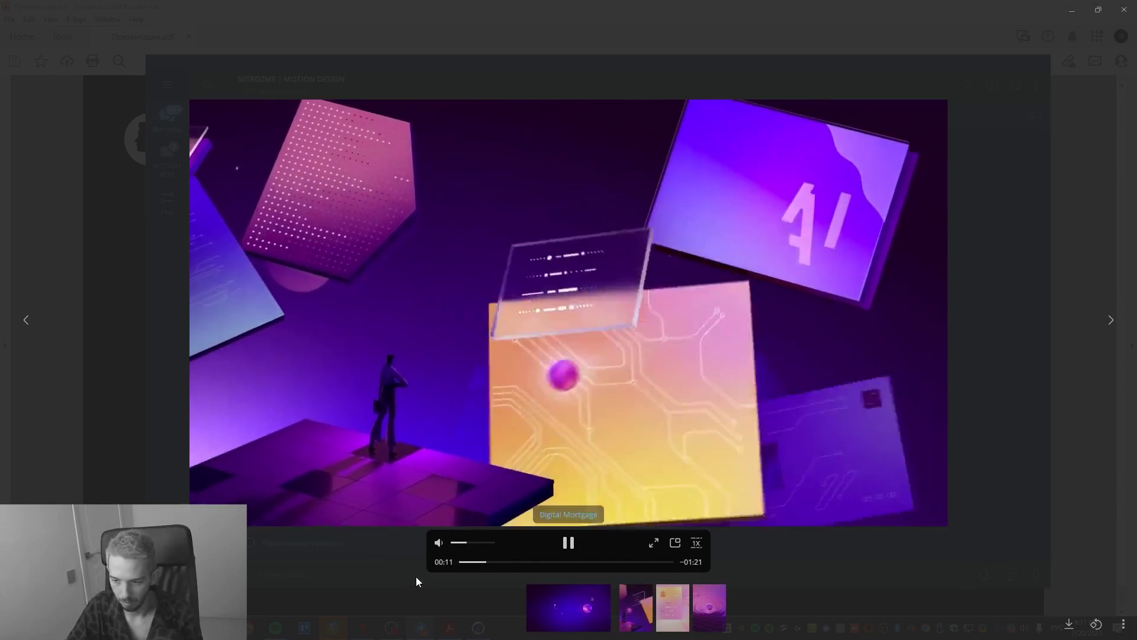
click(416, 577)
scroll(498, 416, up, 4)
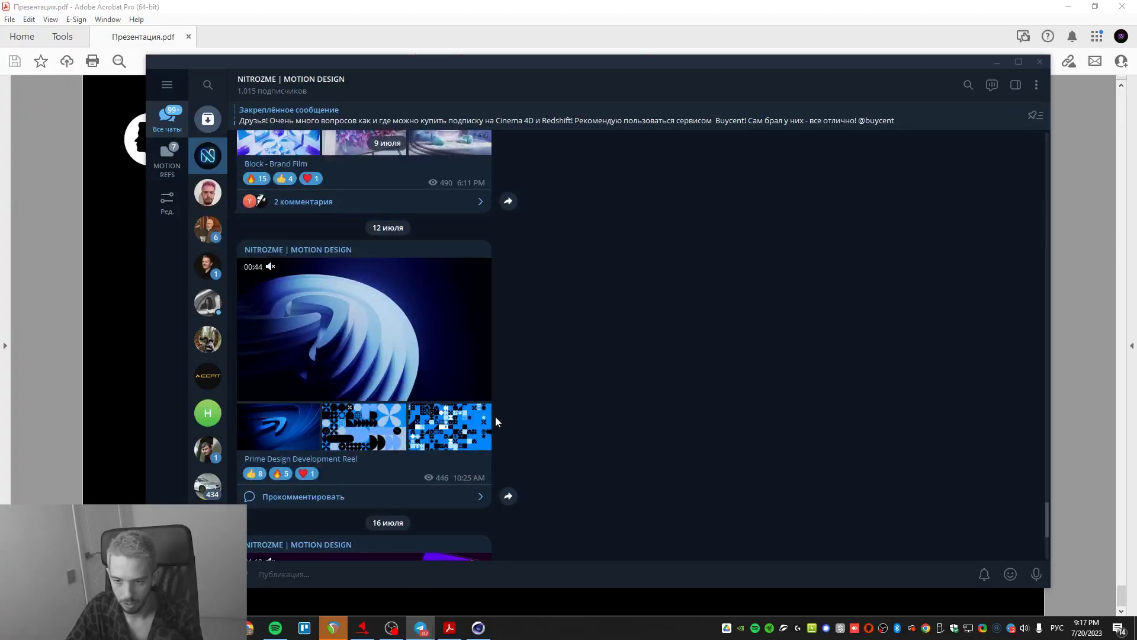
click(376, 286)
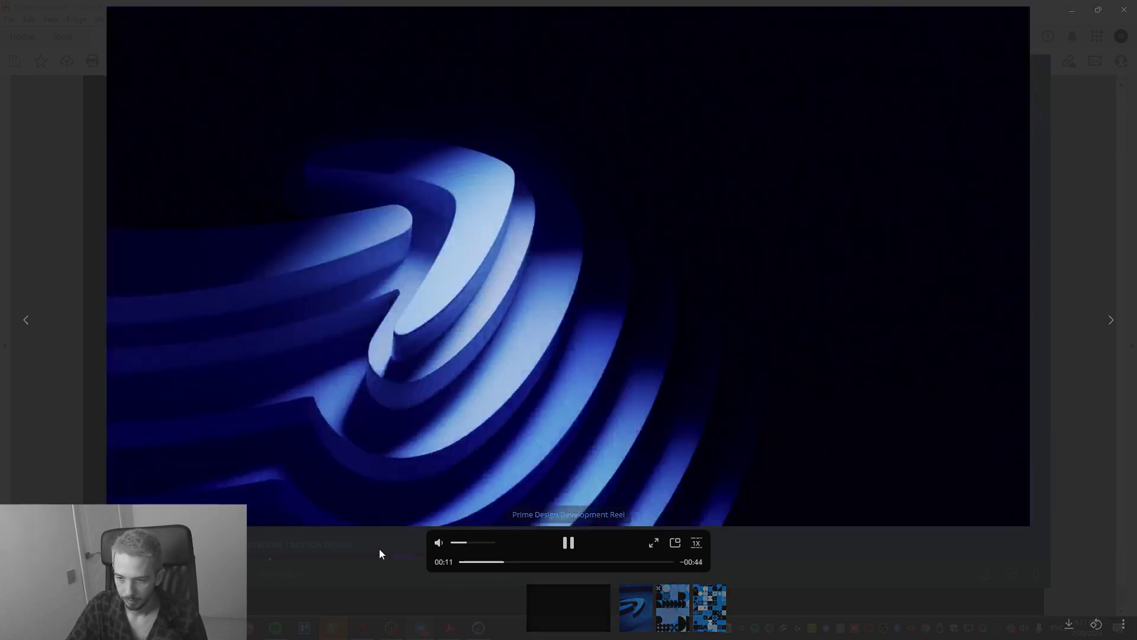
click(380, 549)
- Browse up through the channel feed, then close Telegram to return to the presentation
scroll(502, 341, up, 10)
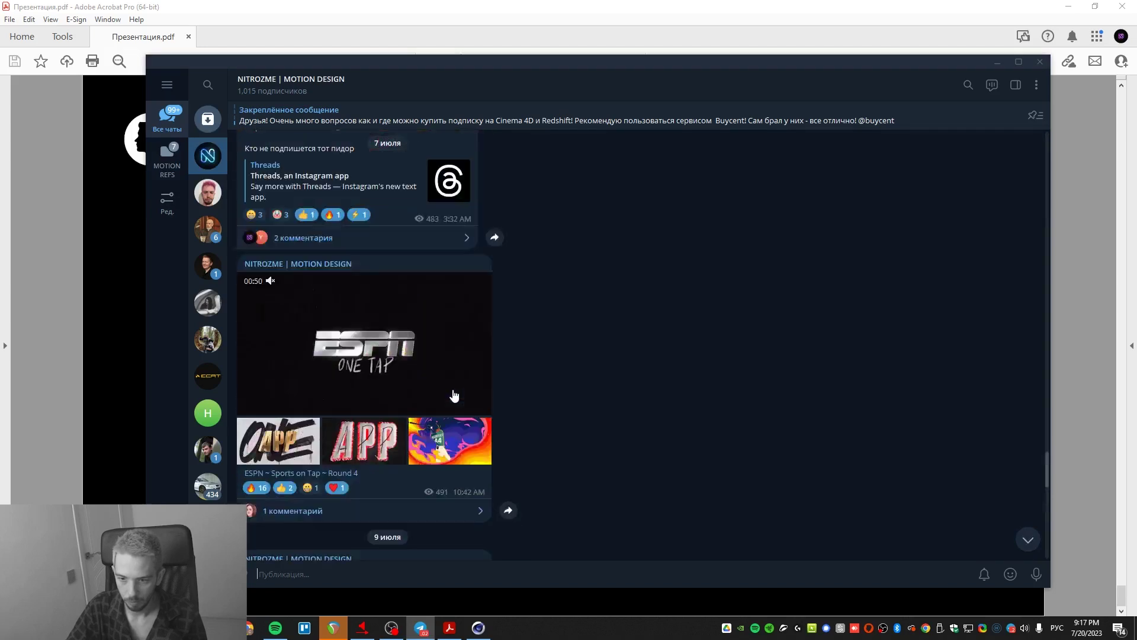
scroll(417, 382, up, 8)
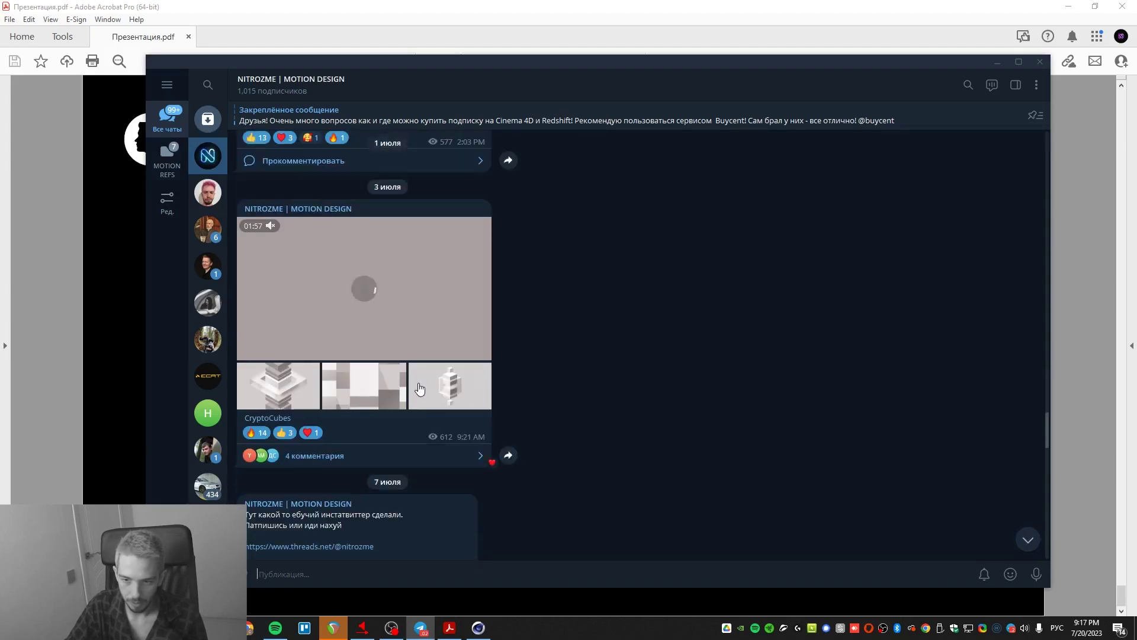
scroll(418, 388, up, 5)
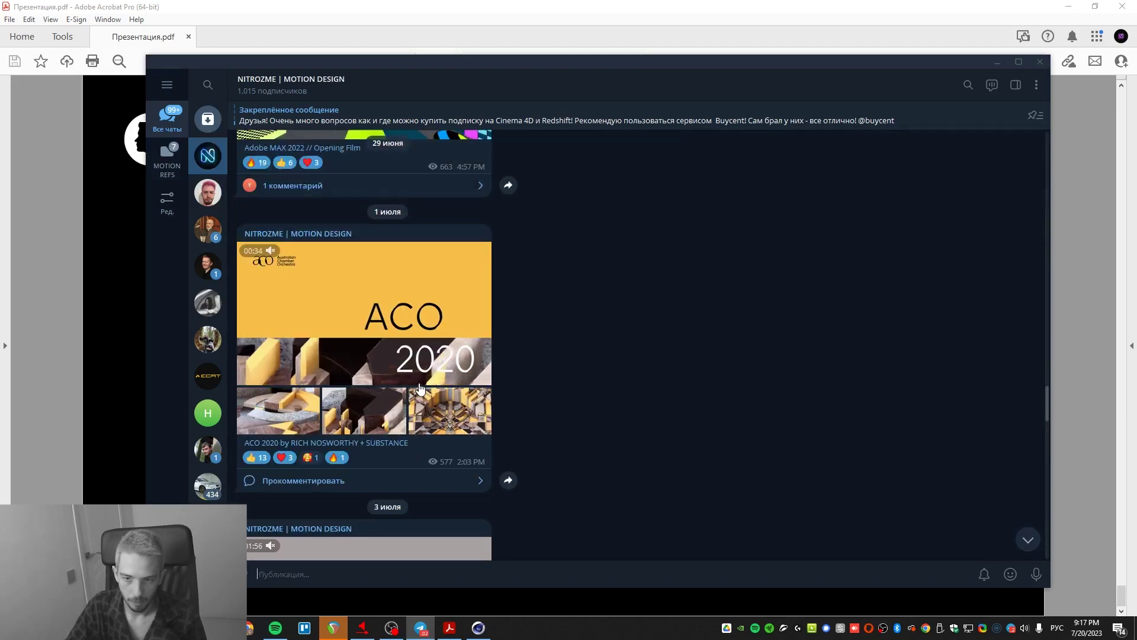
scroll(420, 388, up, 5)
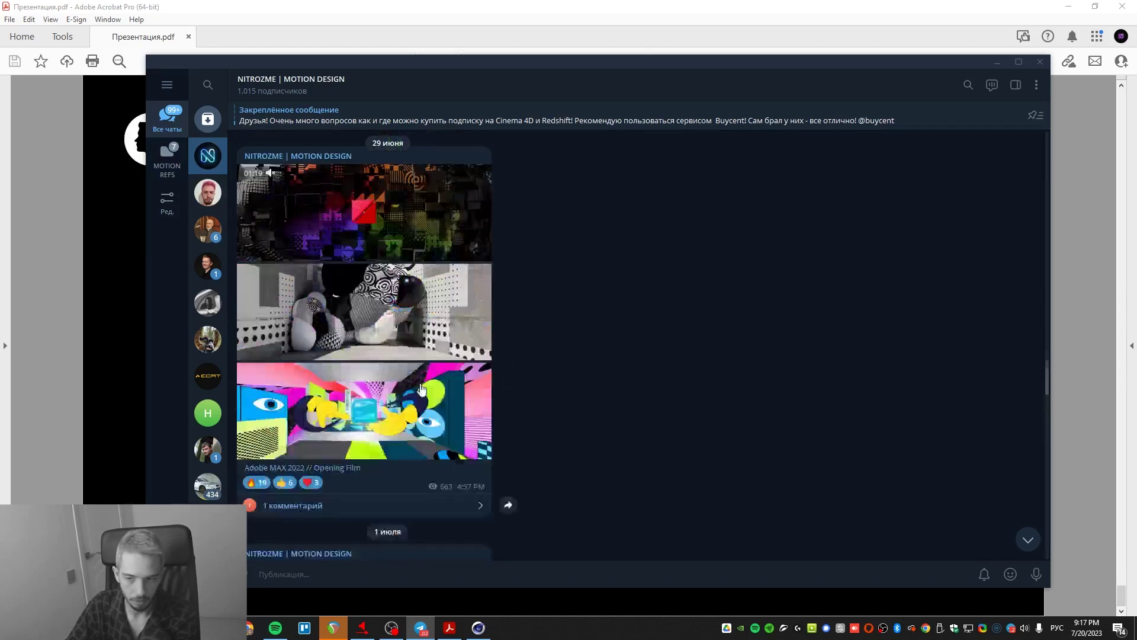
scroll(422, 389, up, 10)
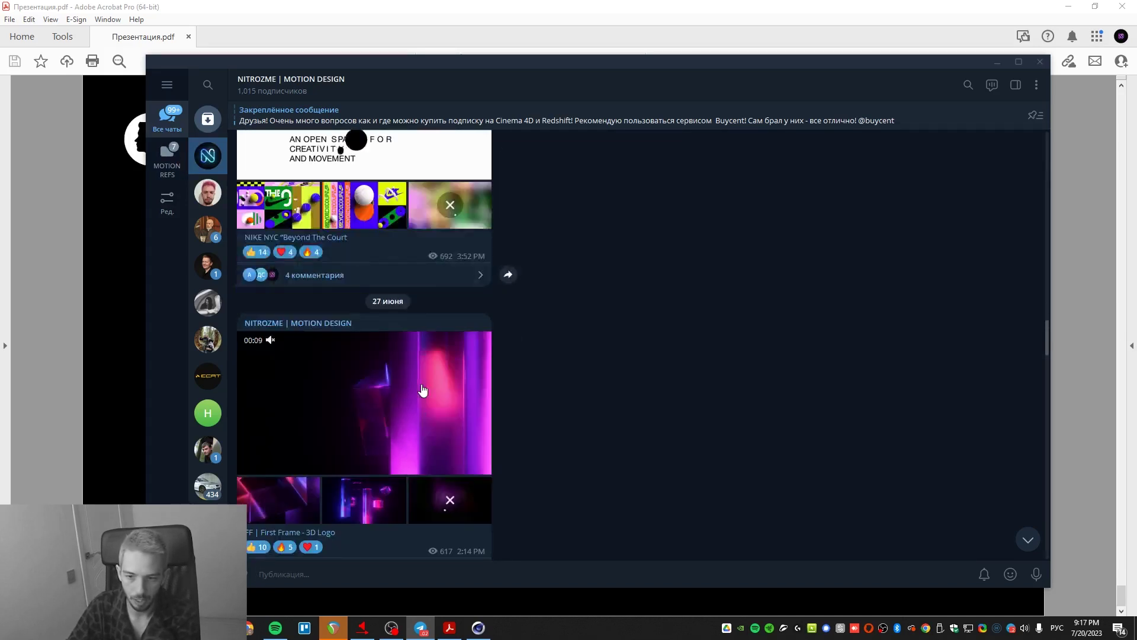
scroll(423, 390, down, 1)
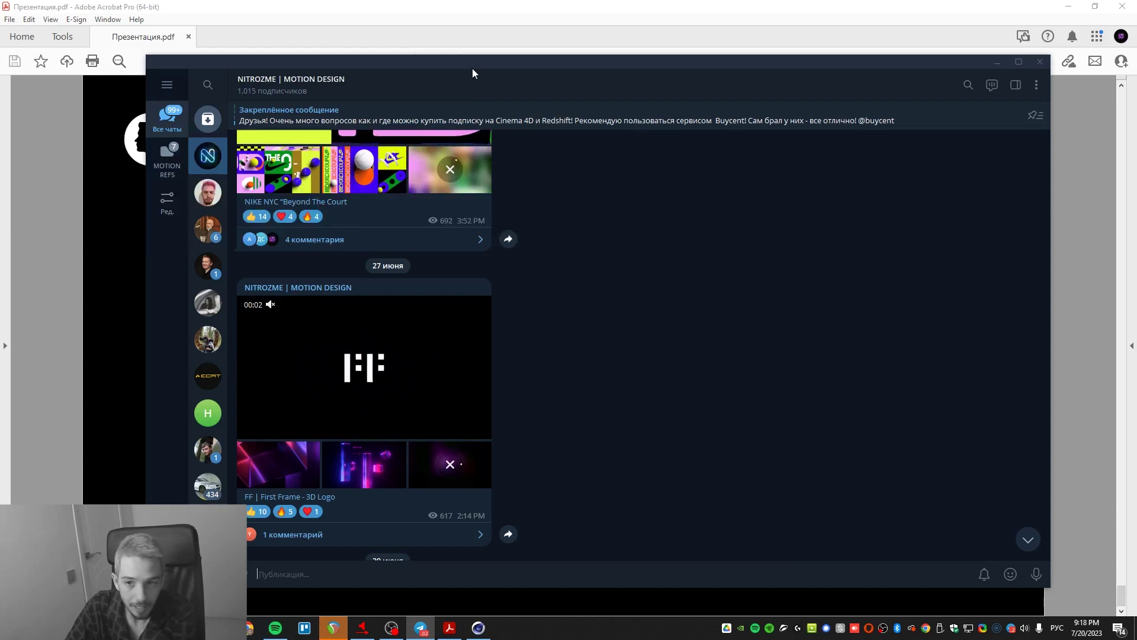
click(431, 54)
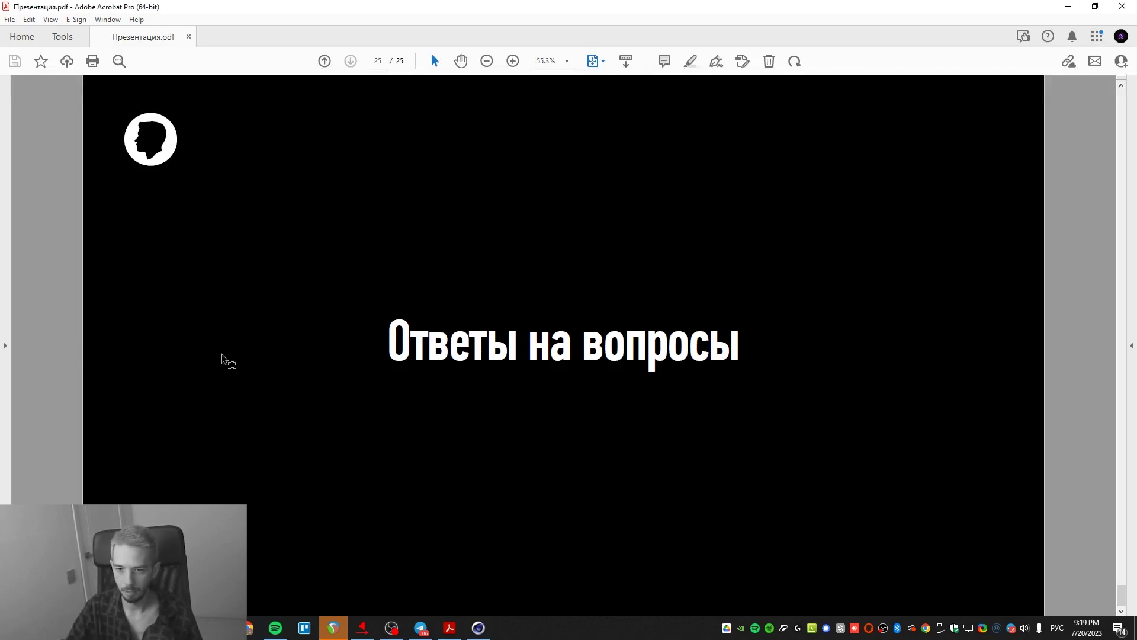
- Scroll Acrobat back from page 25 to page 23, the summer sale course prices slide
scroll(223, 356, up, 2)
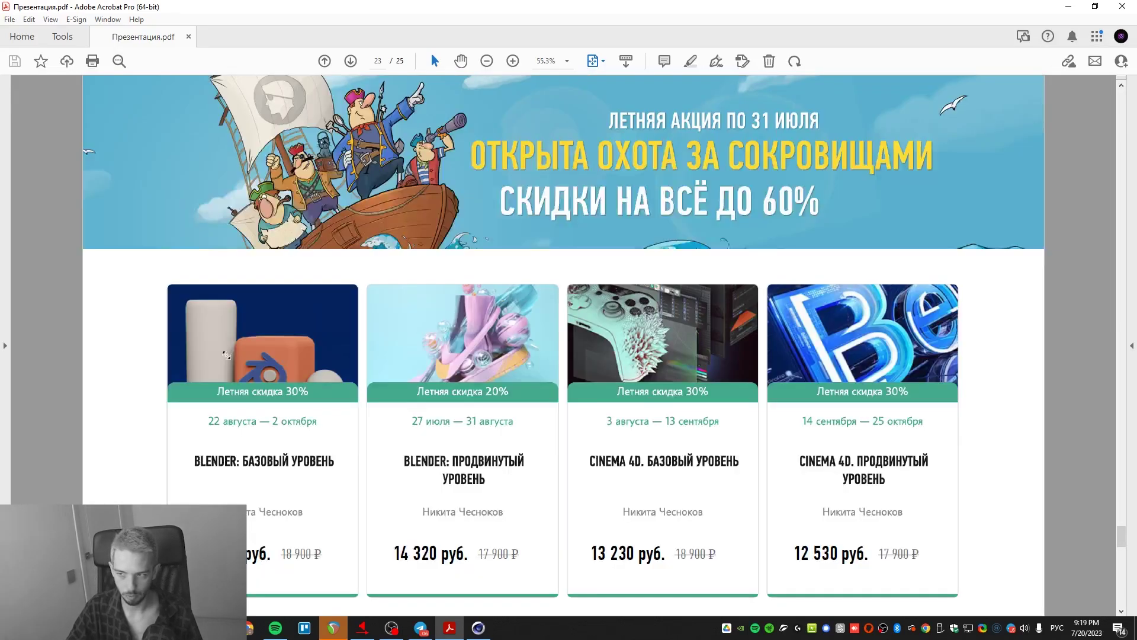